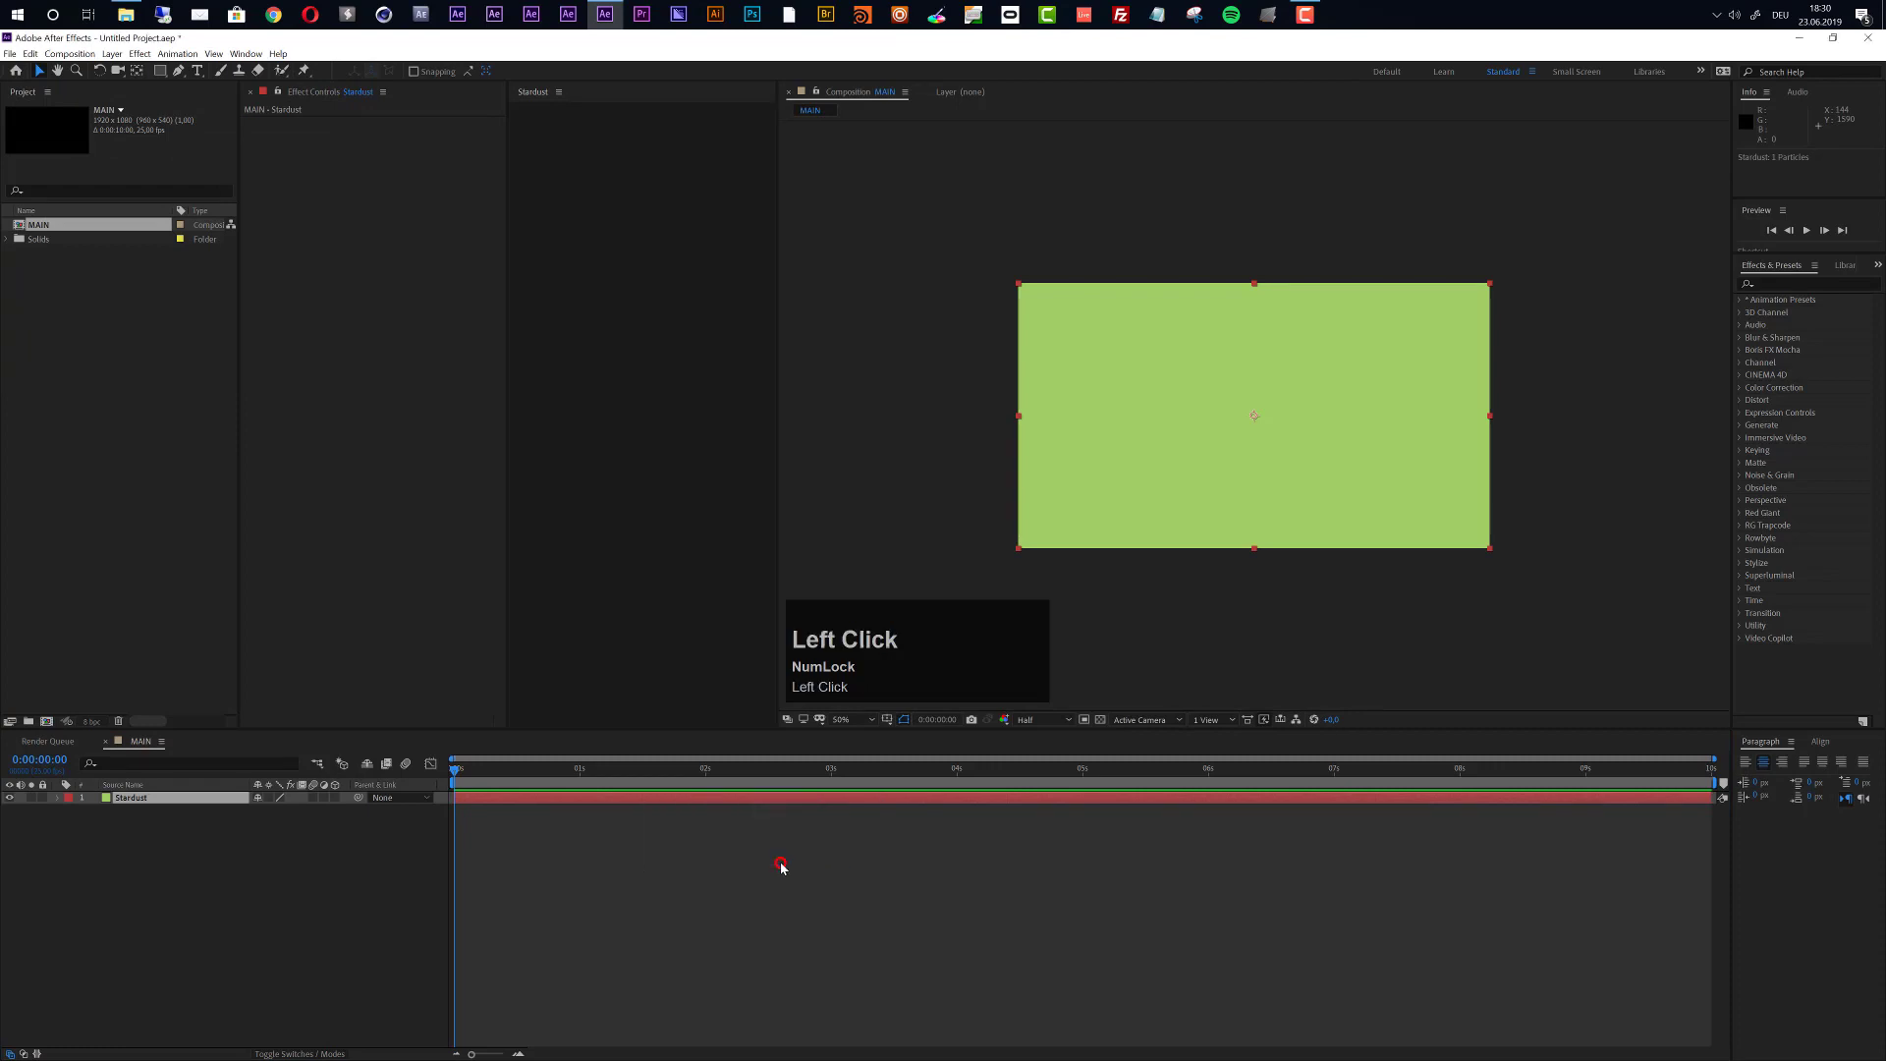
Move the current time to 0:00:00:22 and add a Parallel light to the MAIN composition.
drag(518, 779, 564, 779)
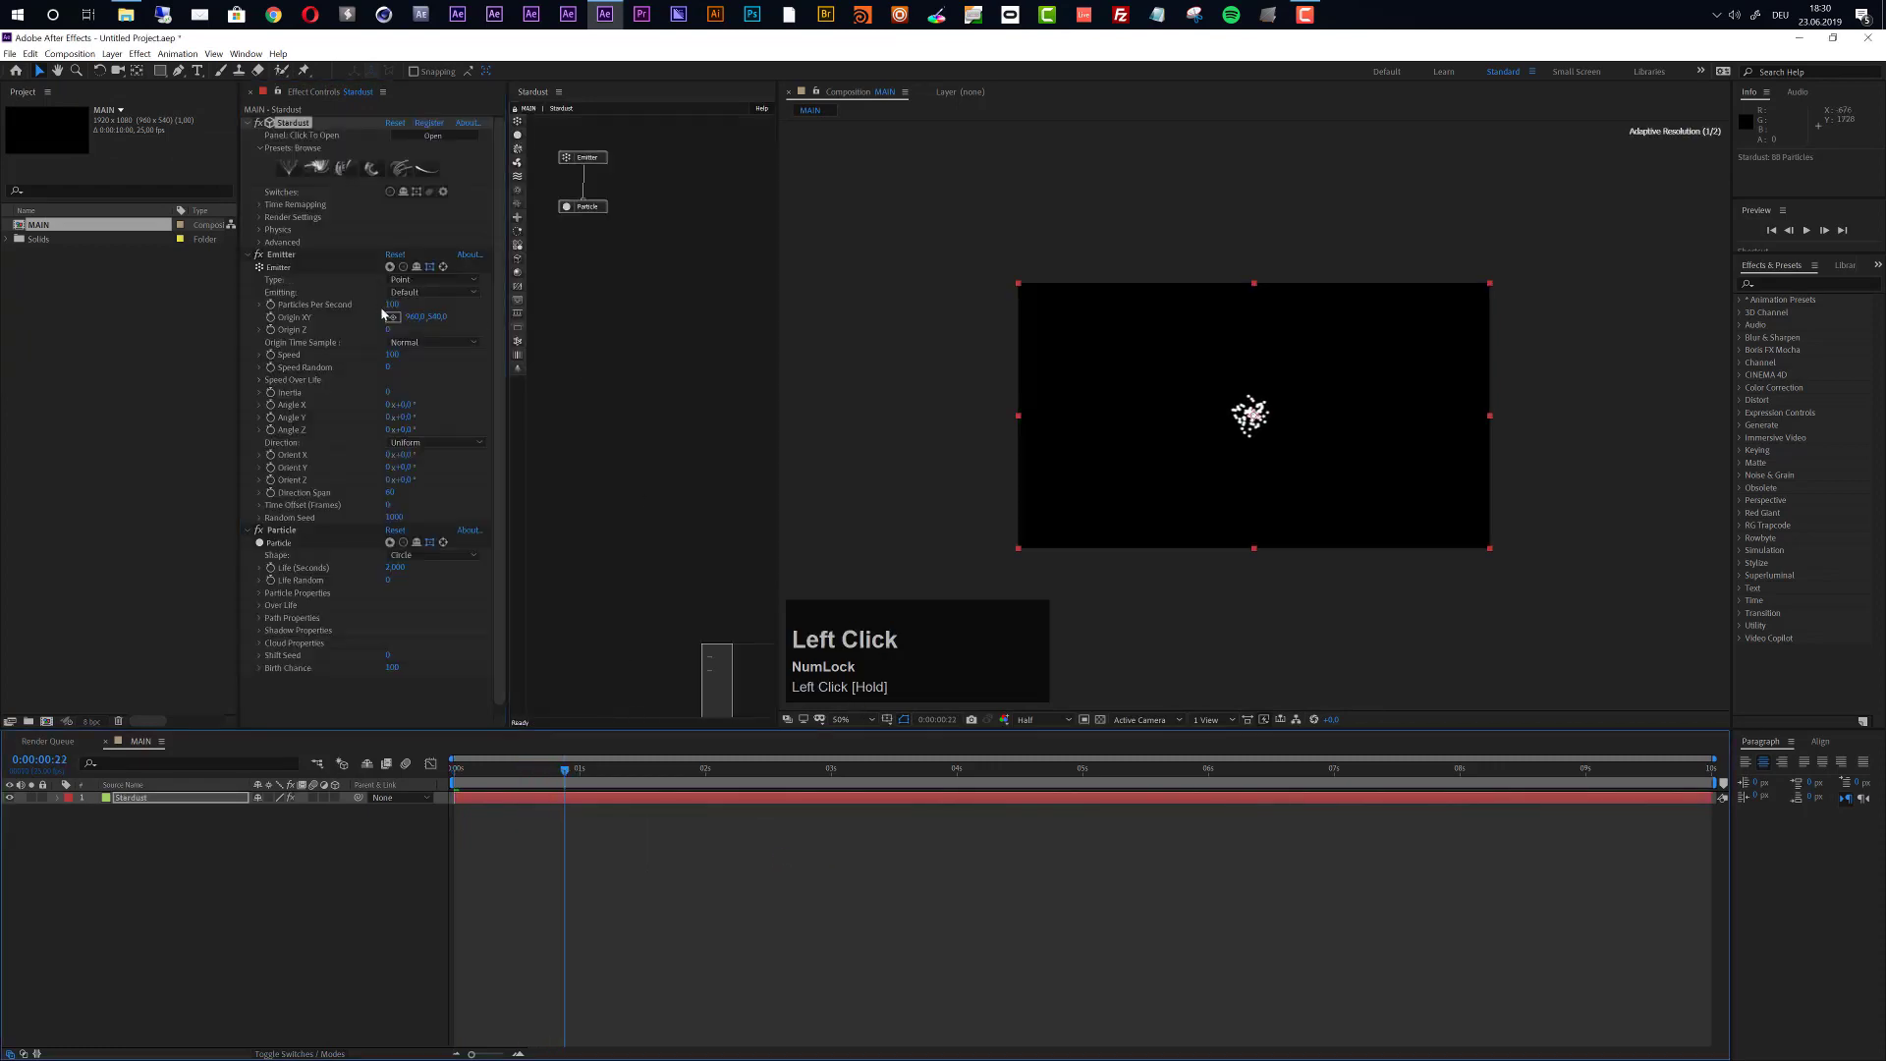
click(594, 161)
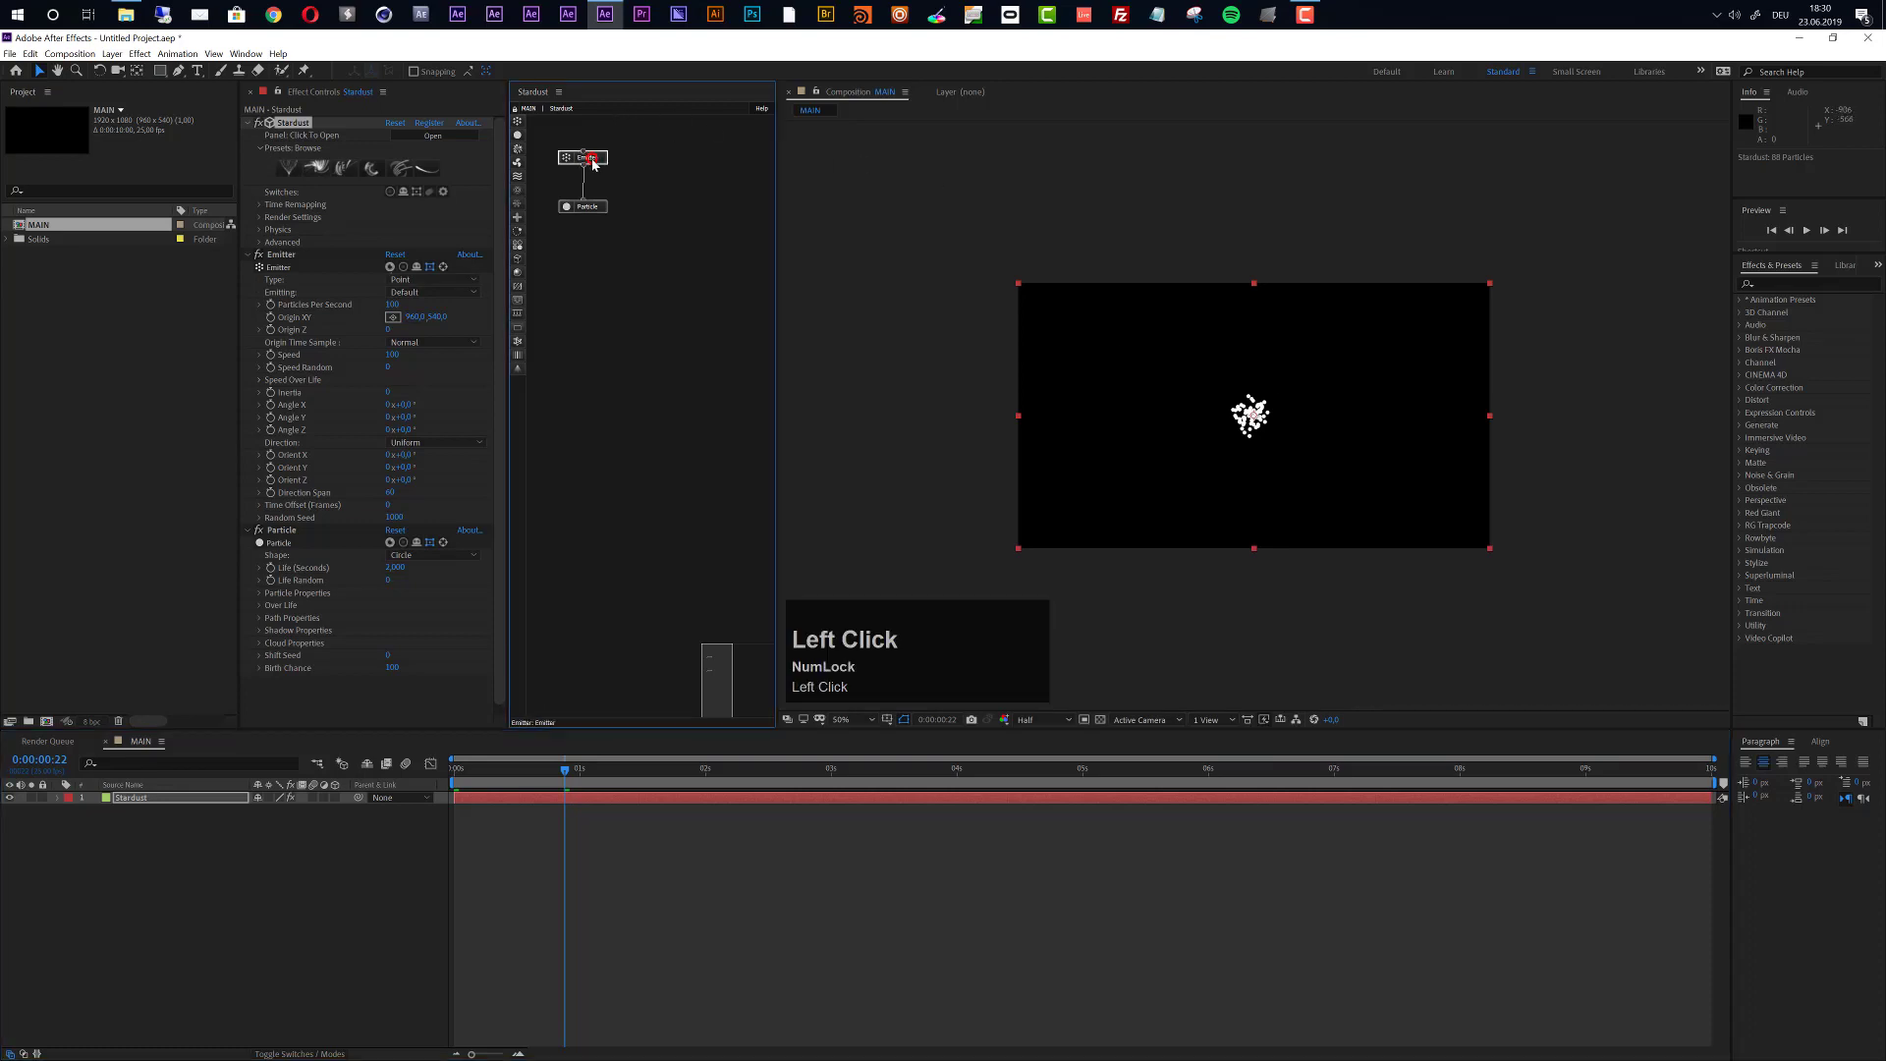
click(112, 53)
mouse_move(127, 72)
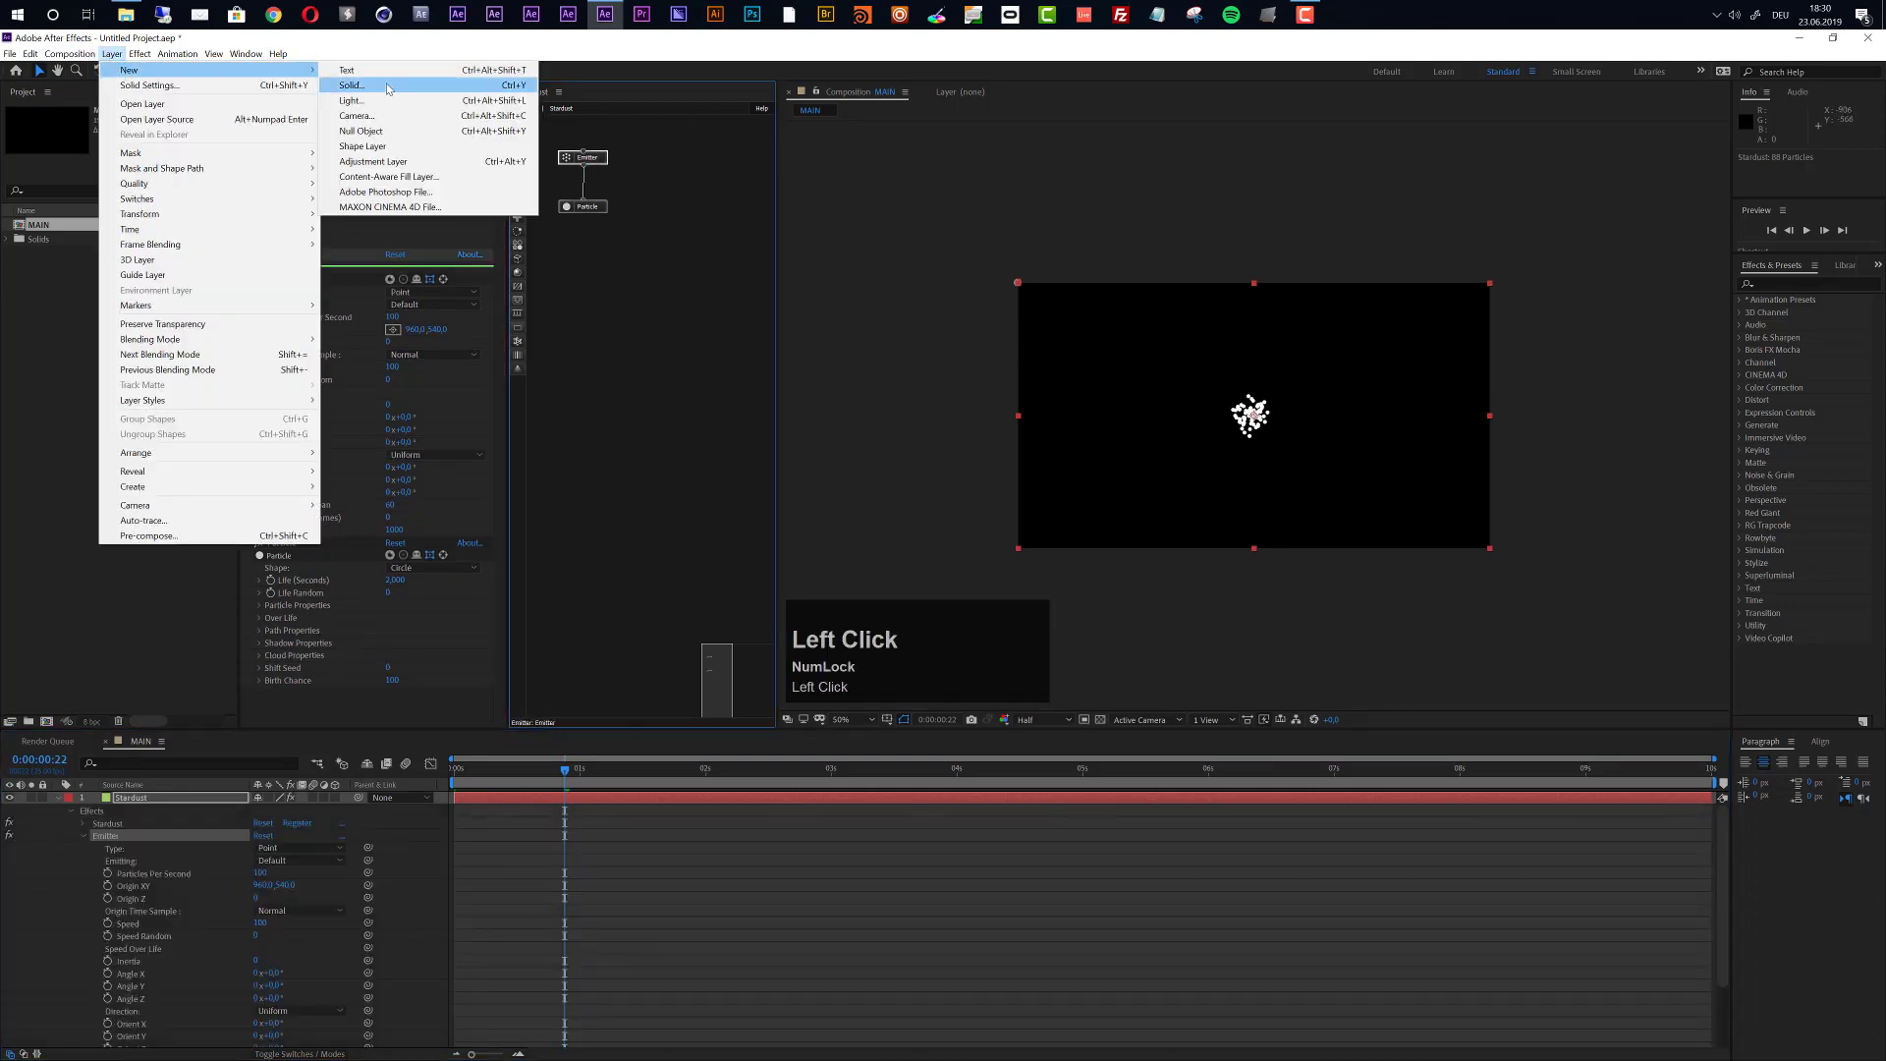
click(391, 100)
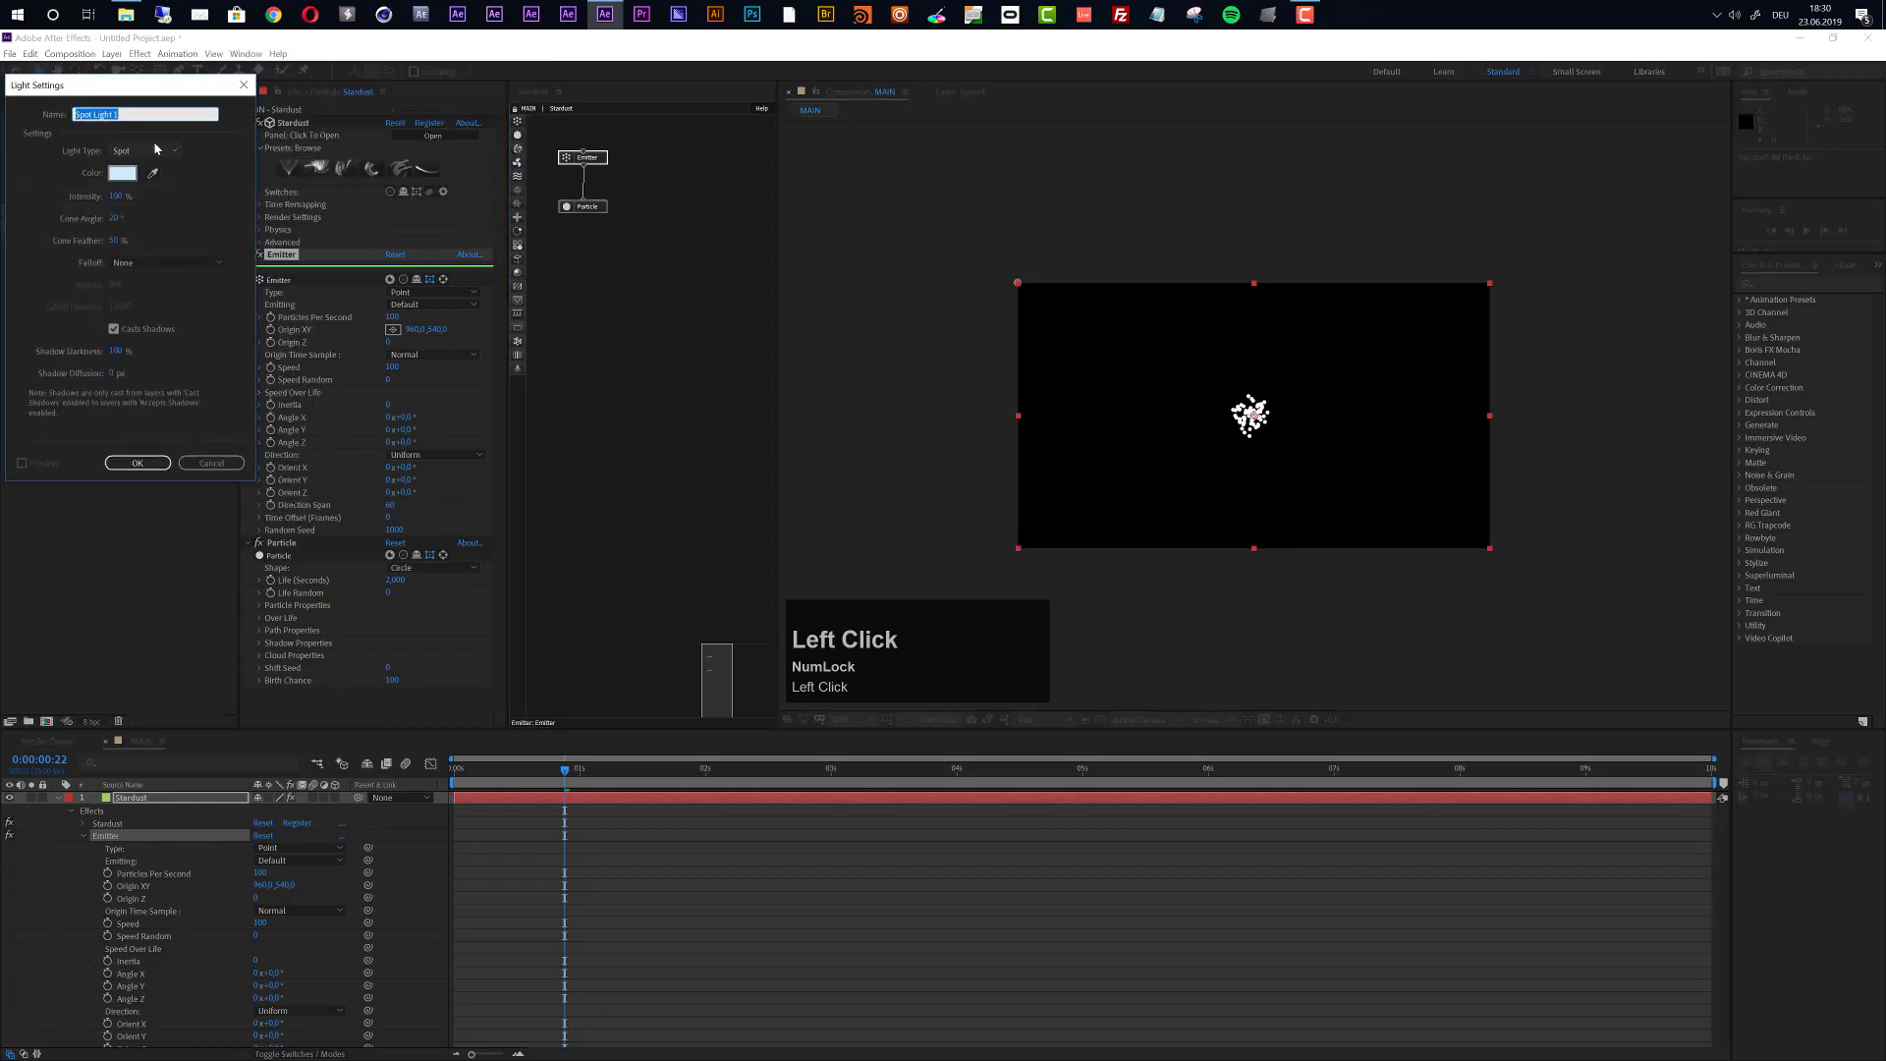
click(159, 151)
click(159, 171)
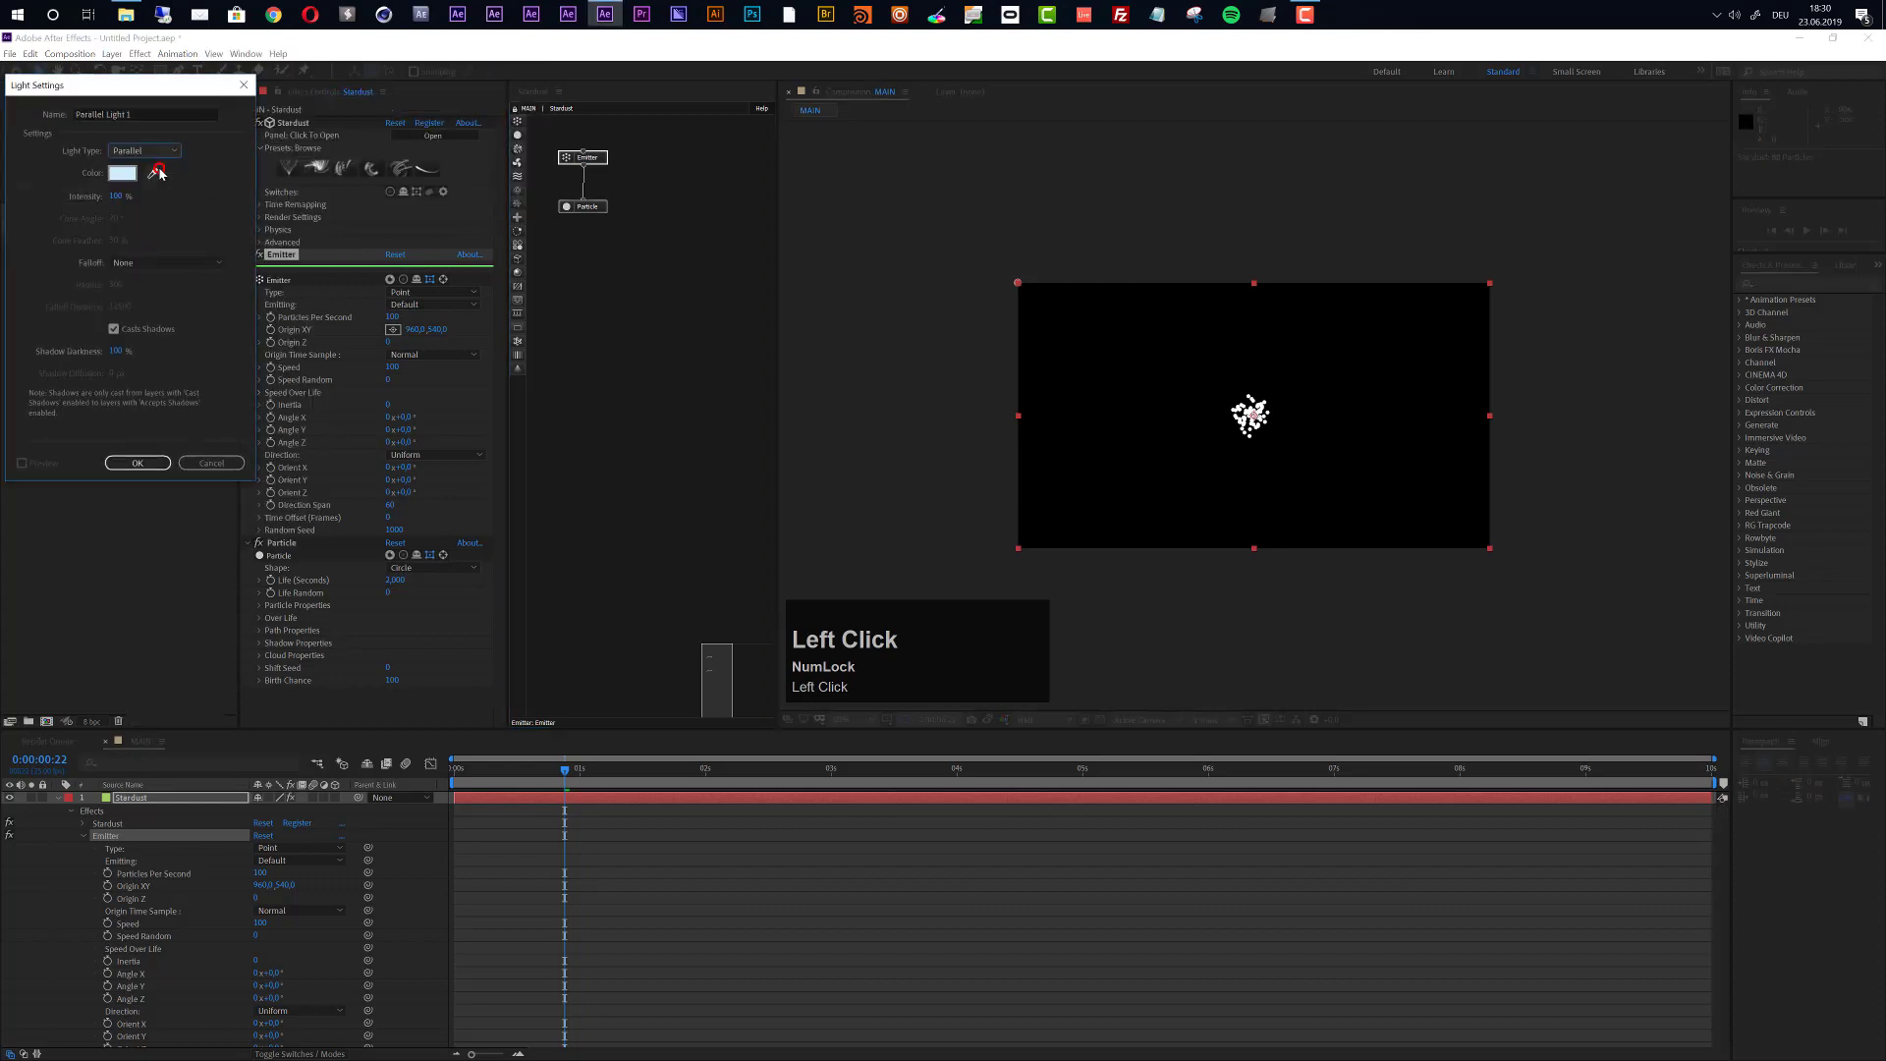
click(143, 463)
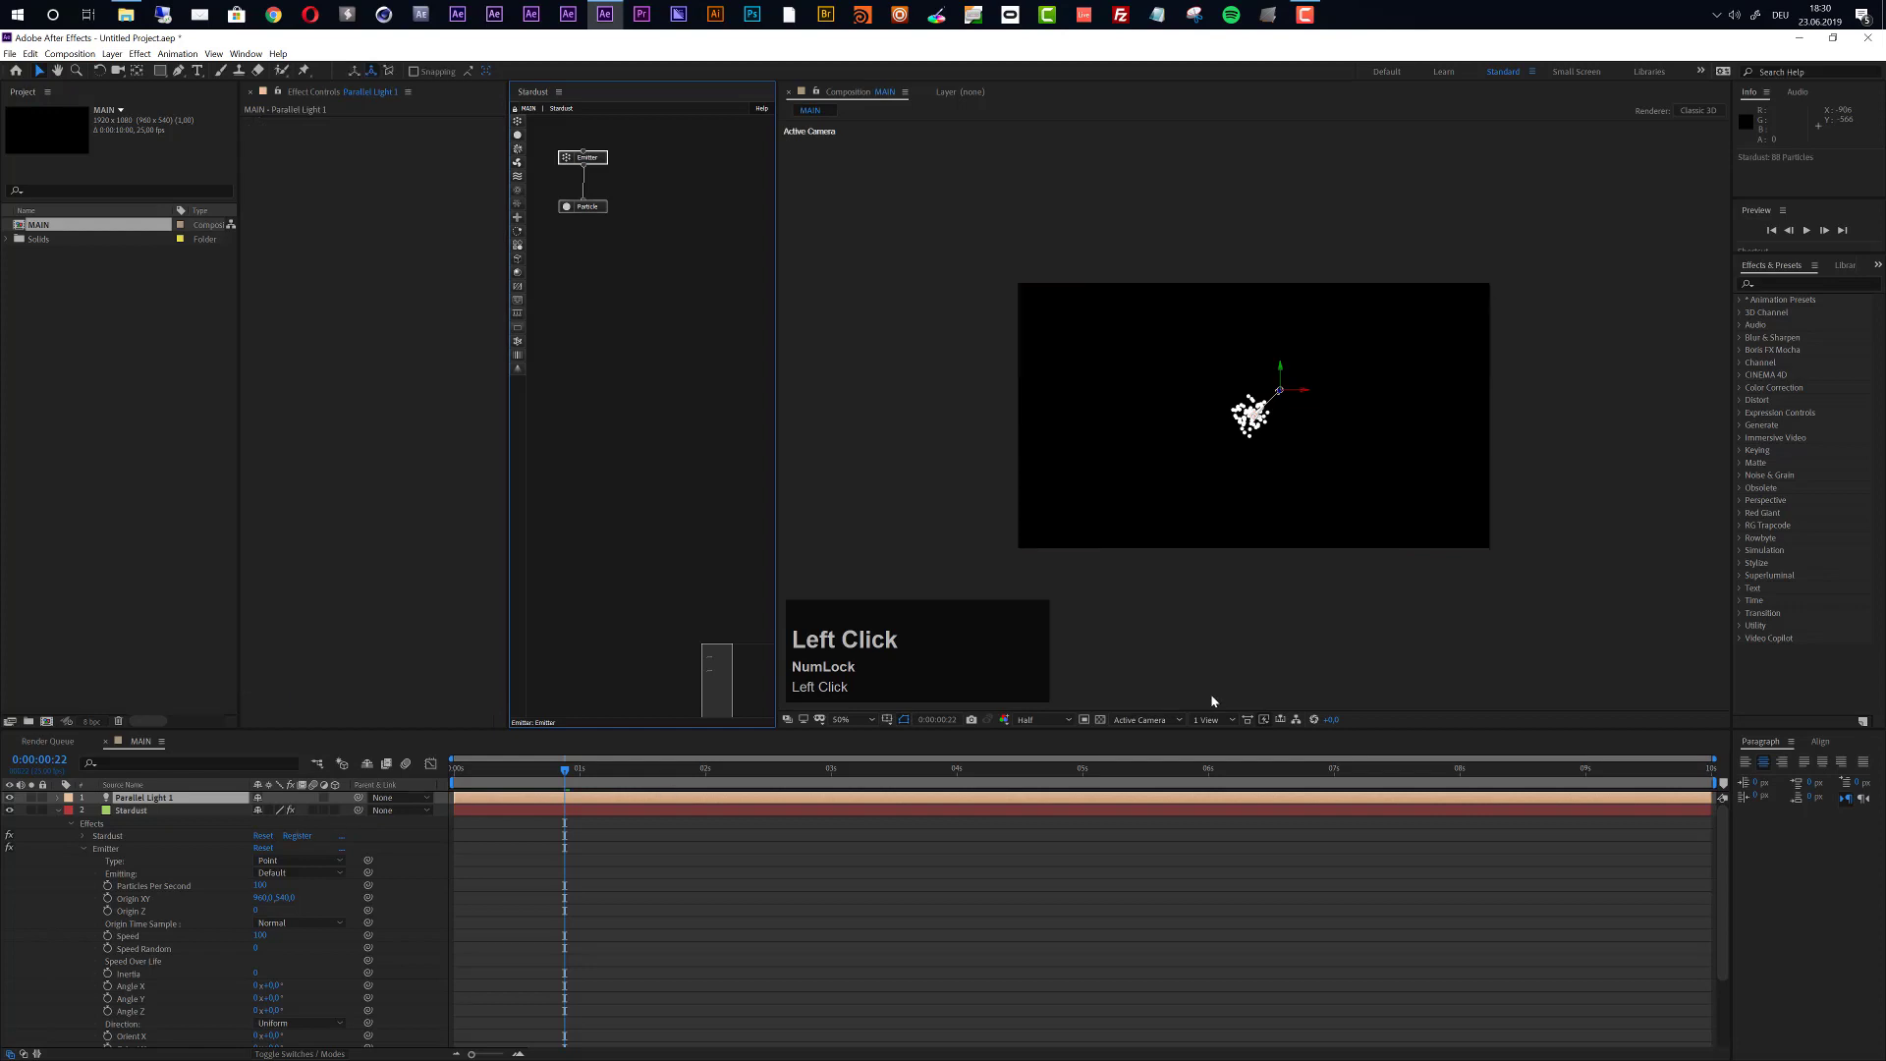
Switch the composition's 3D view to Custom View 1.
click(1174, 720)
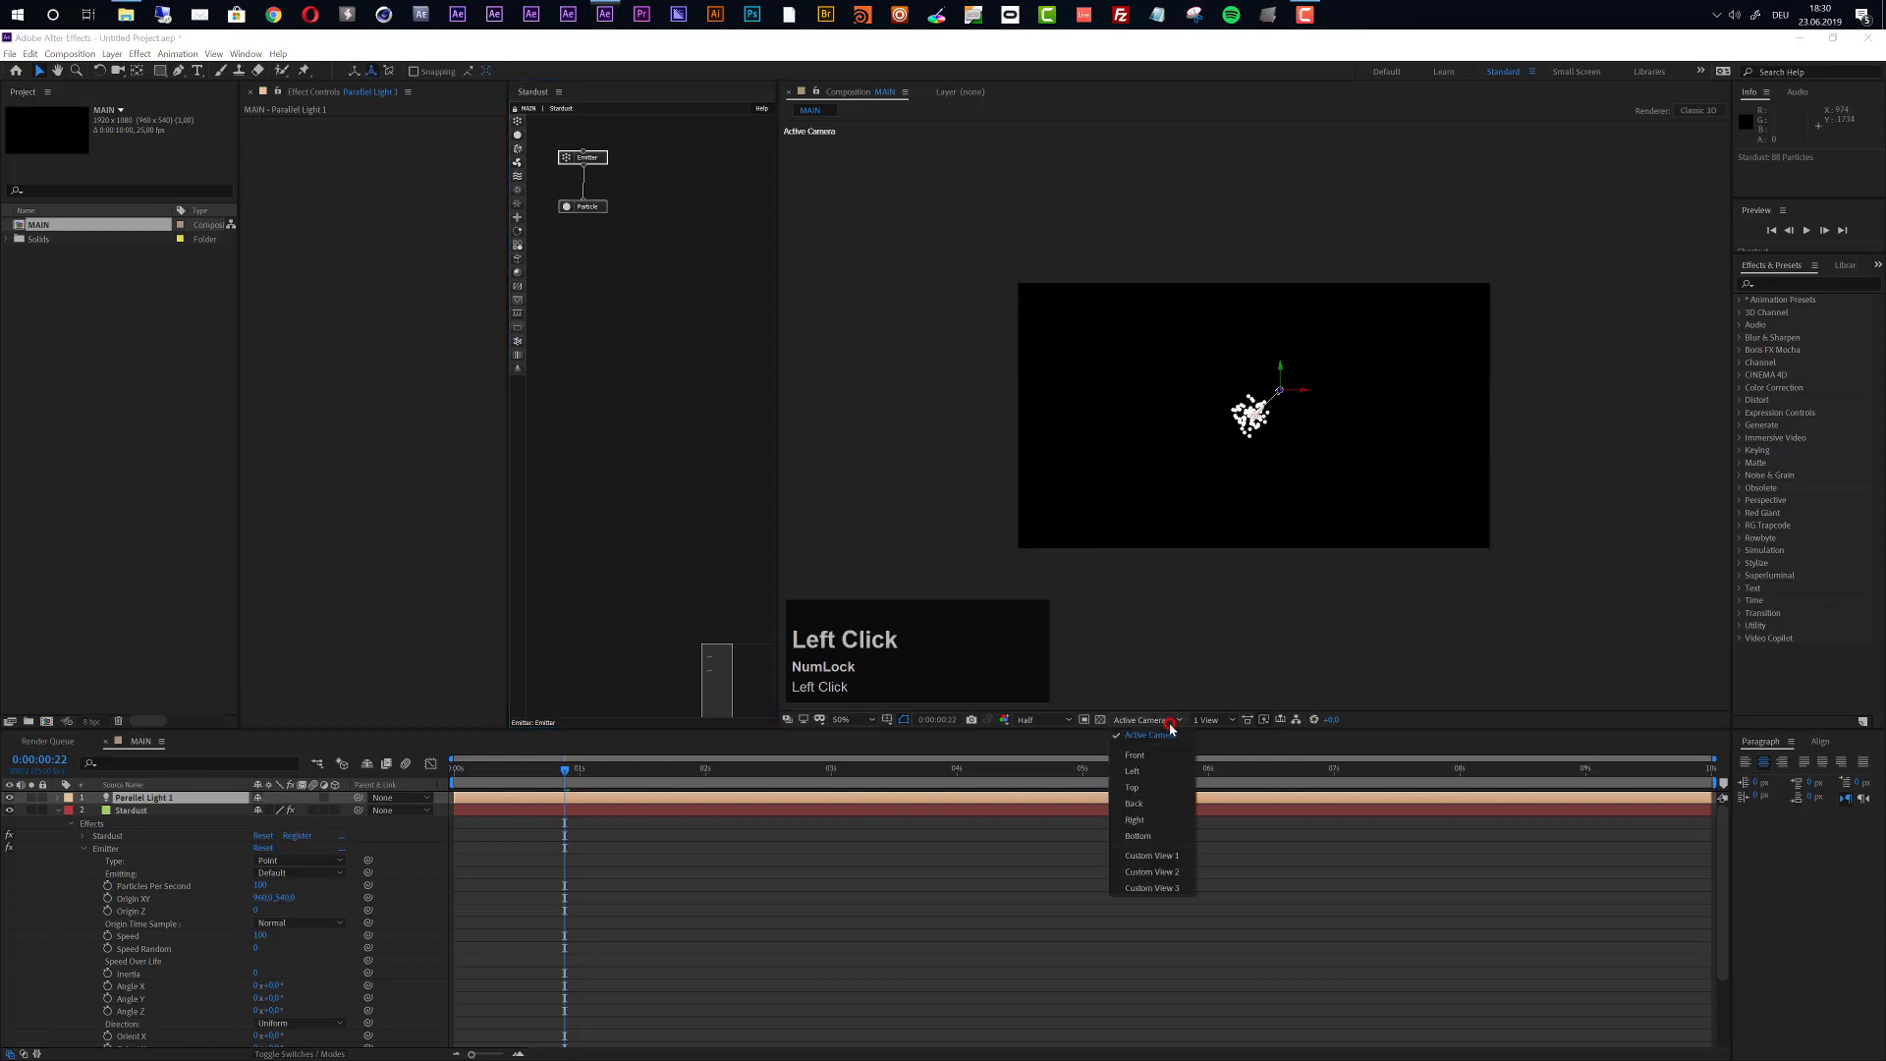
click(1158, 855)
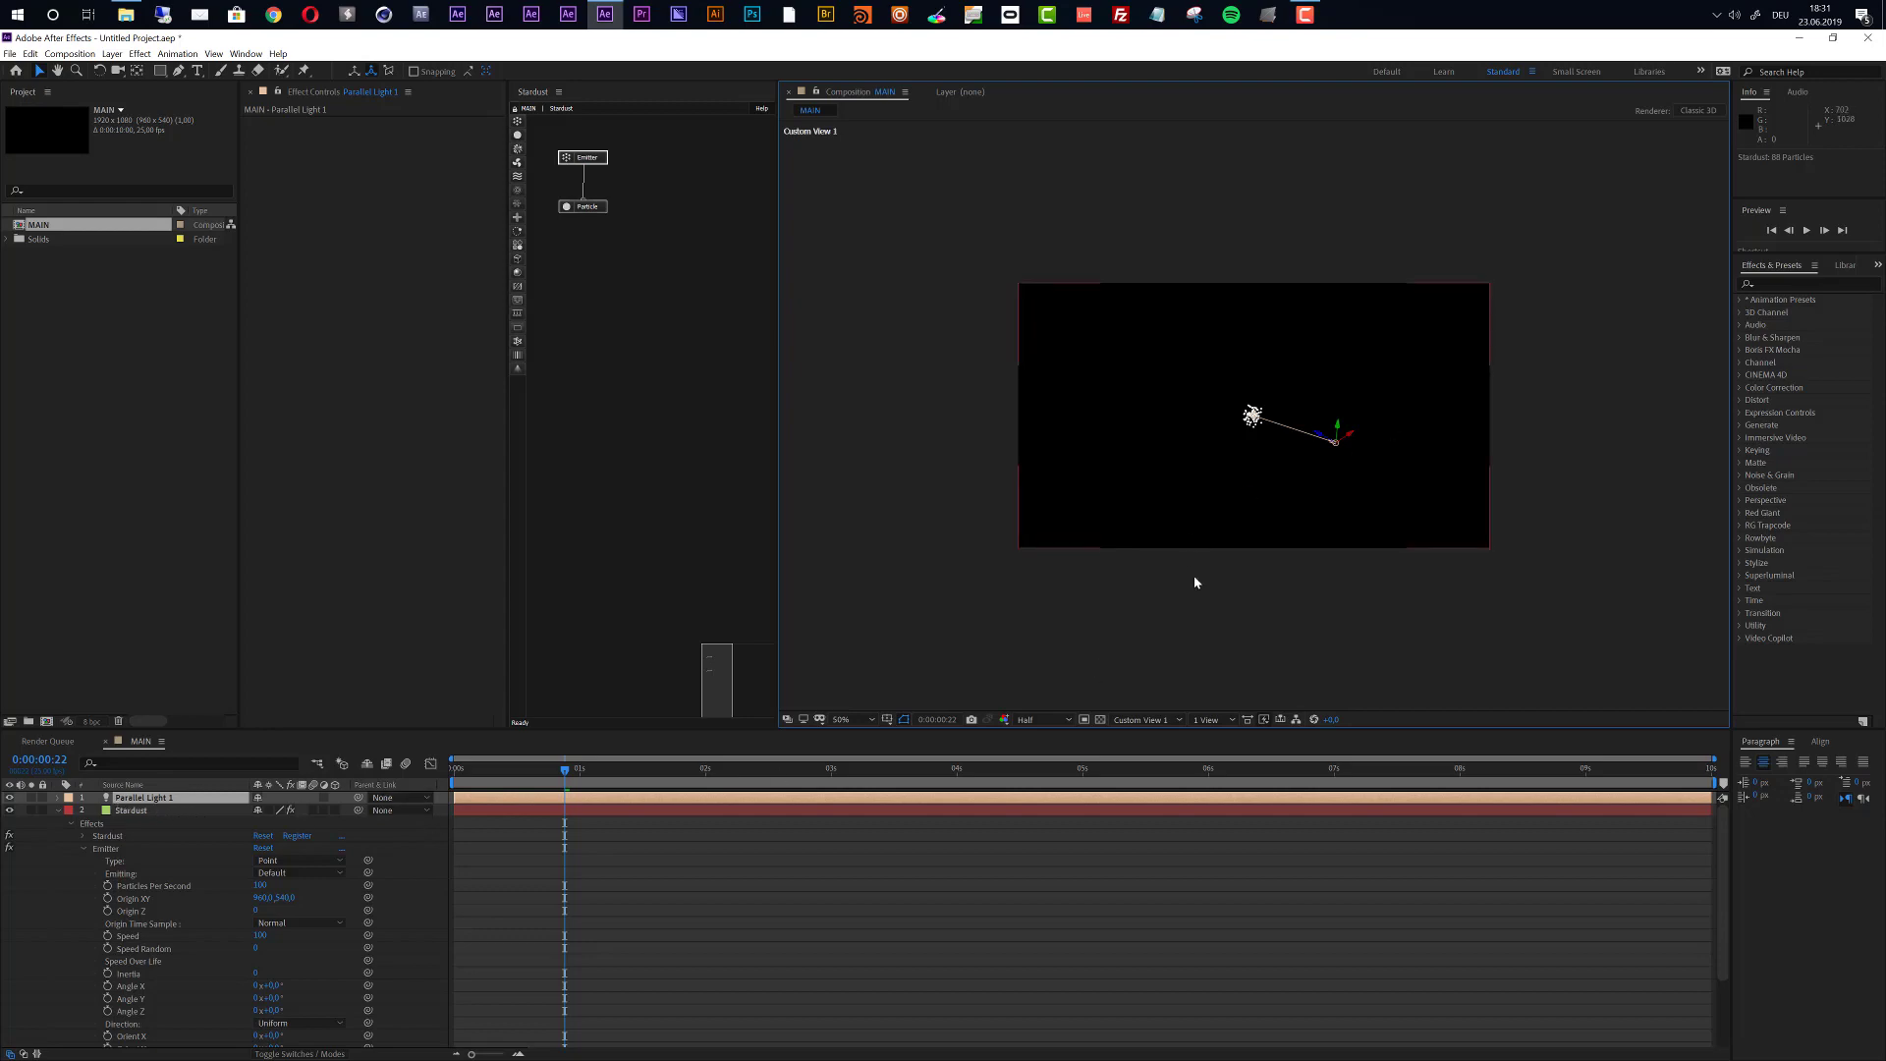
scroll(1289, 427, up, 4)
scroll(1288, 428, down, 2)
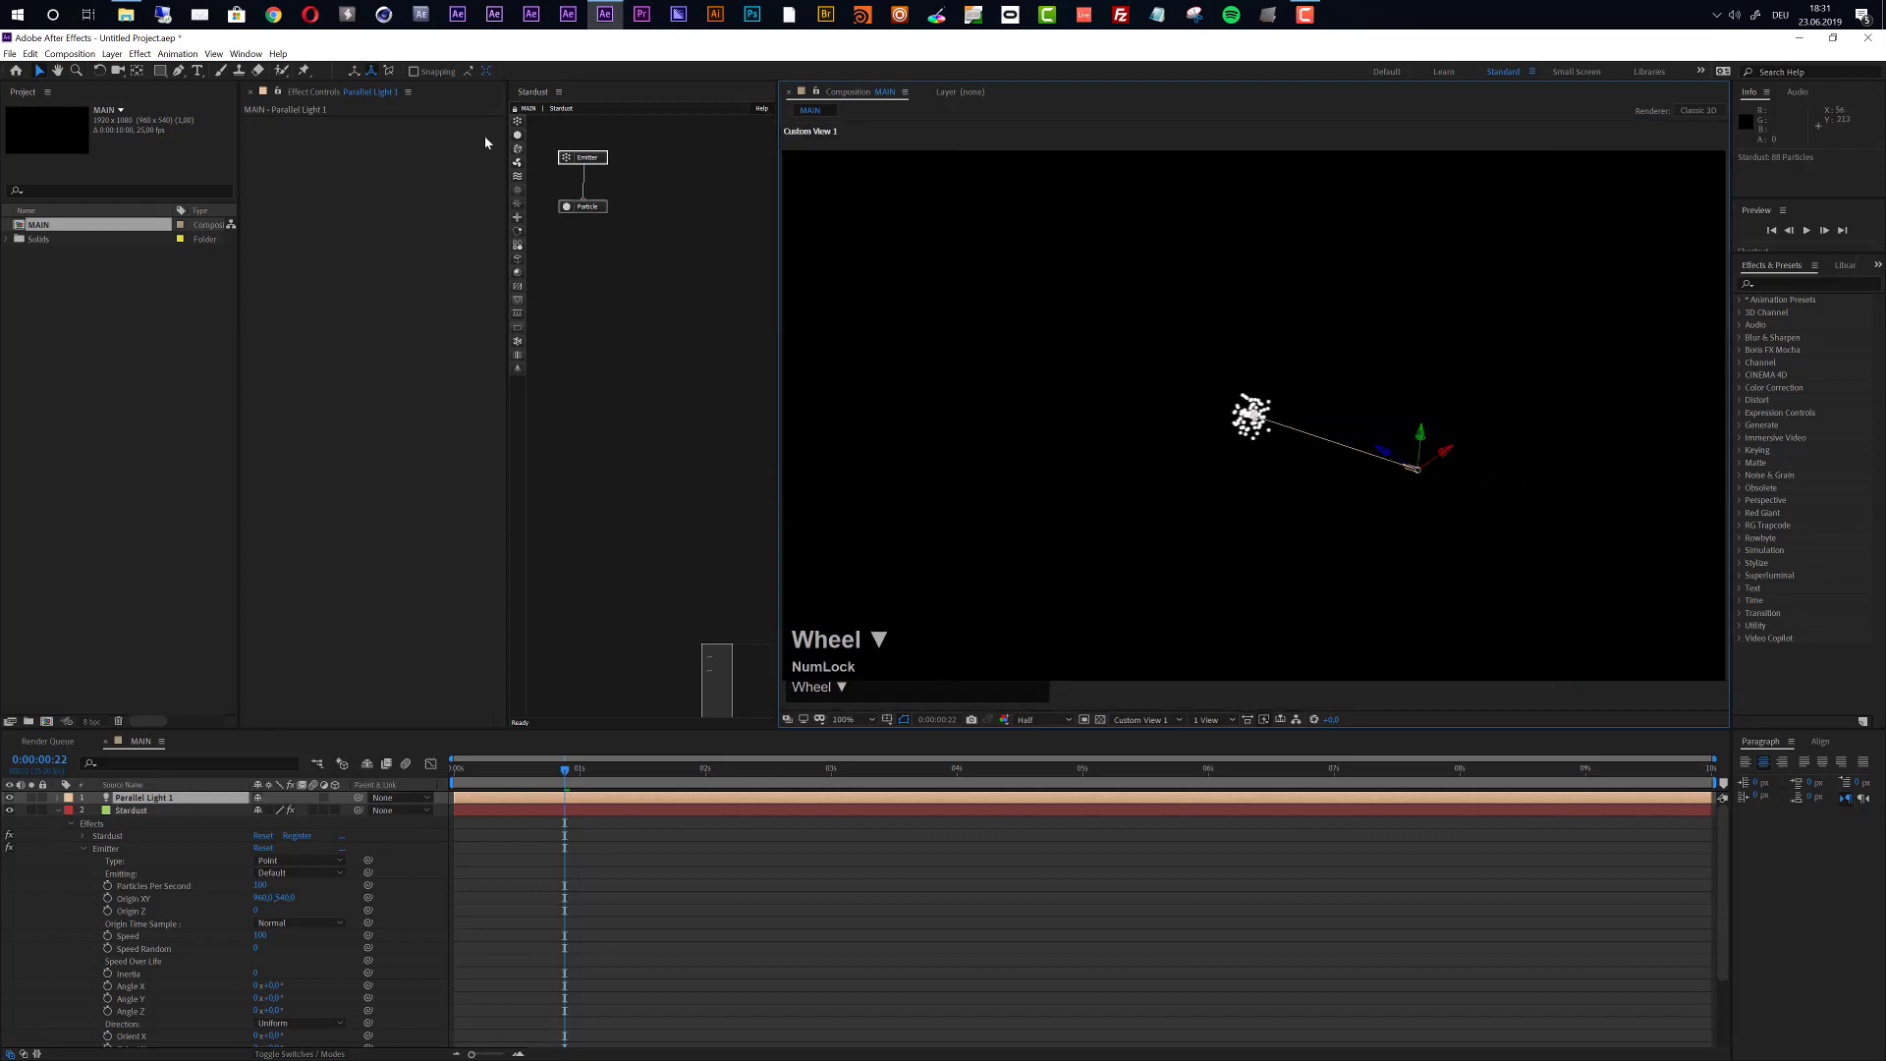
Change the Stardust emitter type to Ring and set its speed to 0.
click(581, 158)
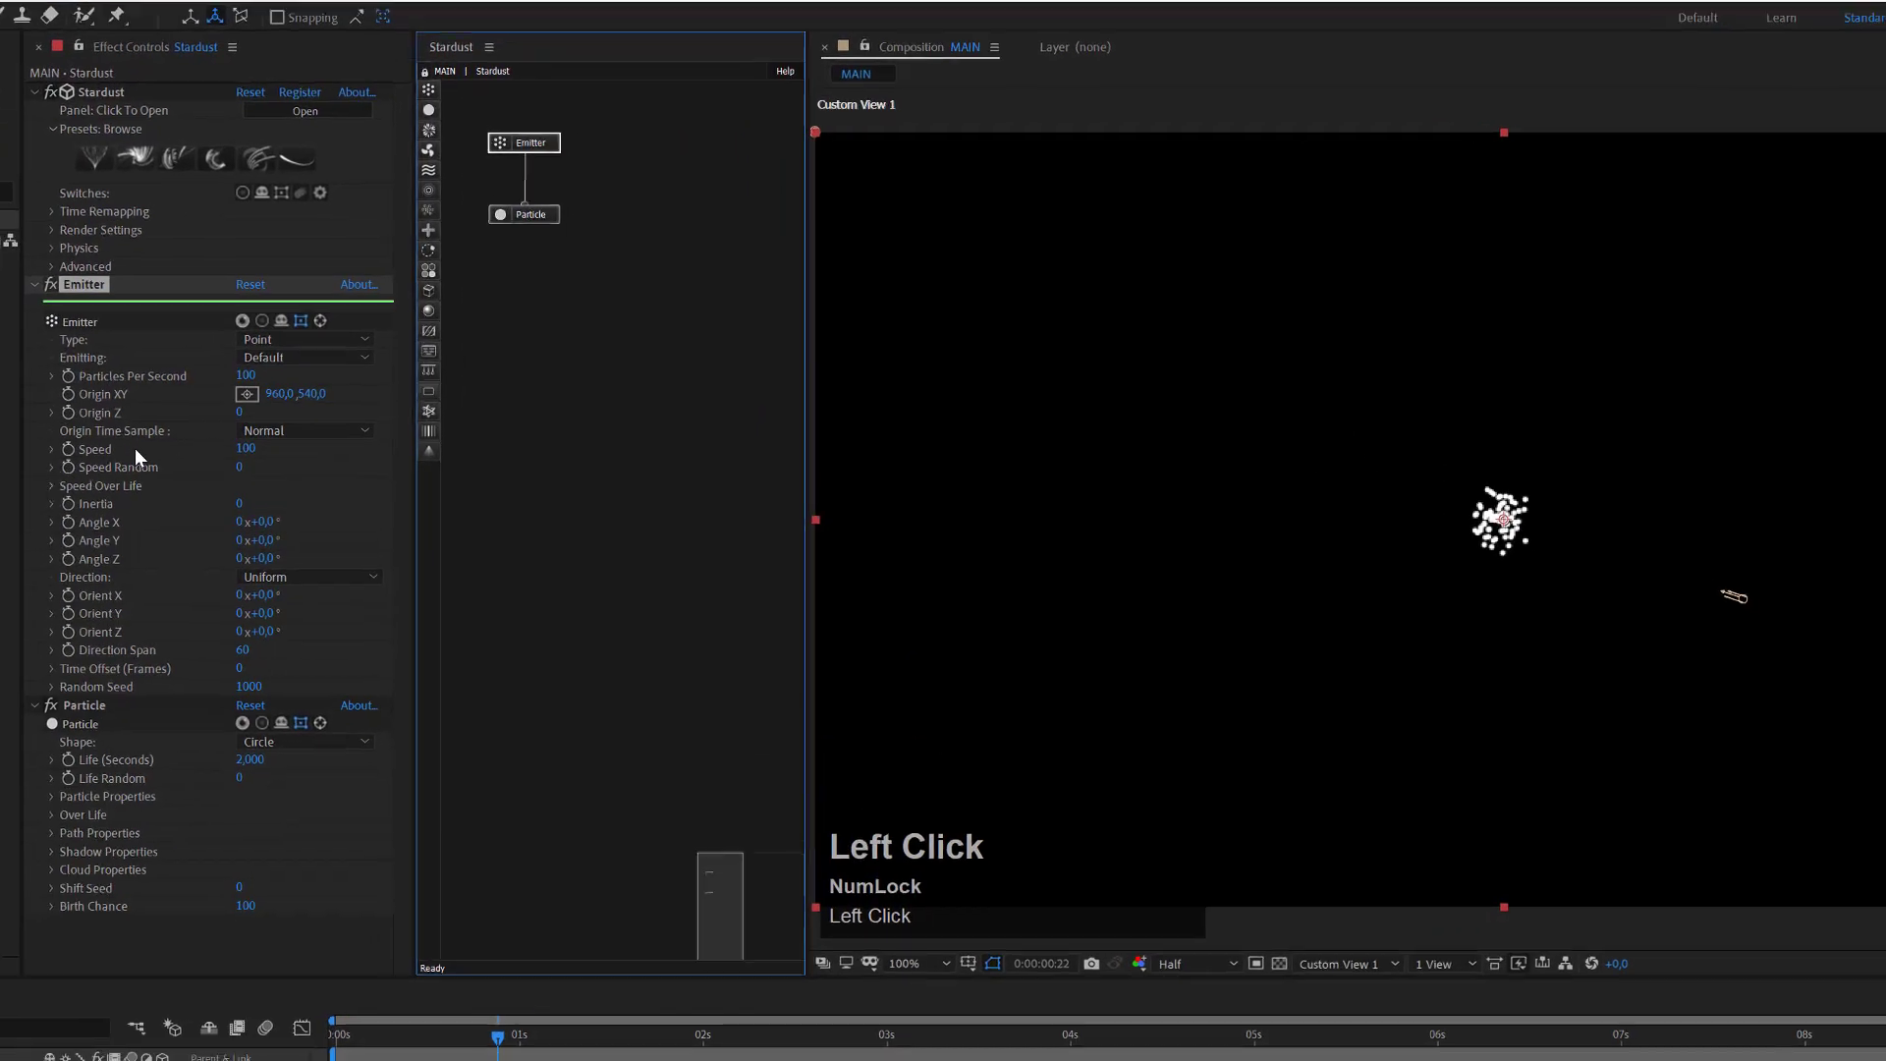
click(249, 345)
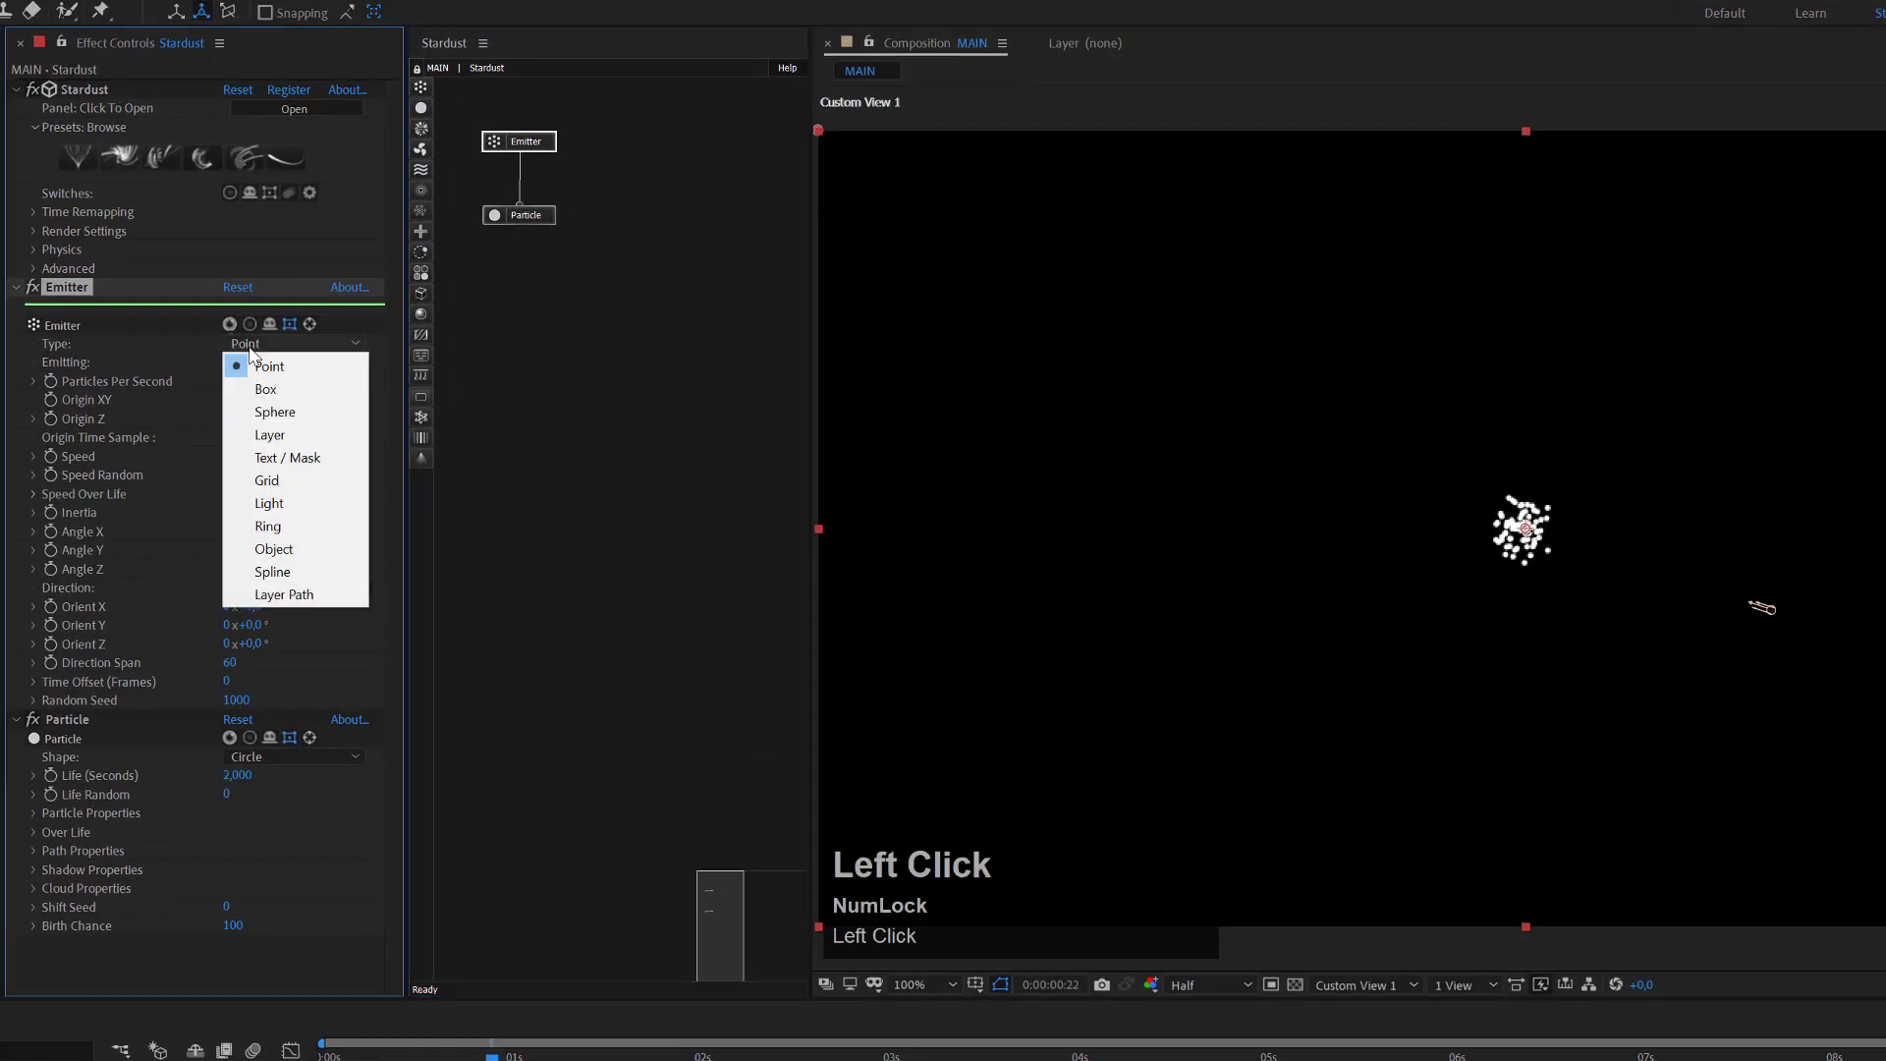
click(291, 529)
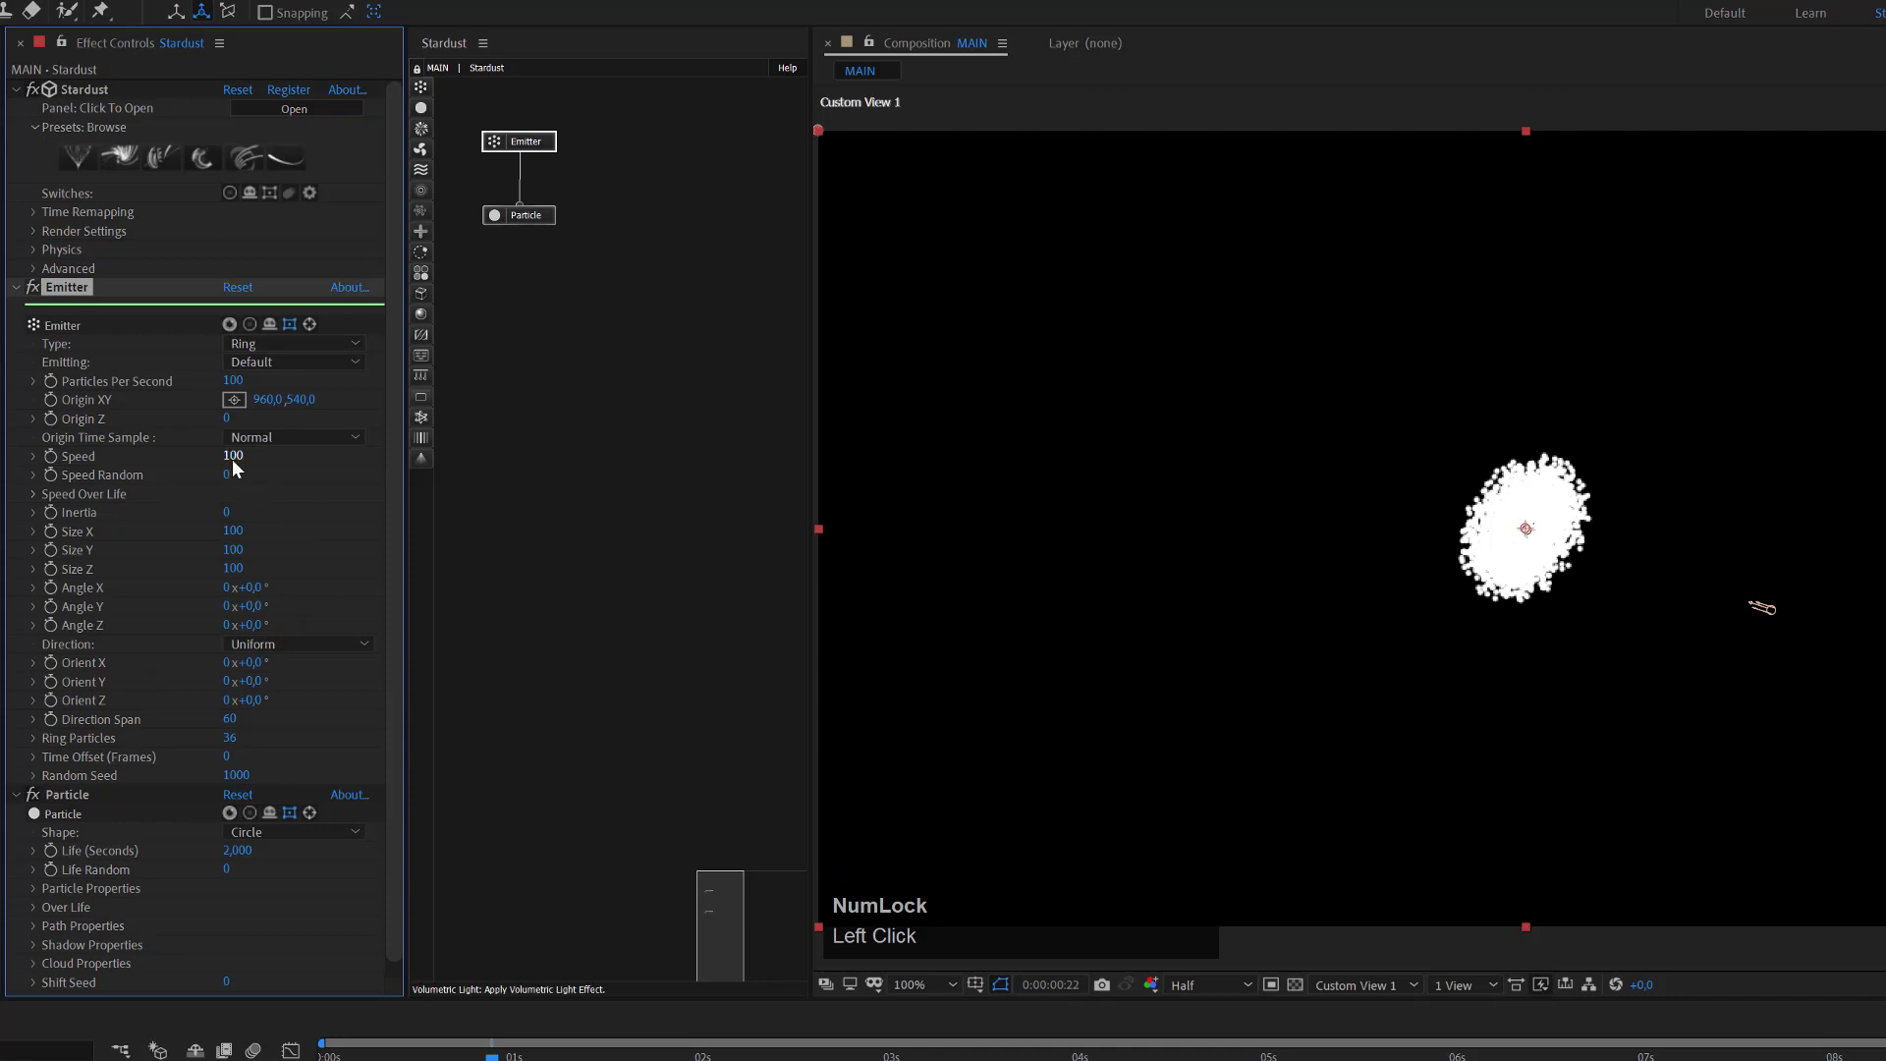
text(0)
click(341, 496)
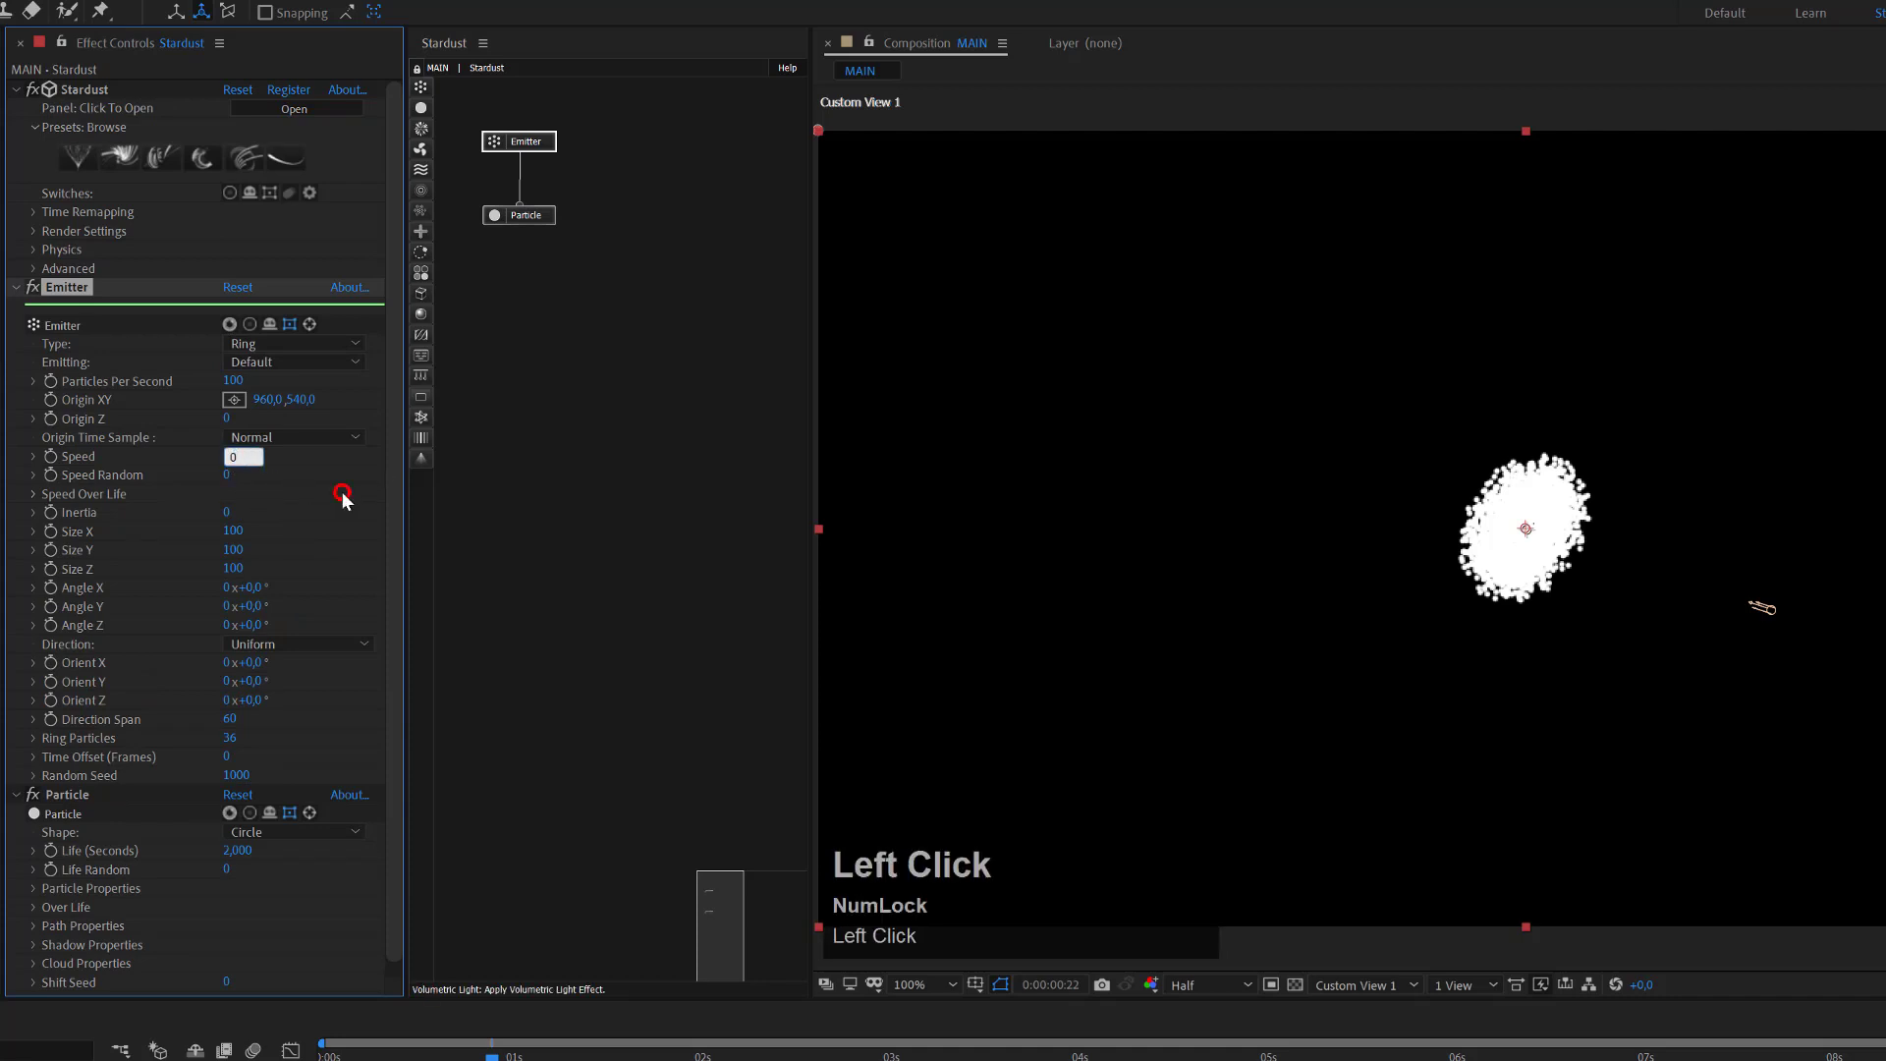
Set the ring emitter's Size X to 2500 and its Angle X to 90°.
click(233, 530)
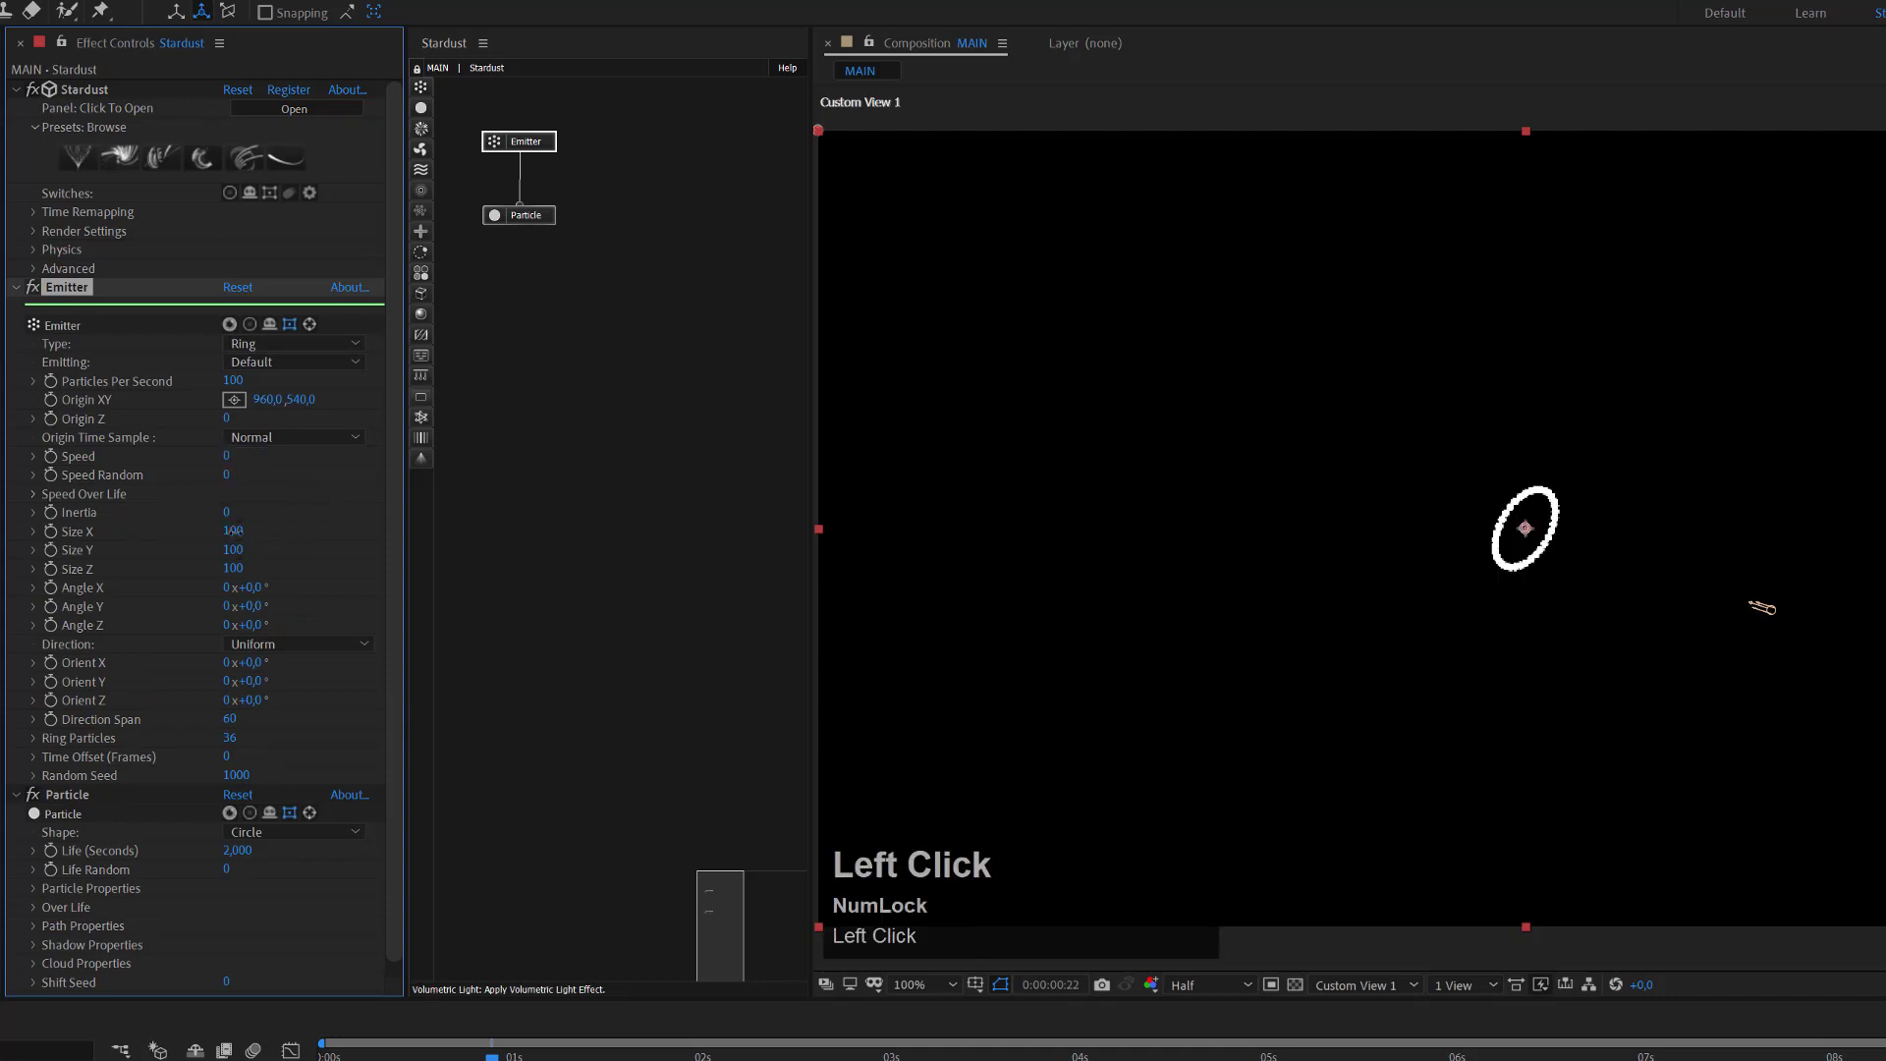
text(2500)
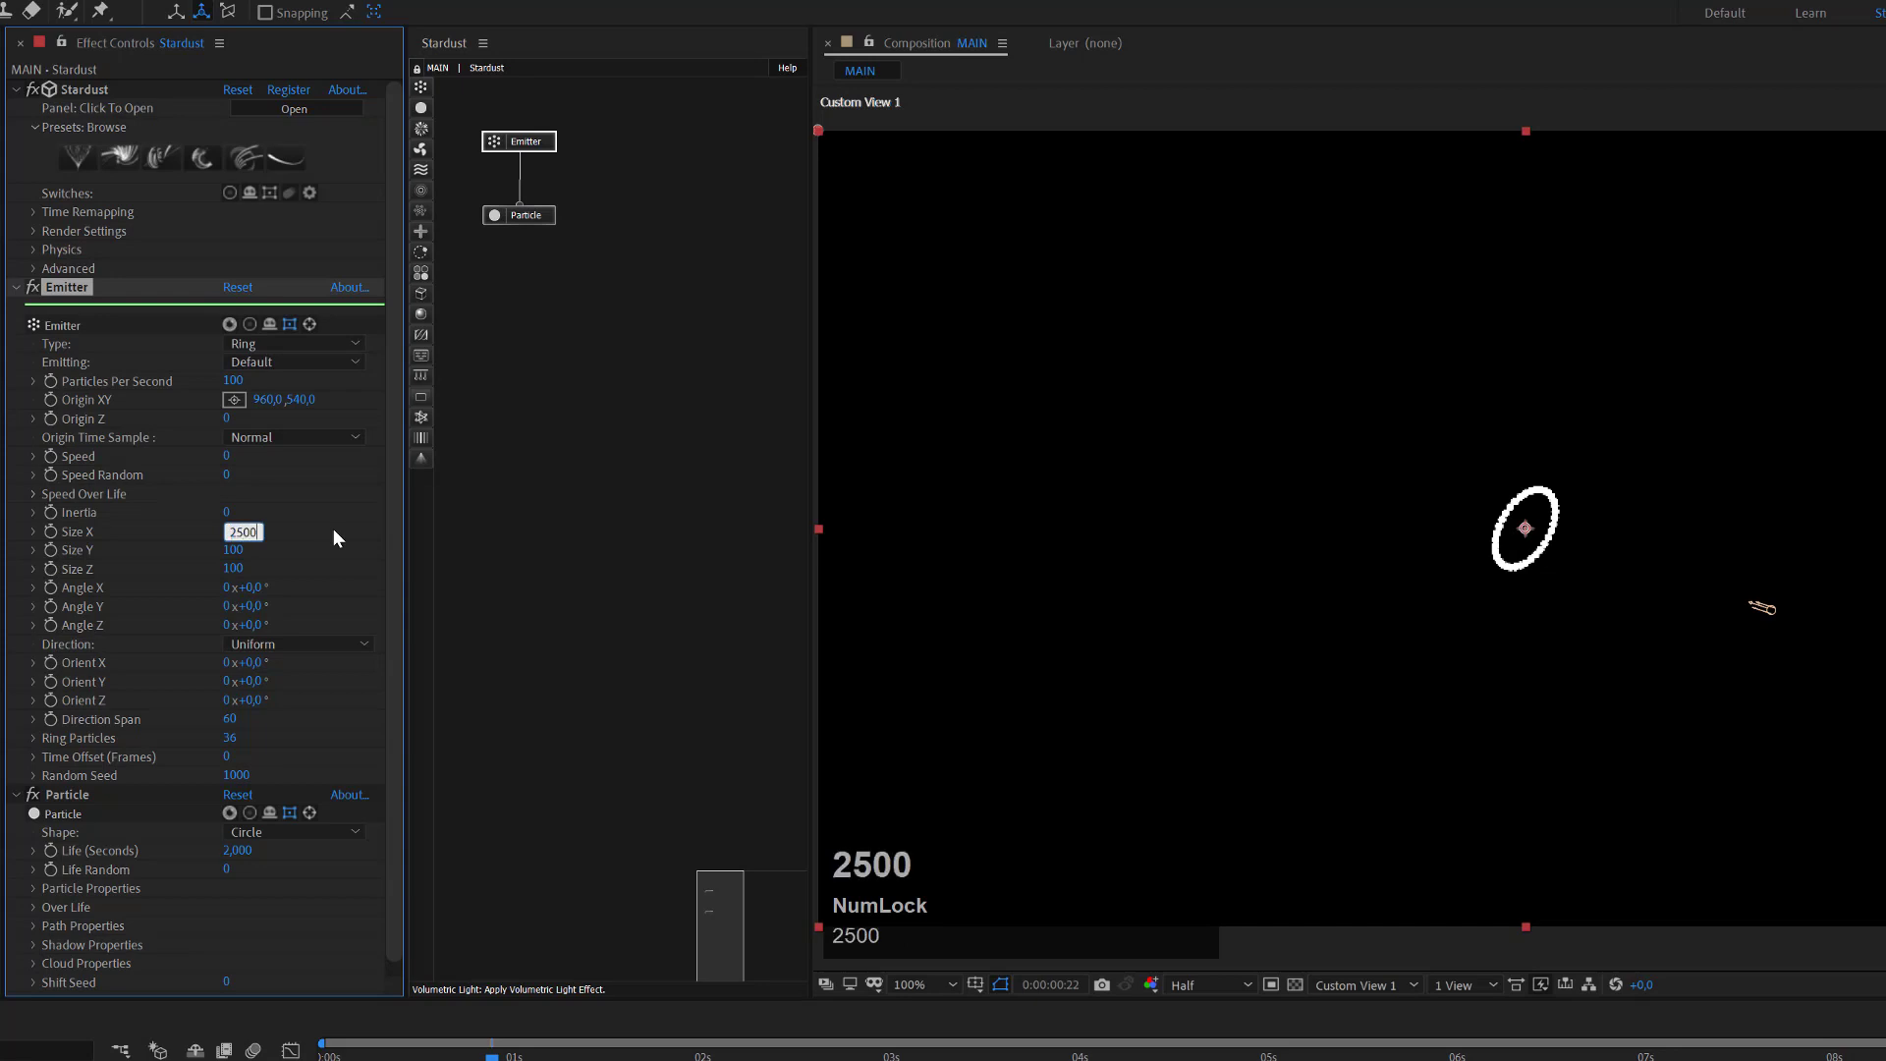
click(333, 528)
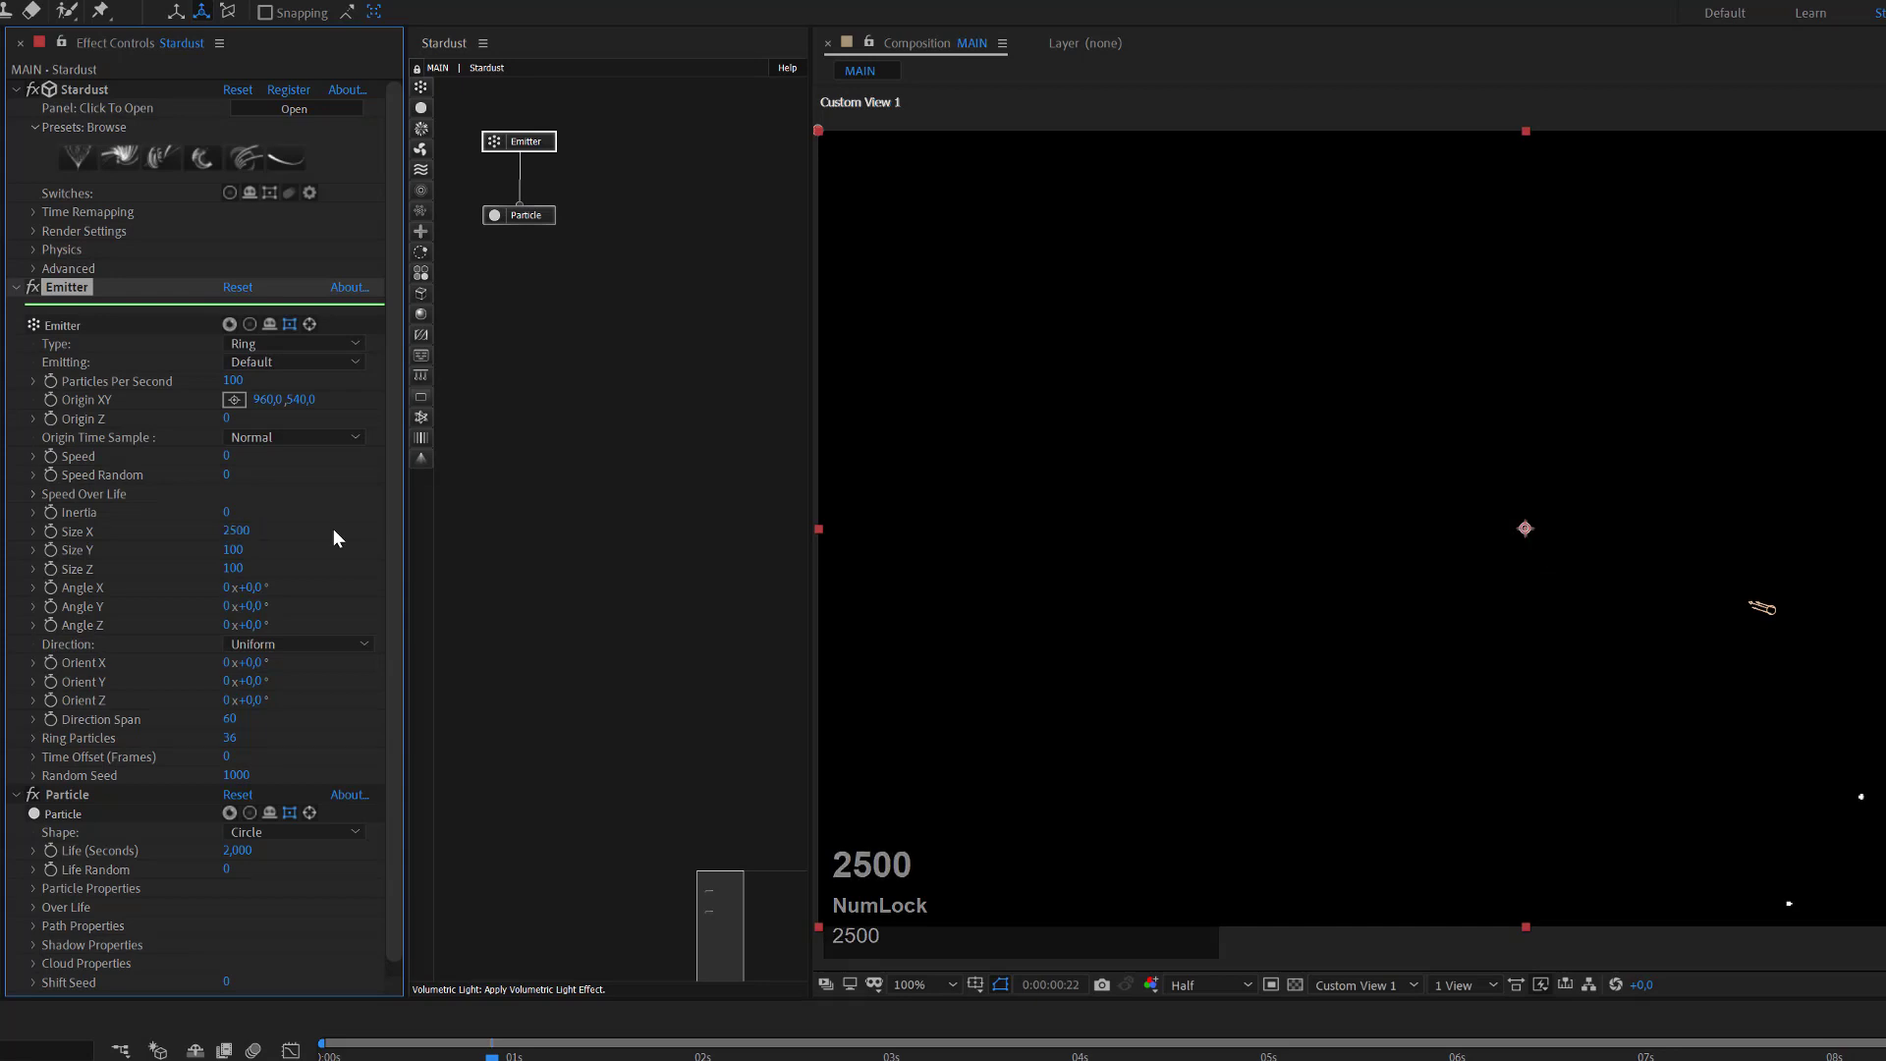
click(252, 587)
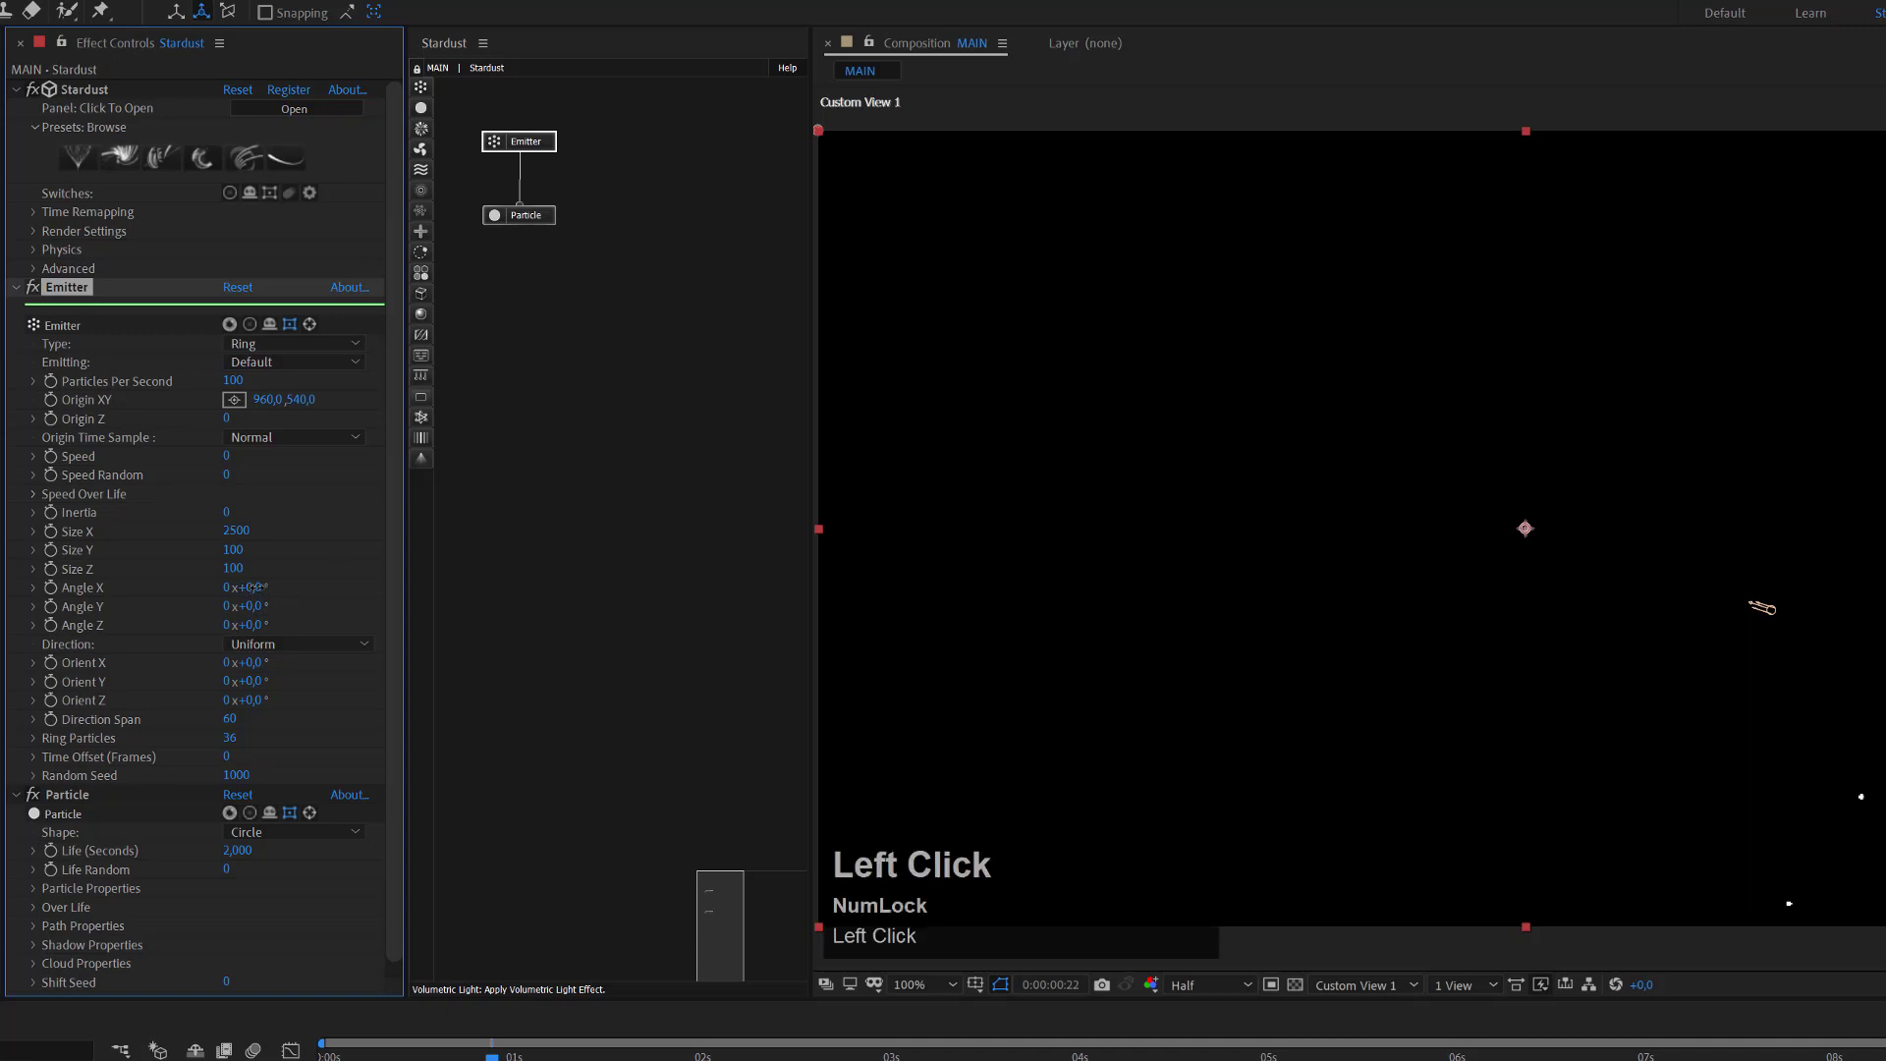
text(90)
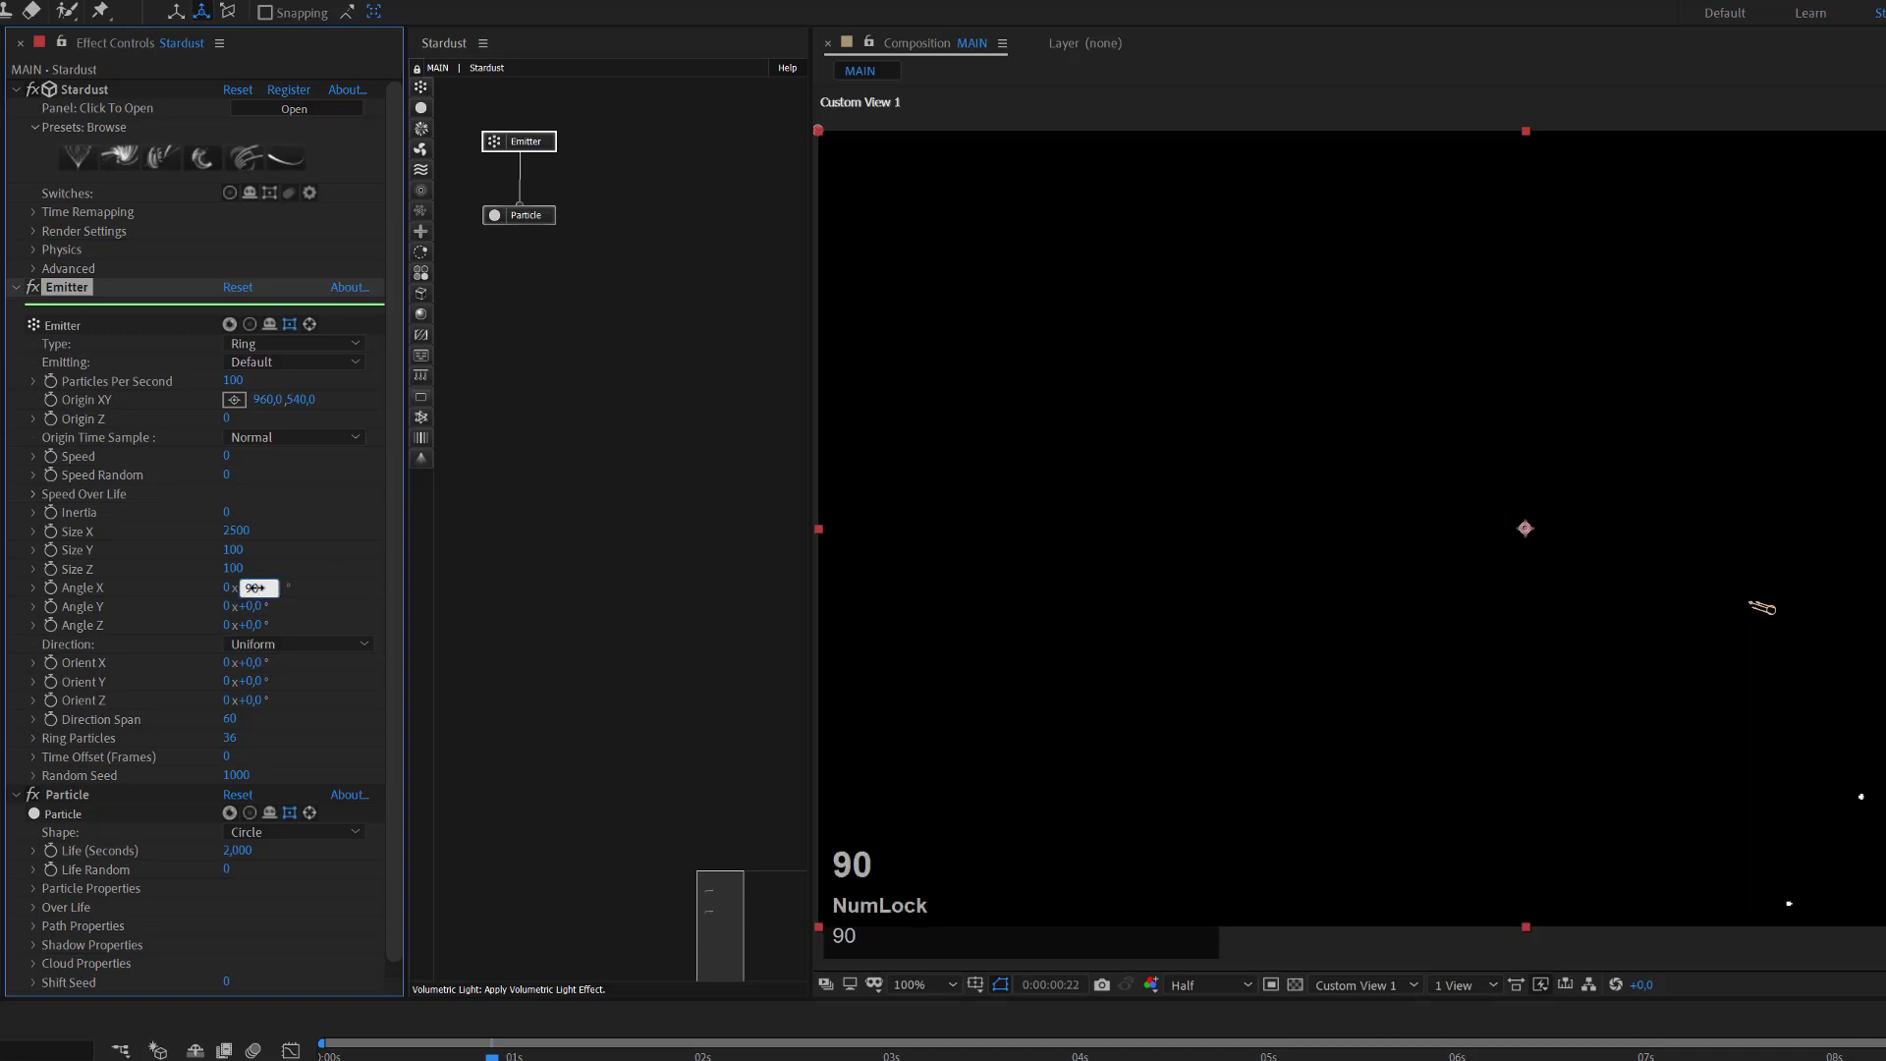
key(Return)
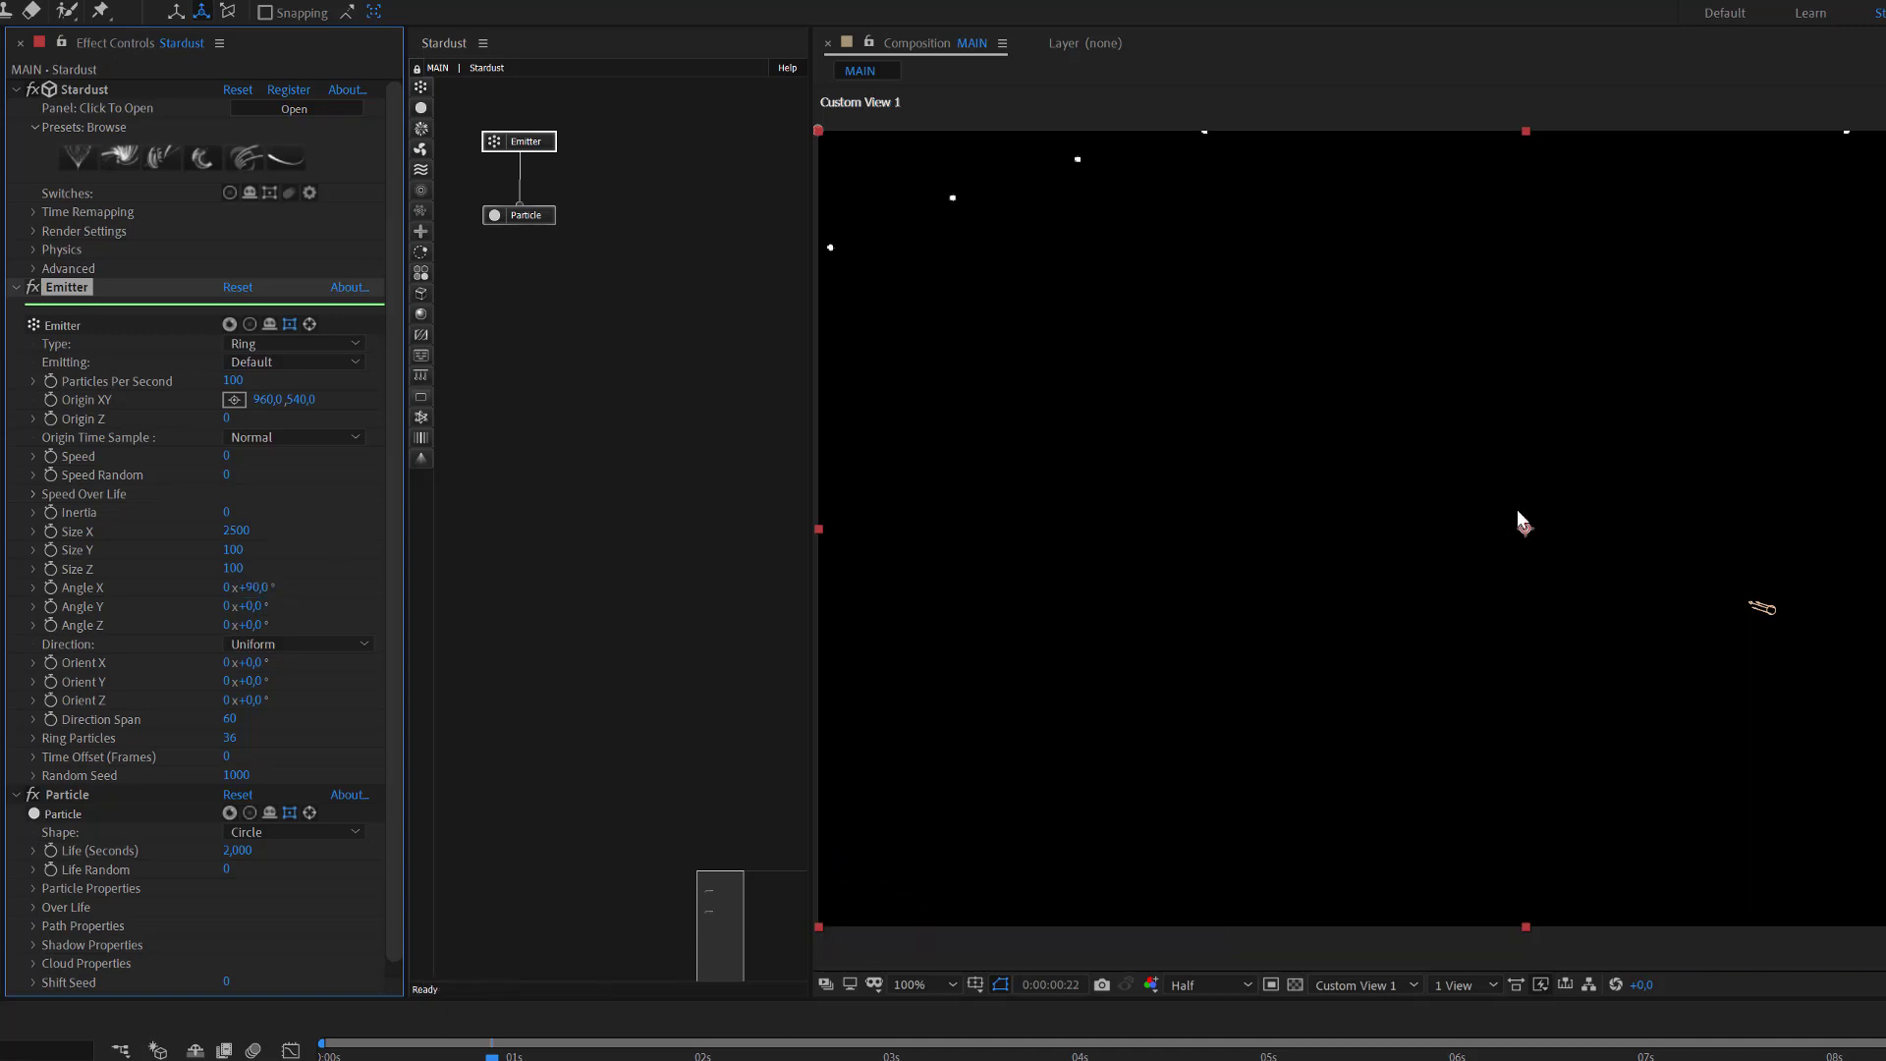
Set the emitter's Ring Particles to 100.
click(231, 738)
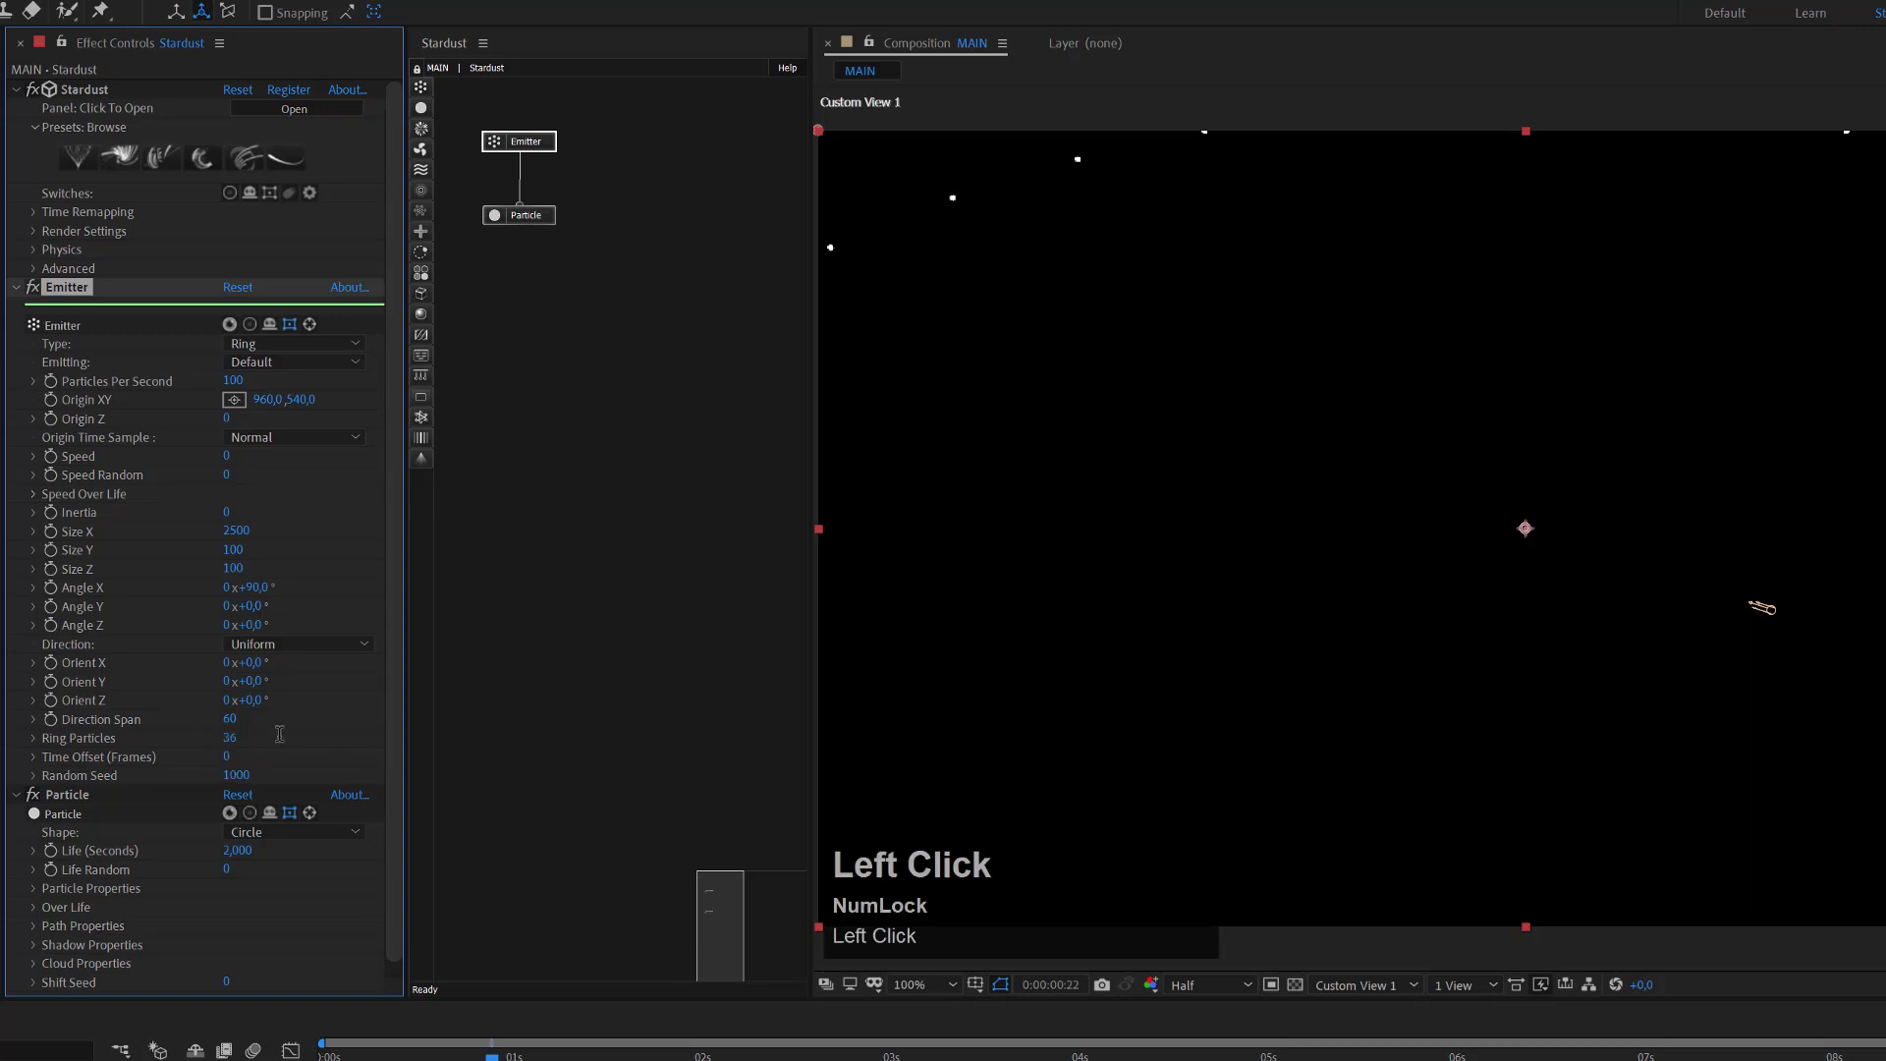
text(100)
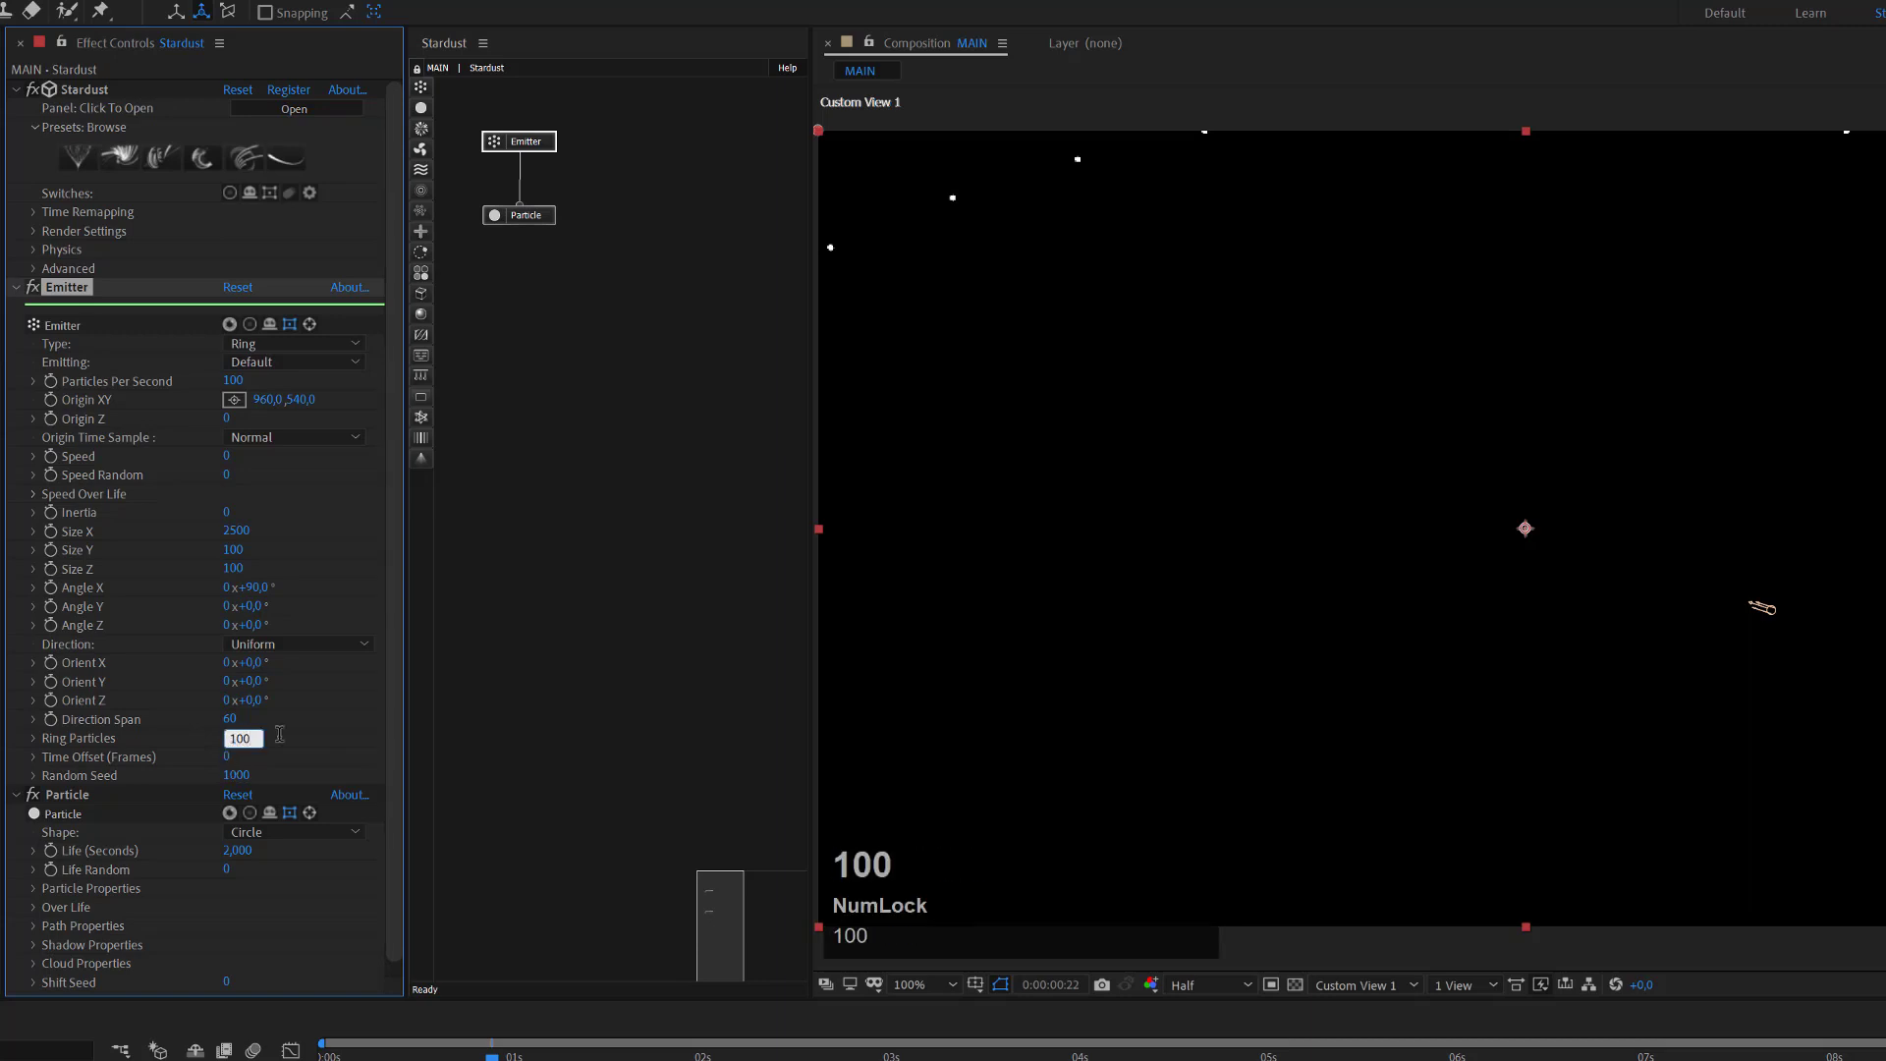
key(Return)
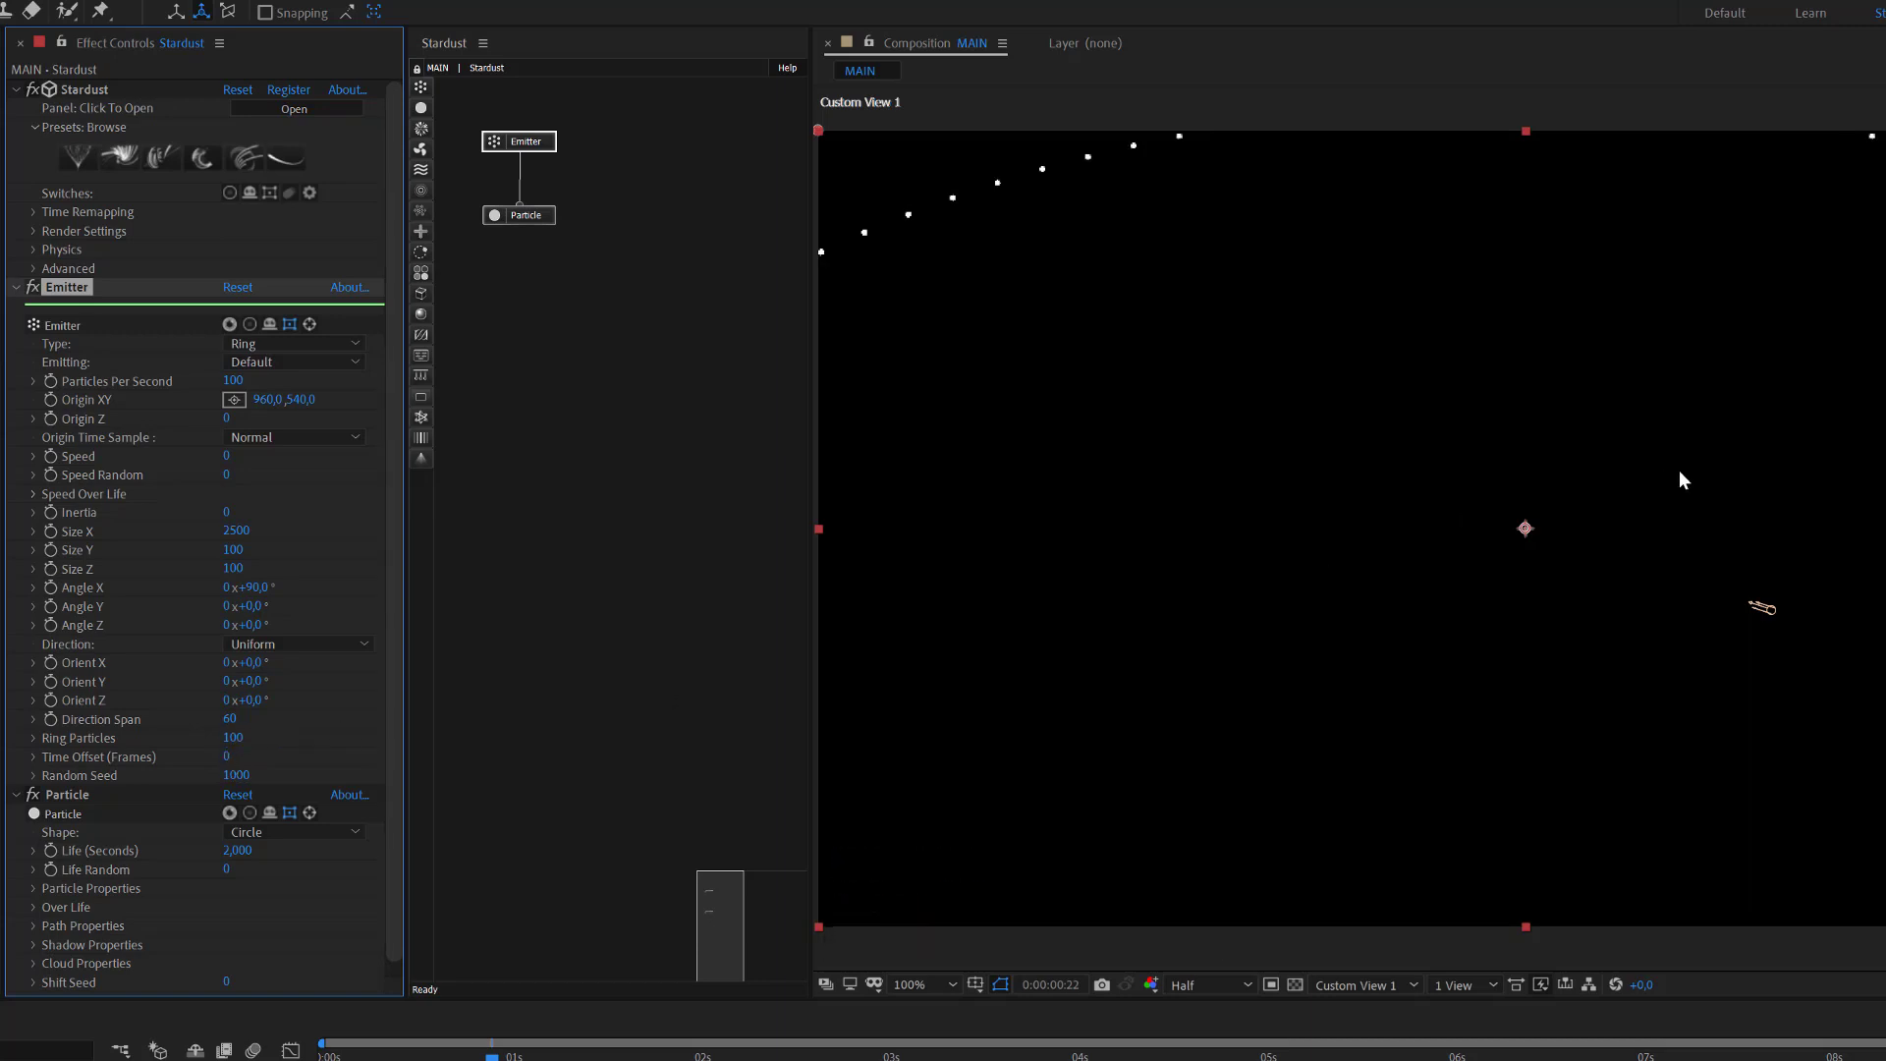
Set the ring emitter's Emitting mode to Once.
key(c)
key(c)
key(c)
key(c)
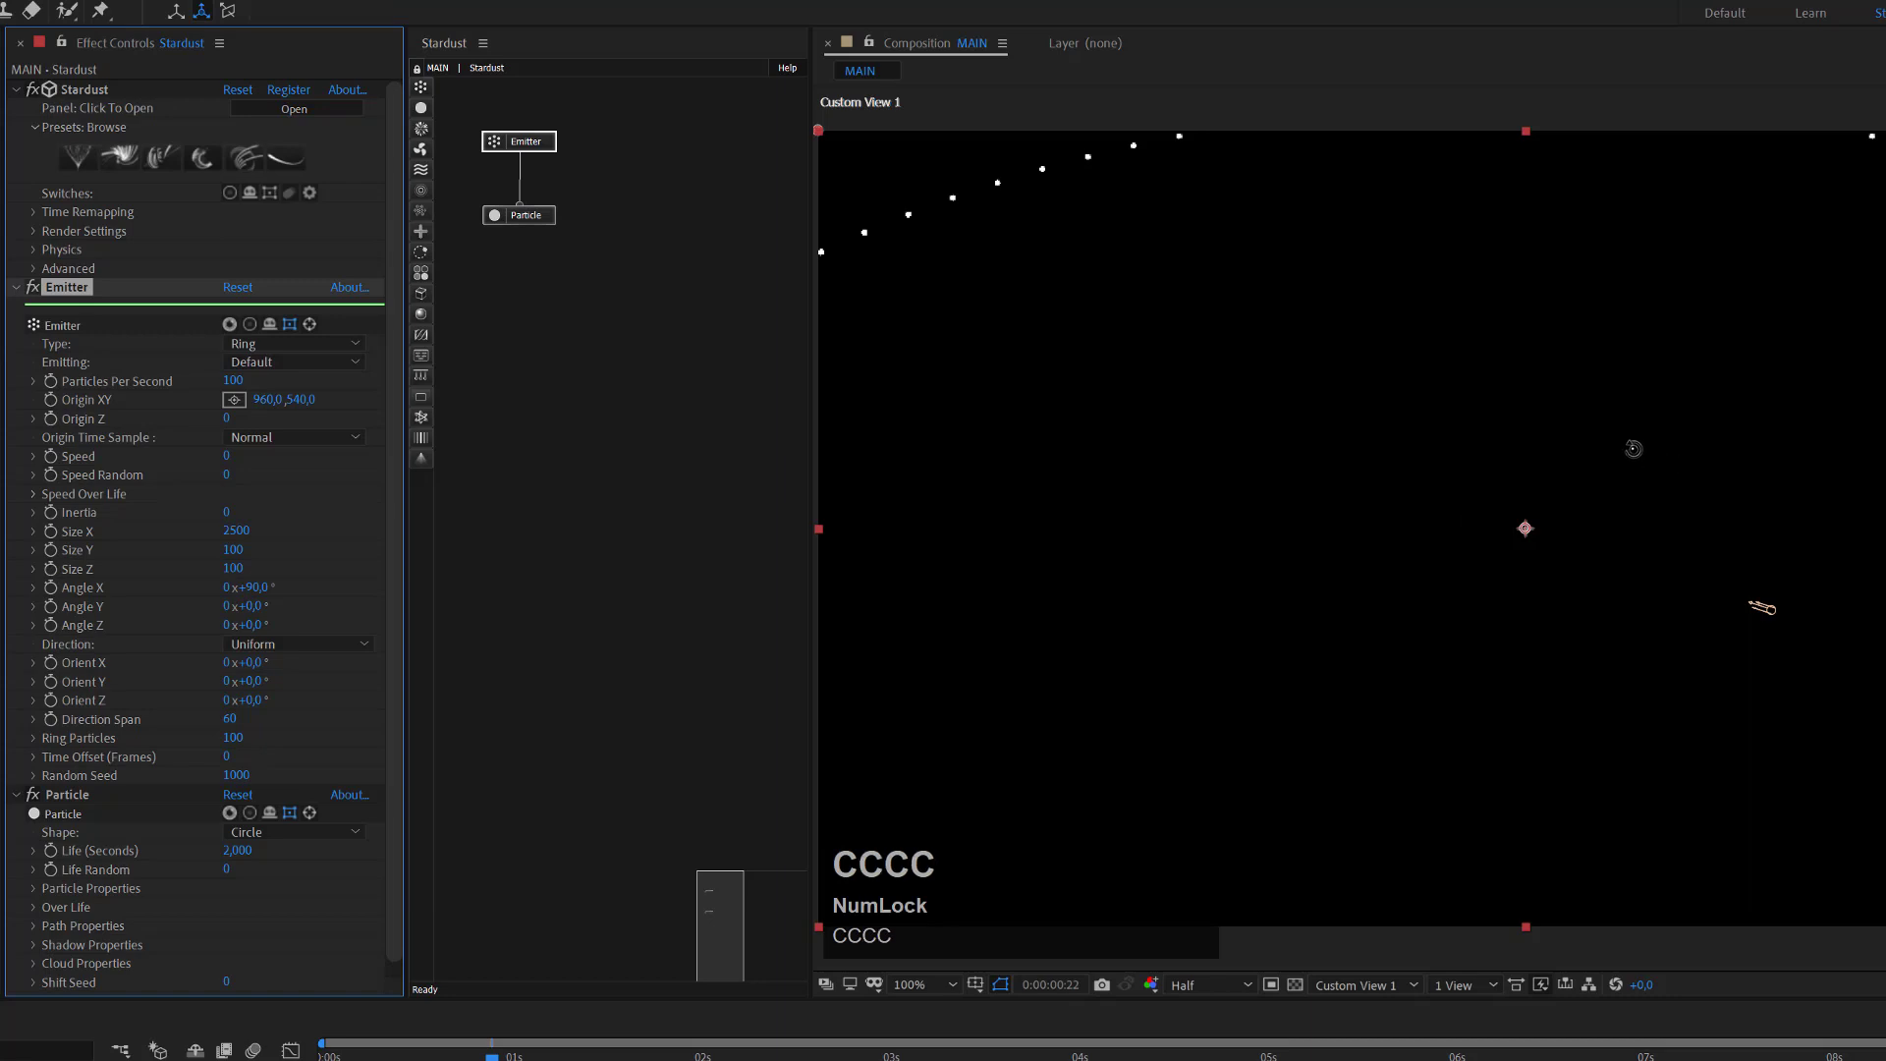
drag(1339, 475, 686, 795)
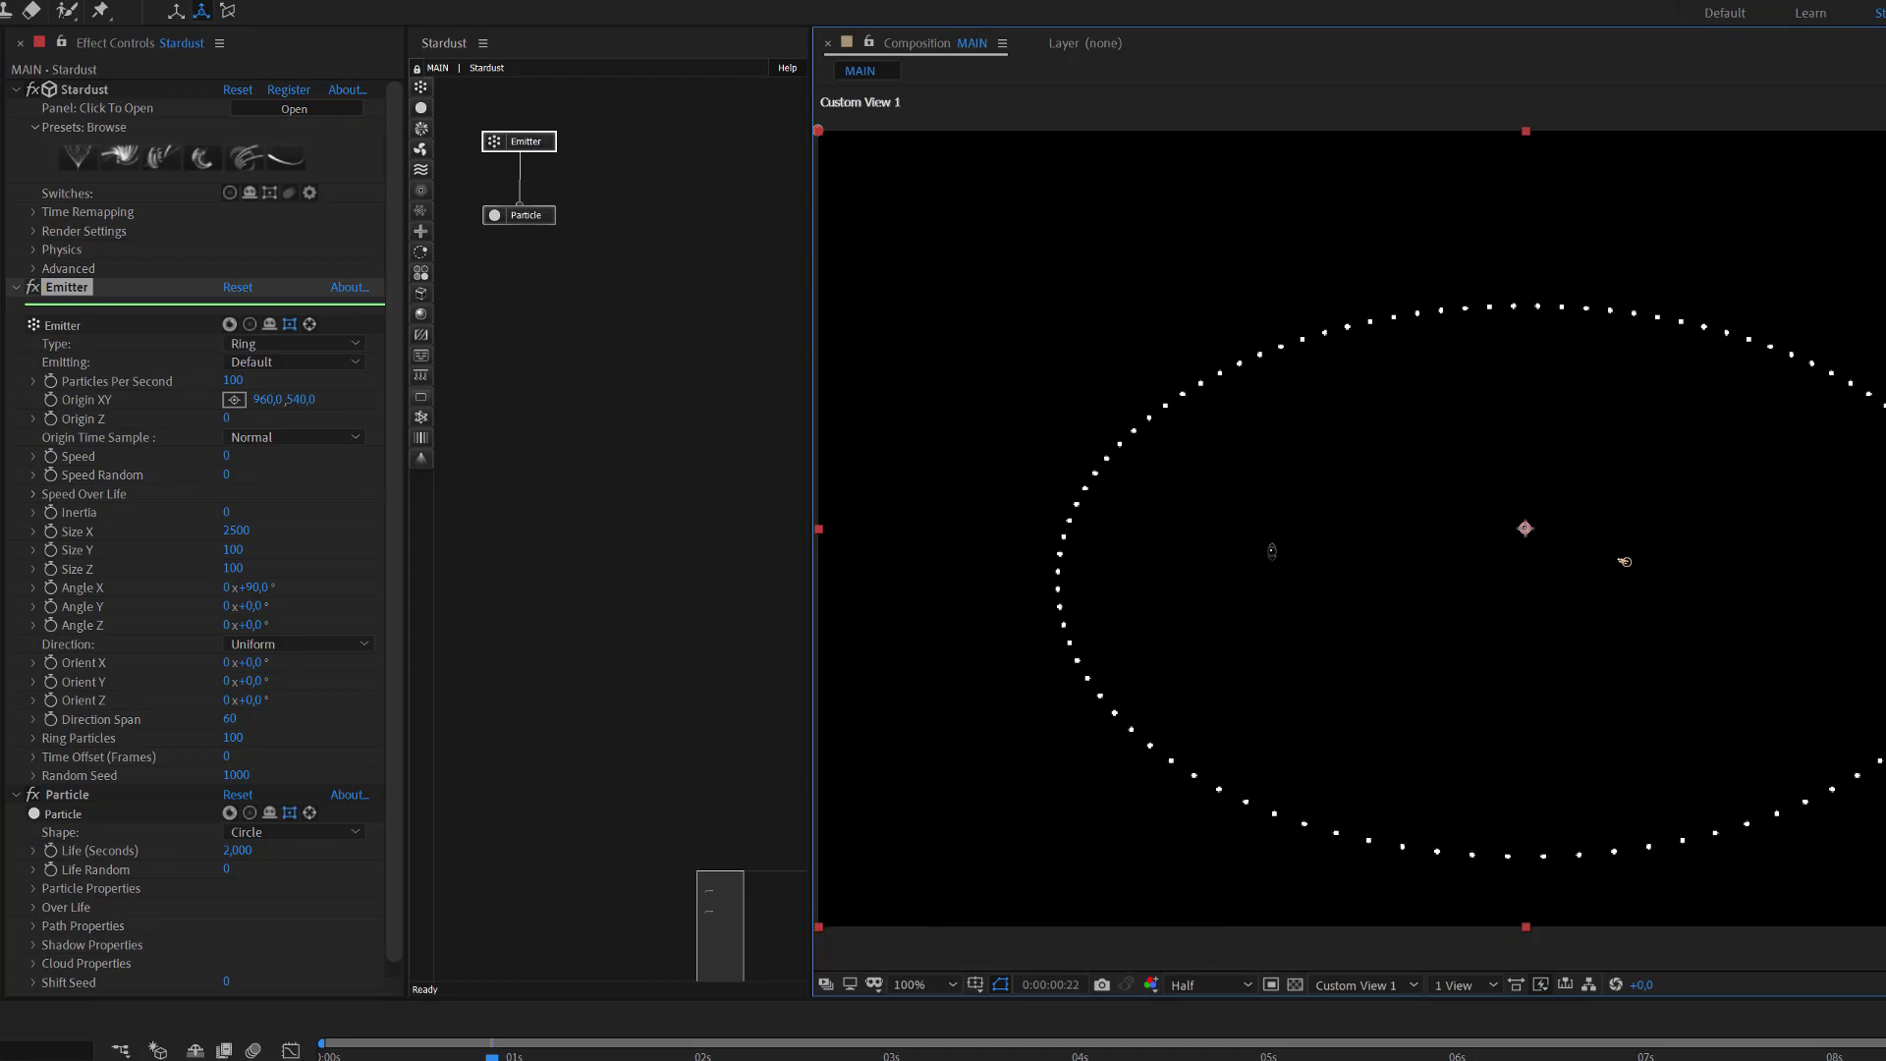
click(263, 365)
click(271, 408)
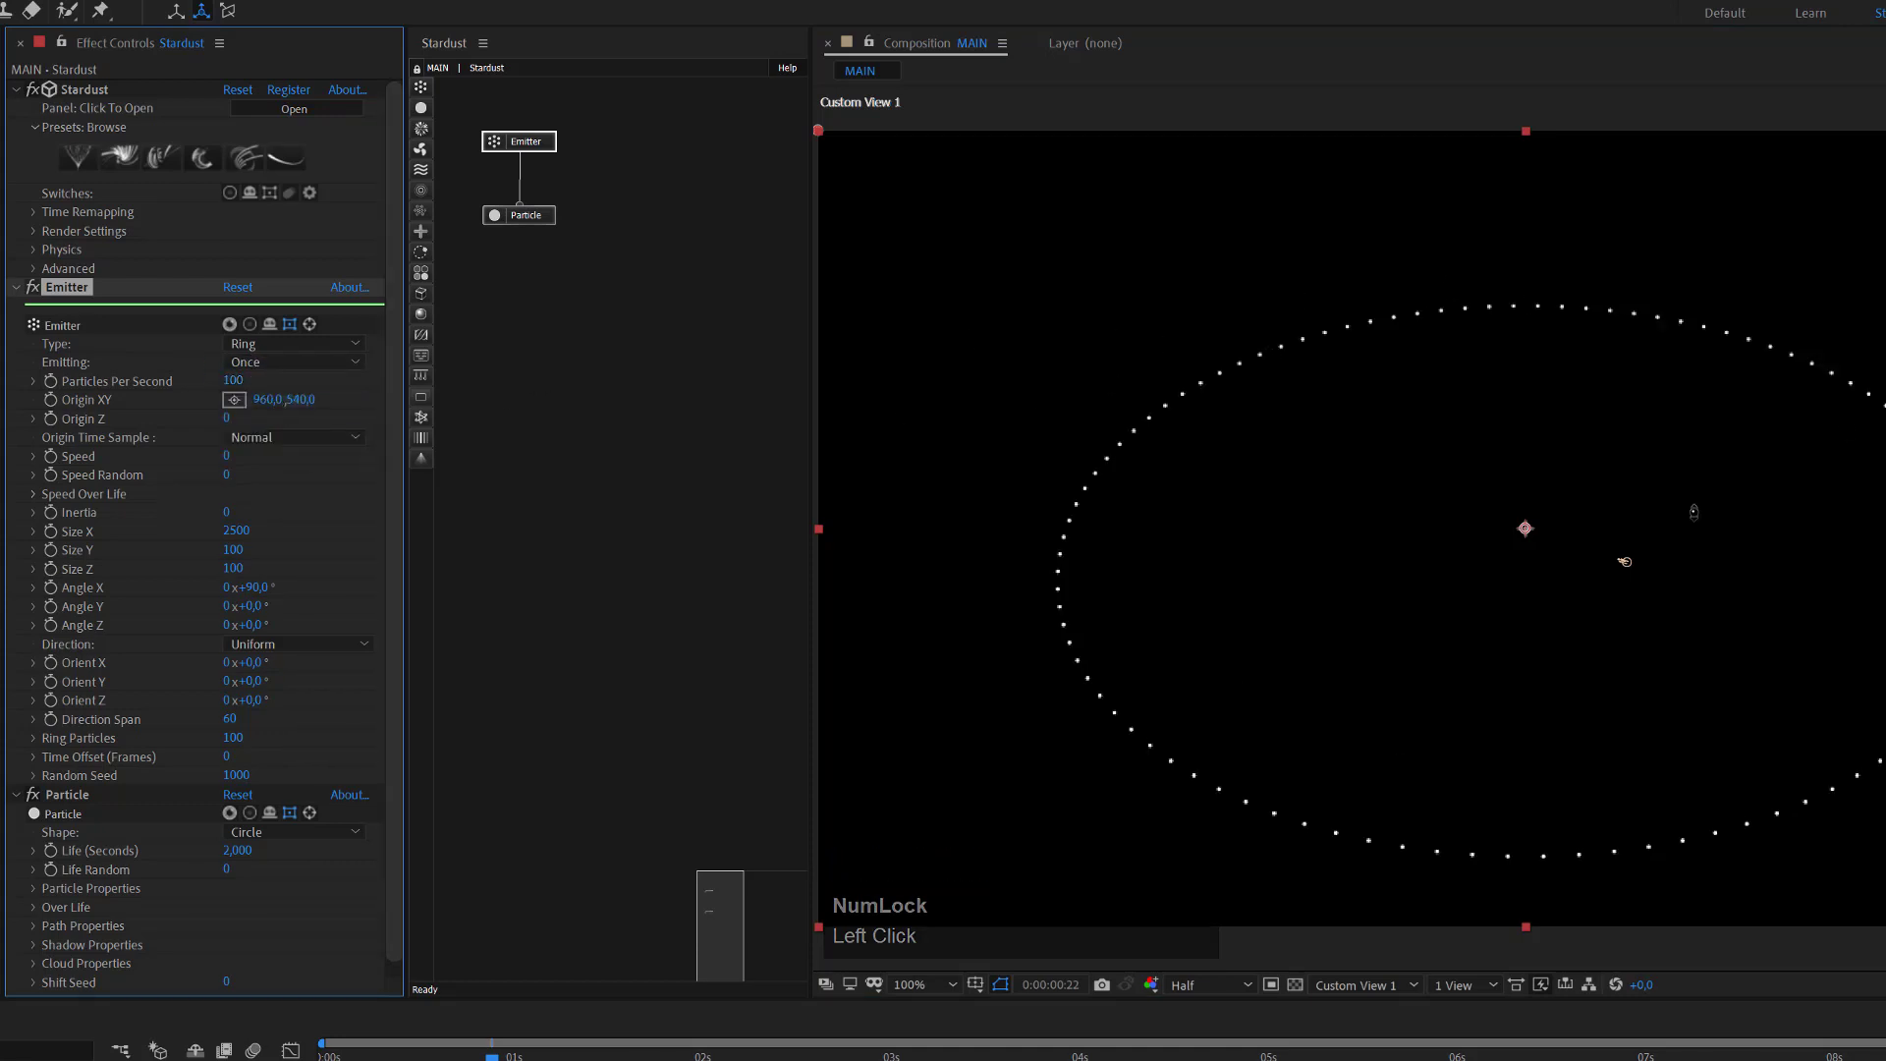
Set the particle life to 10 seconds and move the current time to 0:00:02:13.
click(543, 218)
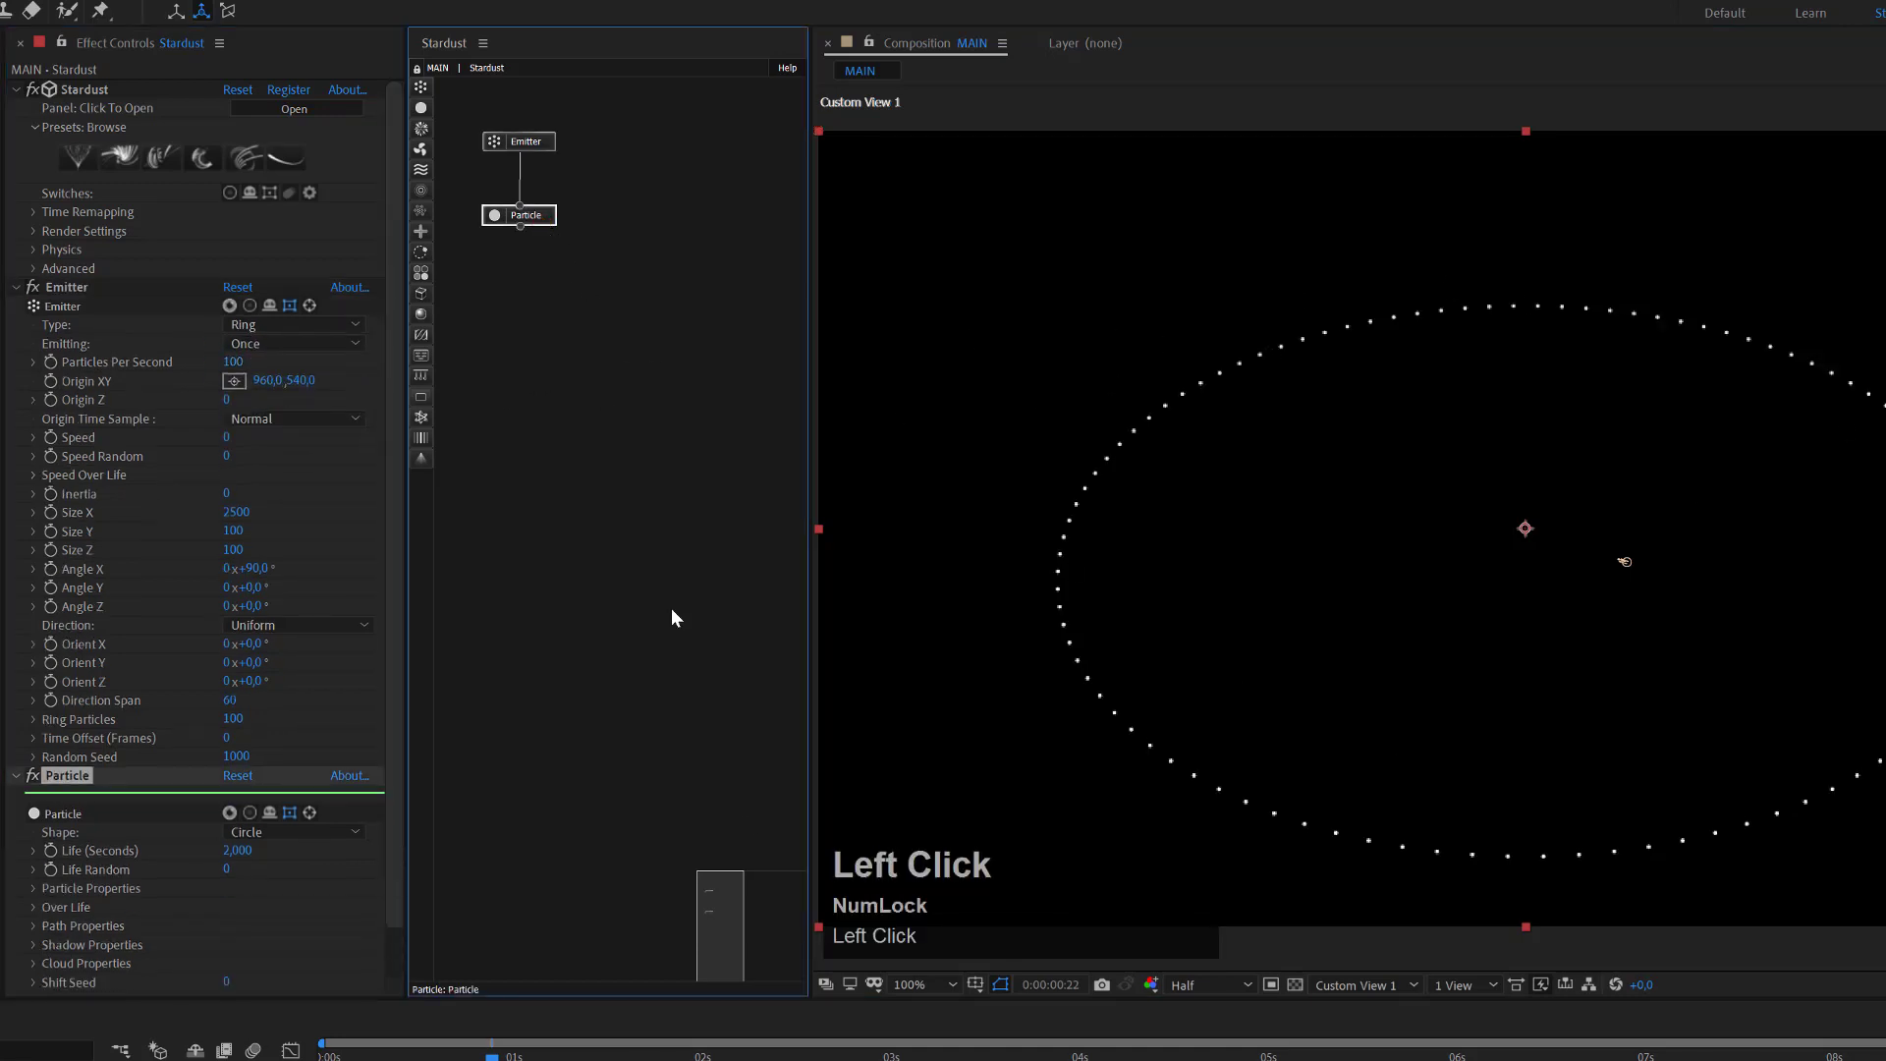
drag(685, 1057, 779, 1057)
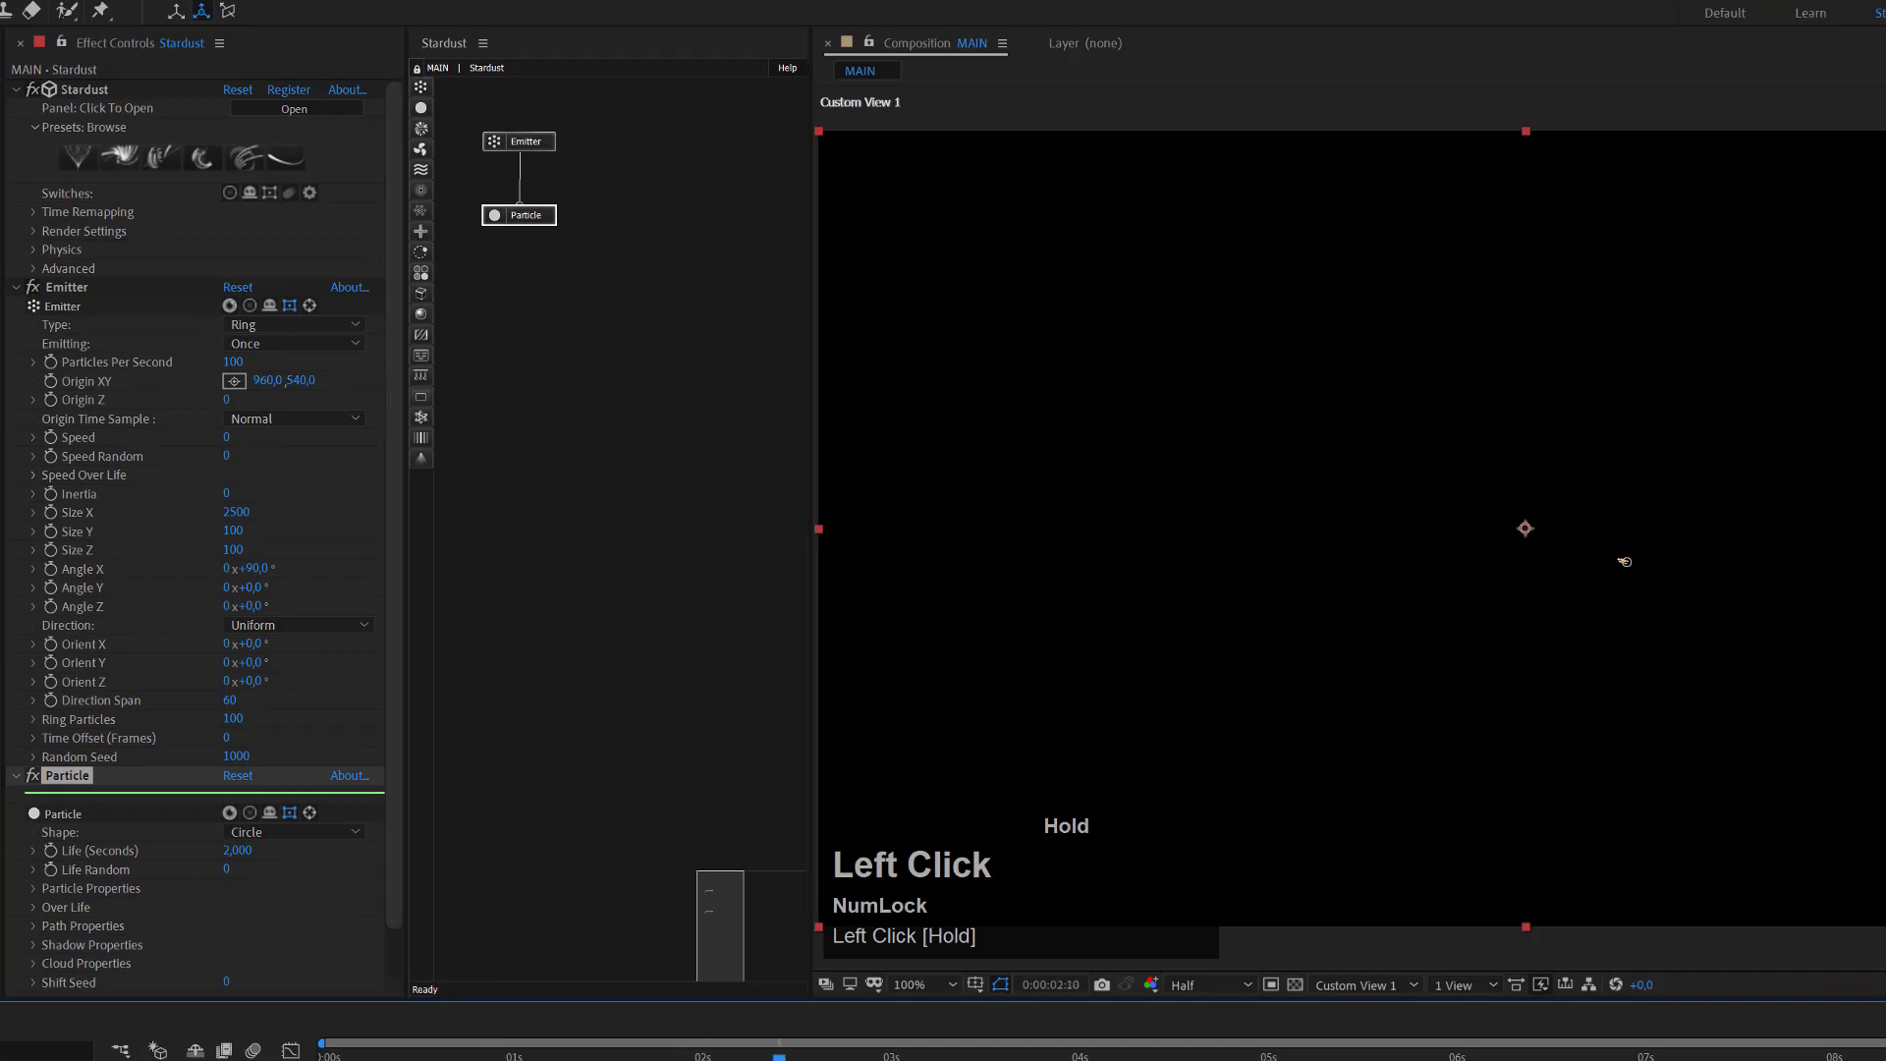
click(238, 851)
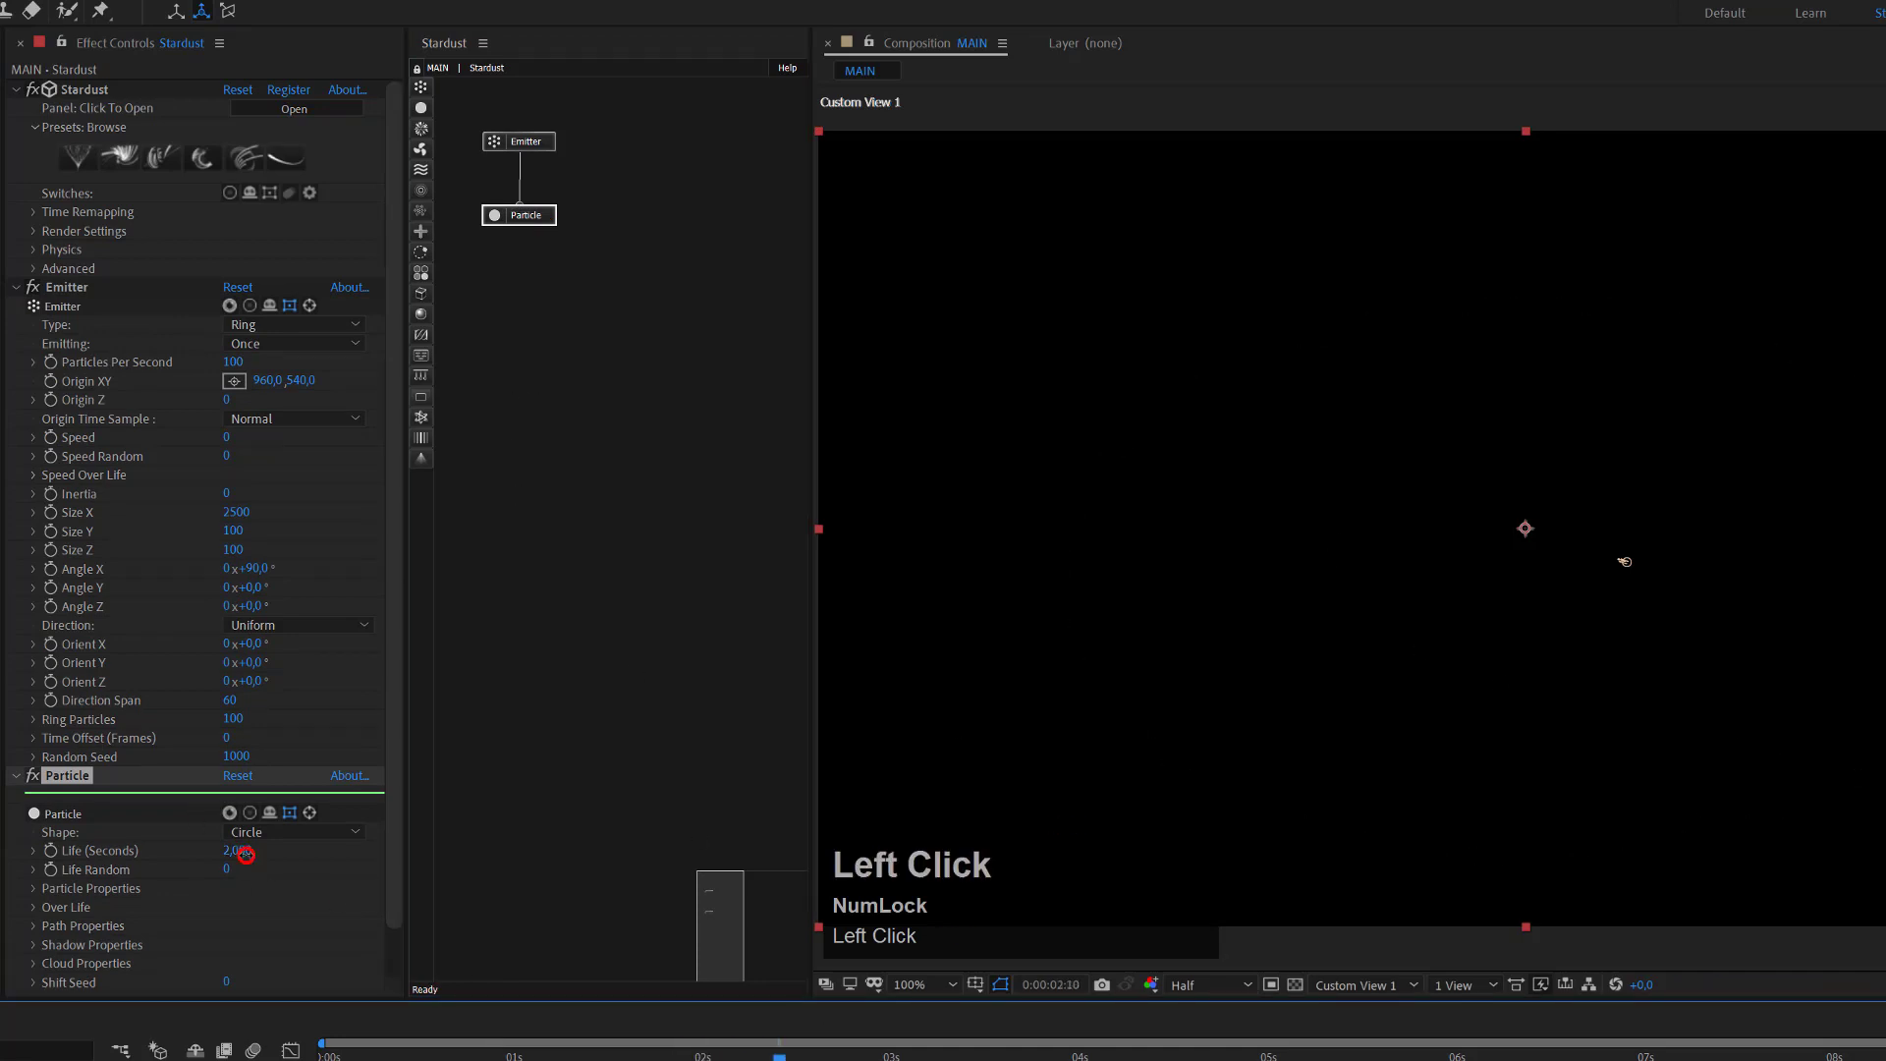
text(10)
click(345, 880)
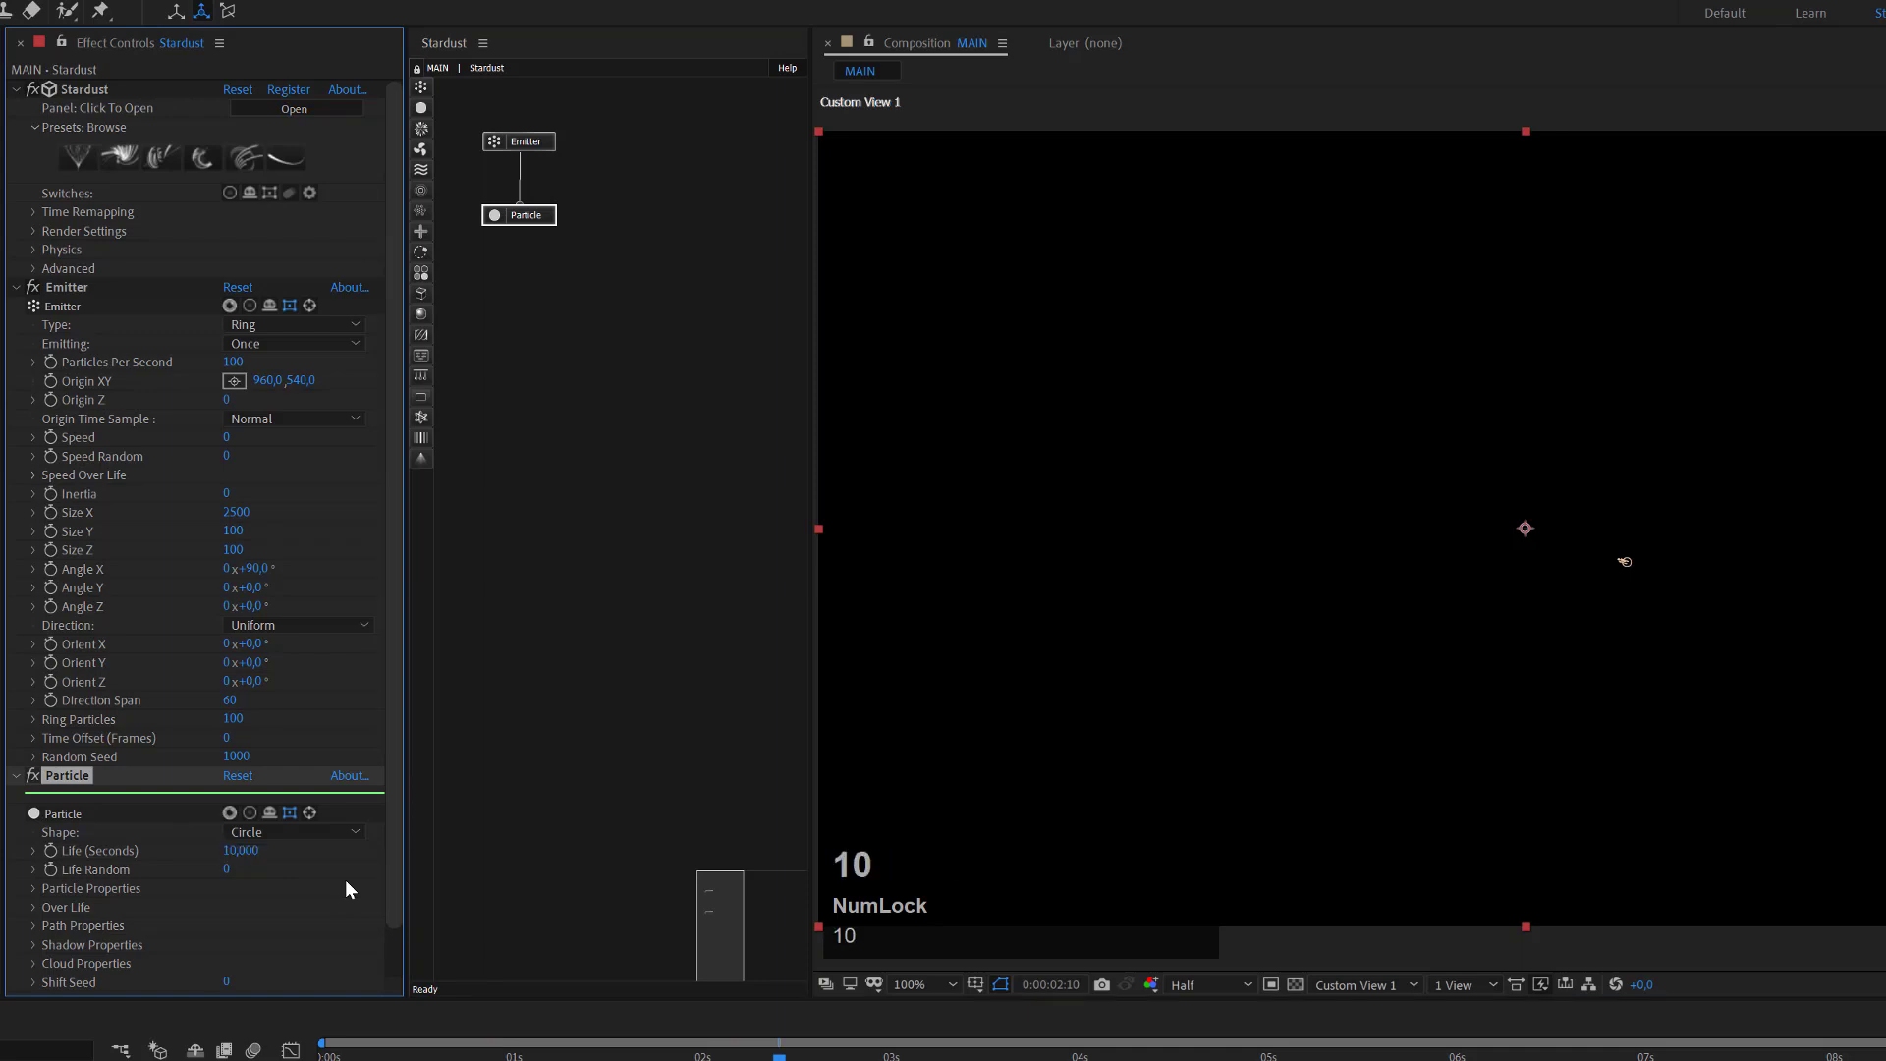
drag(1154, 1055, 802, 1056)
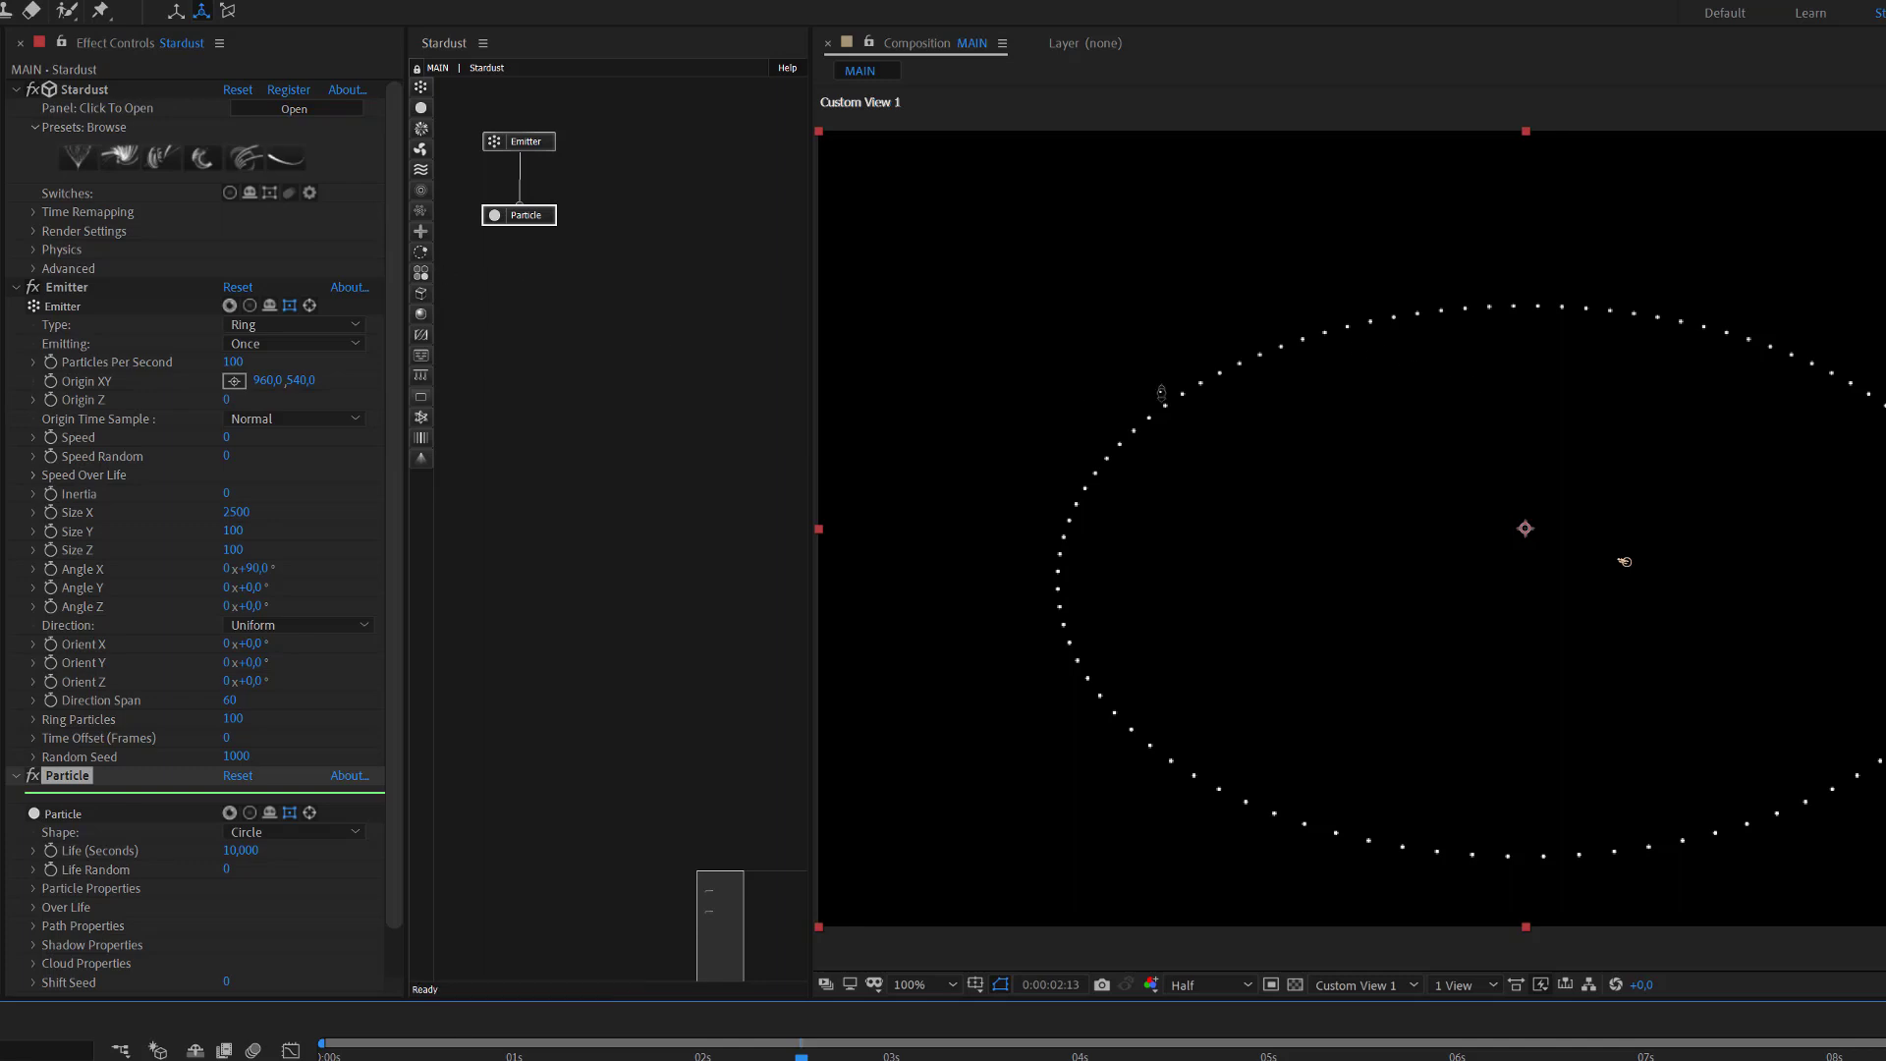
click(1035, 412)
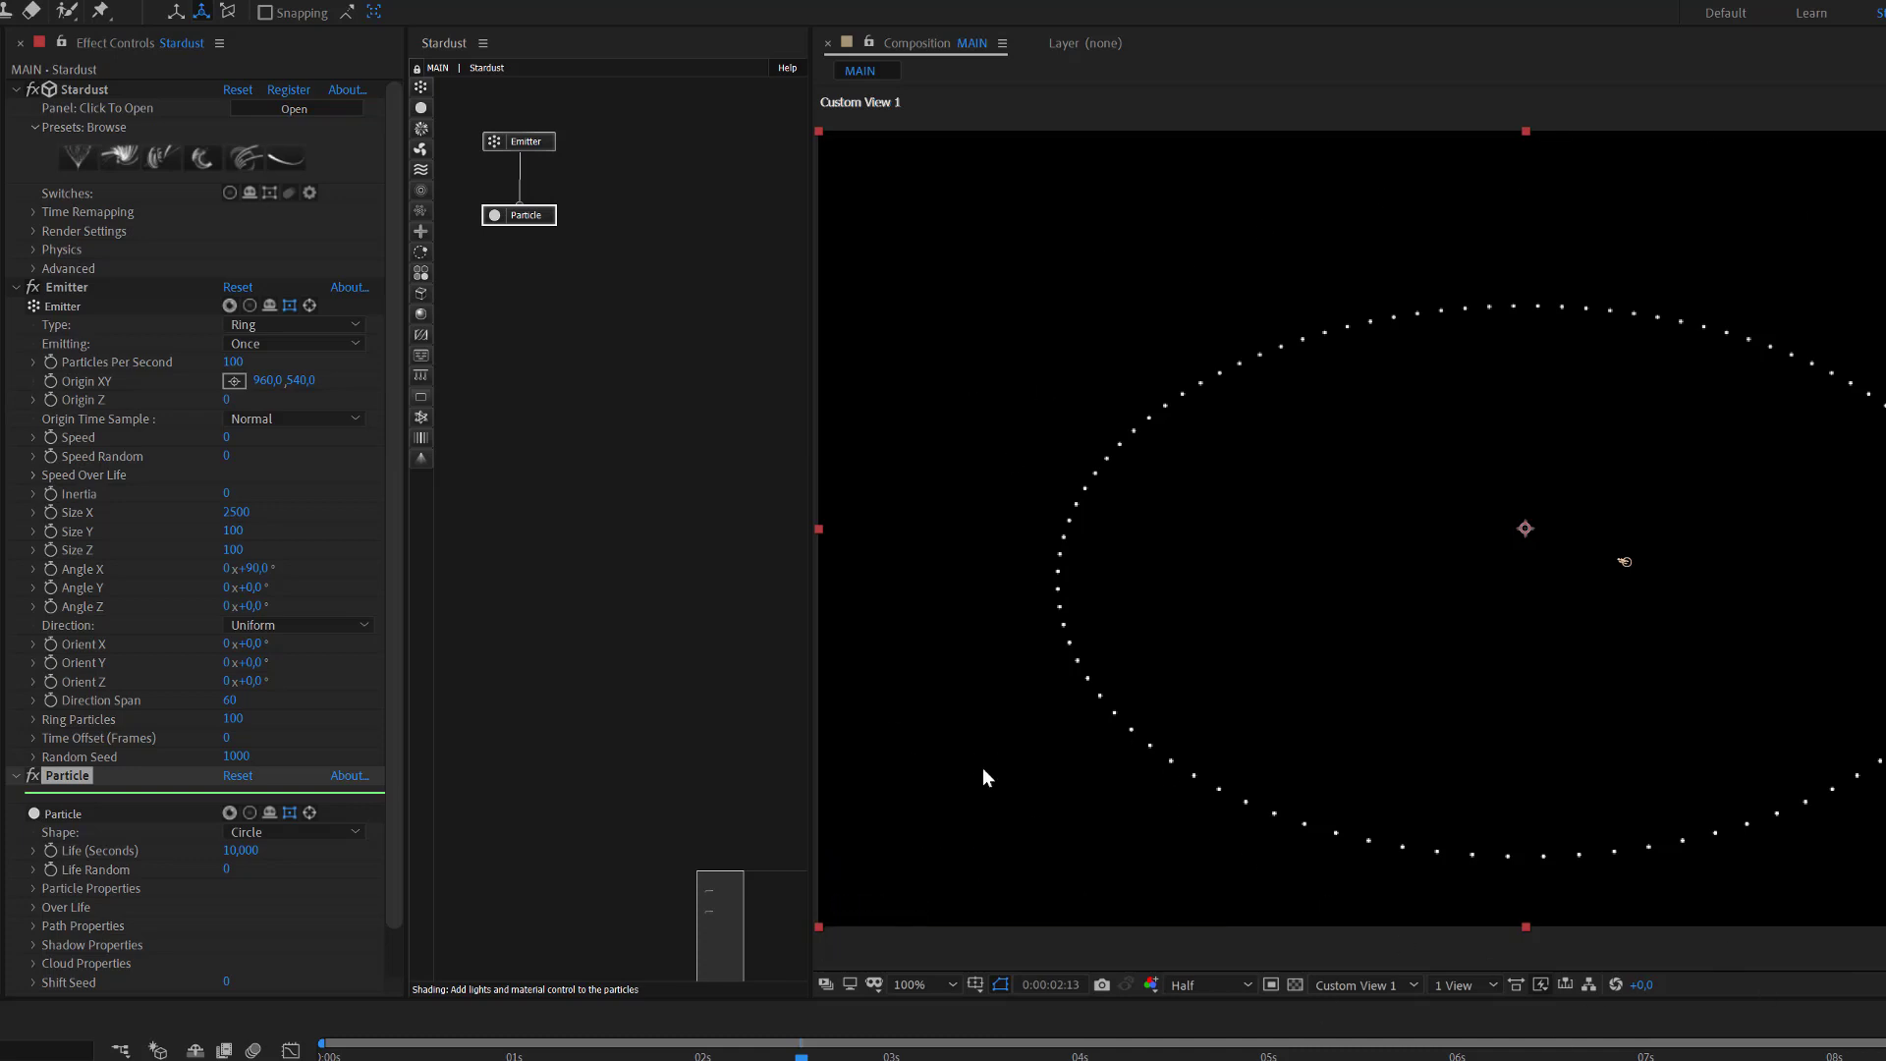
Add a Replica node connected below the Particle node and set its Replicates to 12.
click(422, 213)
drag(463, 217, 533, 270)
scroll(188, 798, down, 6)
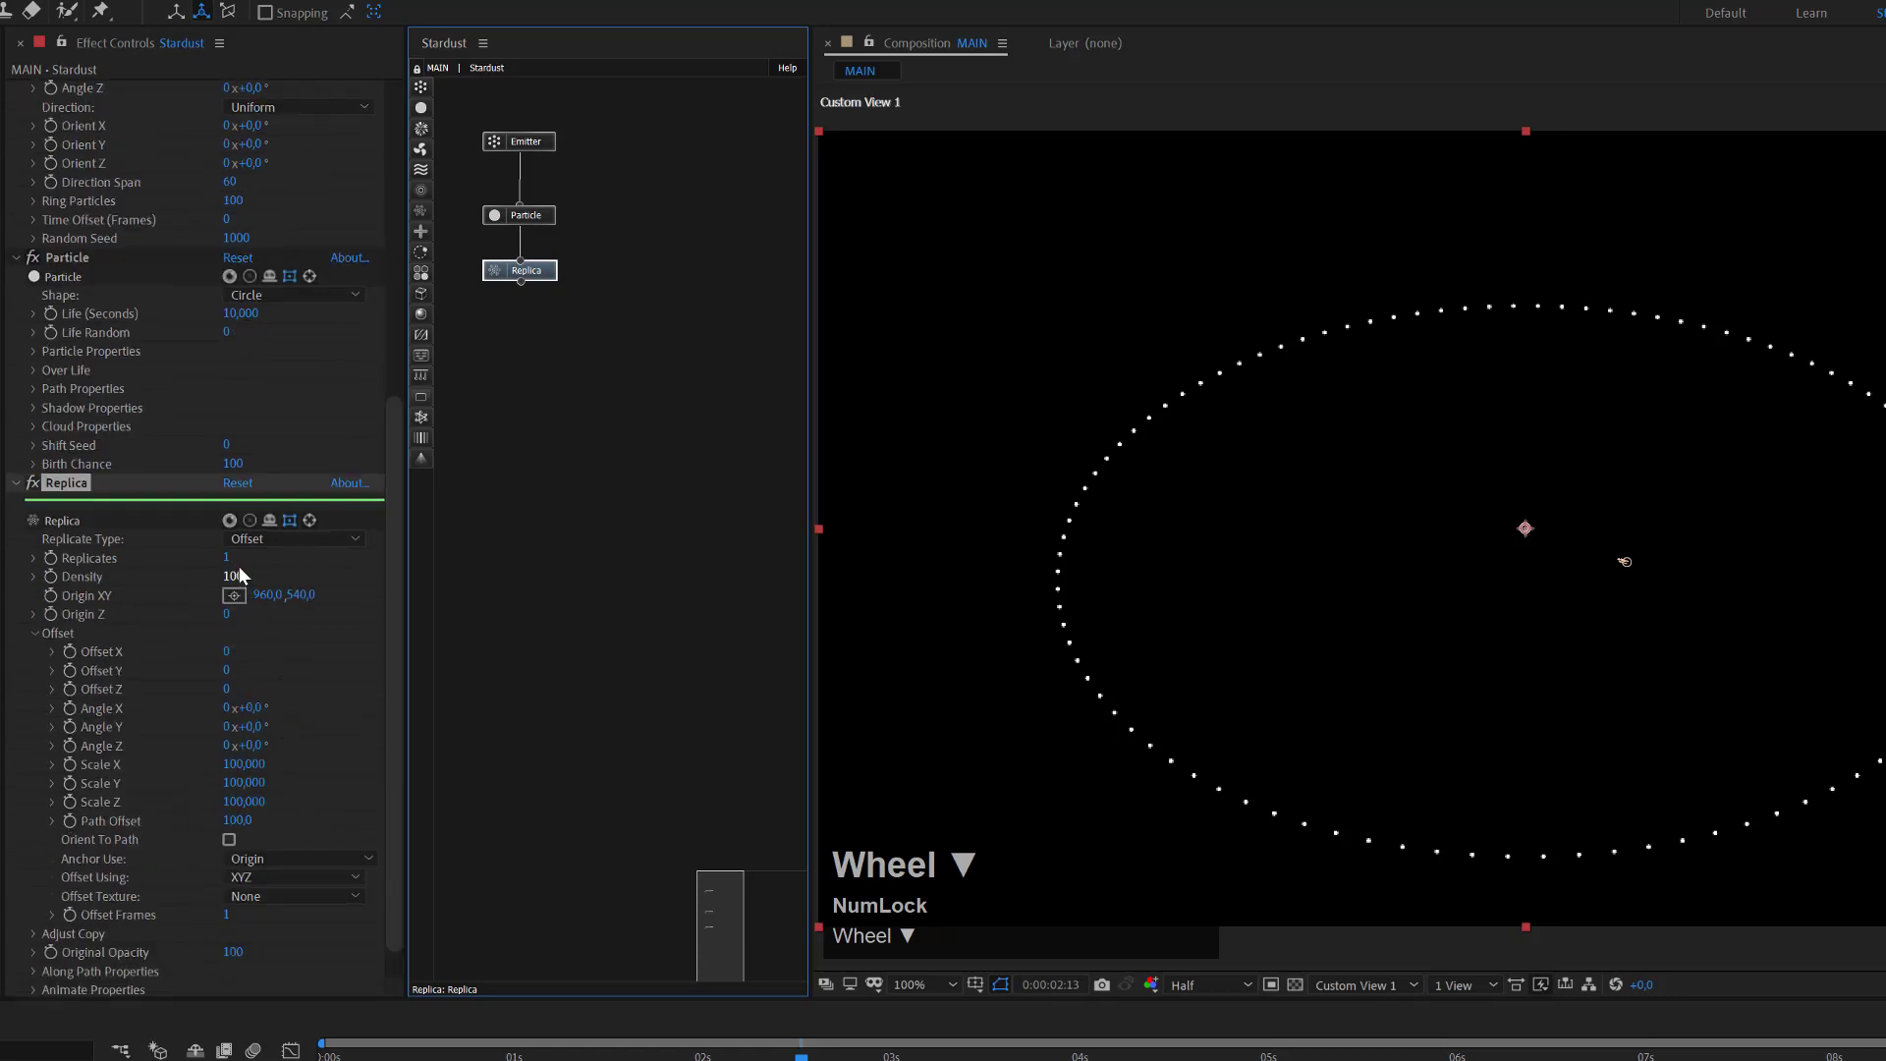
click(229, 558)
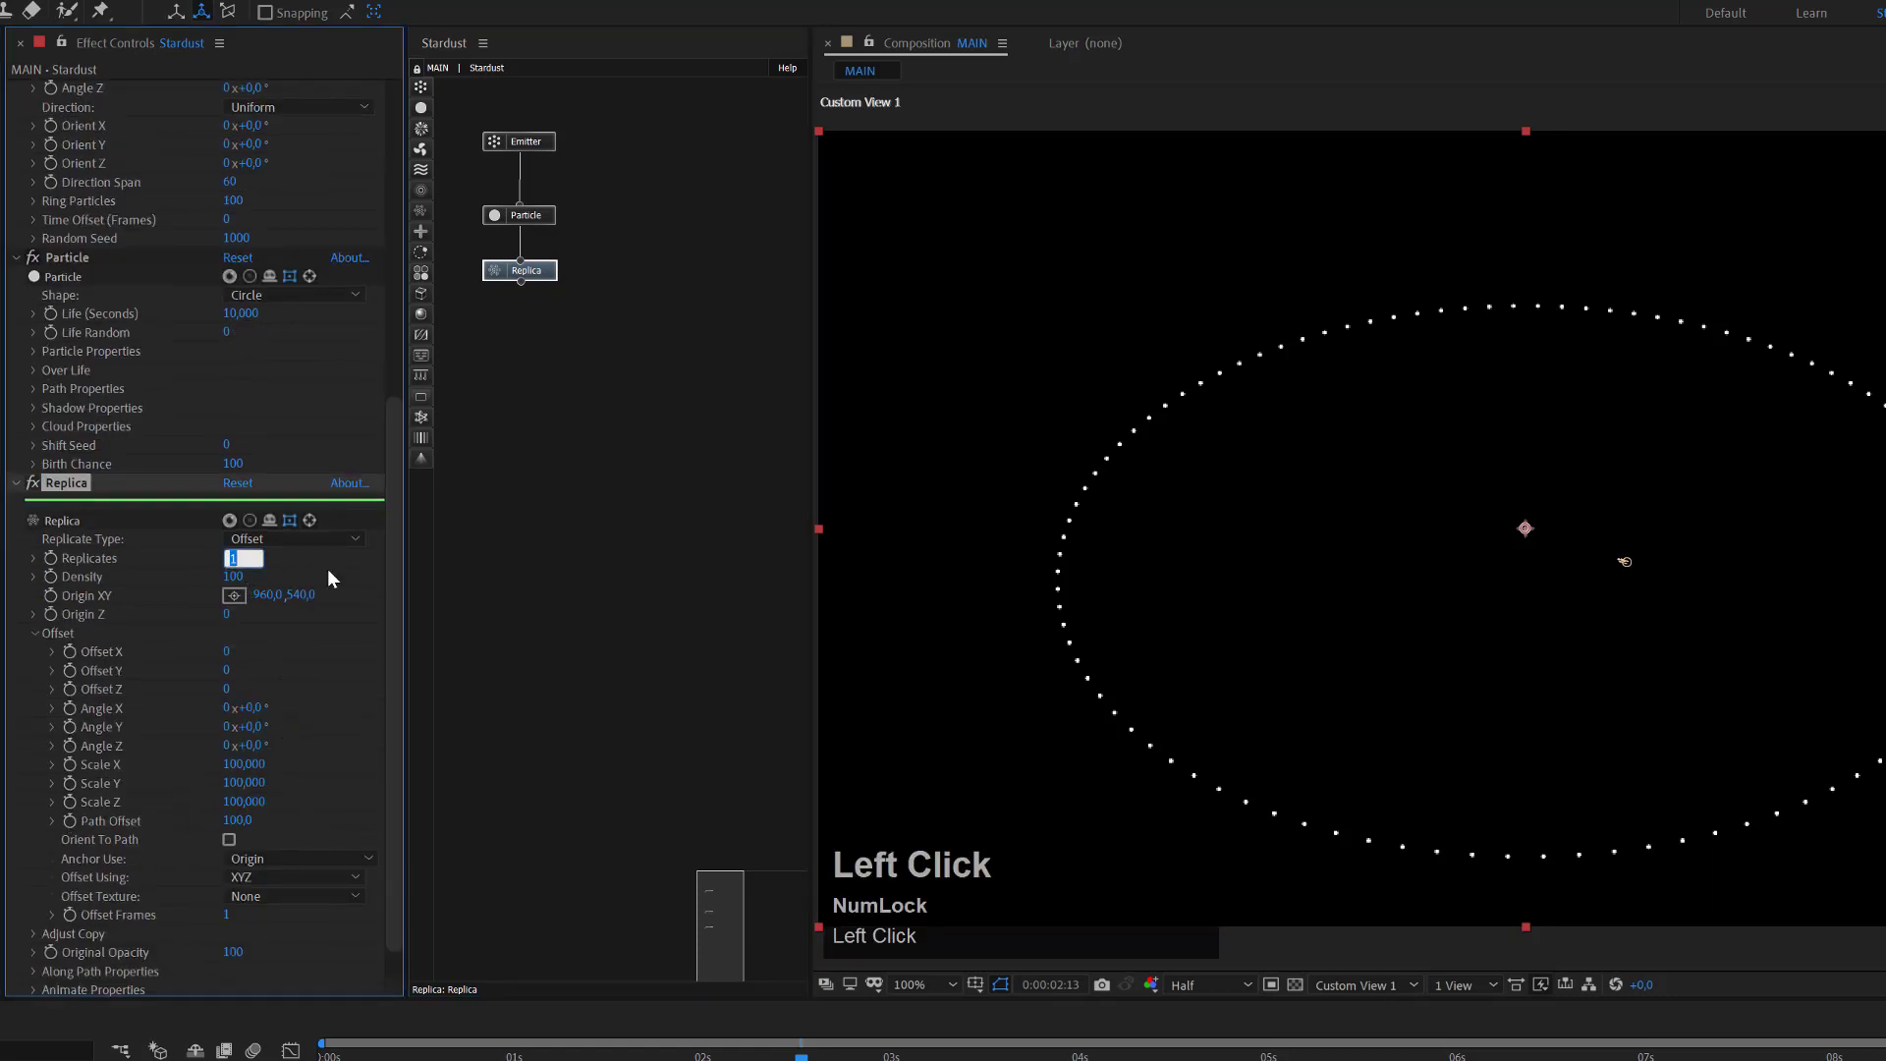
text(12)
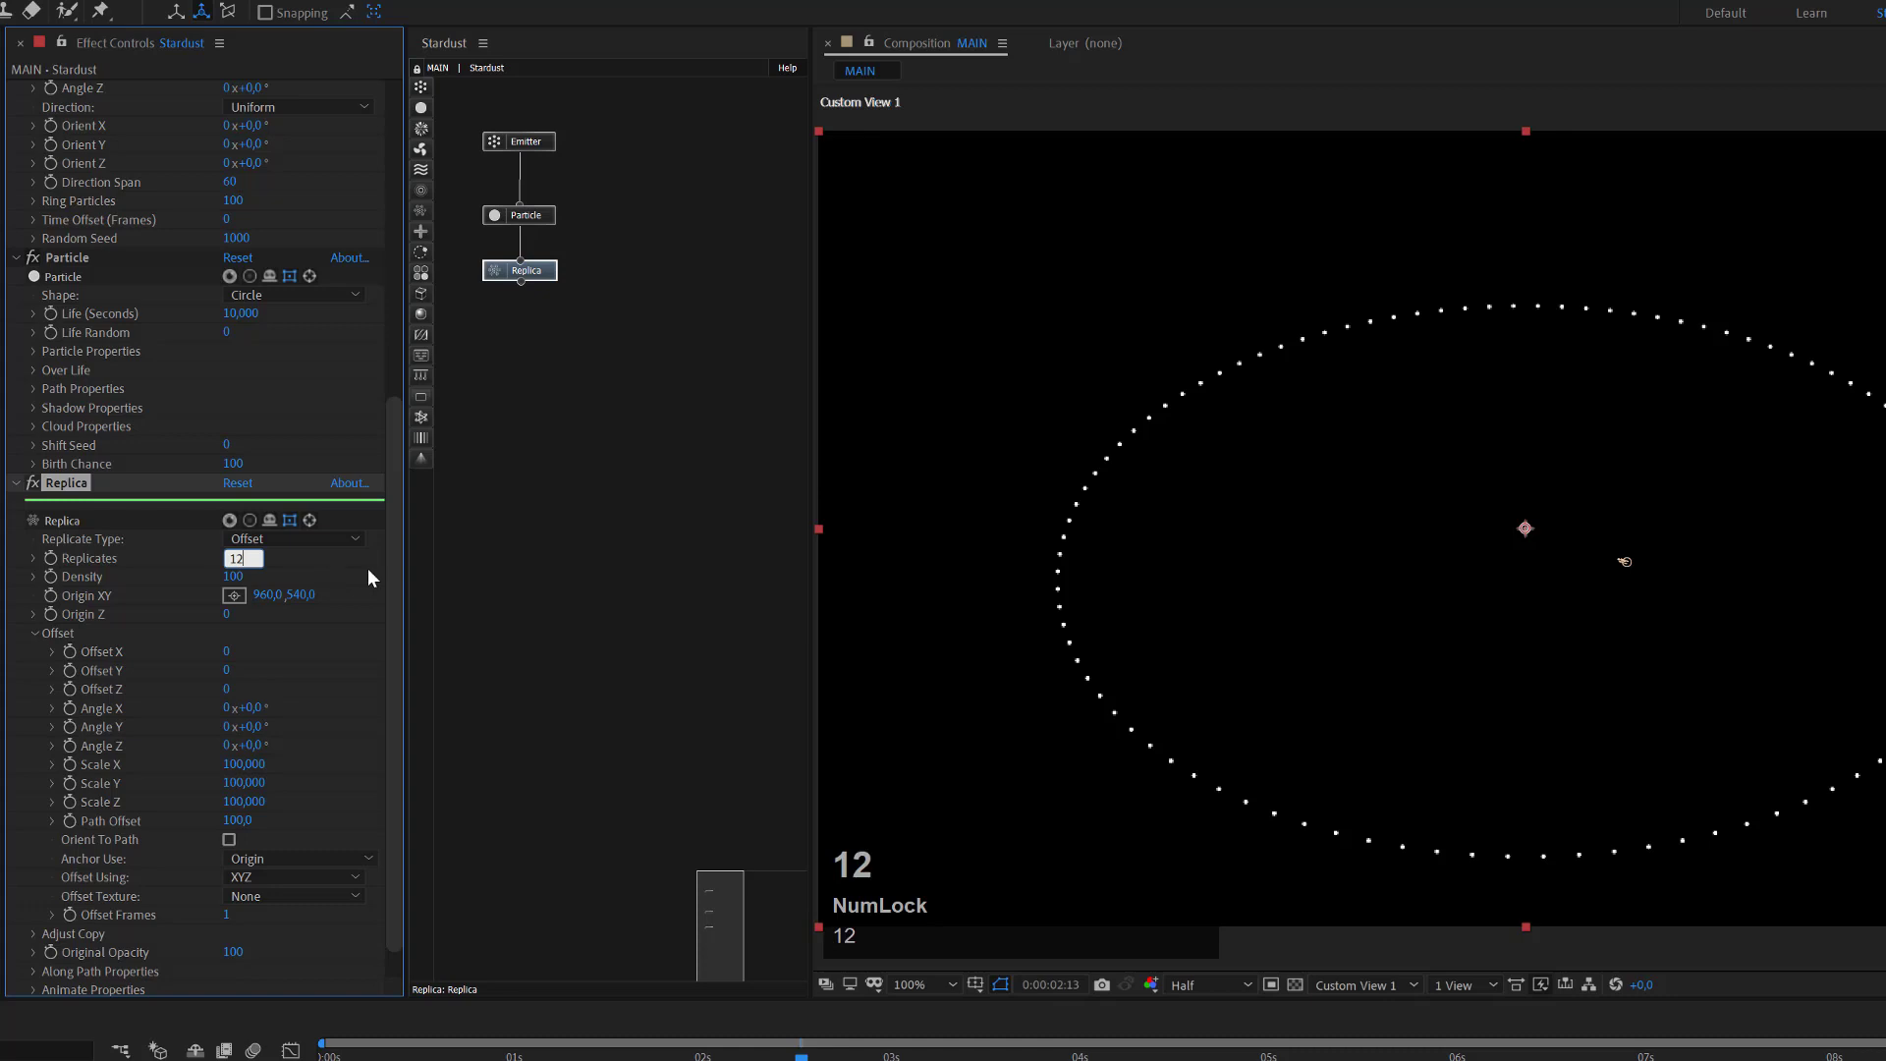
click(338, 645)
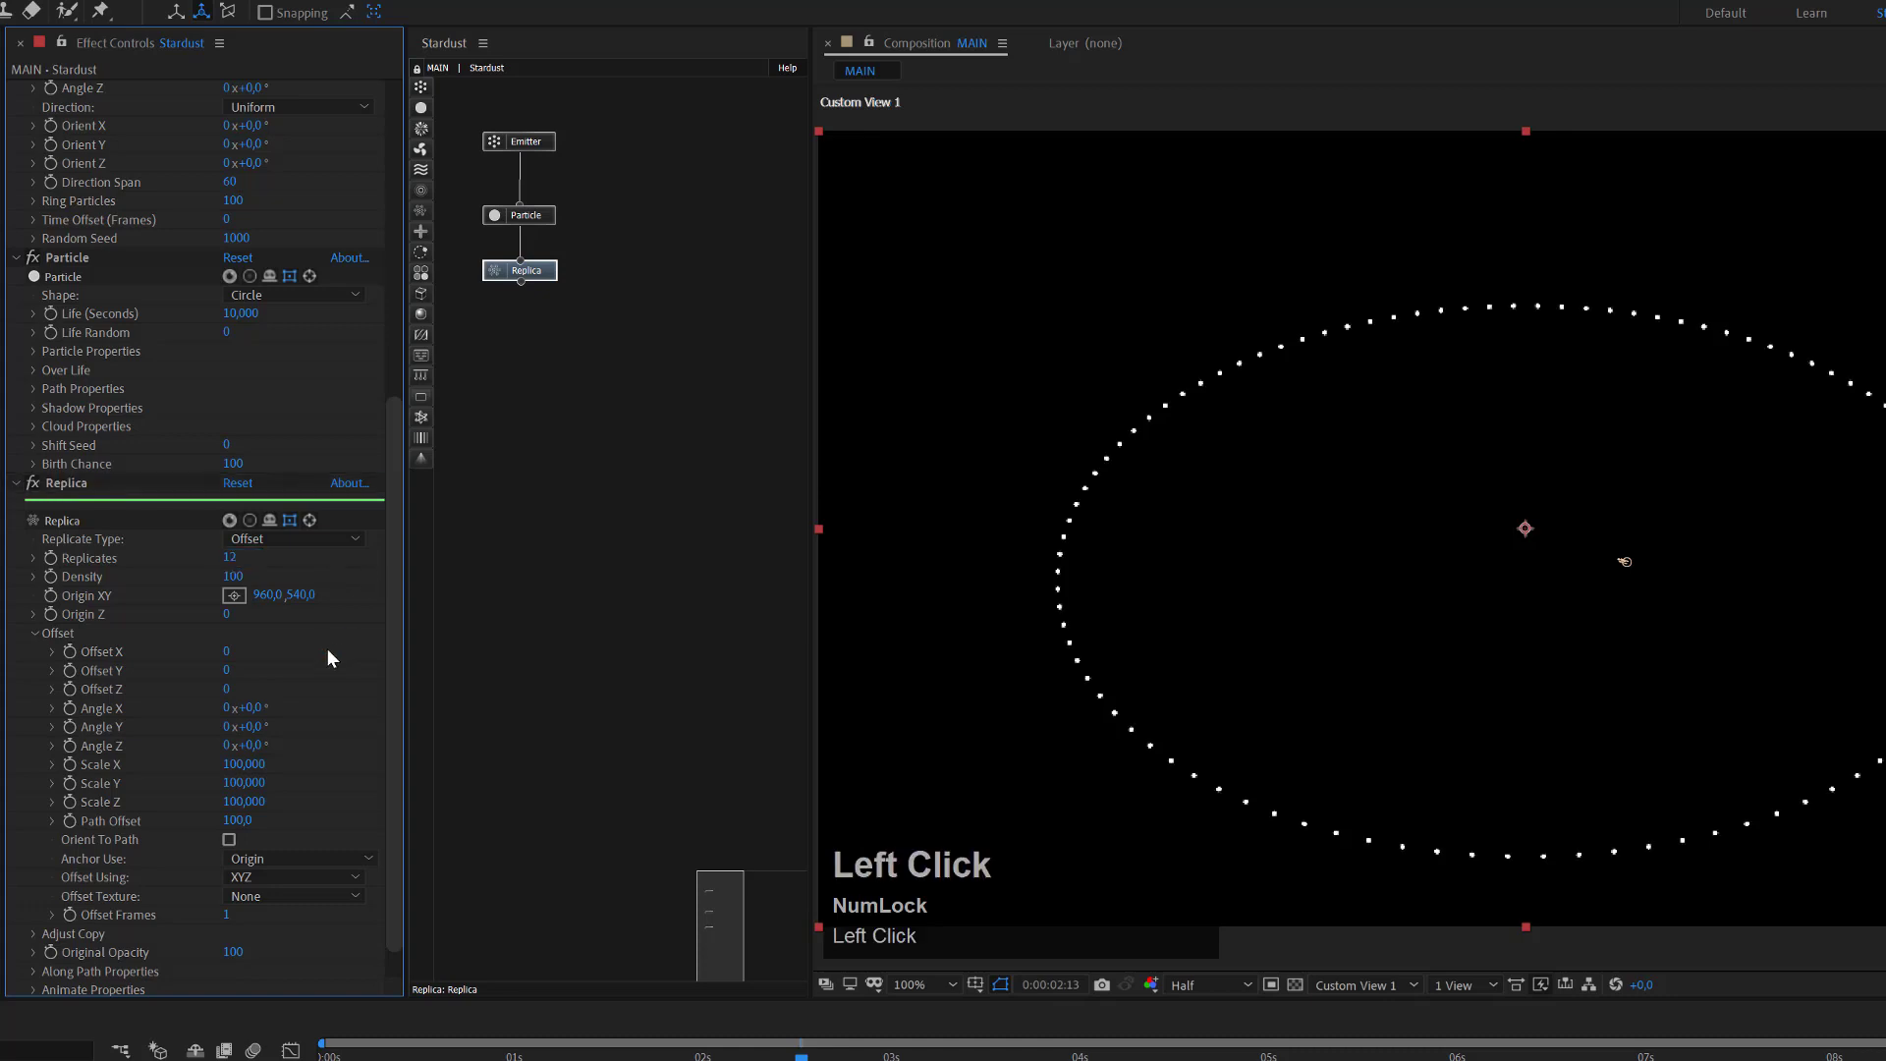
Set the Replica node's offset Scale X and Scale Z both to 110.
click(236, 765)
text(110)
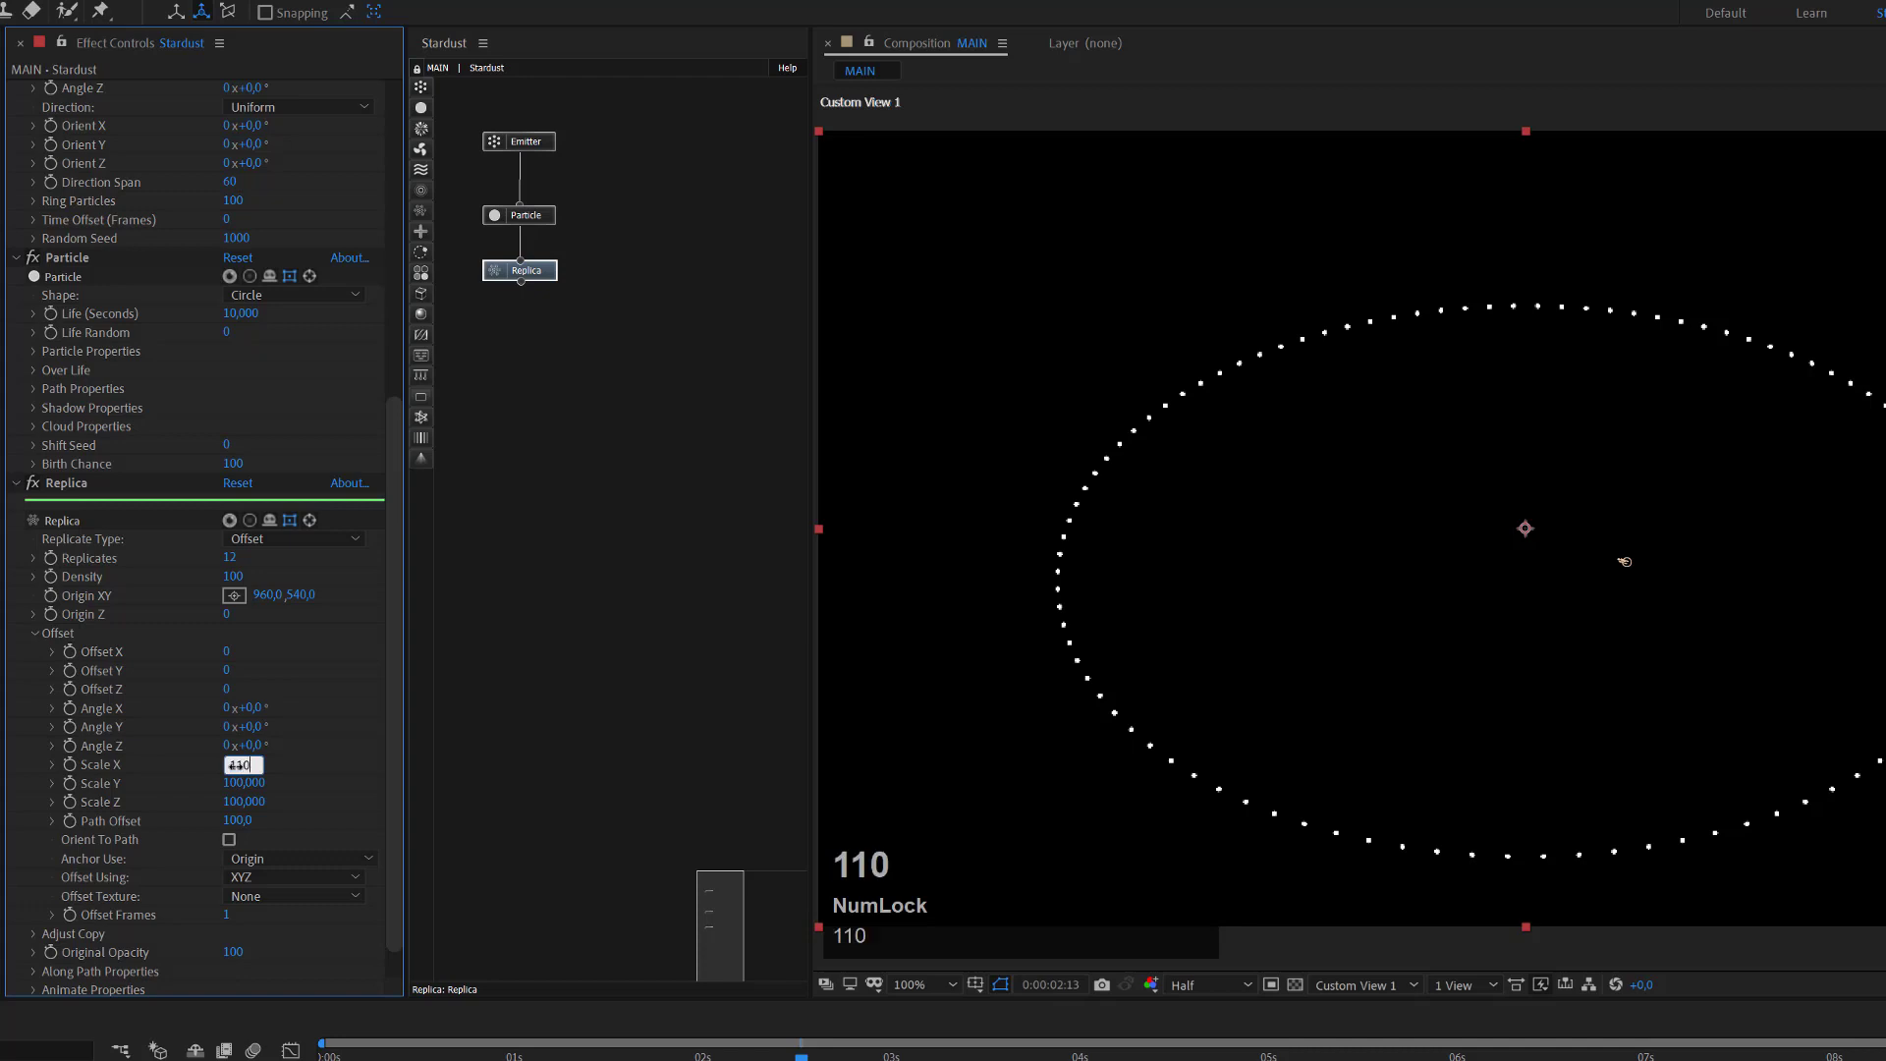
click(305, 754)
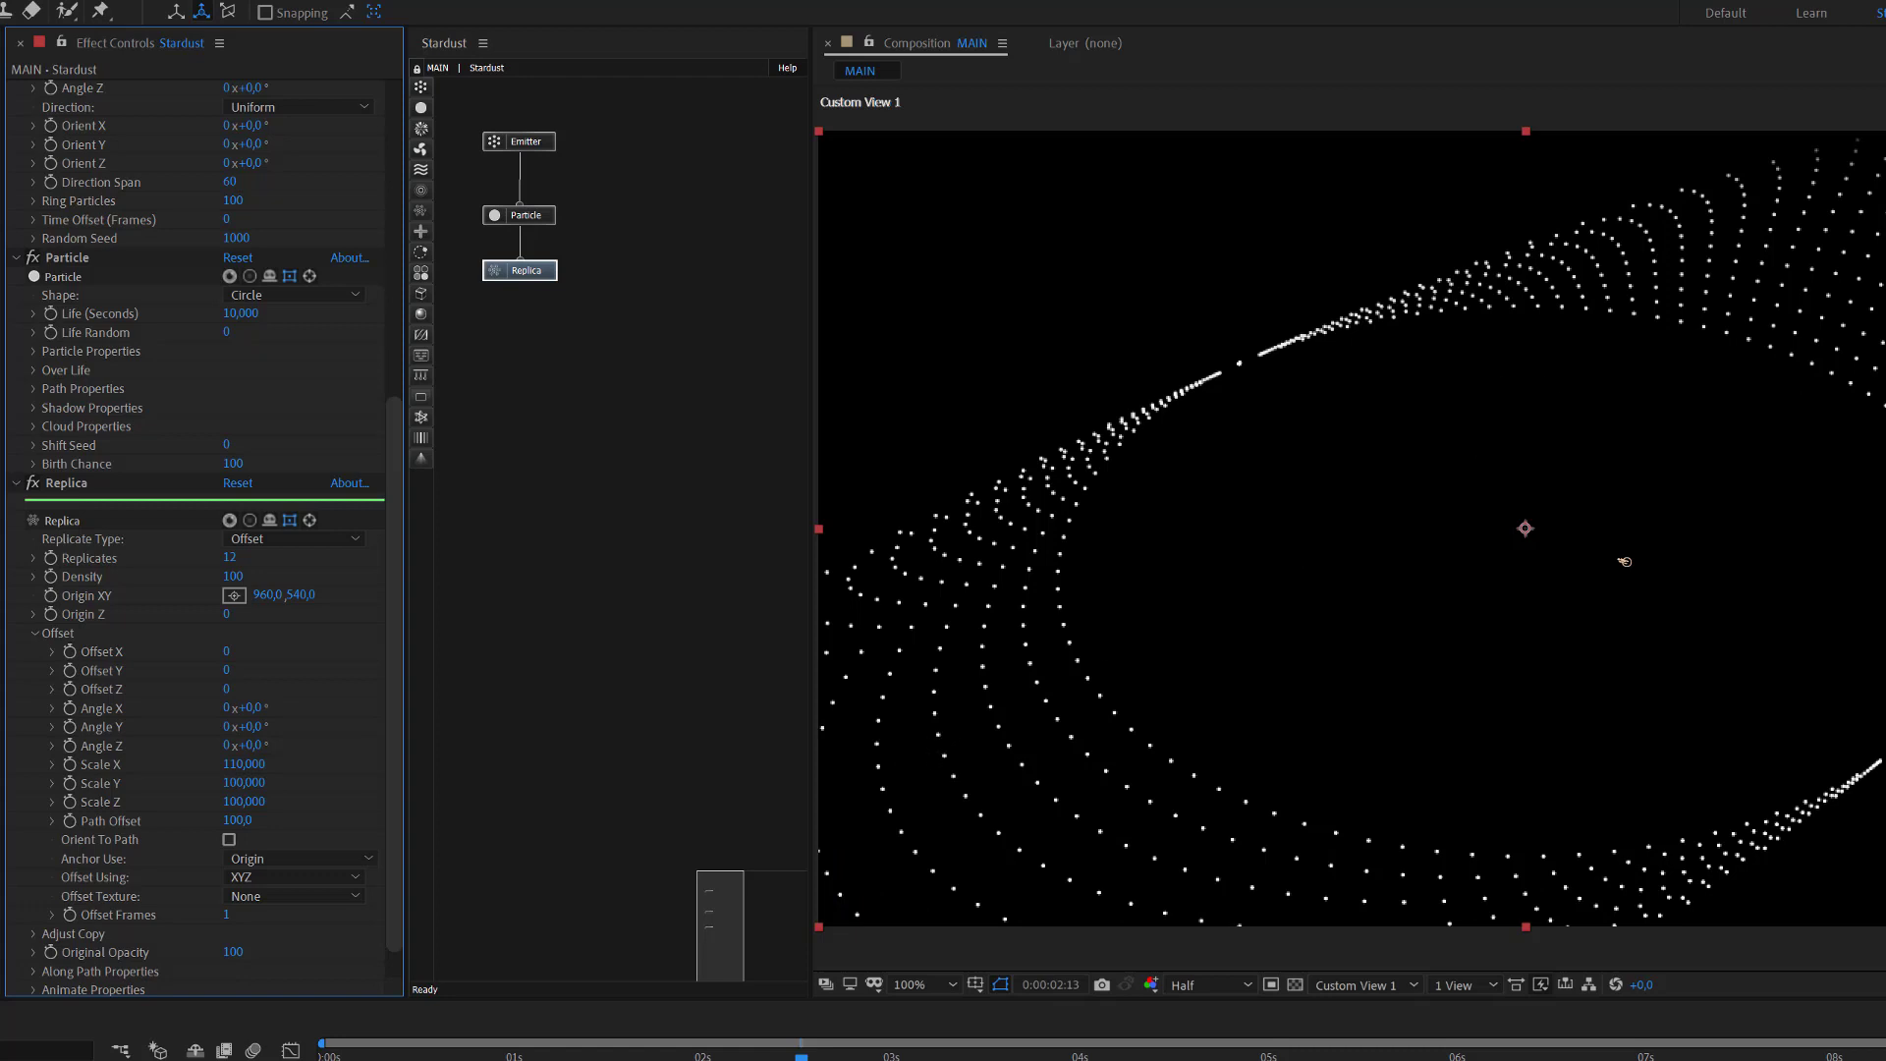
click(242, 801)
text(110)
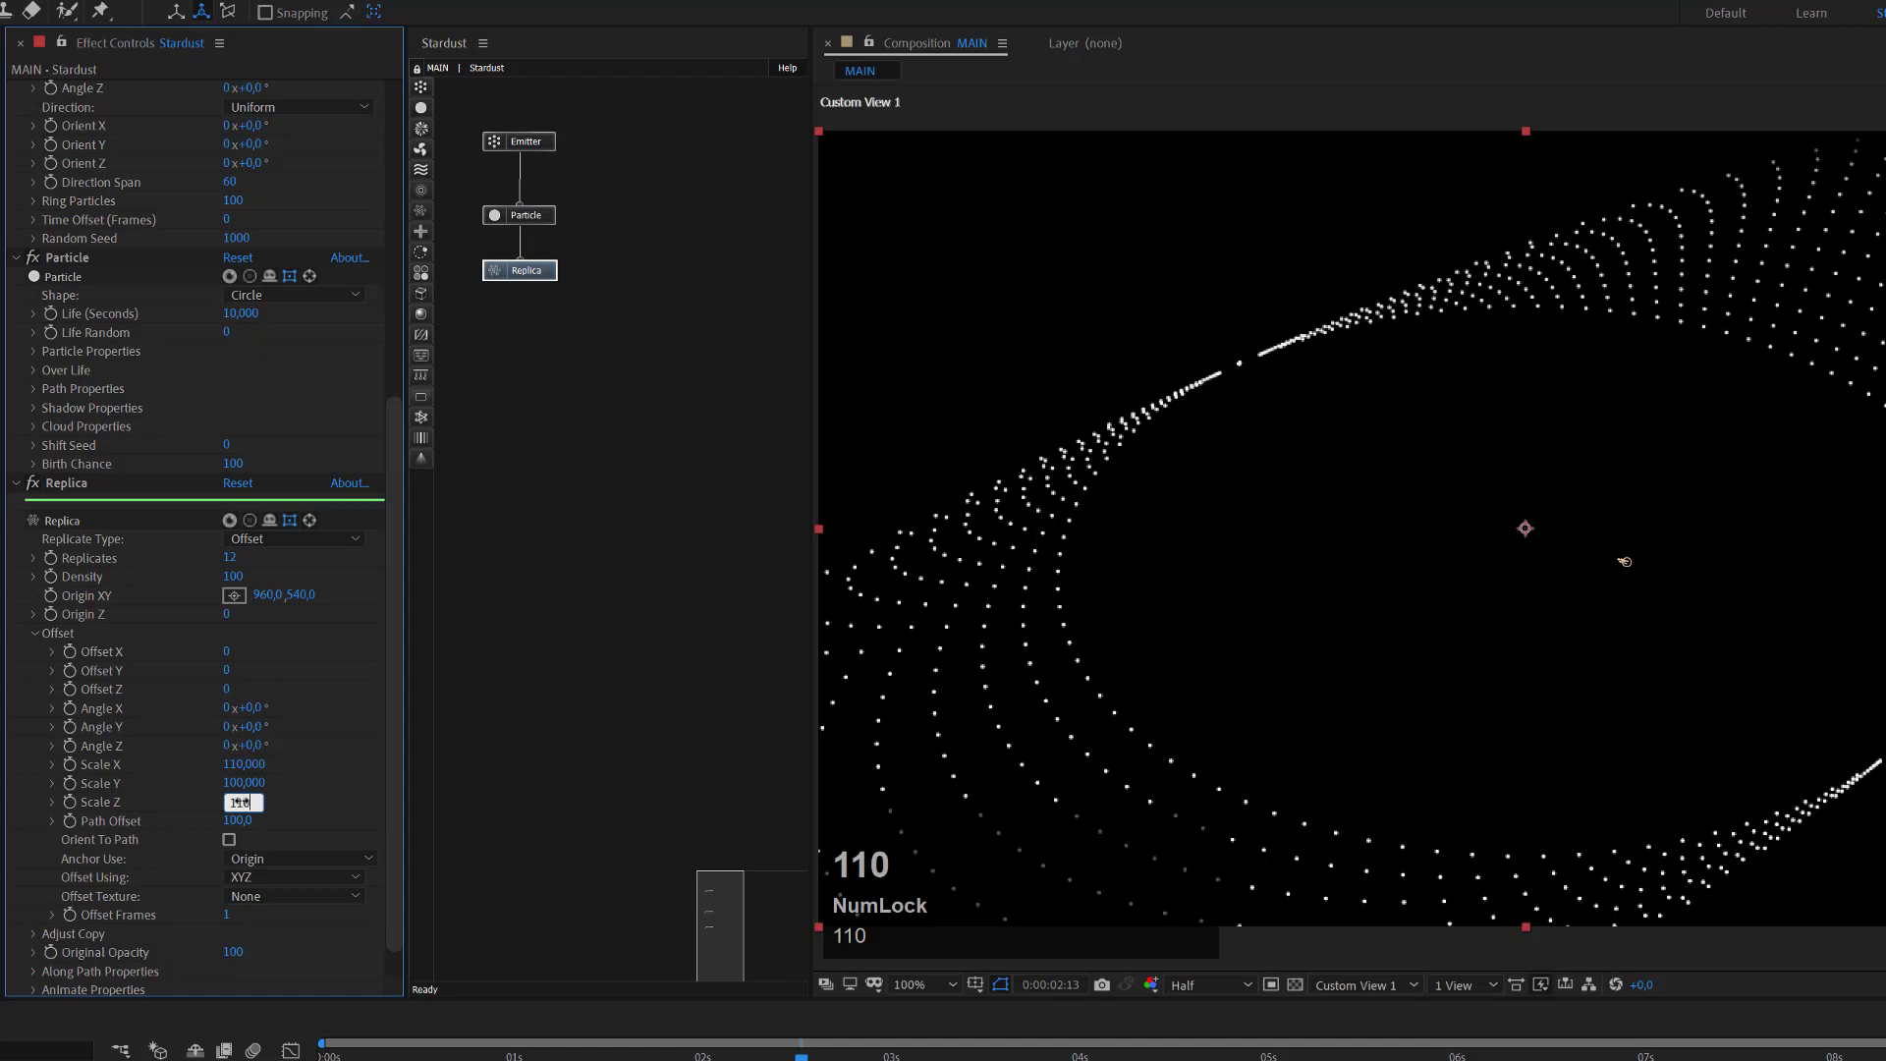
key(Return)
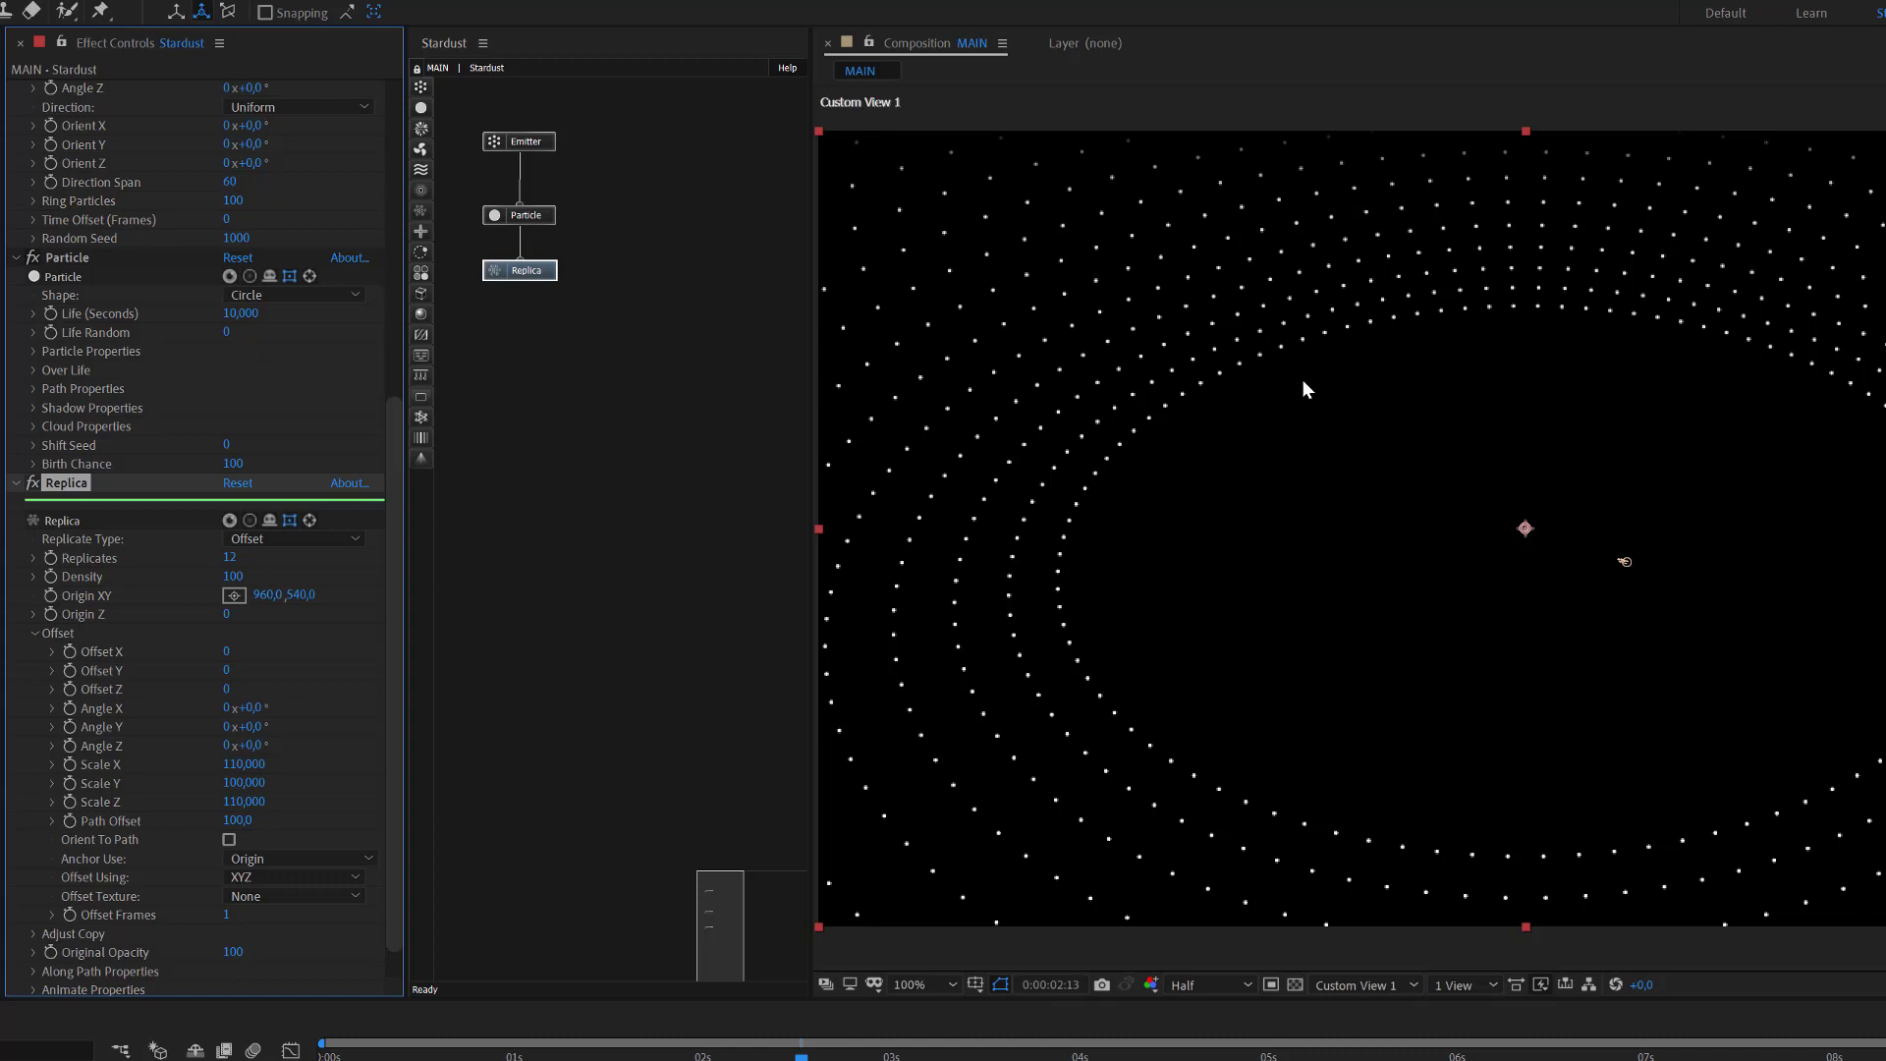
Add a Turbulence node connected below the Replica node and raise its Position offset to 430.
drag(424, 173, 493, 292)
drag(509, 366, 546, 336)
scroll(228, 720, down, 4)
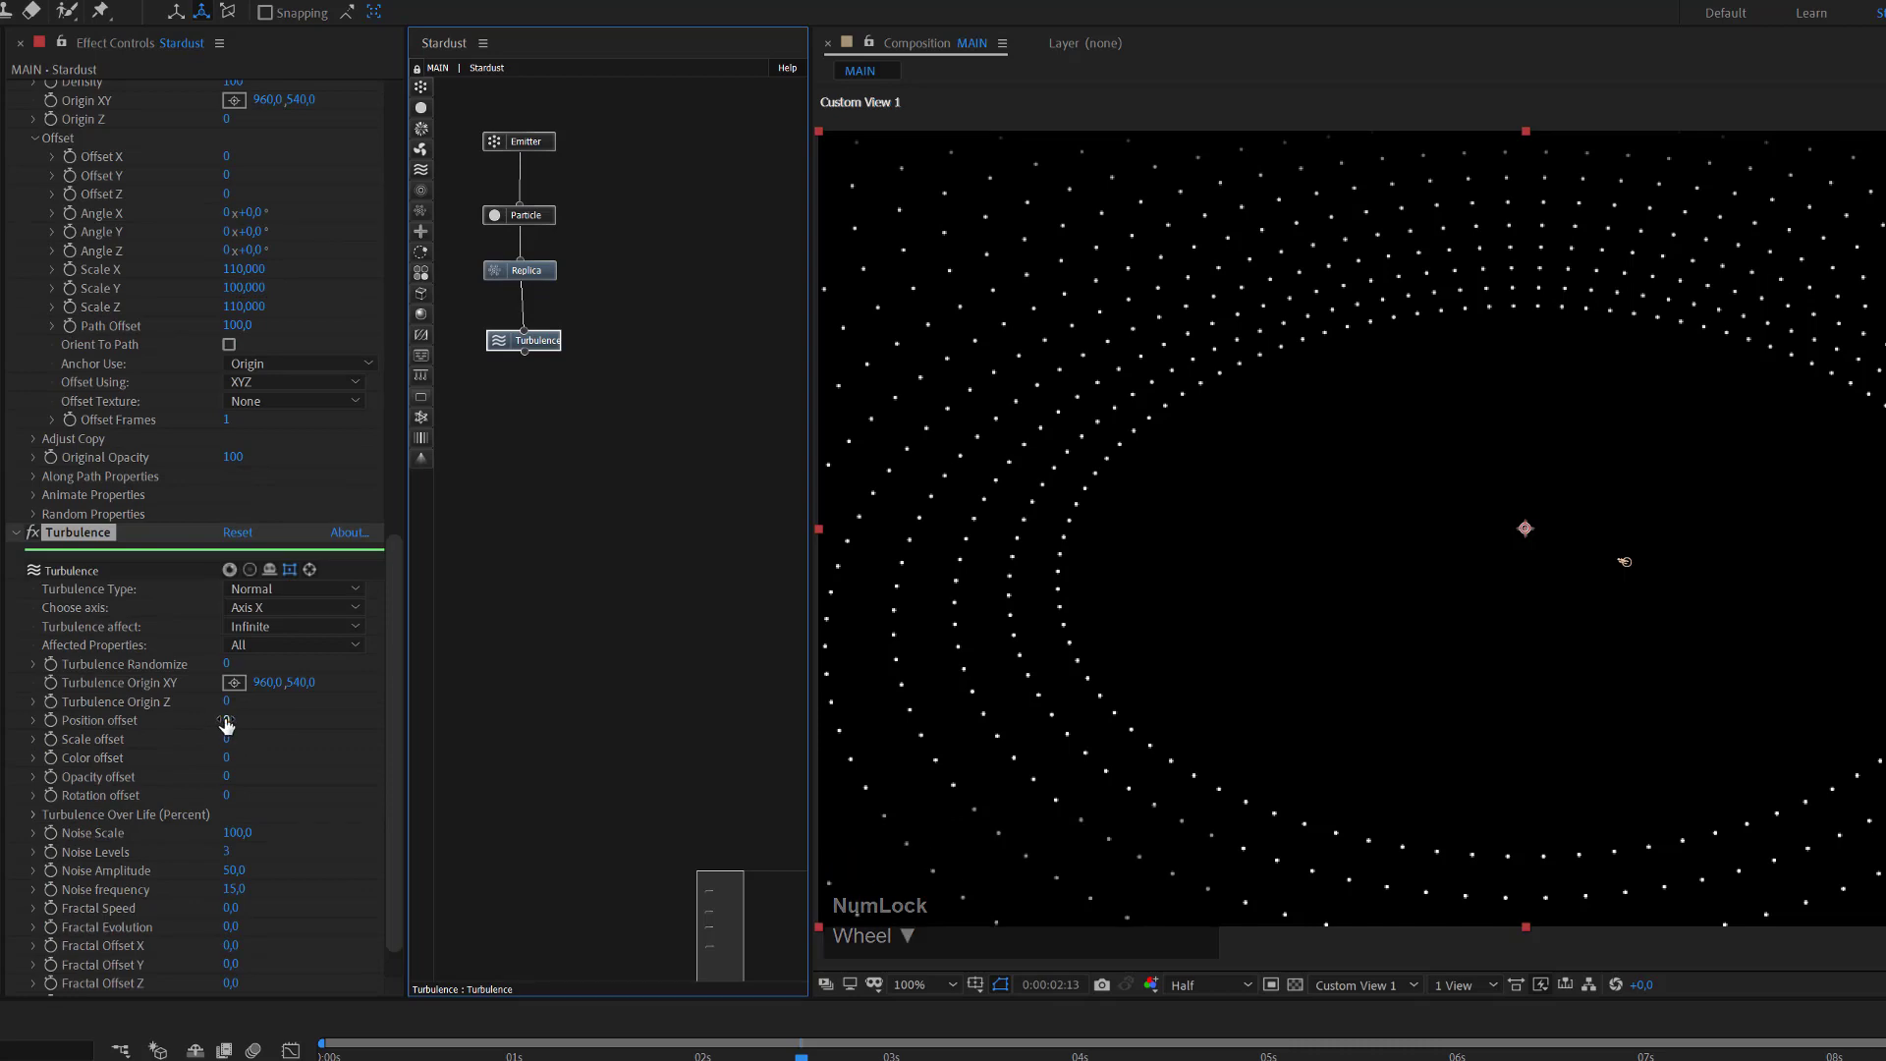
drag(232, 724, 275, 722)
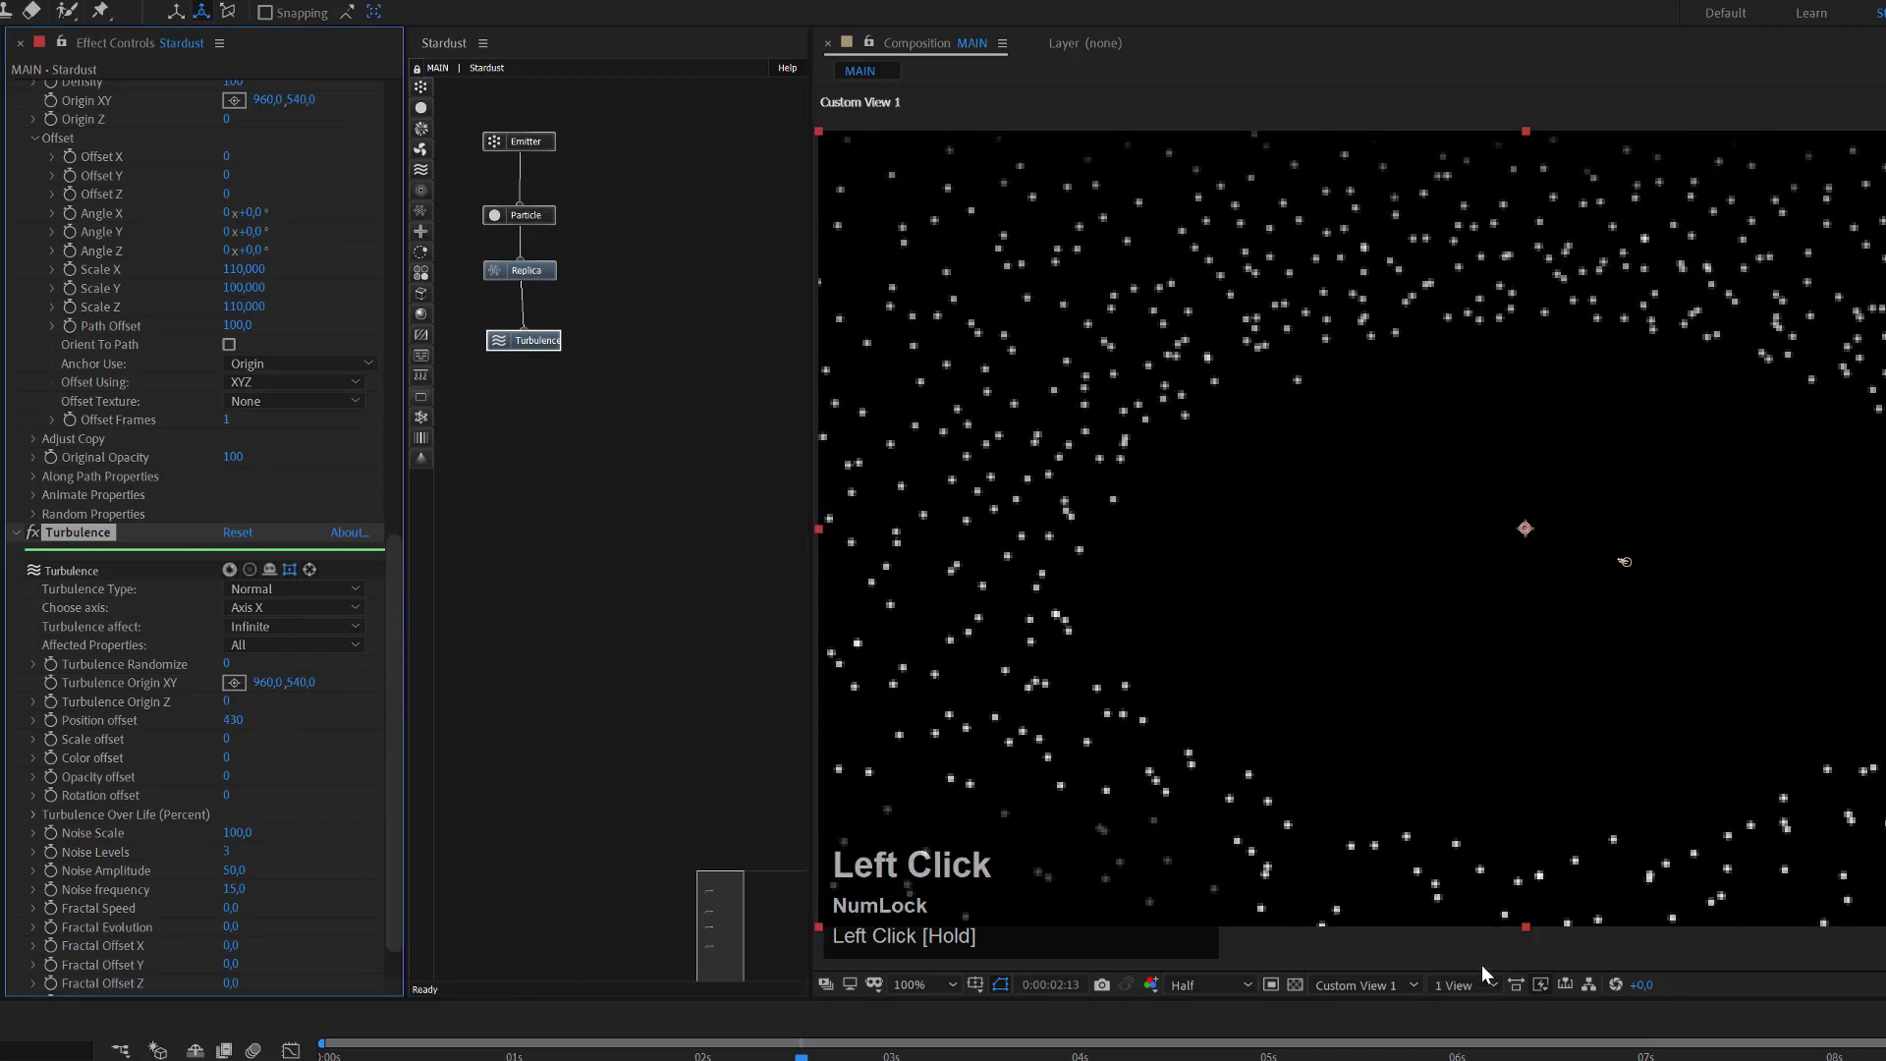
Split the viewer into two horizontal views and inspect the ring's vertical spread in the Left view at 50%.
click(1461, 985)
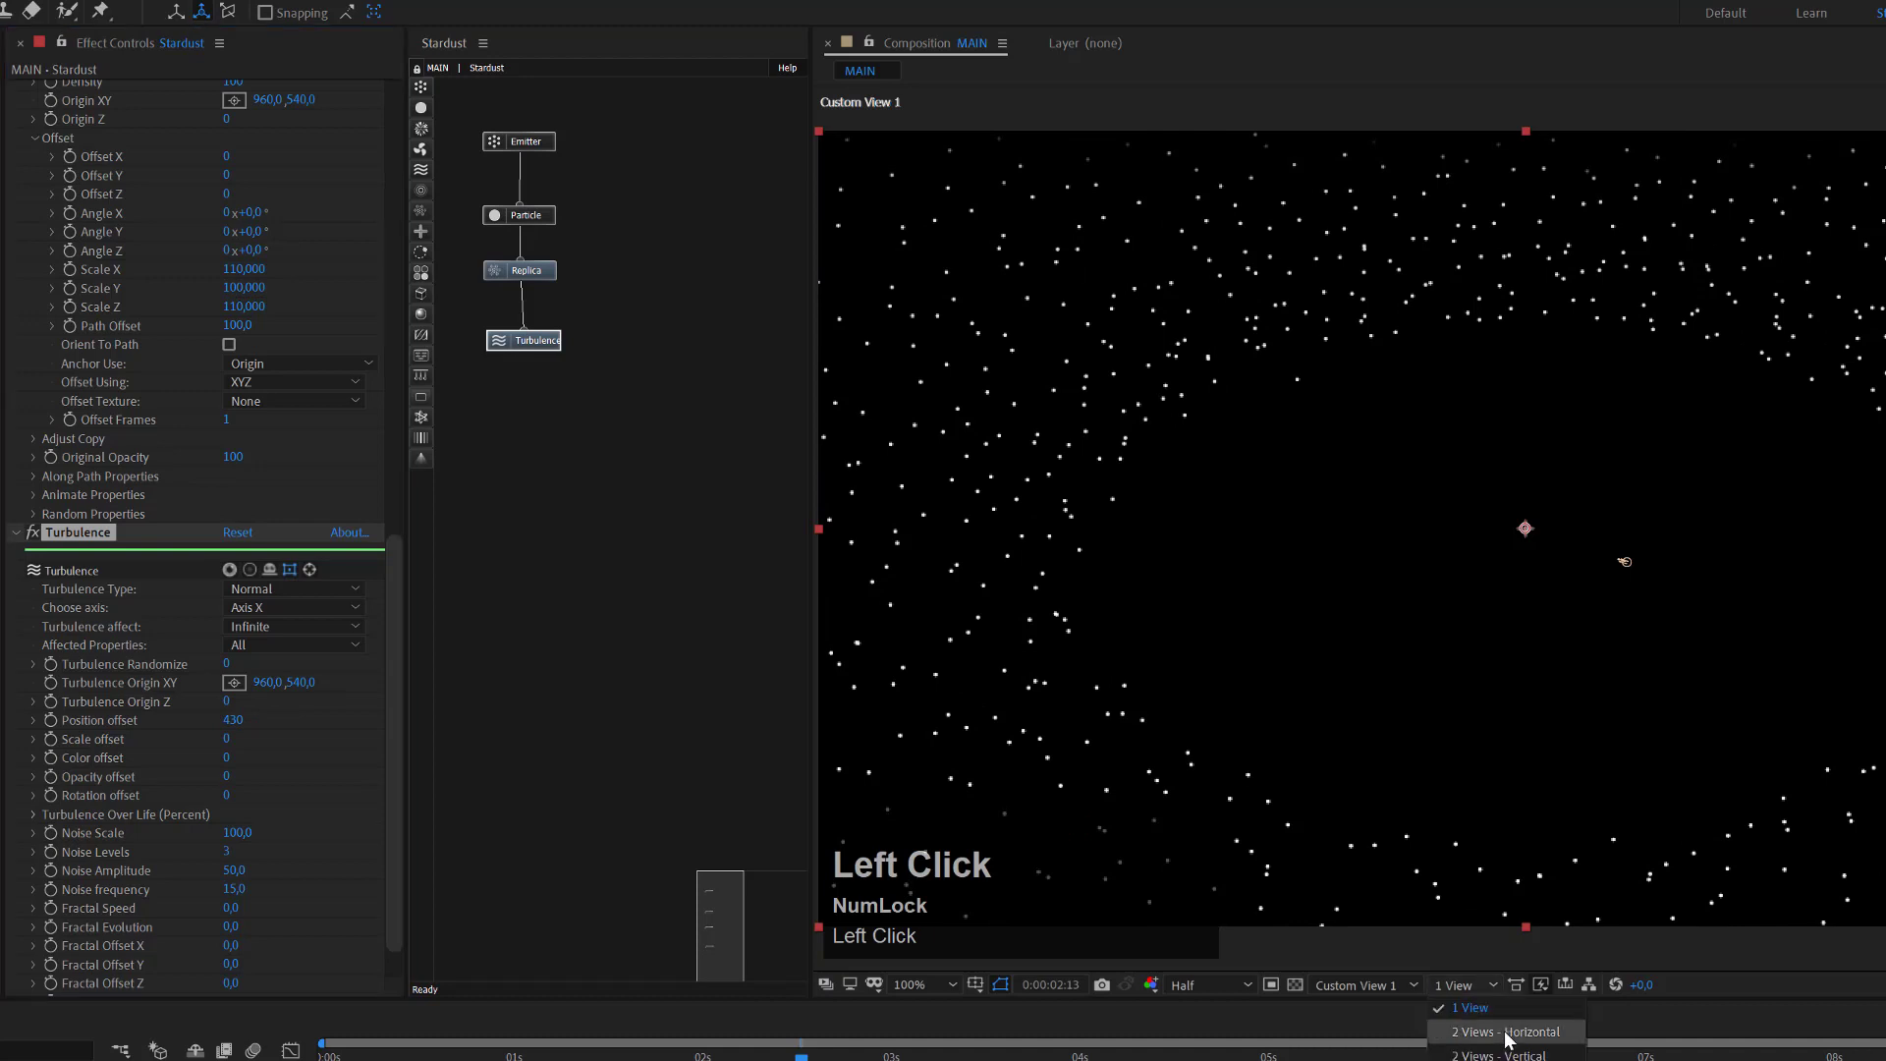
click(1508, 1039)
scroll(1290, 494, up, 3)
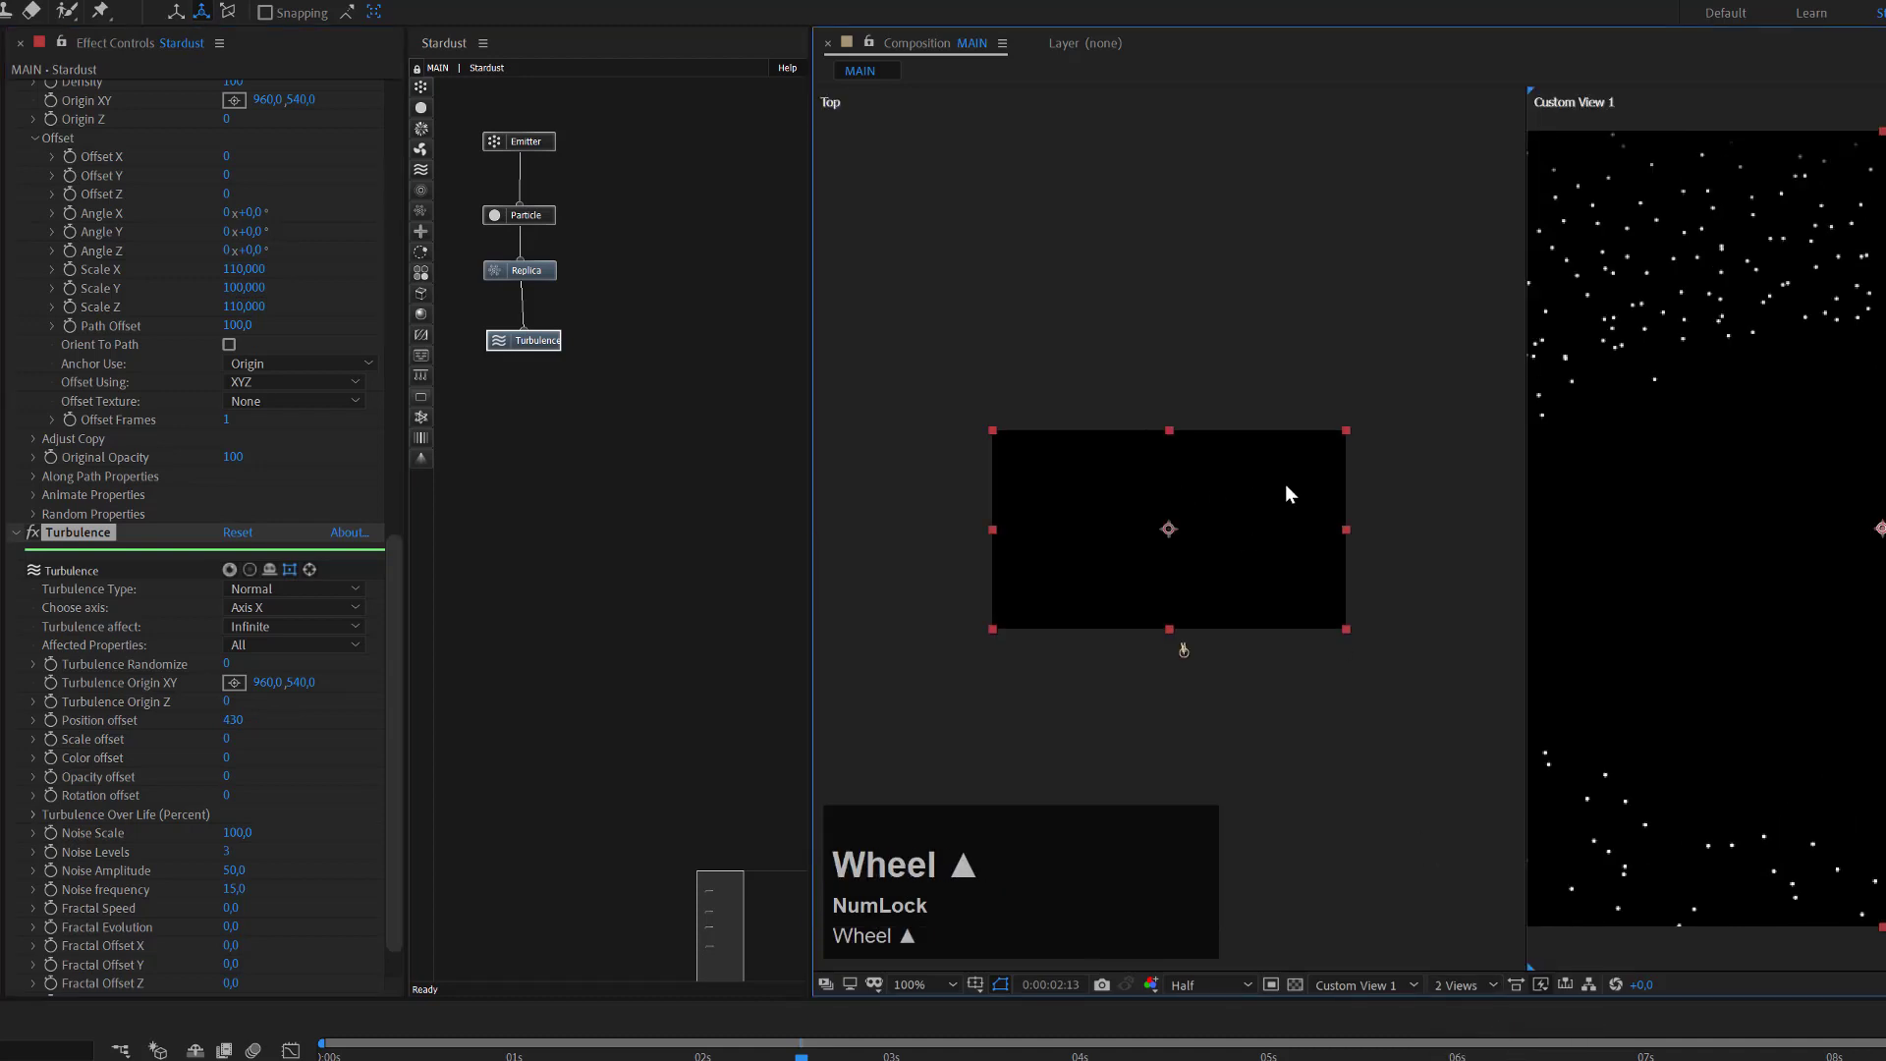
click(1402, 429)
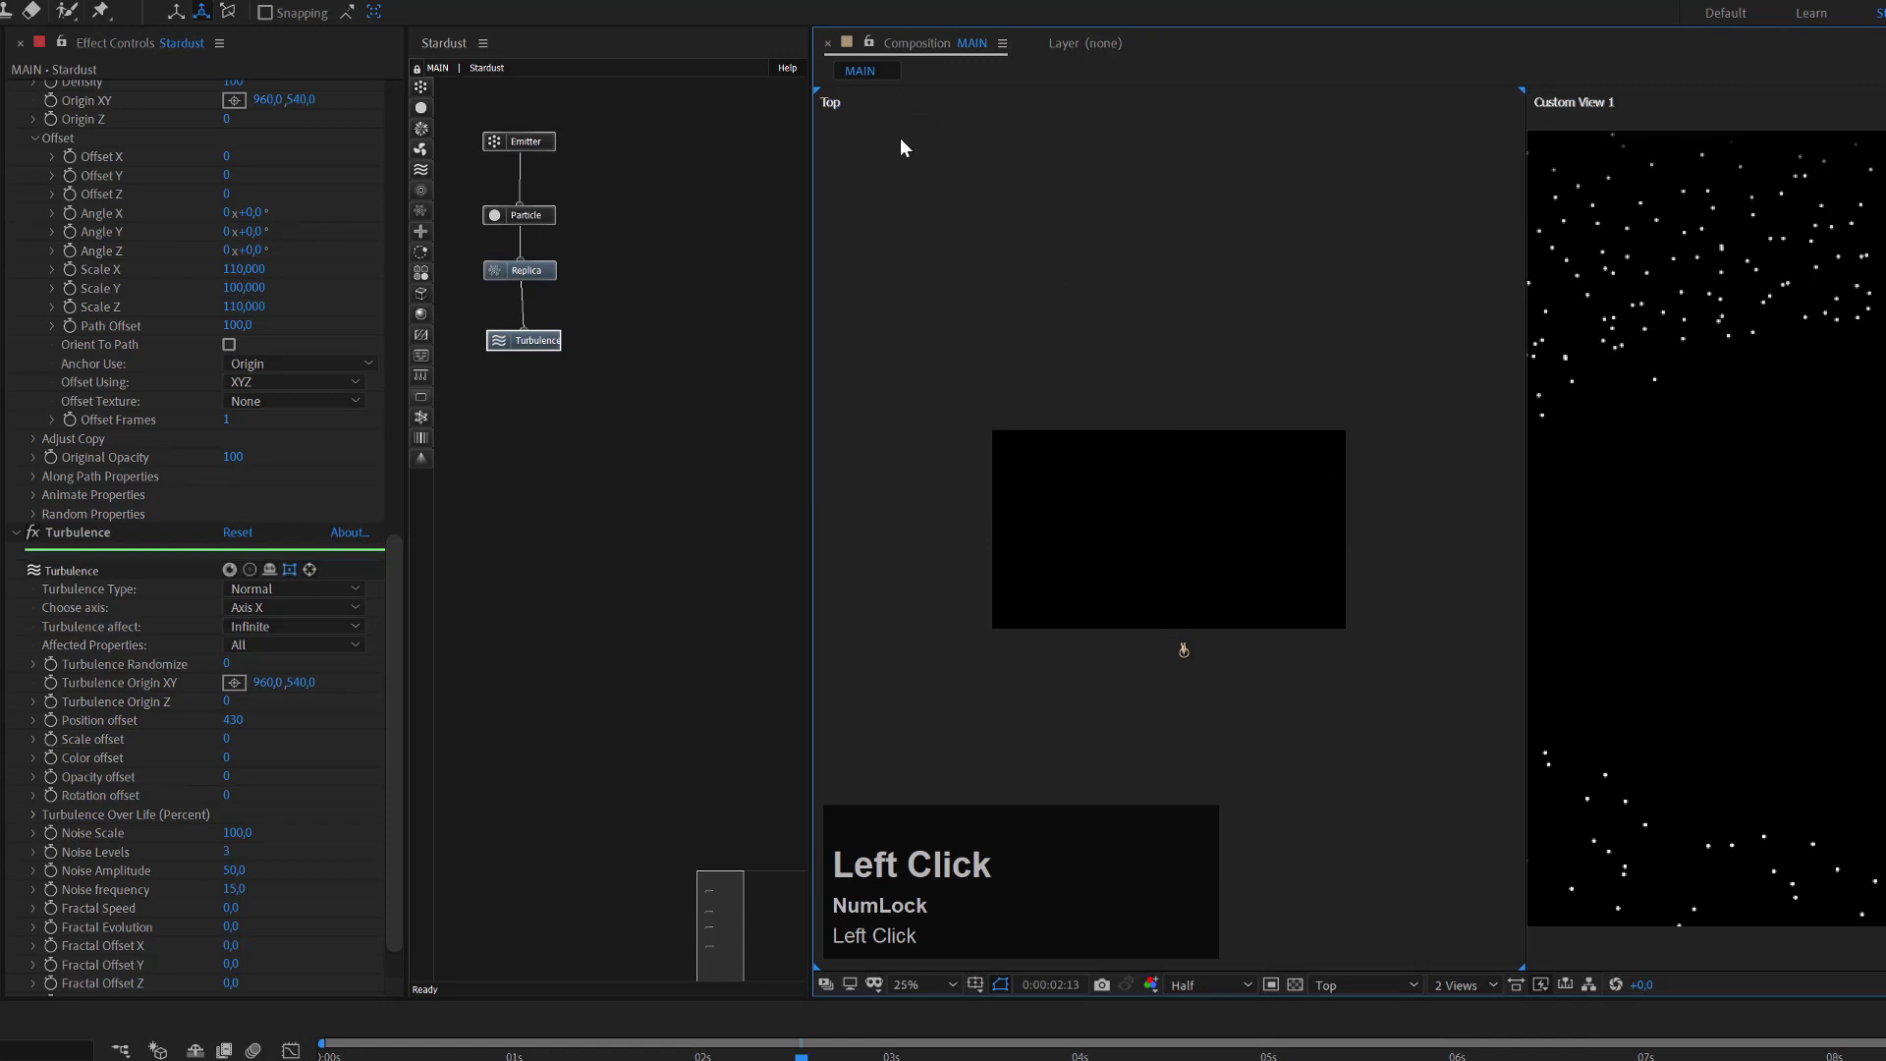
click(1340, 986)
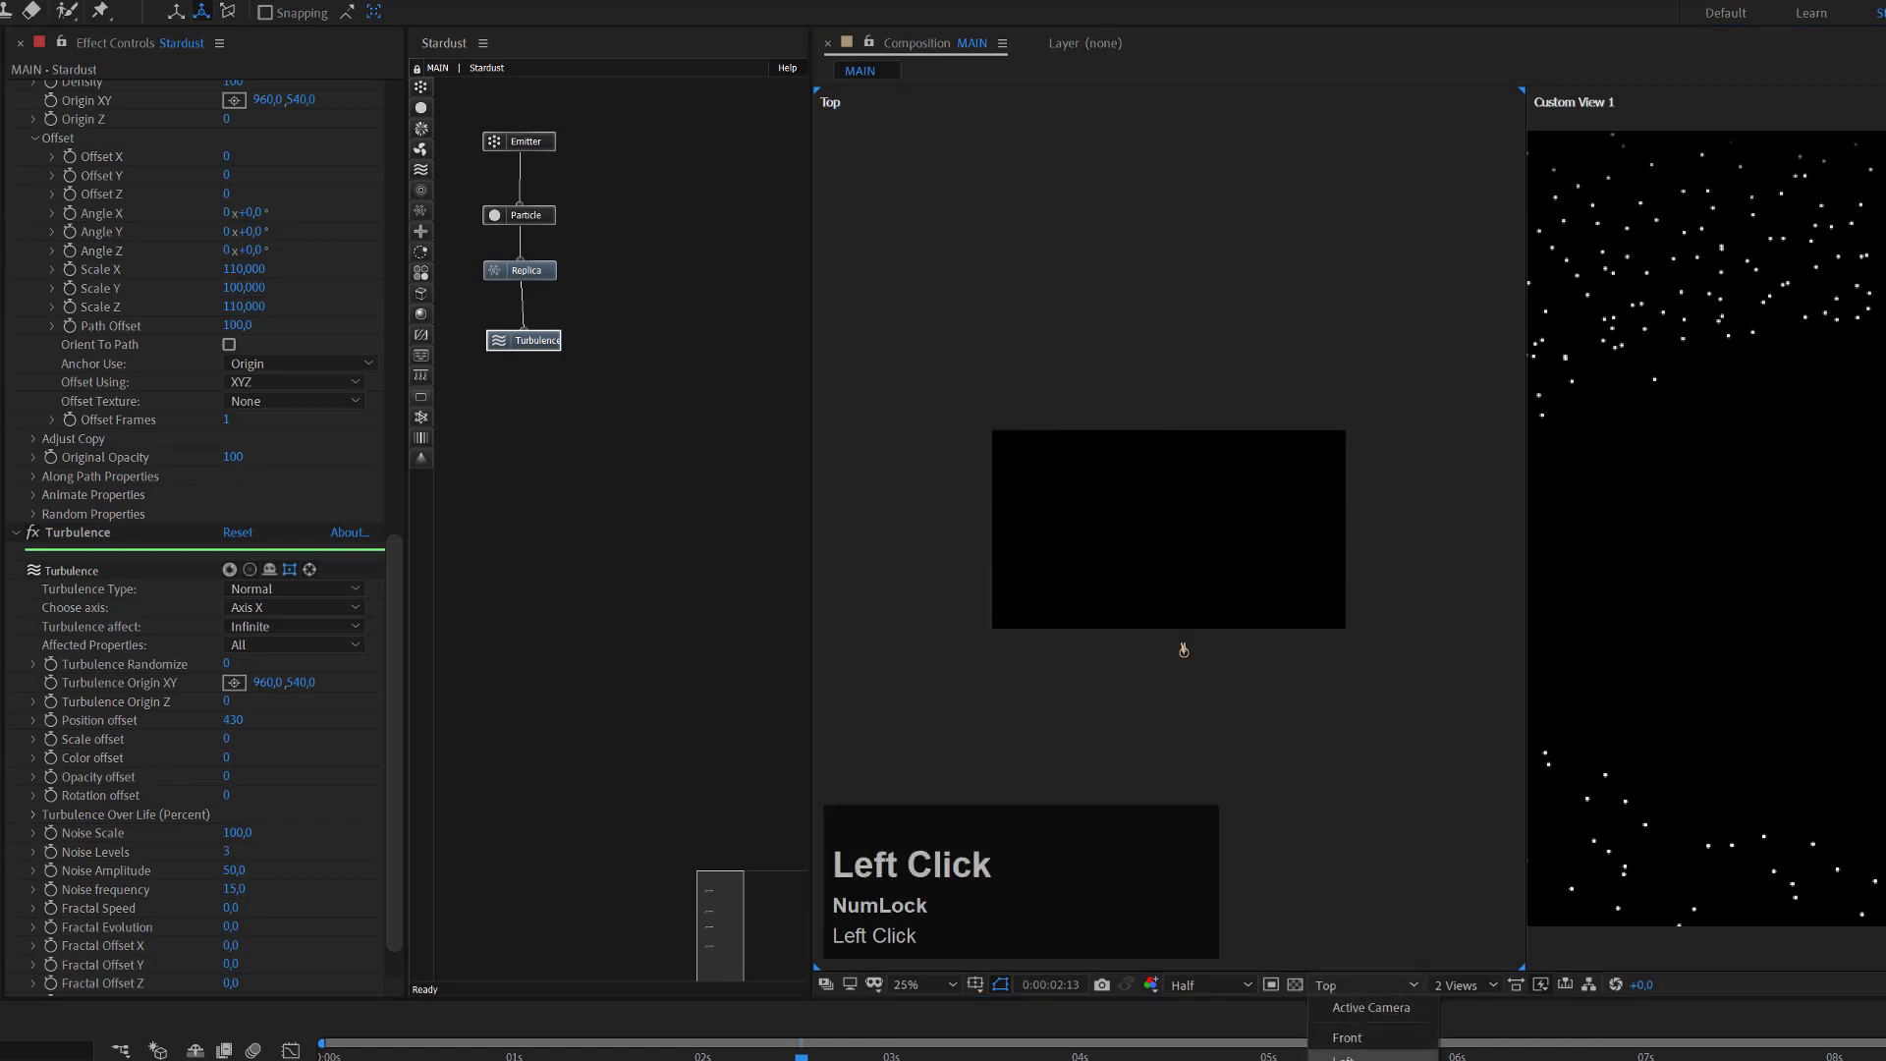
click(1342, 1058)
scroll(1219, 602, up, 2)
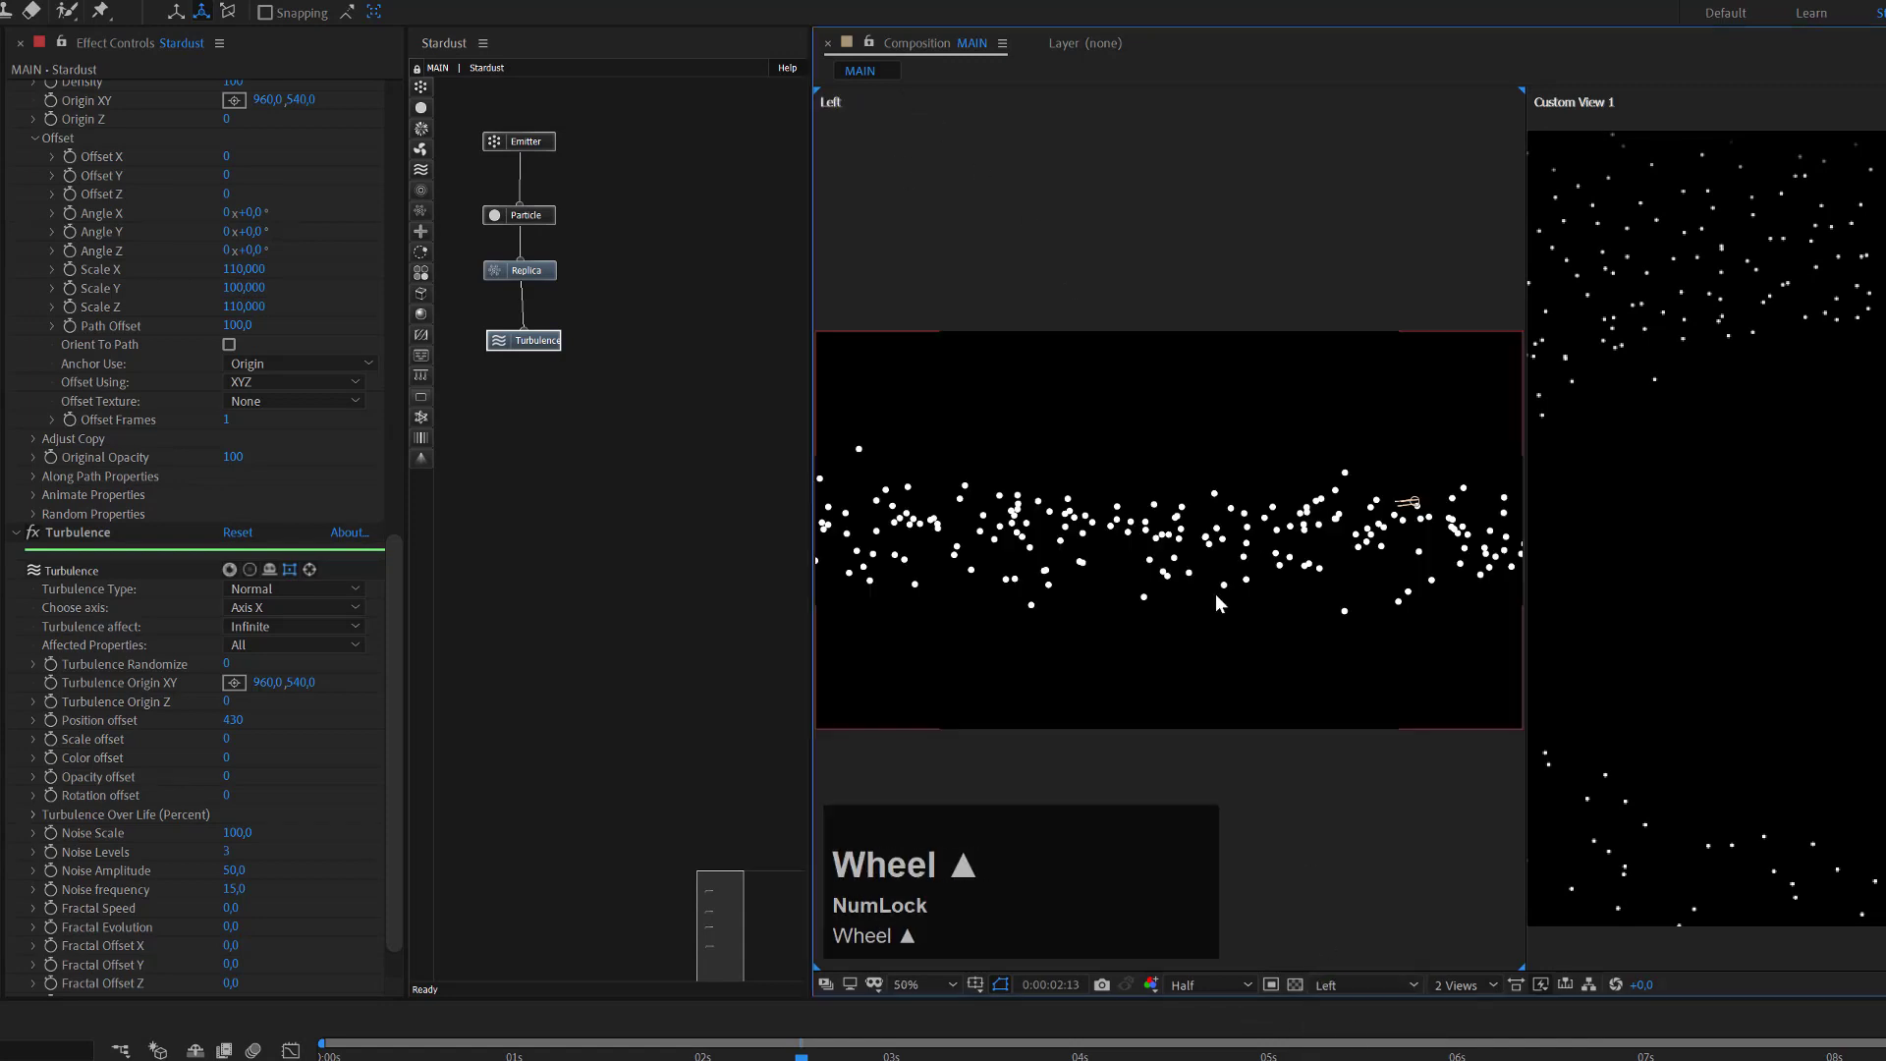
Set the Turbulence node's Position offset to 350 and return the composition to a single view.
mouse_move(236, 722)
mouse_down()
mouse_move(282, 721)
mouse_move(236, 725)
mouse_up()
click(236, 724)
text(350)
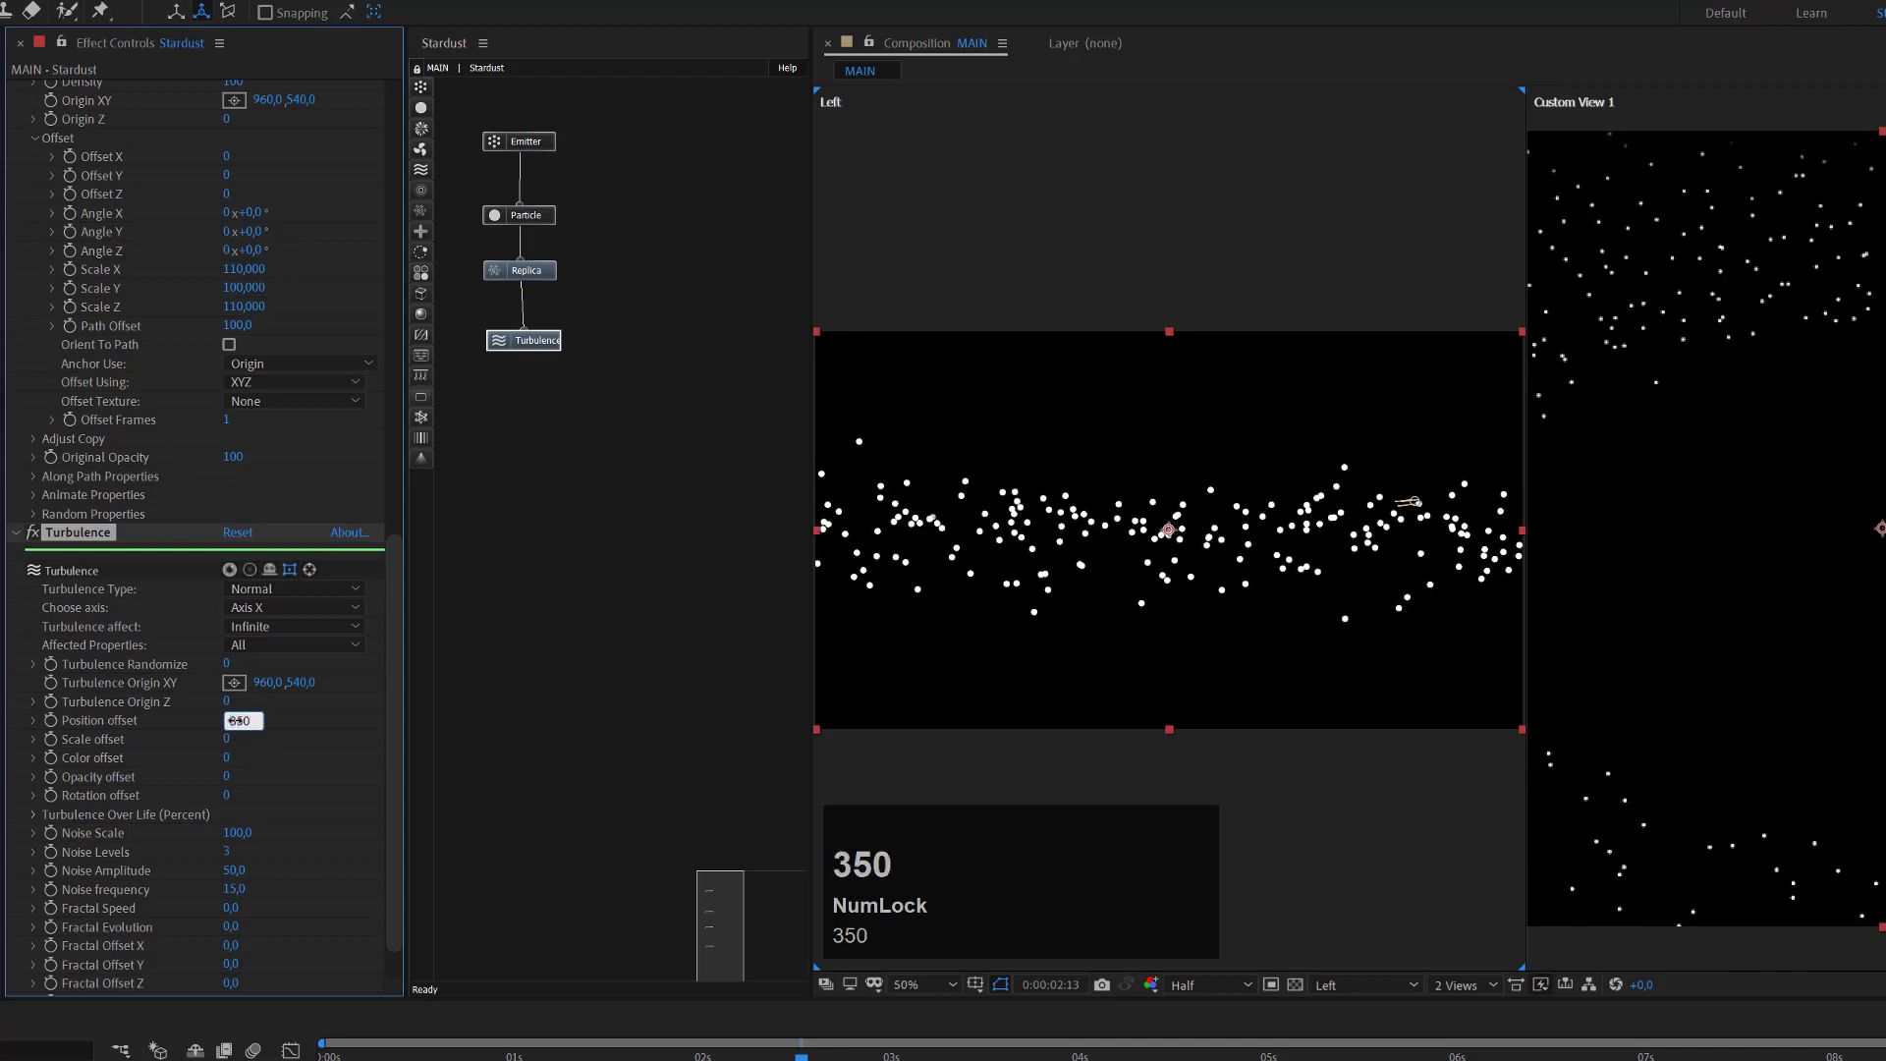
key(Return)
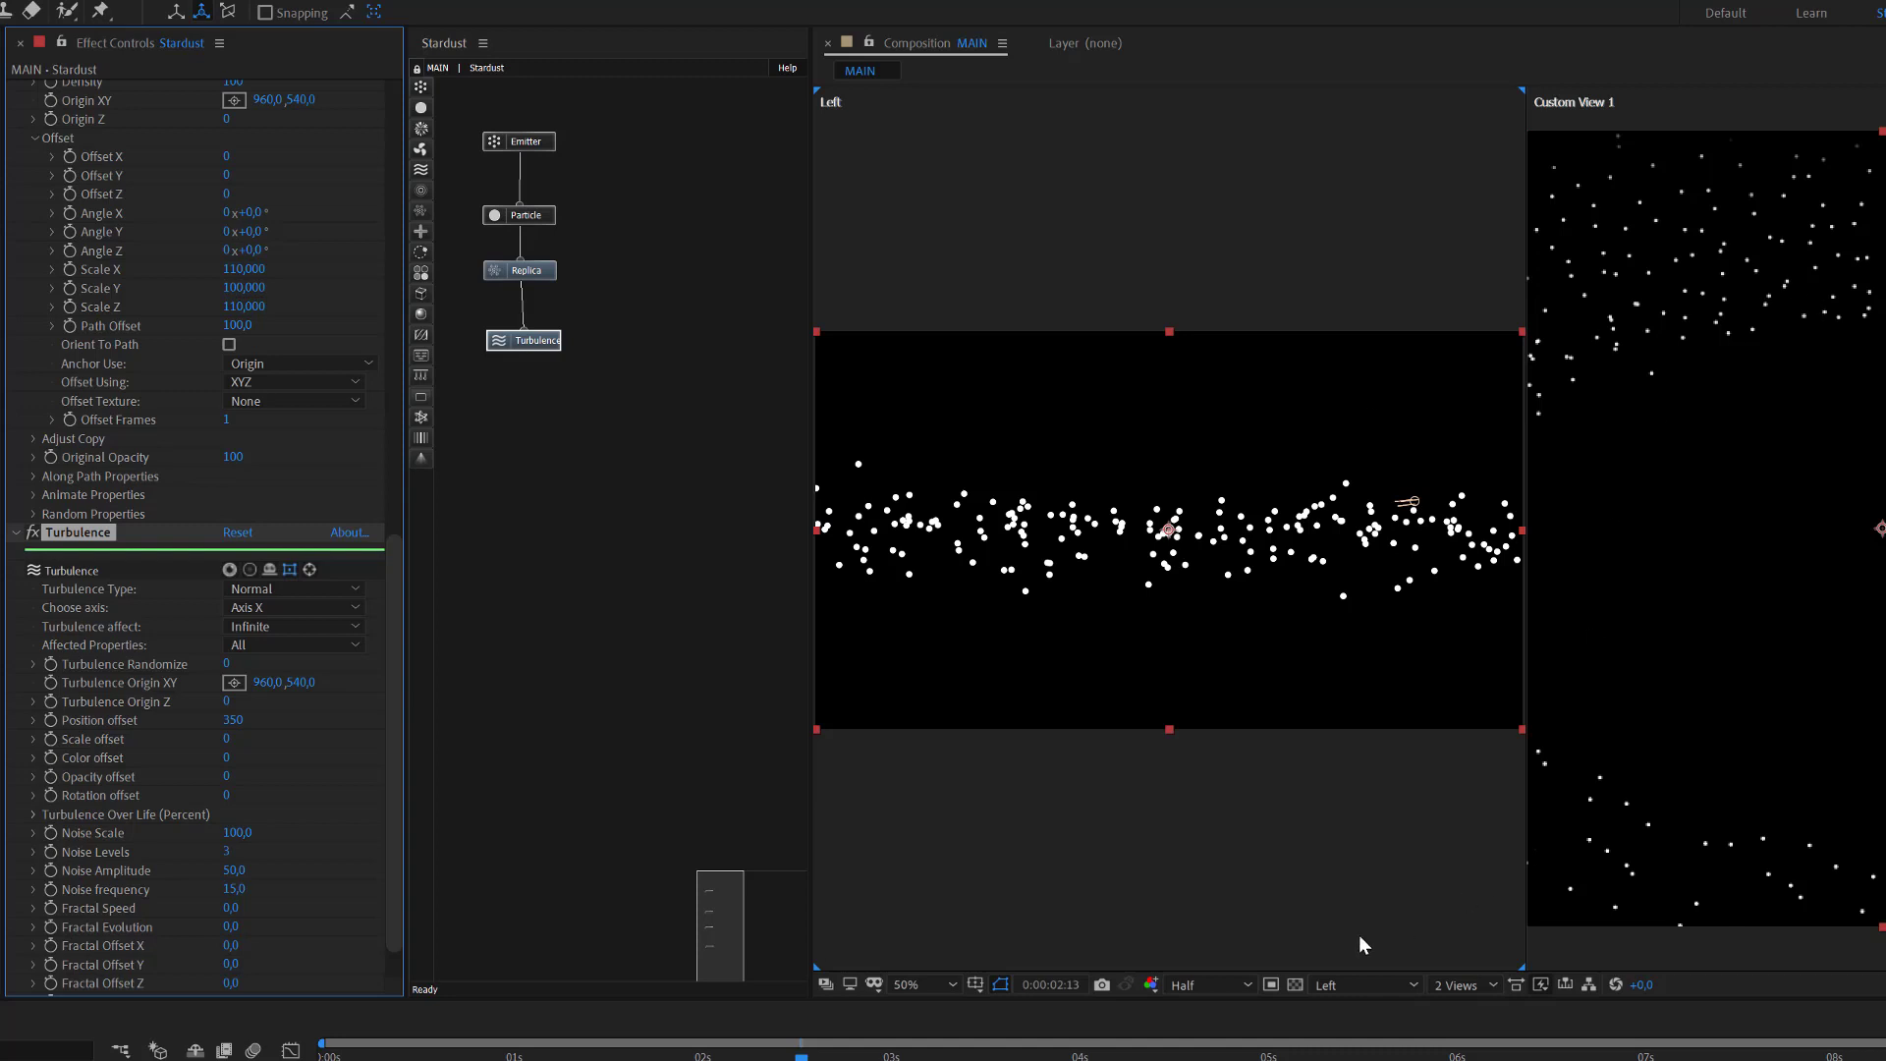
click(1465, 985)
click(1474, 1010)
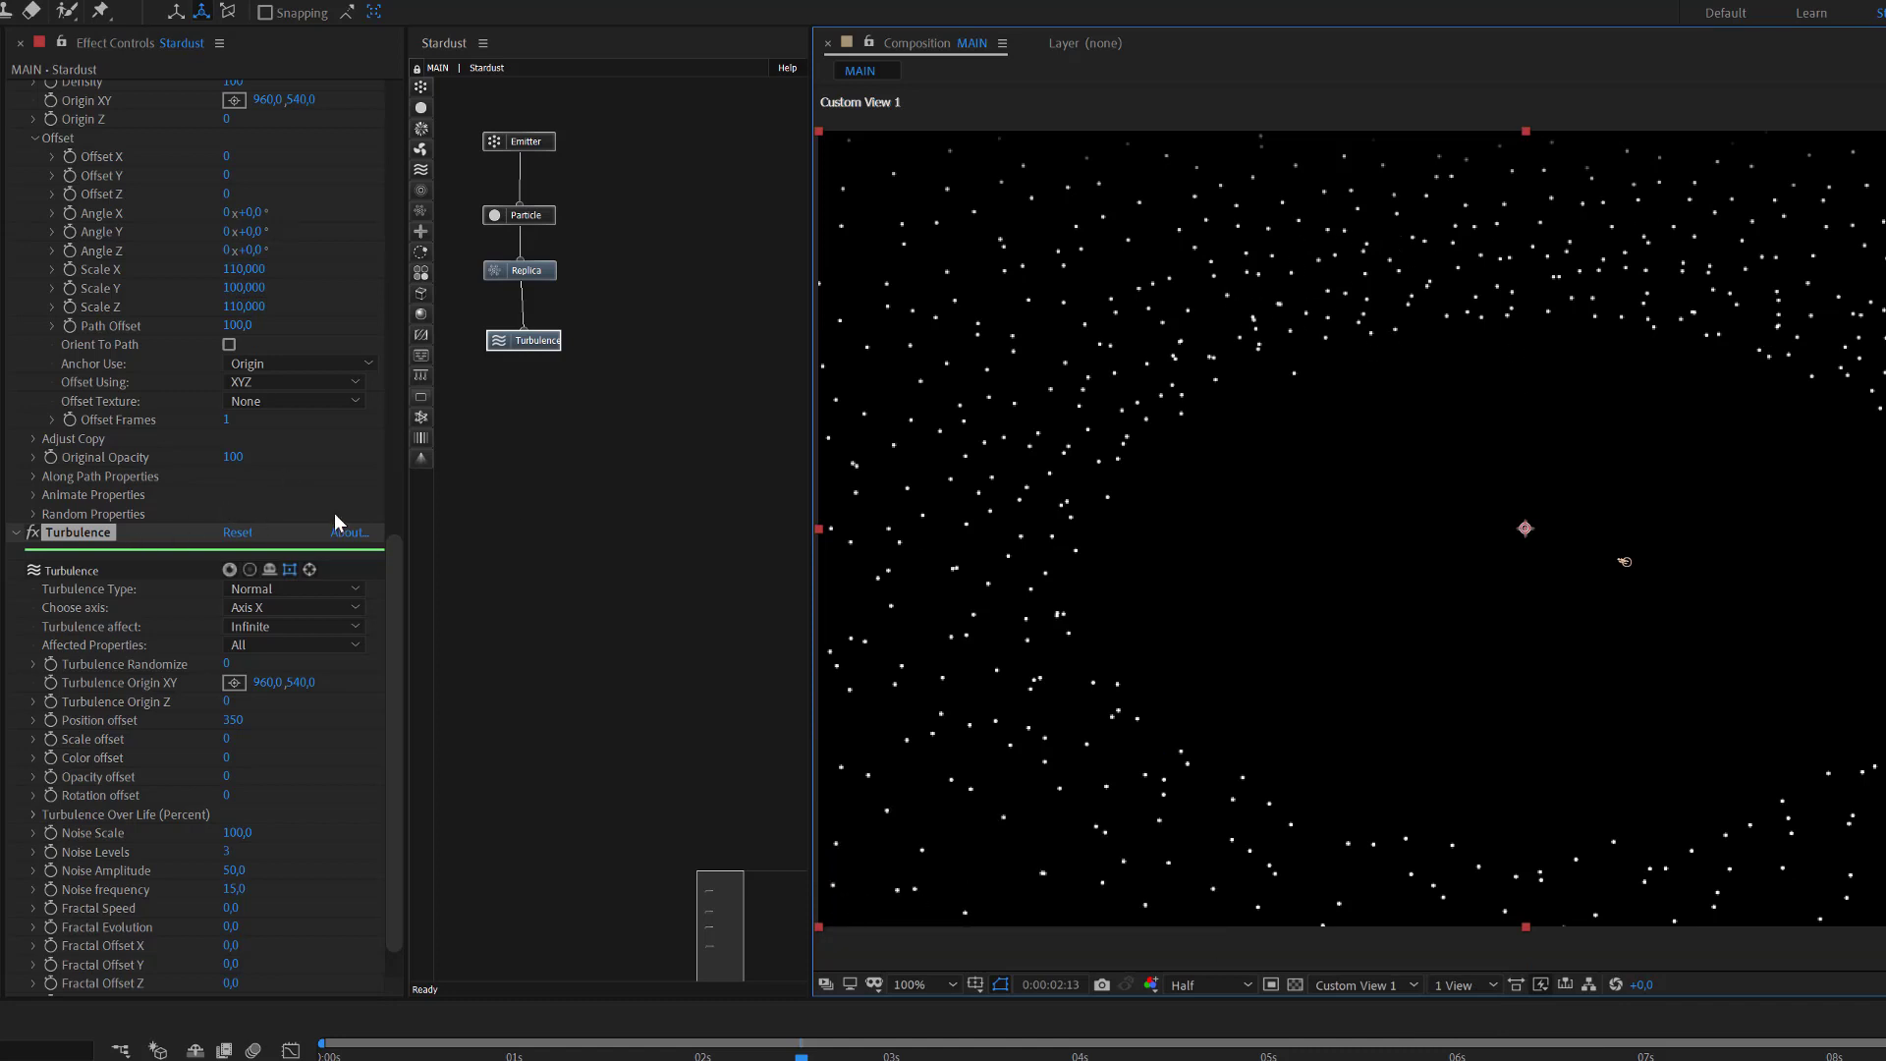
Set the Particle node's Size Random to 80.
click(542, 216)
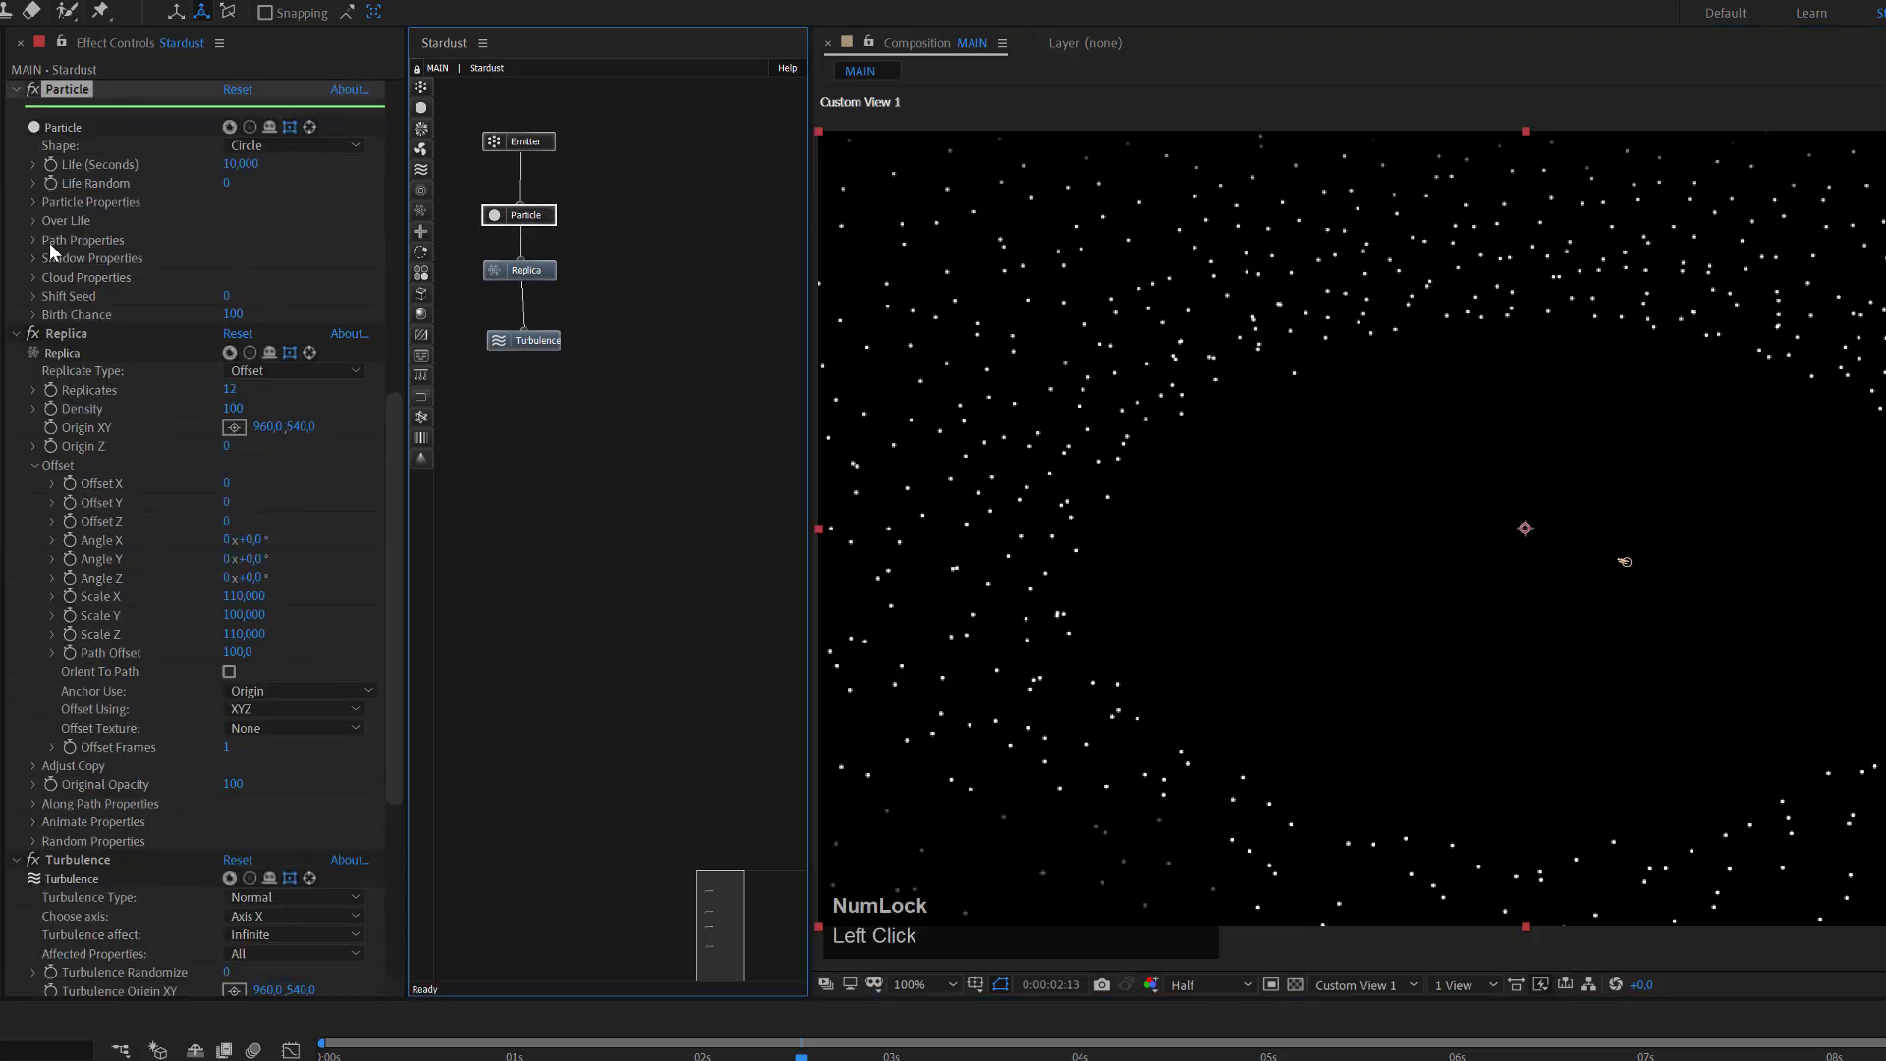
click(33, 201)
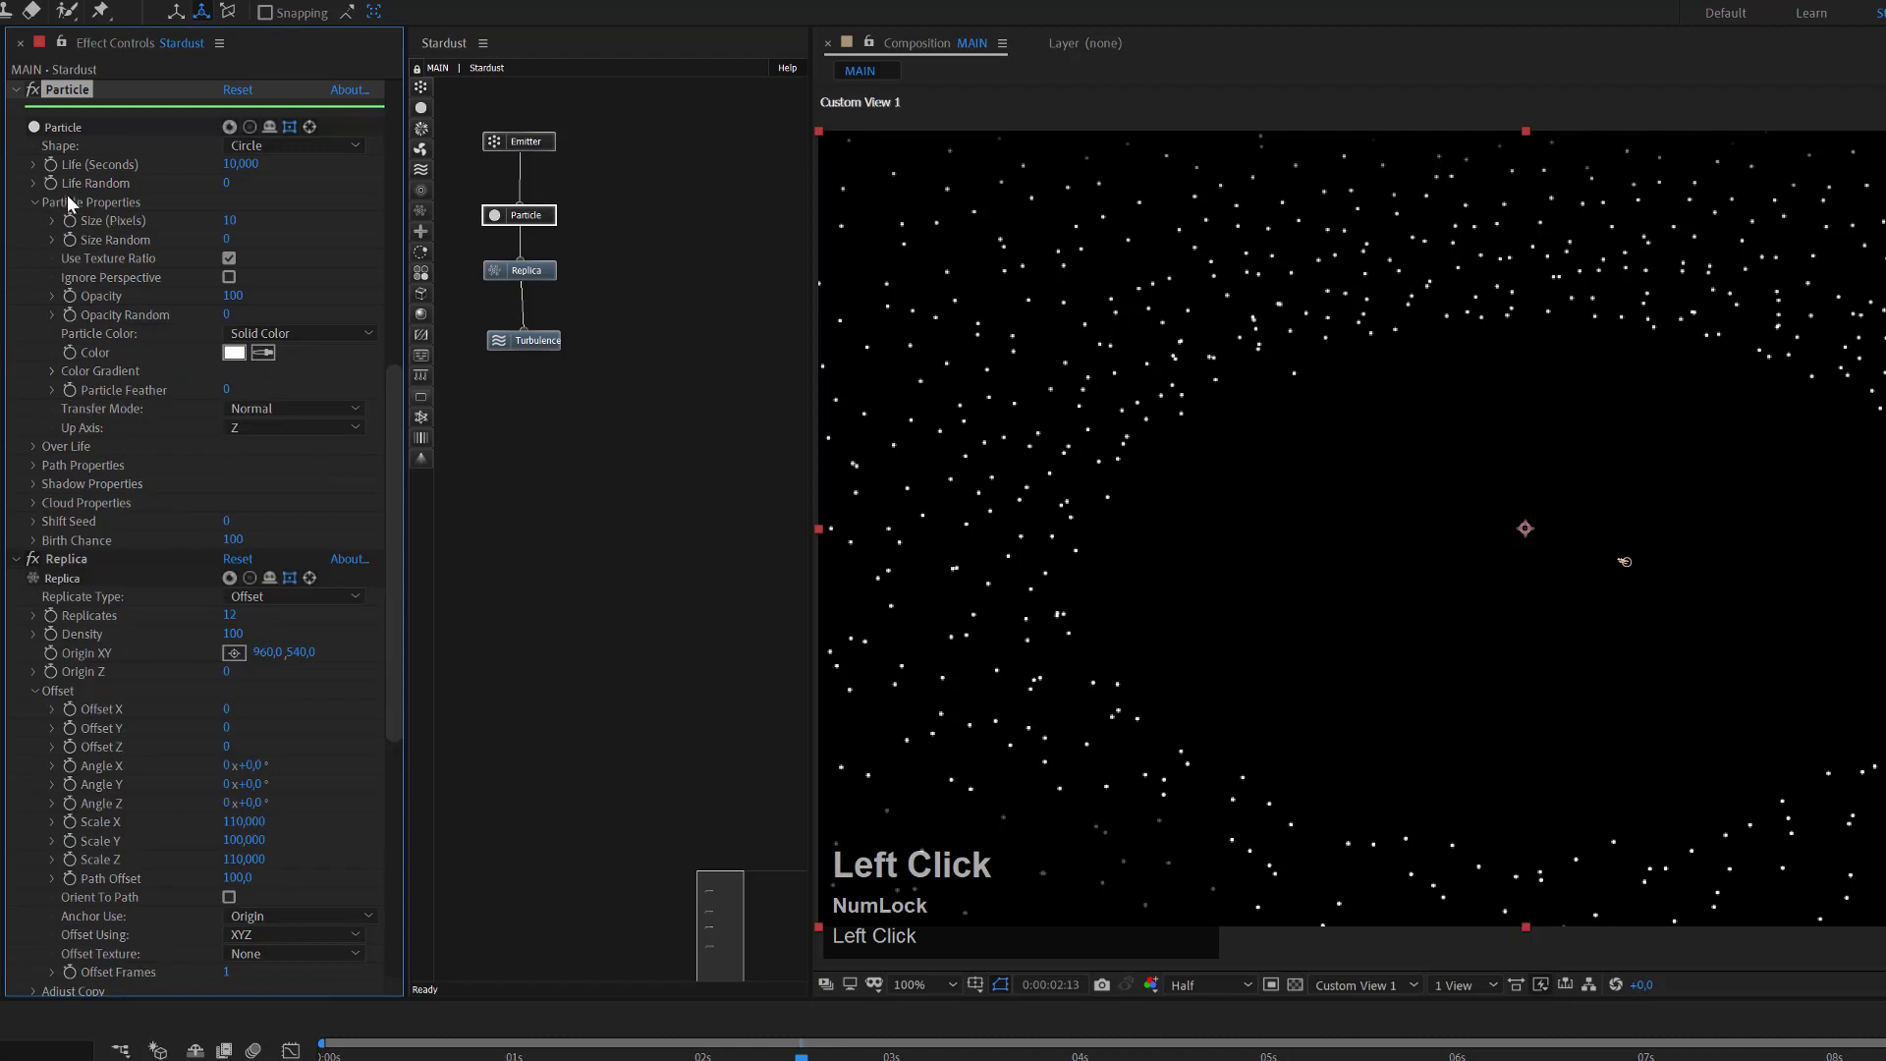
click(228, 240)
text(80)
key(Return)
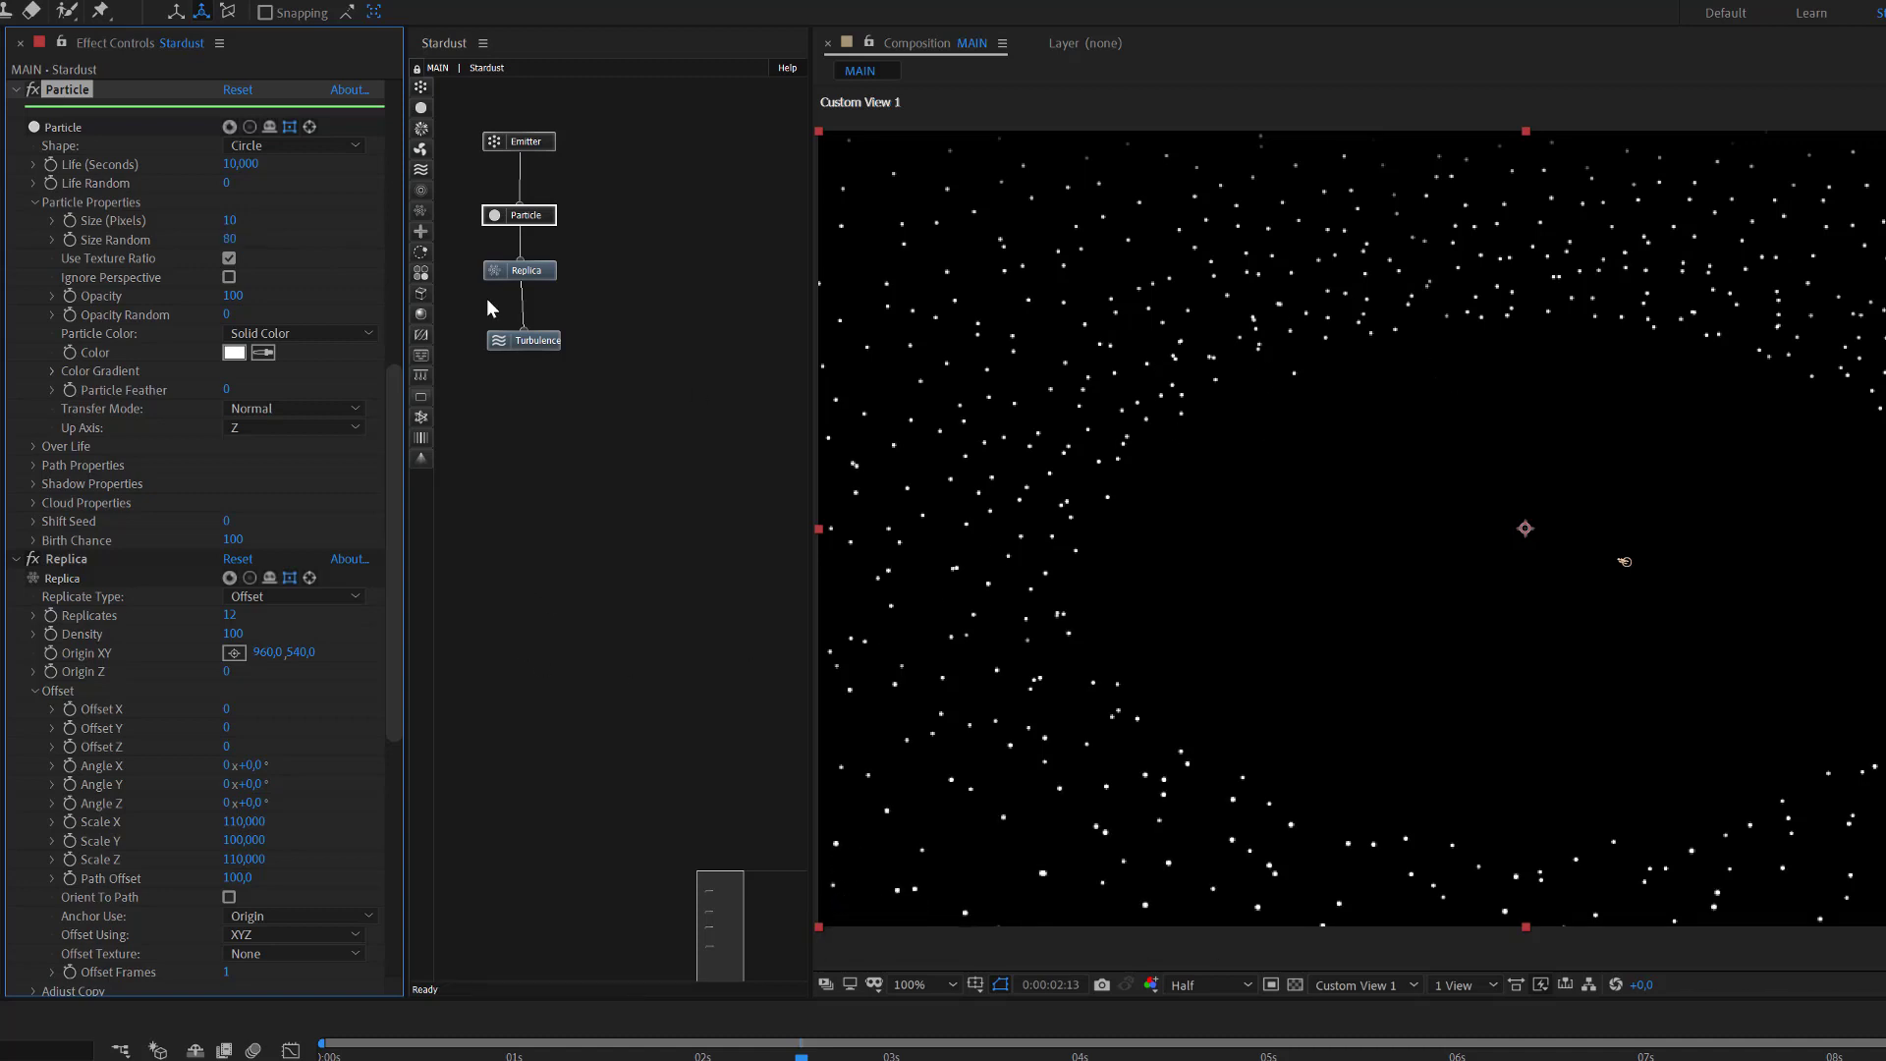
Increase Replicates Chance and Particle Scale in the Replica node's Random Properties.
click(530, 274)
scroll(206, 675, down, 8)
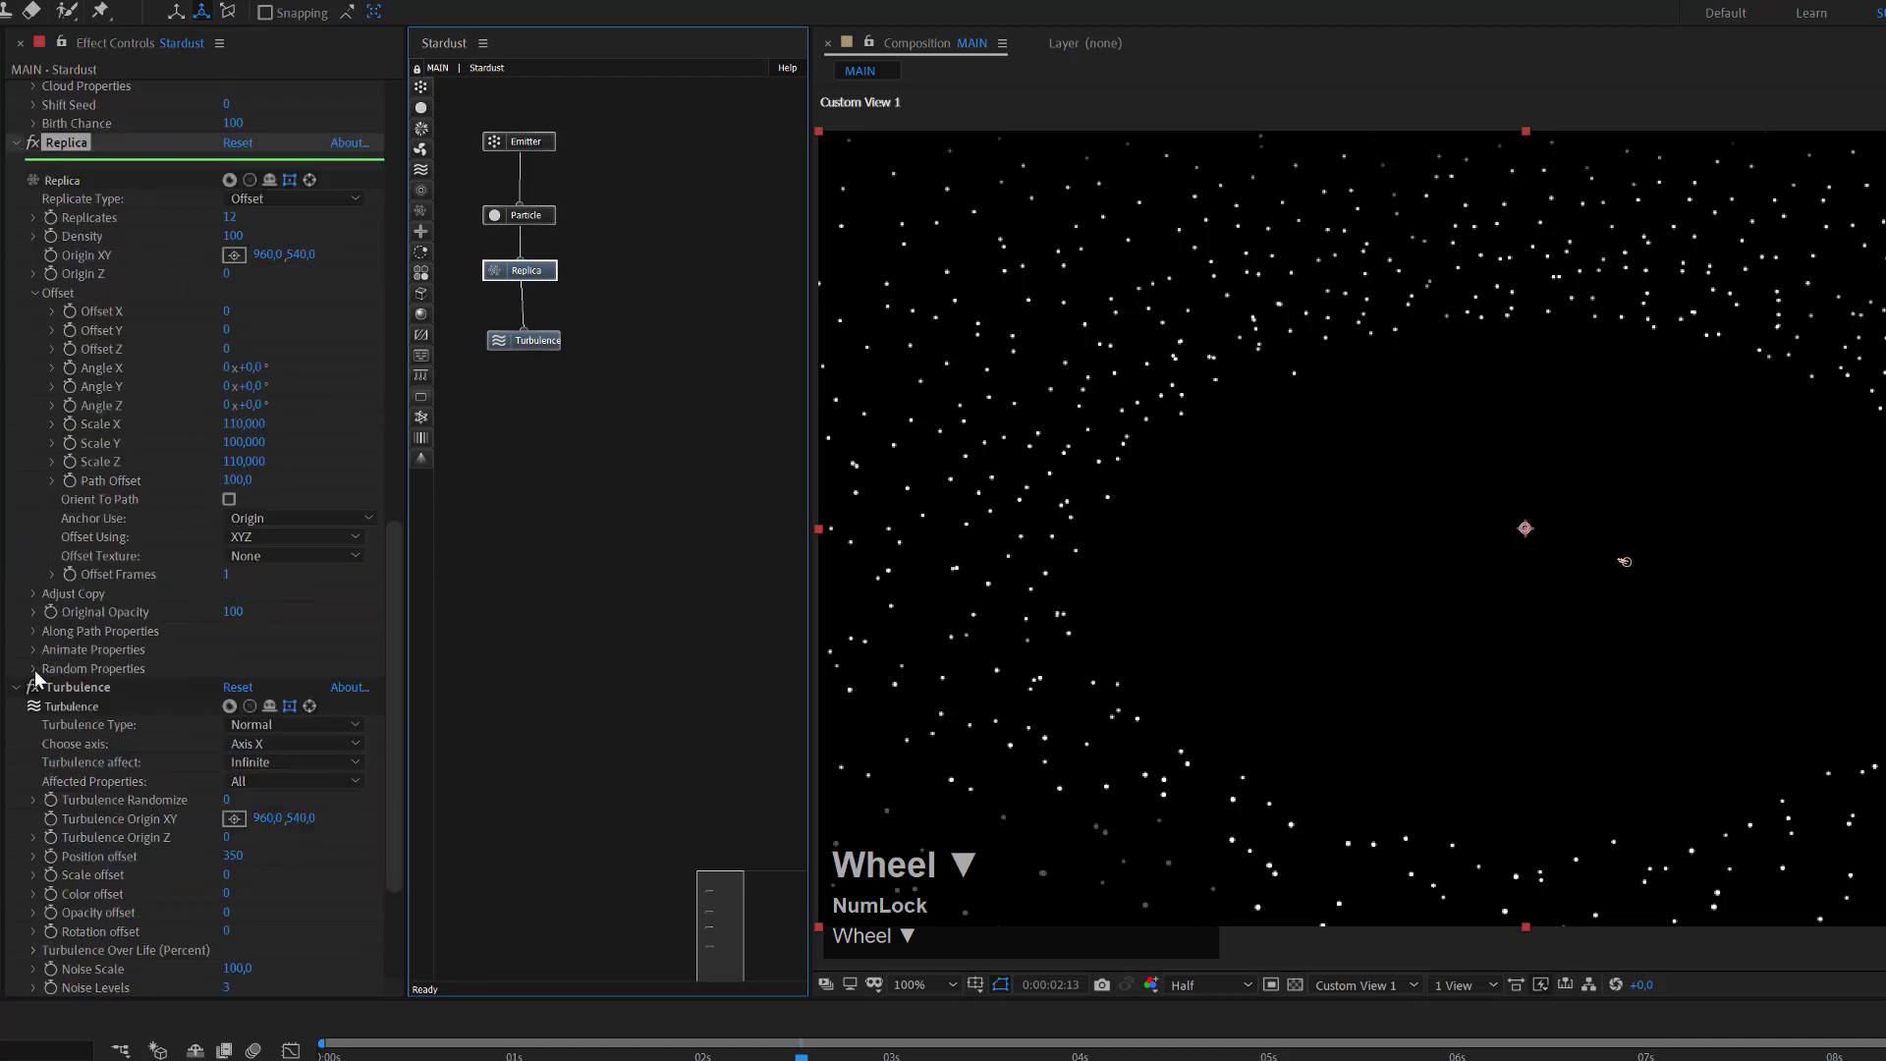
click(33, 669)
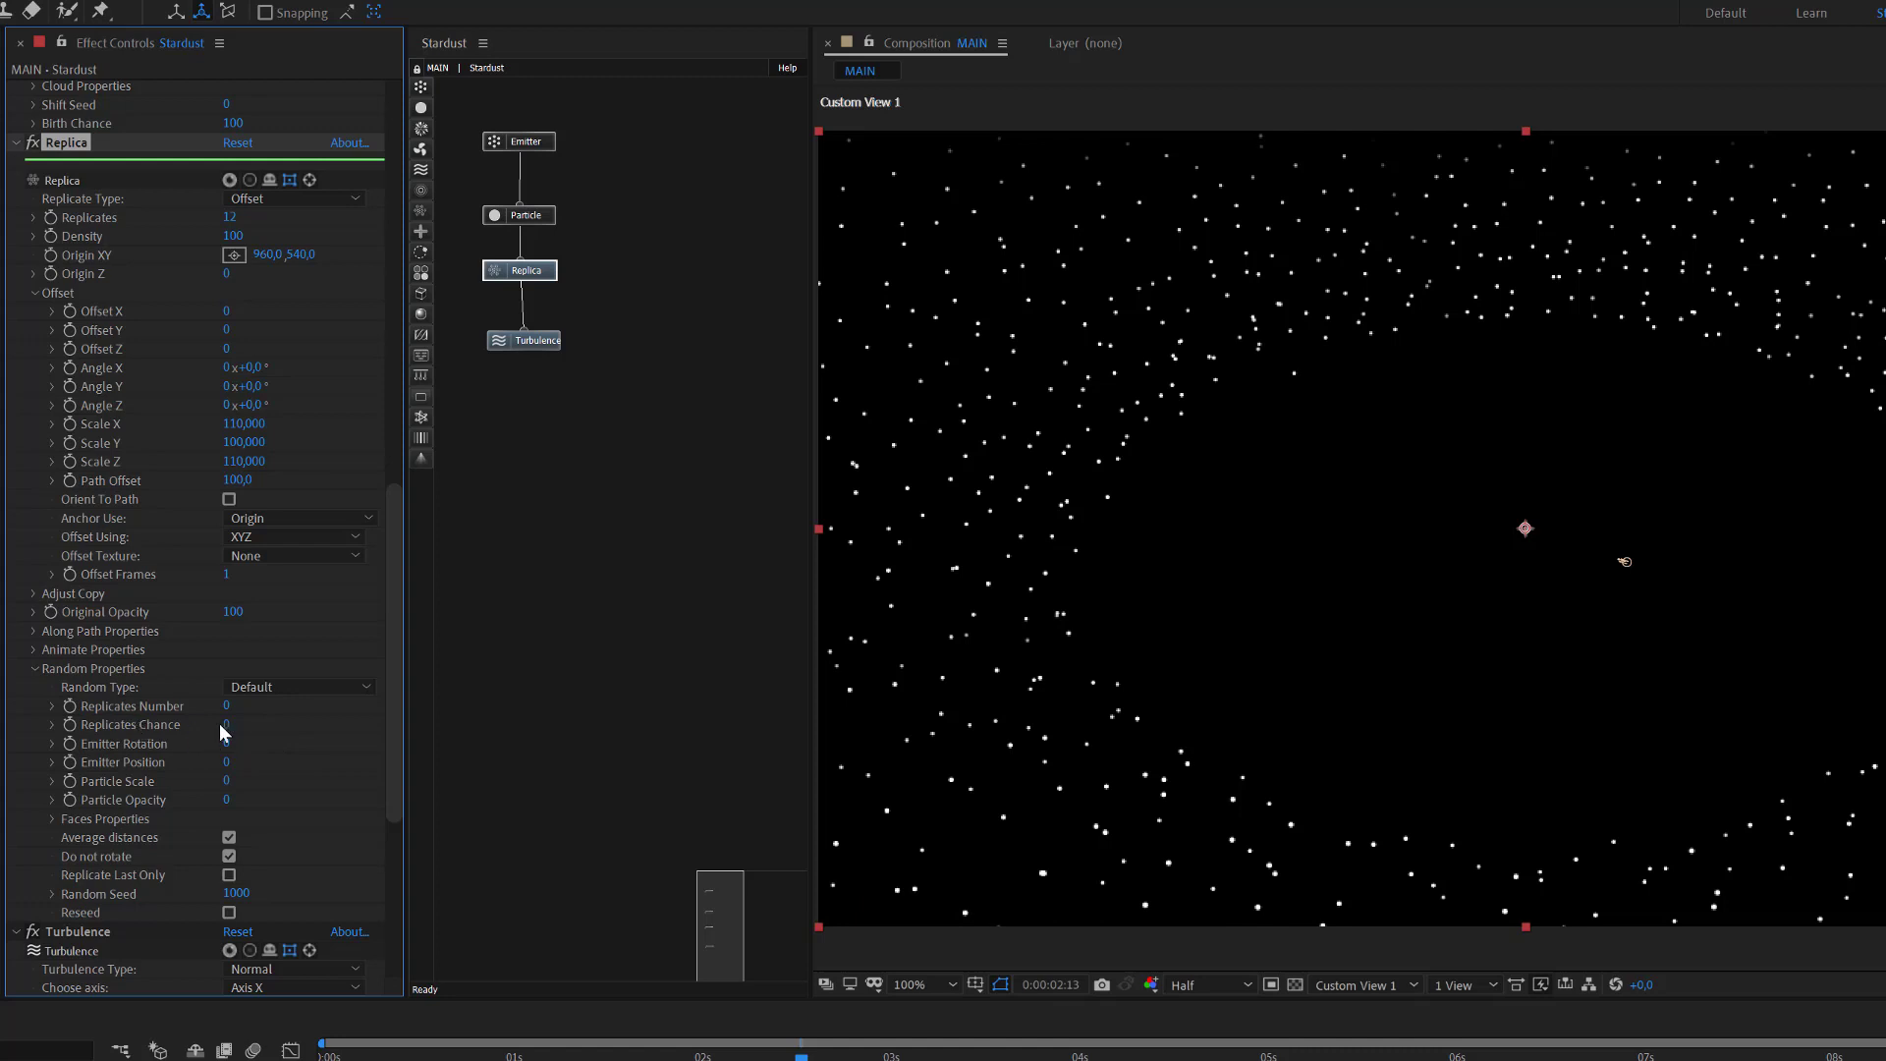
drag(228, 725, 268, 724)
drag(230, 786, 291, 790)
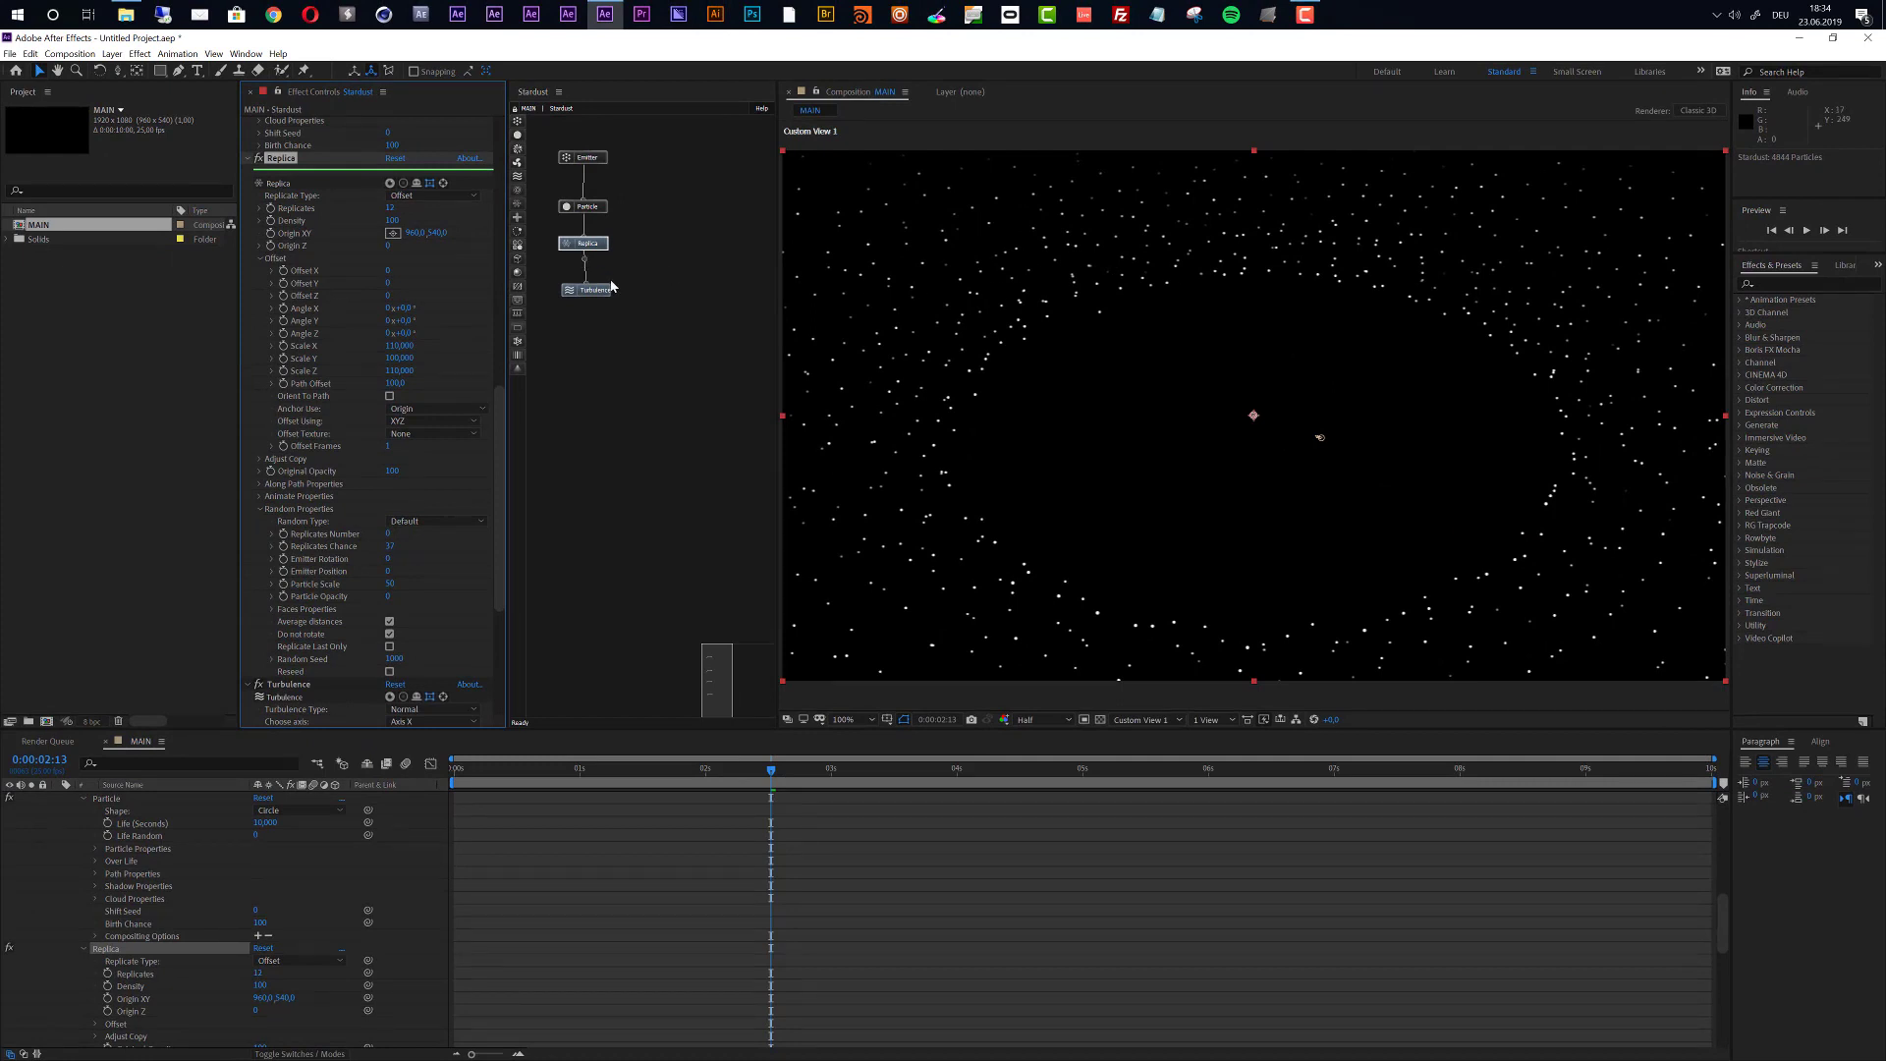
Add the Rock 07 model preset from the Stardust 3D Library's Nature > Rock folder.
click(588, 206)
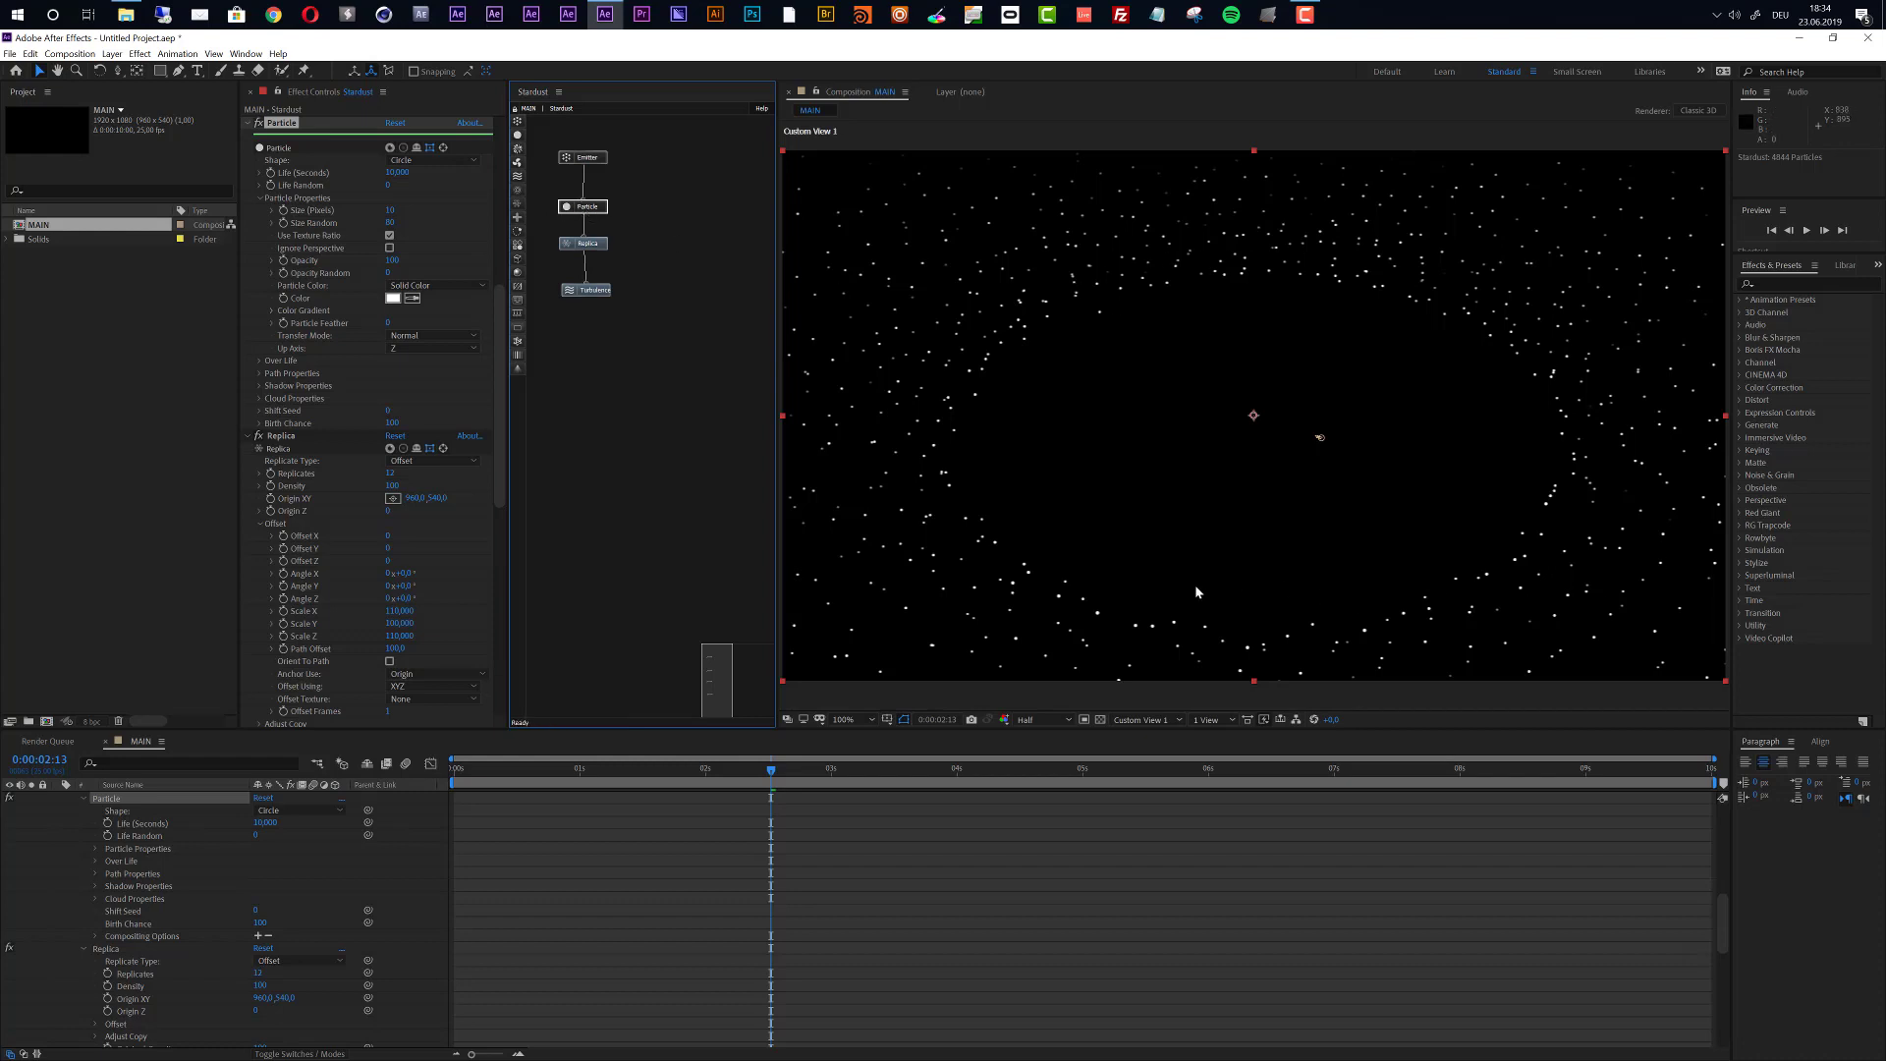
scroll(474, 342, up, 2)
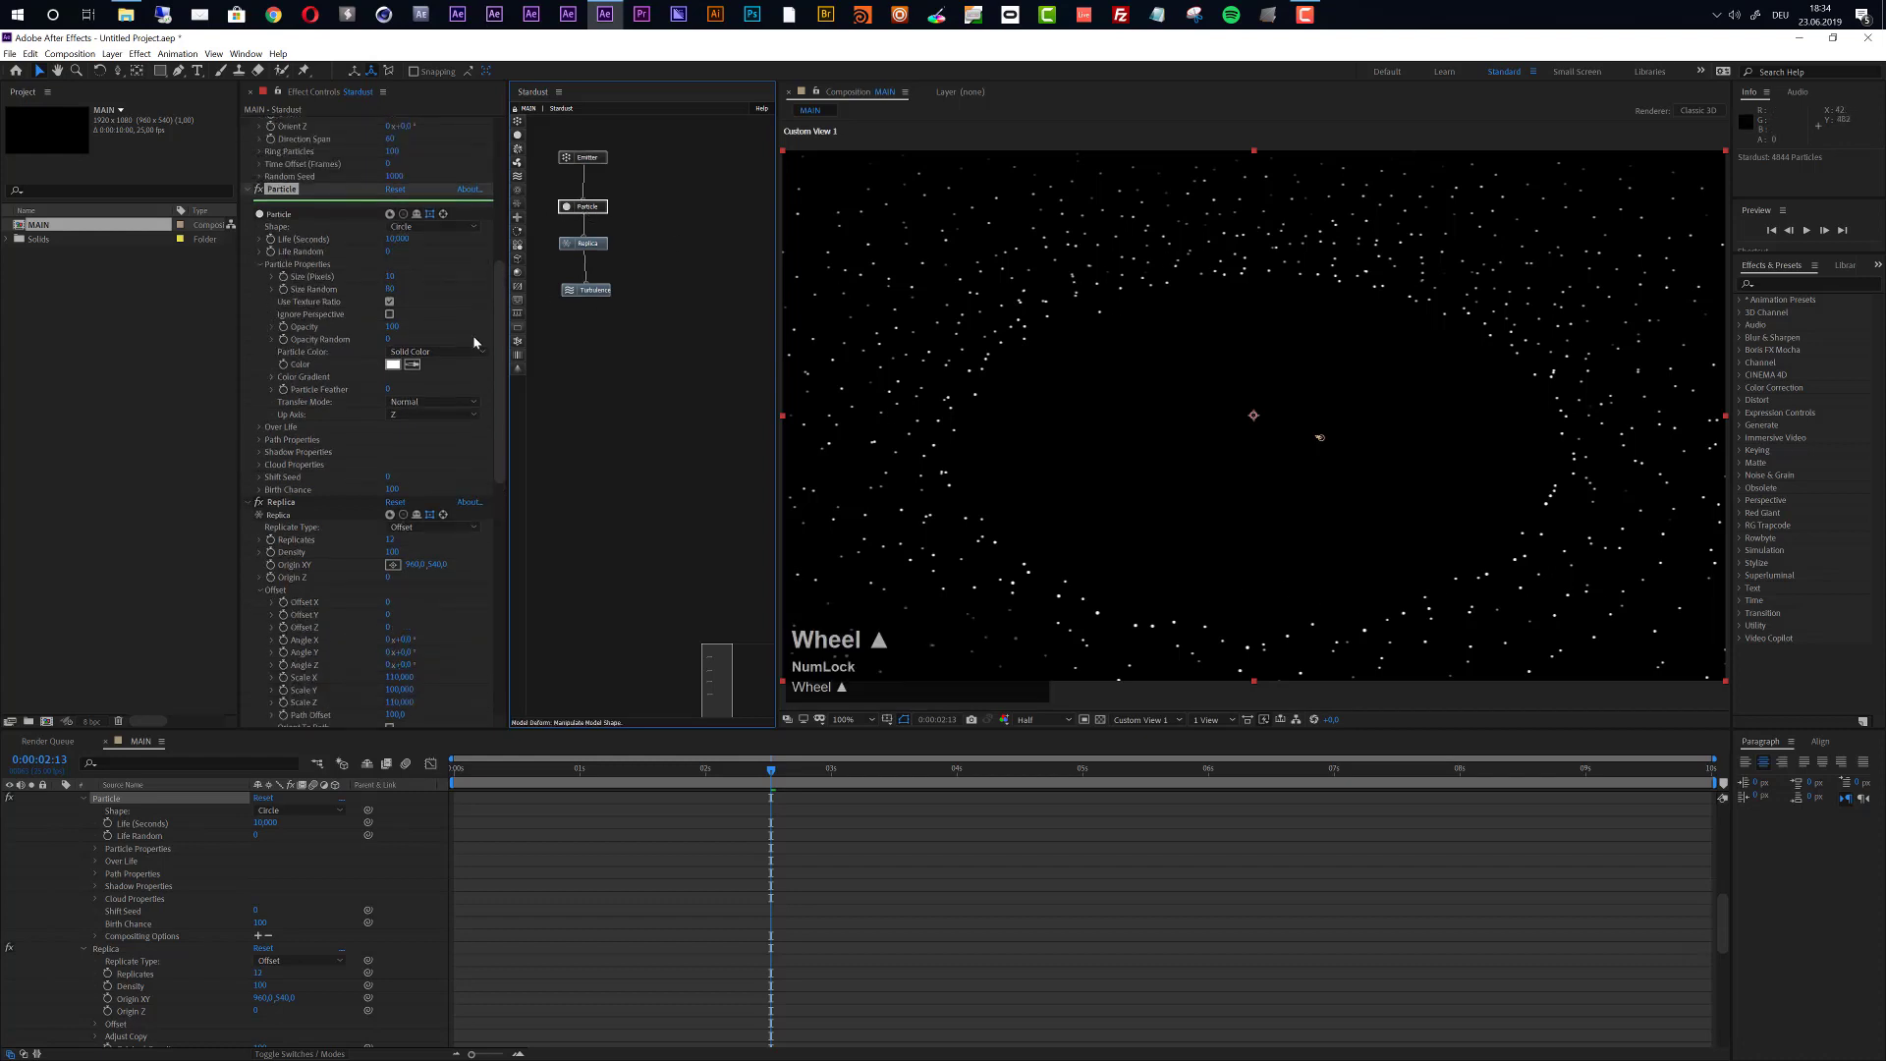
drag(500, 353, 509, 162)
click(363, 176)
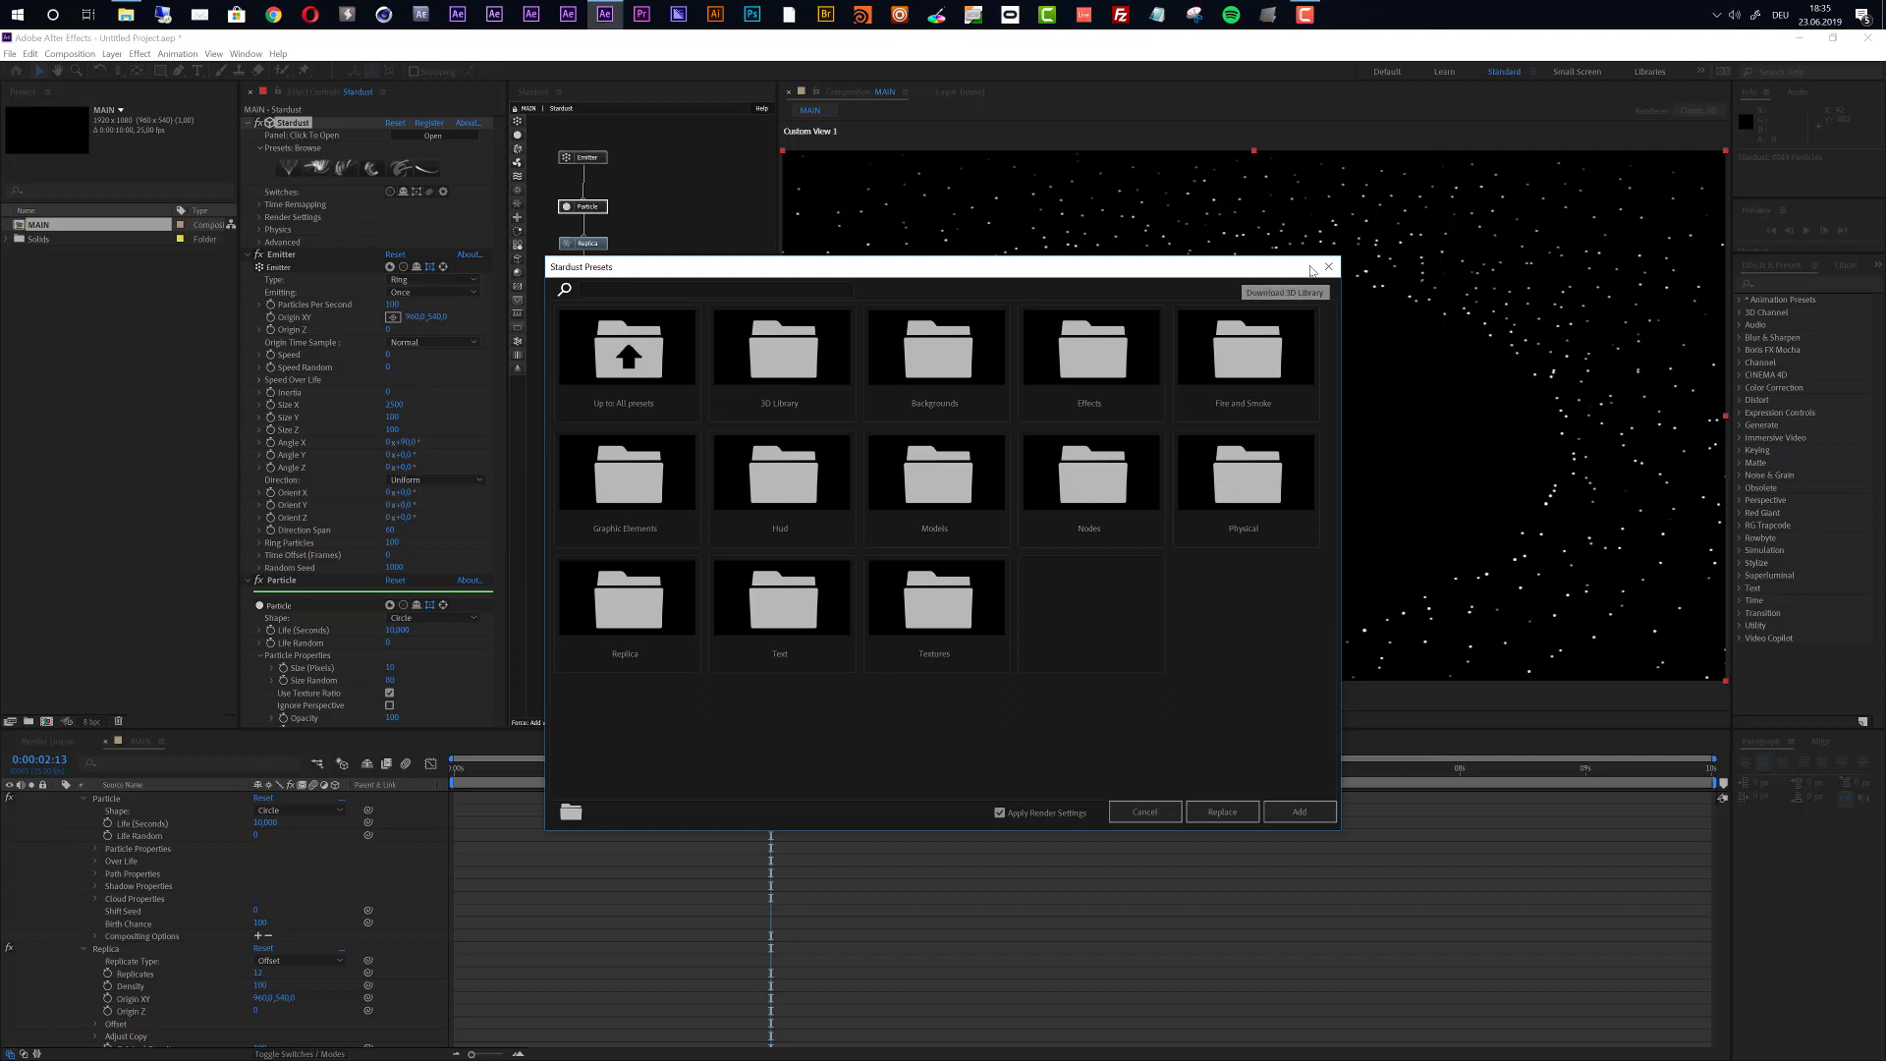
double_click(791, 372)
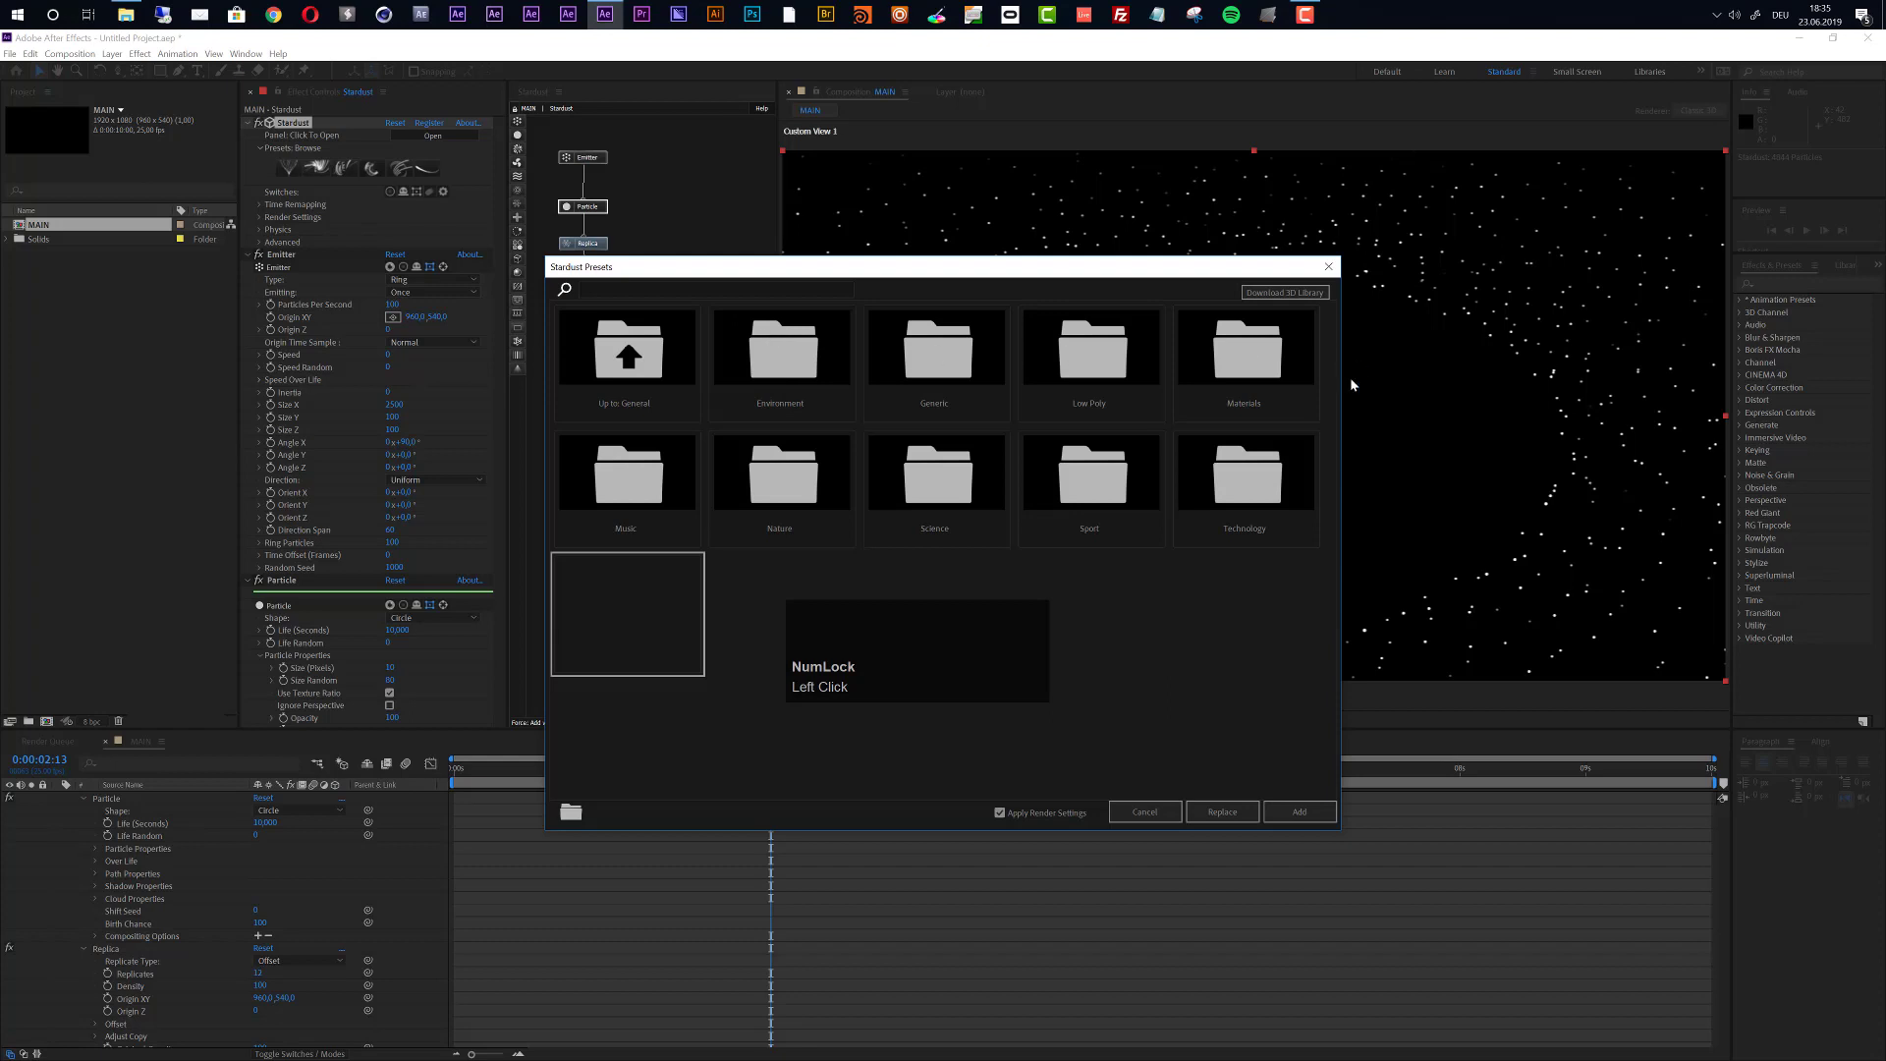
double_click(797, 501)
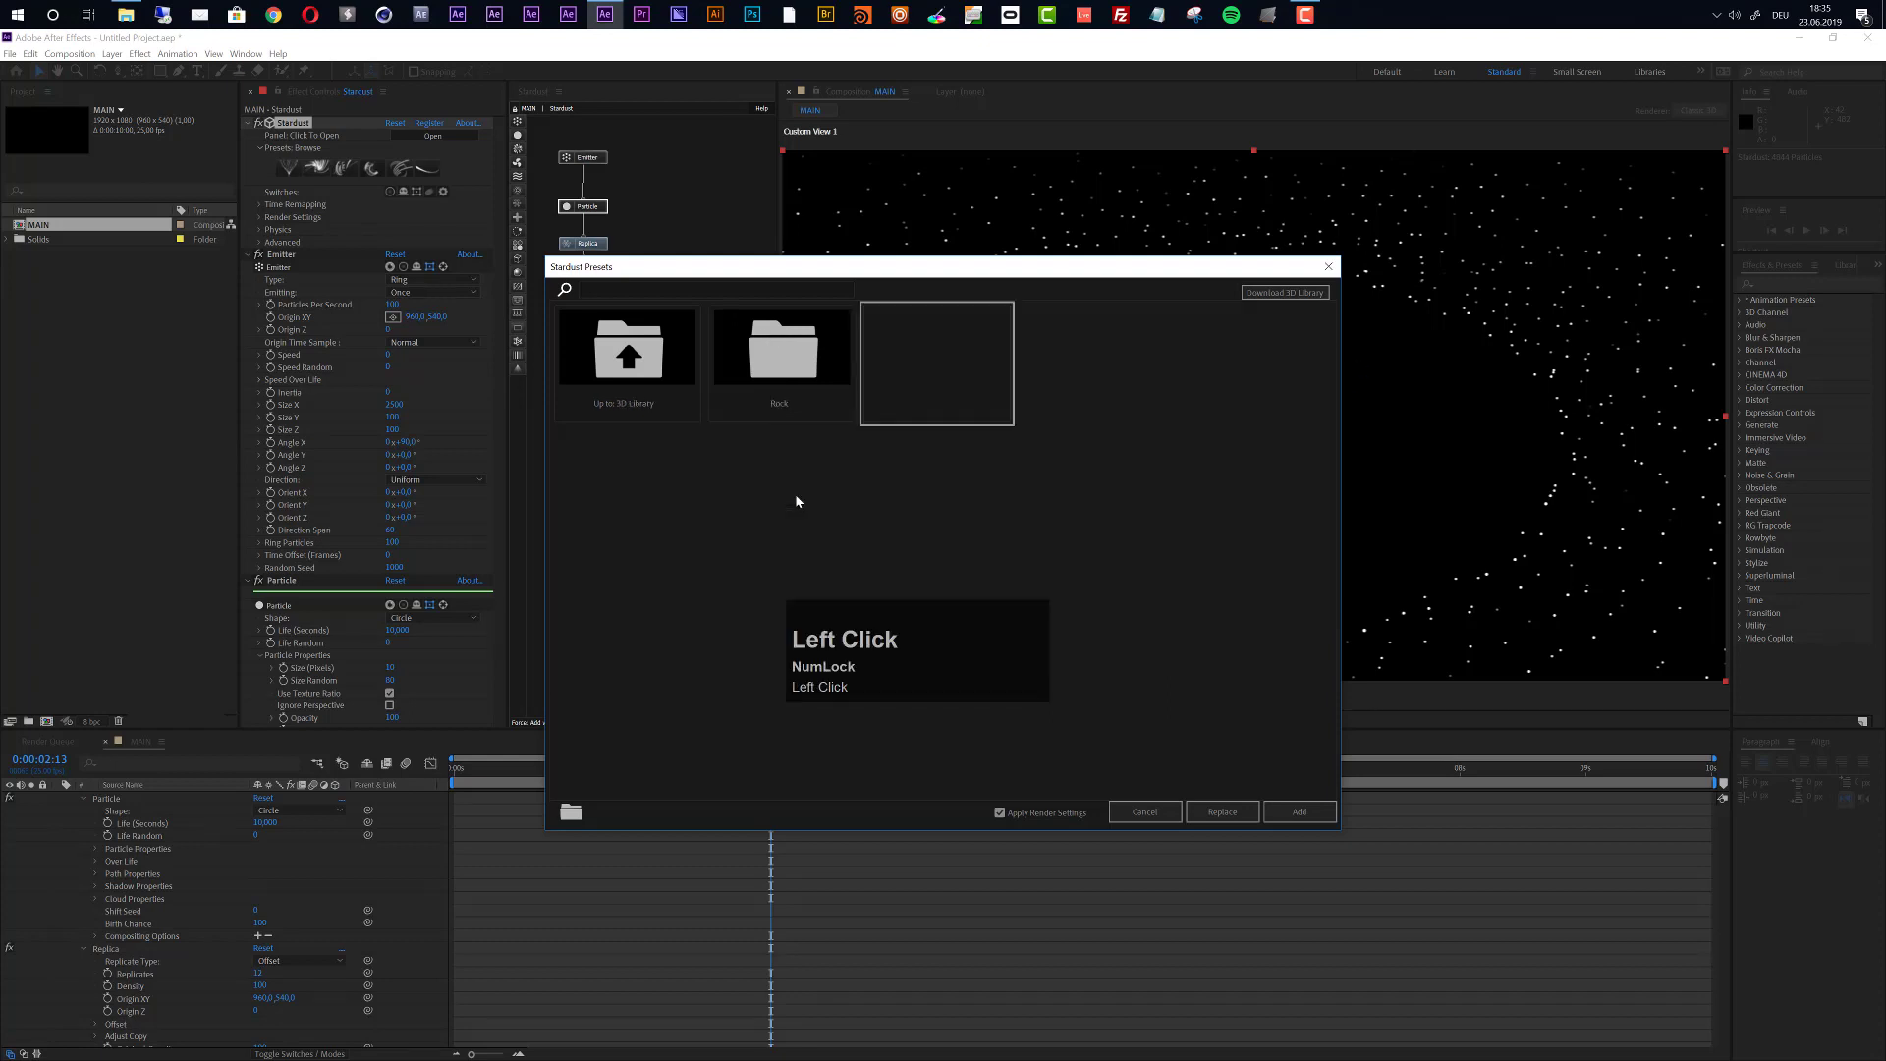
double_click(779, 372)
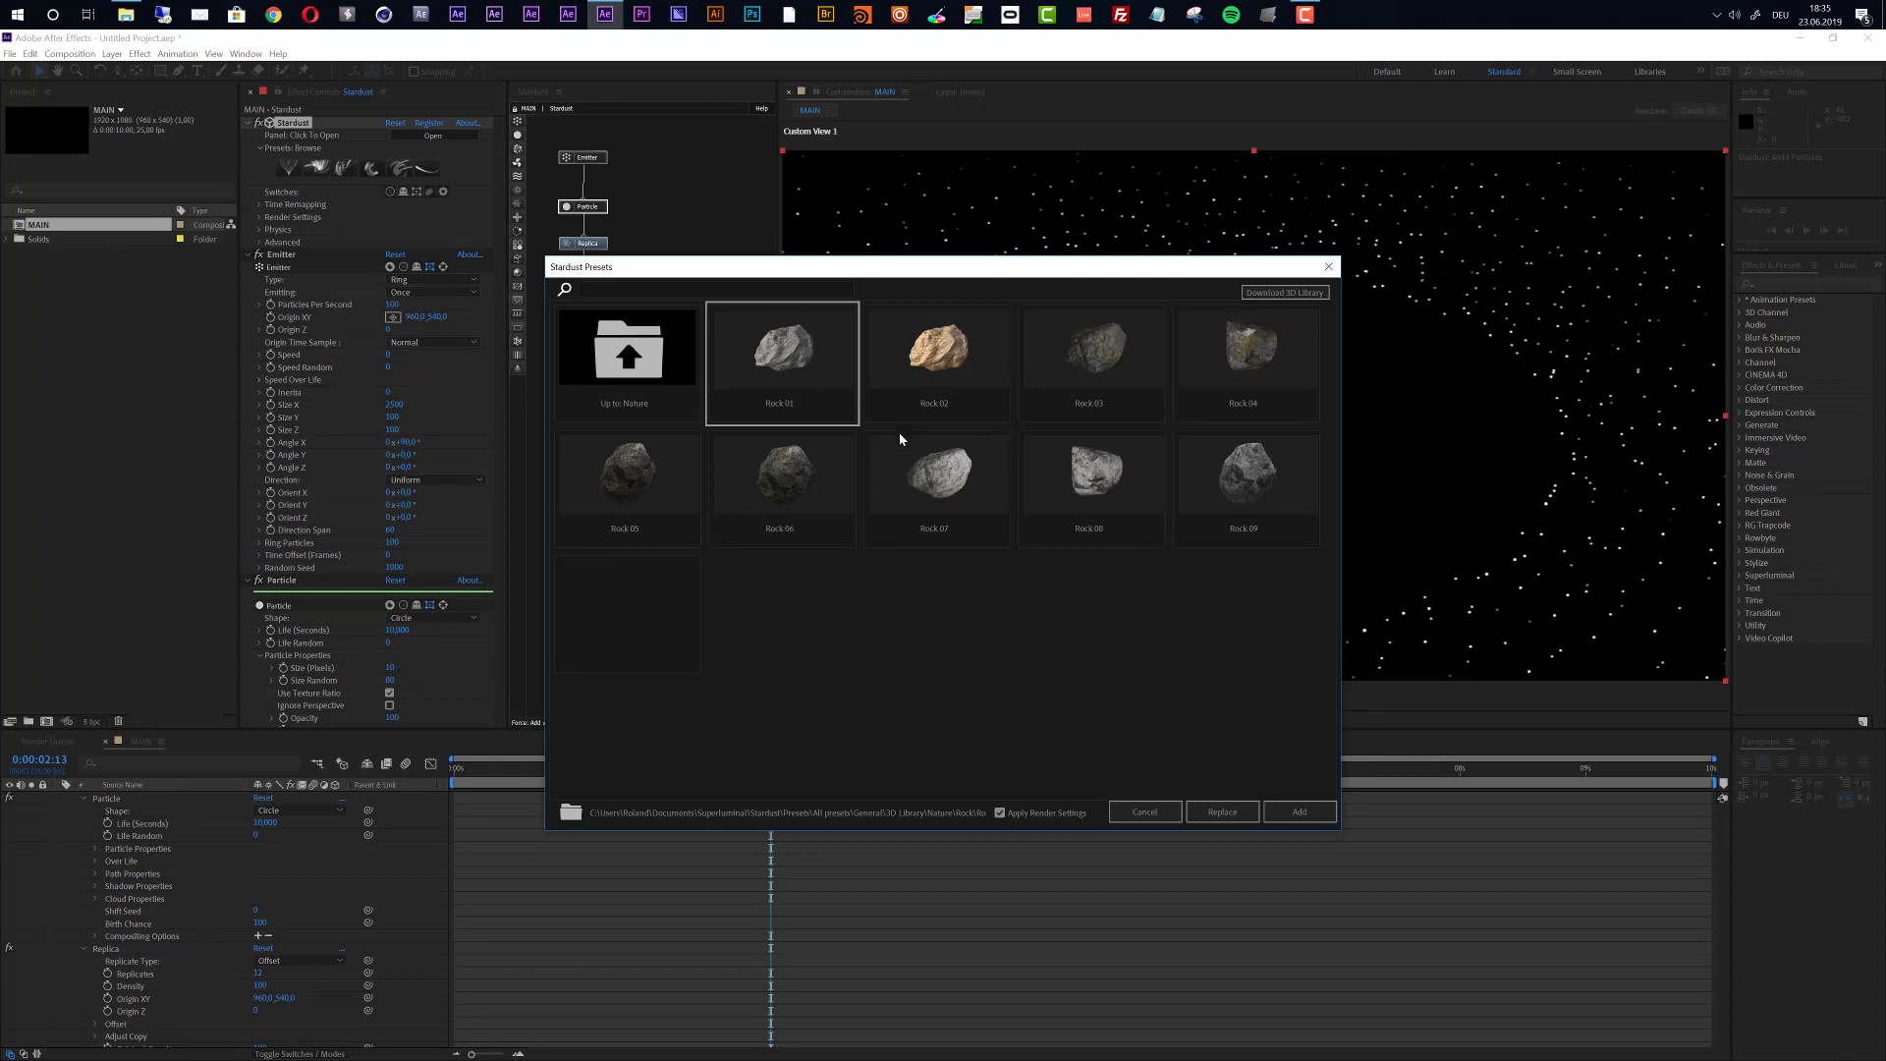
click(953, 491)
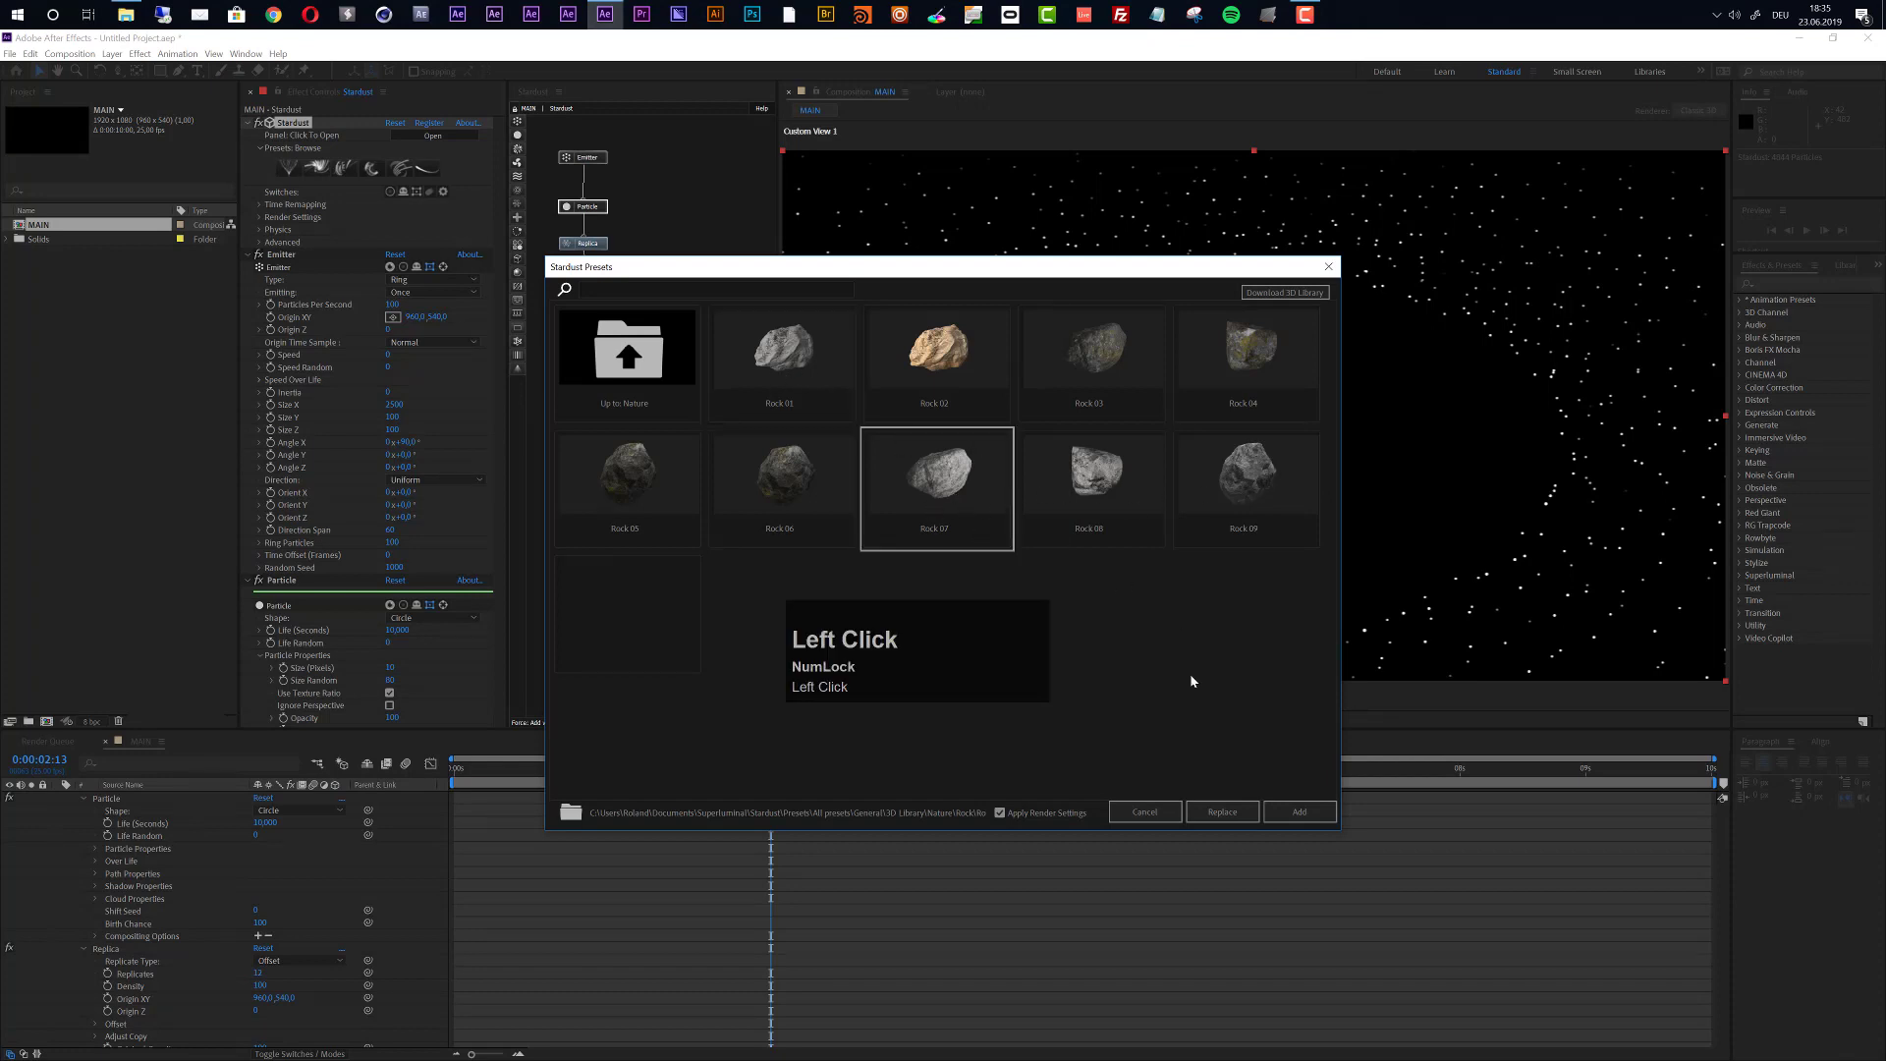
click(1300, 811)
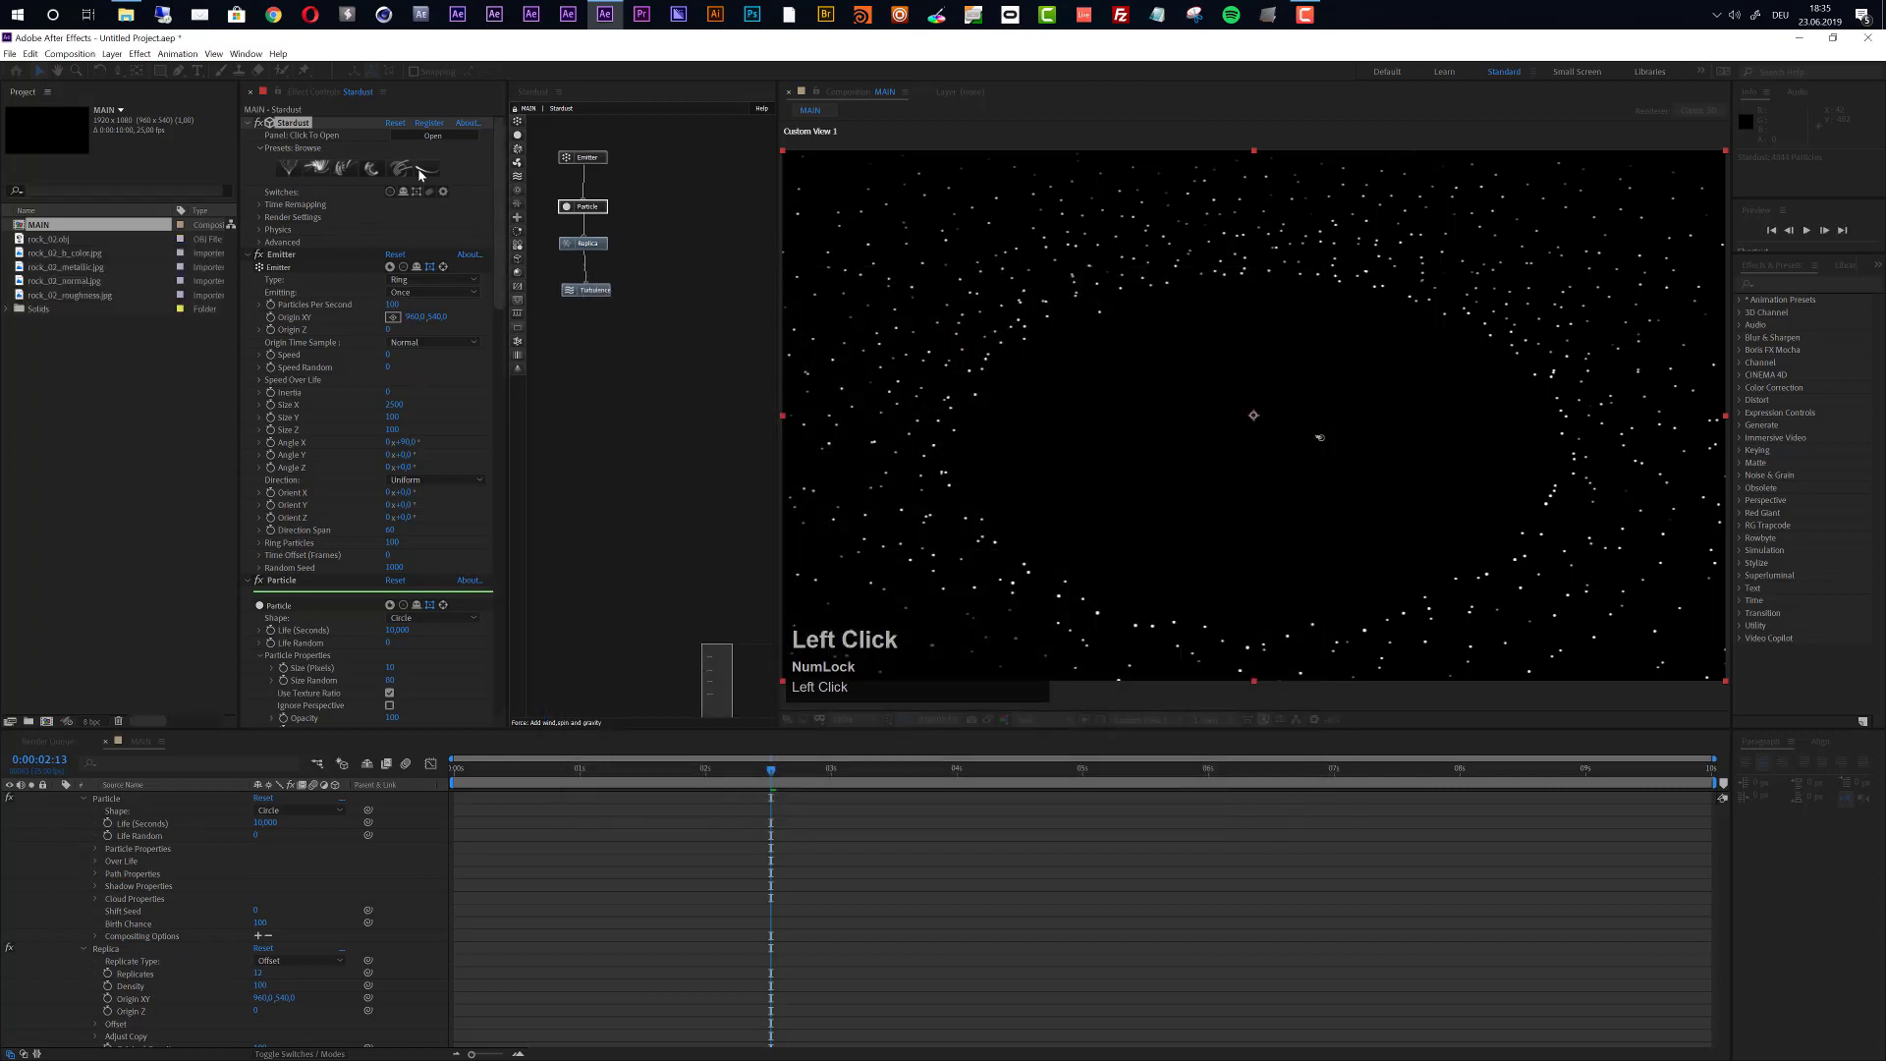
Add the Rock 08 model preset from the same 3D Library rock folder.
click(421, 173)
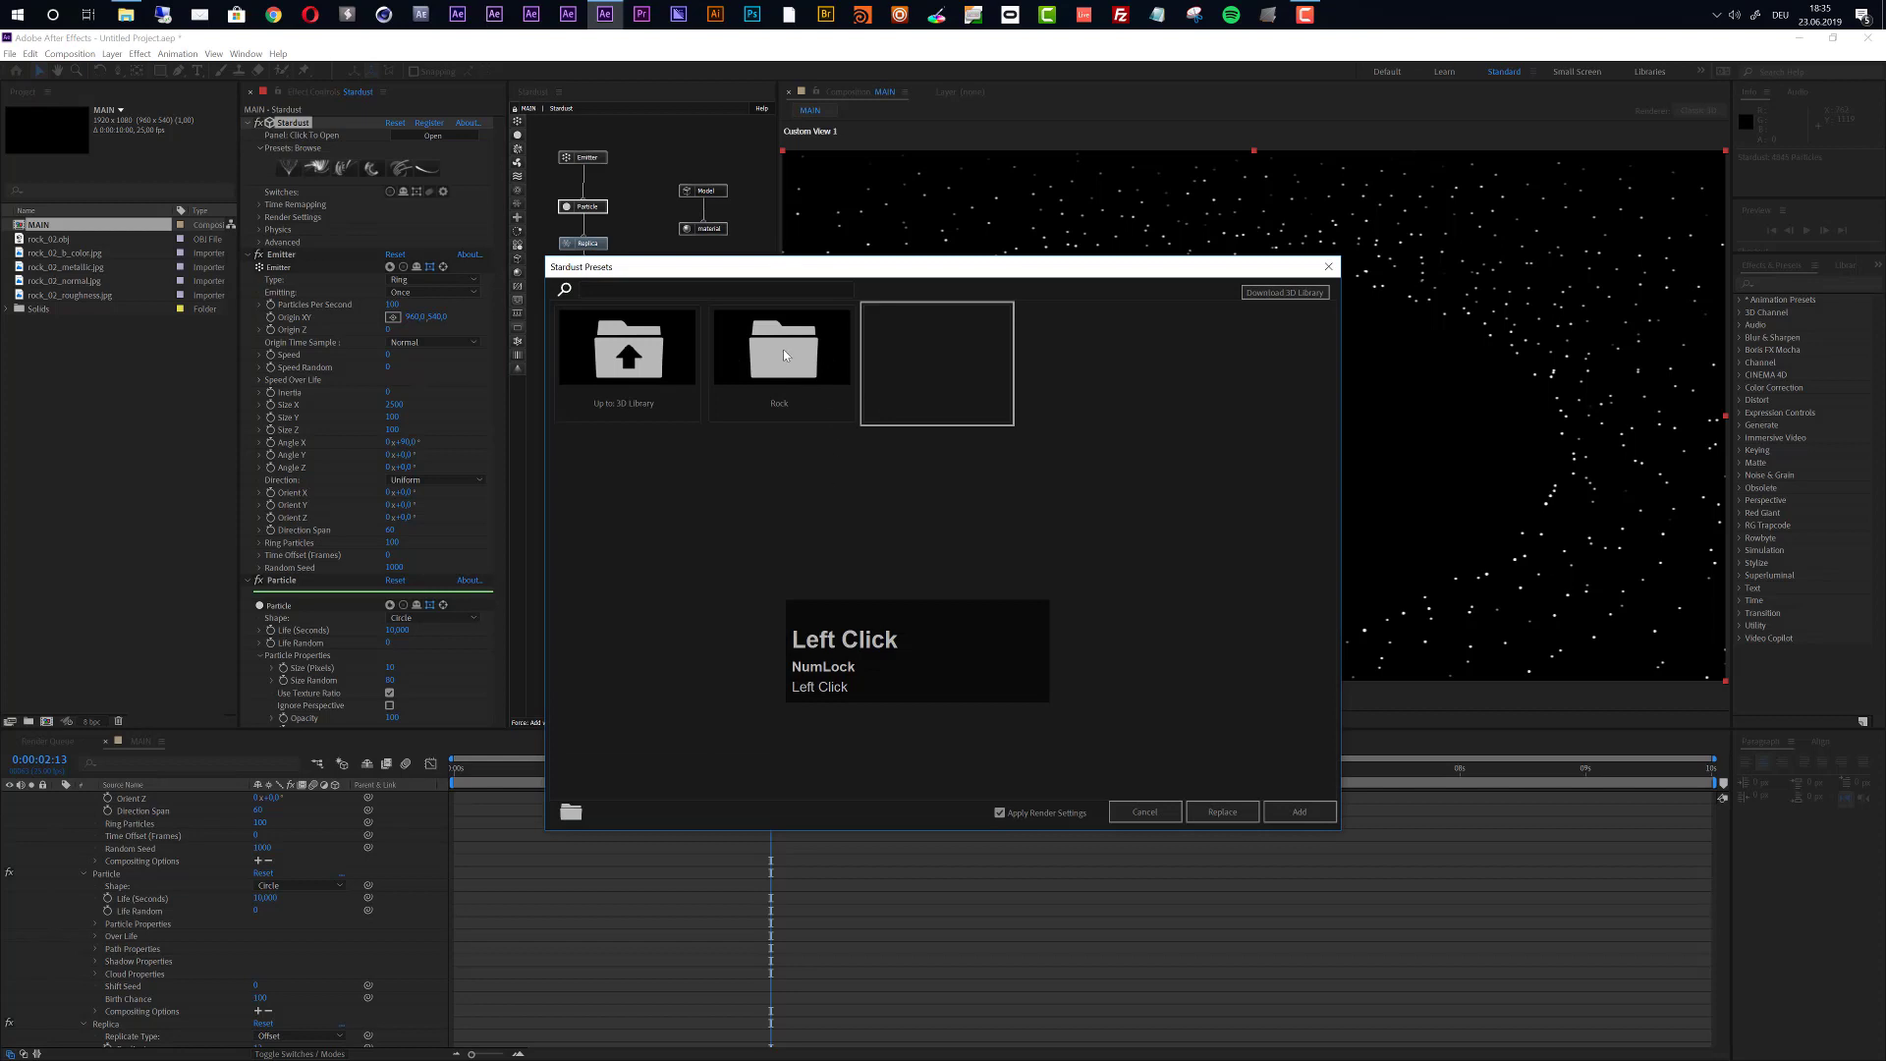
click(781, 350)
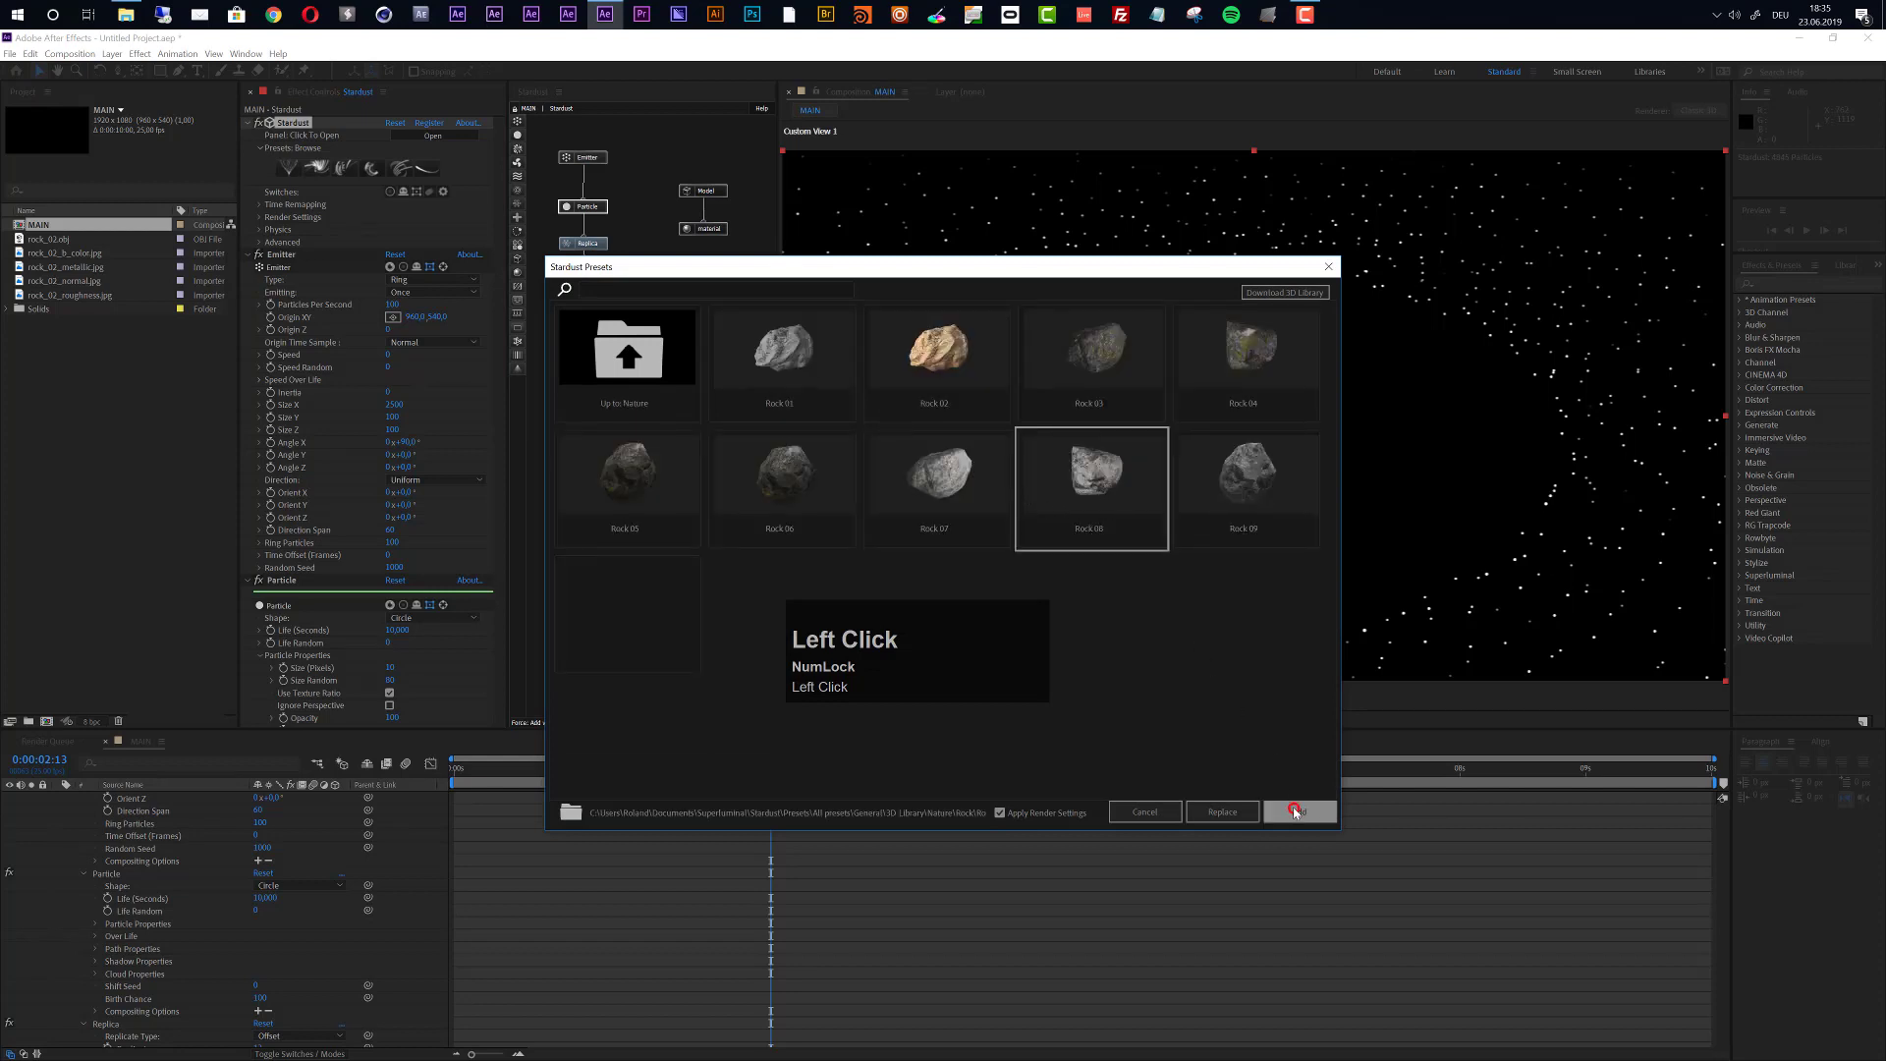
click(1295, 812)
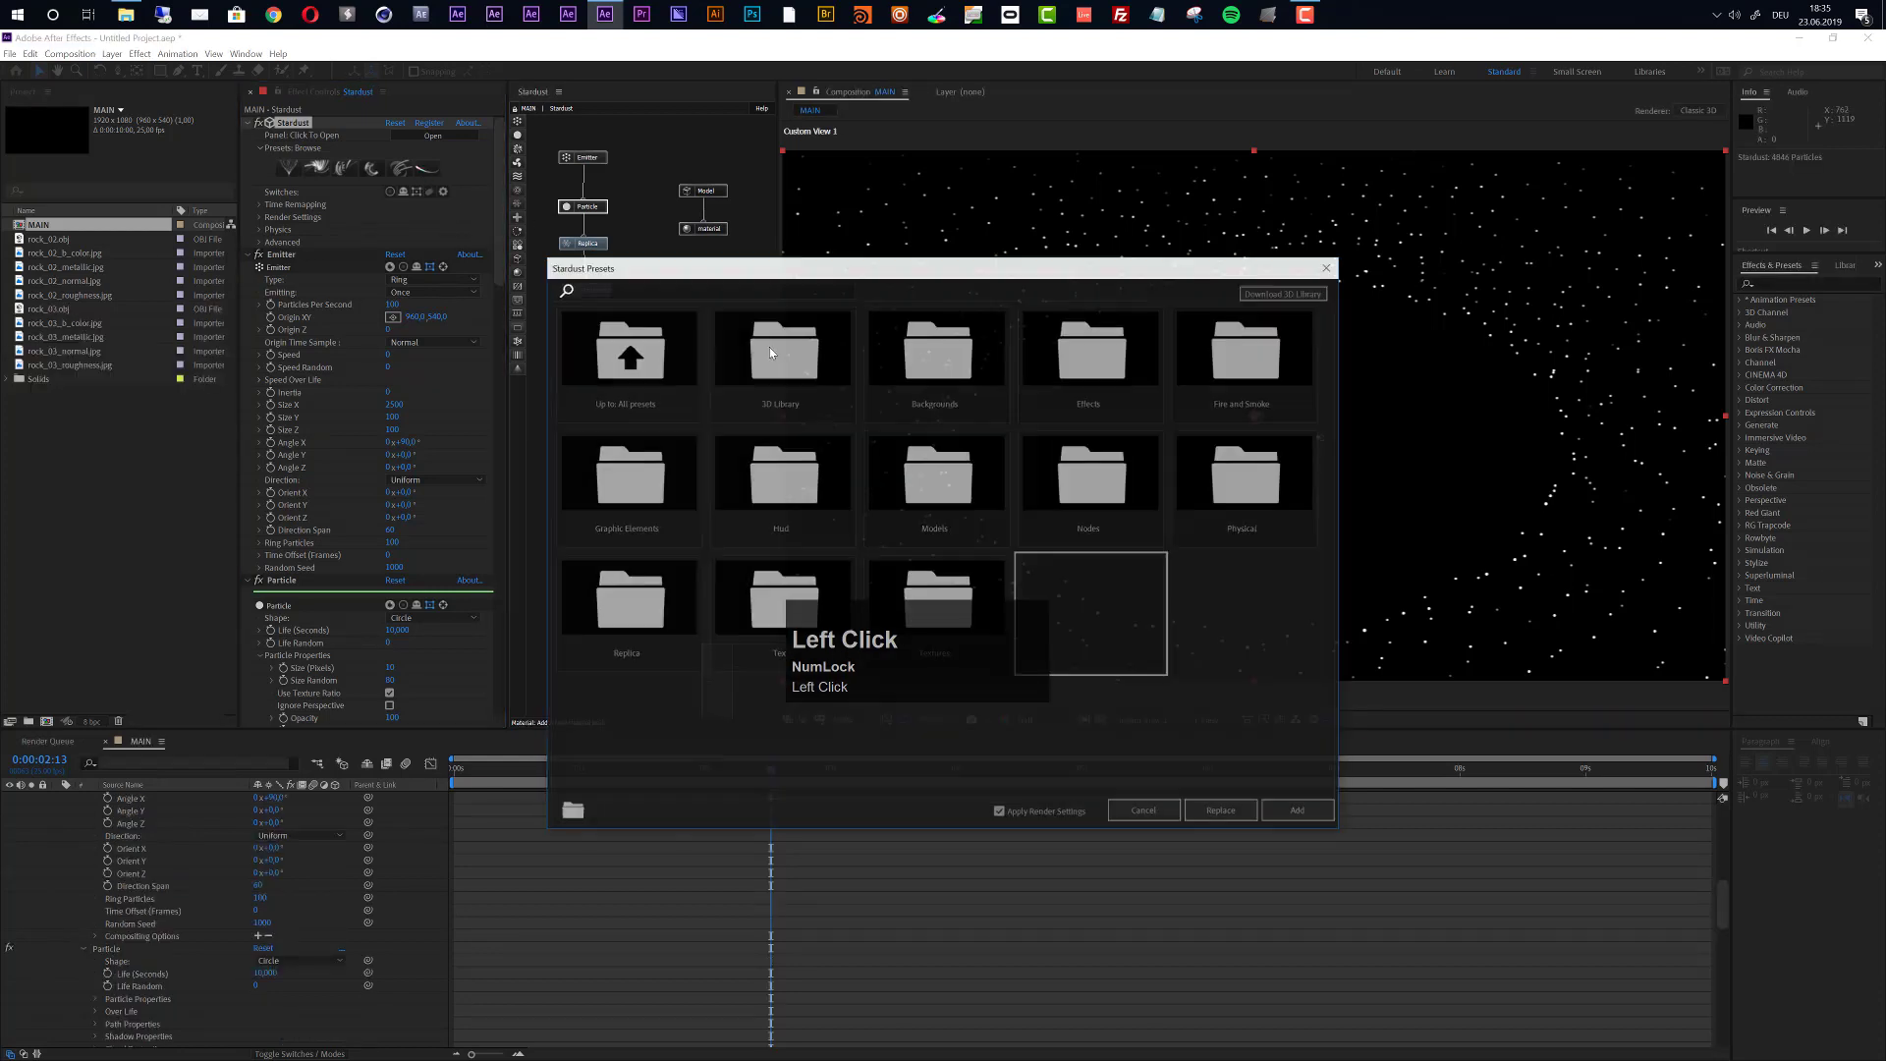
Add the Rock 09 model preset from the 3D Library's Nature > Rock folder.
click(774, 351)
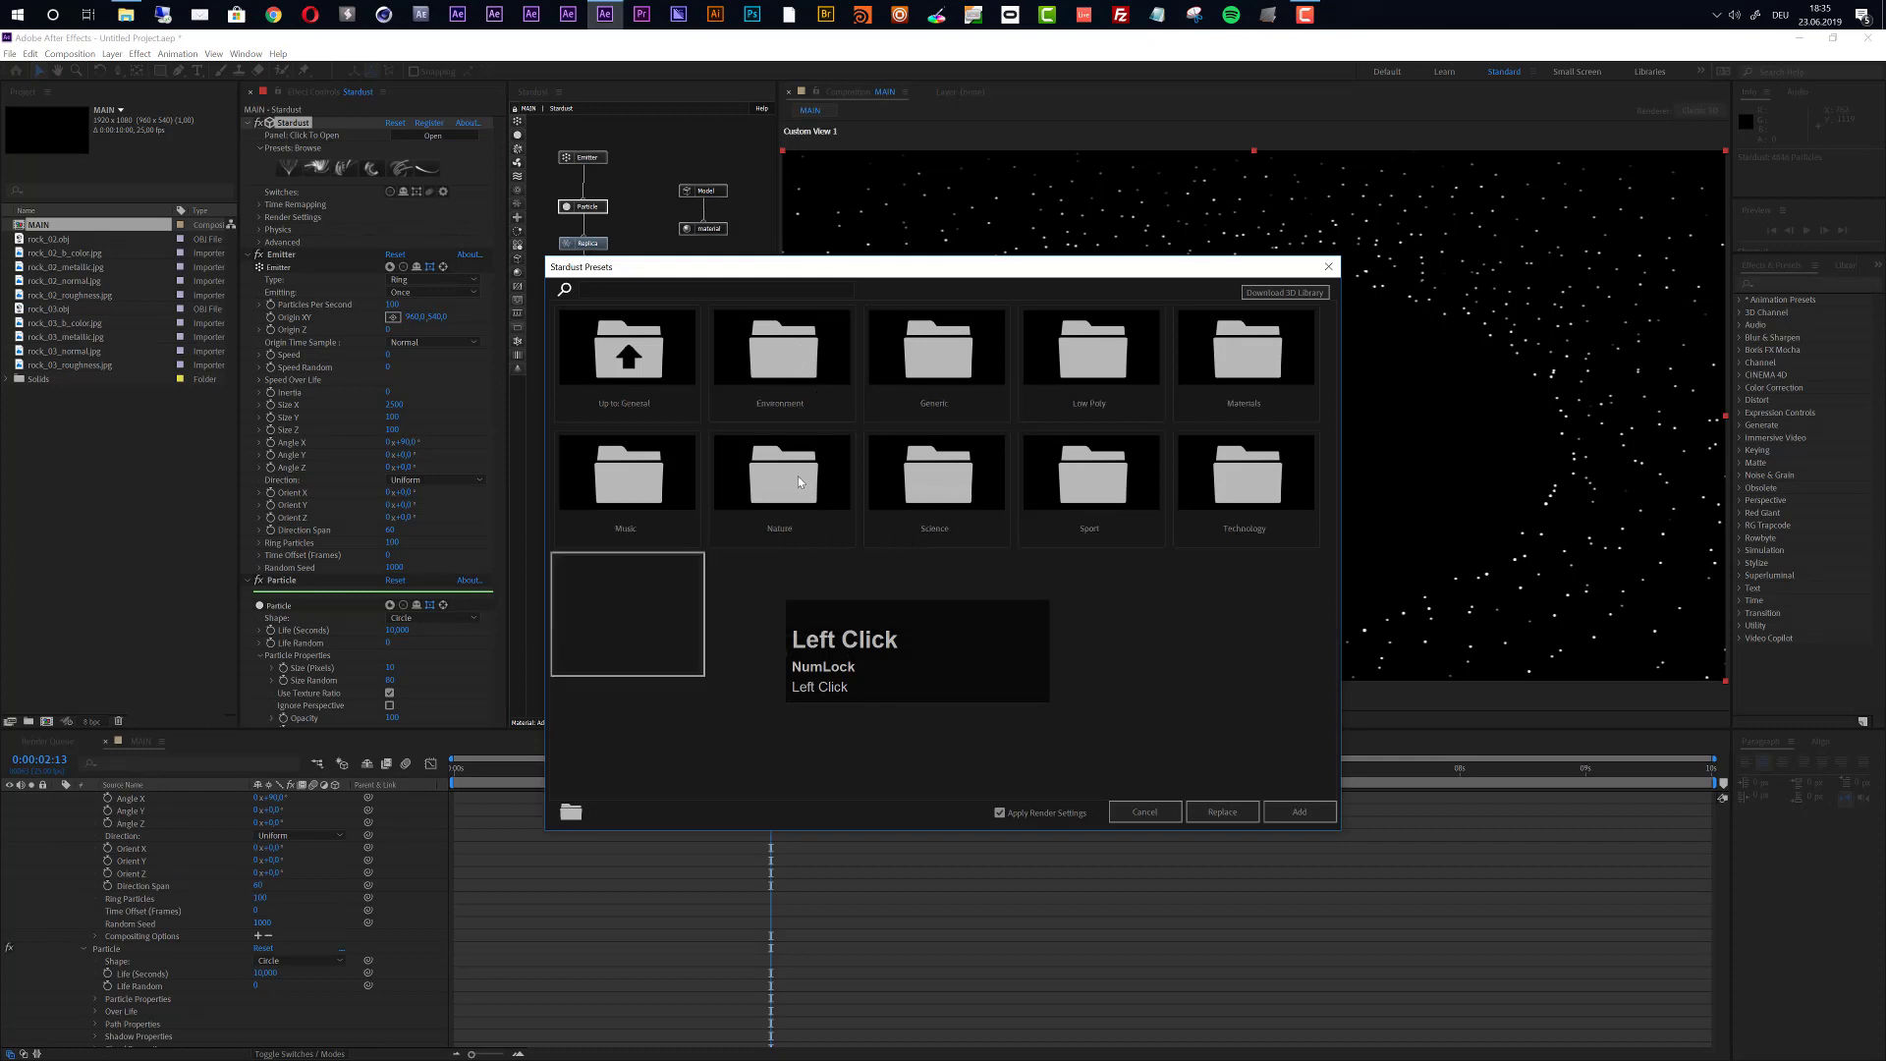
click(798, 475)
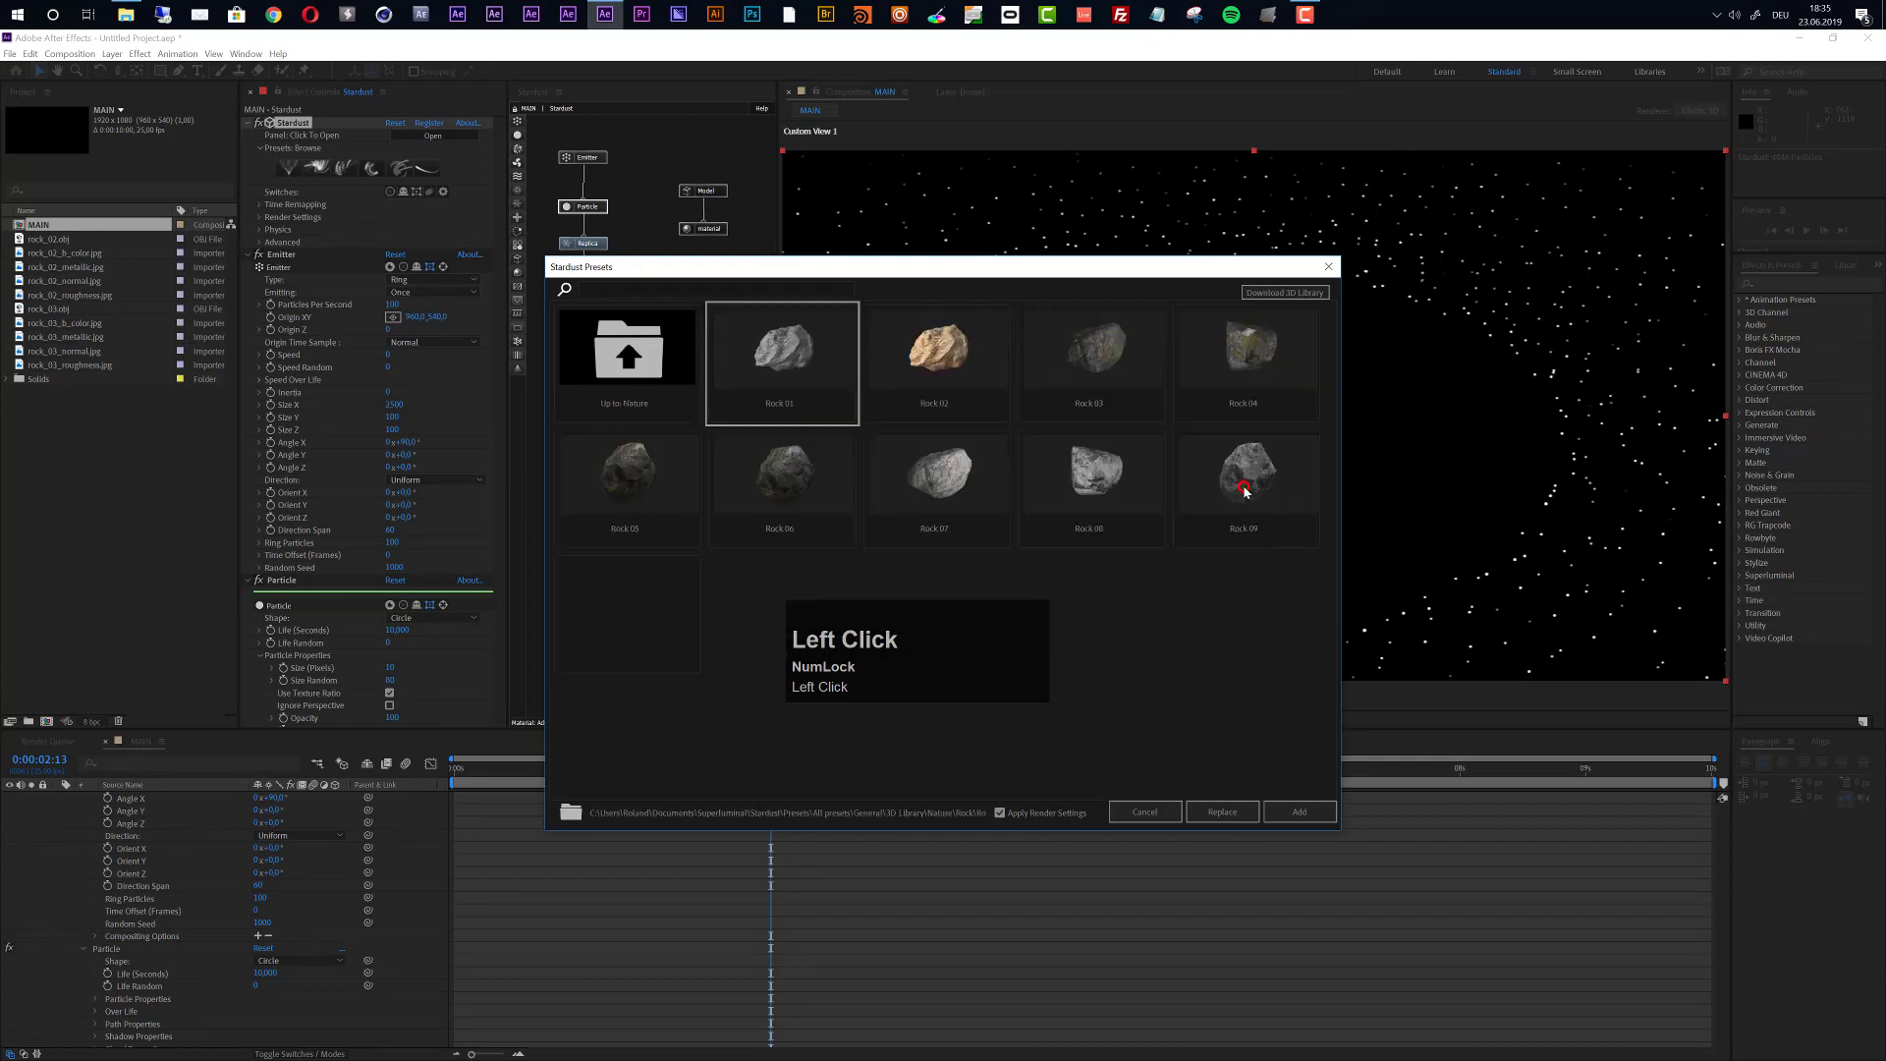
click(1243, 491)
click(1299, 811)
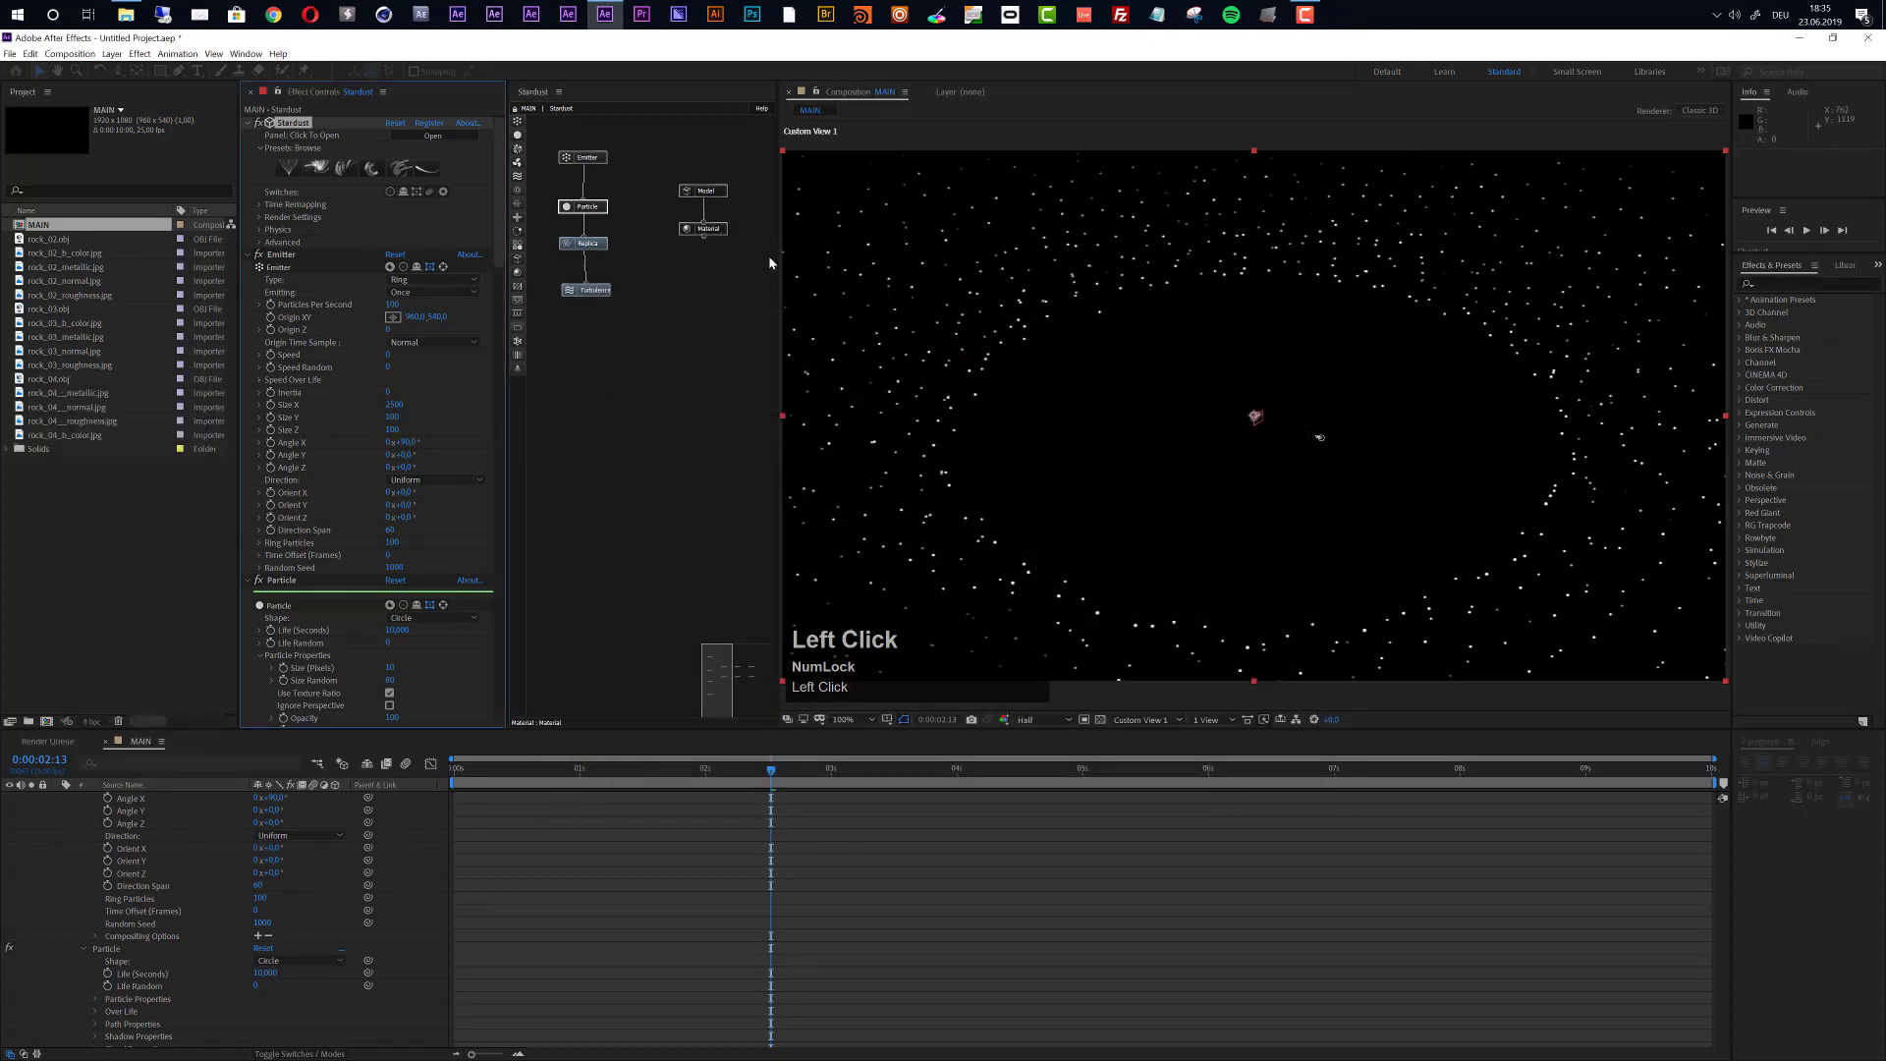
click(778, 336)
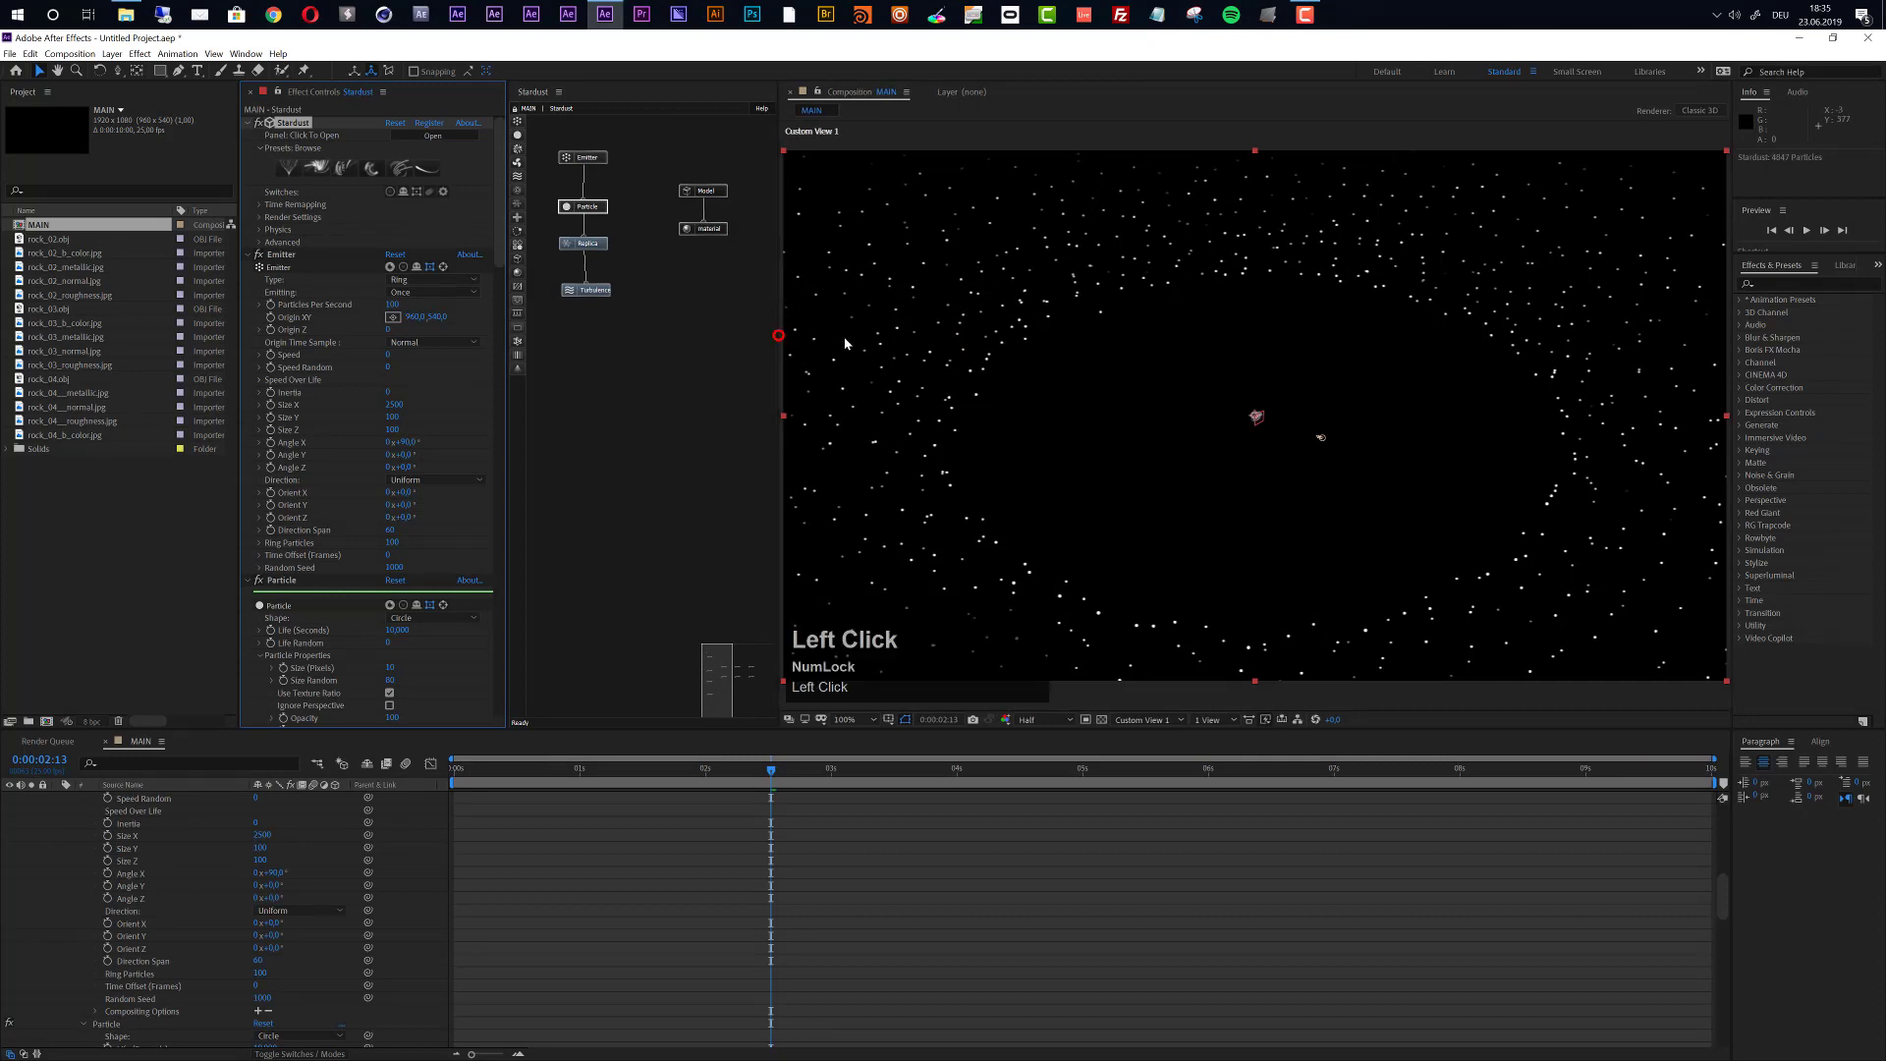
Widen the node graph and line up the three Model and material node pairs in a row beside the Replica node.
drag(778, 336, 1045, 345)
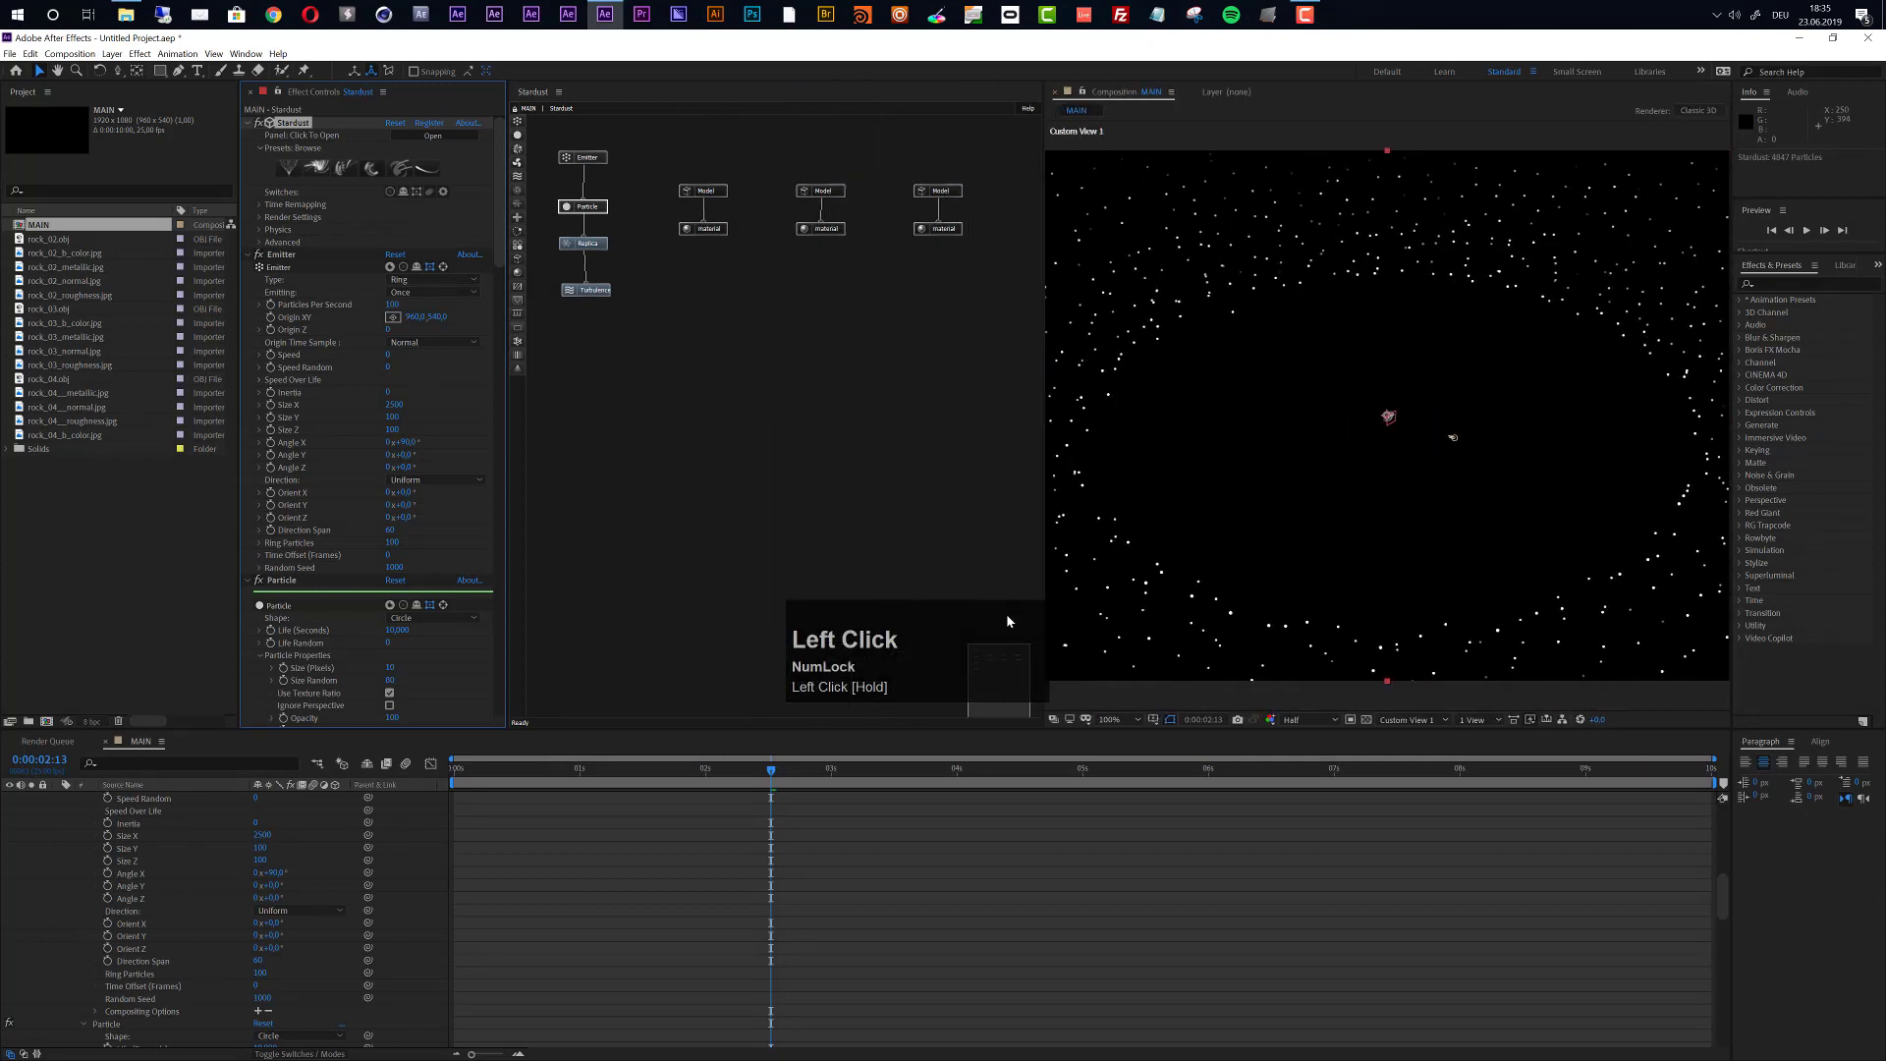
drag(977, 178, 657, 263)
click(722, 191)
drag(963, 231, 721, 253)
drag(890, 234, 787, 318)
drag(848, 246, 783, 246)
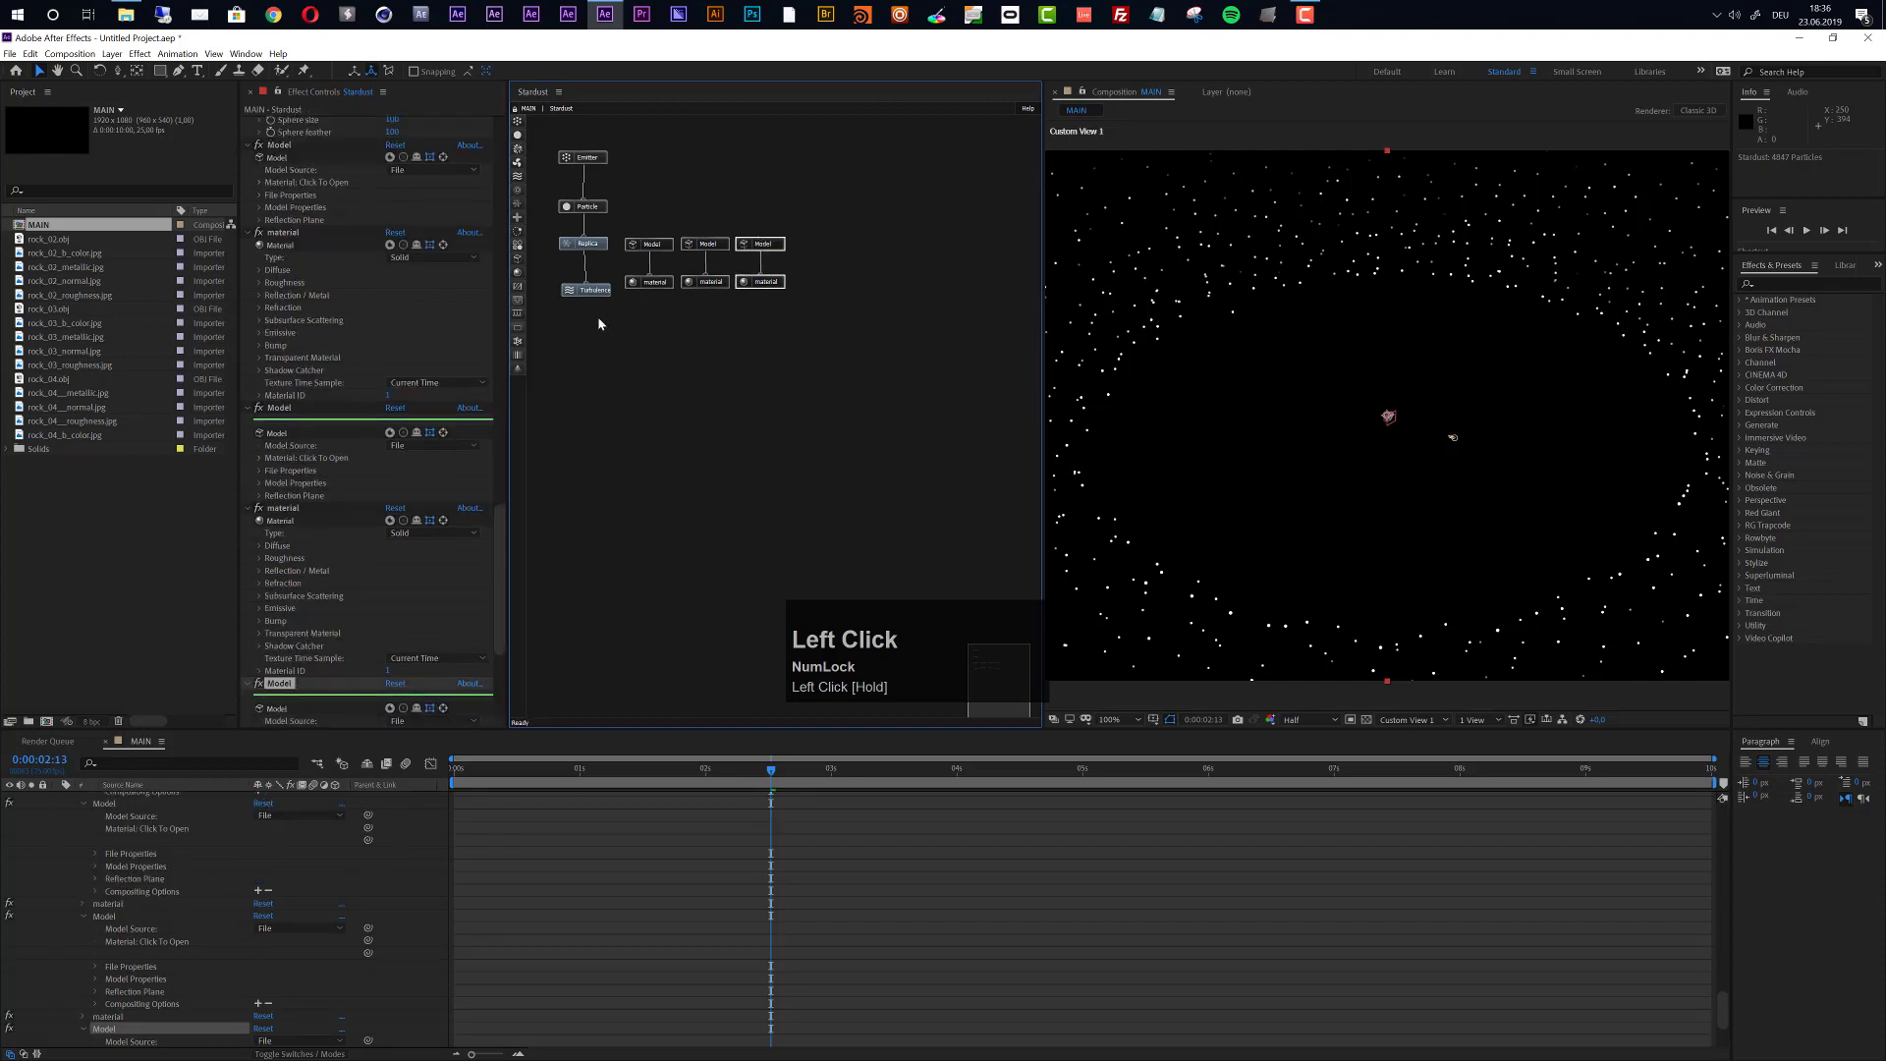
Move the Replica and Turbulence nodes aside, shift the Model and material nodes under Particle, and narrow the node graph.
drag(598, 317, 553, 279)
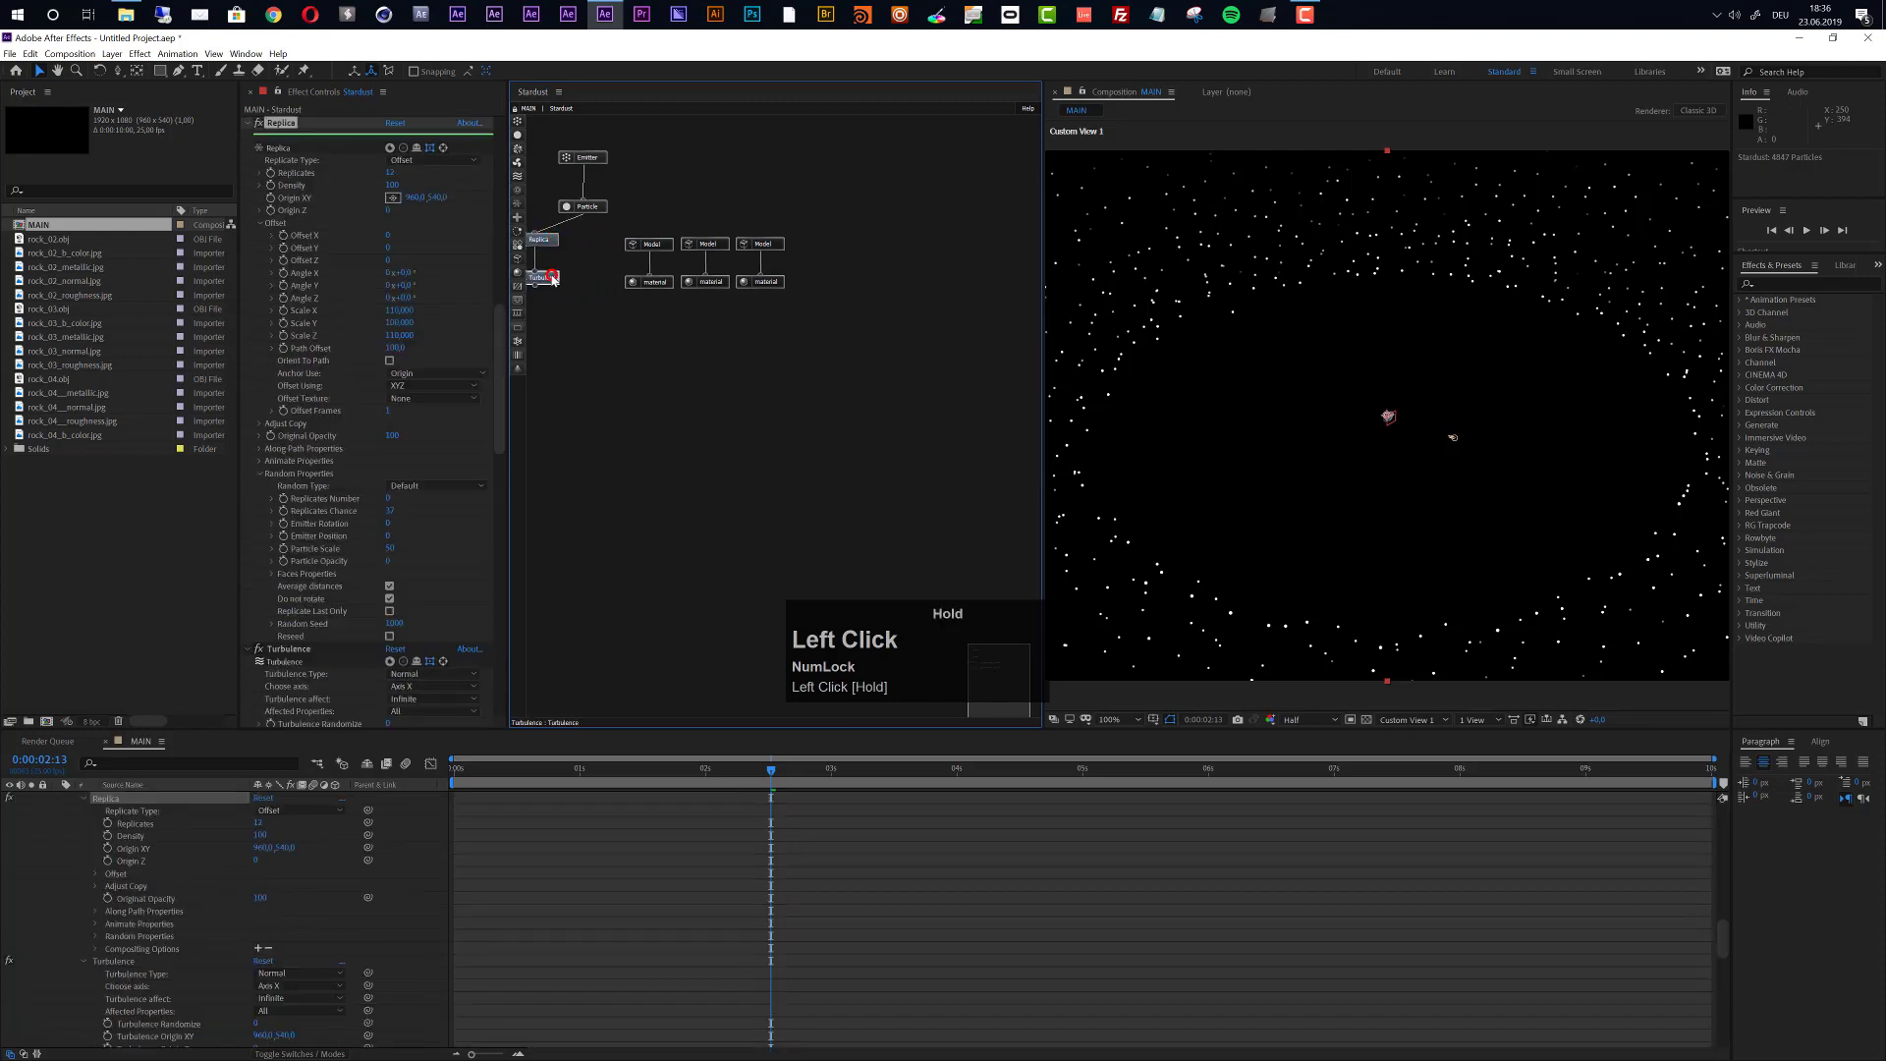
drag(838, 231, 625, 308)
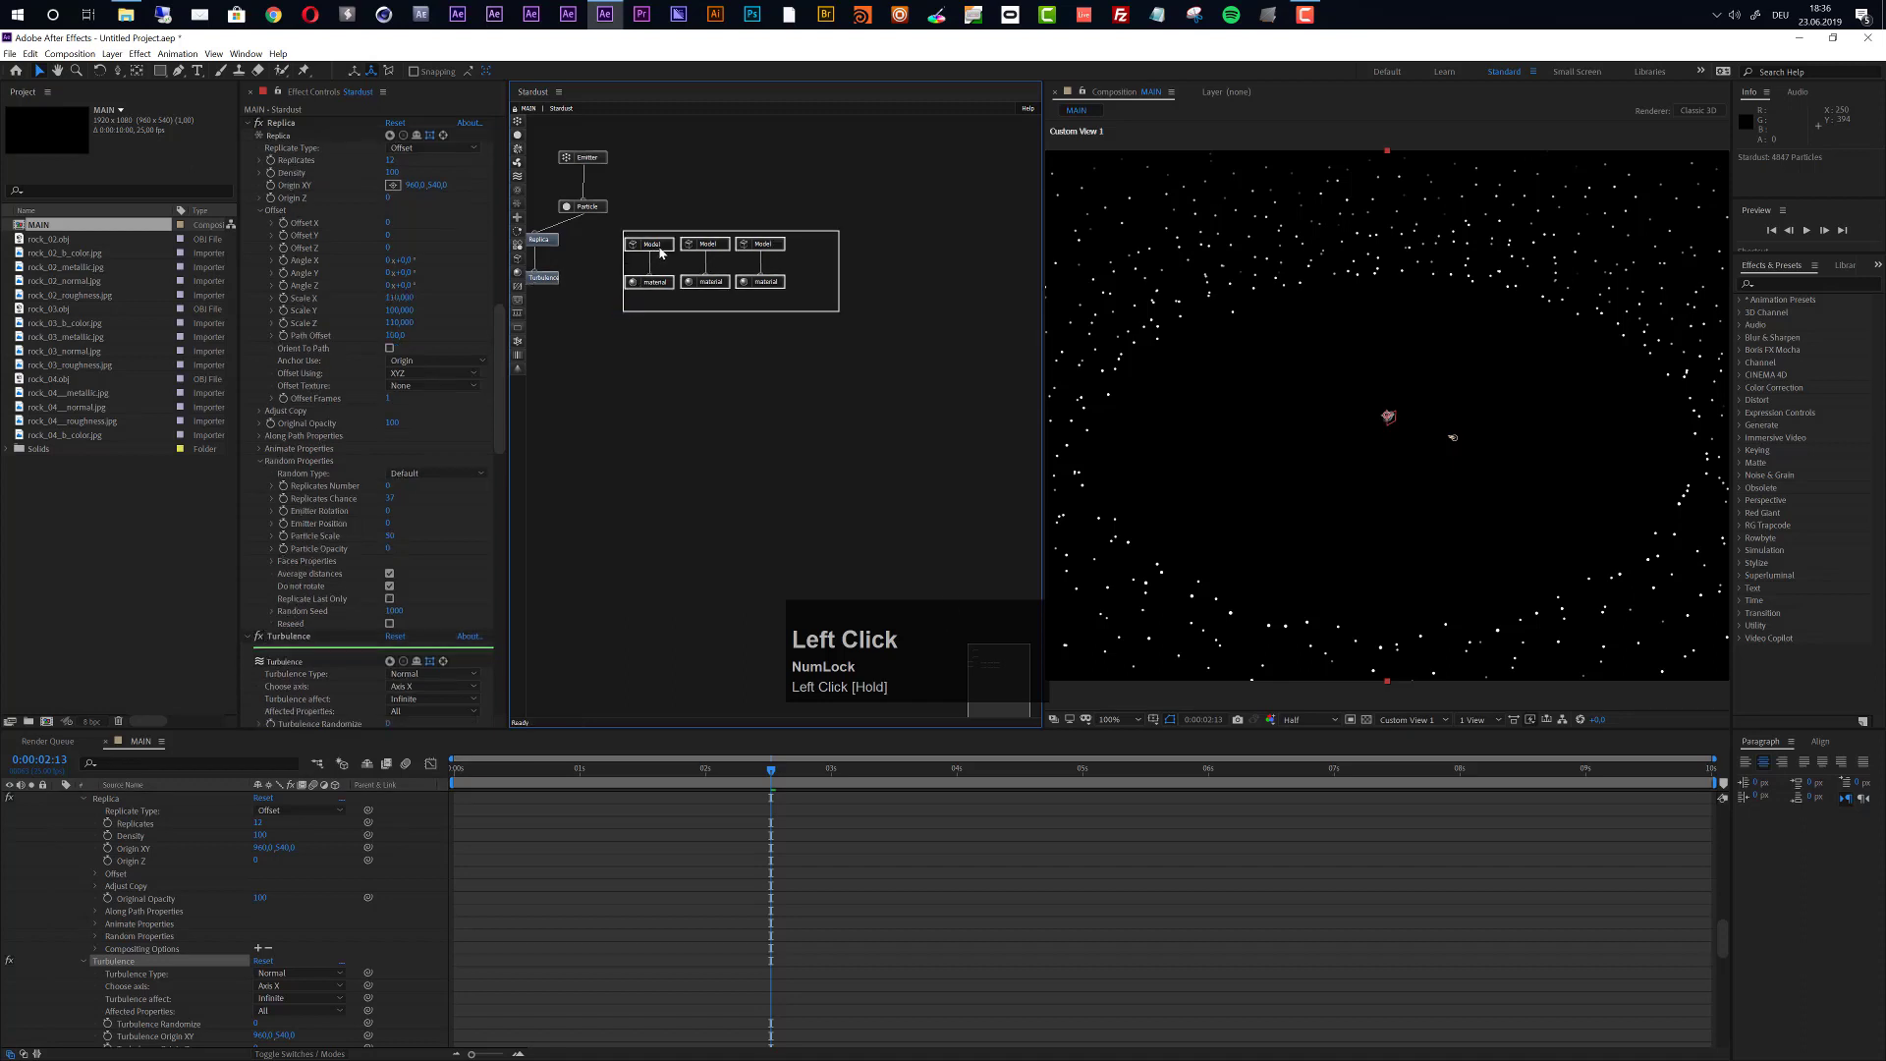
drag(659, 244, 624, 239)
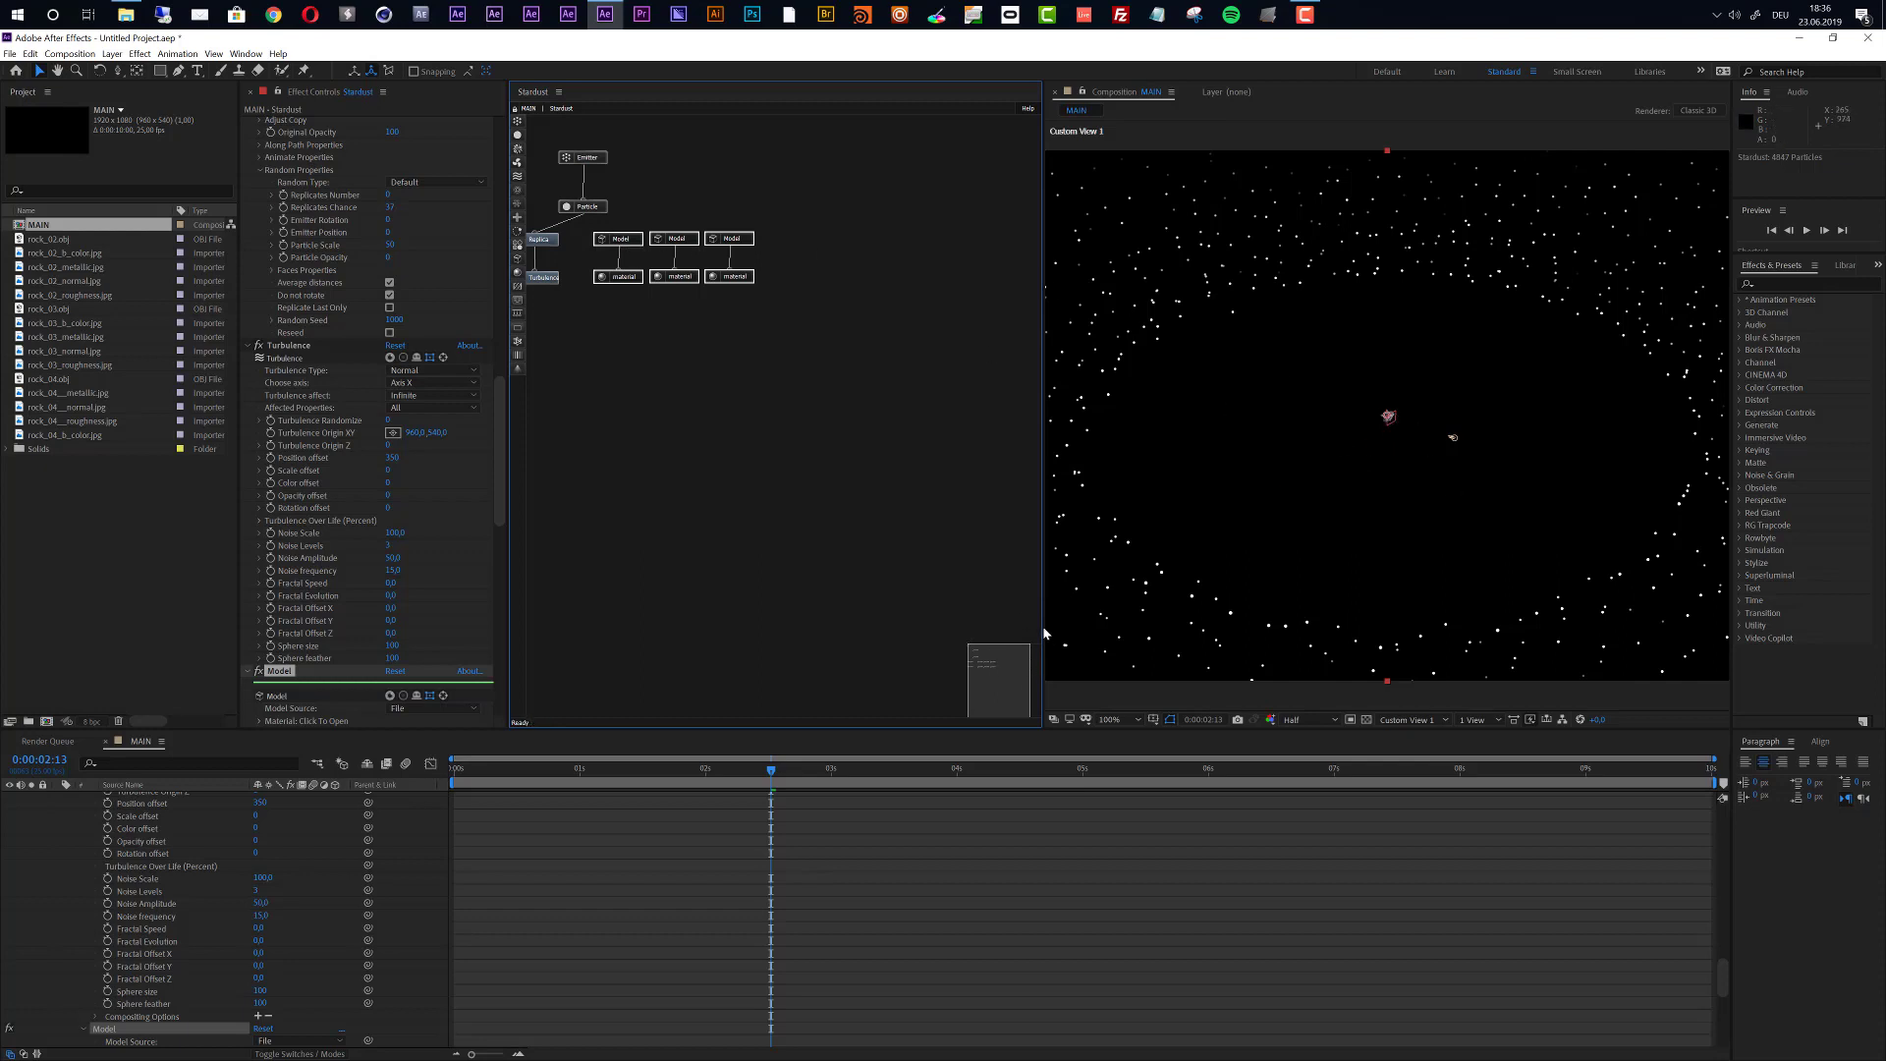
drag(1045, 633, 775, 613)
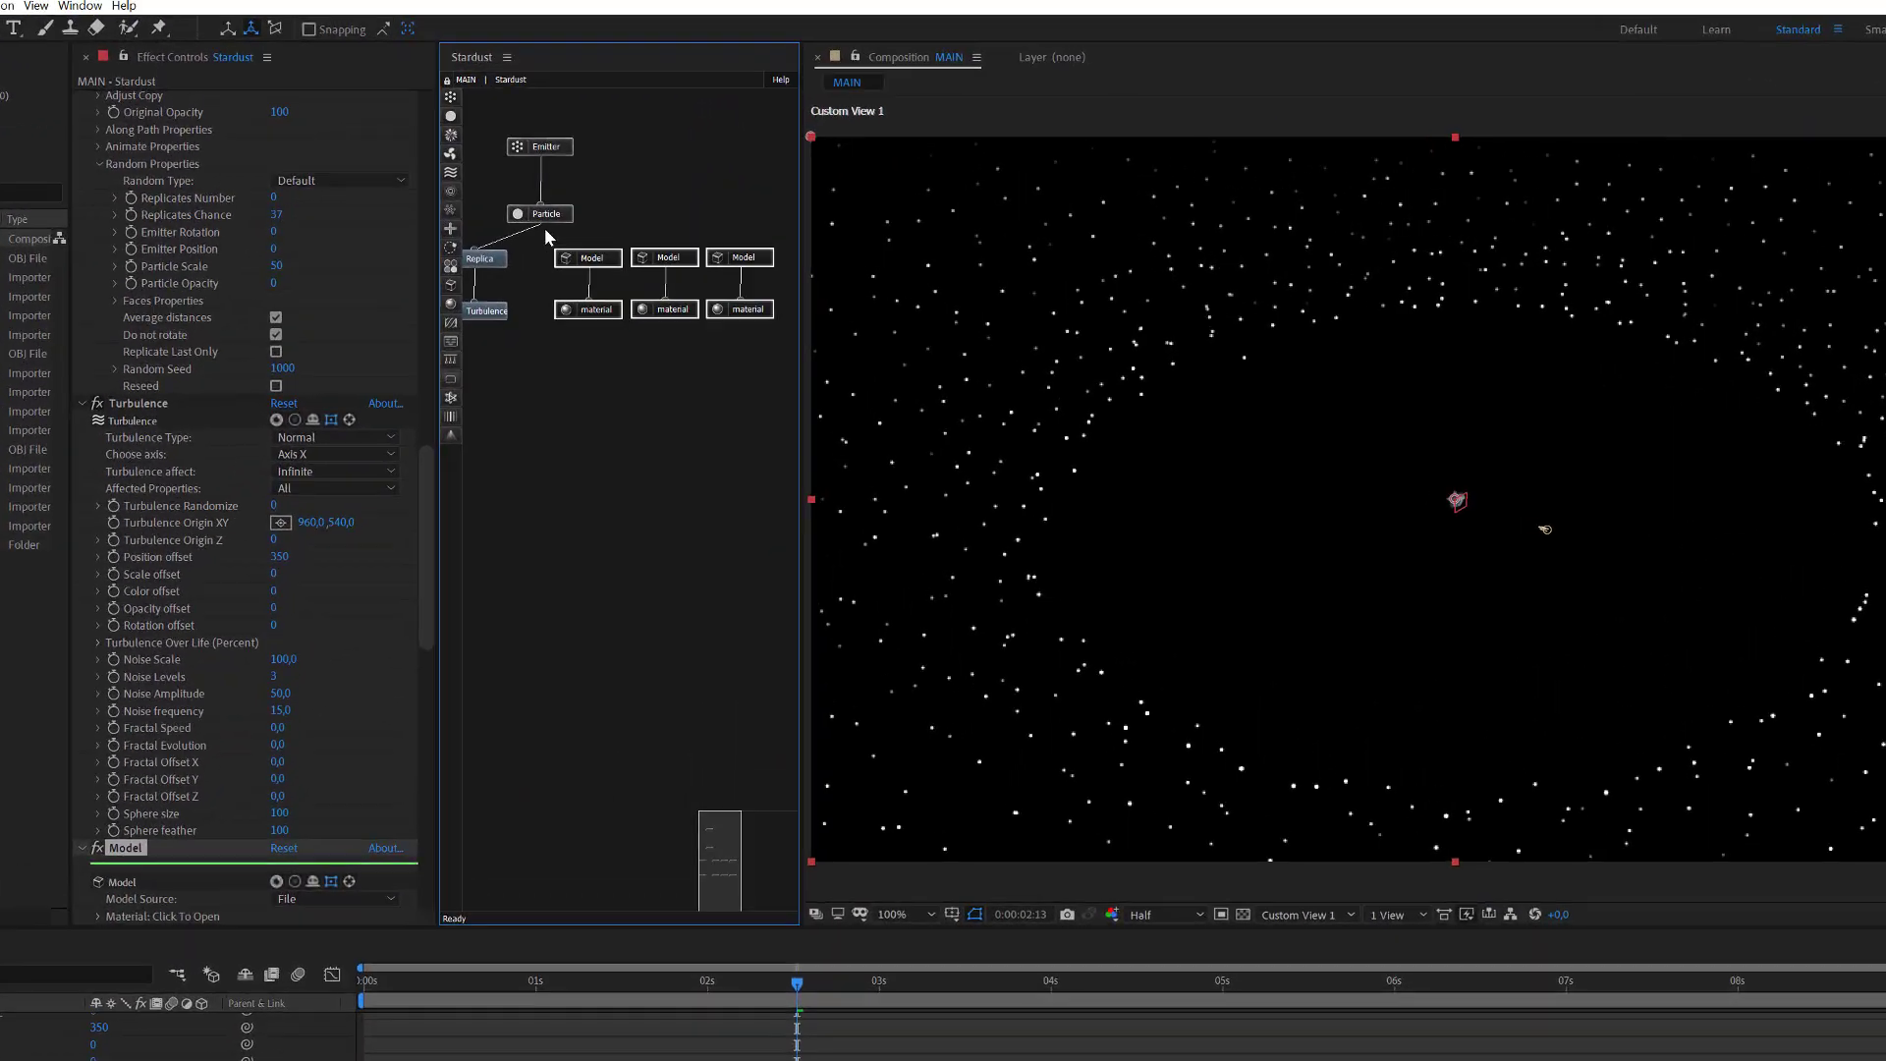
Connect the Particle node to all three Model nodes and set the particle Shape to Model.
drag(526, 227, 659, 259)
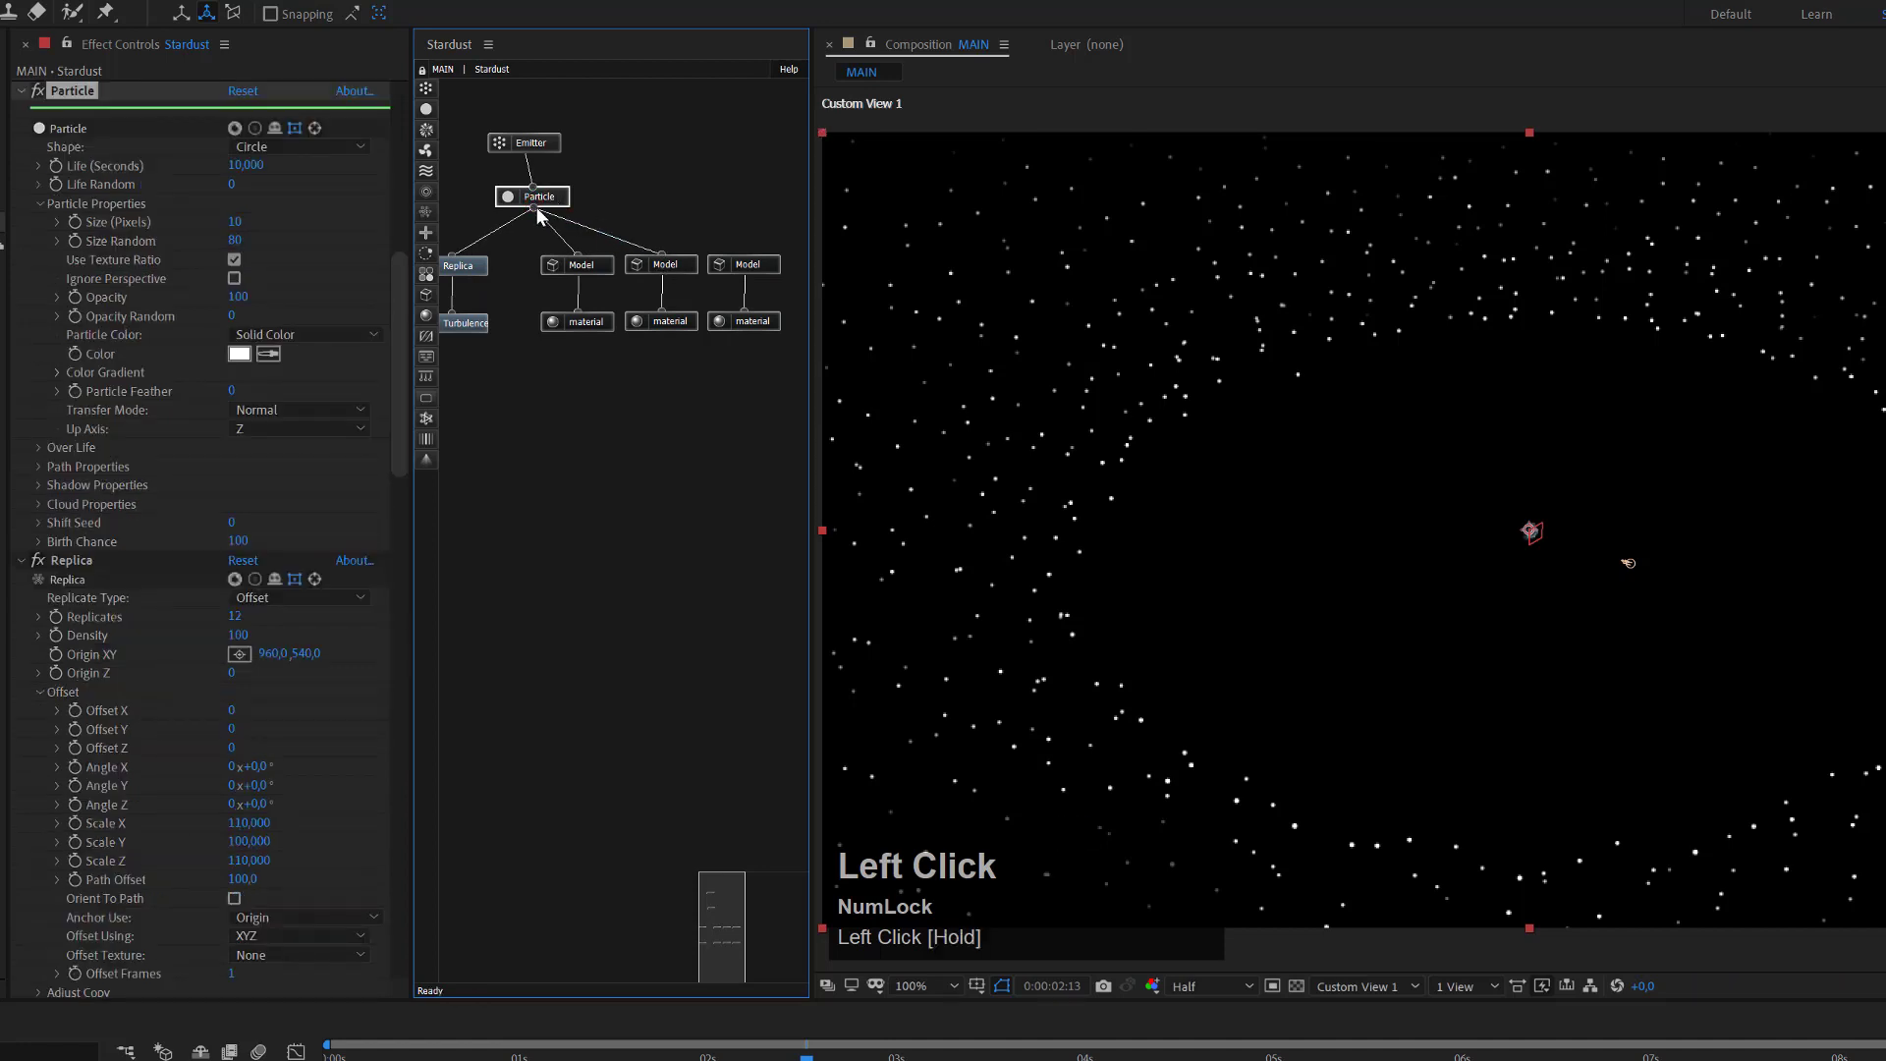
drag(536, 209, 743, 267)
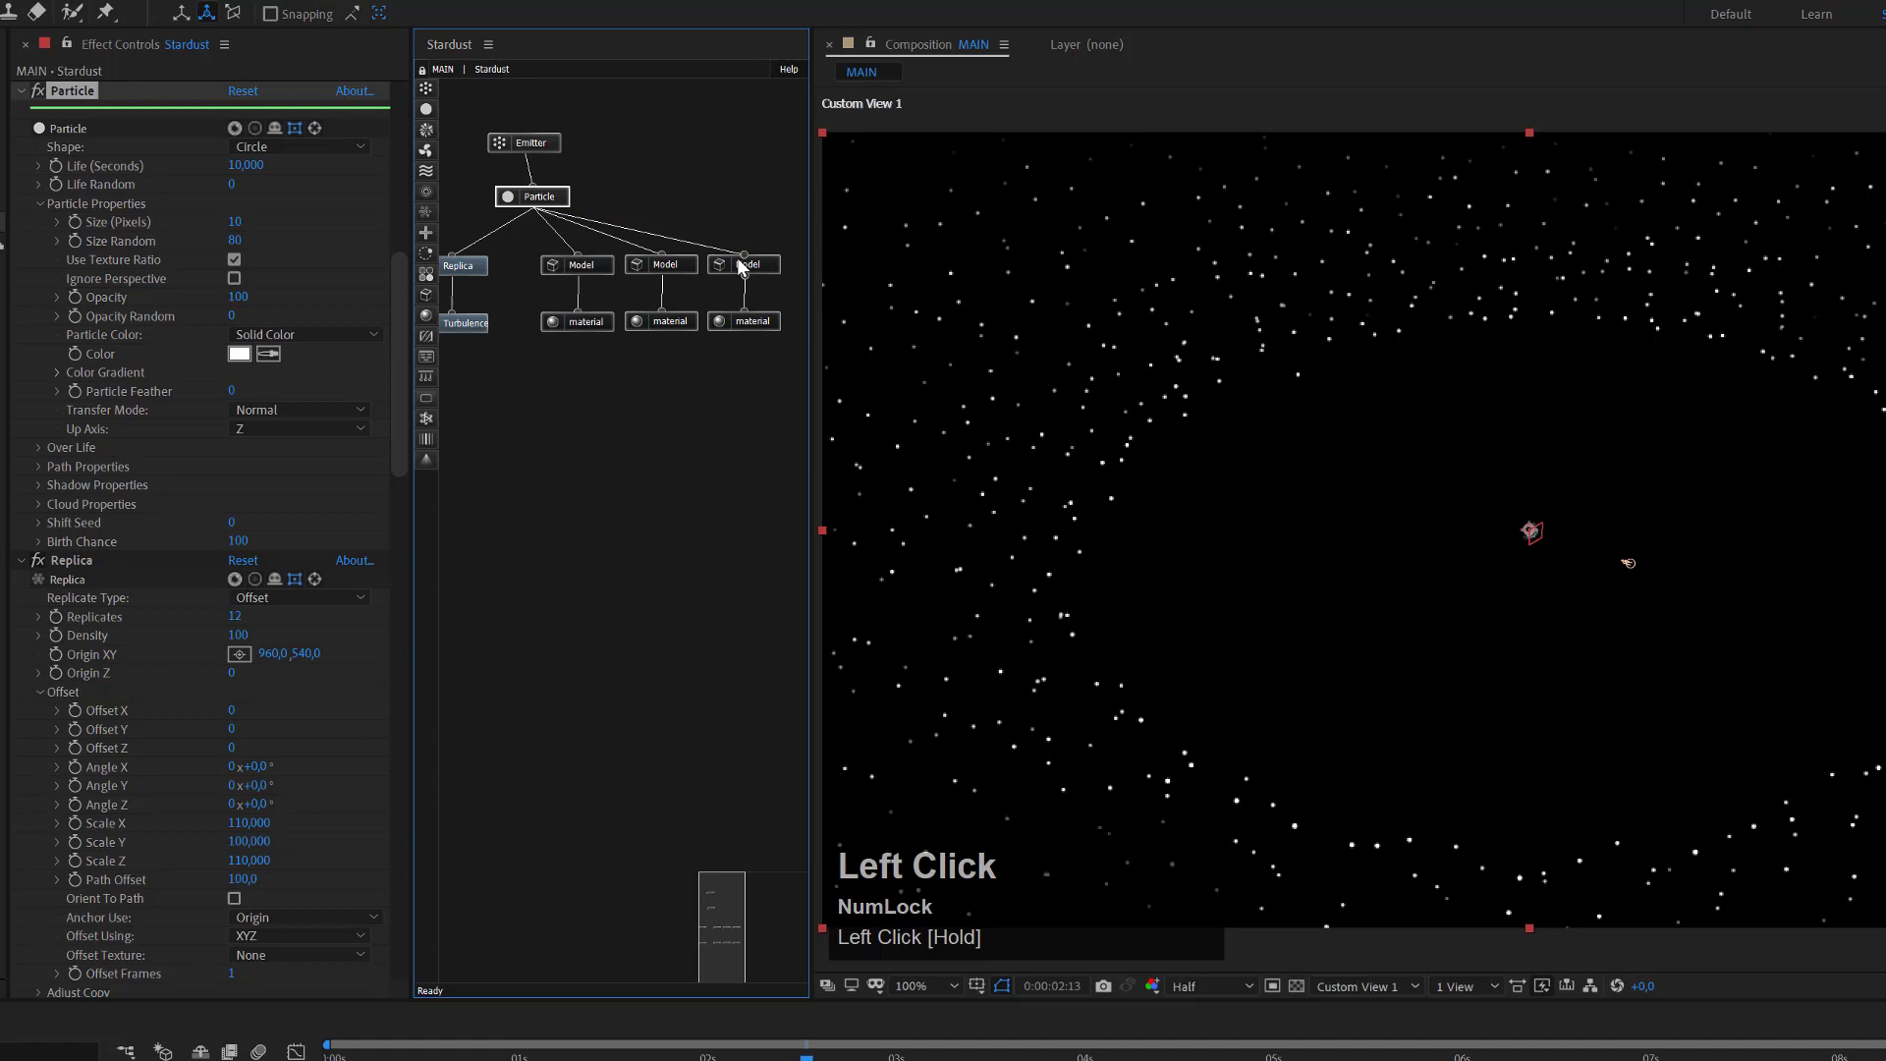
click(561, 200)
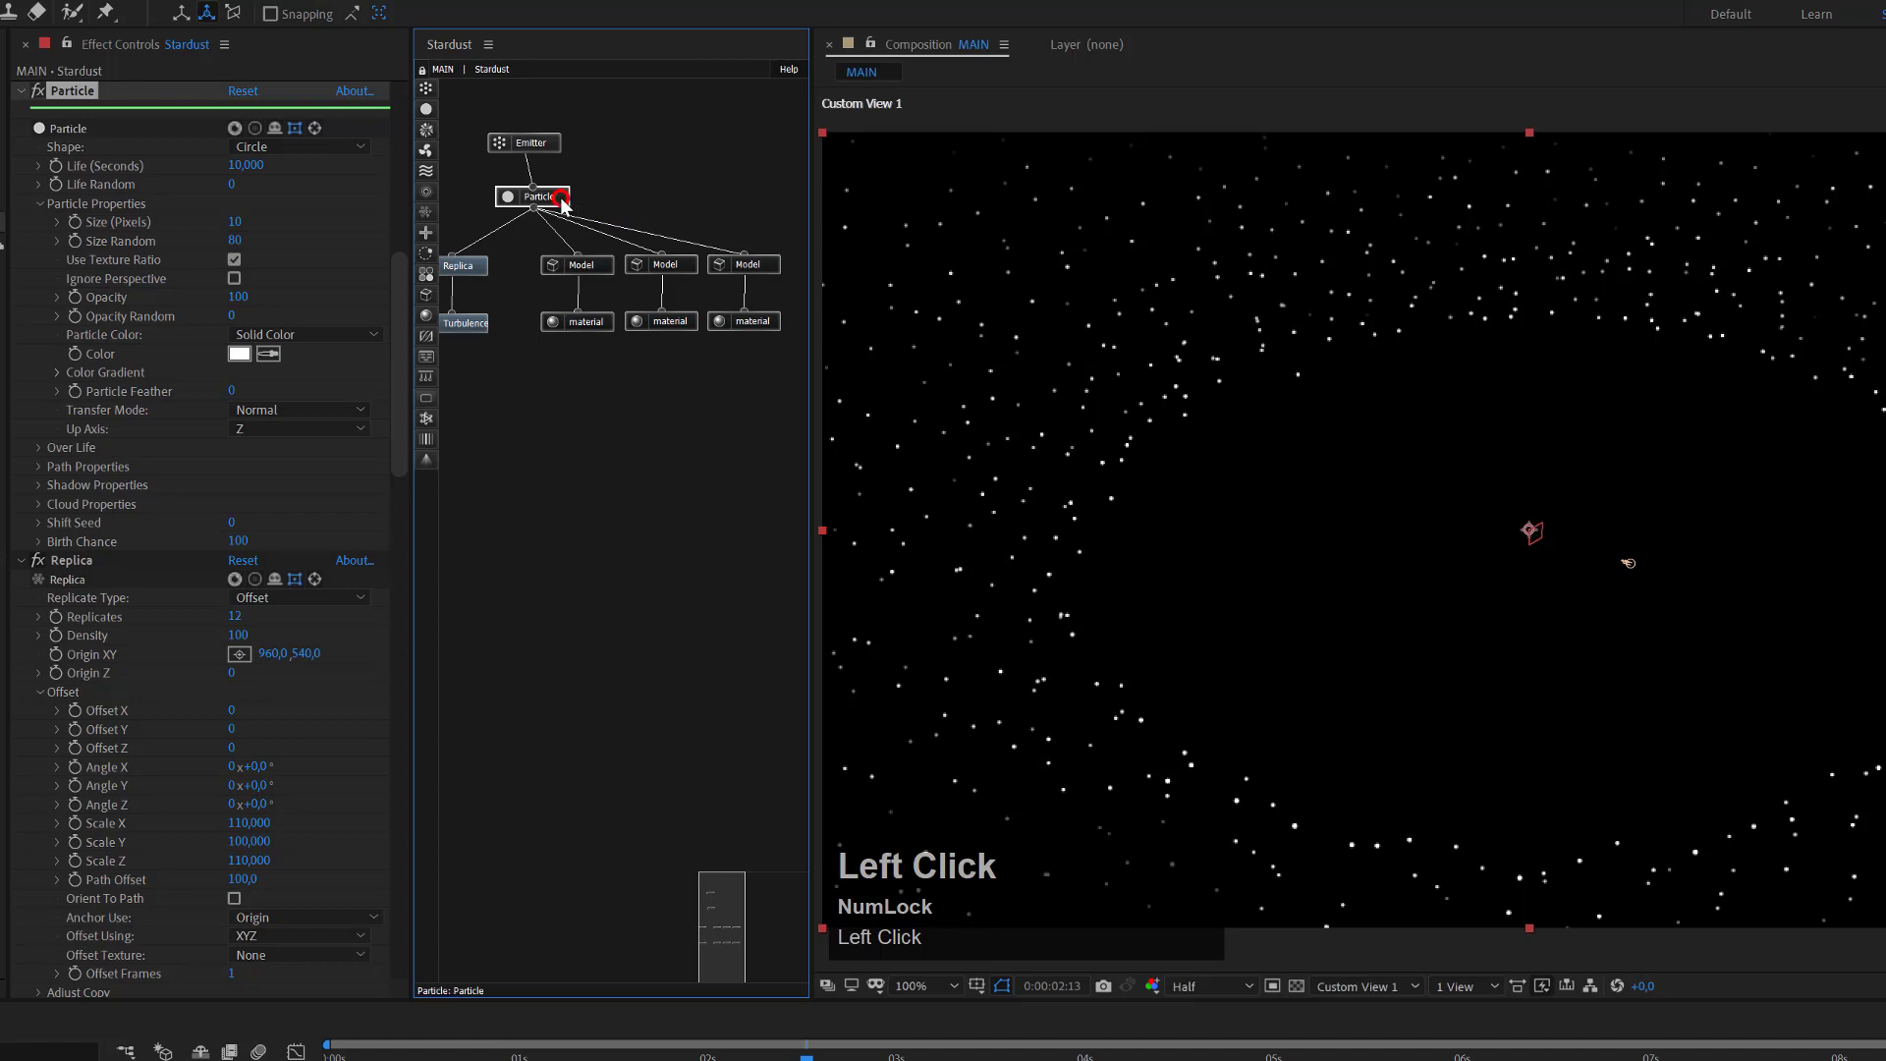
click(263, 151)
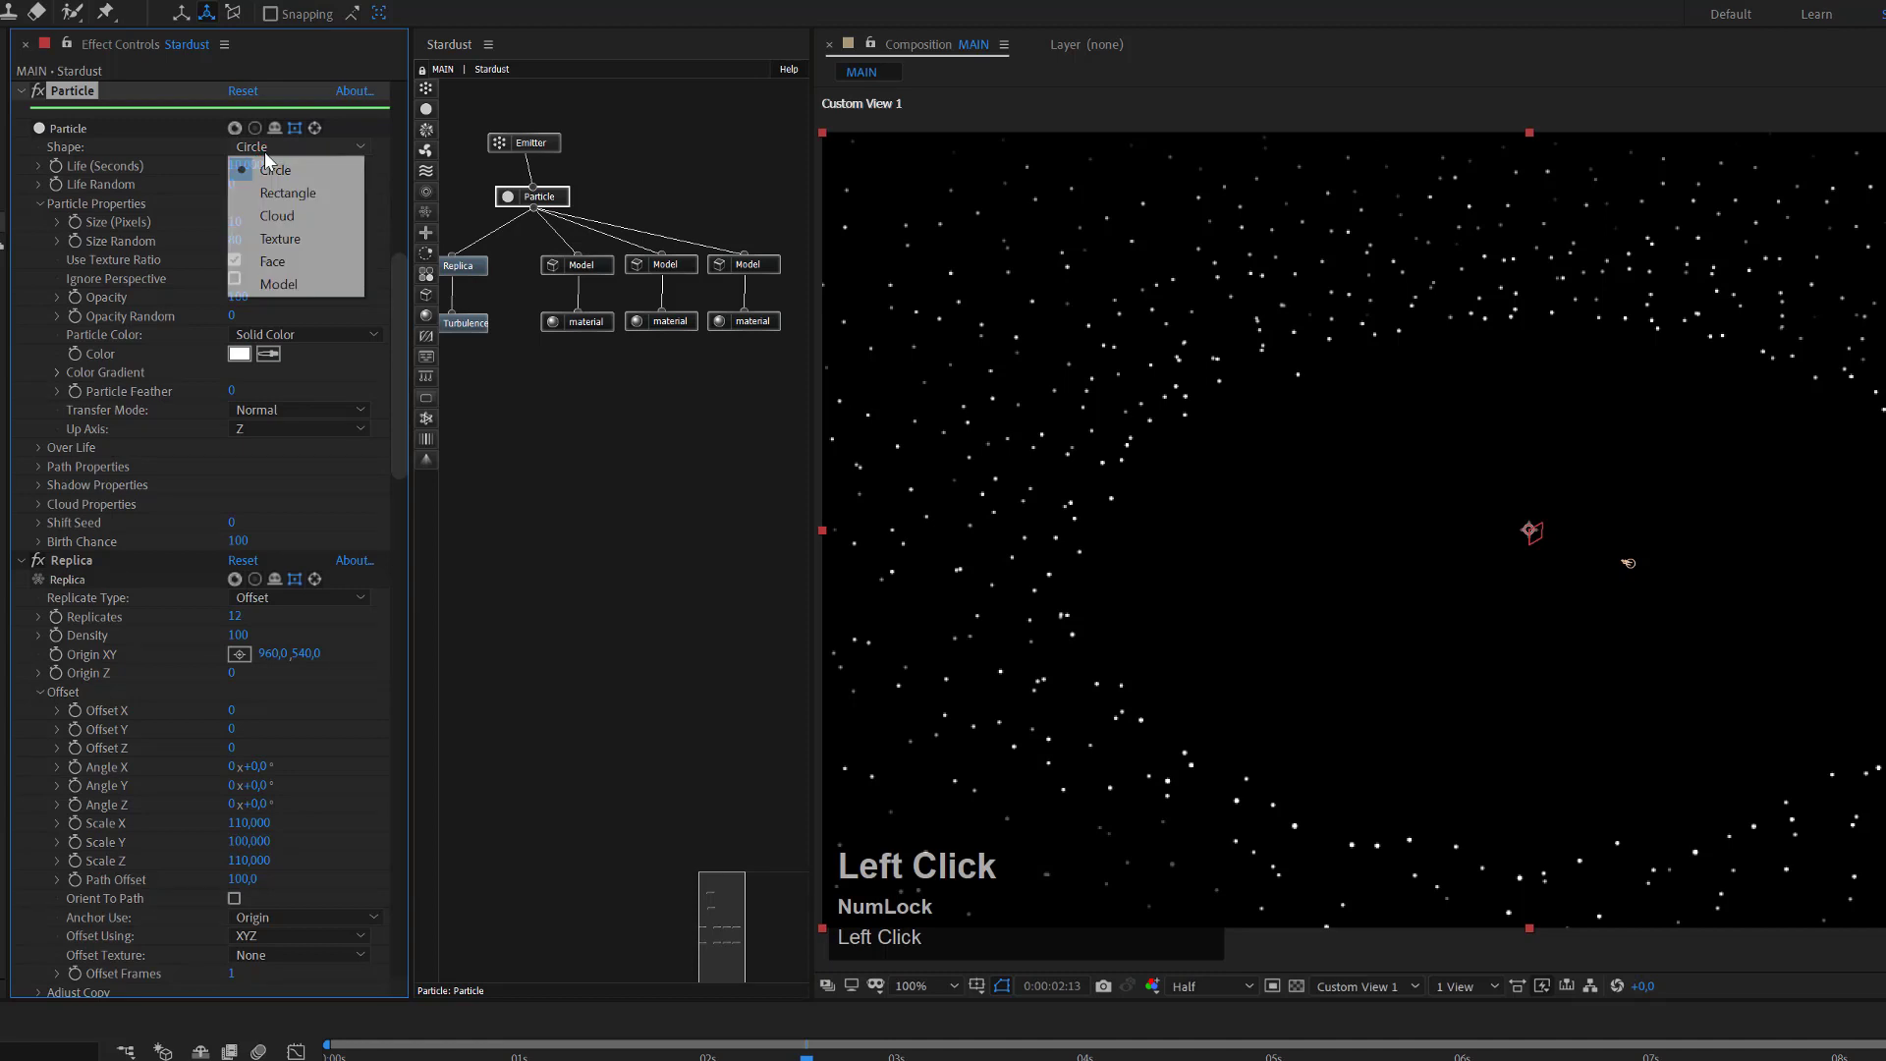
click(285, 284)
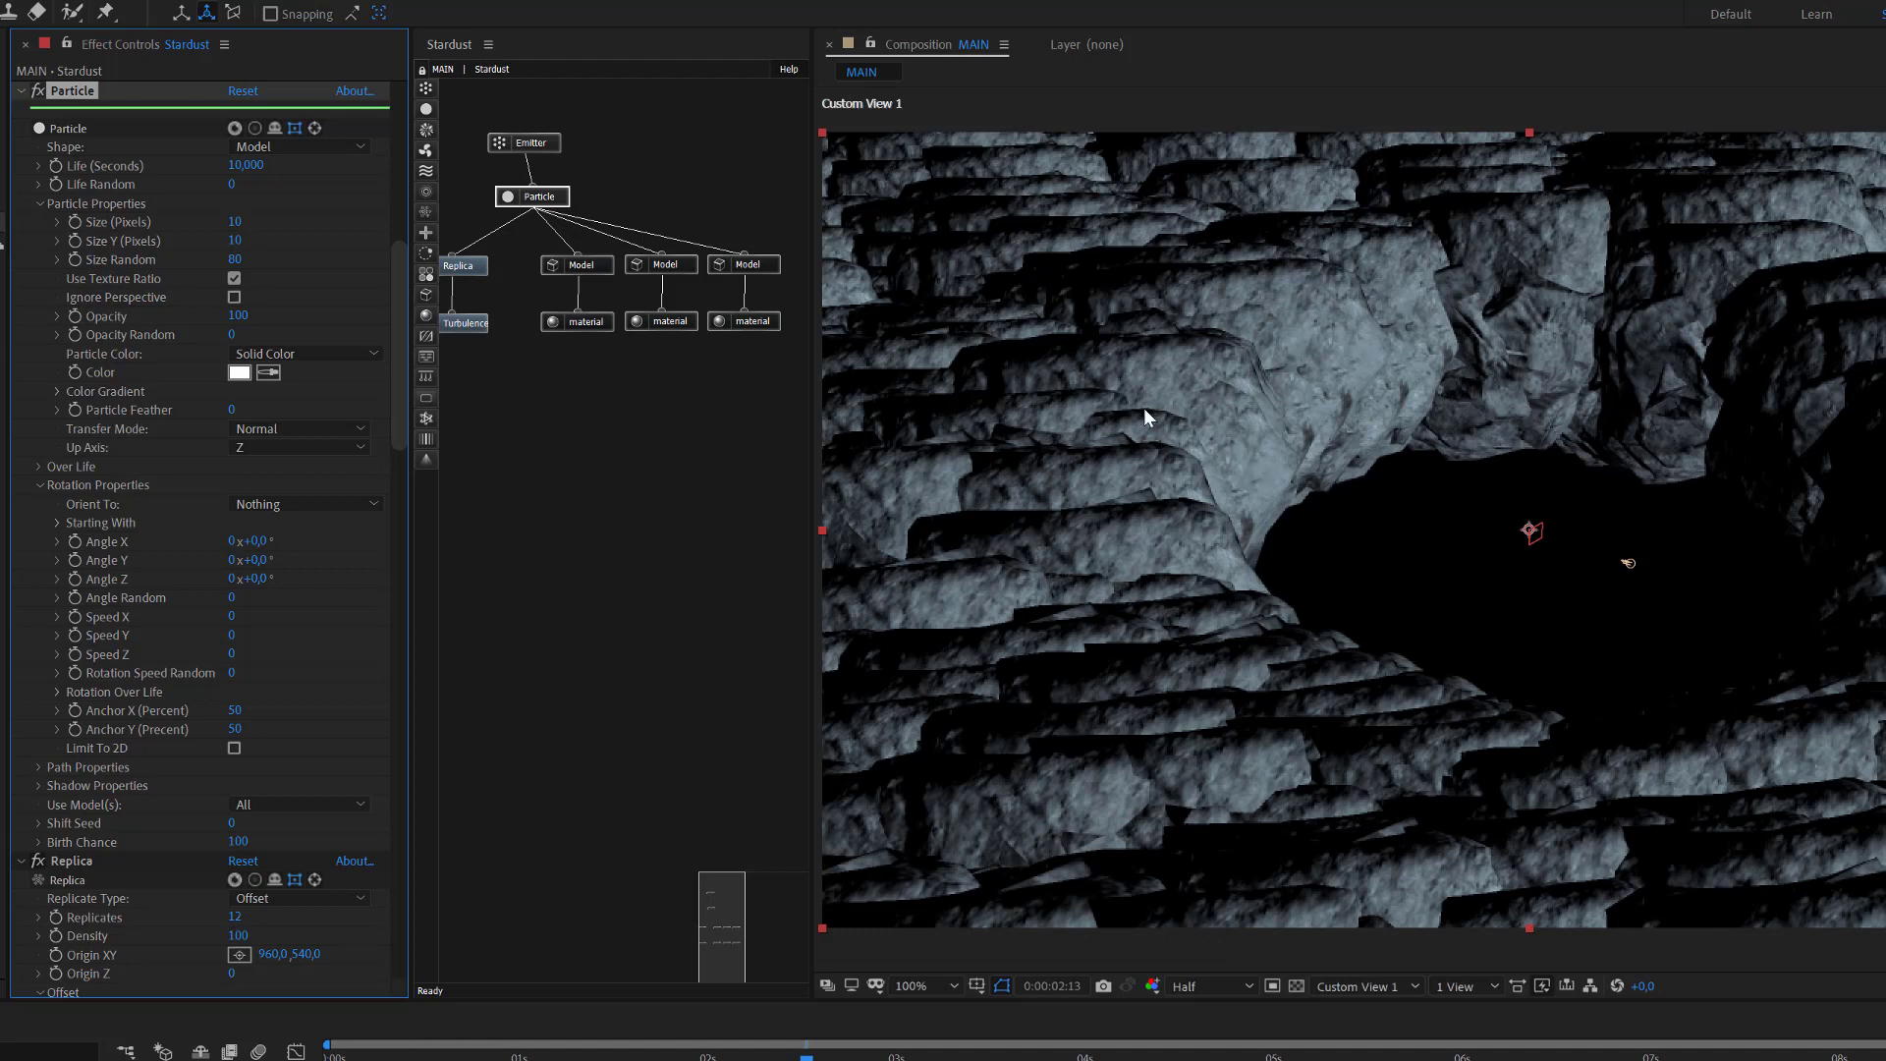
Set the Size of the first Model node to 3 in its Model Properties.
click(596, 265)
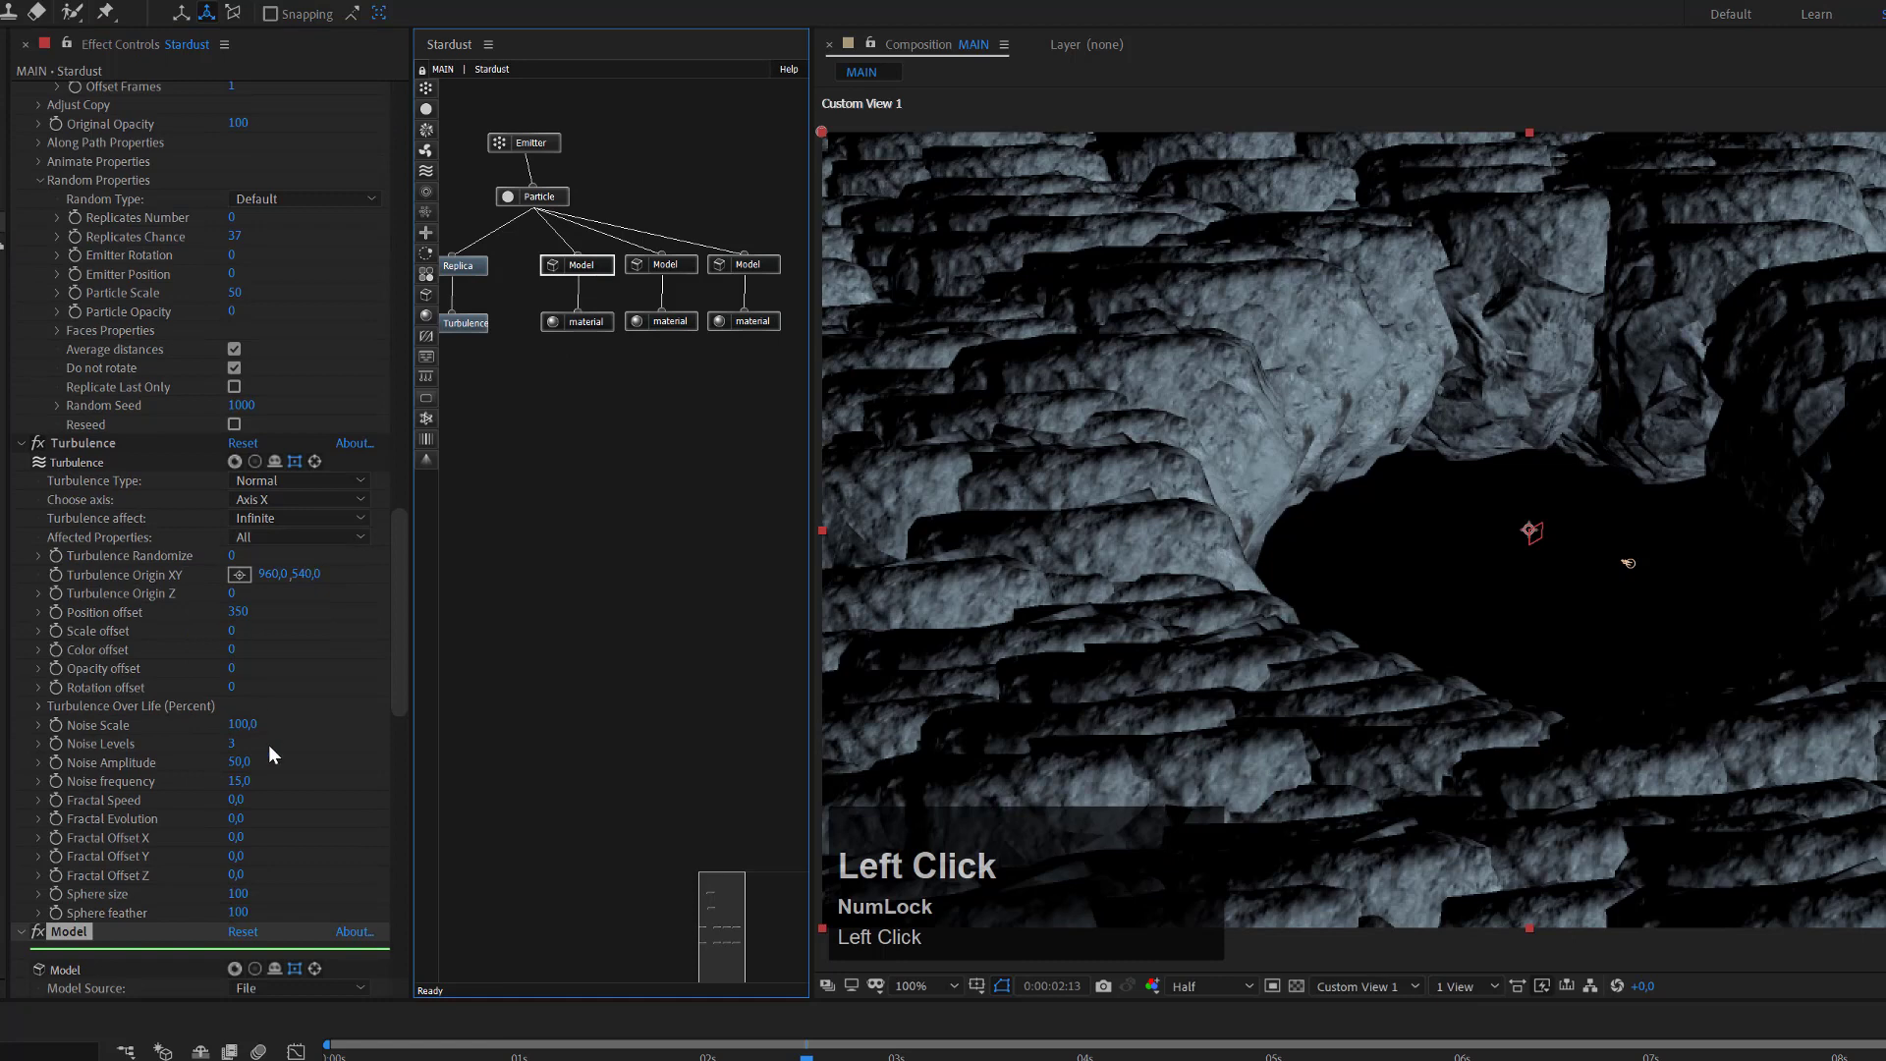
scroll(269, 746, down, 5)
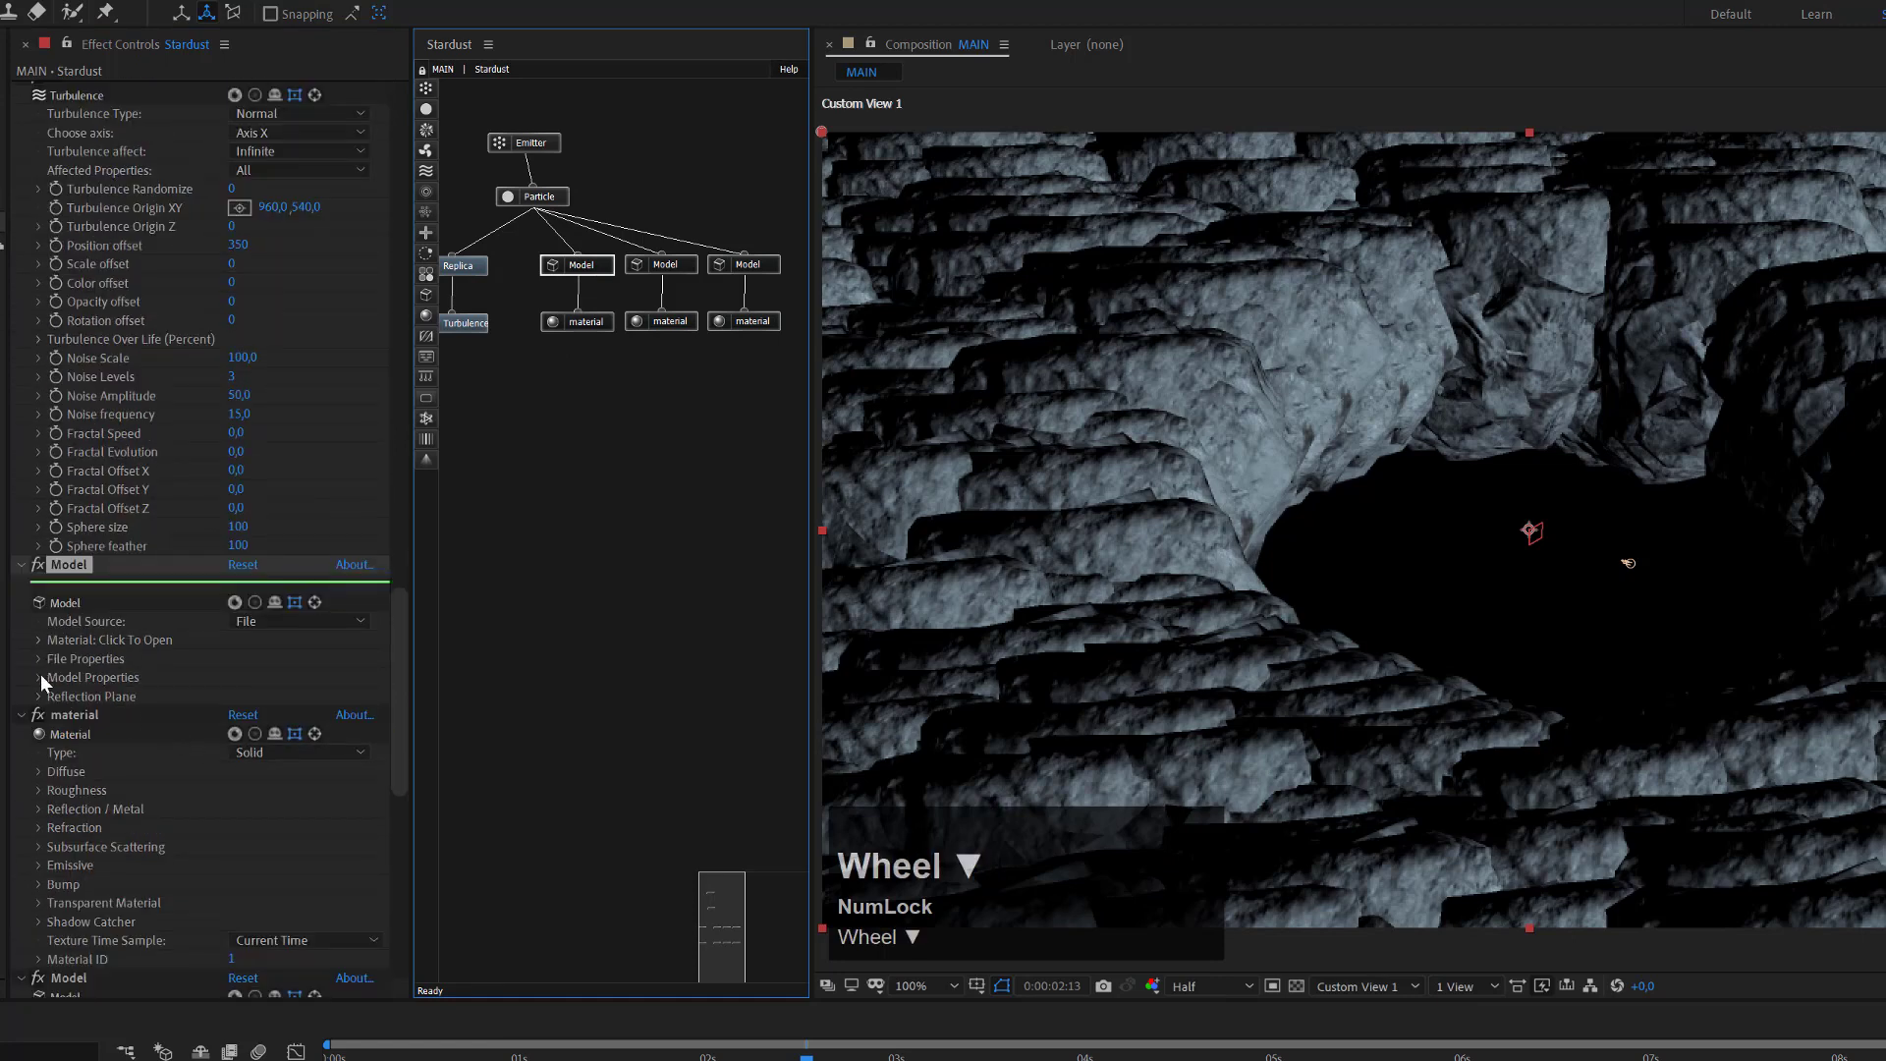
click(38, 676)
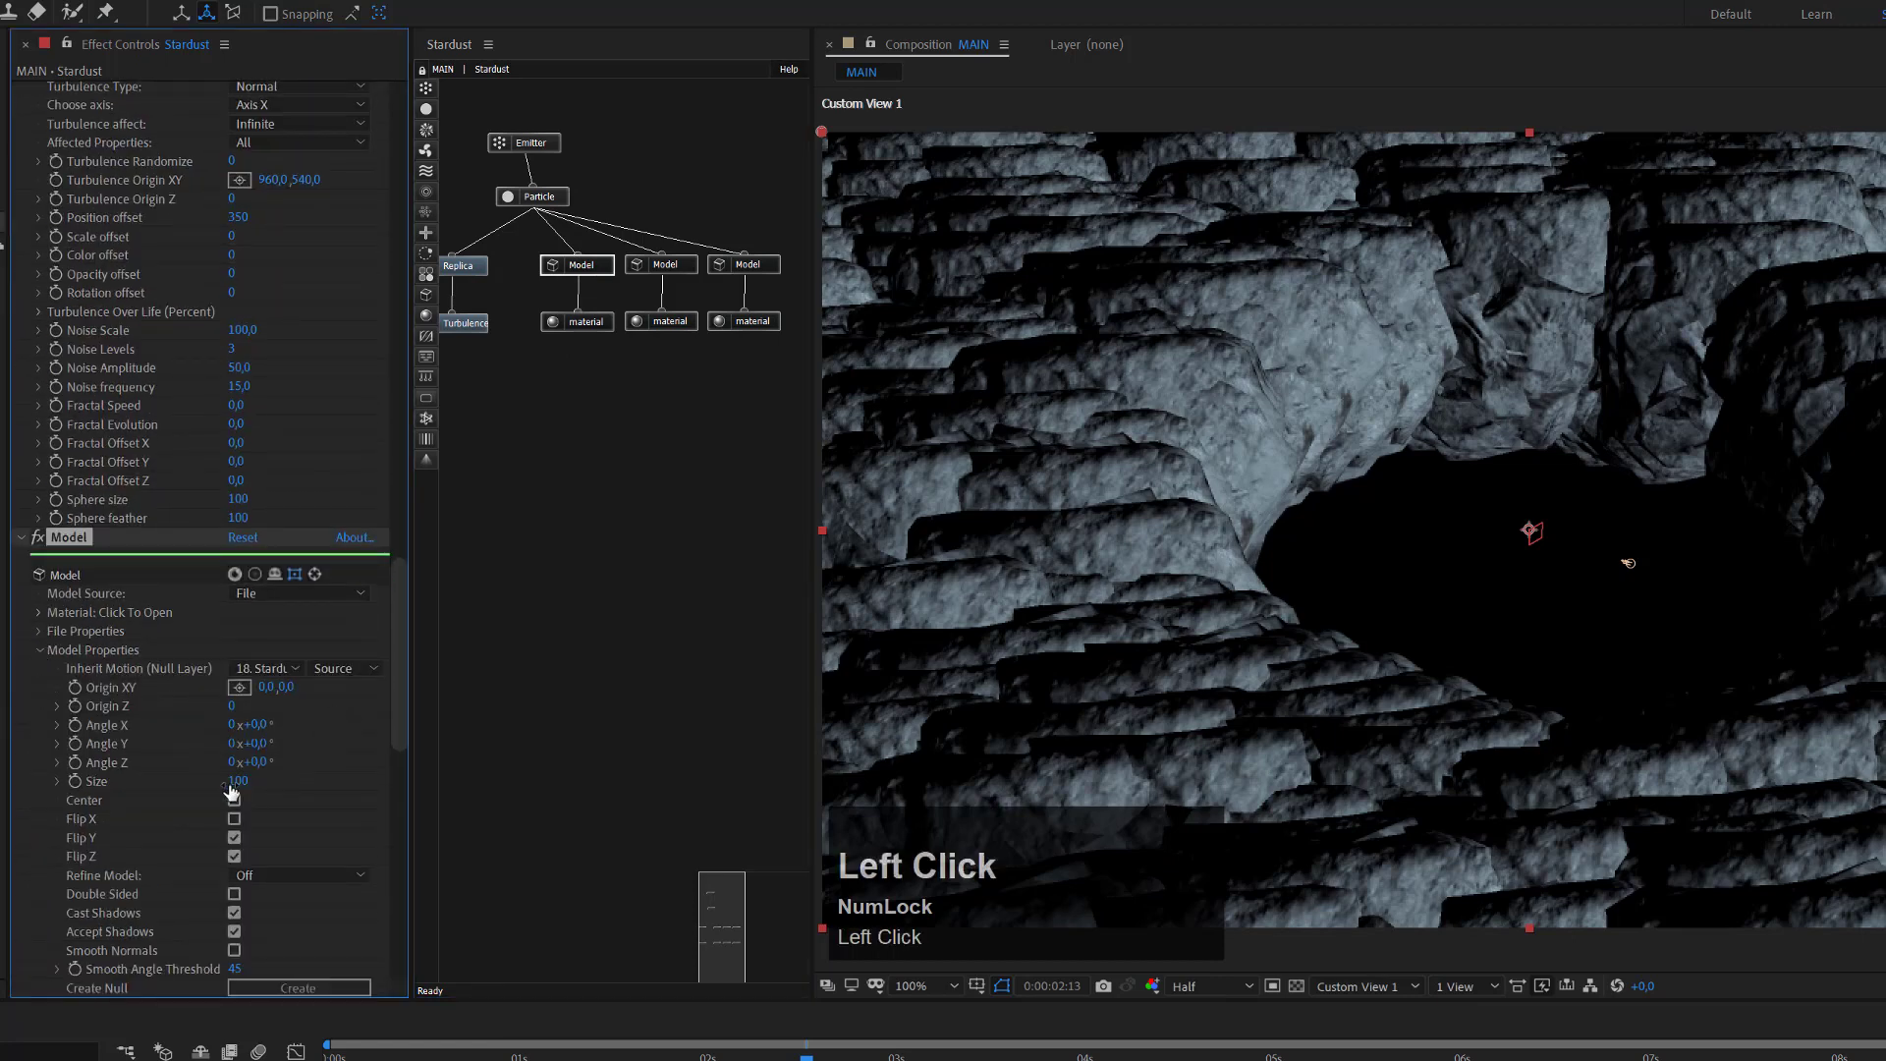
click(236, 781)
text(3)
key(Return)
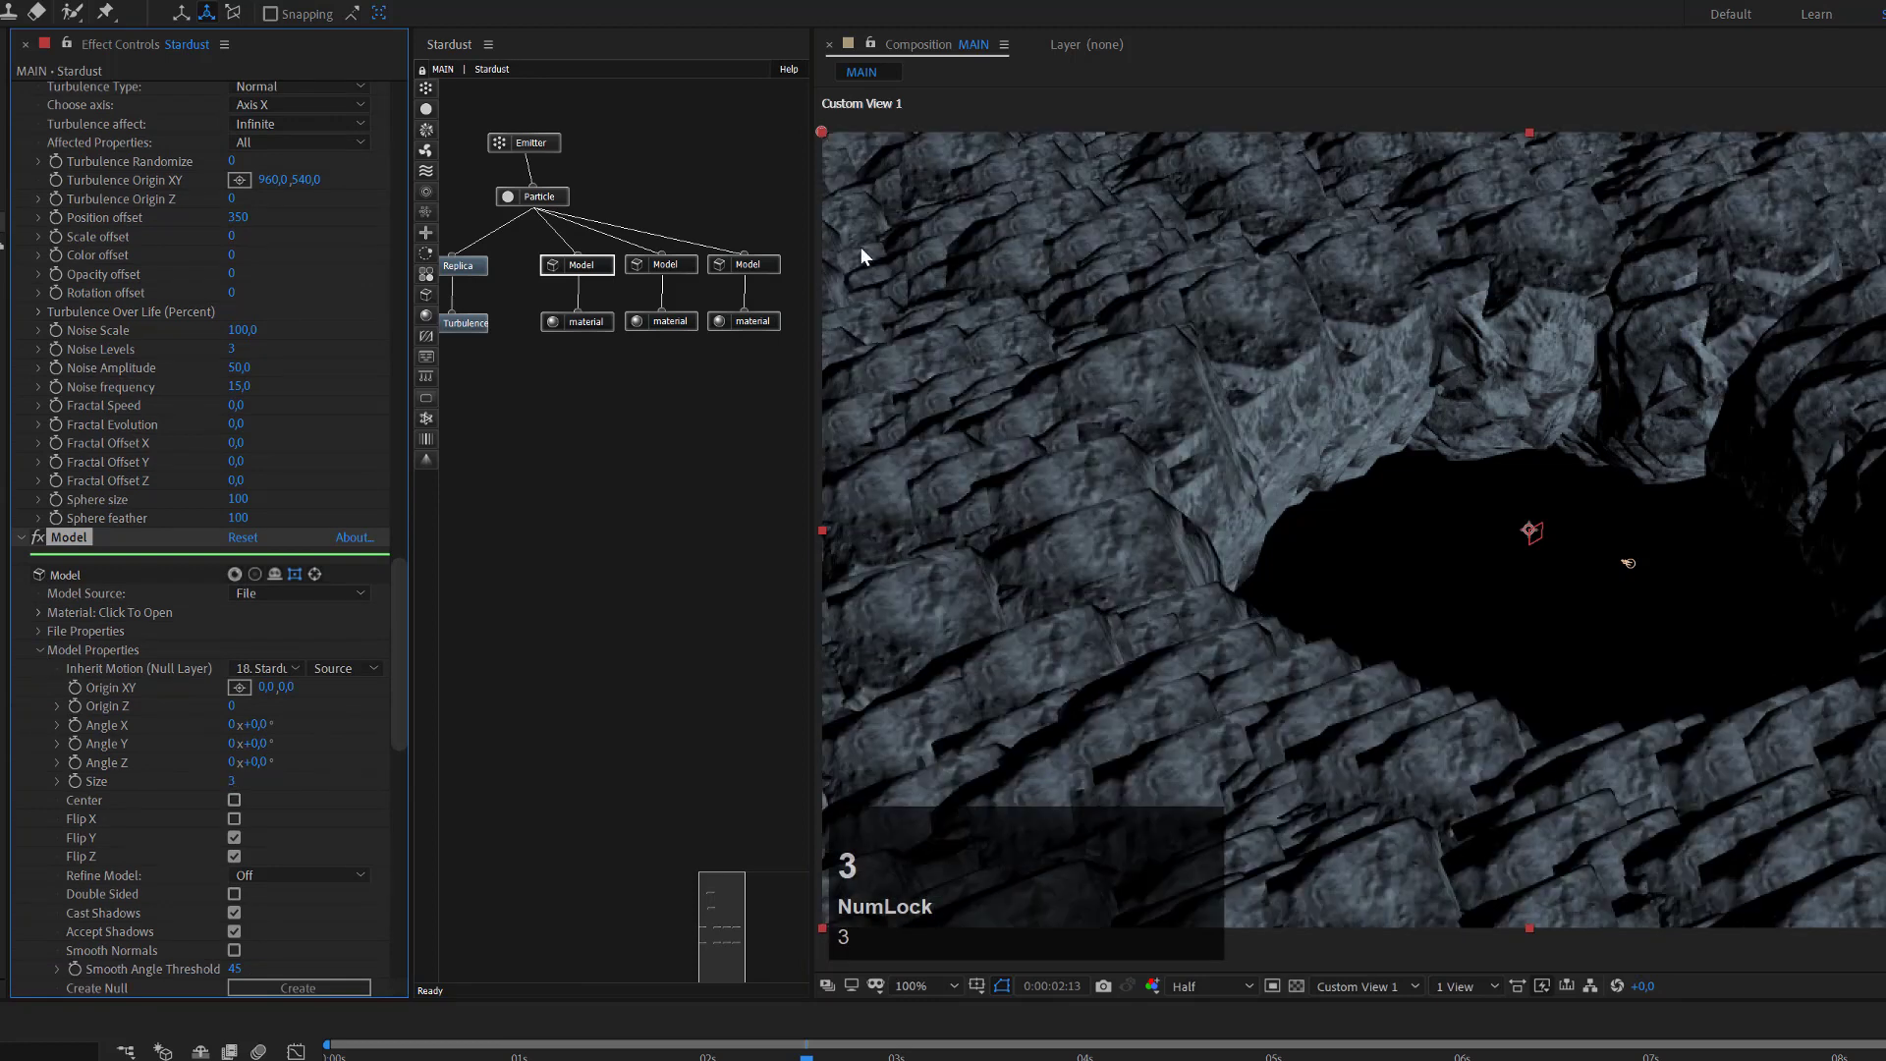
Set the Size of the second Model node to 4 in its Model Properties.
click(665, 267)
scroll(140, 858, down, 5)
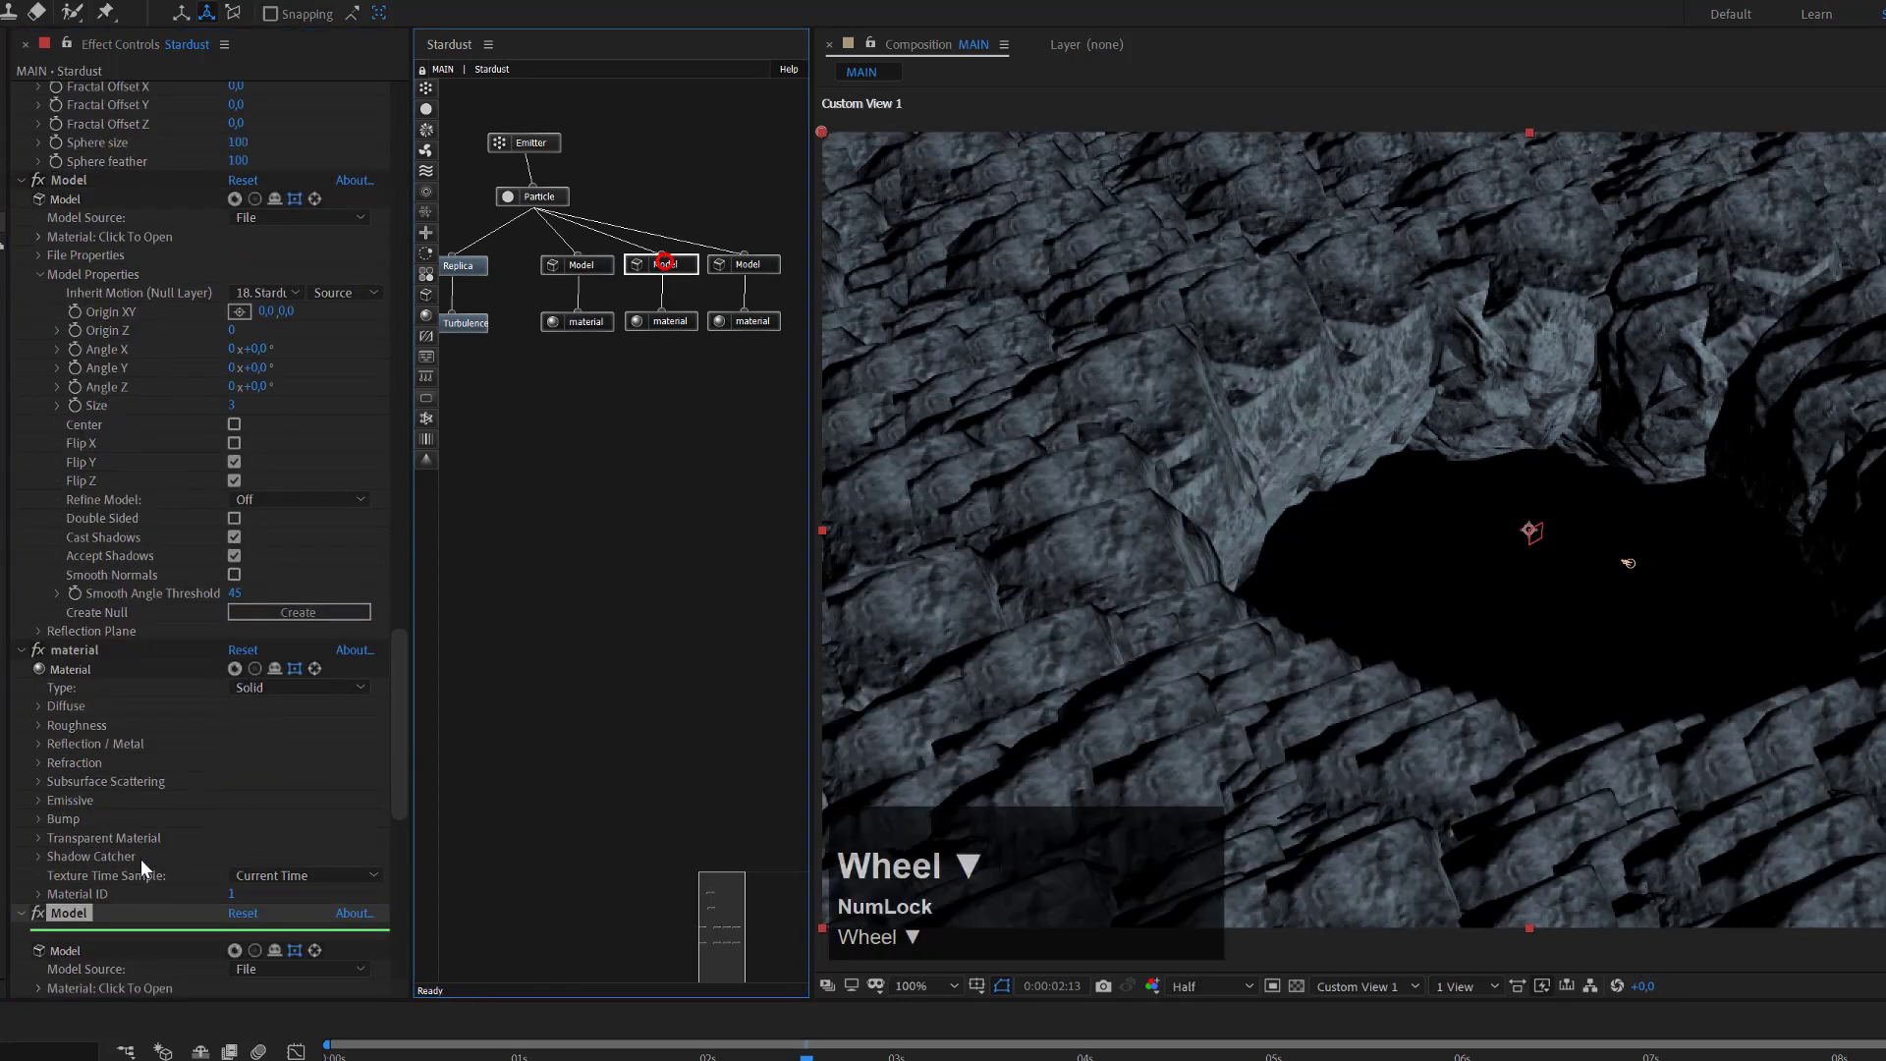
click(38, 827)
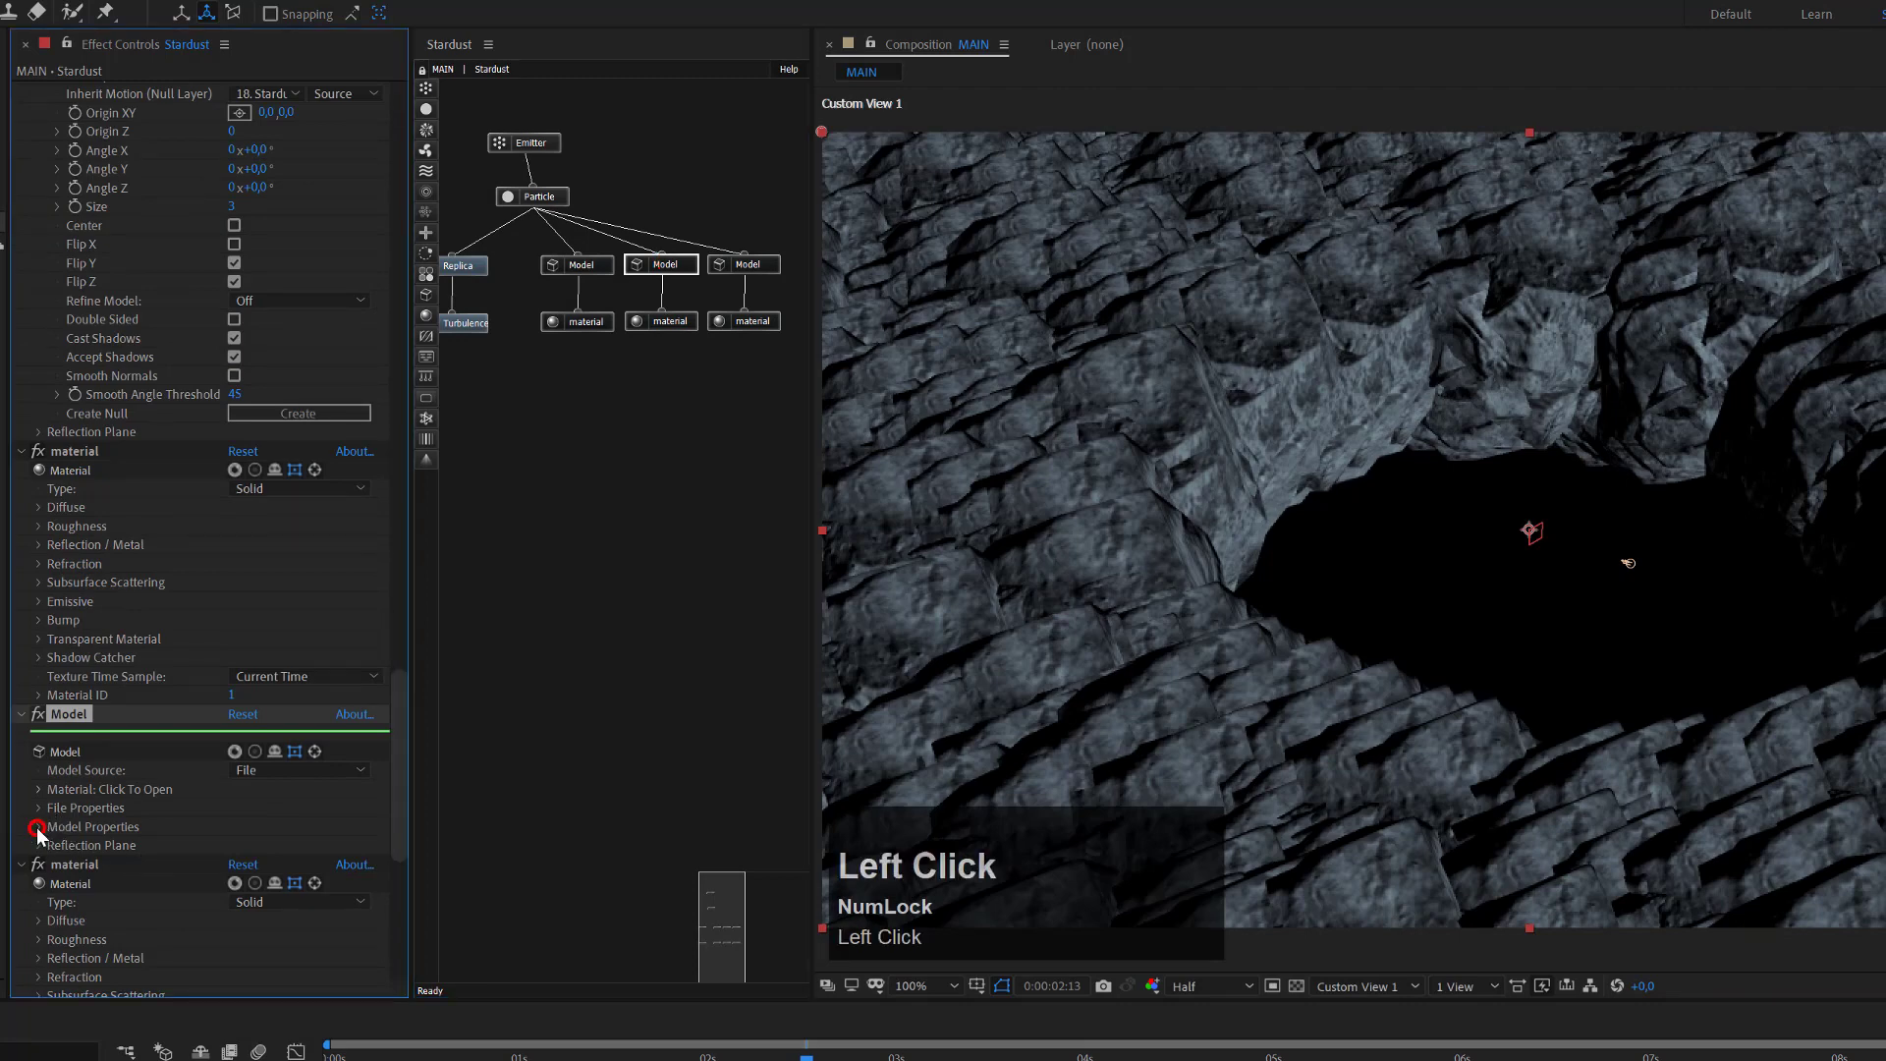
click(246, 783)
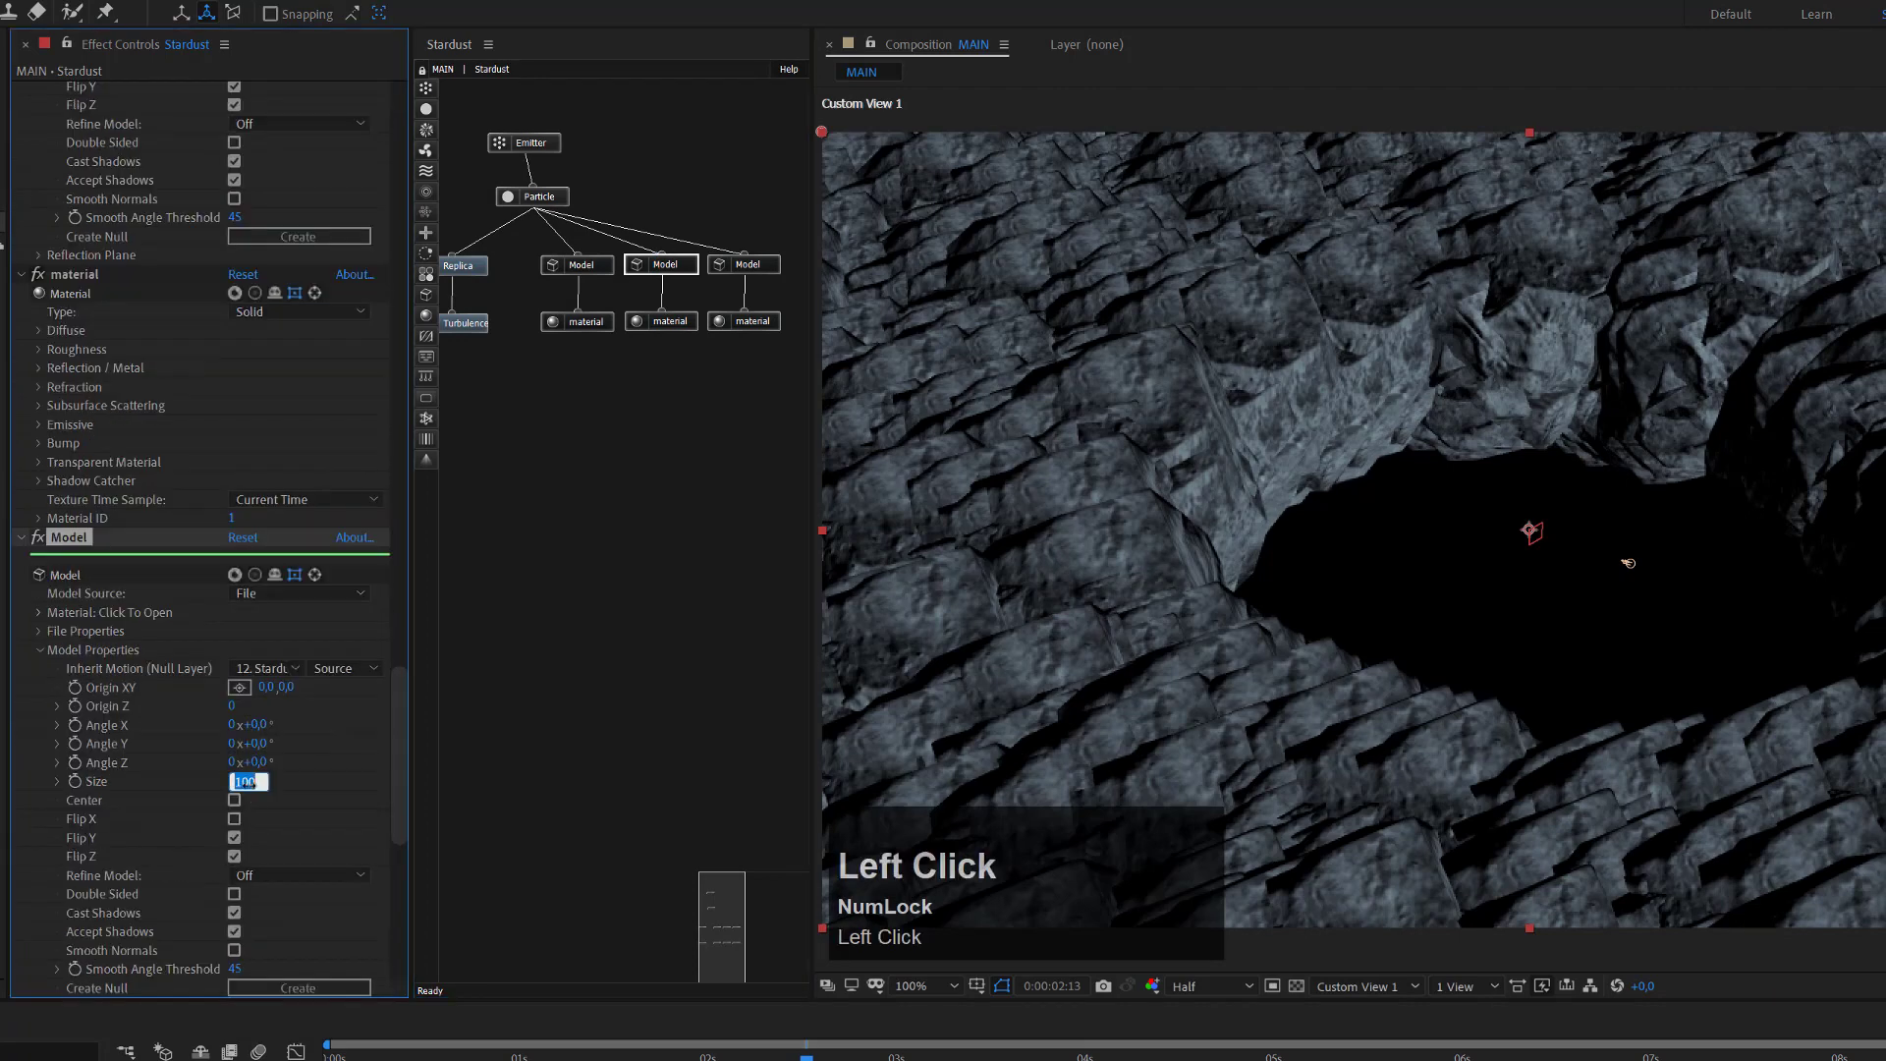
text(4)
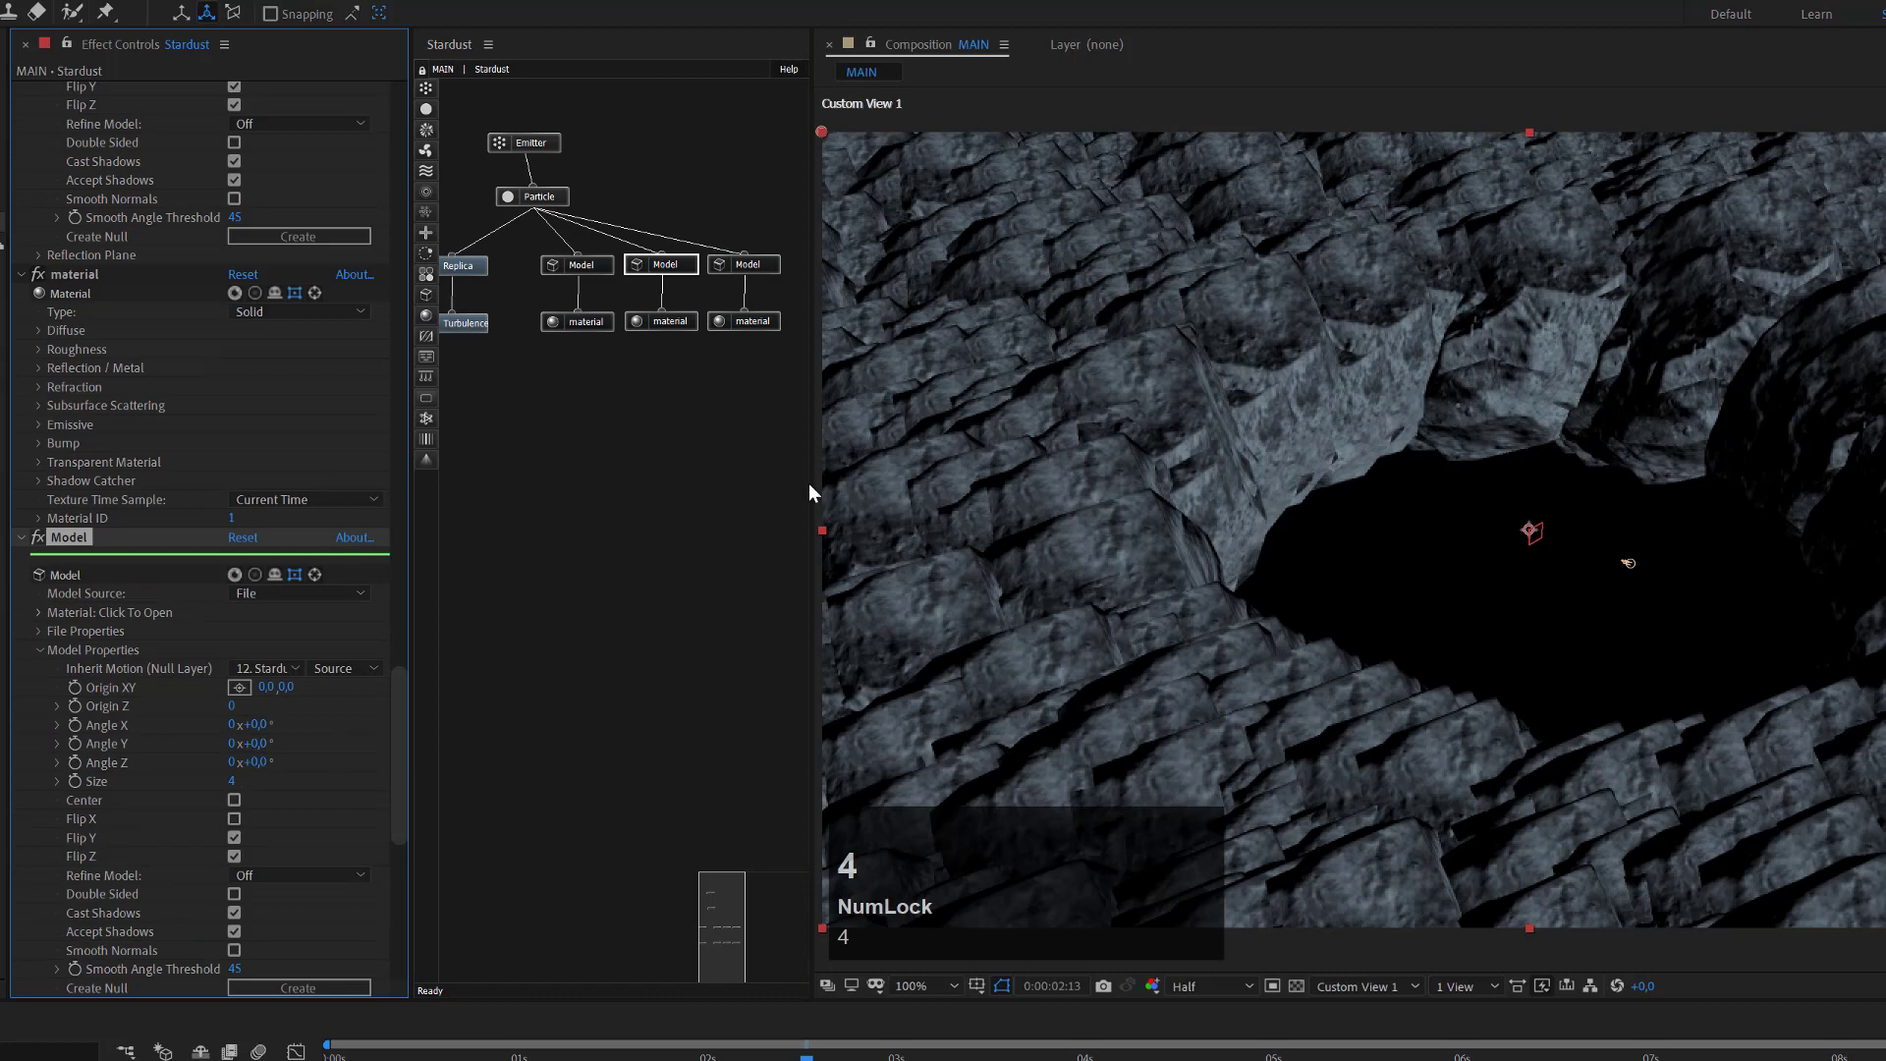
Set the Size of the third Model node to 7 in its Model Properties.
click(751, 265)
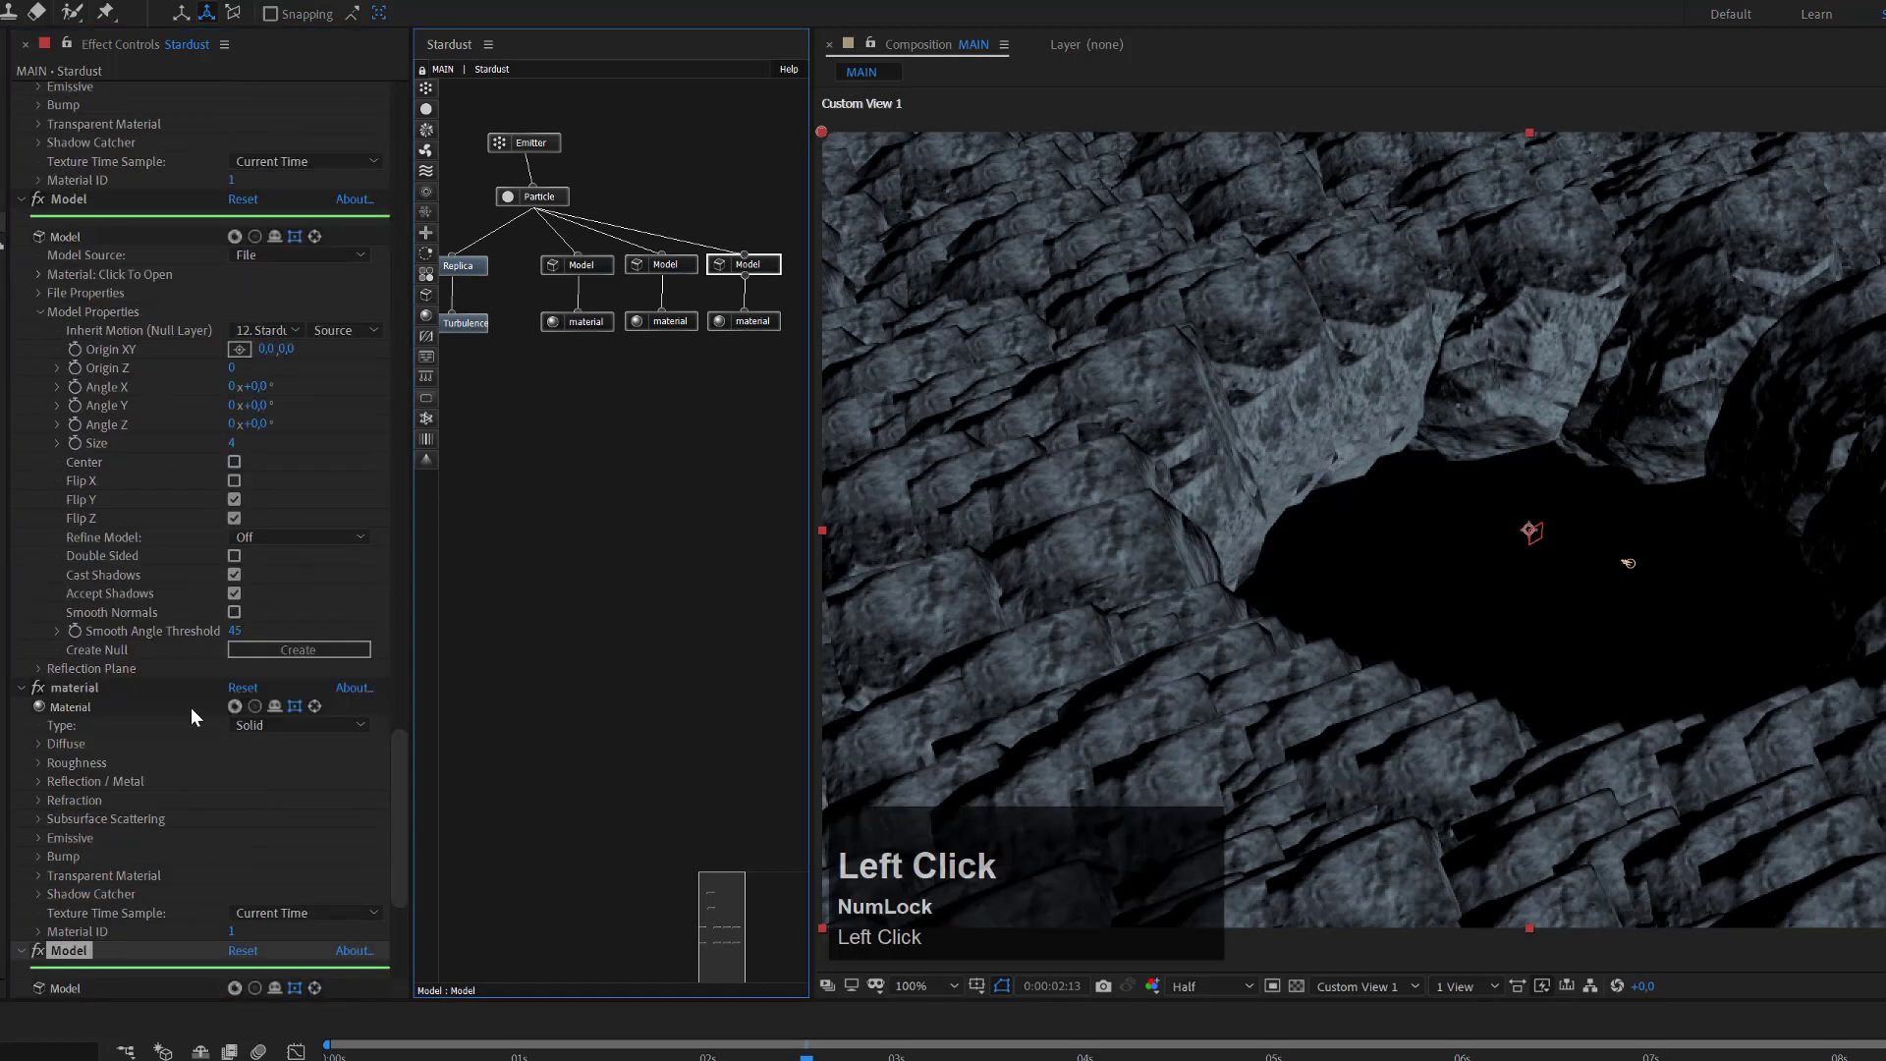
scroll(177, 722, down, 4)
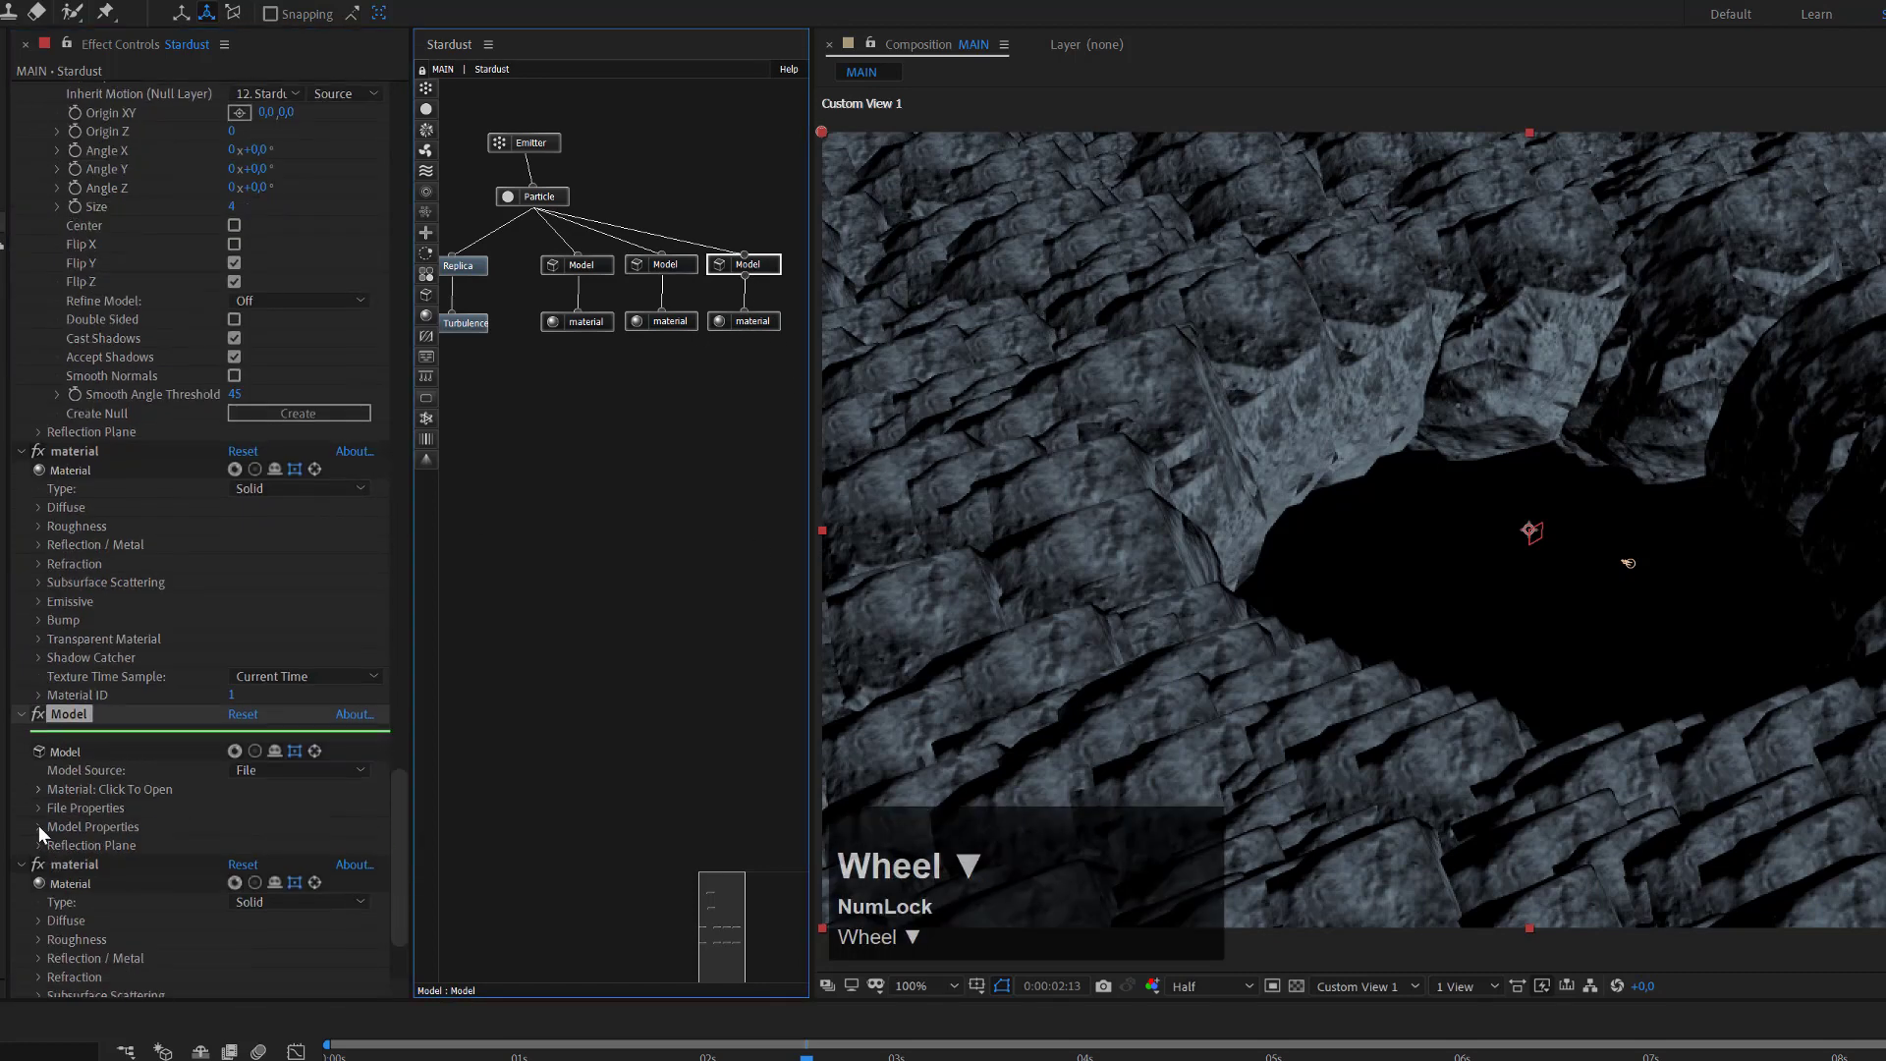
click(38, 826)
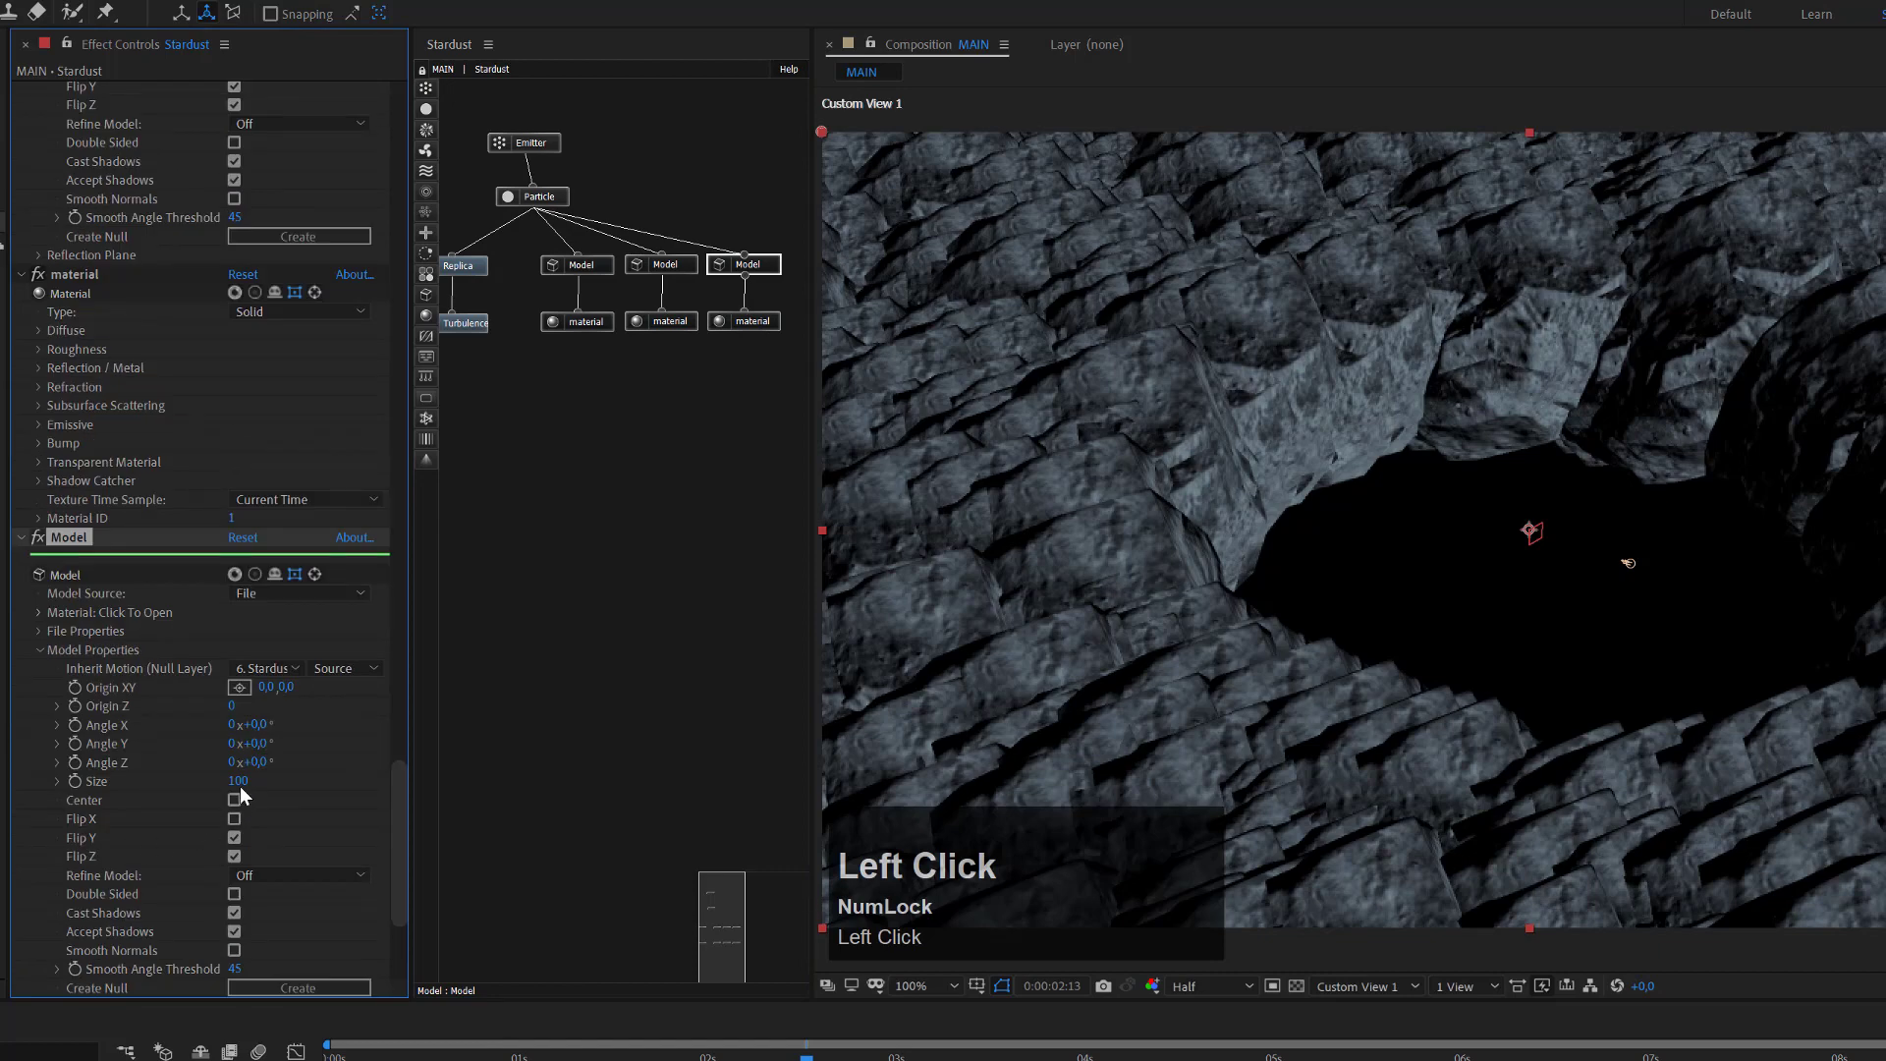
click(239, 782)
text(7)
key(Return)
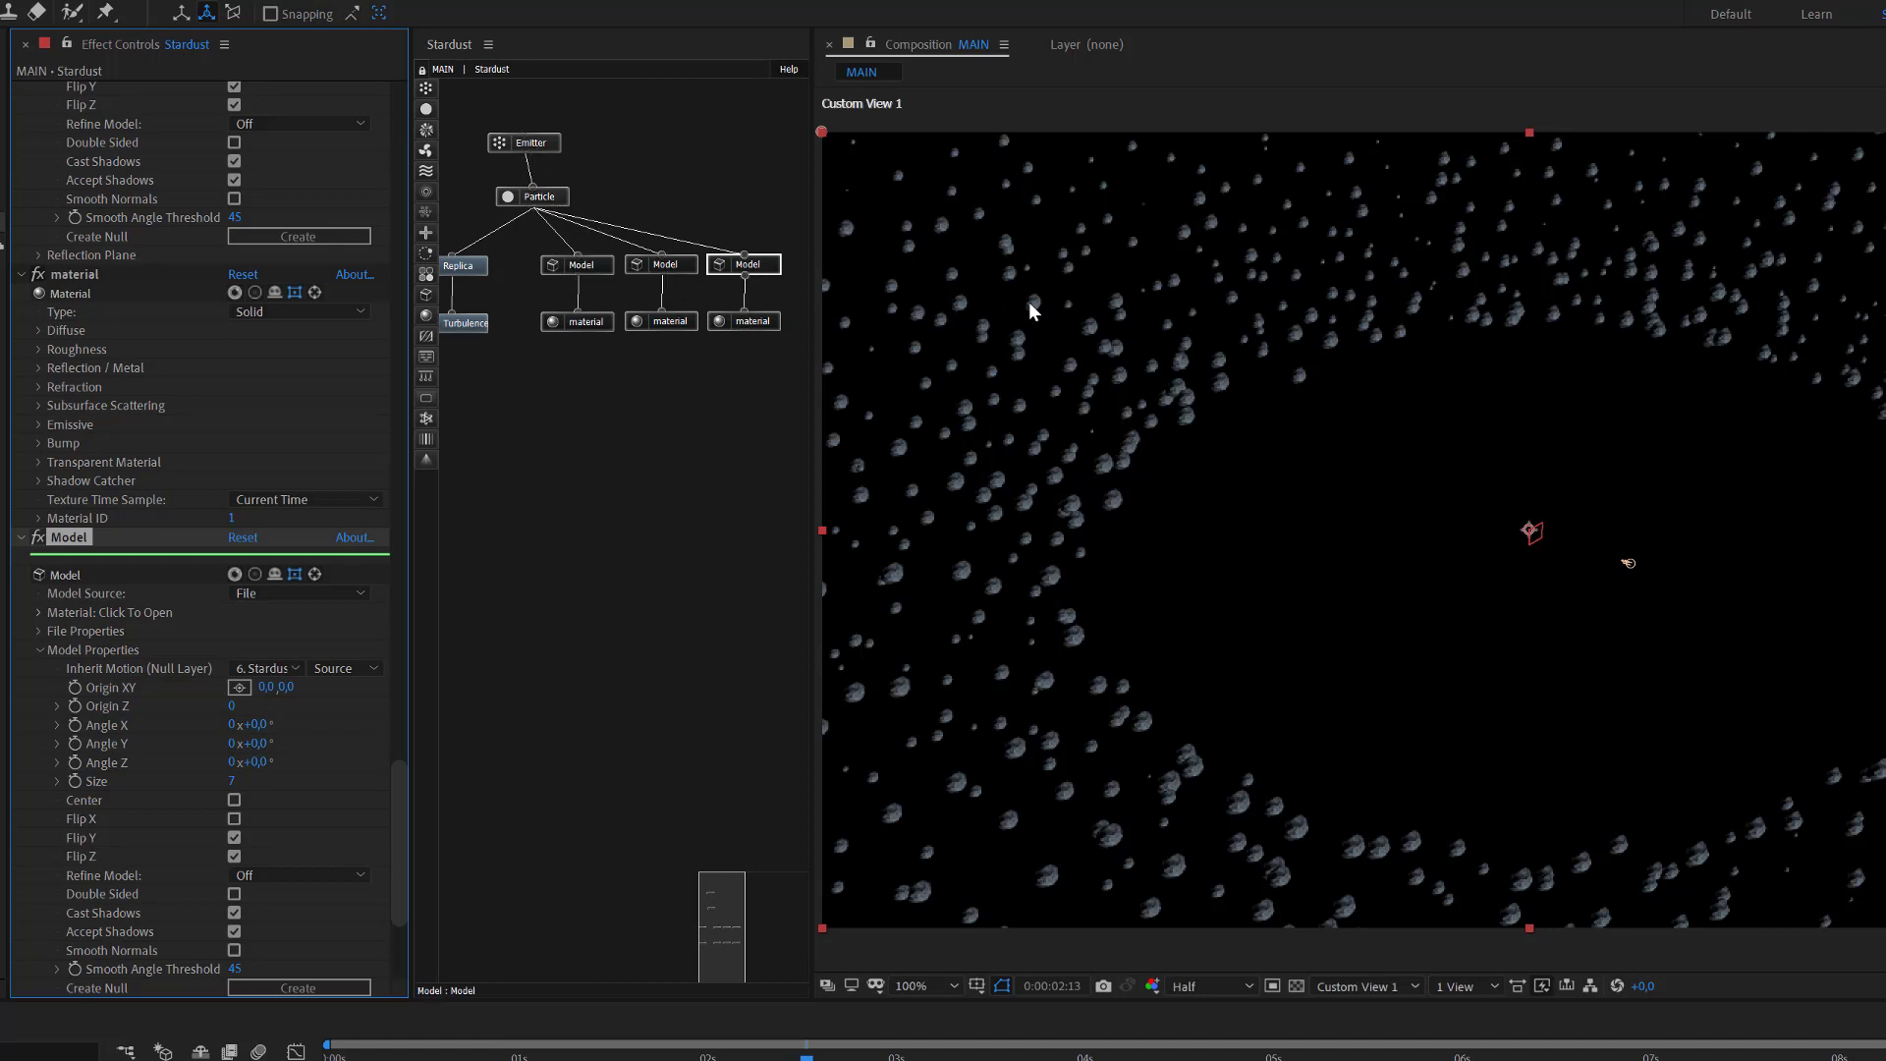
Set the Particle node's Use Model(s) option to Random and its Angle Random to 100.
click(548, 206)
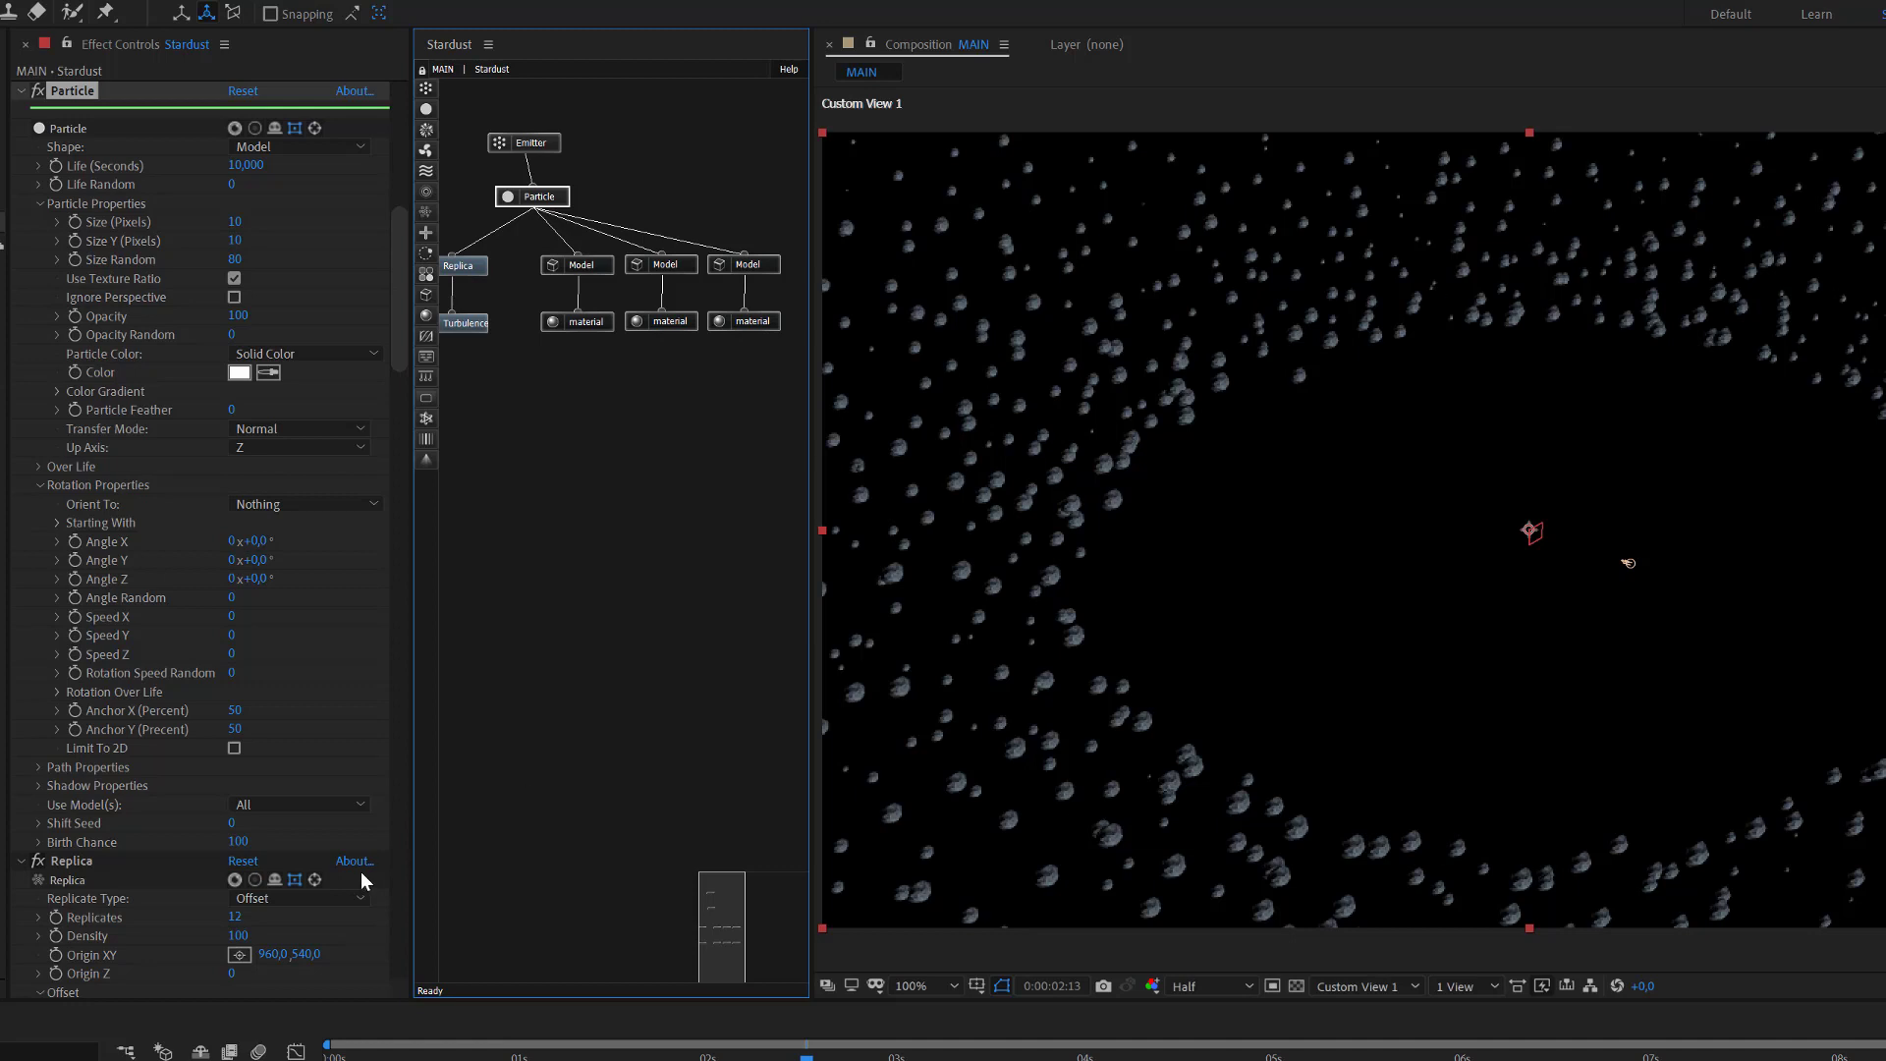
click(271, 806)
click(280, 850)
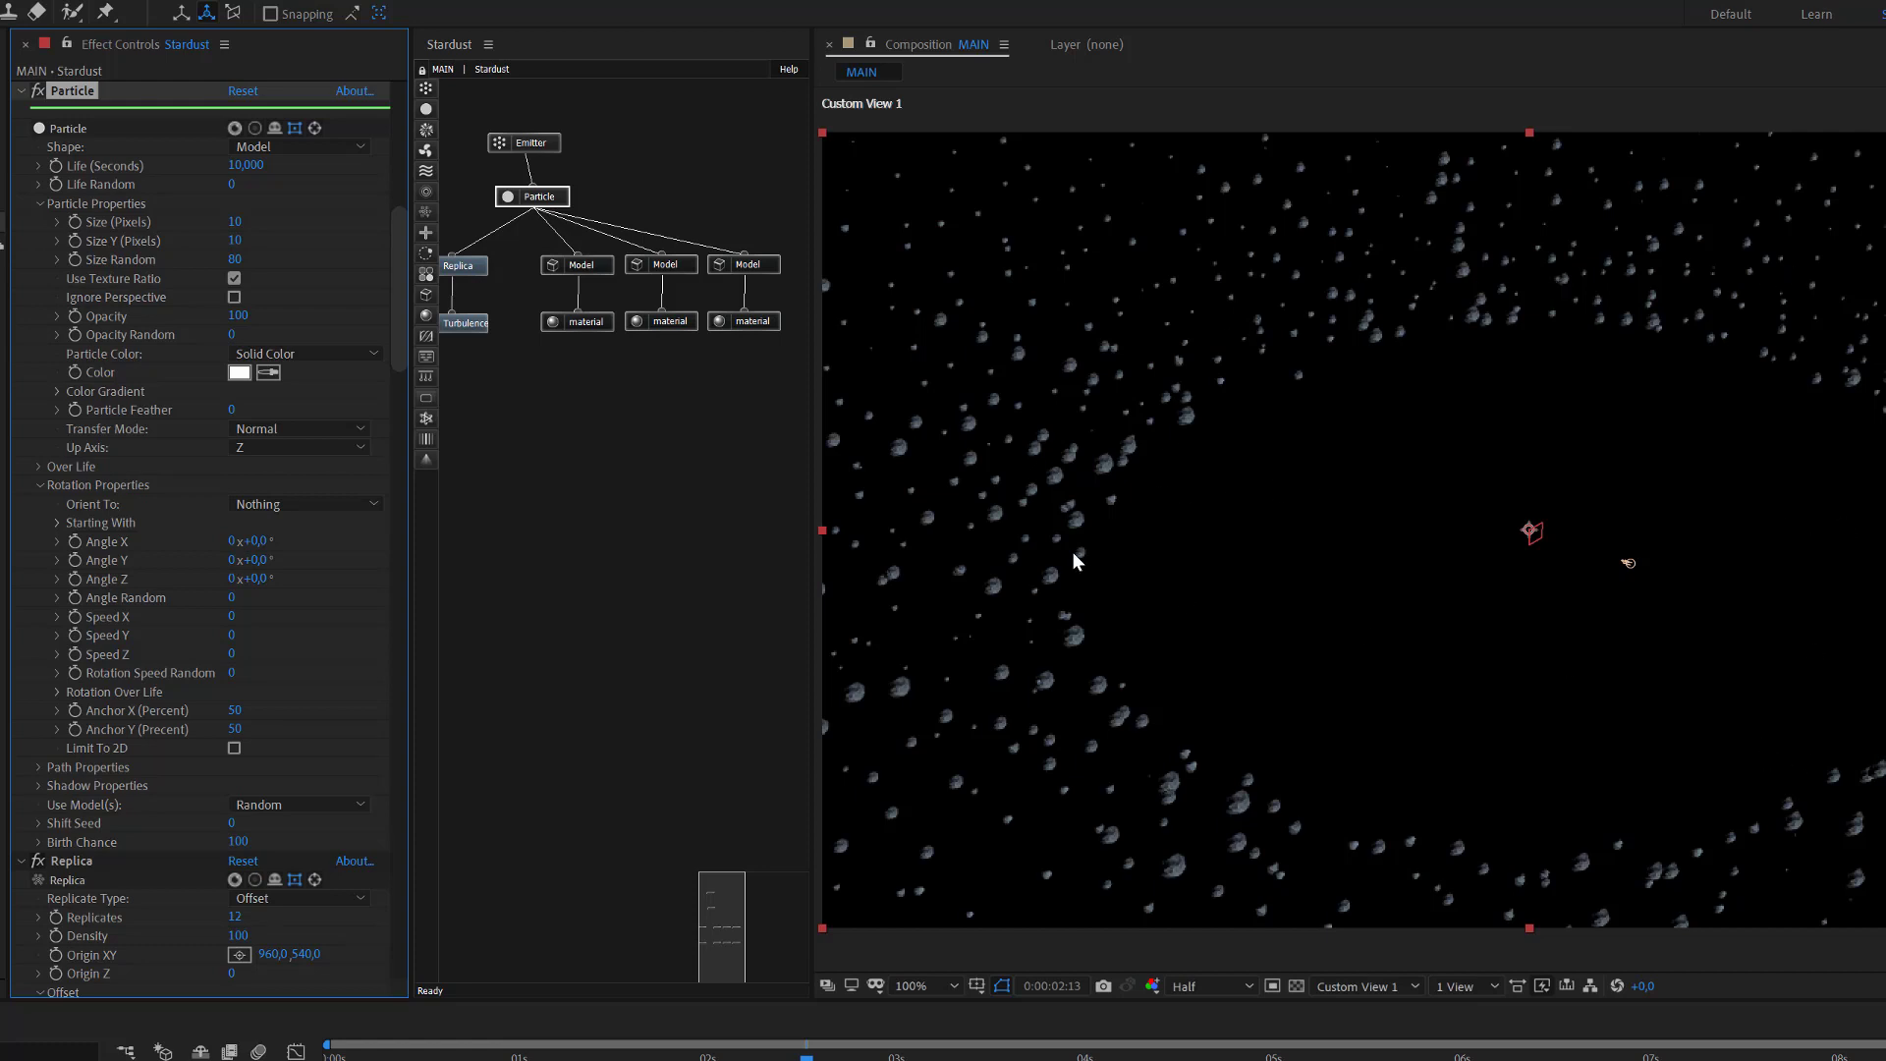
click(543, 204)
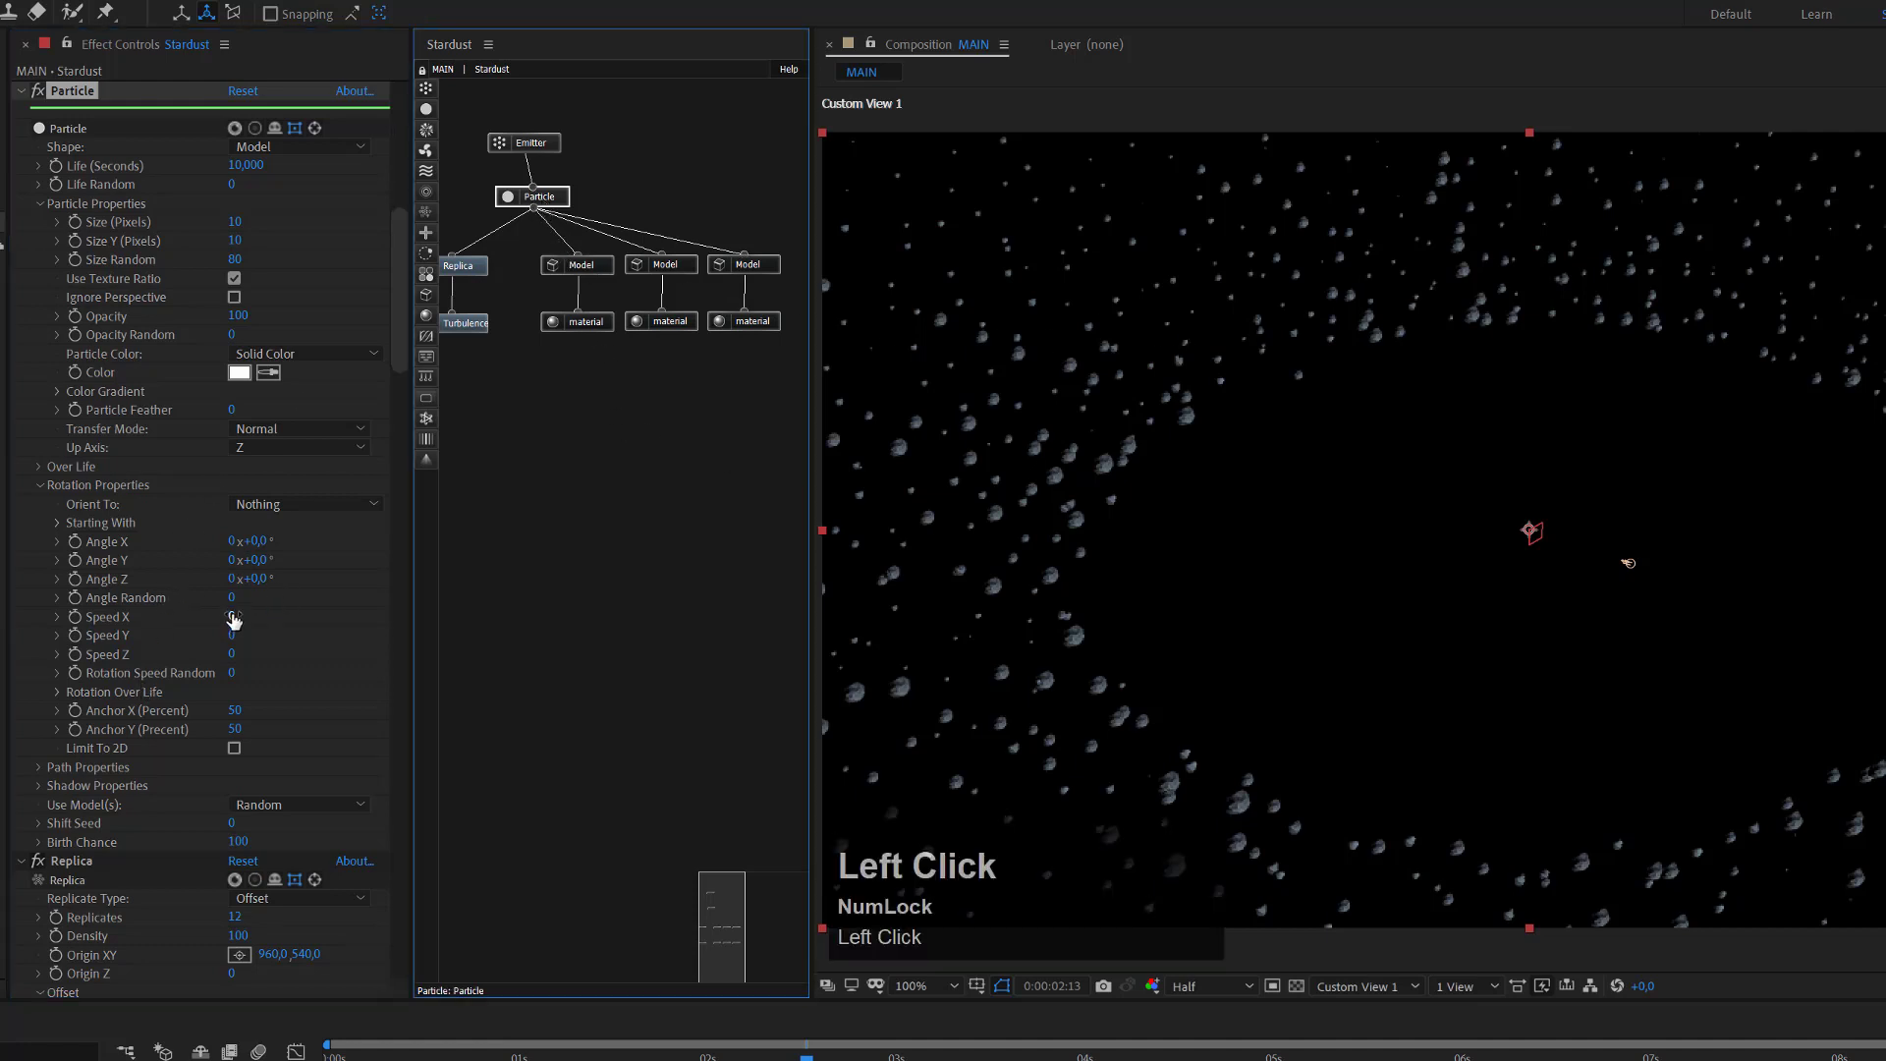
drag(232, 599, 398, 613)
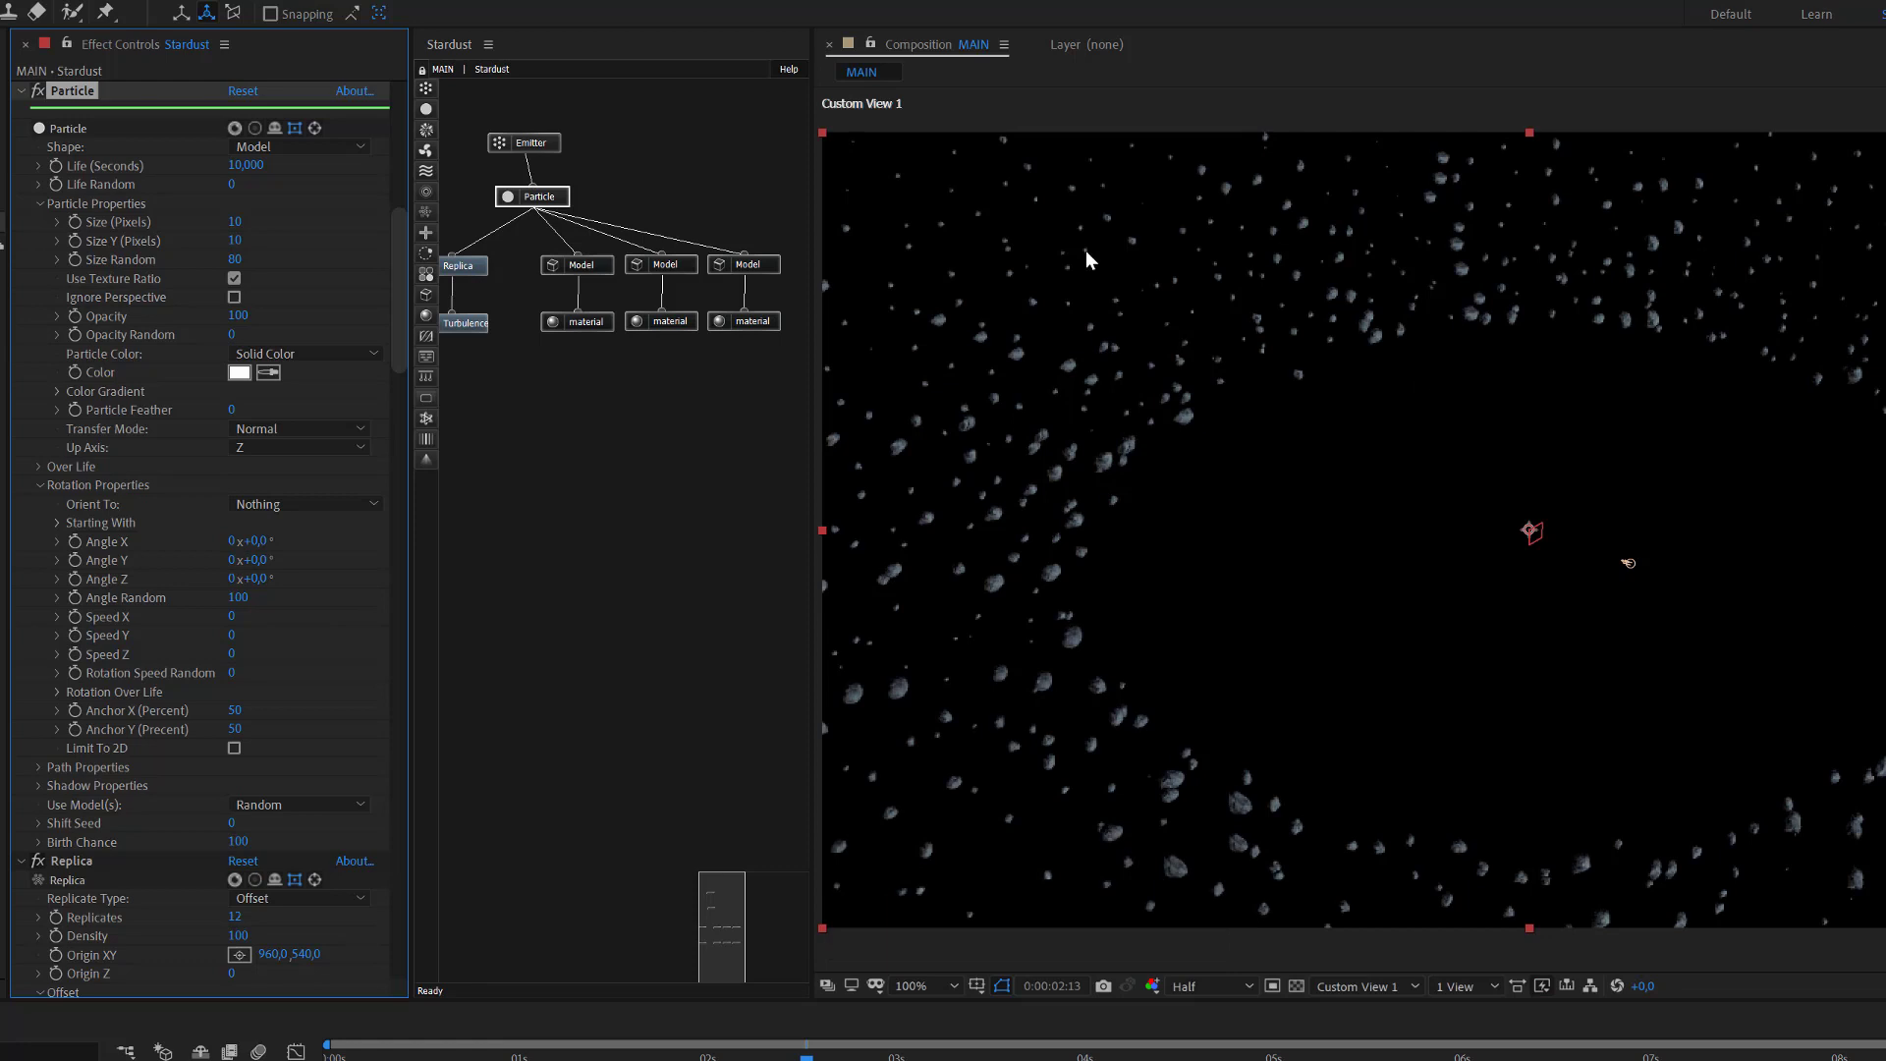
Set particle rotation Speed X to 1, Speed Y to 2, Speed Z to 1 and Rotation Speed Random to 50, and preview the motion.
click(233, 619)
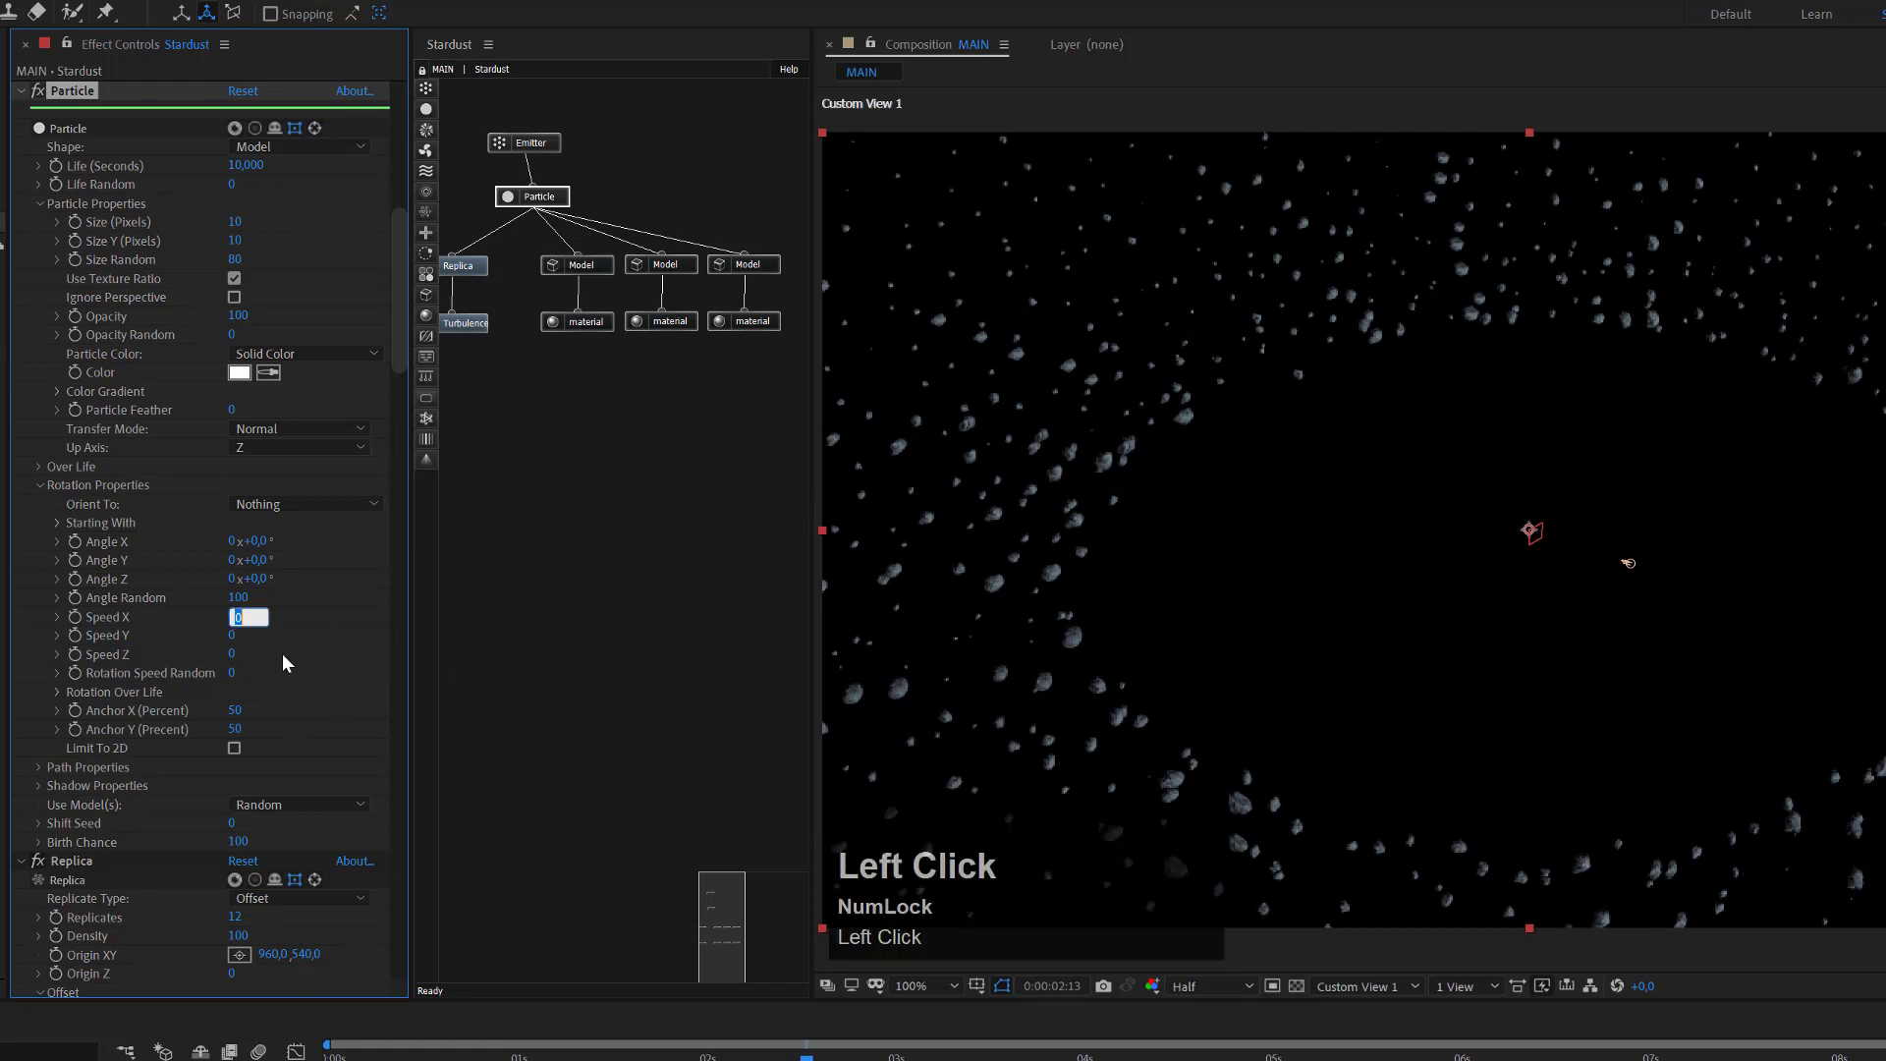
text(1)
click(235, 636)
text(2)
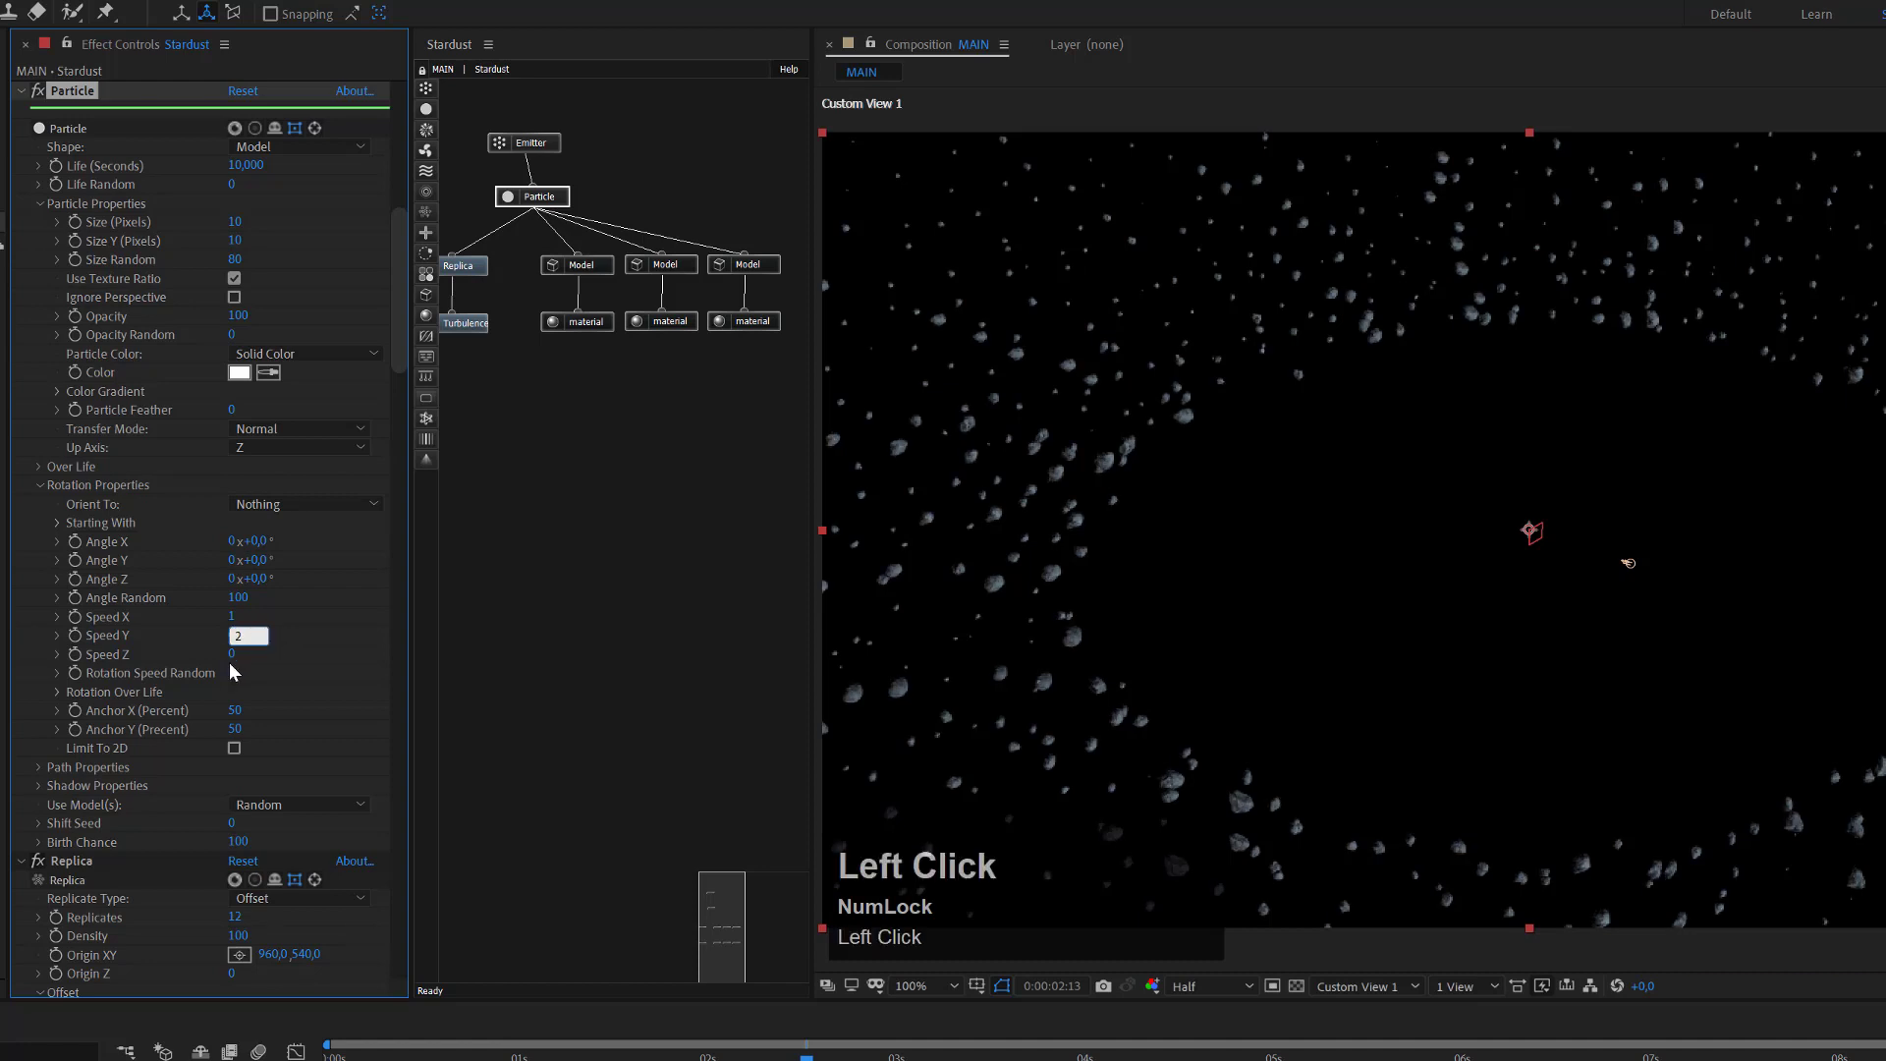
click(232, 654)
text(1)
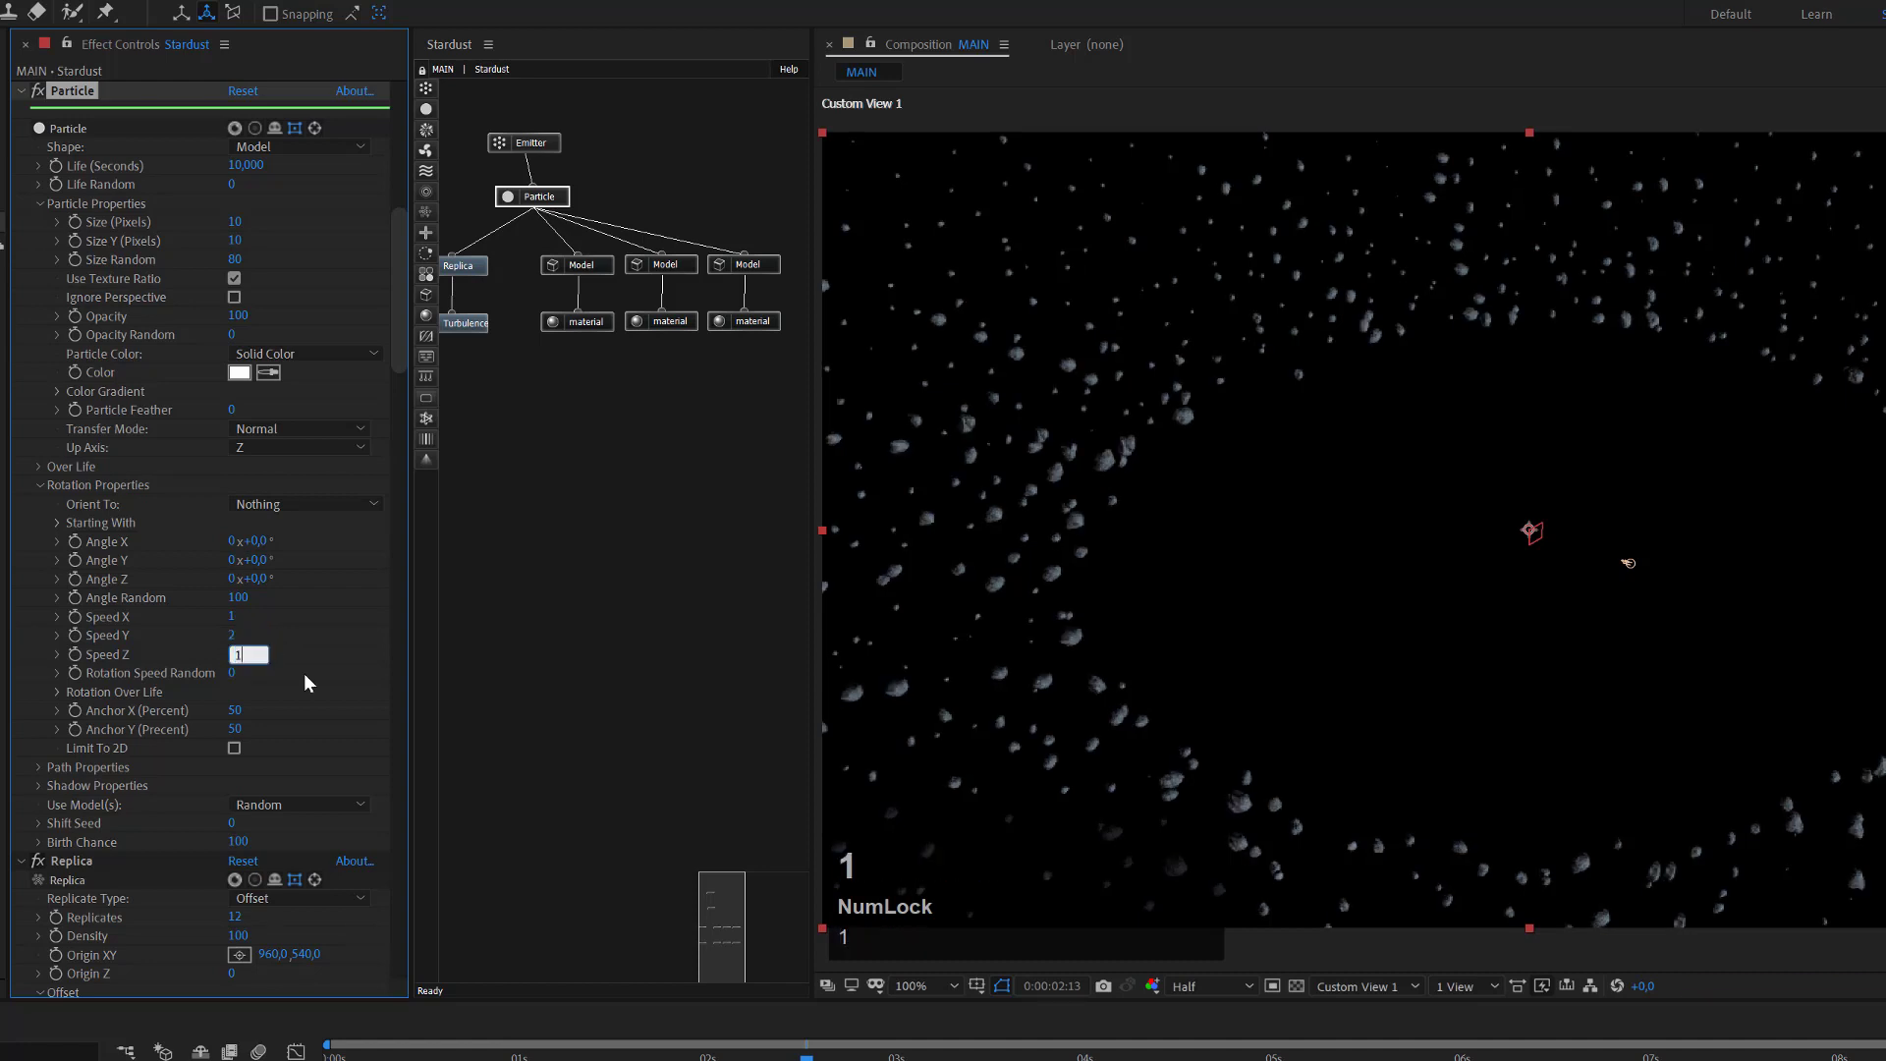
click(304, 674)
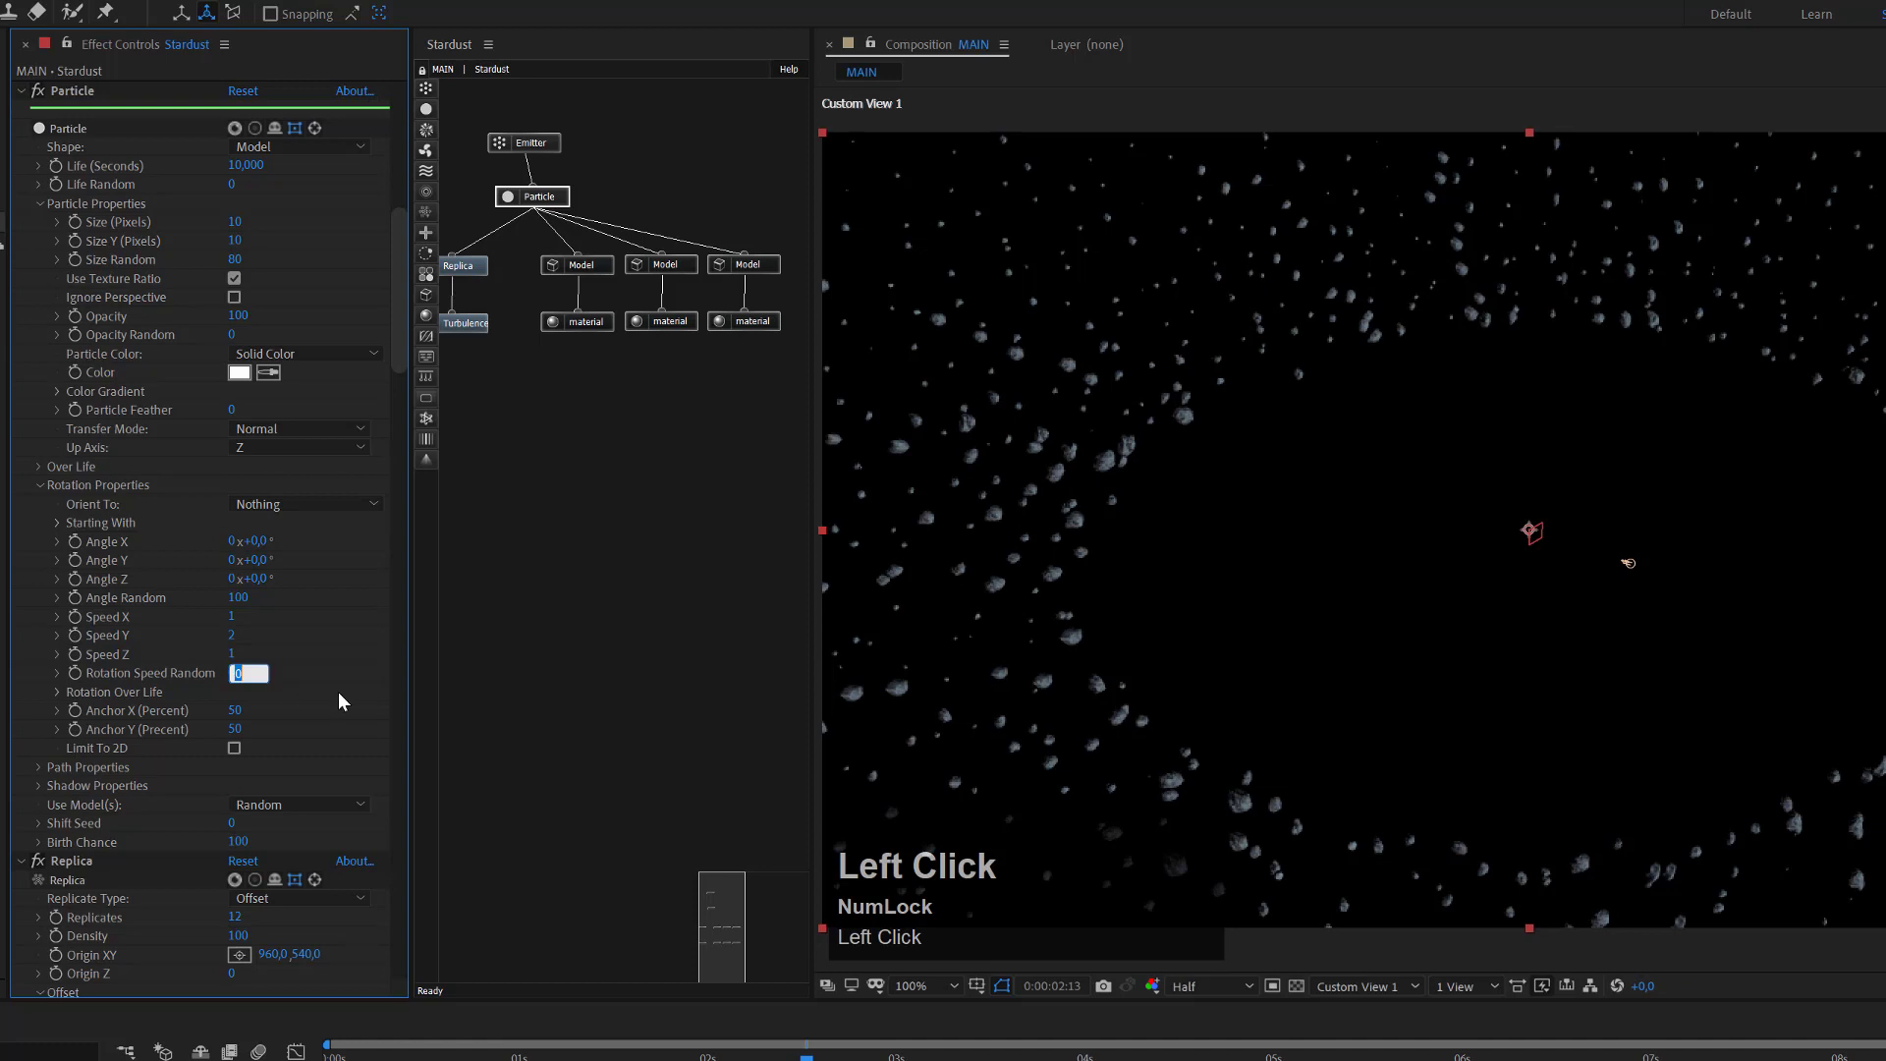
text(50)
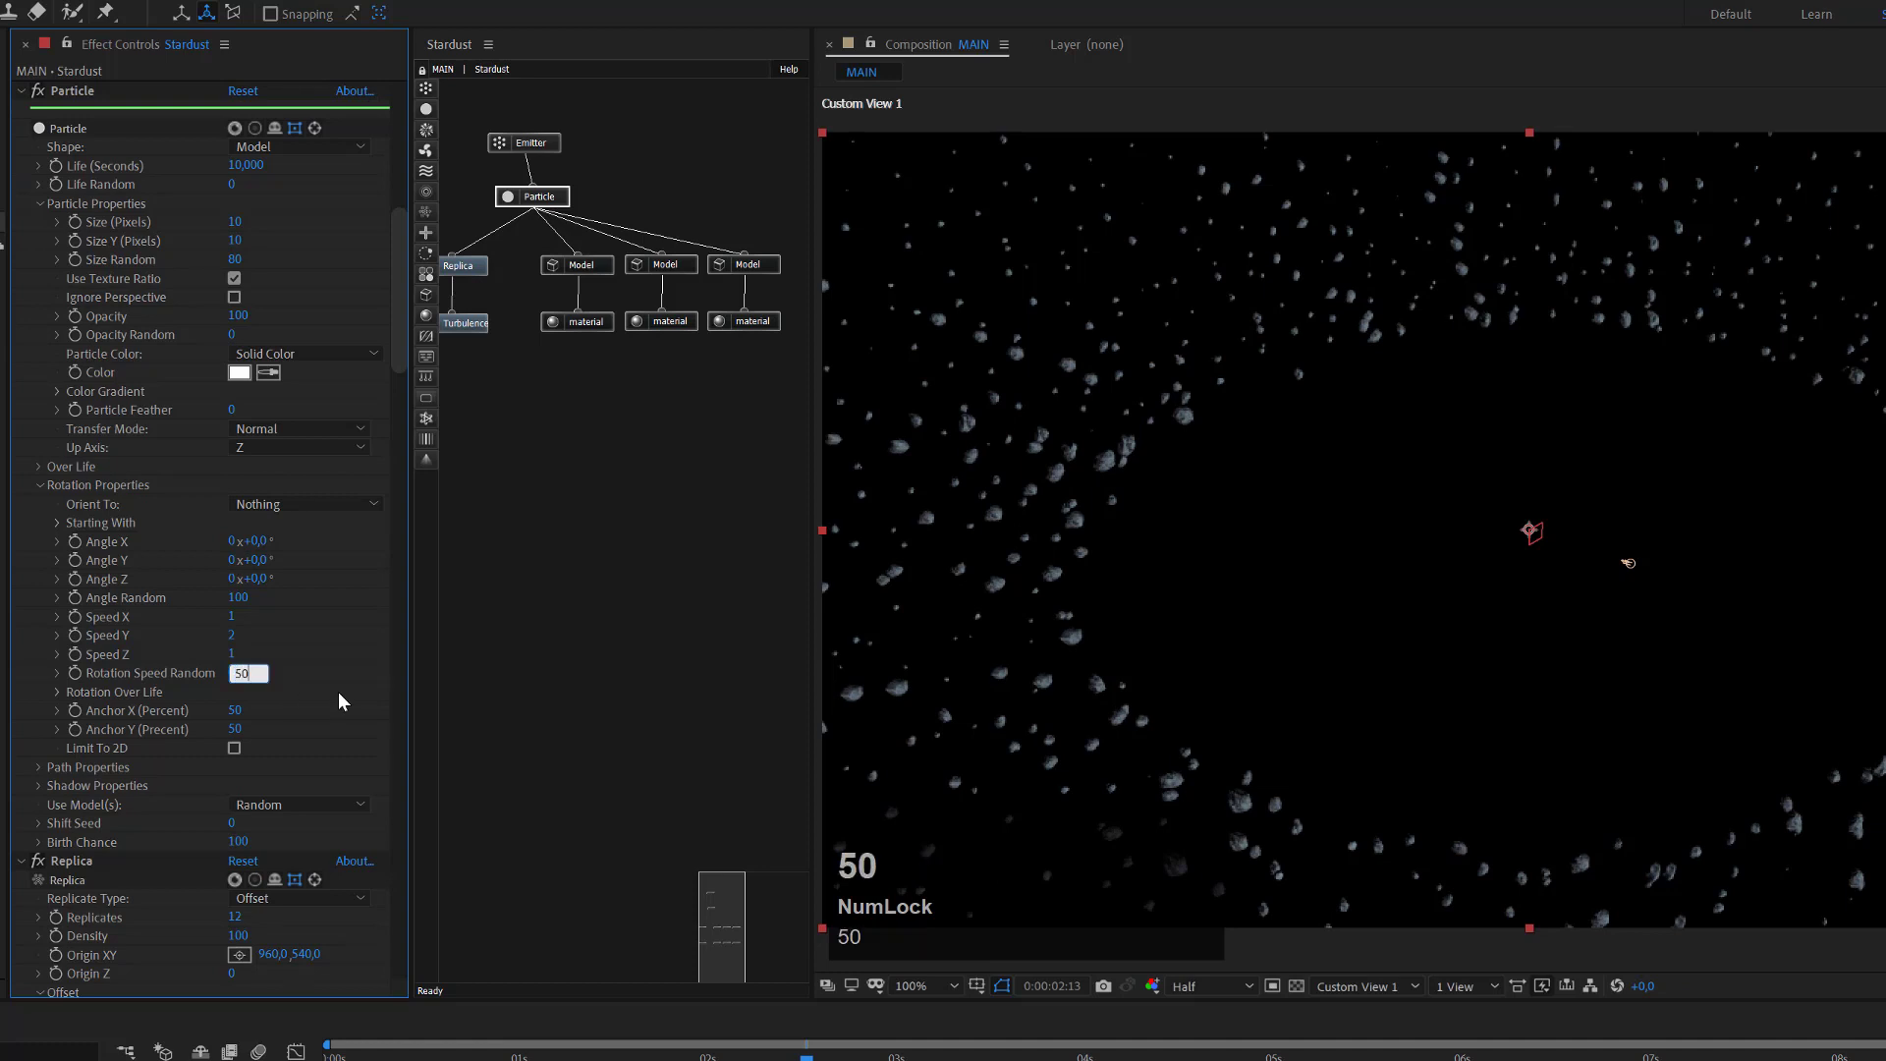
click(383, 621)
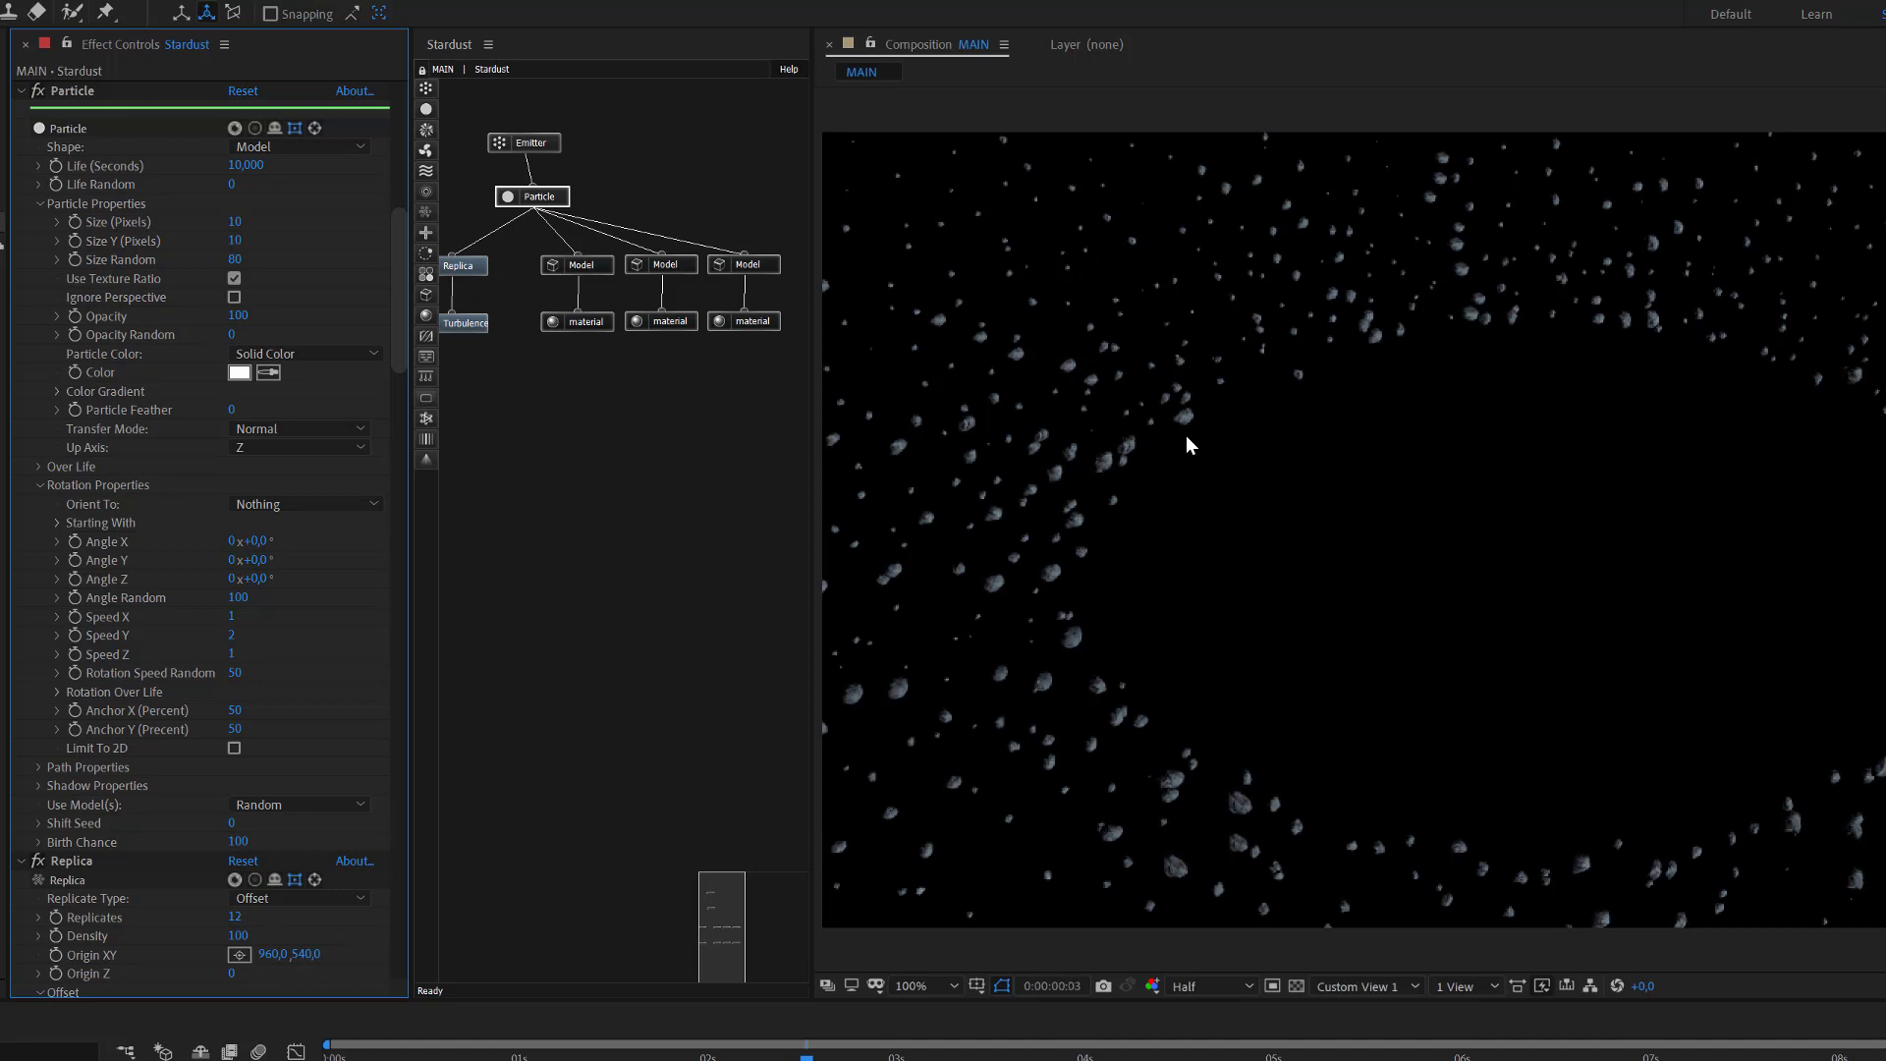
key(space)
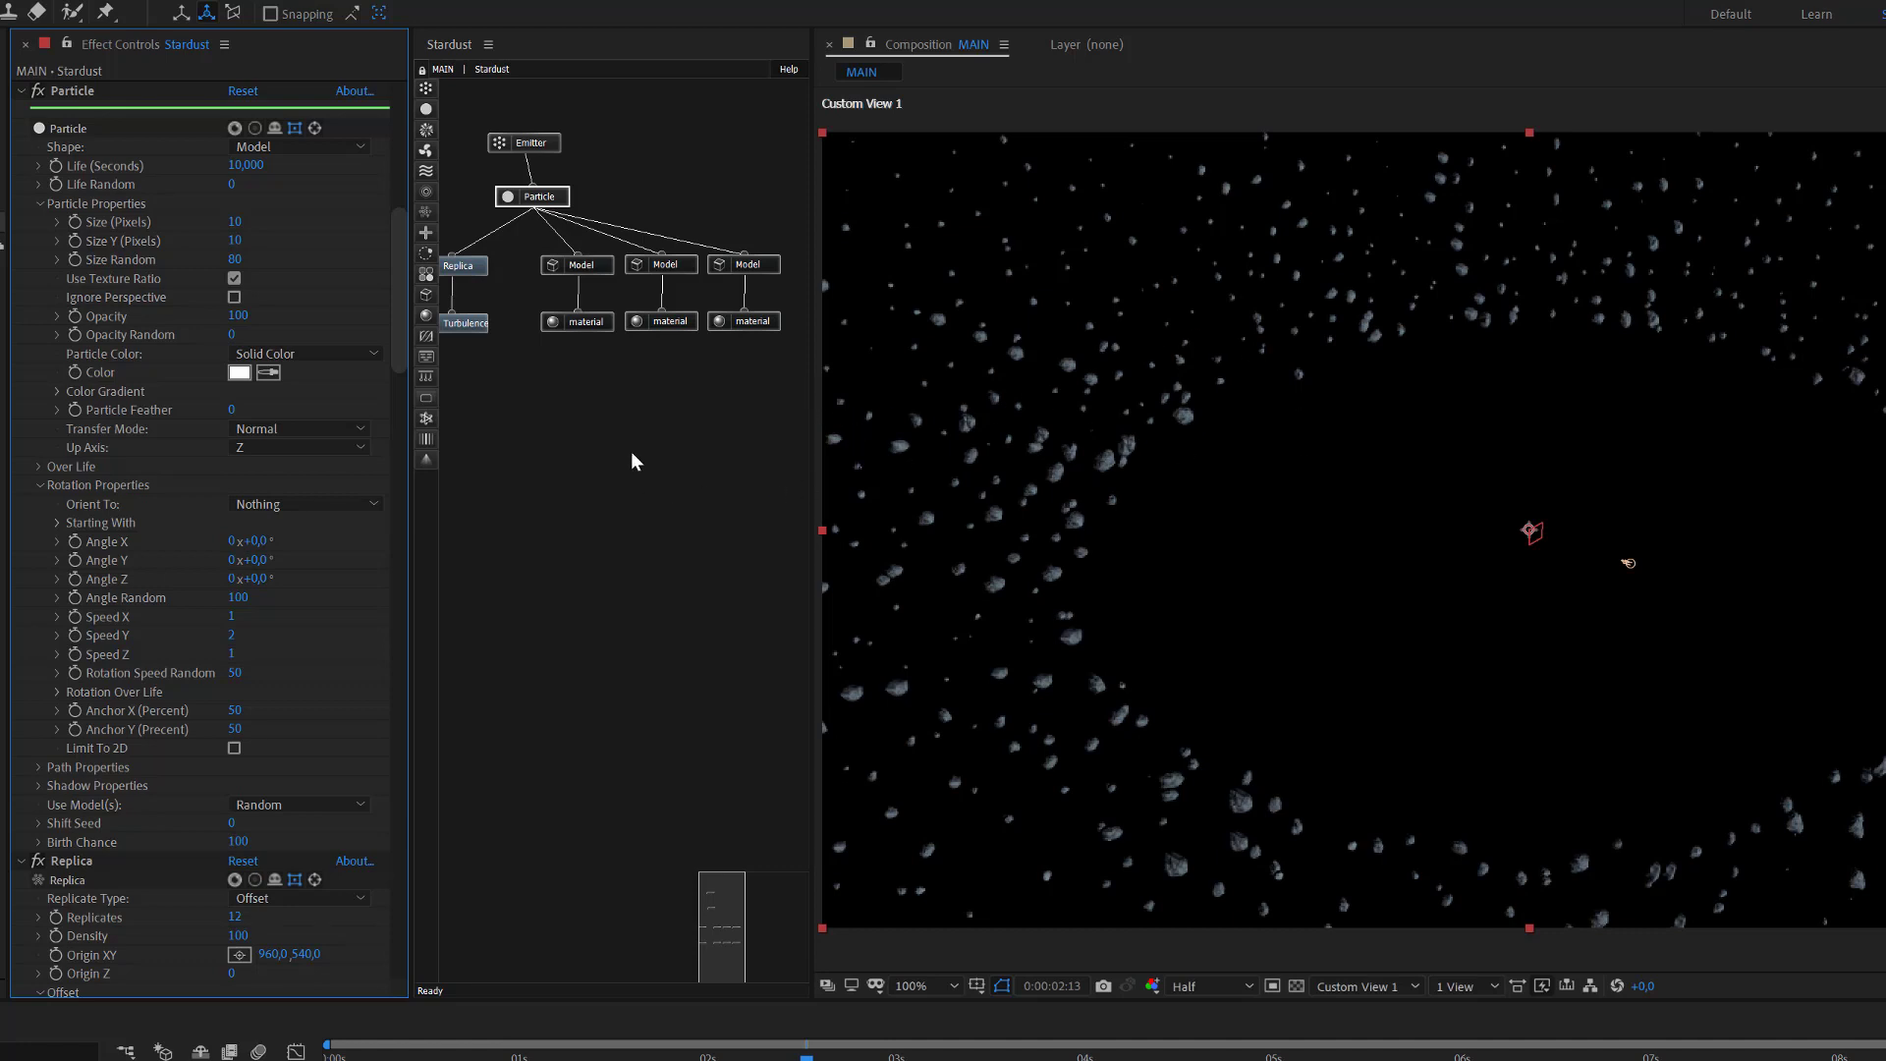
Set the Fractal Speed of the Turbulence node to 0,5.
click(466, 328)
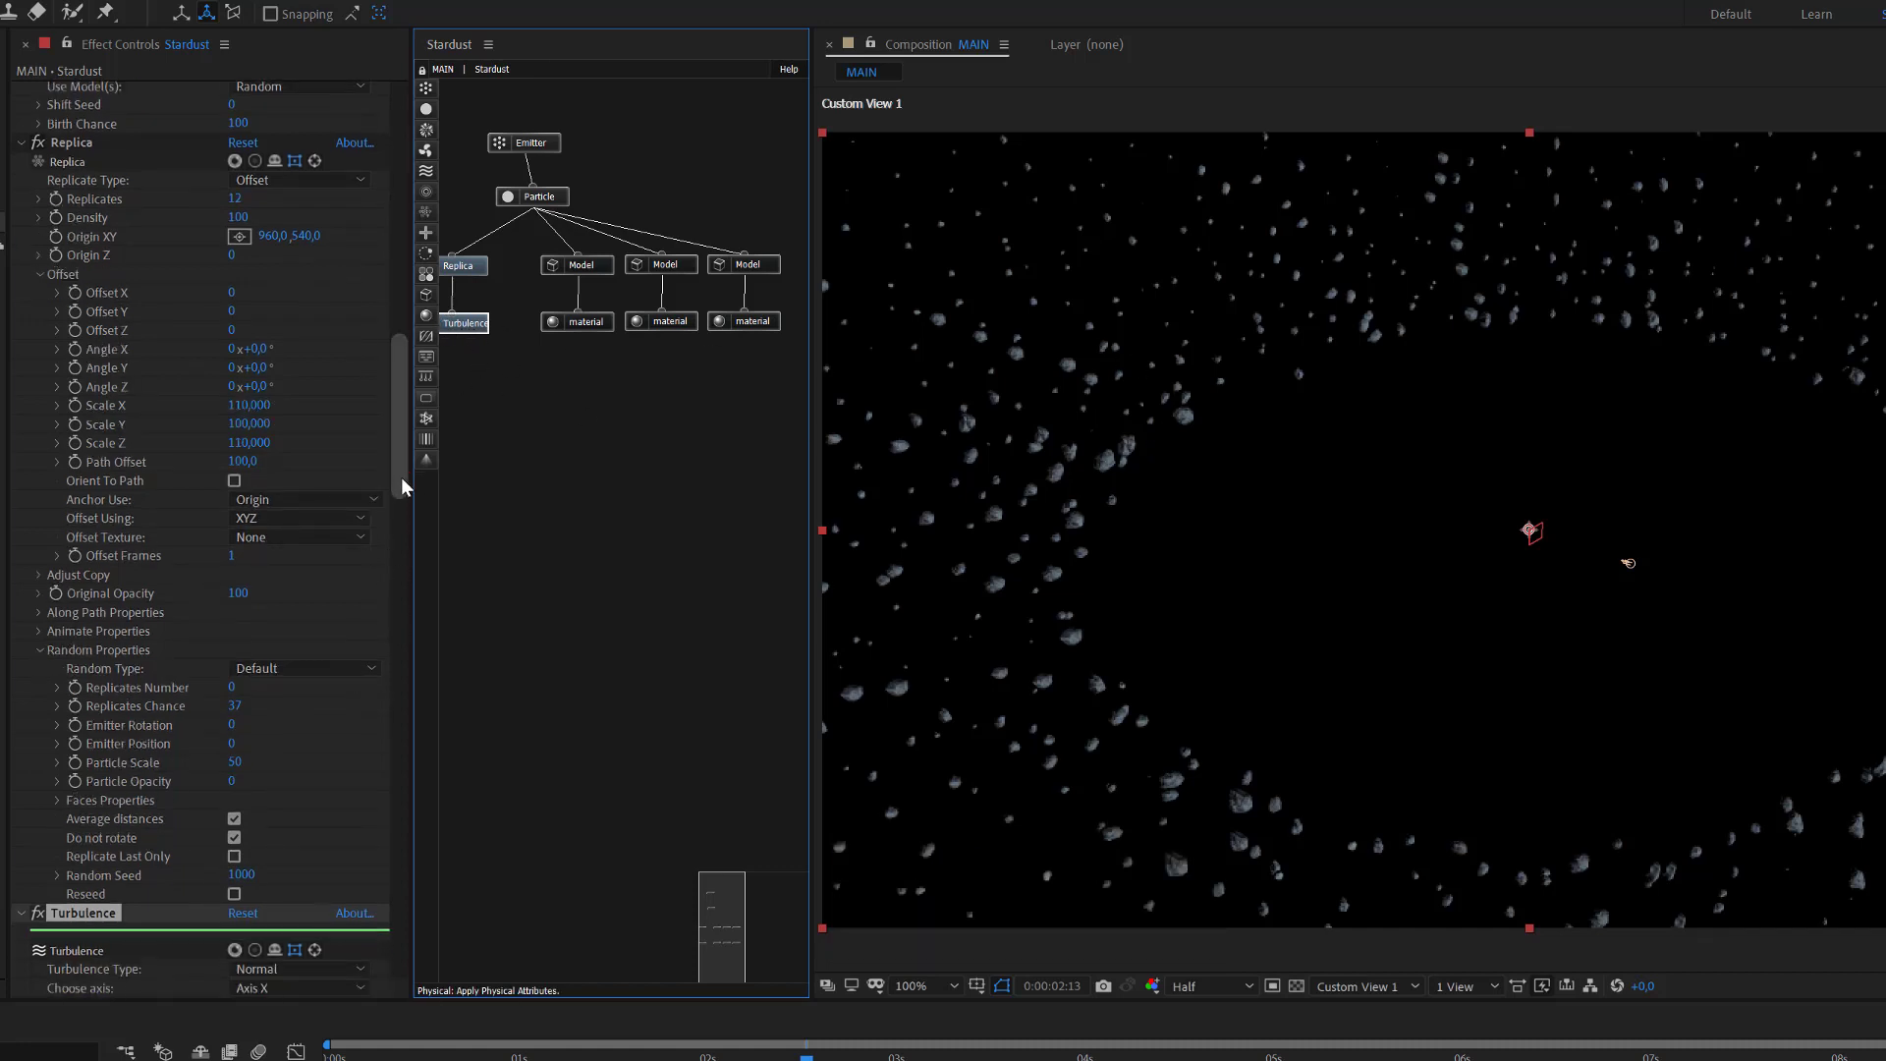
drag(401, 475, 412, 630)
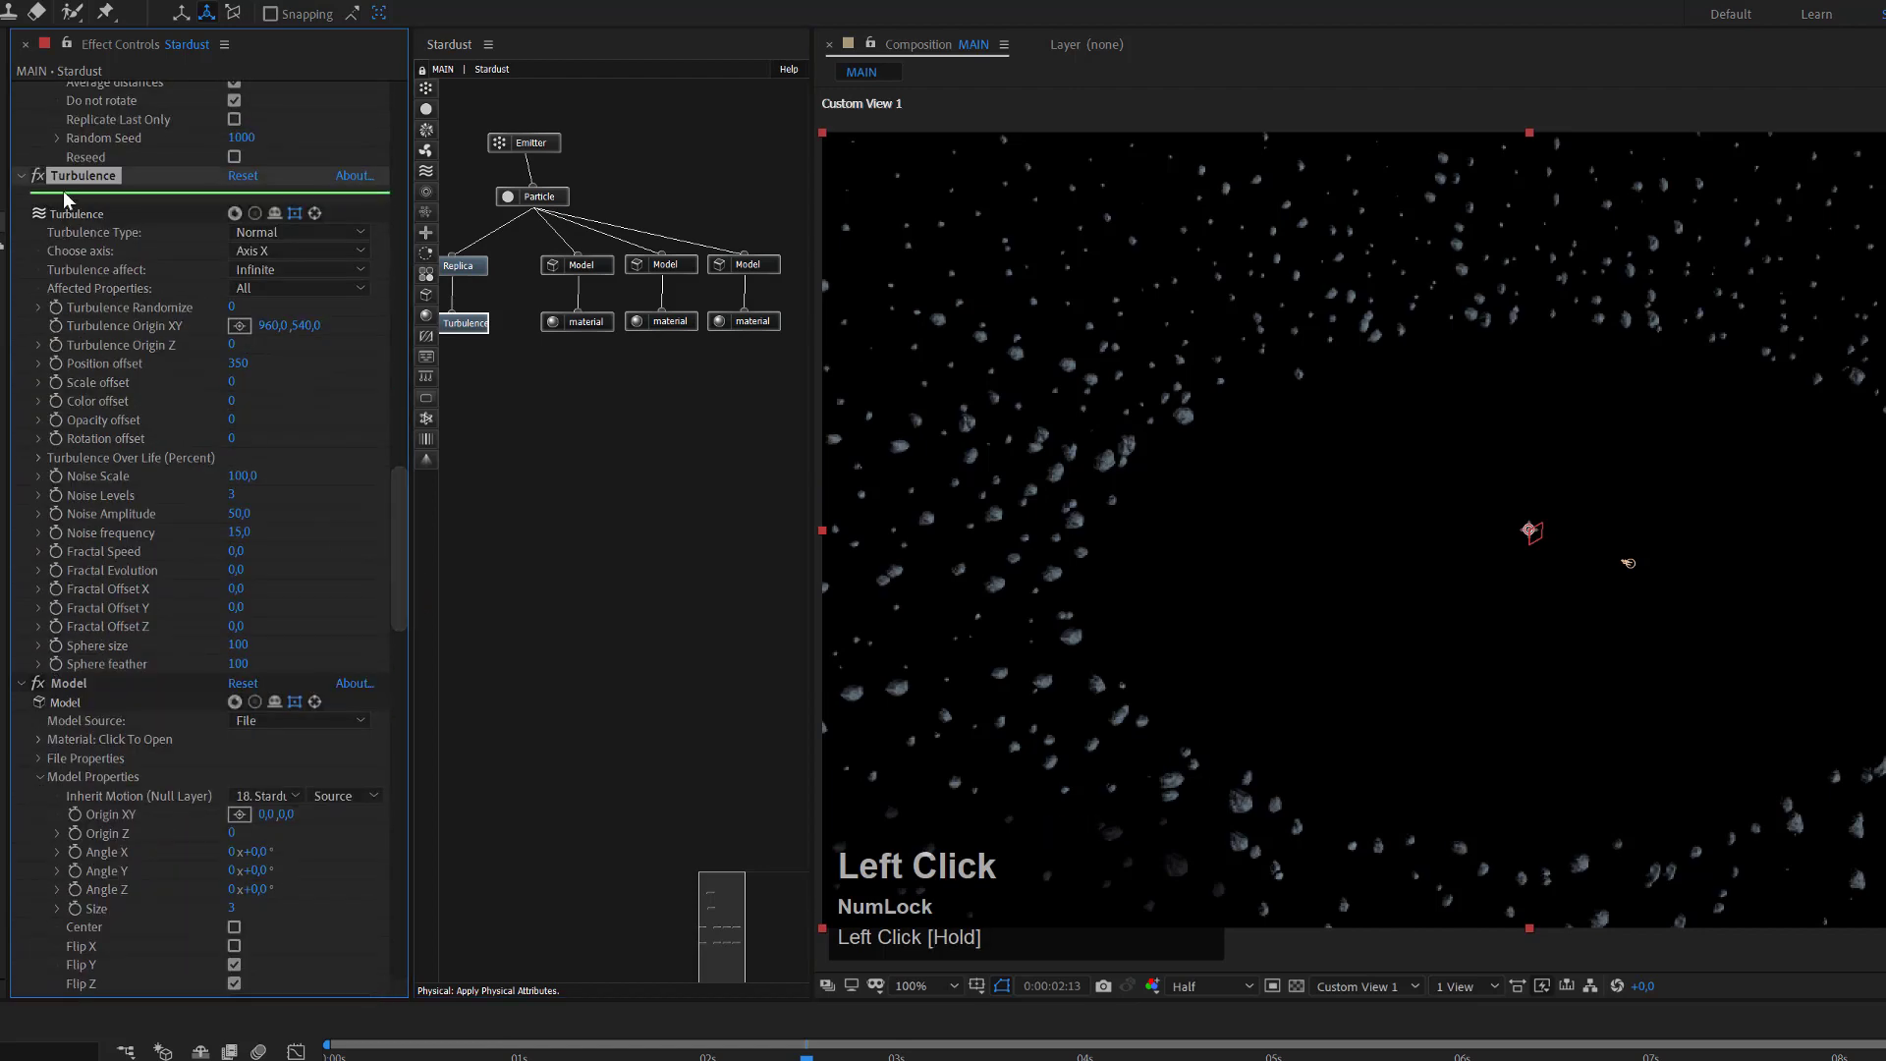
click(68, 179)
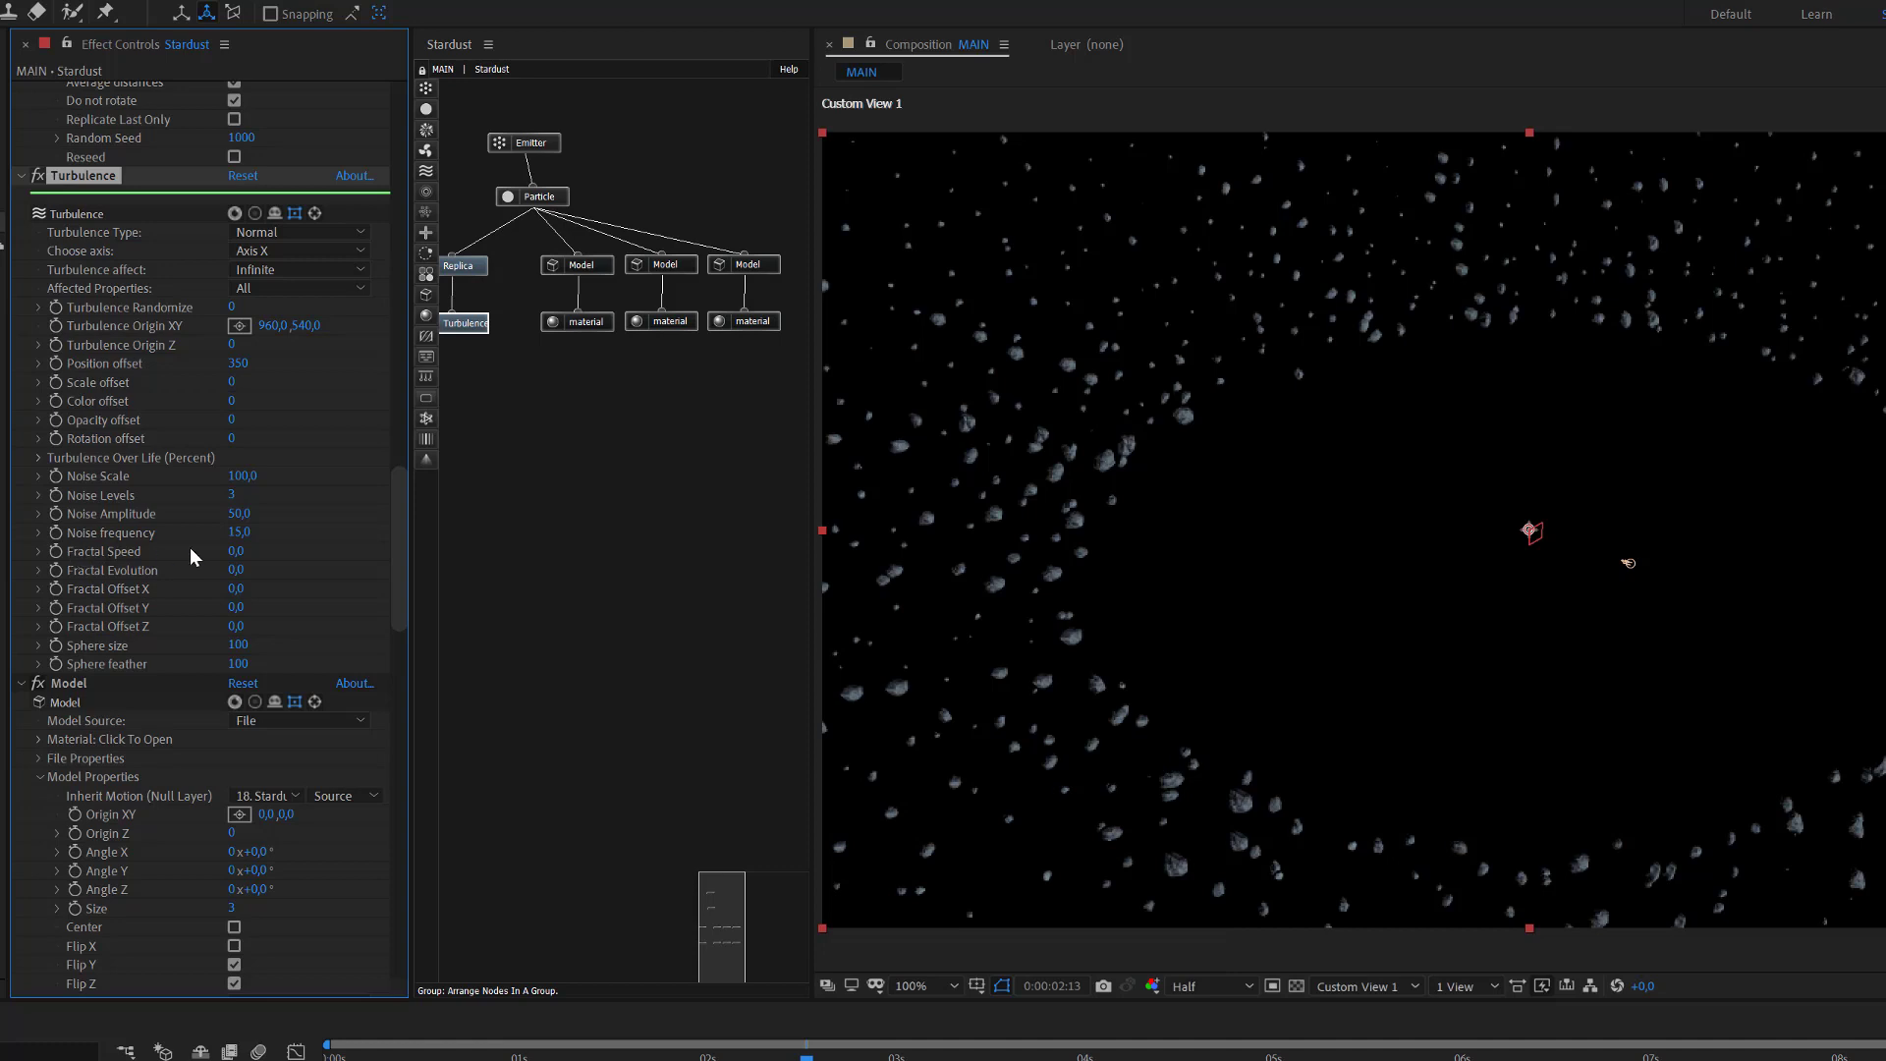
click(234, 552)
text(0,5)
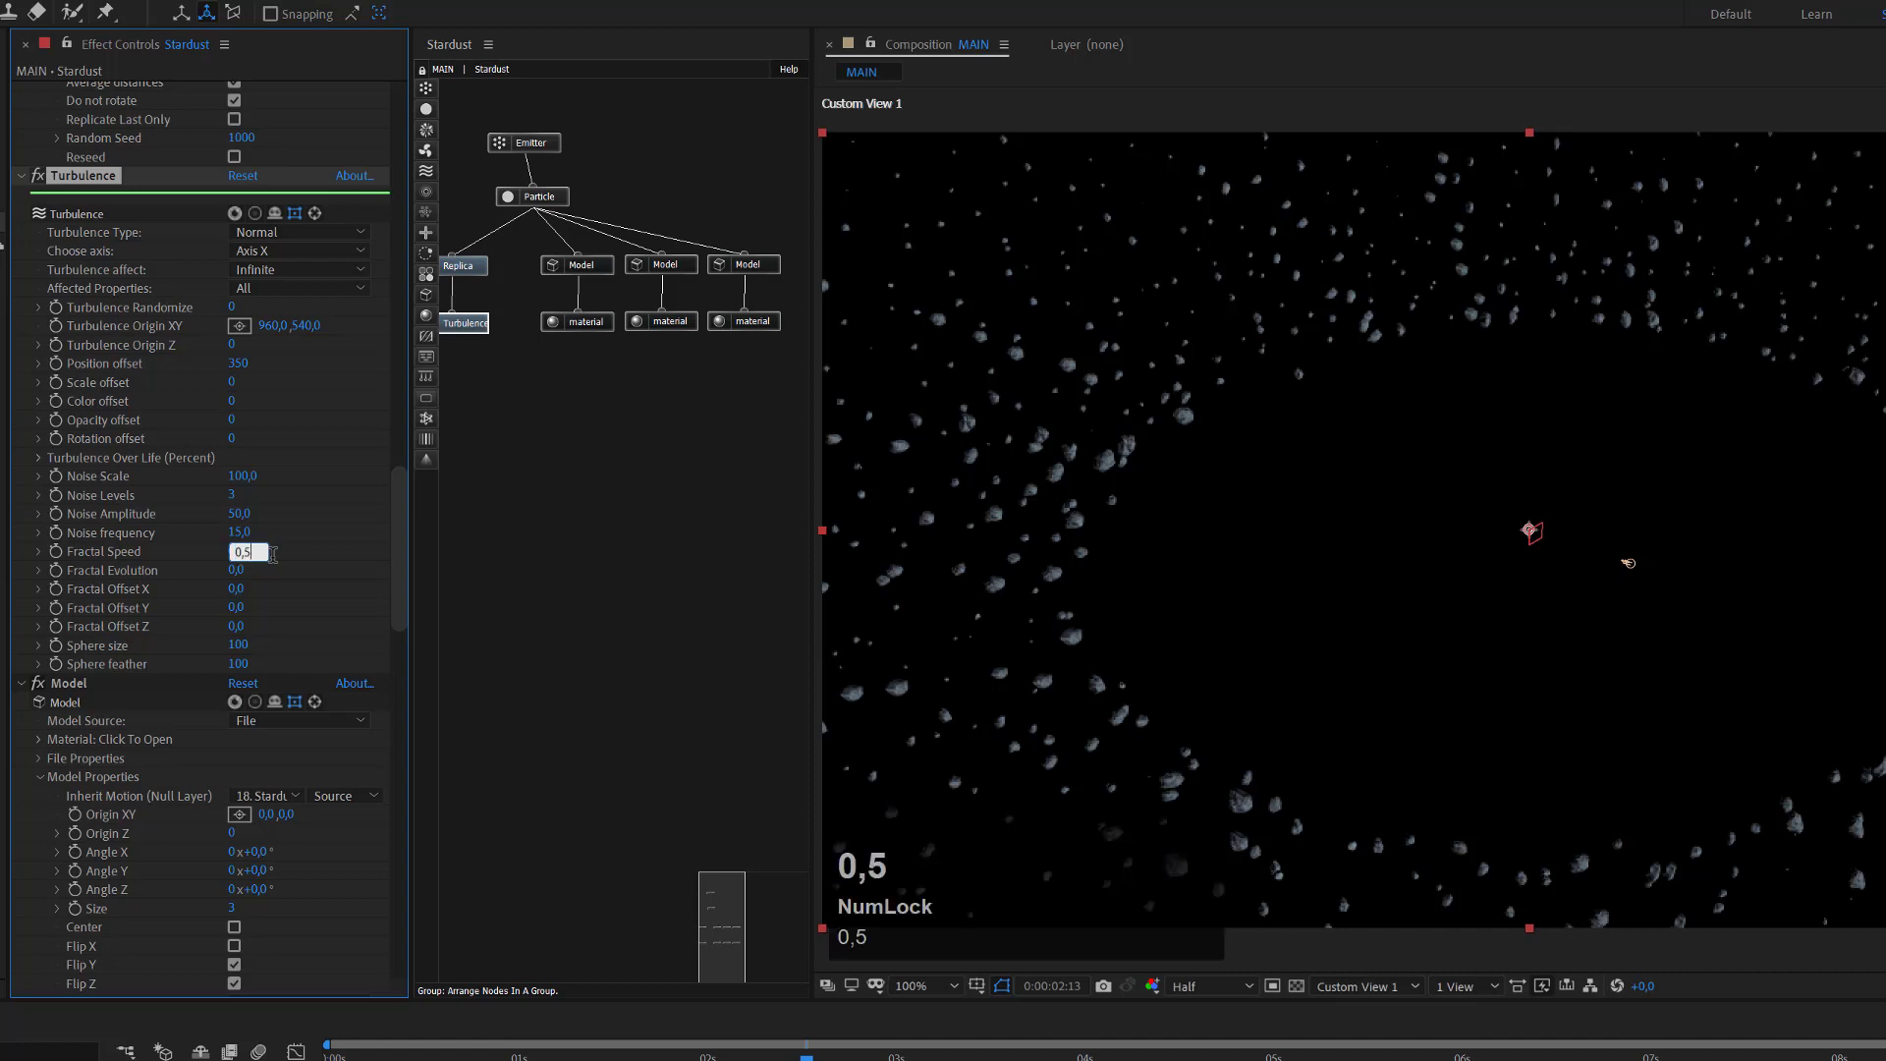
key(Return)
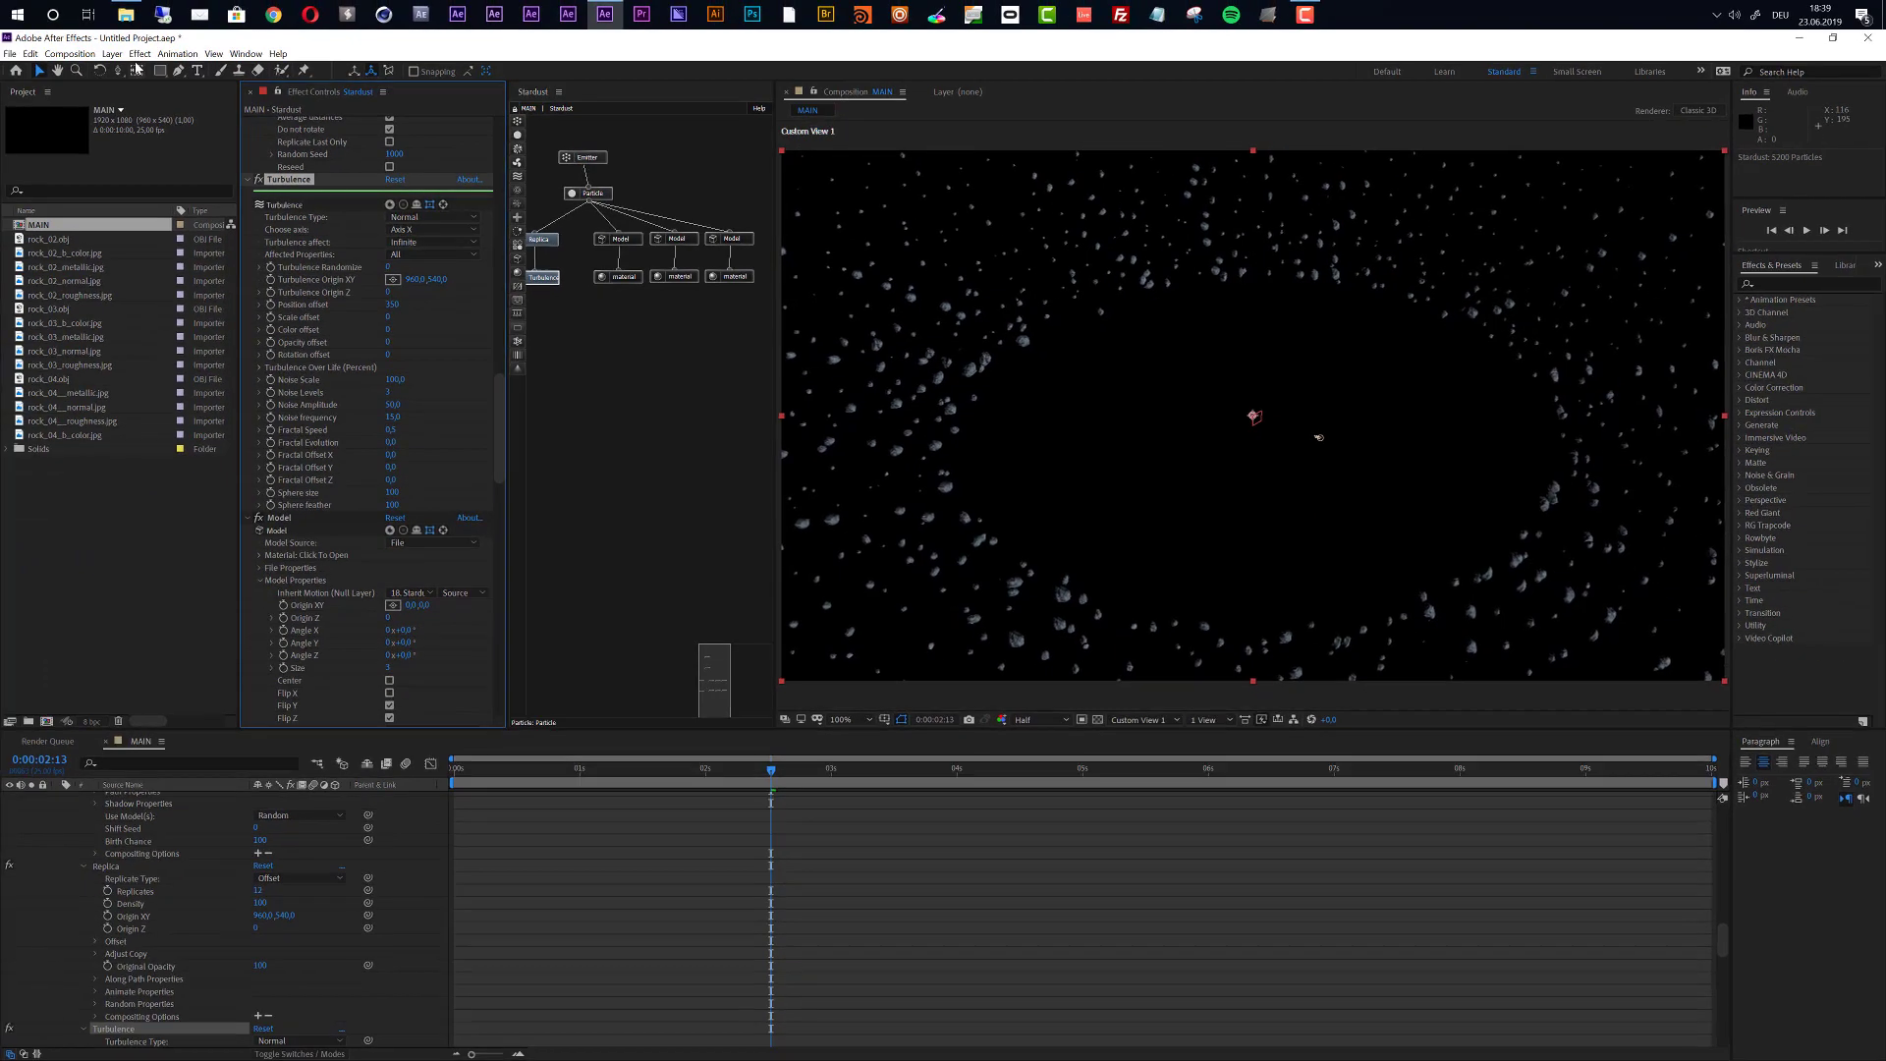
Add a one-node camera with the 24mm preset to the MAIN composition.
click(112, 54)
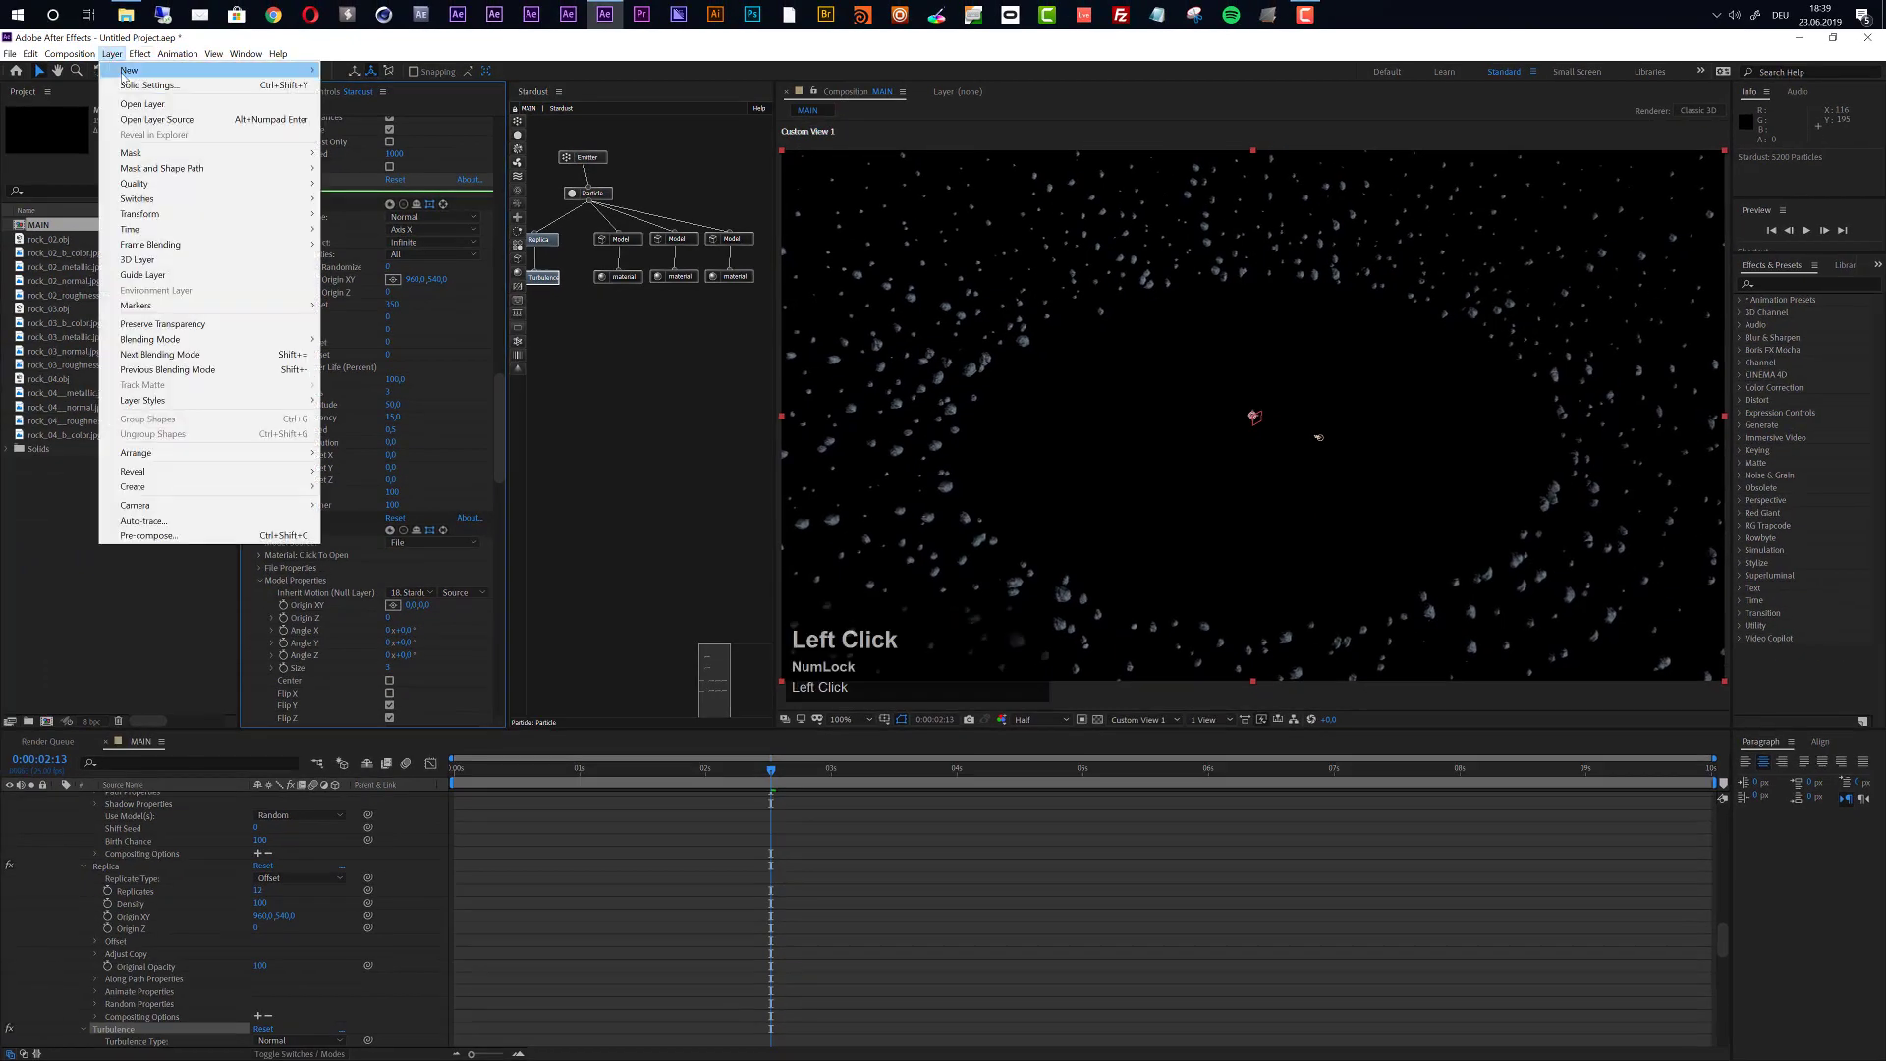
mouse_move(245, 70)
click(359, 116)
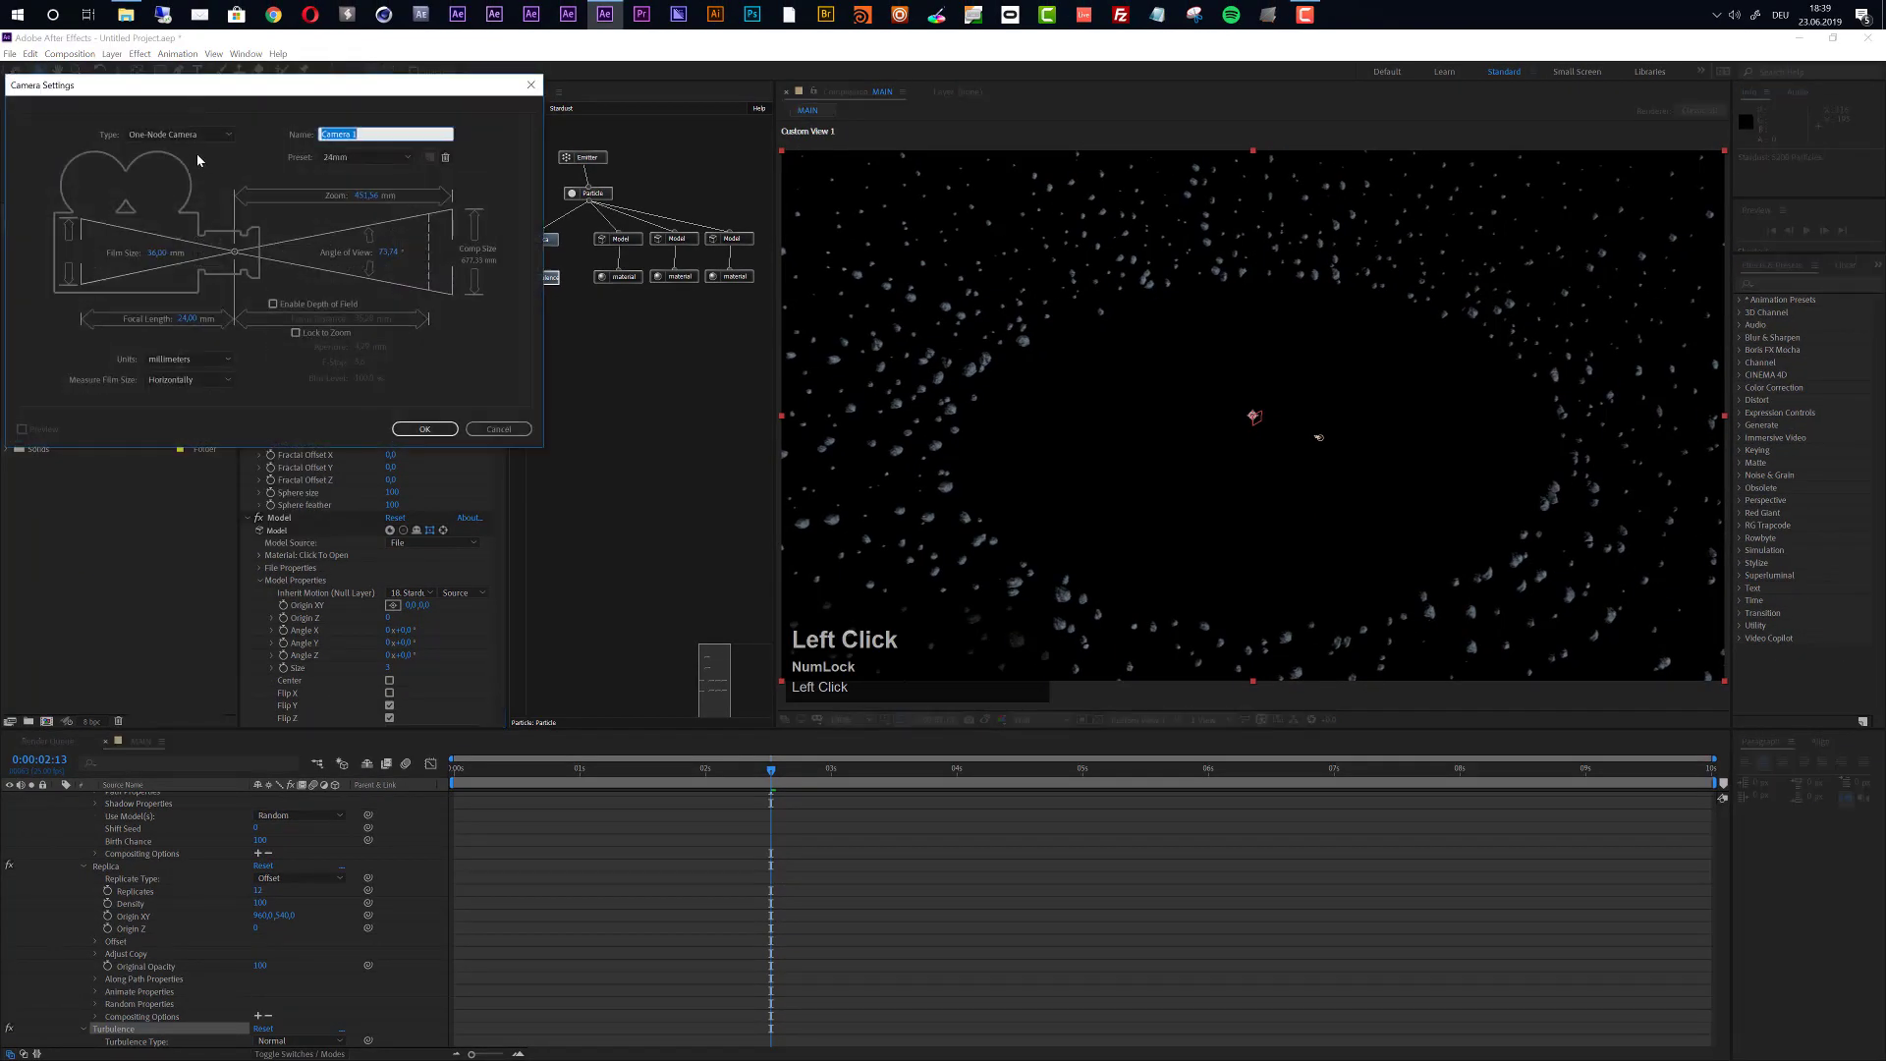
click(424, 428)
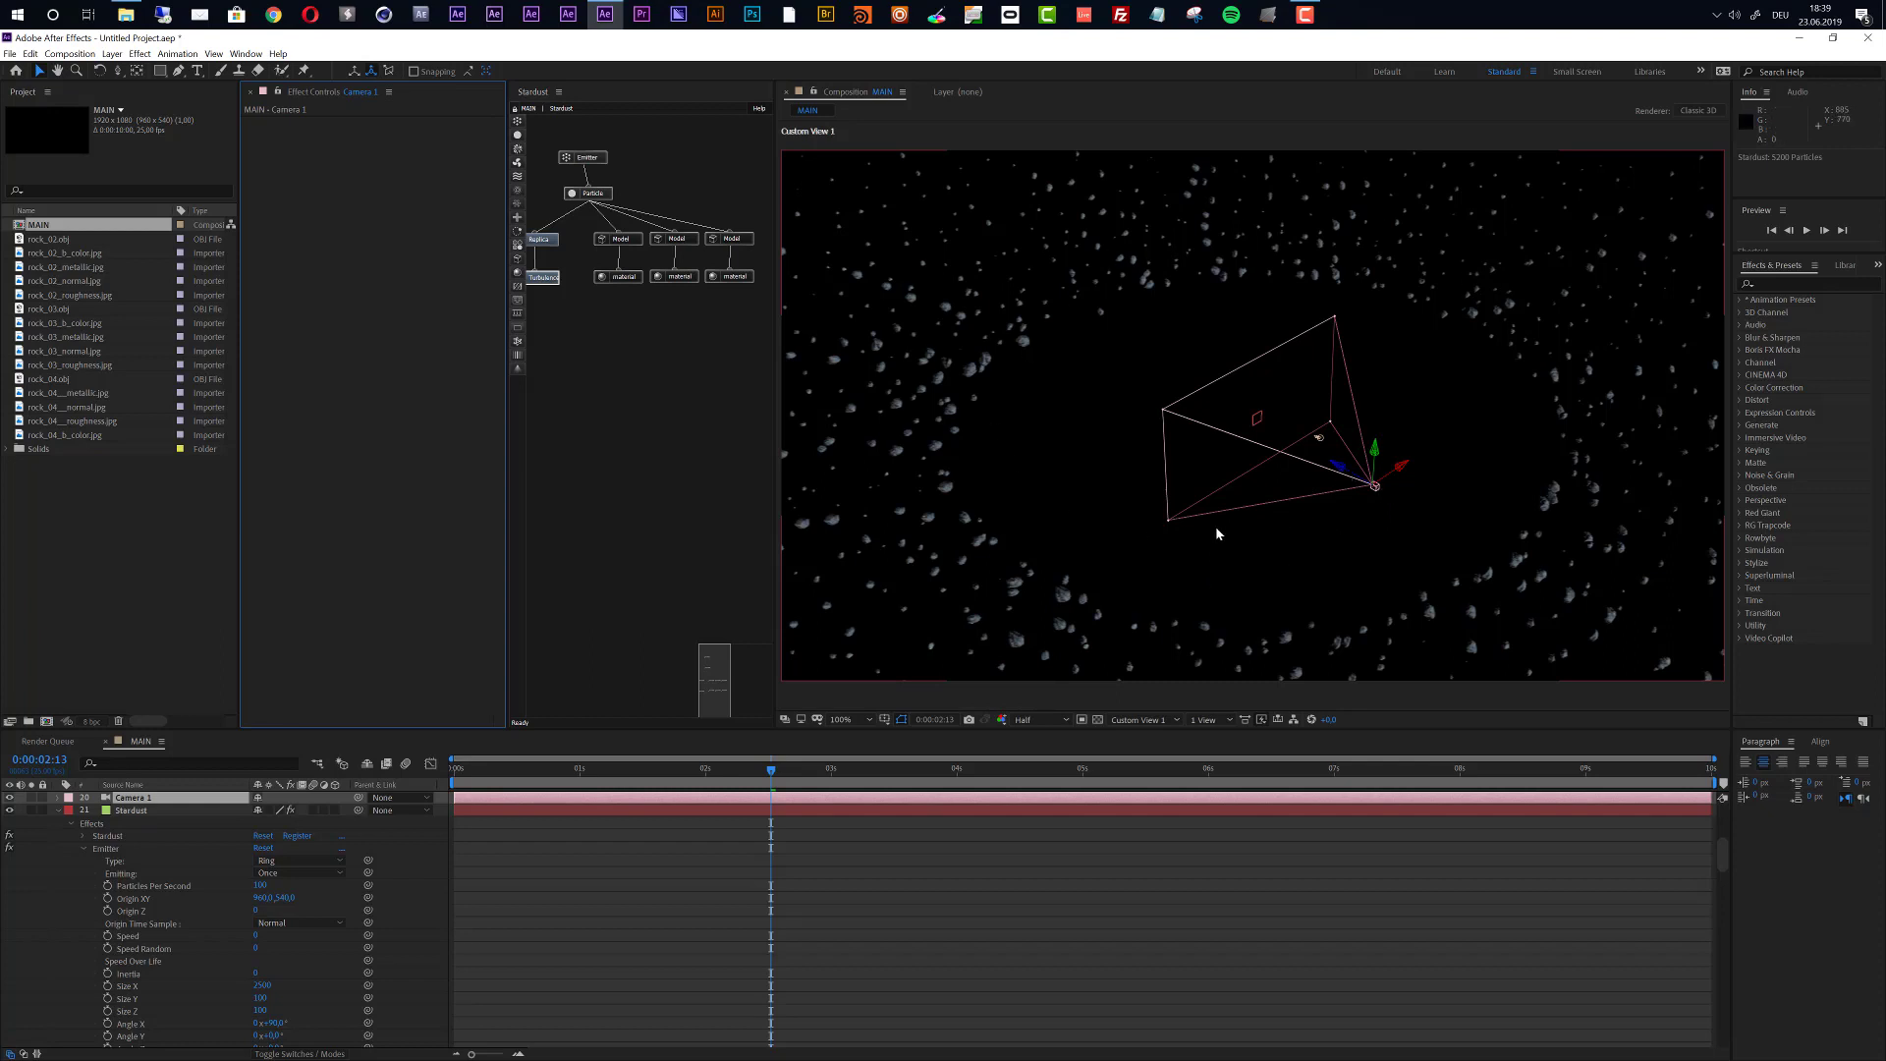
Set the Clipping Max Distance in the Stardust layer's Render Settings to 25000.
key(c)
drag(1318, 436, 992, 670)
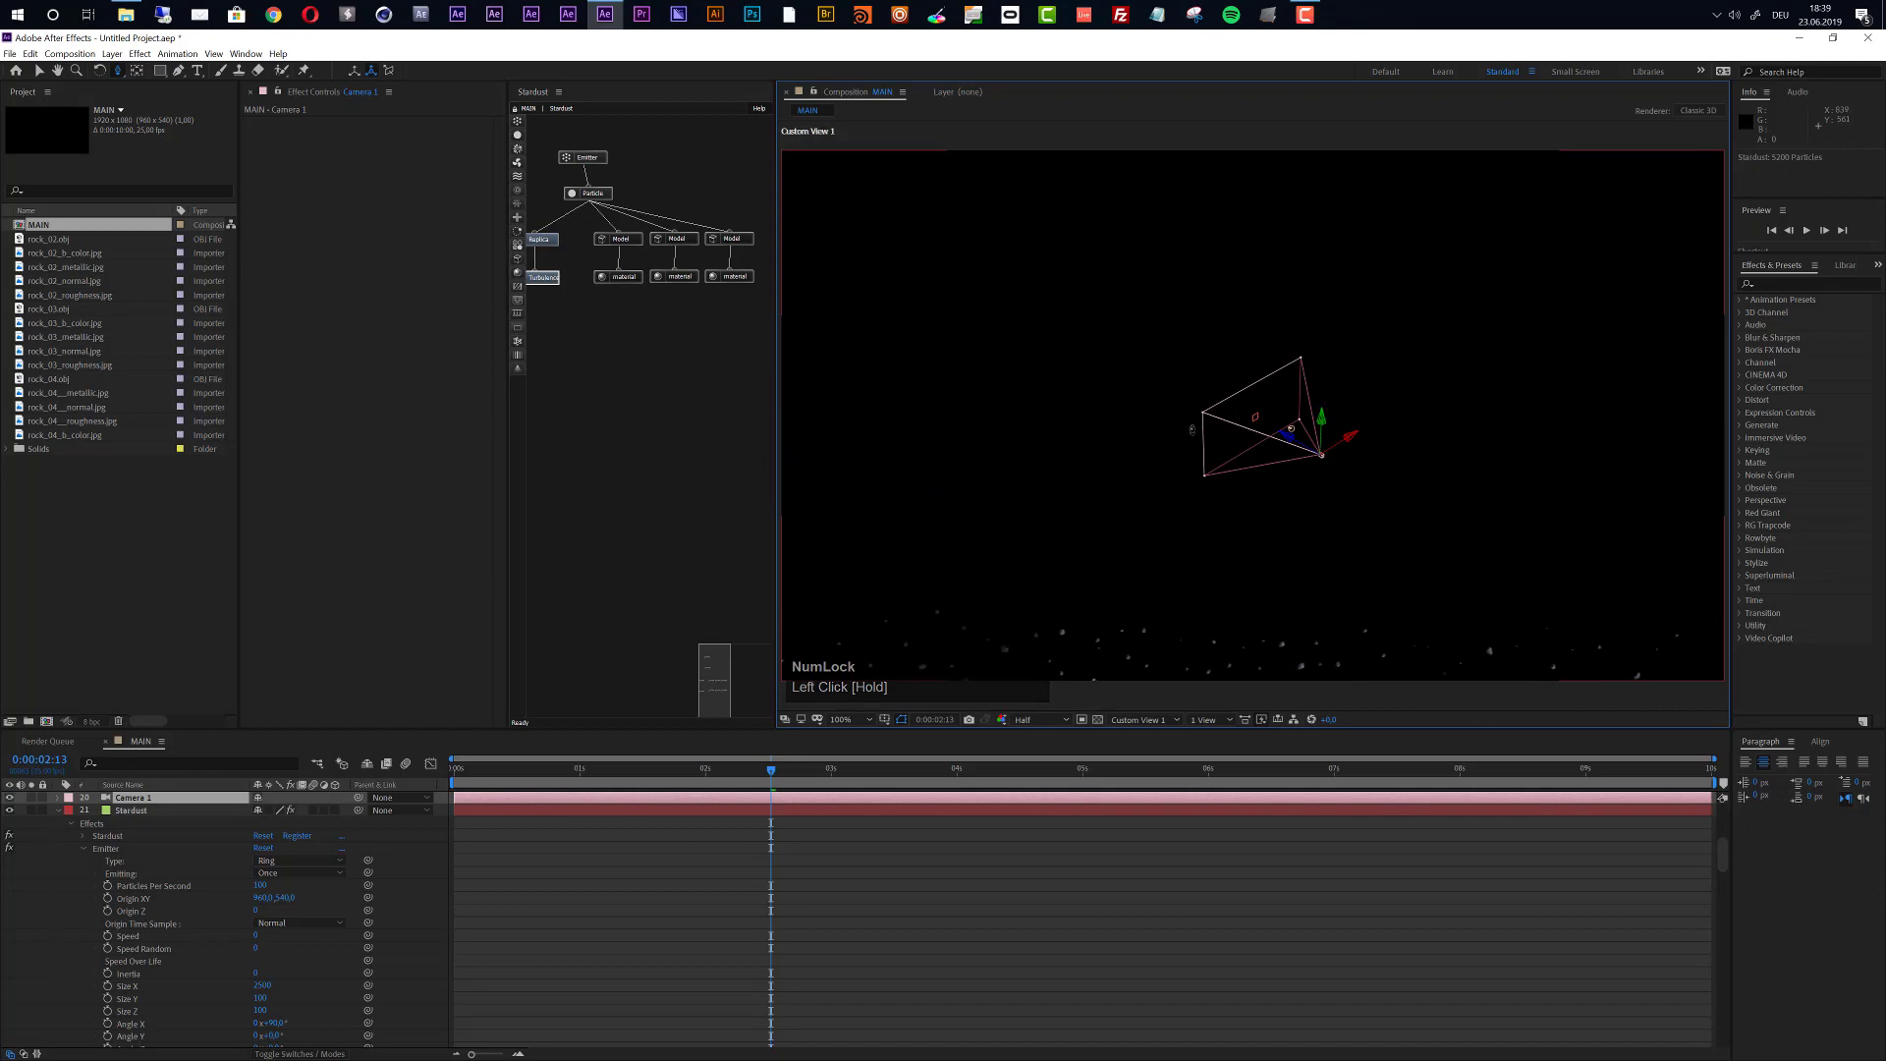
click(118, 815)
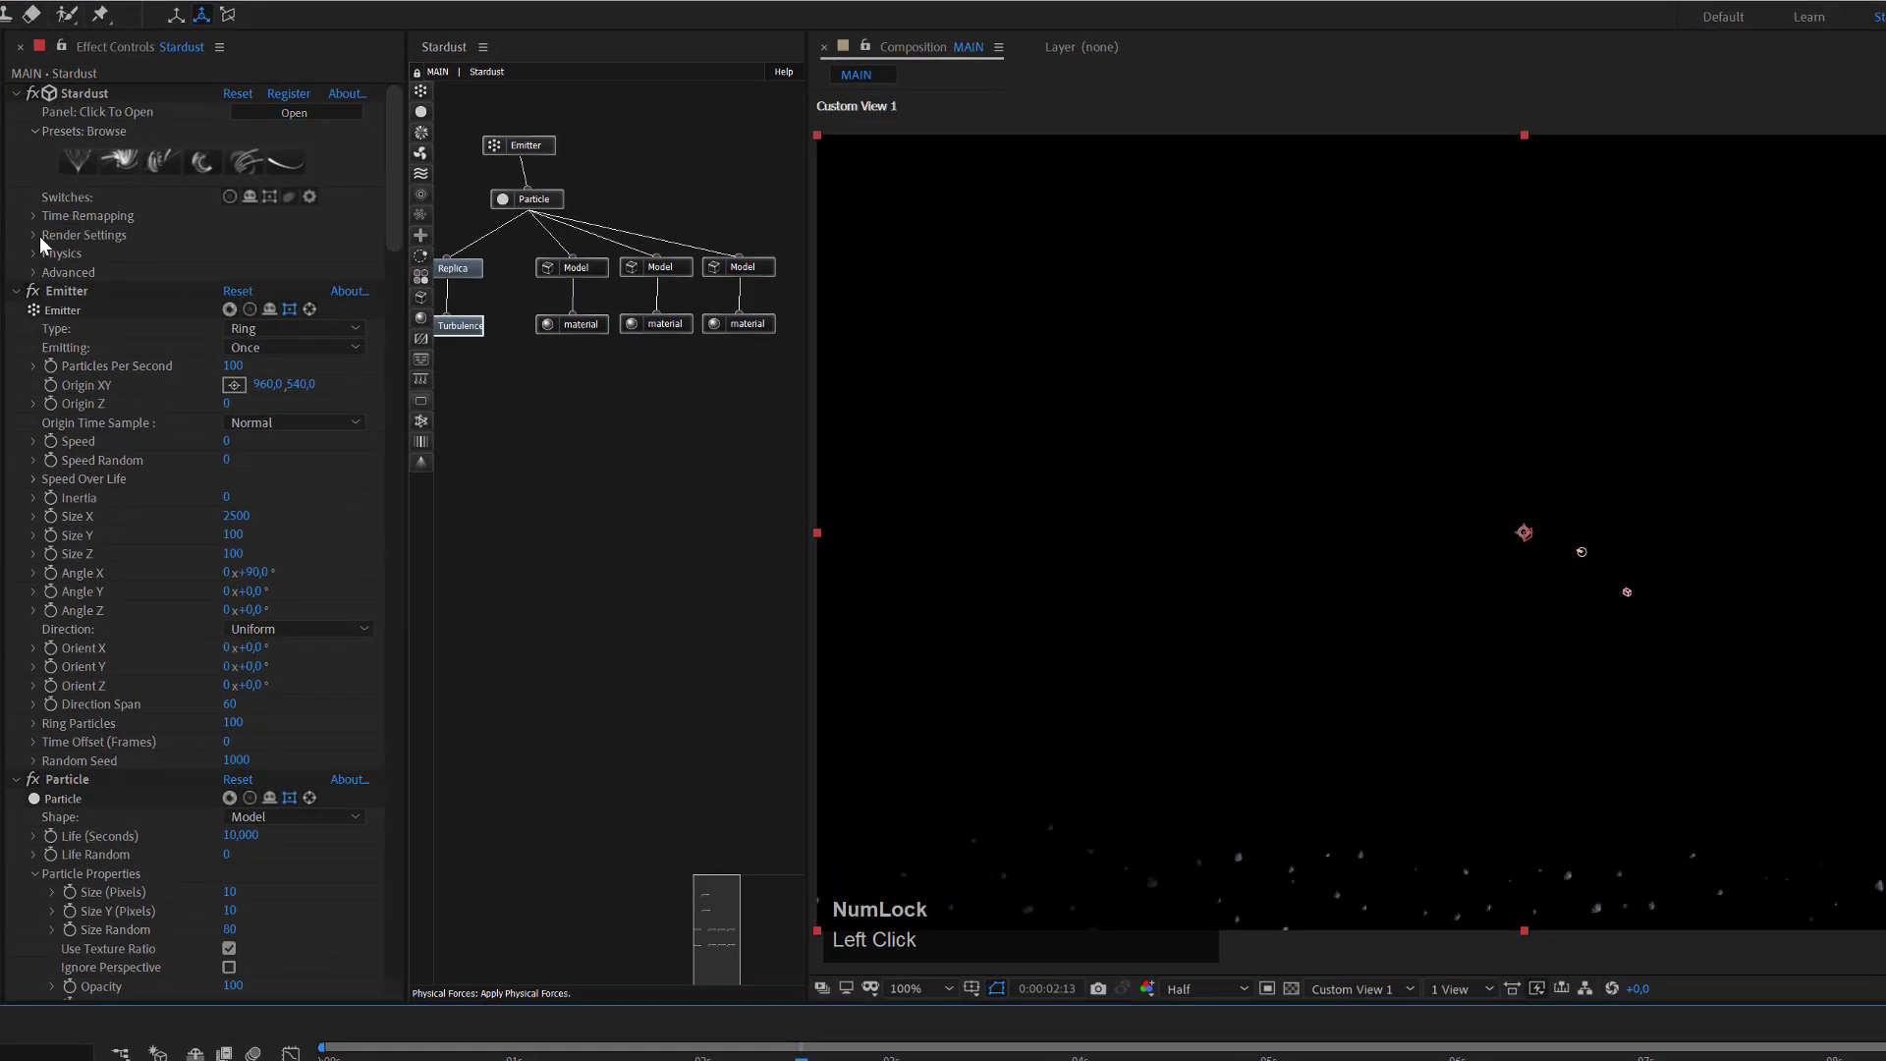
click(32, 235)
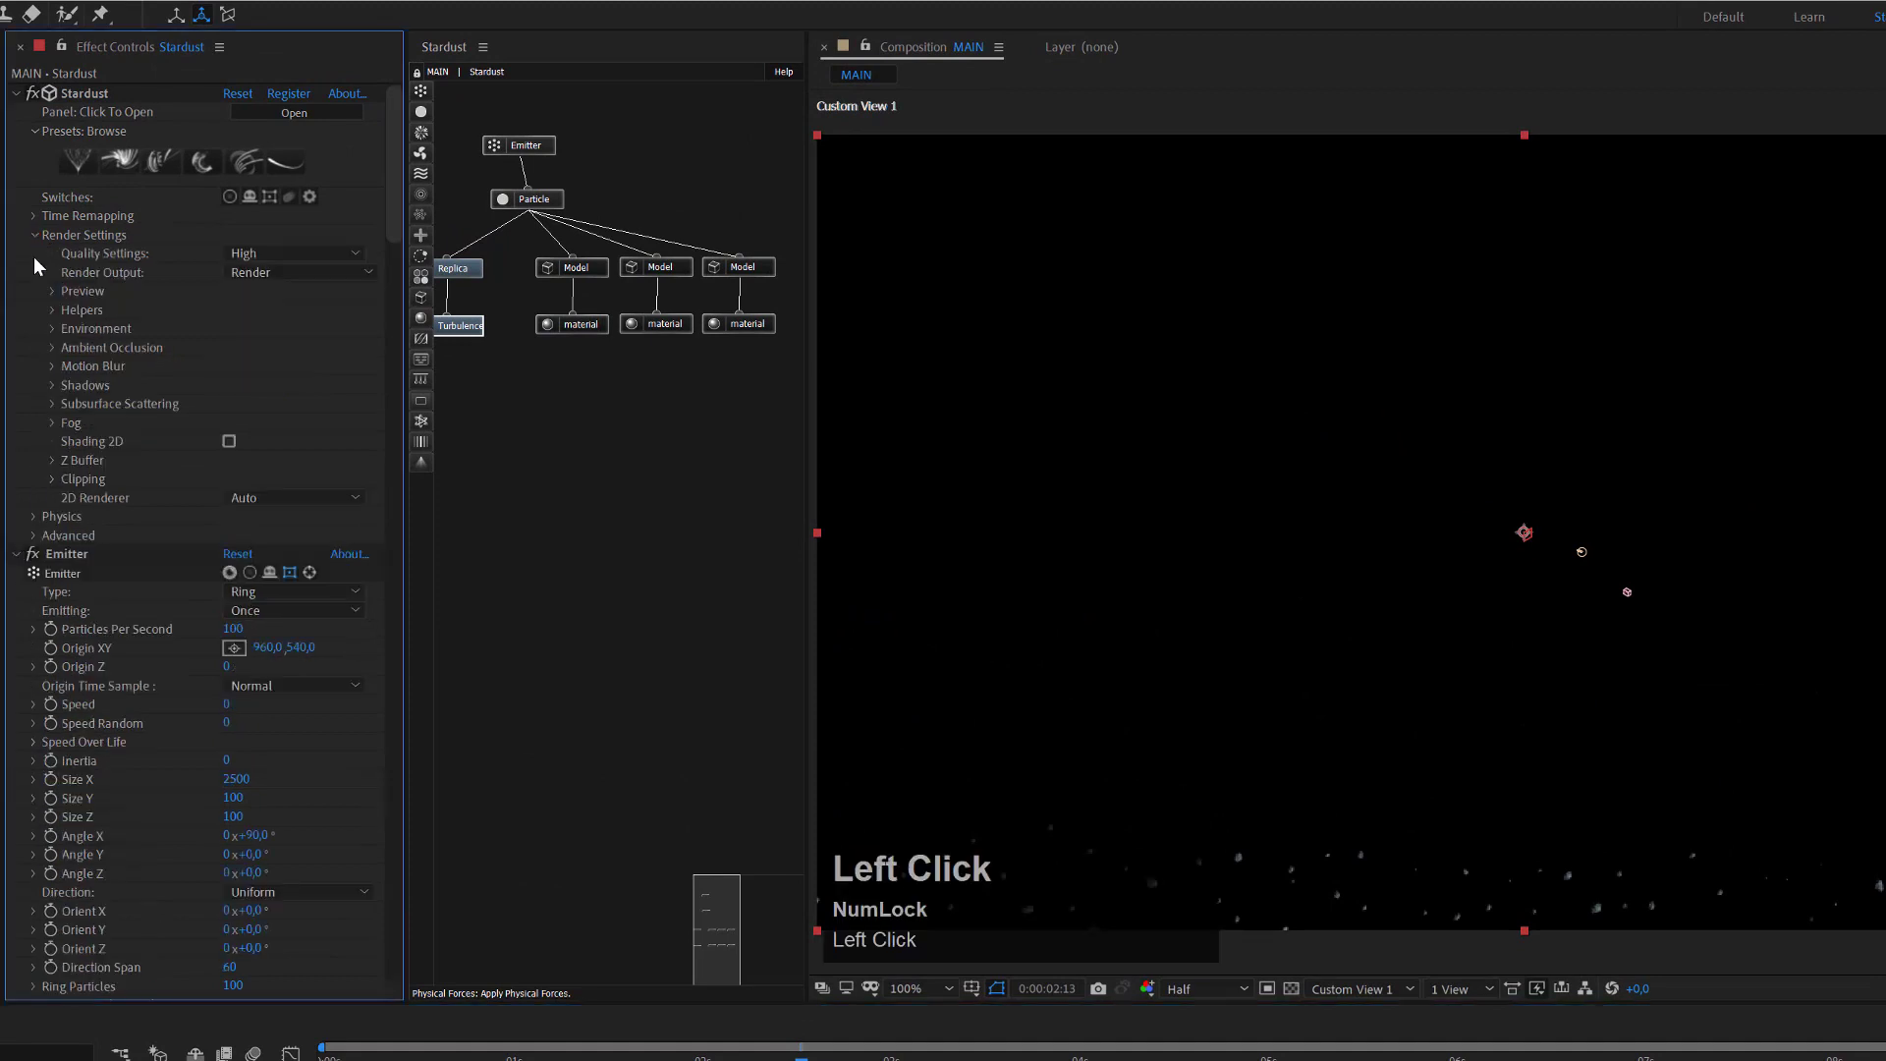
click(53, 480)
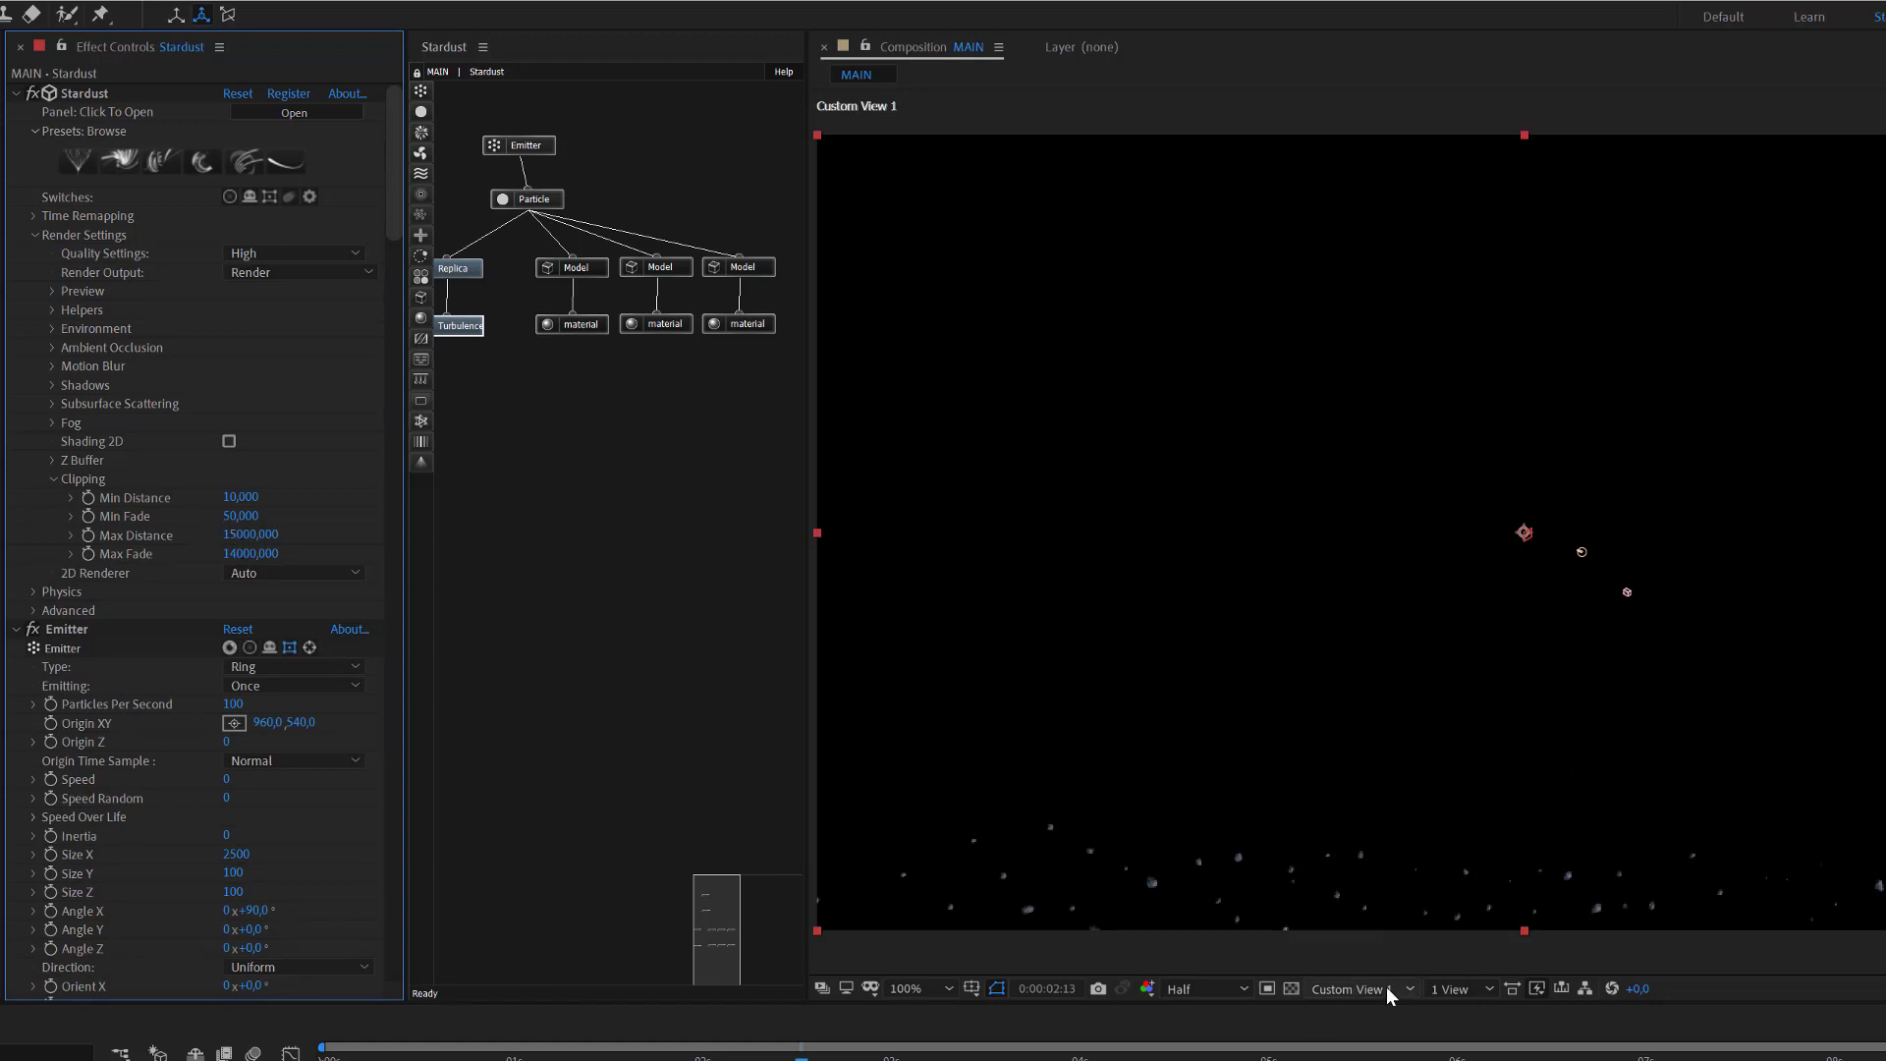
click(244, 535)
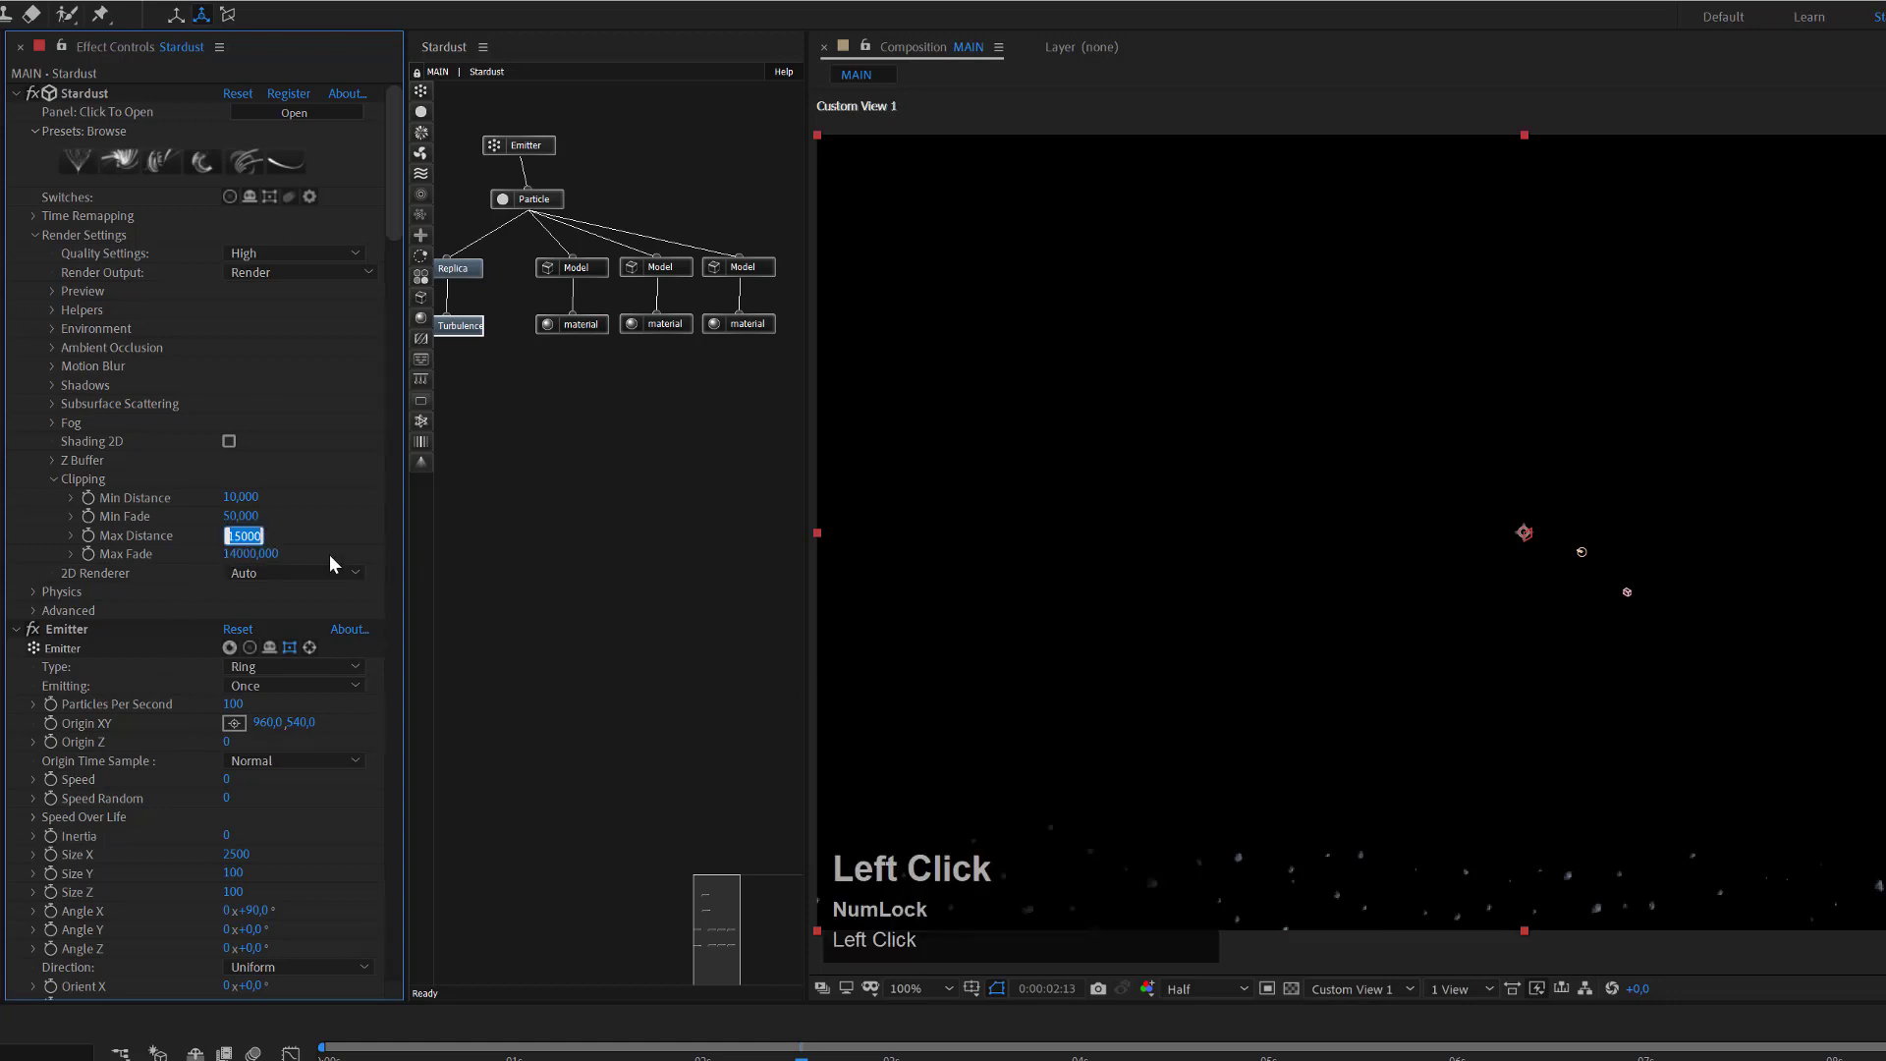
click(237, 535)
key(BackSpace)
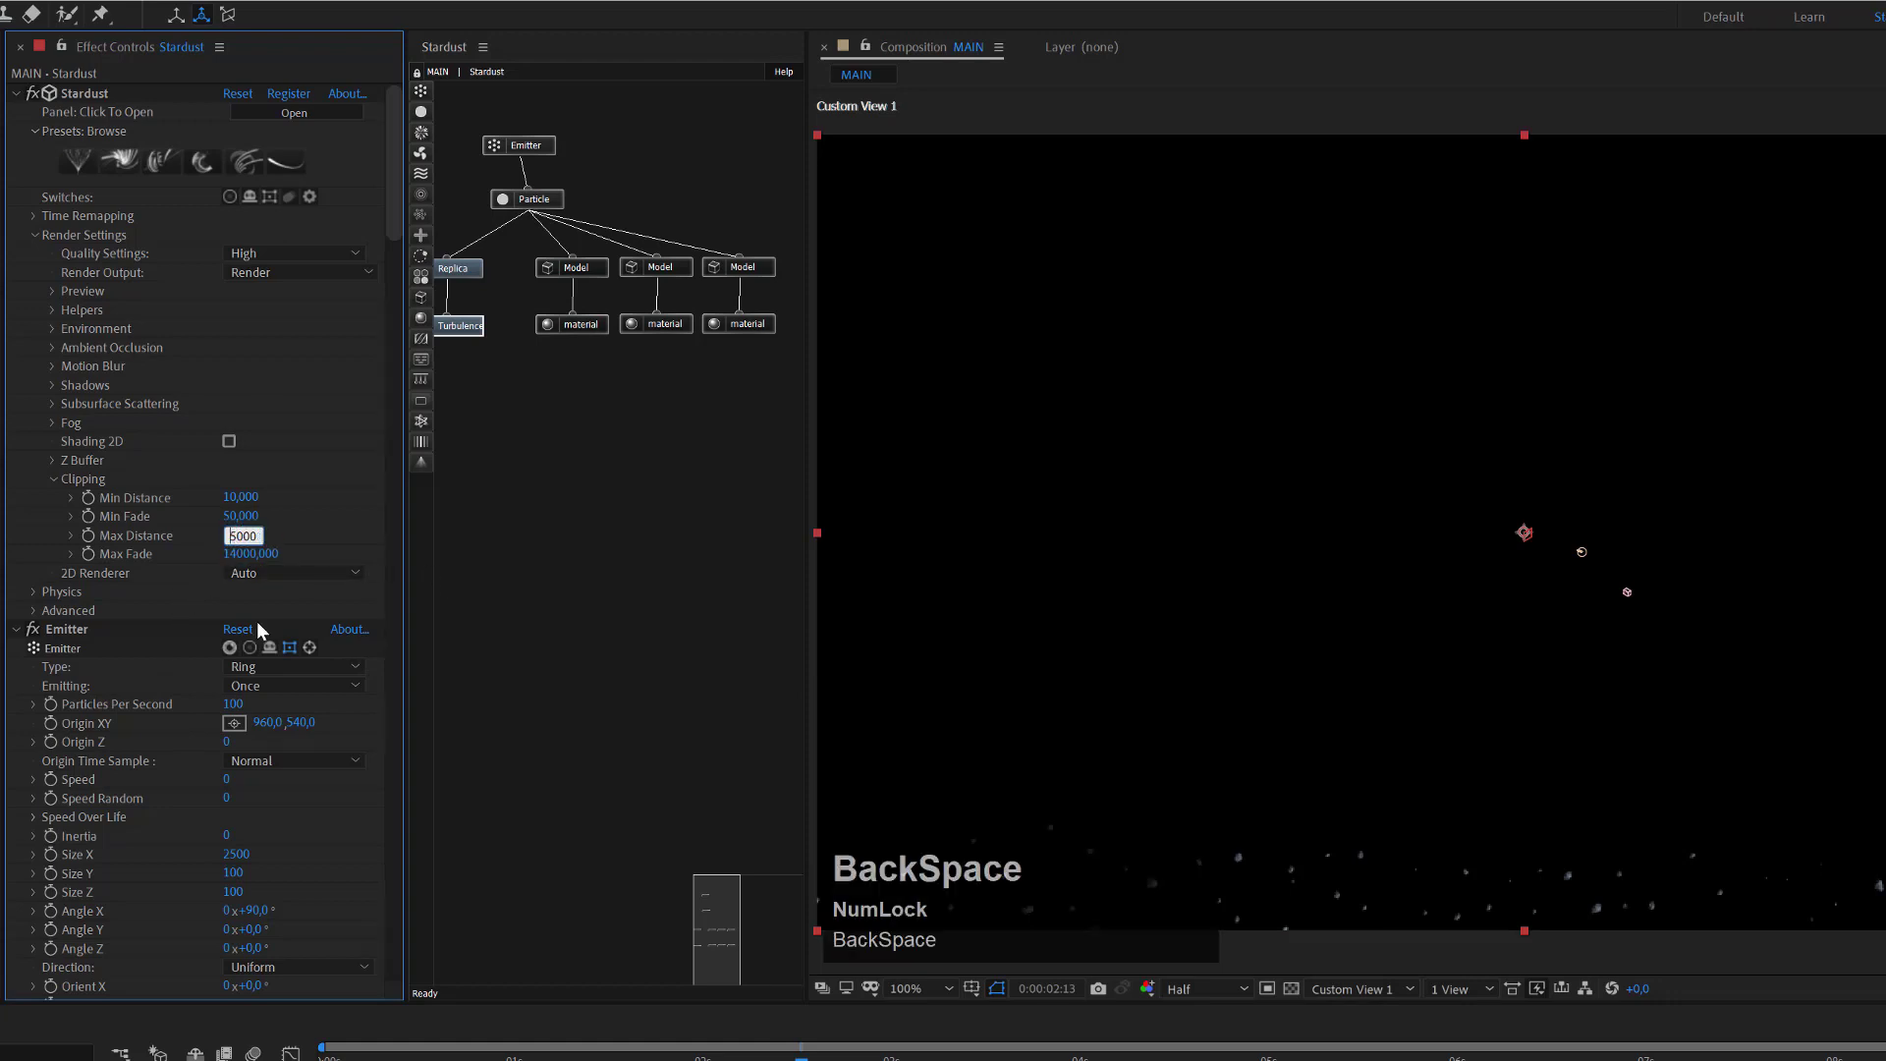
text(2)
Set the Clipping Max Fade in the Stardust Render Settings to 24000.
click(244, 553)
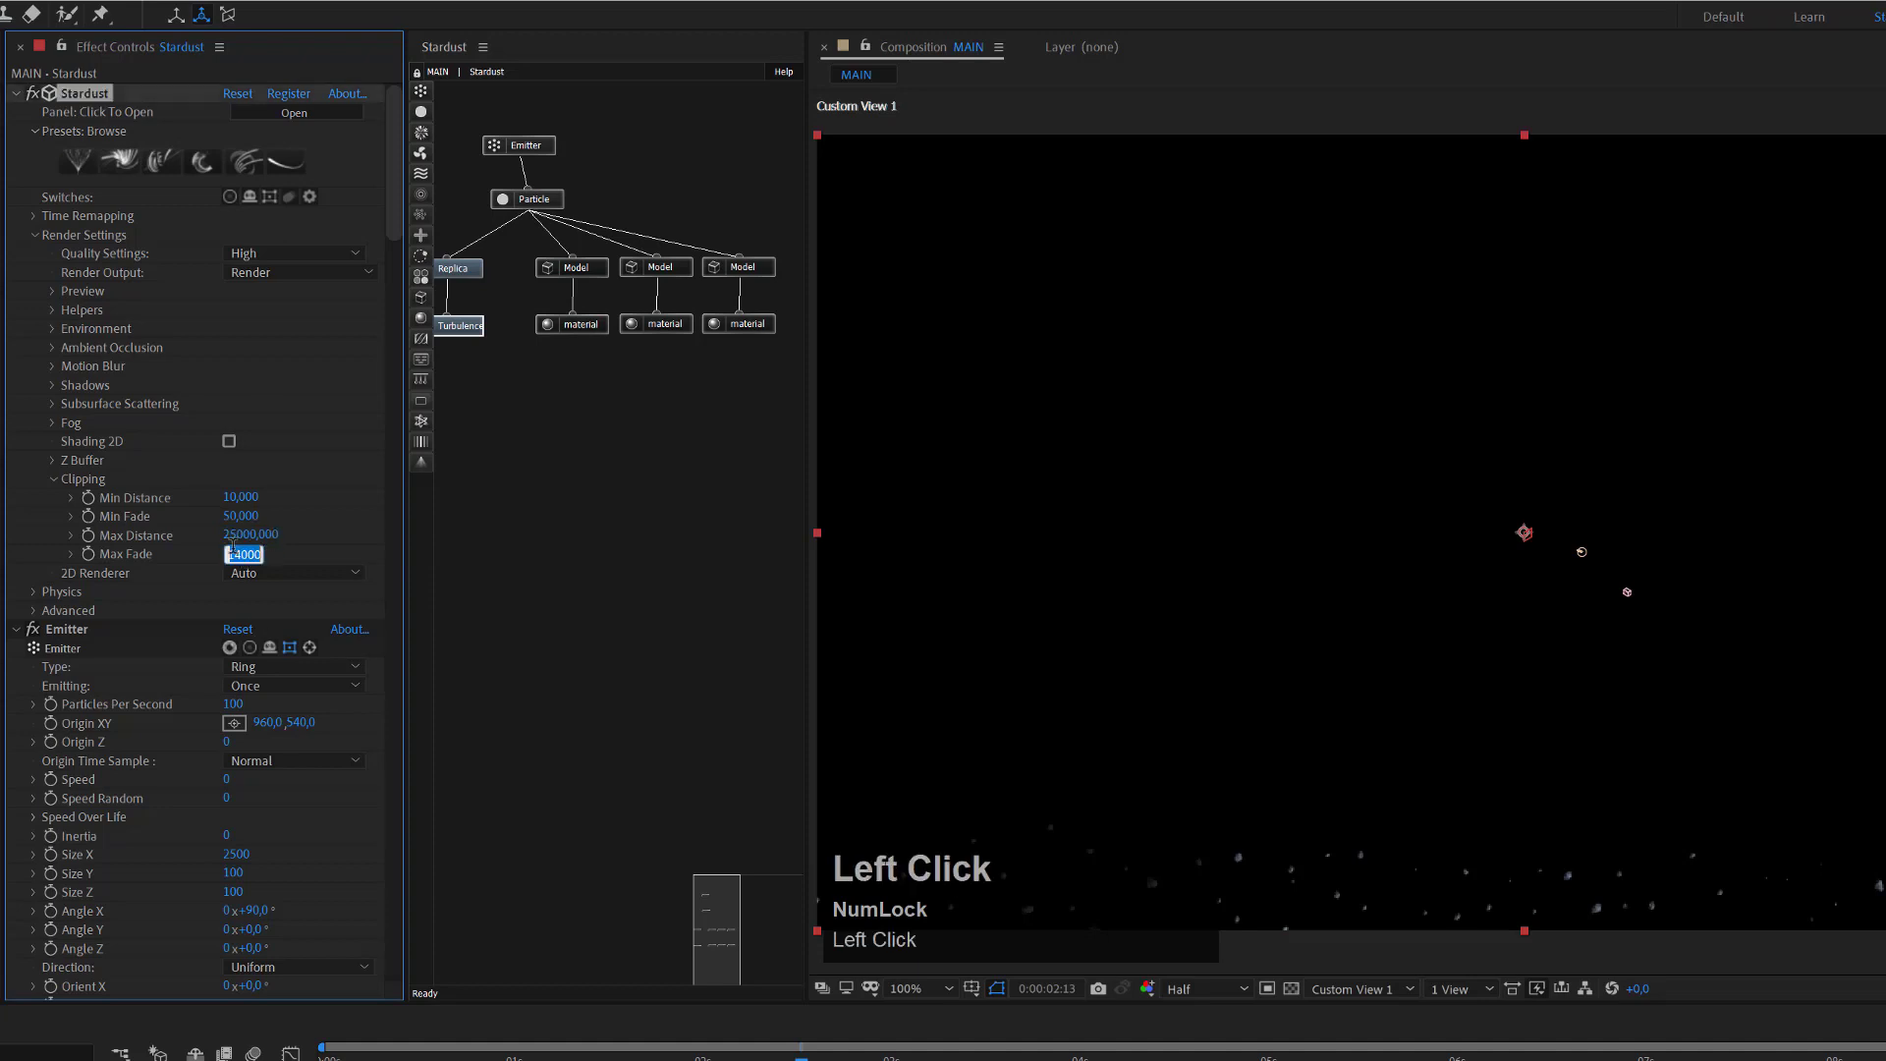
click(232, 554)
key(BackSpace)
text(2)
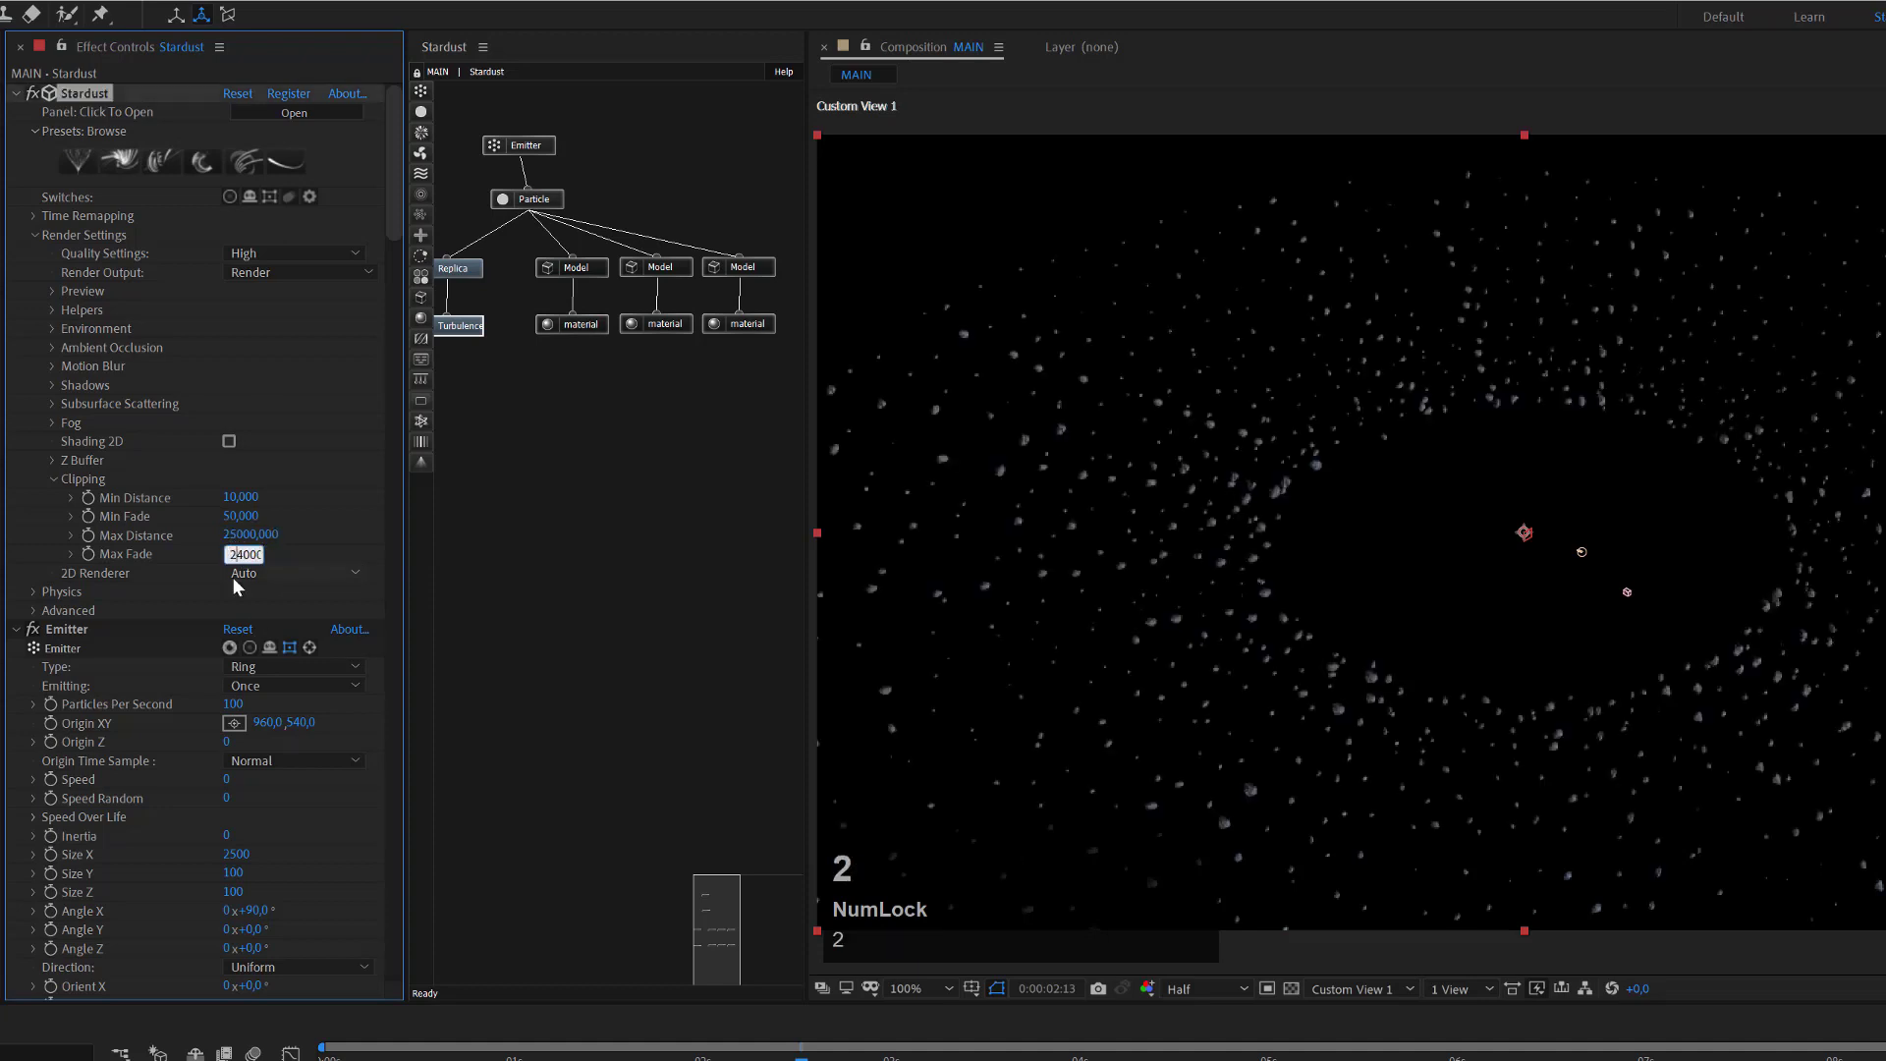
key(Return)
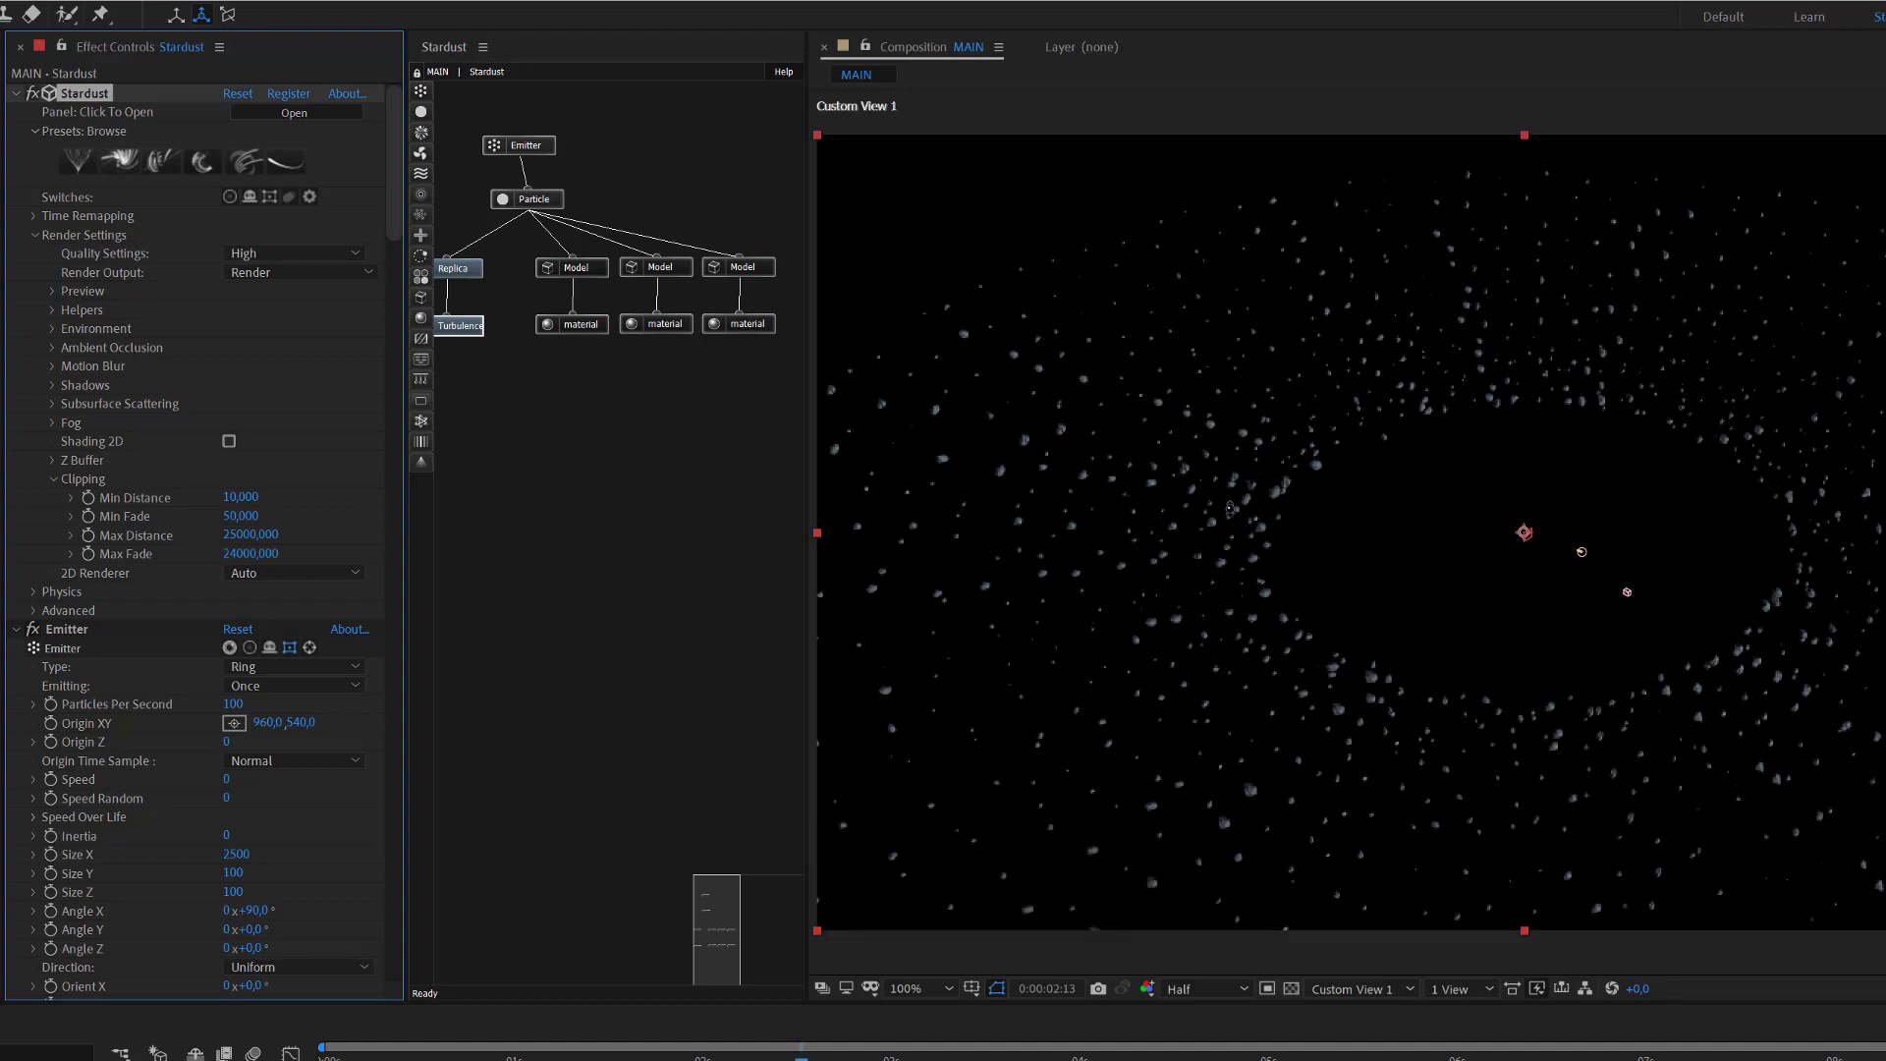
Lower the Original Opacity of the Replica node to 0.
click(478, 267)
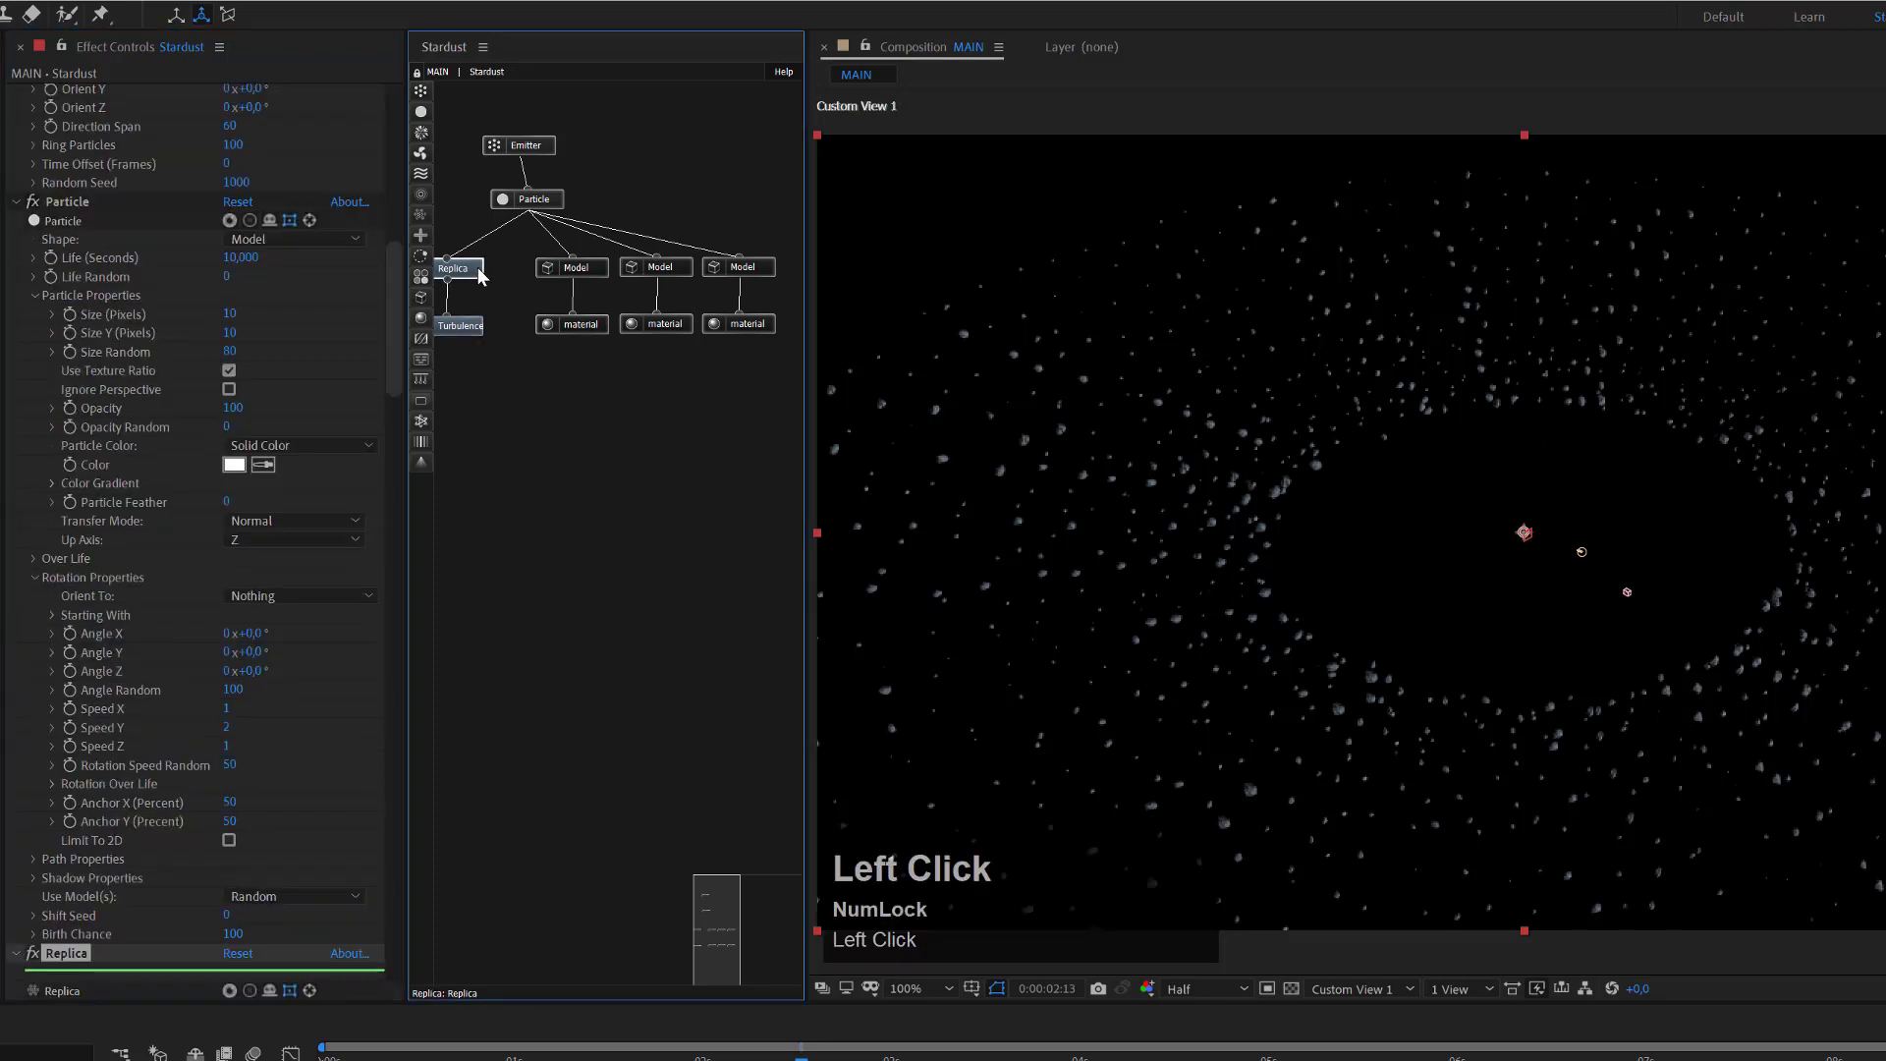
scroll(352, 692, down, 5)
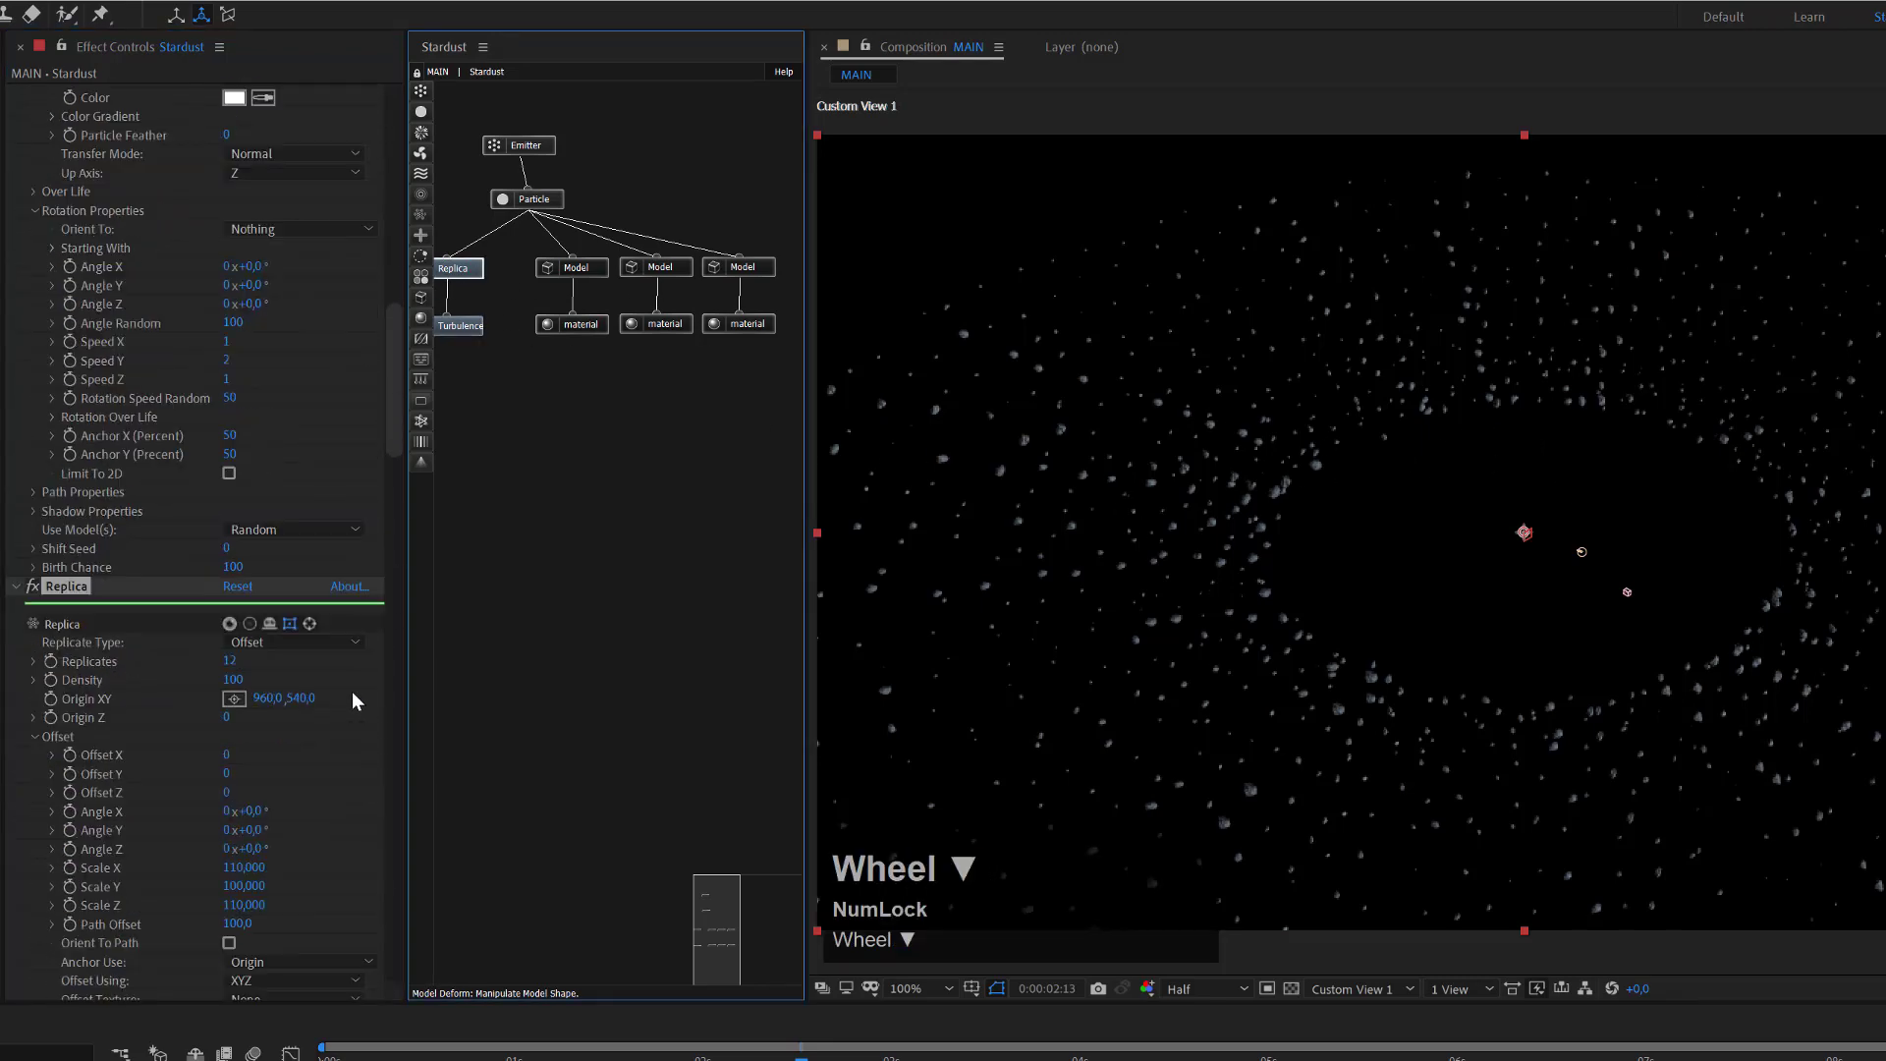
scroll(352, 692, down, 1)
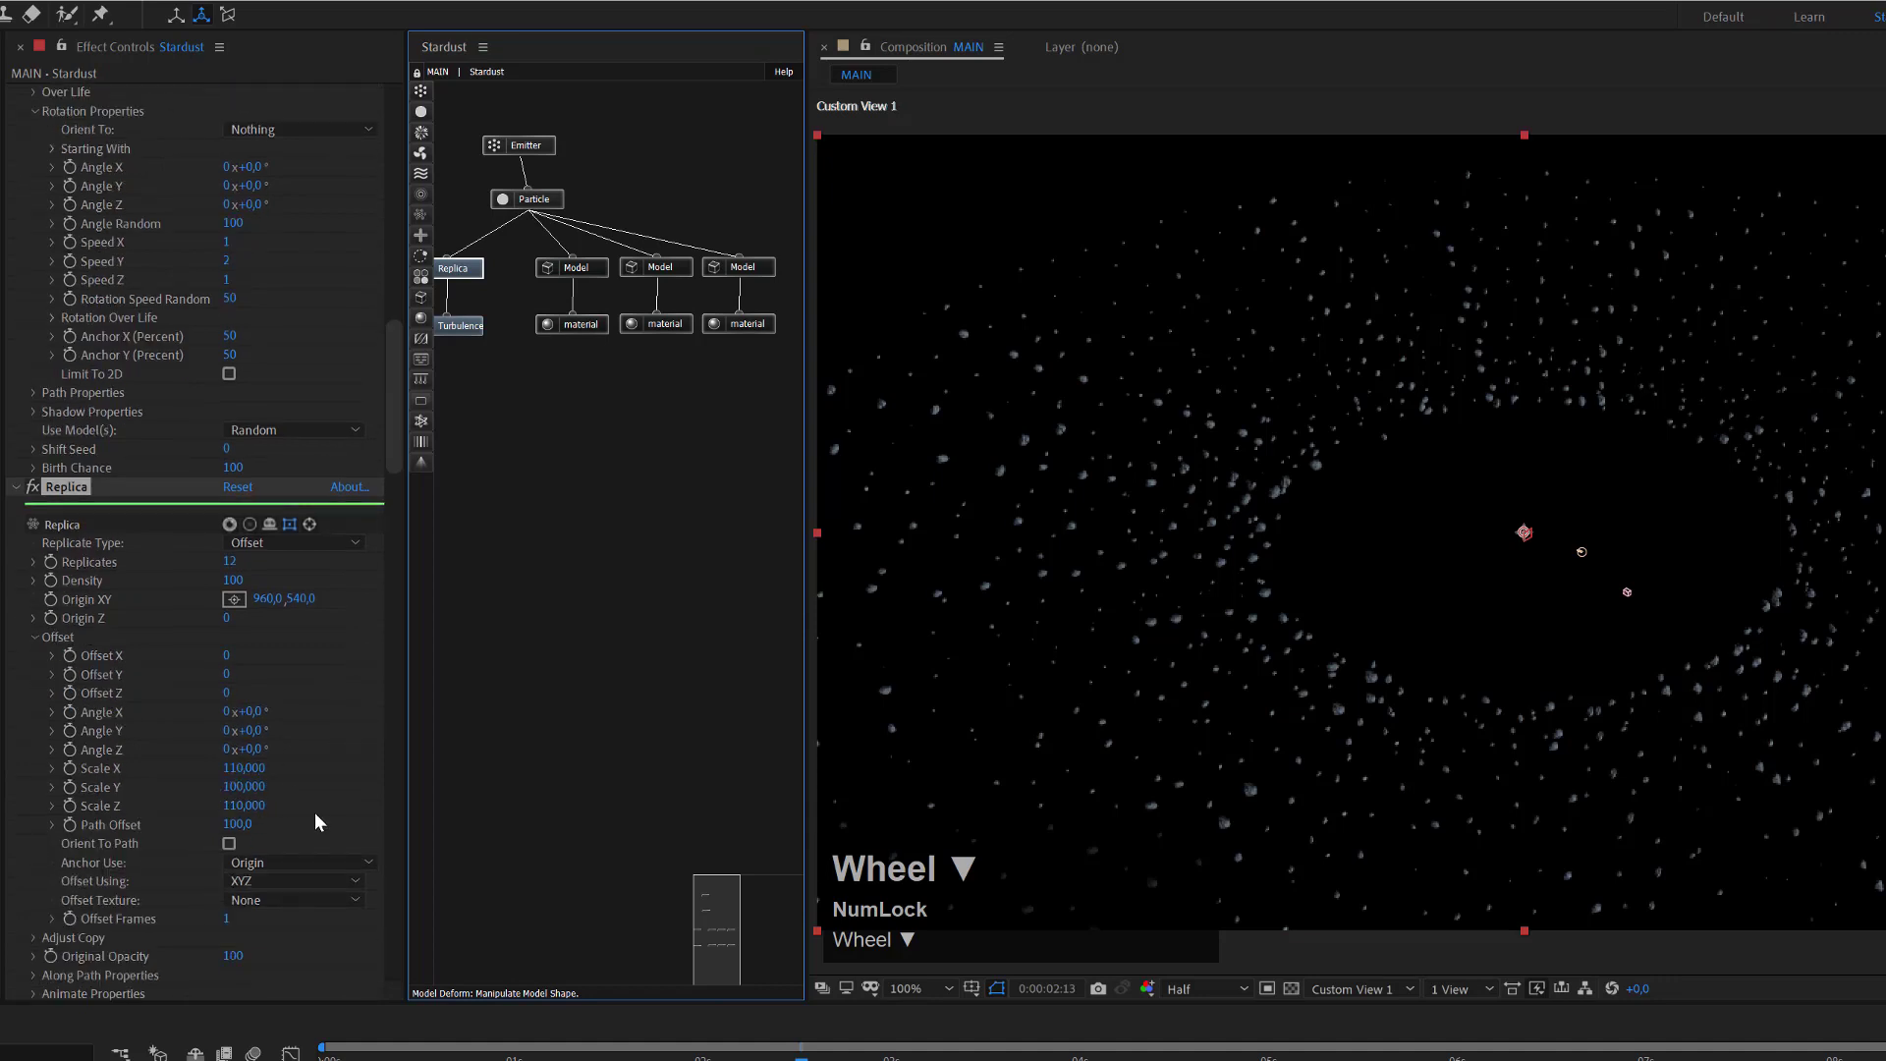
scroll(312, 824, down, 2)
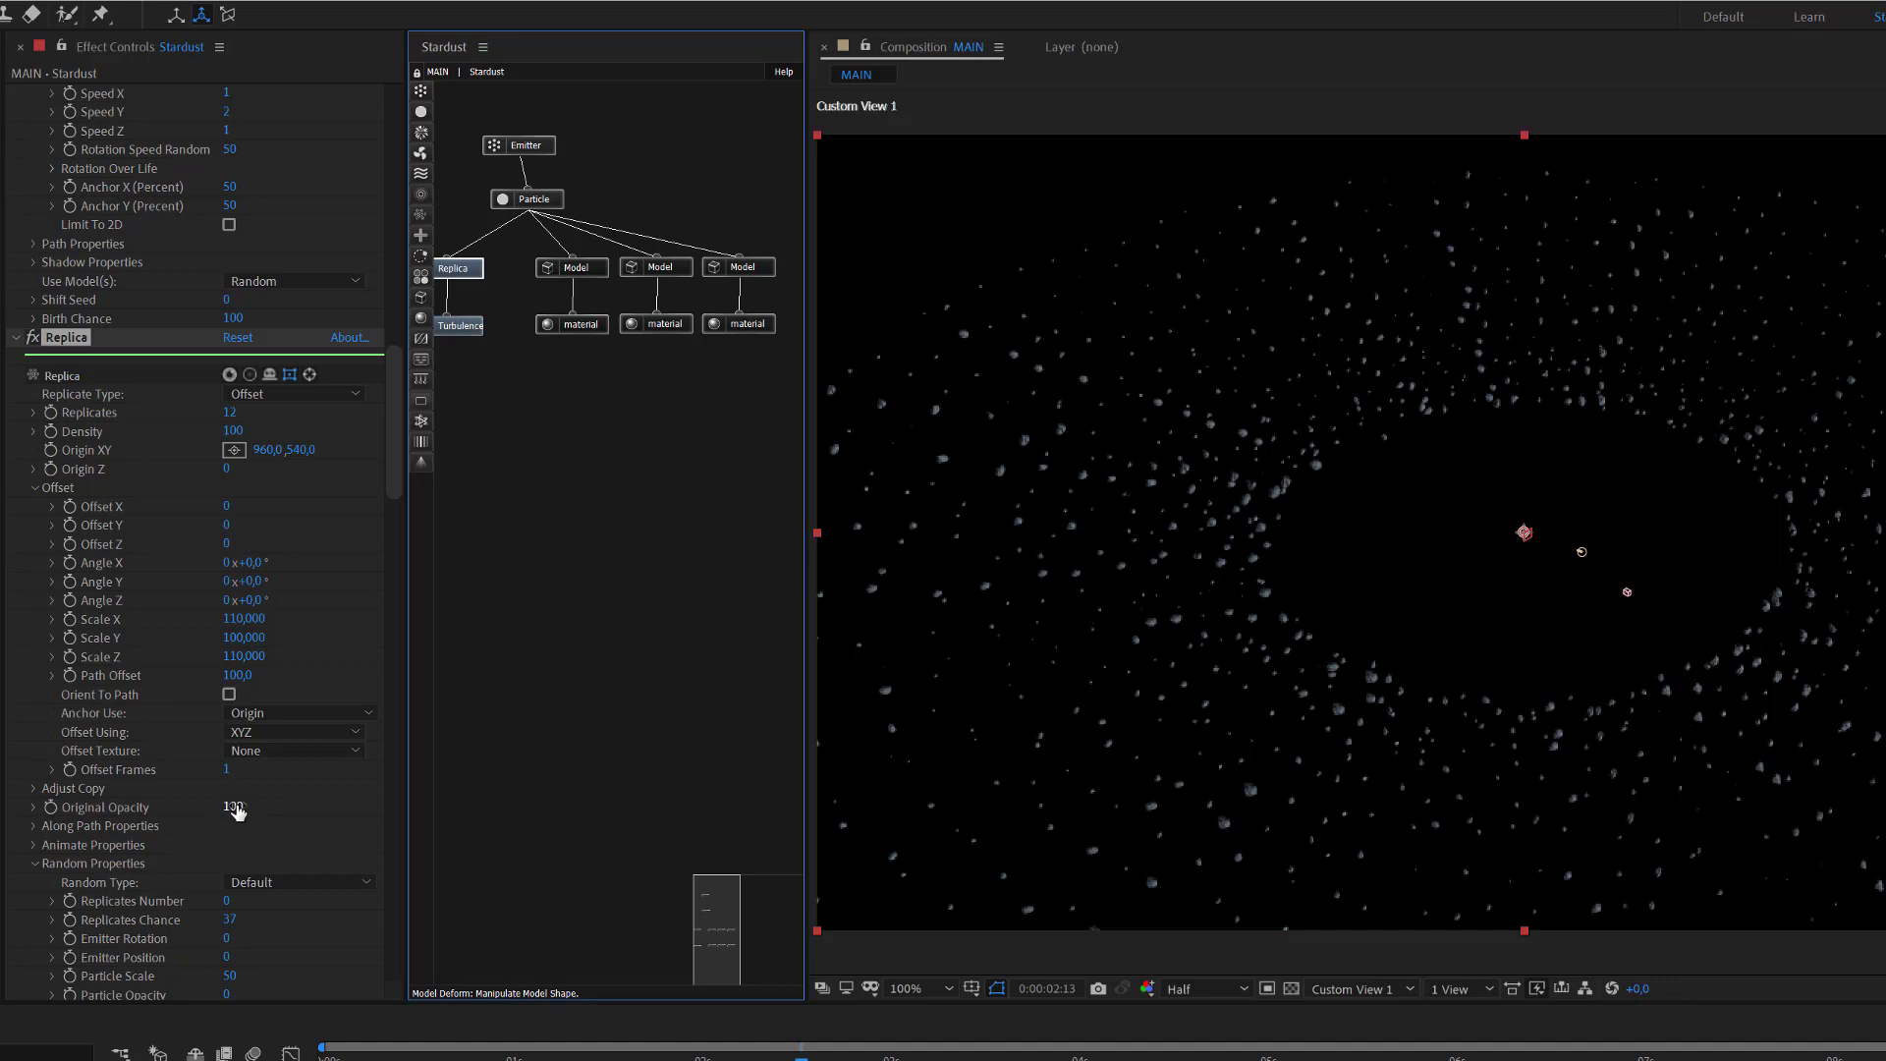
drag(236, 808, 10, 808)
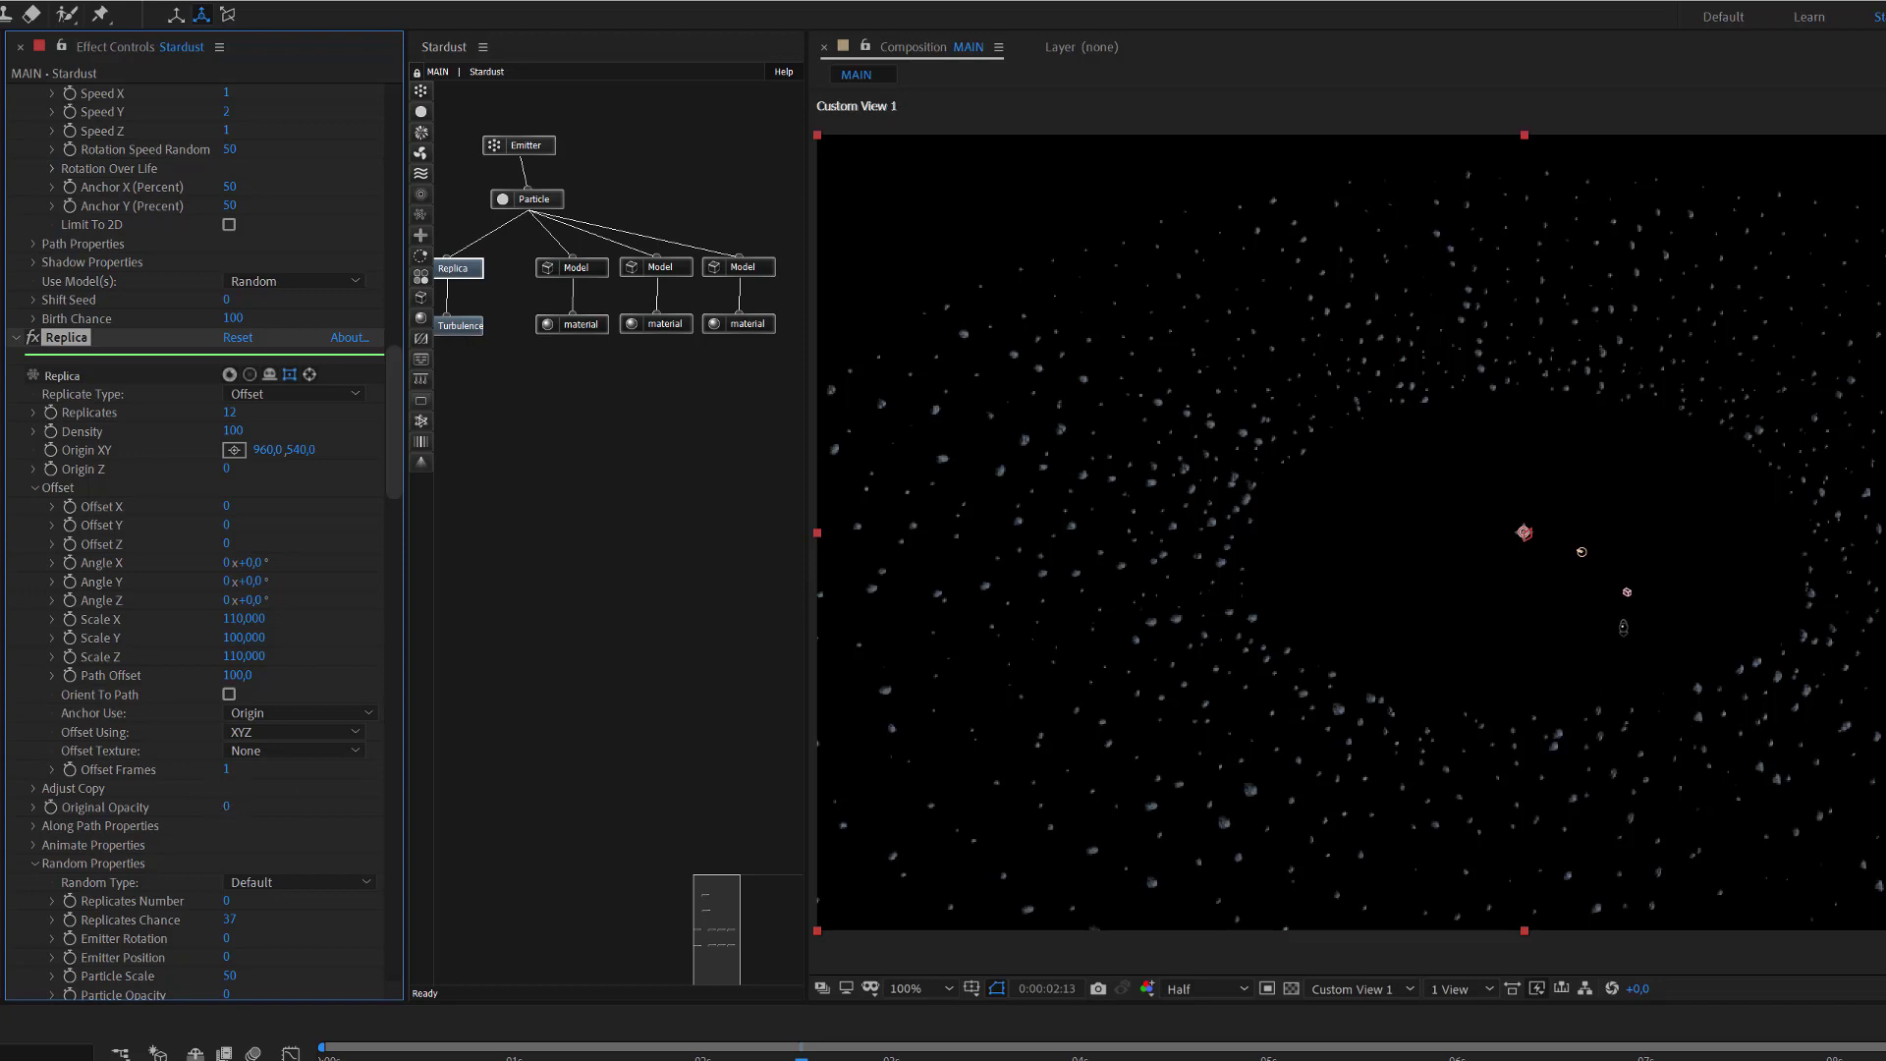
scroll(226, 510, up, 1)
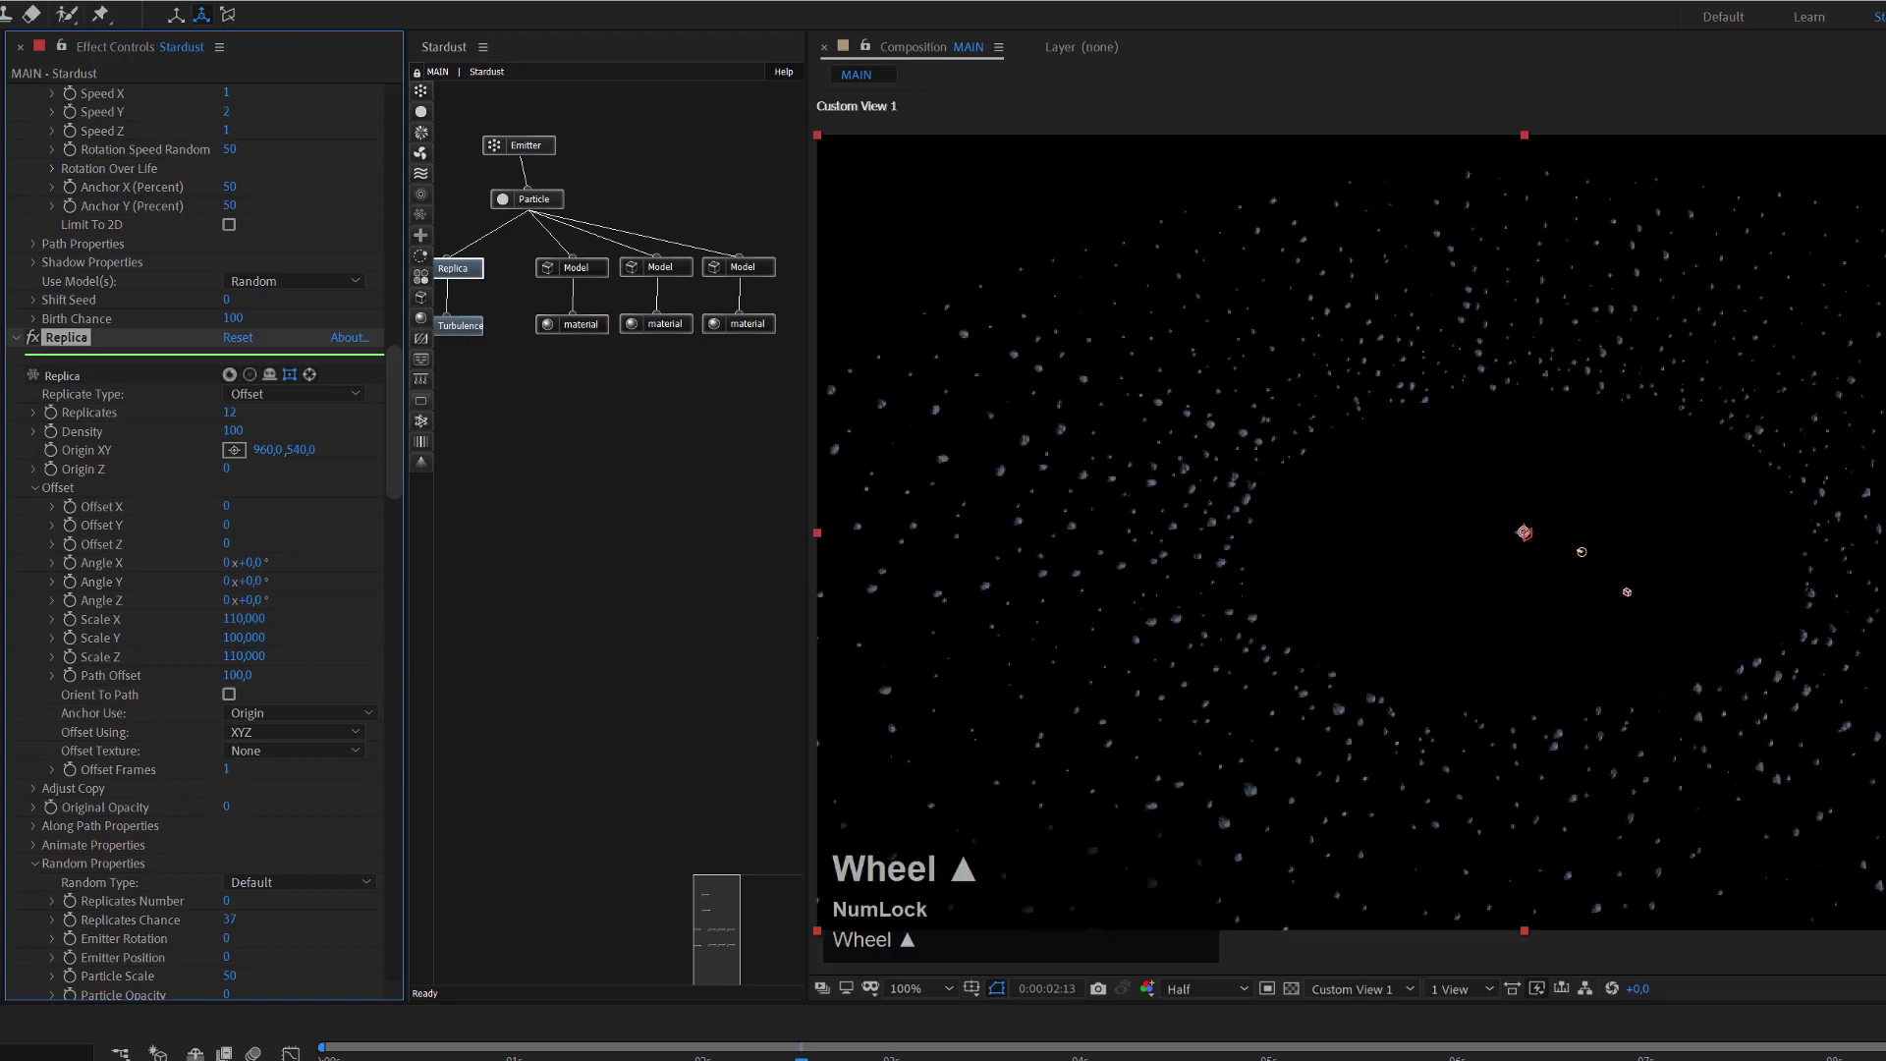
scroll(226, 511, down, 1)
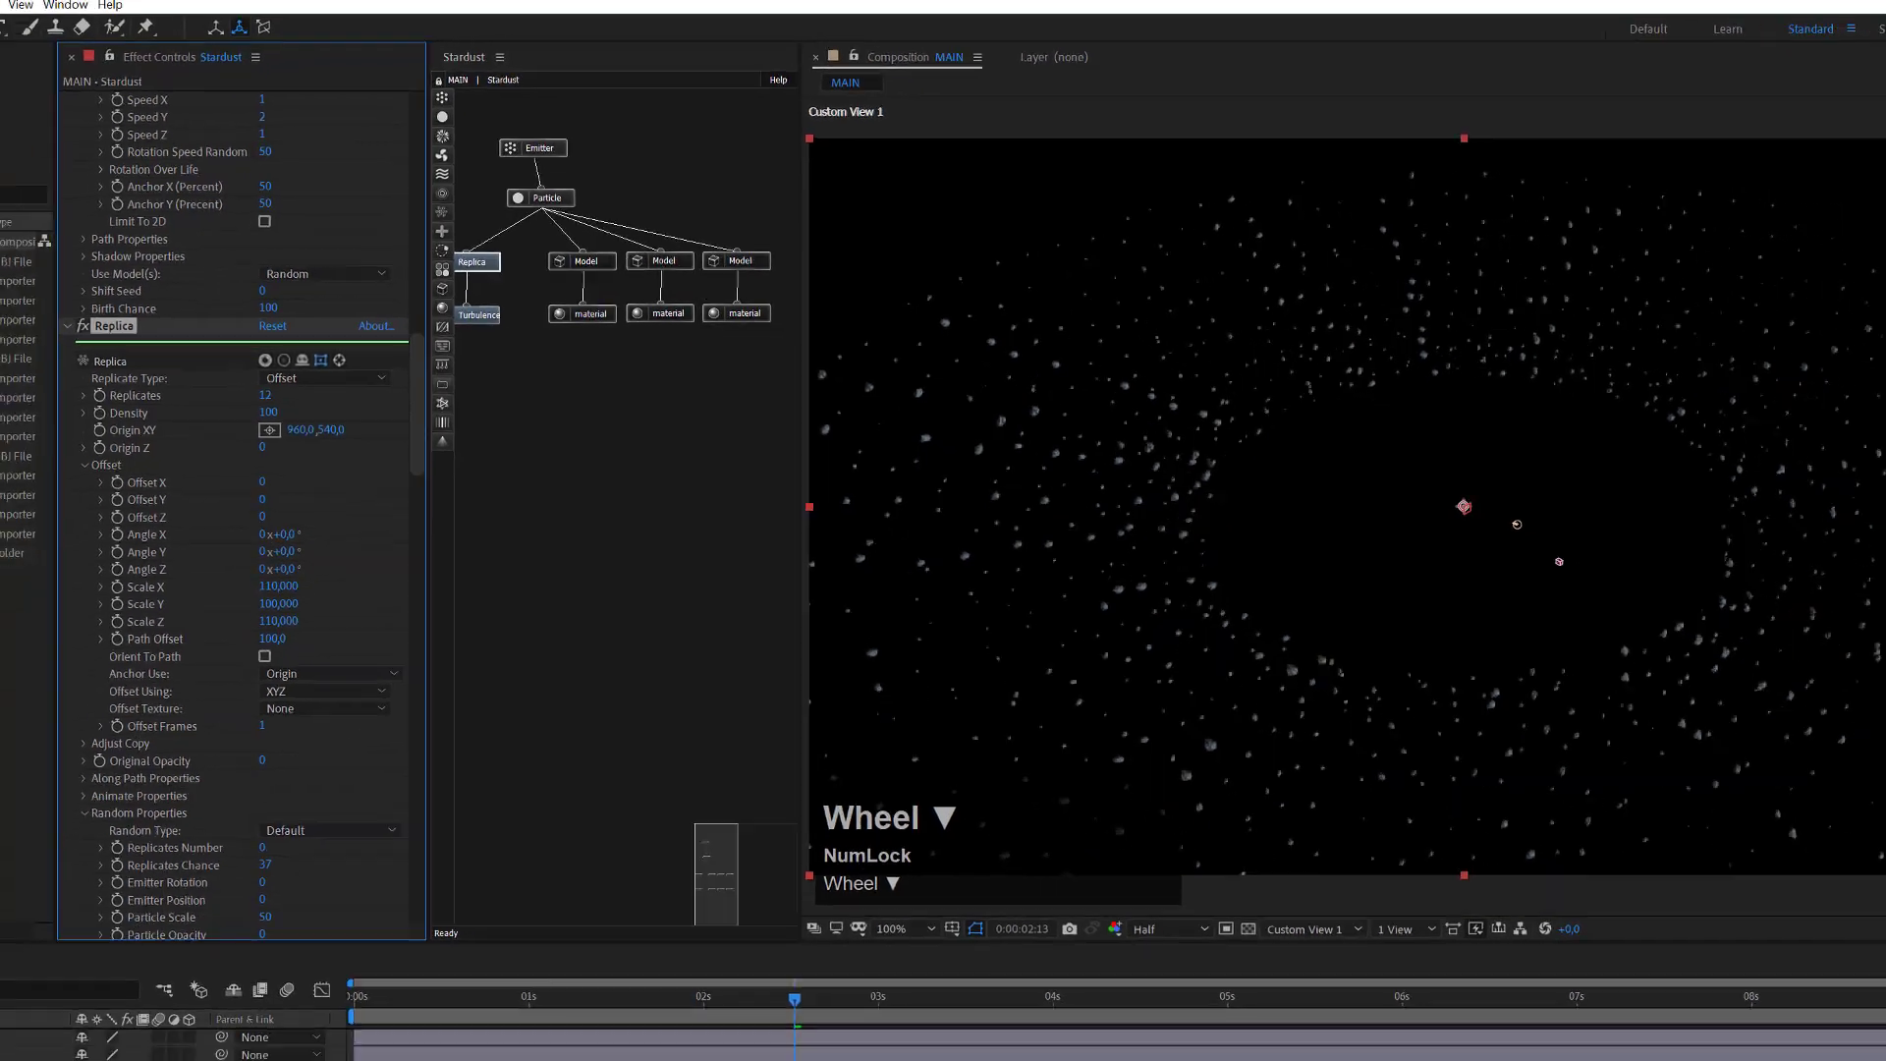
Mark all rock model, texture and Stardust Null layers as shy and hide them from the timeline.
click(144, 885)
scroll(145, 885, up, 1)
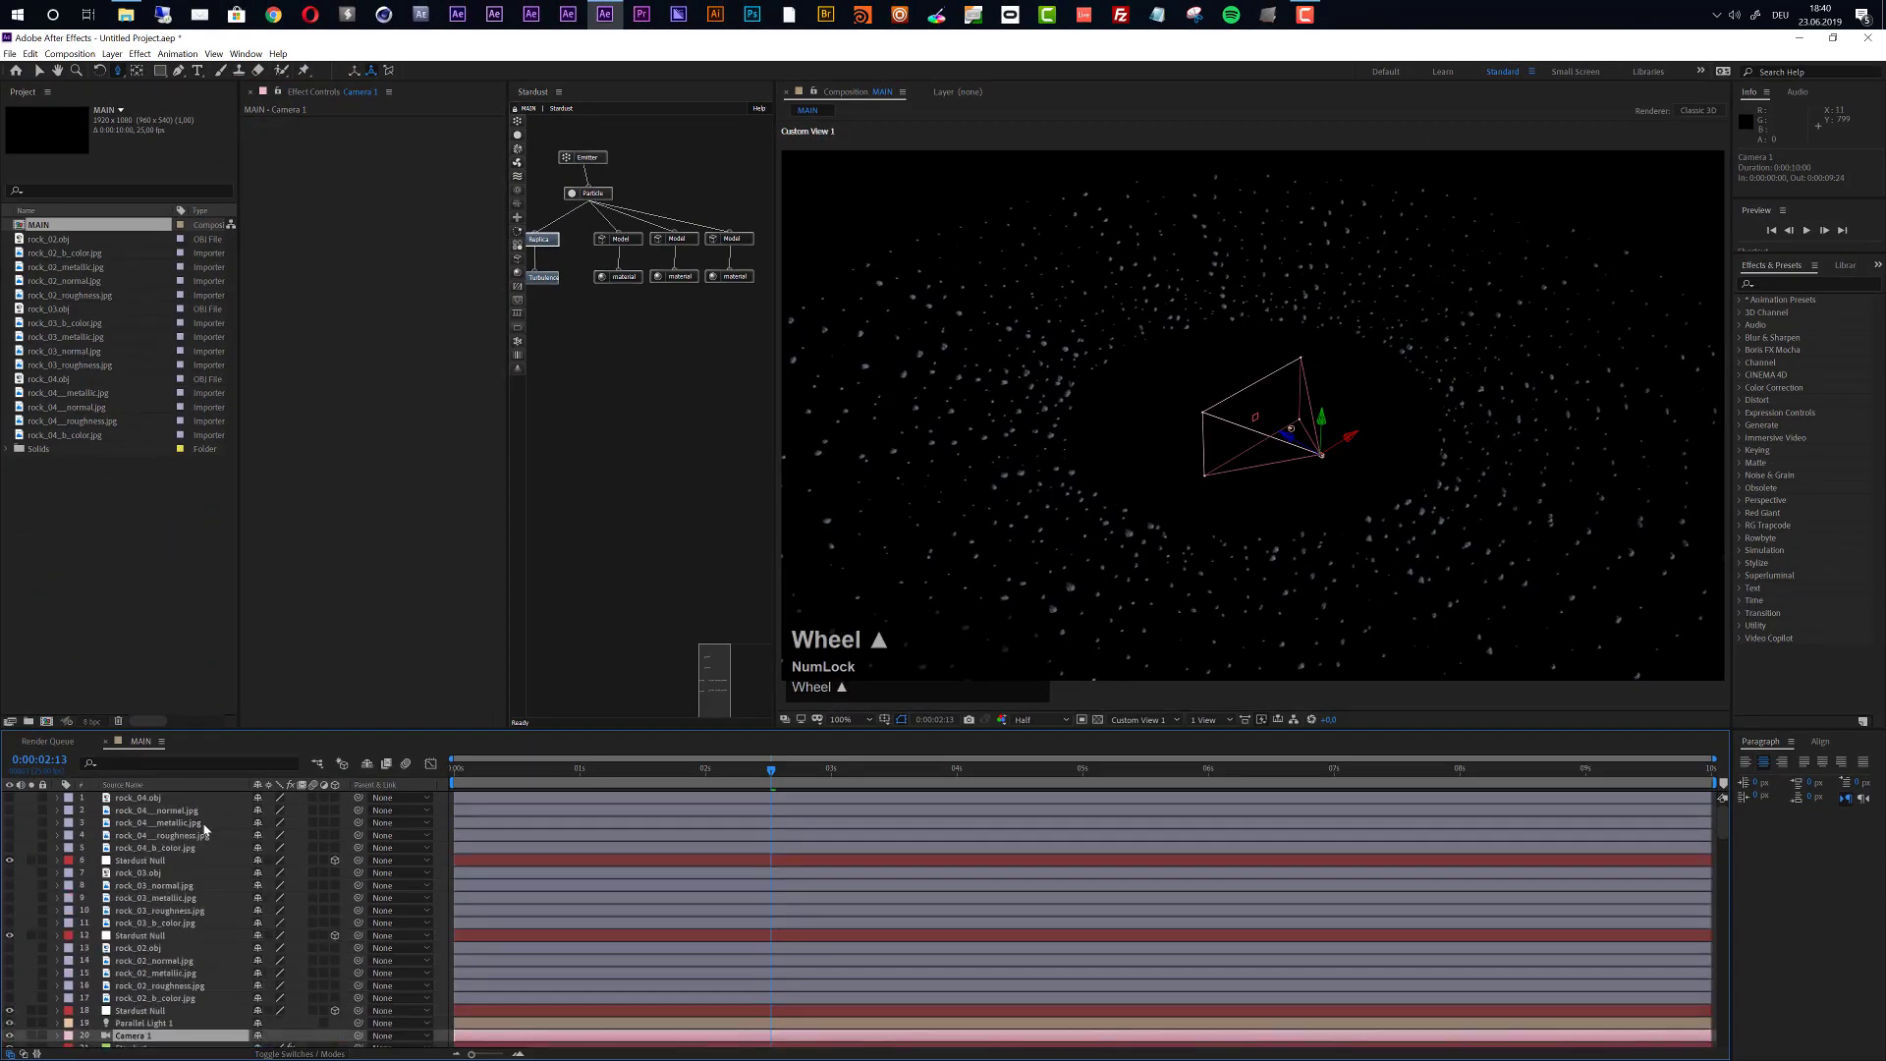
click(142, 800)
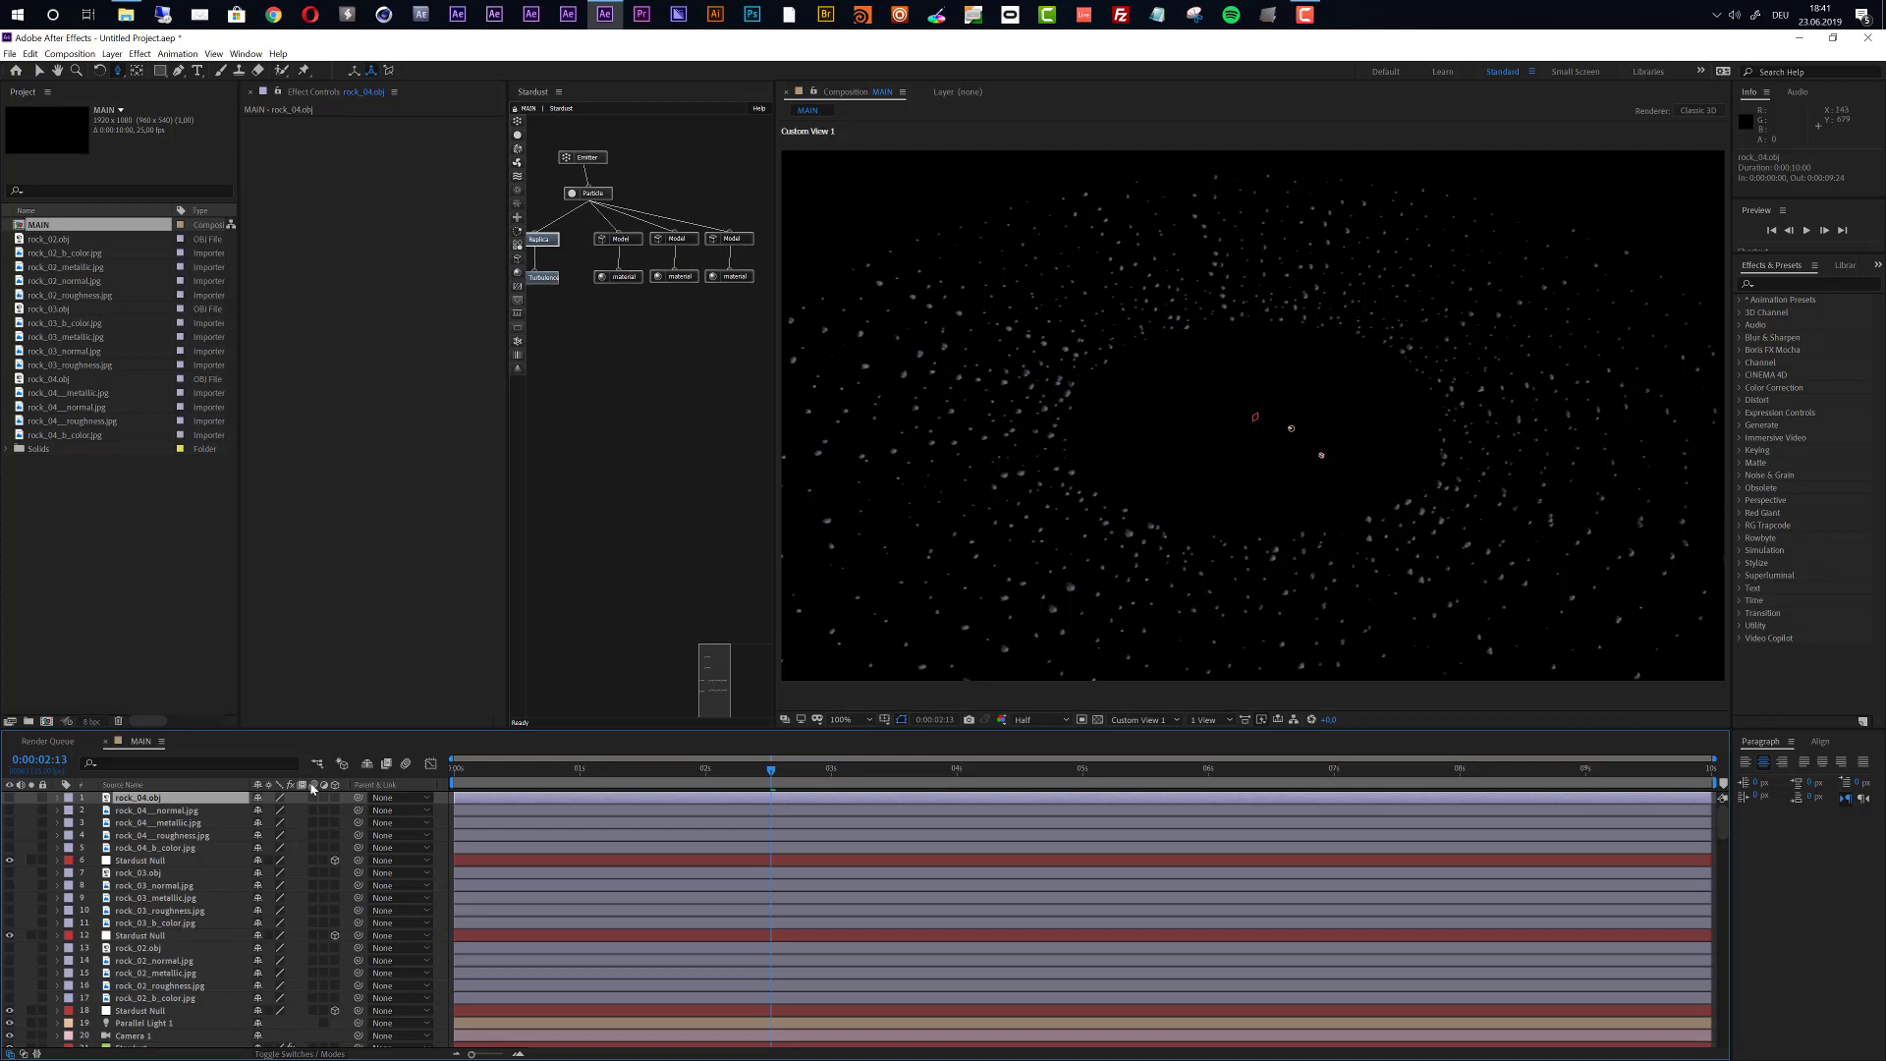
shift+click(155, 1012)
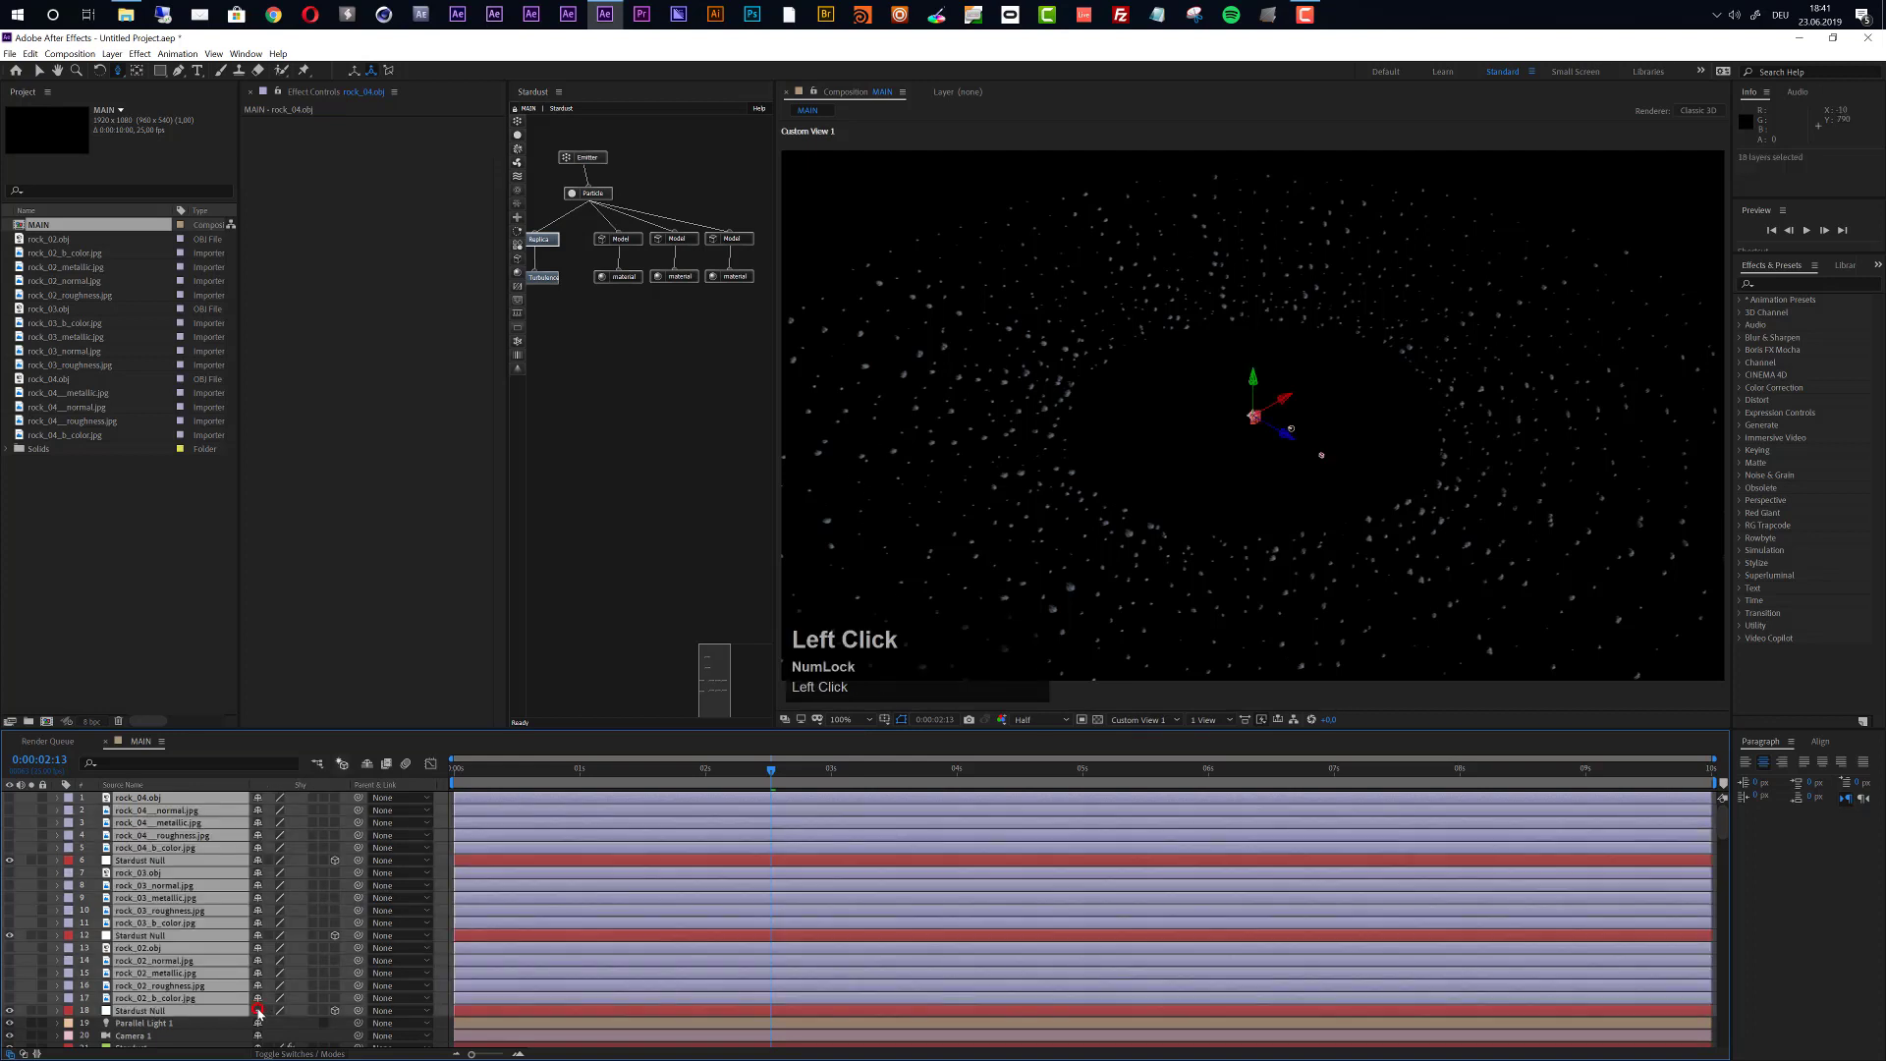
click(366, 764)
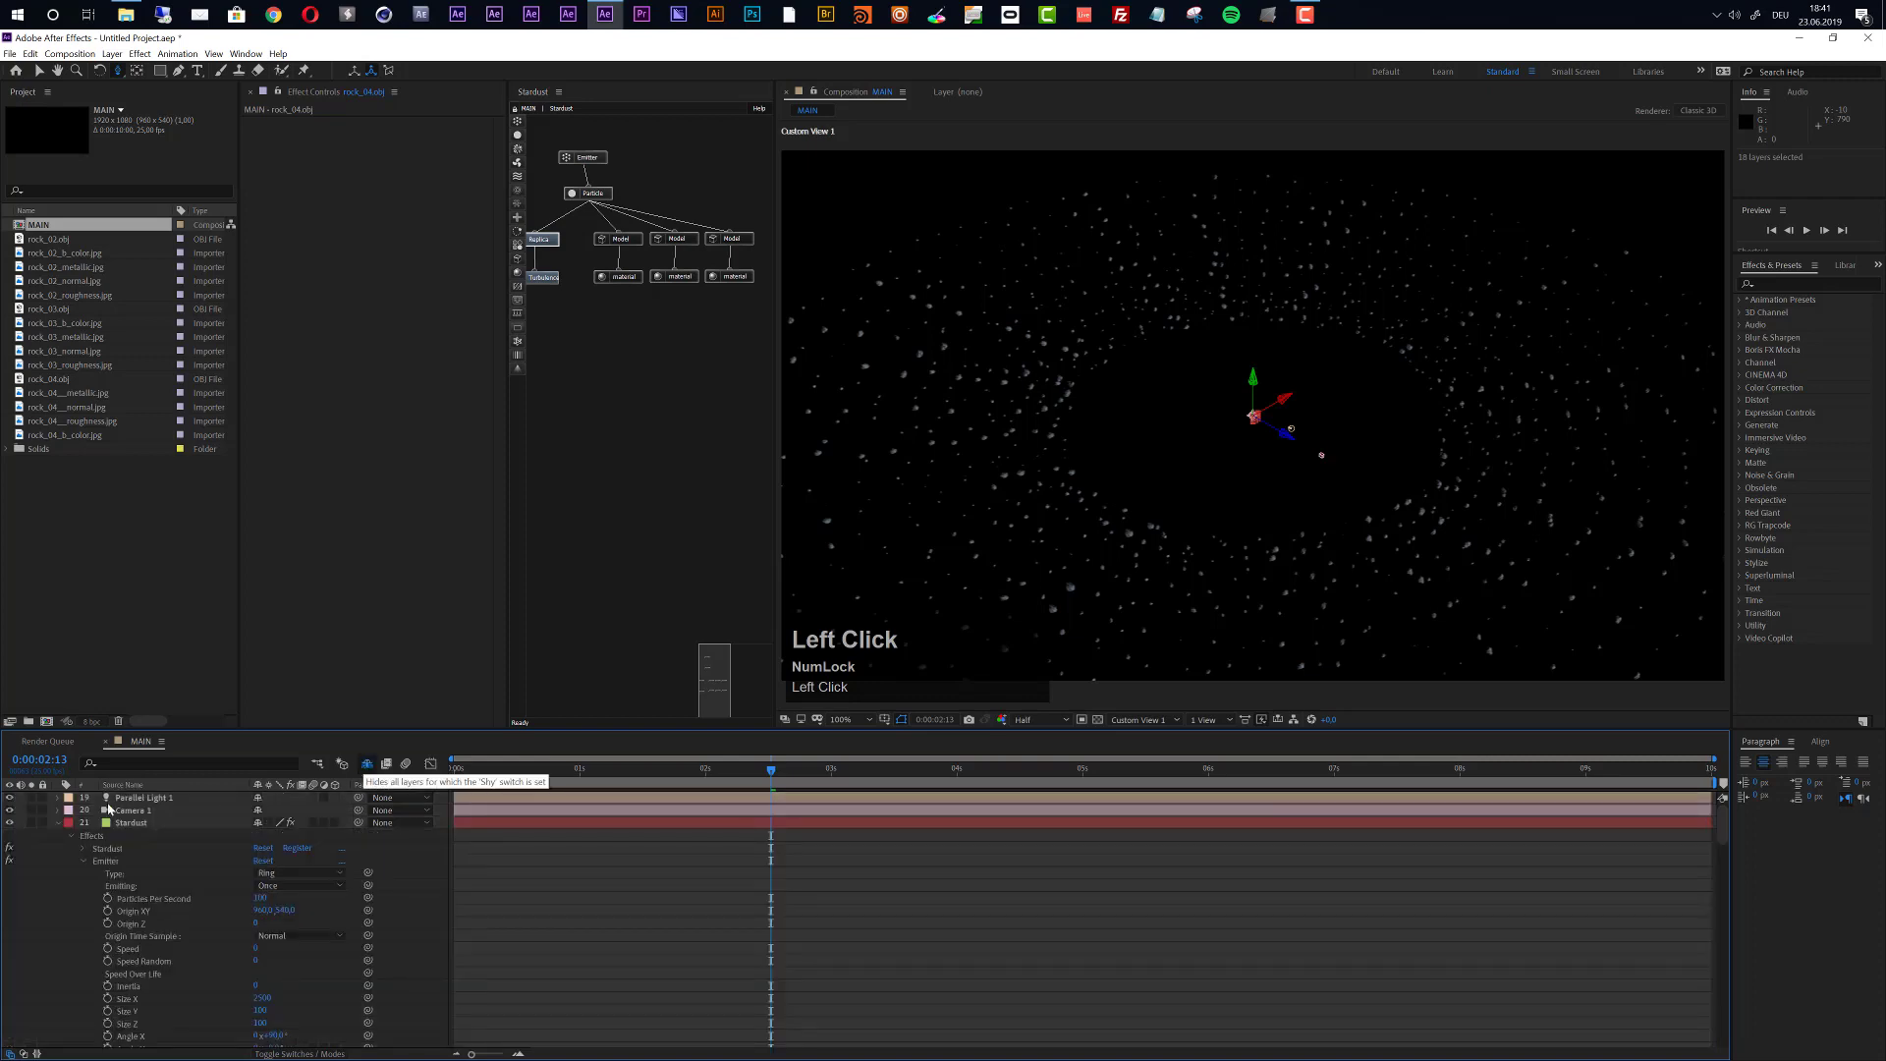
Move Camera 1 backward along its Z axis, from the ring's centre out to the near side of the asteroid field.
click(144, 813)
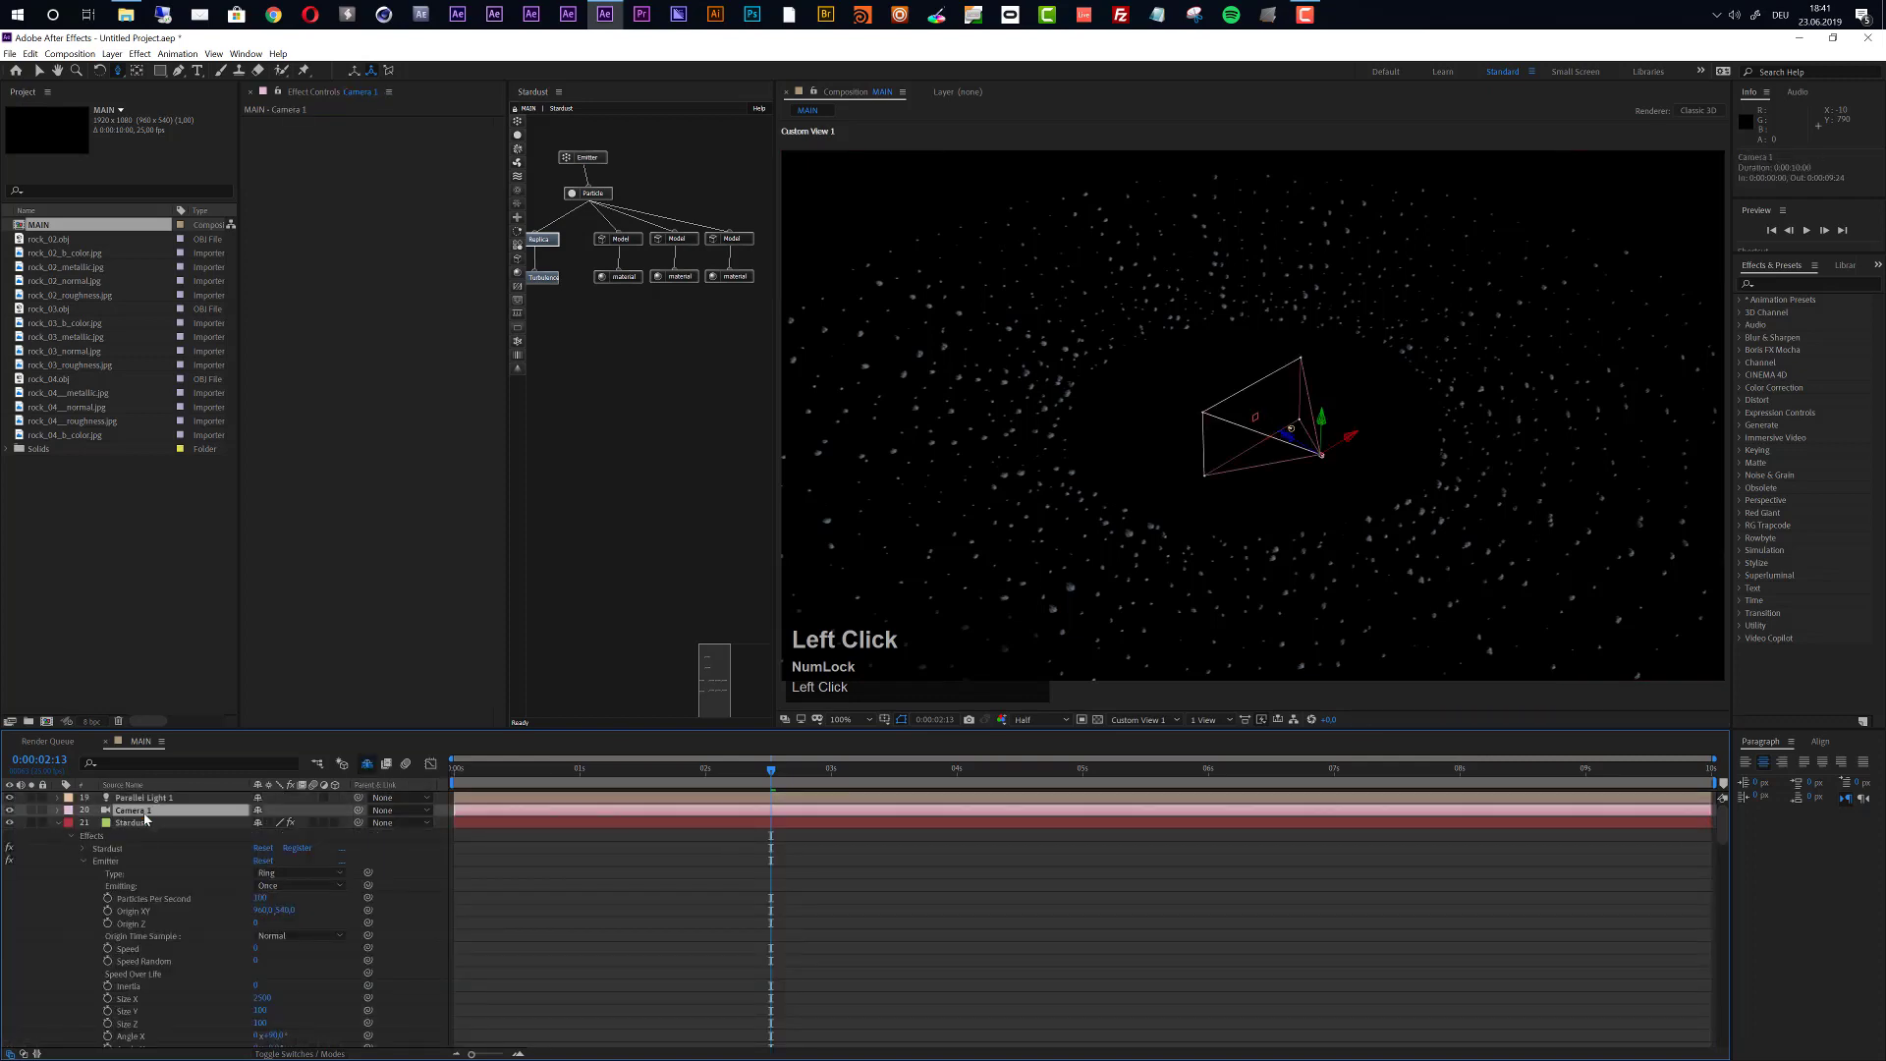
key(v)
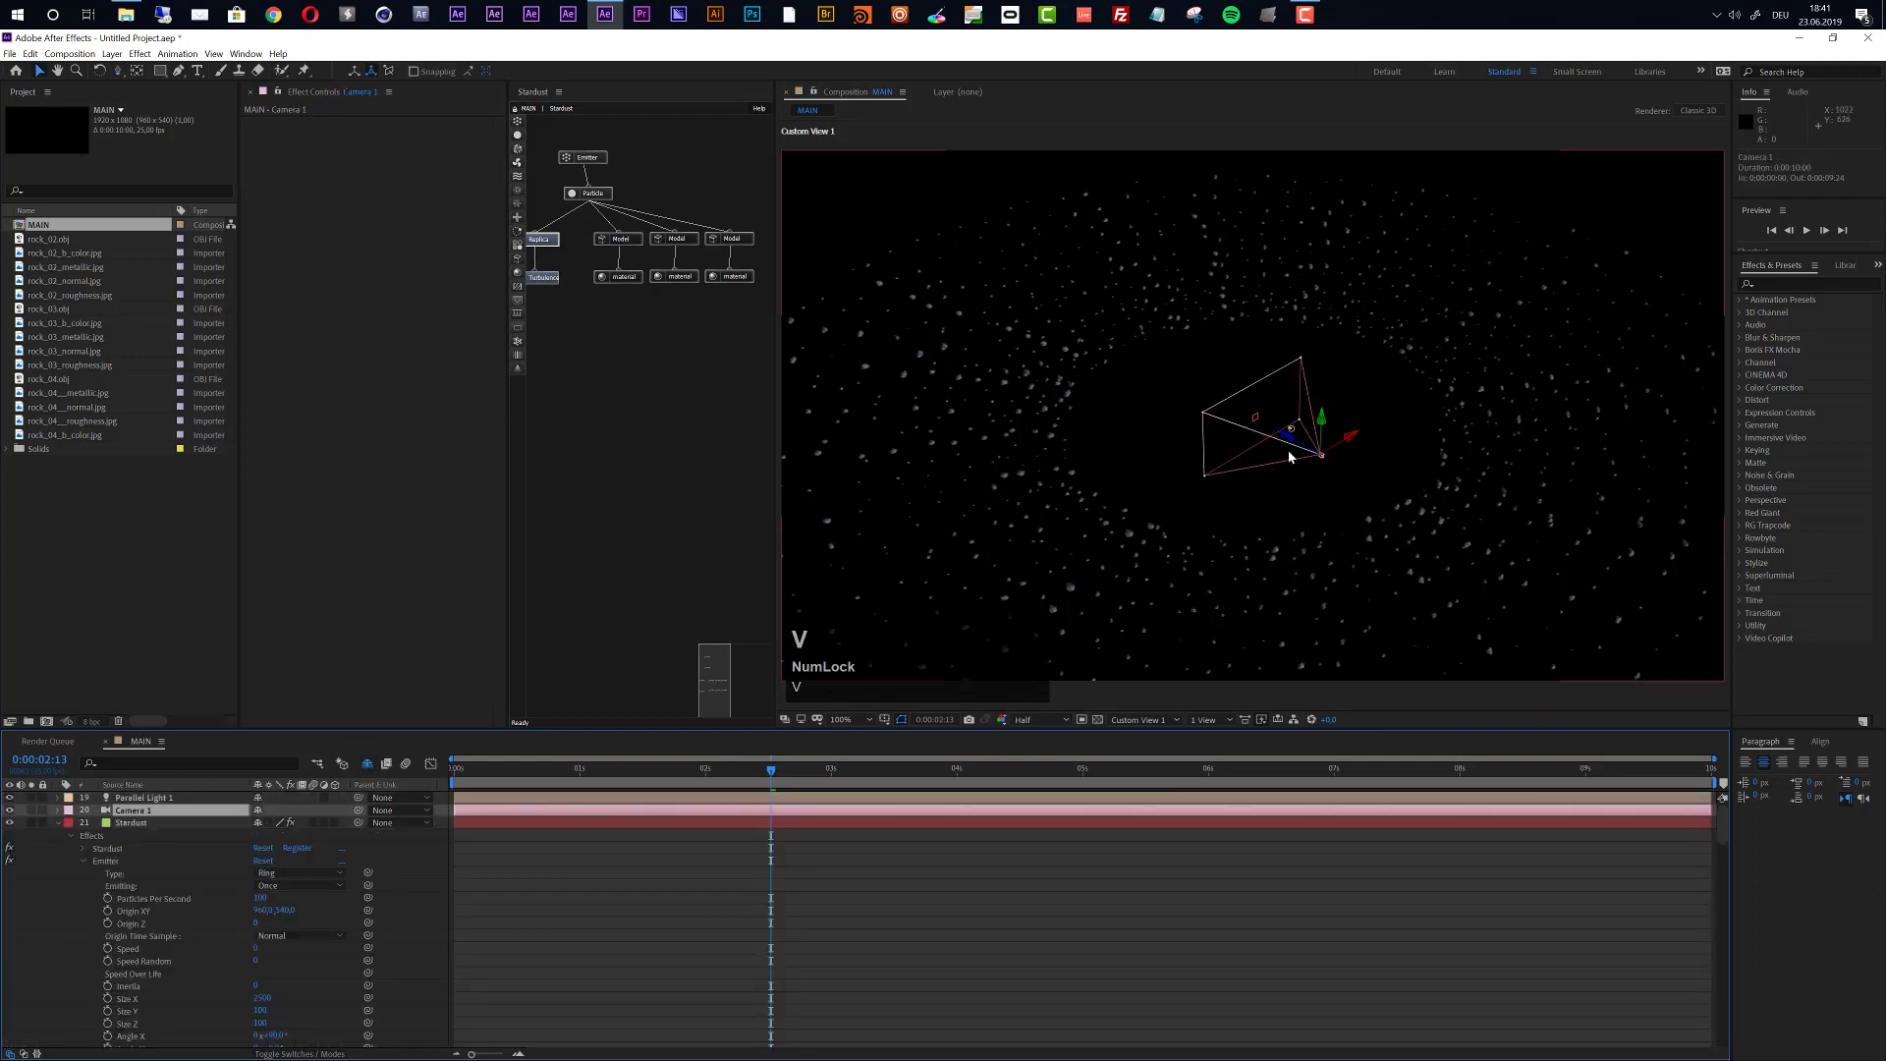
drag(1294, 440, 1885, 833)
drag(1377, 490, 1884, 917)
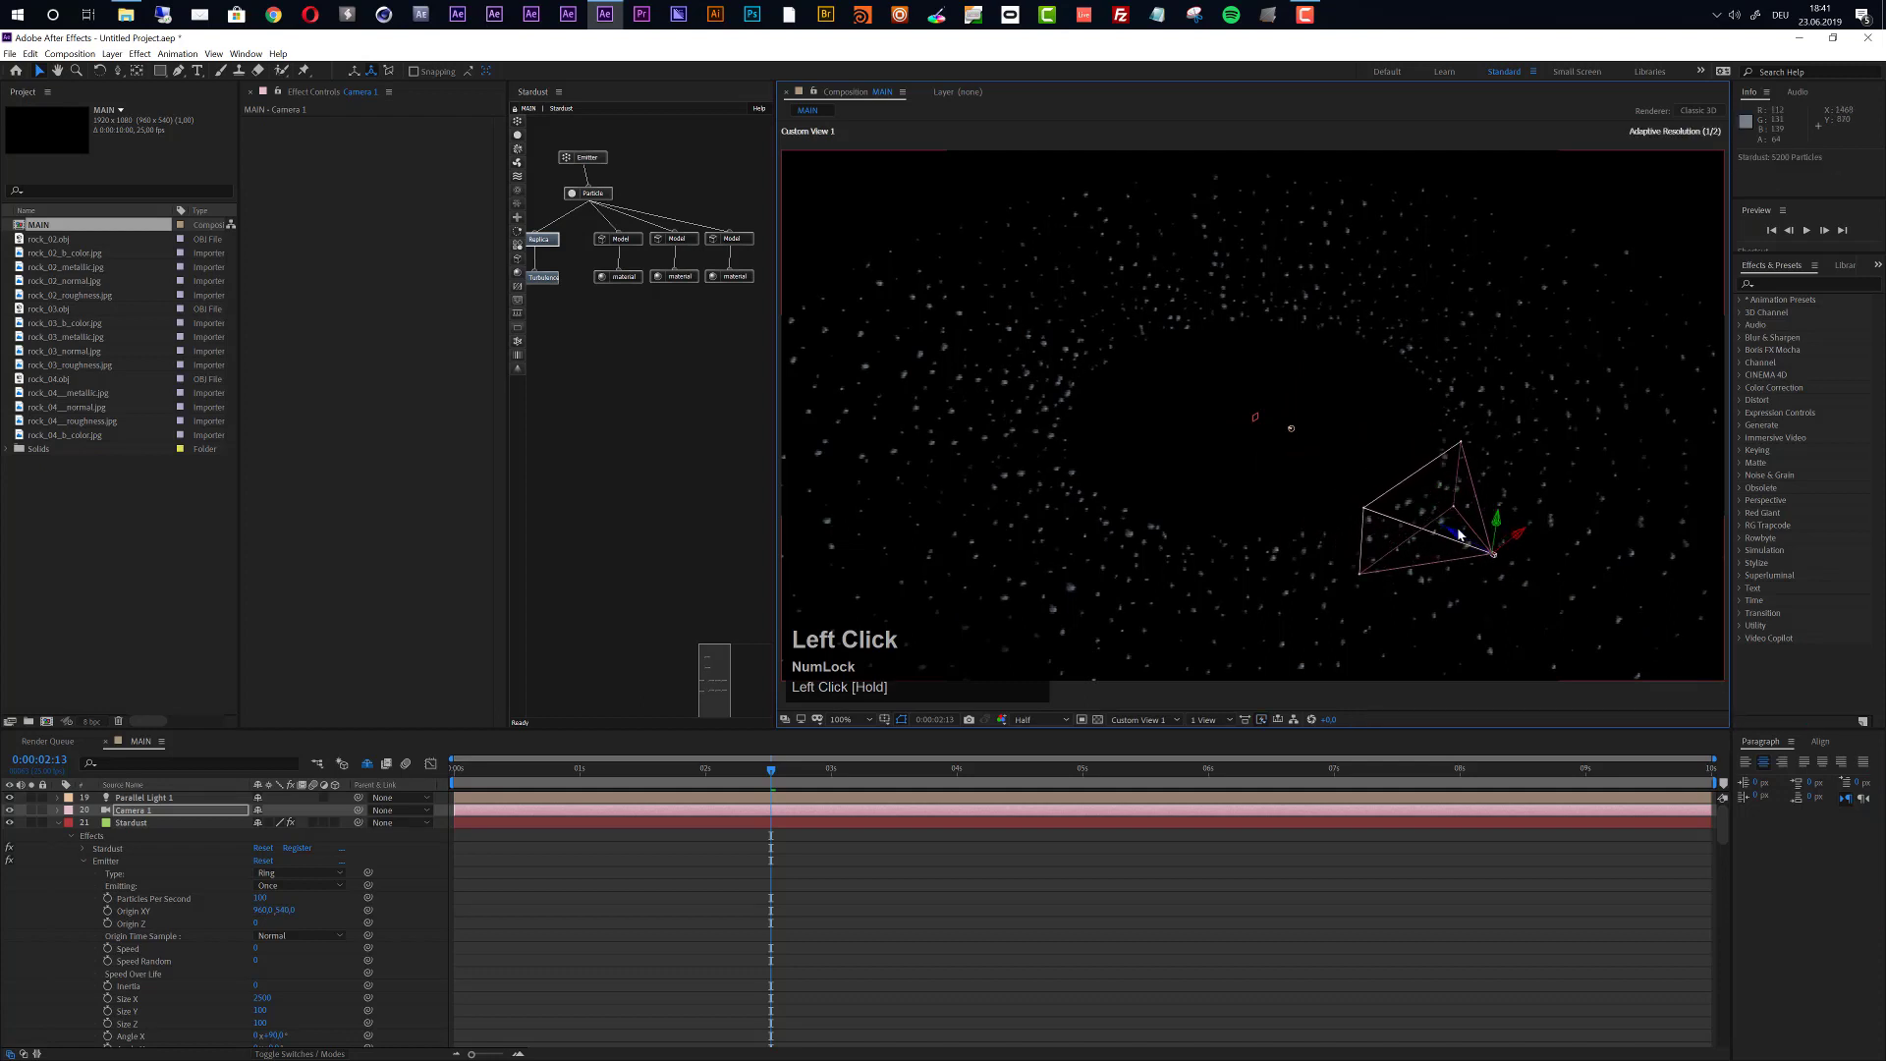
drag(1458, 541, 1884, 896)
drag(1533, 578, 1882, 812)
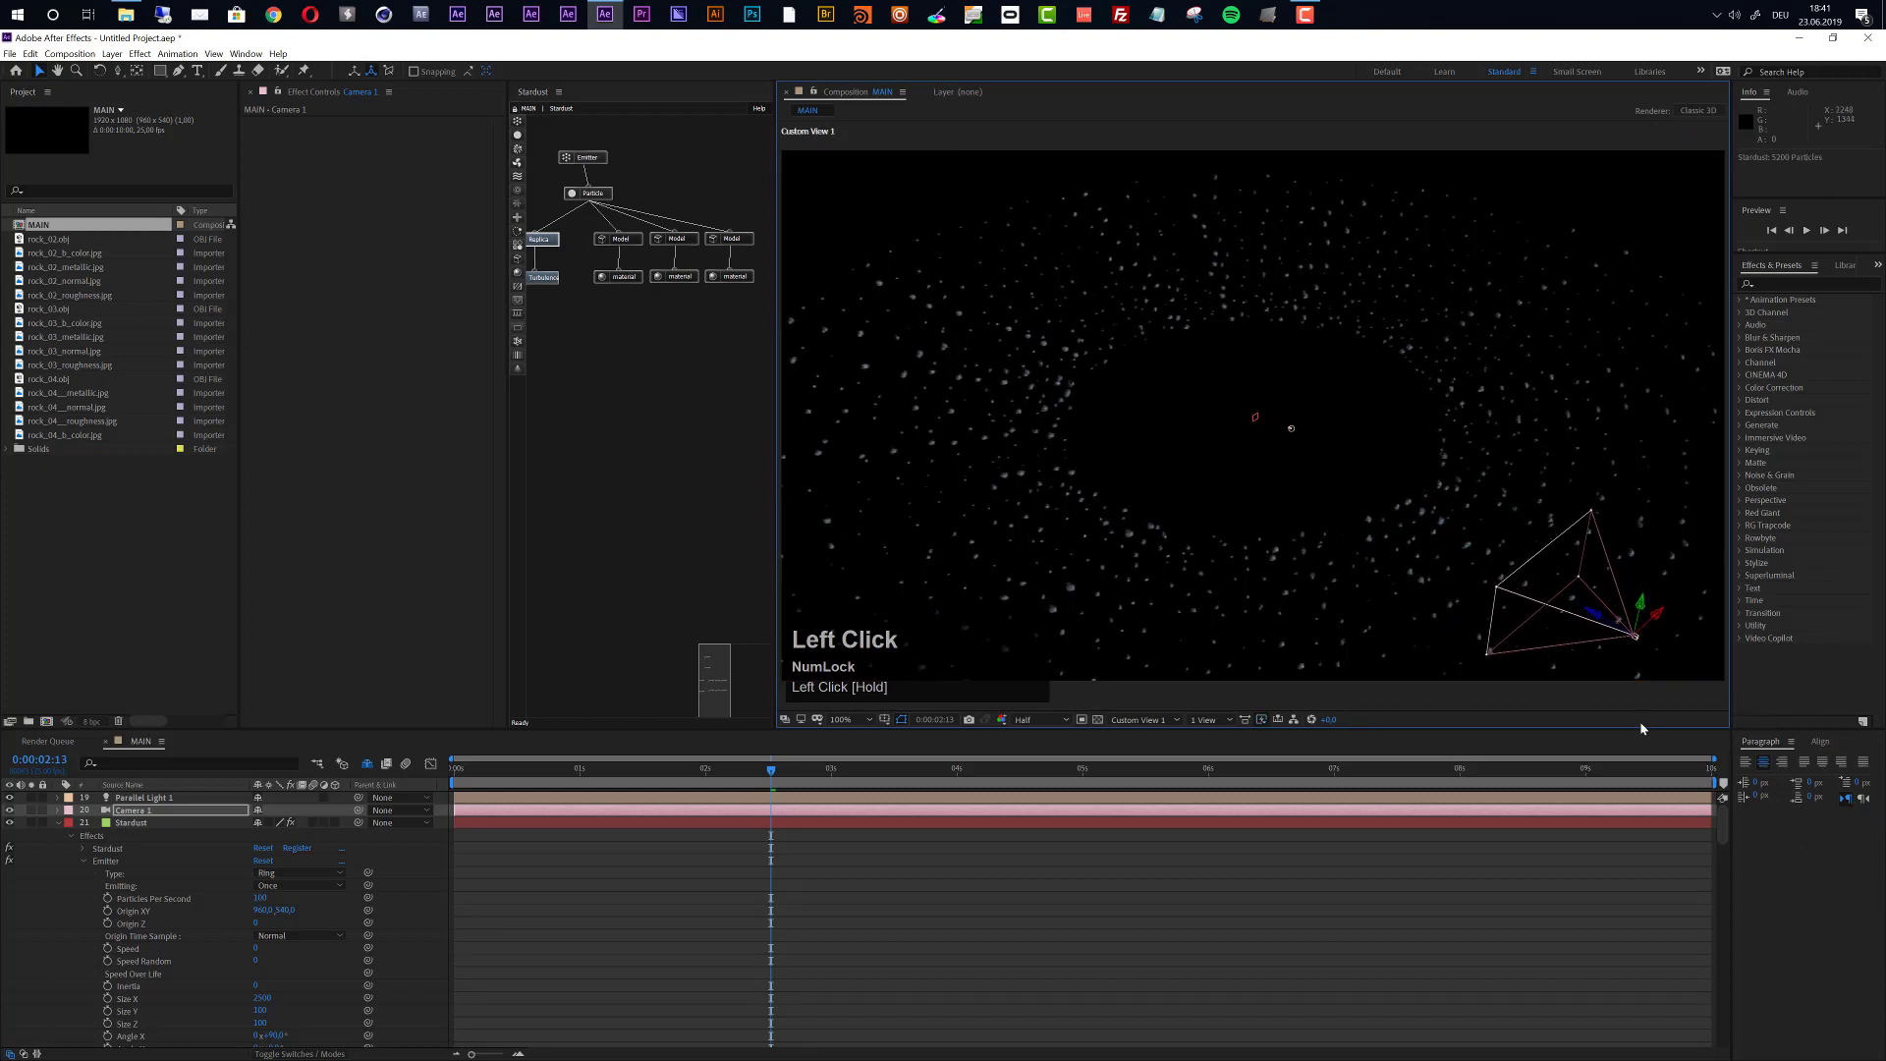
drag(1635, 636, 1714, 684)
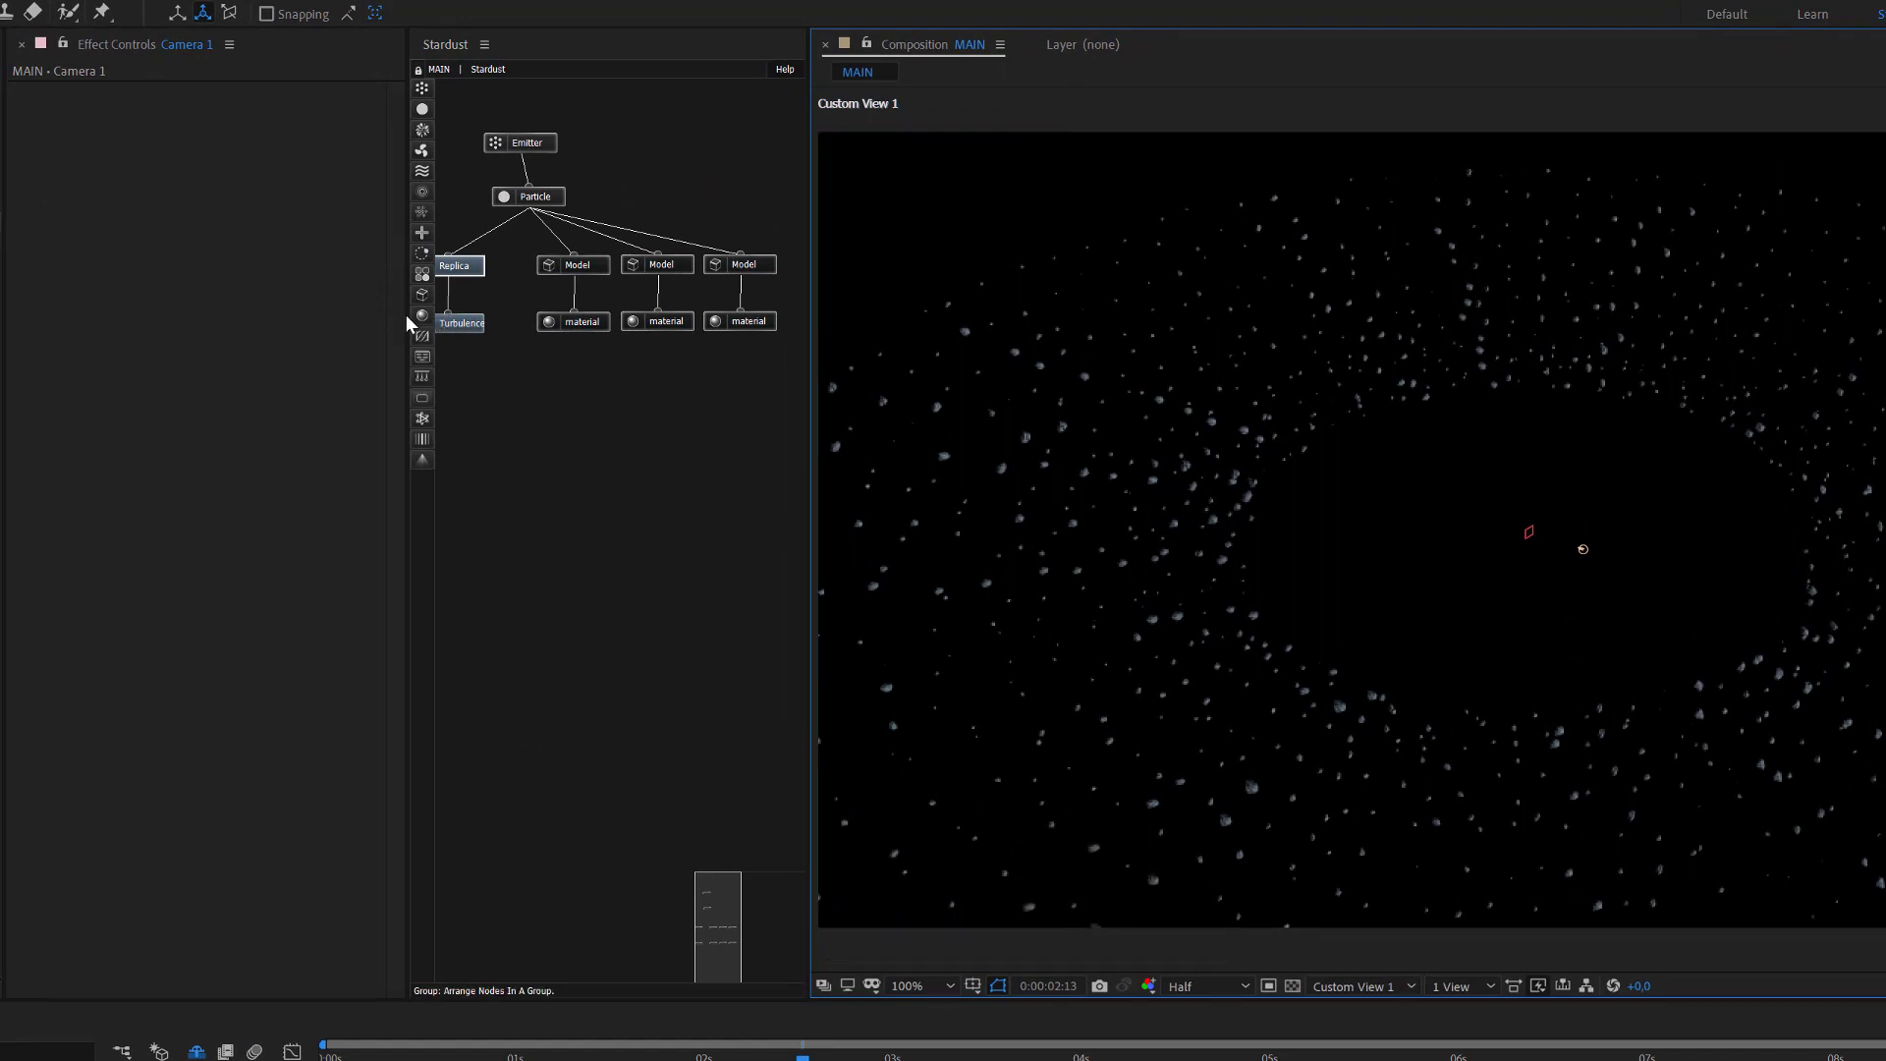
Add an unconnected Model node beside the Emitter in the Stardust node graph and bring up its properties.
click(421, 294)
drag(473, 308, 721, 157)
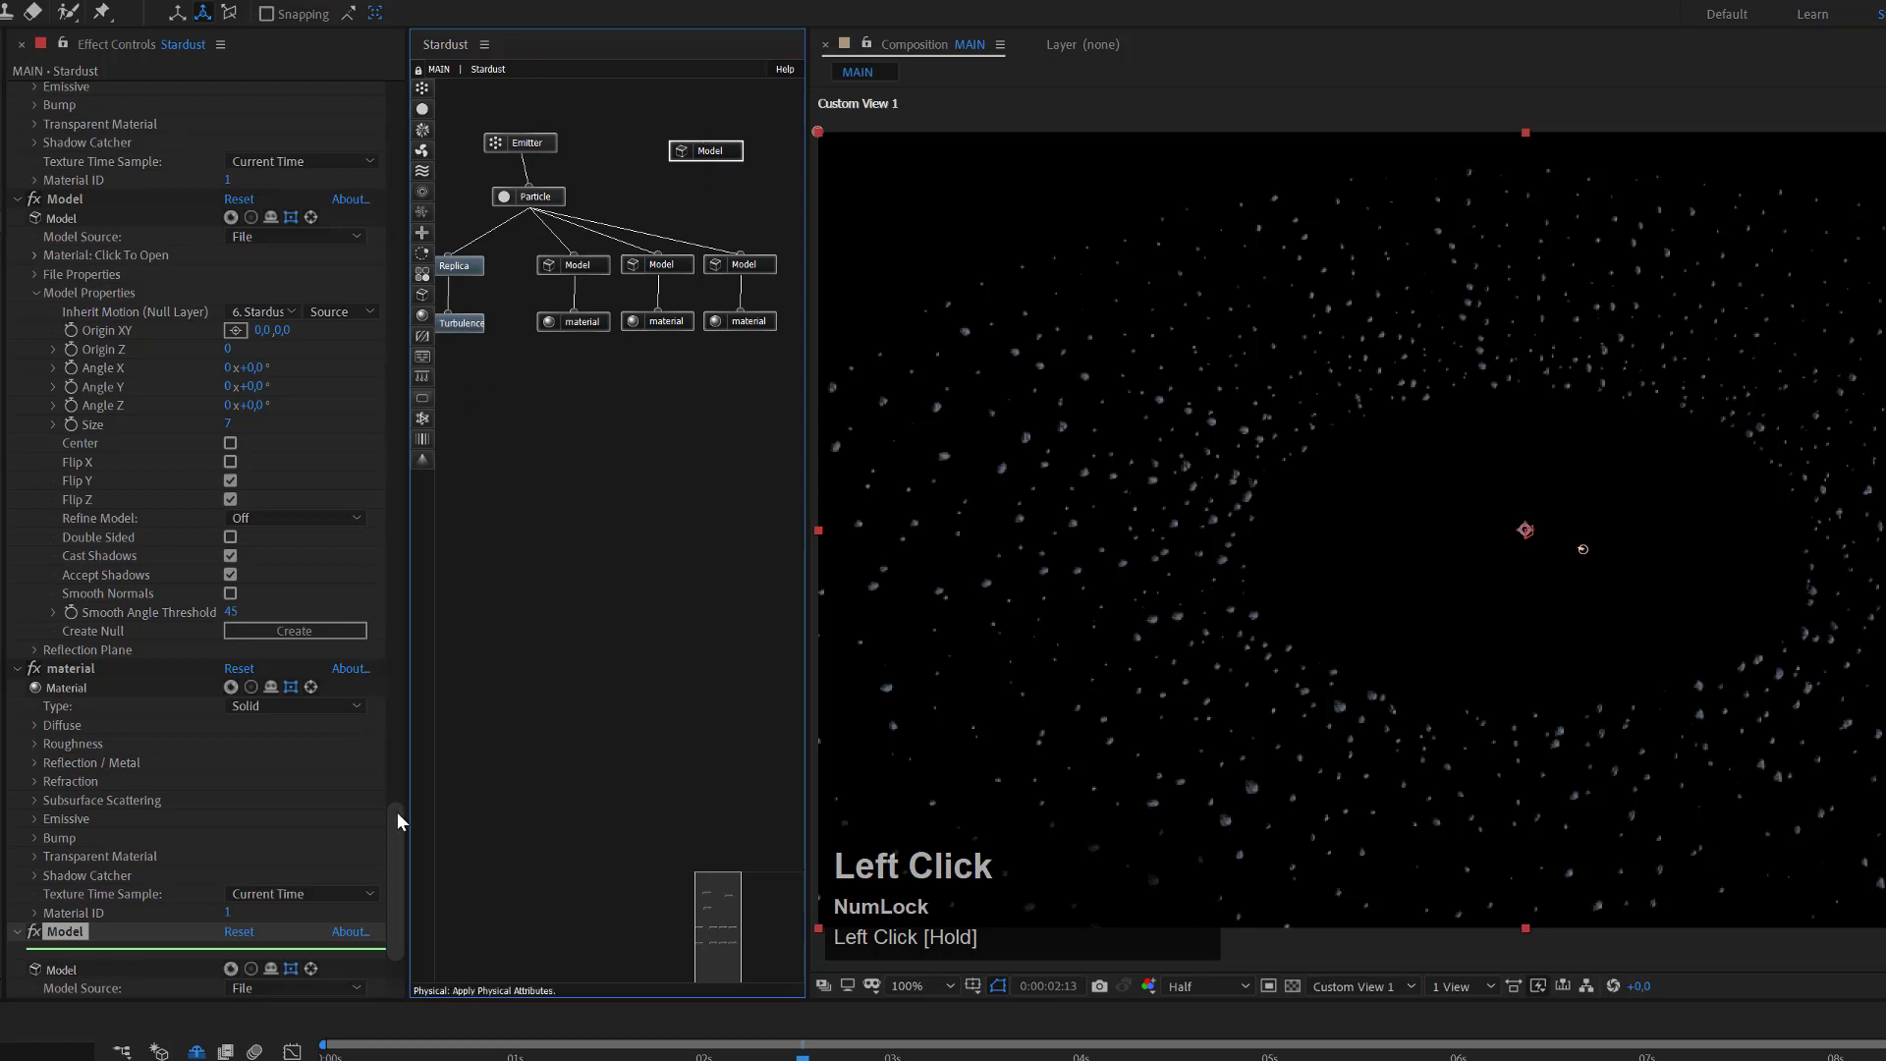
drag(397, 829, 397, 923)
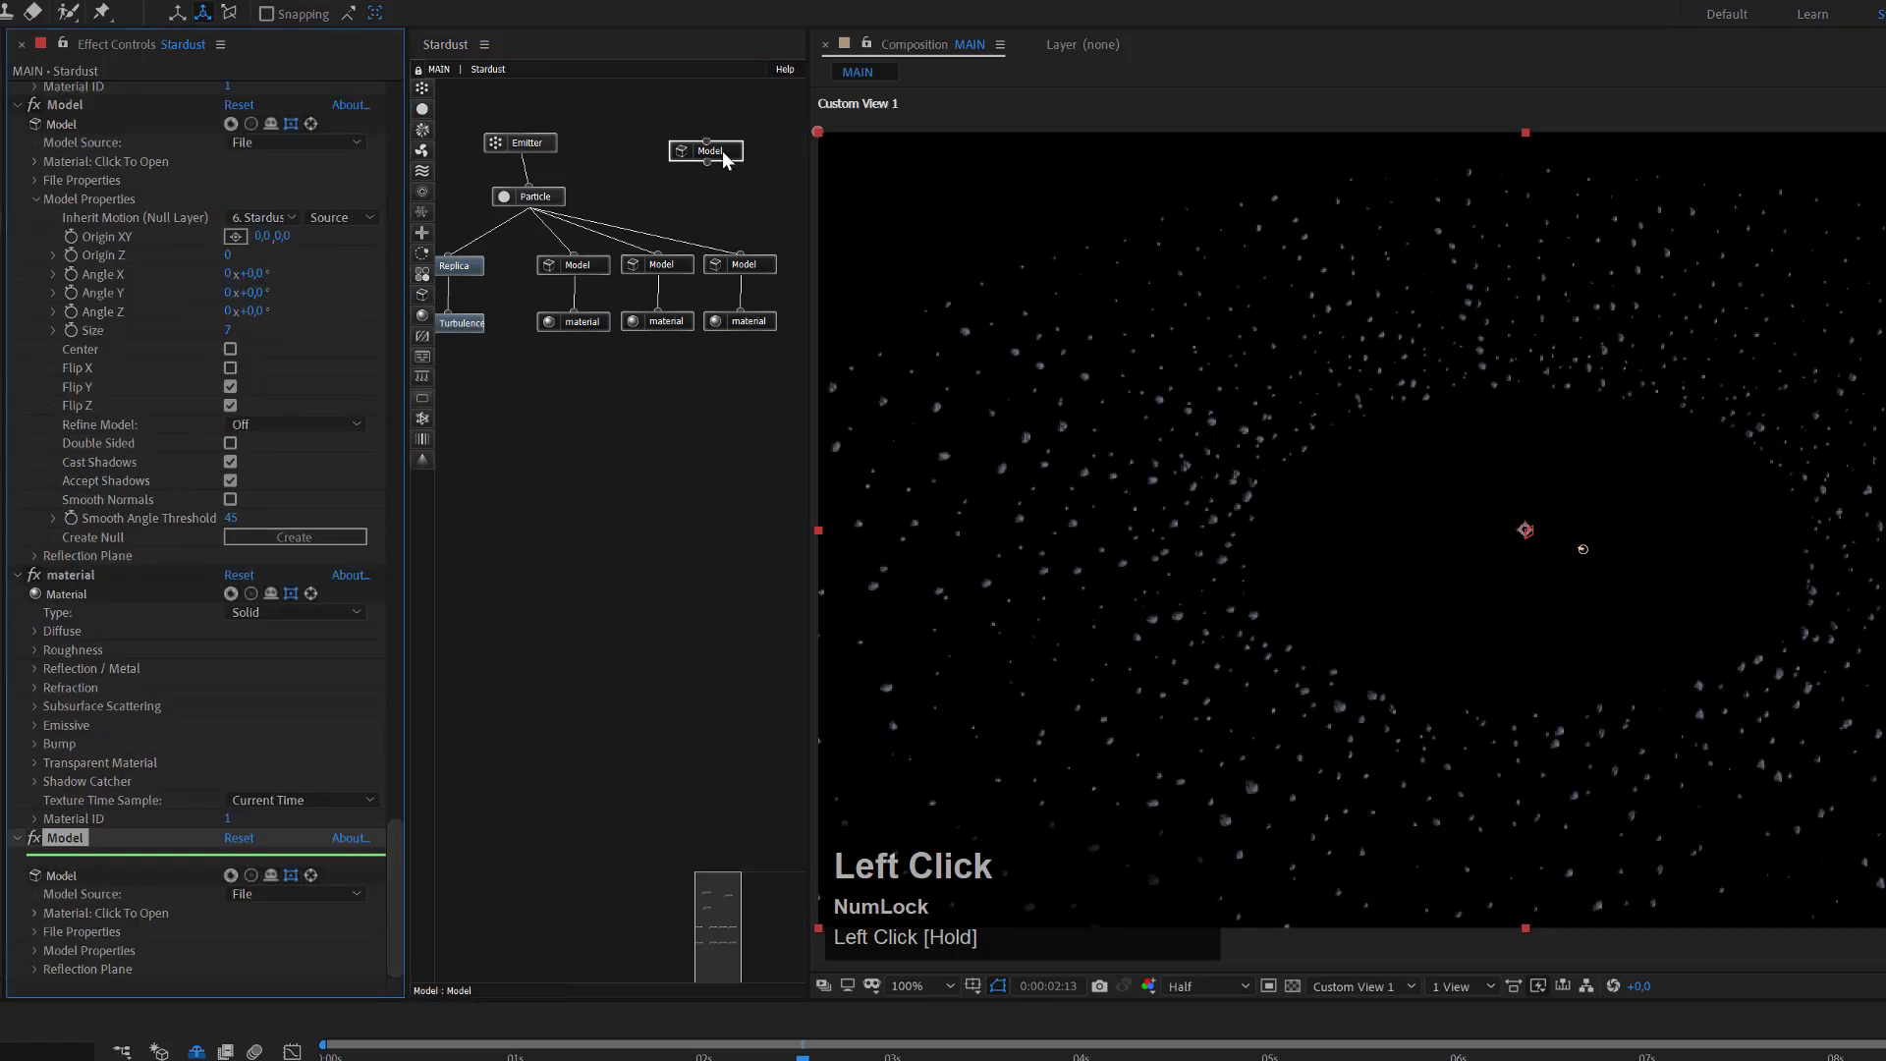
Set the unconnected Model node's source to Primitive and its primitive type to Sphere.
click(255, 892)
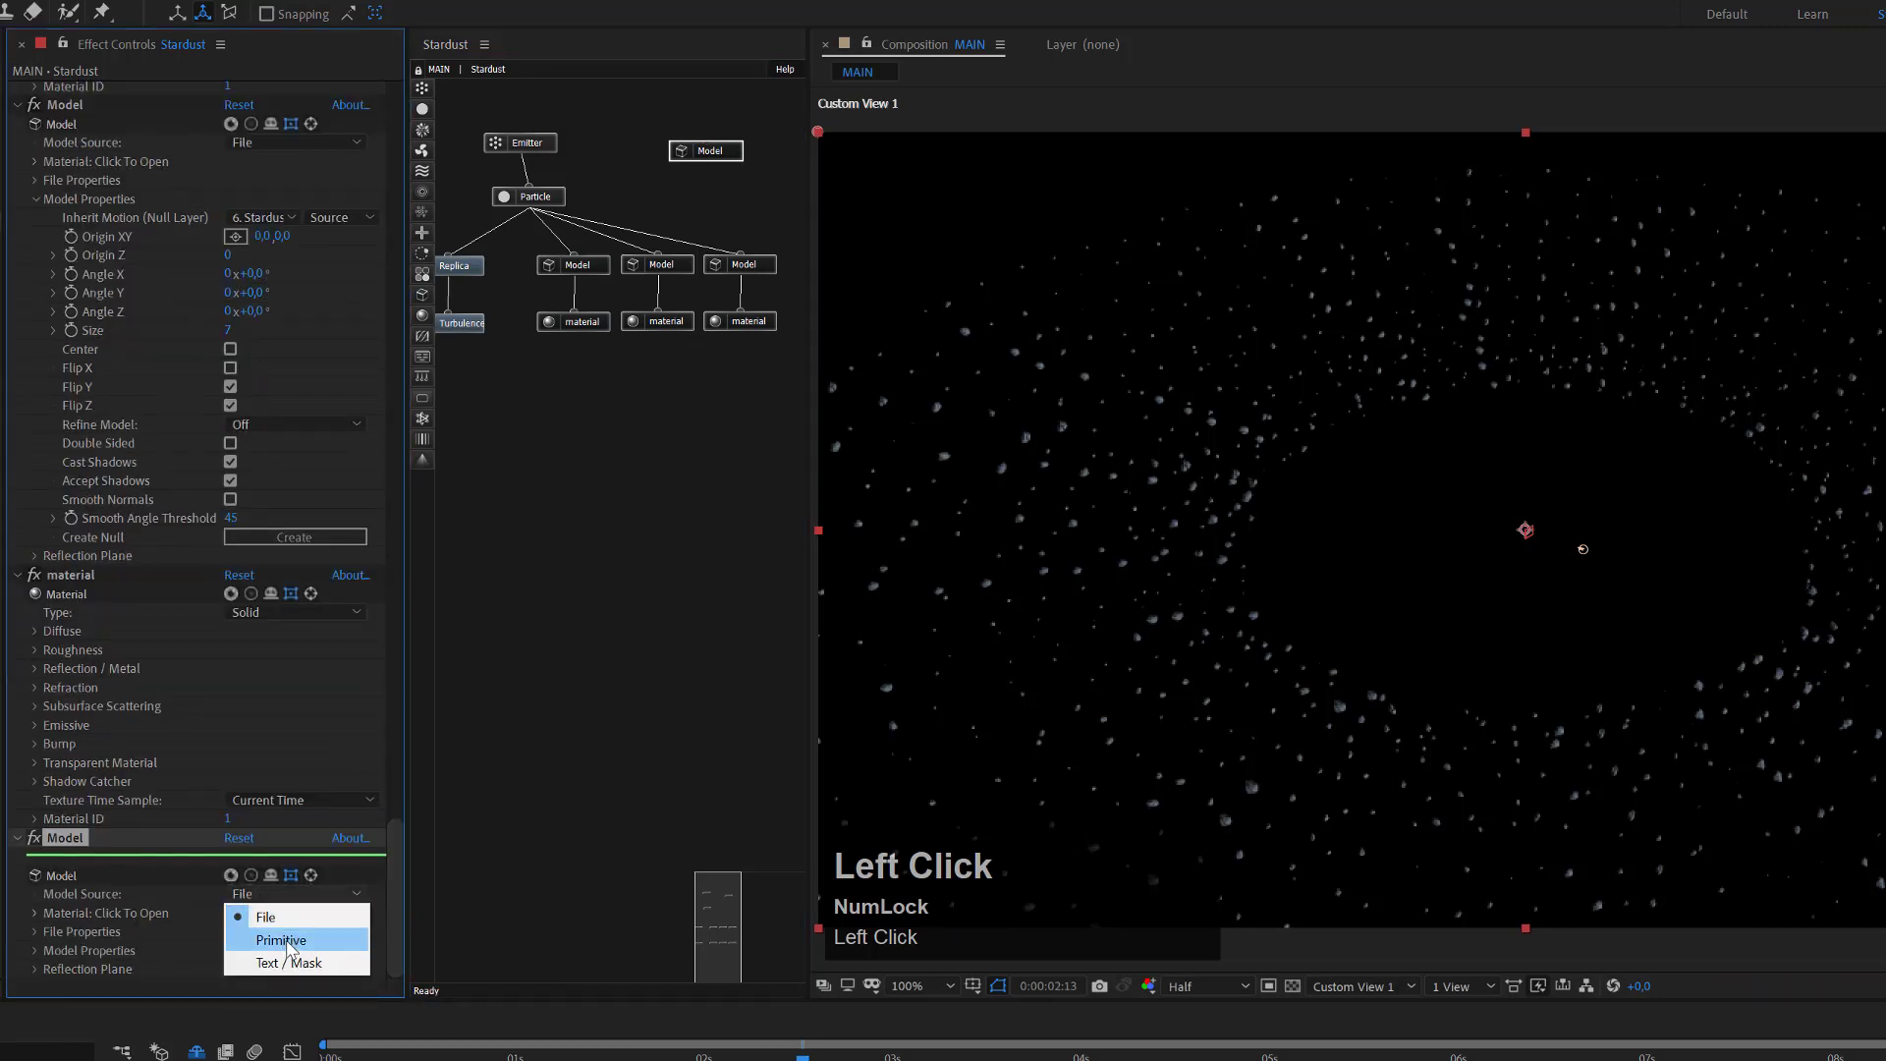
click(280, 933)
click(270, 952)
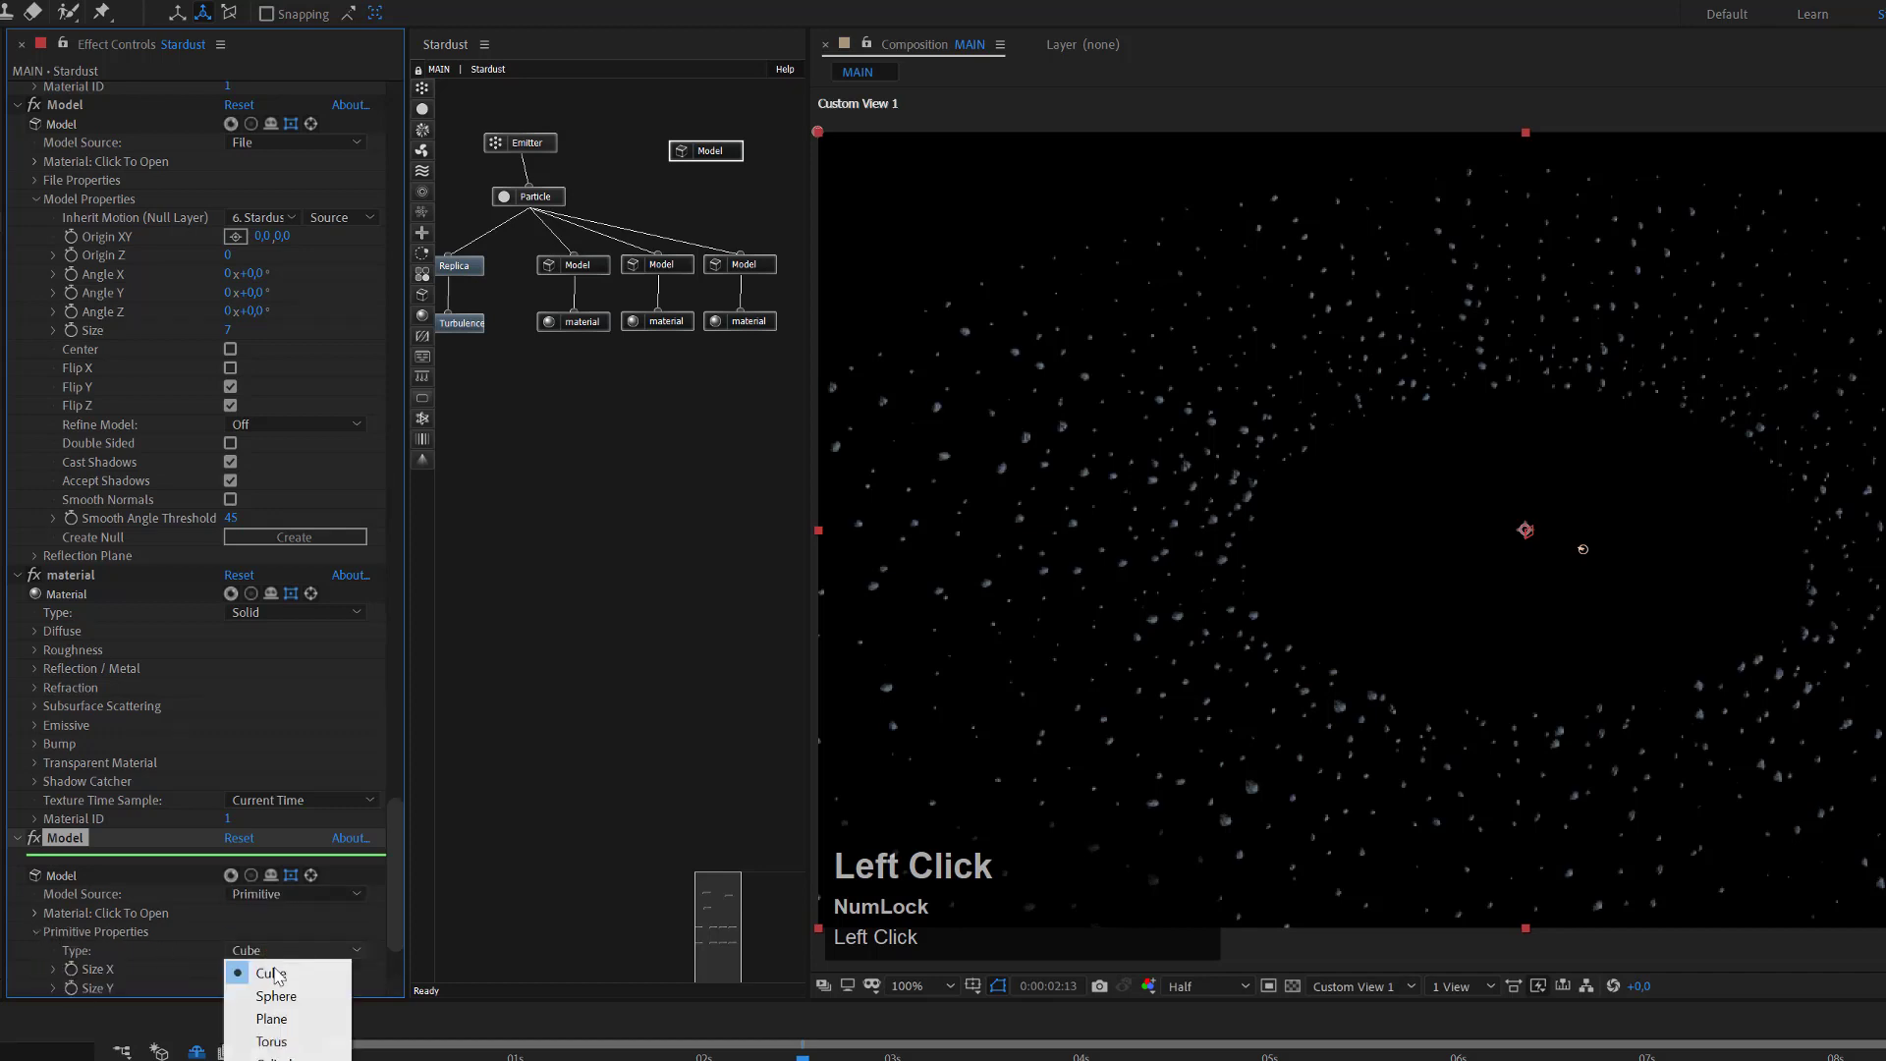
click(277, 992)
Try Size X values of 2250 and 2000 on the sphere primitive at the ring's centre.
drag(395, 868, 399, 904)
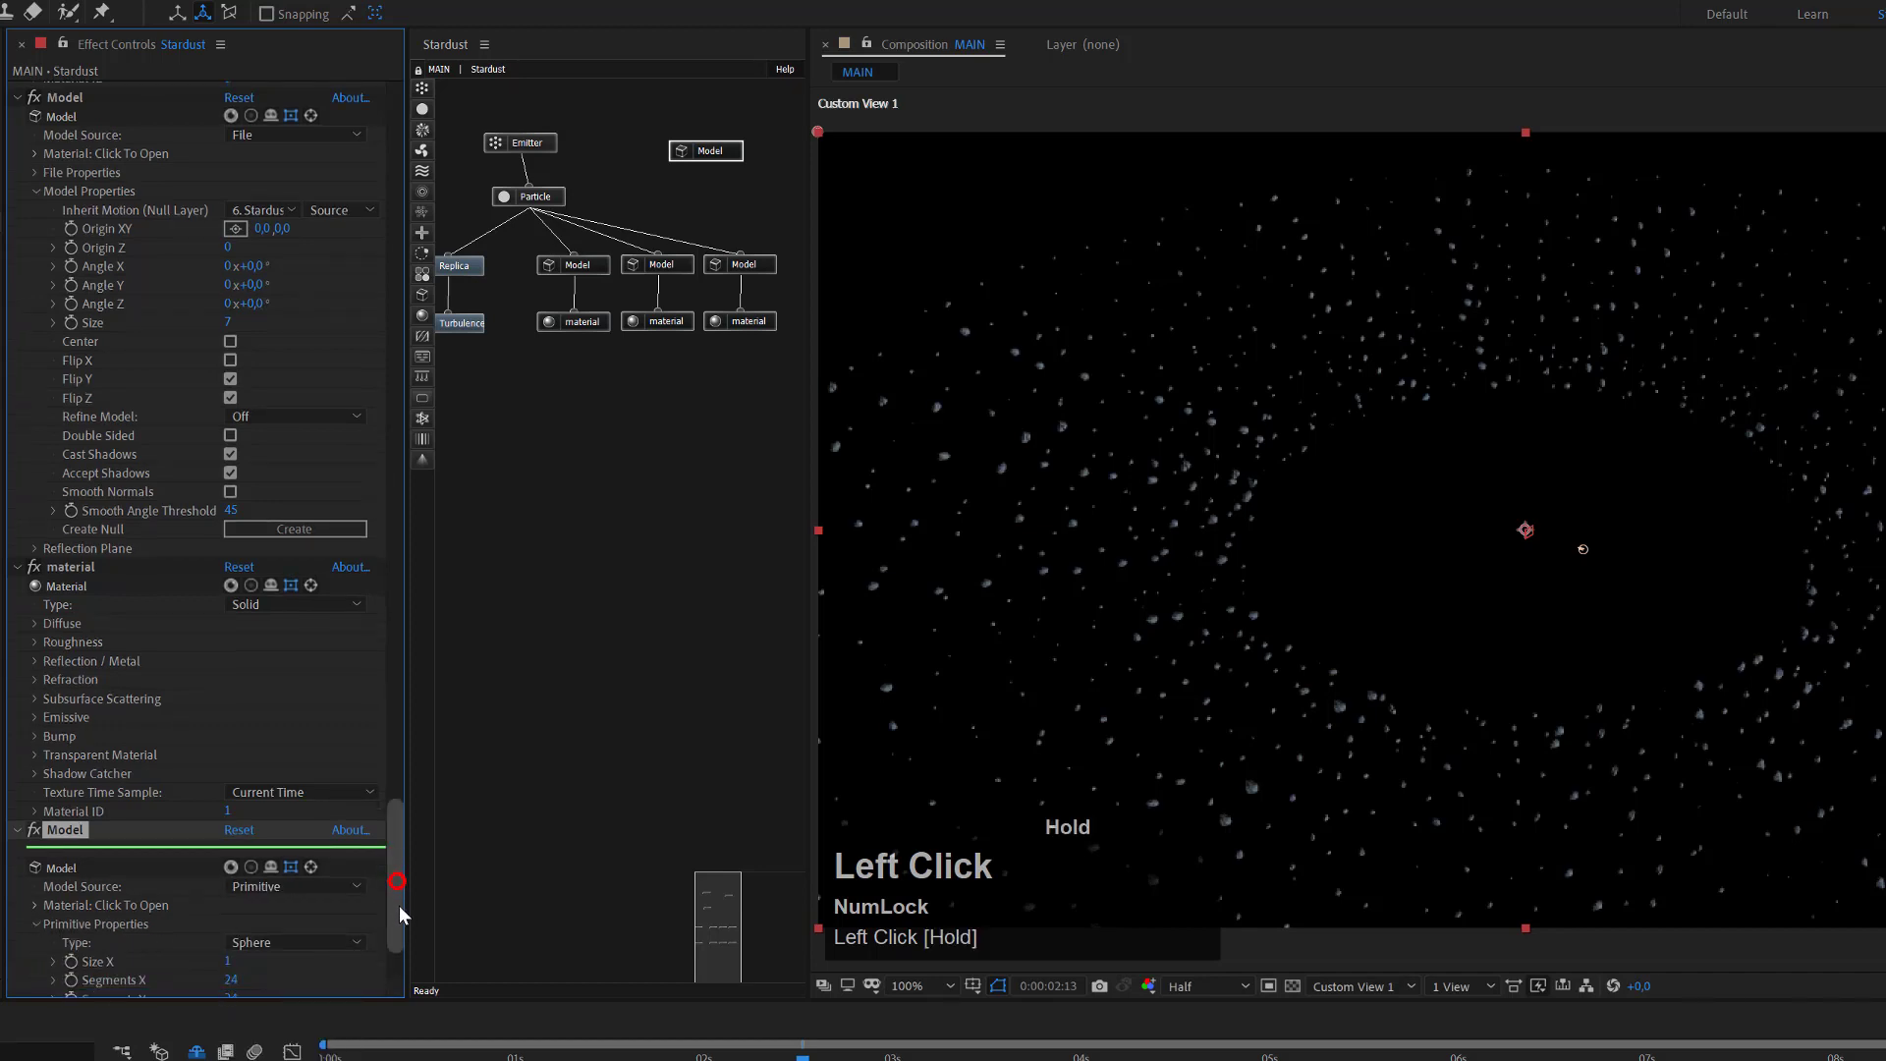
click(229, 821)
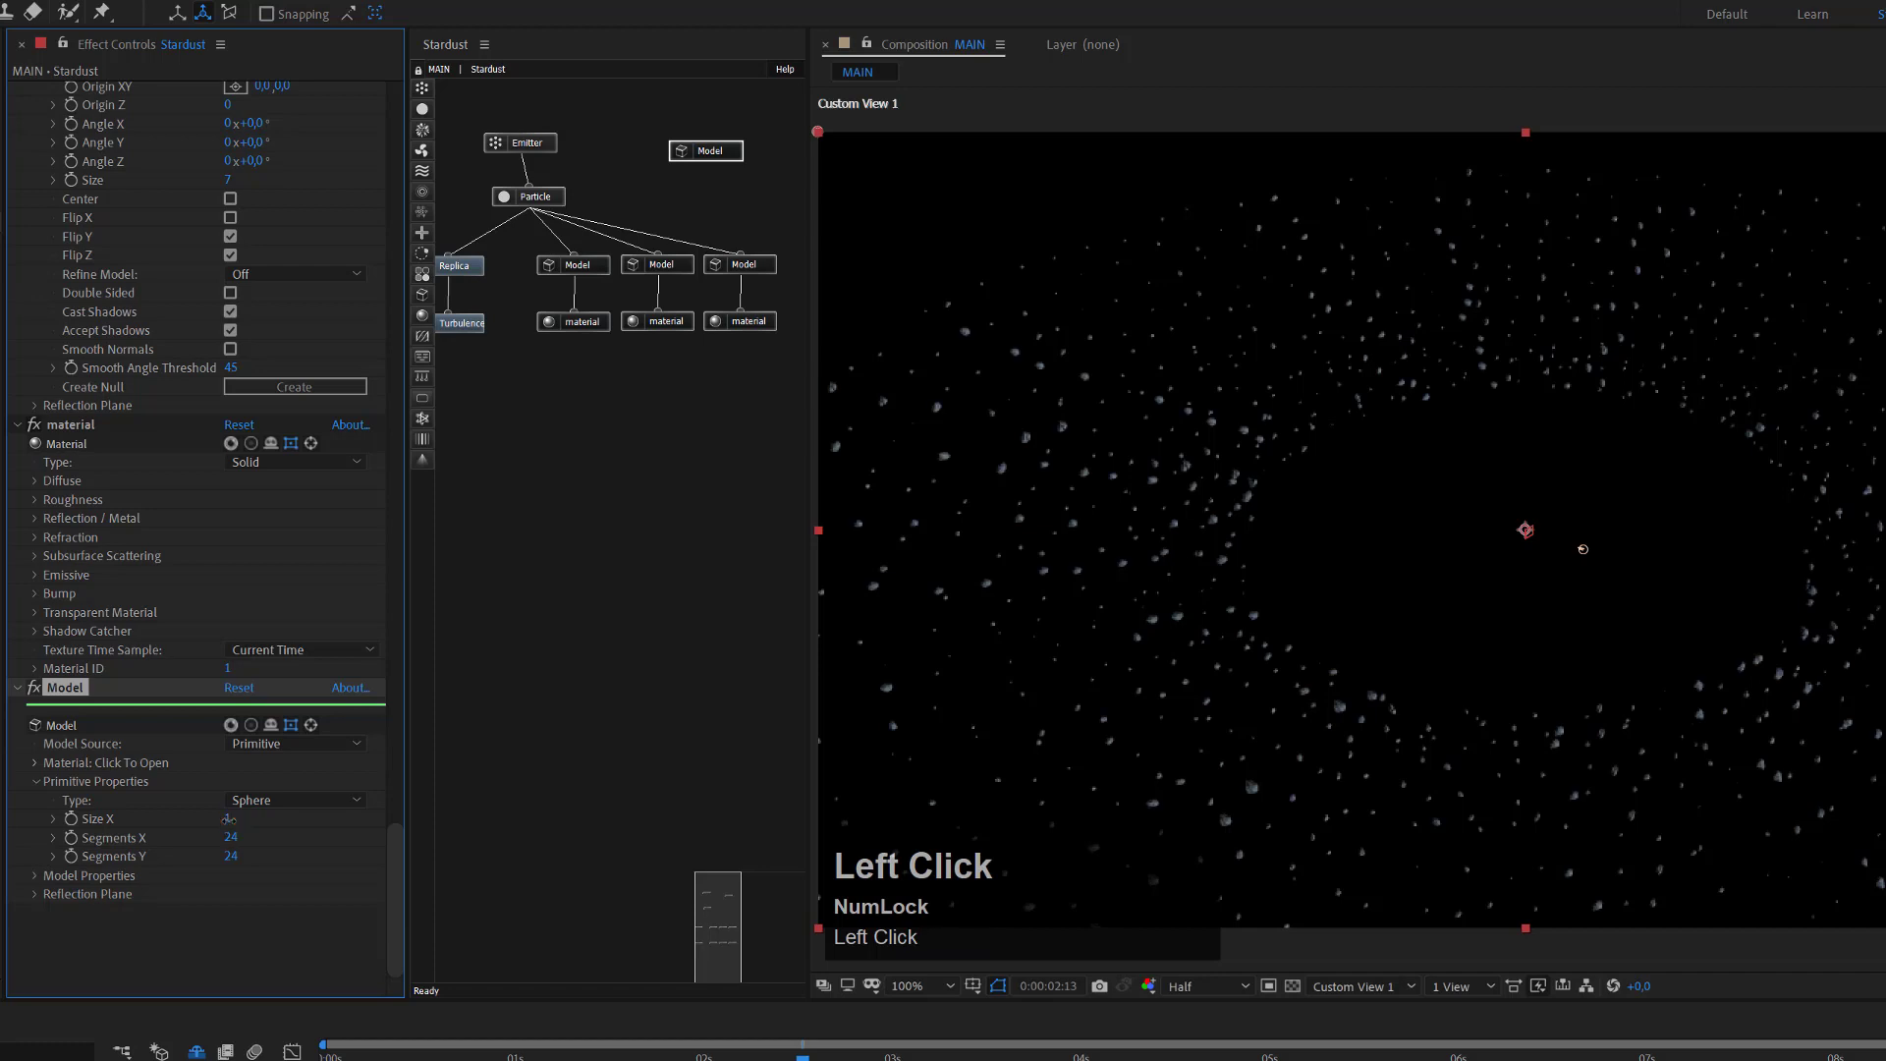
text(2250)
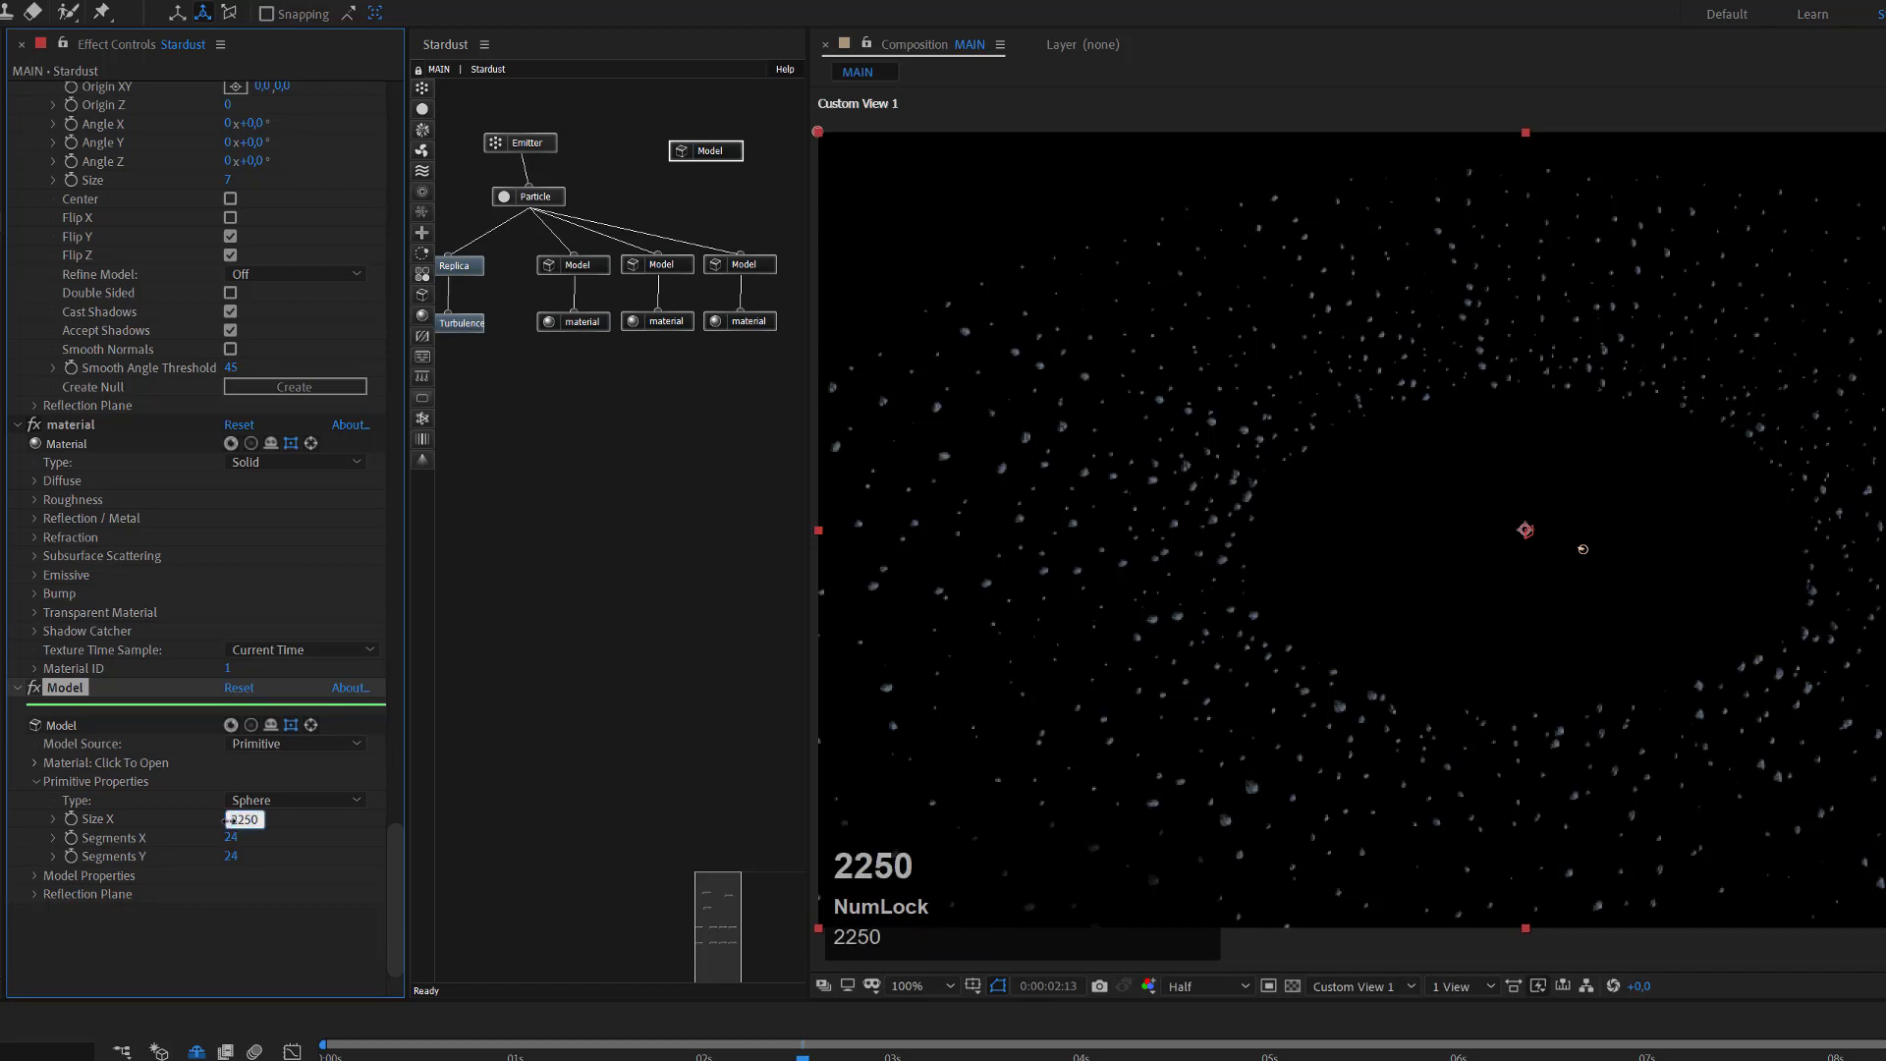
key(Return)
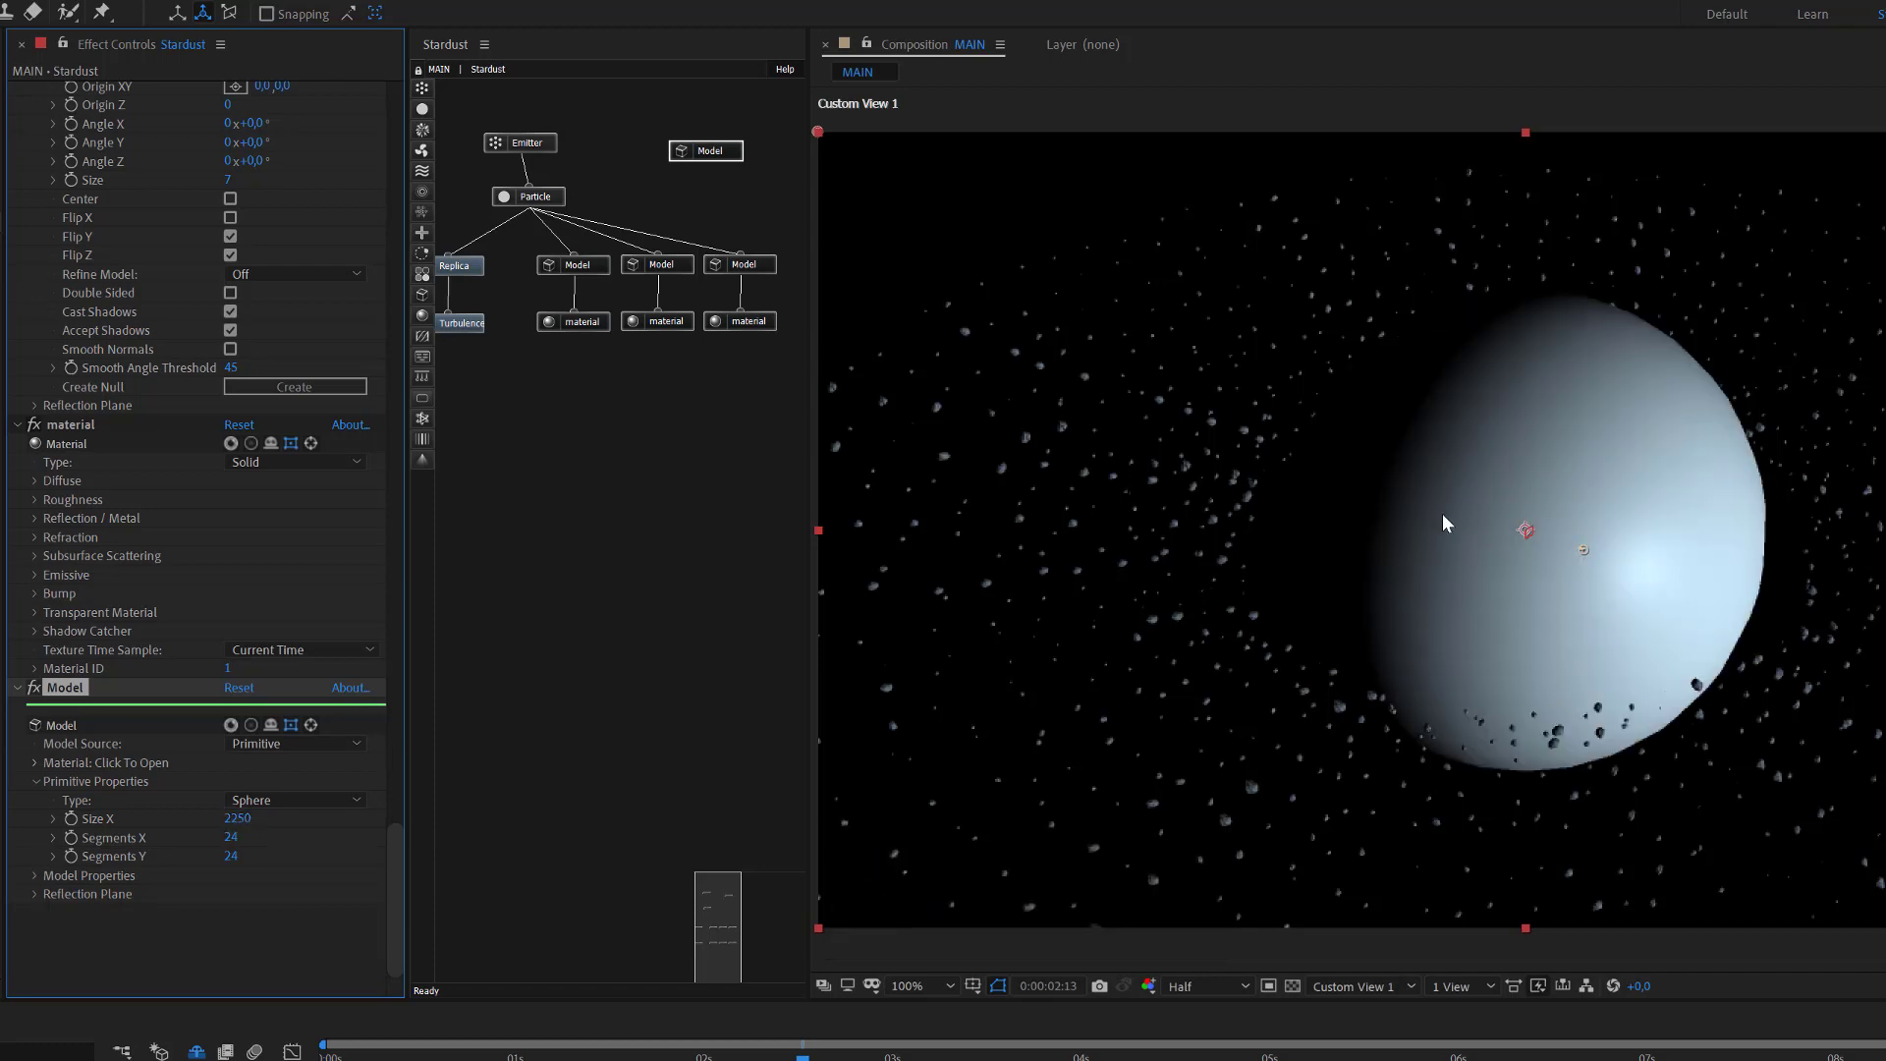
click(238, 817)
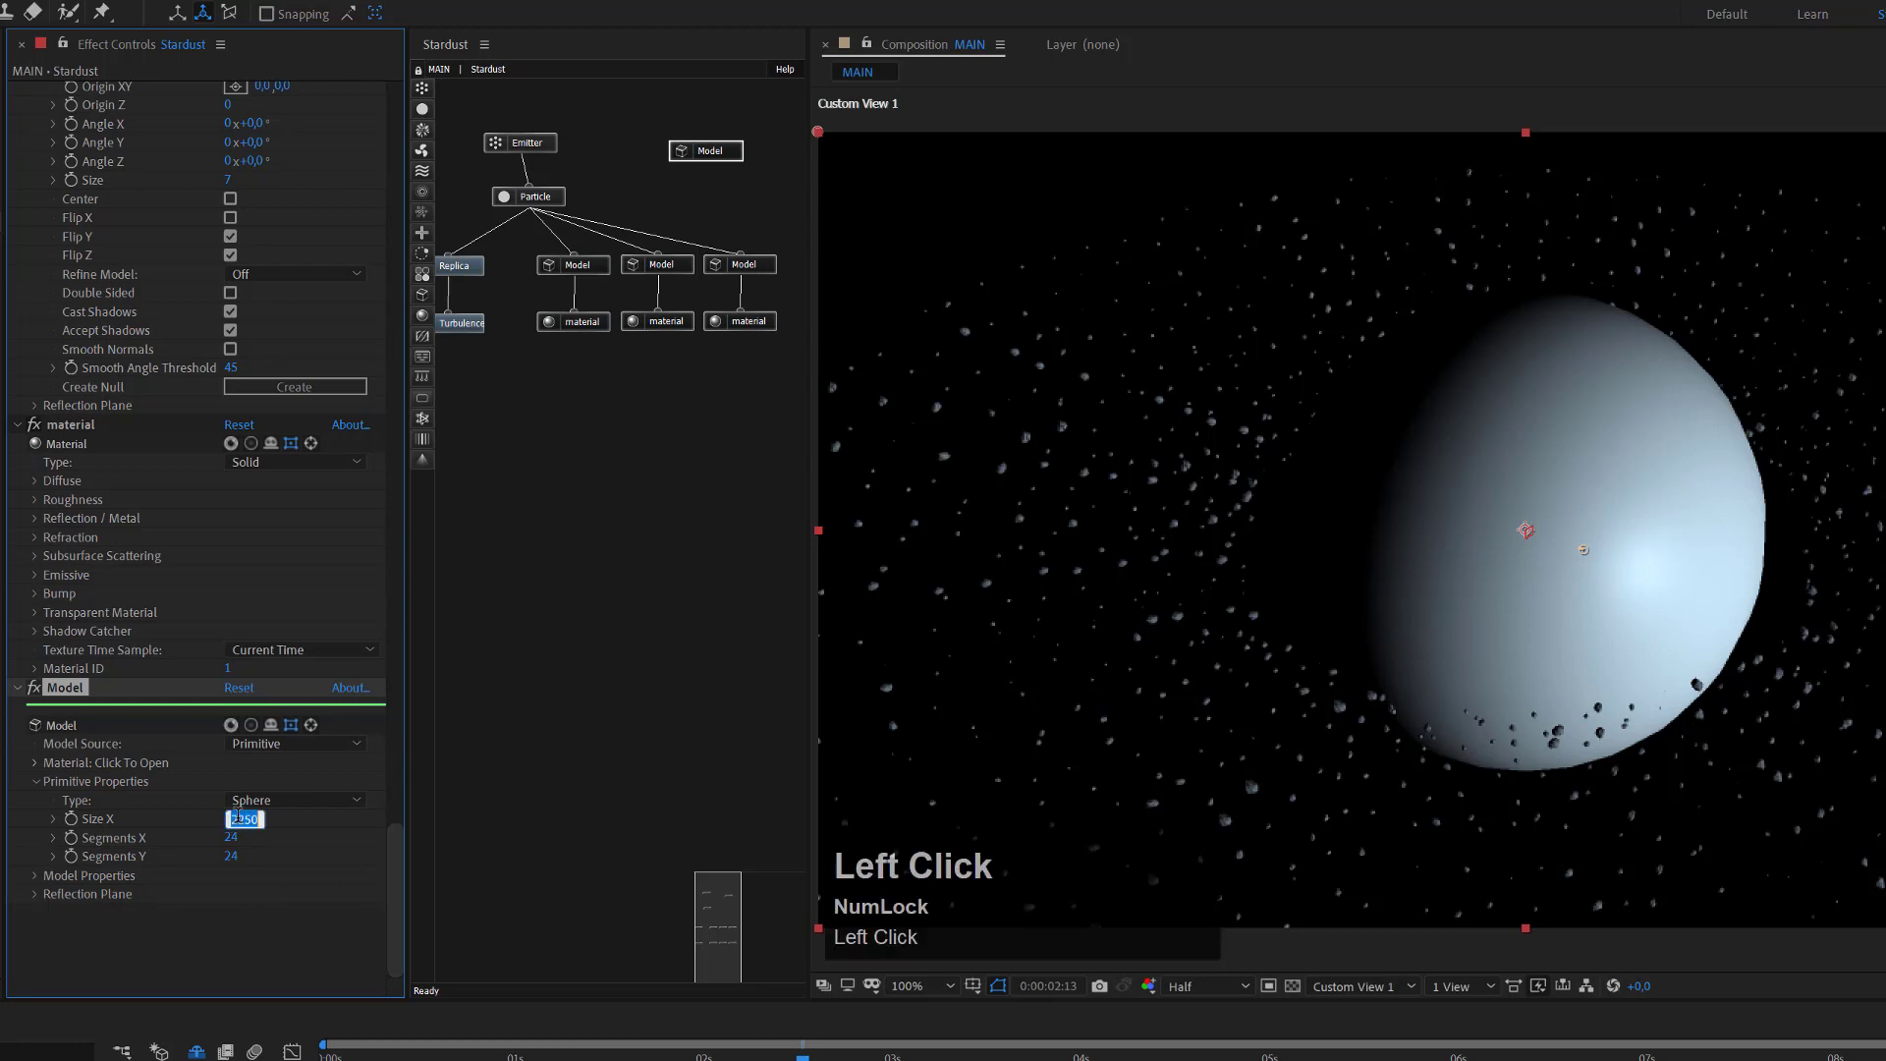
text(2000)
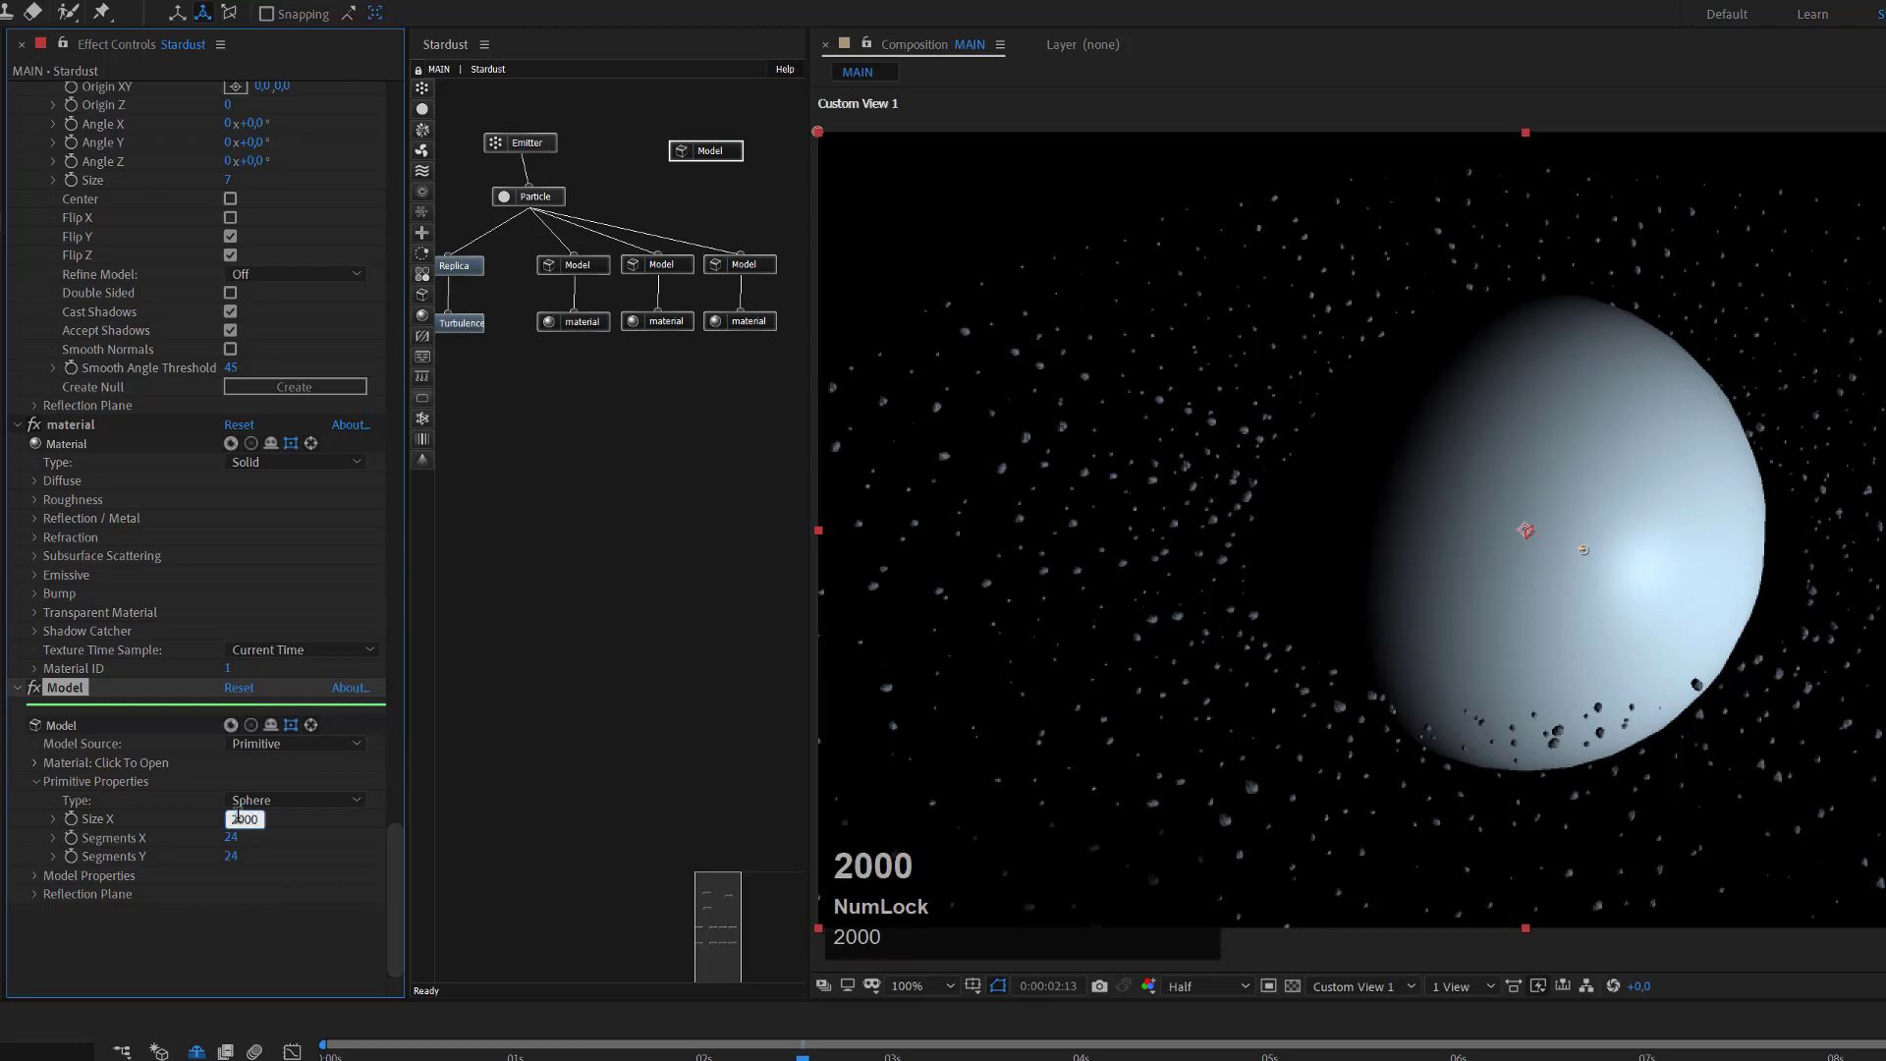
key(Return)
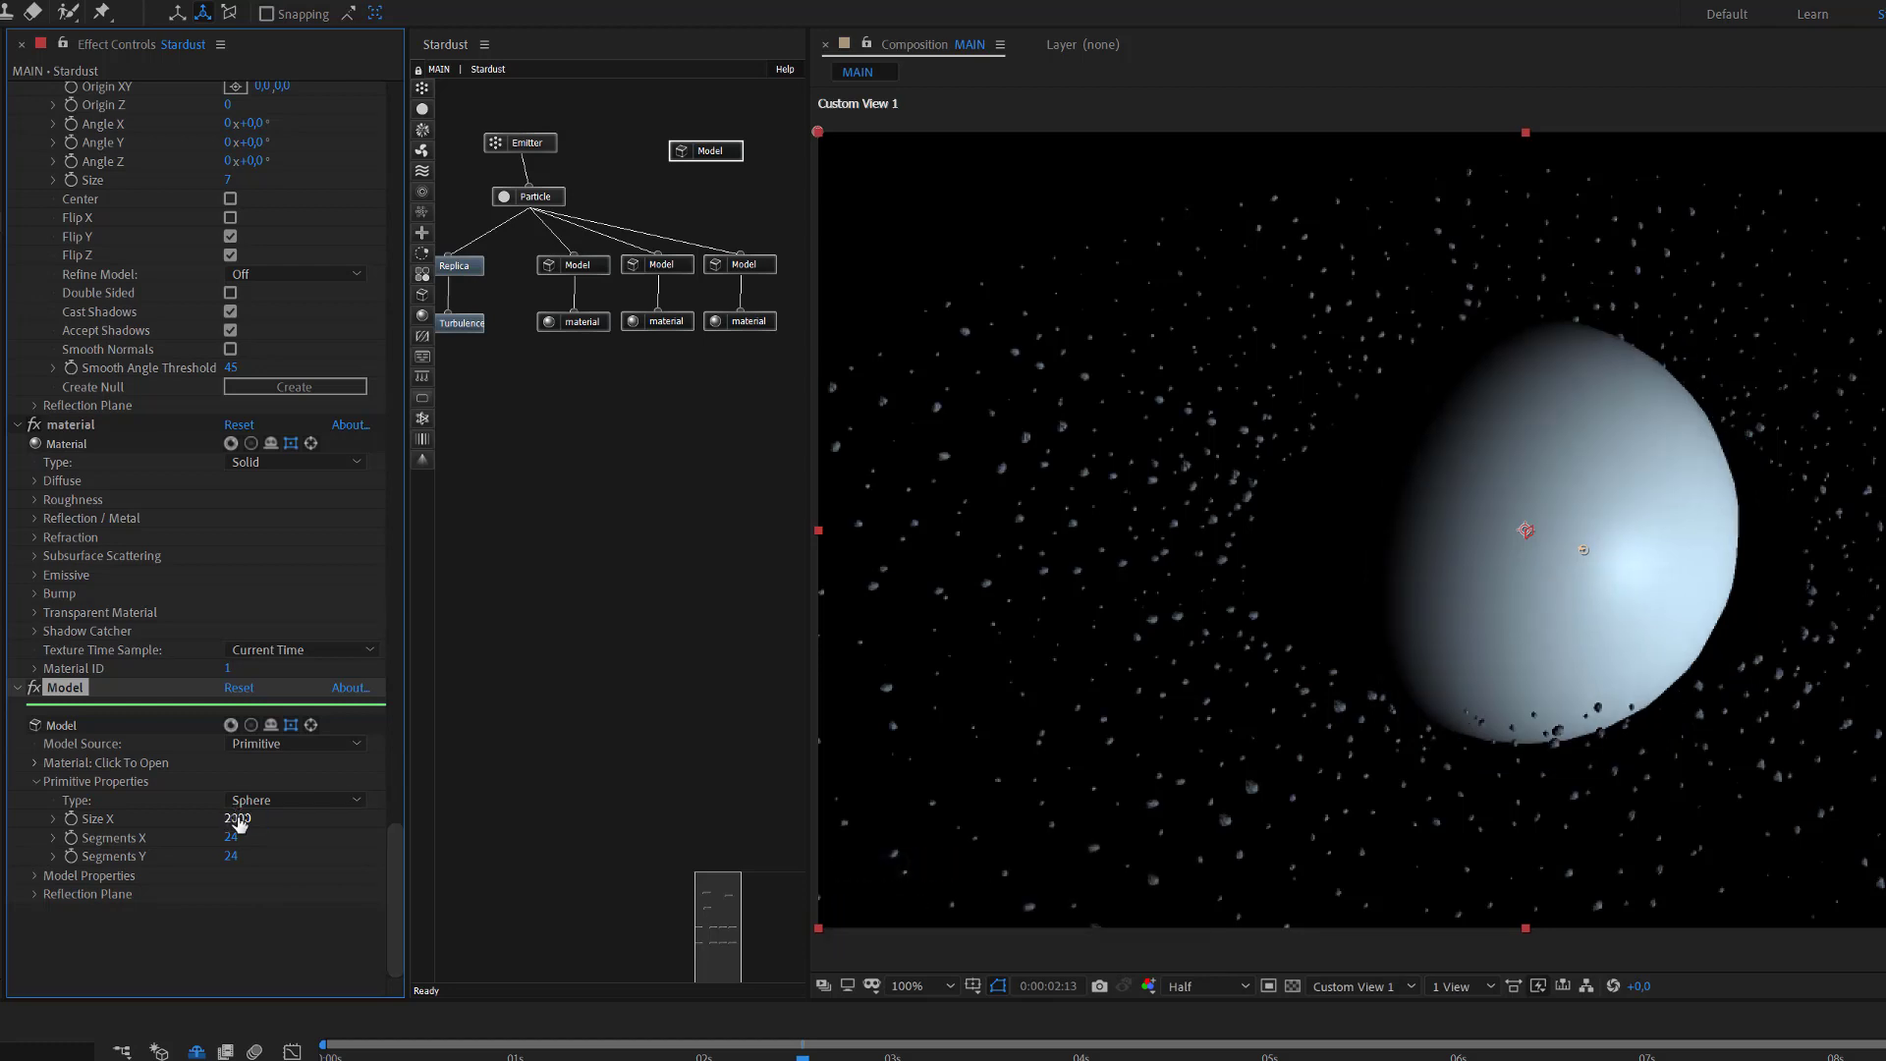
Set the sphere primitive's Size X to 2150.
click(238, 819)
text(2150)
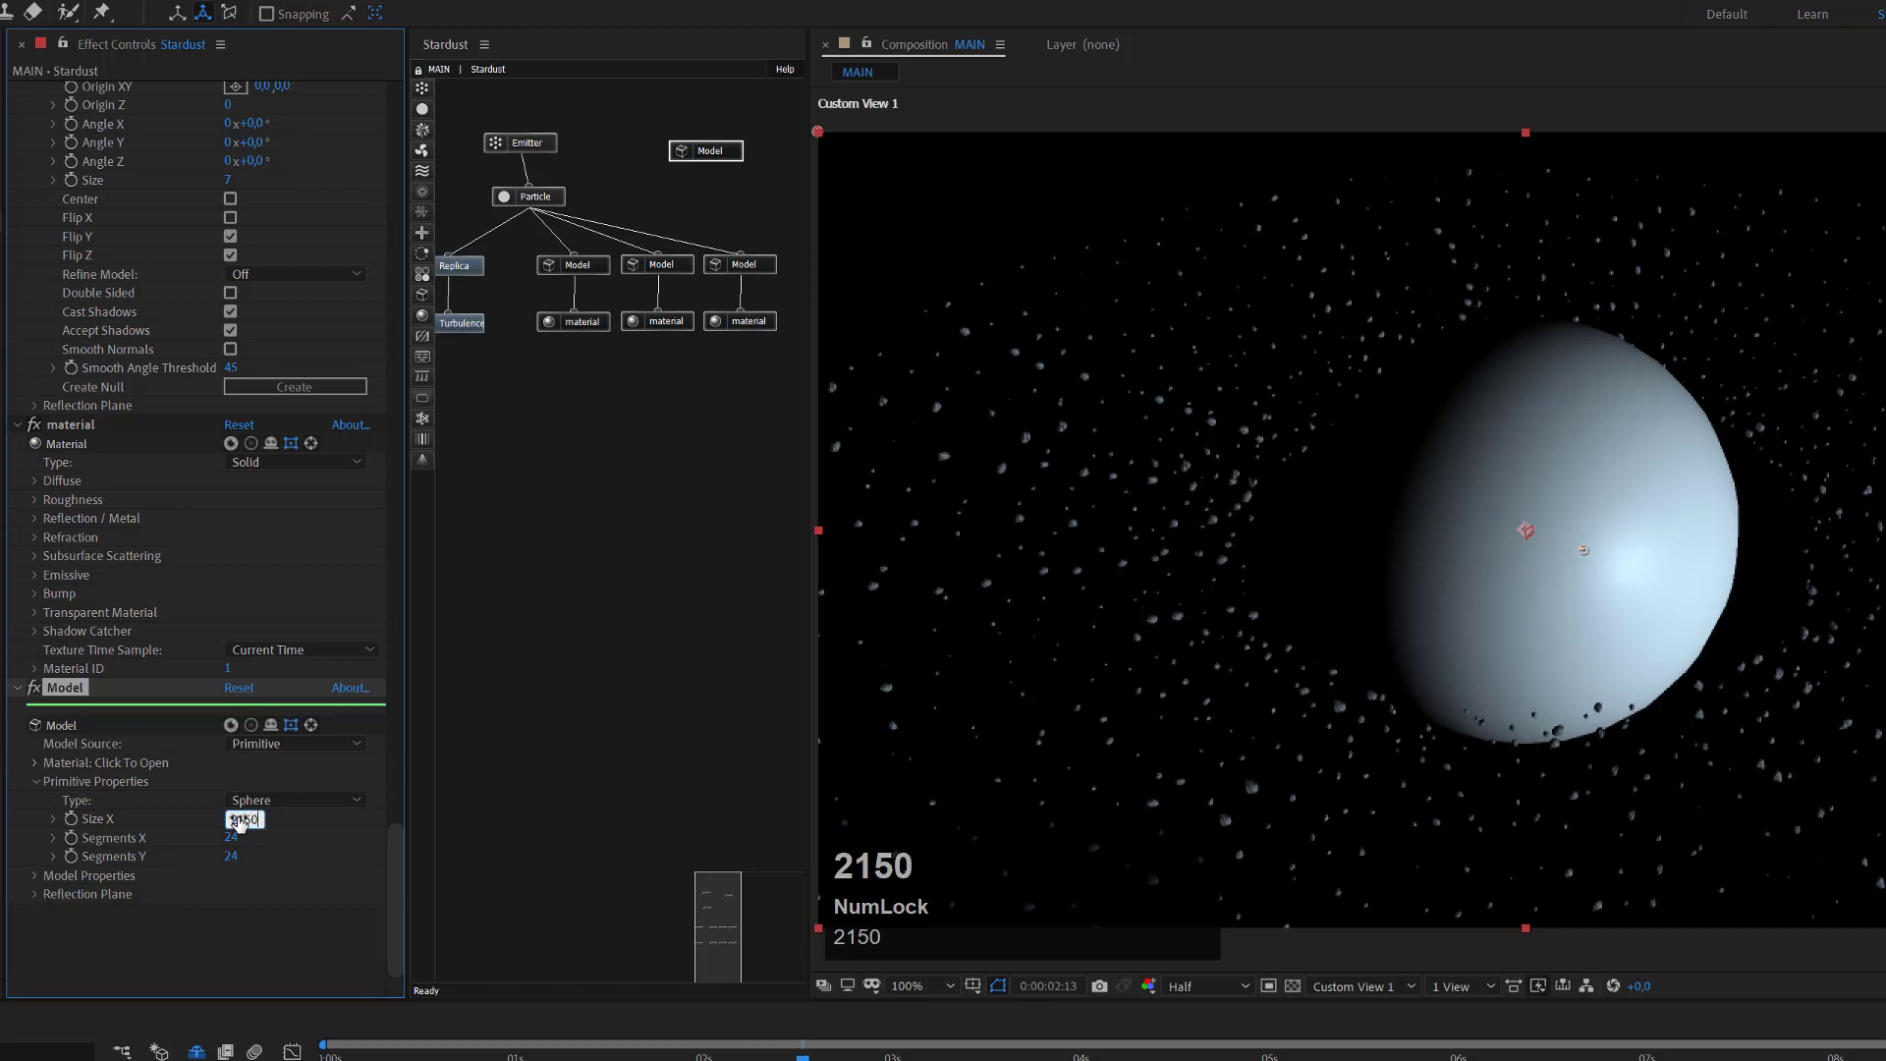
key(Return)
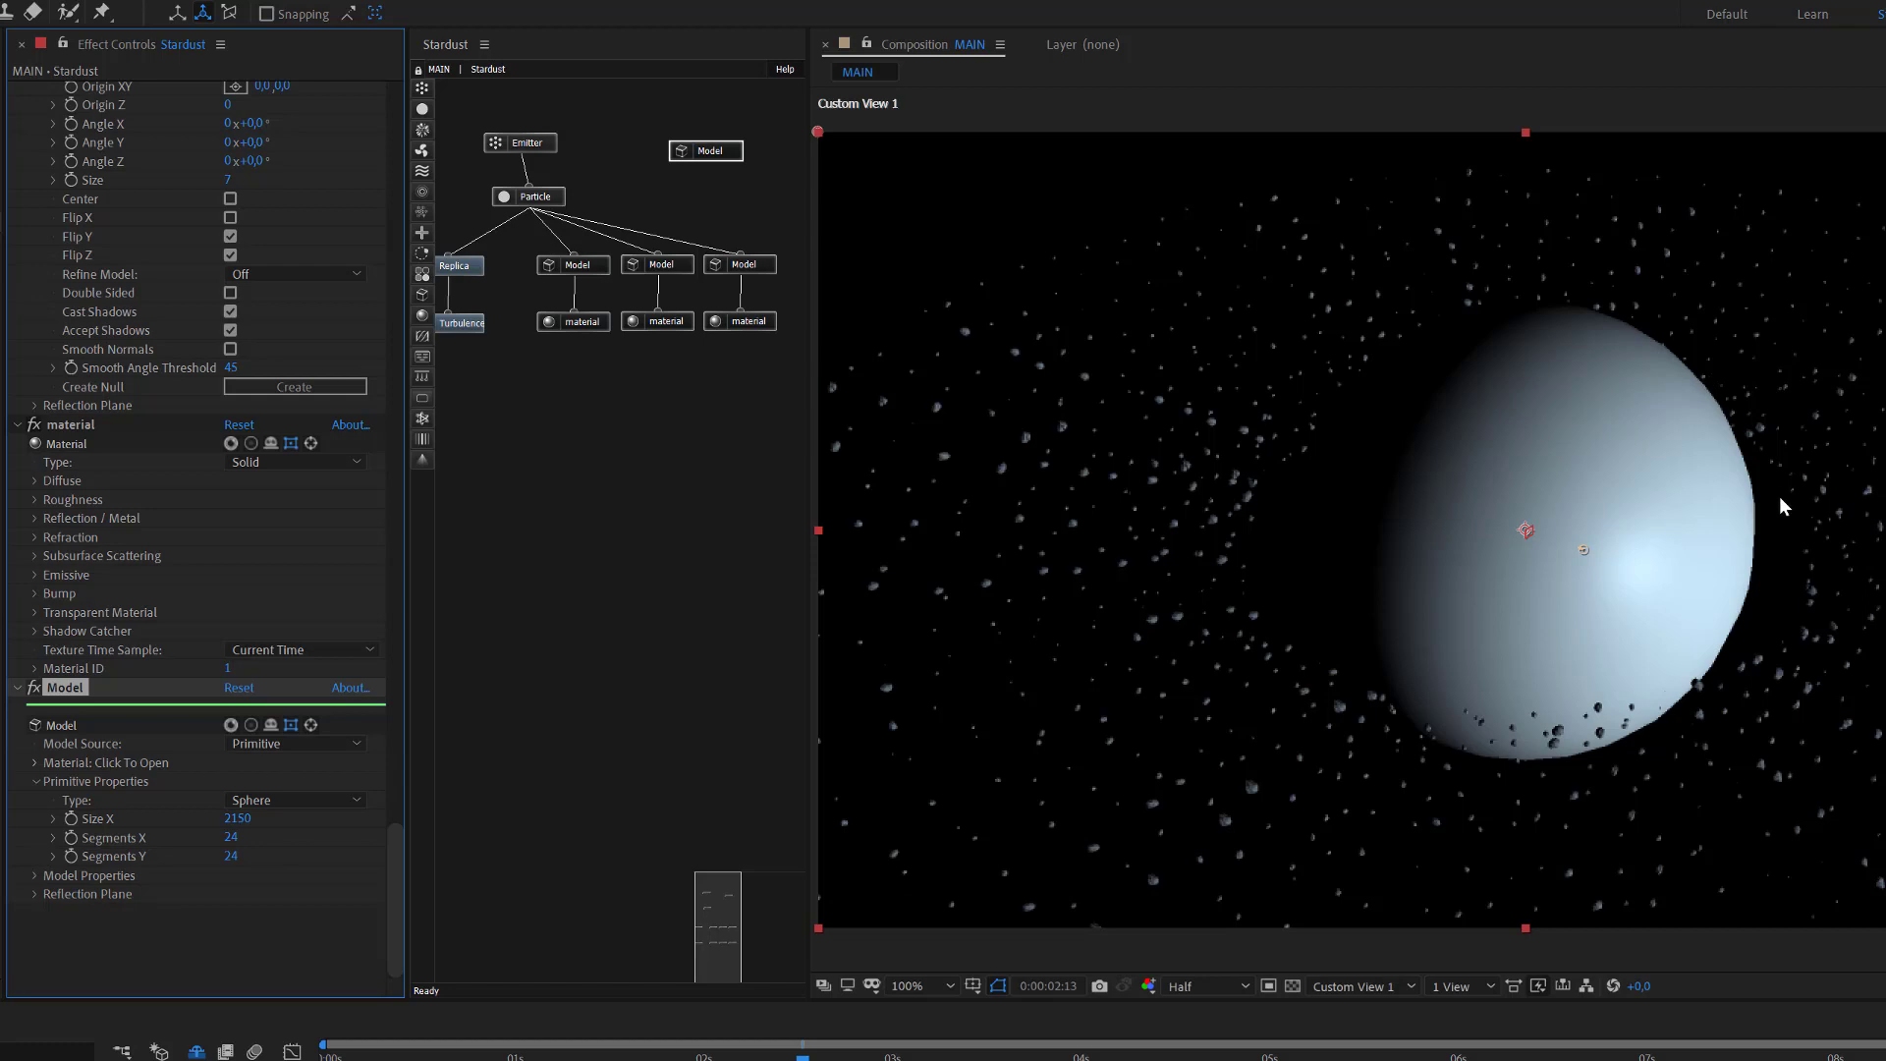
Smooth the sphere by setting both Segments X and Segments Y to 96.
click(233, 838)
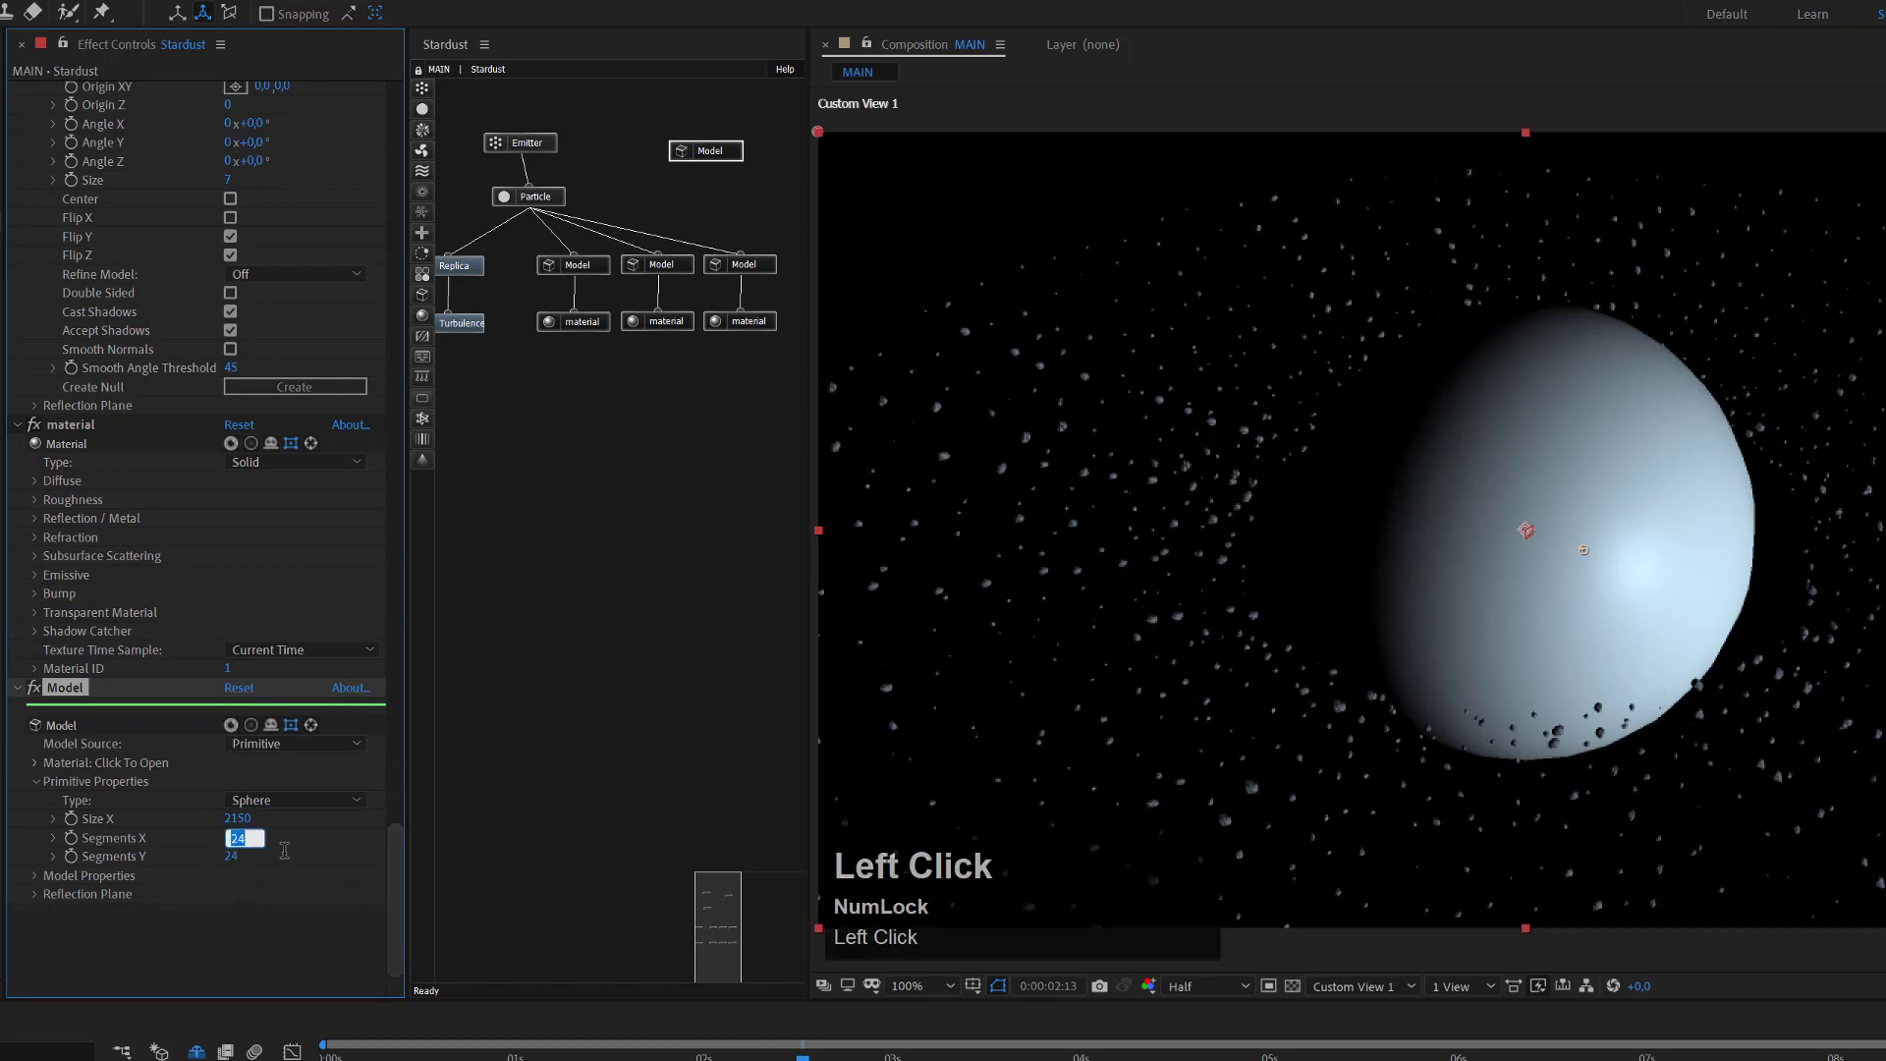
text(96)
key(Tab)
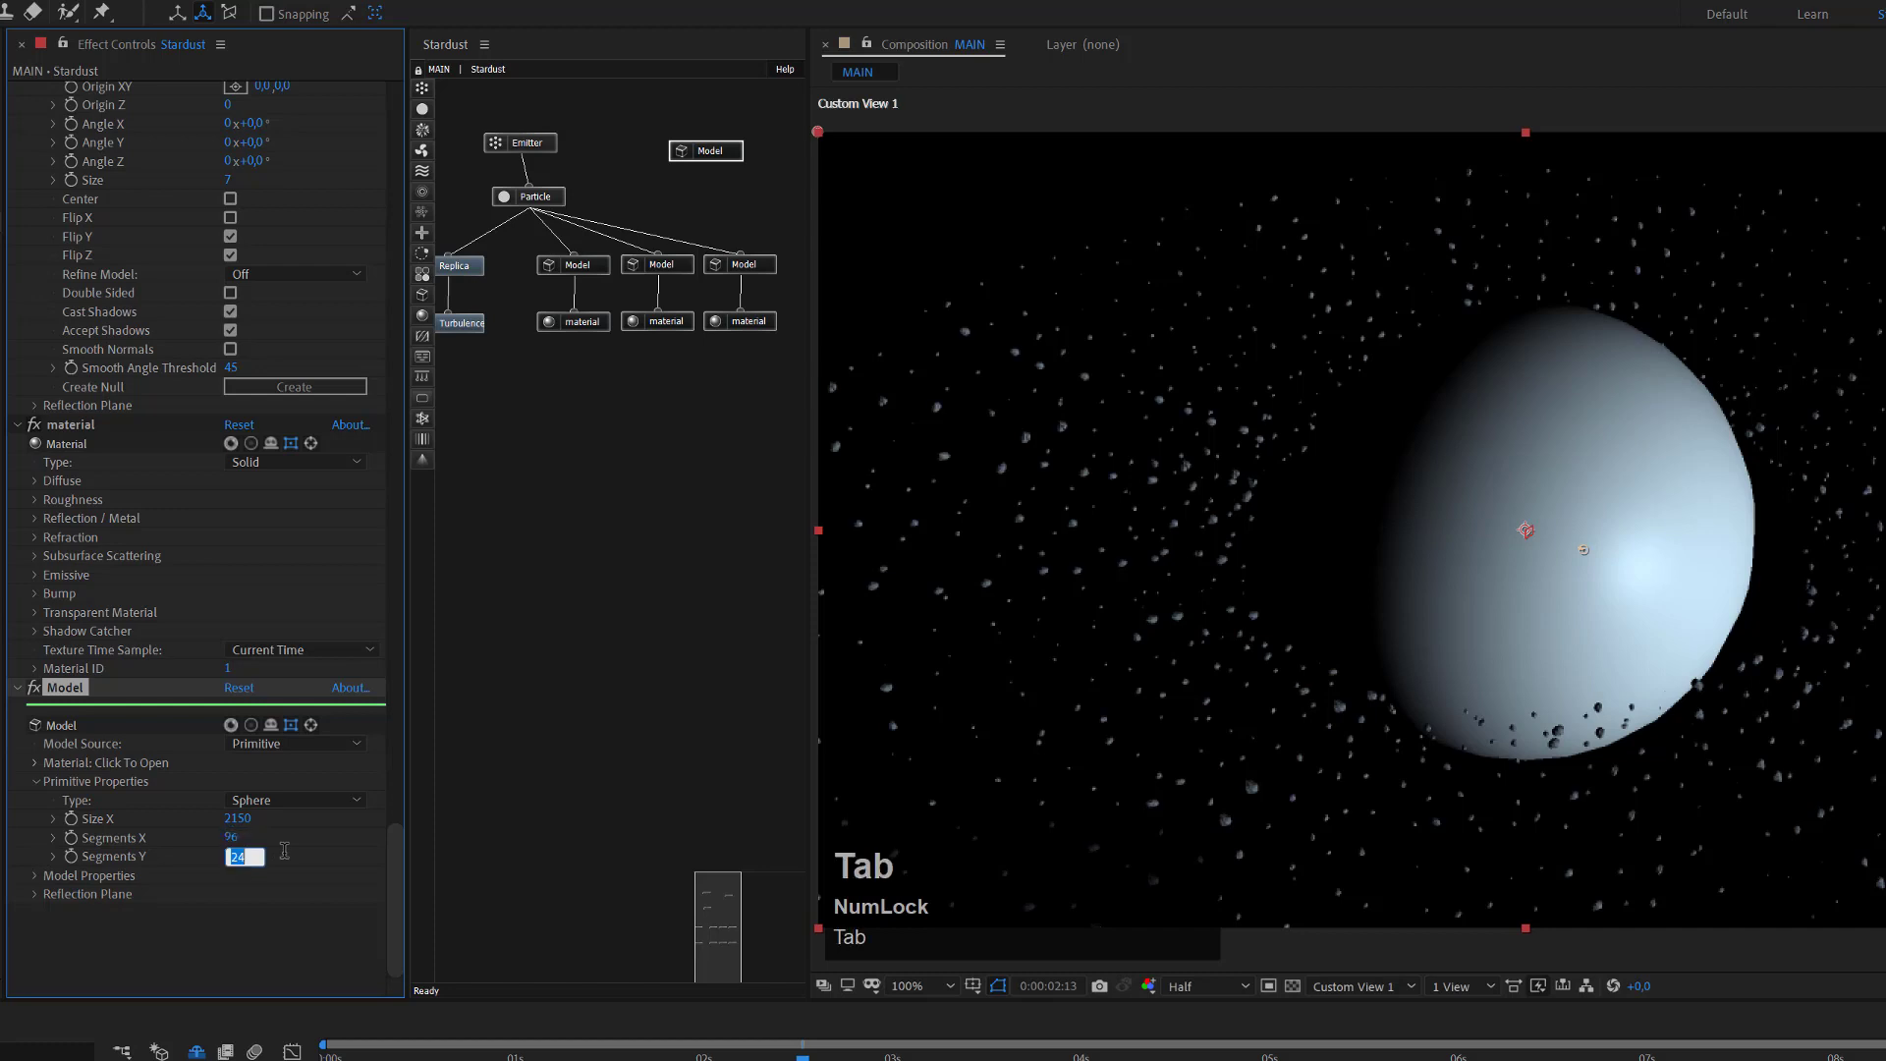
text(96)
key(Return)
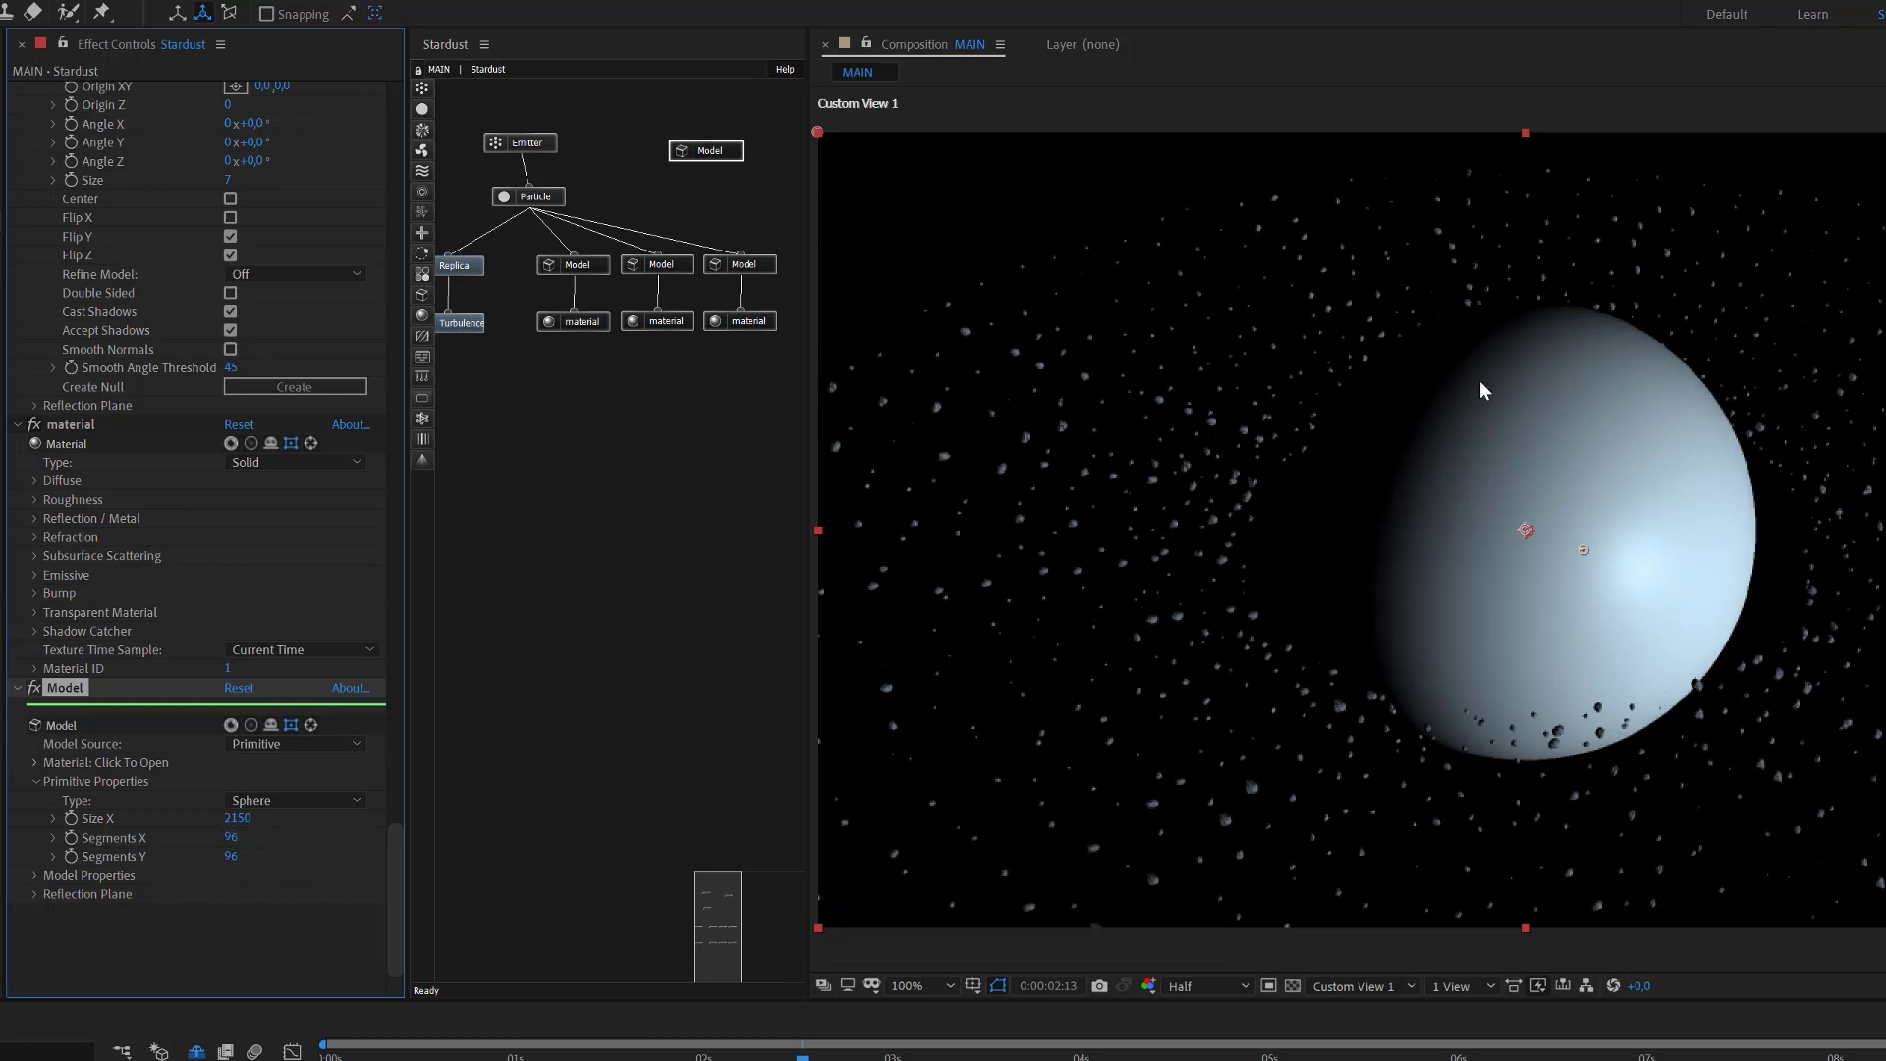
View through the Active Camera and adjust Camera 1's Z and X position so the sphere is framed off-centre beside the asteroid ring.
click(1366, 987)
click(1373, 1008)
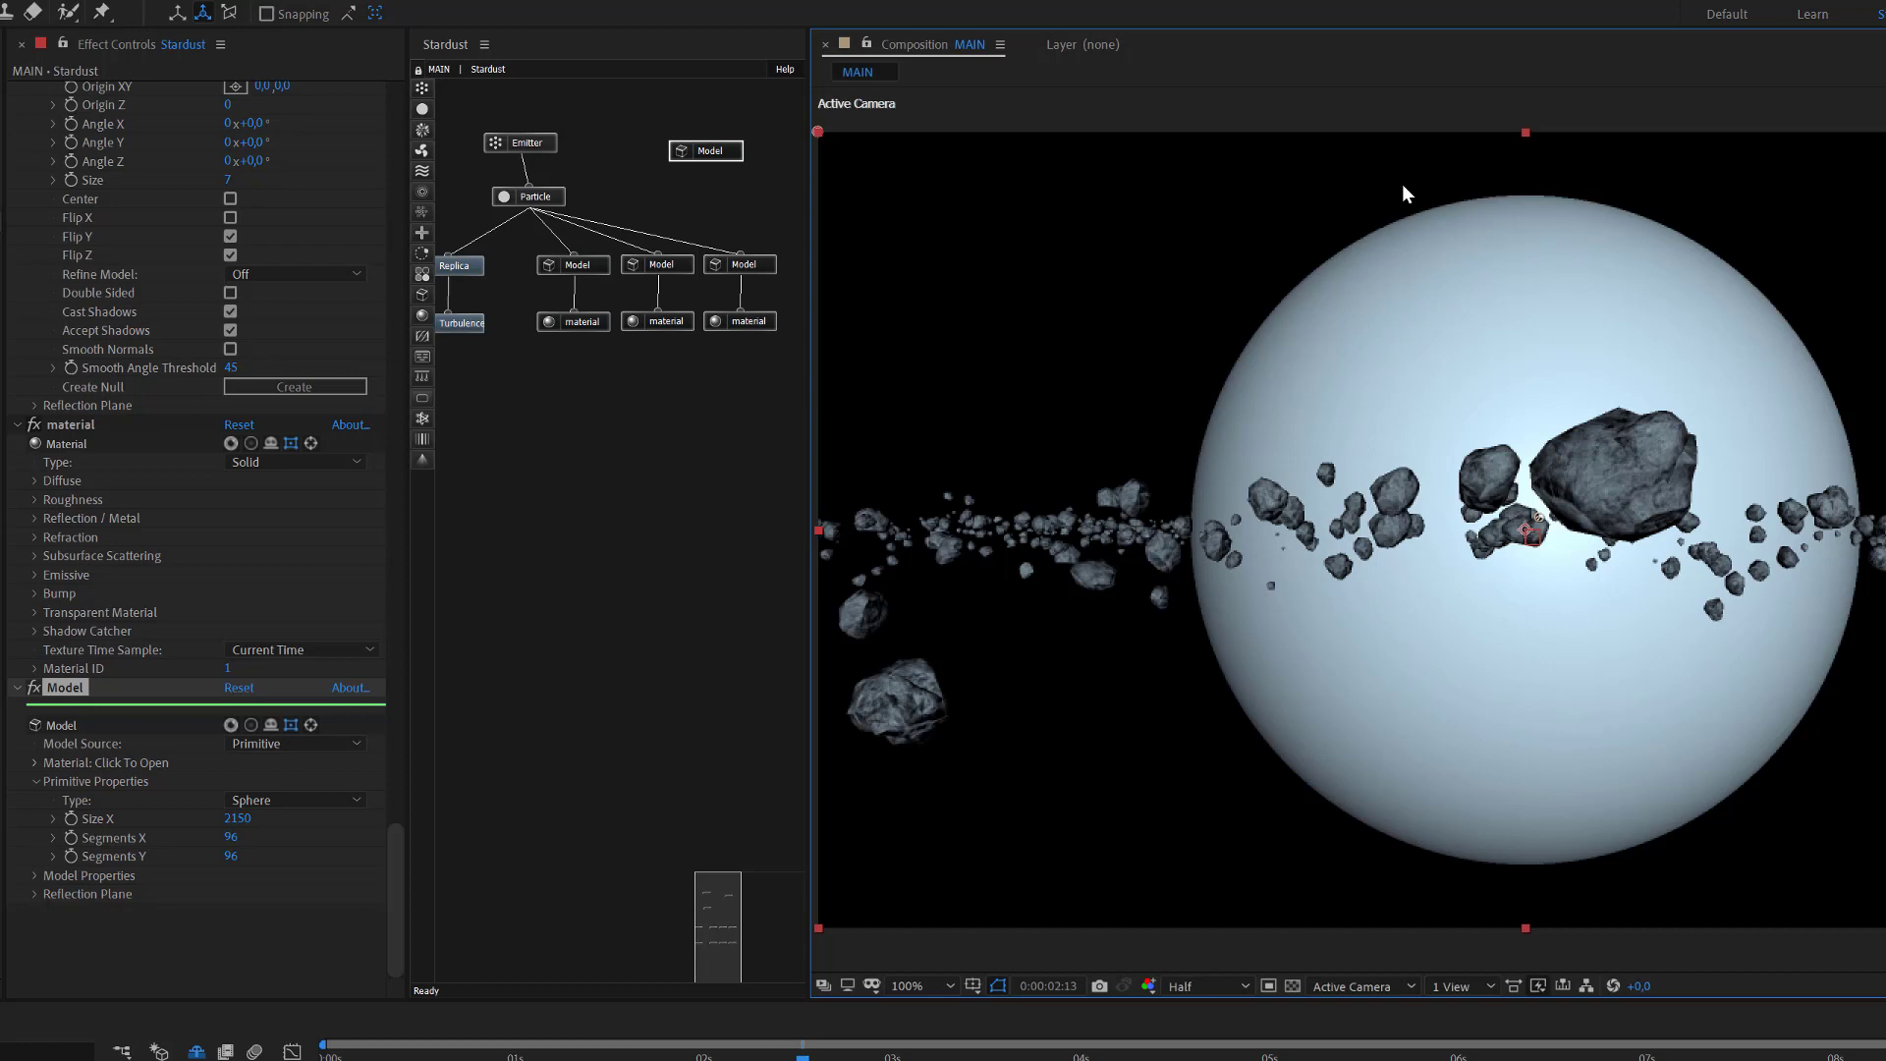
scroll(1538, 516, up, 1)
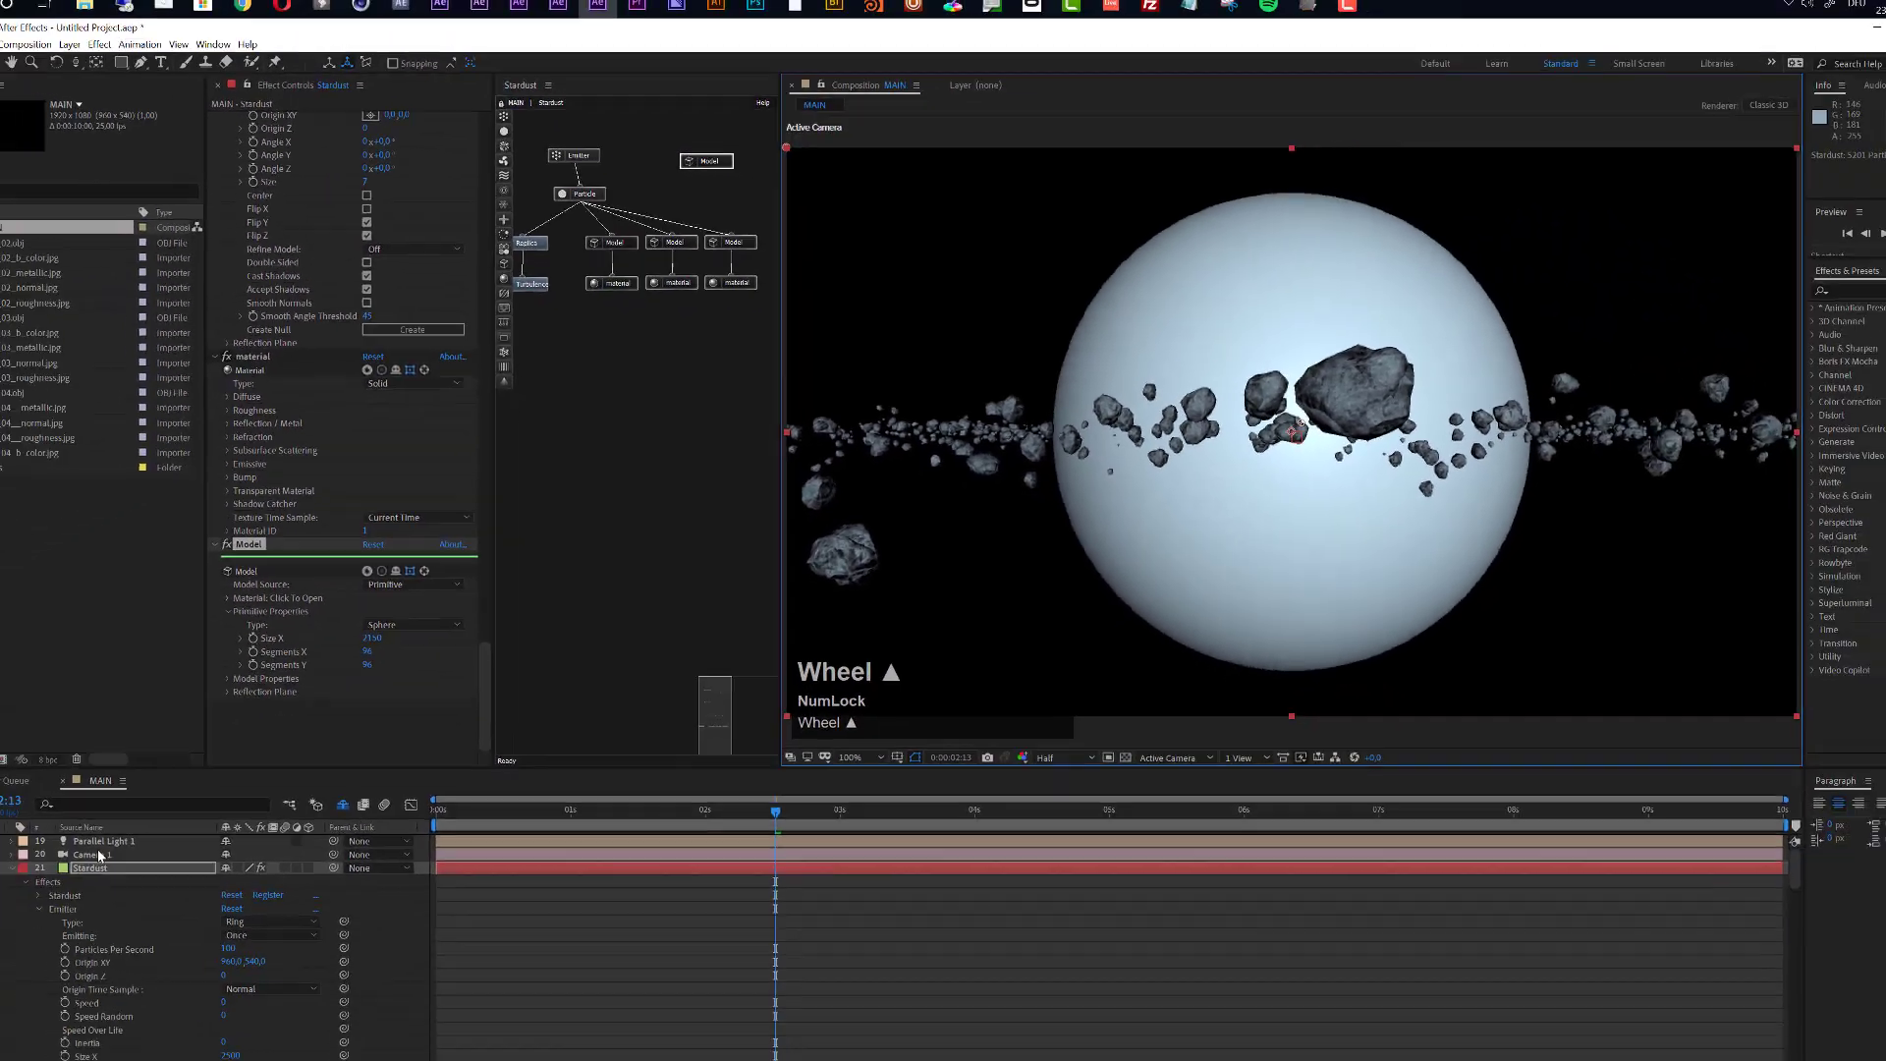
click(133, 809)
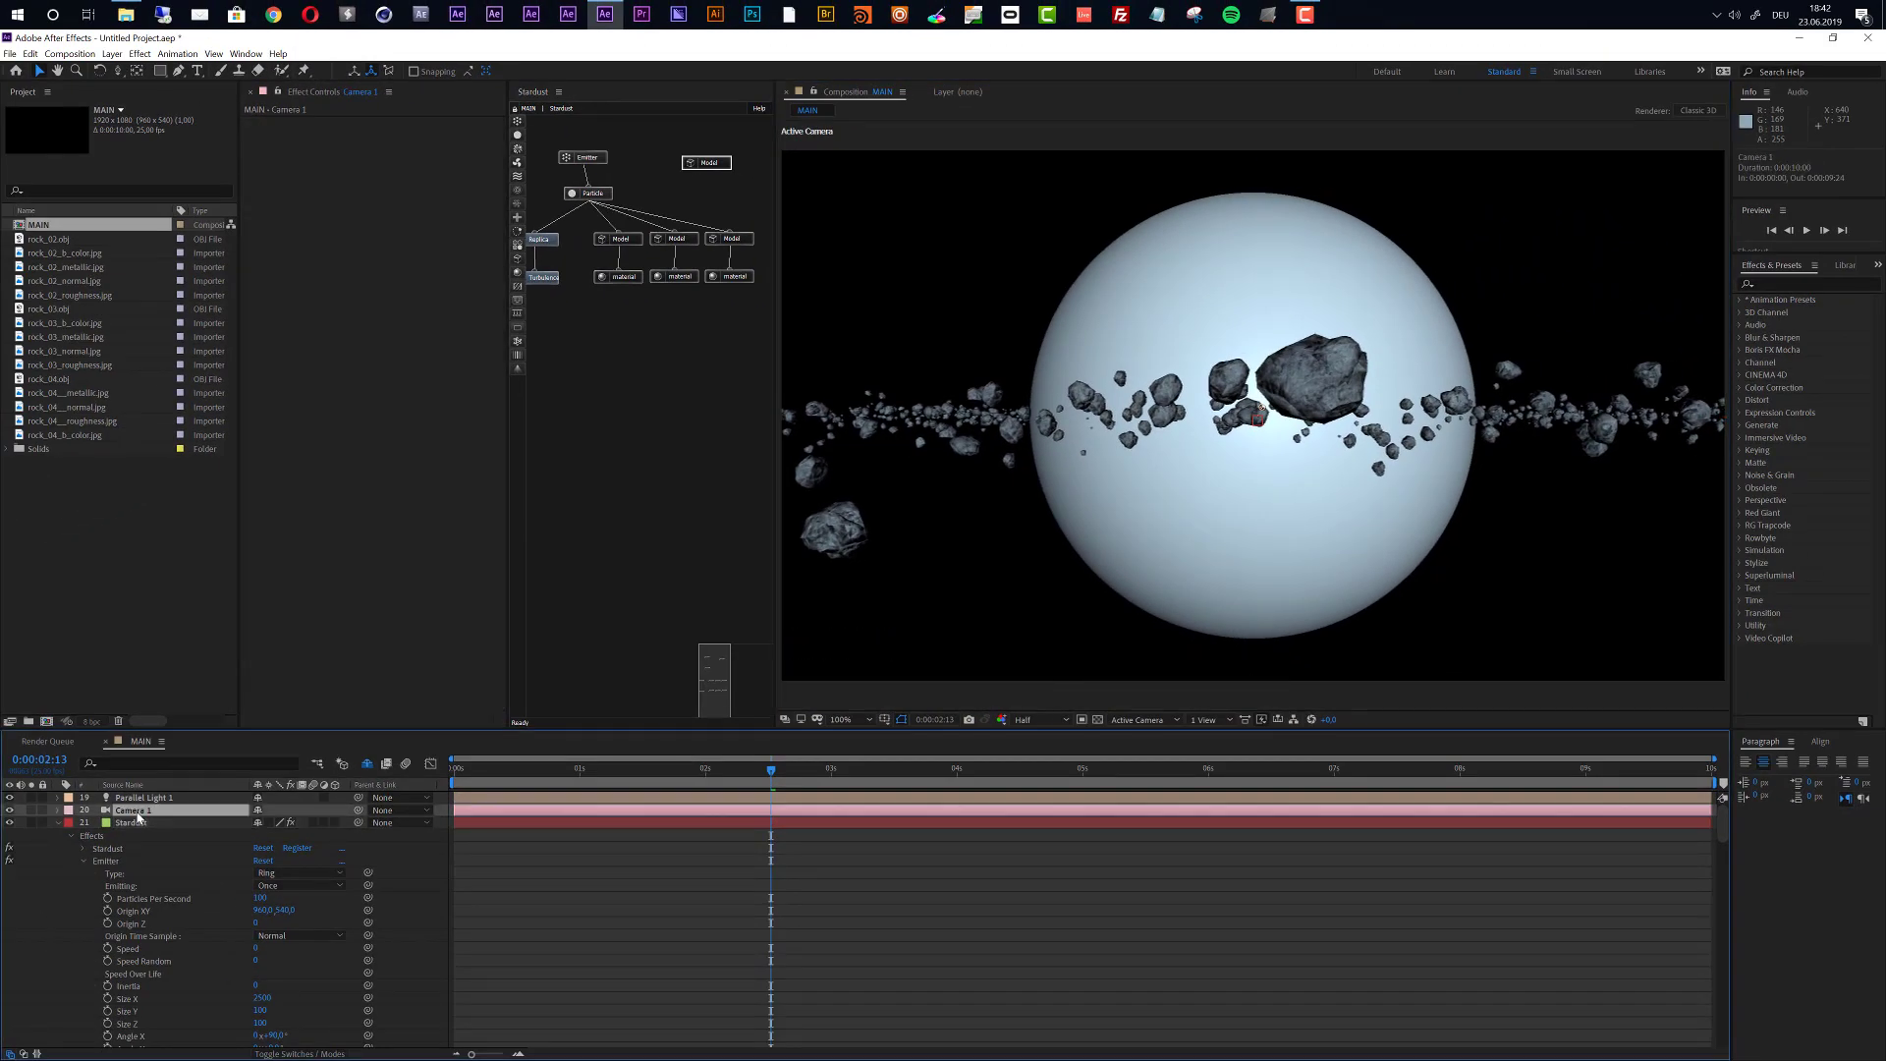
key(p)
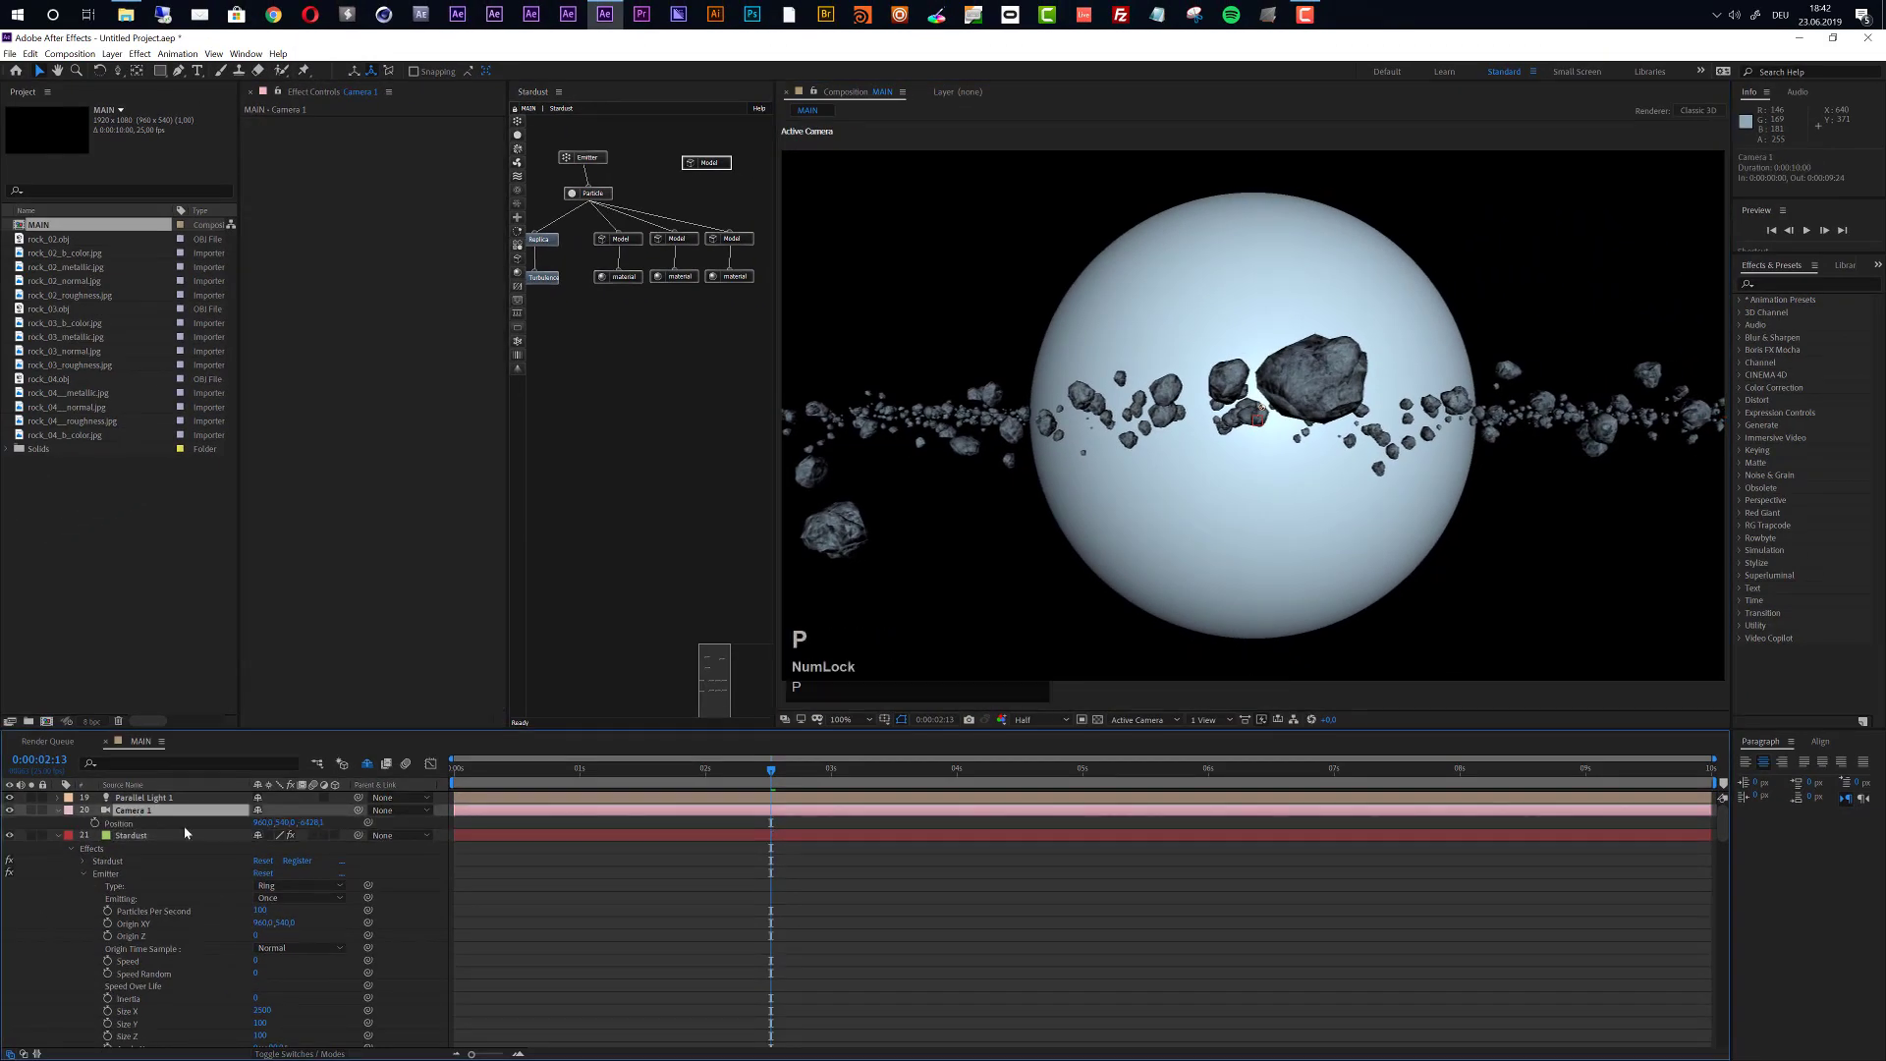
drag(295, 823, 432, 830)
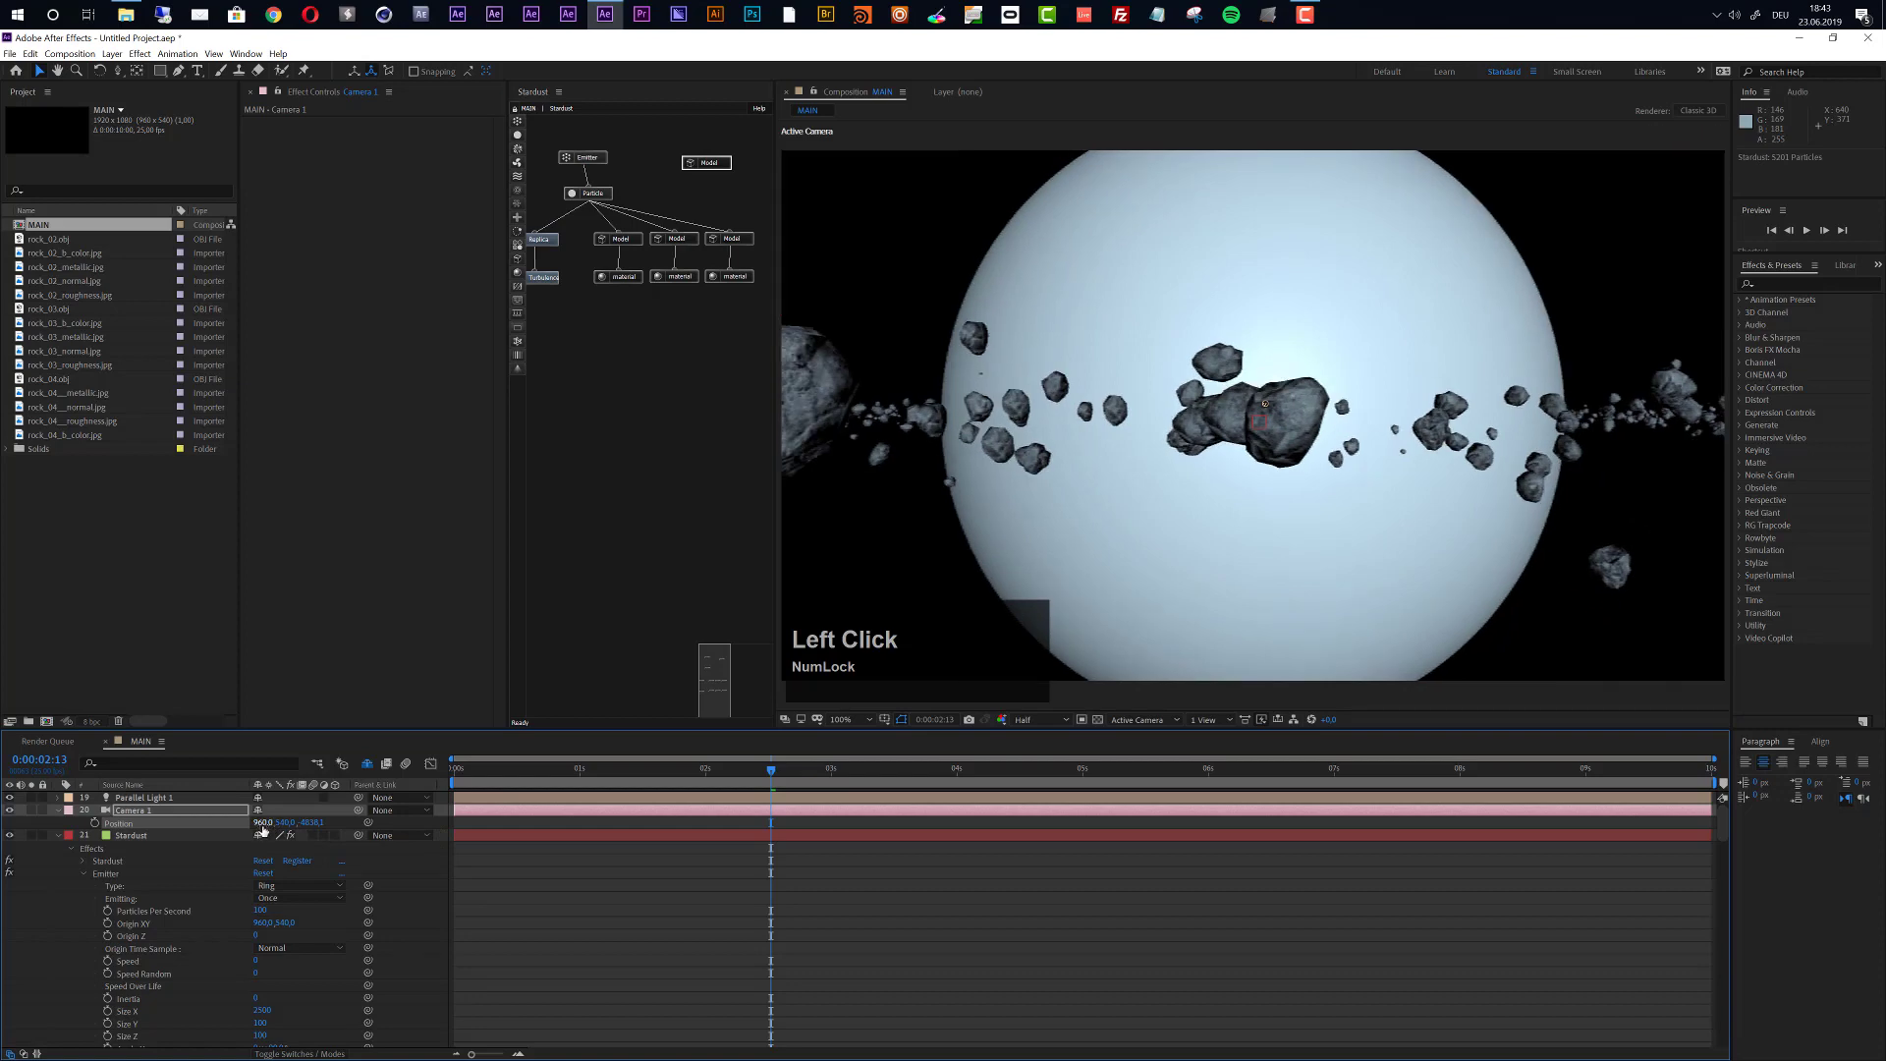
drag(263, 830, 142, 833)
drag(313, 824, 361, 826)
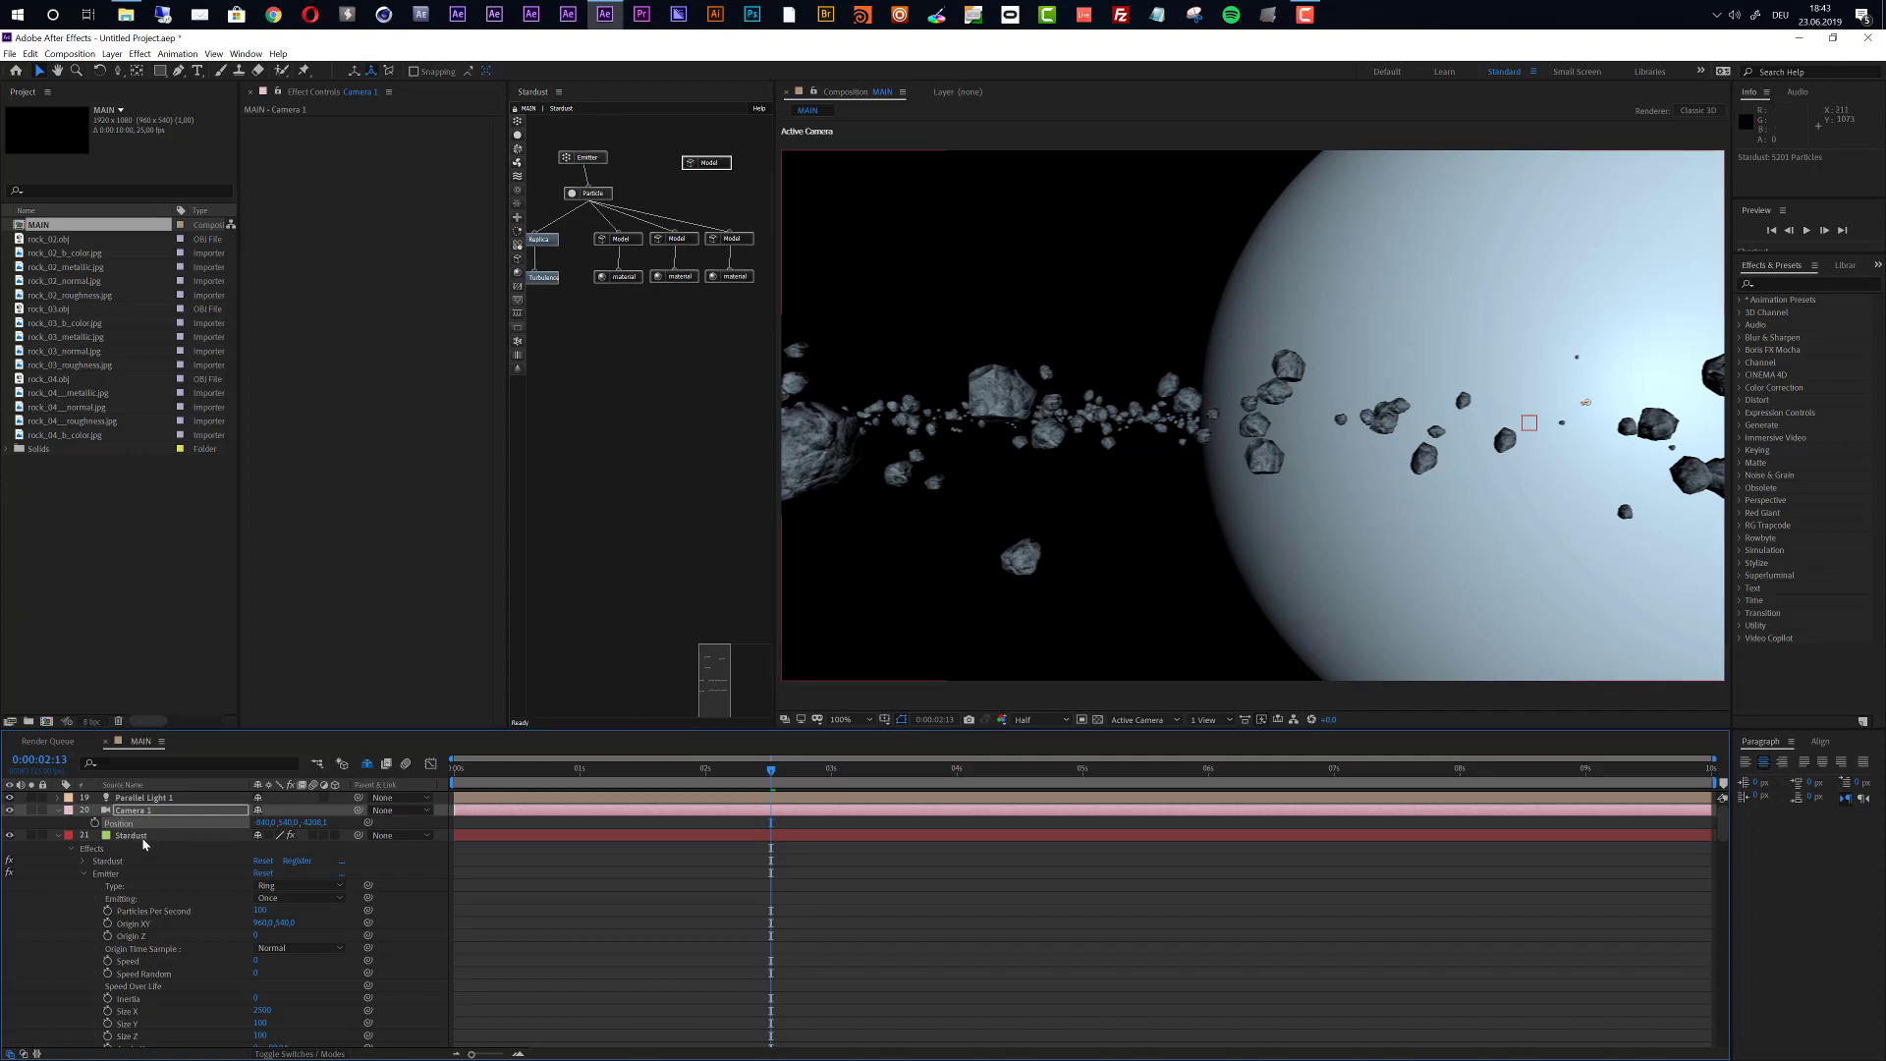
Set Camera 1's Z Rotation to 5° and preview the animation.
key(r)
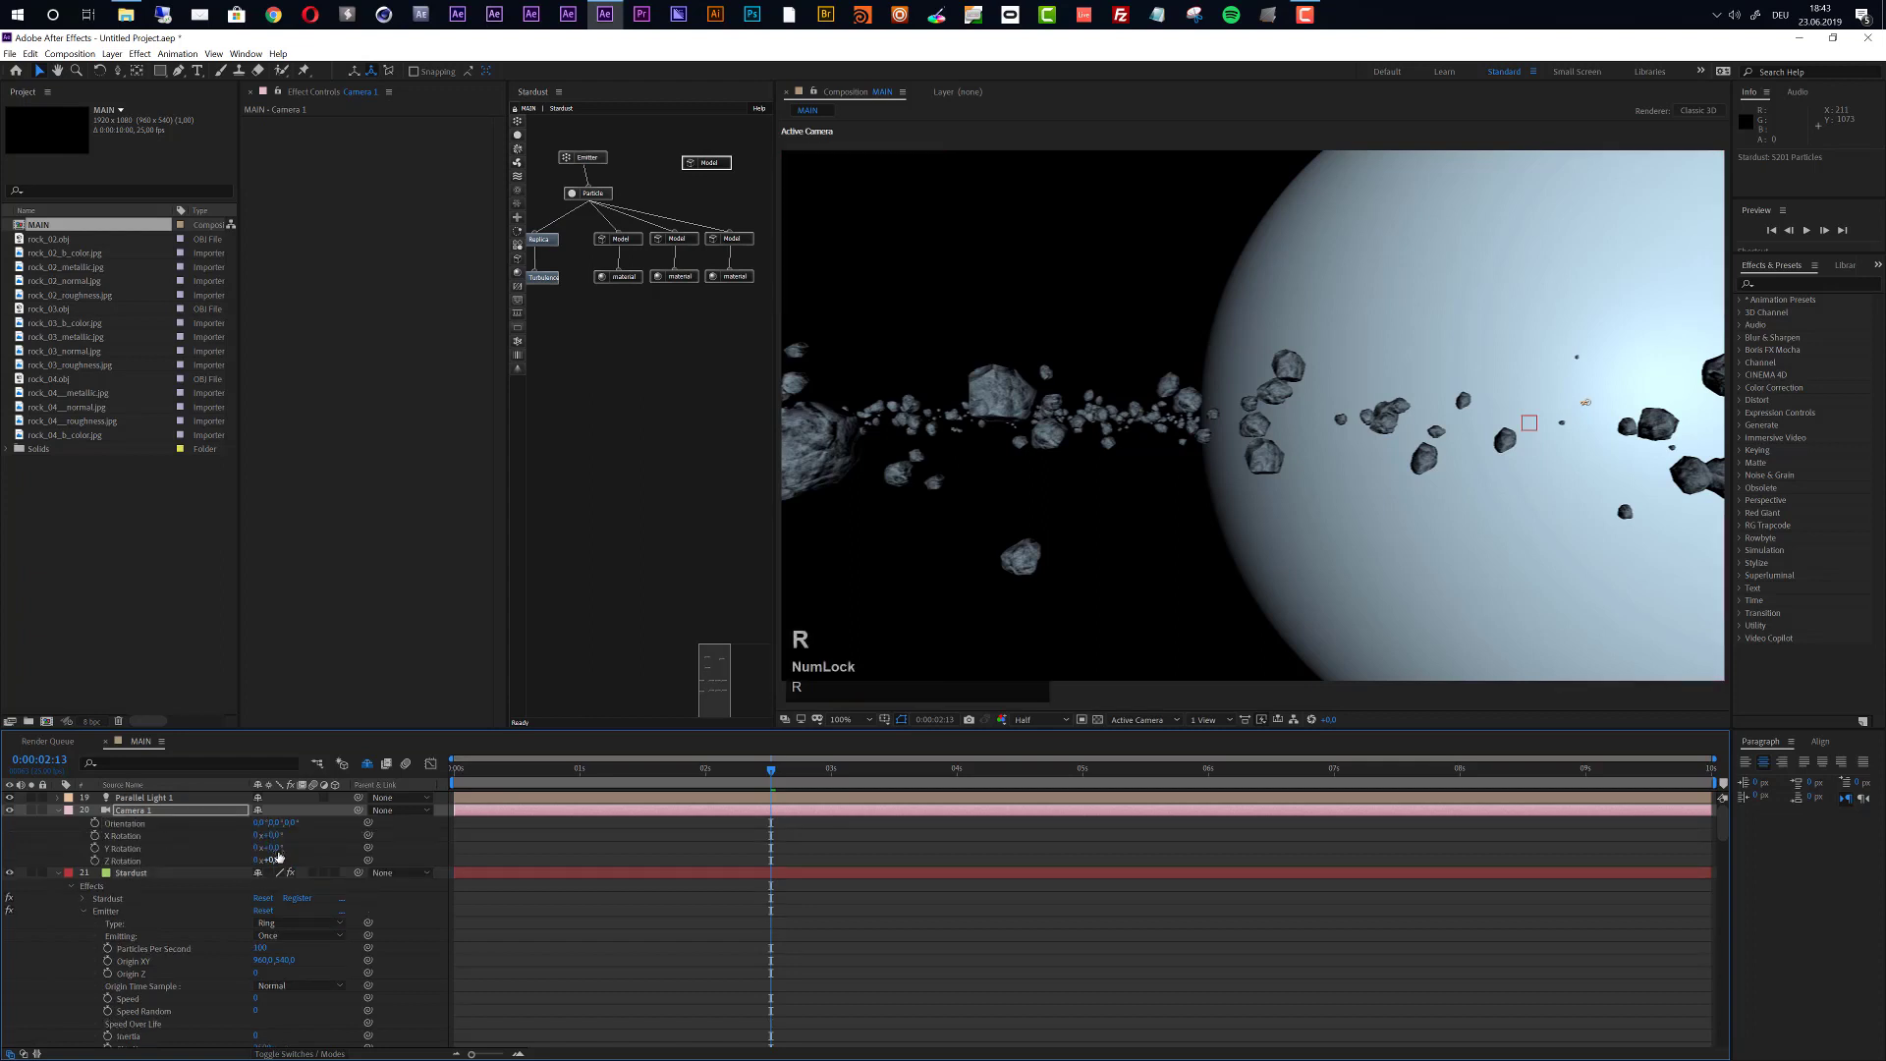
click(277, 861)
text(5)
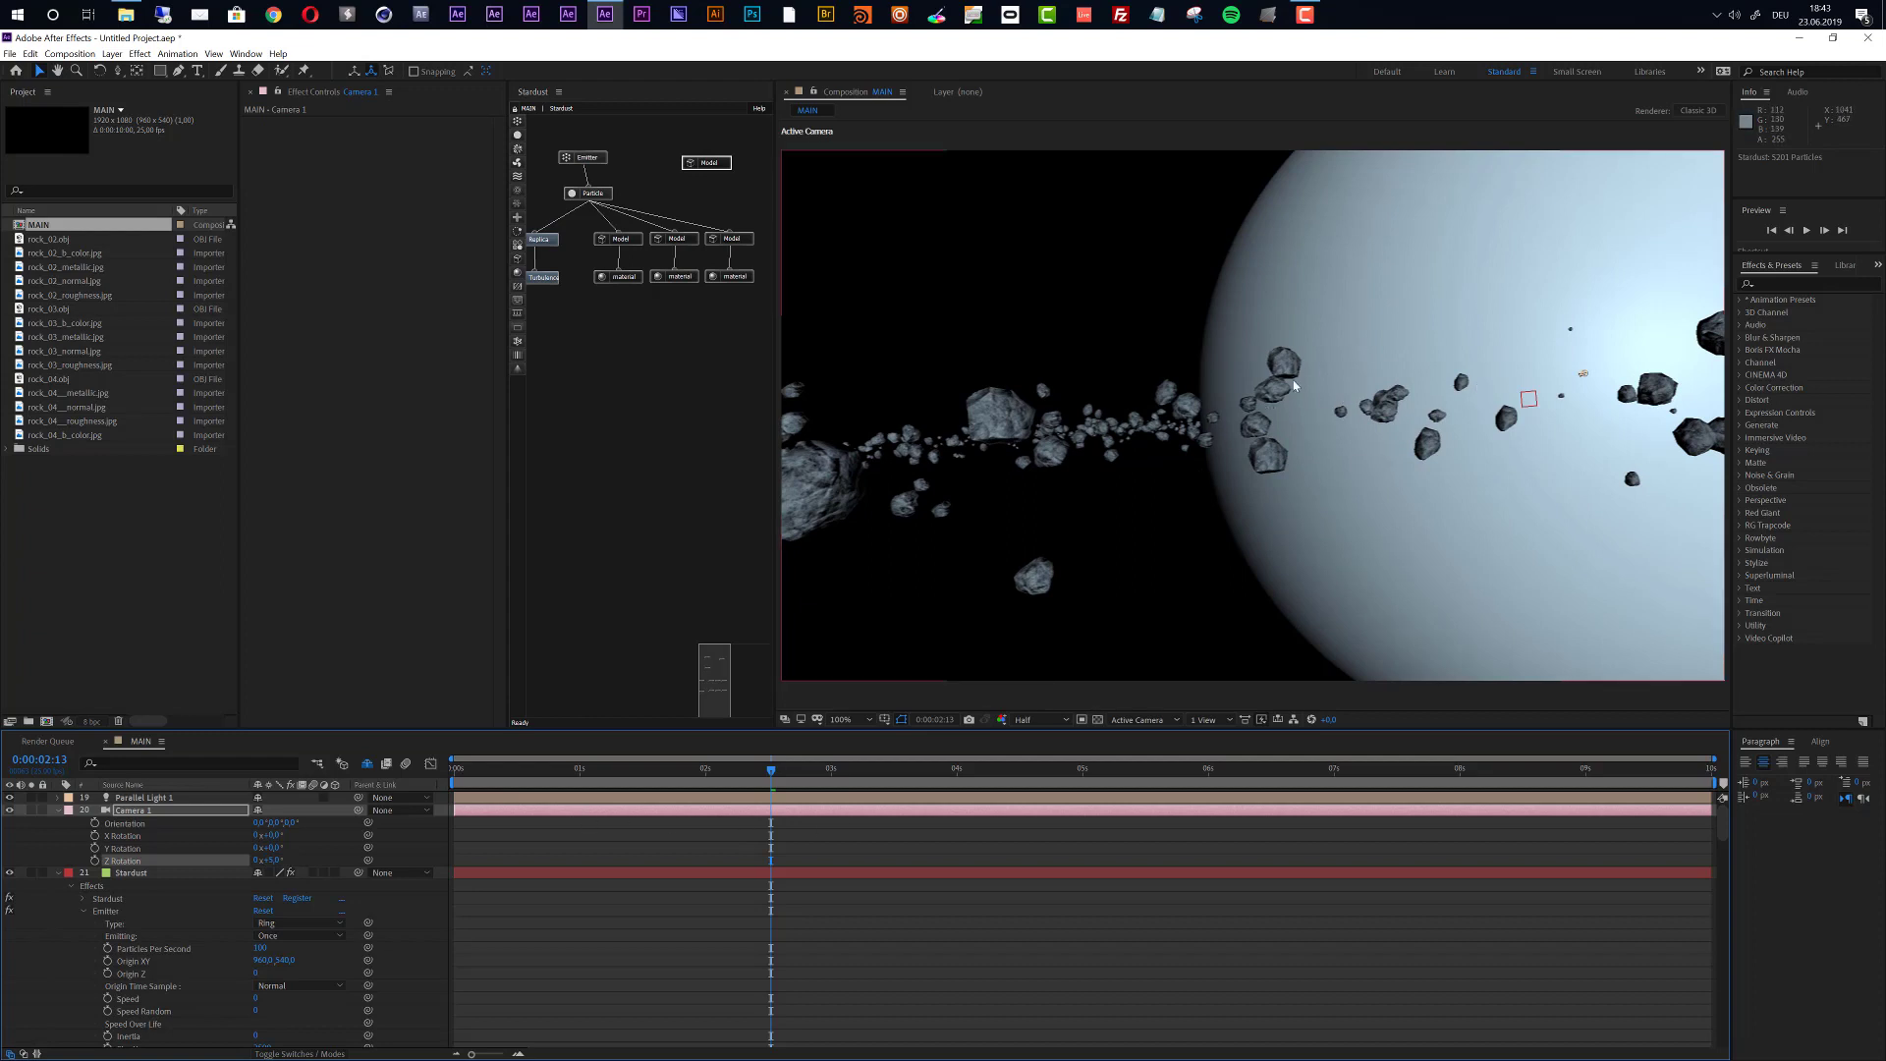
key(space)
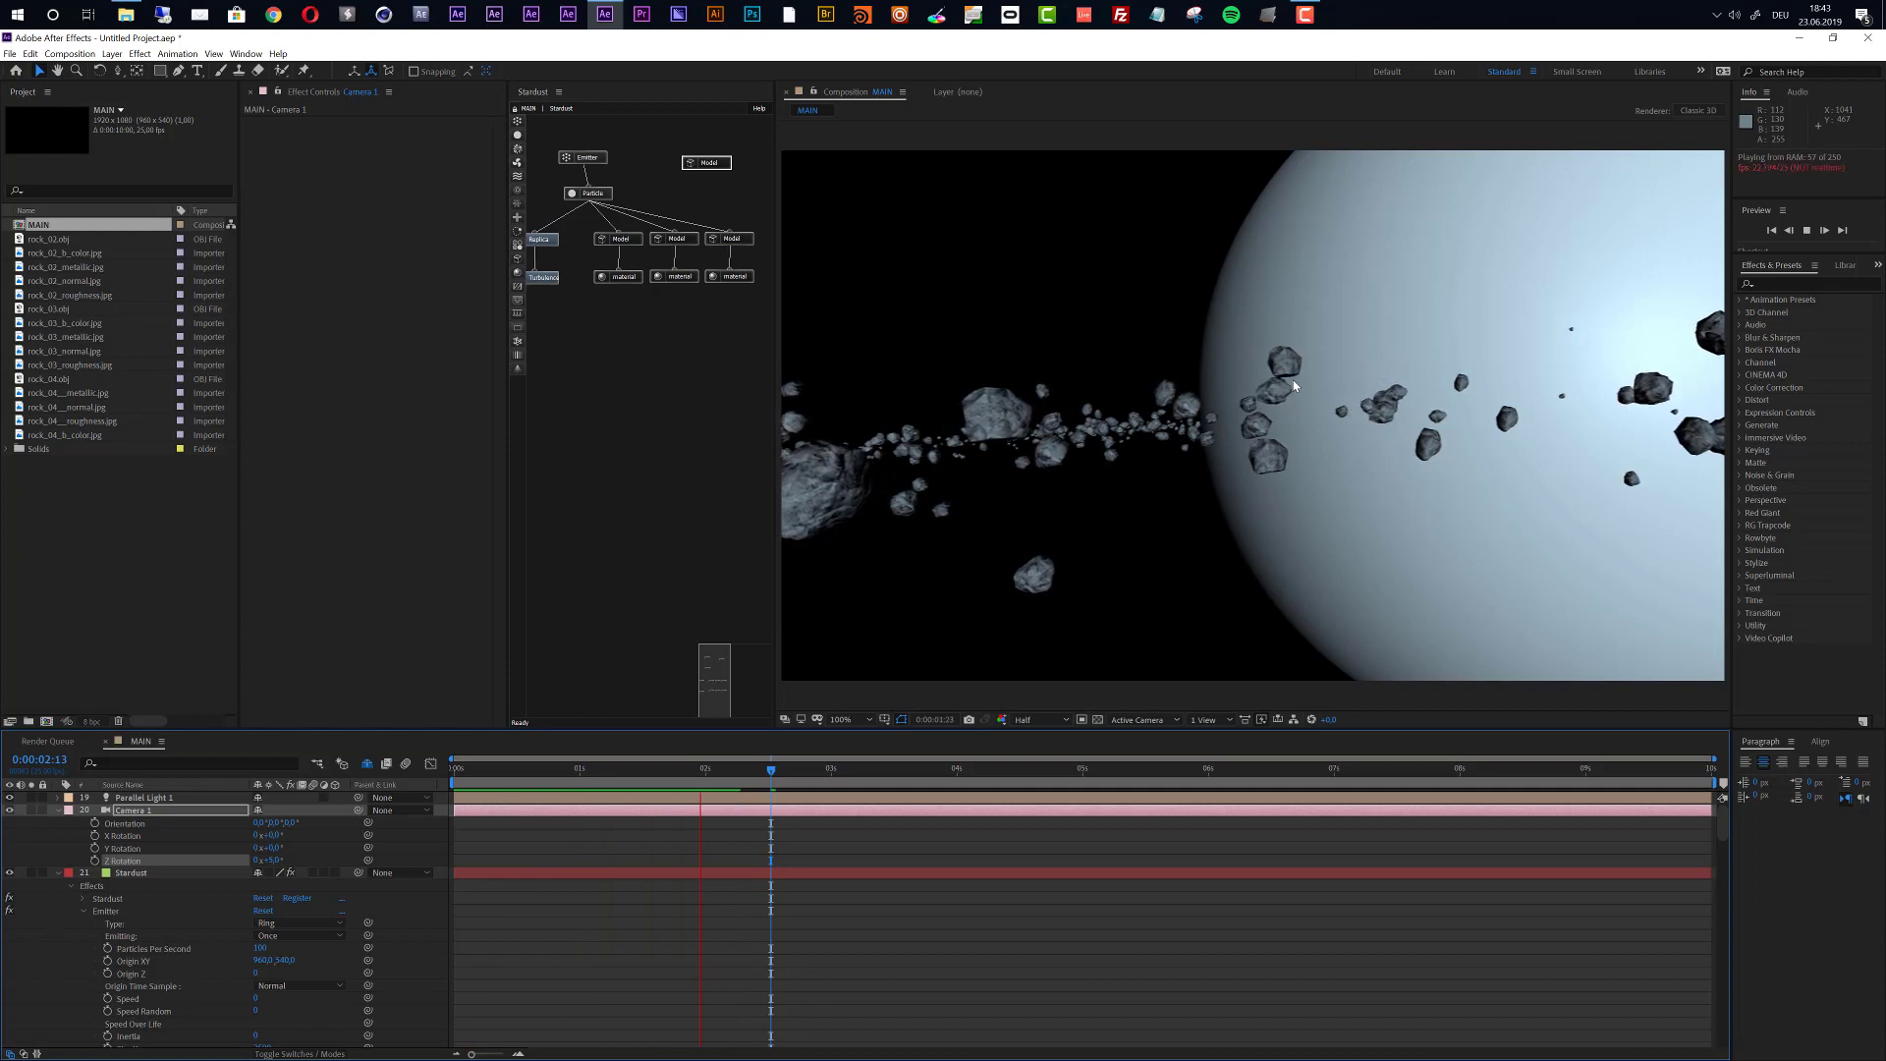
key(space)
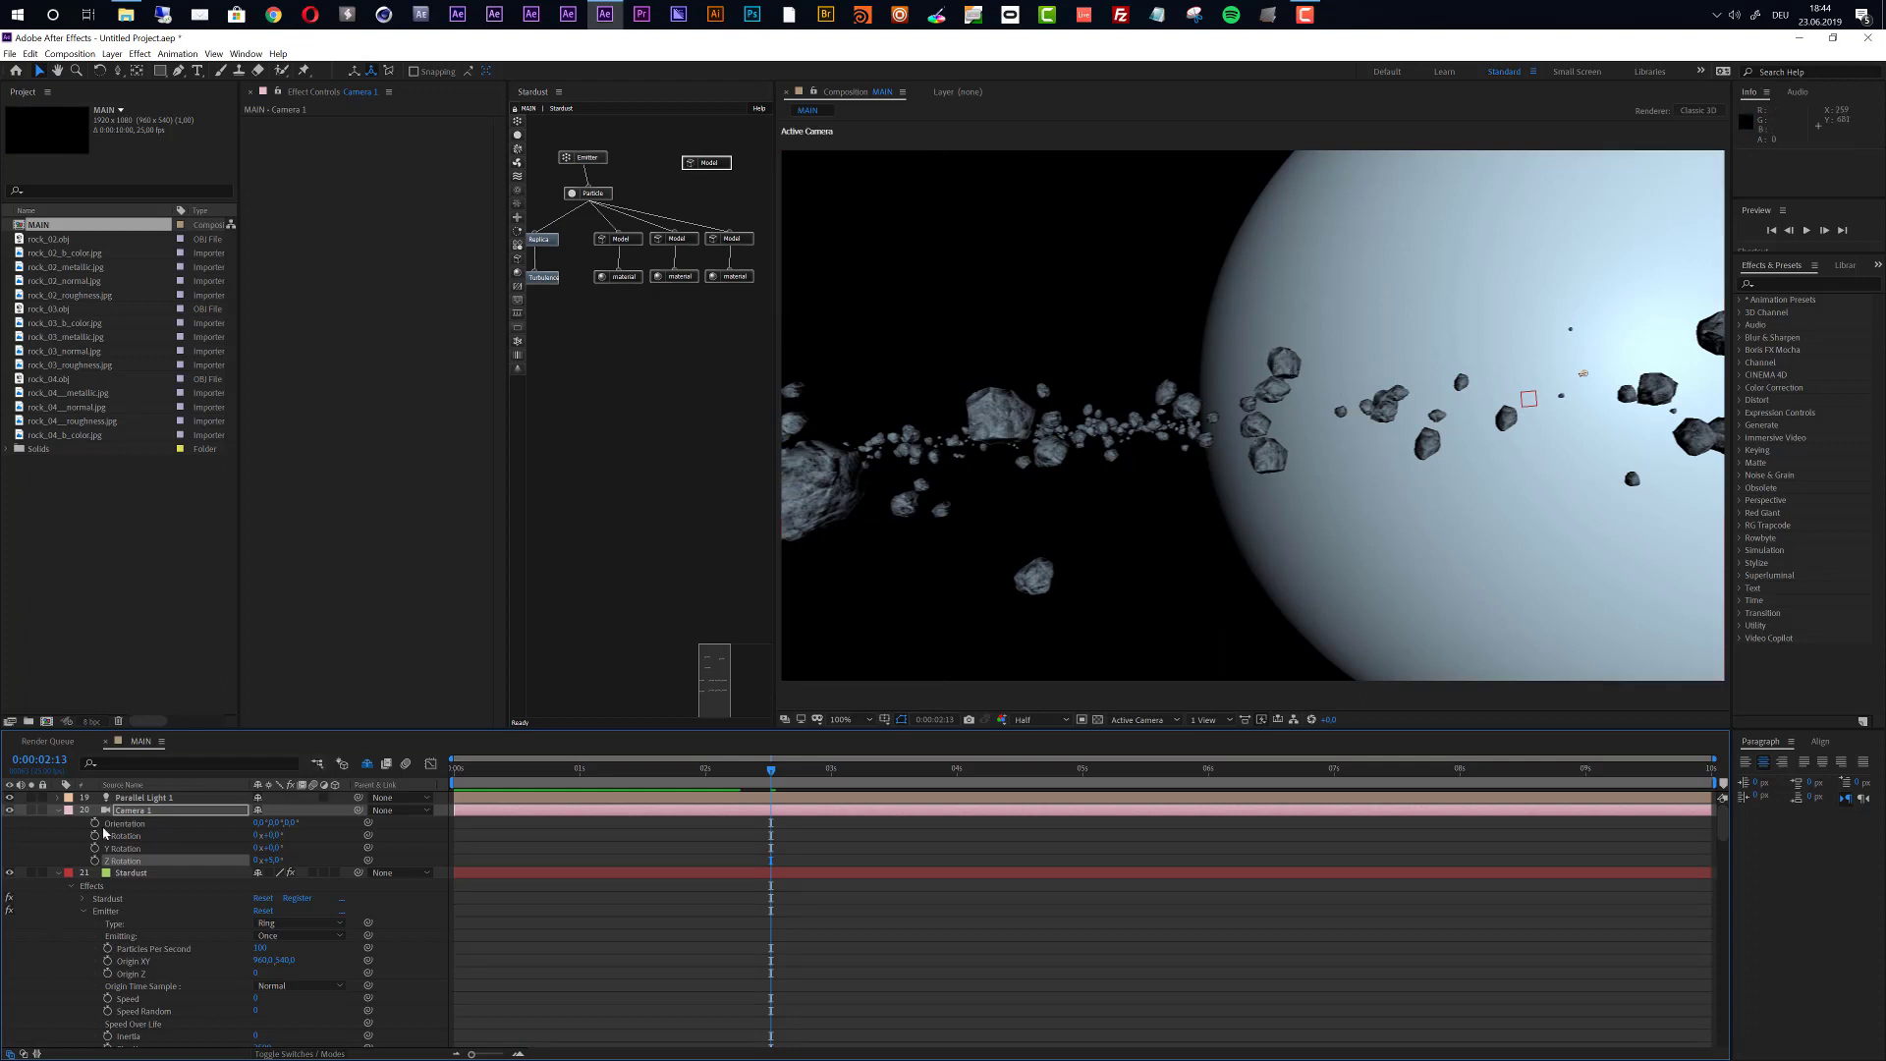
Collapse the Camera 1 and Stardust layer properties and create a new light of type Spot.
click(59, 811)
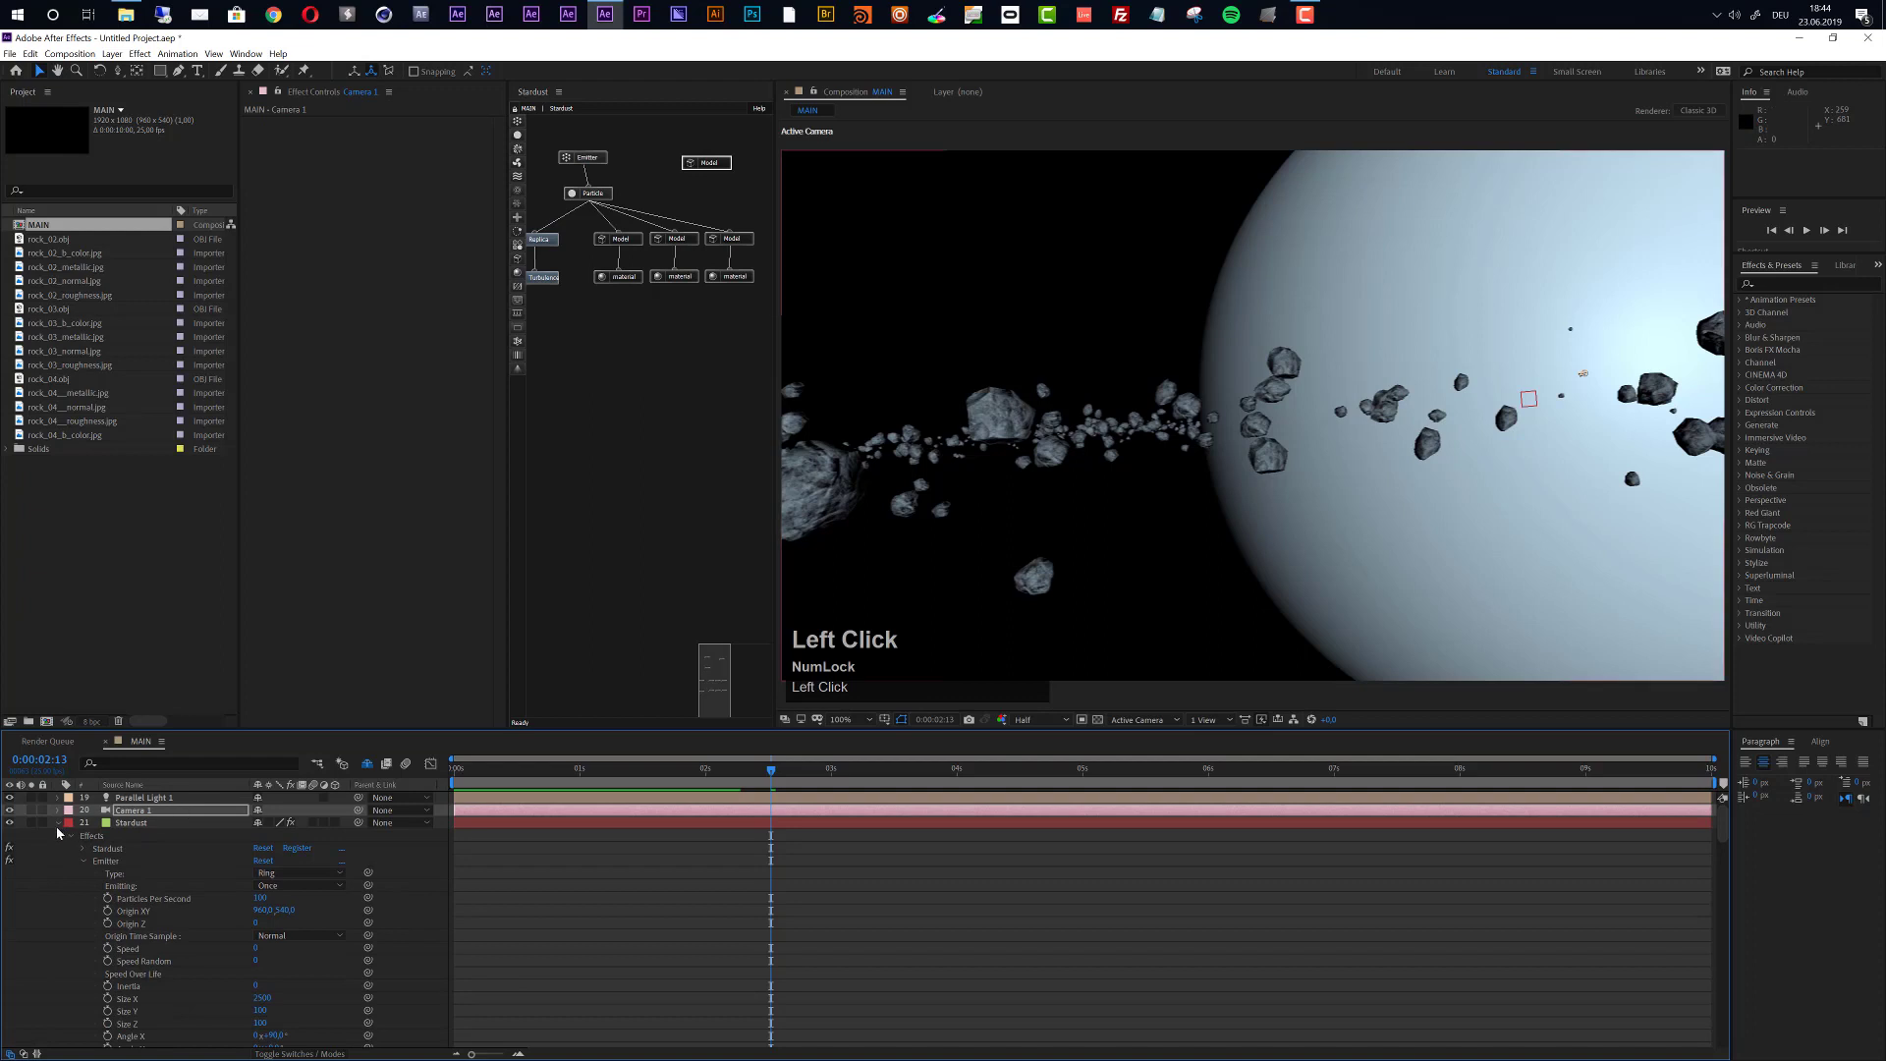
click(57, 823)
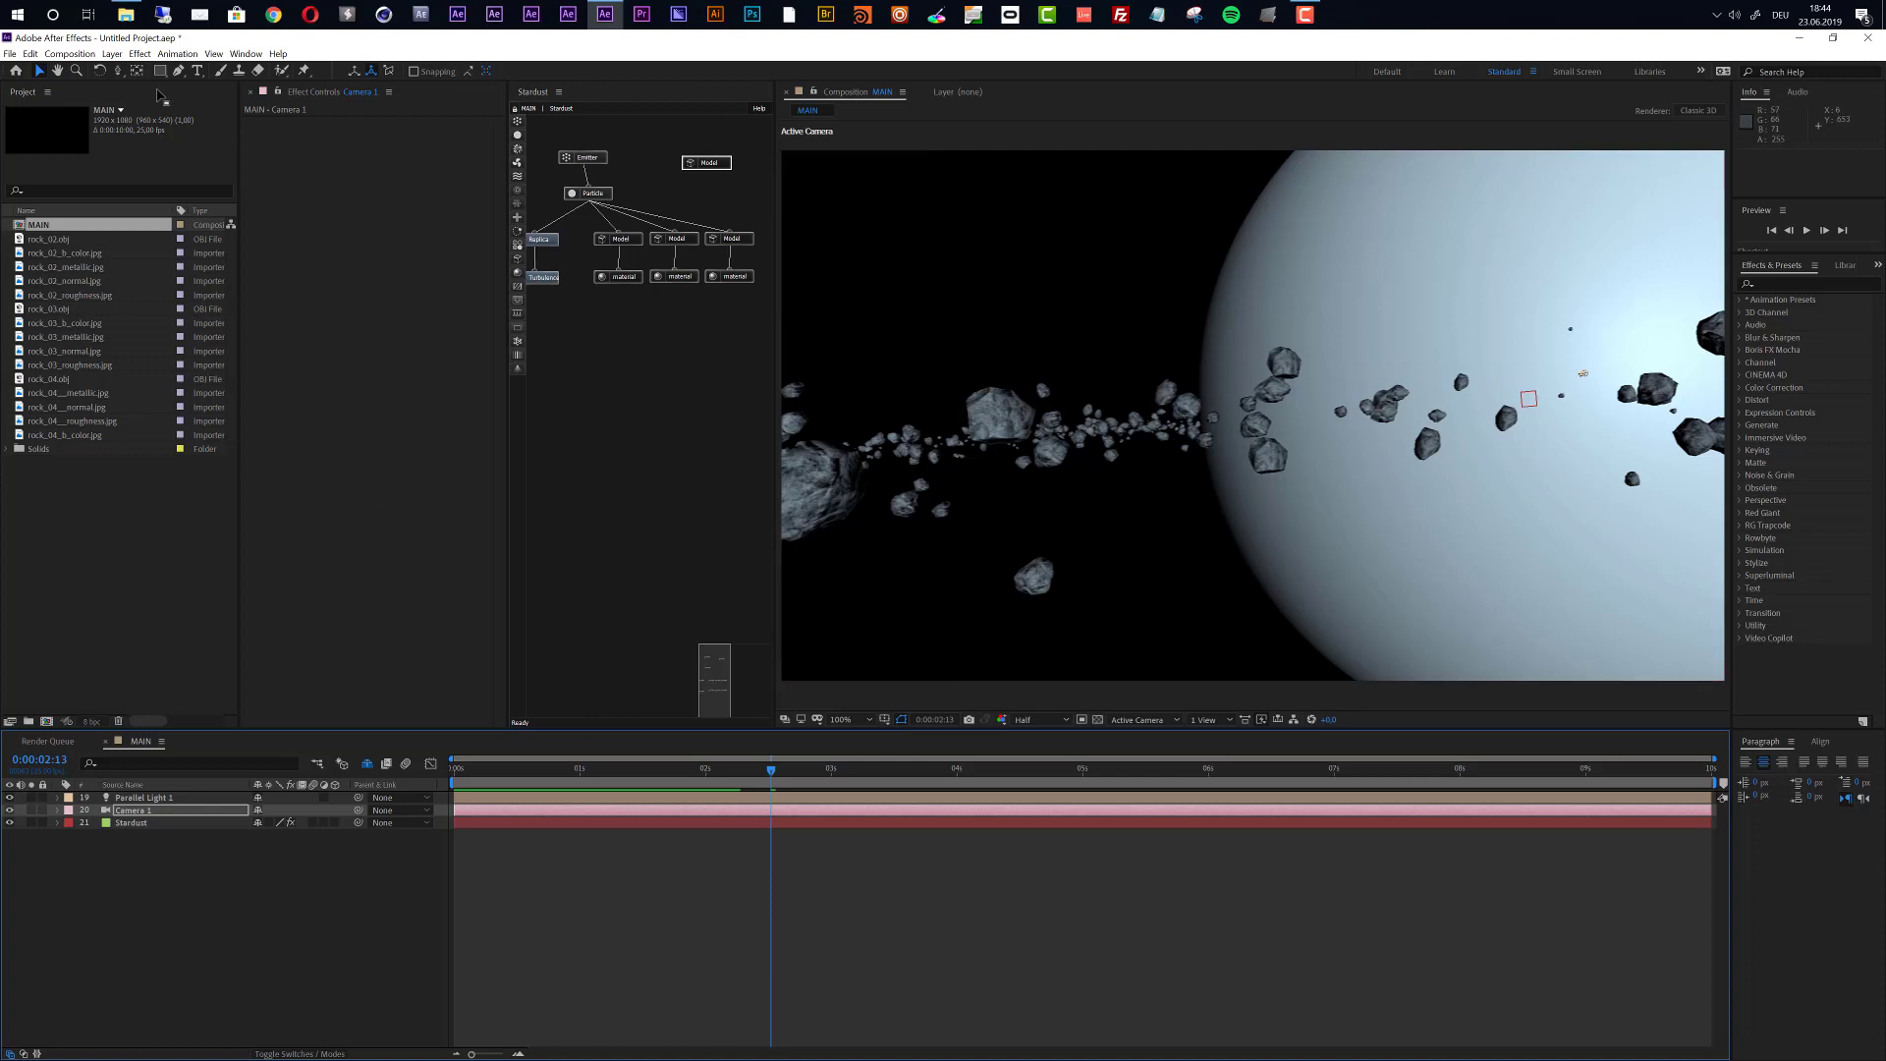
click(111, 54)
mouse_move(128, 70)
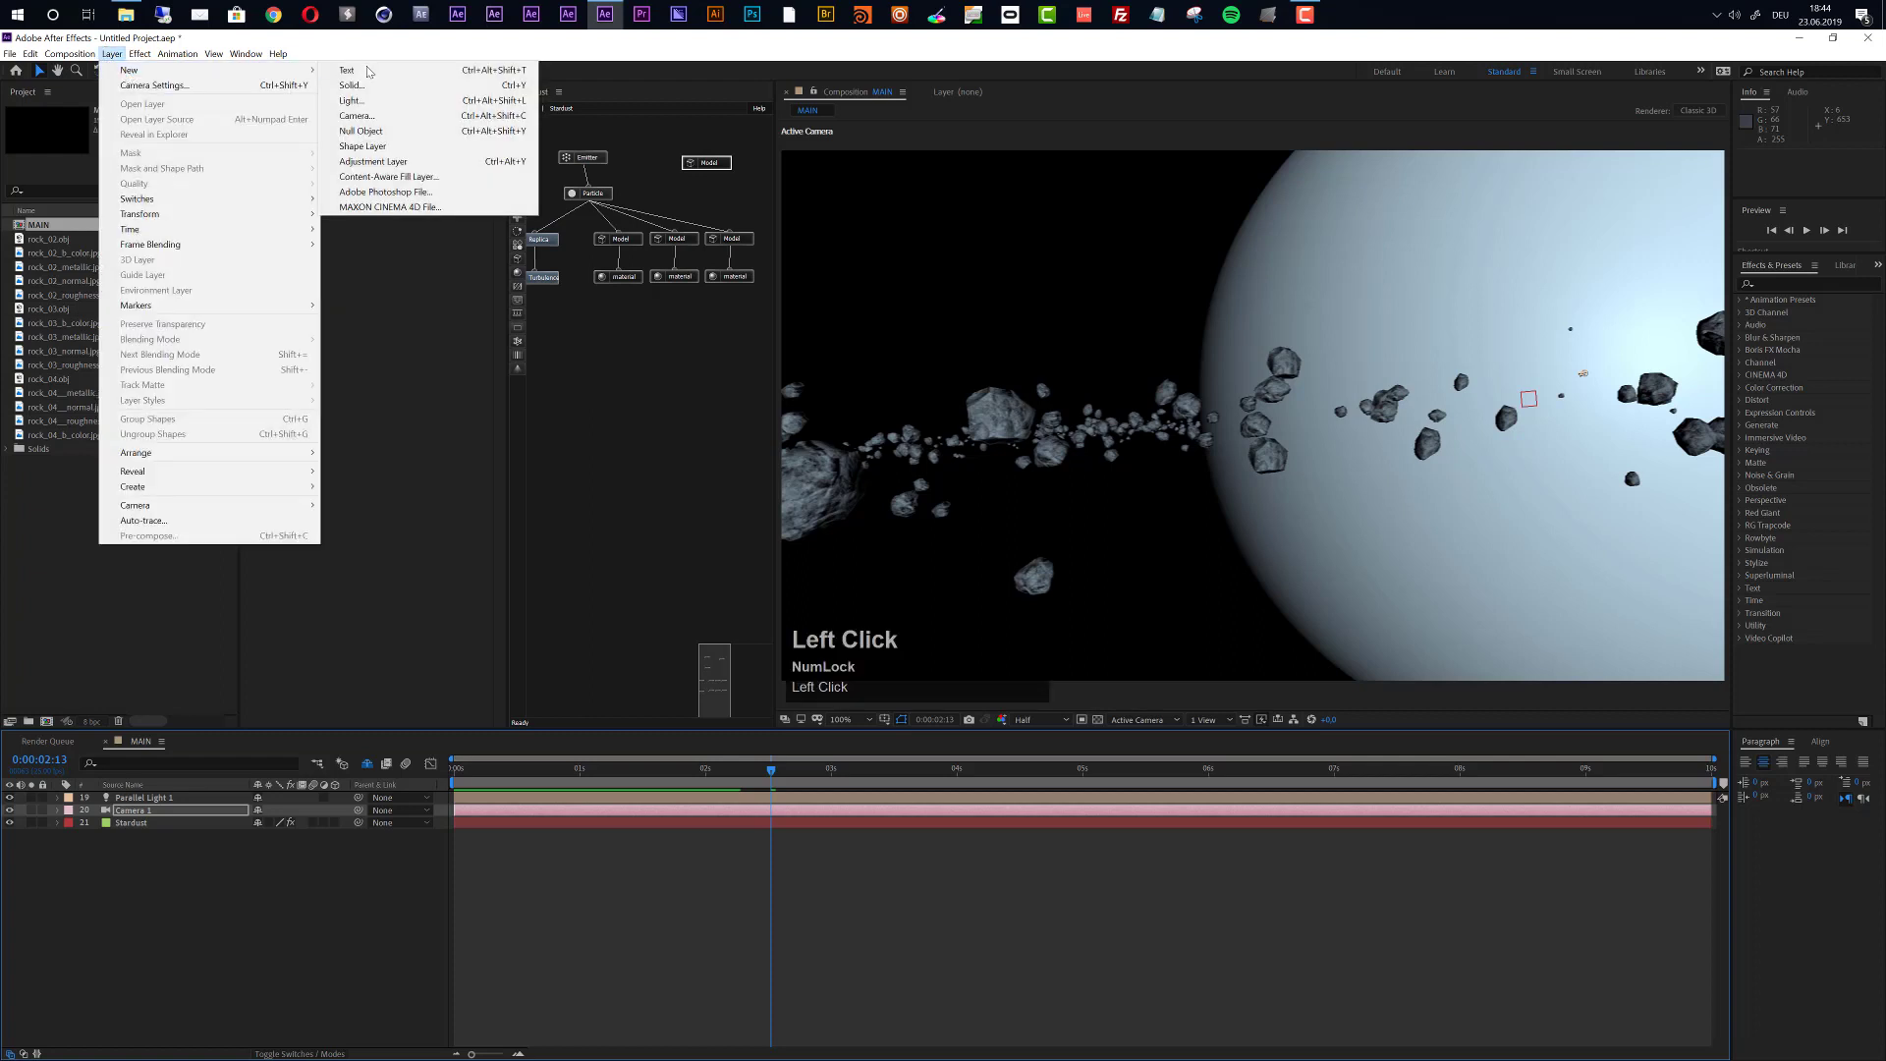
click(379, 101)
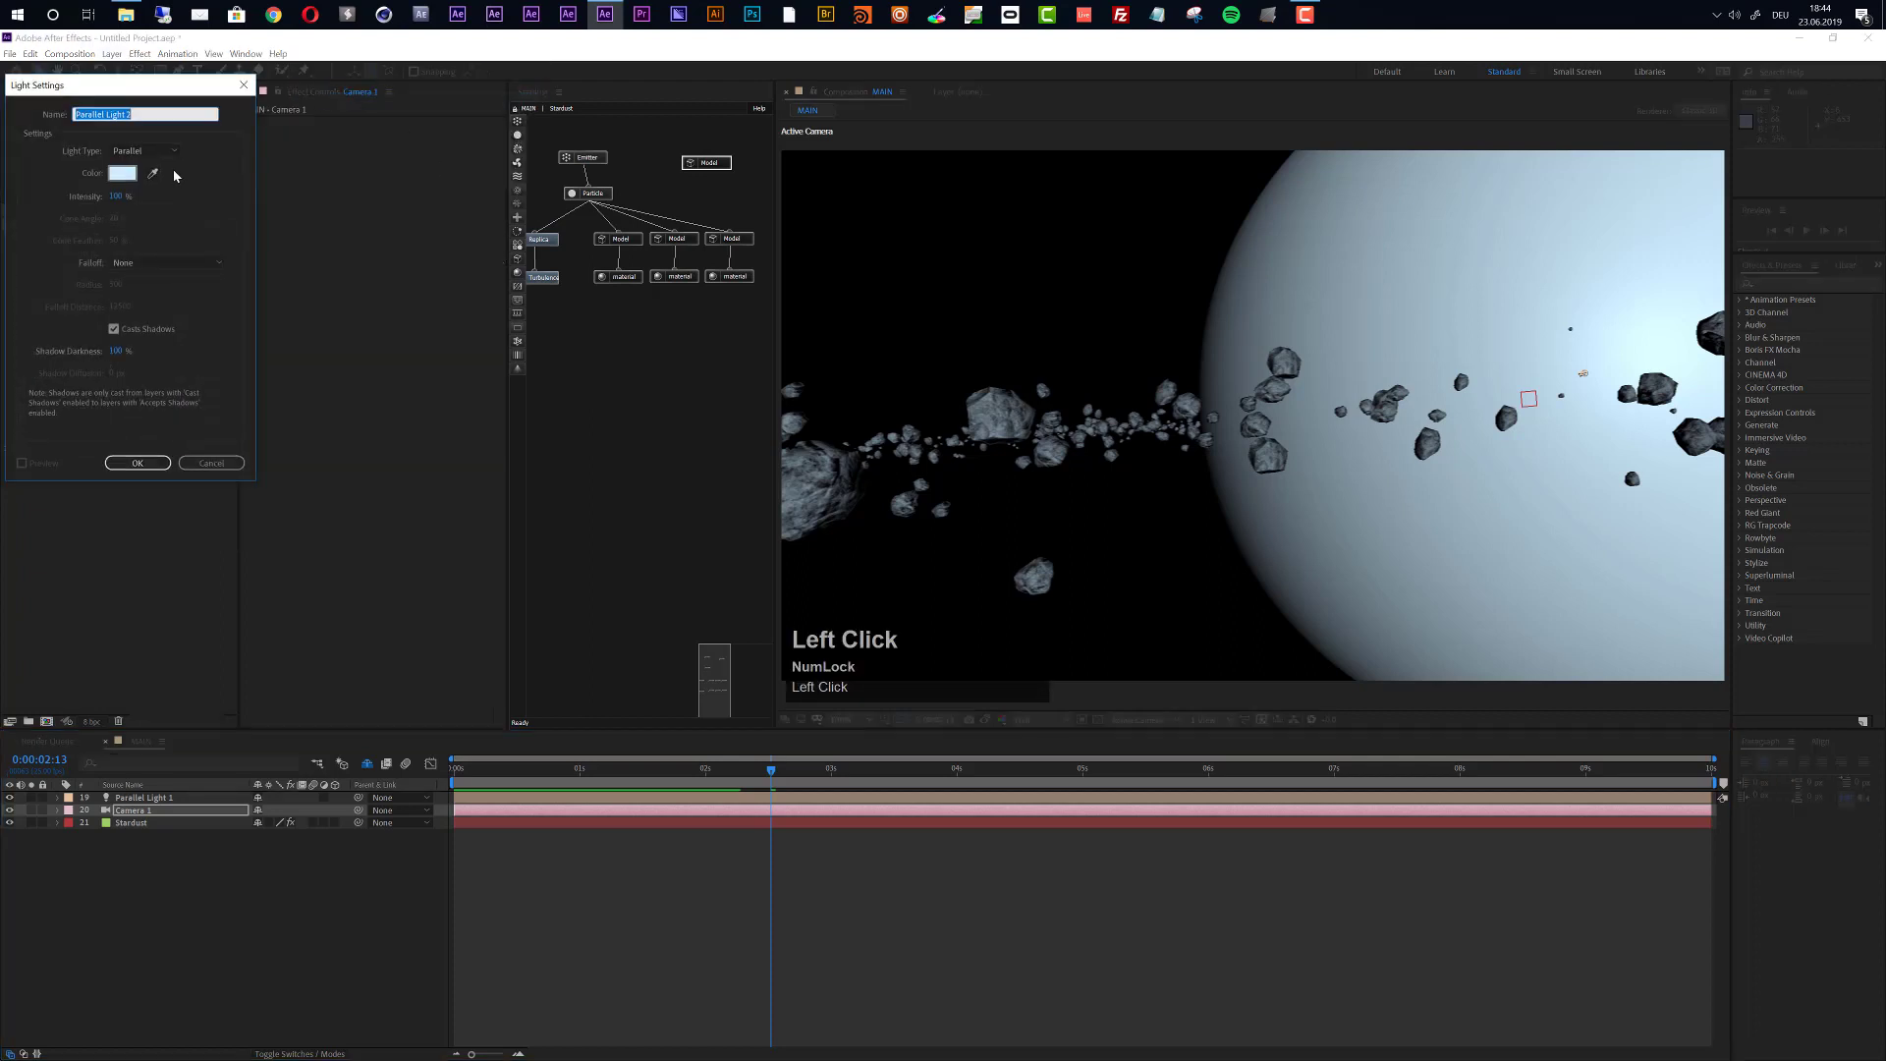
click(169, 152)
click(163, 183)
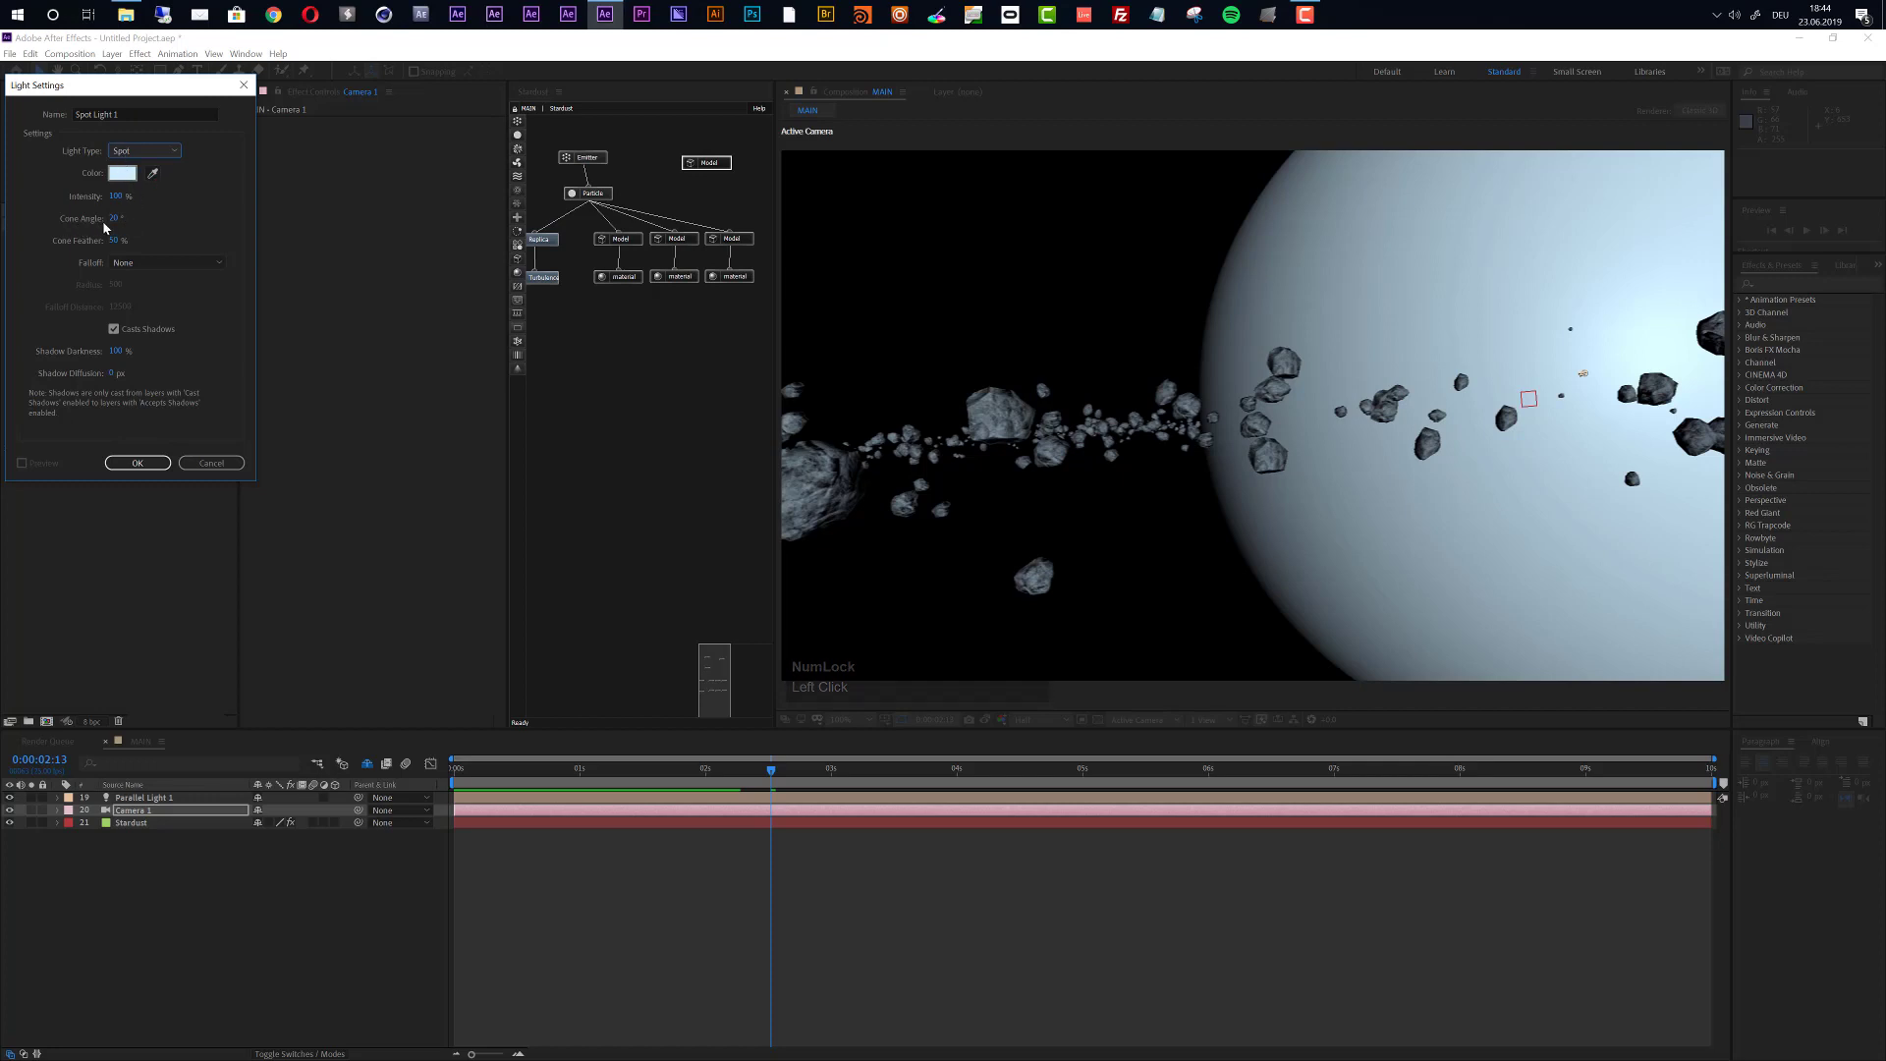
click(137, 463)
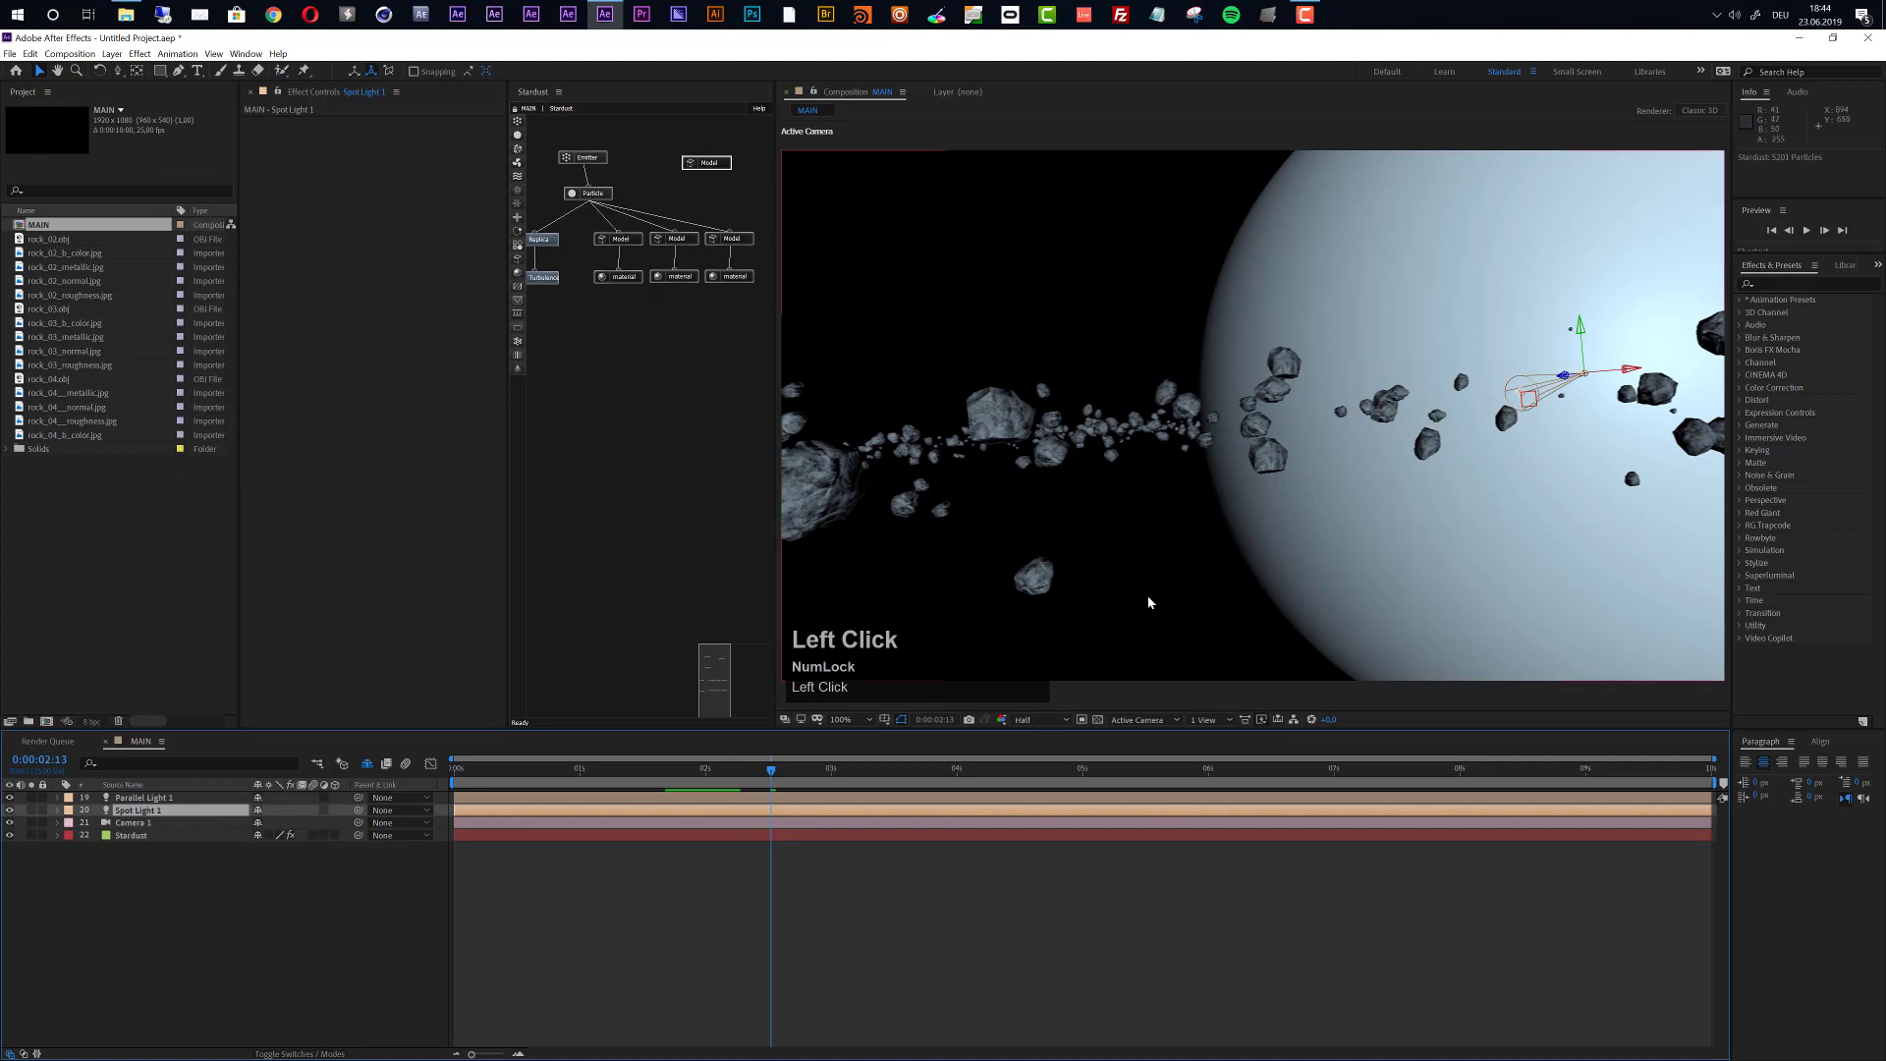
Split the composition into 2 Views, set the non-camera view to Top, and select Spot Light 1 in it.
click(1207, 719)
click(1222, 751)
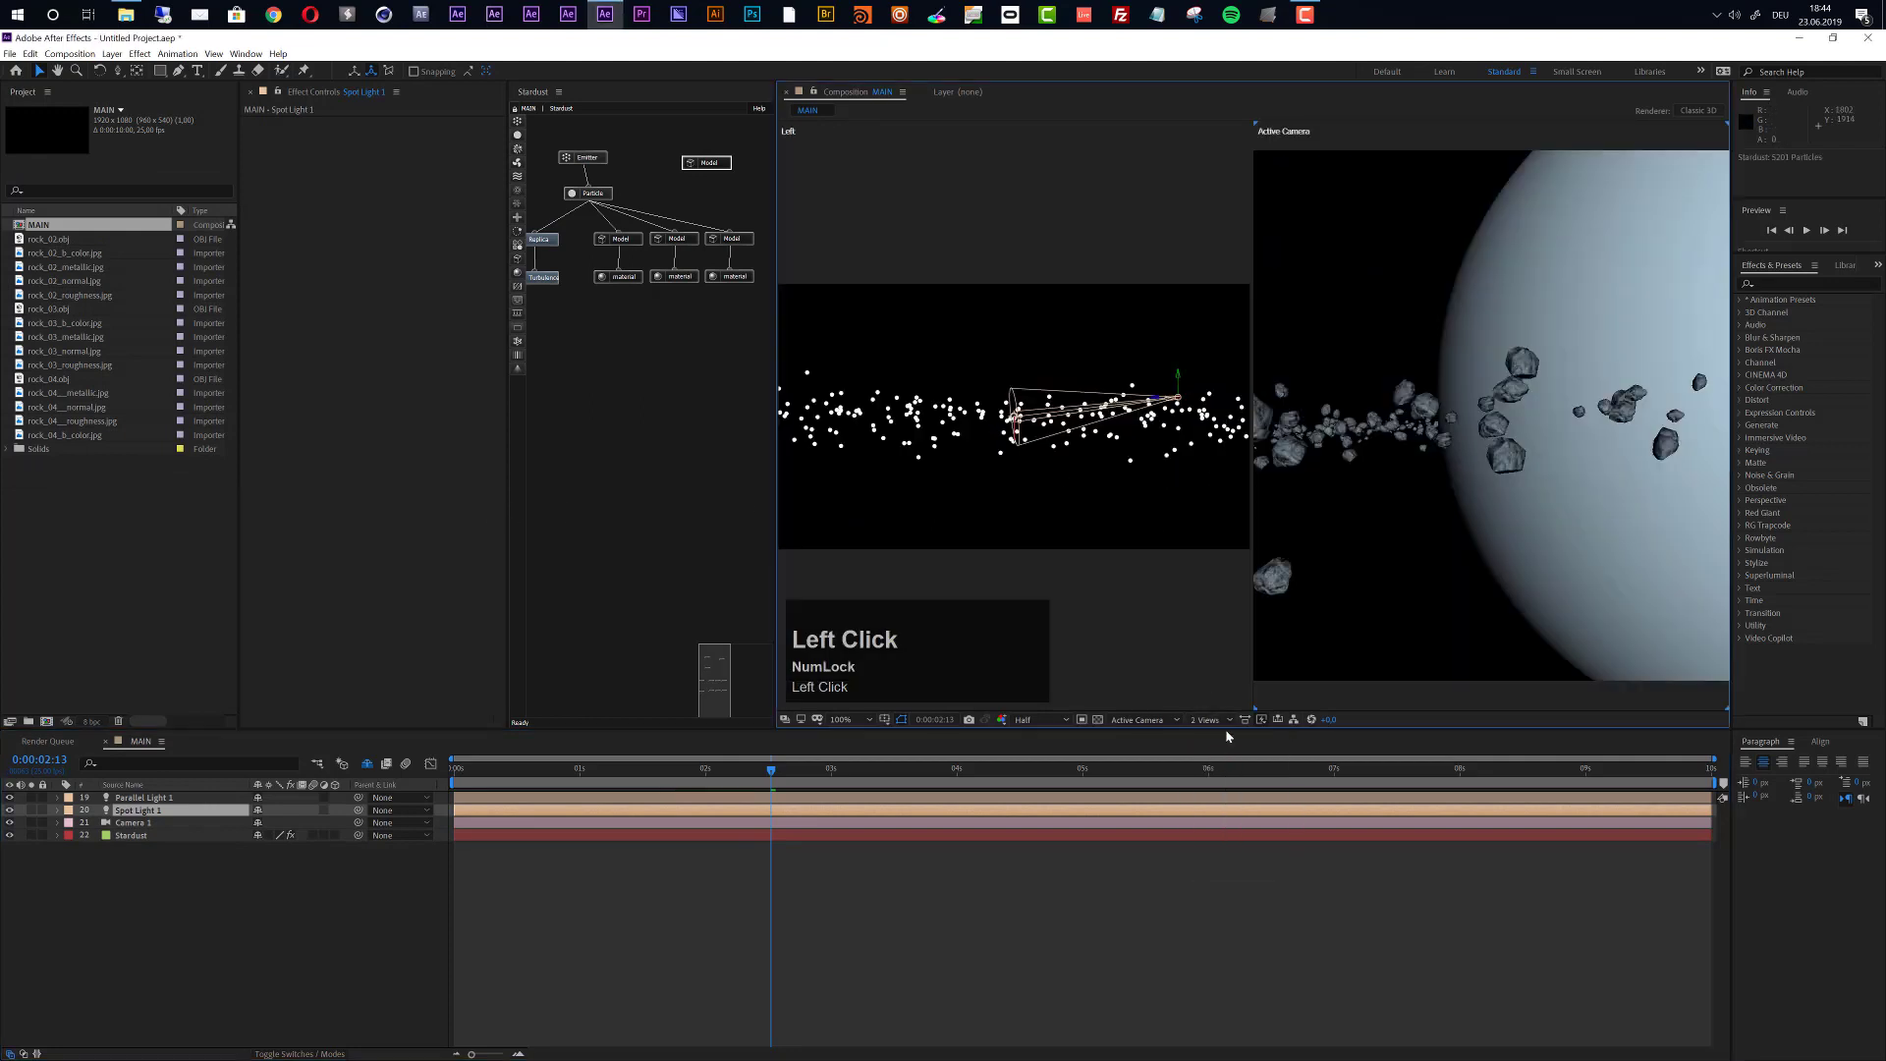
click(890, 249)
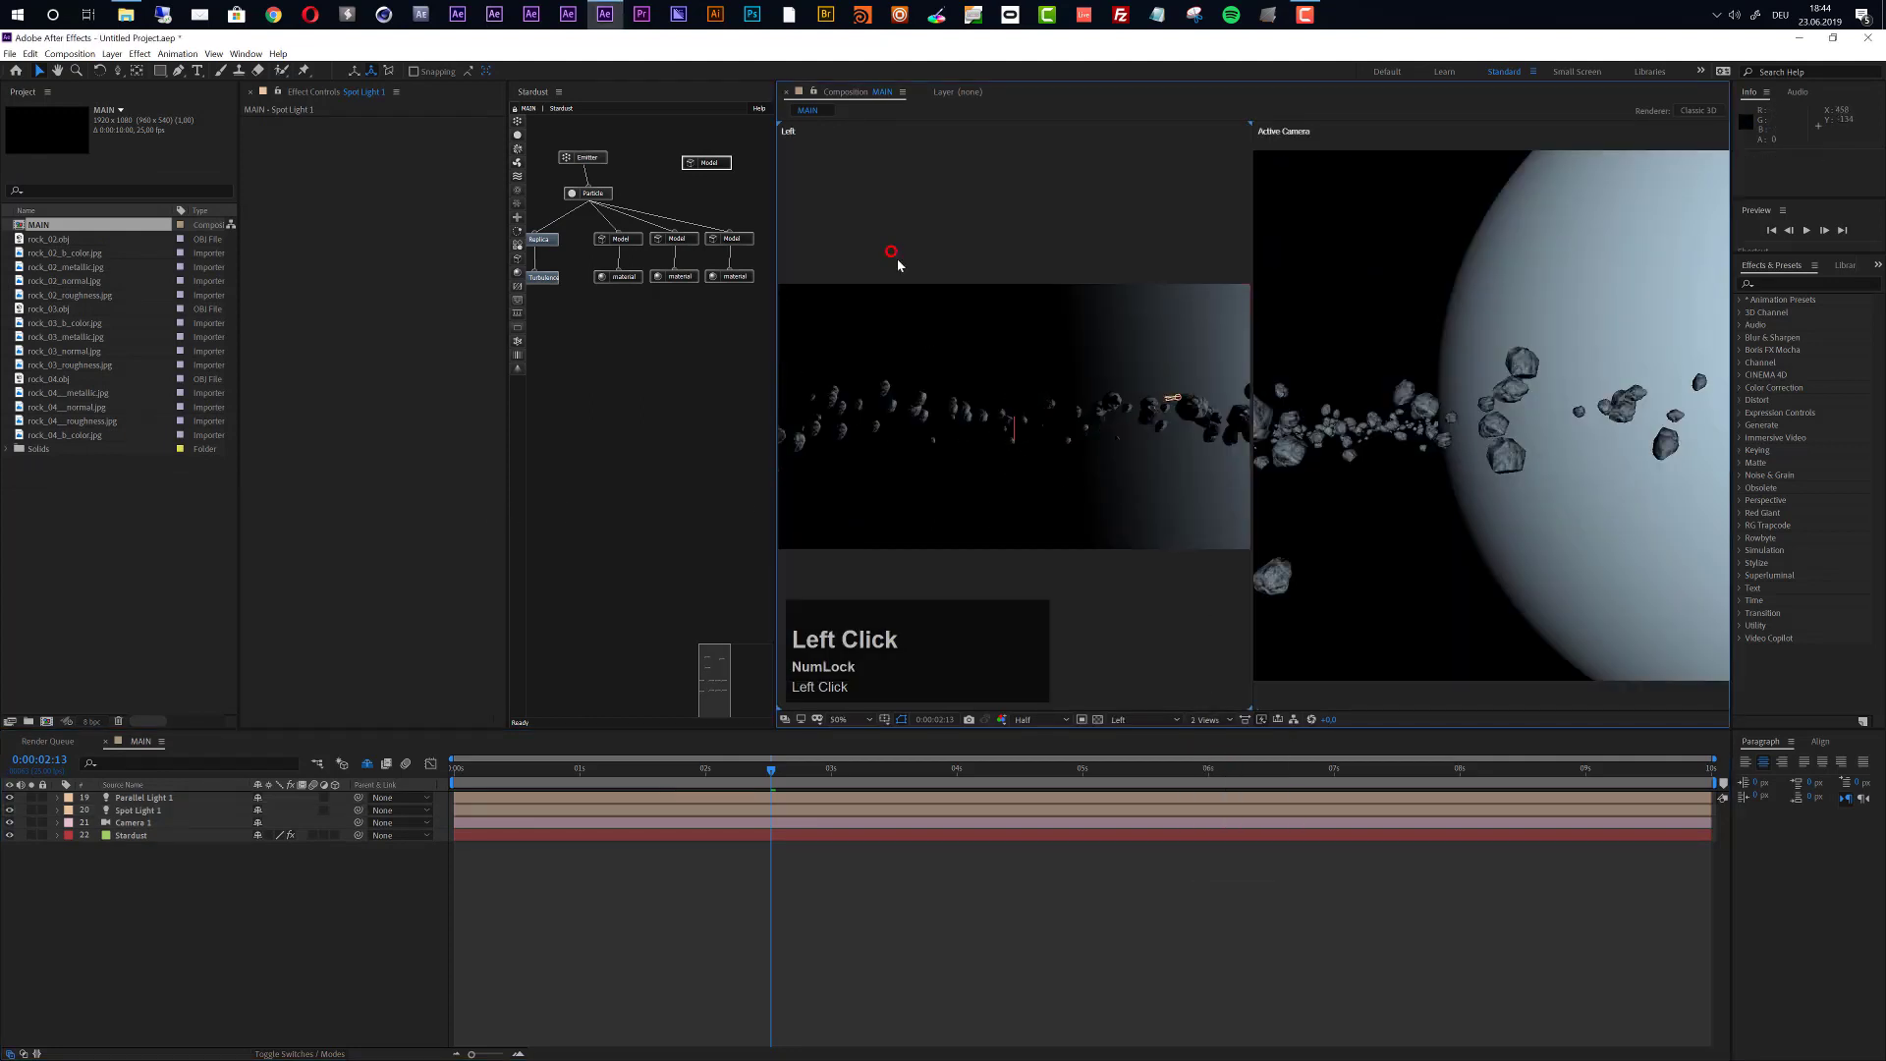
click(1132, 721)
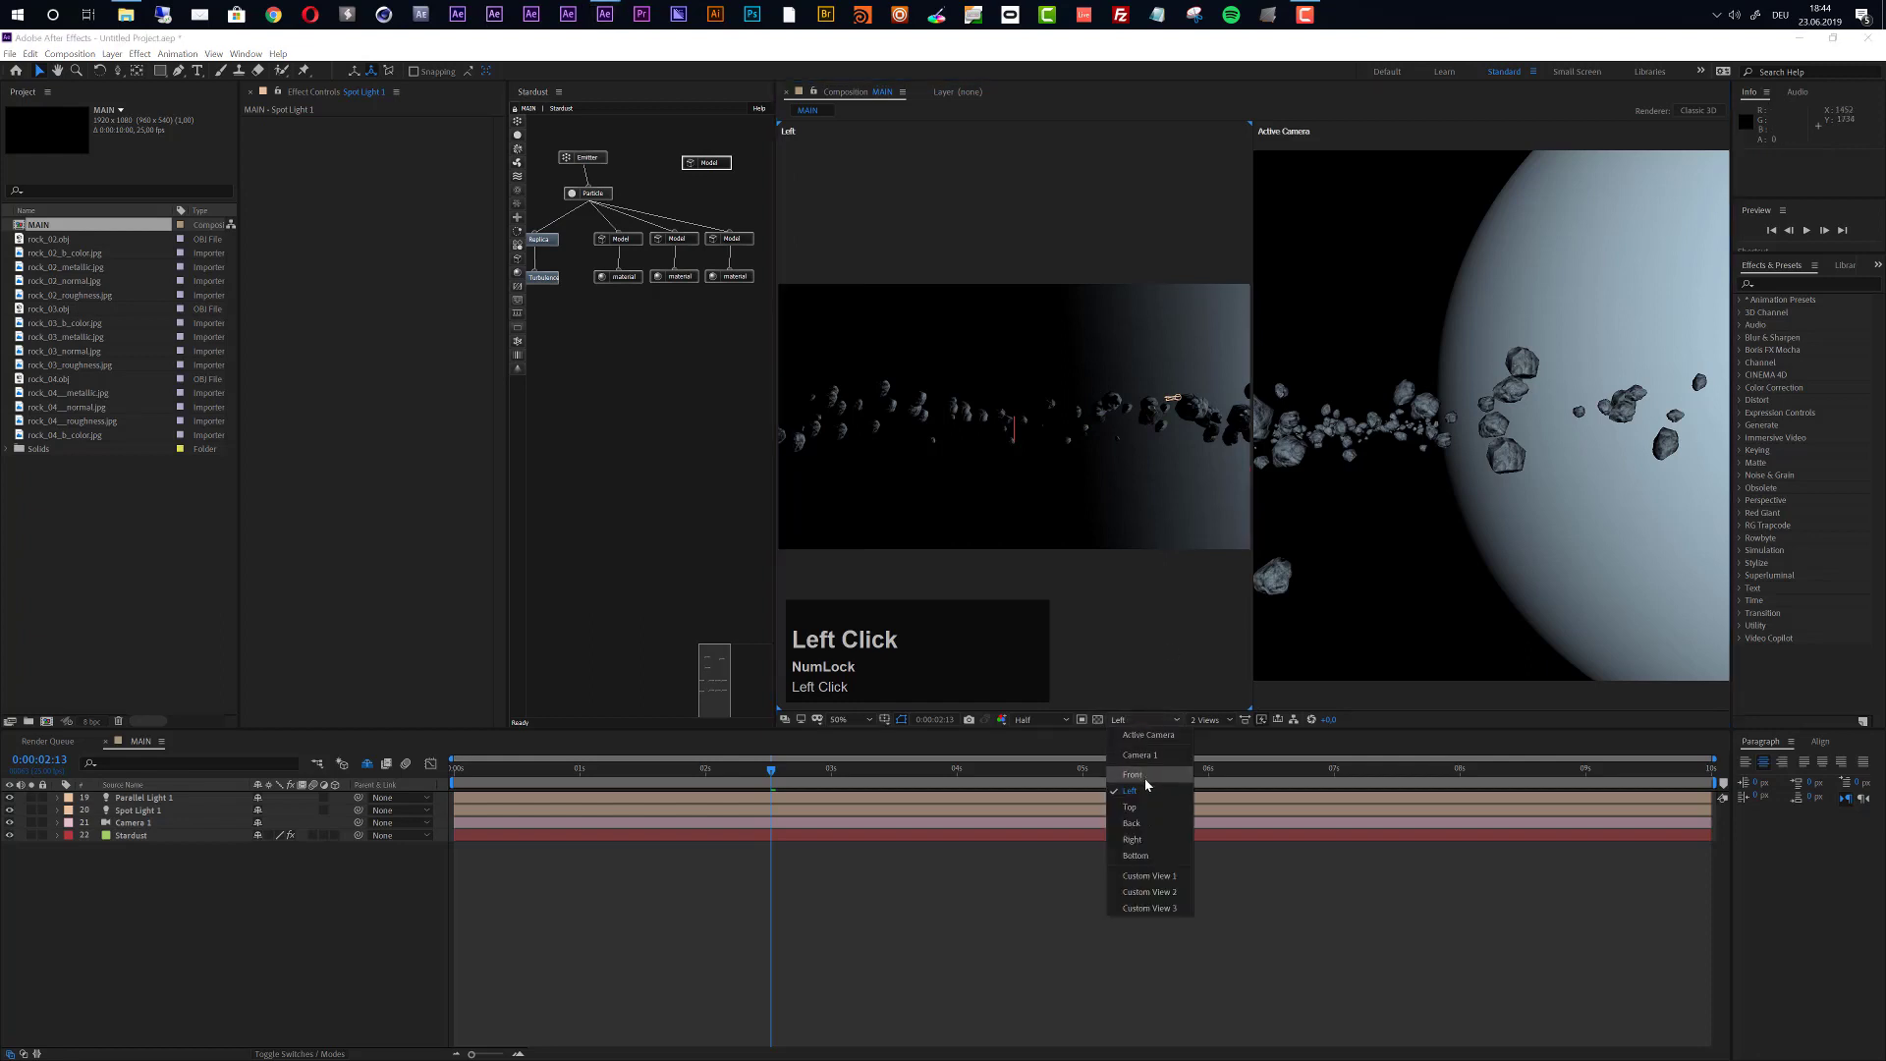
click(1144, 808)
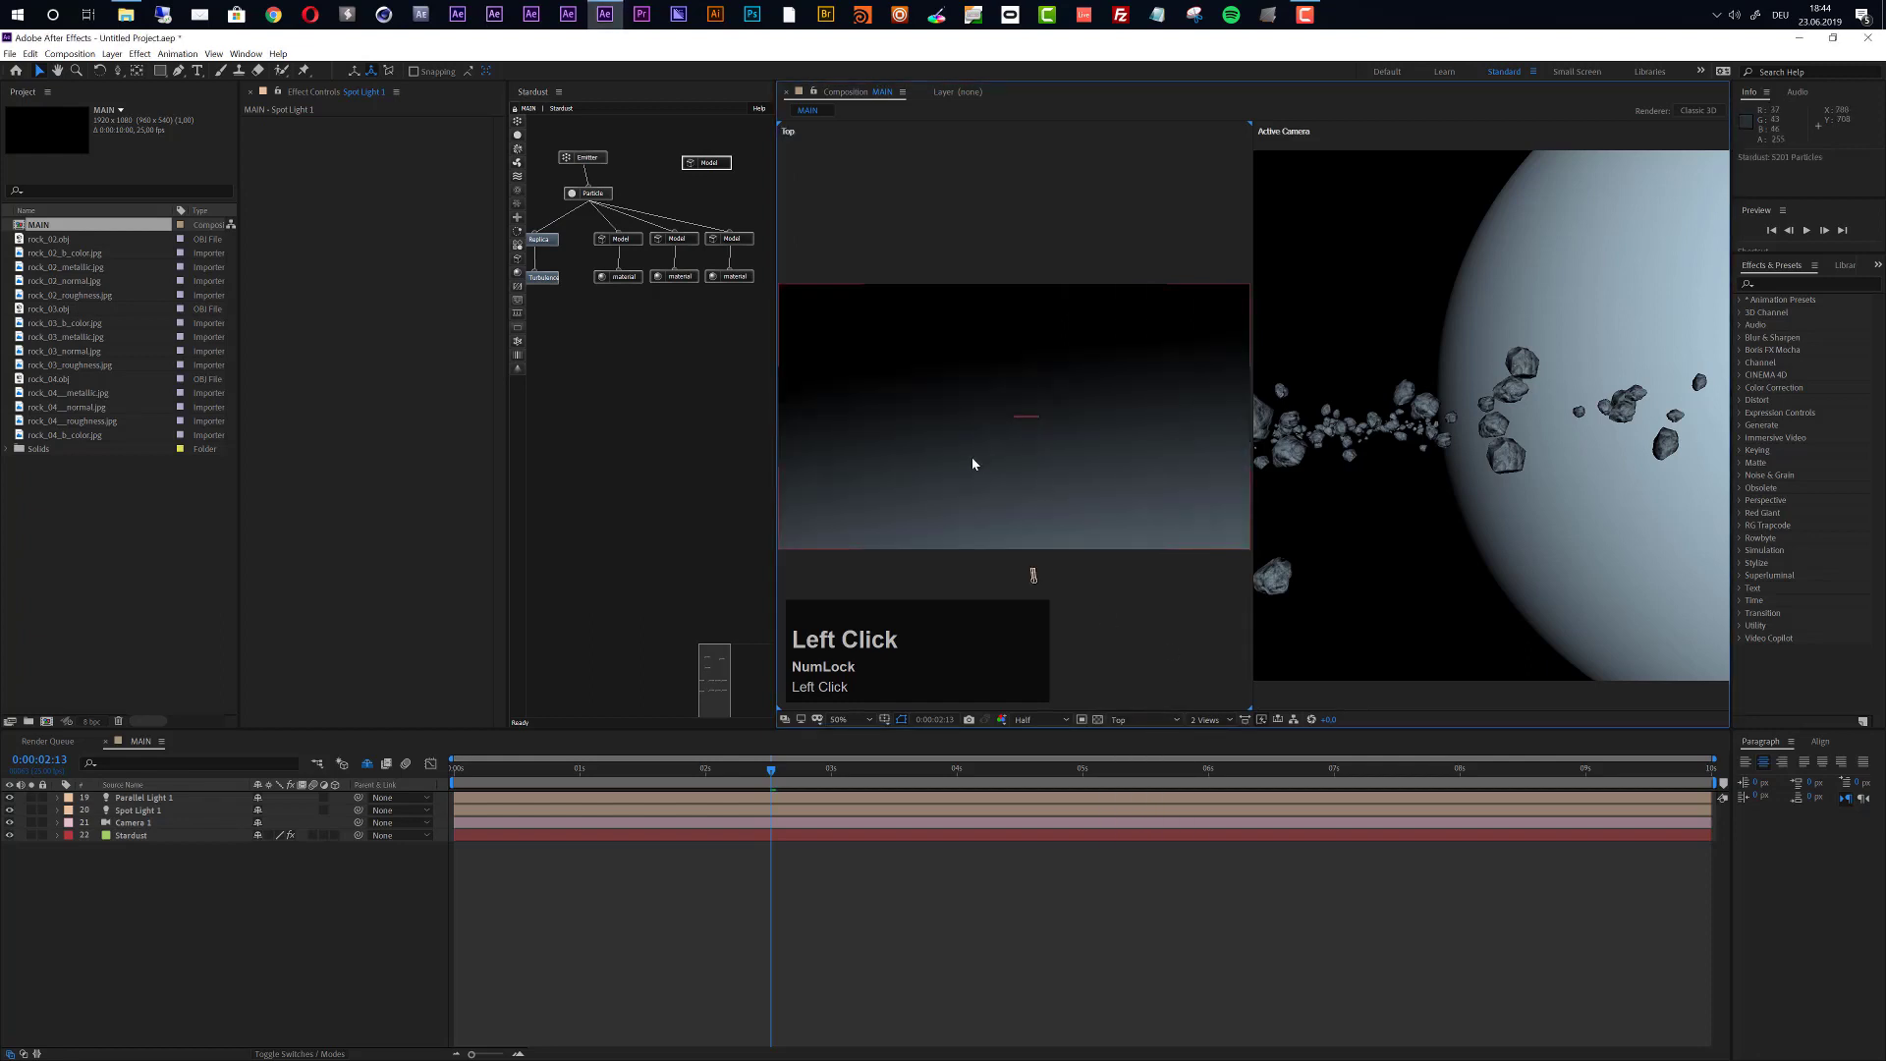
scroll(972, 463, down, 4)
click(137, 810)
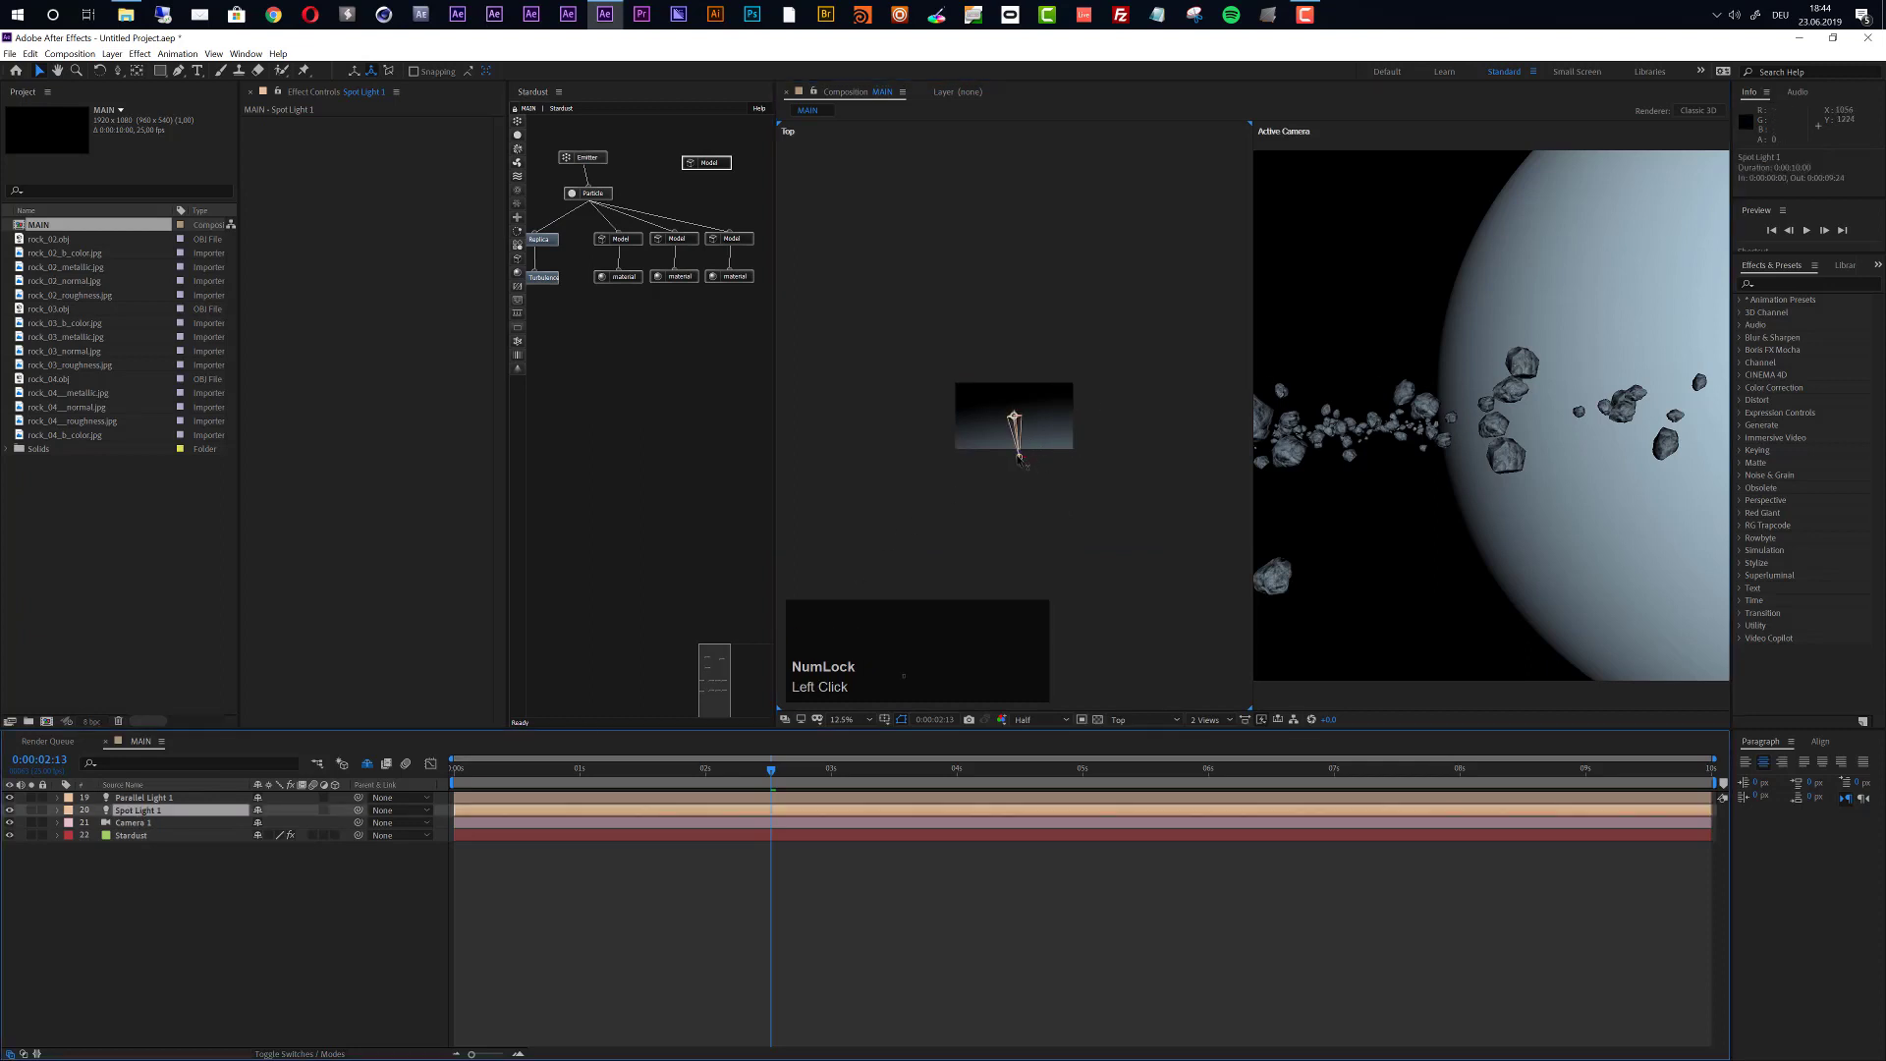
In the Top view, move Spot Light 1 far behind the composition frame and off to its side, and angle its point of interest back towards the frame.
drag(1019, 455, 1021, 144)
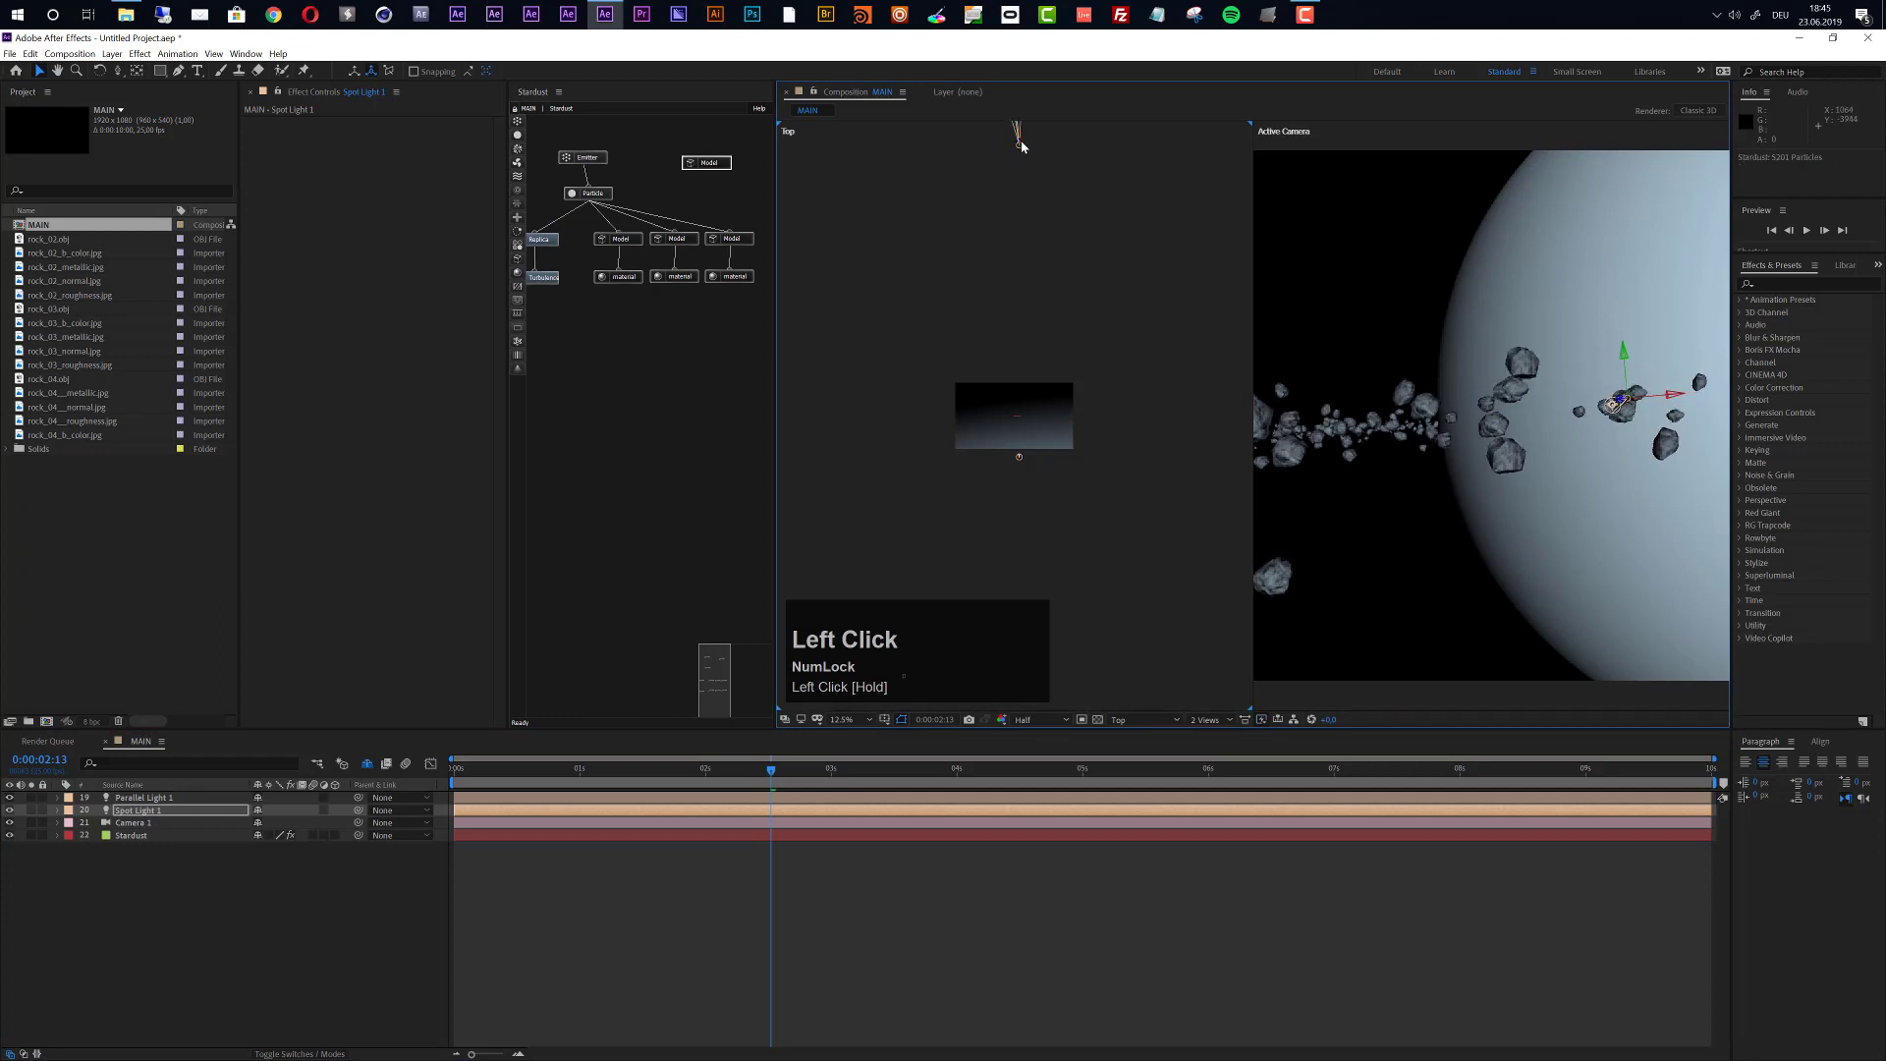
scroll(1030, 157, down, 1)
drag(1015, 263, 1005, 406)
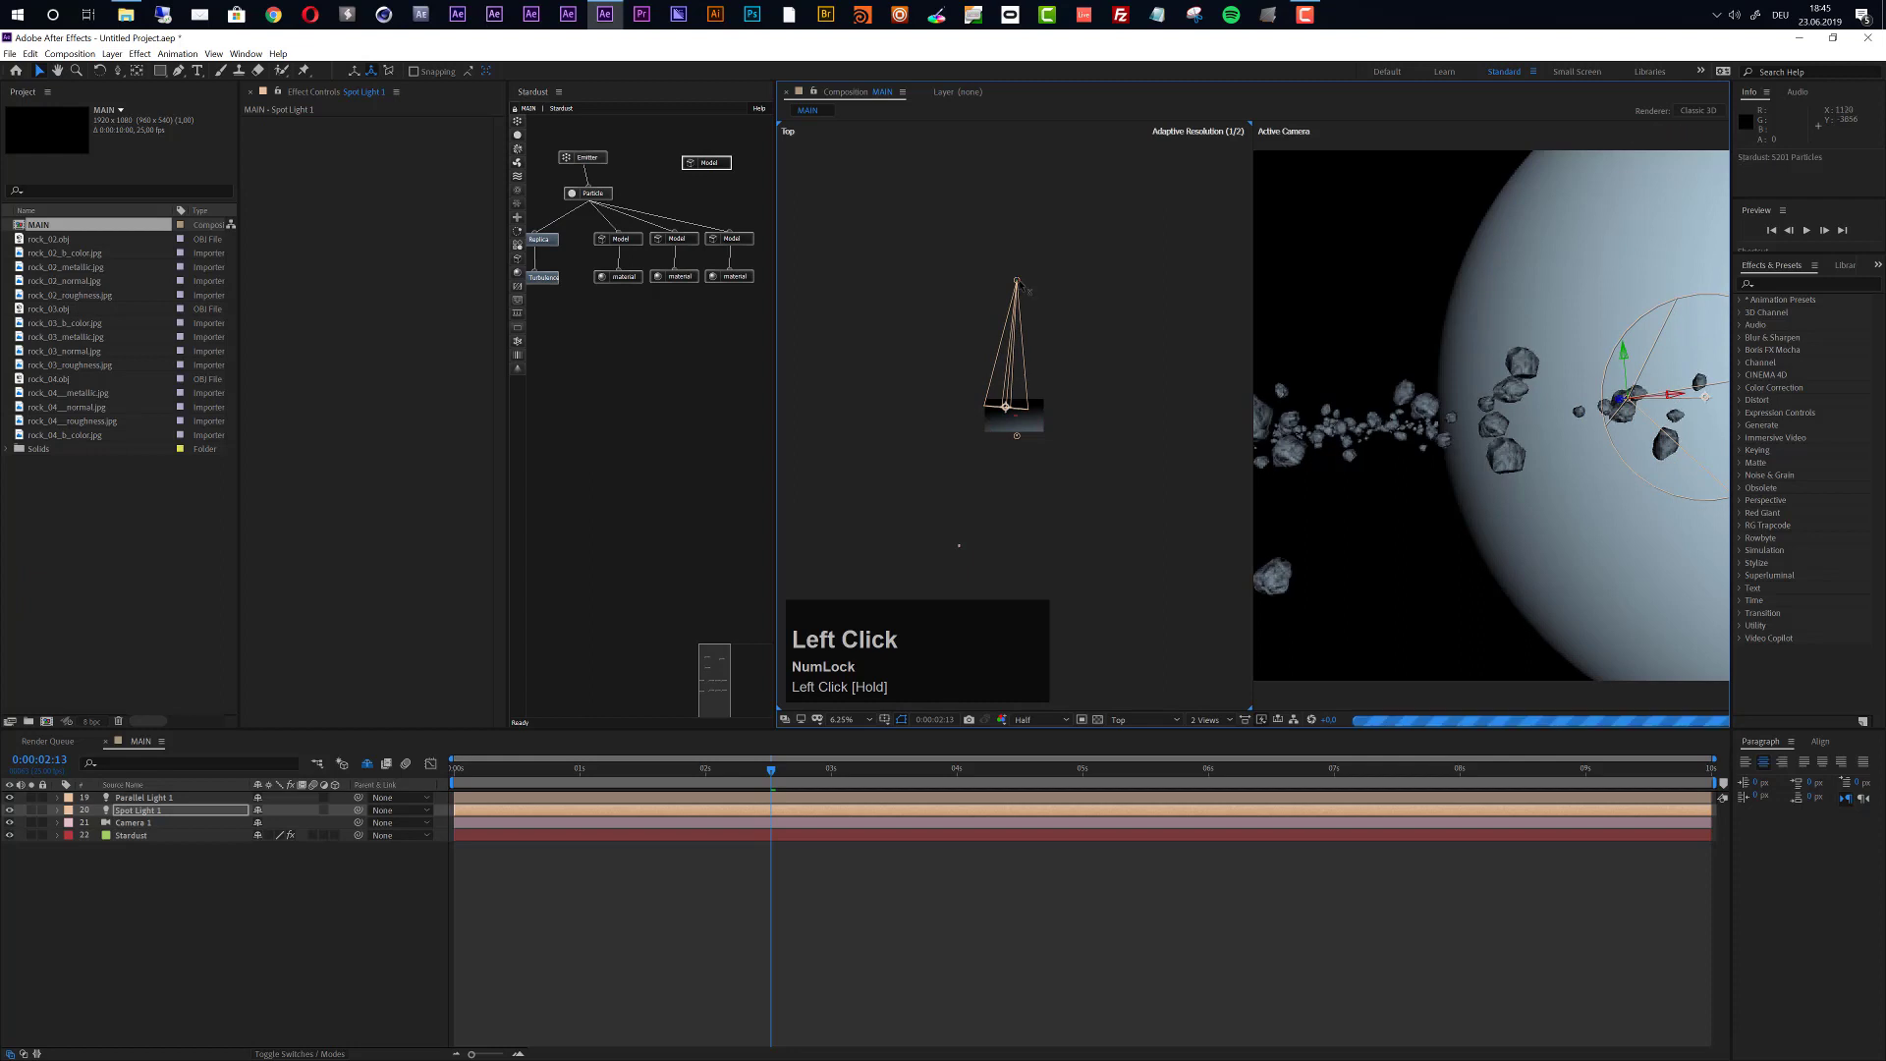
drag(1017, 282, 929, 282)
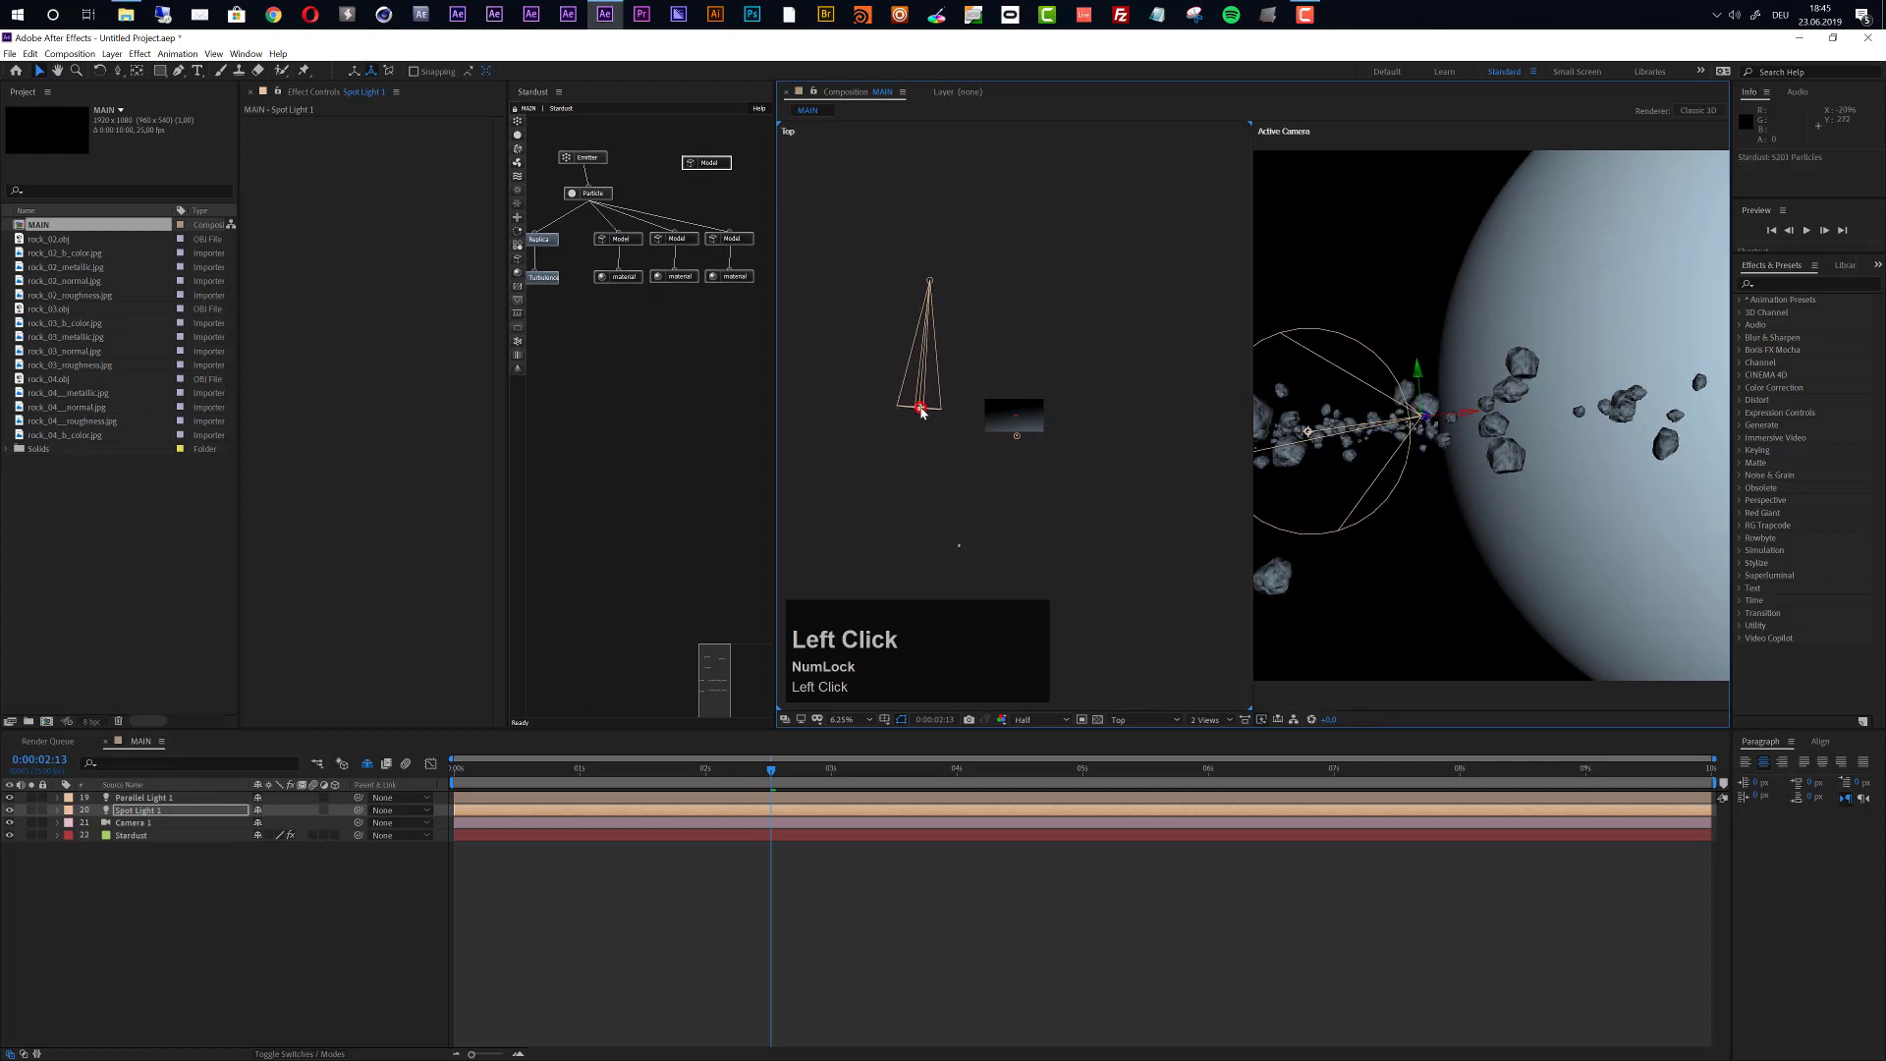
drag(921, 411, 953, 455)
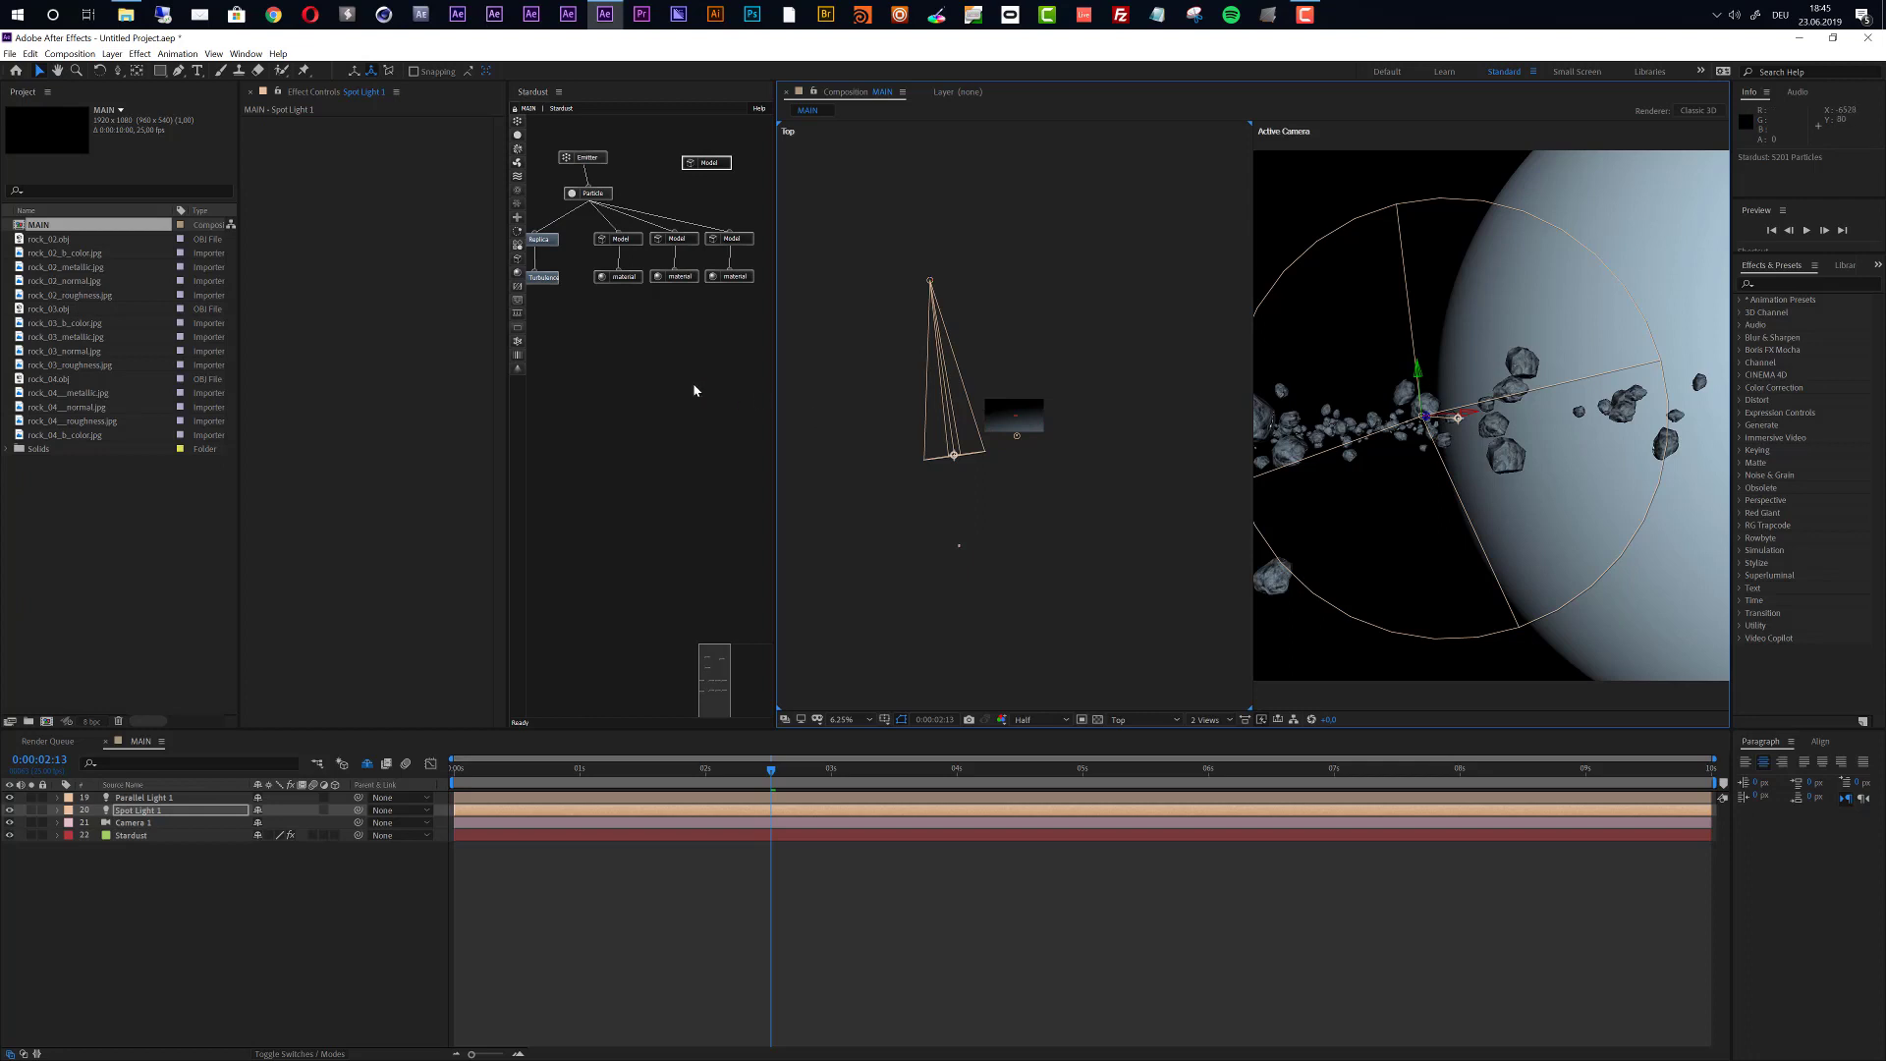
Add a Volumetric Light node to the Stardust graph, place it beneath the material nodes, and show its properties.
click(517, 370)
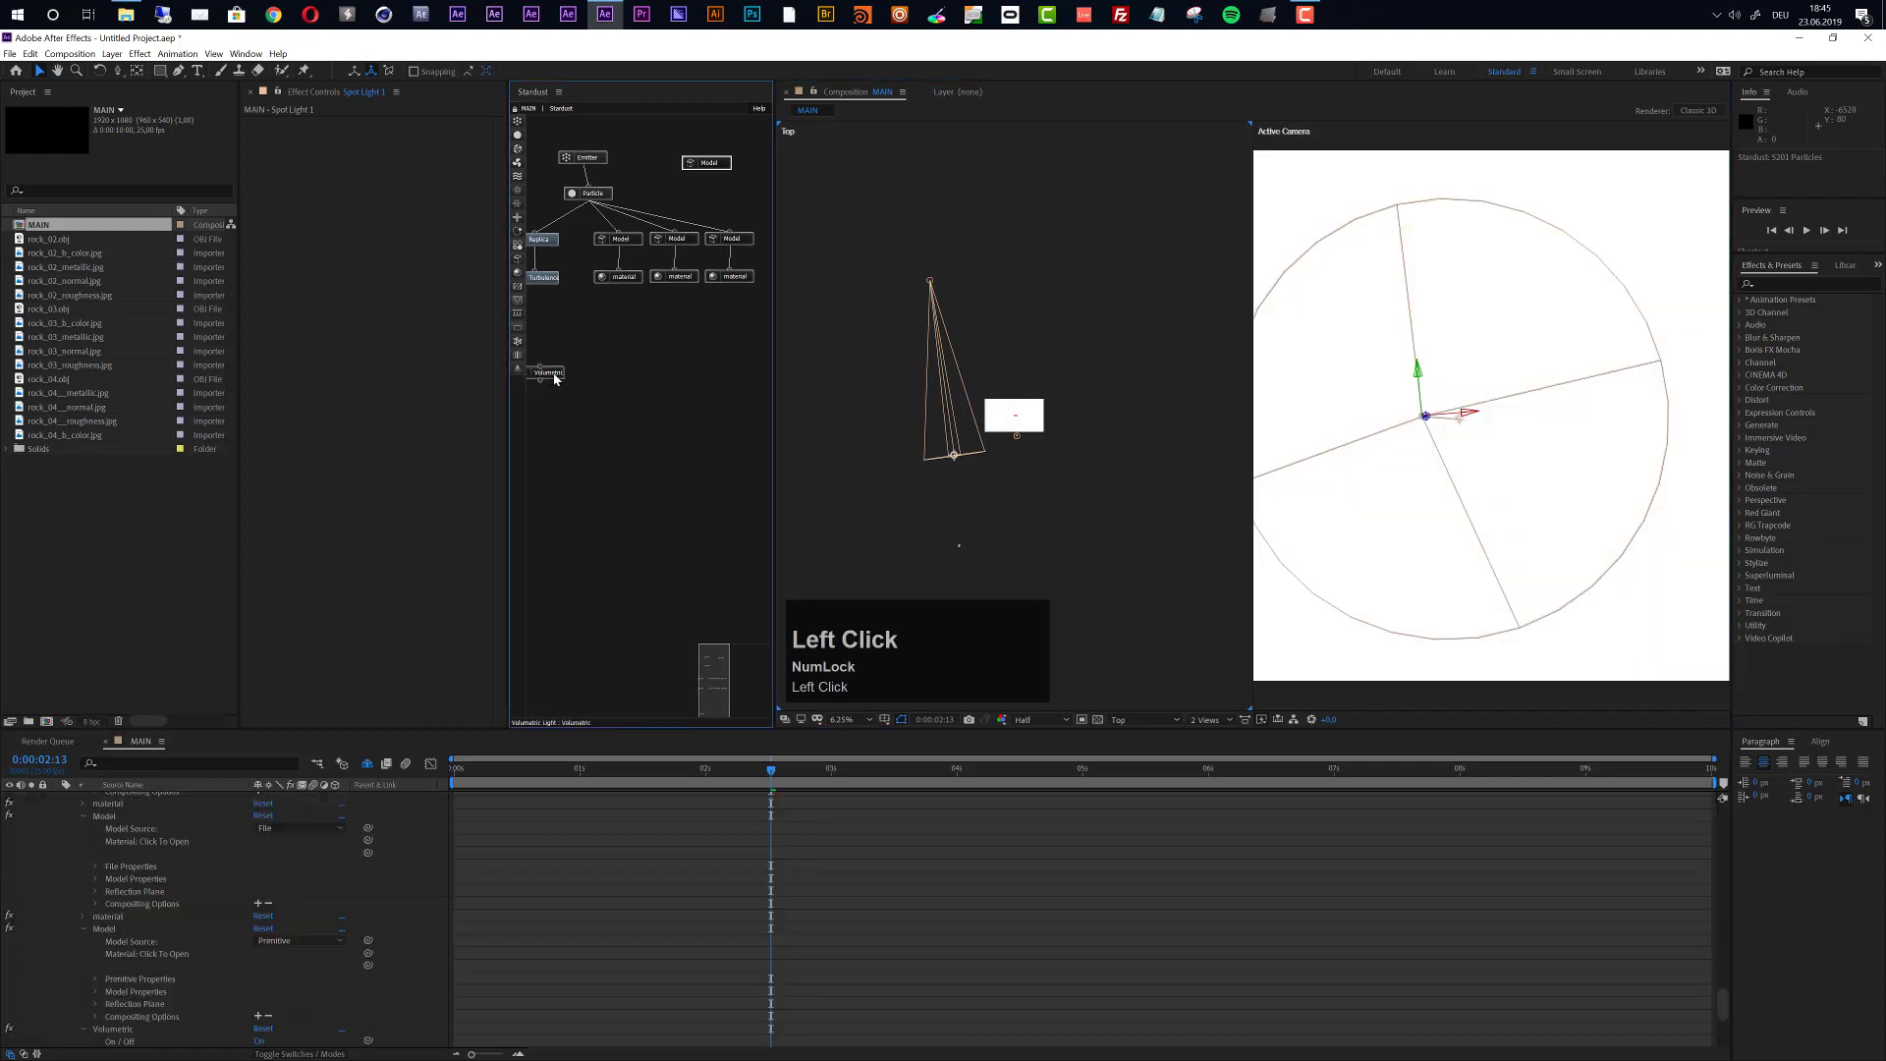
drag(550, 379, 644, 336)
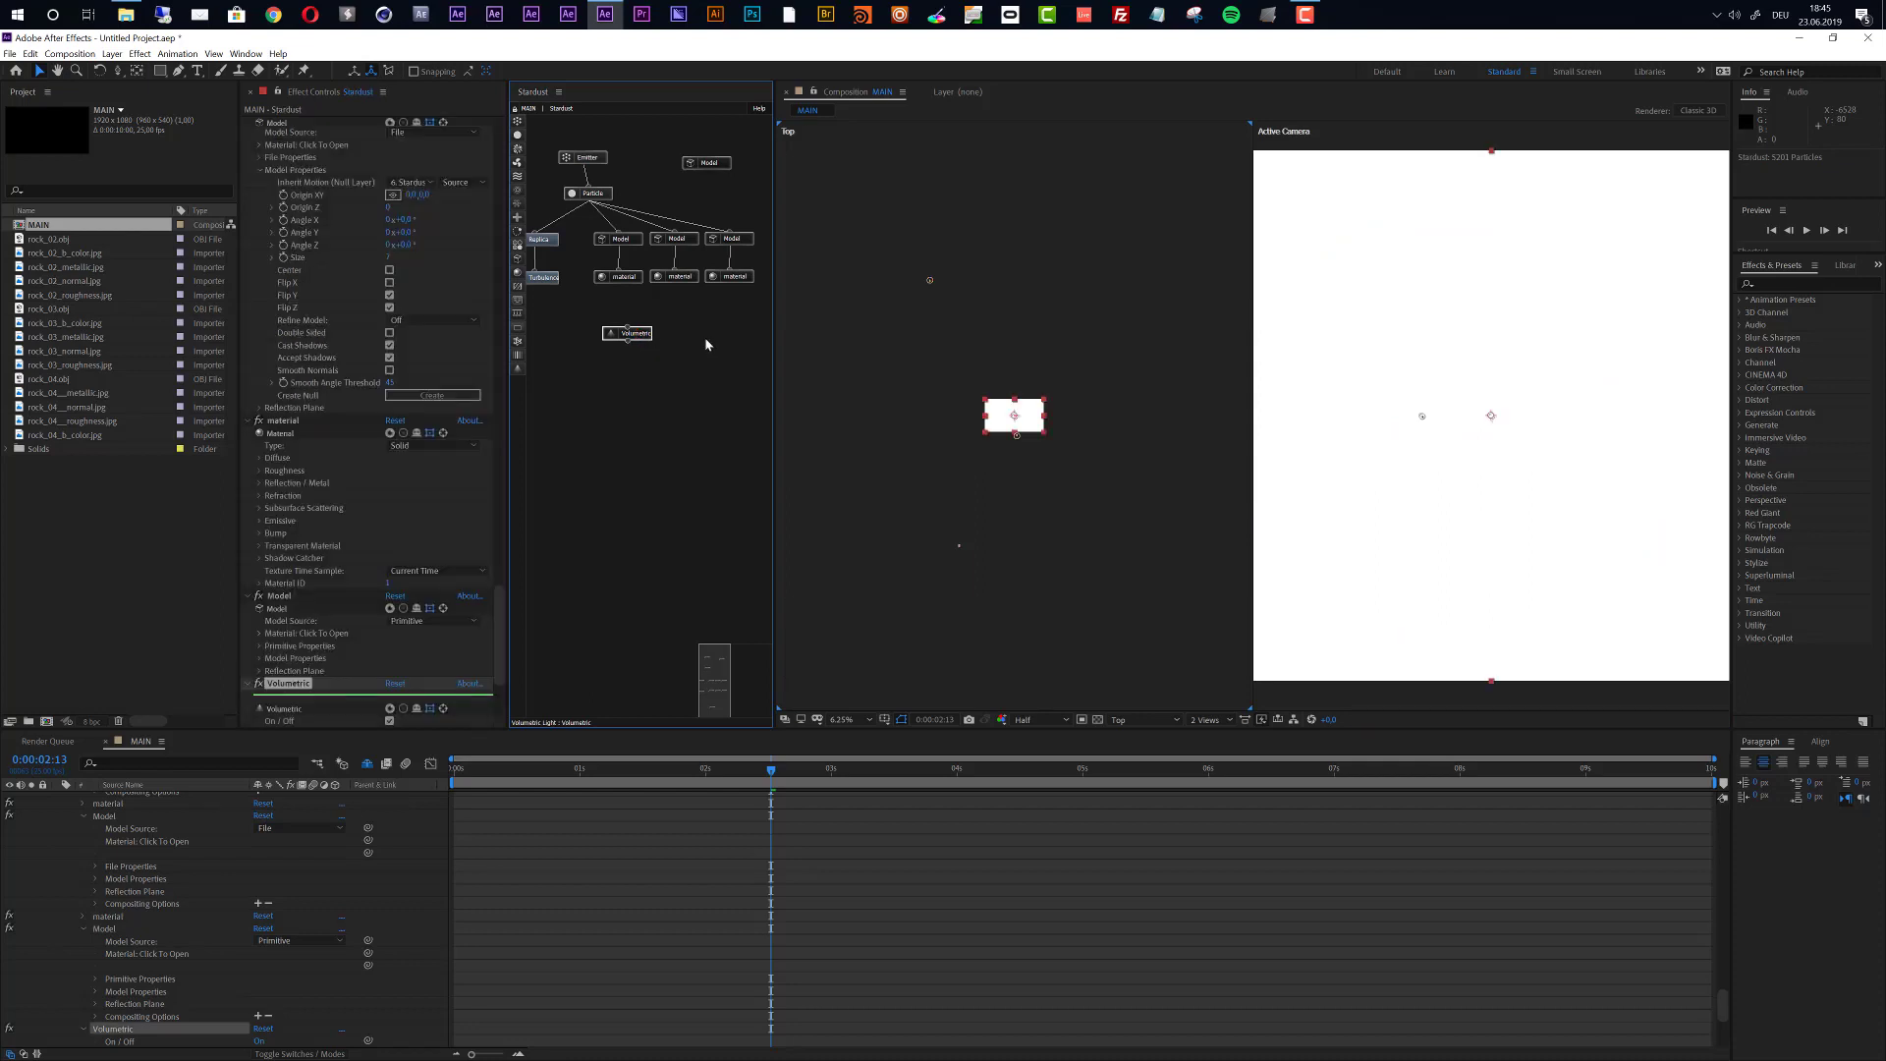
click(634, 334)
scroll(444, 577, down, 4)
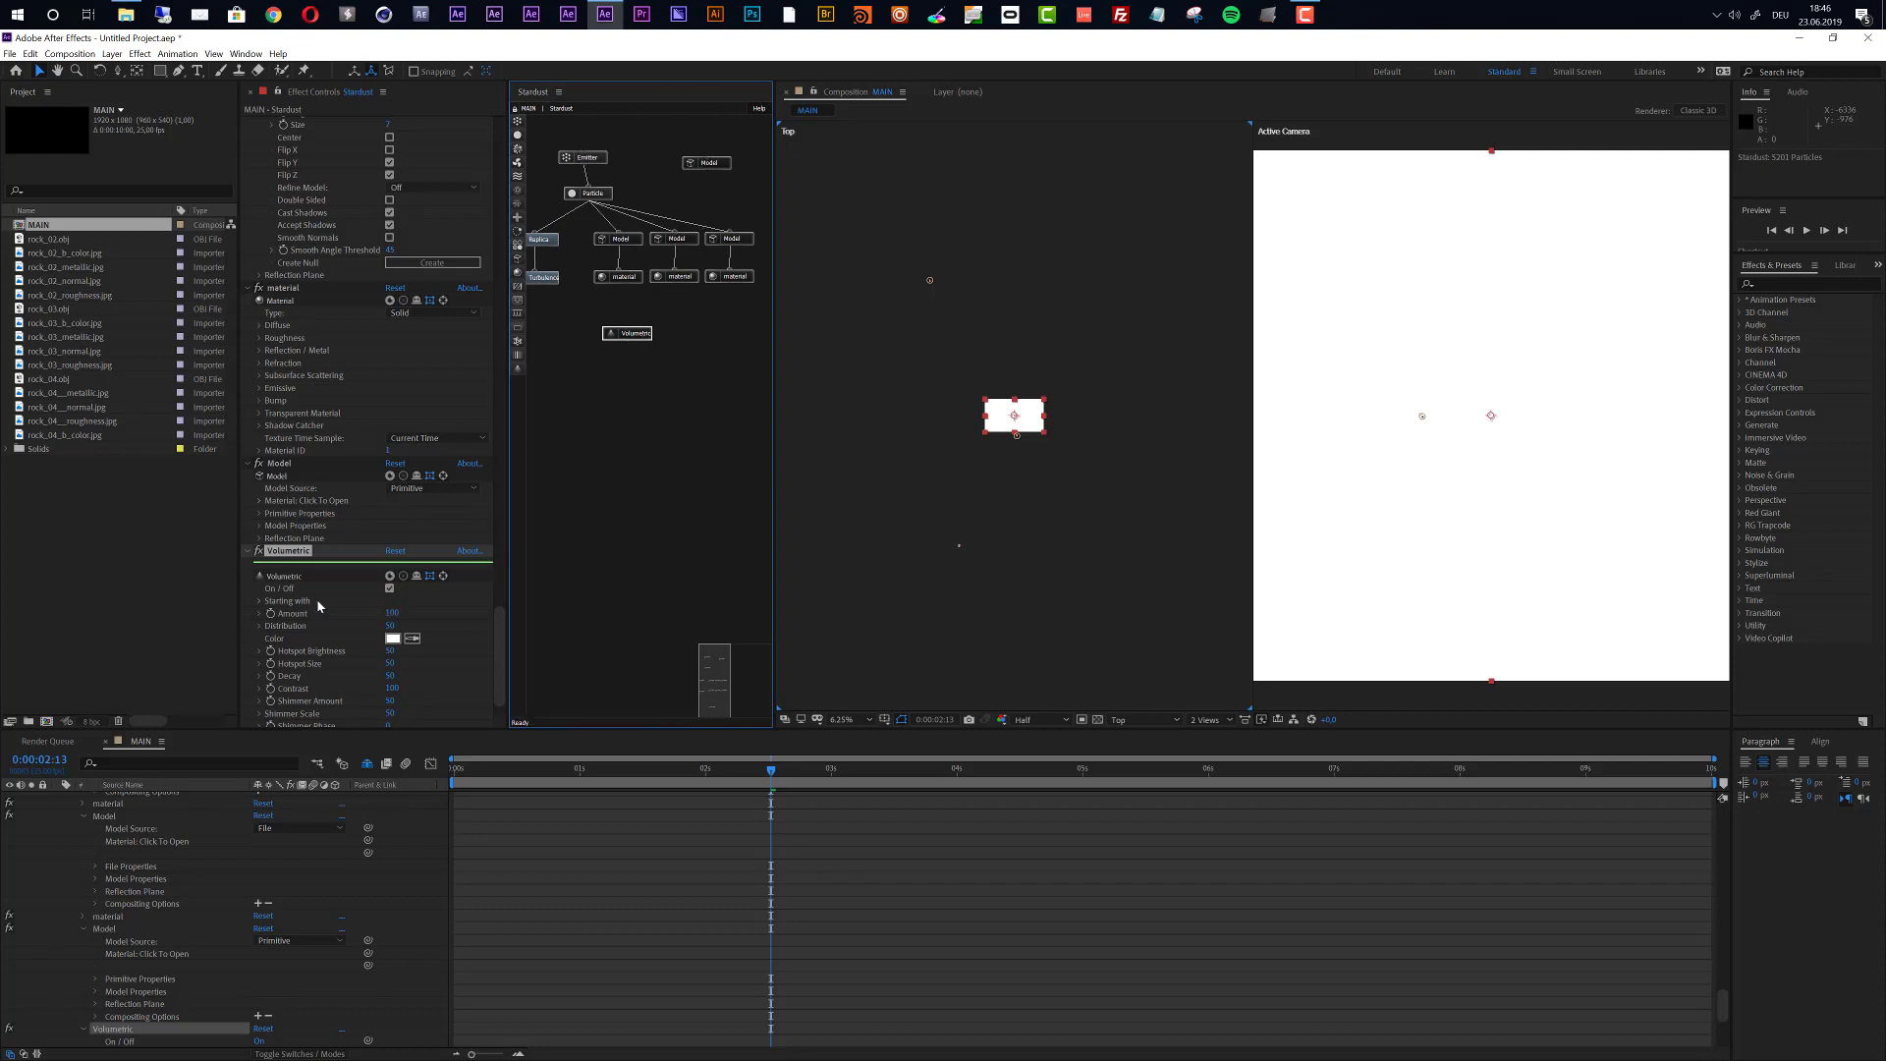
Return the composition to 1 View showing the Active Camera and collapse the expanded Stardust layer properties.
click(1206, 718)
click(1223, 736)
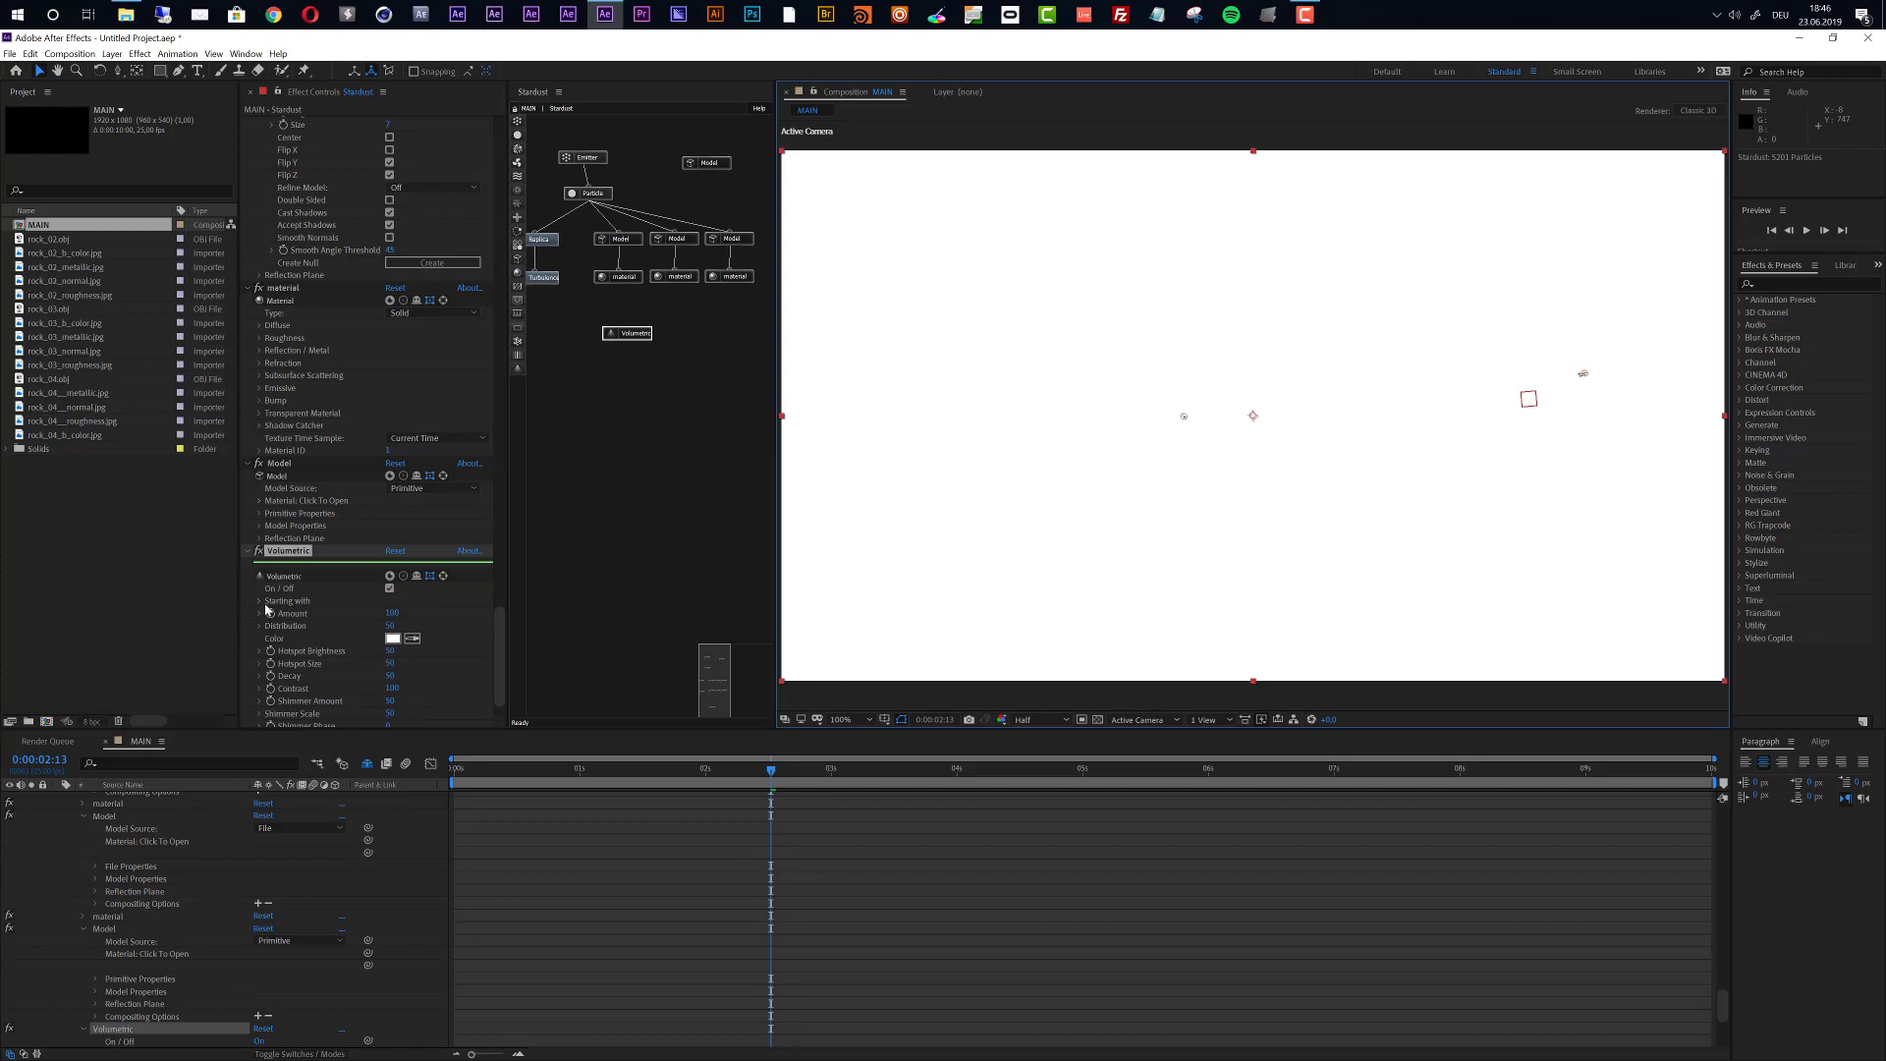
click(71, 860)
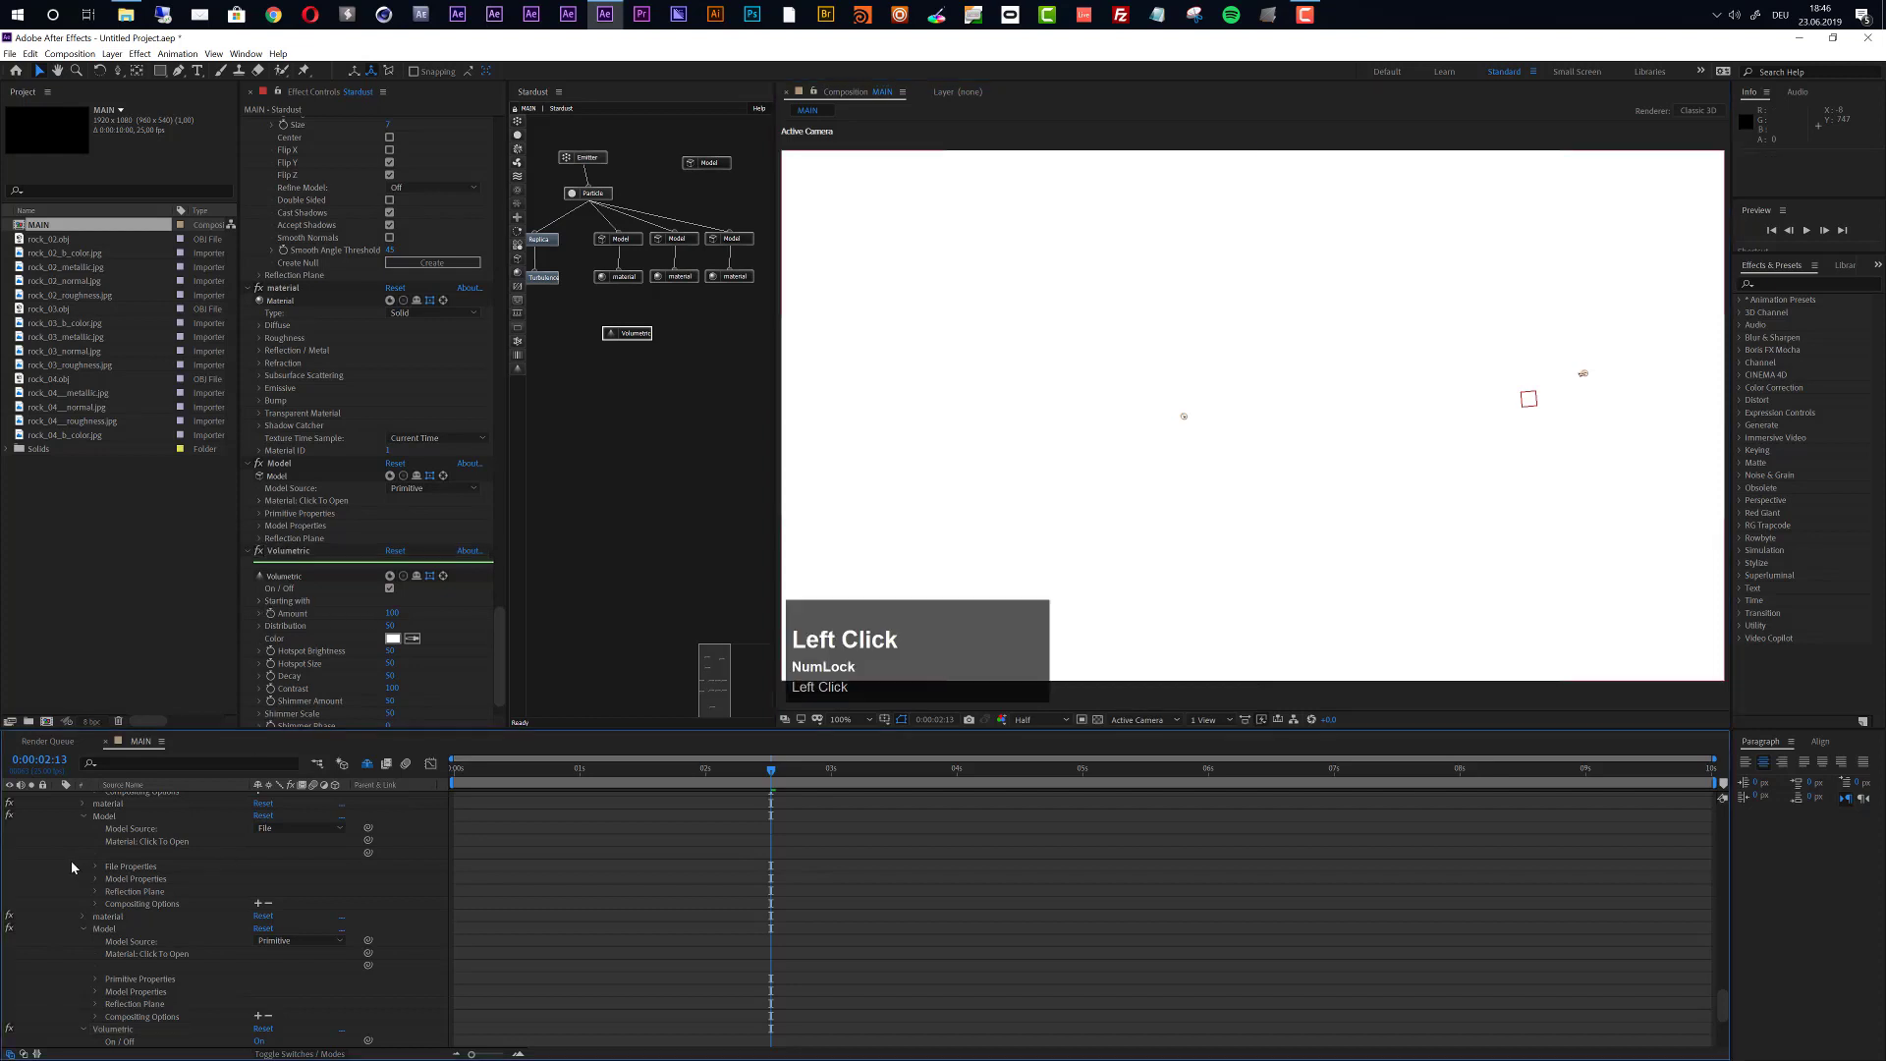
key(u)
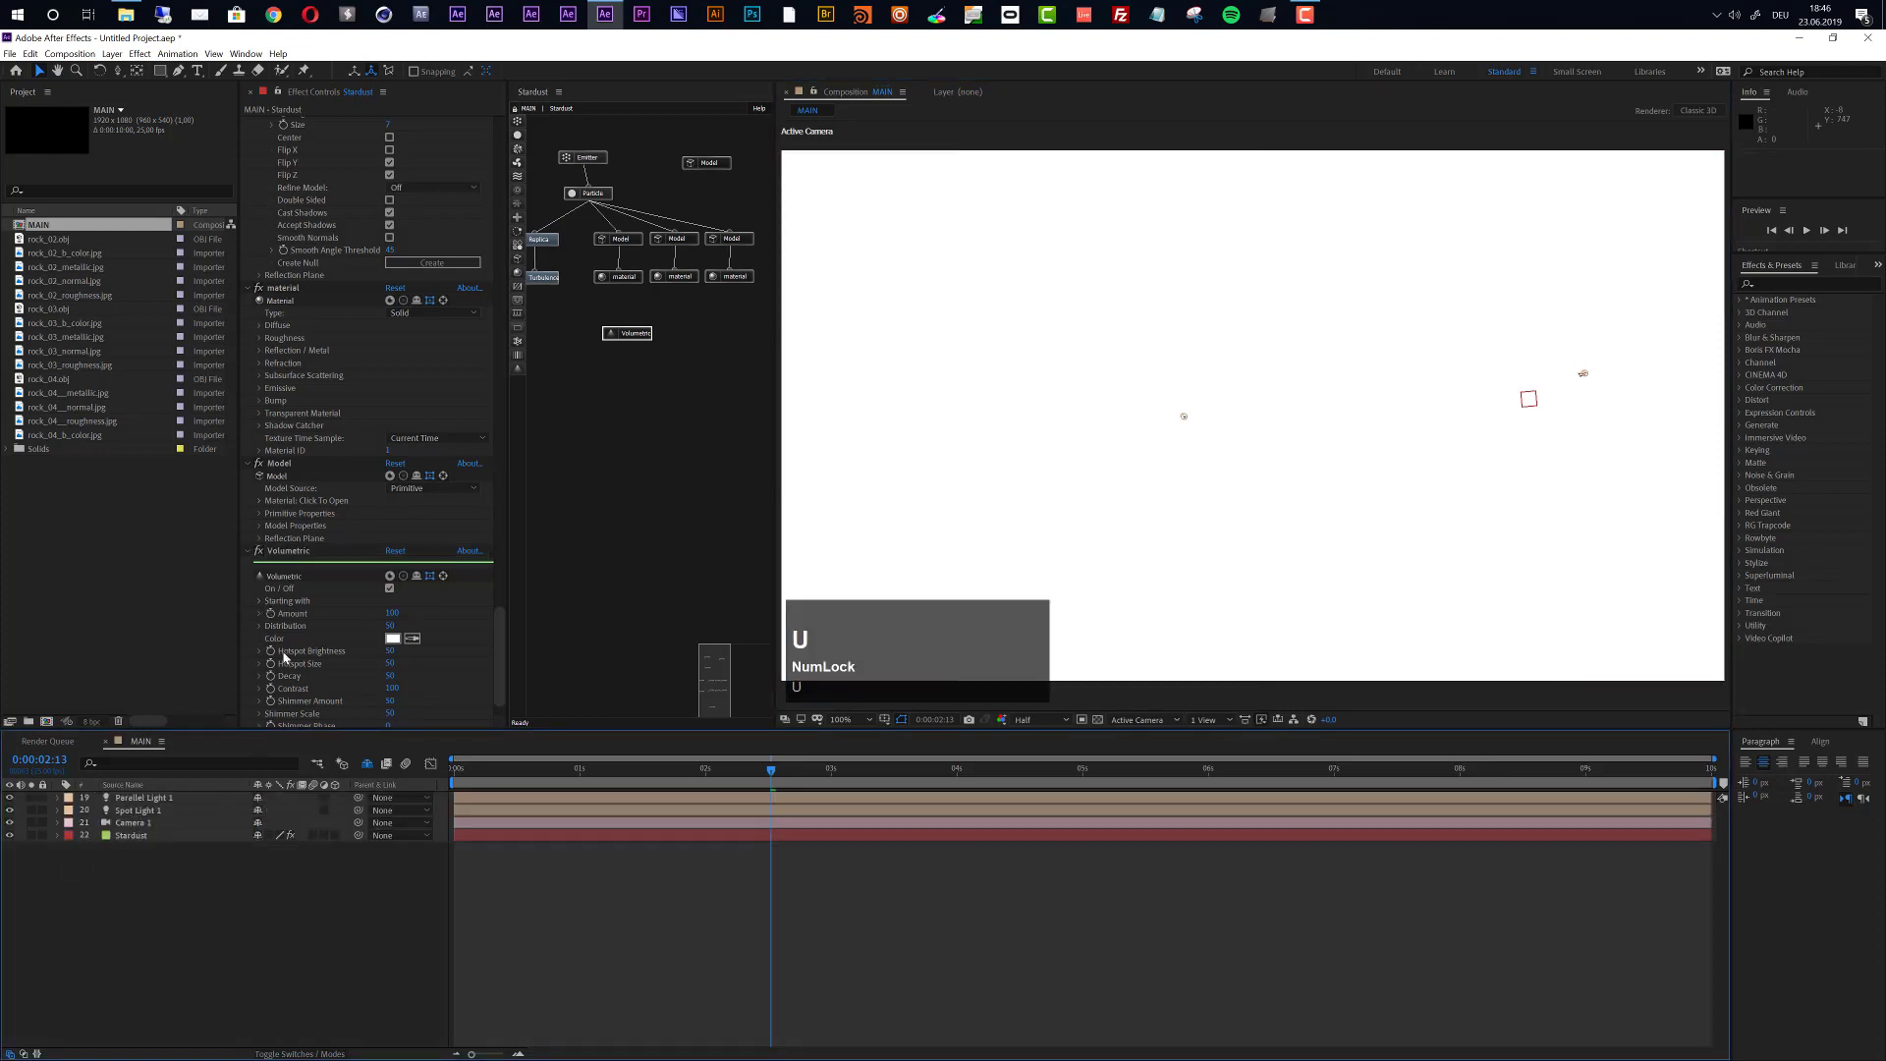
Limit the Volumetric node to lights with names starting with "S" and hide the Parallel Light 1 layer.
click(257, 600)
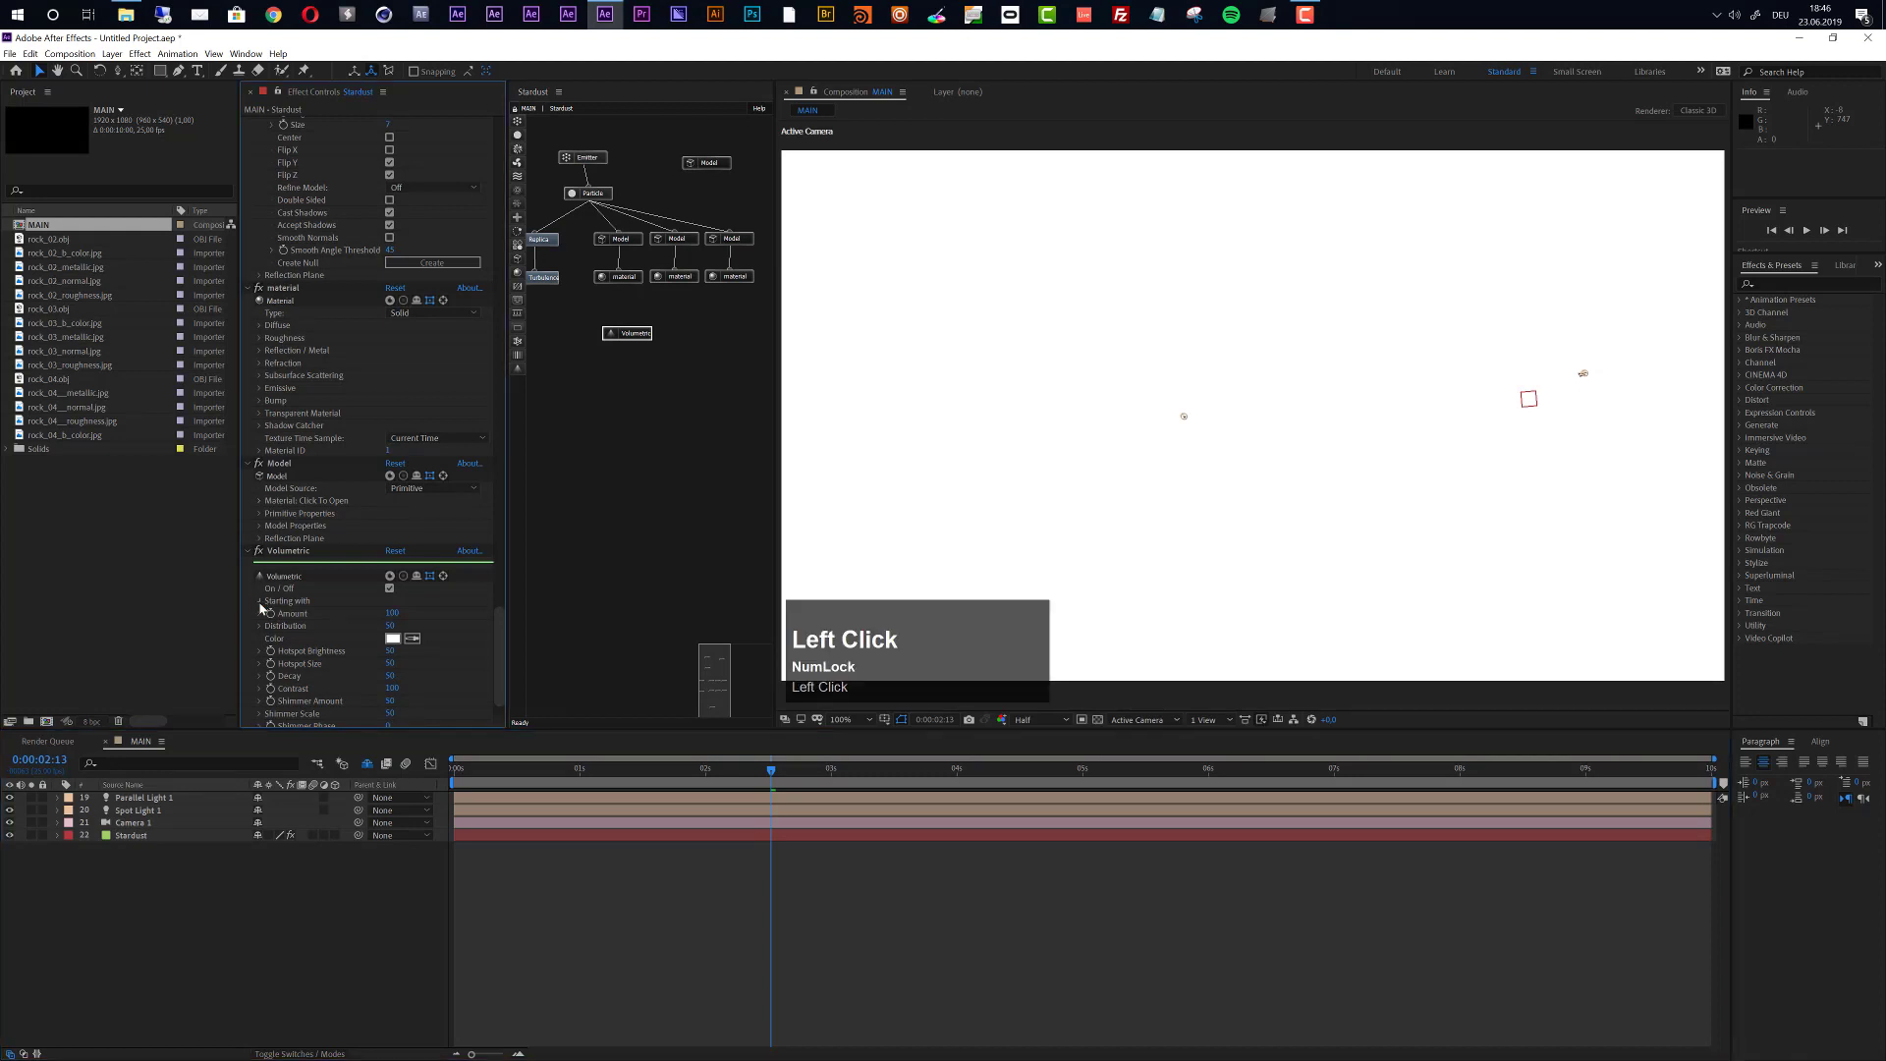
click(288, 619)
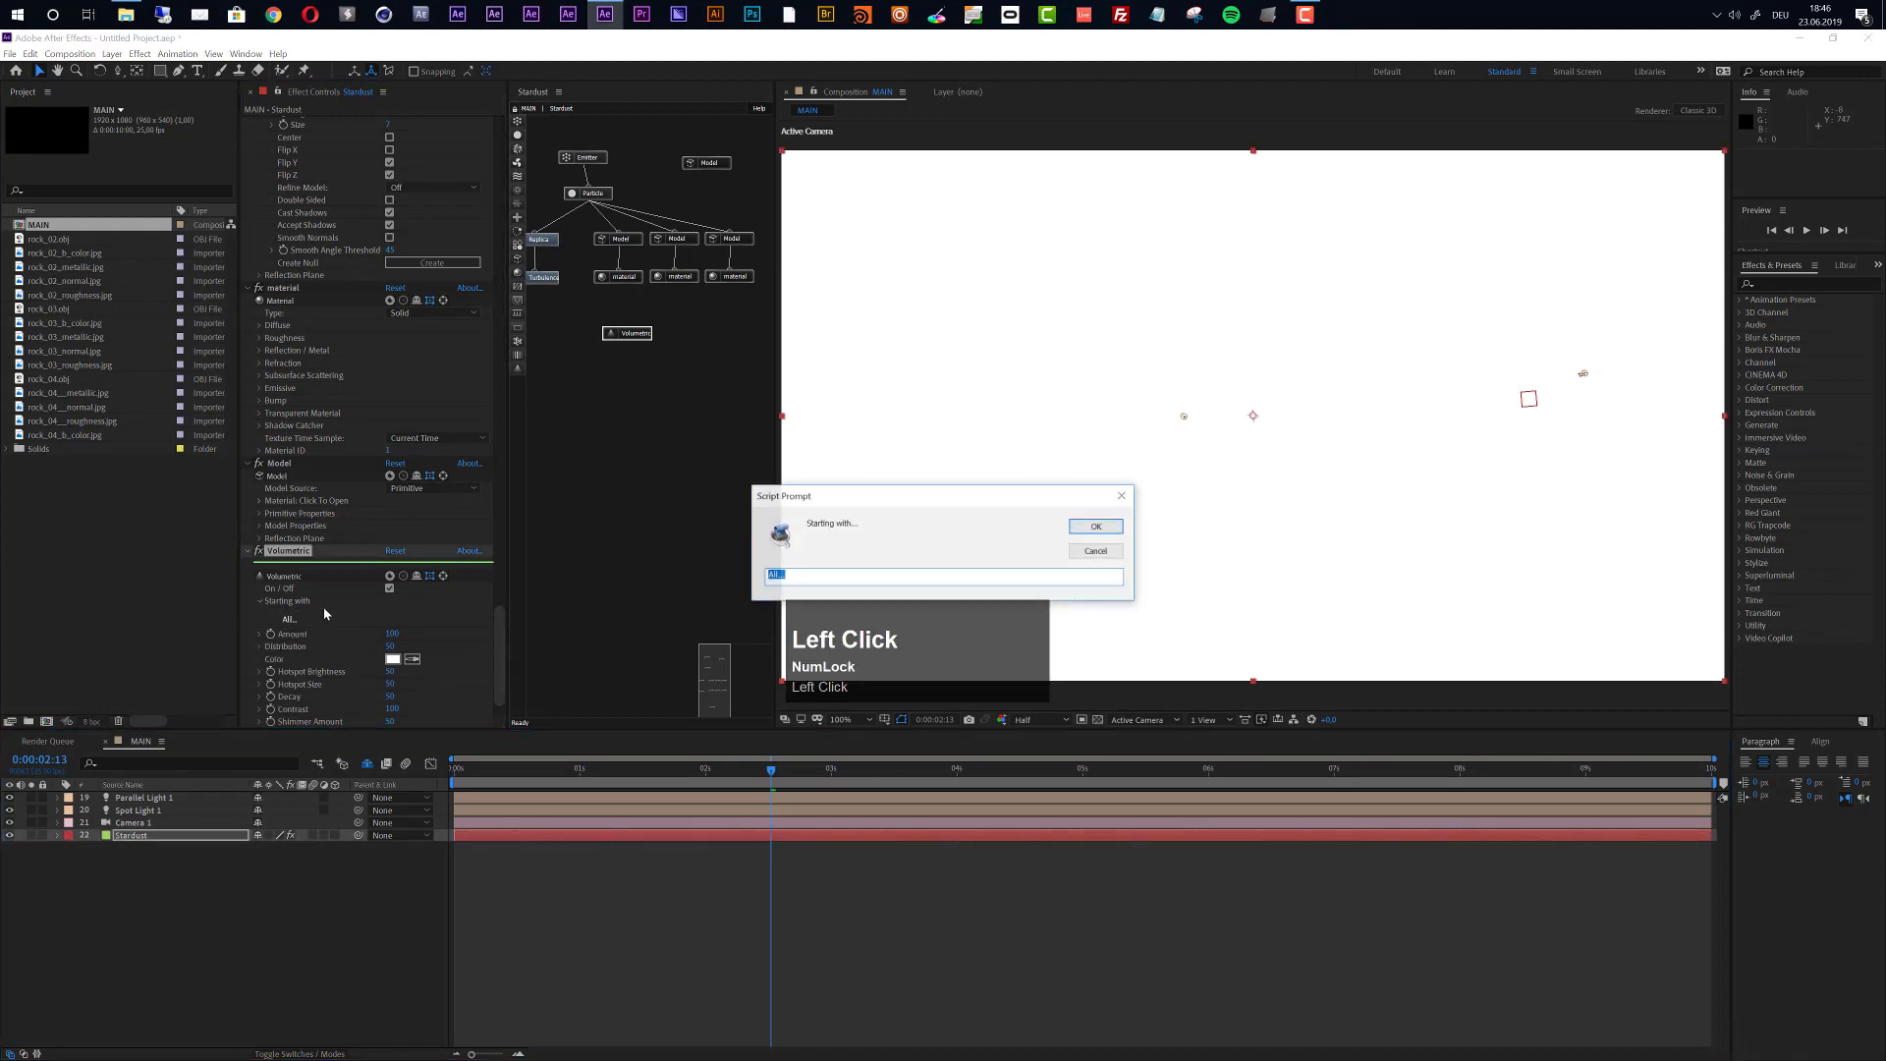
text(S)
key(Return)
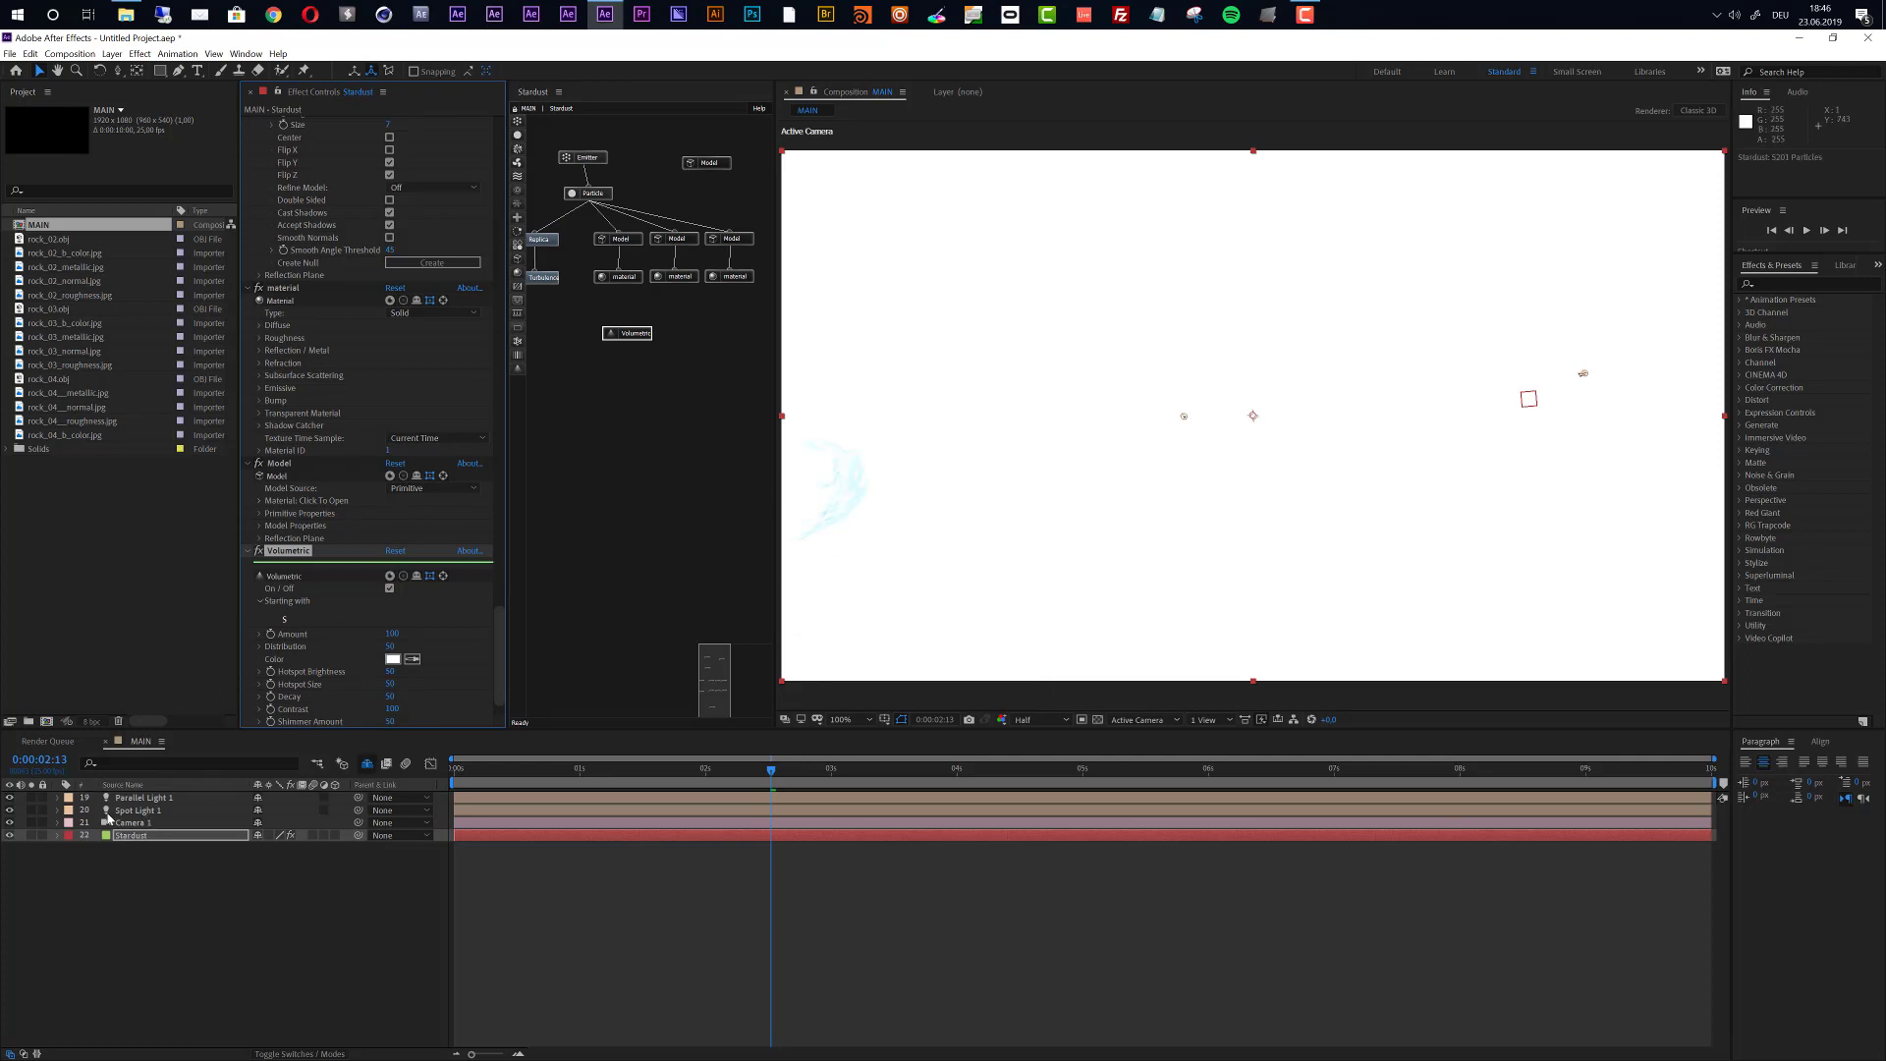
click(9, 798)
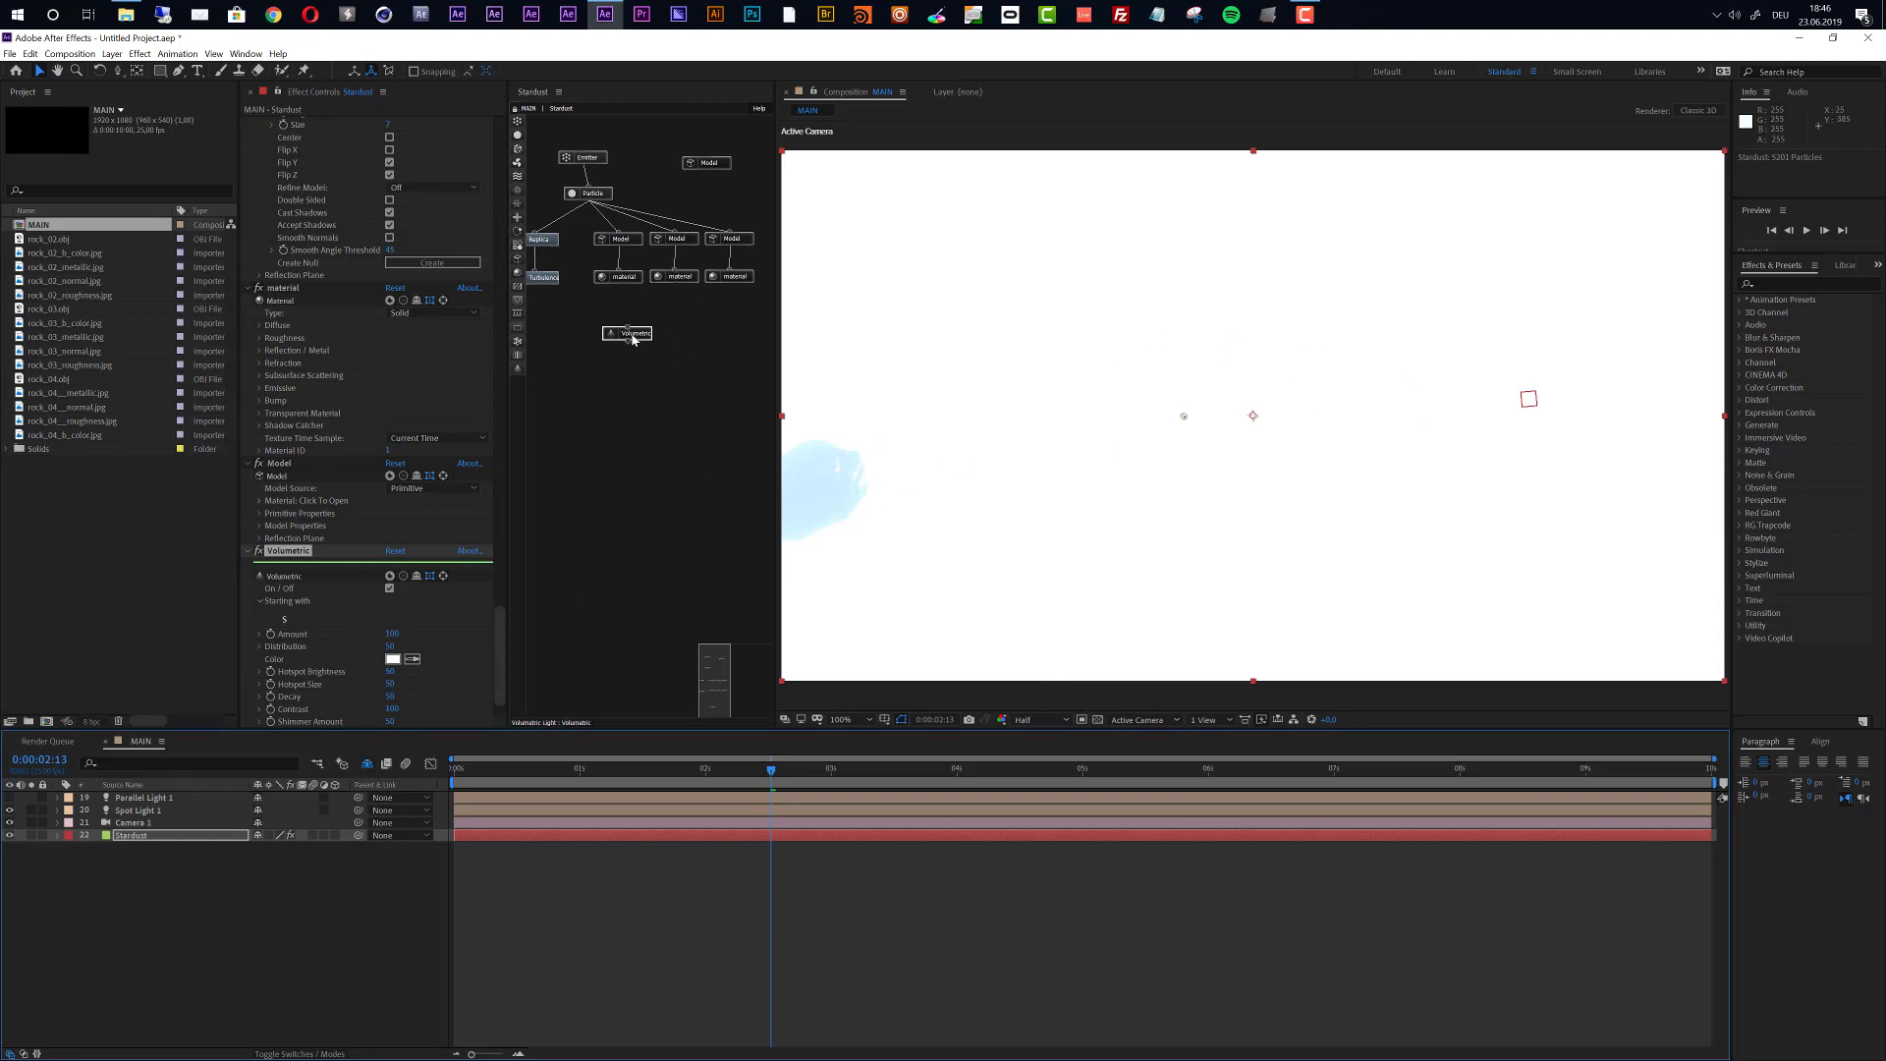
Set the Volumetric node's Amount to 10.
click(356, 673)
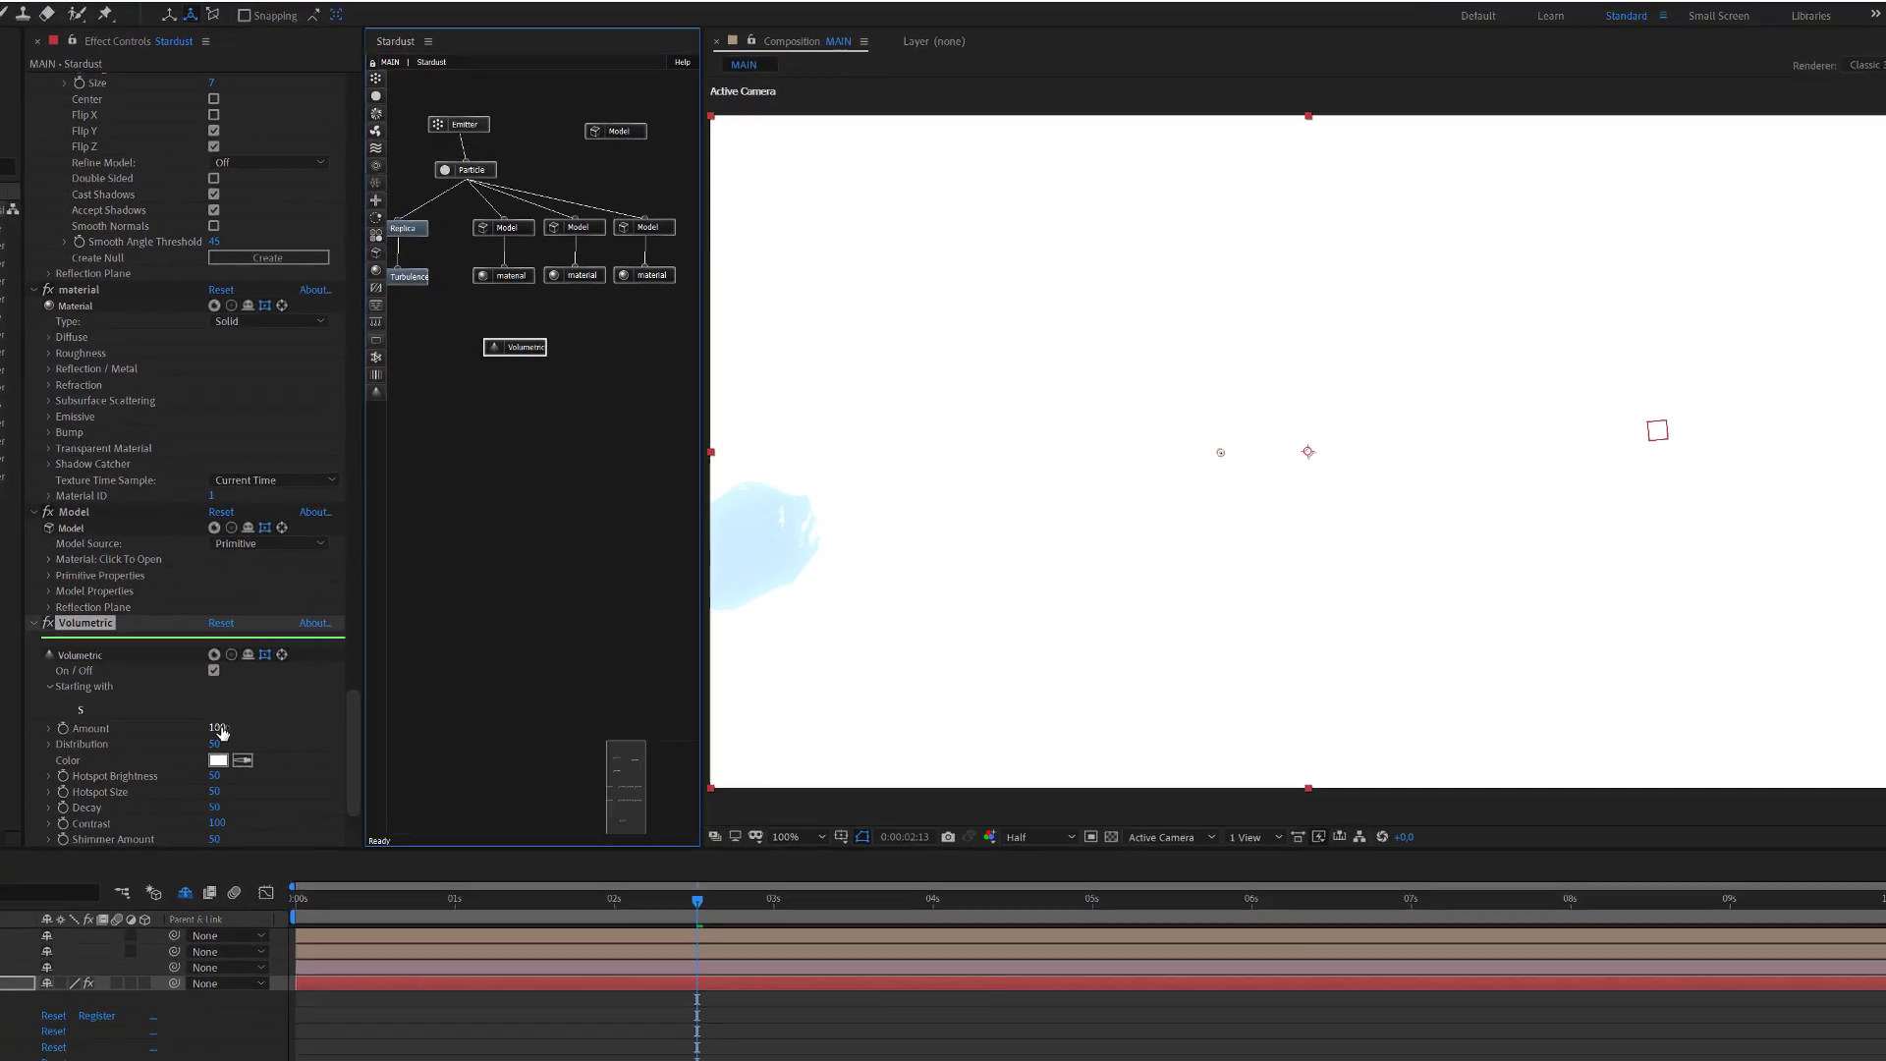
click(401, 637)
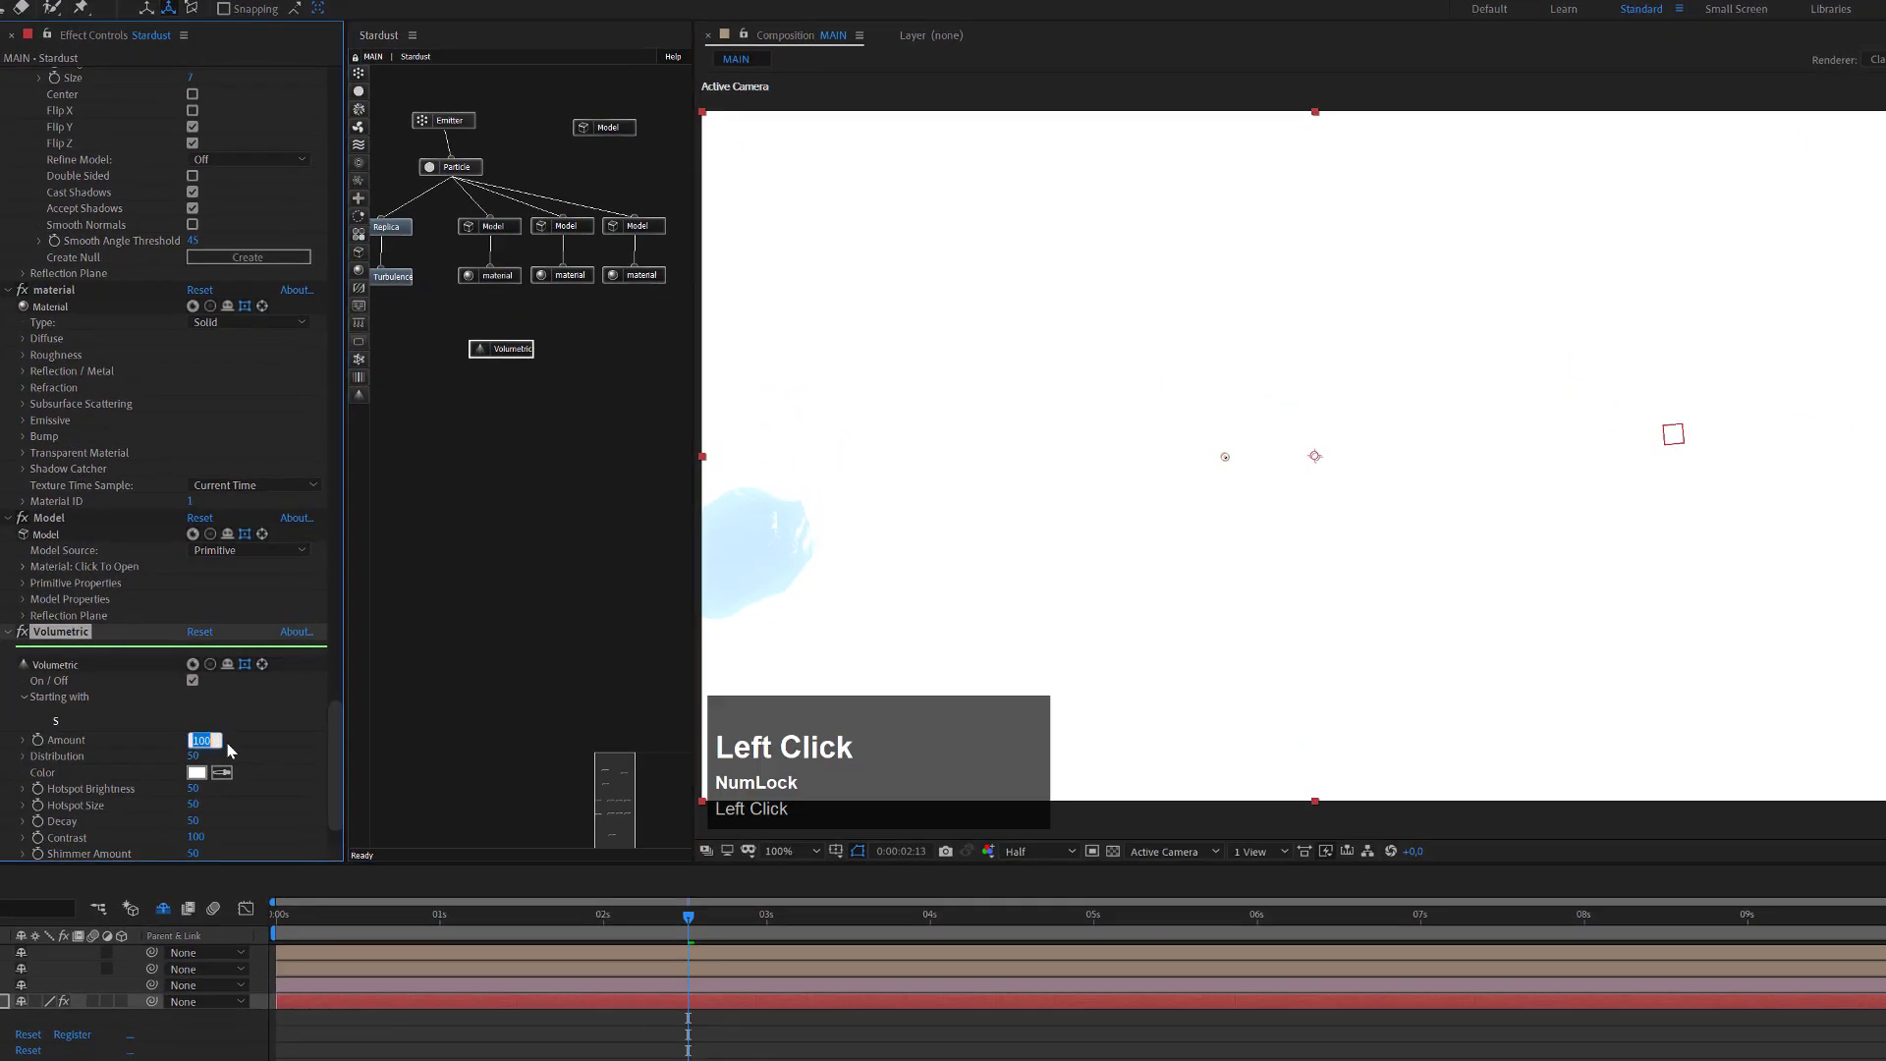
text(10)
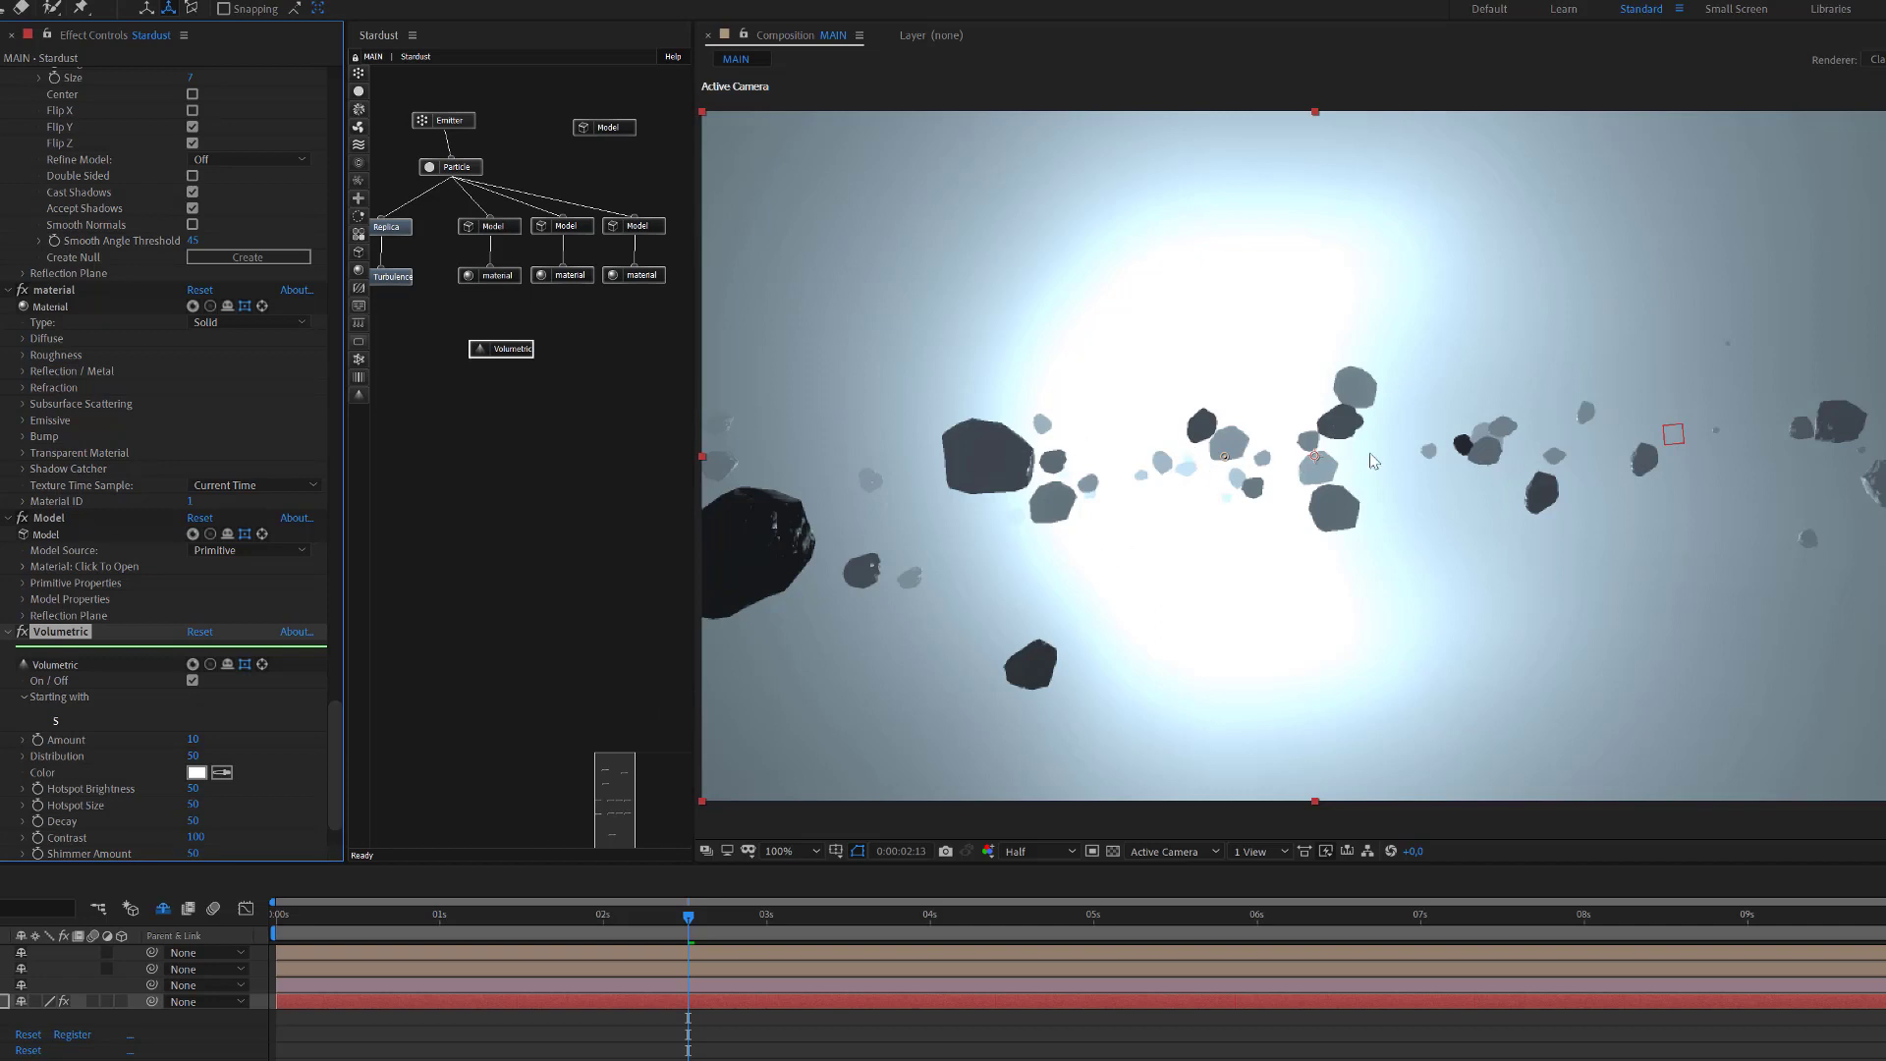
Enable Shadows in Stardust's Render Settings.
drag(334, 739, 338, 76)
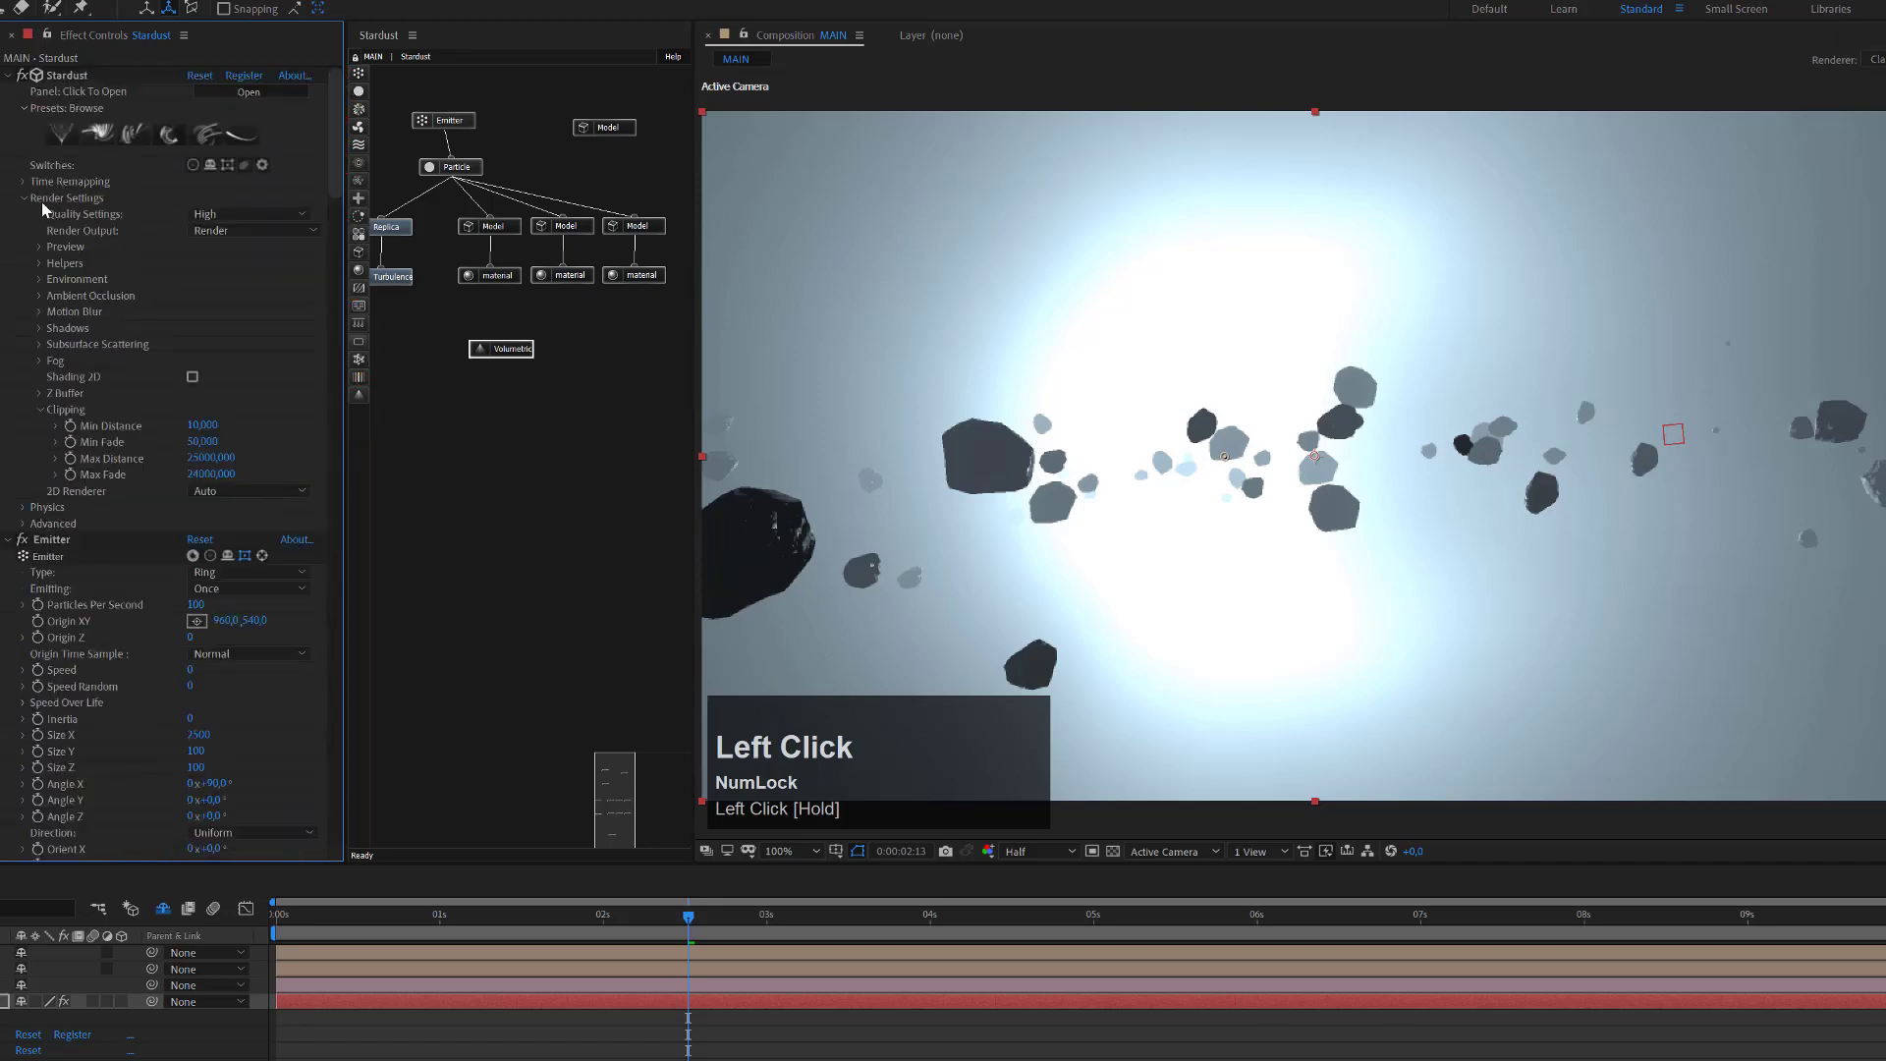
click(39, 328)
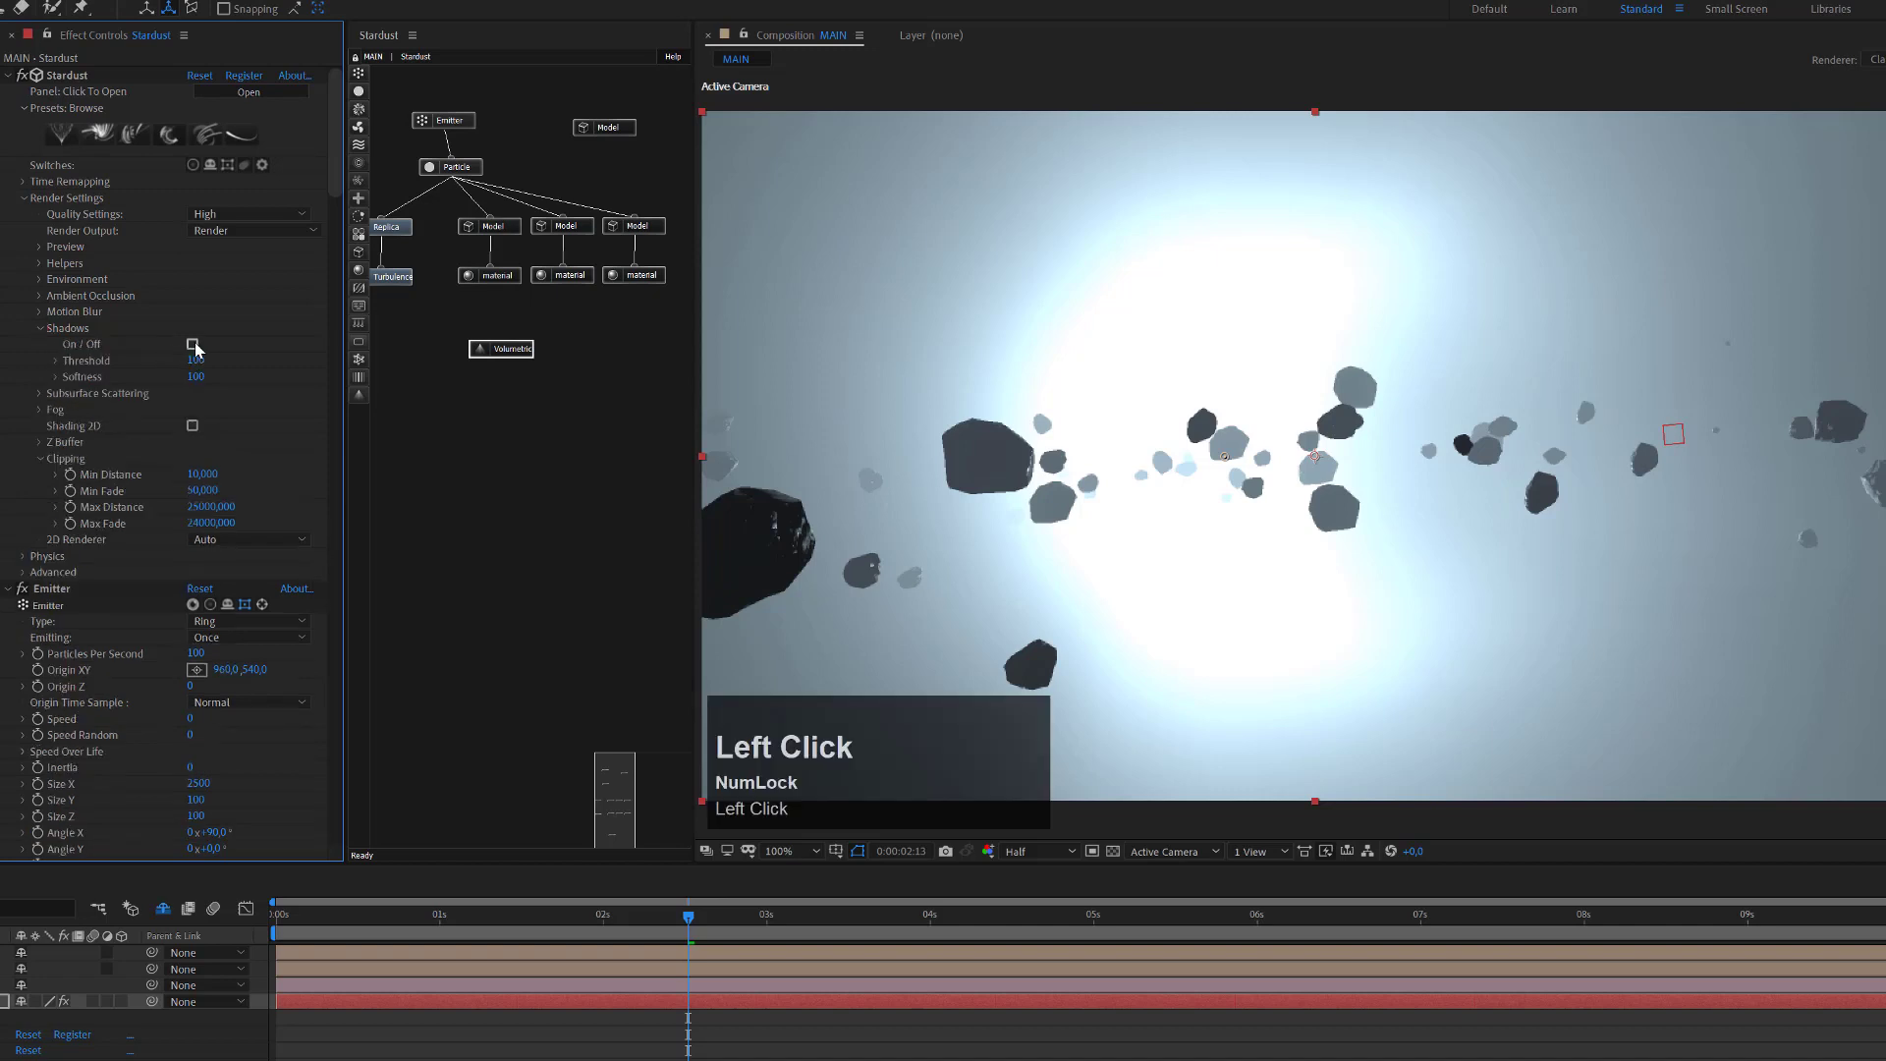
click(192, 345)
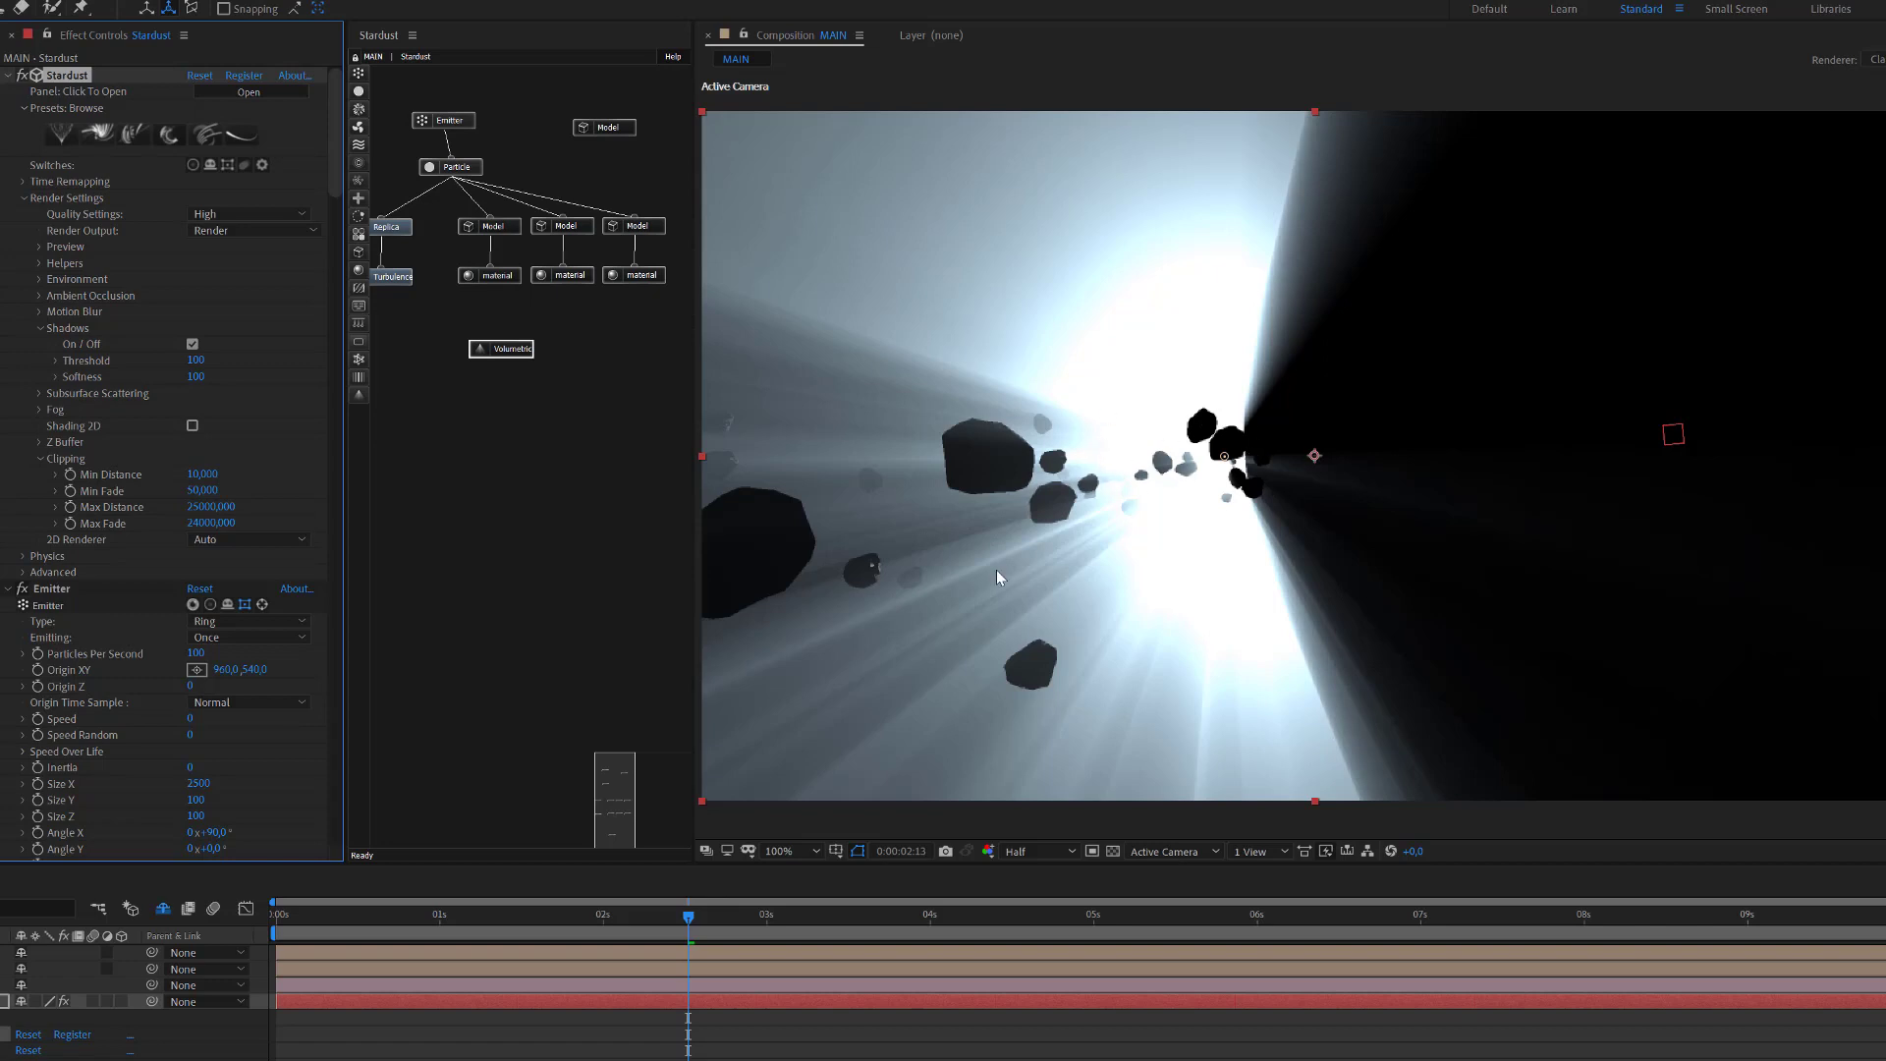
Set Spot Light 1's Z position to 13500 and shift it along X to about -2167, behind the sphere's edge.
click(3, 968)
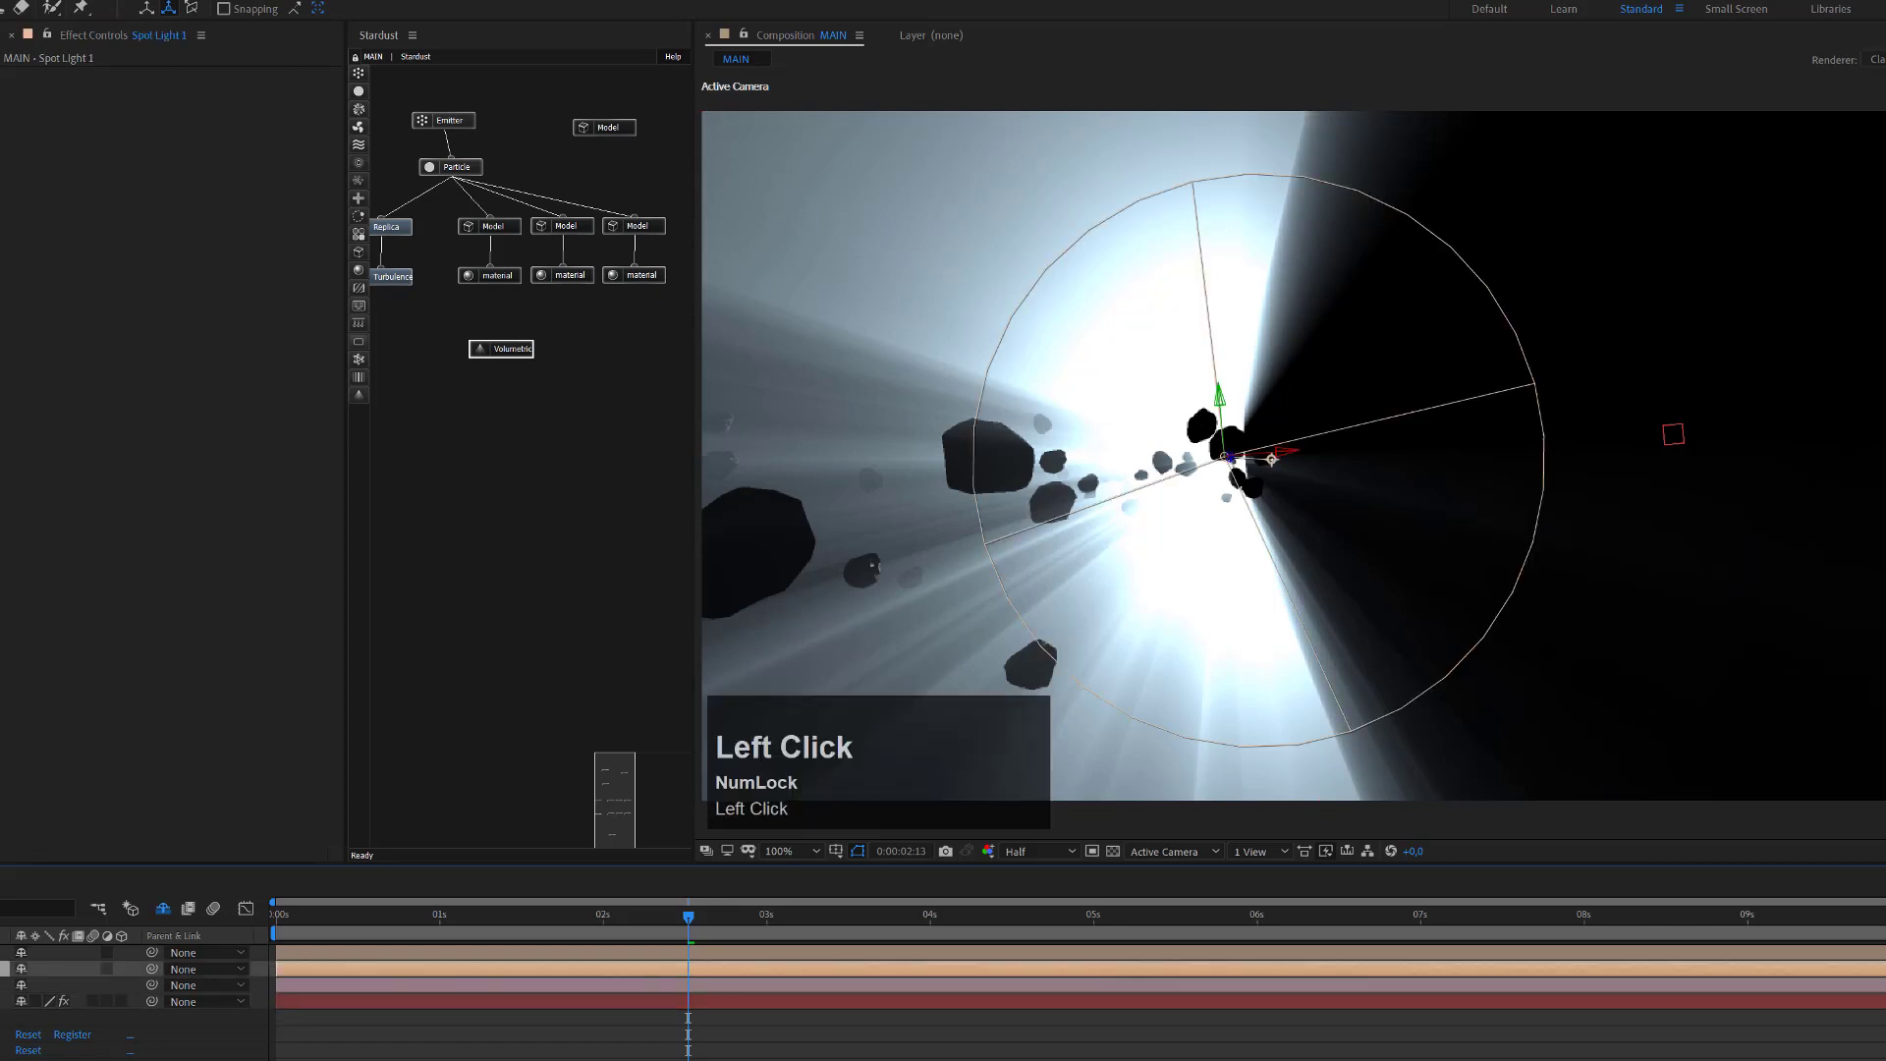
key(p)
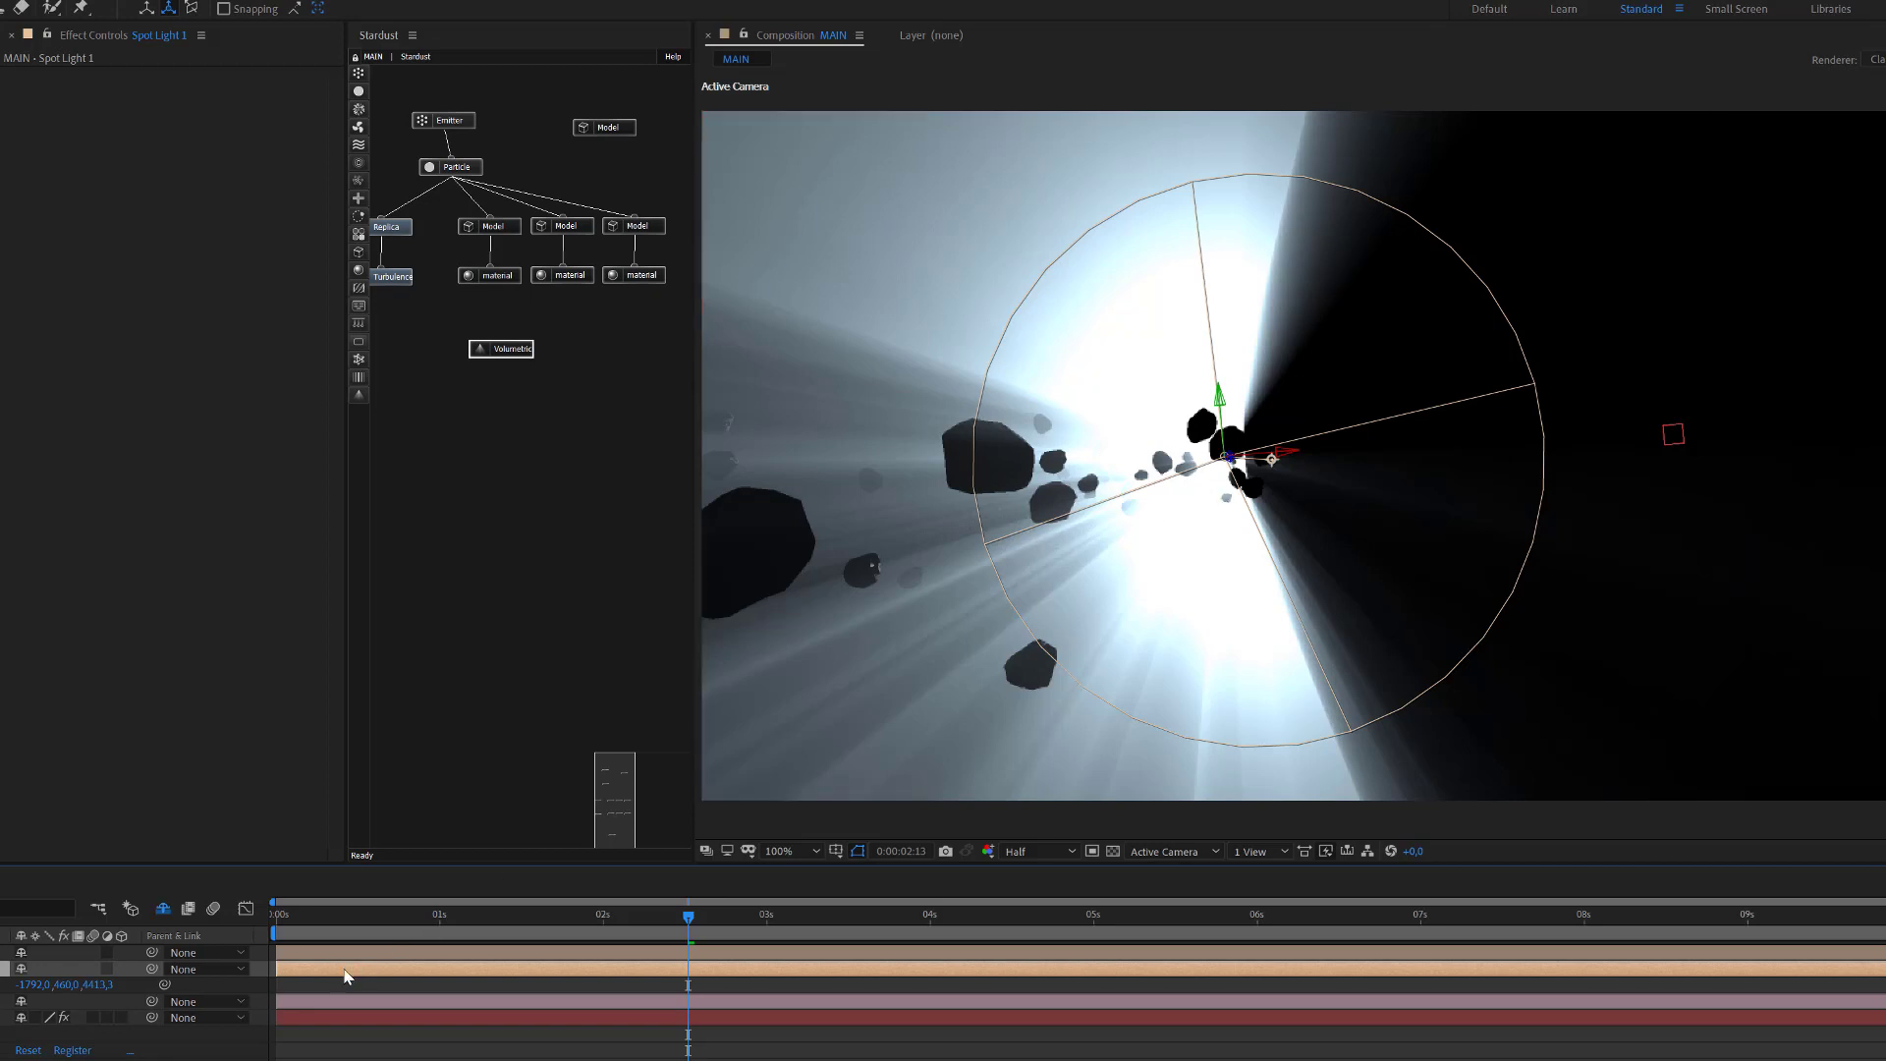
click(96, 985)
drag(116, 983, 965, 987)
click(110, 984)
text(13500)
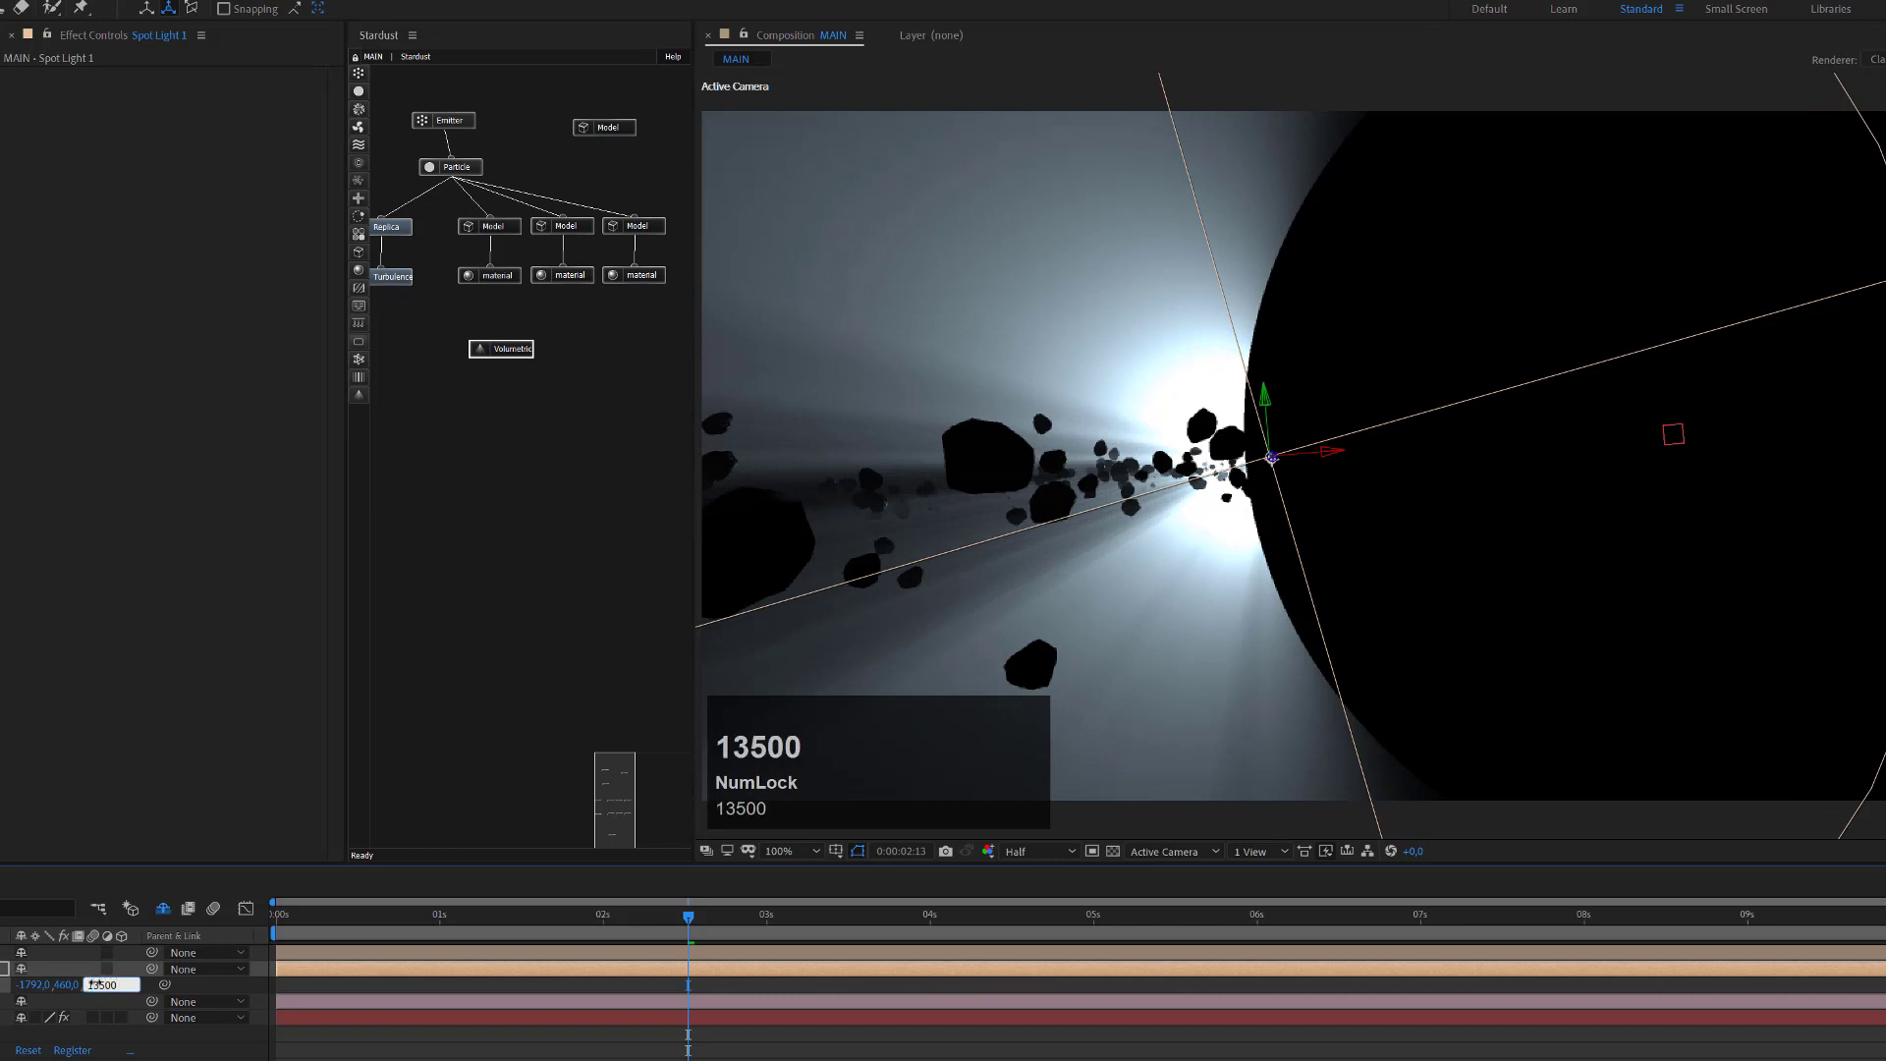
key(Return)
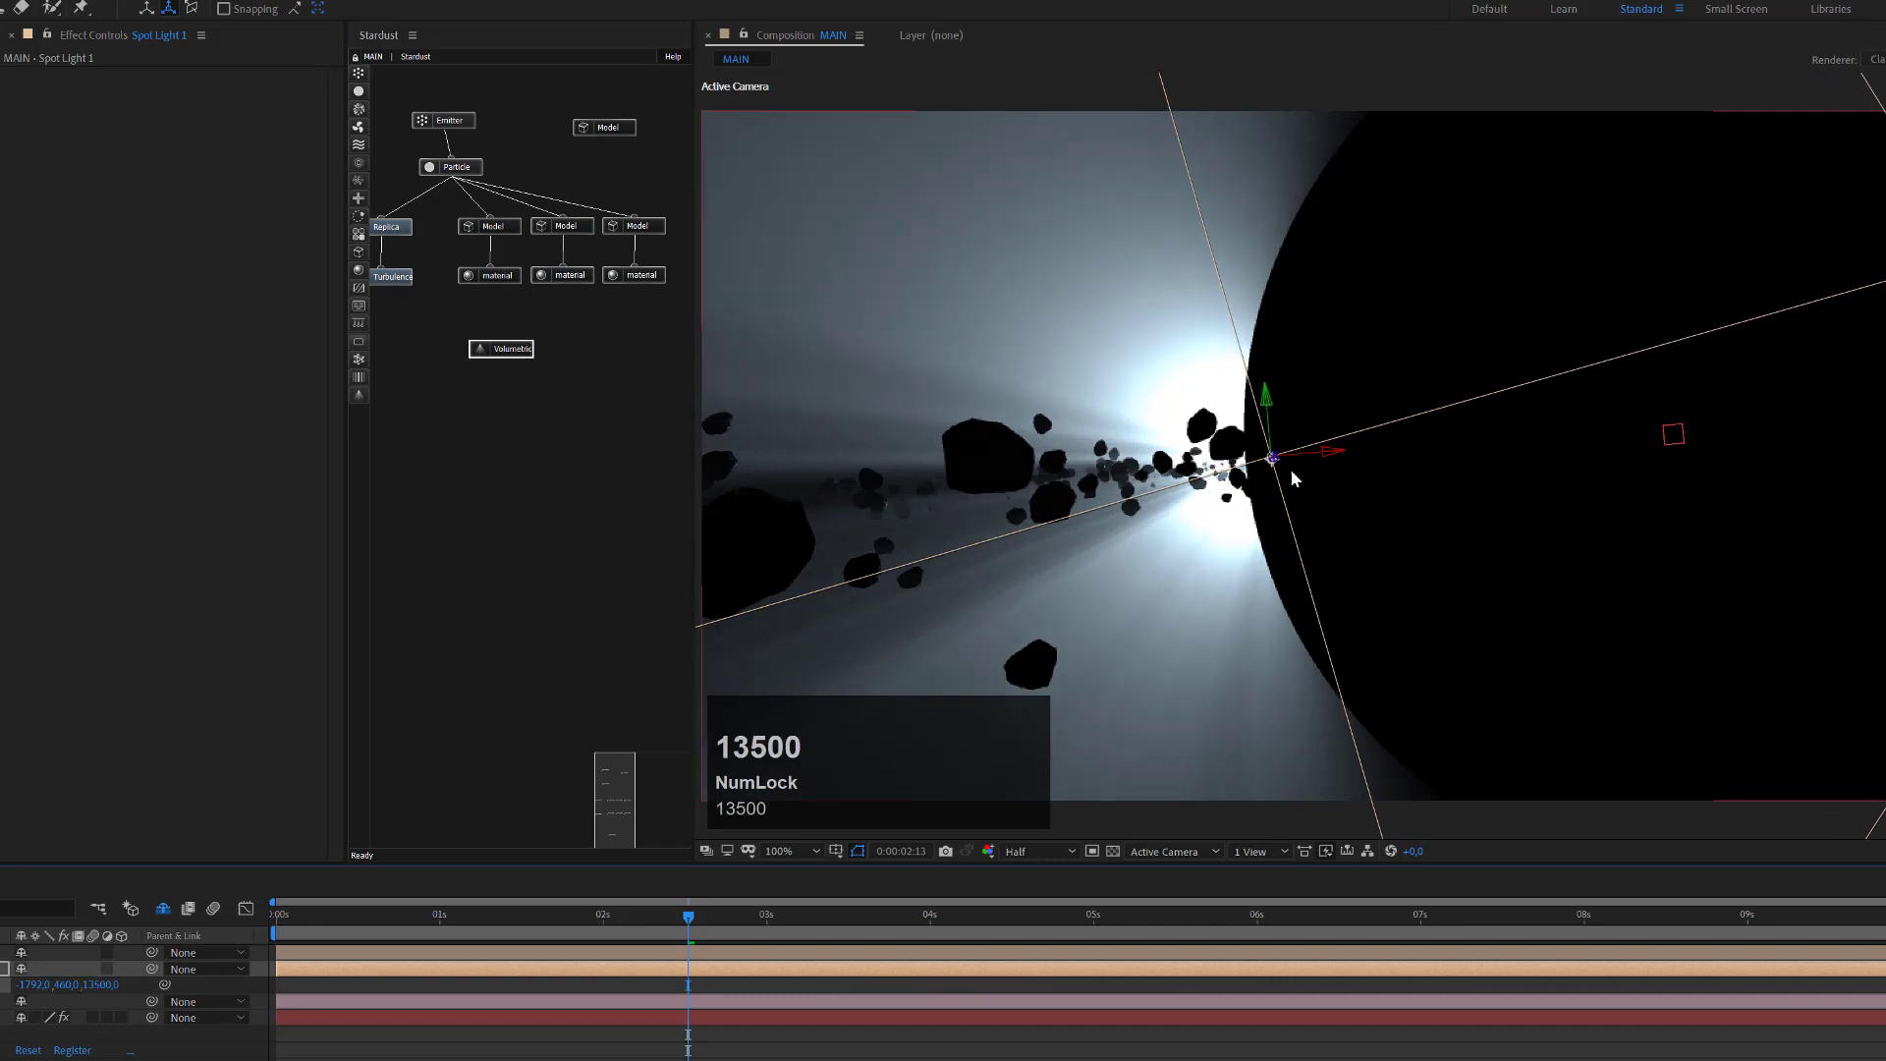
drag(1333, 456, 1102, 481)
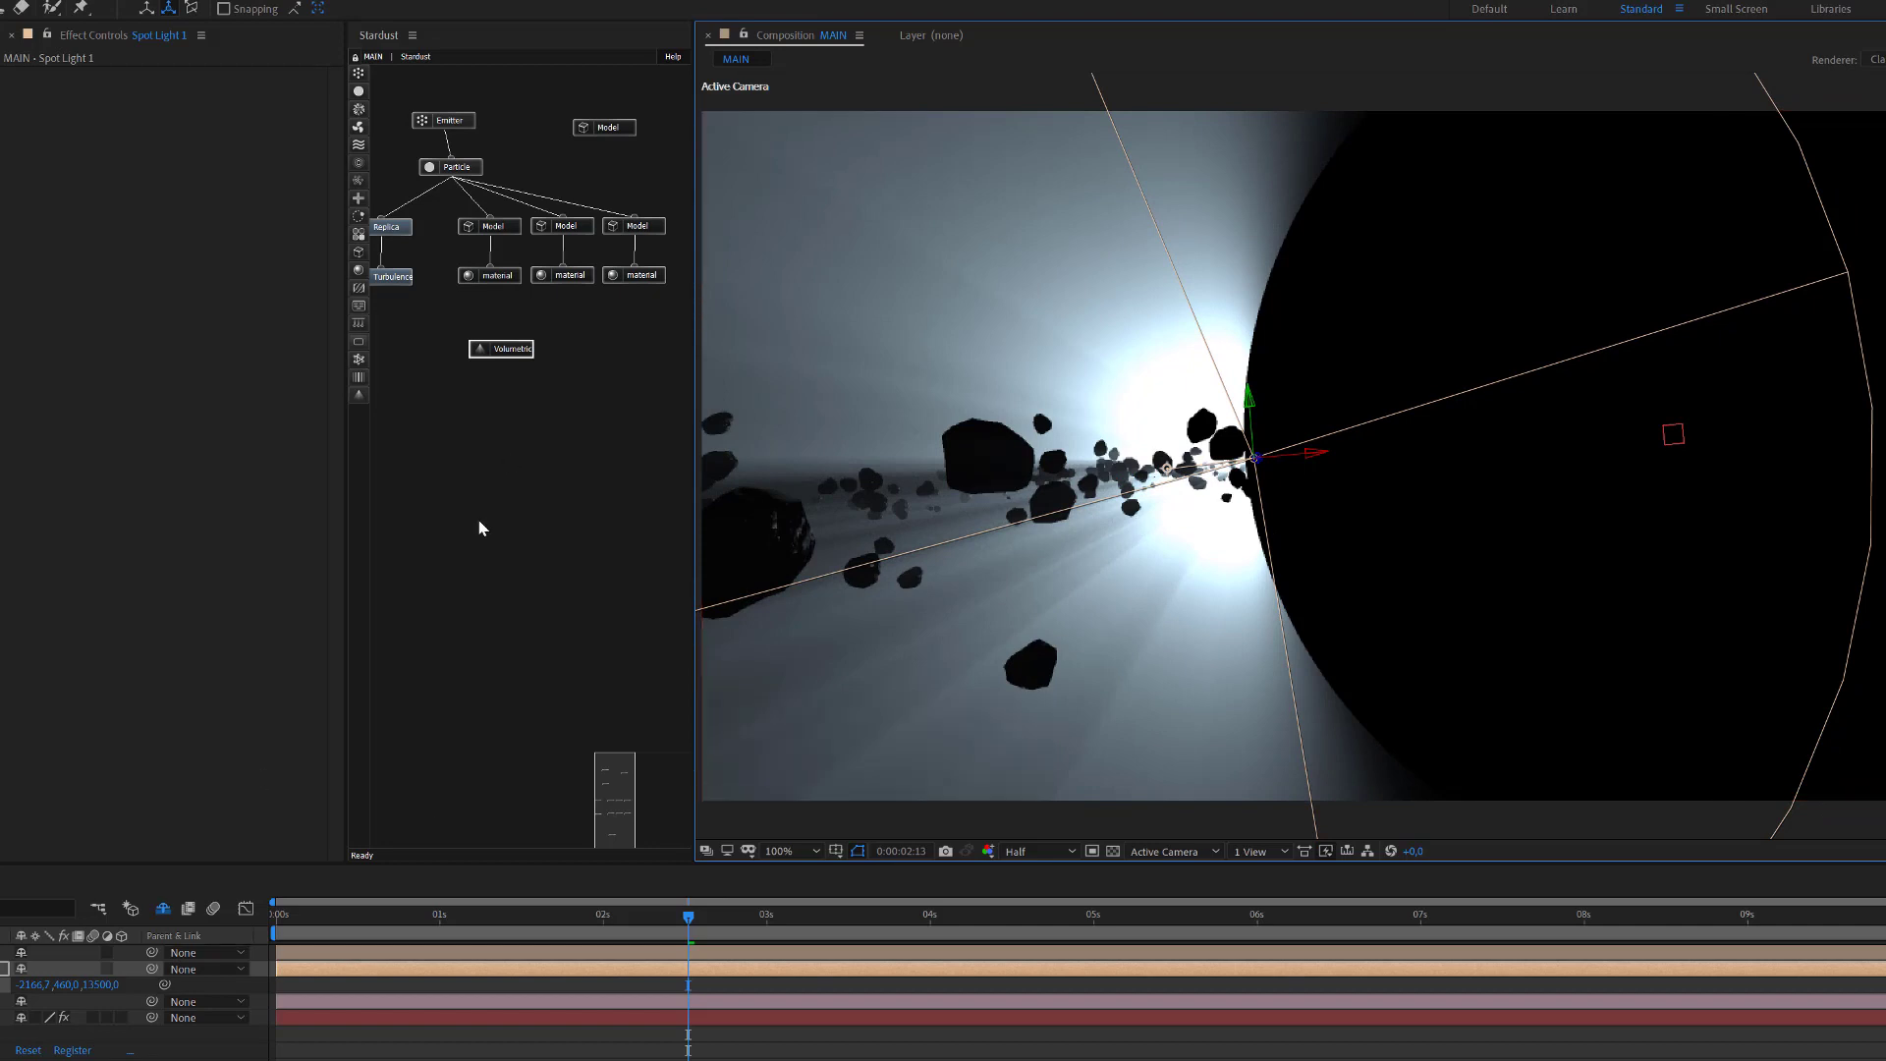
Change the Volumetric node's Color to a light blue, about BADFFE.
click(529, 357)
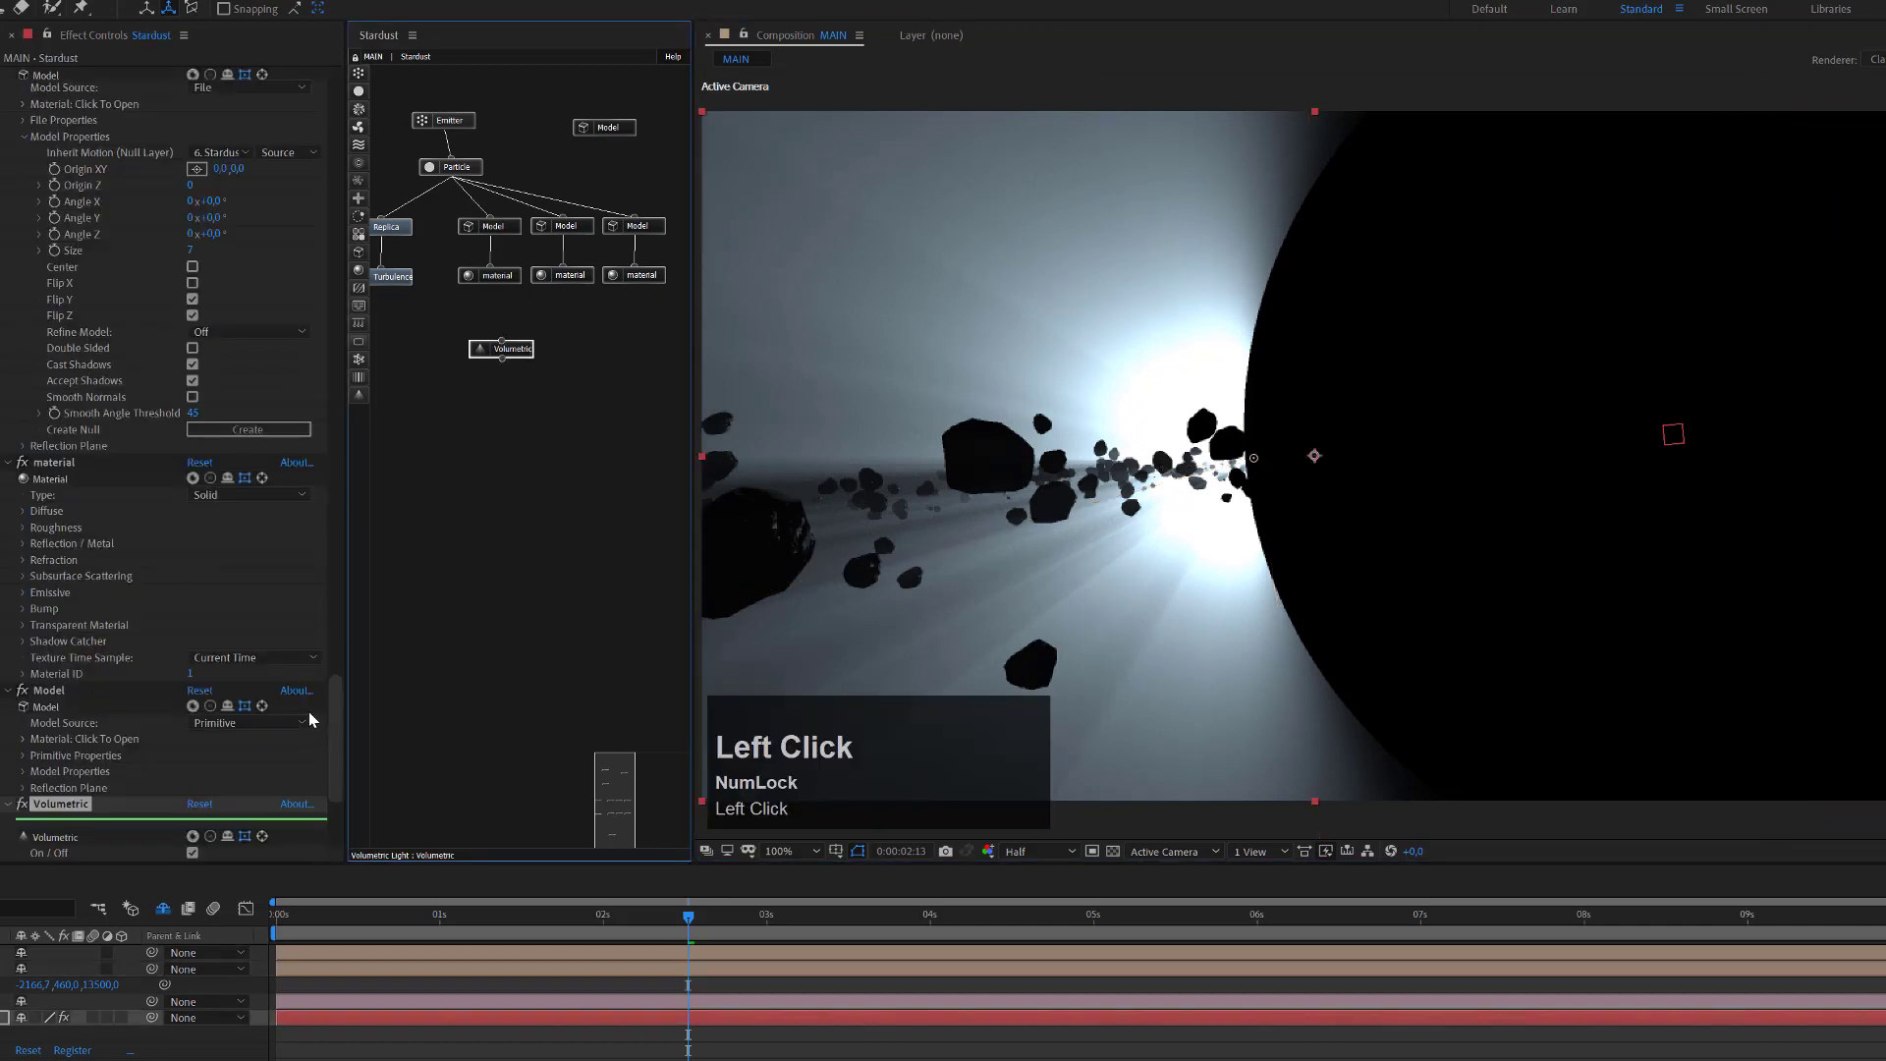
drag(335, 747, 339, 779)
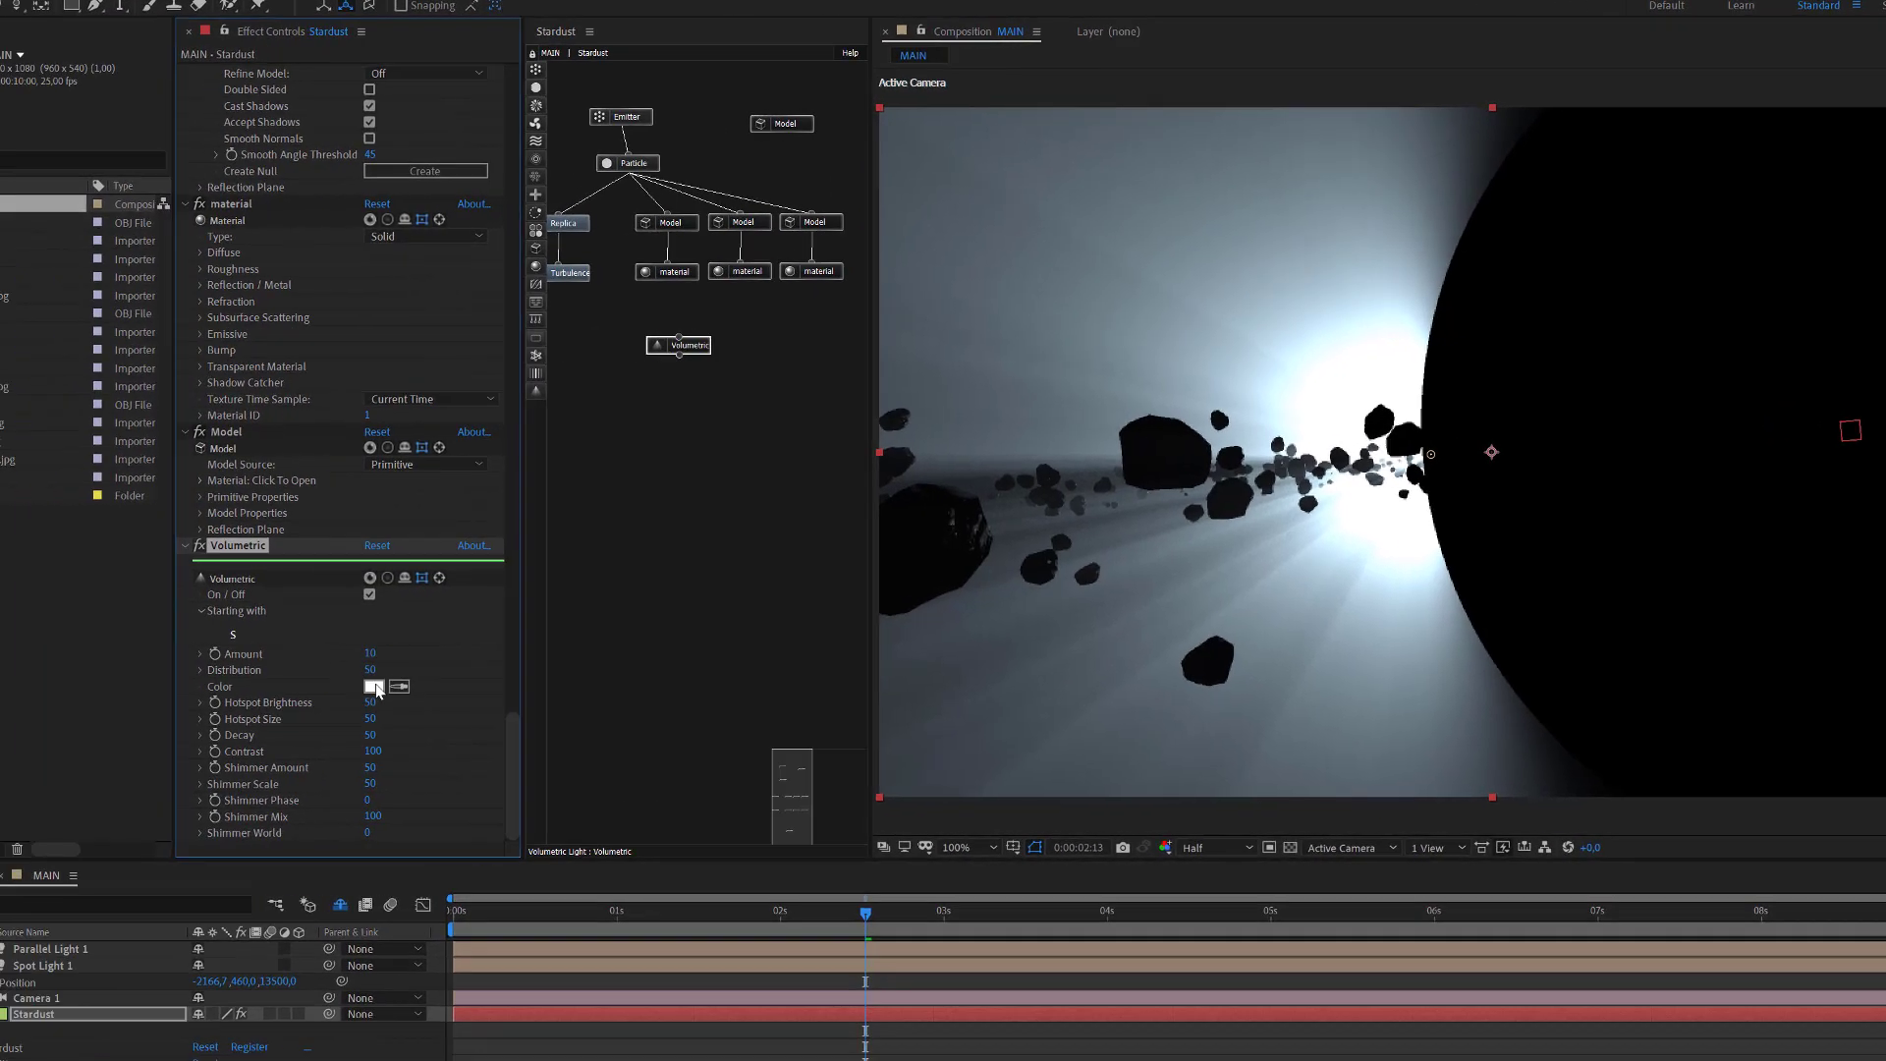
click(196, 689)
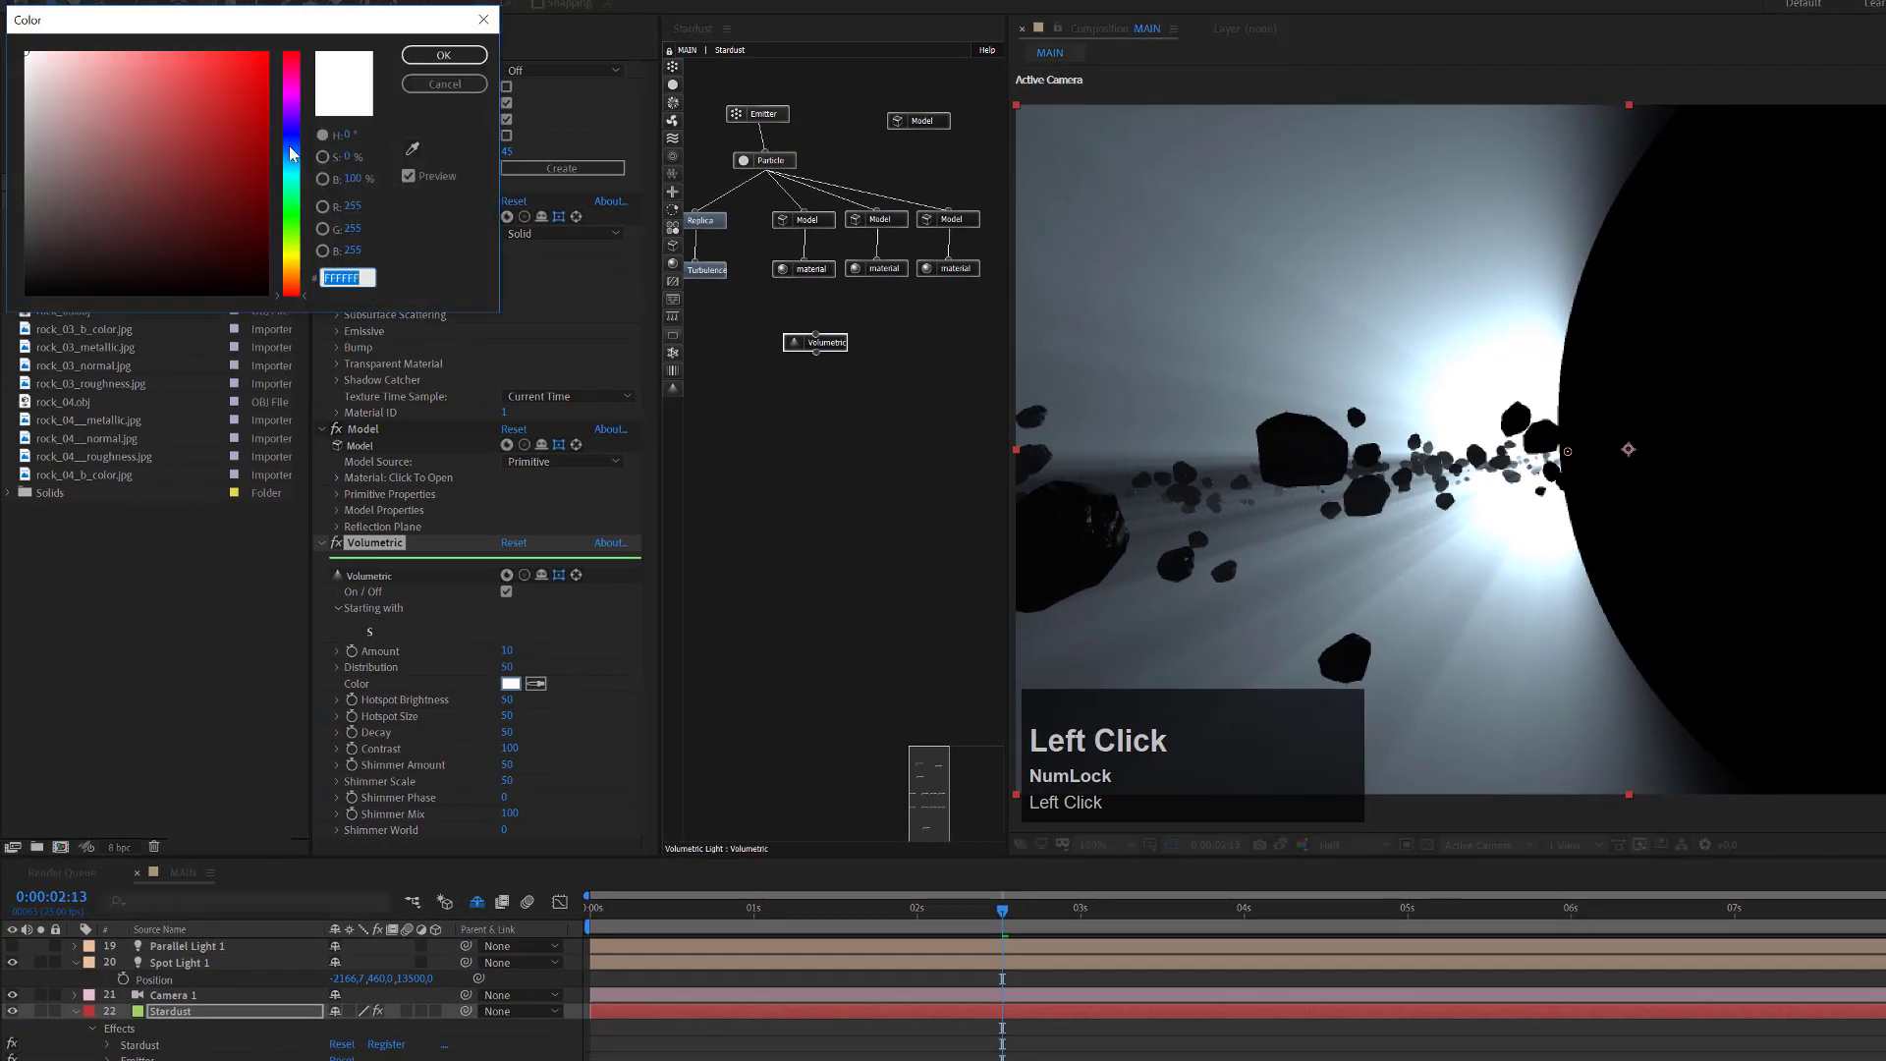
drag(292, 155, 294, 159)
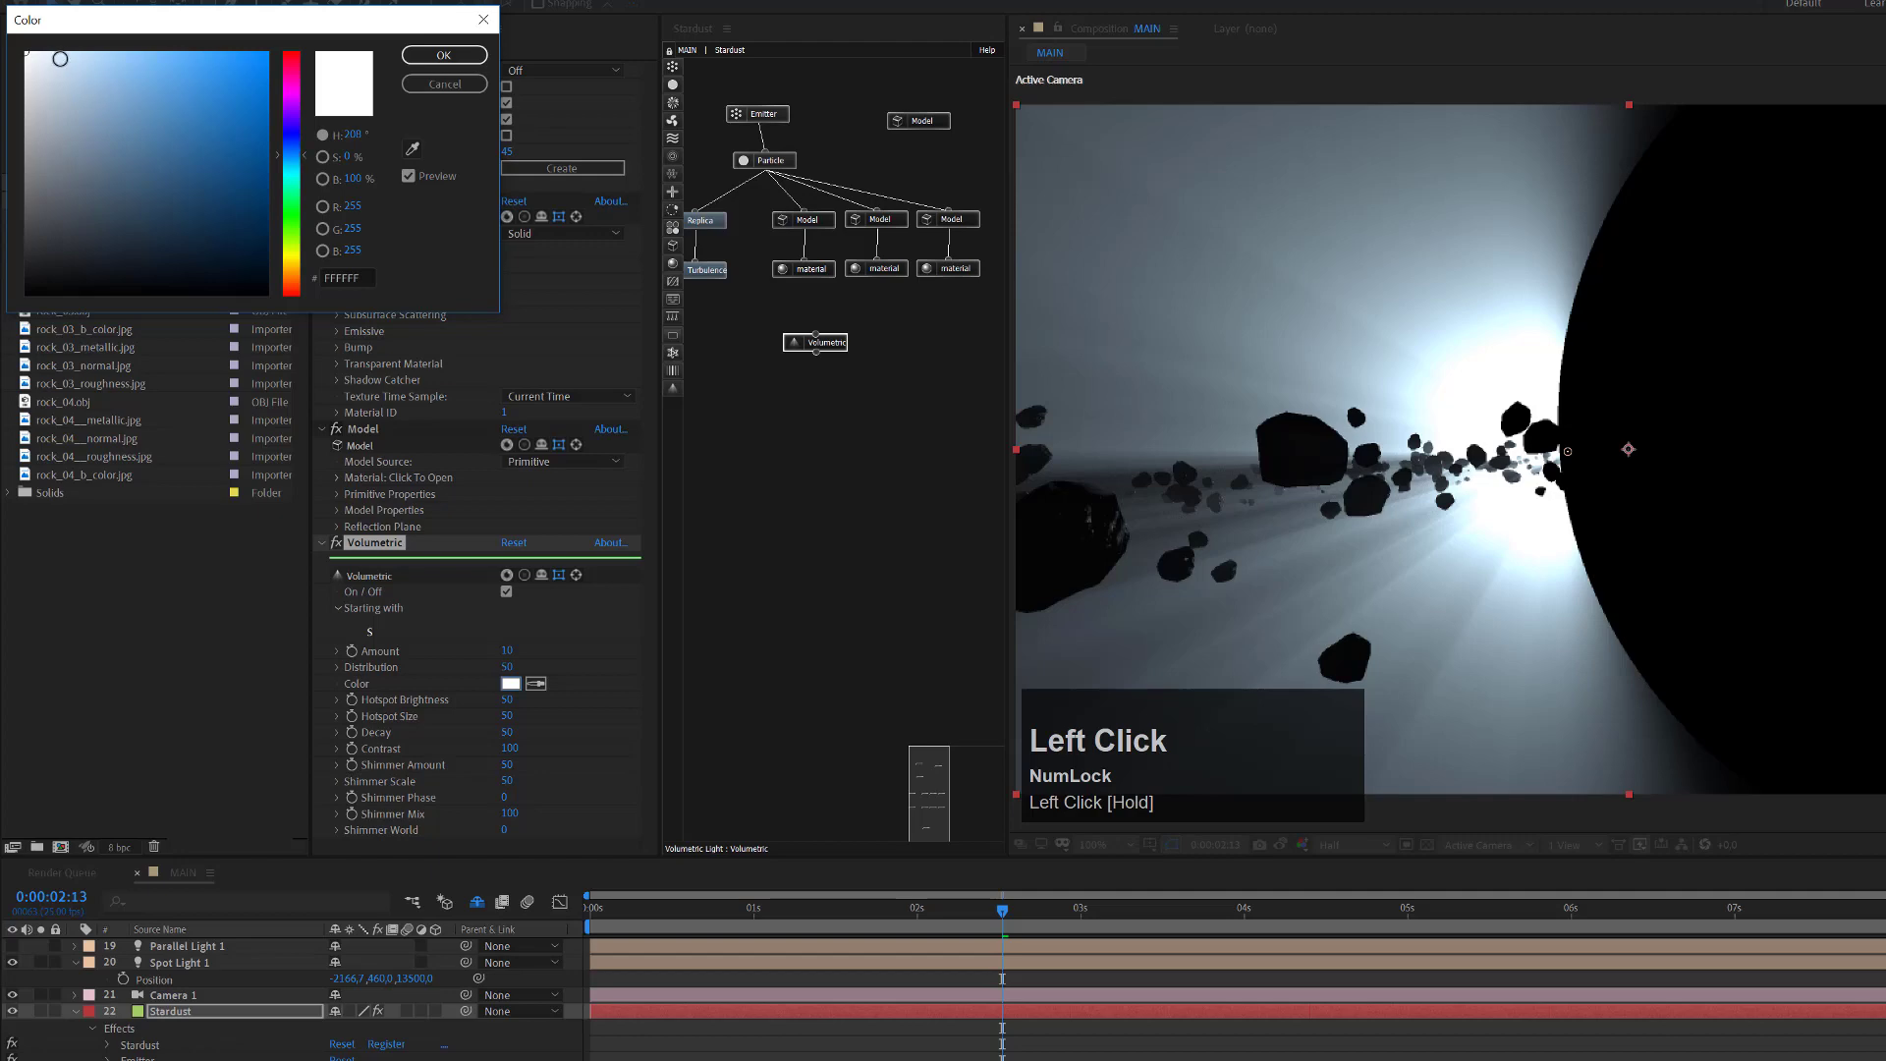
drag(57, 55, 88, 52)
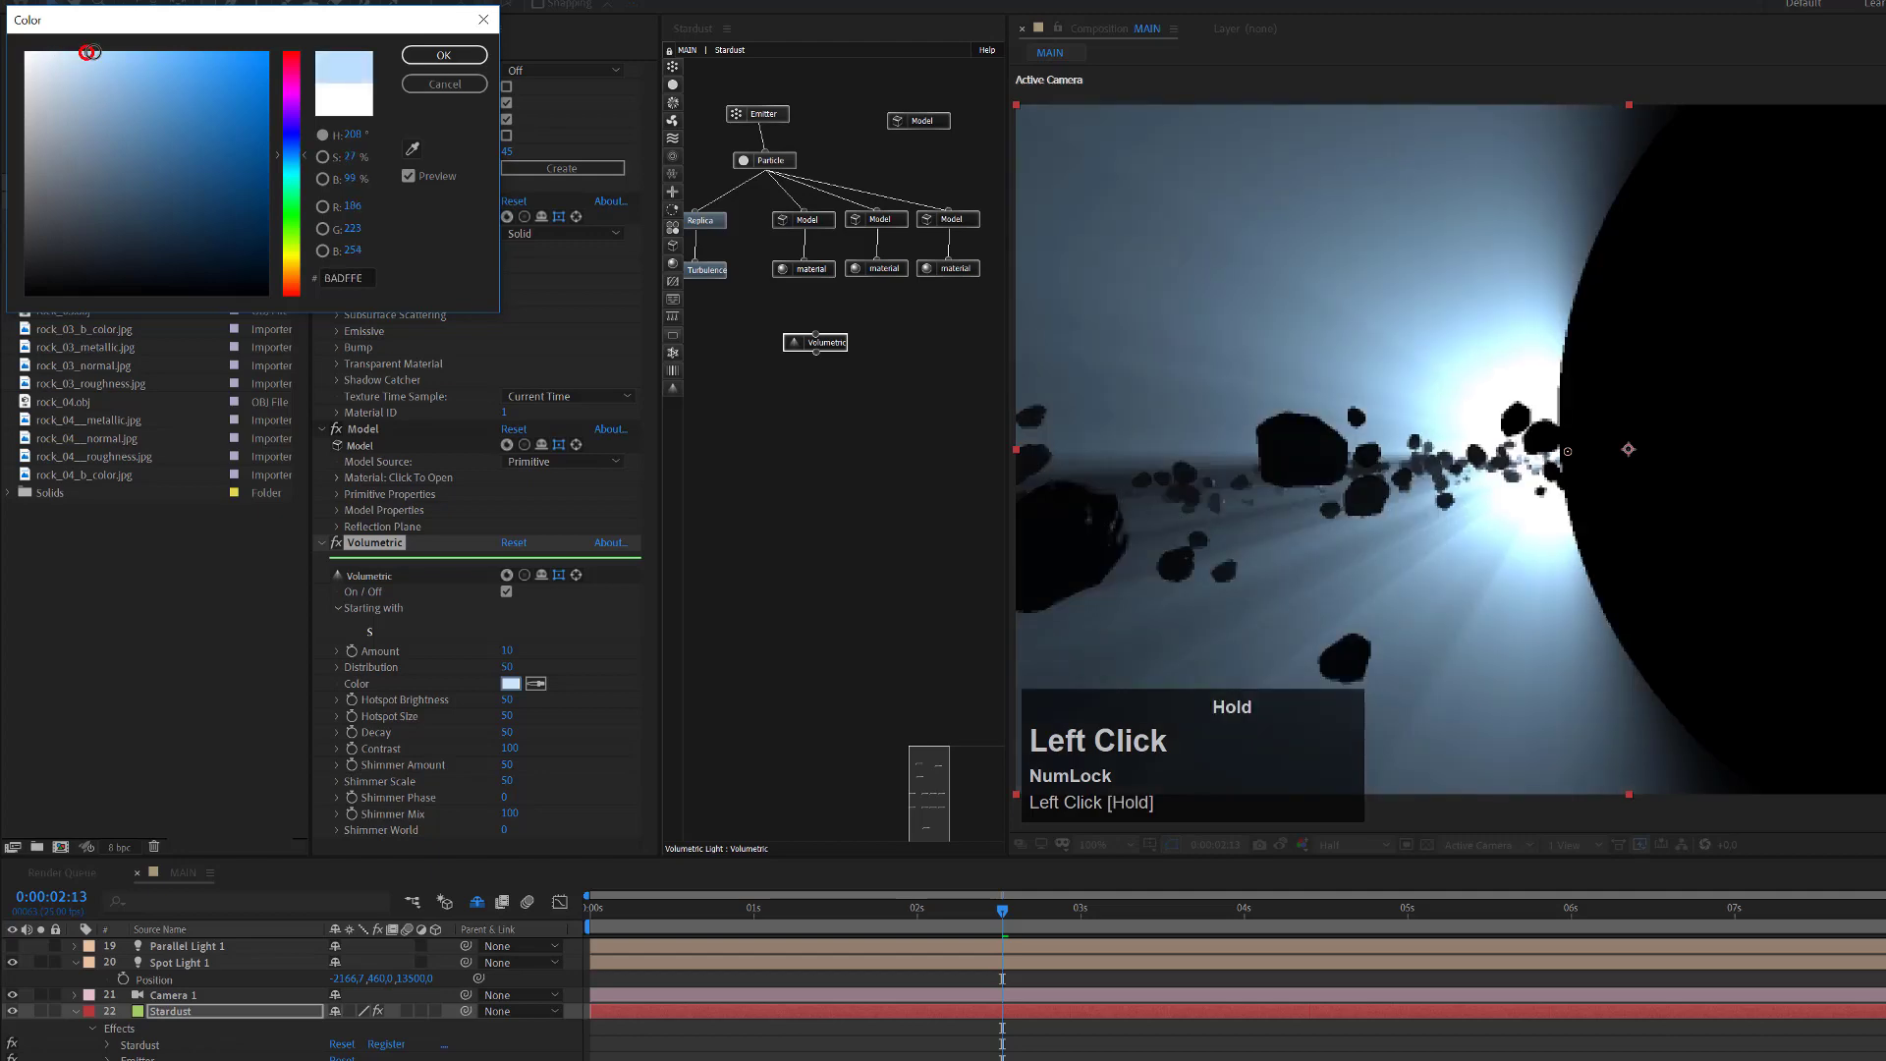
click(444, 55)
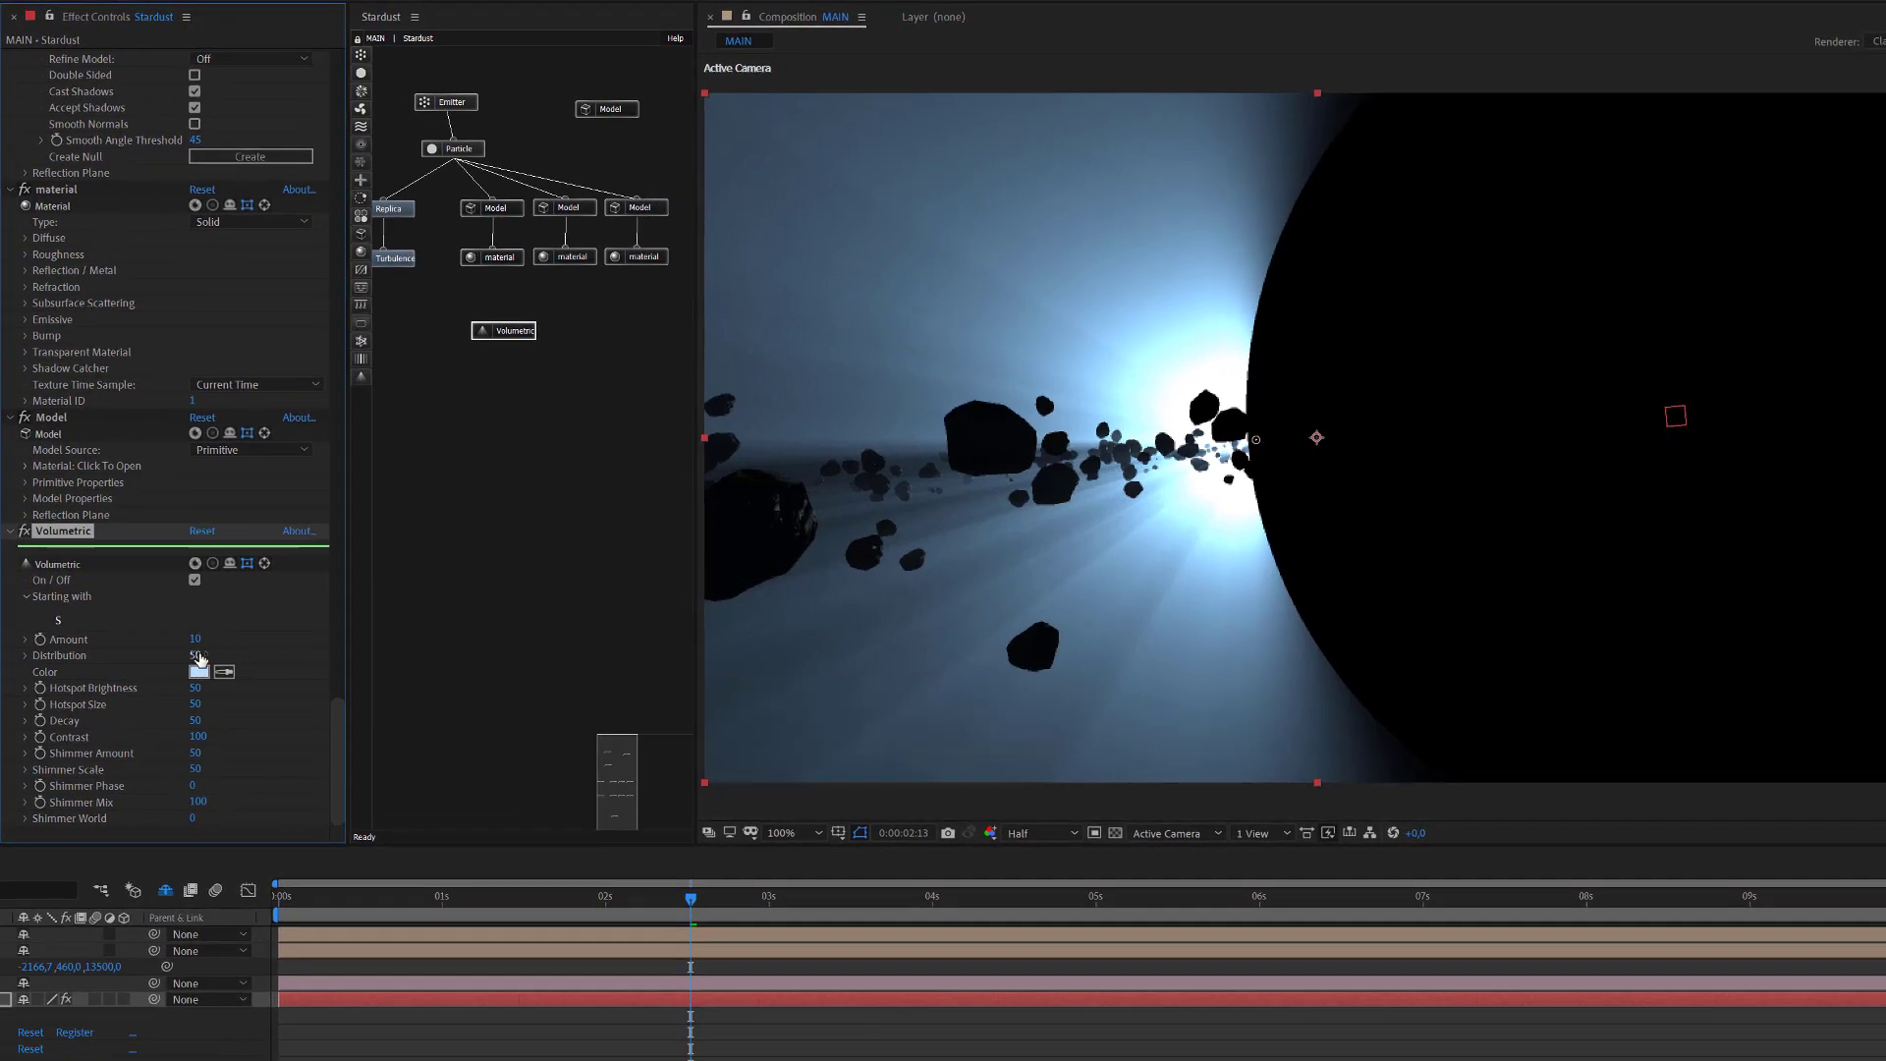
Try different Distribution values on the Volumetric node and set Distribution to 60.
drag(195, 655, 230, 652)
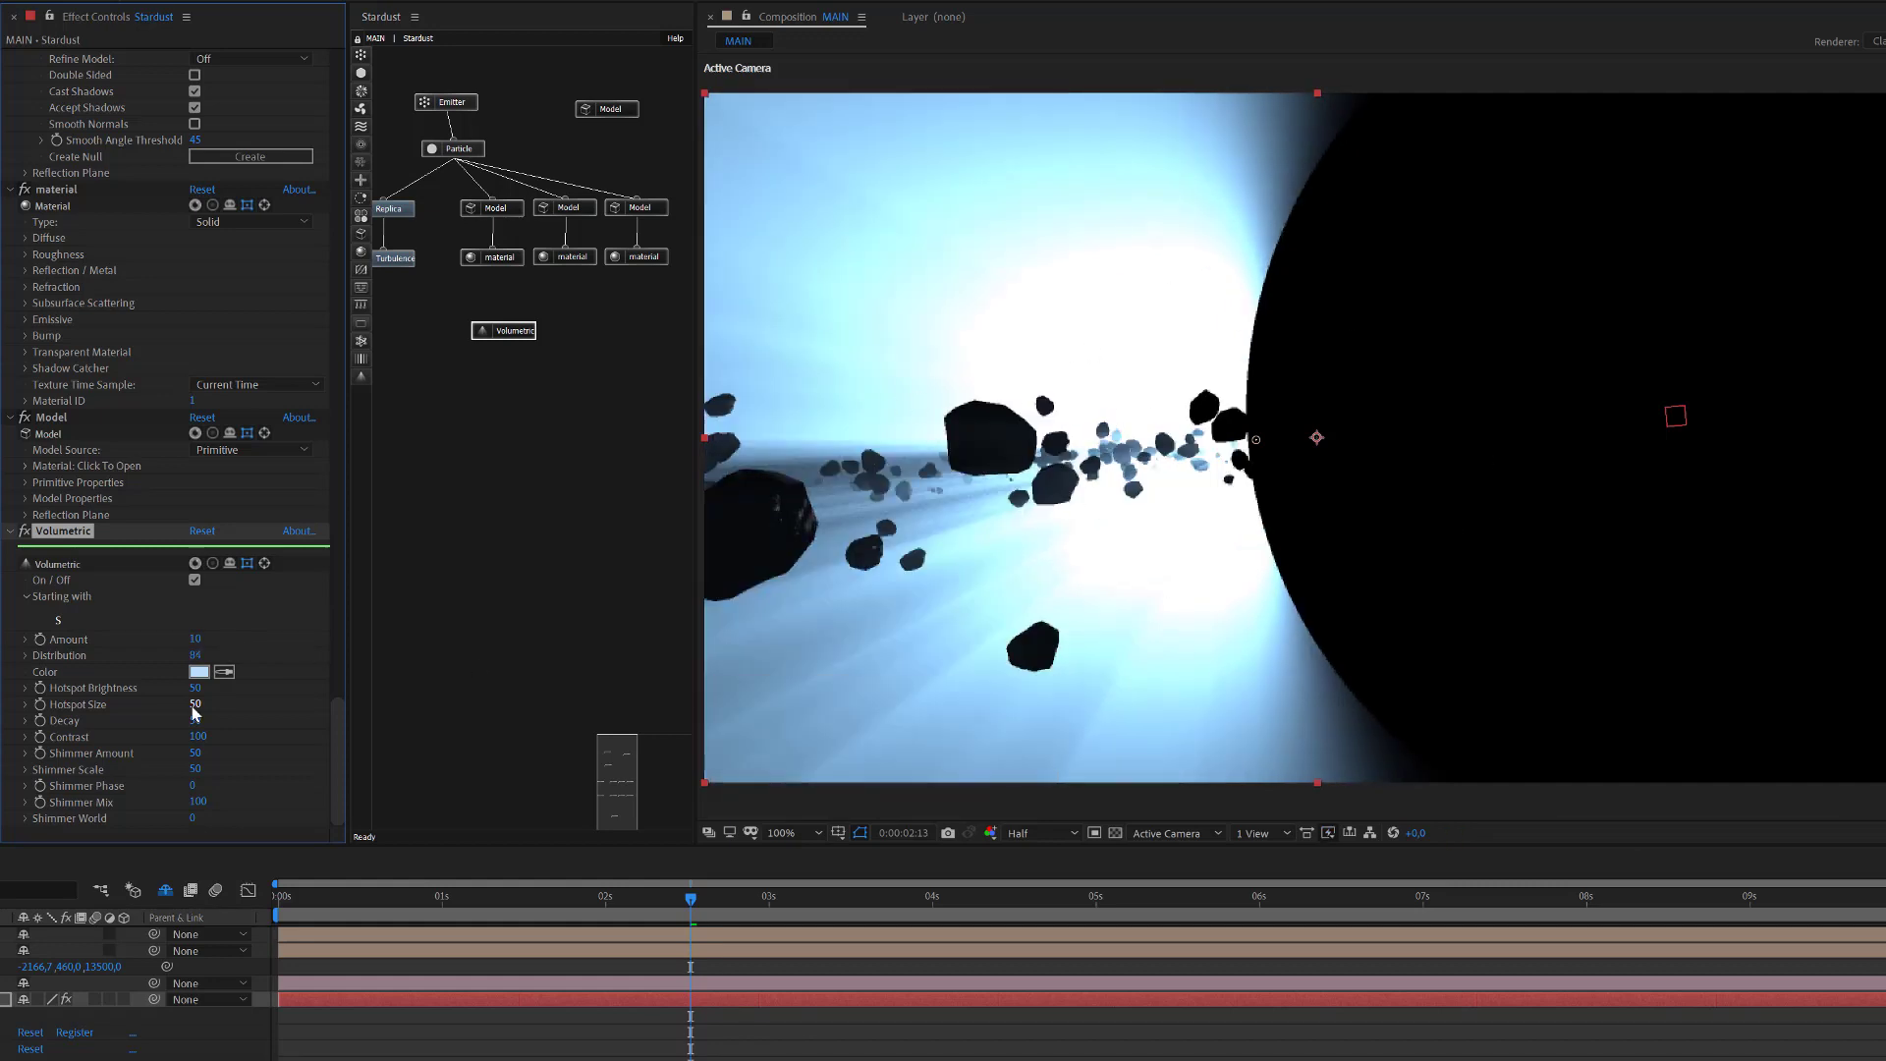
drag(195, 658, 174, 654)
click(196, 656)
text(60)
key(Return)
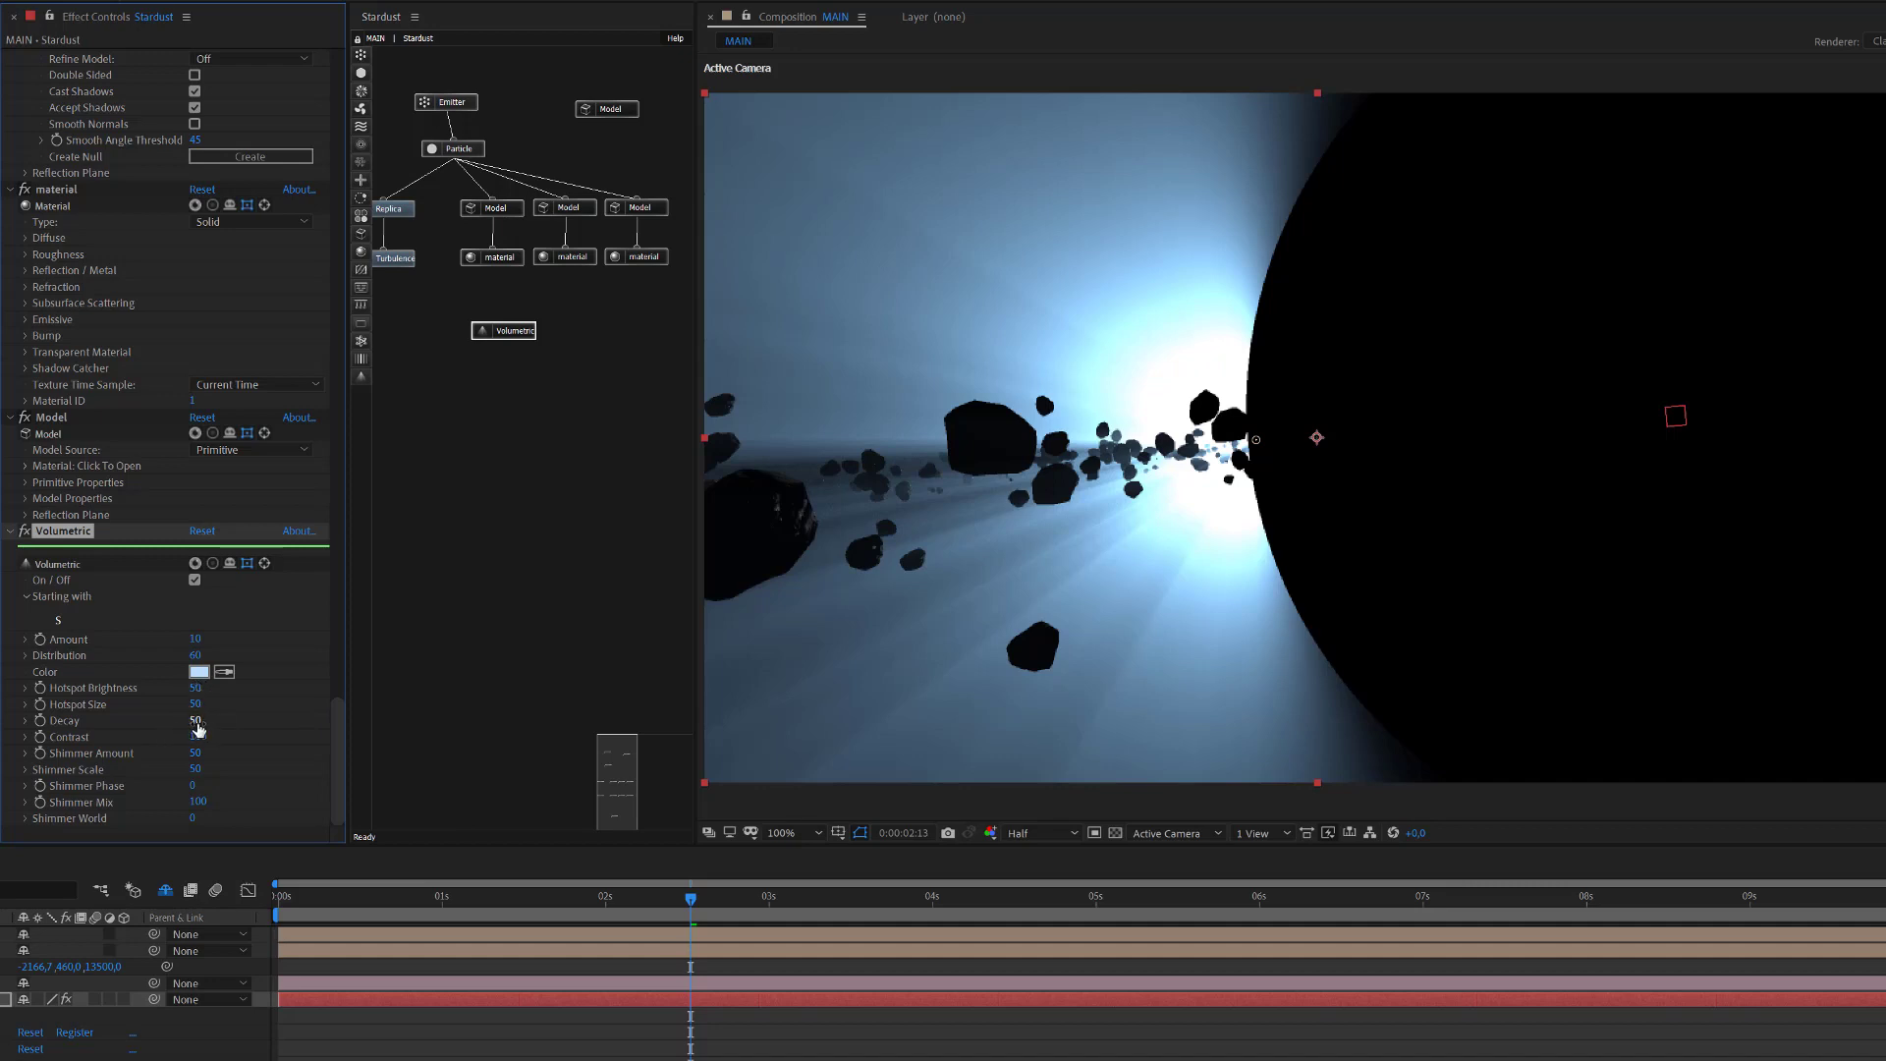
Set the Volumetric node's Decay to 10.
drag(197, 724, 201, 738)
click(195, 722)
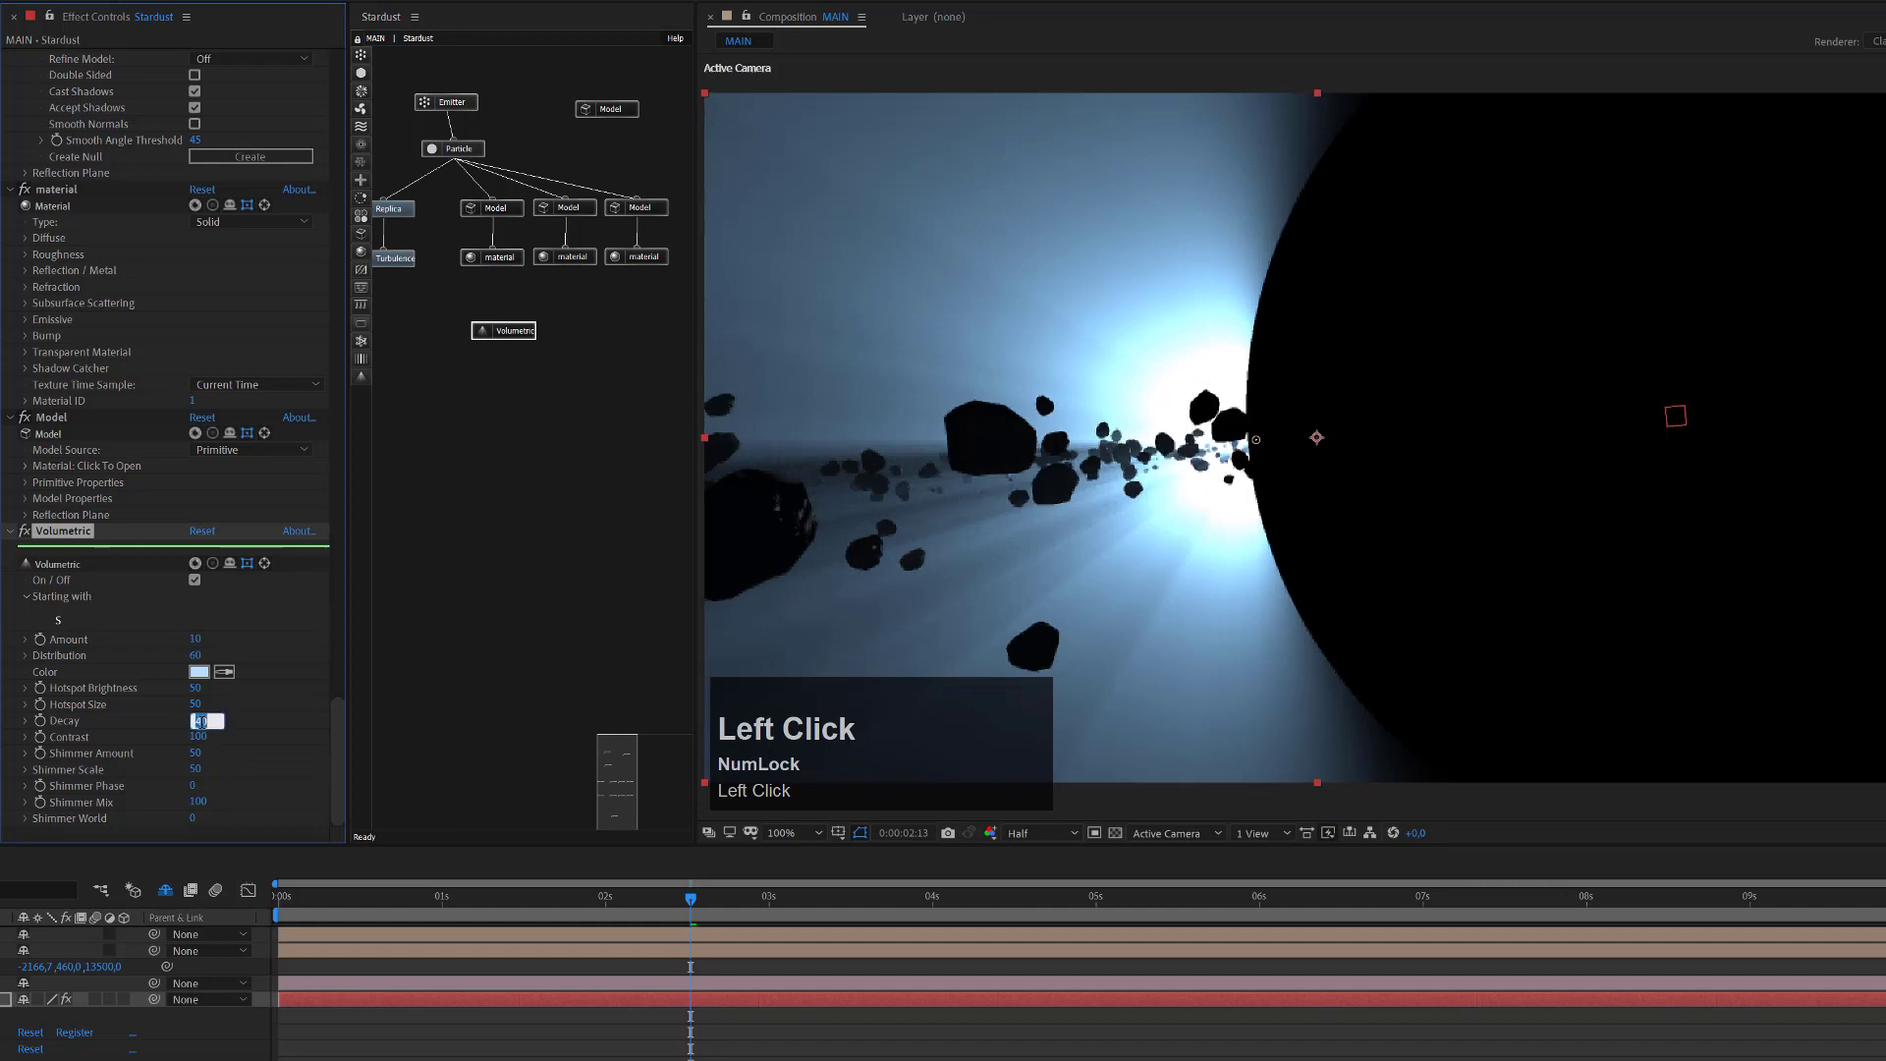
text(10)
key(Return)
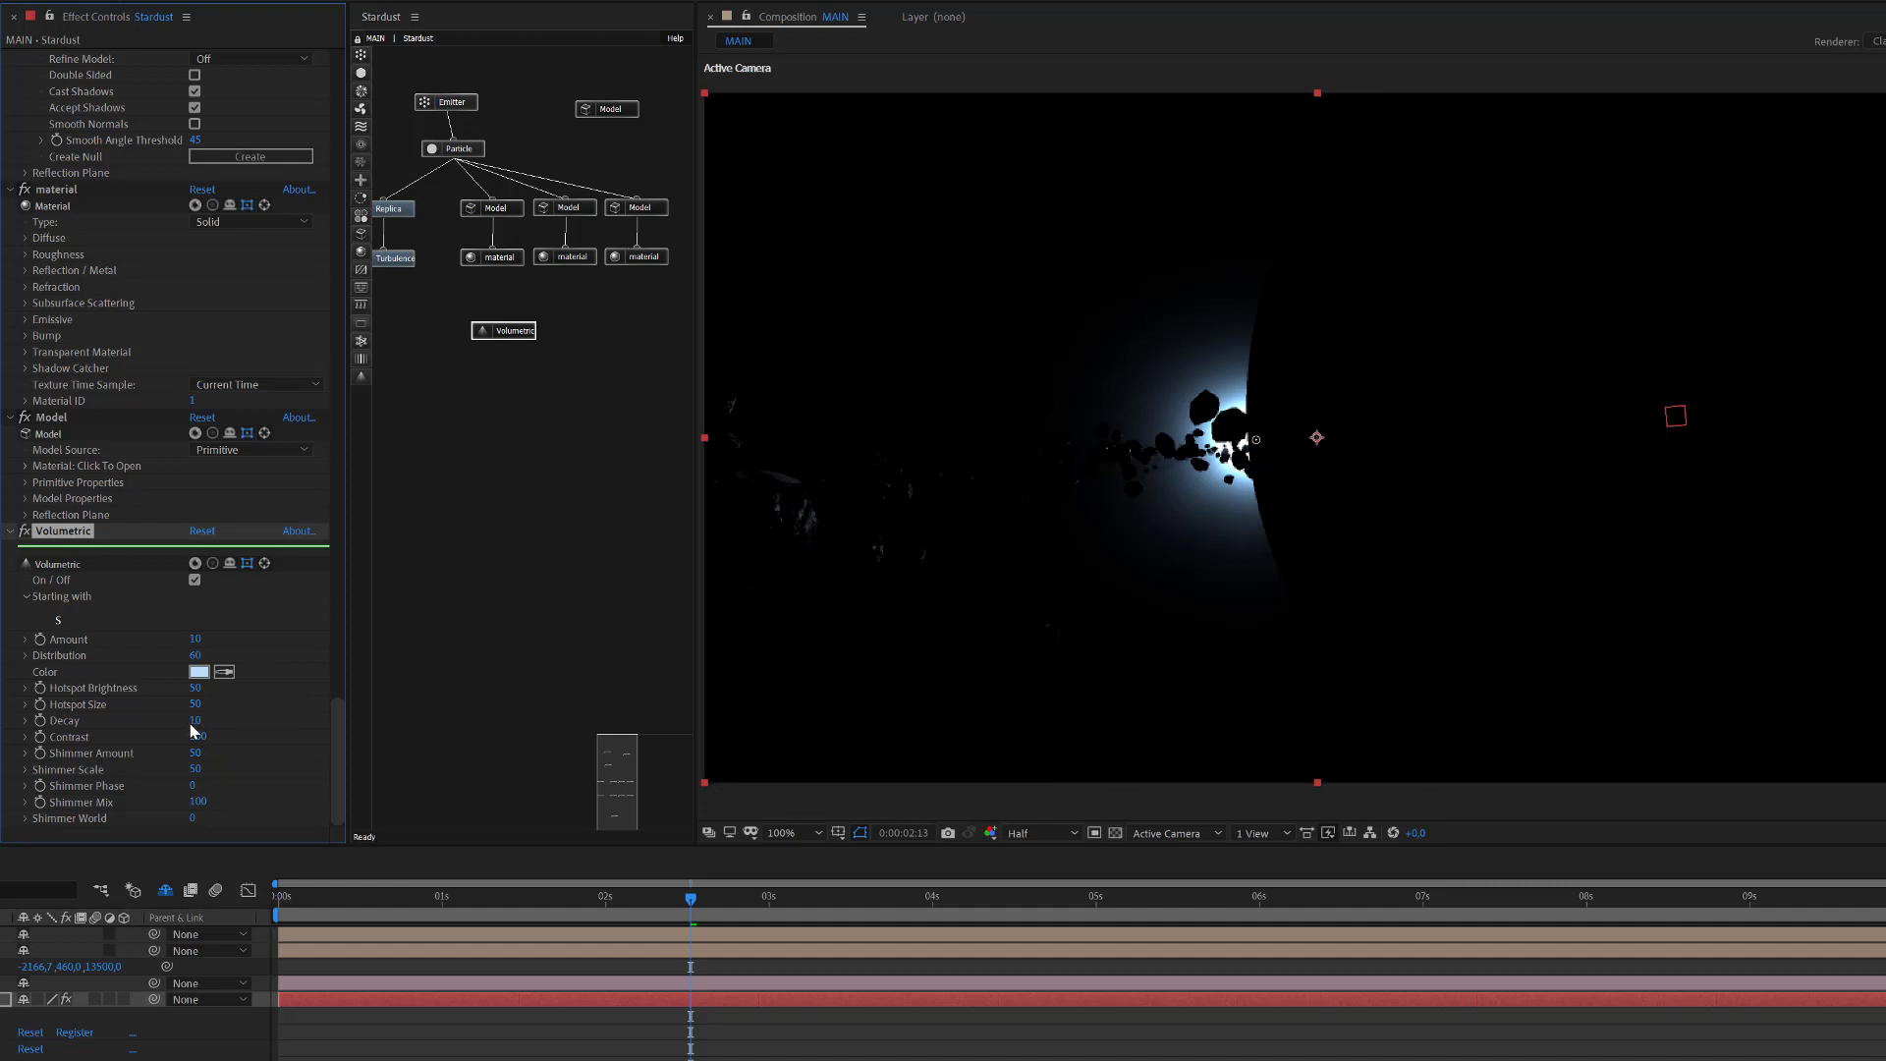
Try Decay values of 70 and 150 on the Volumetric node and set Decay to 20.
click(196, 722)
text(70)
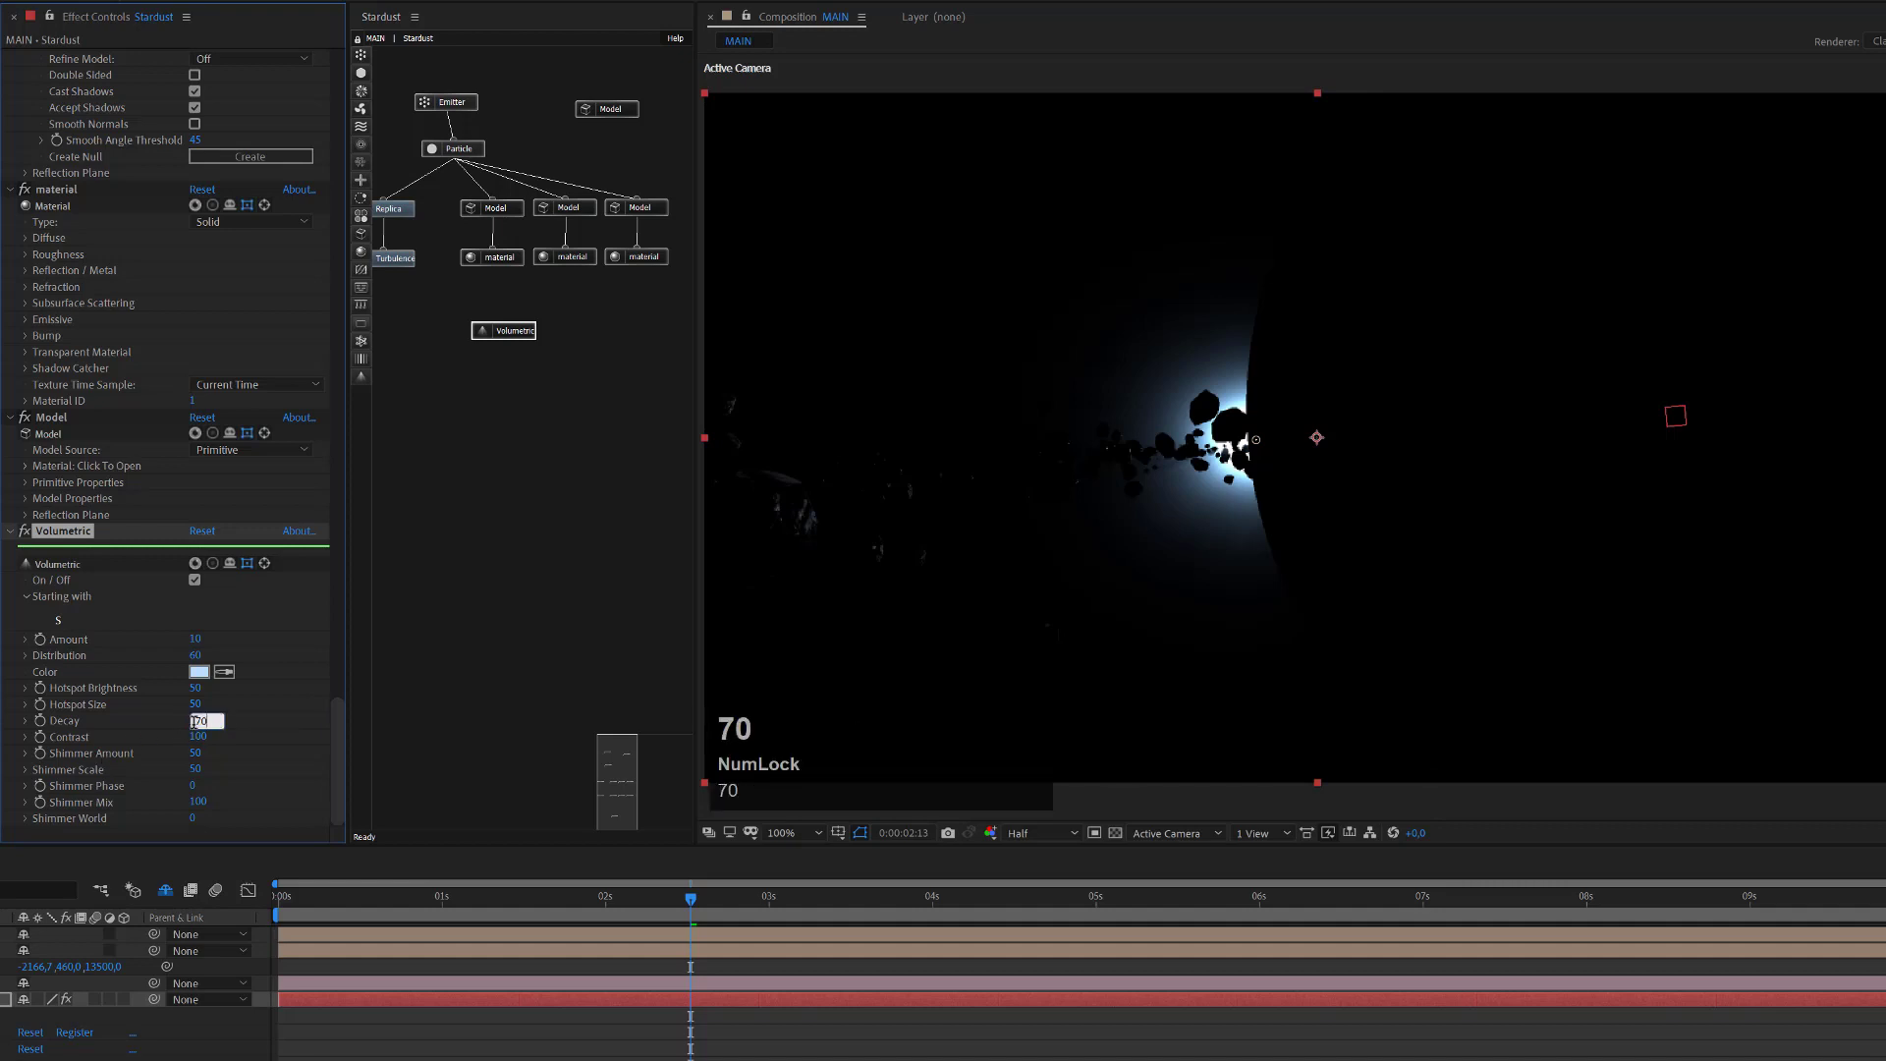
click(197, 721)
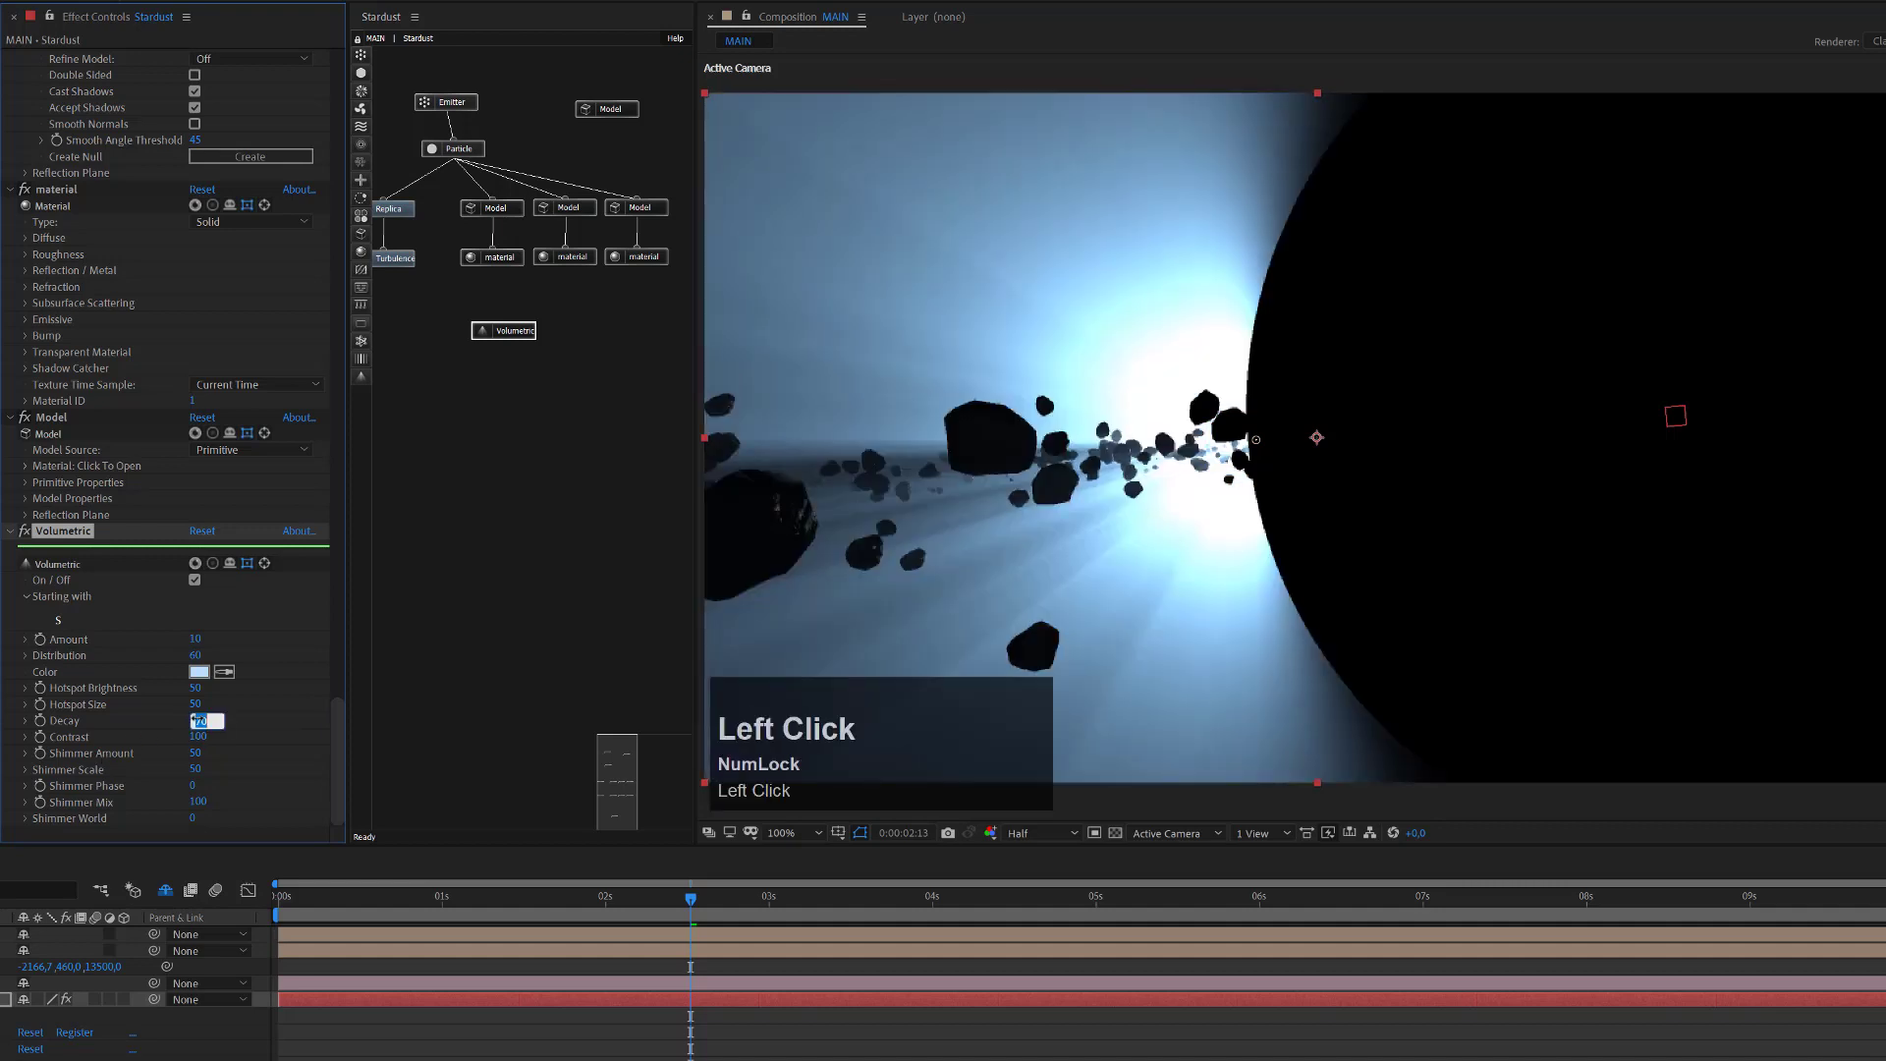
text(150)
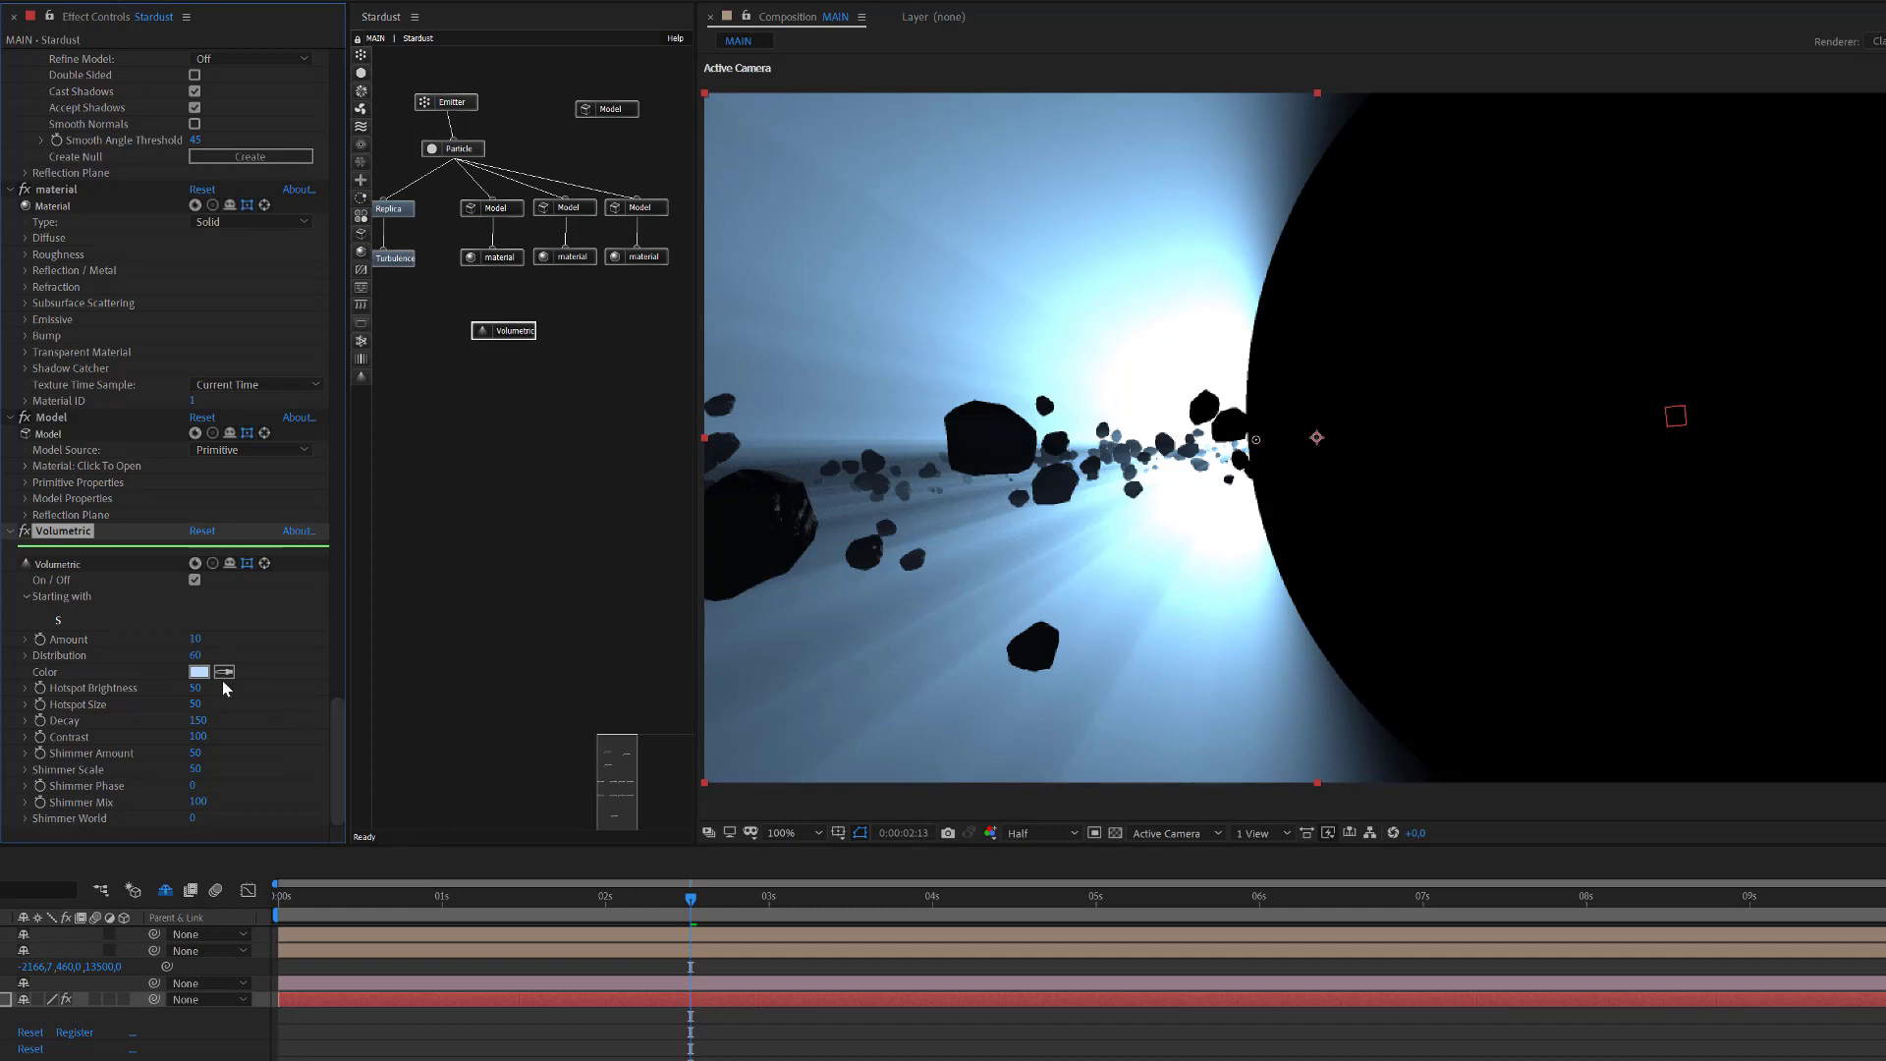
click(199, 720)
text(20)
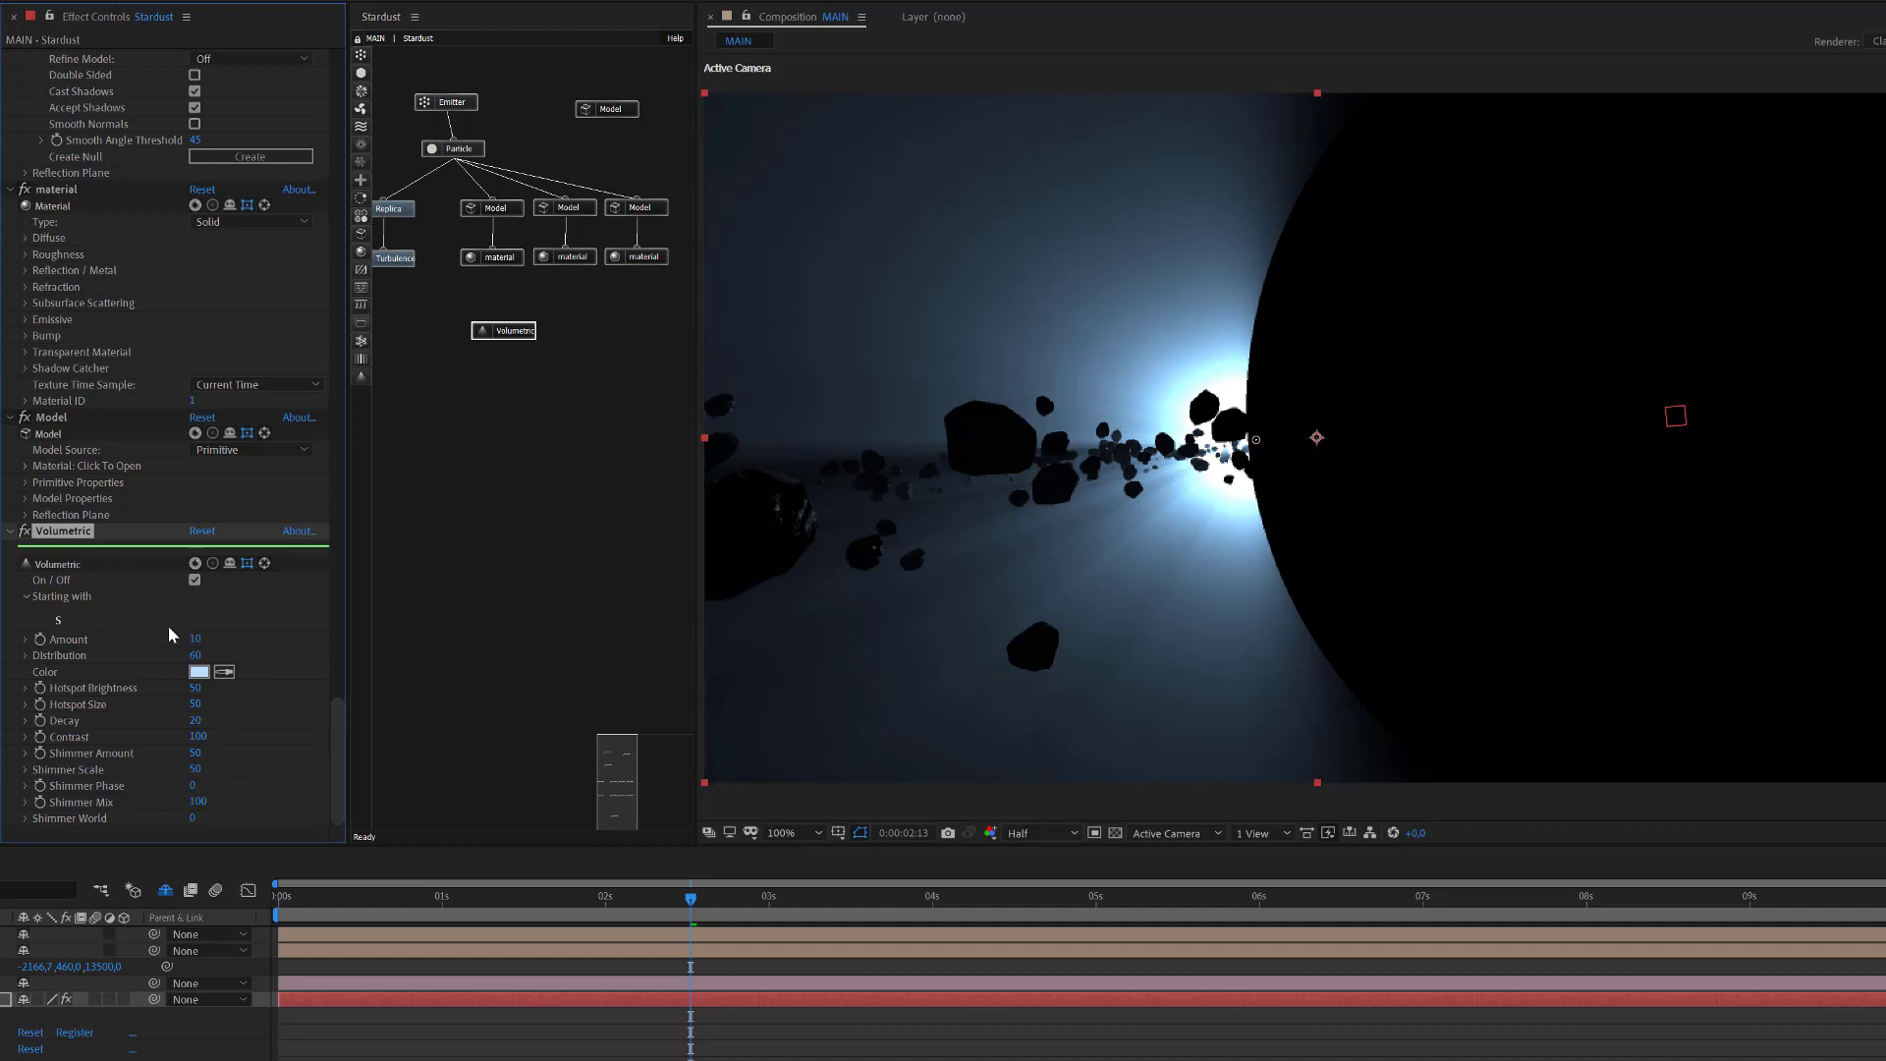
Try Contrast values of 20 and 75 on the Volumetric node and set Contrast to 80.
click(201, 738)
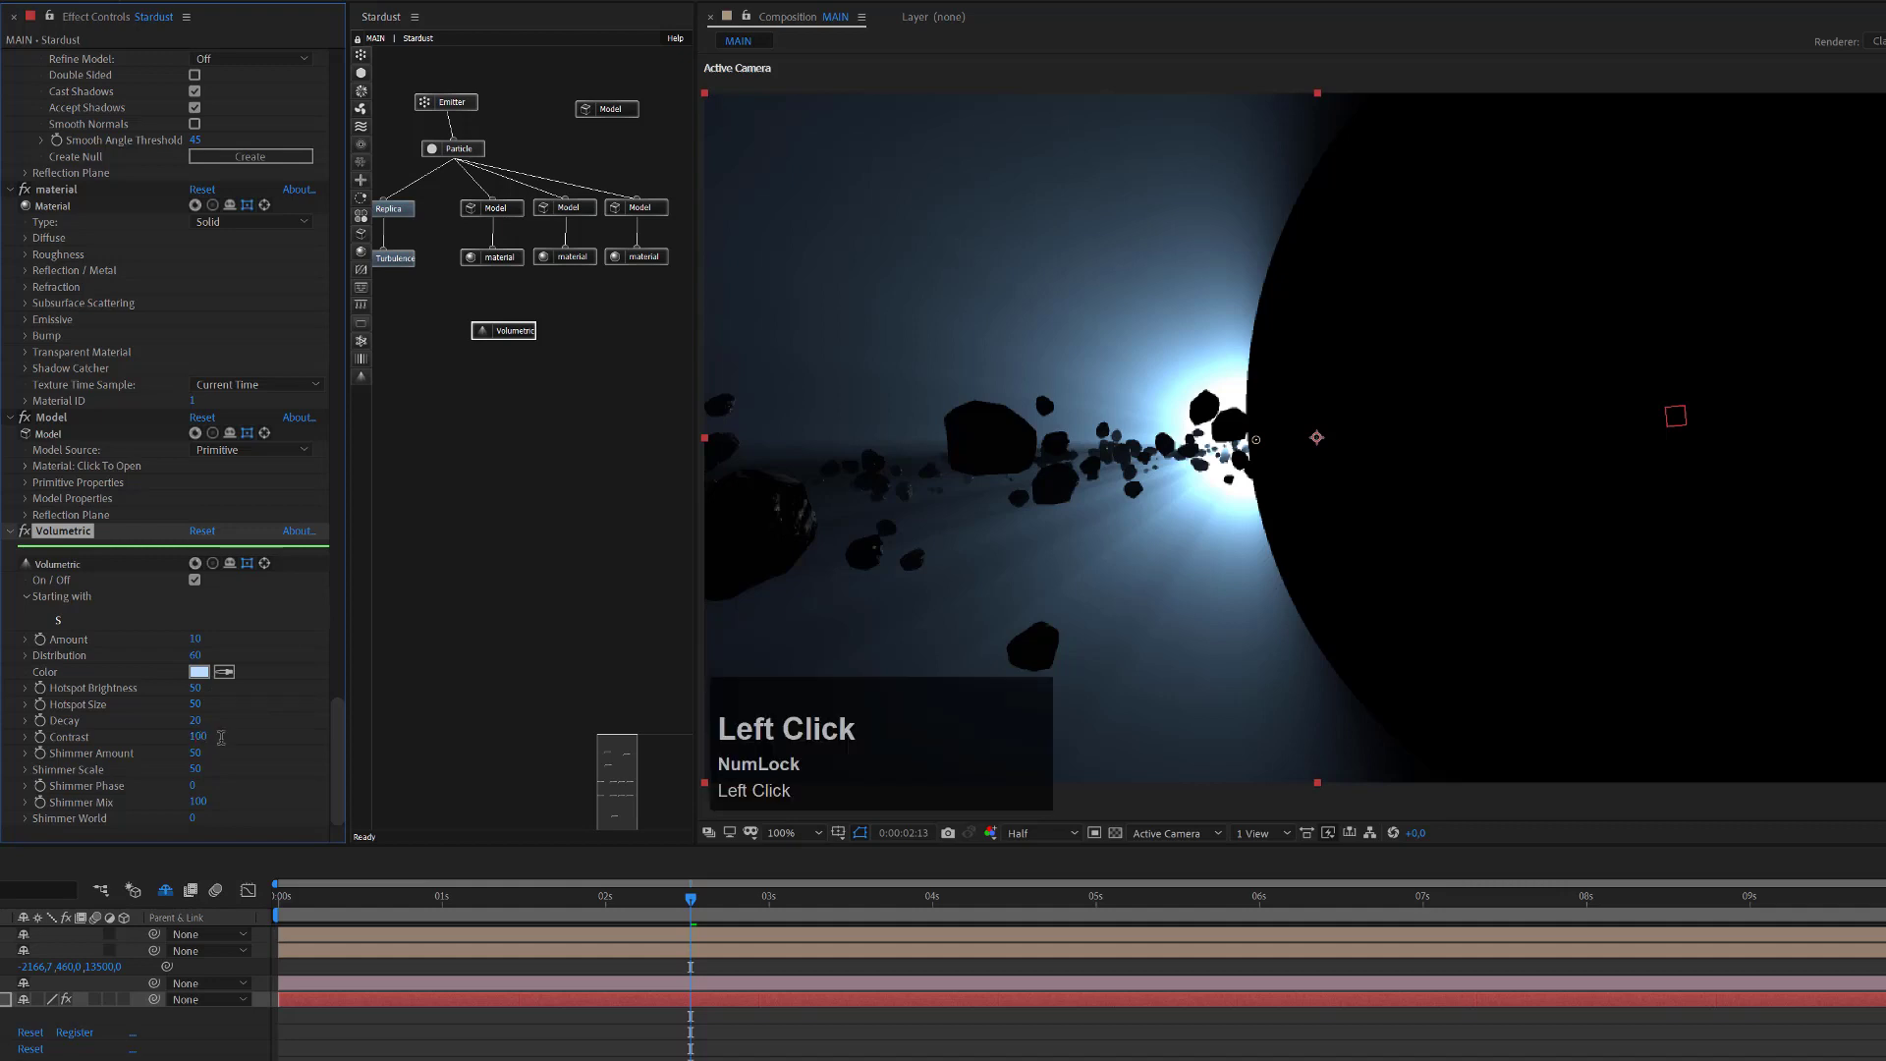
text(20)
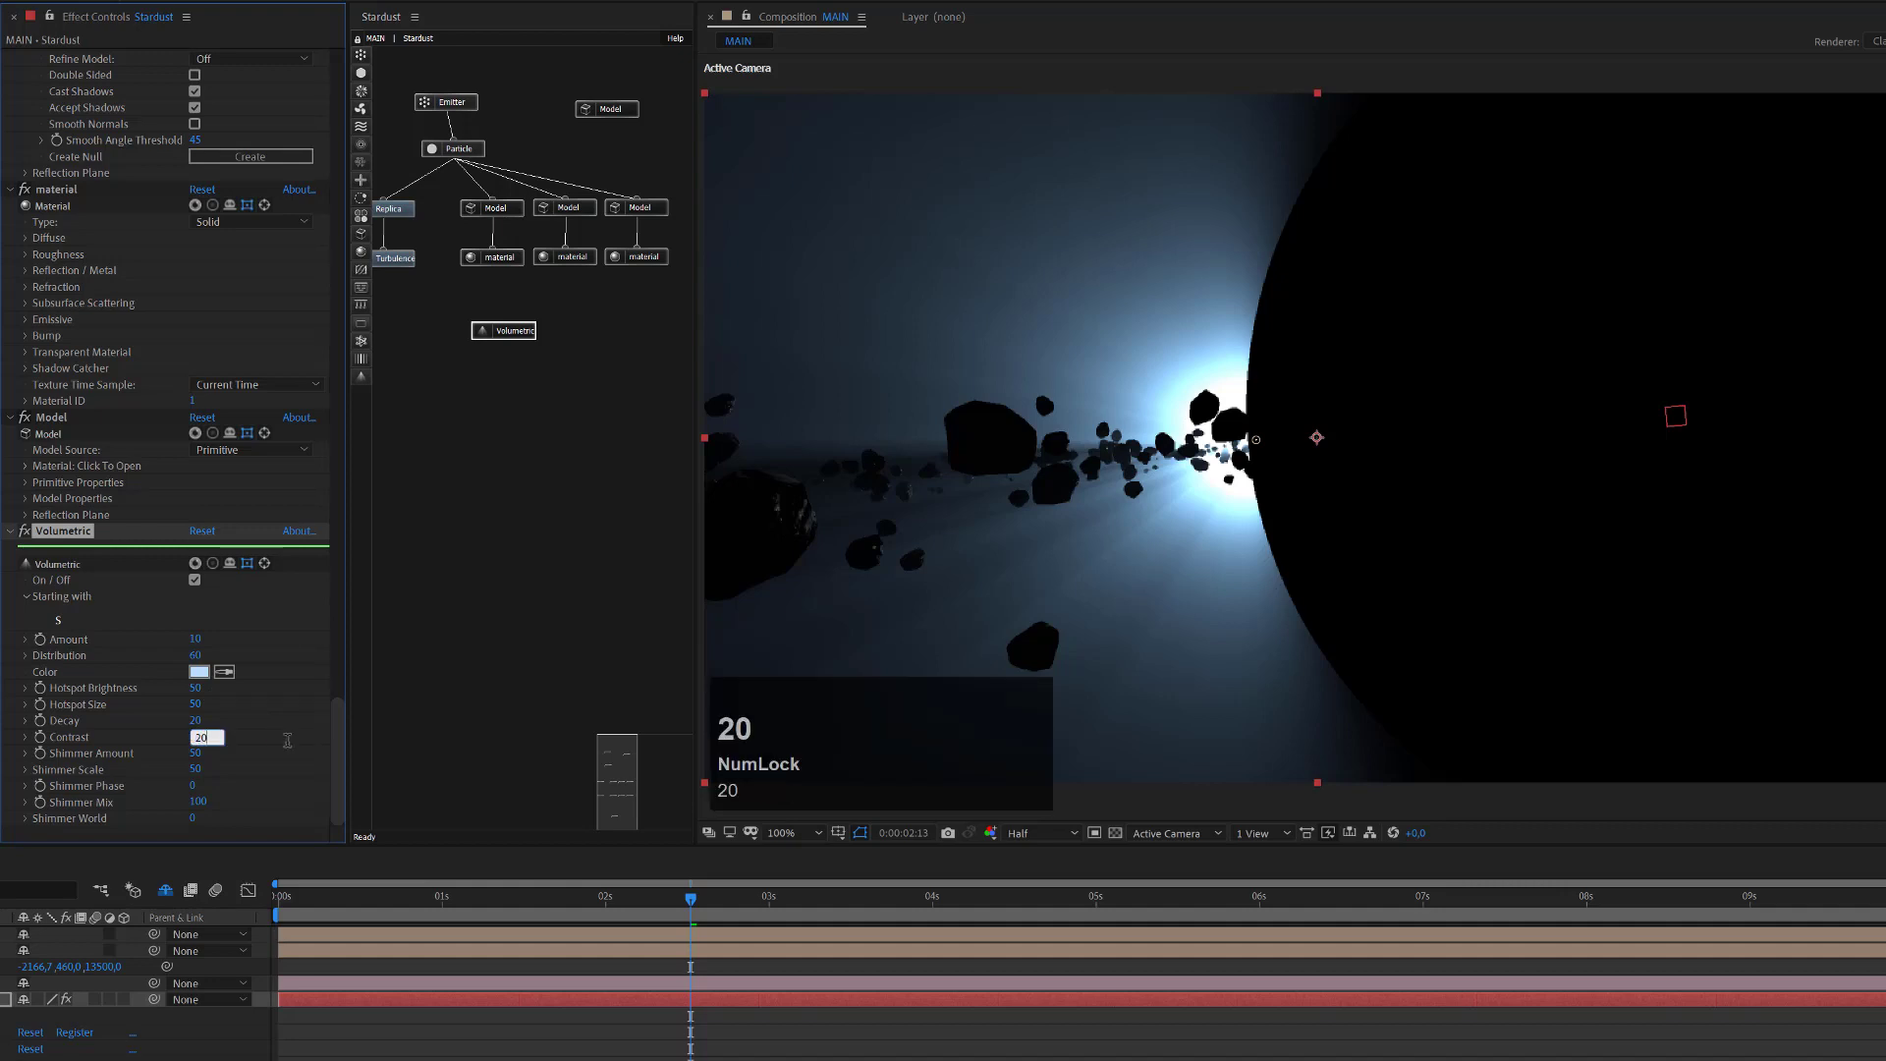
key(Return)
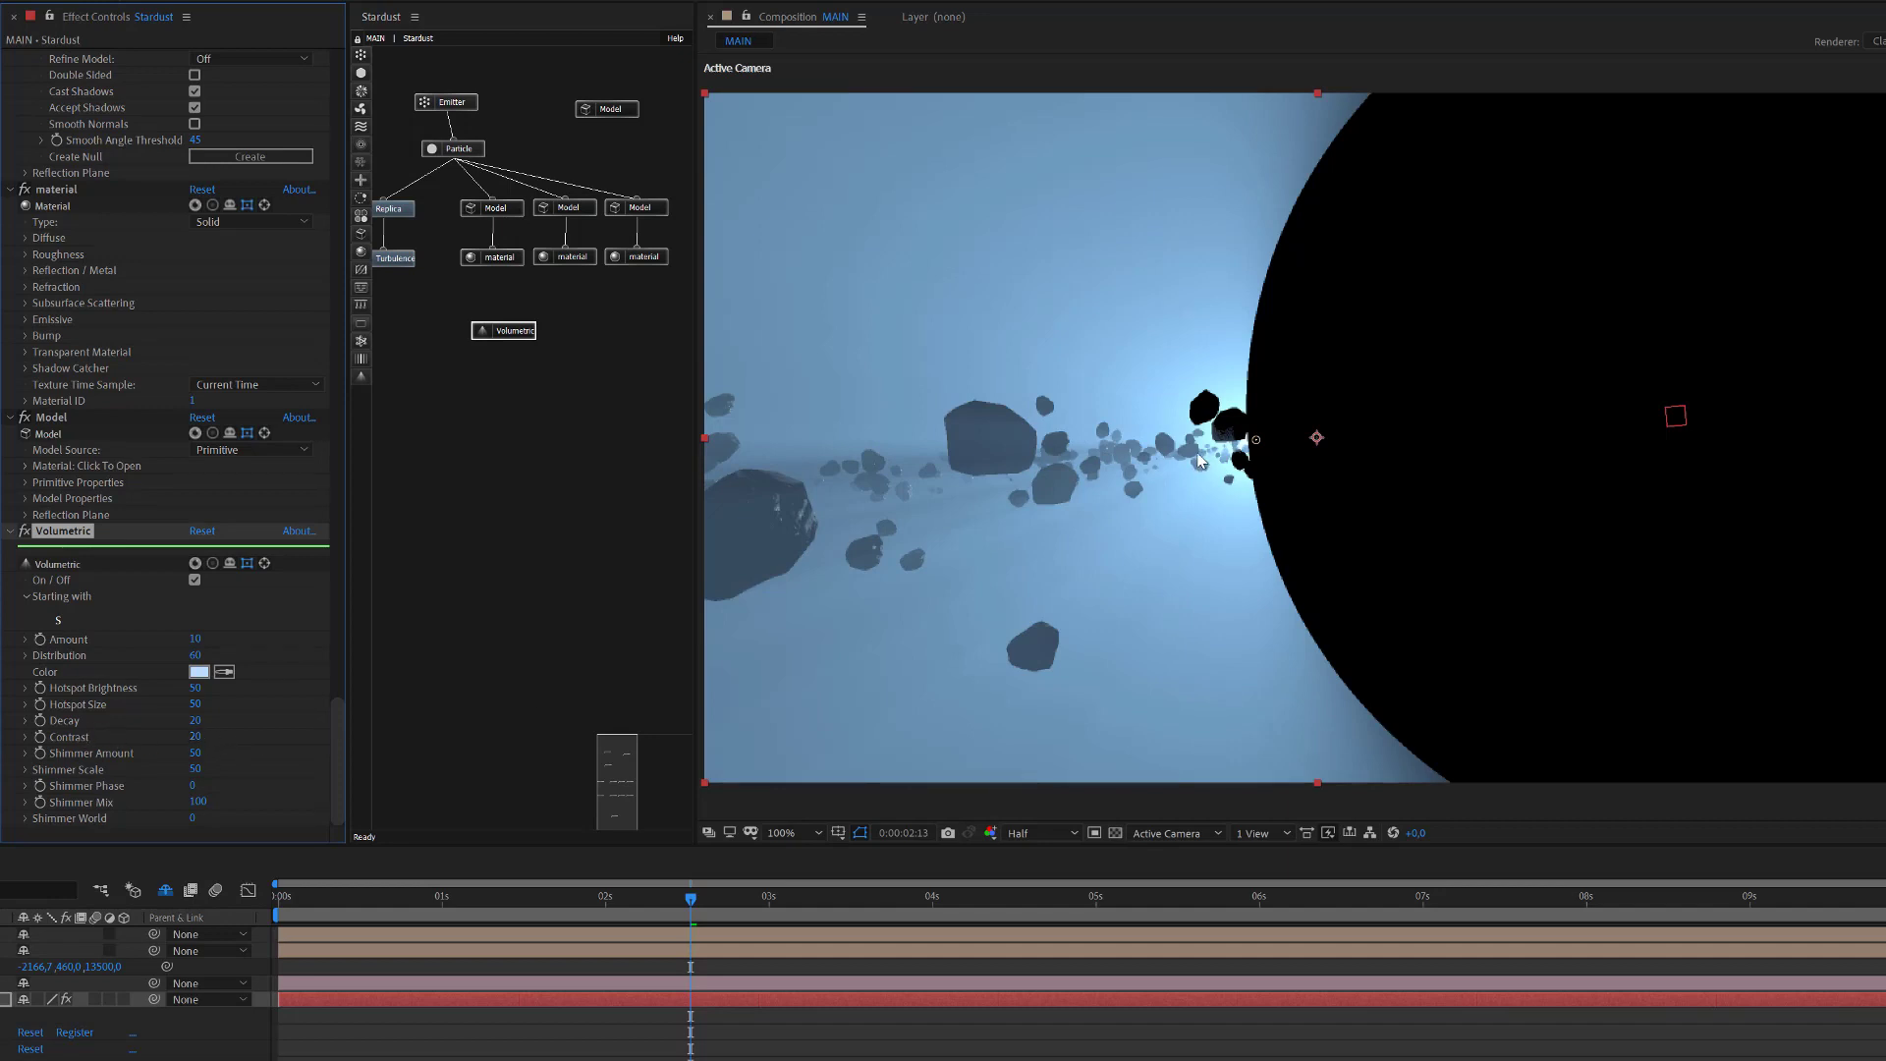
click(196, 737)
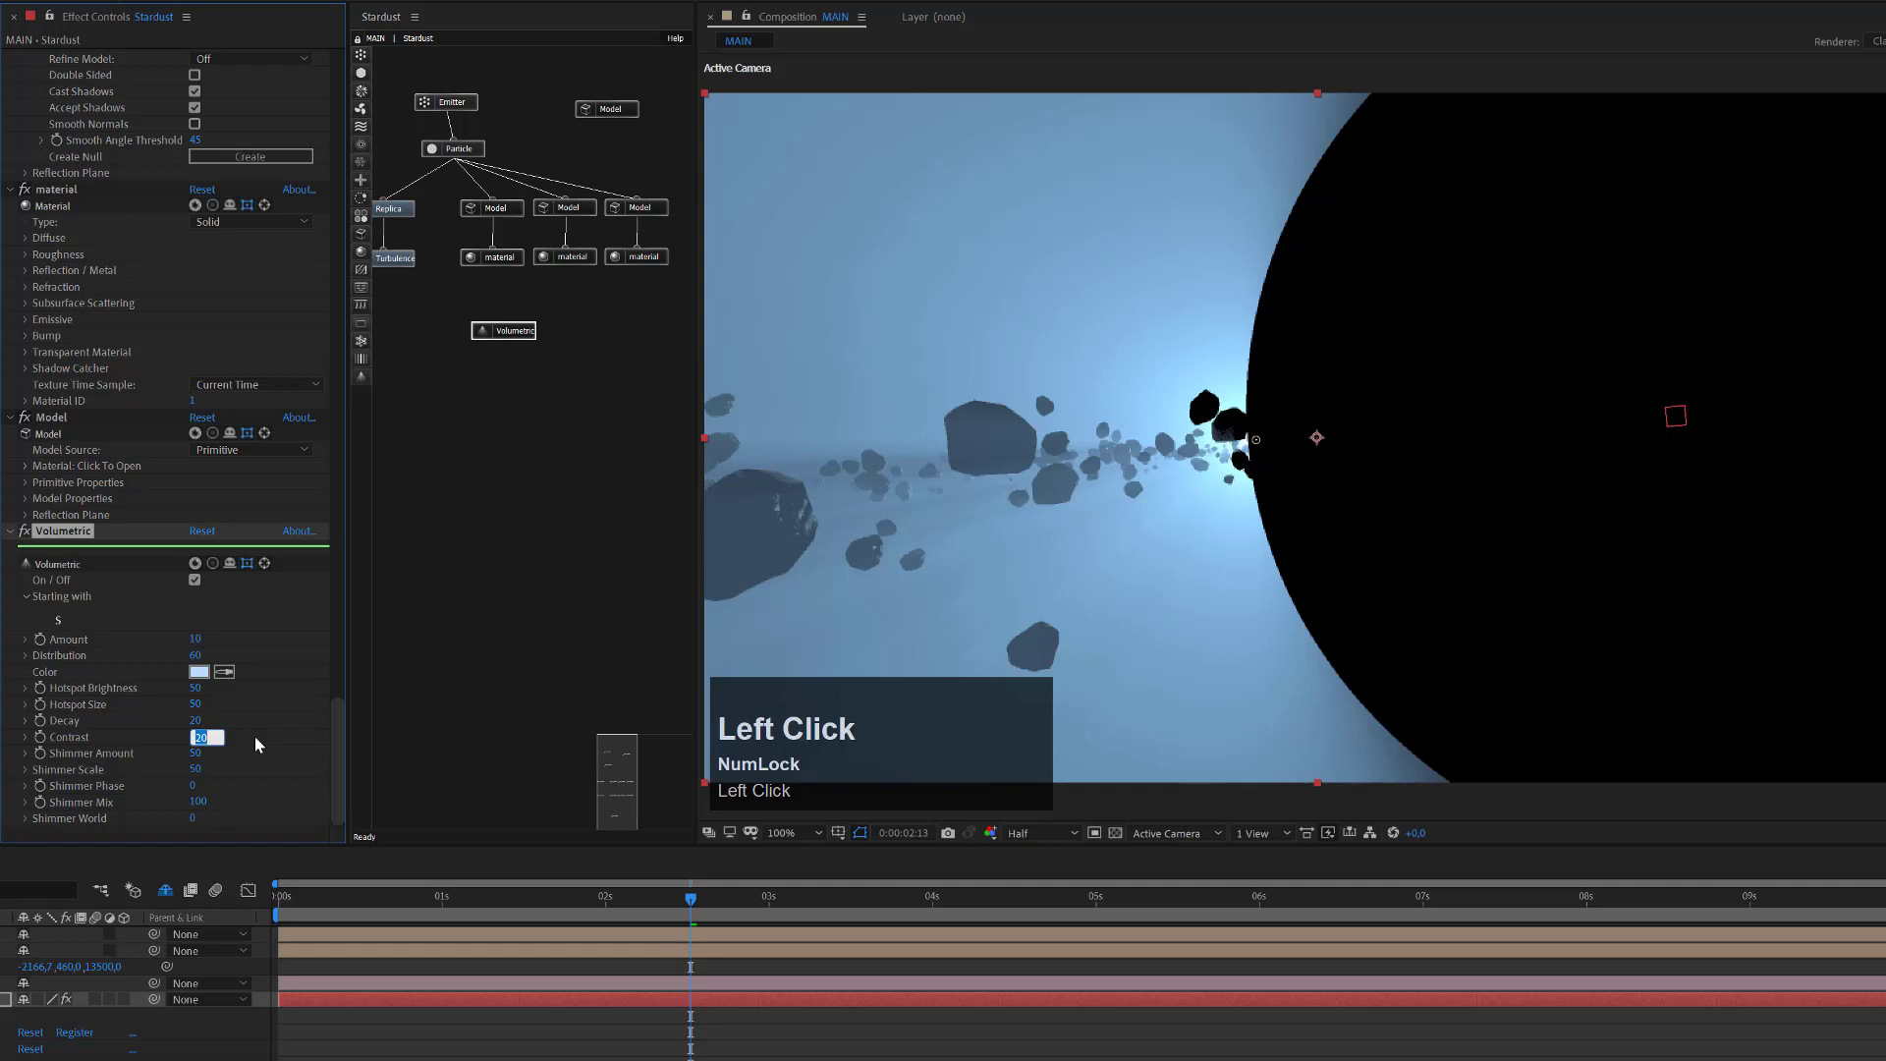
text(75)
key(Return)
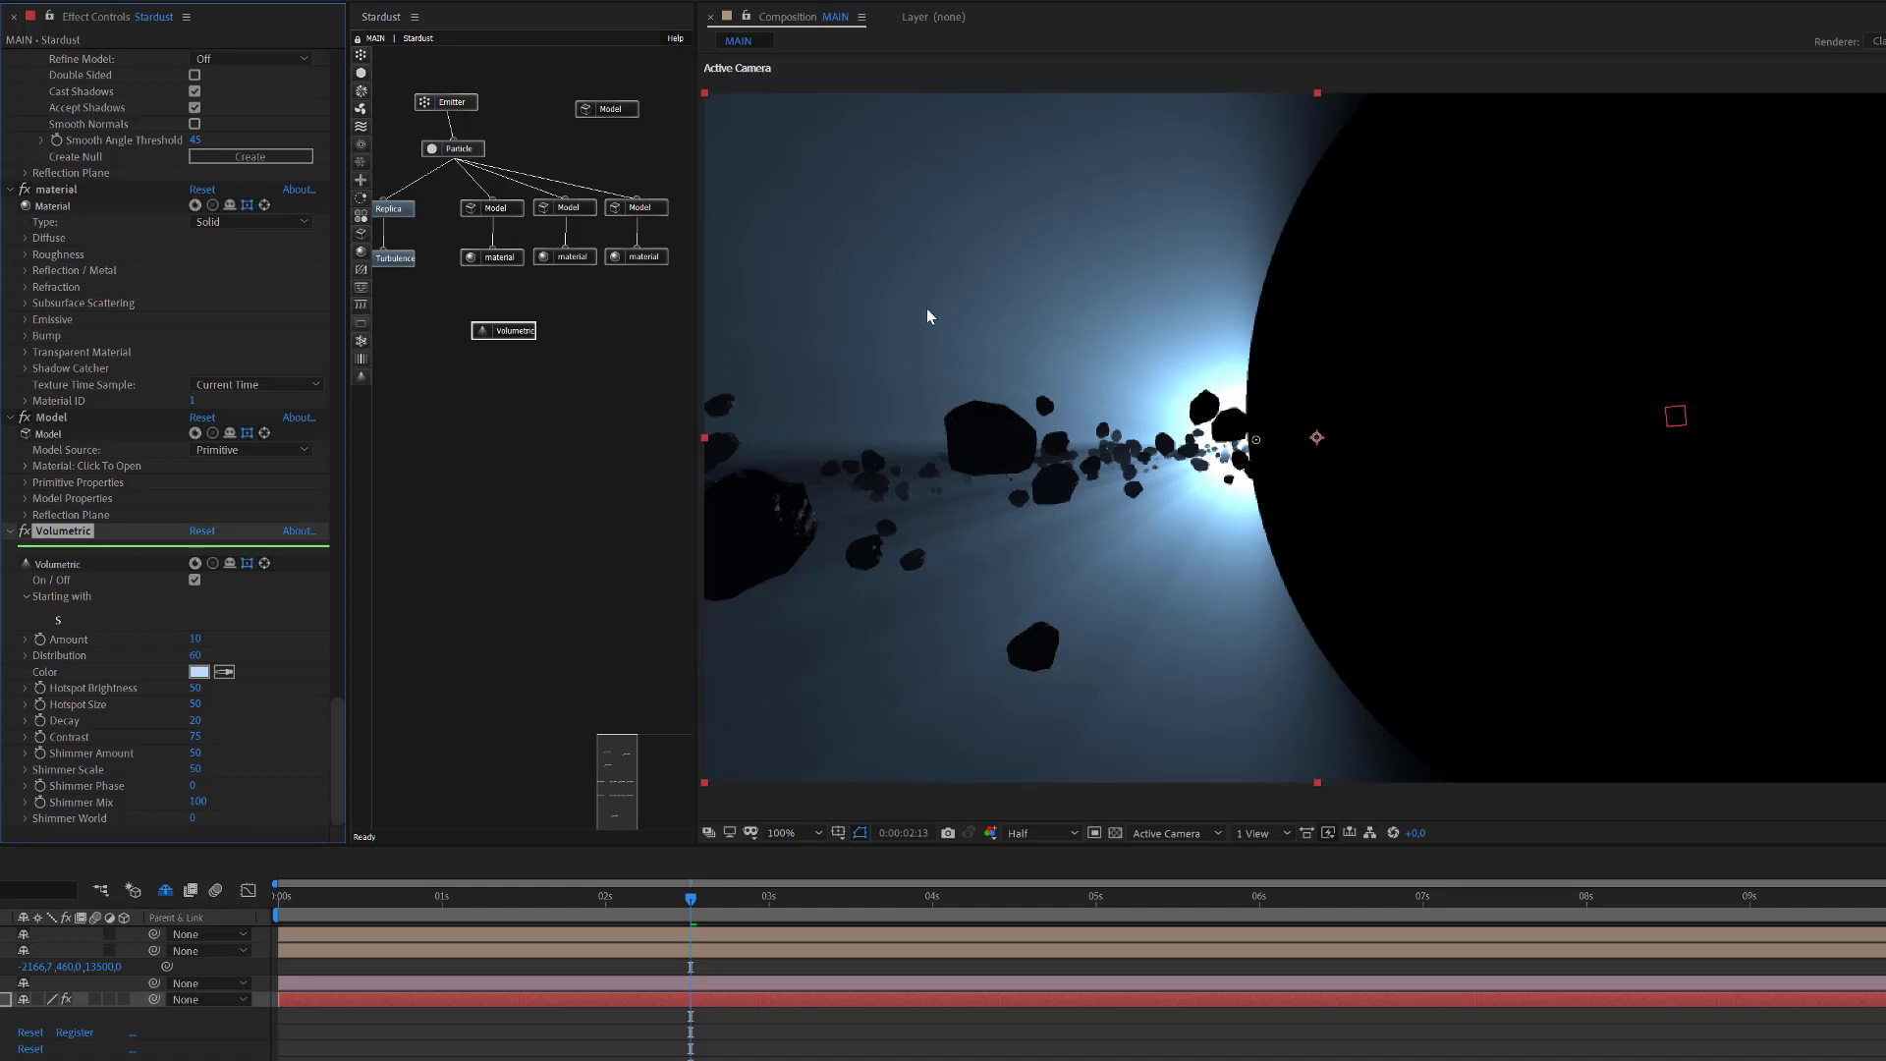
click(195, 737)
text(80)
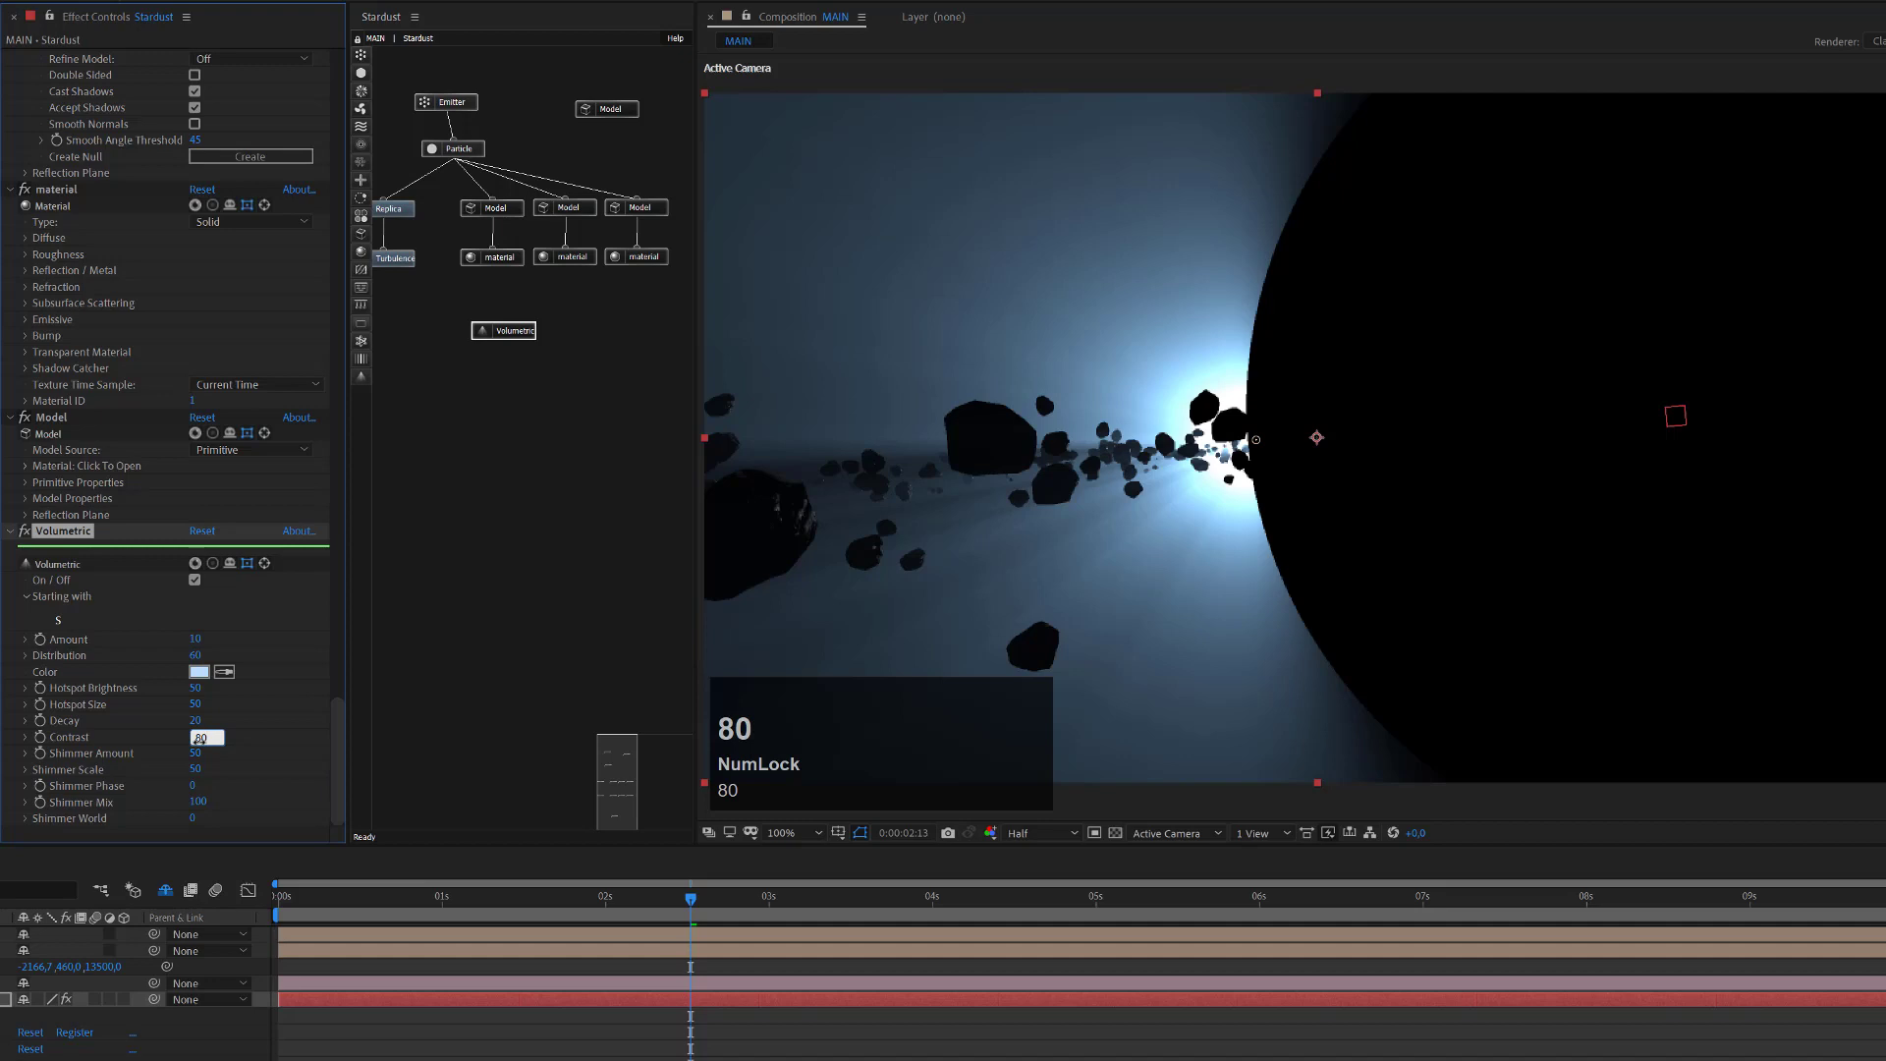
key(Return)
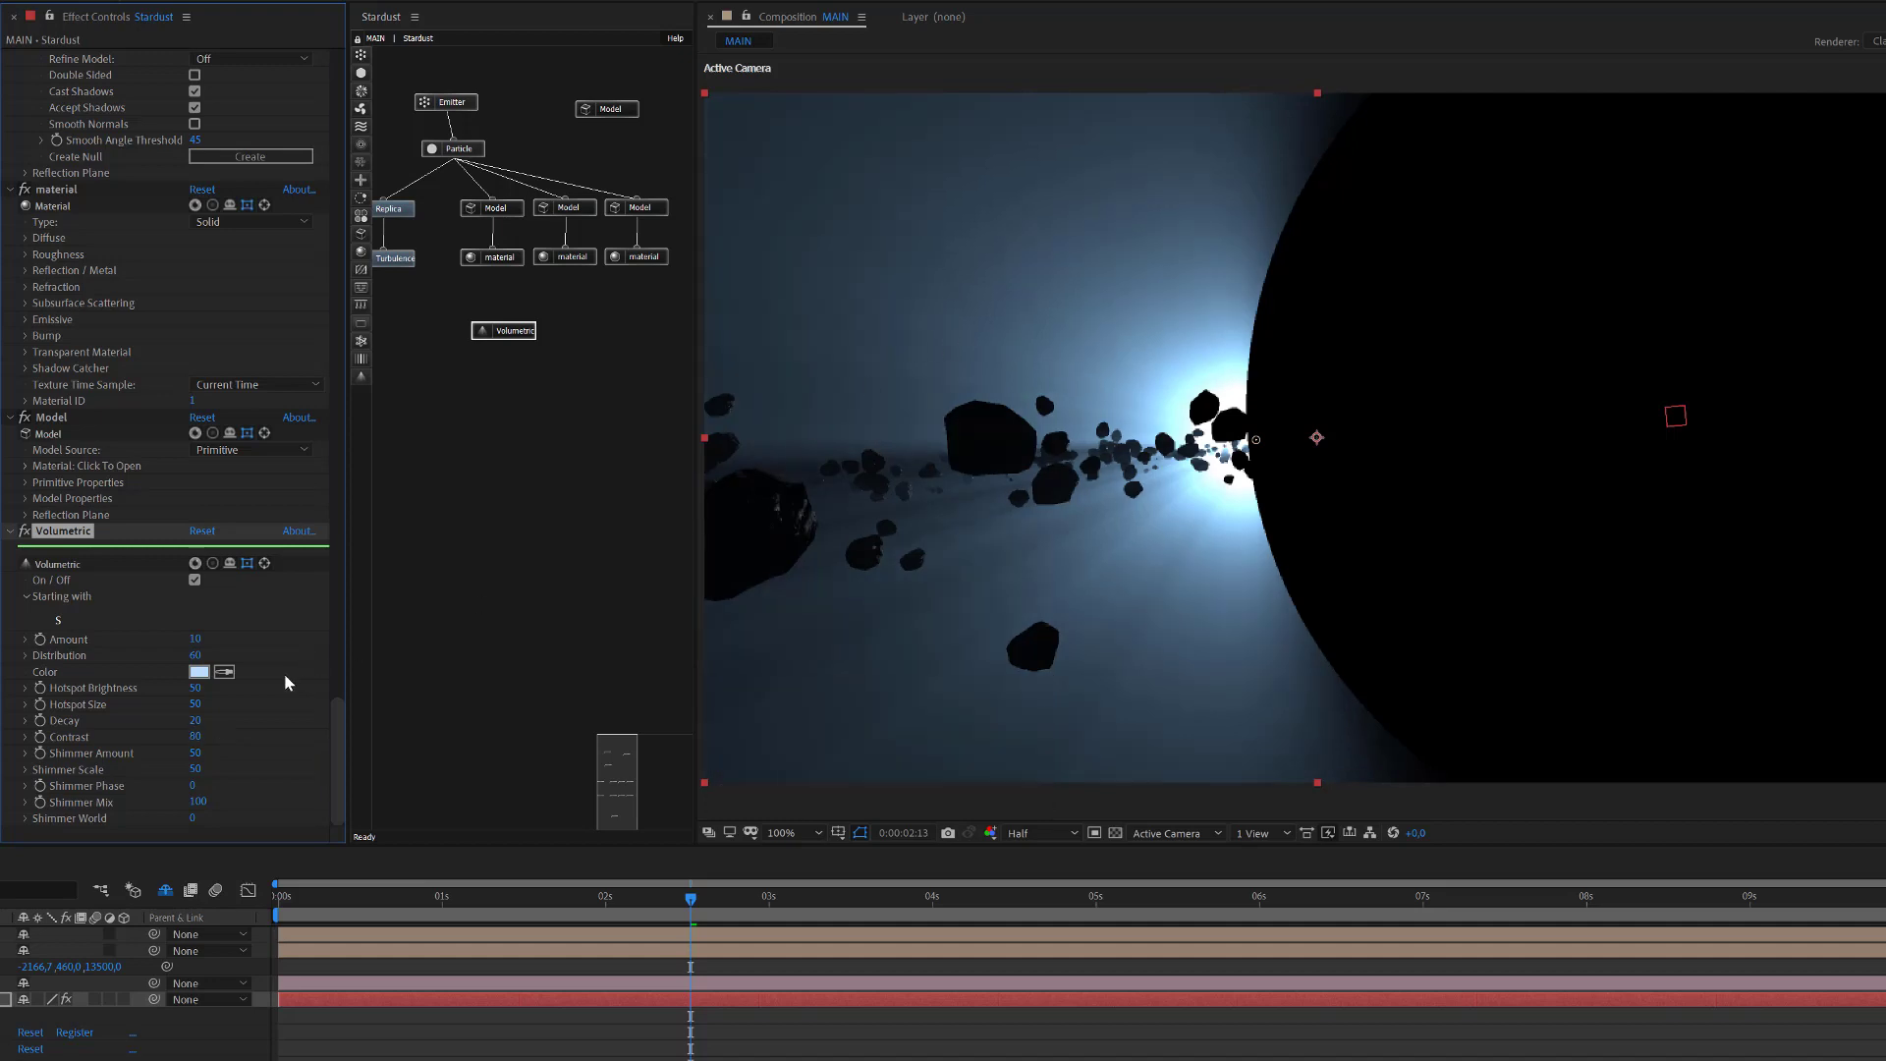
Try larger Shimmer Scale values on the Volumetric node and set Shimmer Scale to 200.
mouse_move(202, 758)
mouse_down()
mouse_move(220, 755)
mouse_move(200, 756)
mouse_up()
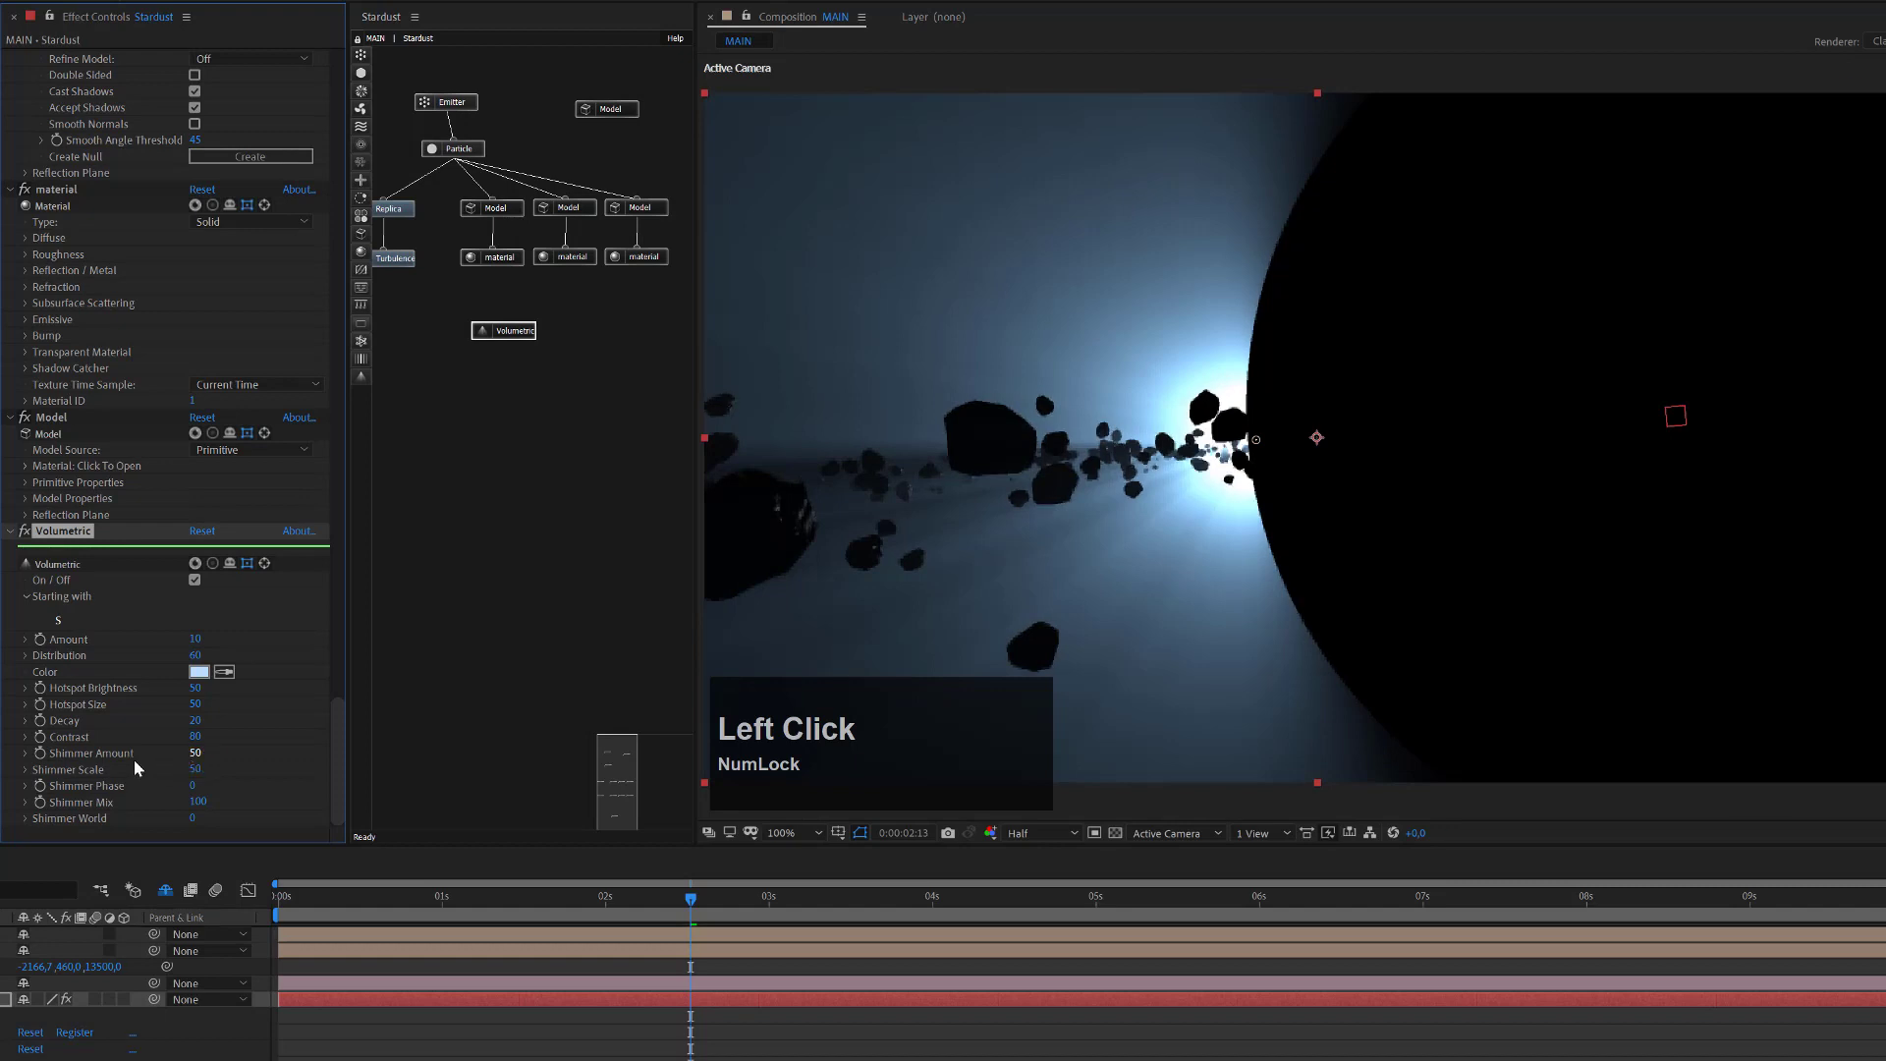
drag(195, 770, 231, 773)
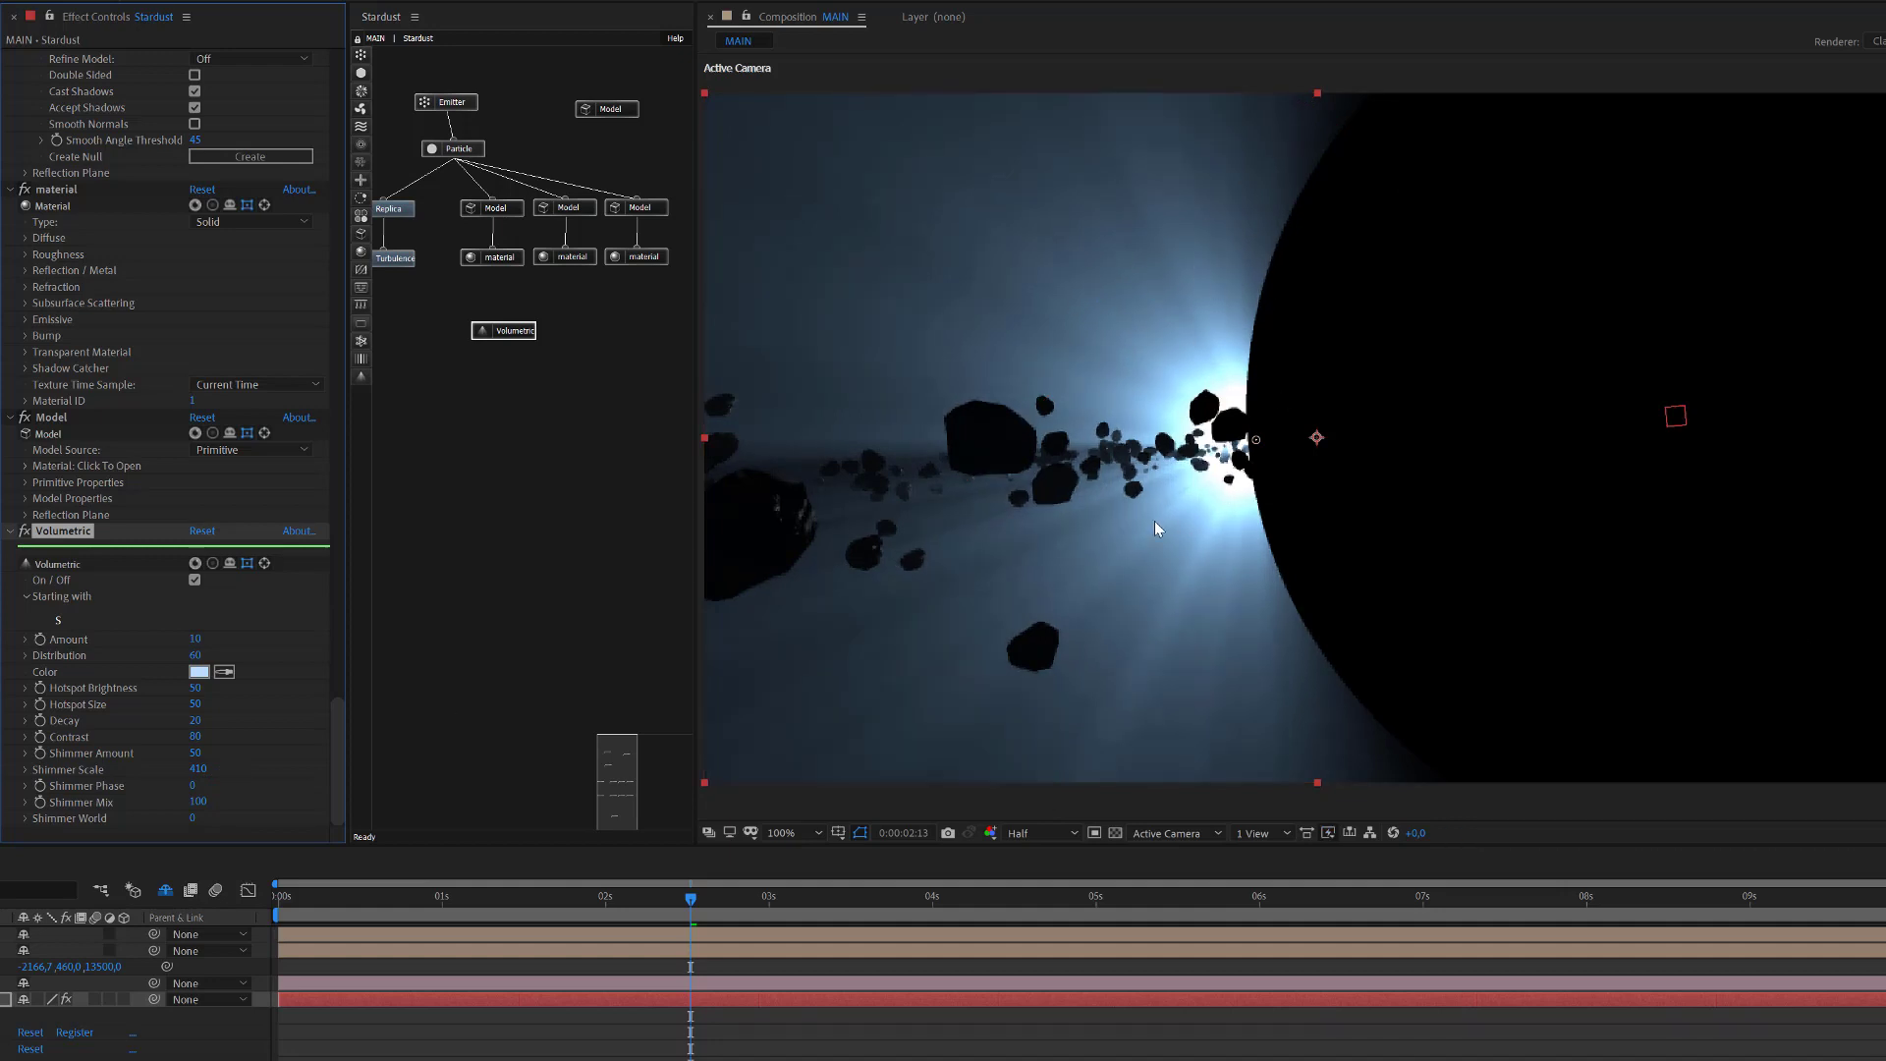
click(204, 770)
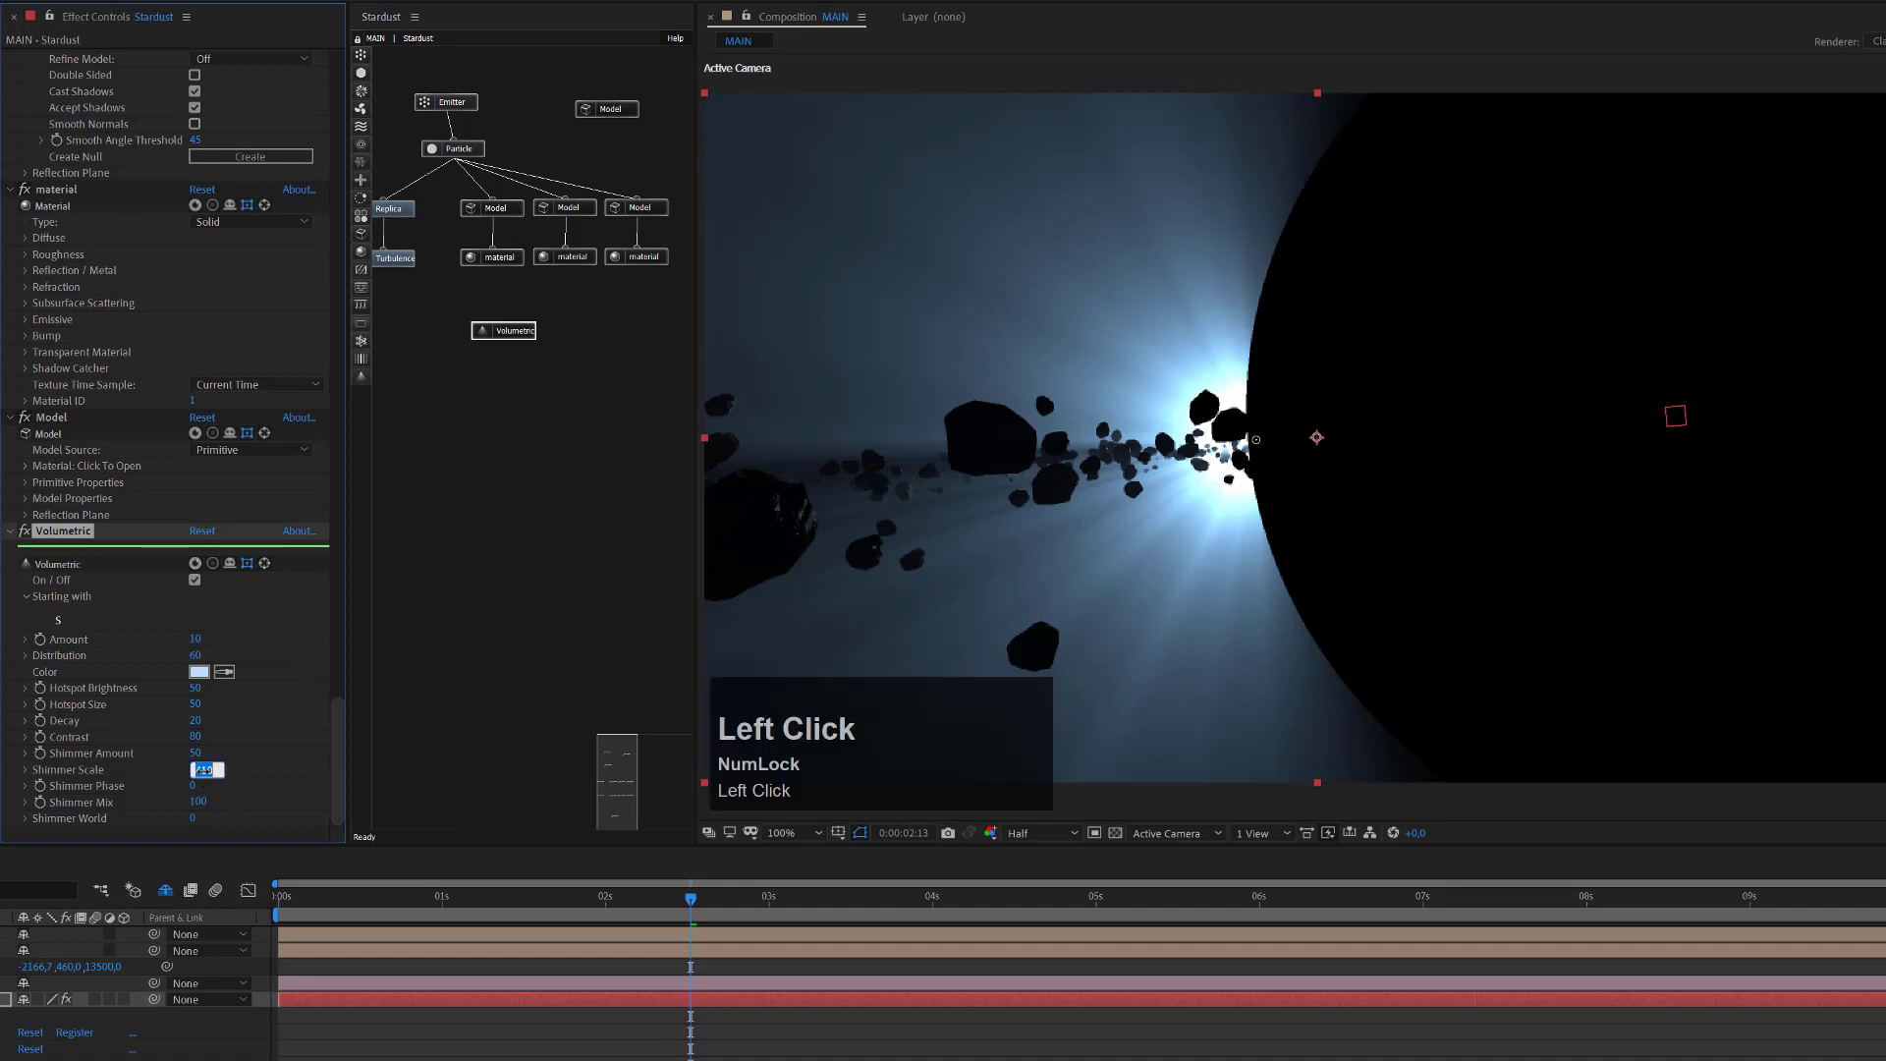
text(200)
key(Return)
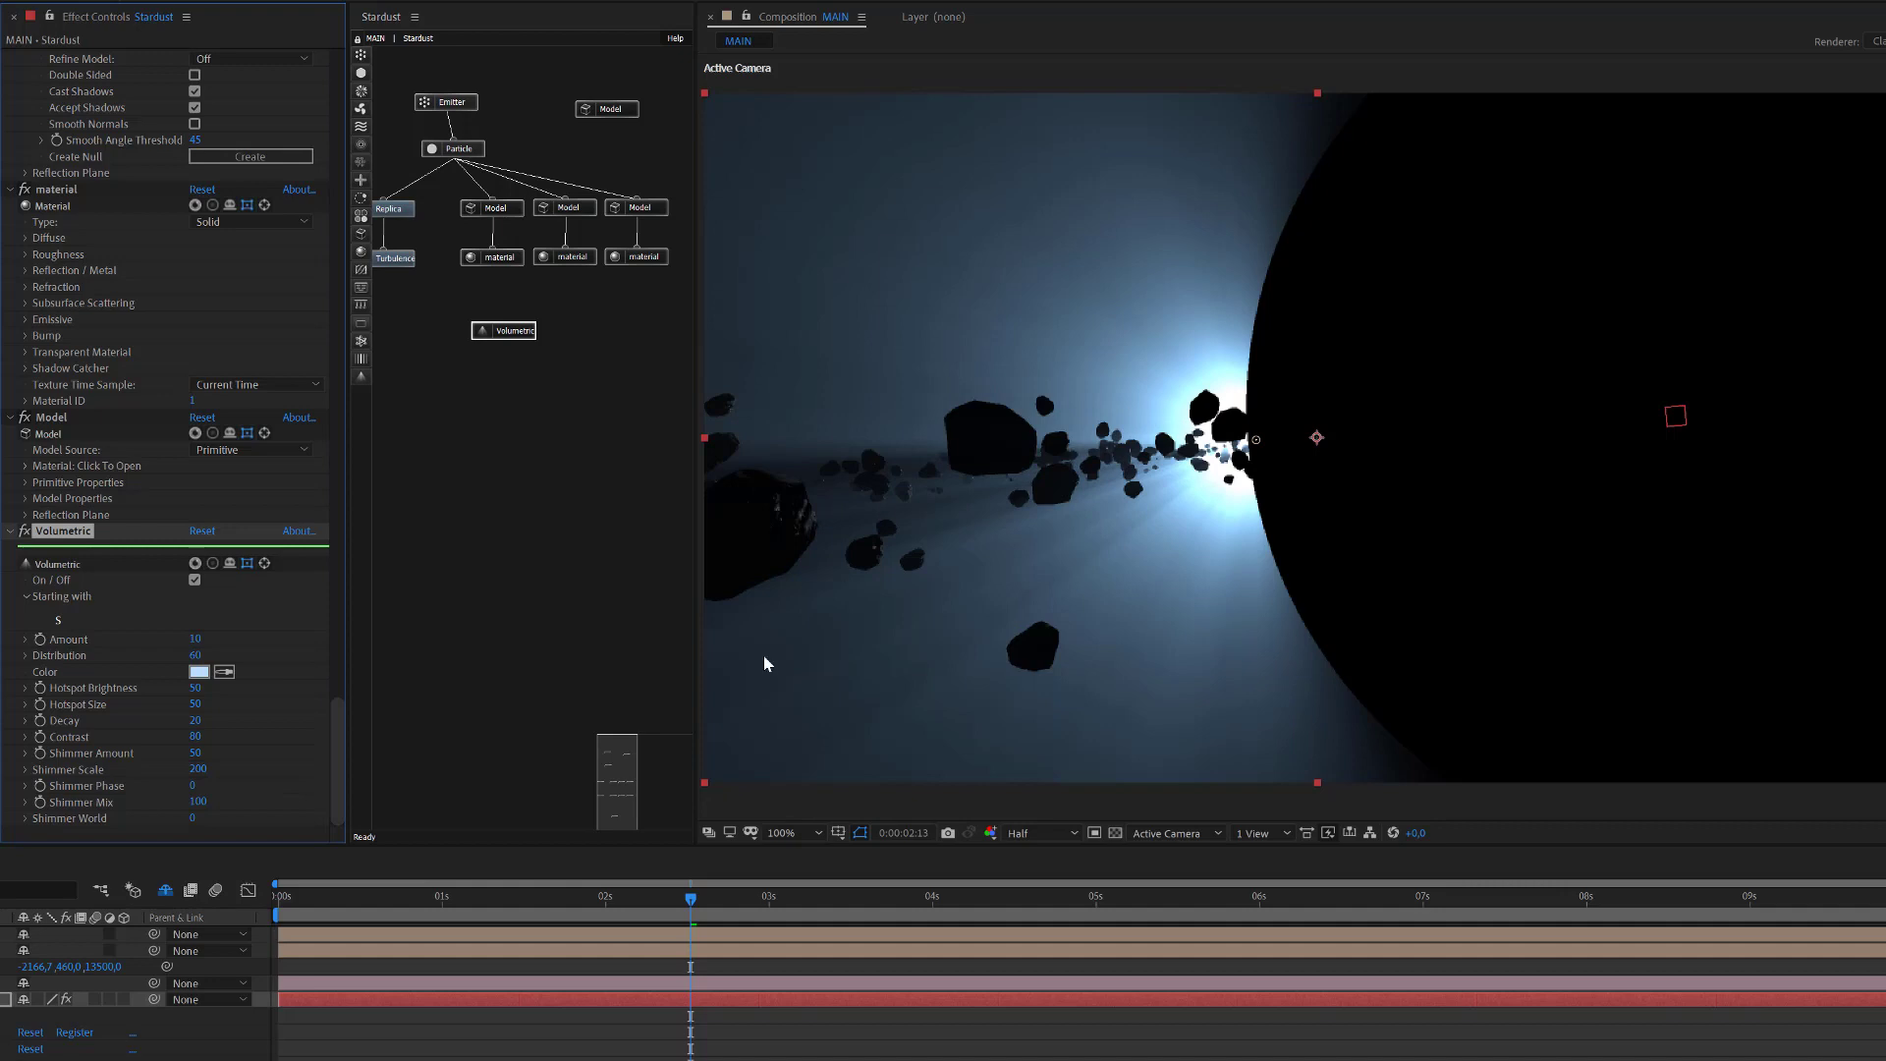
Try other Shimmer Phase and Shimmer Mix values on the Volumetric node, returning them to 0 and 100.
drag(196, 792, 203, 794)
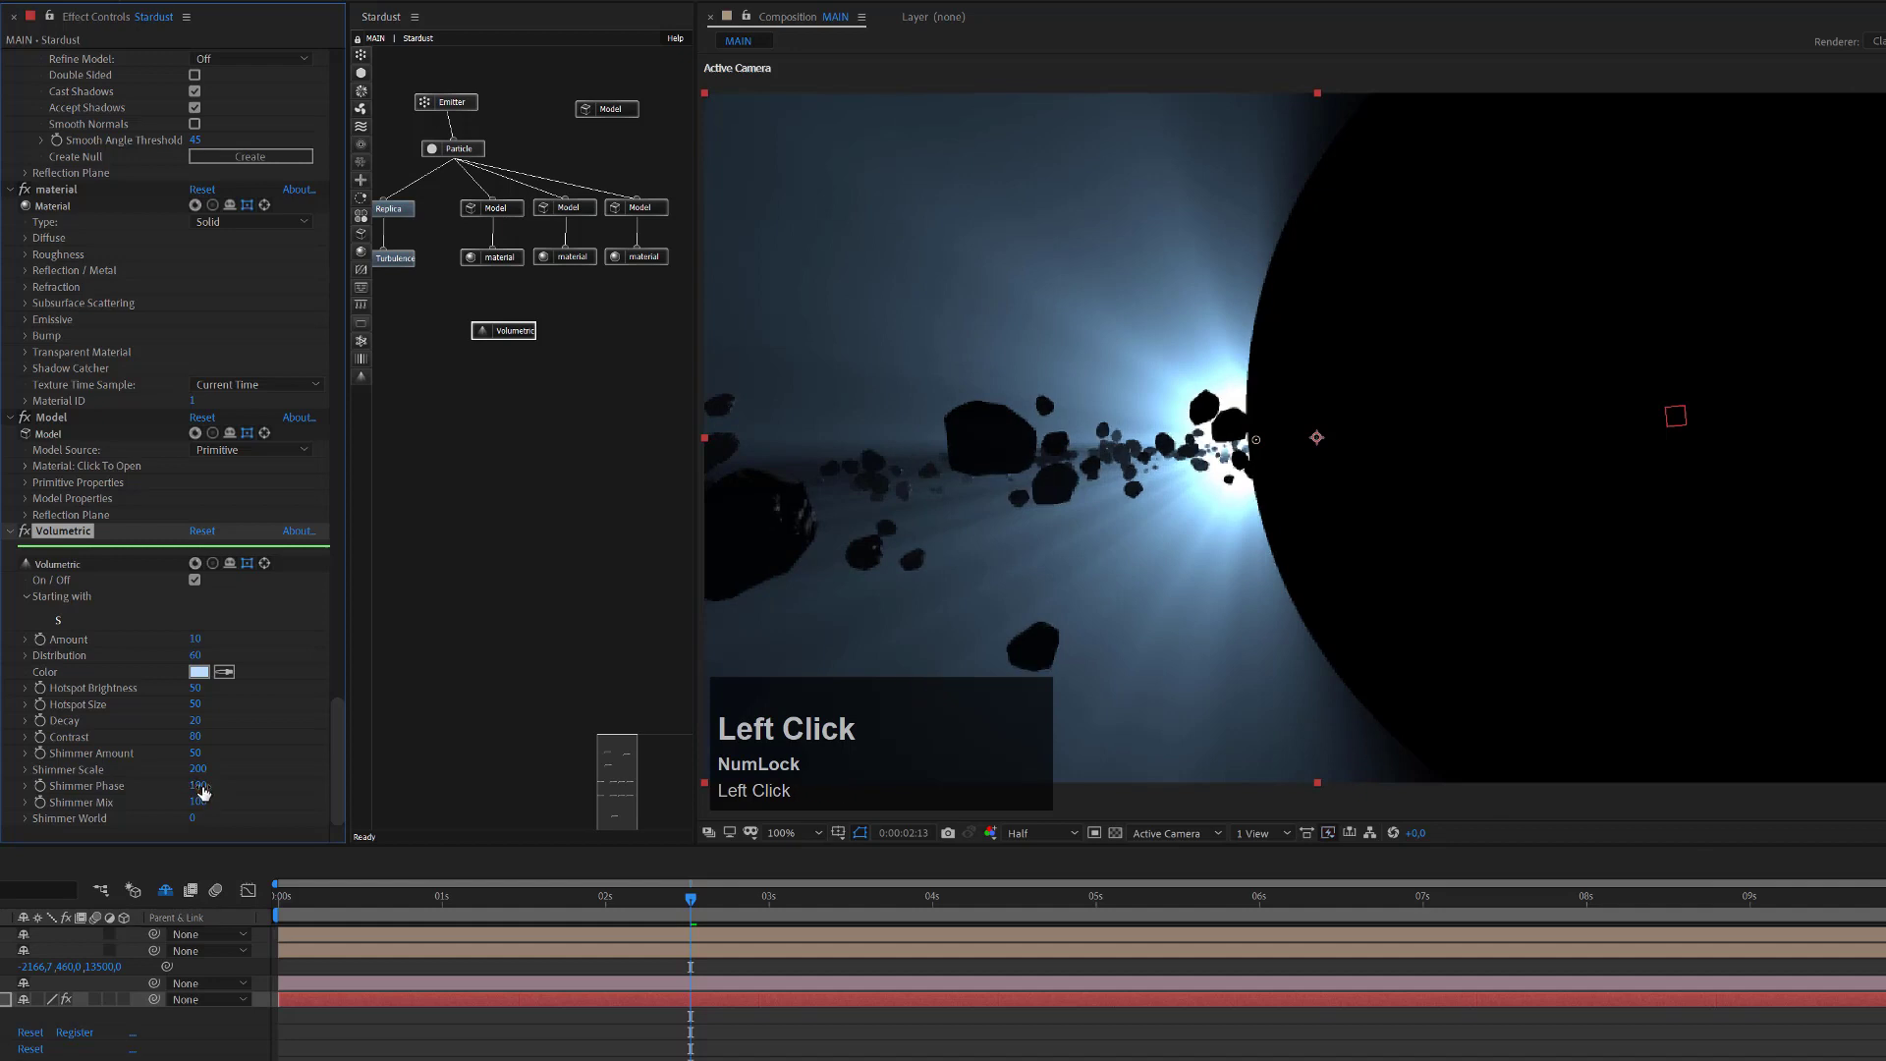
click(204, 792)
text(0)
key(Return)
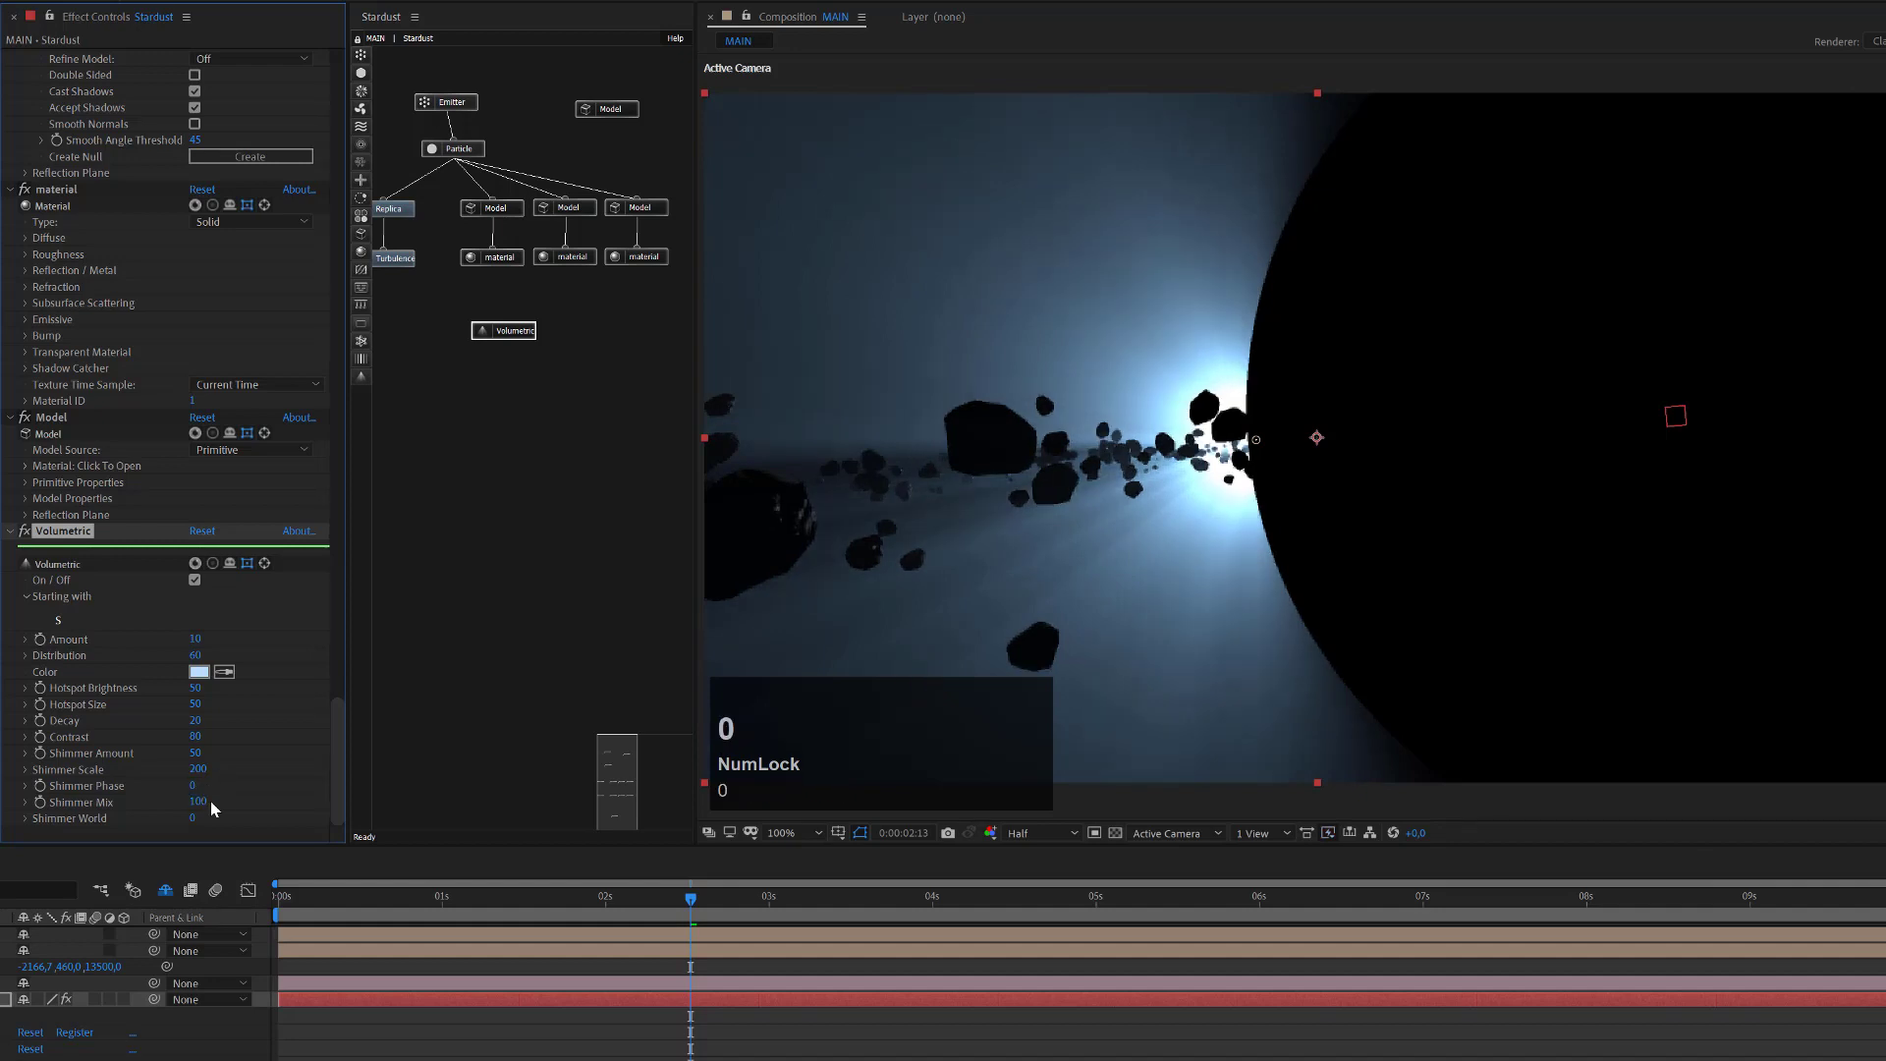
mouse_move(202, 803)
mouse_down()
mouse_move(156, 800)
mouse_move(262, 799)
mouse_move(197, 804)
mouse_up()
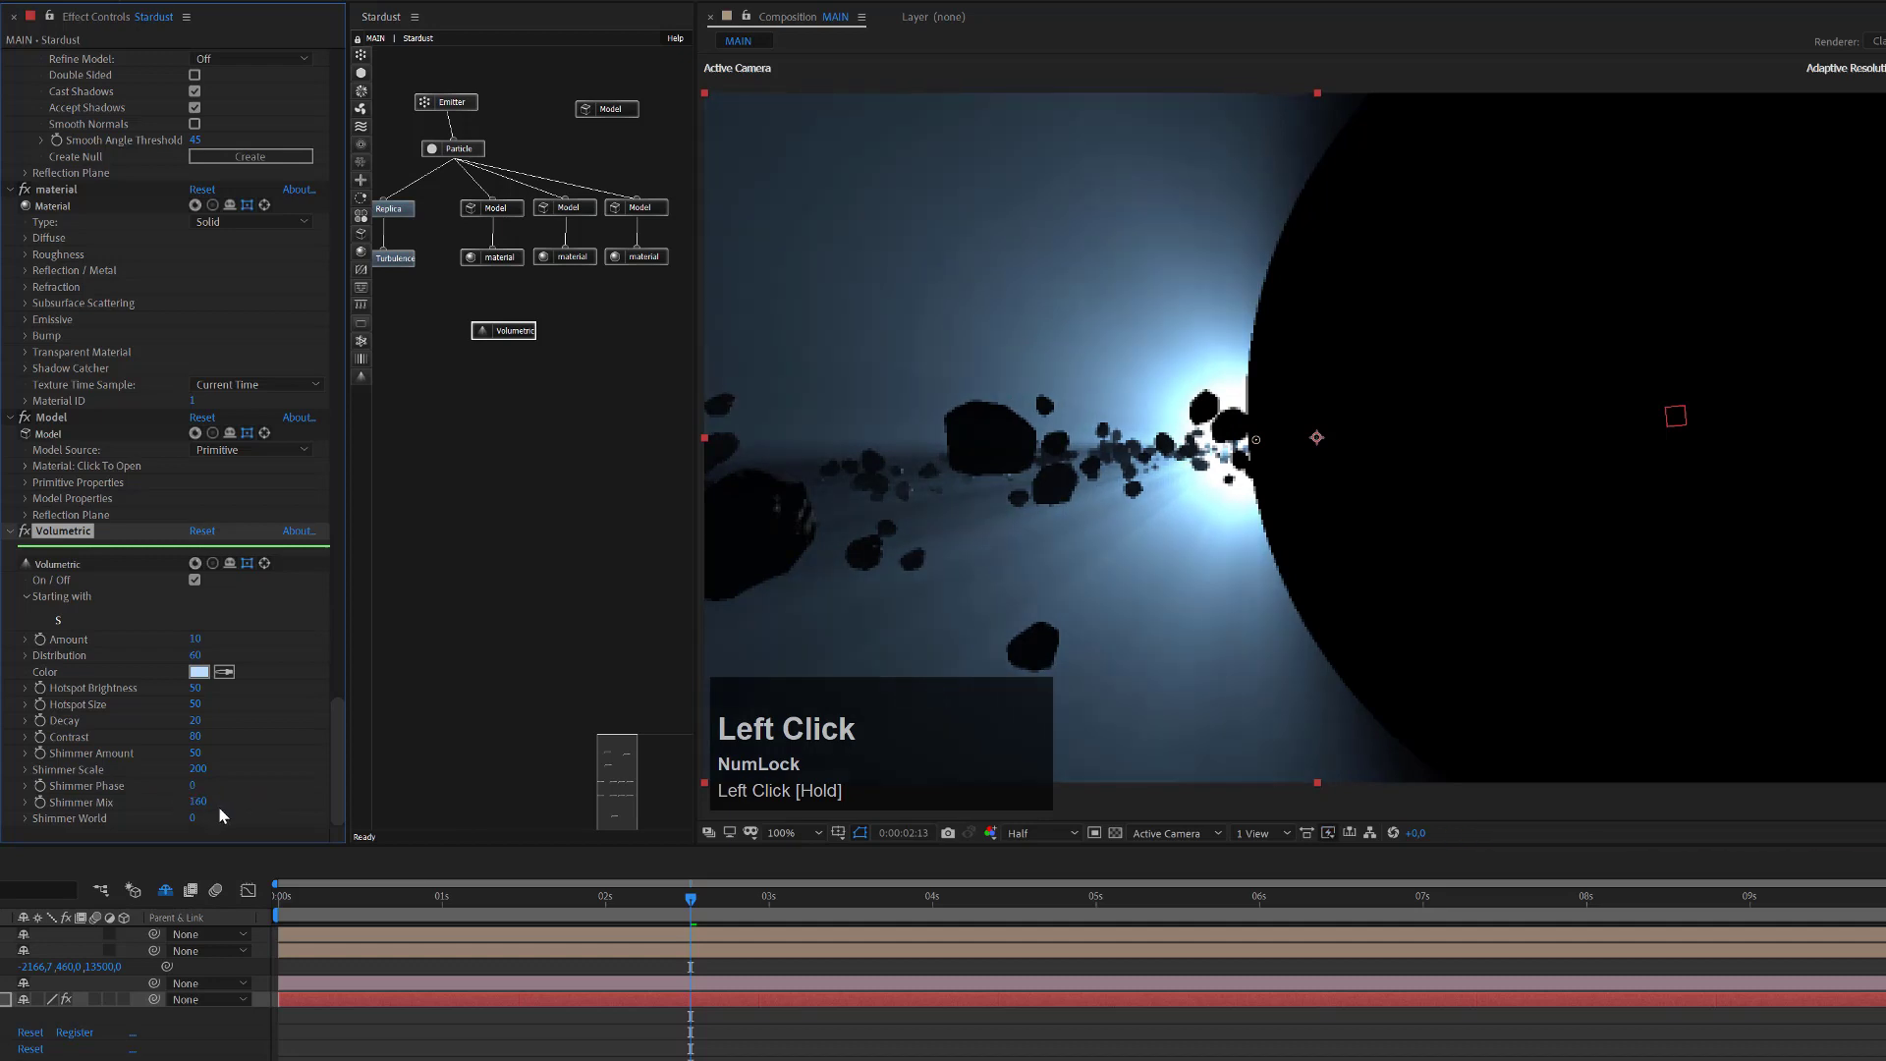
click(197, 803)
text(100)
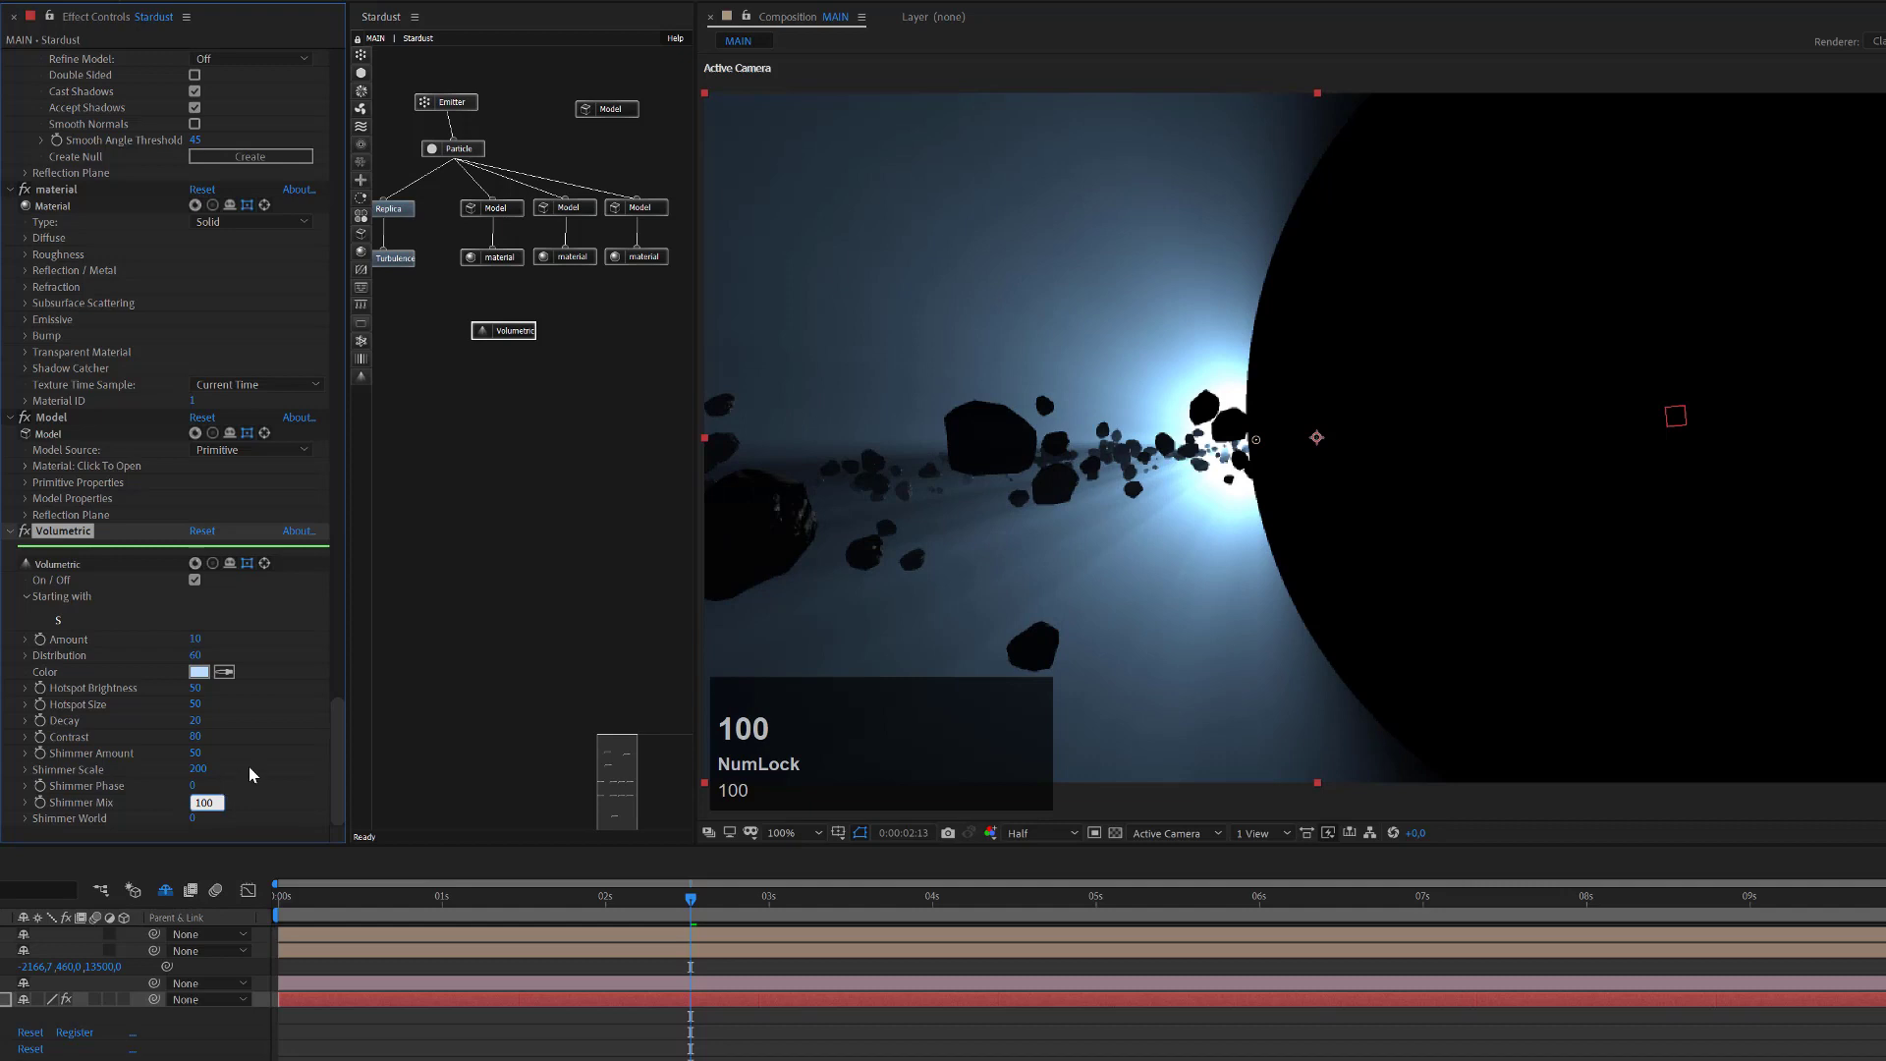
click(226, 837)
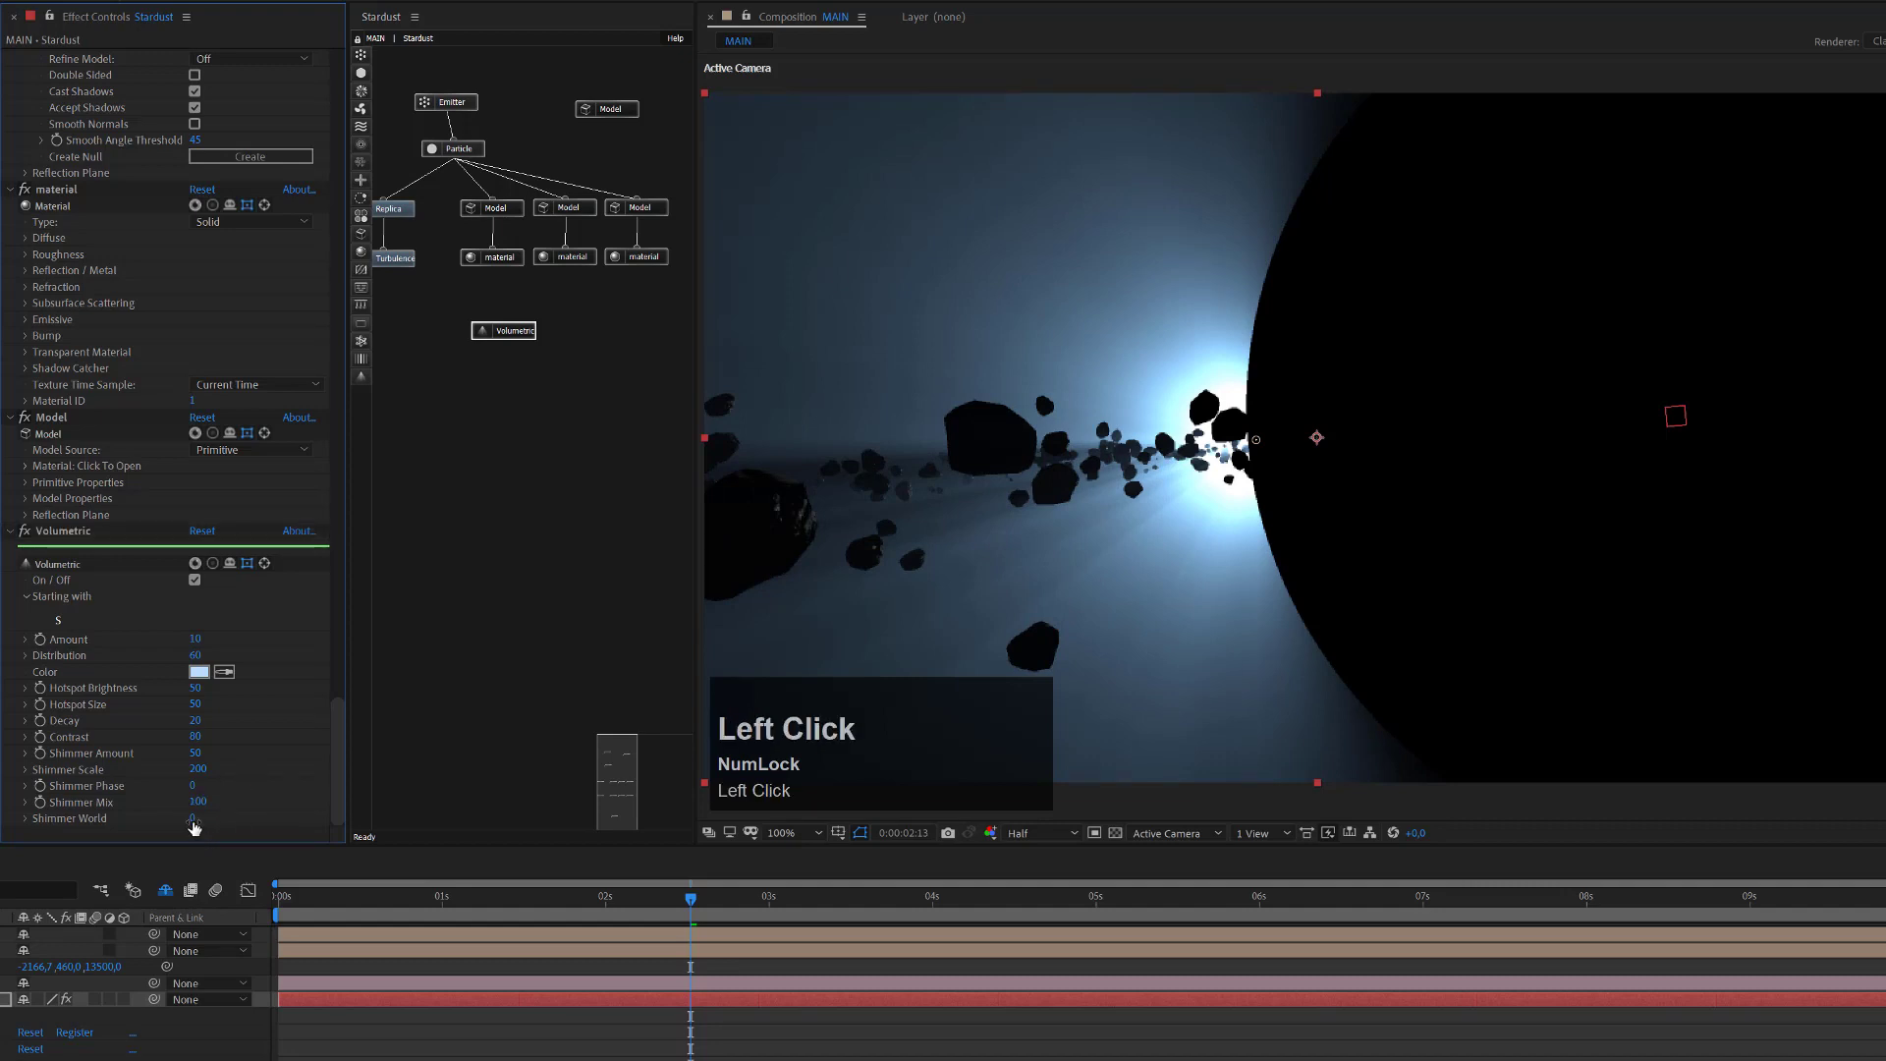
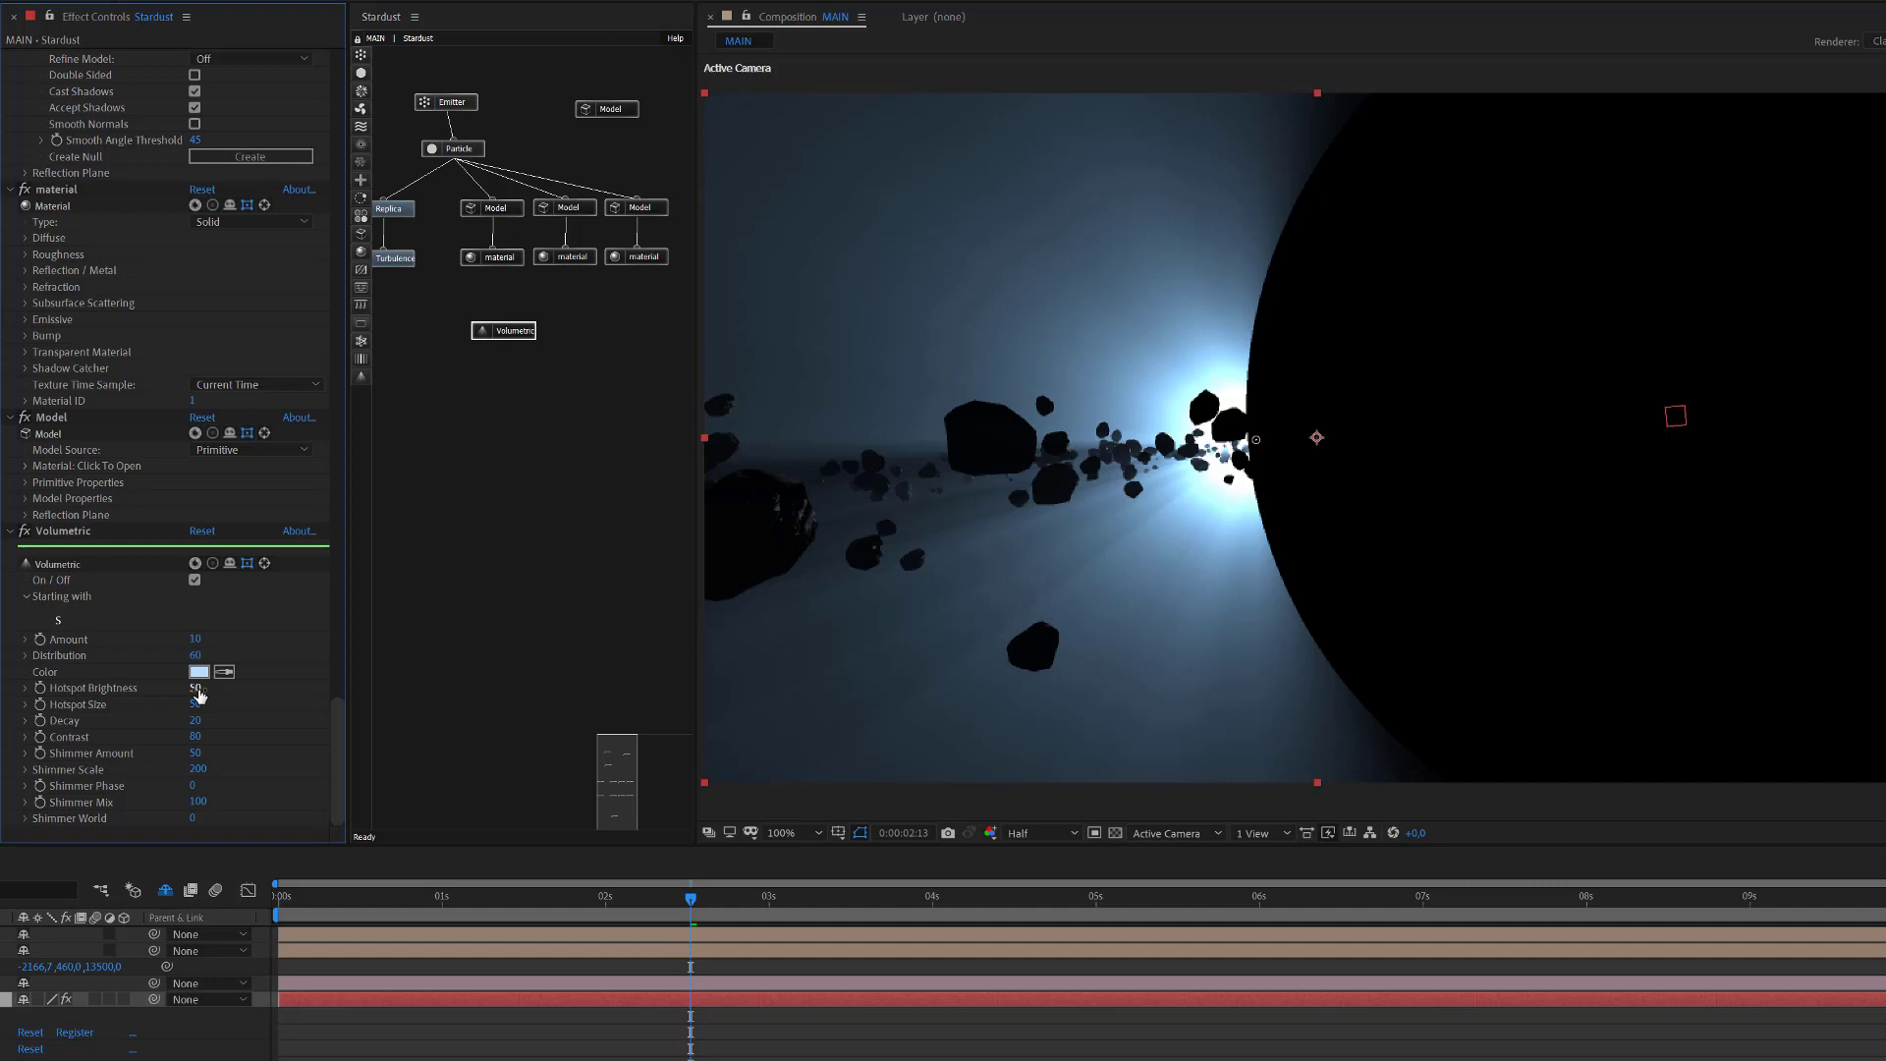
Adjust the Volumetric node's hotspot, changing Hotspot Size to 120 and setting Hotspot Brightness to 40.
drag(197, 699, 184, 695)
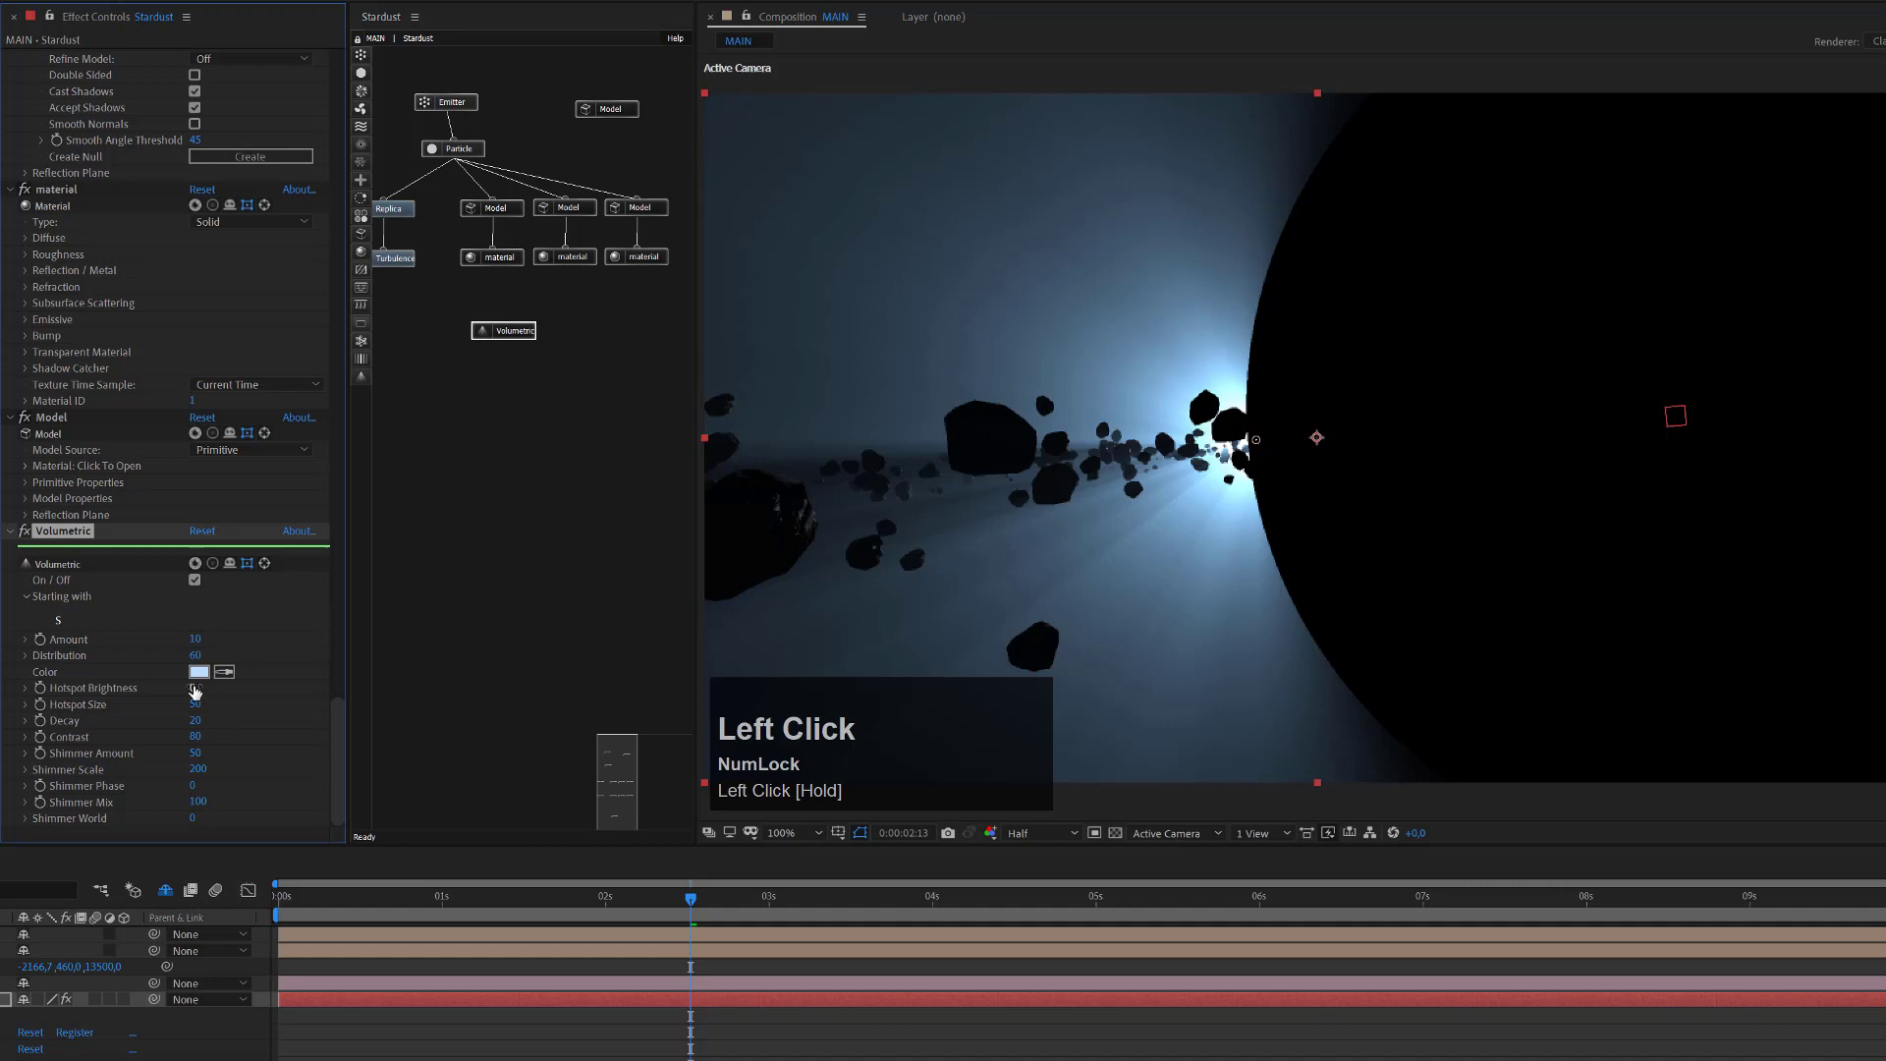
click(197, 706)
mouse_move(198, 706)
mouse_down()
mouse_move(225, 703)
mouse_move(184, 706)
mouse_up()
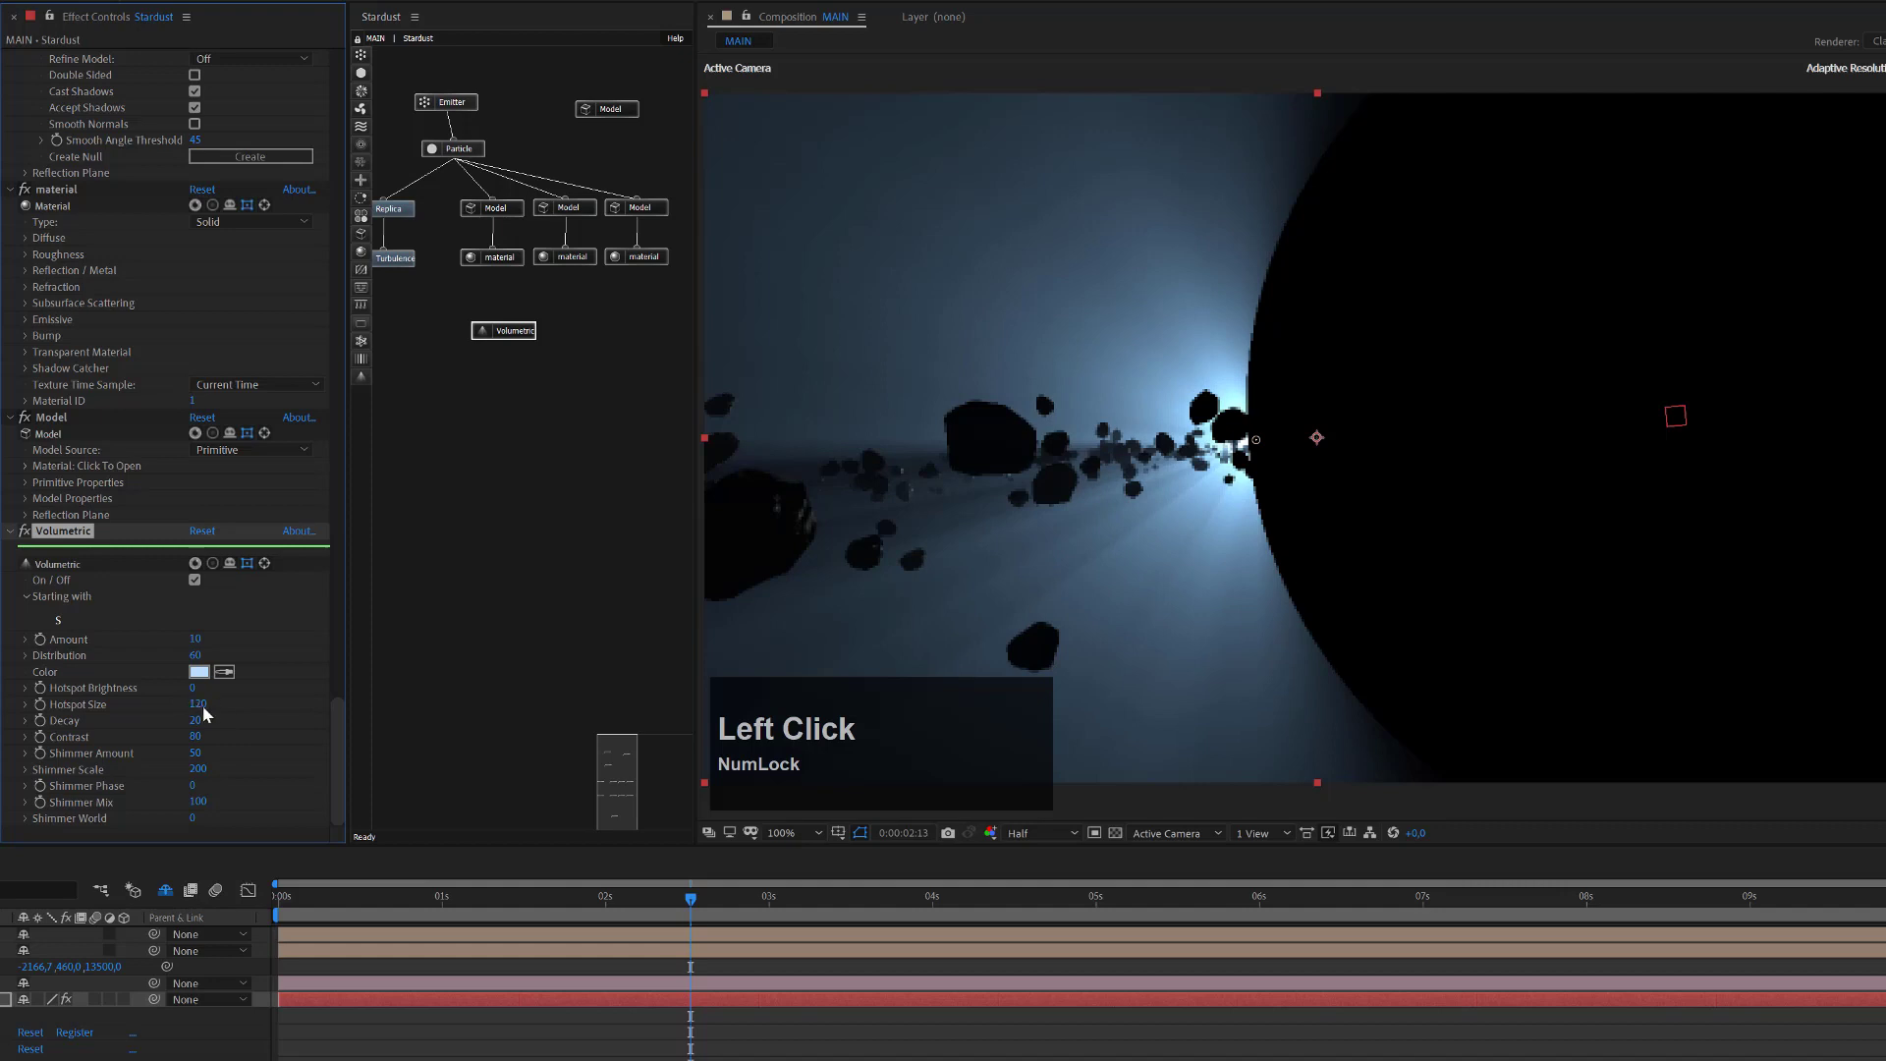
click(196, 691)
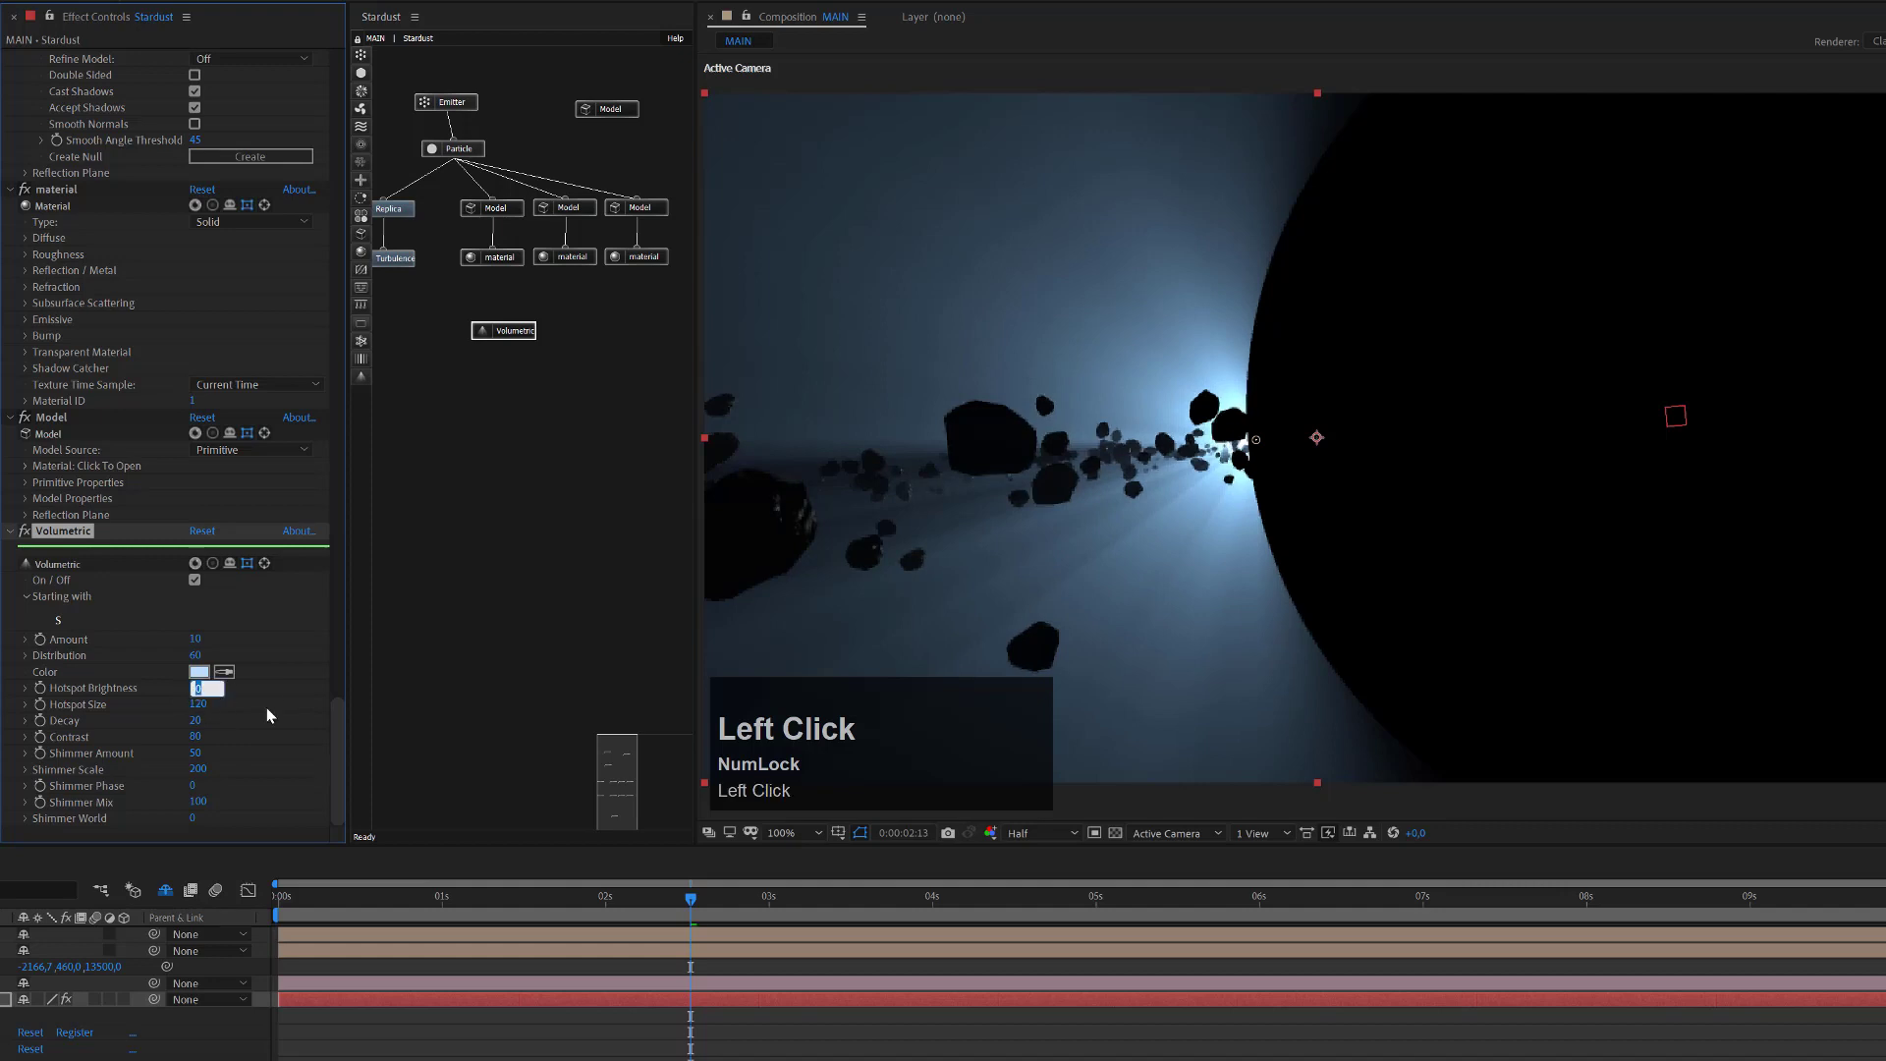
text(40)
key(Return)
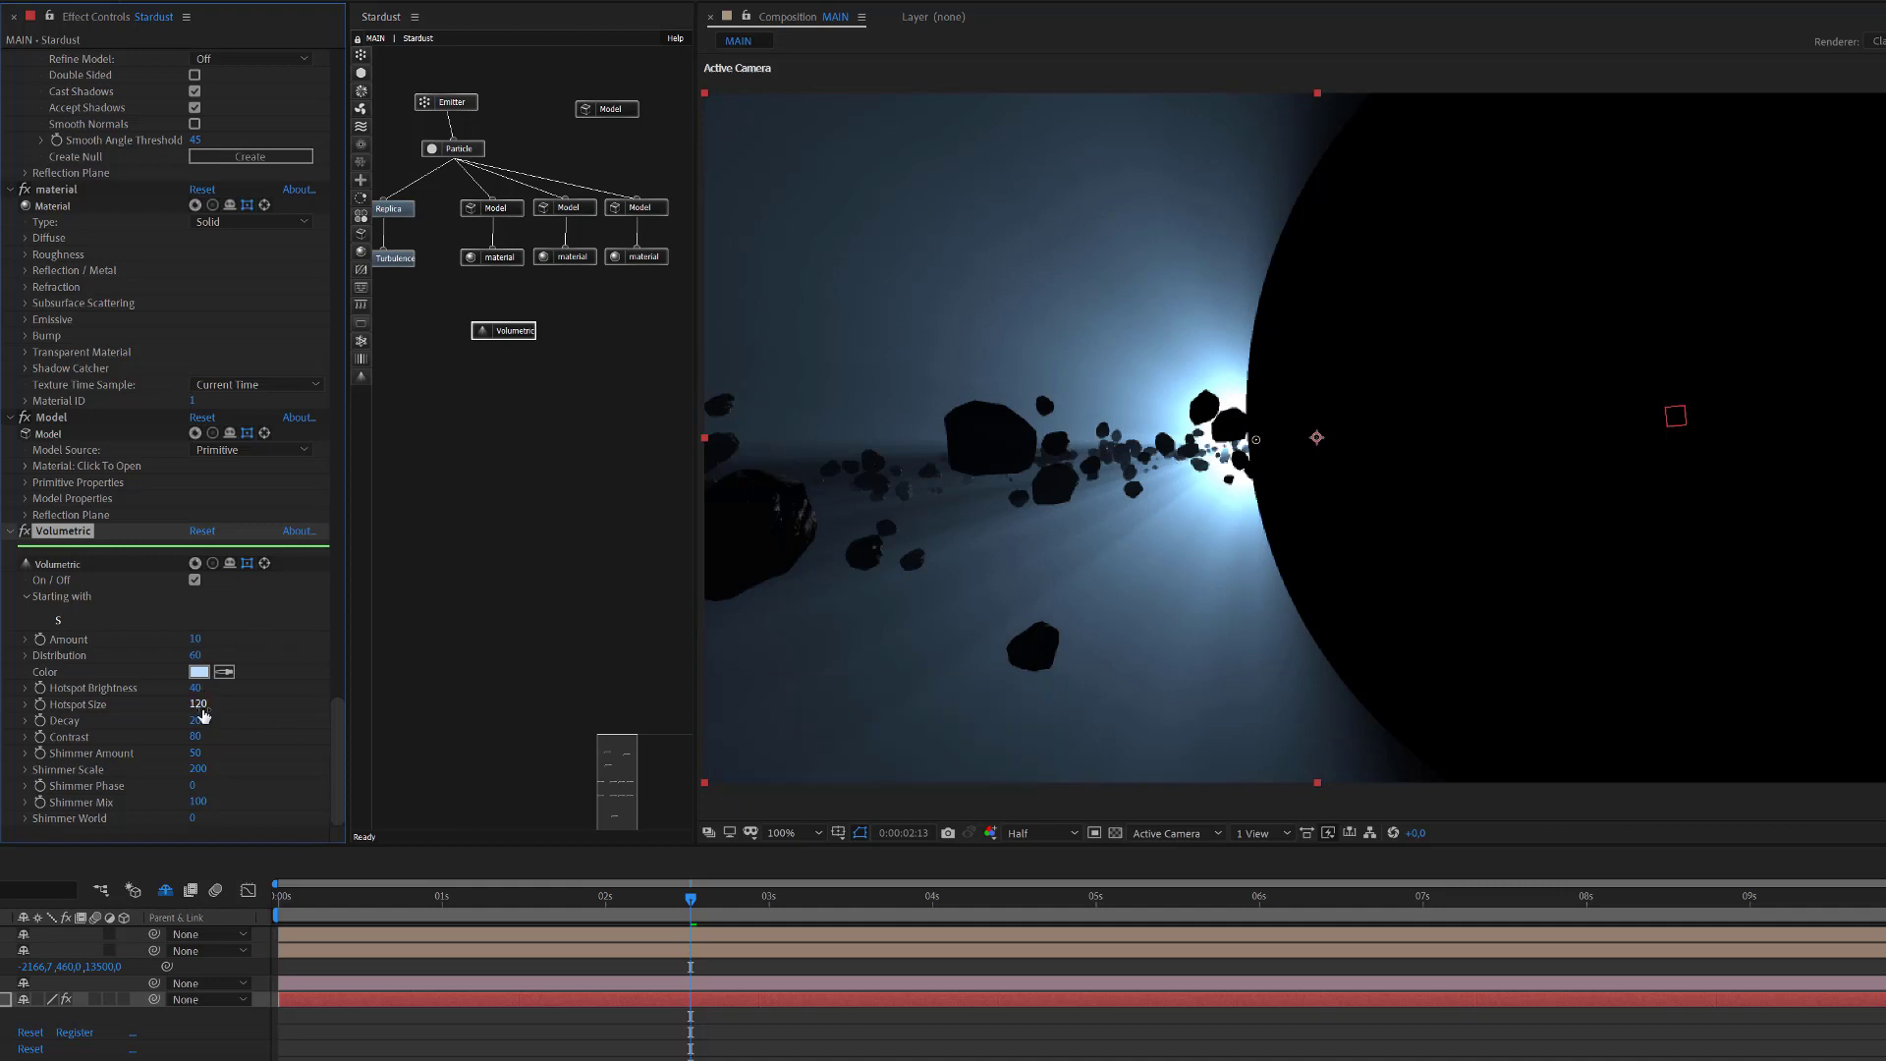
Try a Hotspot Size of 100 on the Volumetric node and set it to 150.
click(198, 707)
text(100)
click(197, 707)
text(150)
key(Return)
Set the composition preview resolution to Full and inspect the backlit asteroids and light rays at 200% zoom.
scroll(1164, 486, down, 2)
scroll(1164, 481, up, 3)
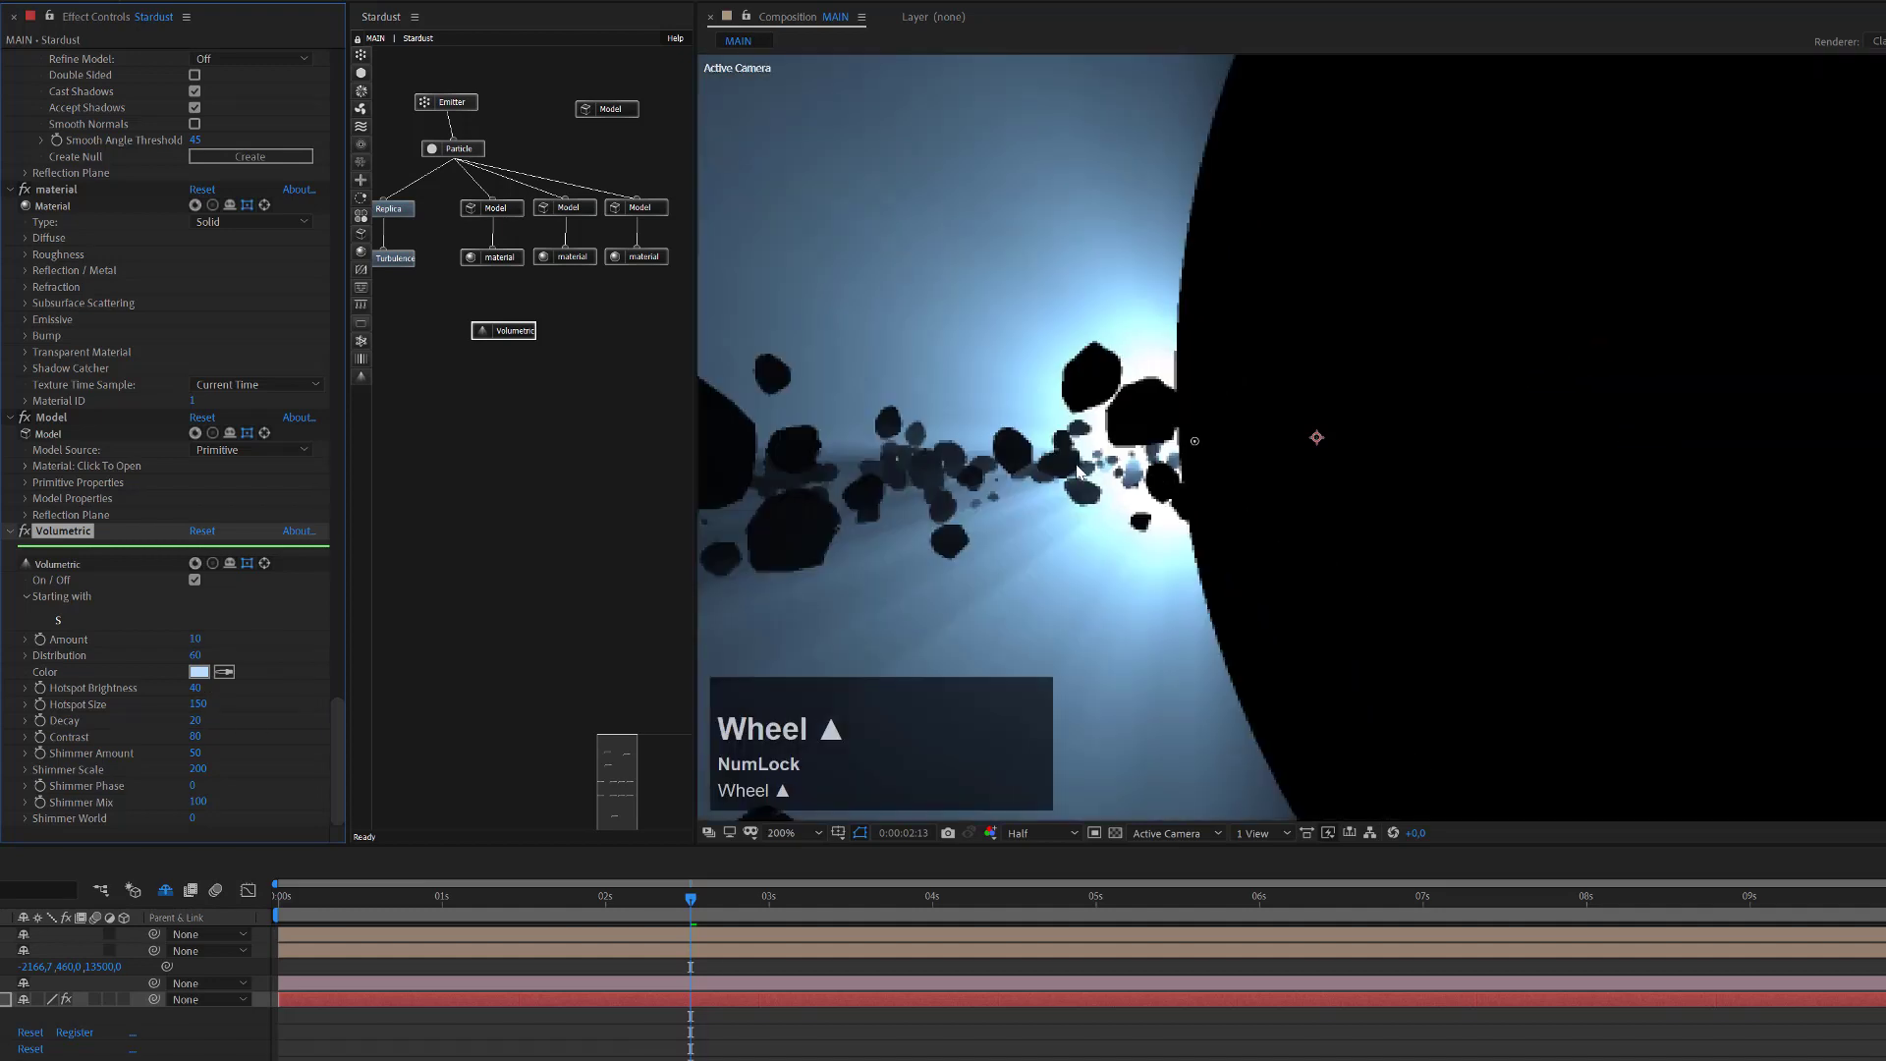
click(1059, 838)
click(1067, 875)
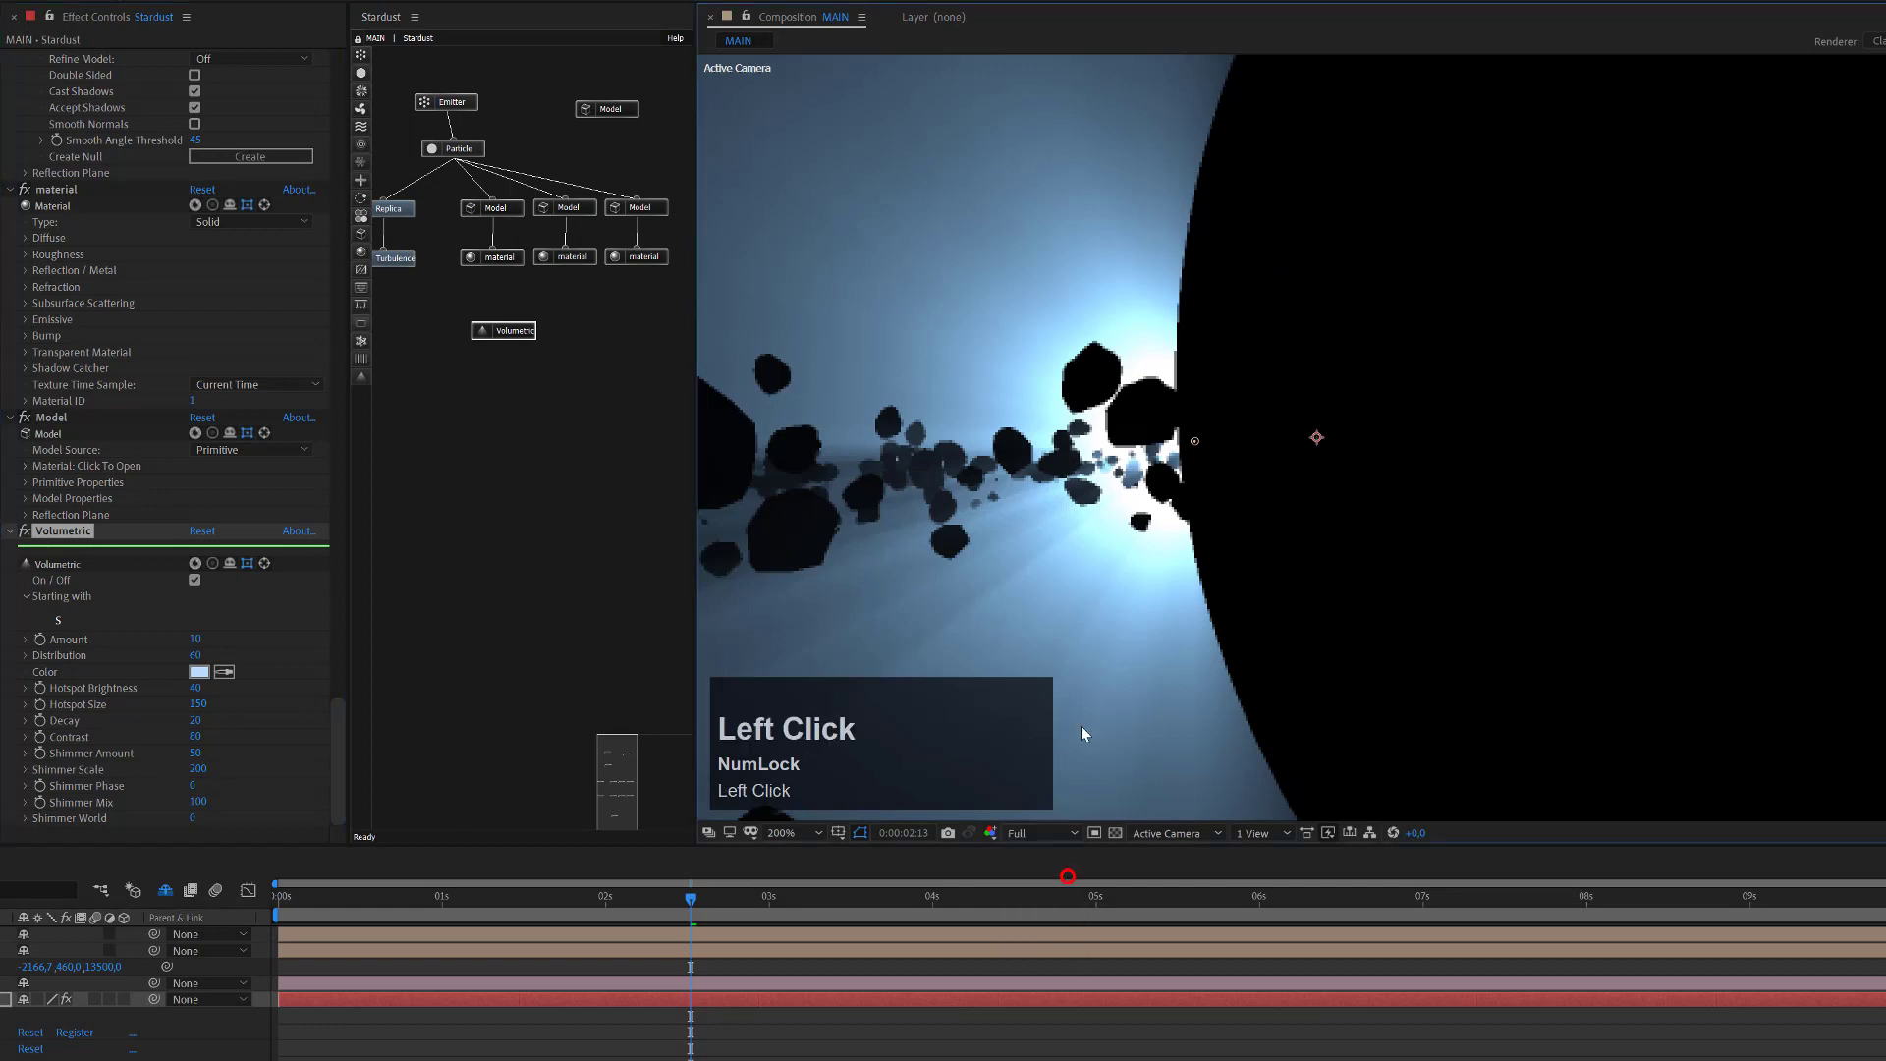
key(space)
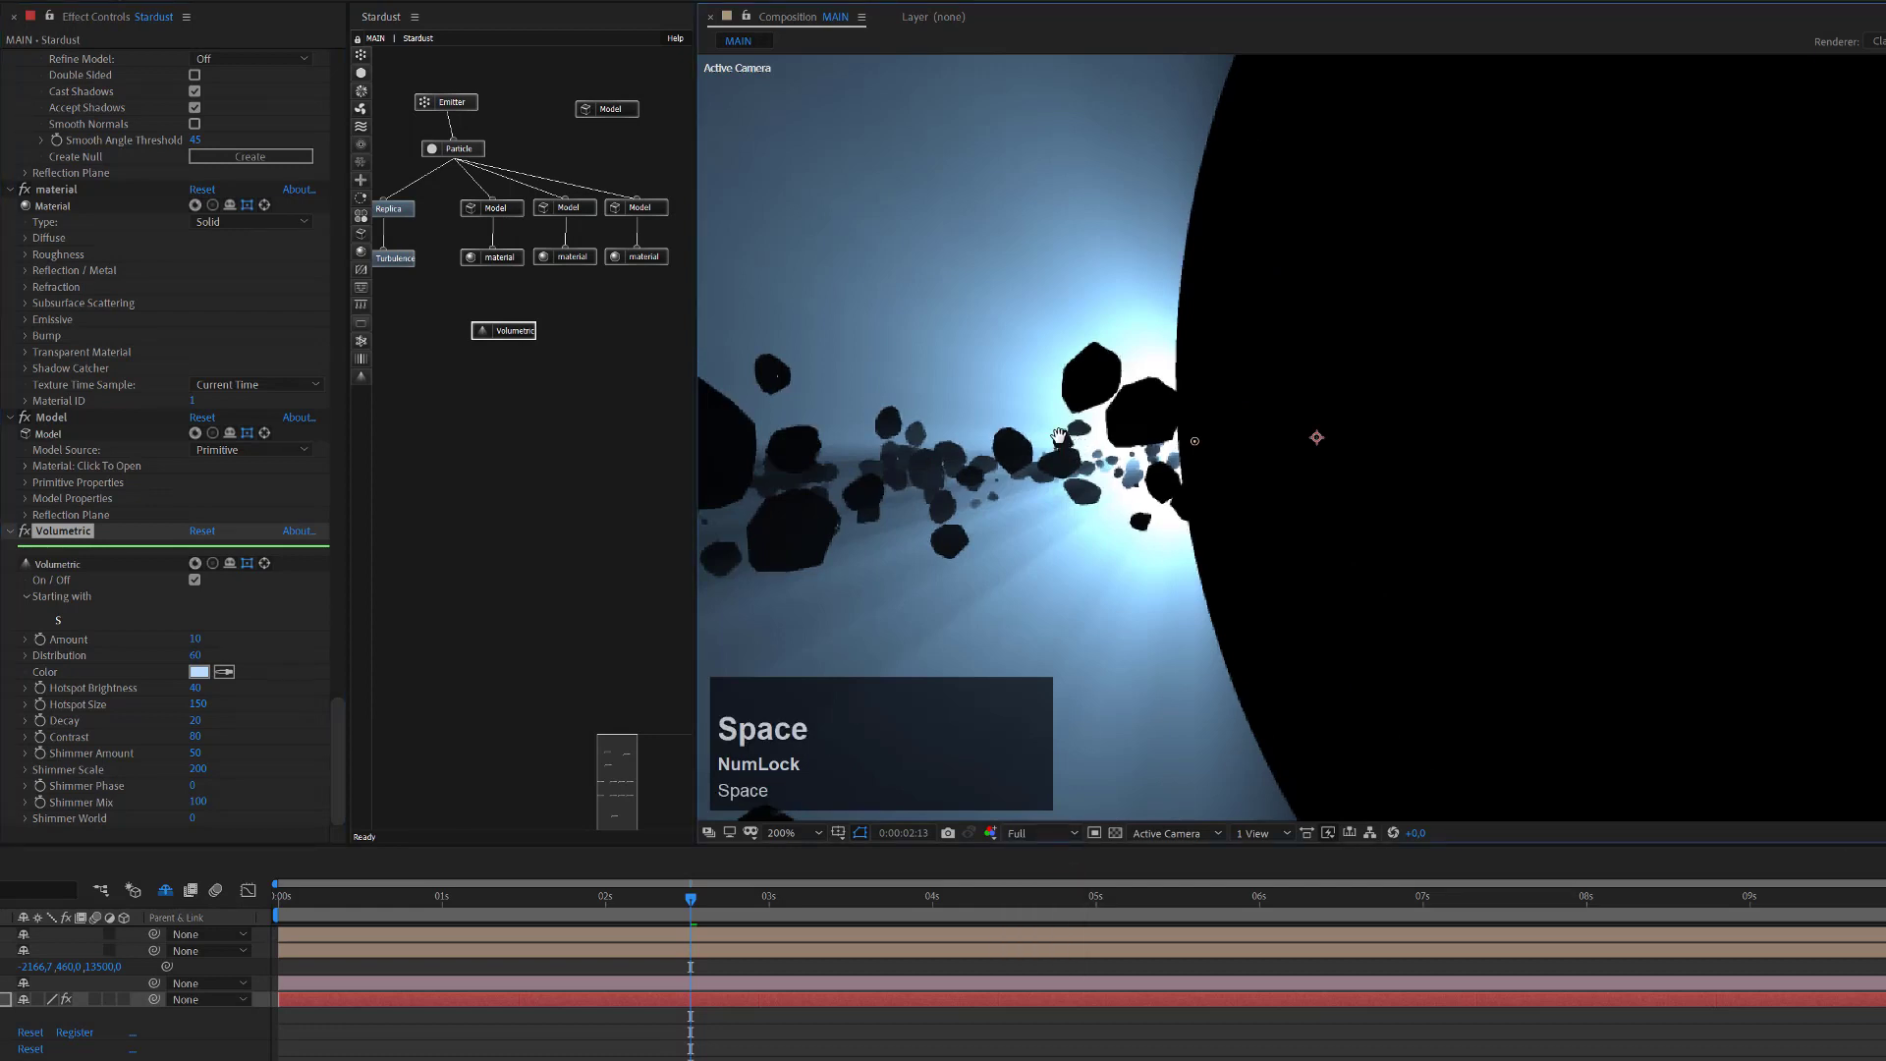
drag(1071, 444, 1469, 398)
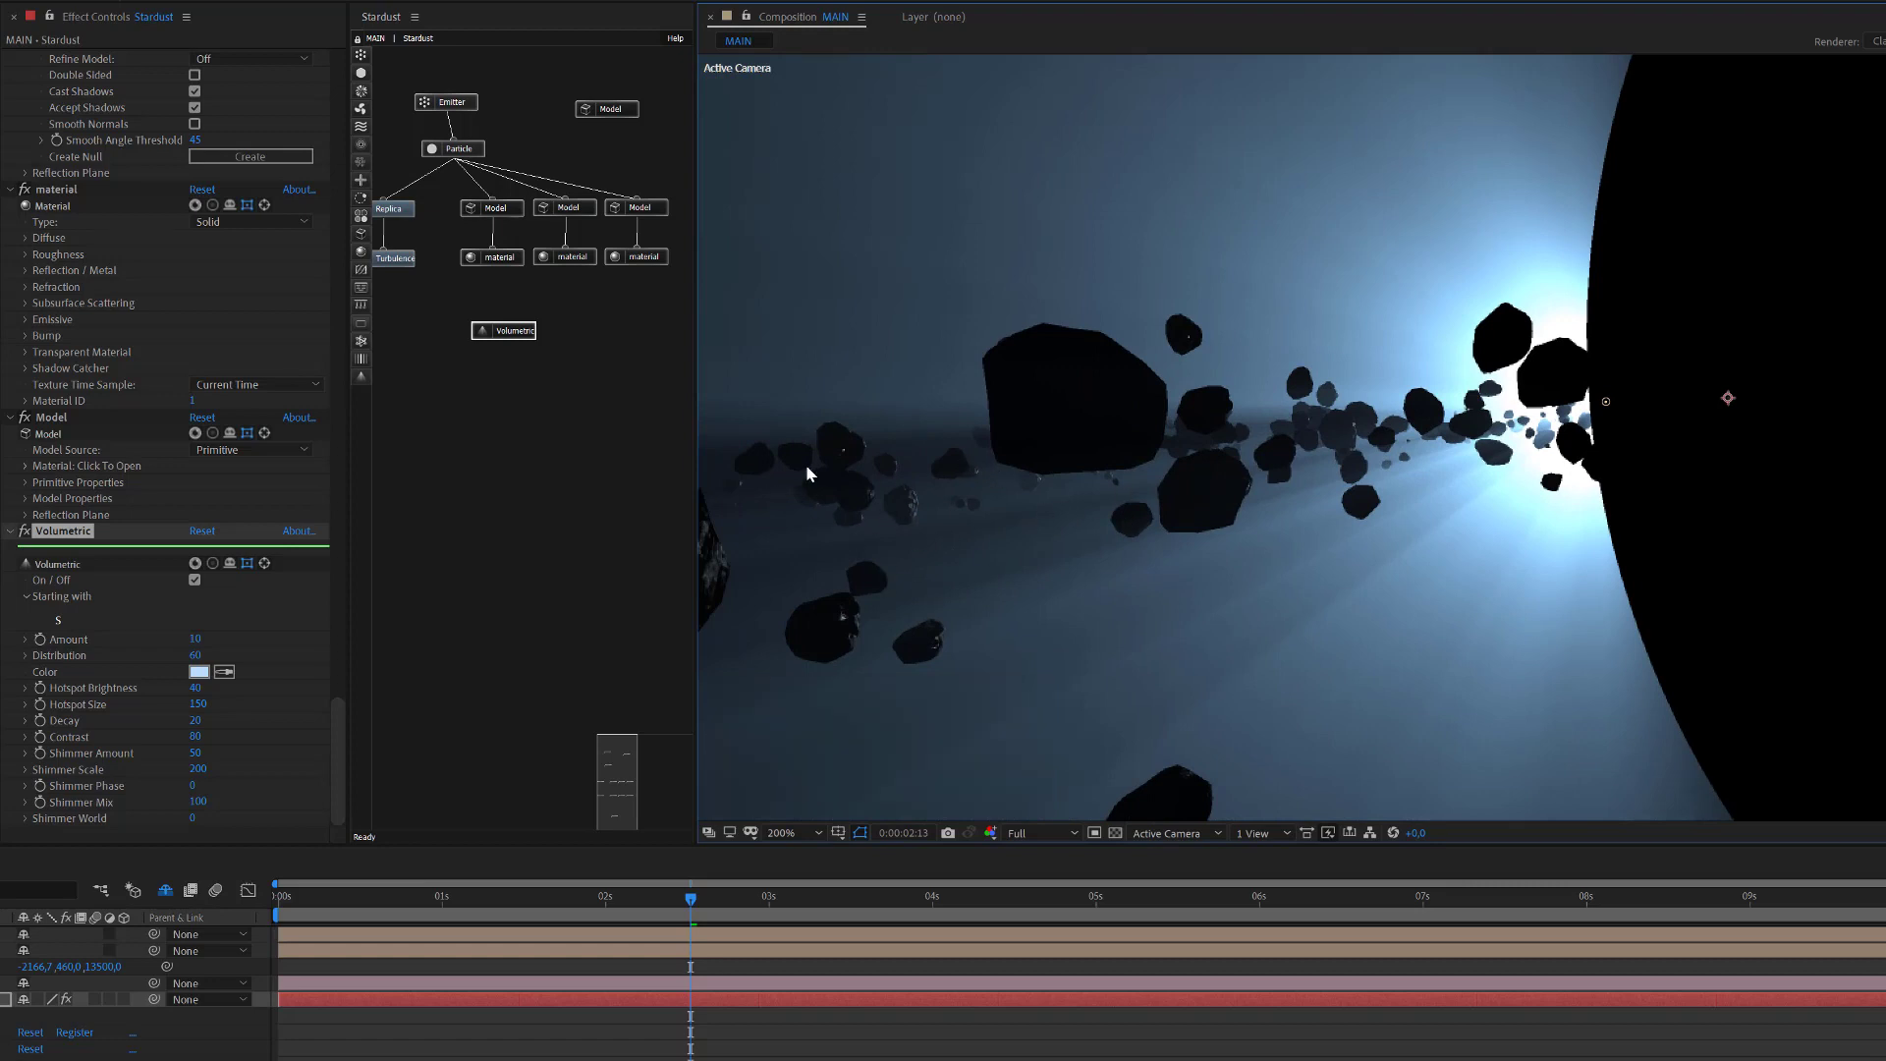
key(space)
drag(1261, 535, 1277, 490)
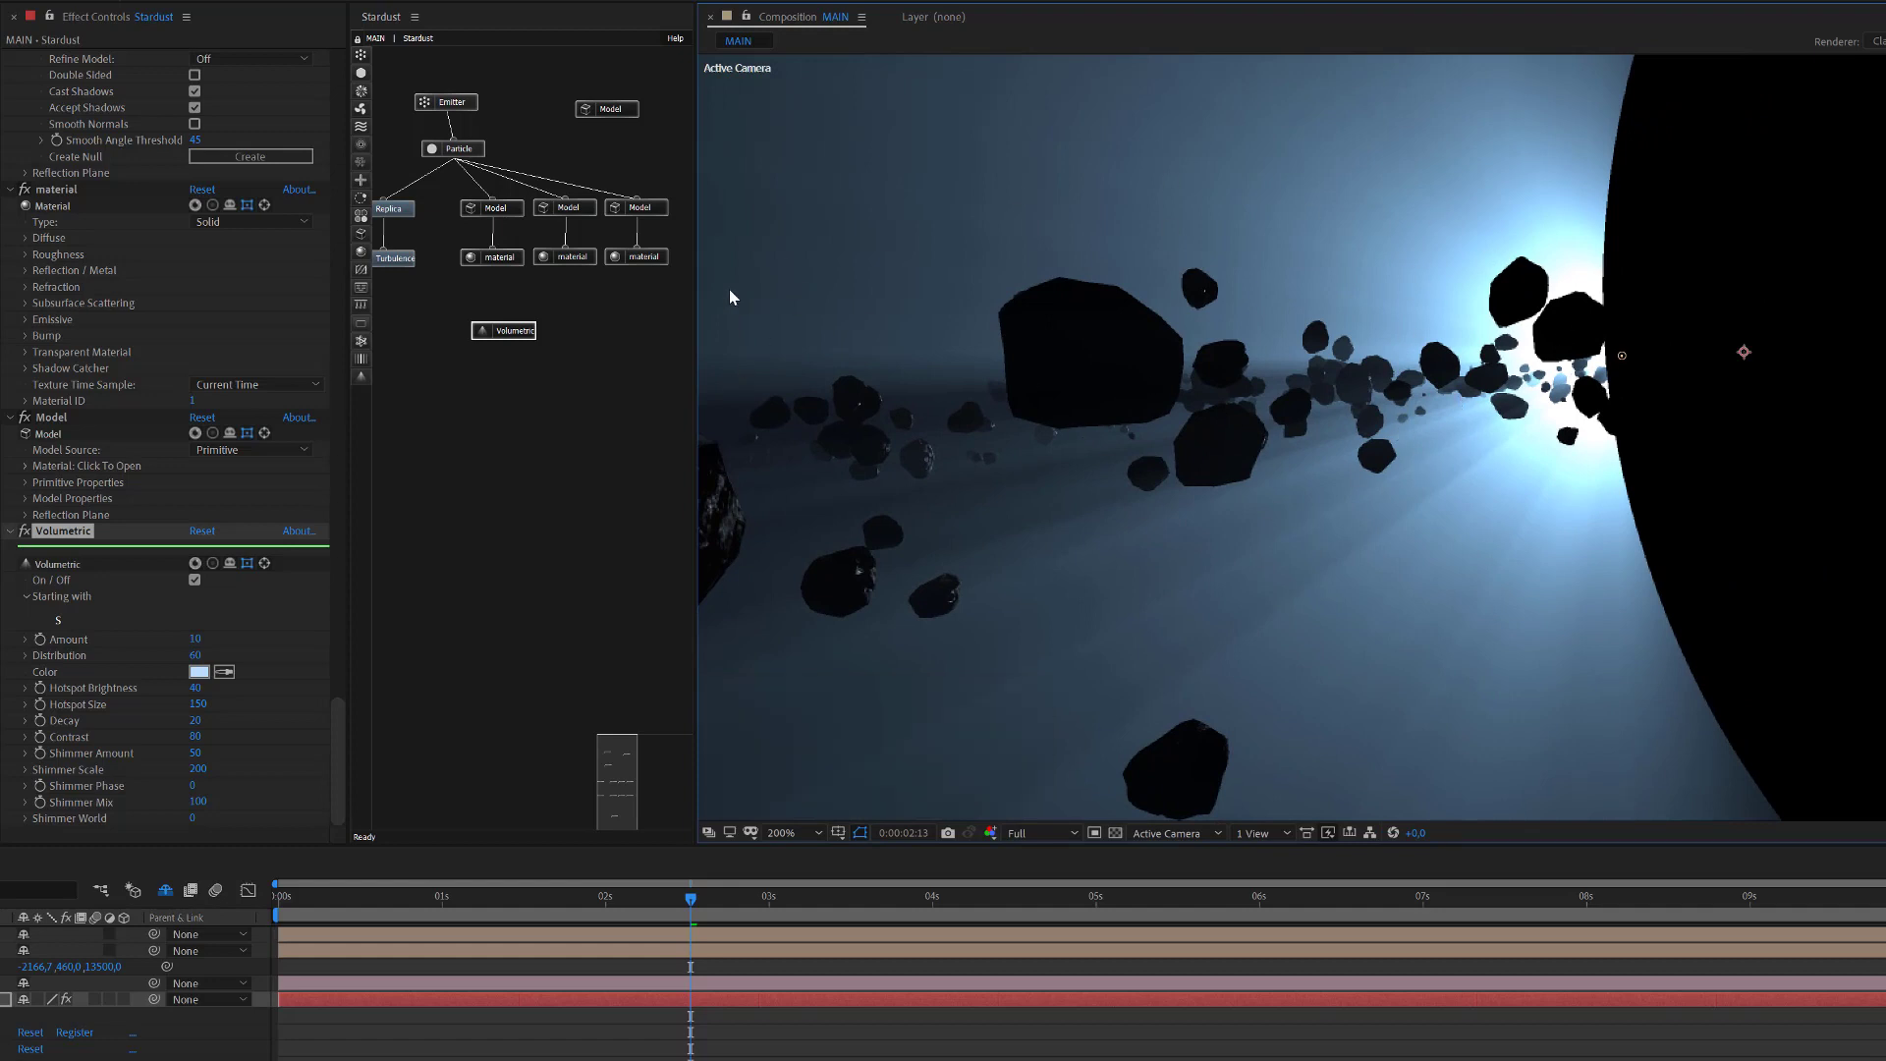
Move the Volumetric node and the standalone Model node above the emitter tree in the Stardust node graph.
drag(531, 334, 570, 84)
click(631, 85)
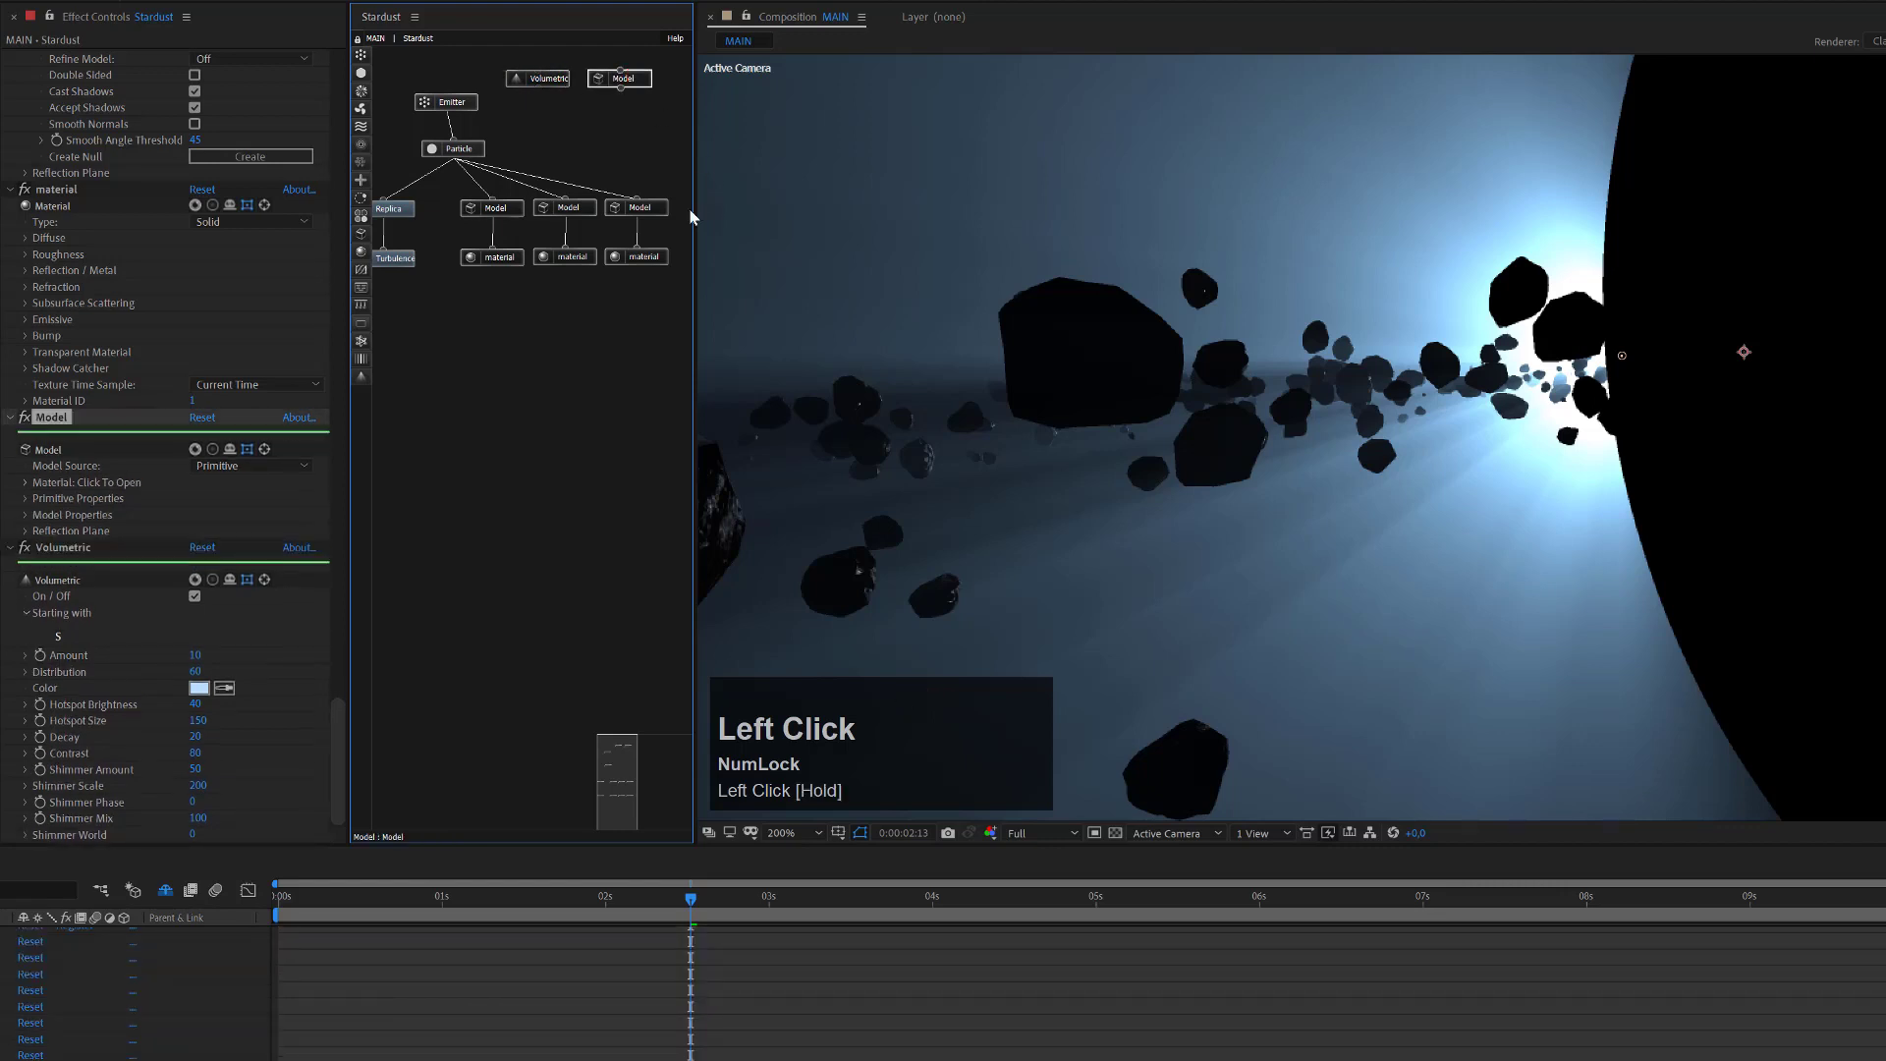
Duplicate the whole asteroid node tree, including the Emitter, Particle, Replica, Turbulence, Model and material nodes.
drag(600, 774, 598, 770)
drag(411, 377, 656, 128)
key(ctrl+d)
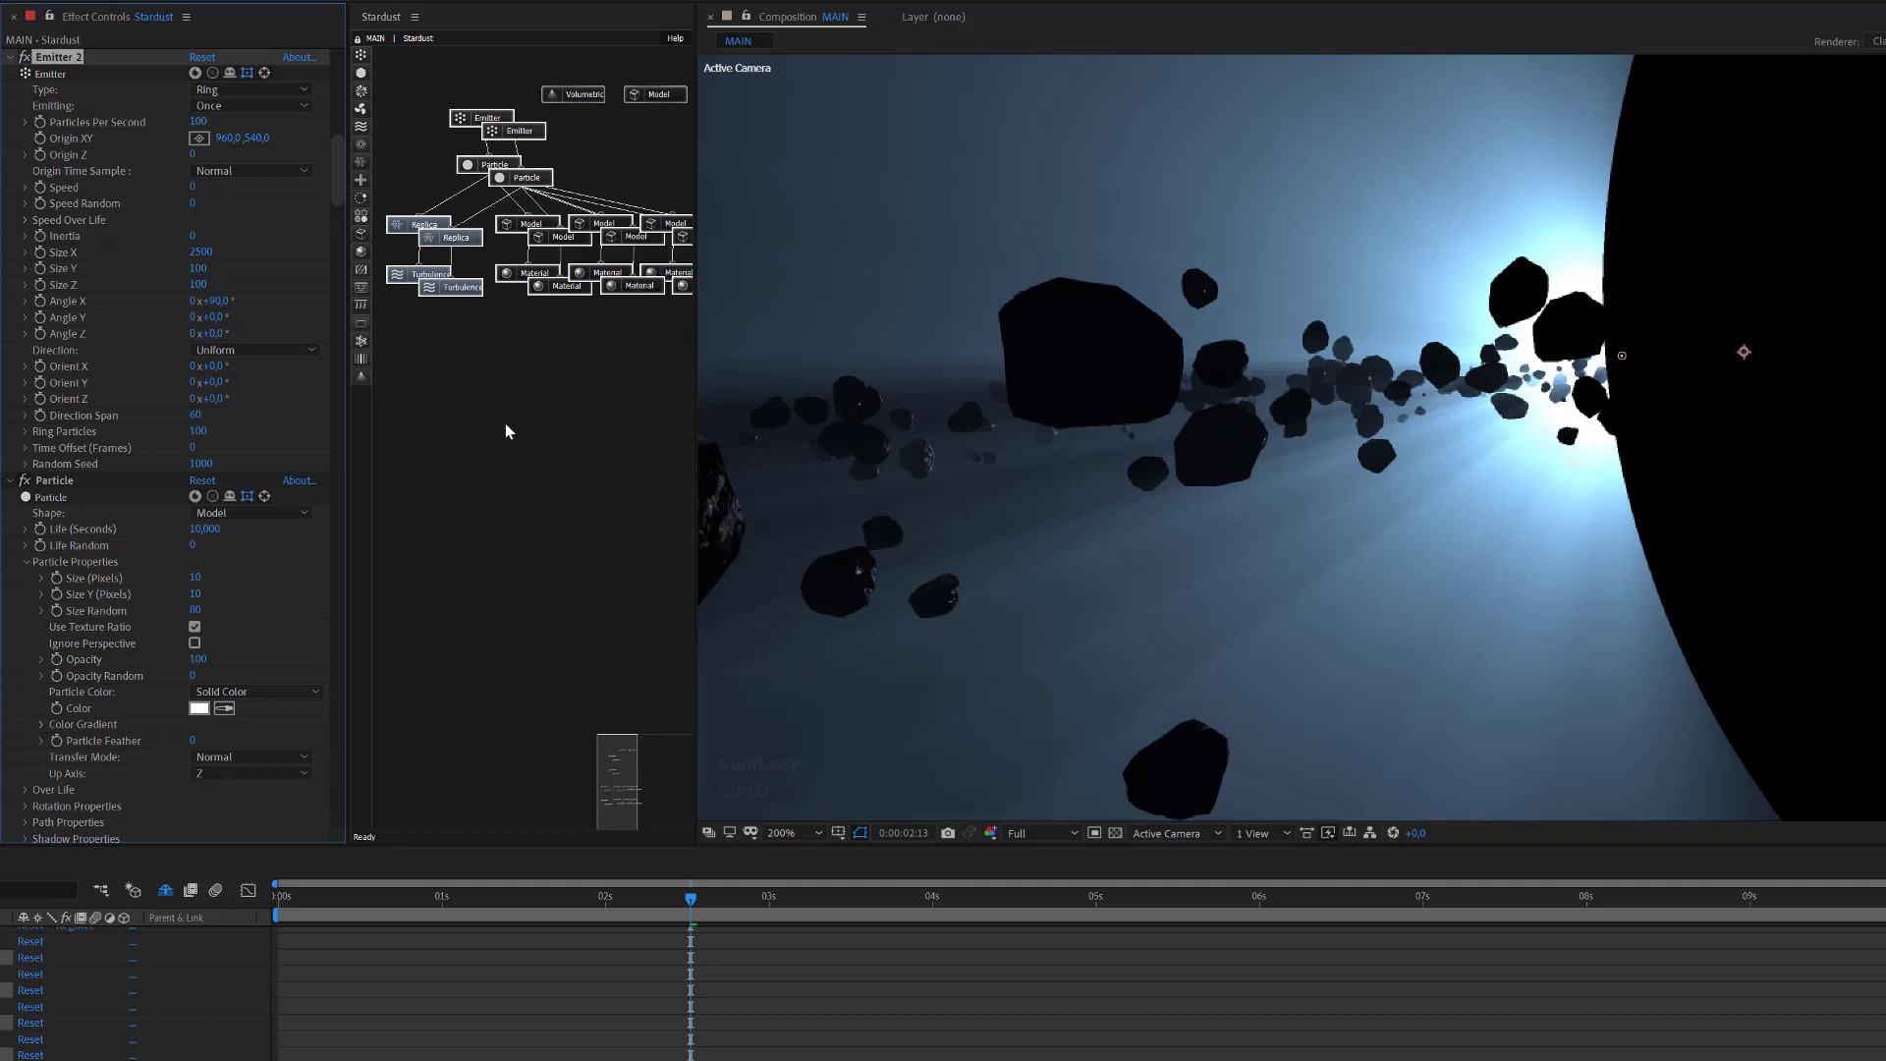
click(509, 379)
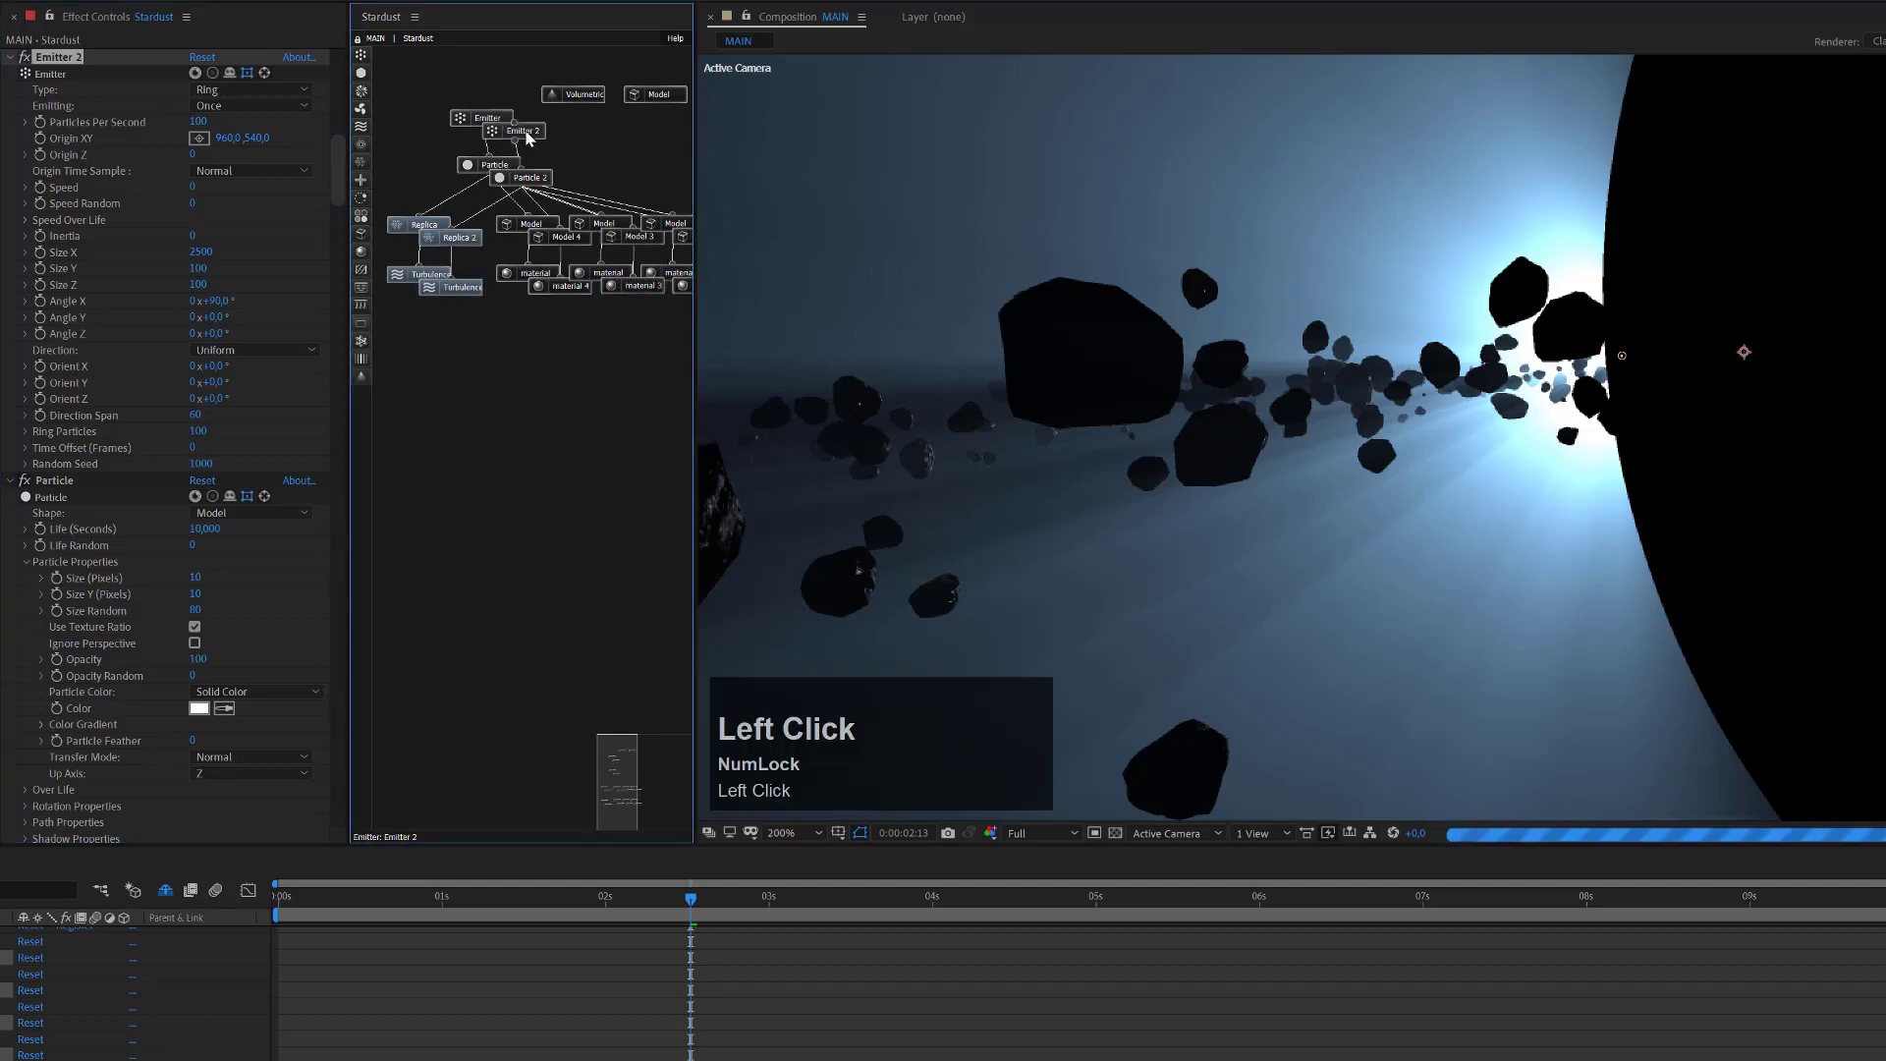
Separate the duplicated Emitter 2 node chain from the original, arranging its particle, replica, turbulence, model and material nodes below.
drag(528, 138, 452, 351)
drag(527, 185, 477, 418)
drag(480, 217, 437, 475)
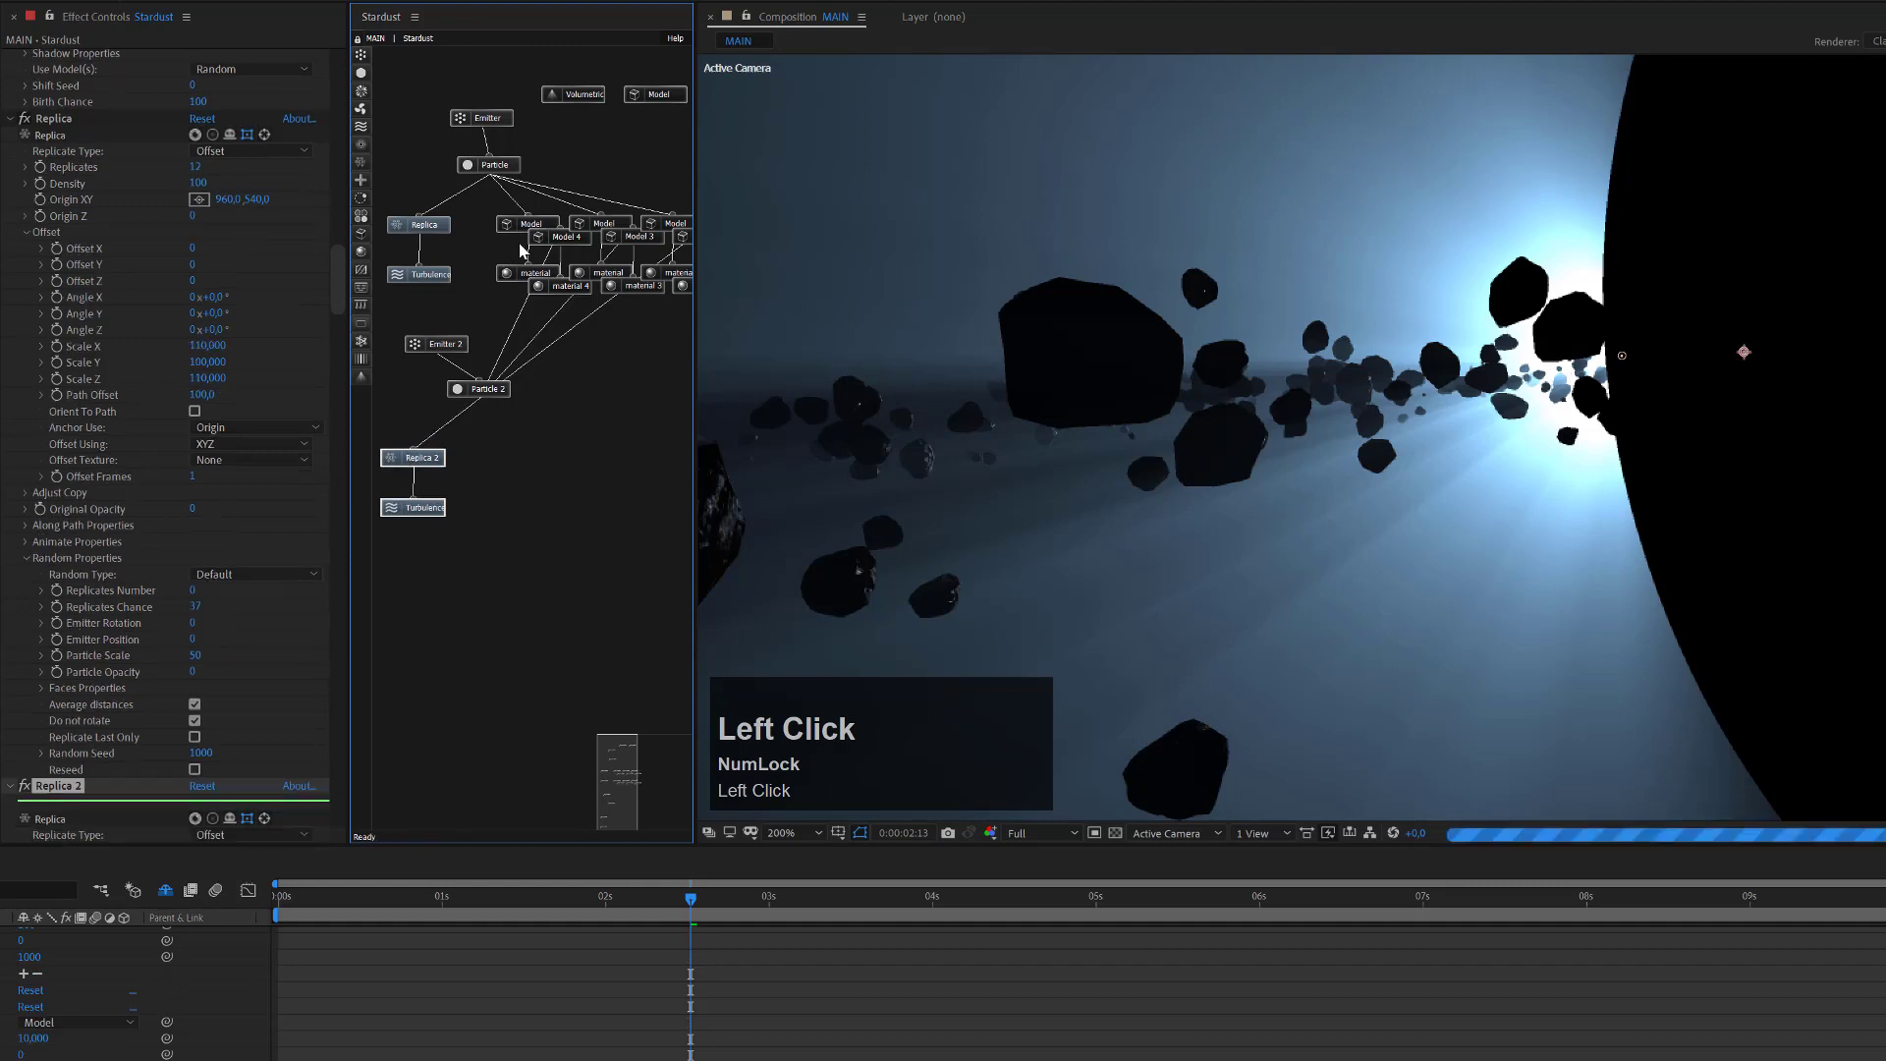
drag(513, 243, 607, 447)
drag(520, 294, 518, 501)
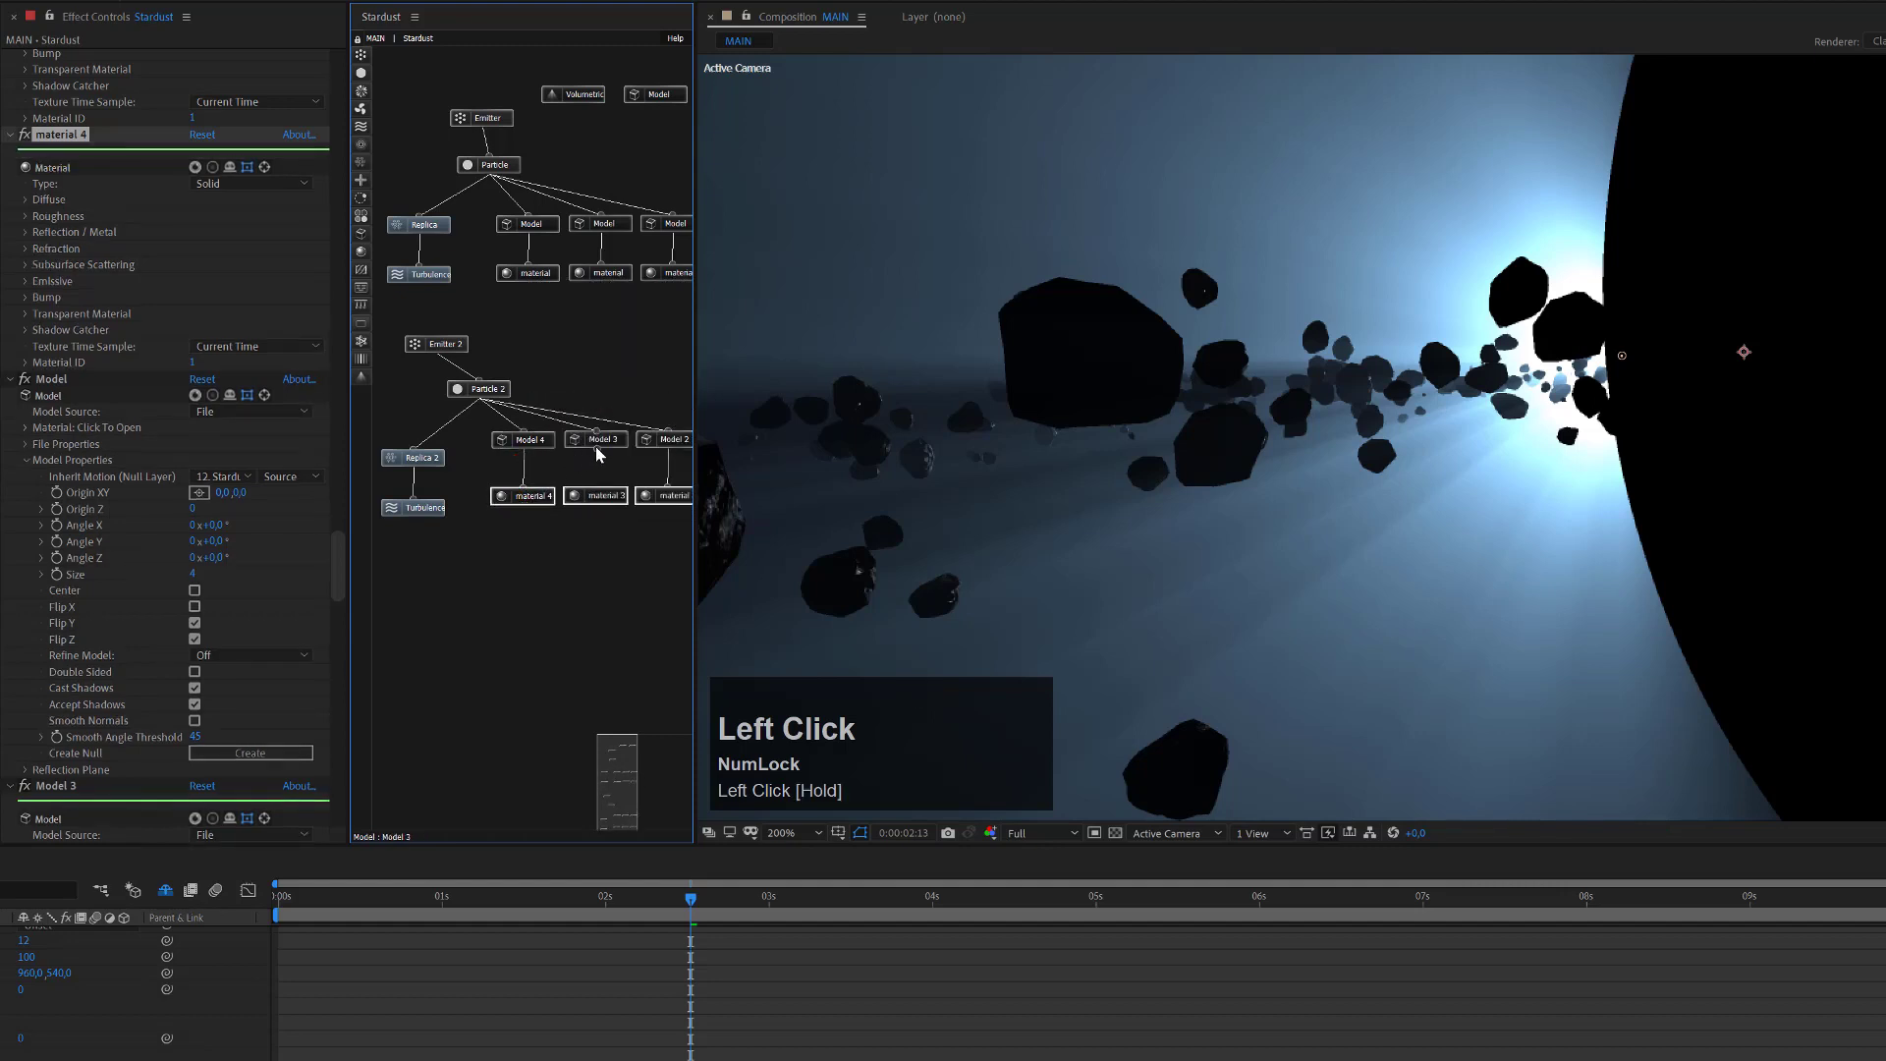
drag(596, 446, 593, 498)
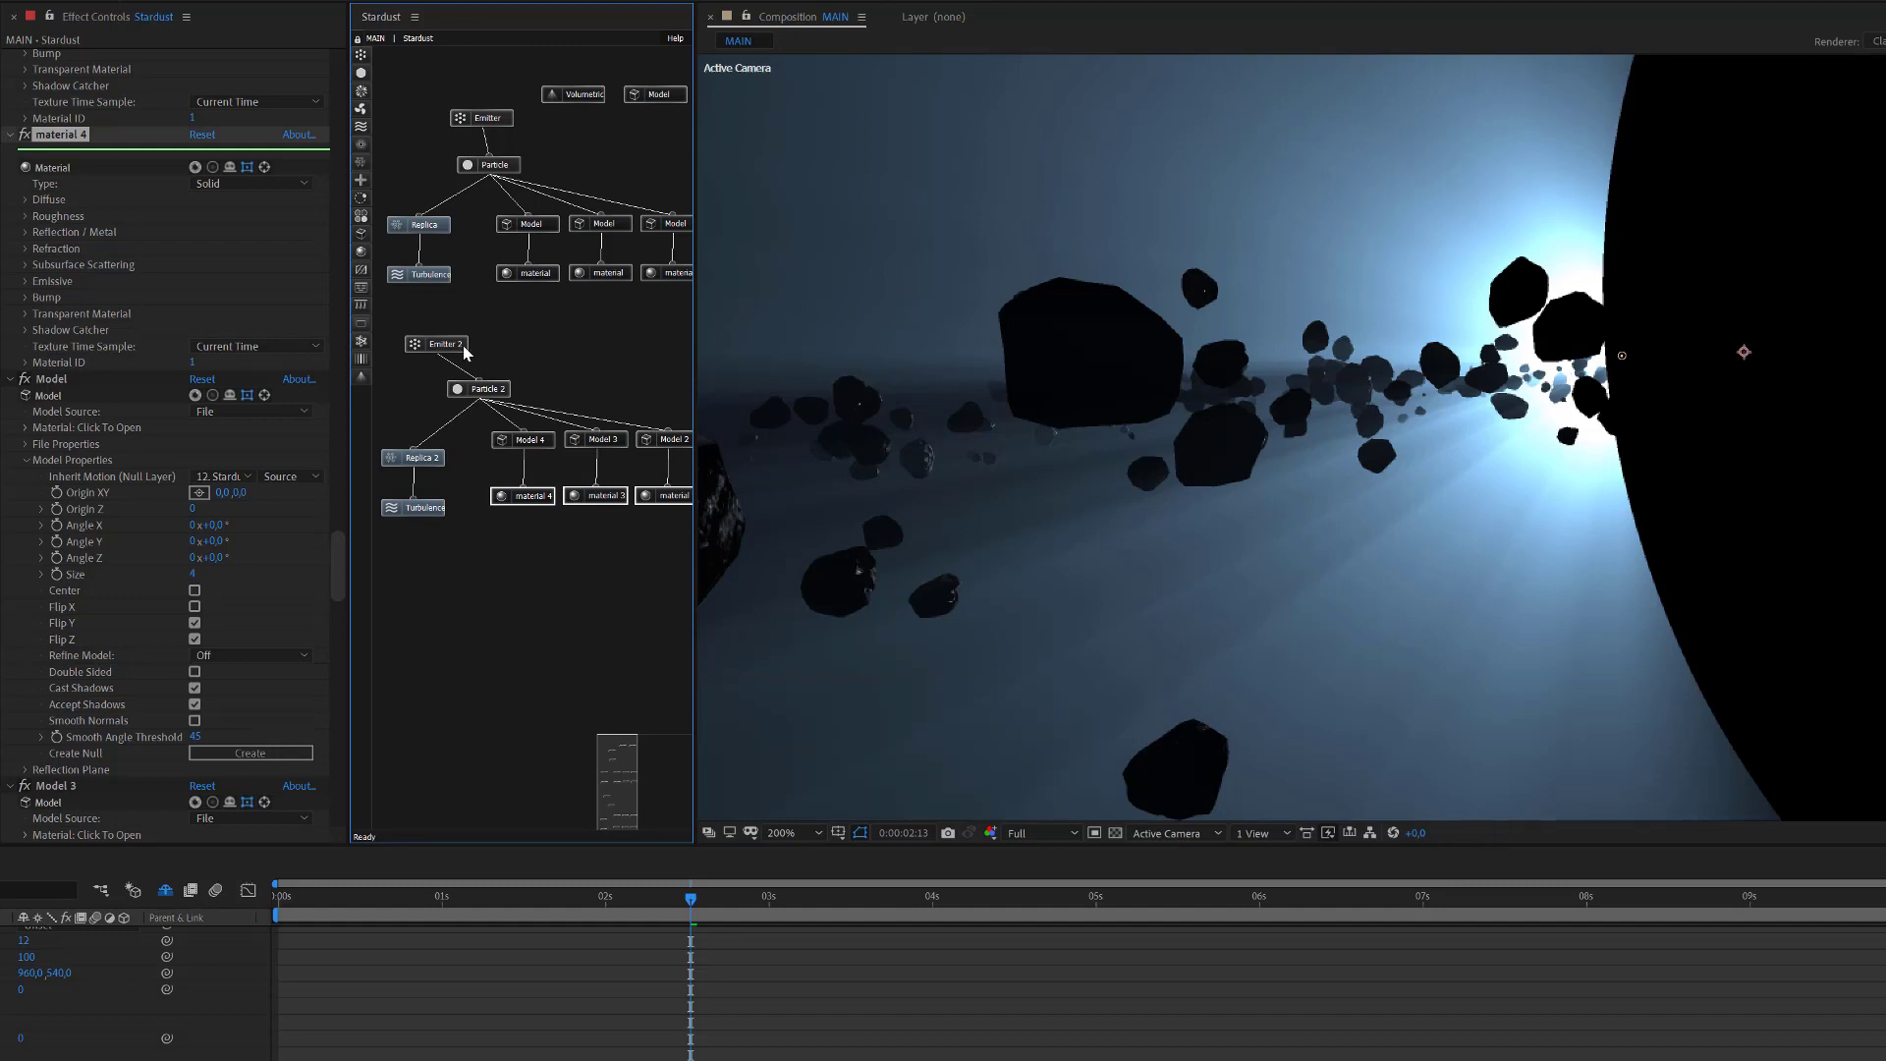
drag(477, 350, 516, 350)
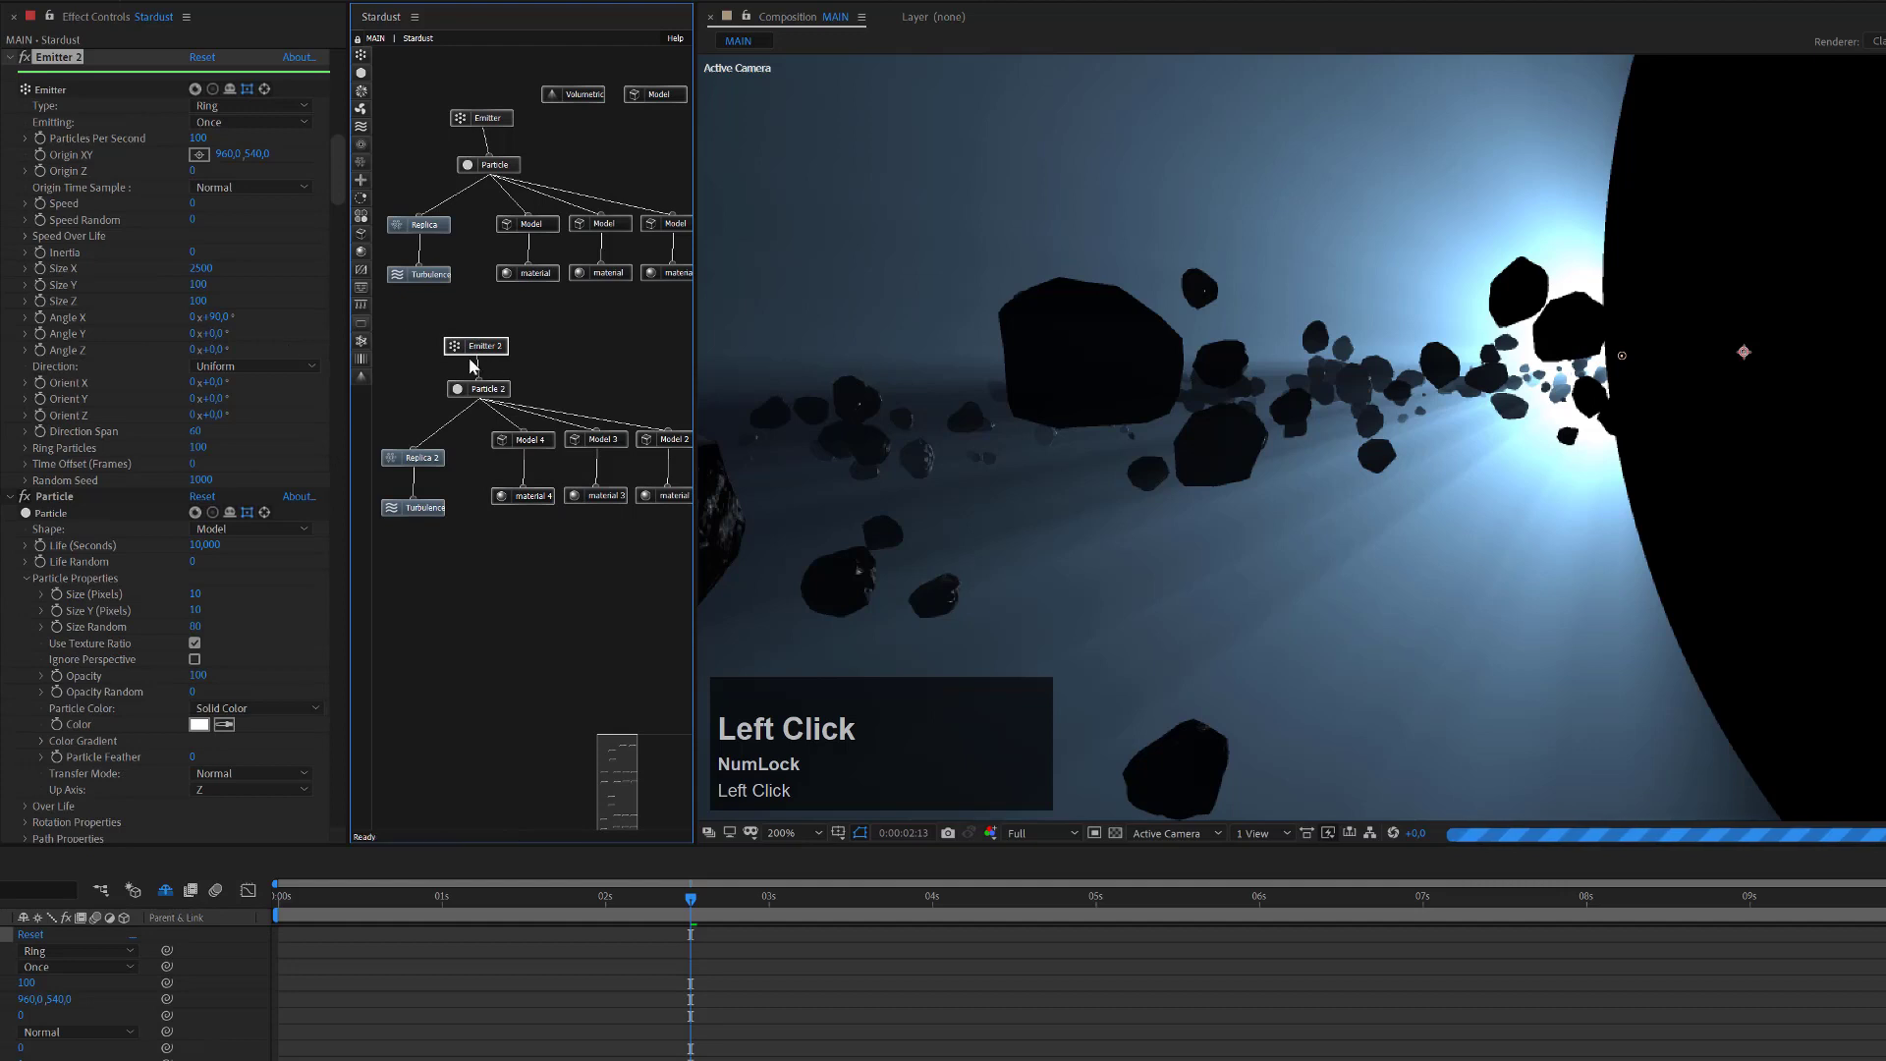
Set the Ring Particles of Emitter 2 to 400.
click(205, 299)
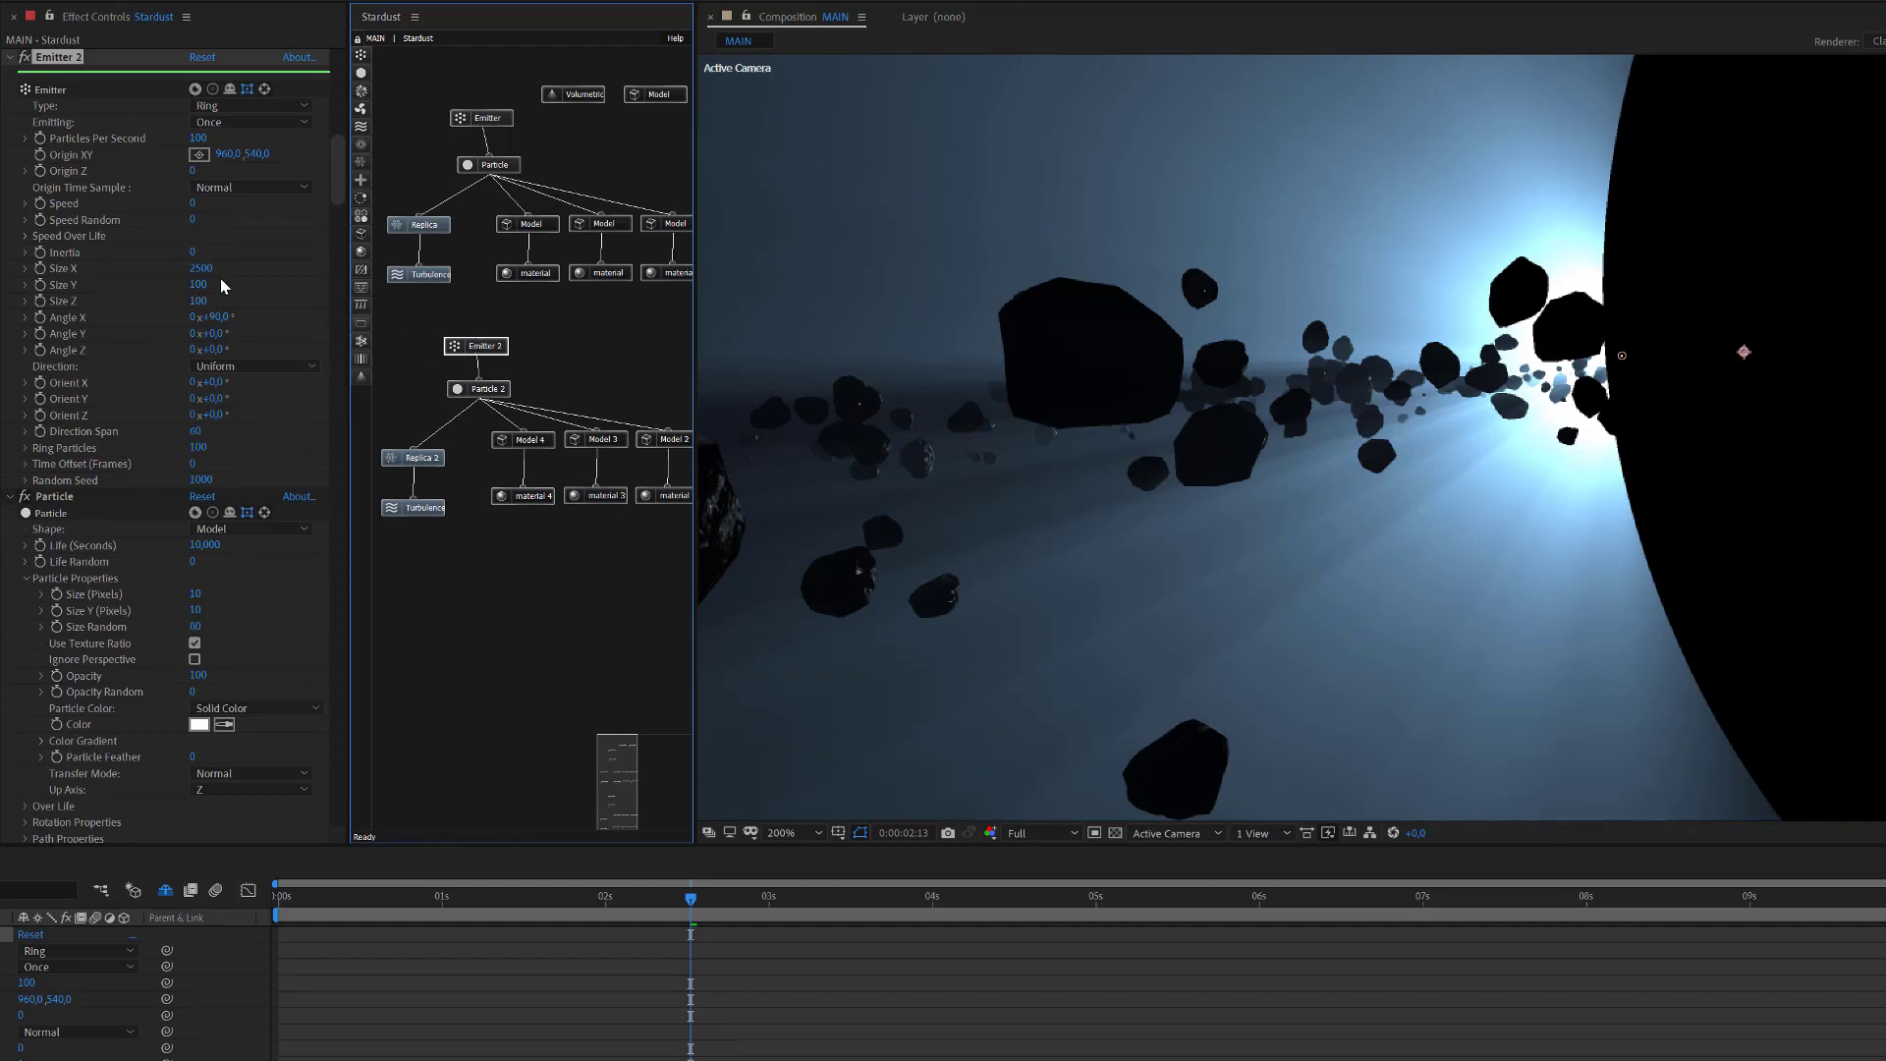
click(203, 448)
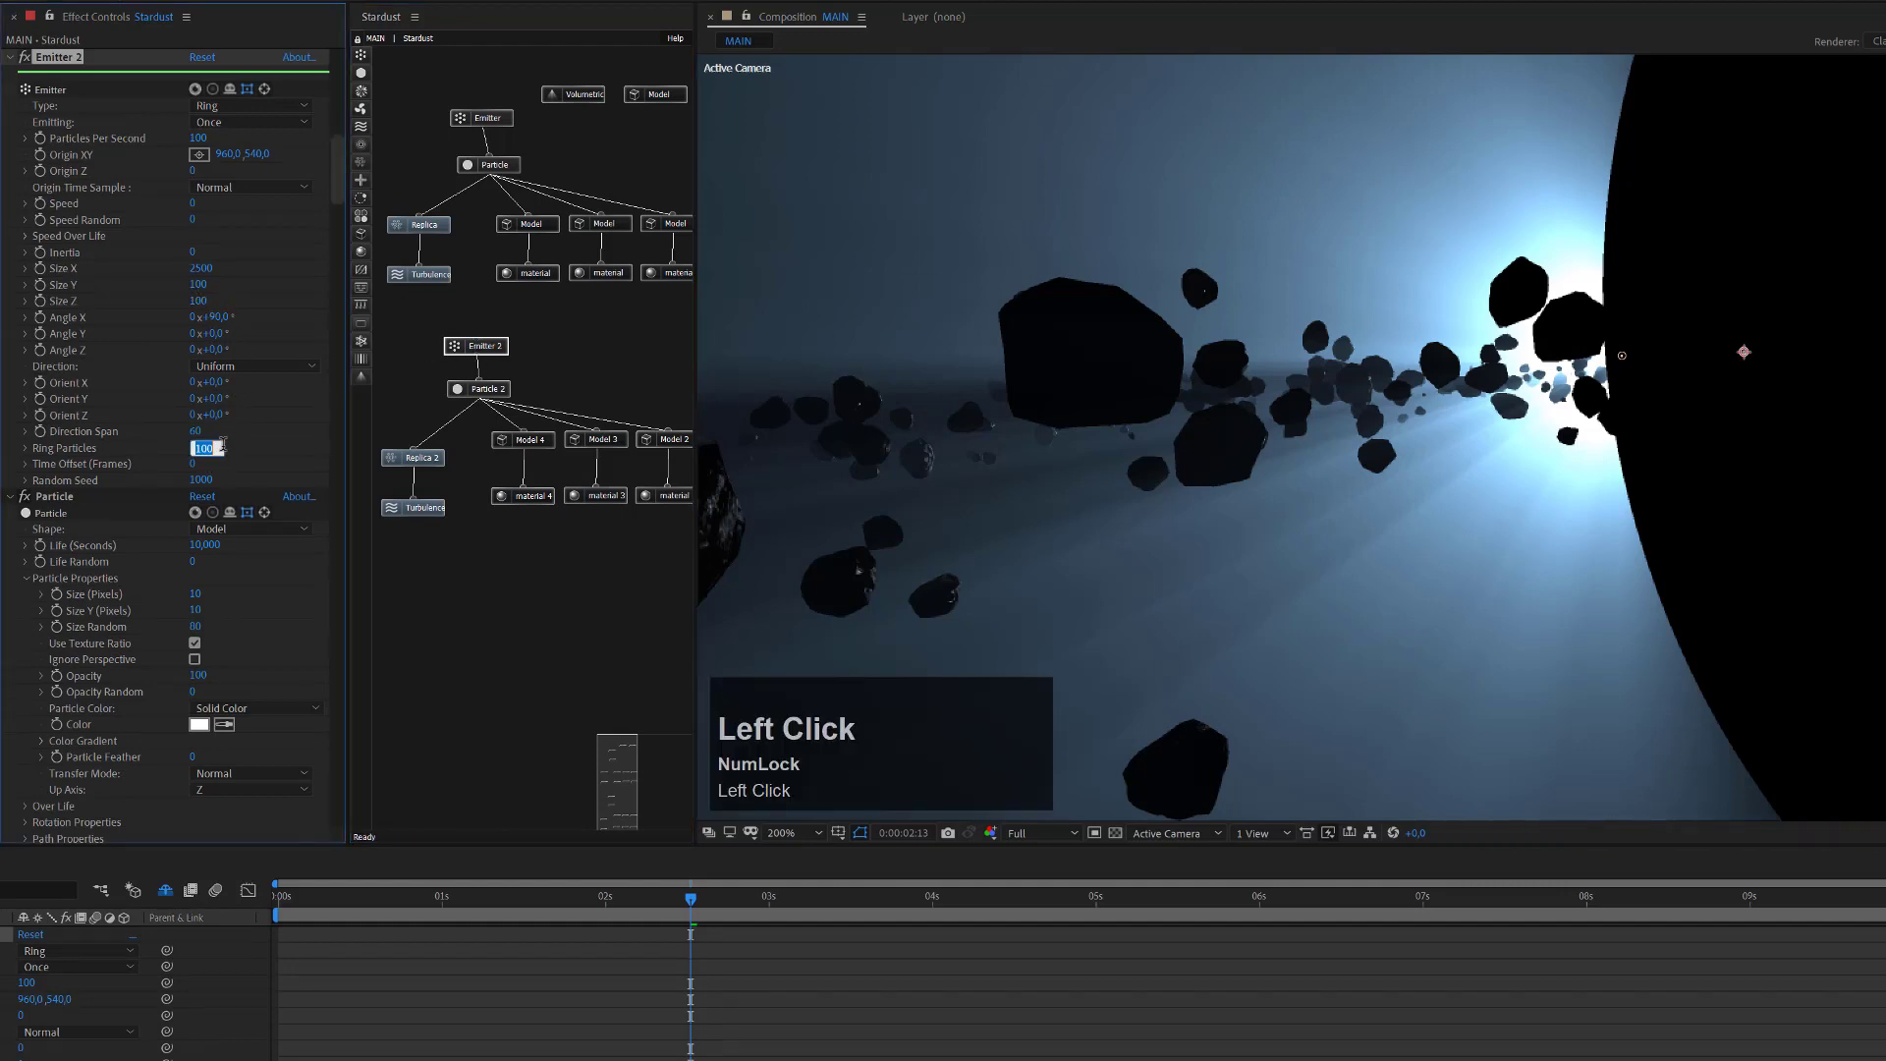
text(400)
key(Return)
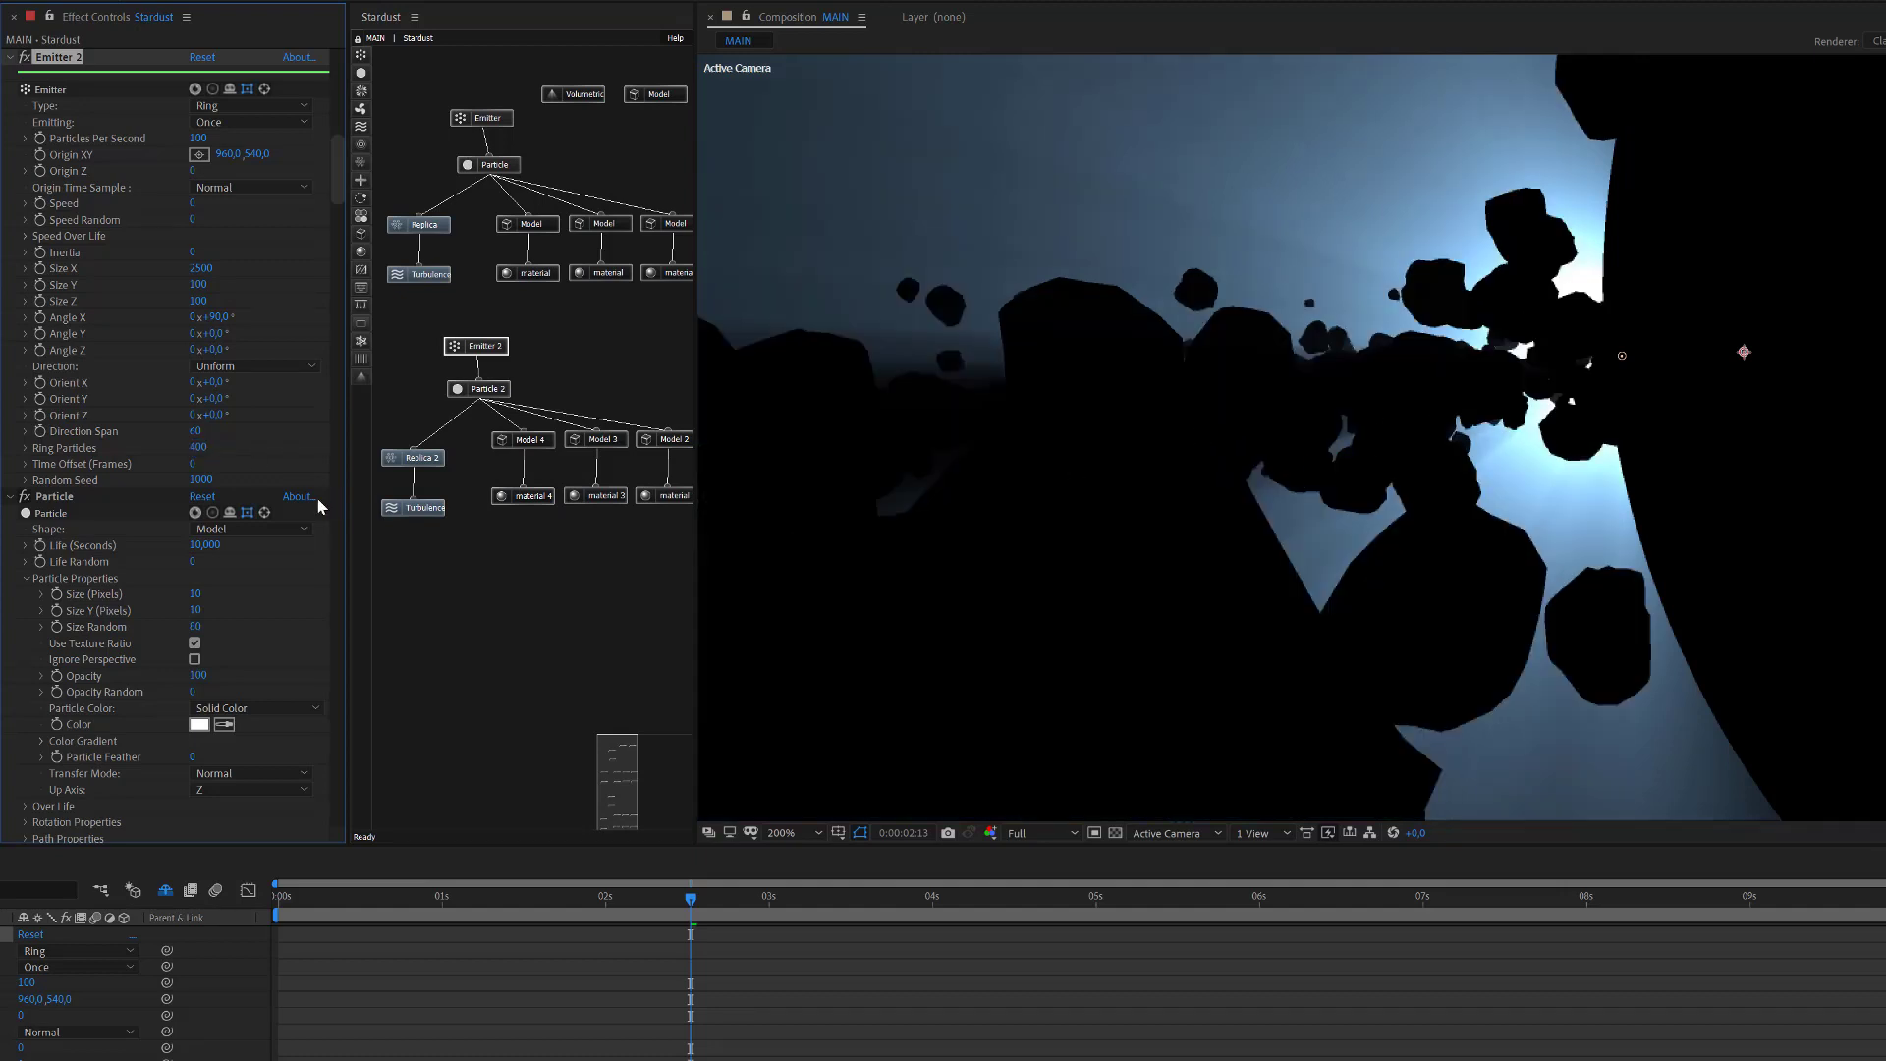
Set the Size (Pixels) of the Particle 2 node to 5.
click(486, 387)
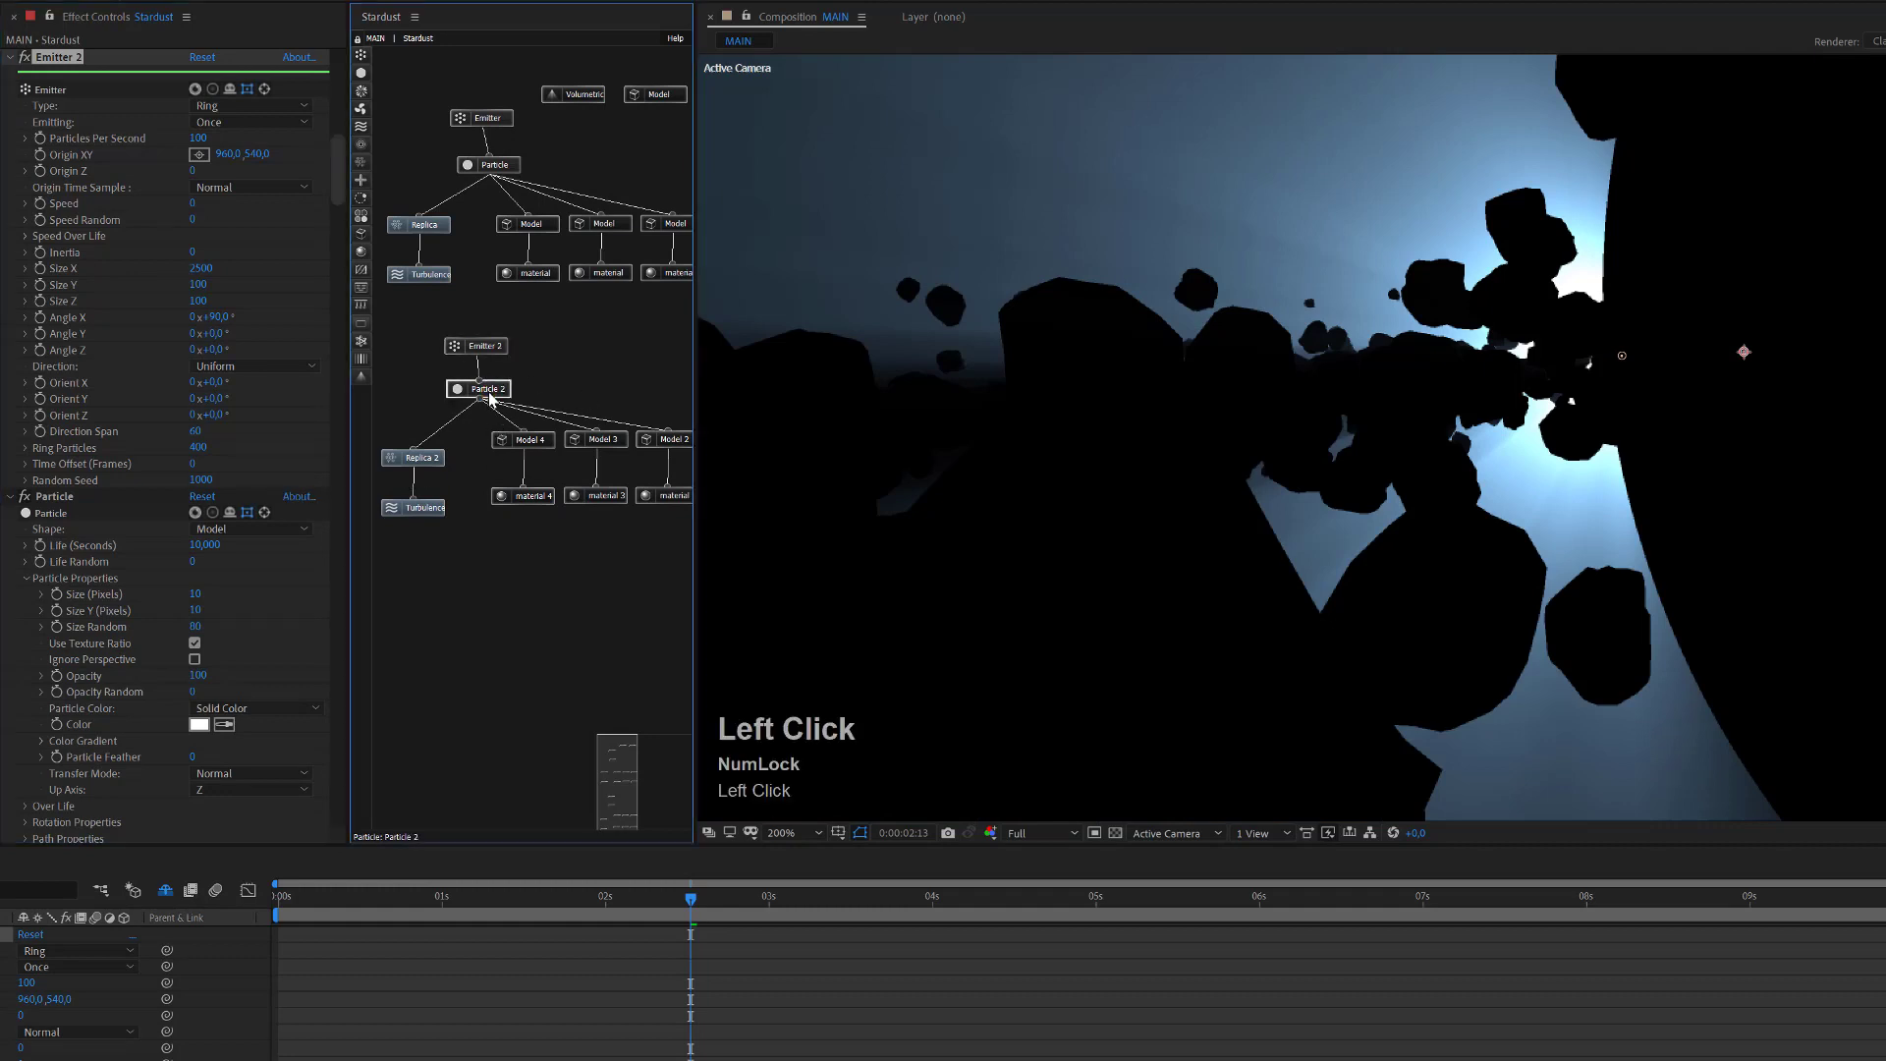
scroll(222, 729, down, 5)
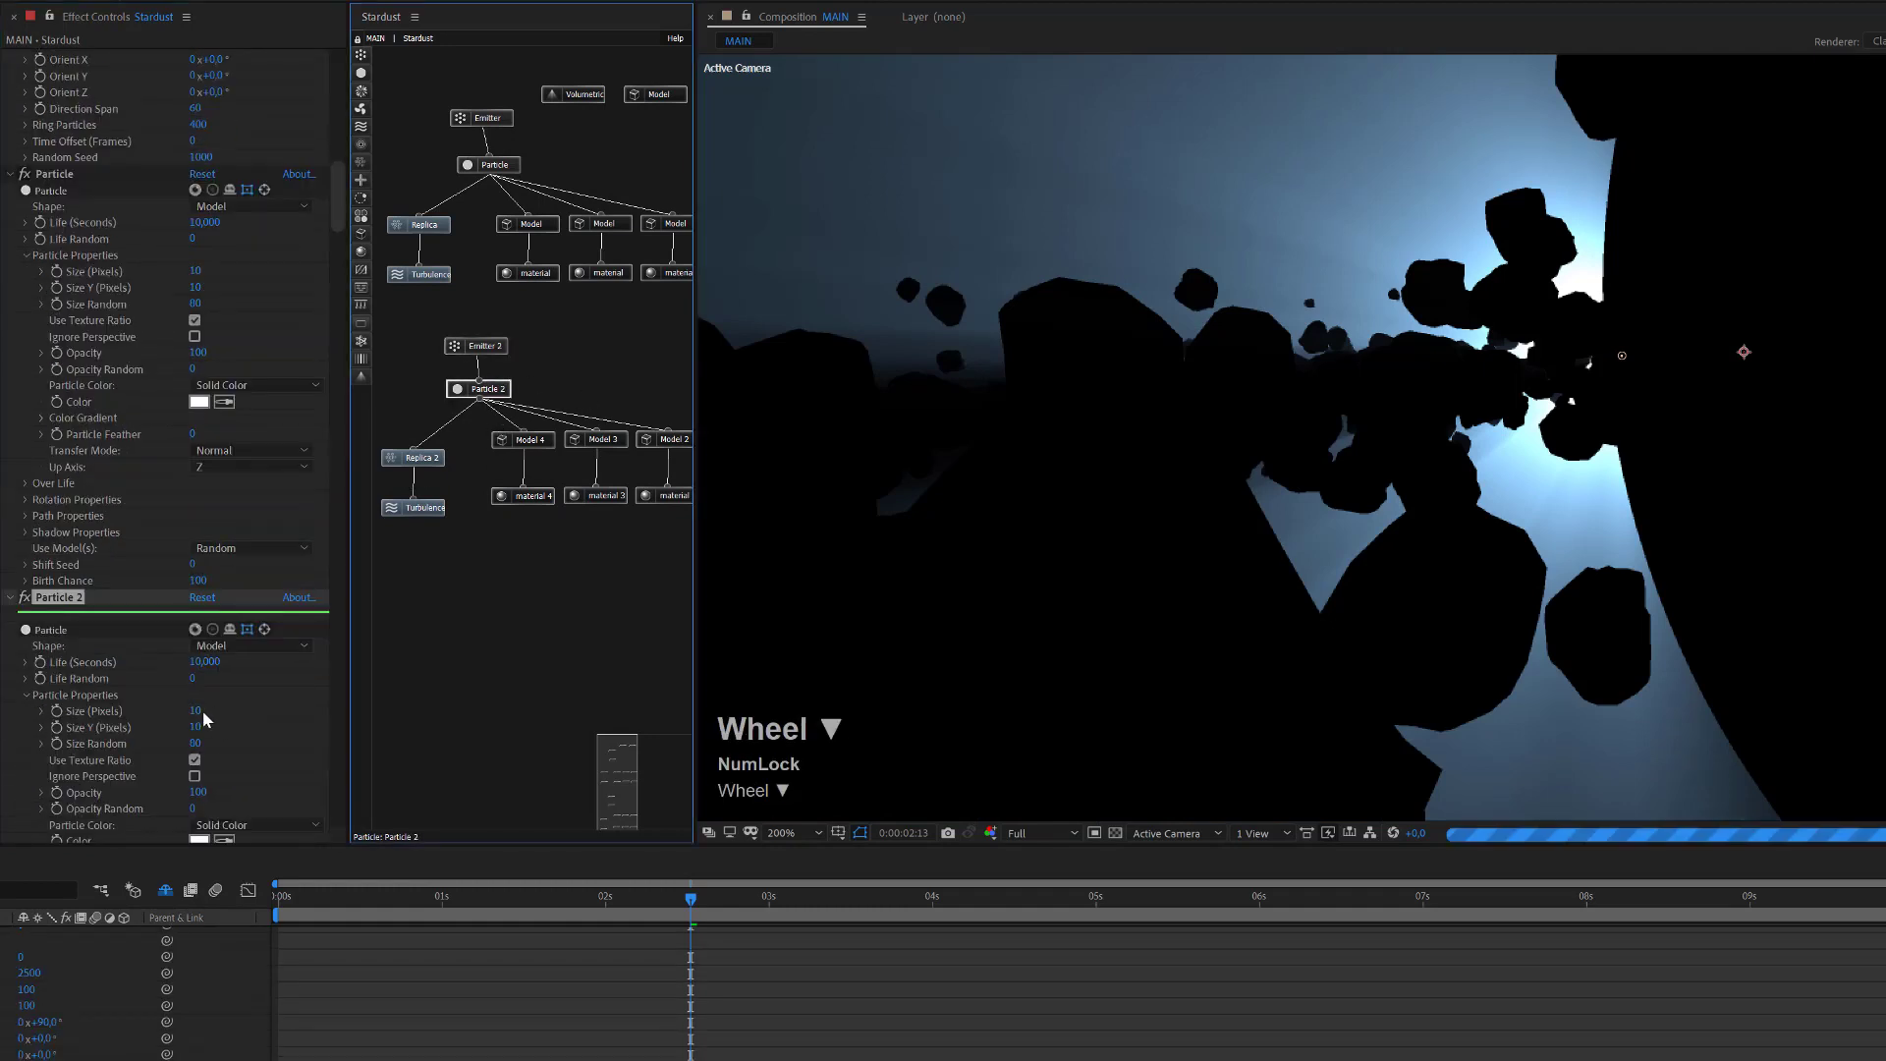
click(197, 710)
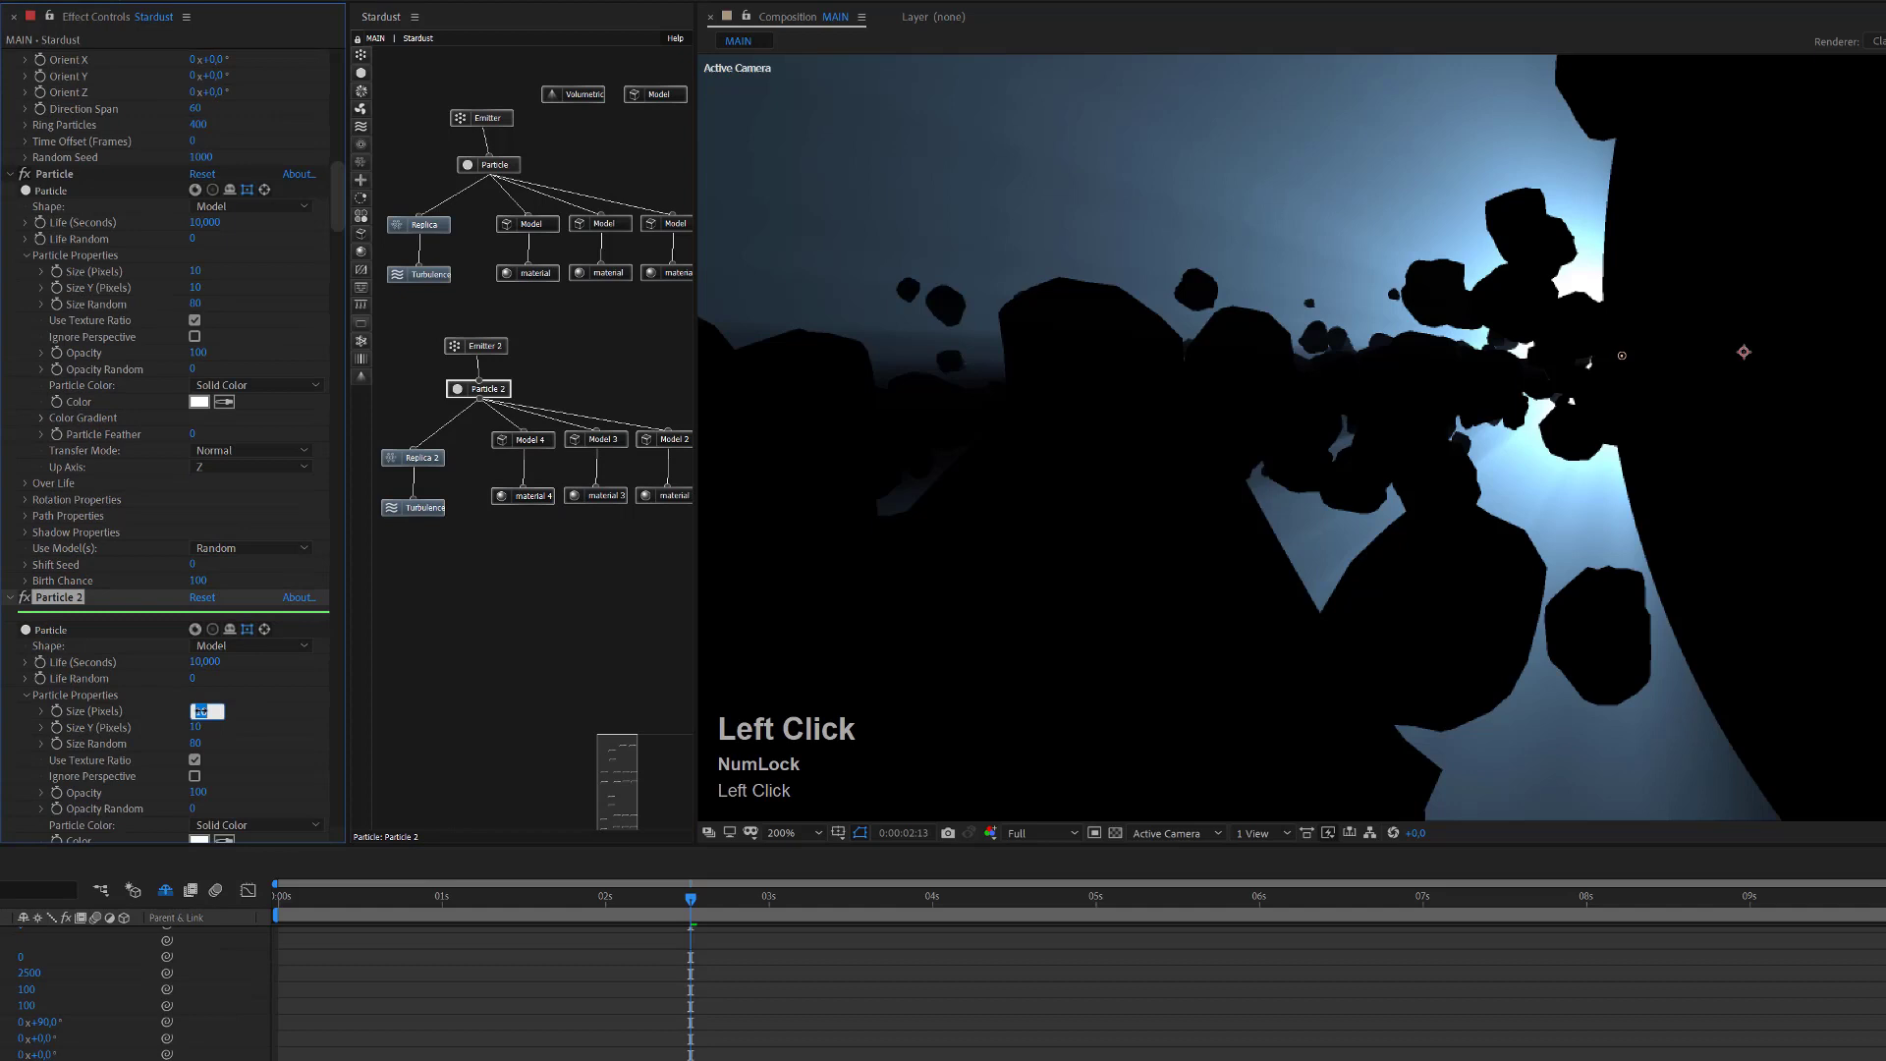
text(5)
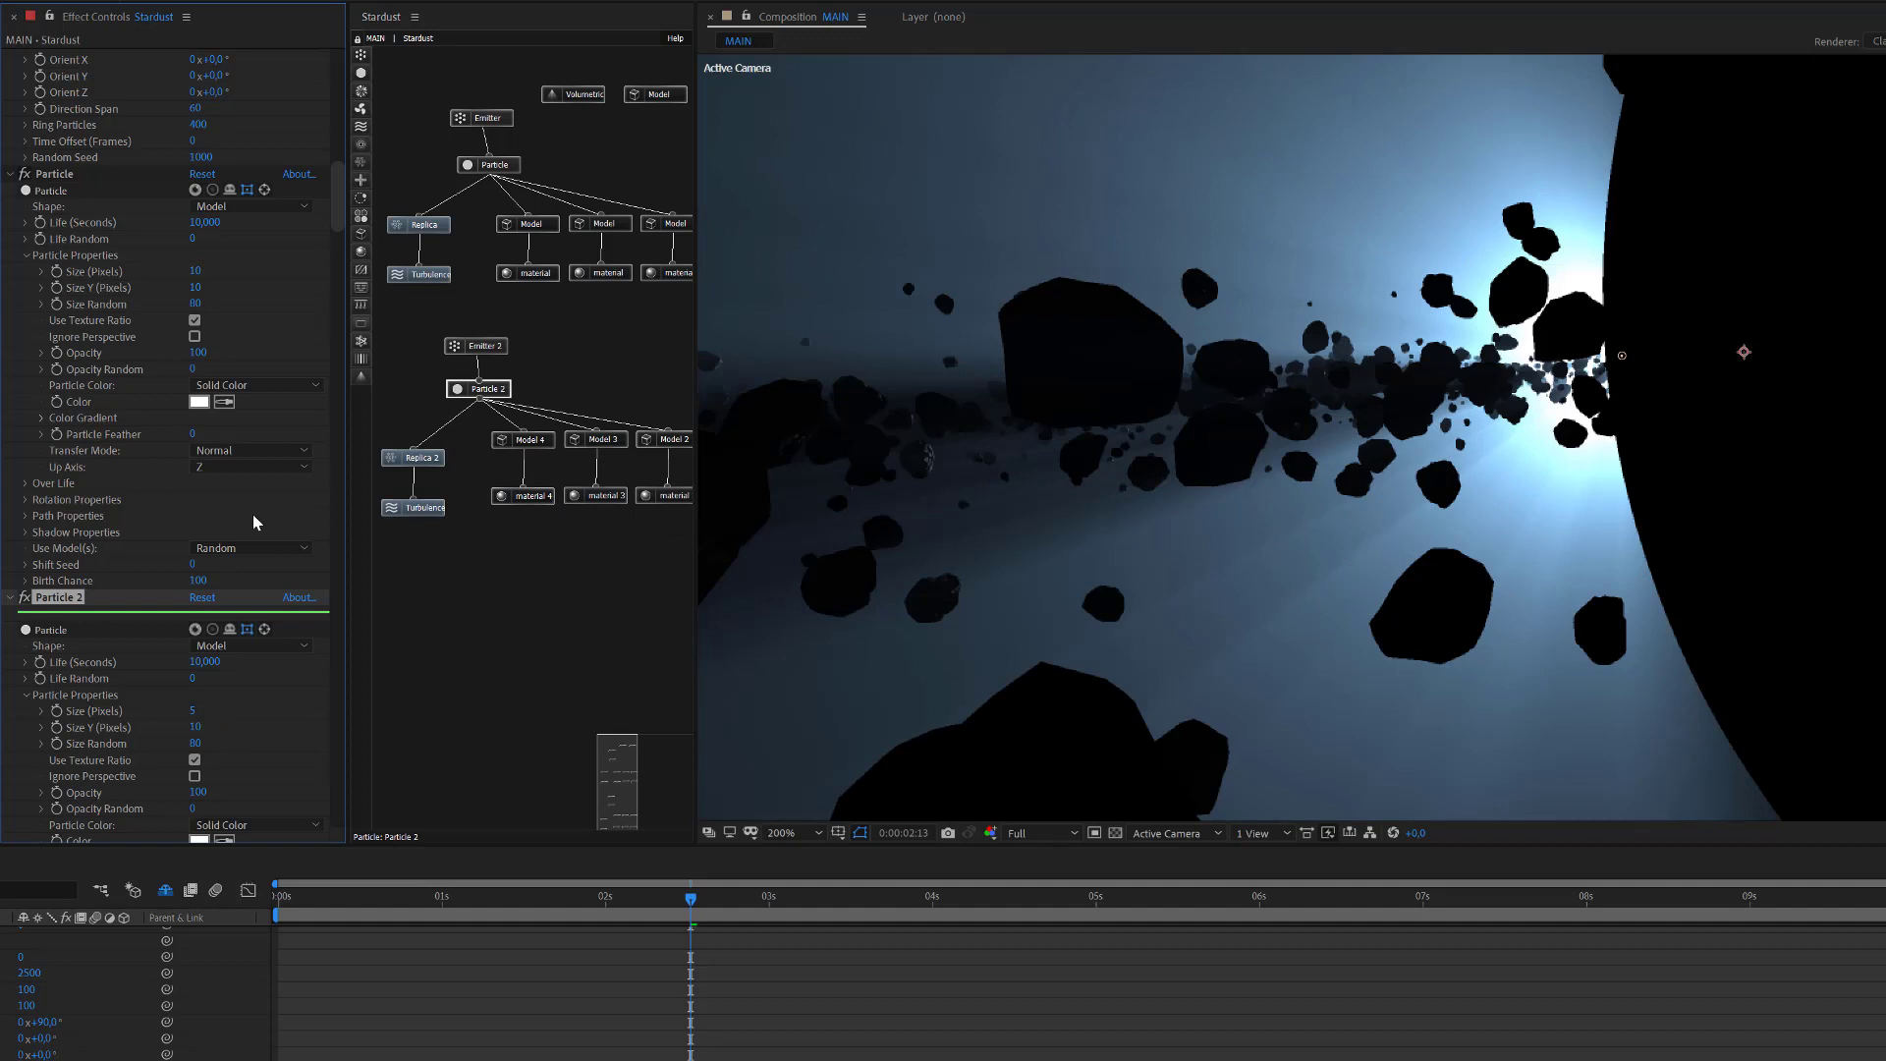
Set both the Scale X and Scale Z offsets of the Replica 2 node to 107.
click(432, 463)
scroll(209, 678, down, 3)
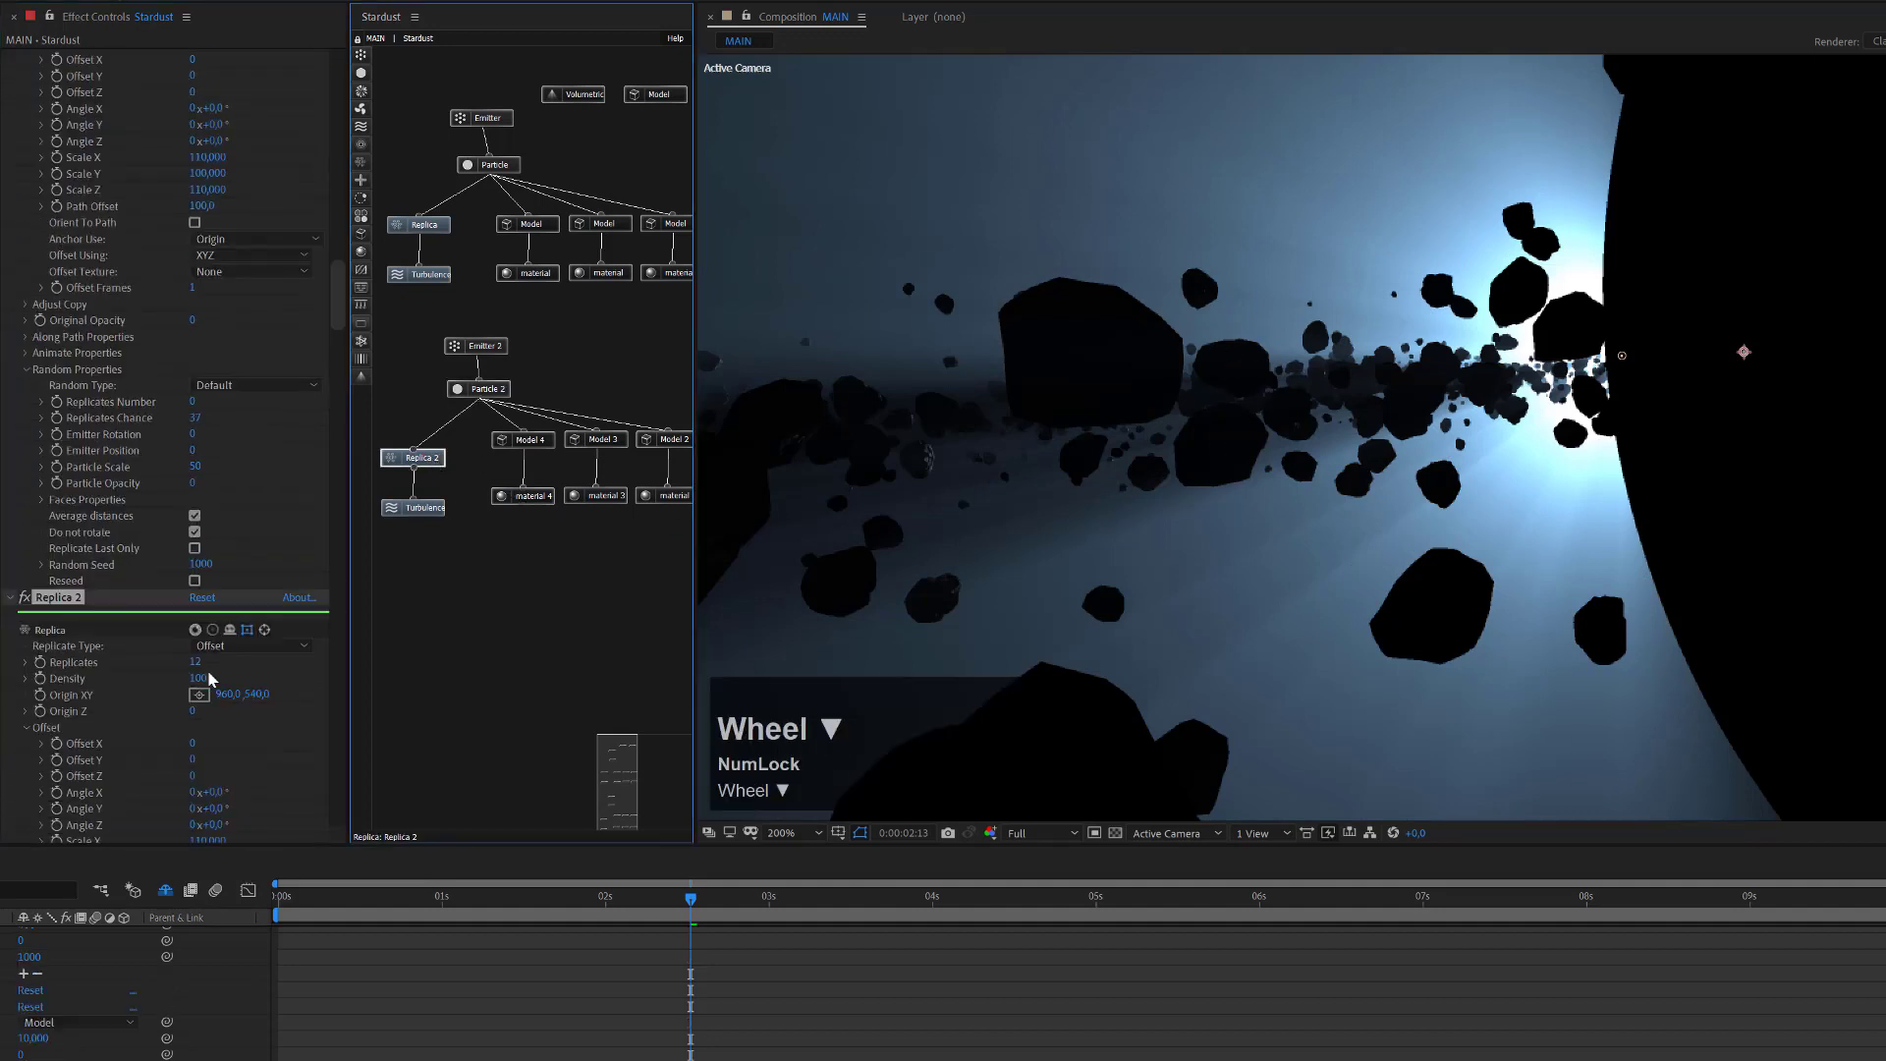
scroll(209, 678, down, 3)
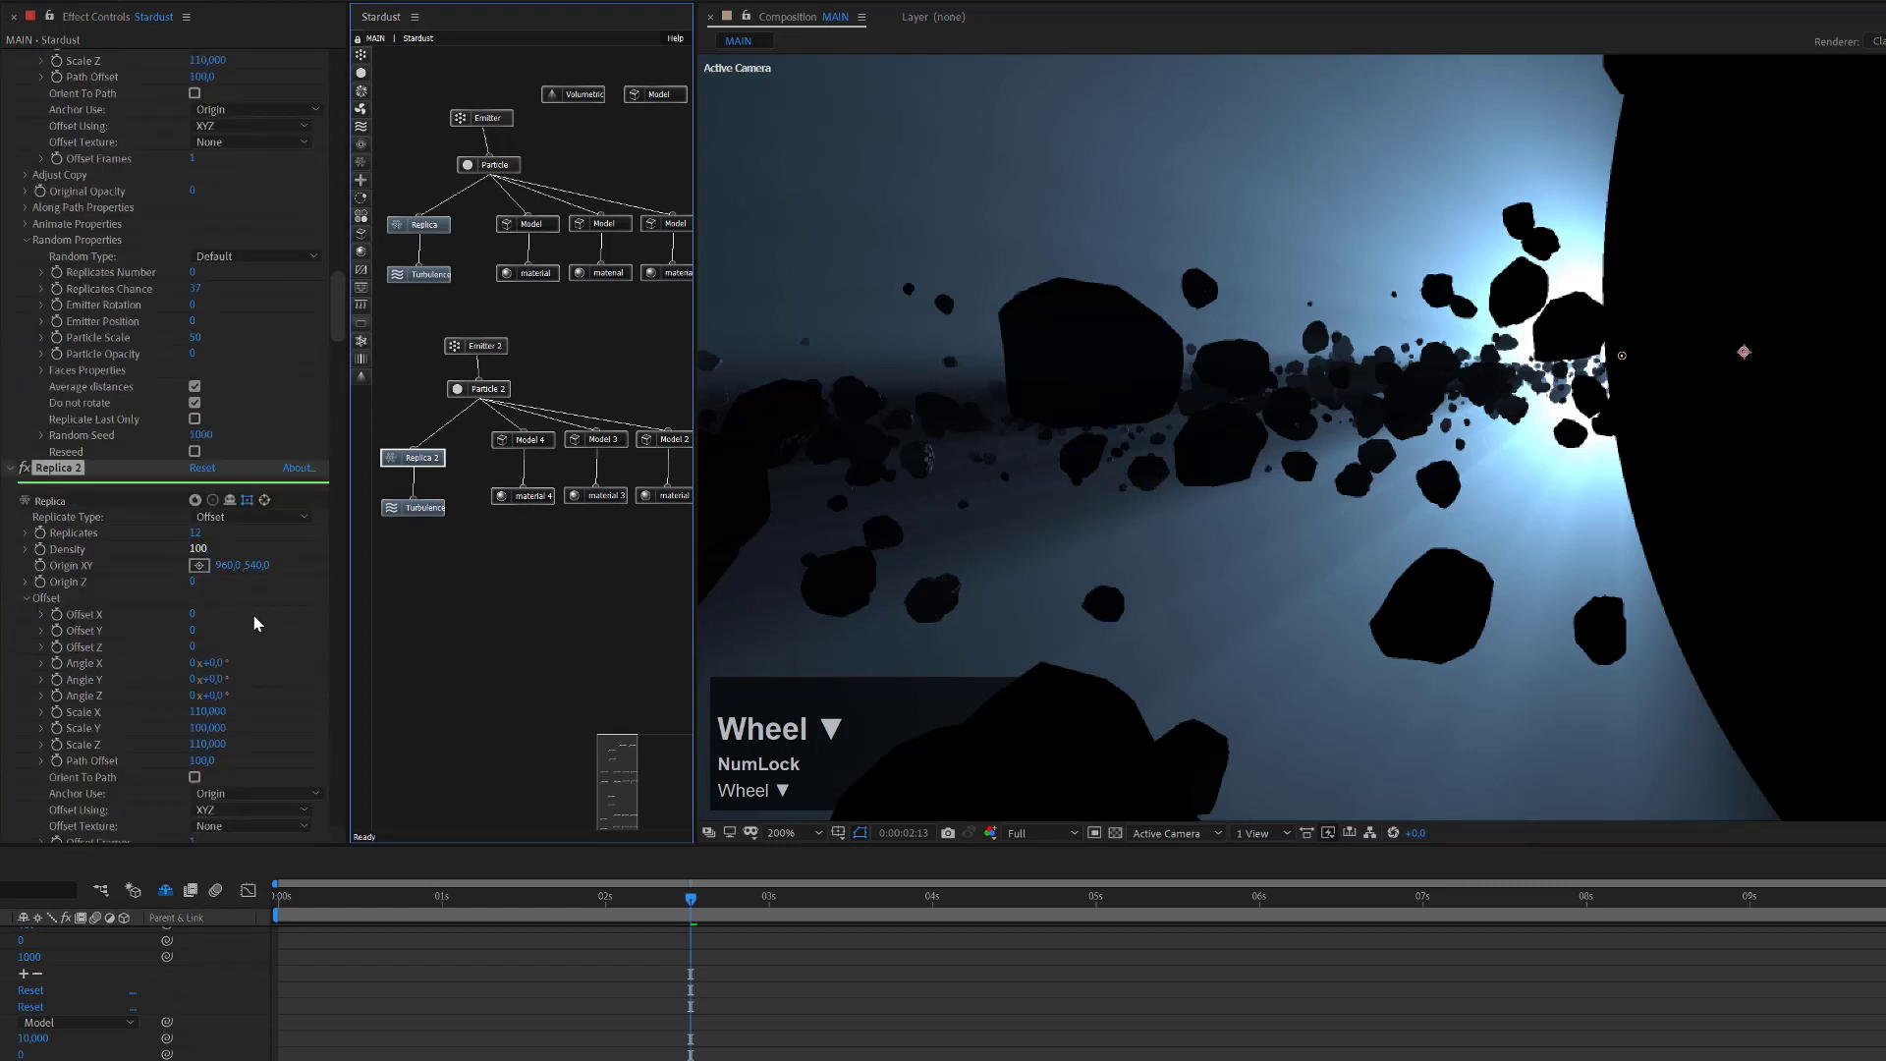
click(205, 713)
text(107)
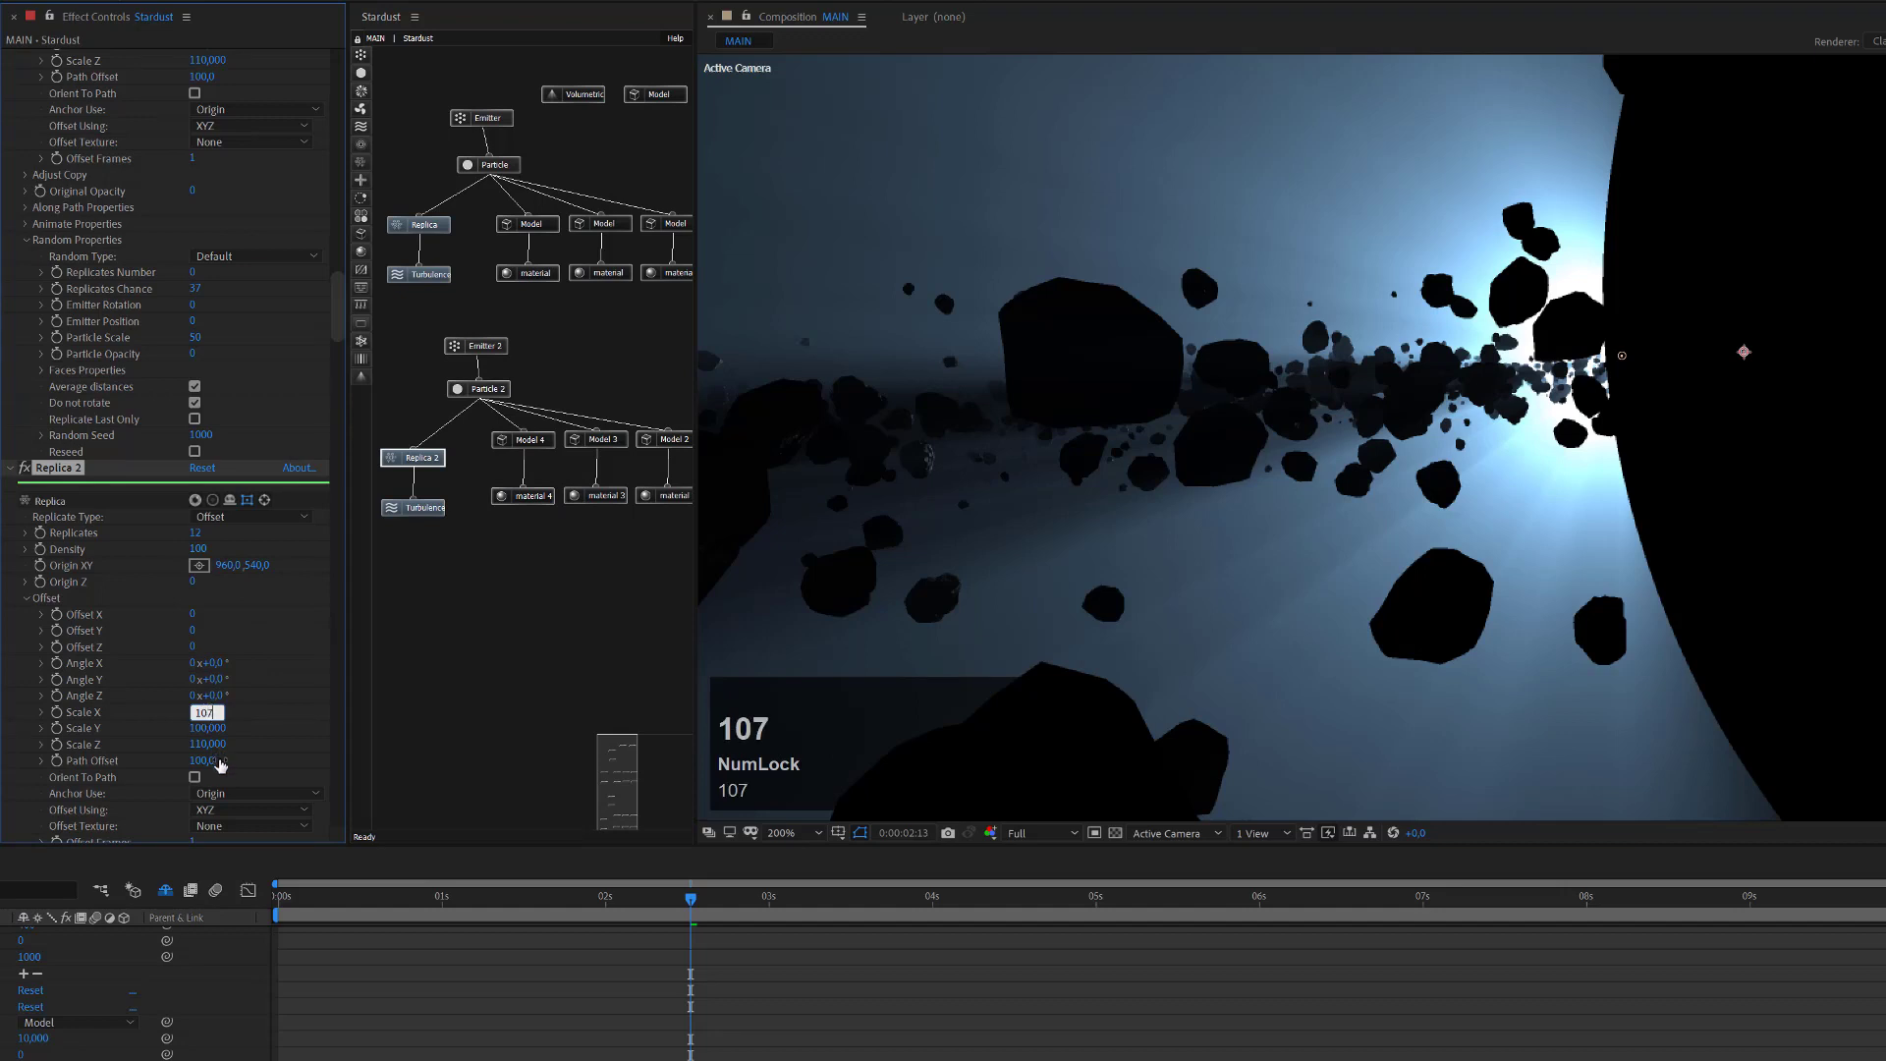
click(215, 746)
text(1)
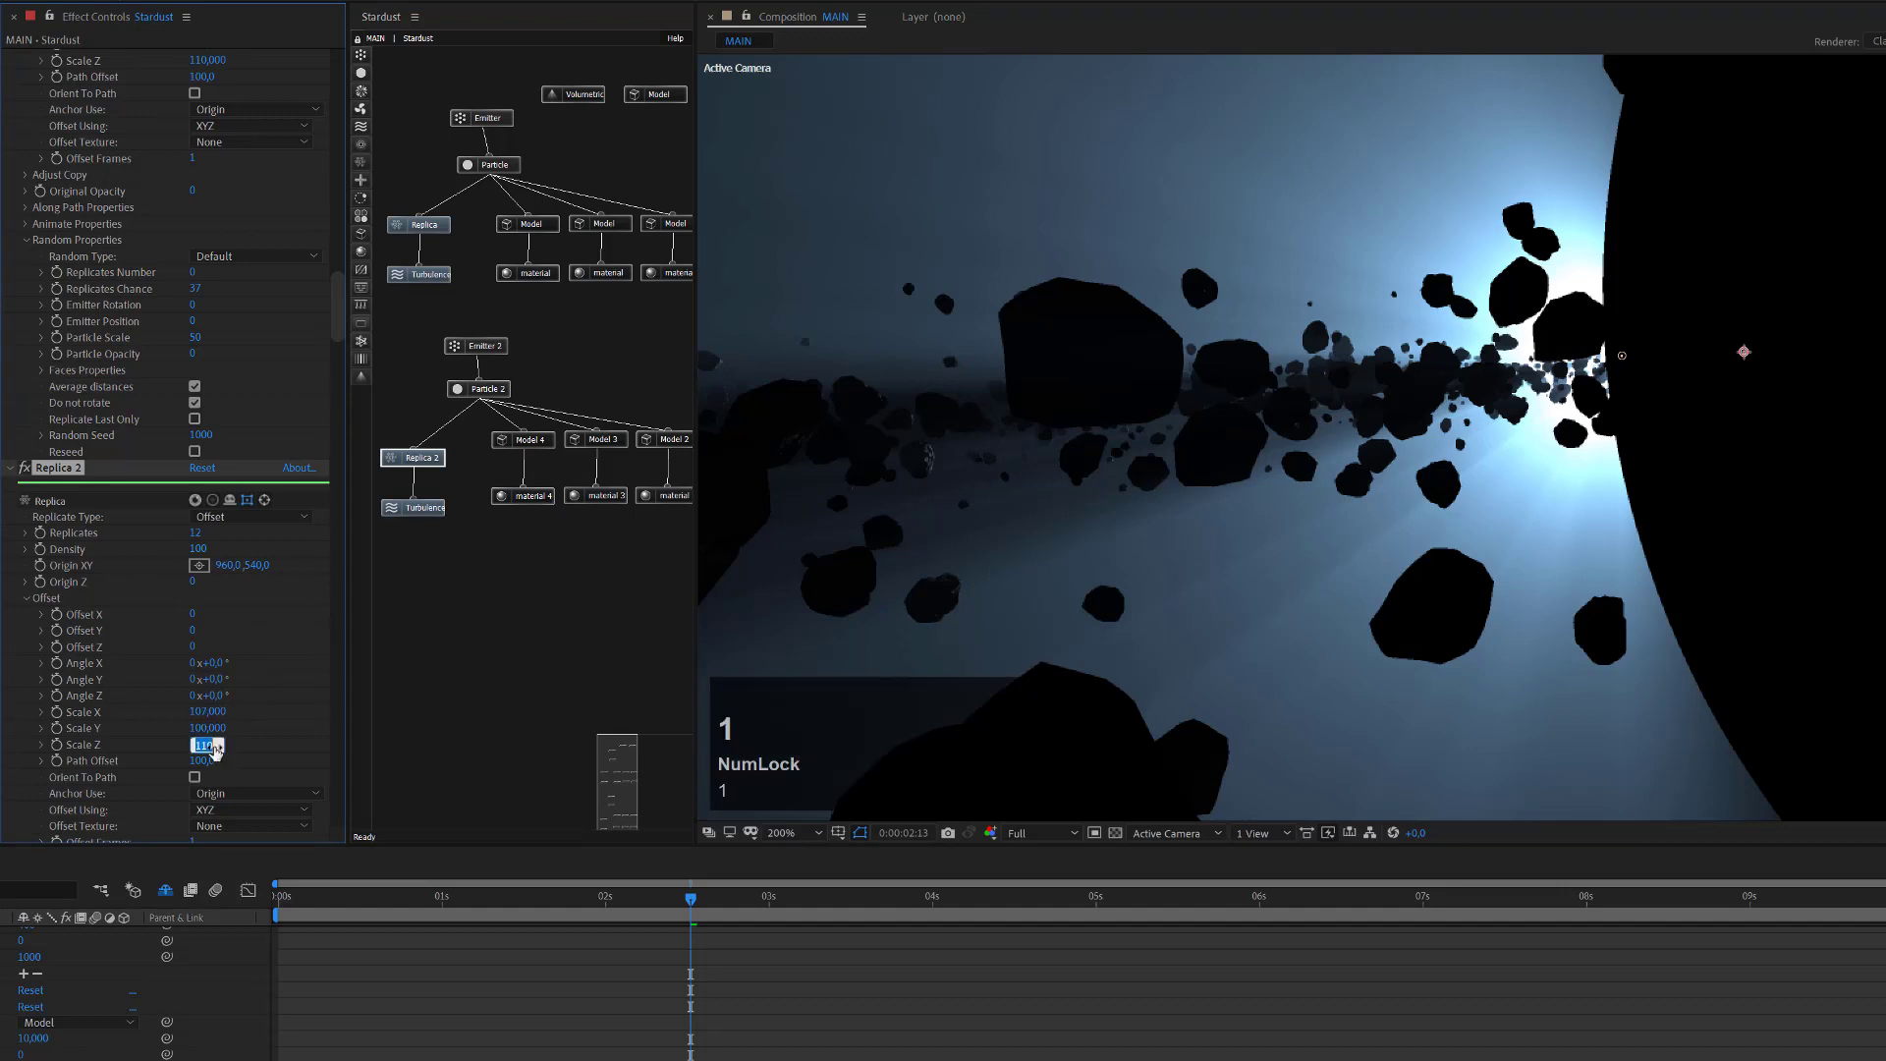
text(07)
key(Return)
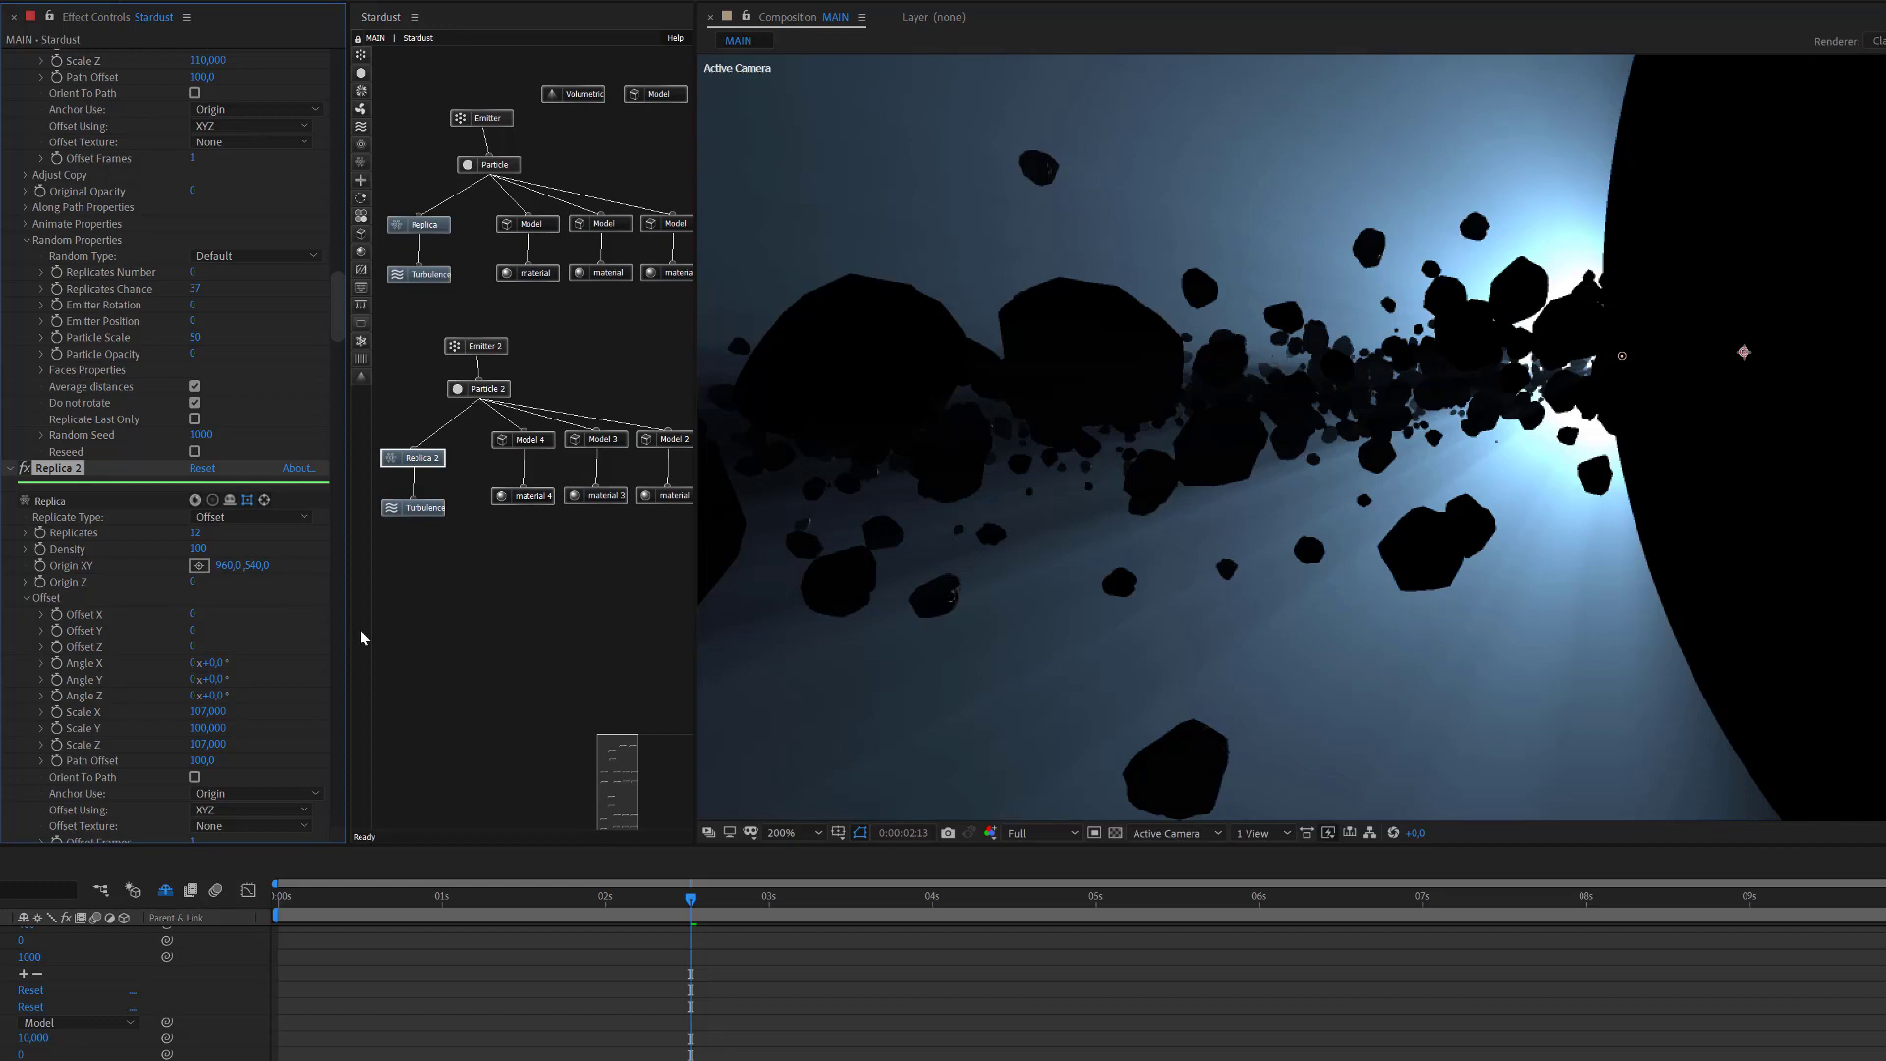
Raise the Position offset of the Turbulence 2 node to 700.
click(414, 507)
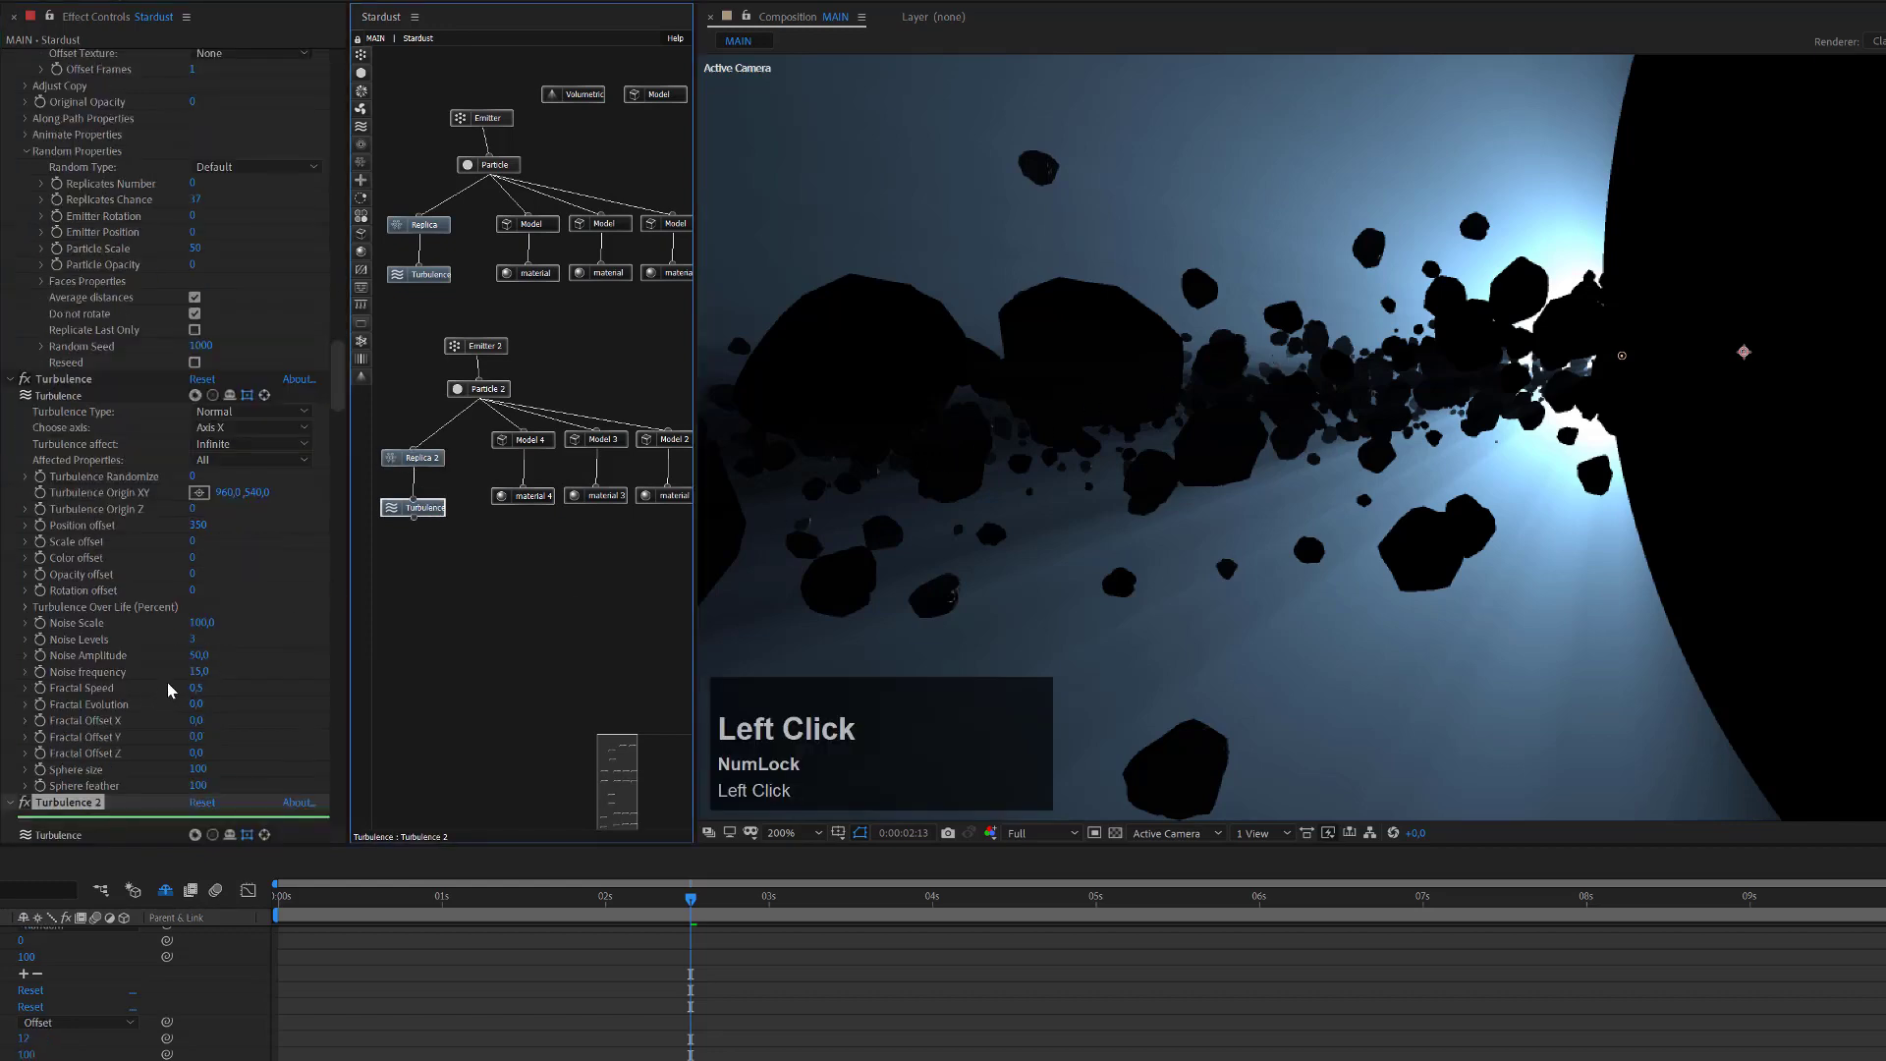
scroll(173, 690, down, 4)
scroll(179, 694, down, 5)
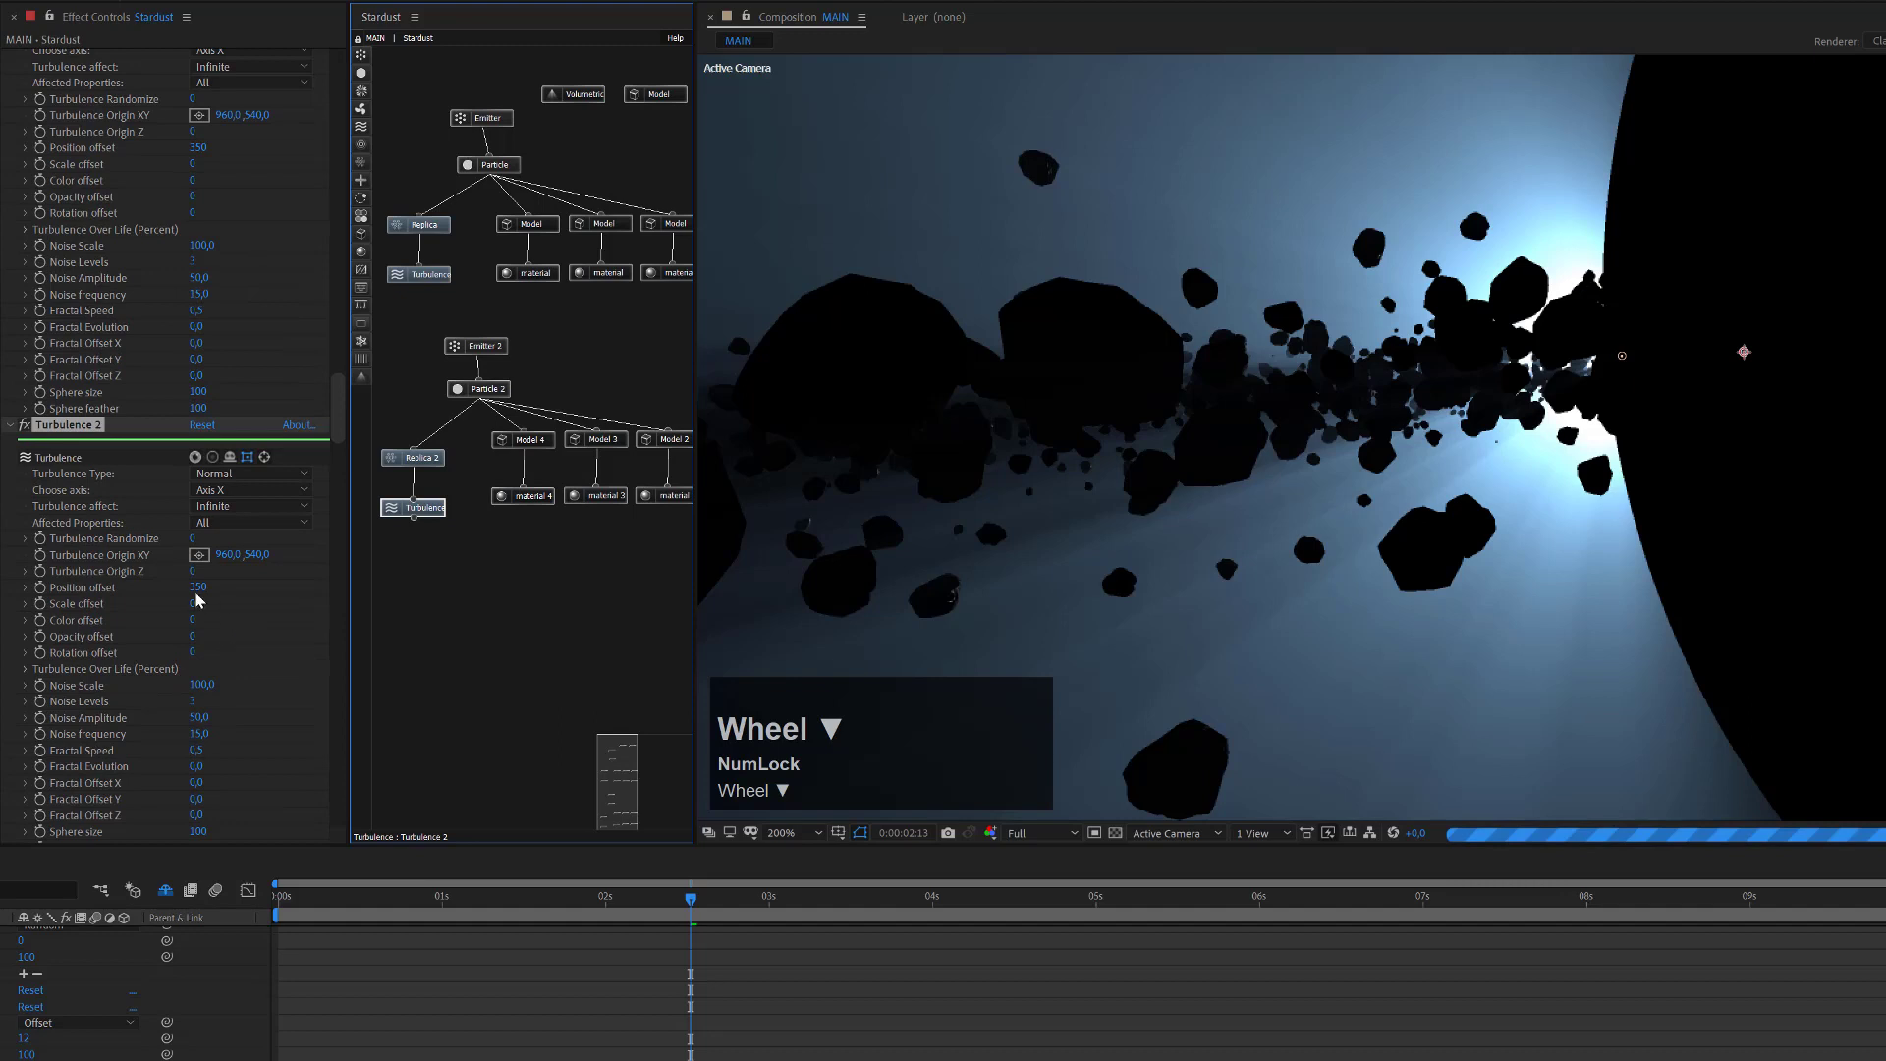
drag(198, 588, 233, 594)
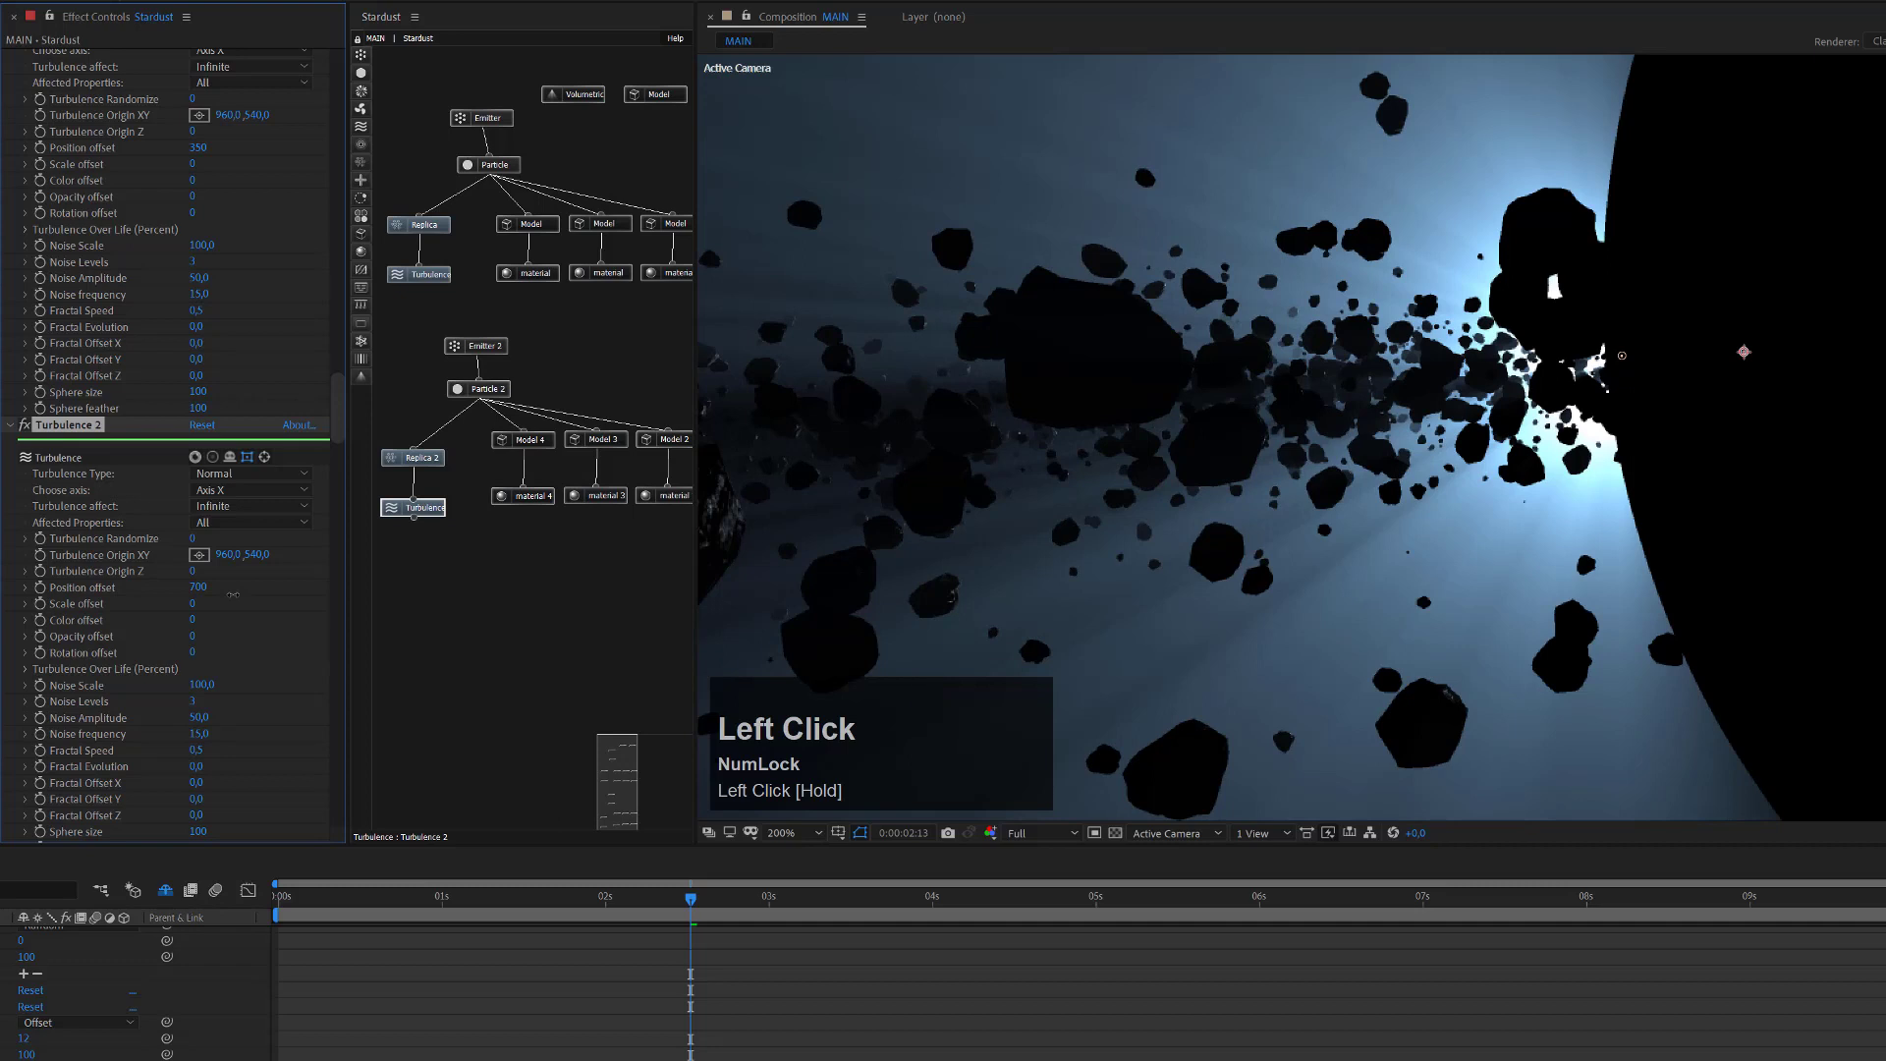
Set the Size of the first Model node under the original Particle node to 2.
click(547, 445)
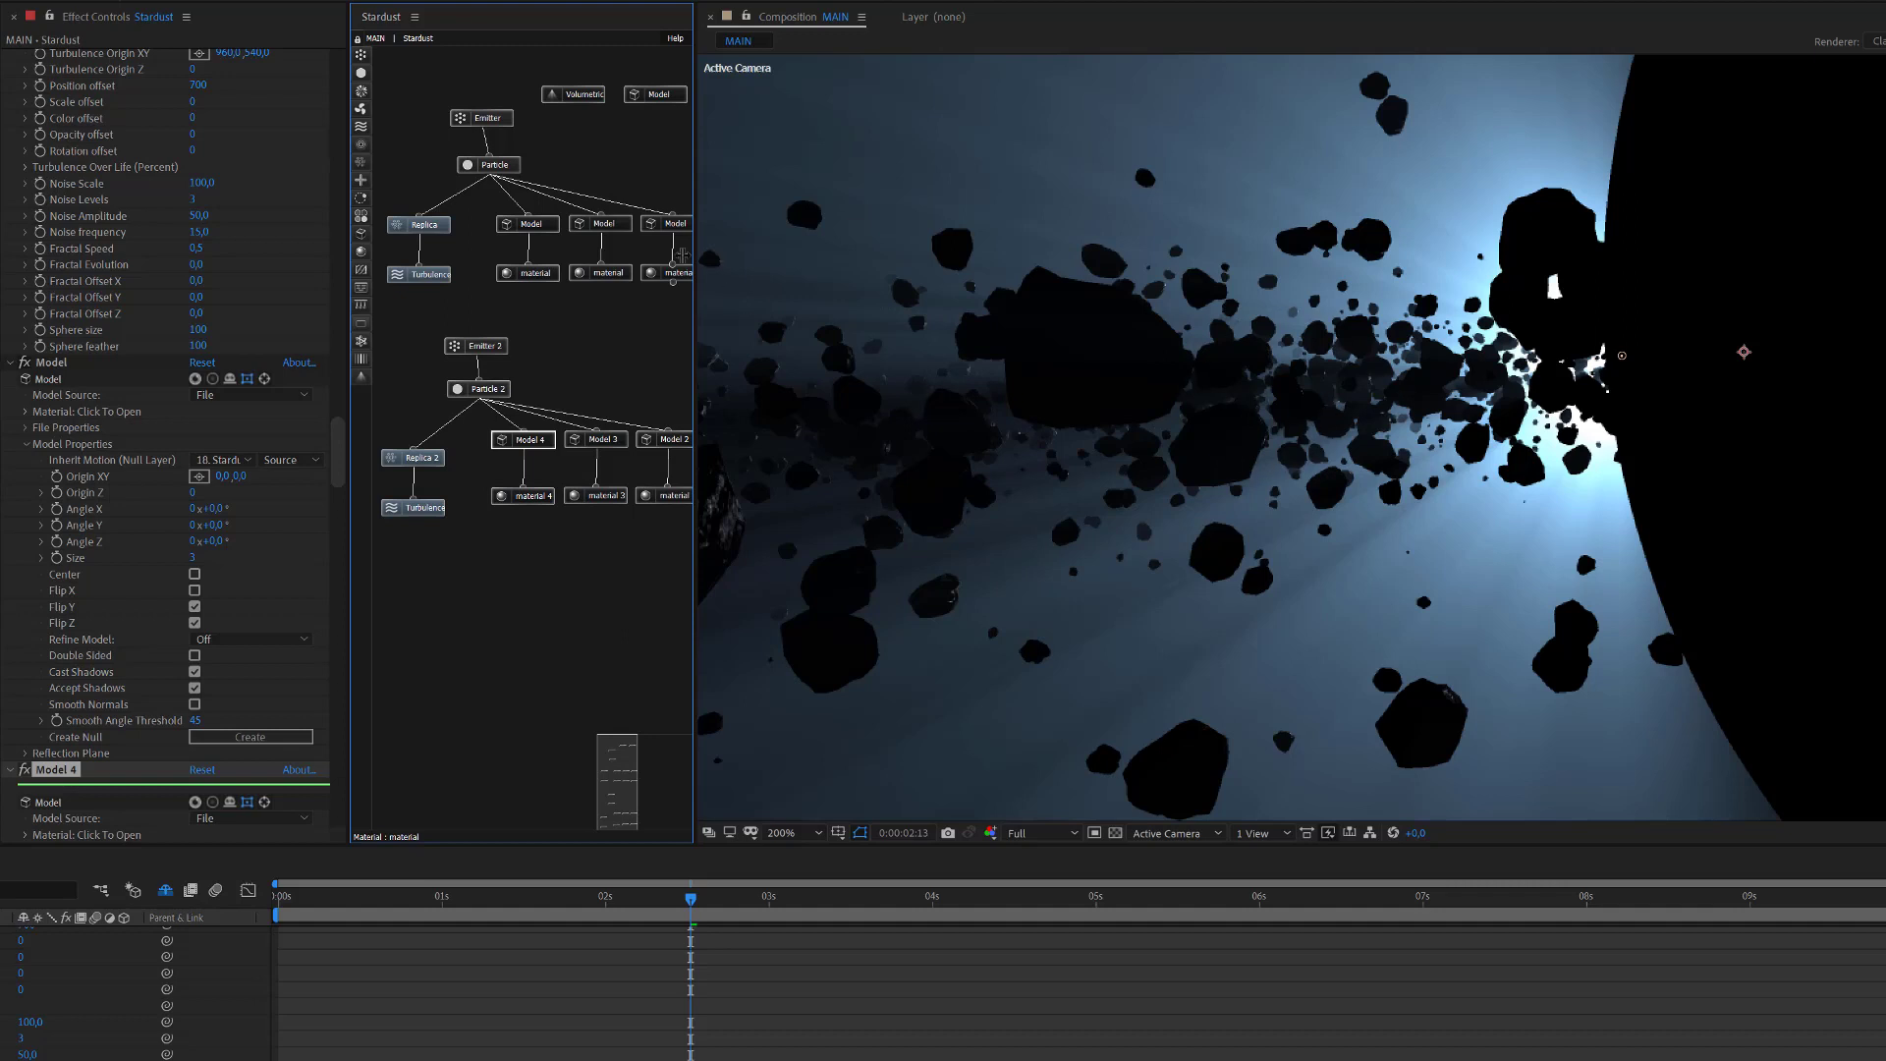
click(529, 227)
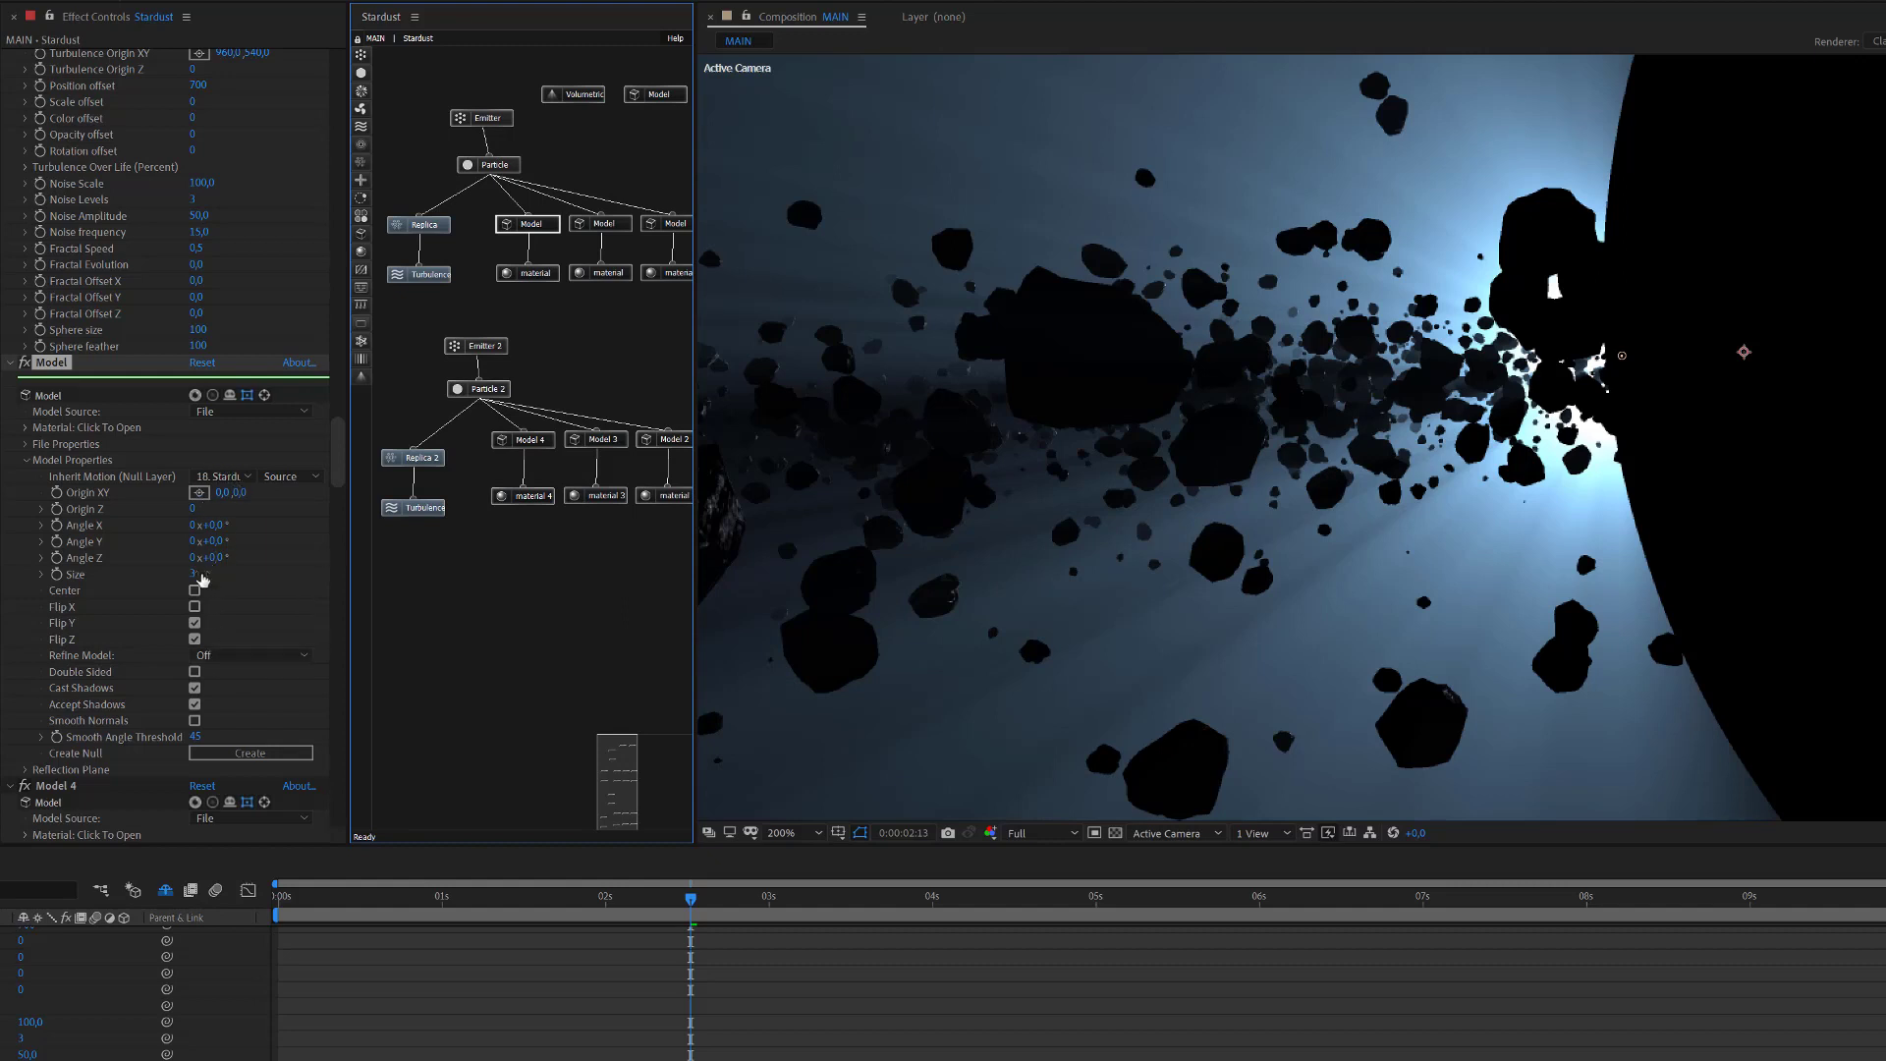
click(196, 575)
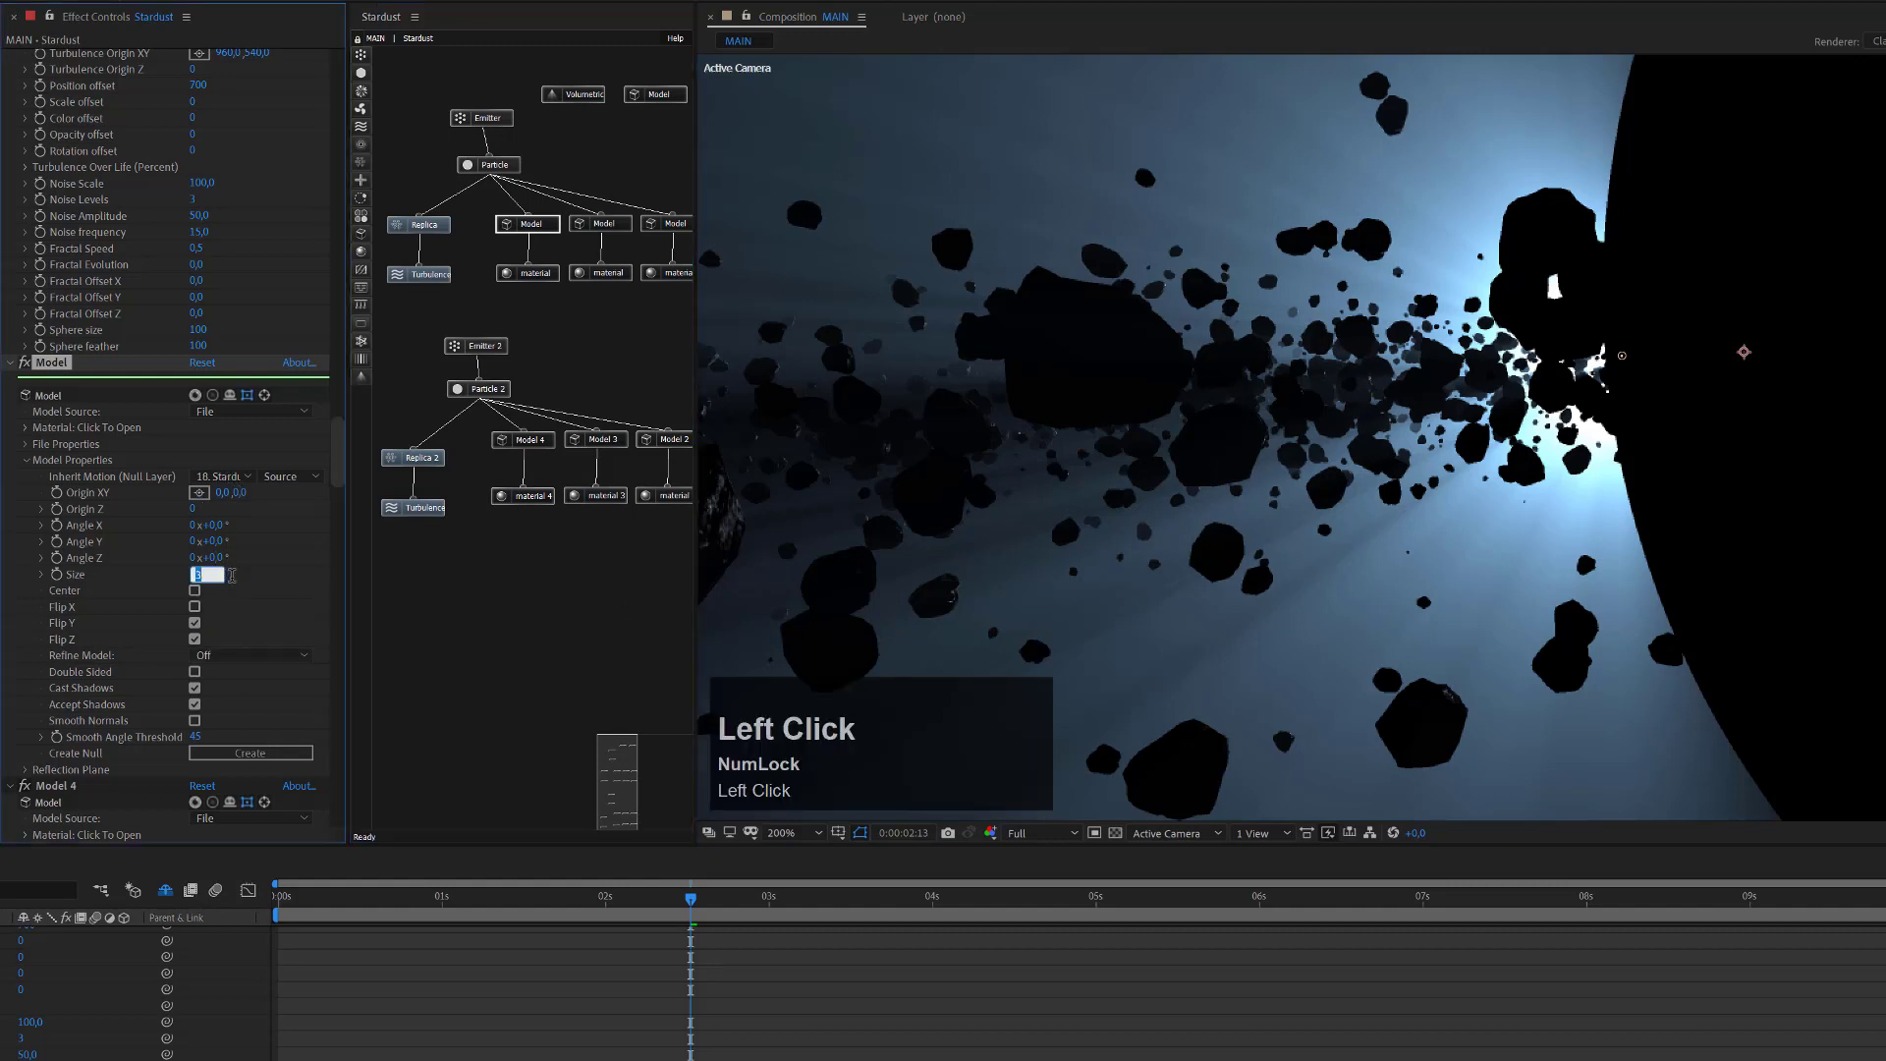
text(2)
click(234, 584)
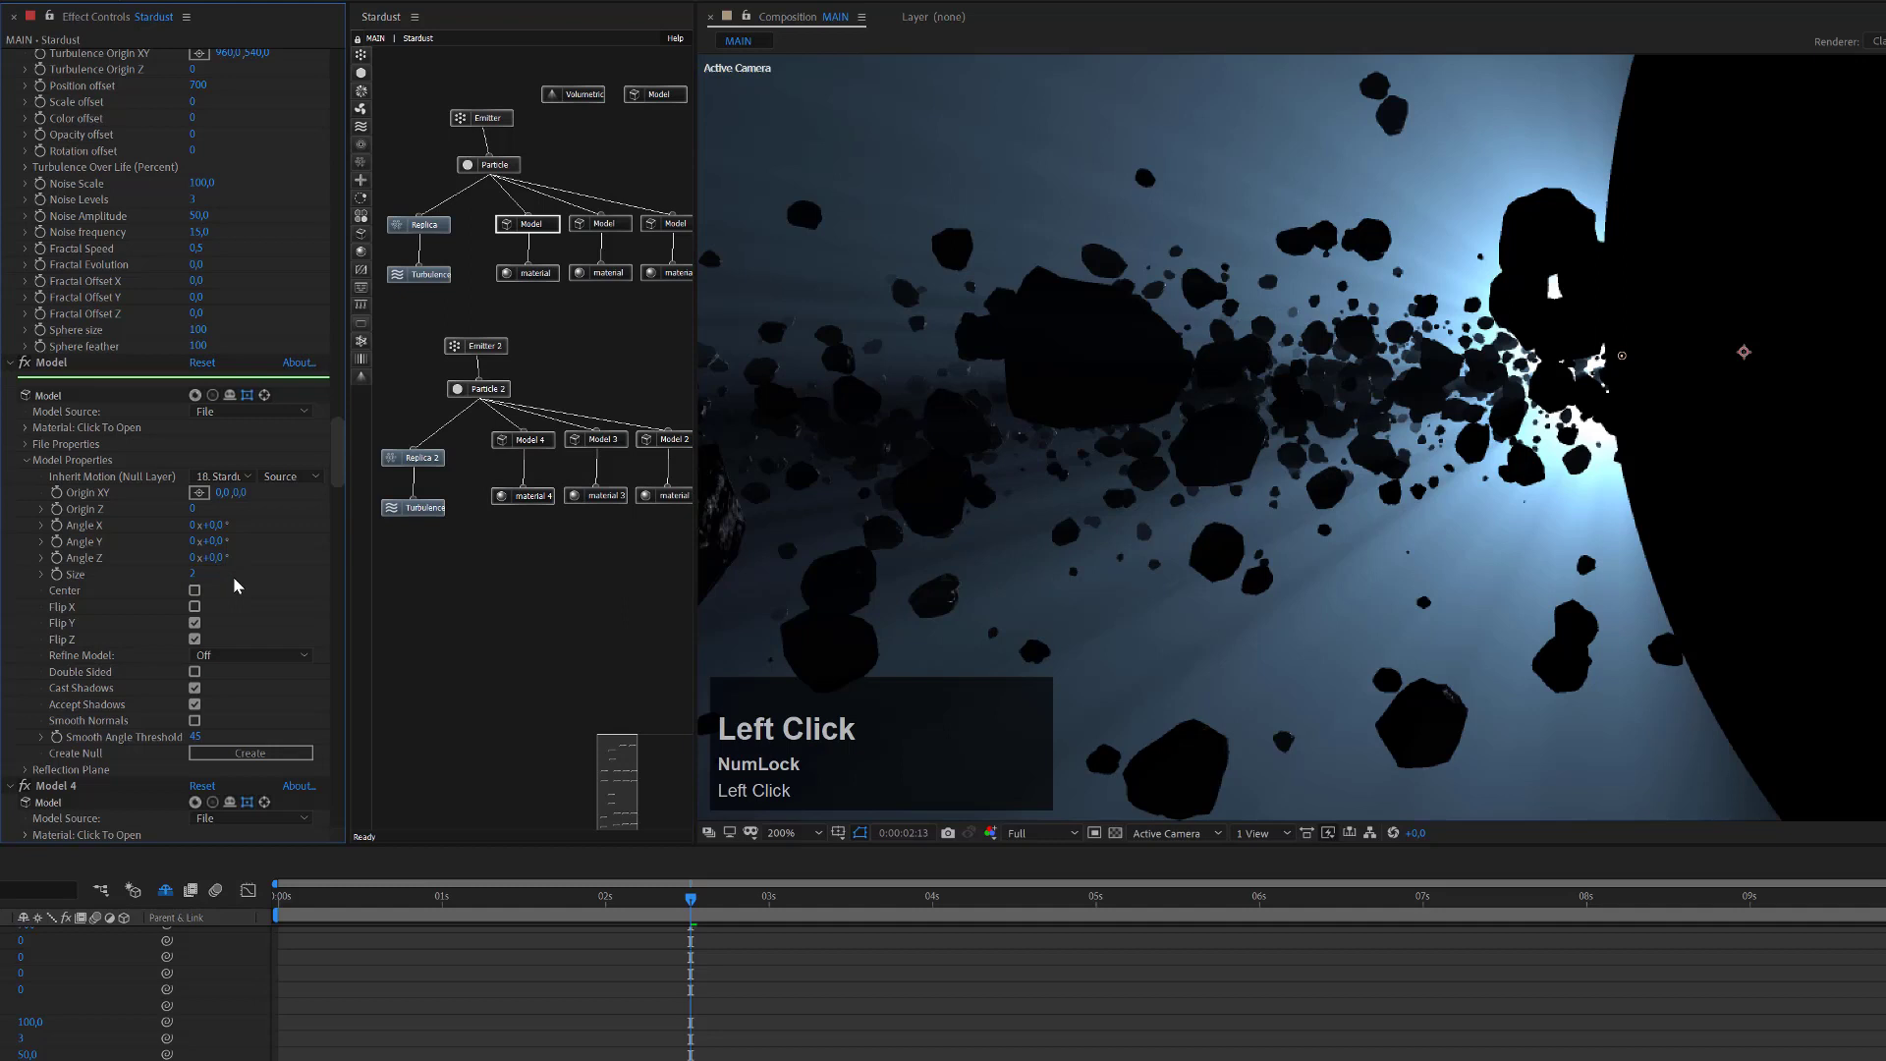
Set the Size of the second Model node under the original Particle node to 3.
click(619, 232)
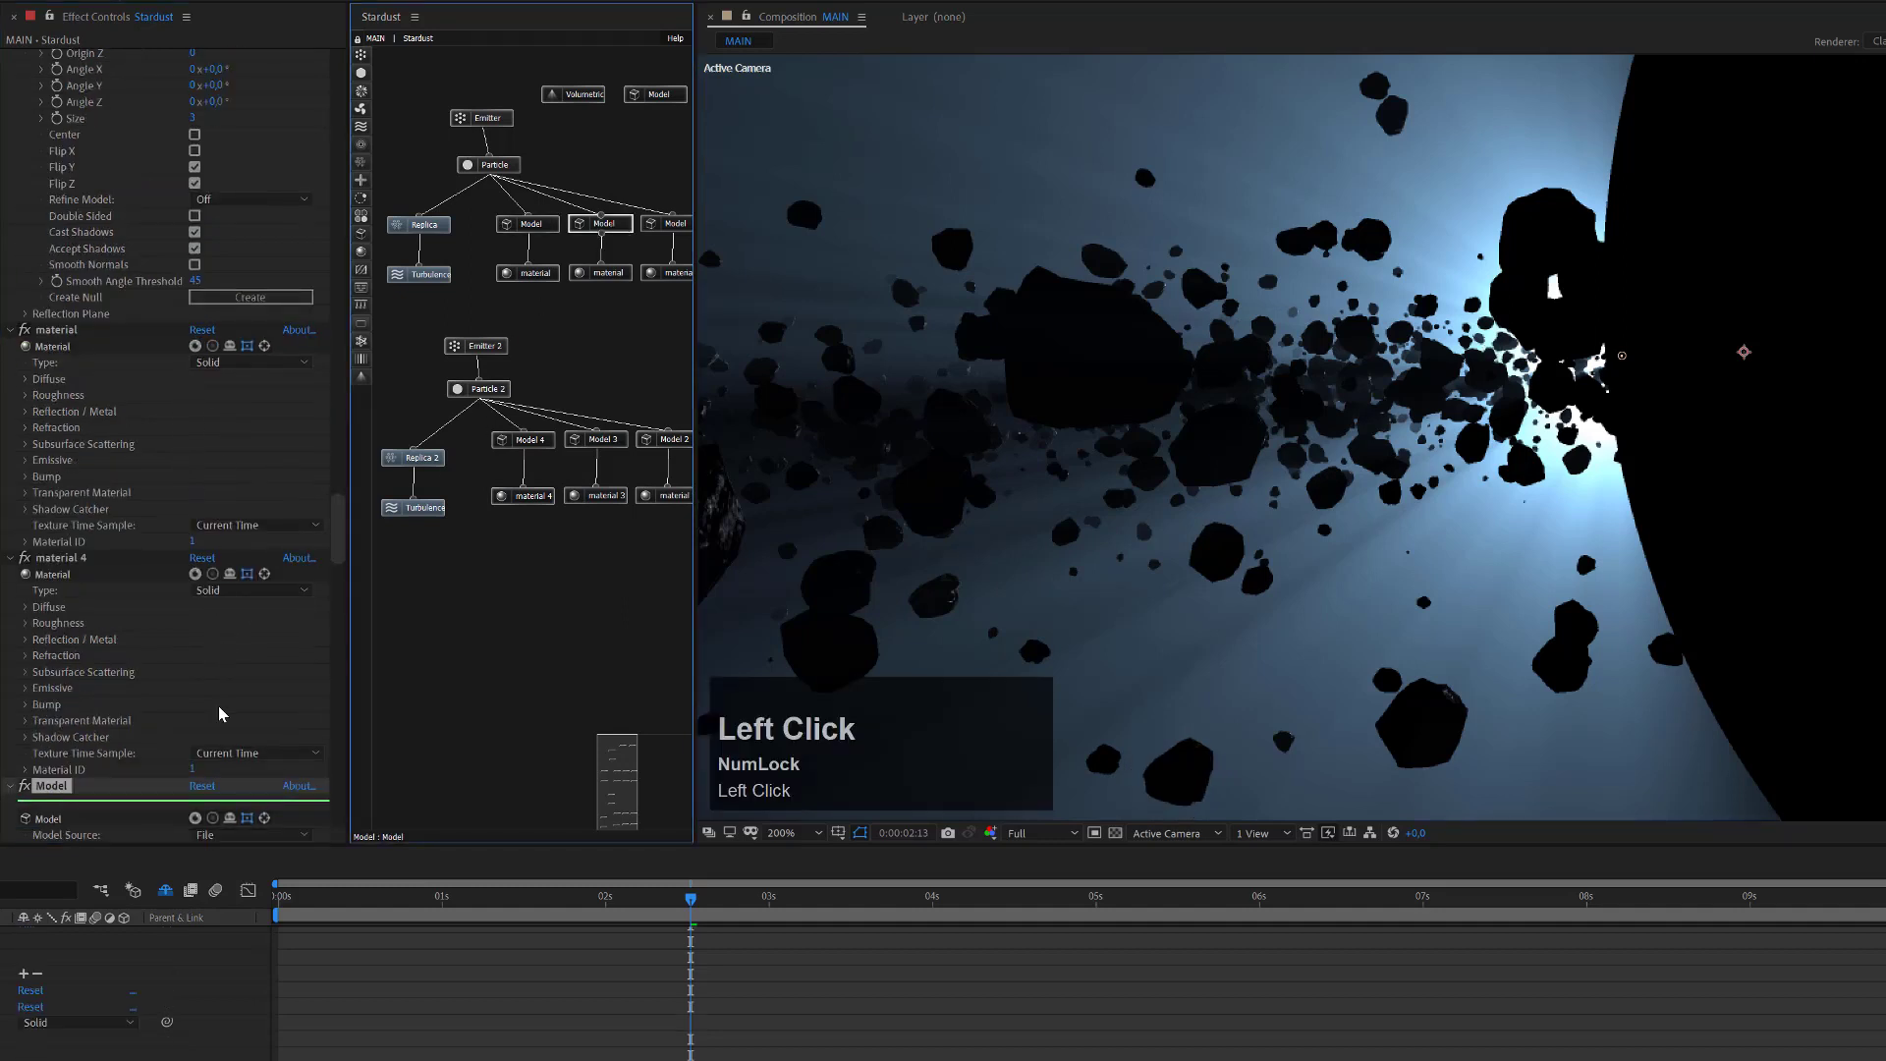
scroll(220, 714, down, 5)
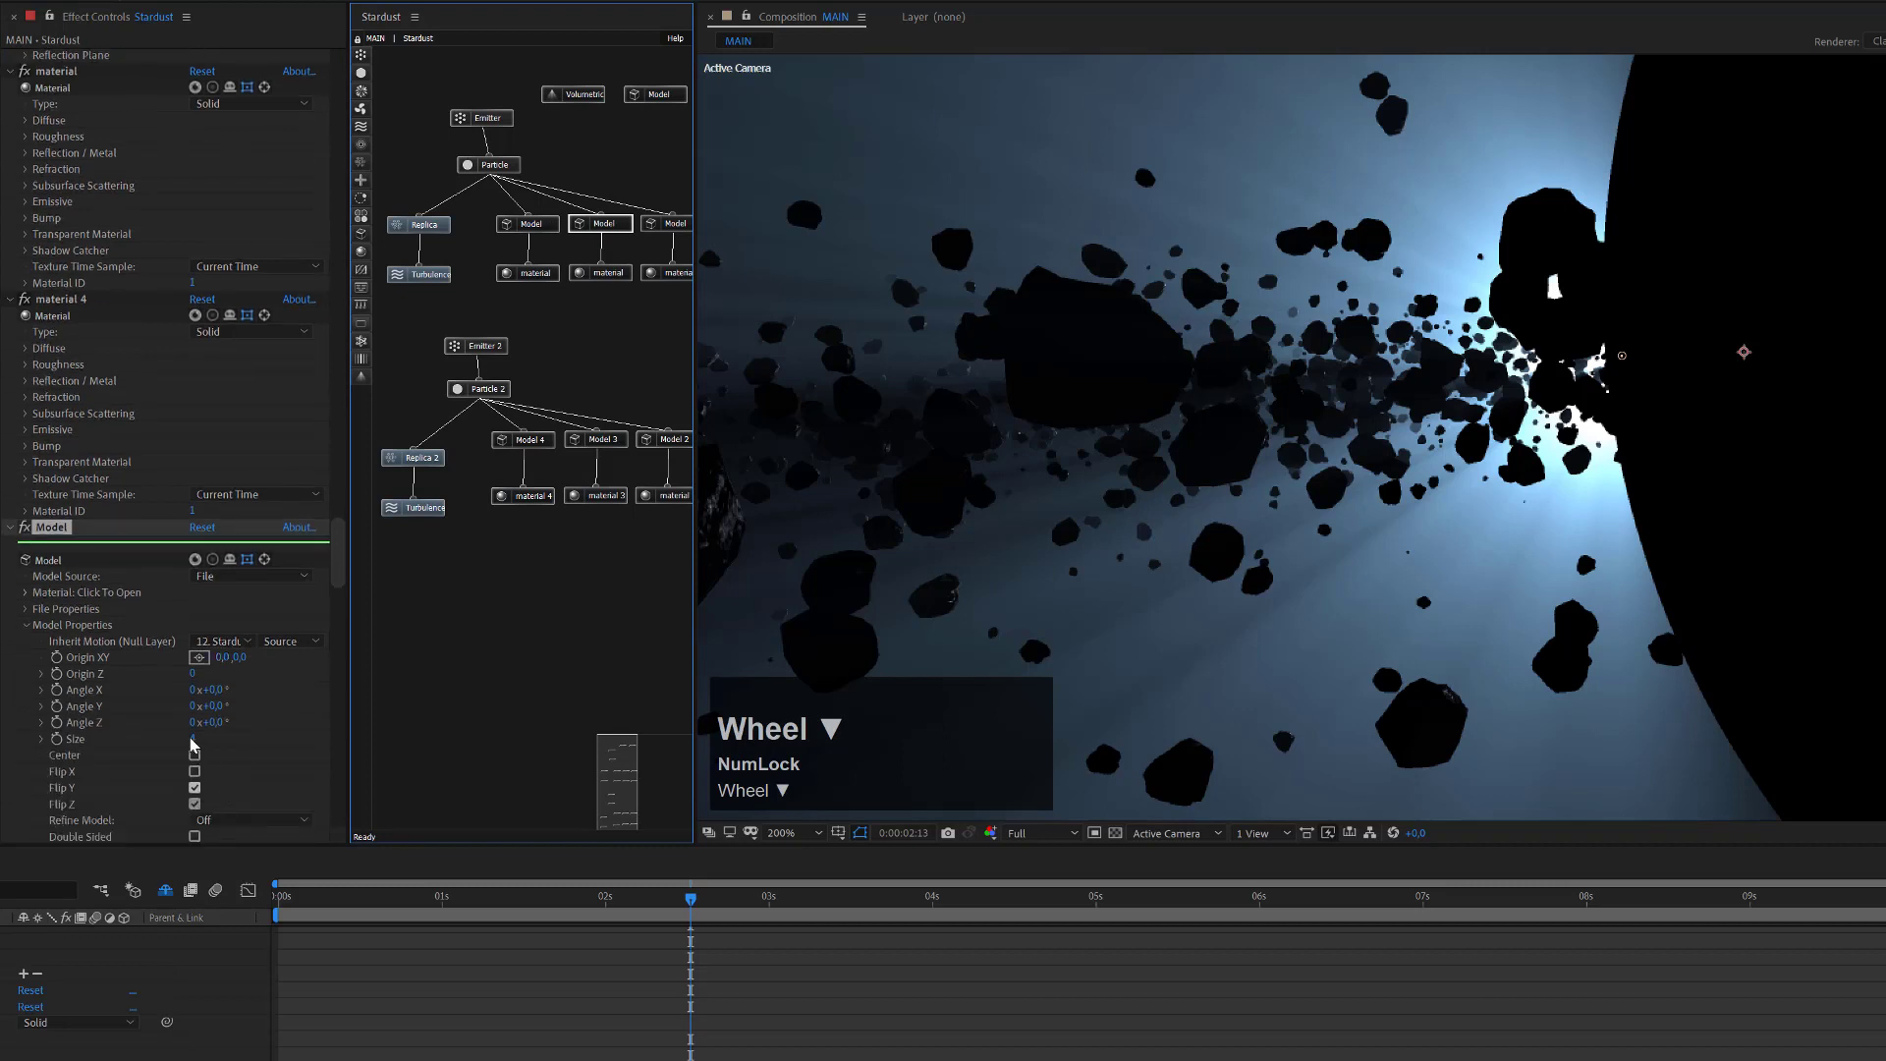
click(192, 739)
text(3)
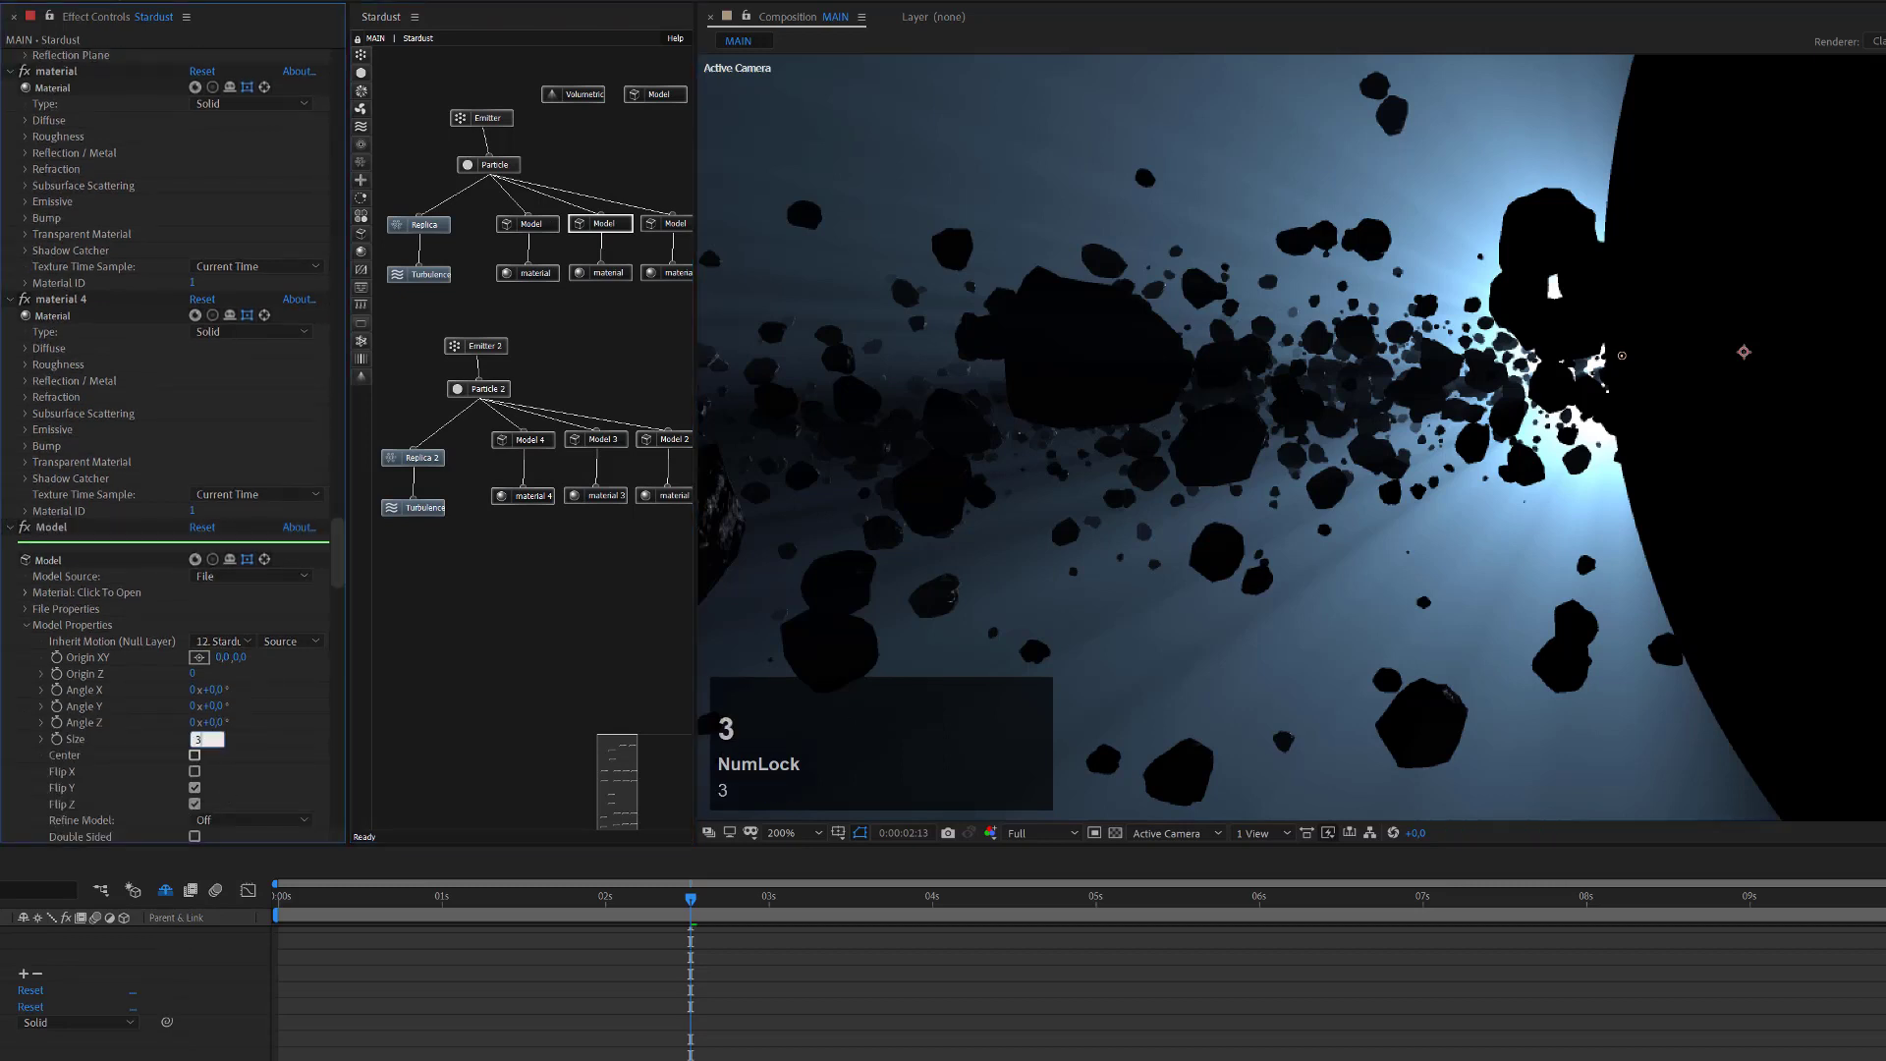
click(675, 226)
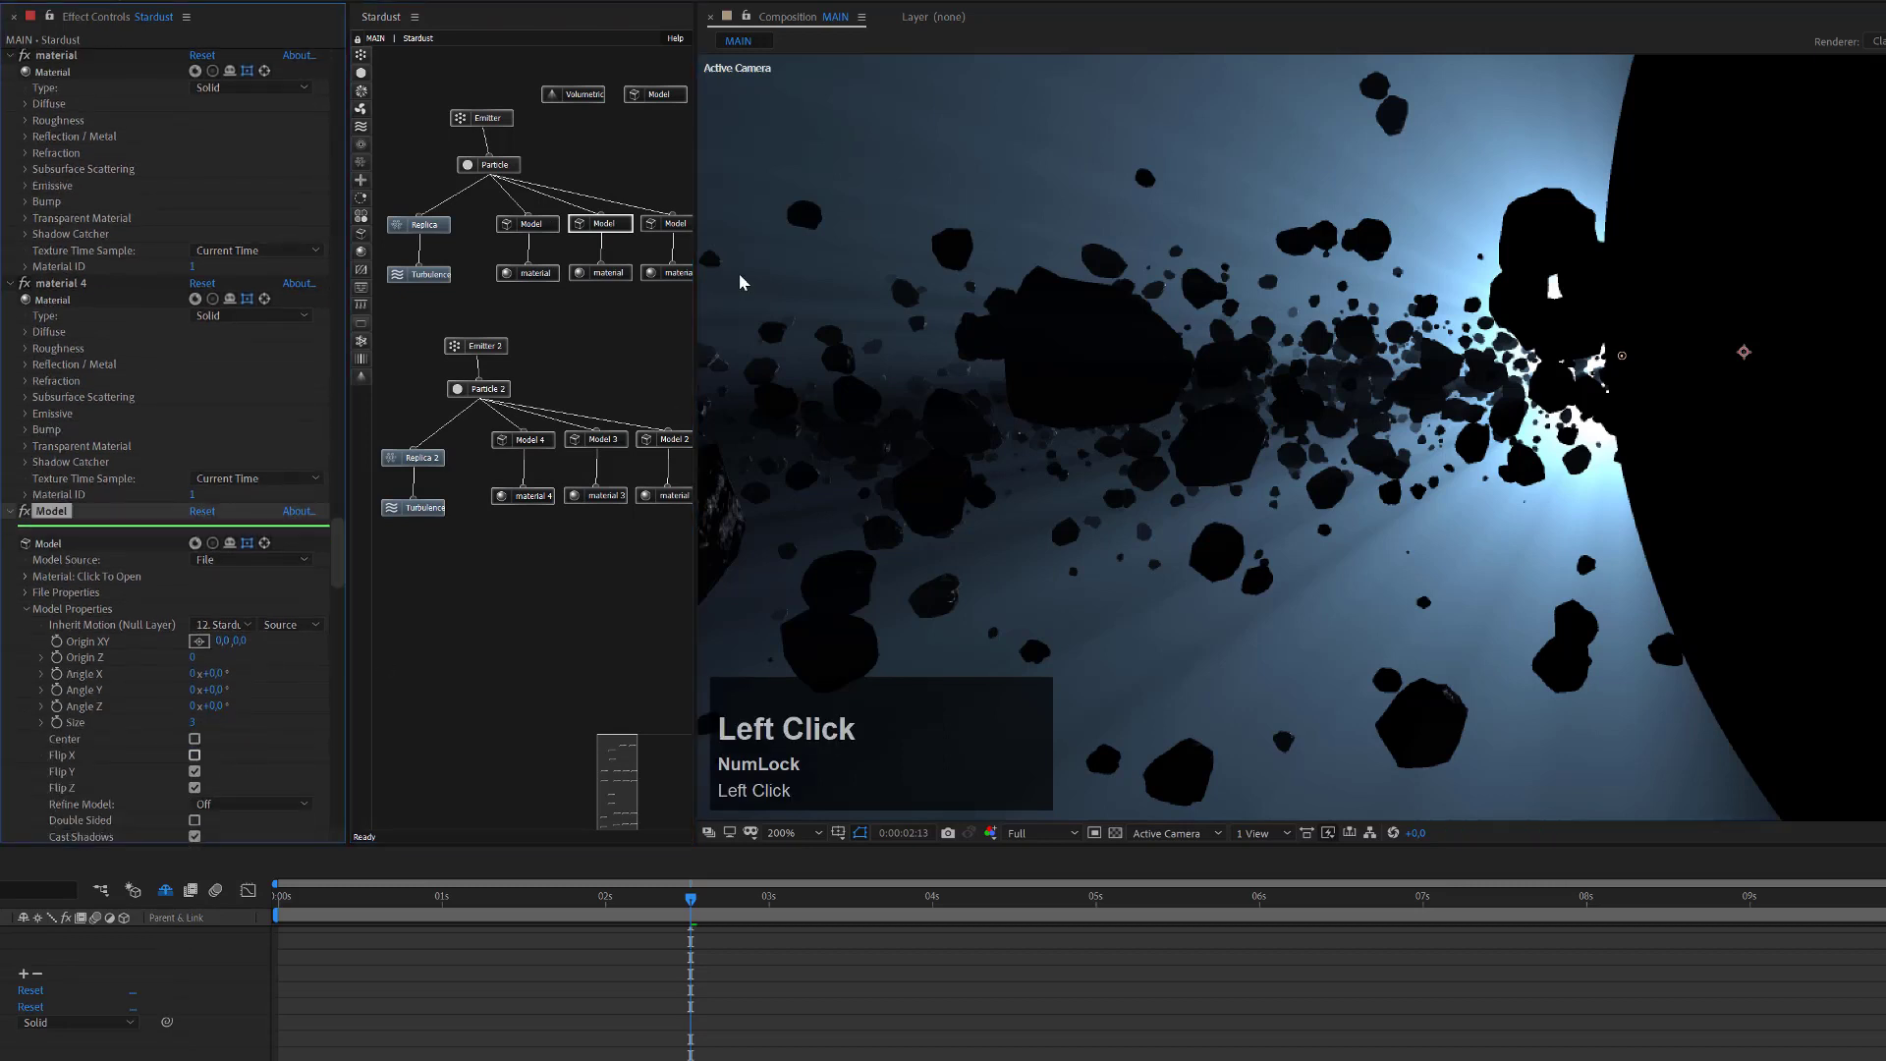
Set the Size of the third Model node under the original Particle node to 9.
click(678, 226)
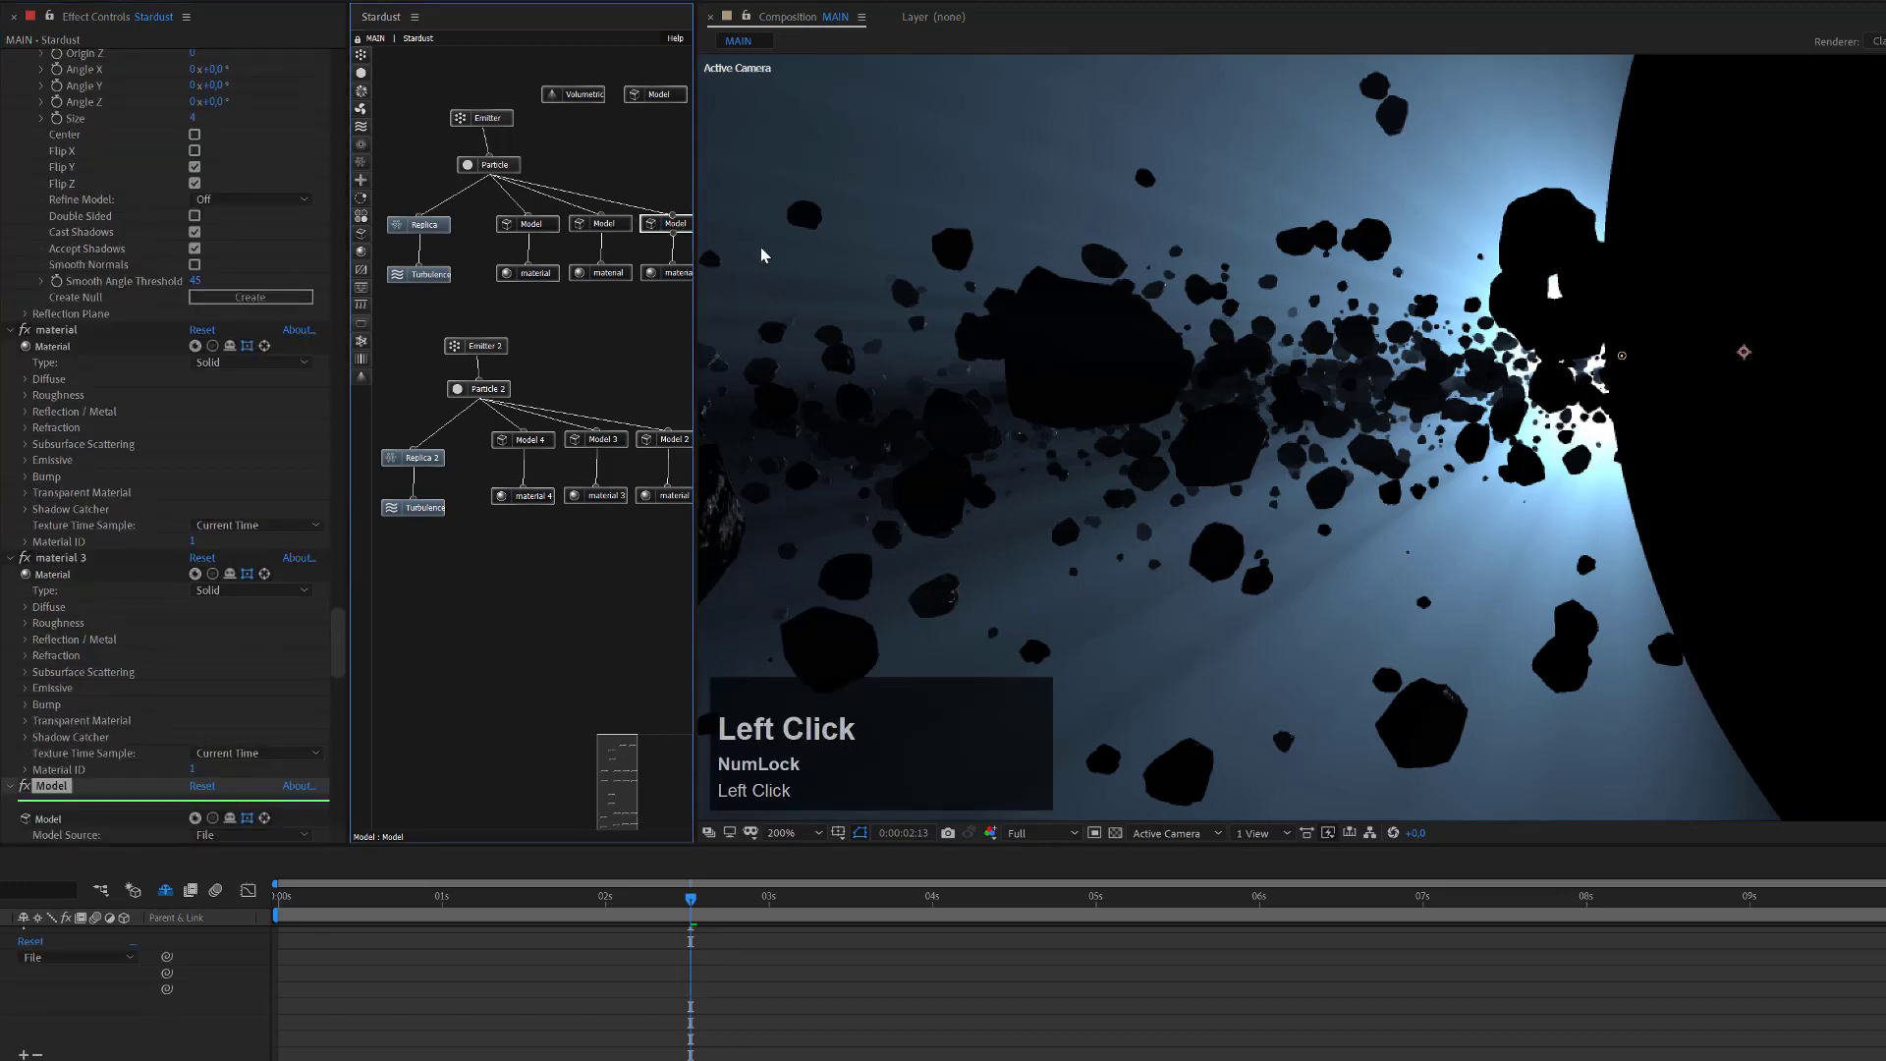
scroll(228, 658, down, 3)
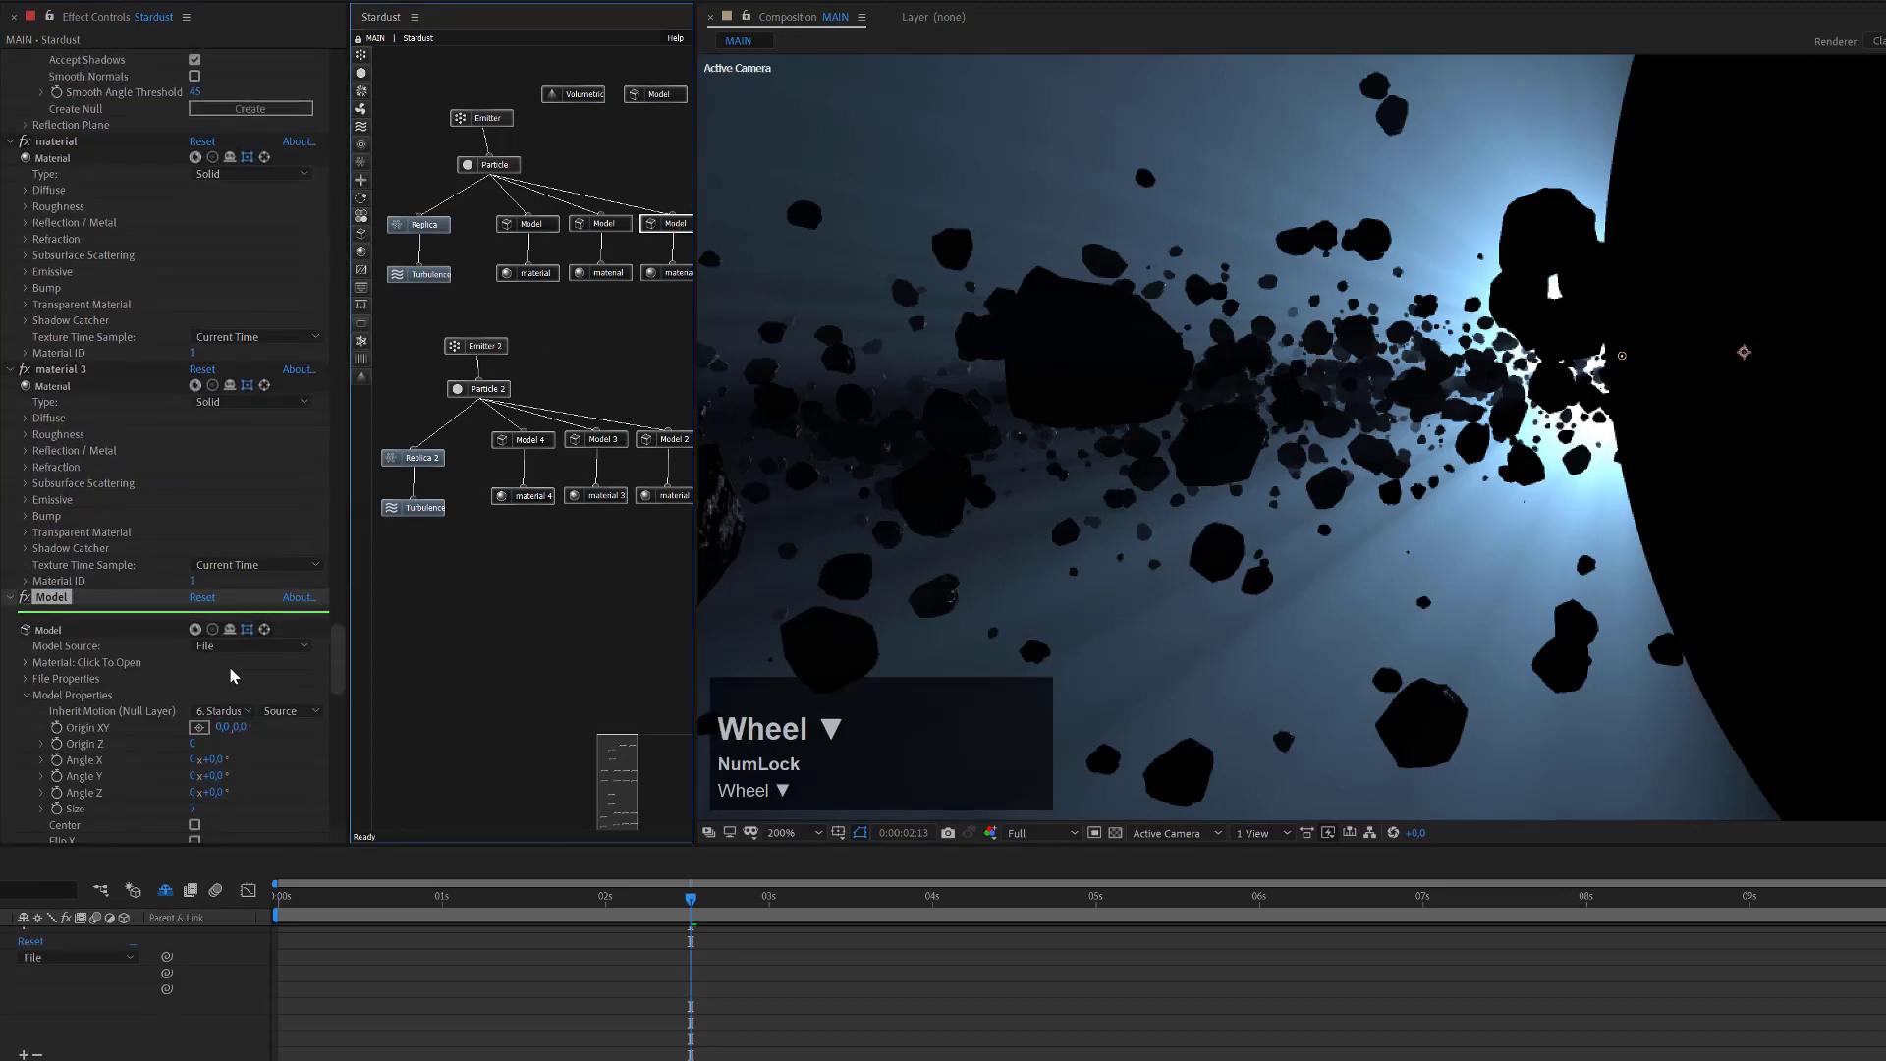
scroll(231, 676, down, 2)
click(196, 679)
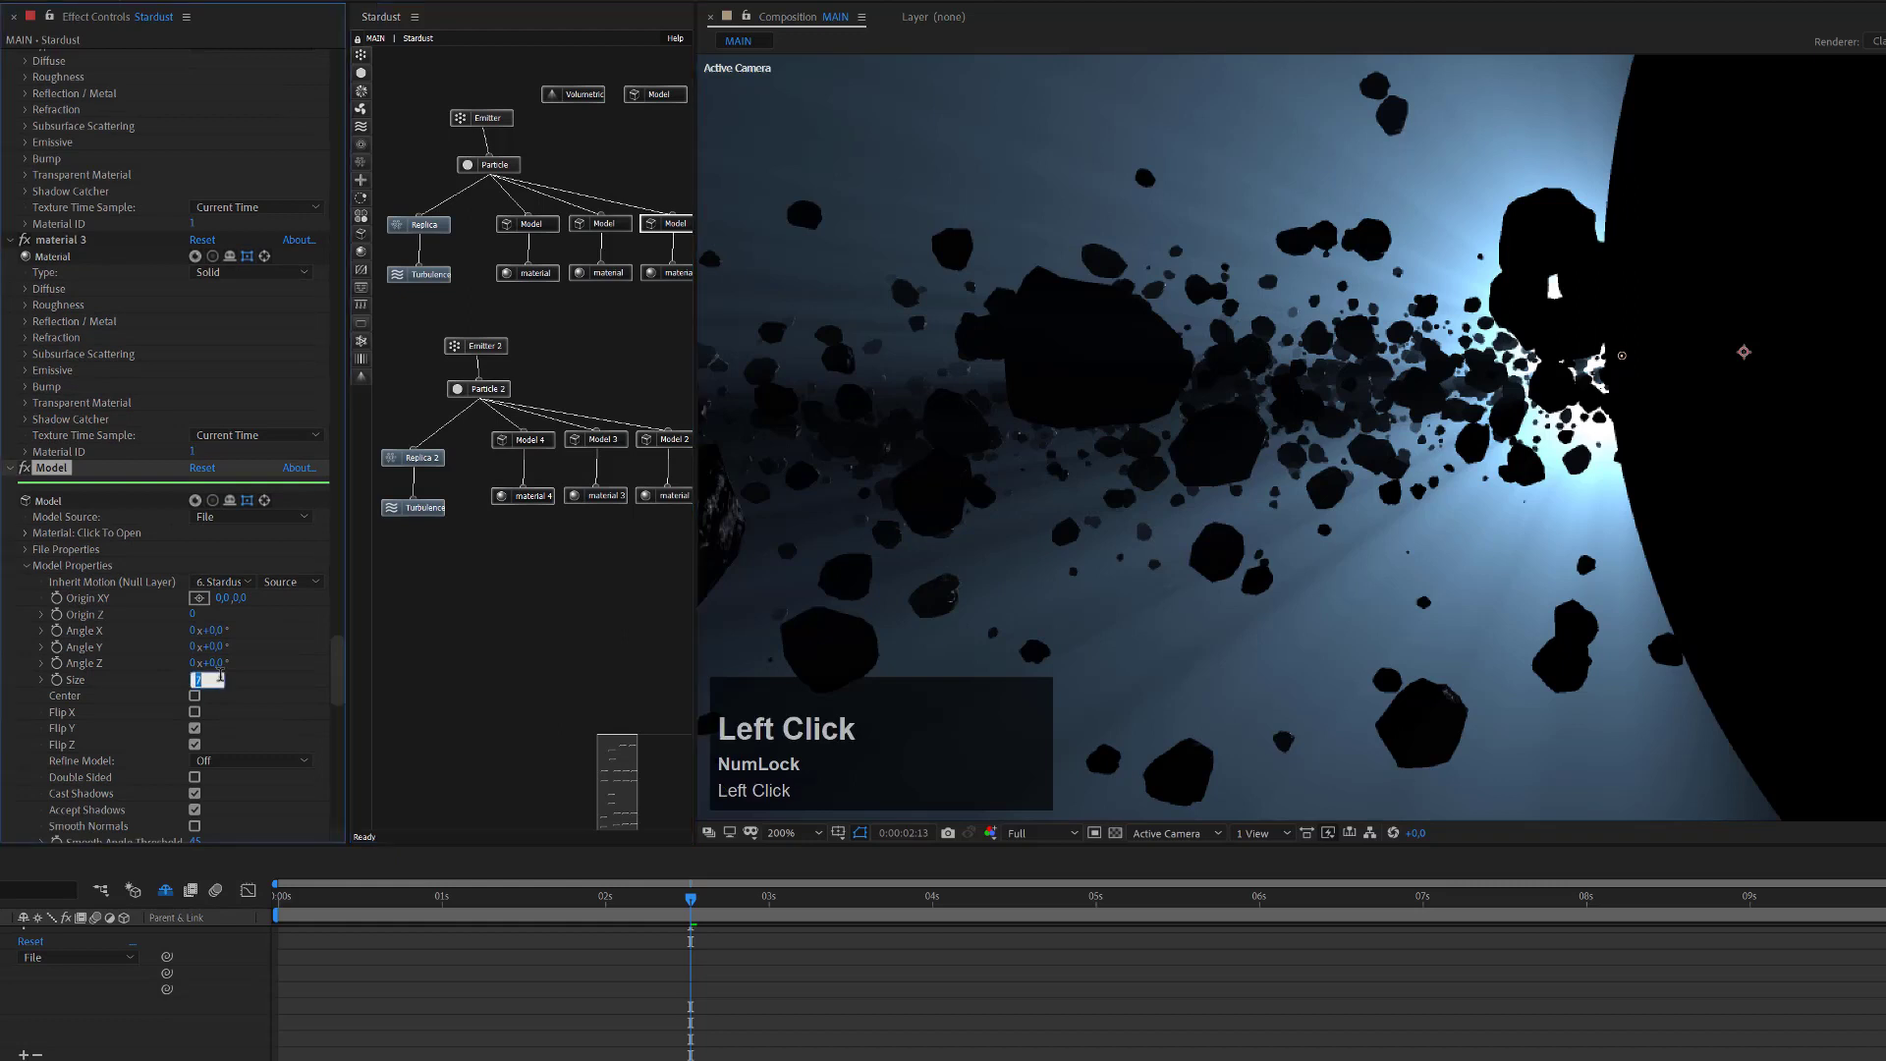
text(9)
click(253, 679)
click(1096, 389)
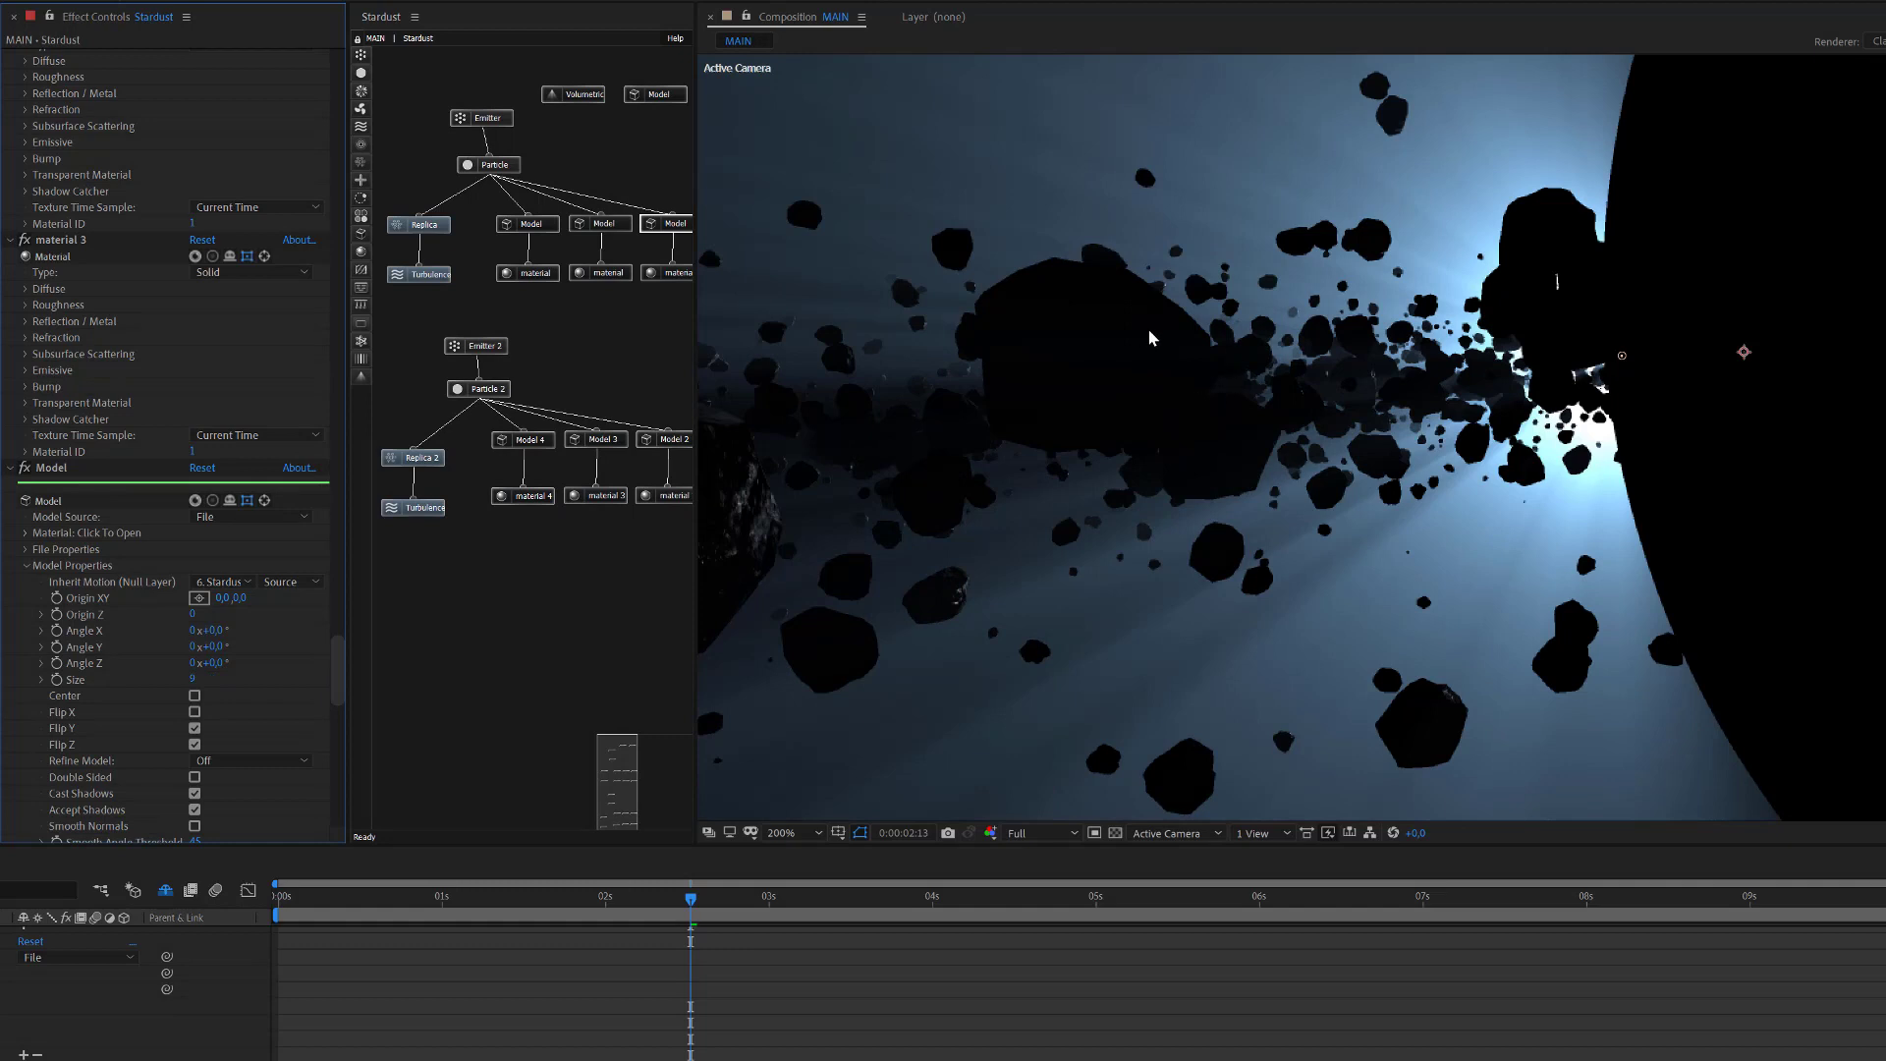
Set the Size of the Model 4 node in the duplicated chain to 2.
click(540, 442)
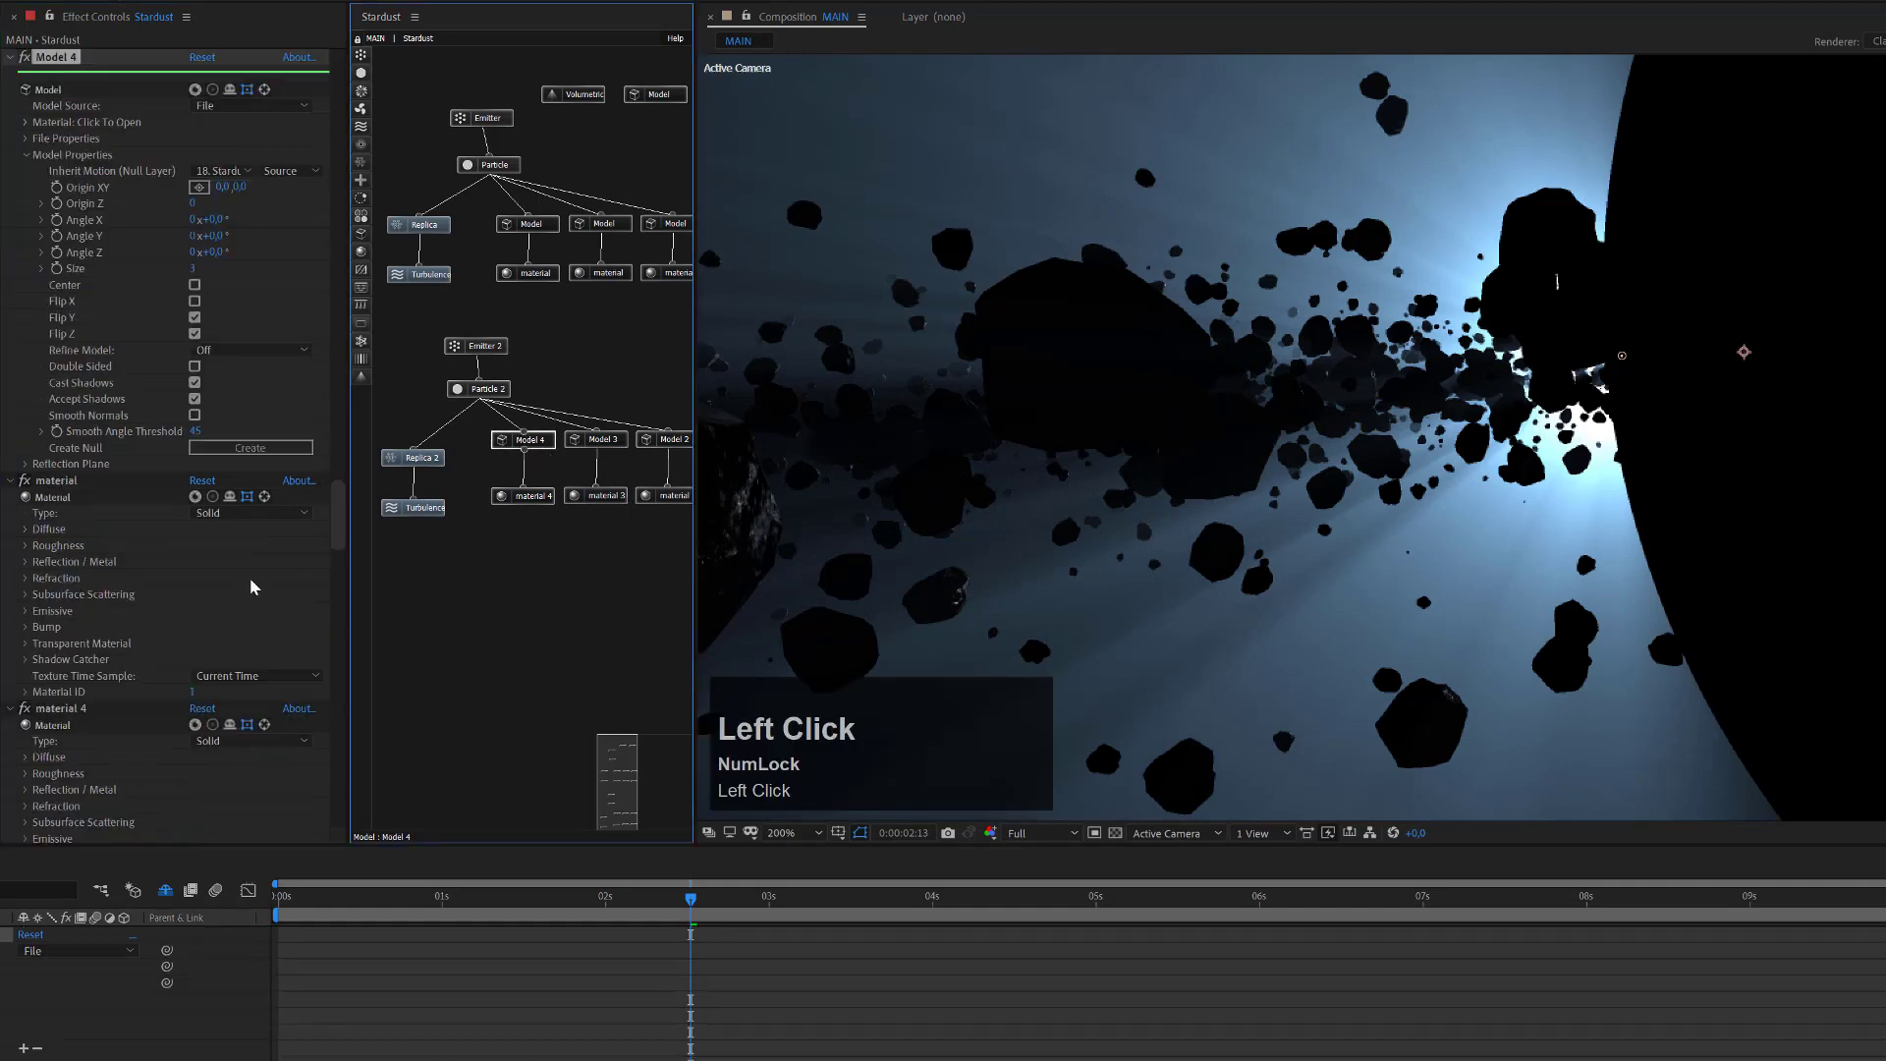
click(203, 270)
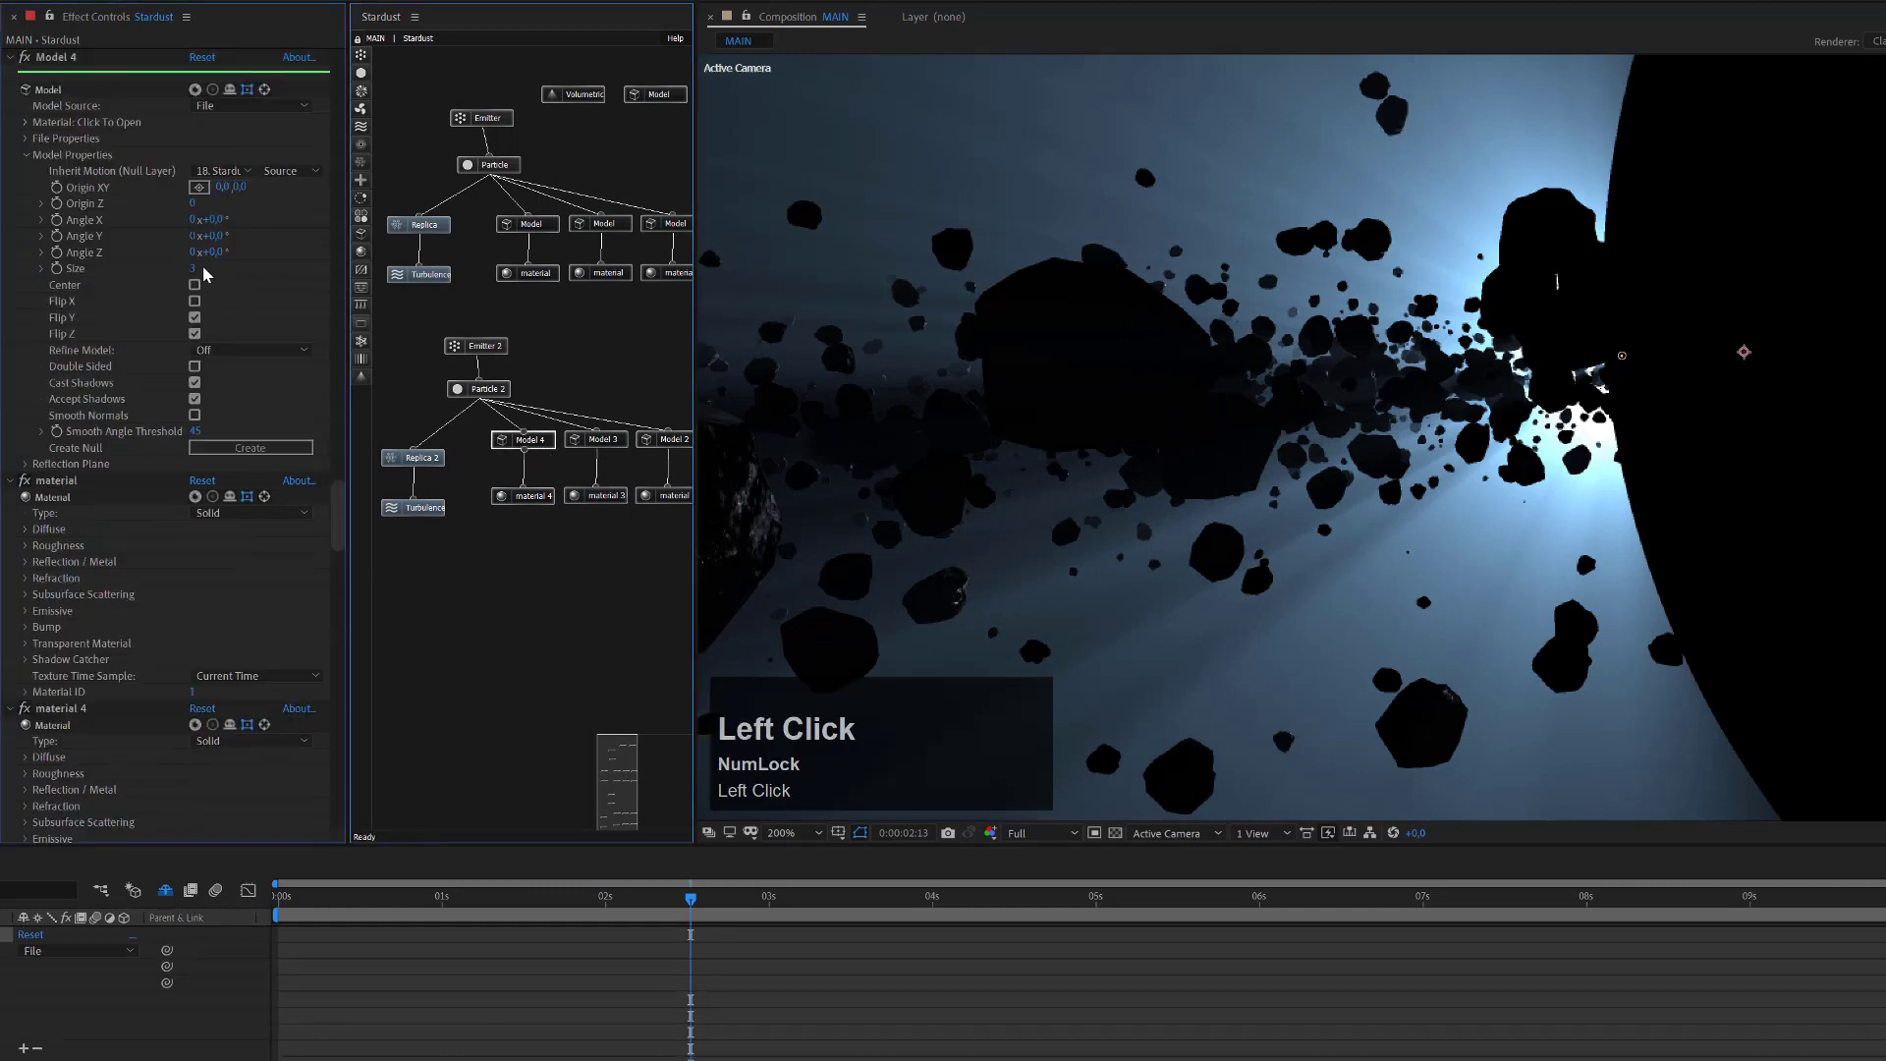
click(194, 269)
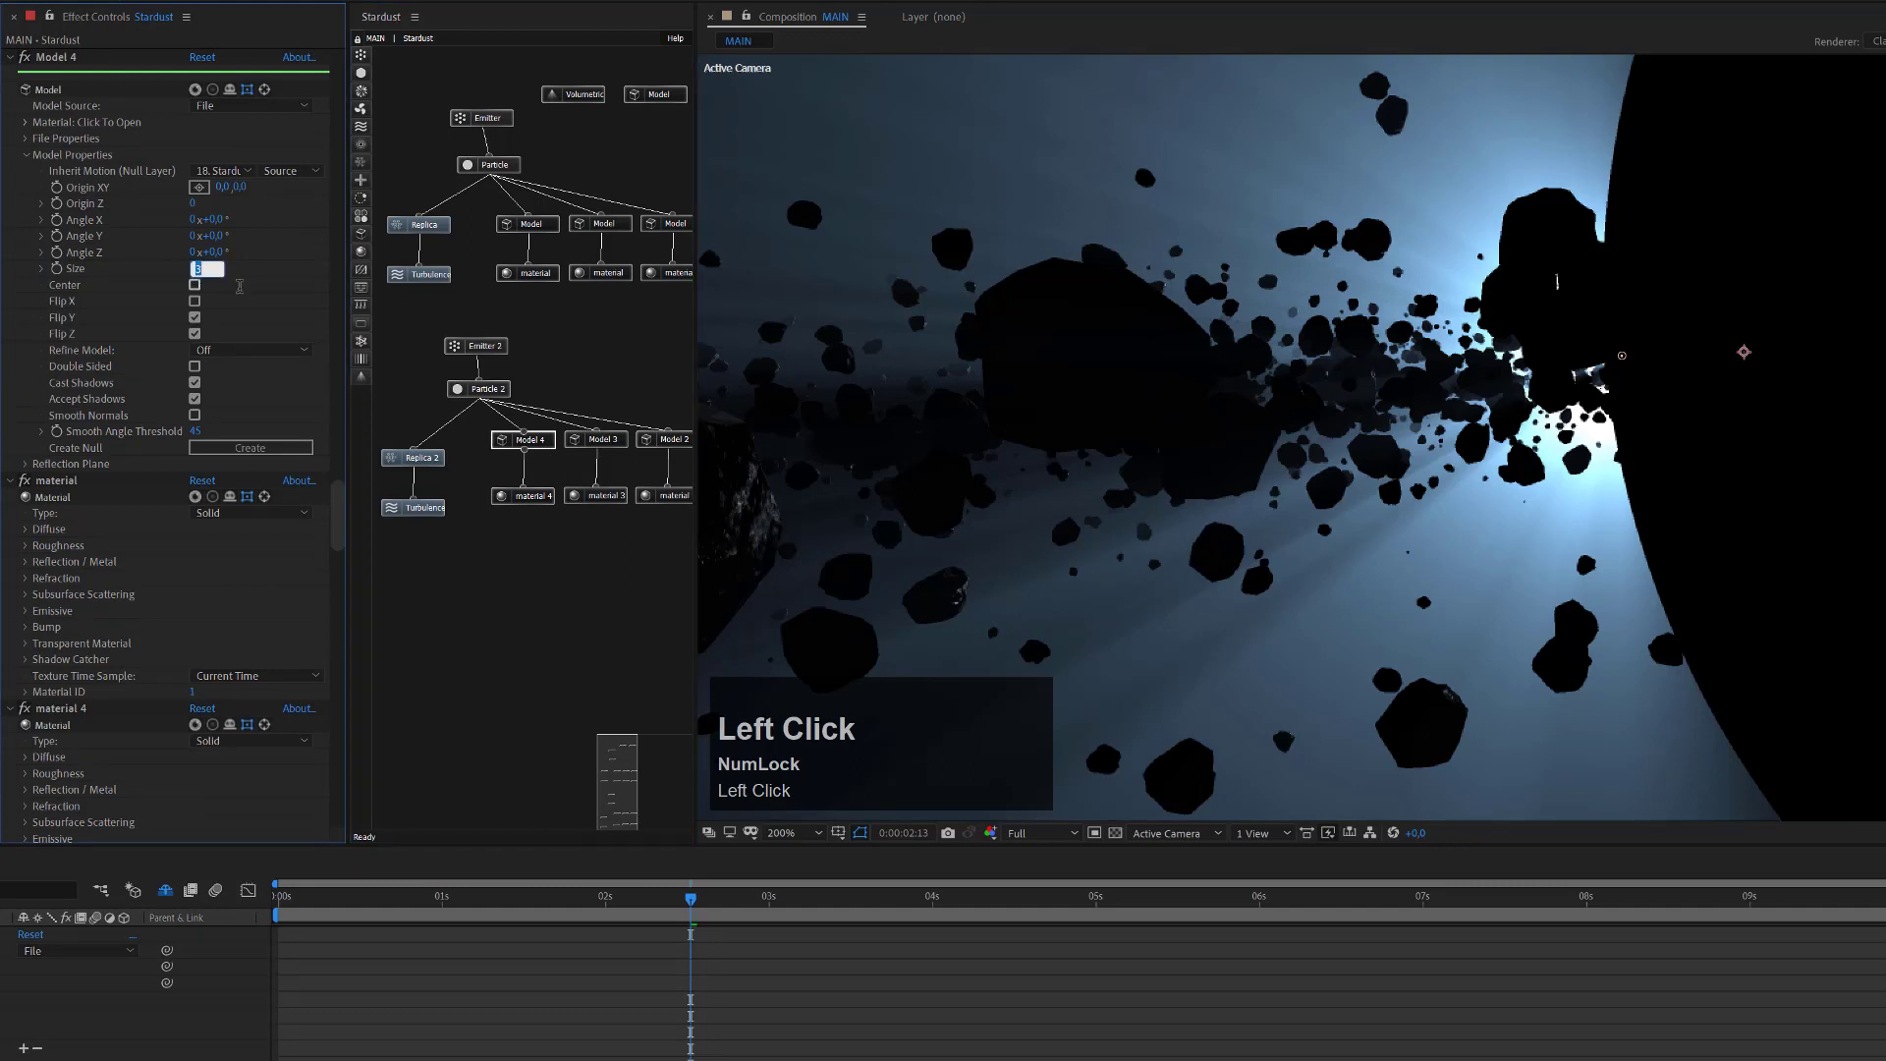
text(2)
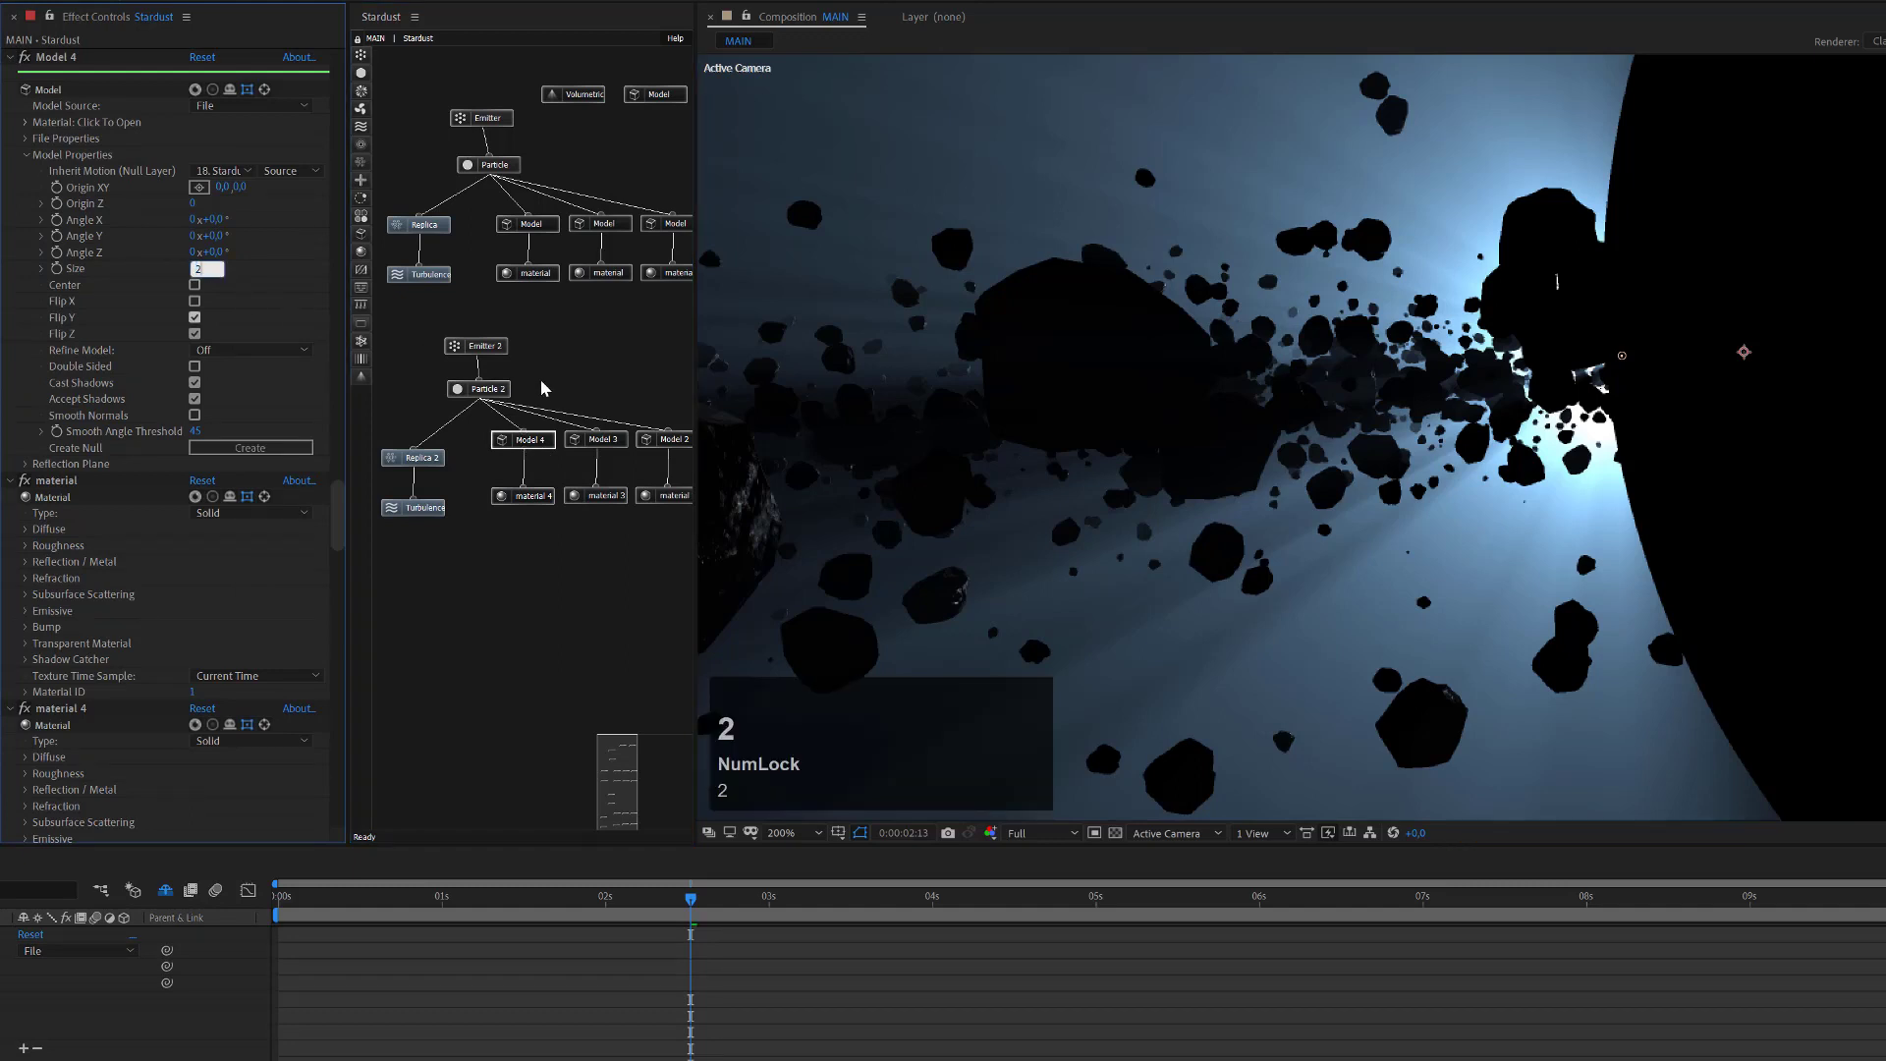
Set the Size of the Model 3 node in the duplicated chain to 6.
click(608, 447)
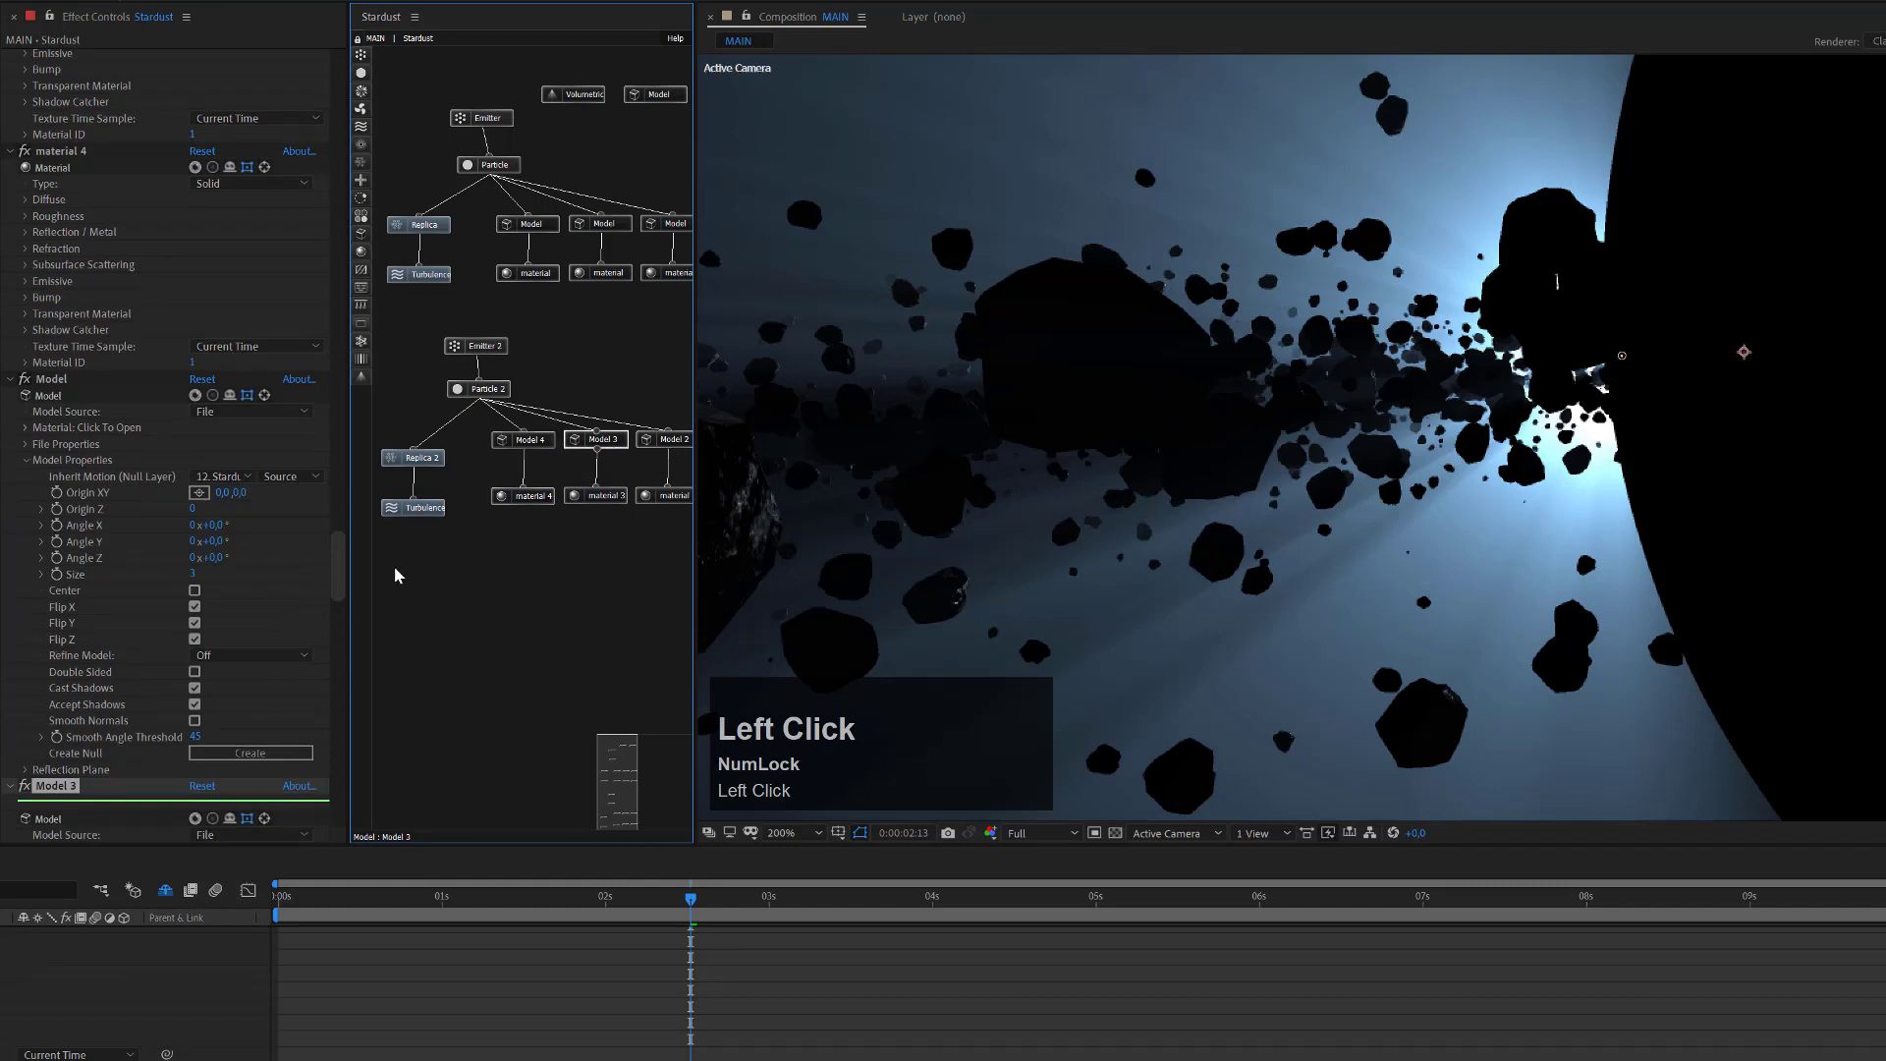
scroll(279, 634, down, 2)
scroll(279, 635, down, 3)
scroll(261, 711, down, 3)
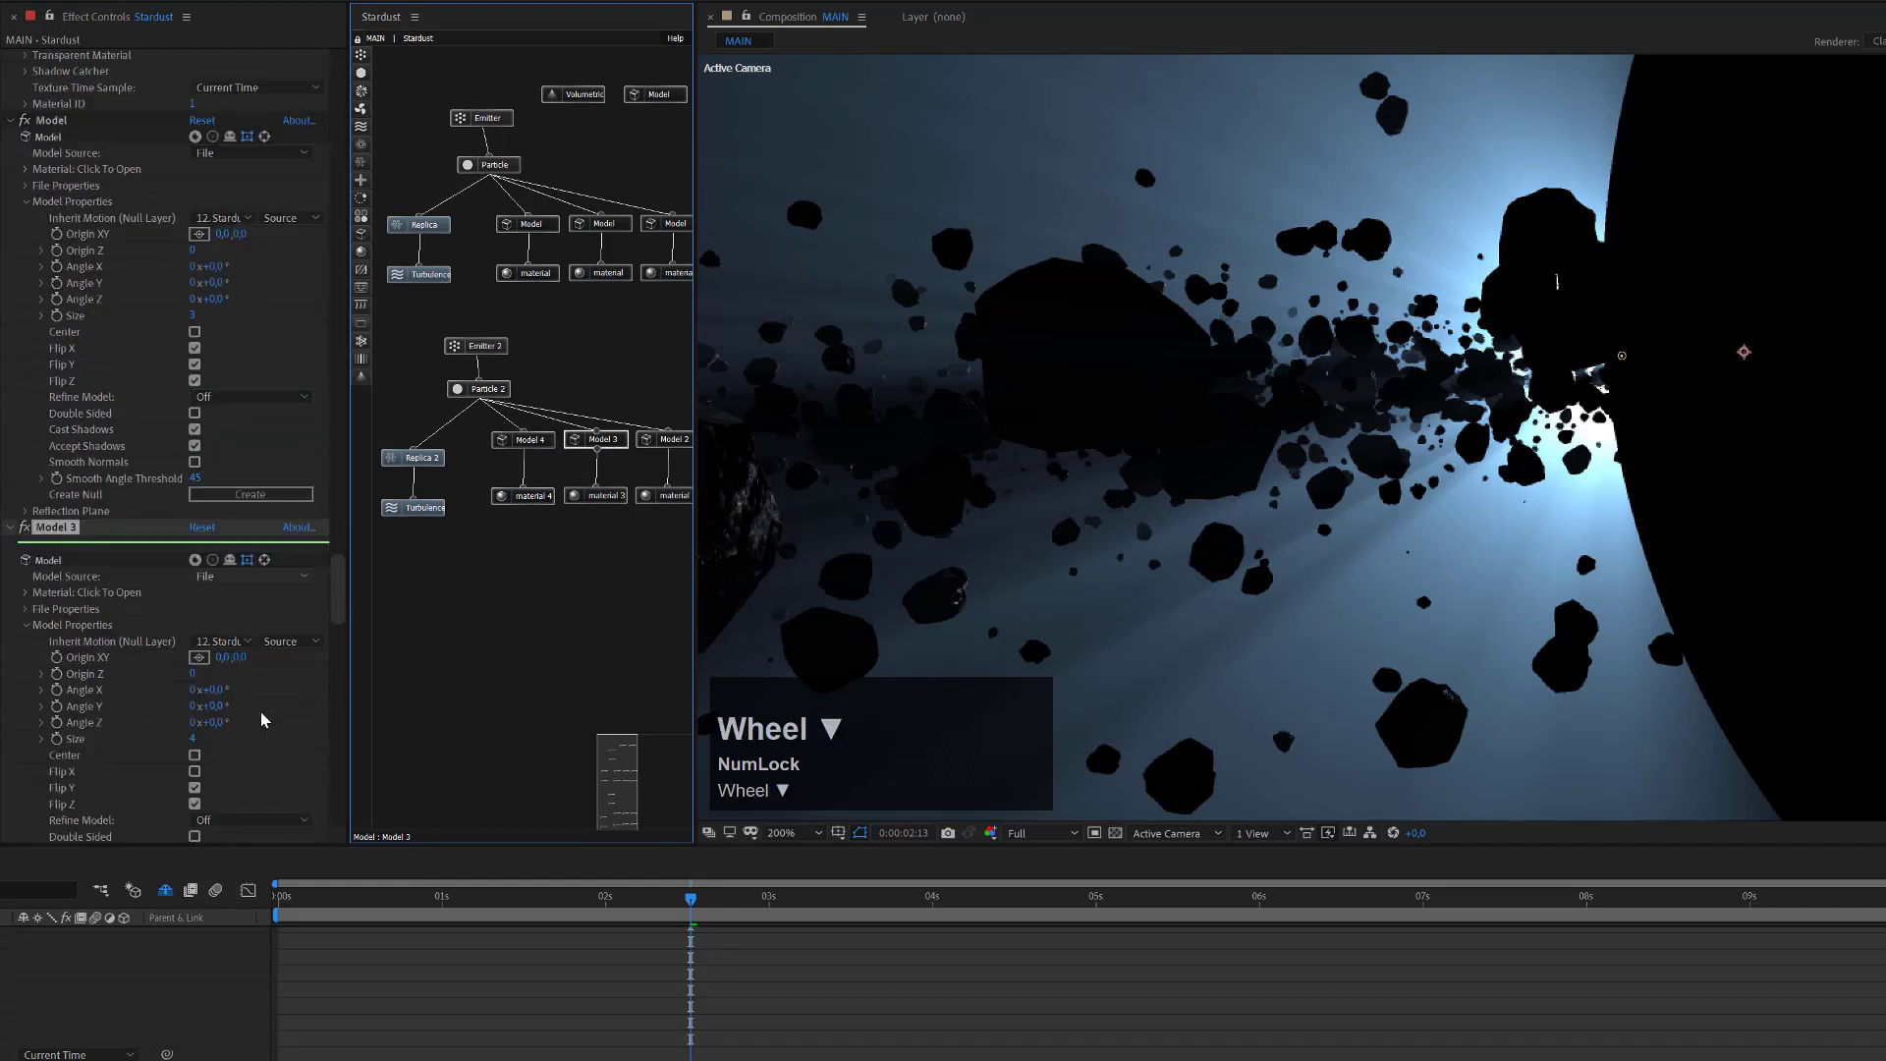
scroll(193, 752, down, 1)
click(196, 740)
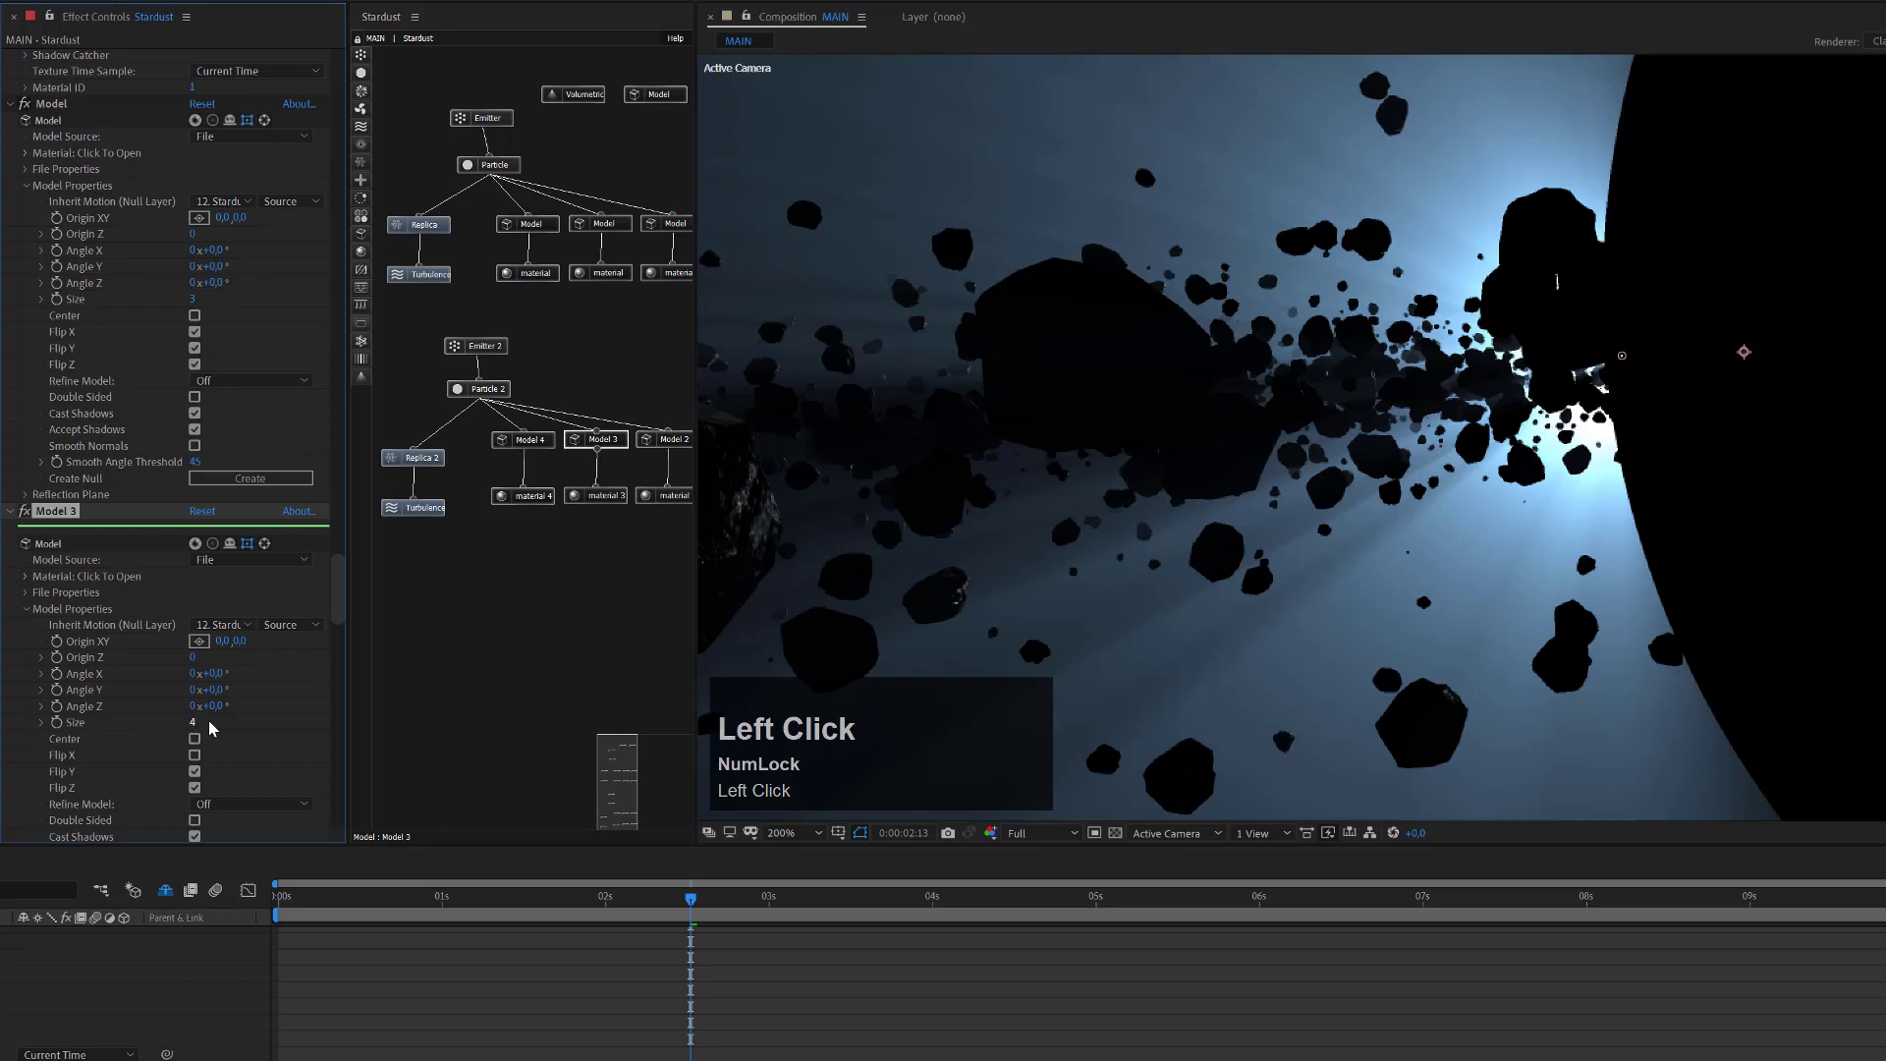
click(195, 721)
text(6)
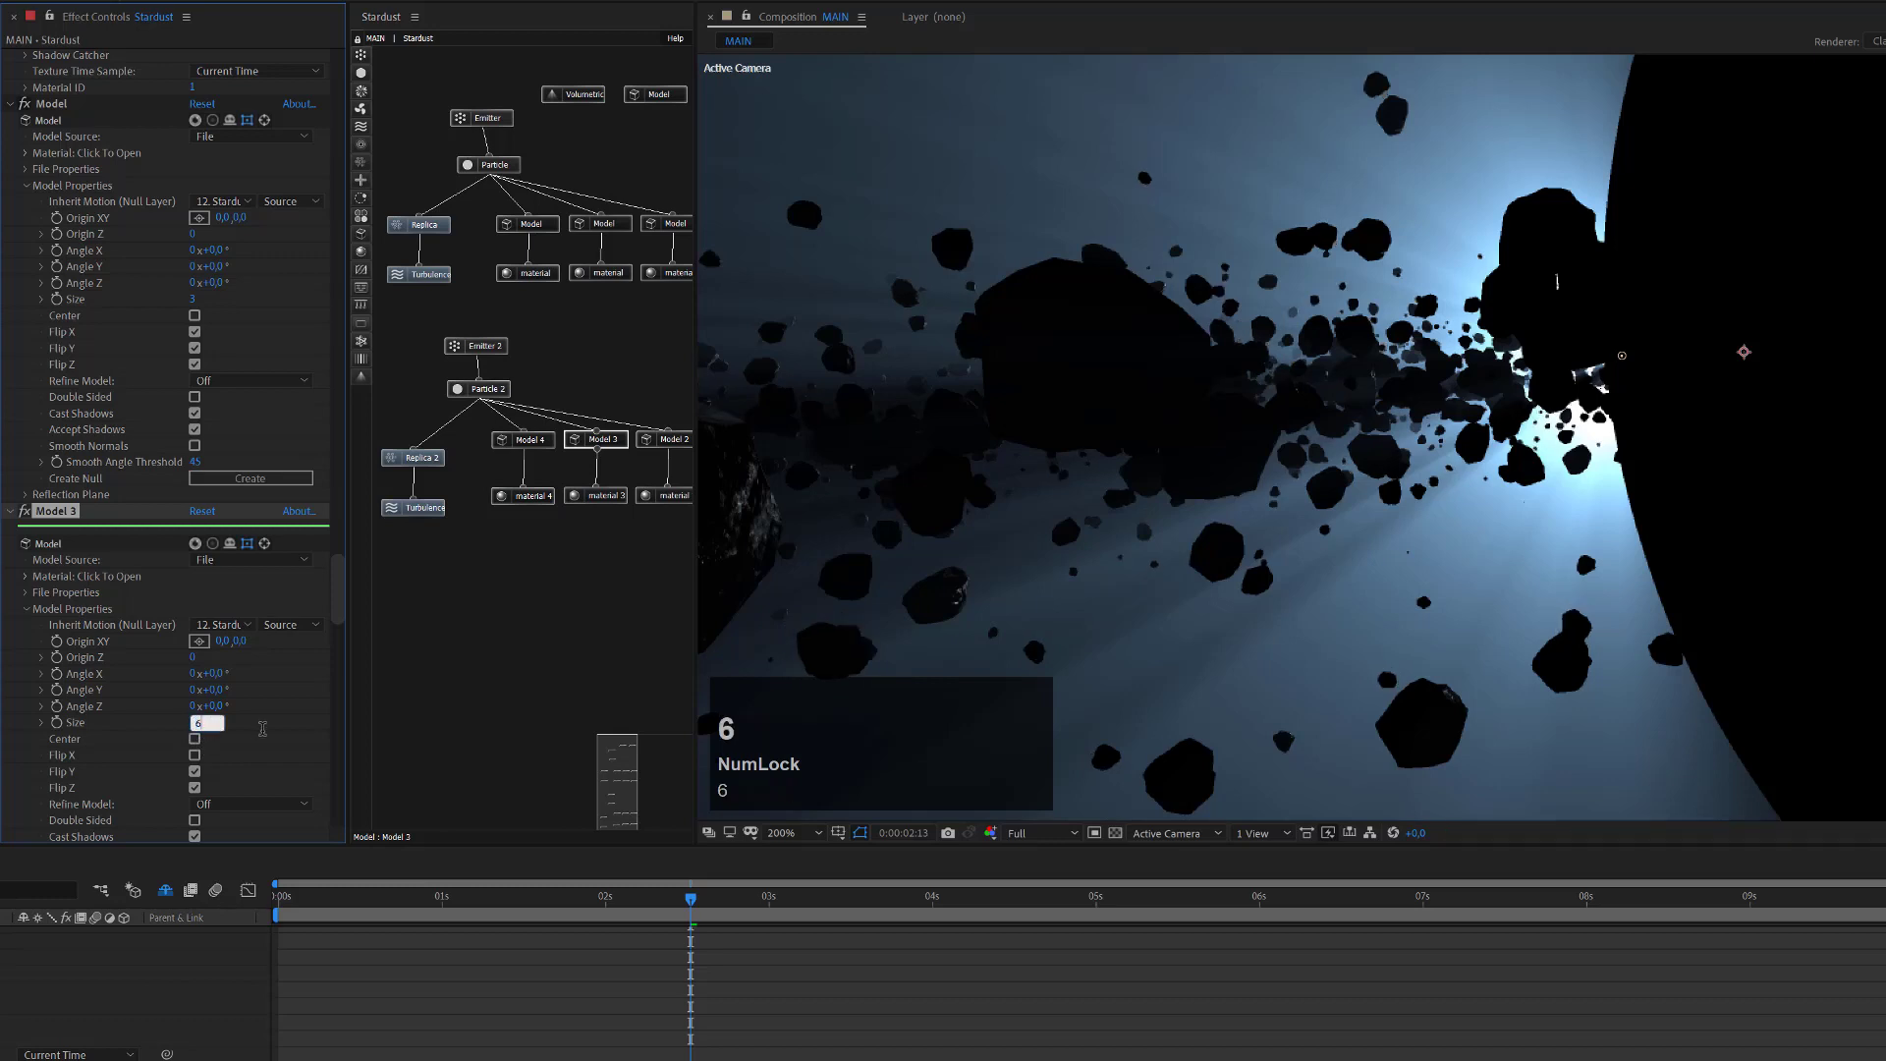
click(263, 733)
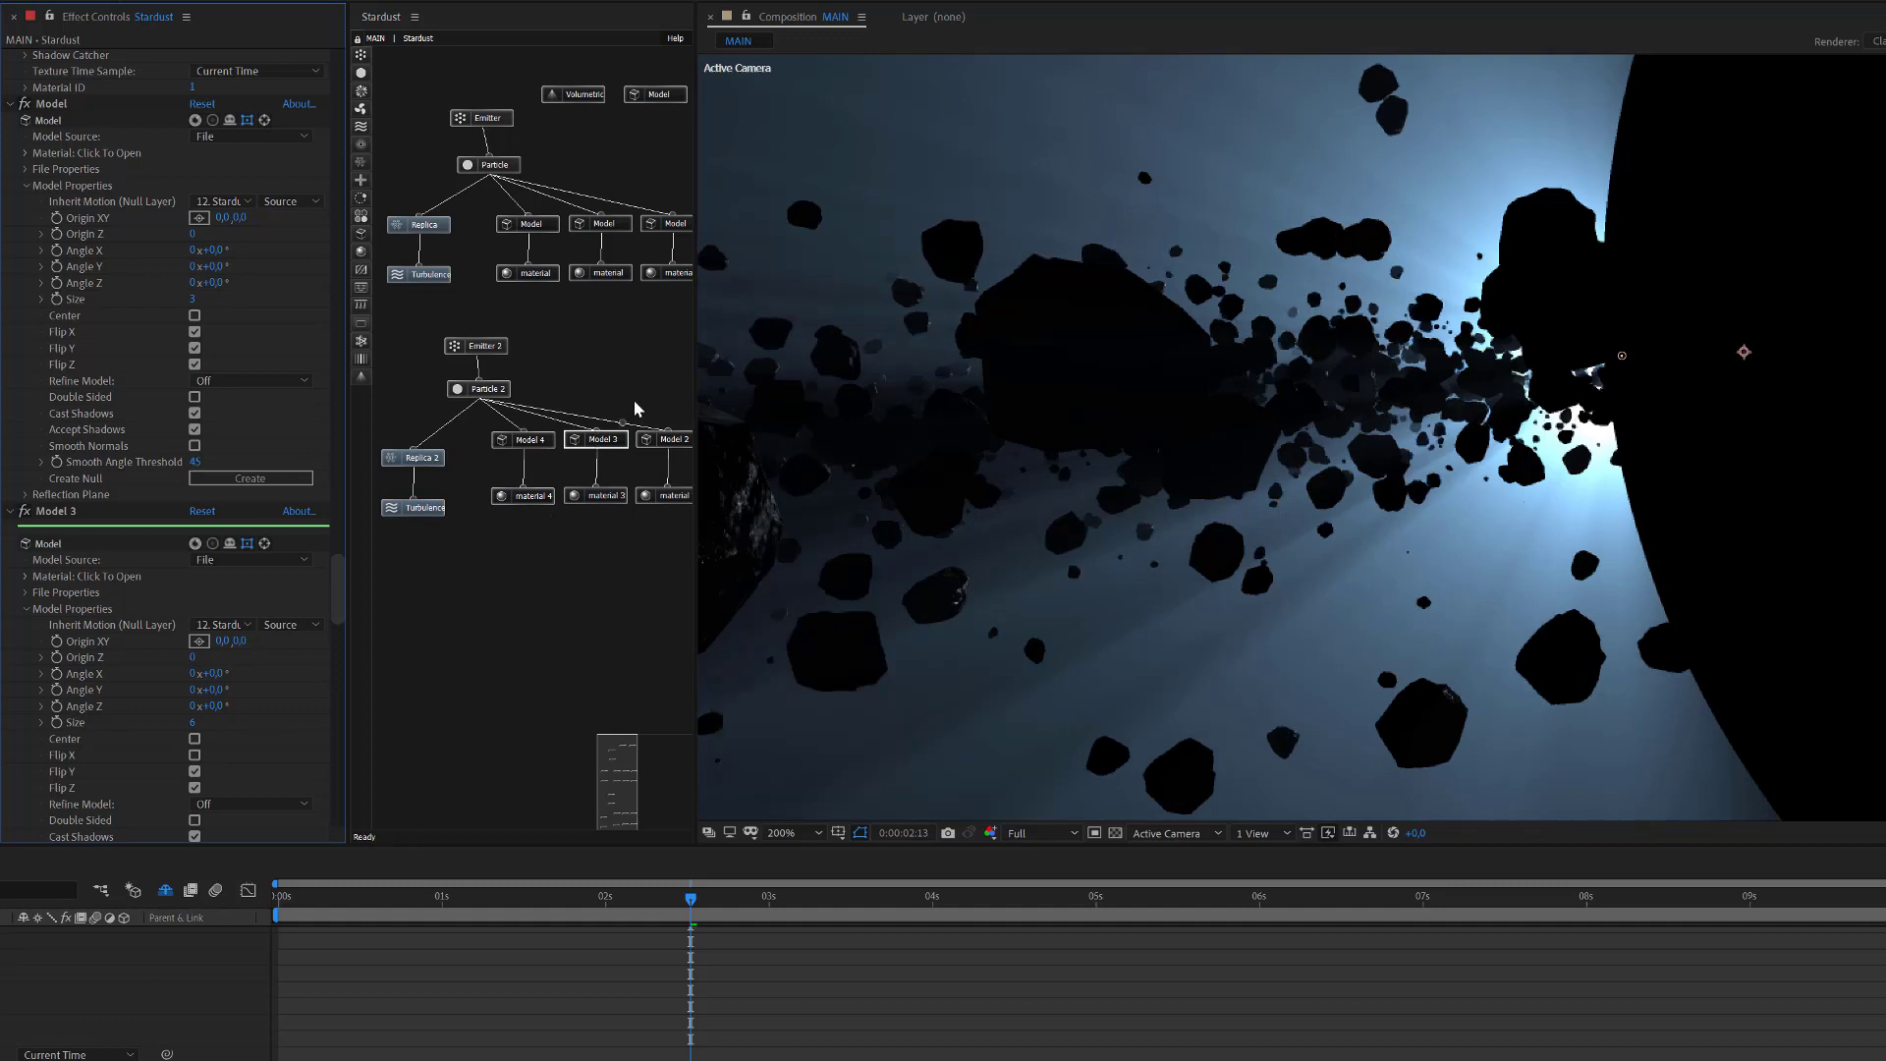
Set the Size of the Model 2 node in the duplicated chain to 3.
click(674, 447)
scroll(304, 674, down, 5)
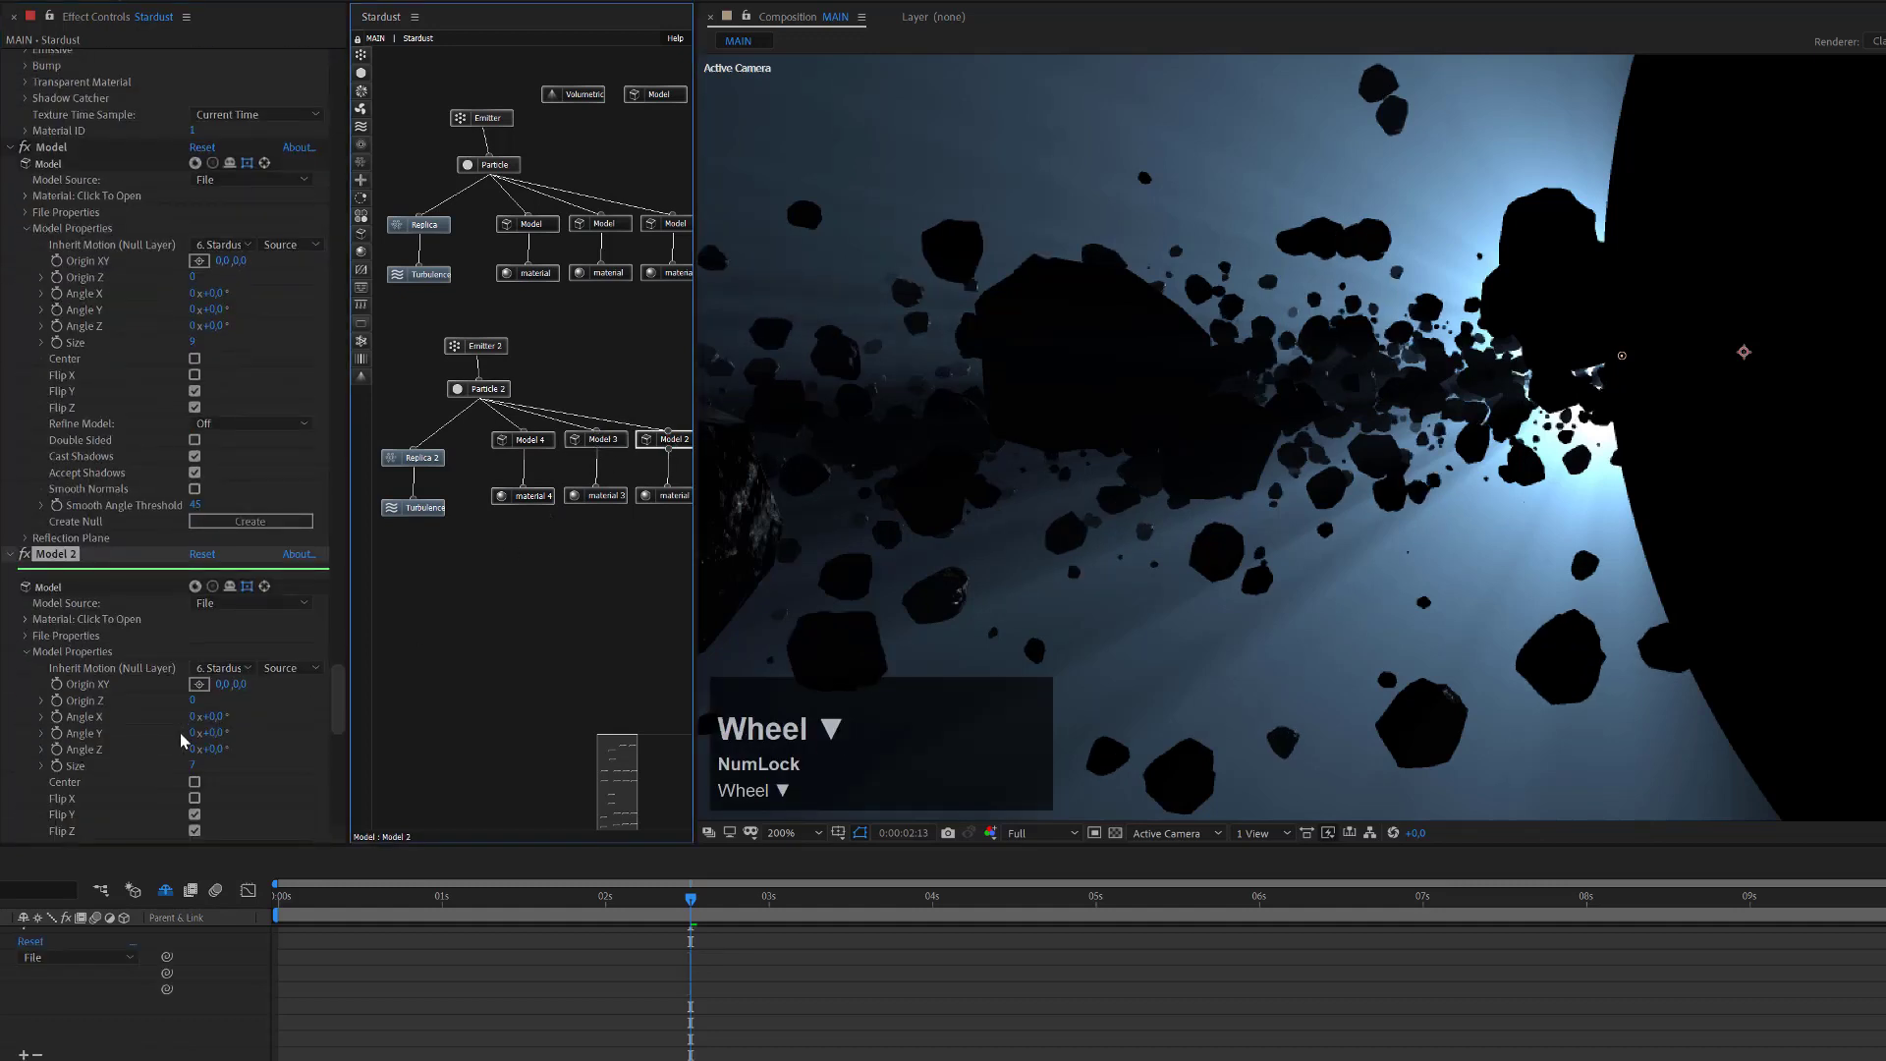
drag(194, 768, 254, 777)
click(194, 765)
text(3)
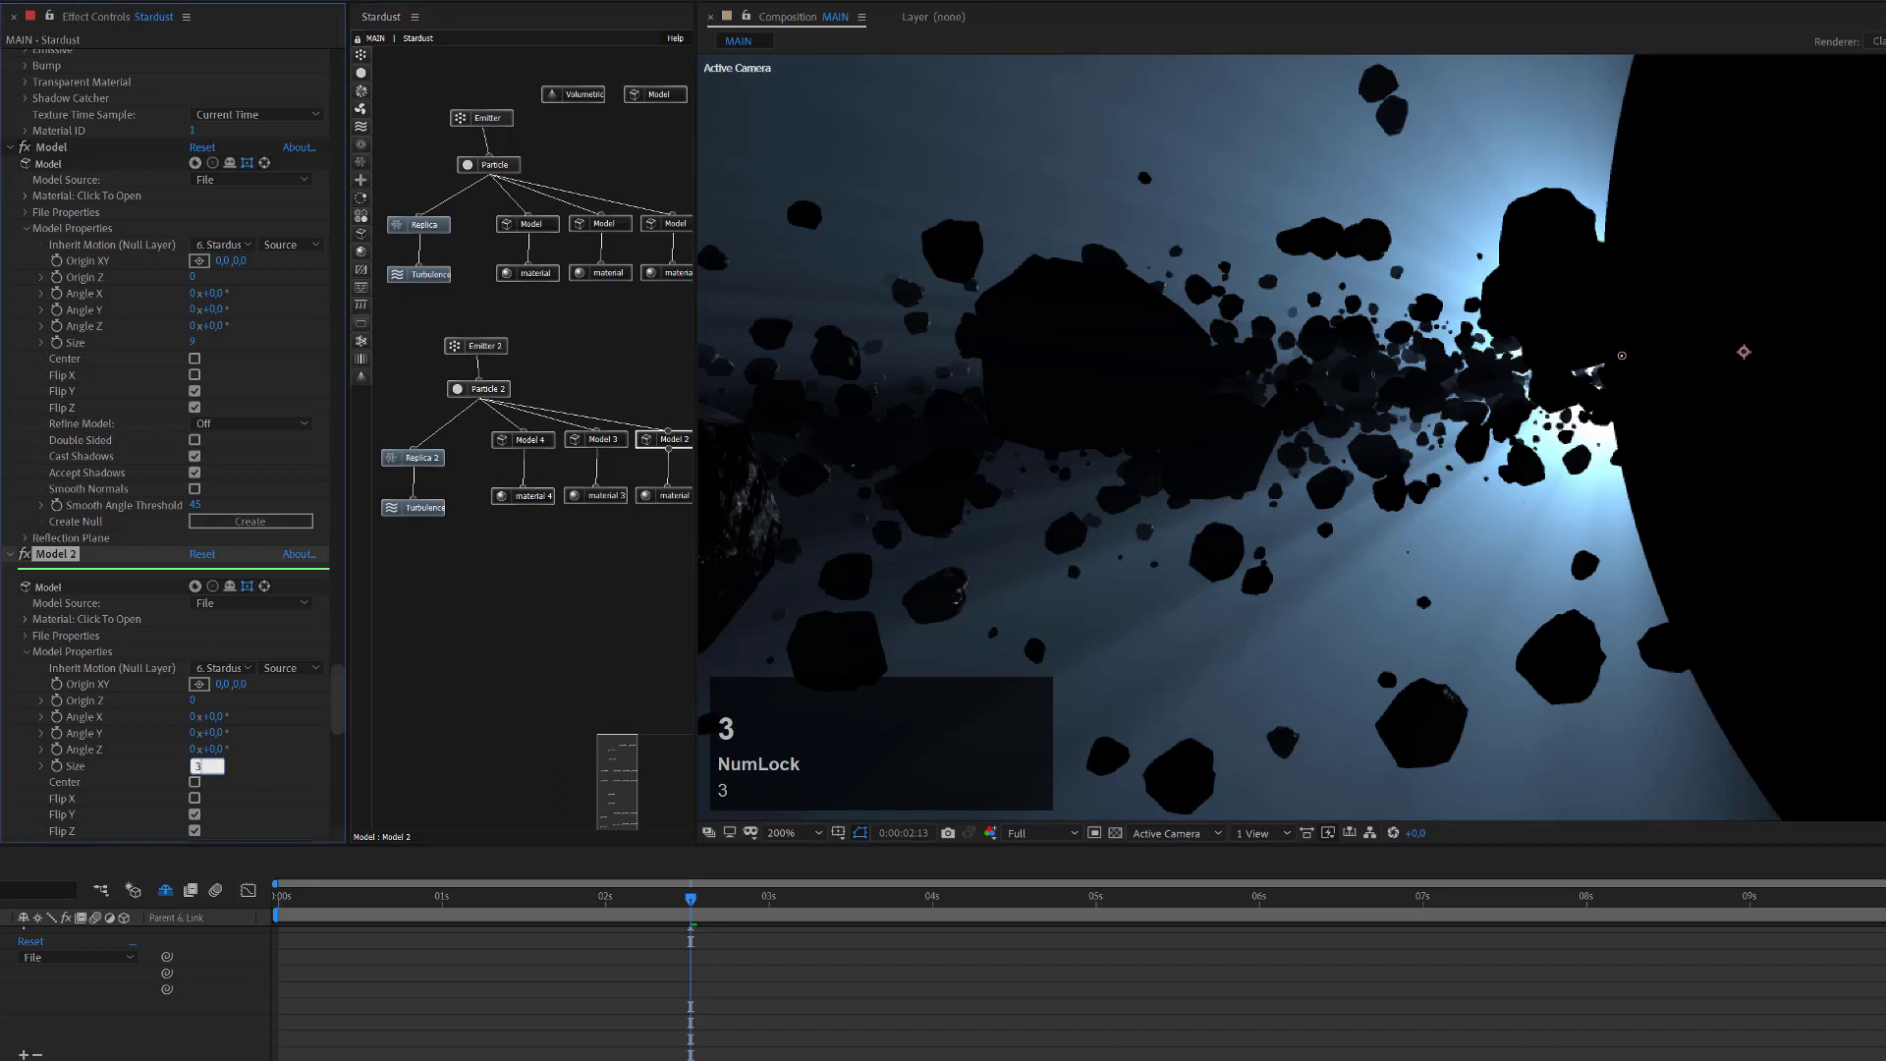
click(241, 775)
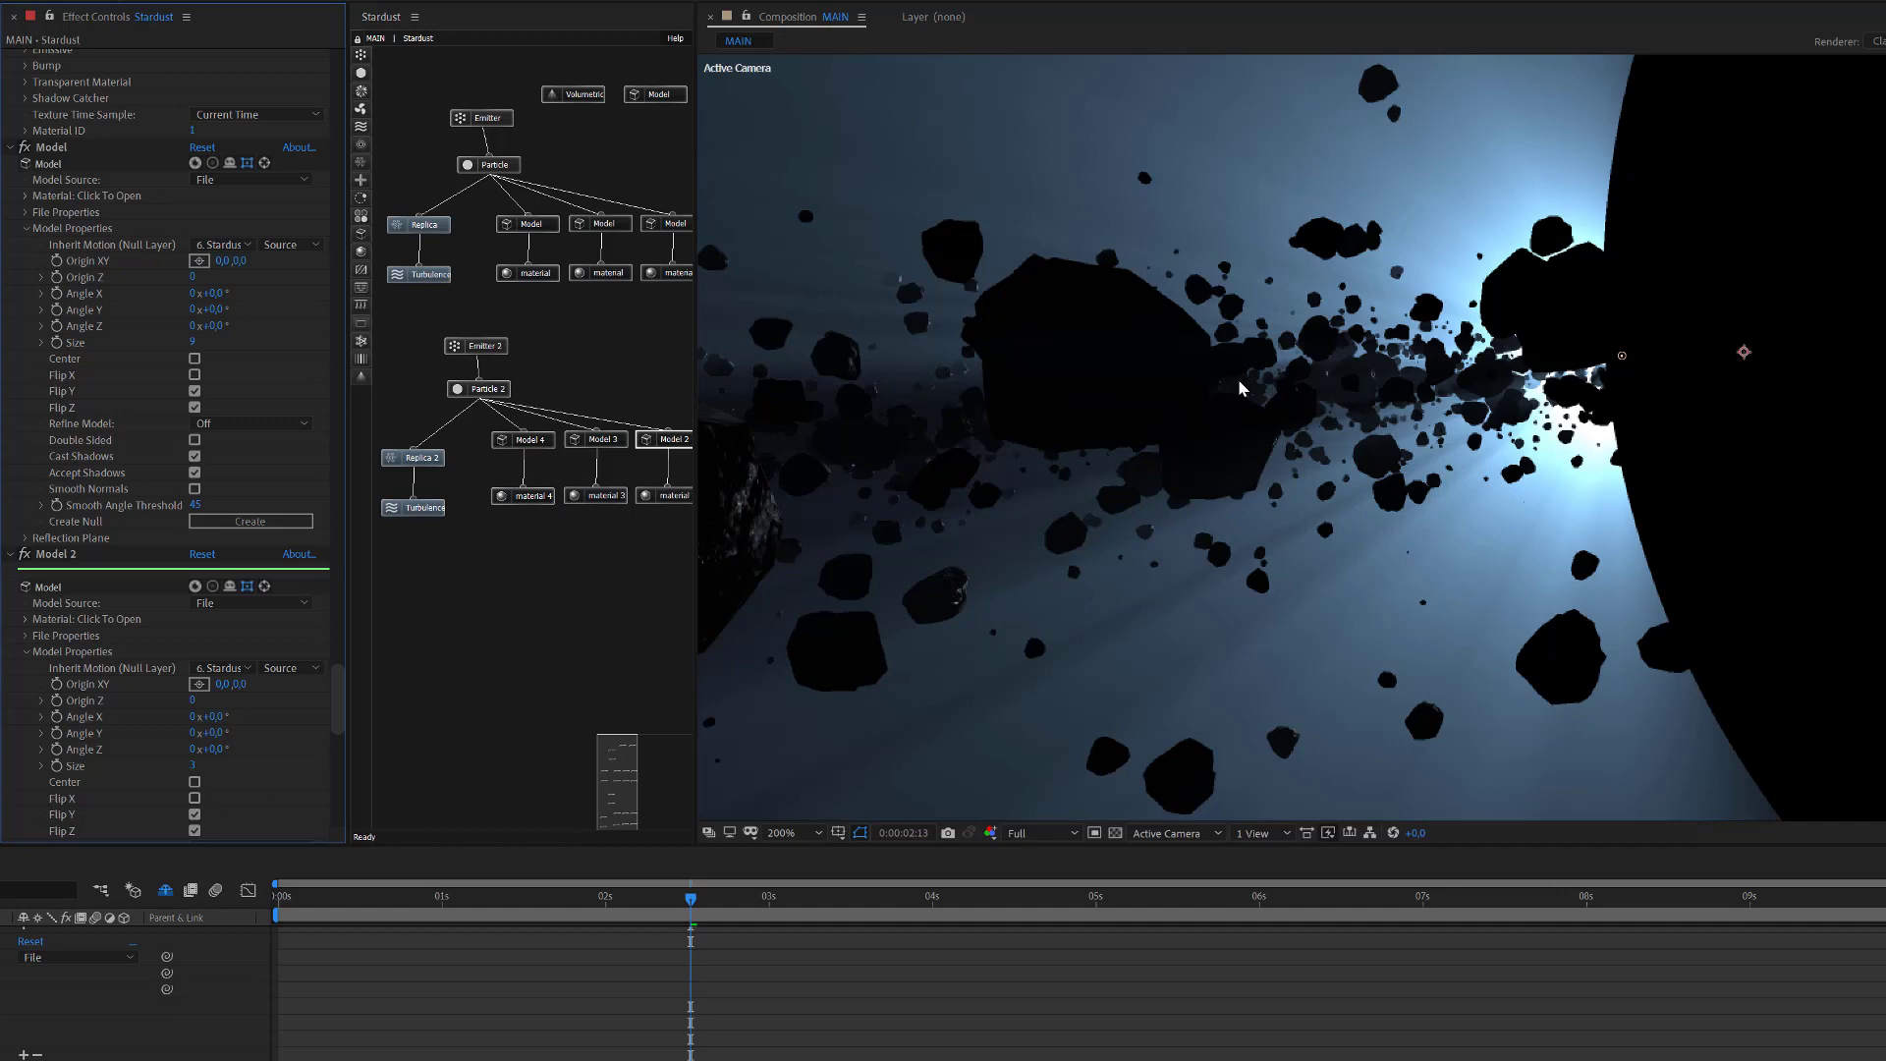
Try different Random Seed values on the original Emitter node and settle on 1280.
scroll(1518, 403, down, 2)
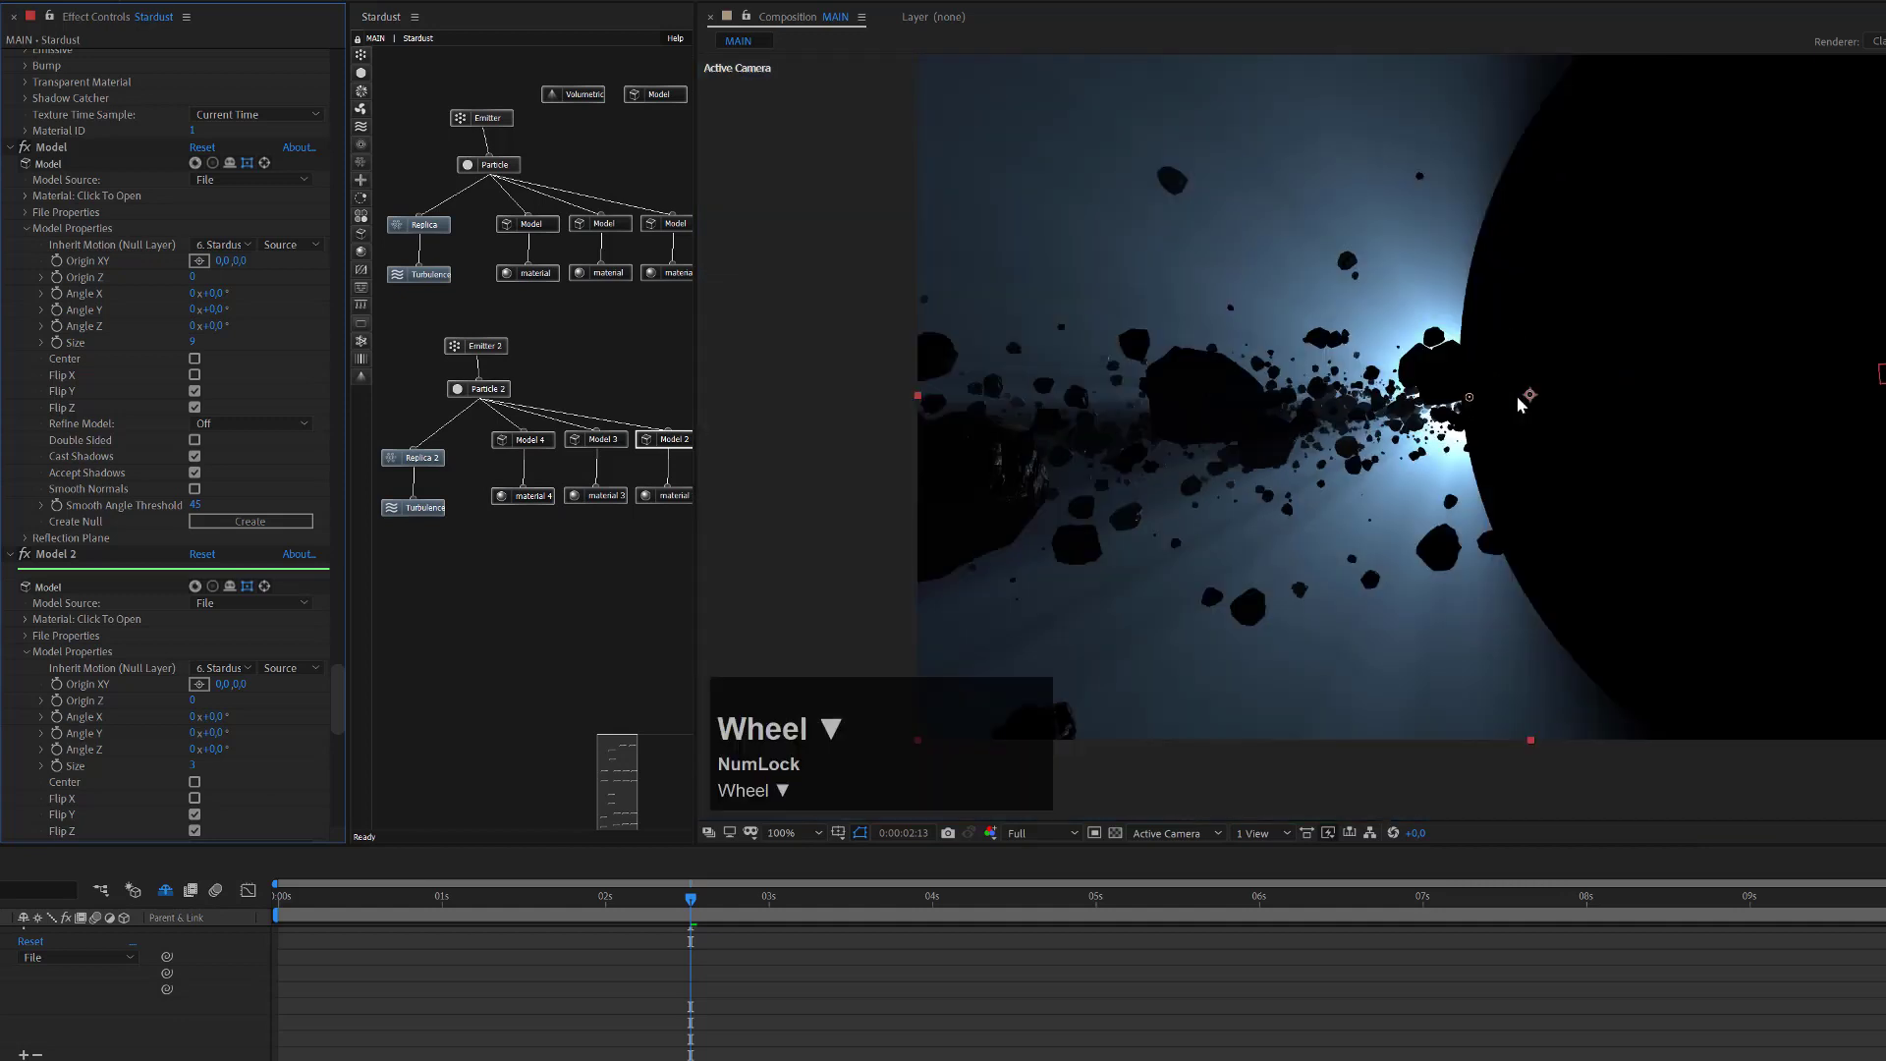
scroll(1517, 402, down, 1)
scroll(1513, 401, up, 1)
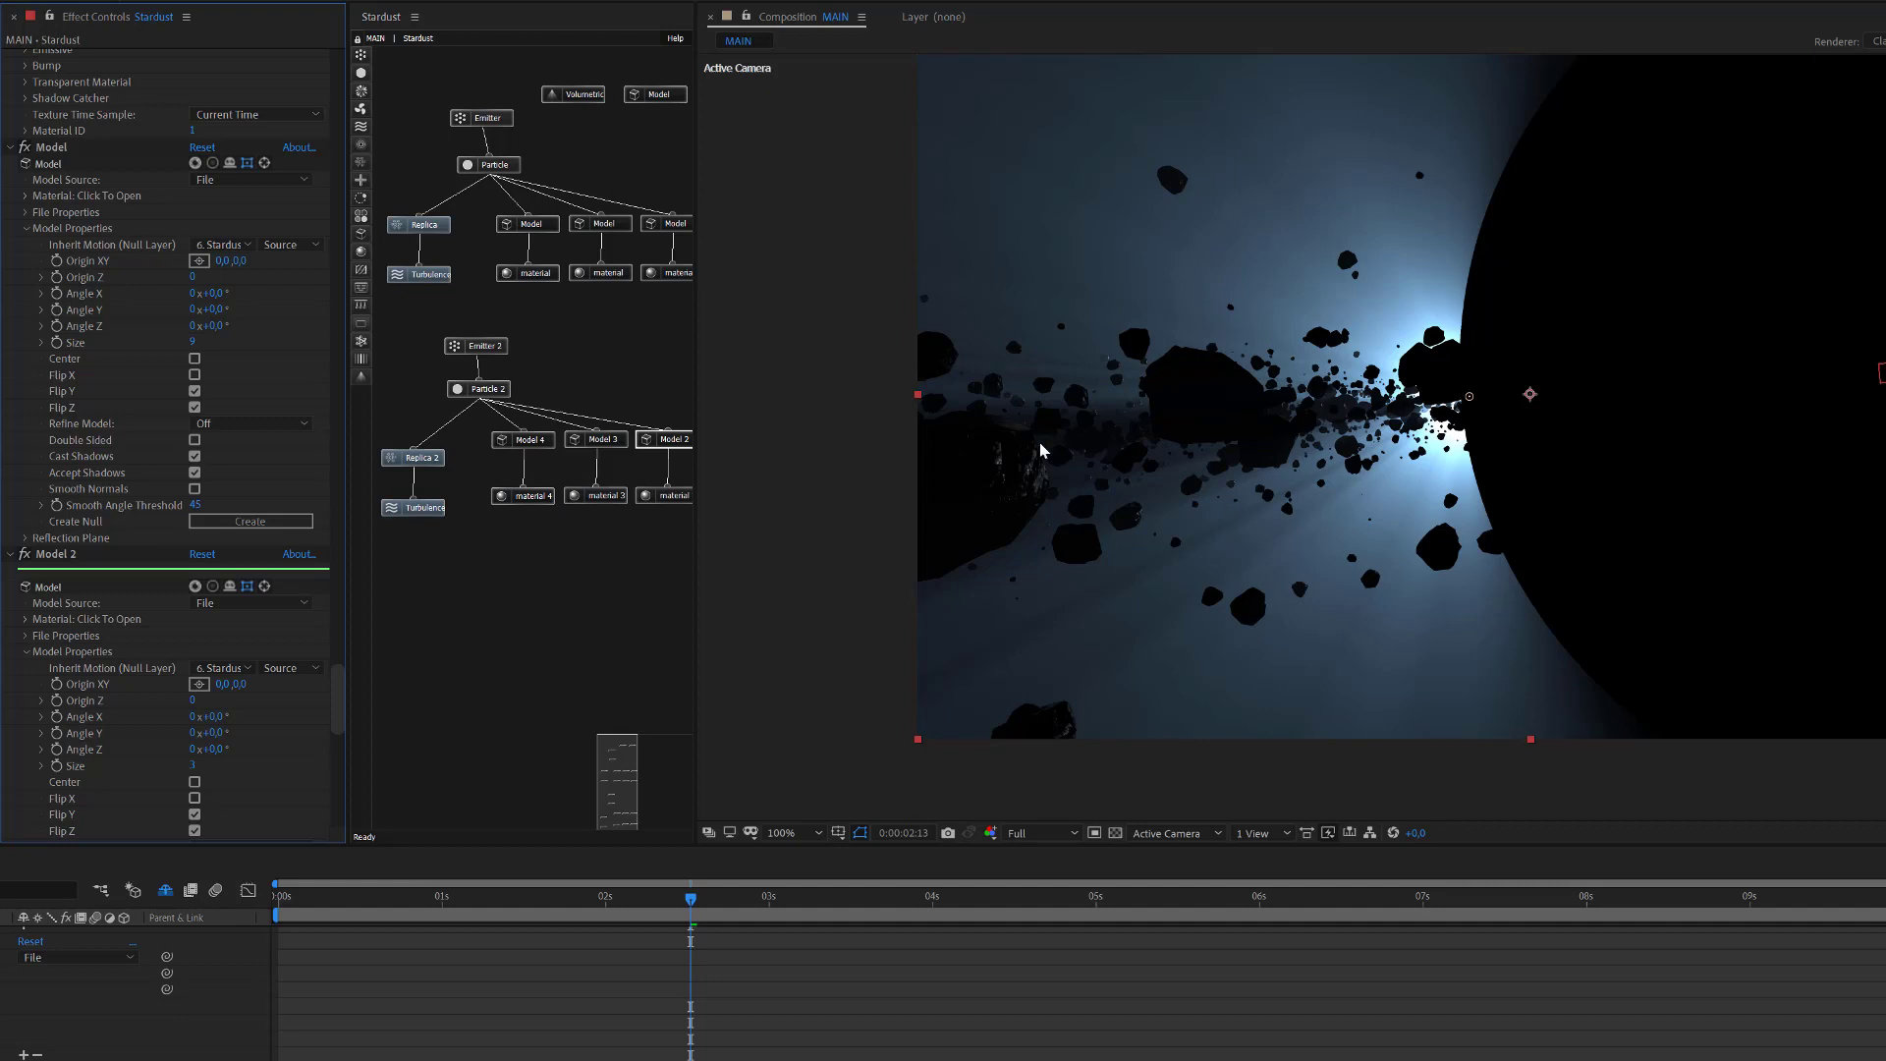
click(491, 120)
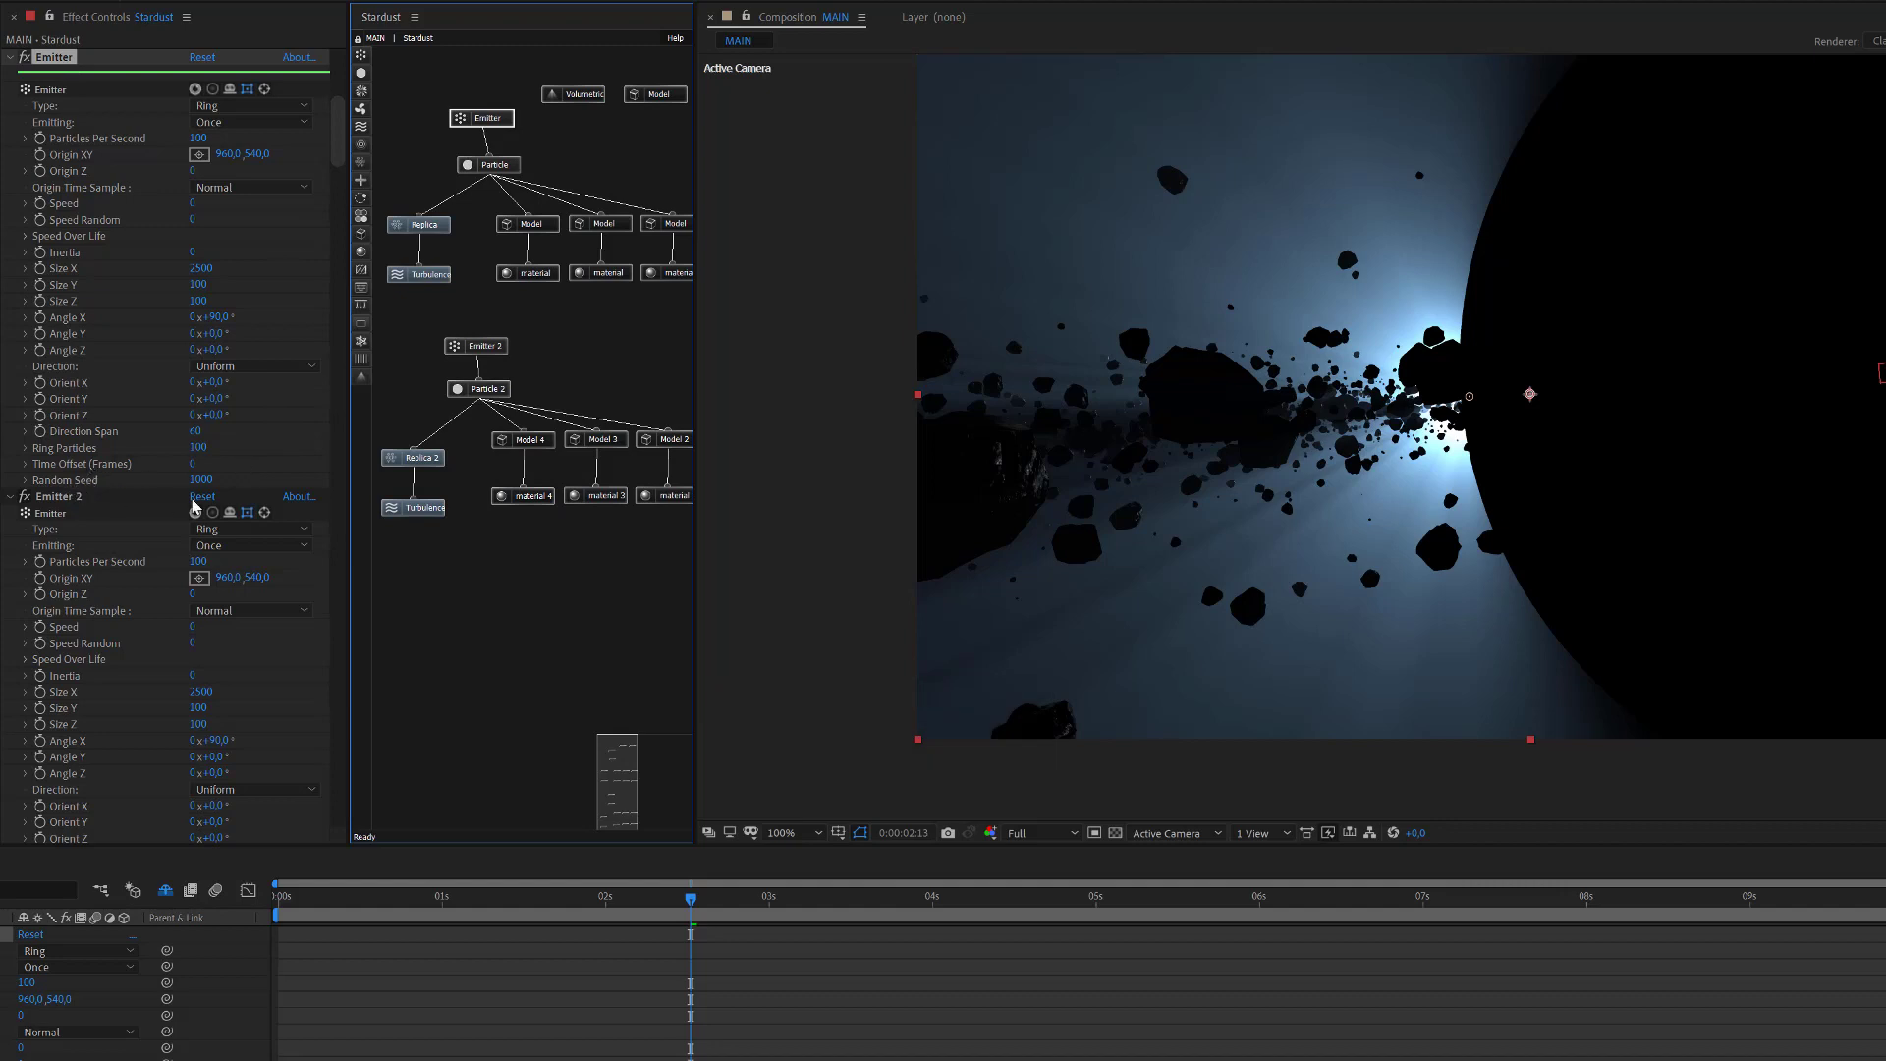
drag(199, 479, 211, 481)
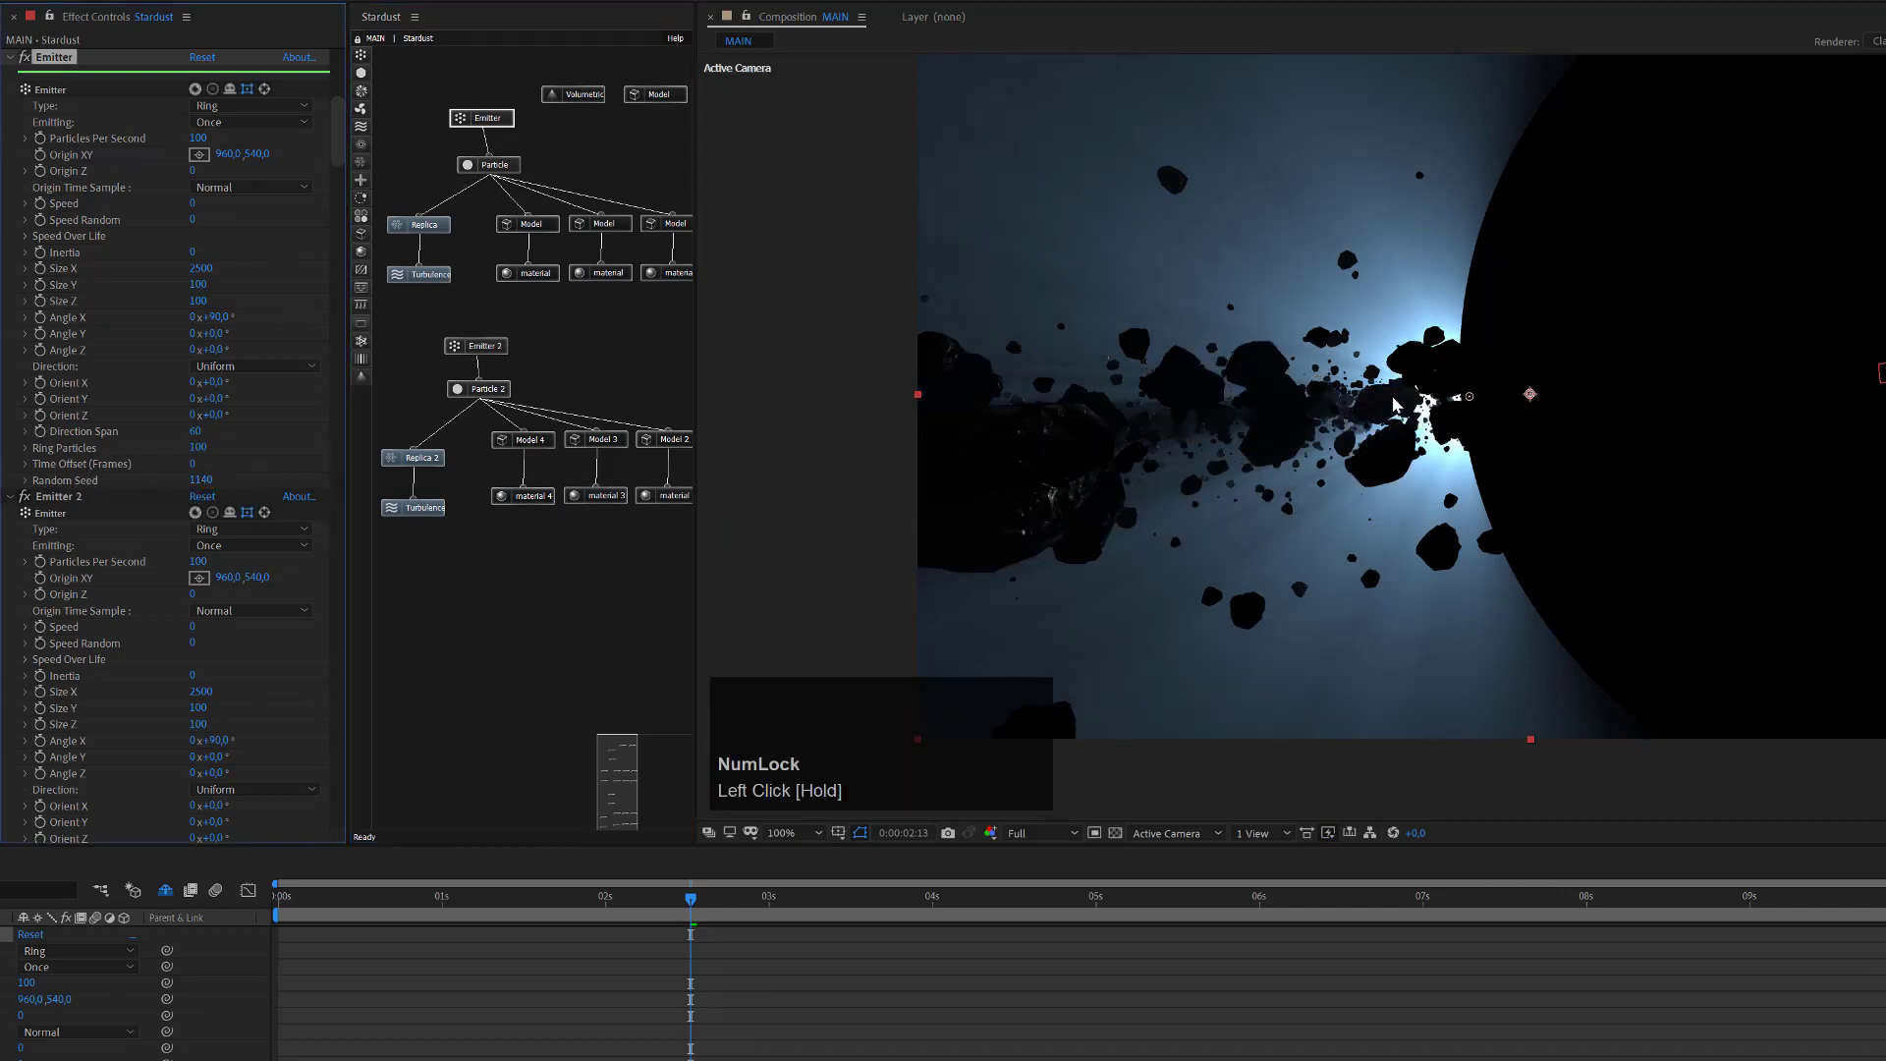
drag(201, 479, 218, 479)
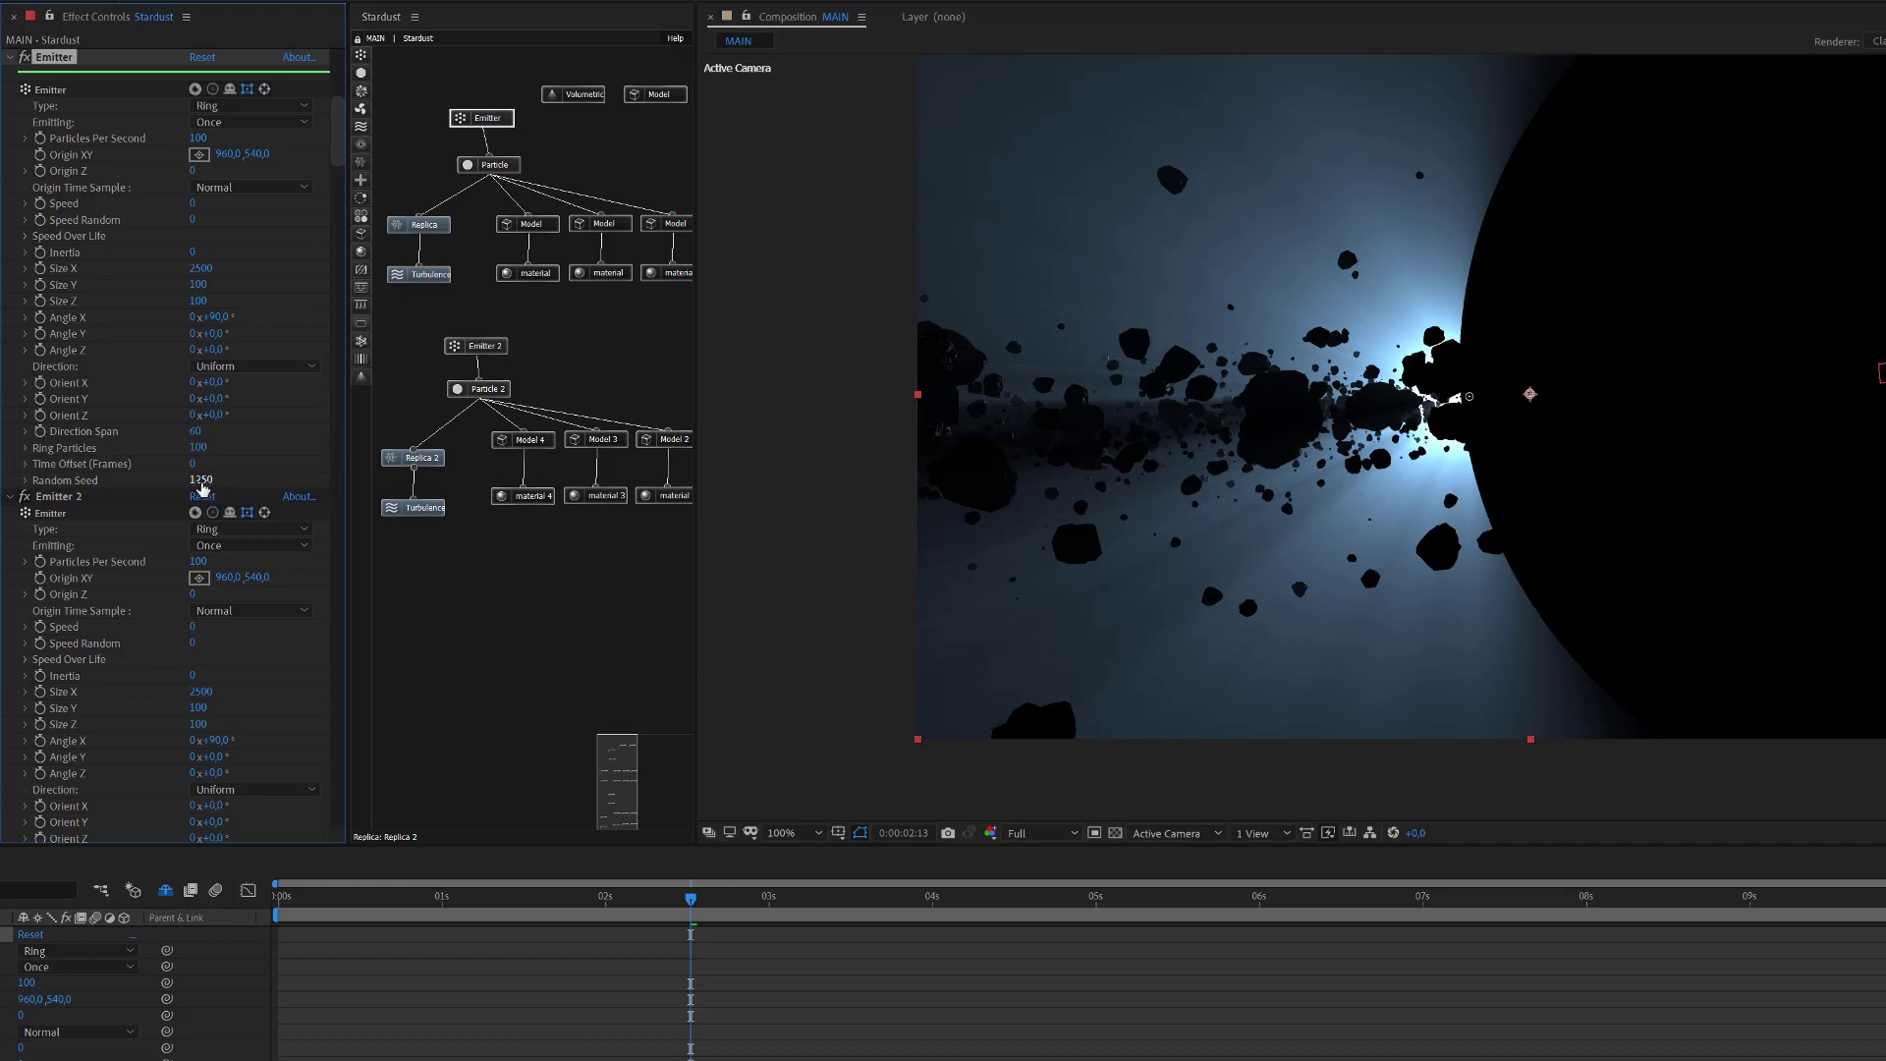
click(203, 481)
drag(204, 481, 216, 481)
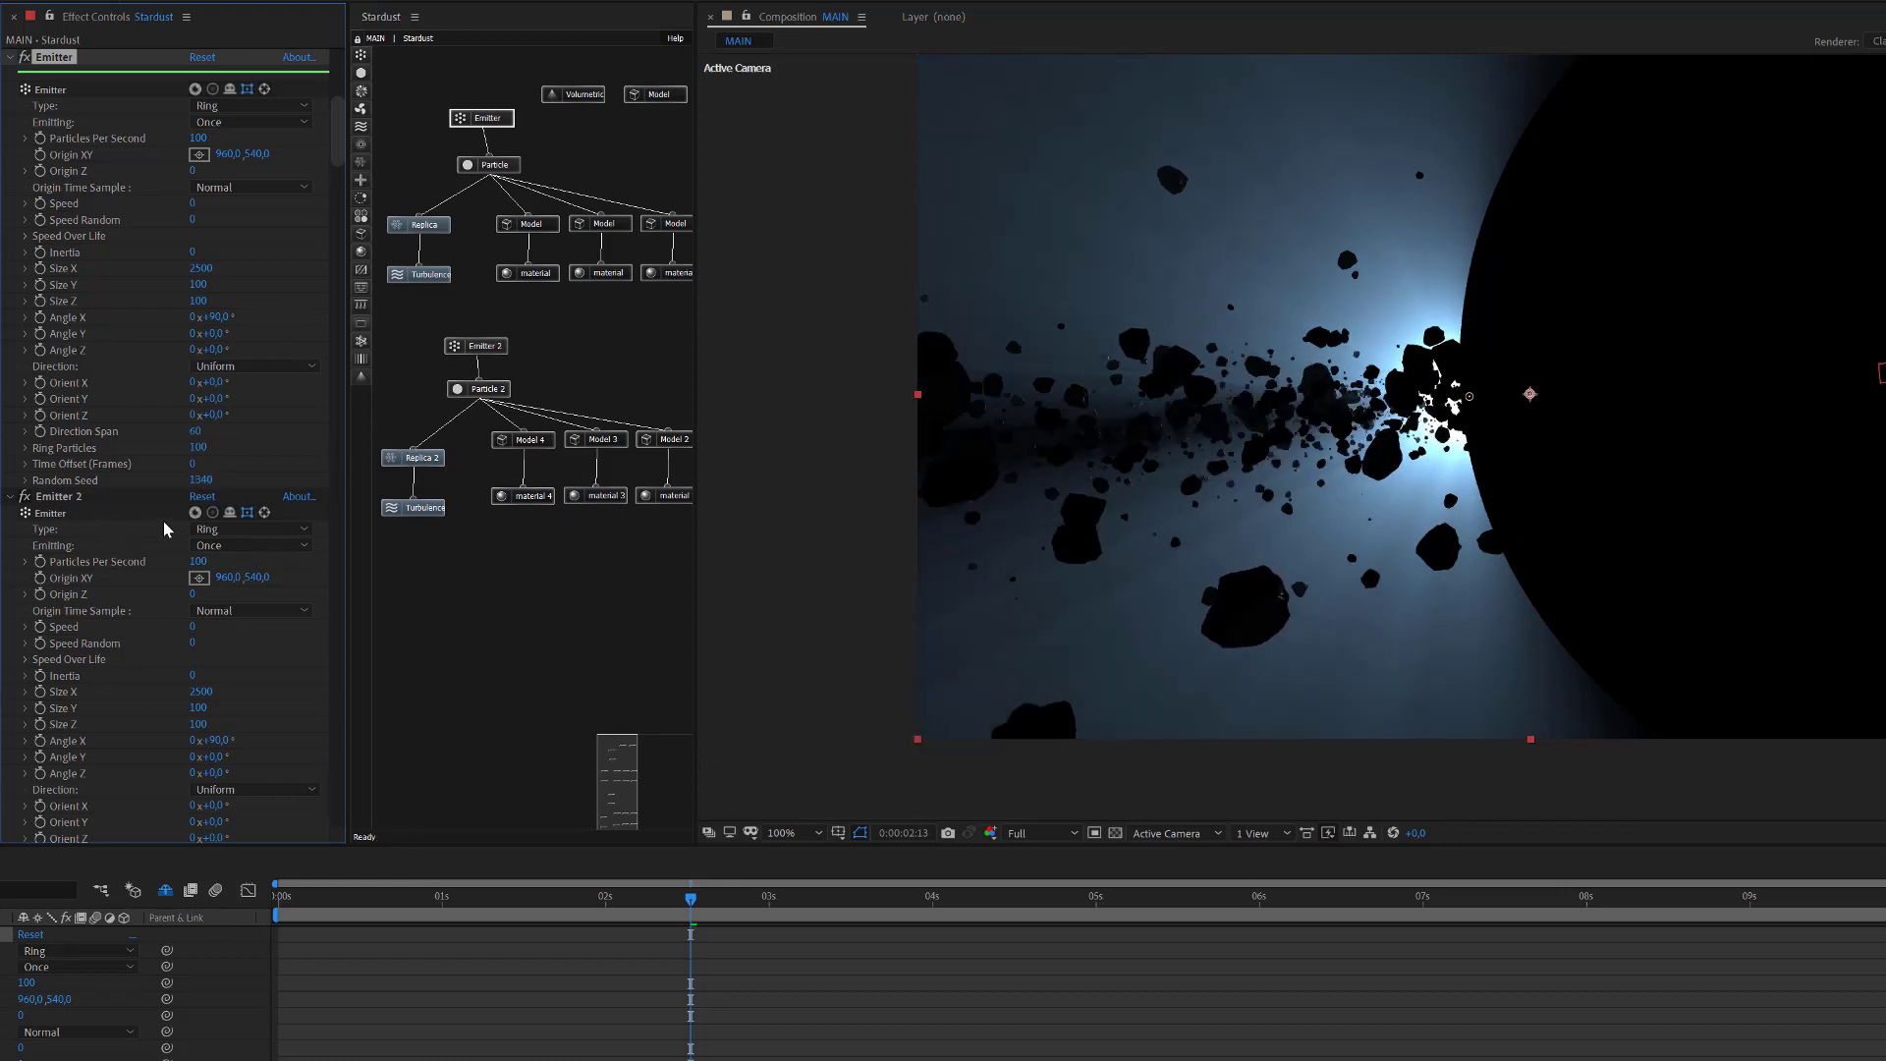
drag(202, 488, 192, 480)
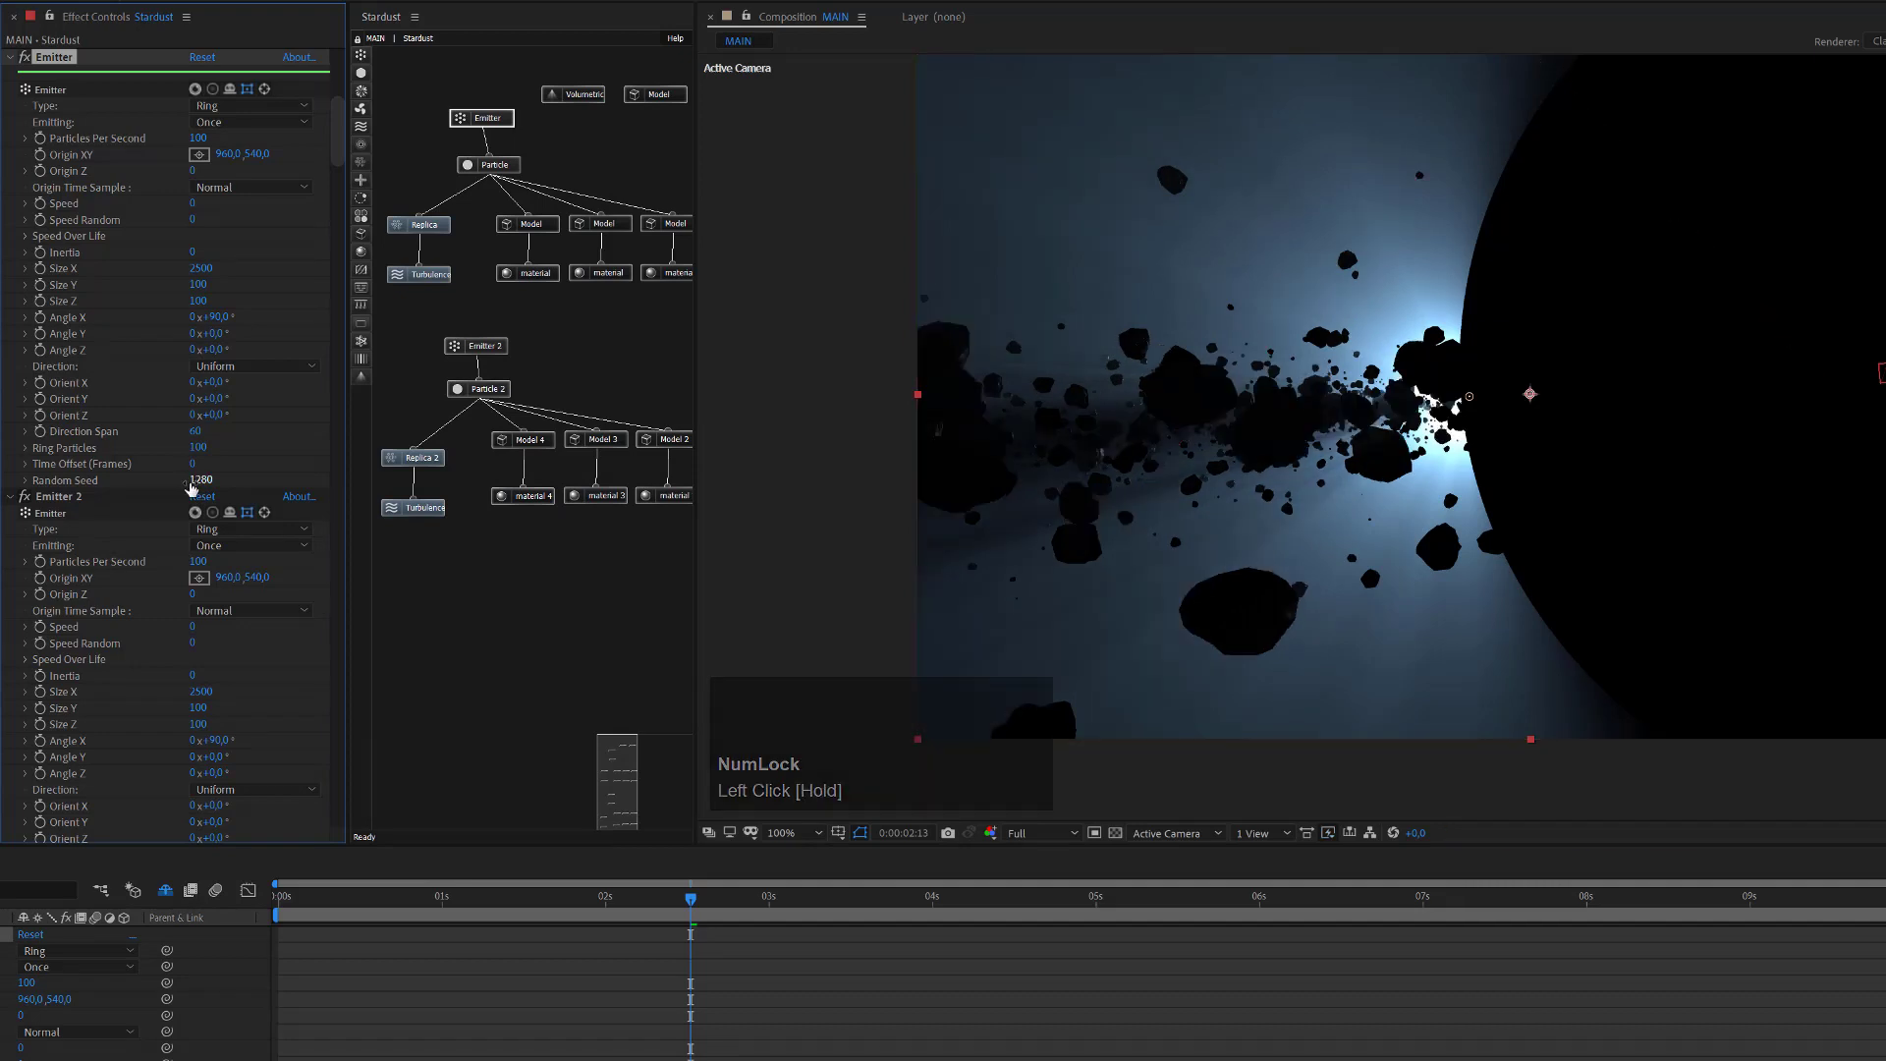
Set the Shift Seed of the original Particle node to 310 to redistribute the large rocks.
click(491, 167)
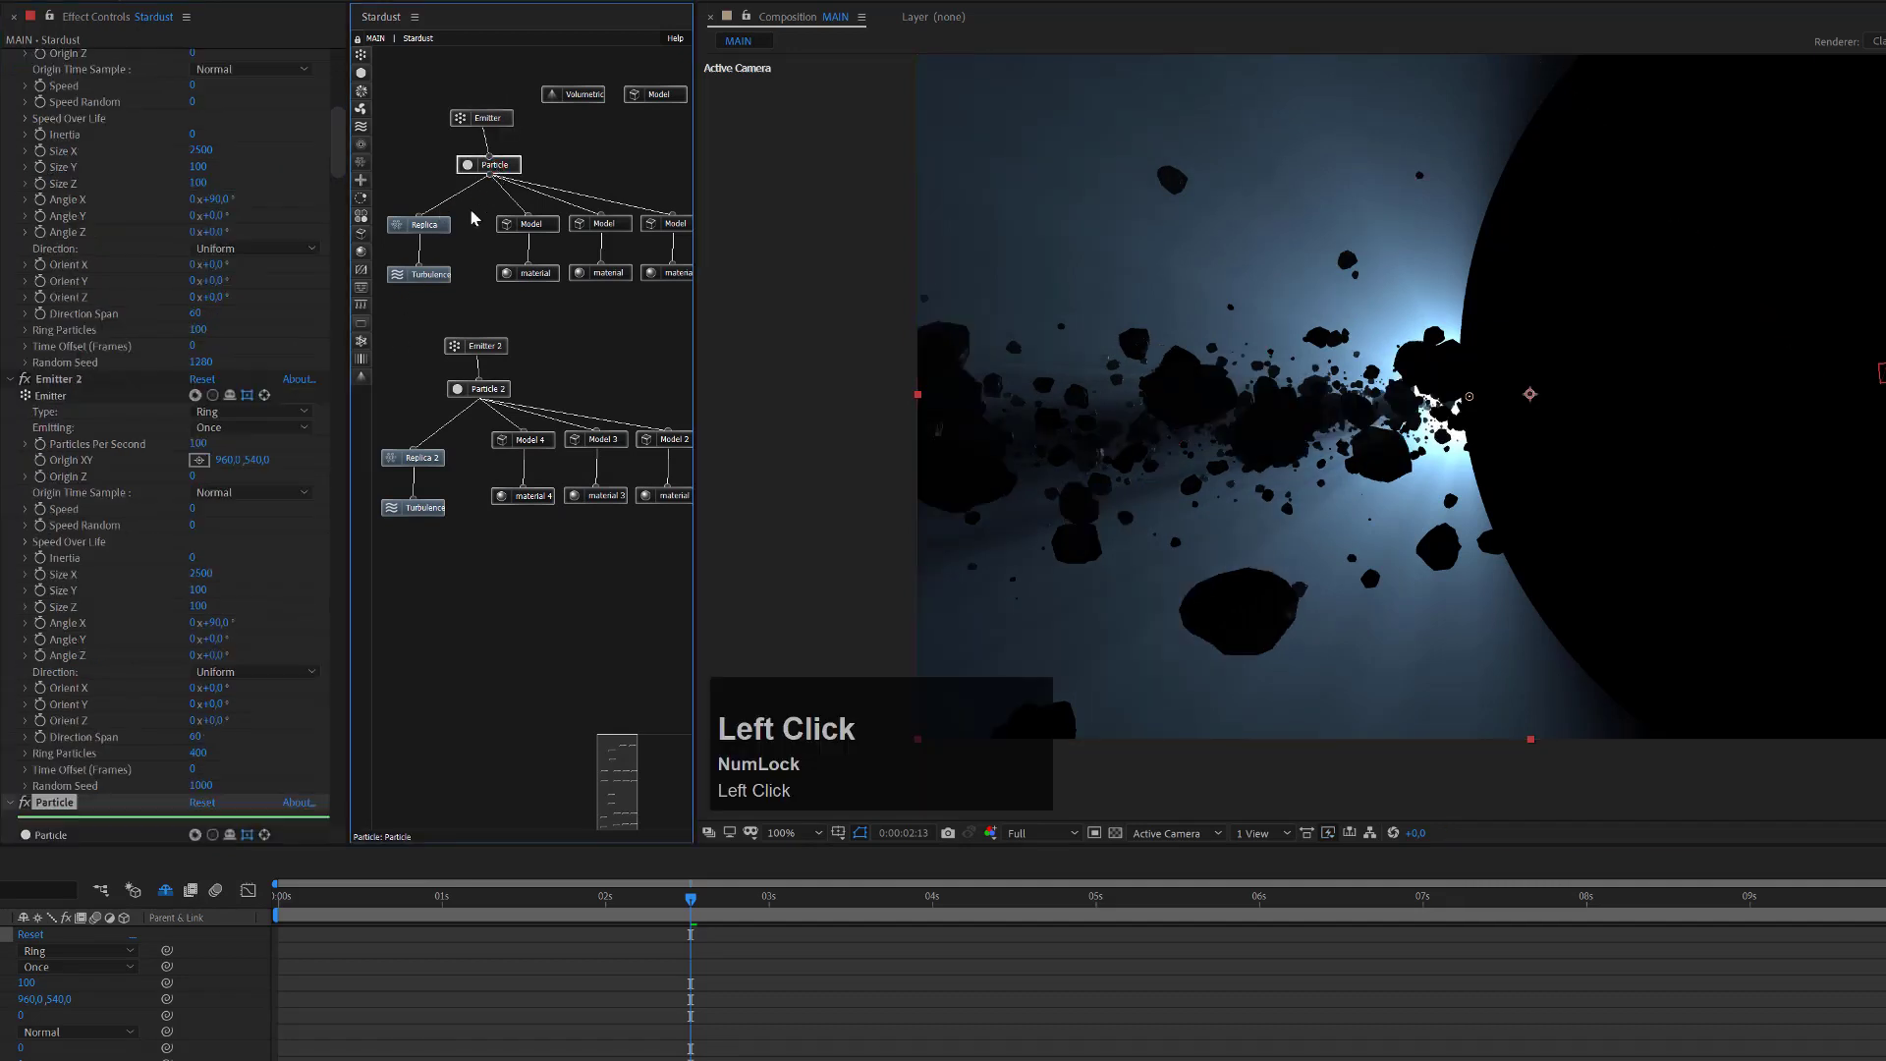
scroll(162, 649, down, 3)
scroll(162, 648, down, 6)
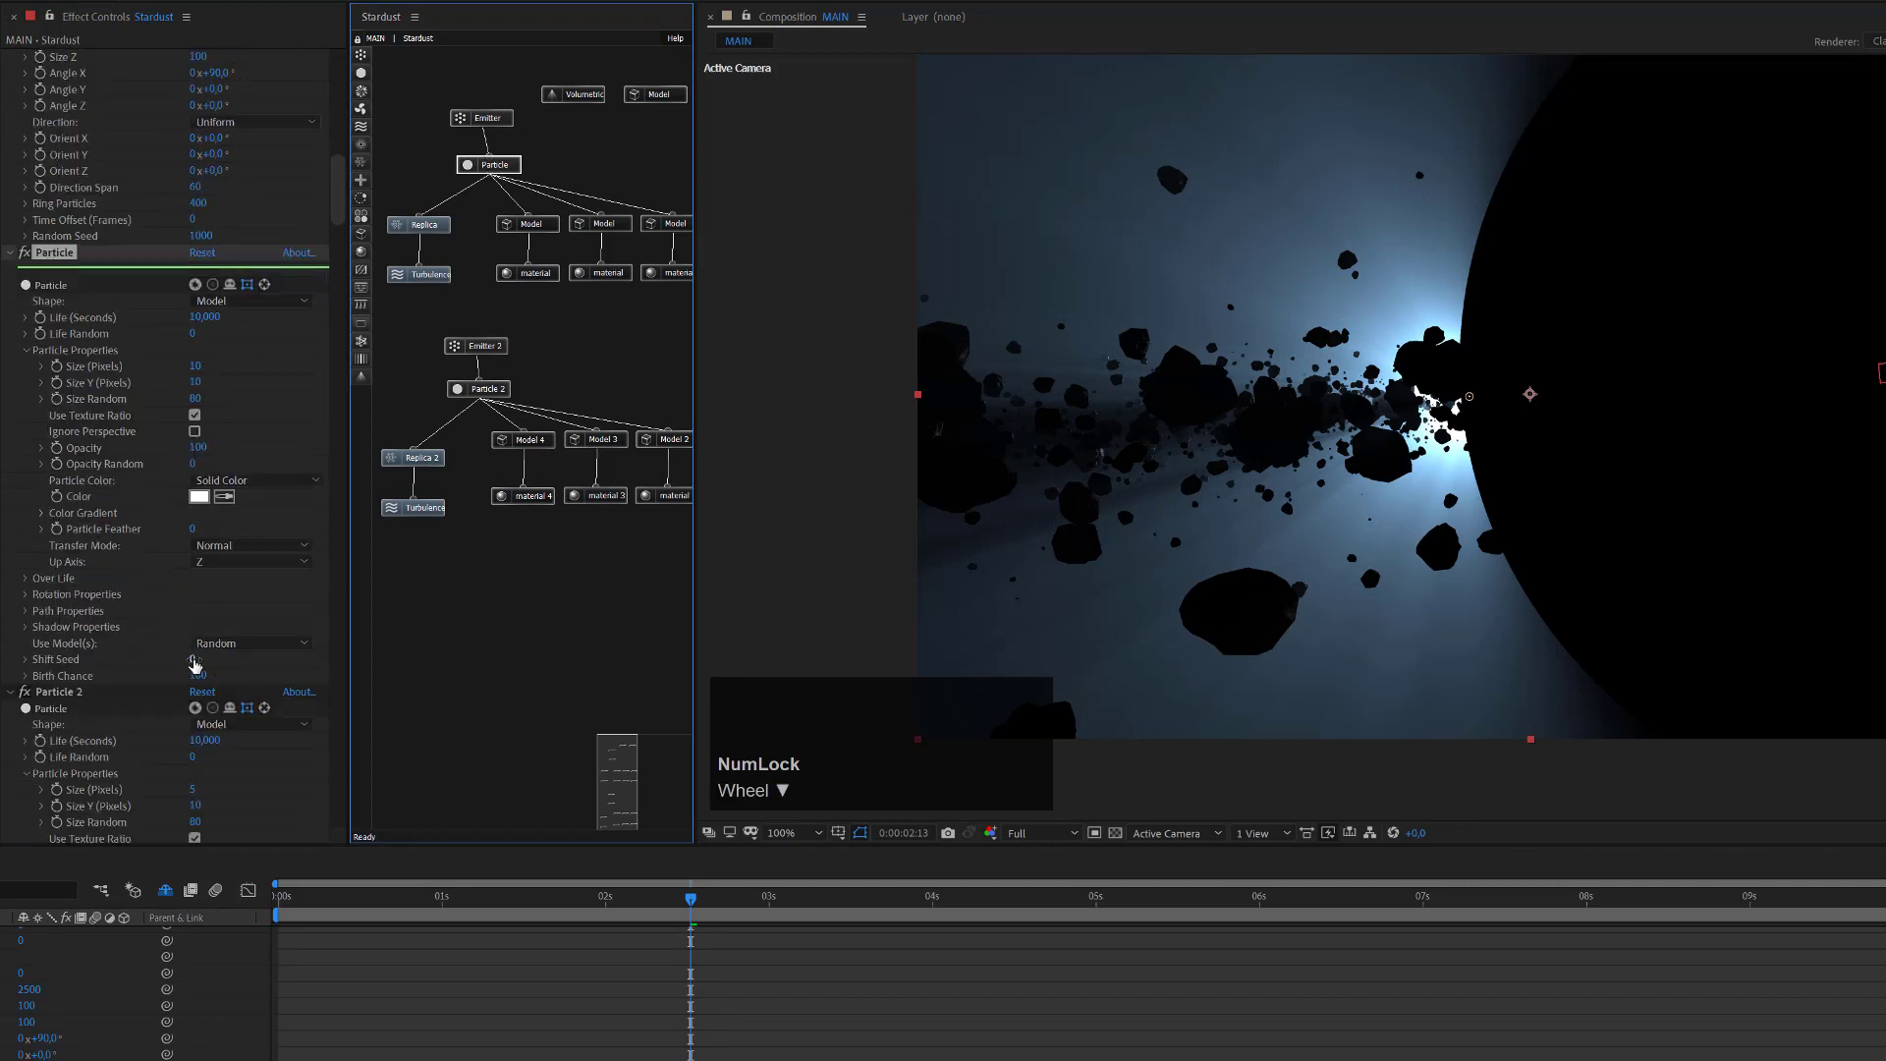
drag(195, 660, 341, 660)
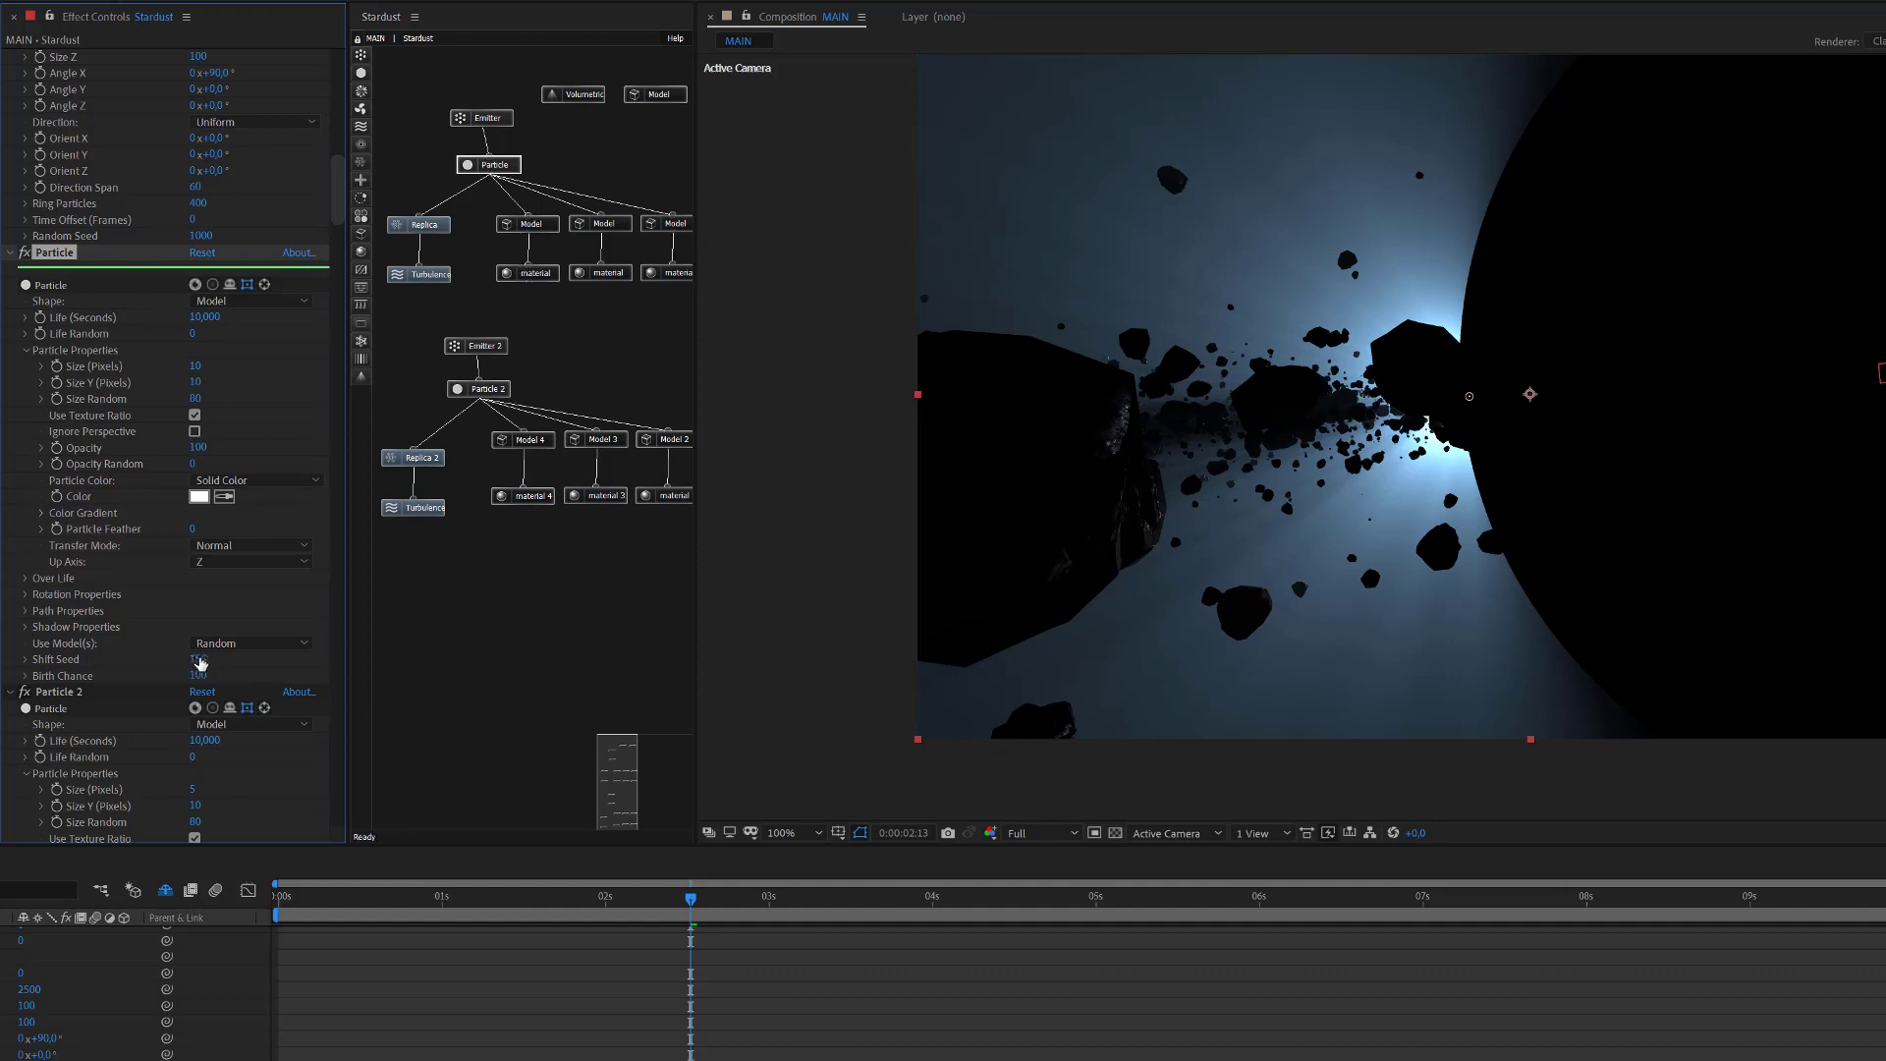
drag(197, 659, 214, 658)
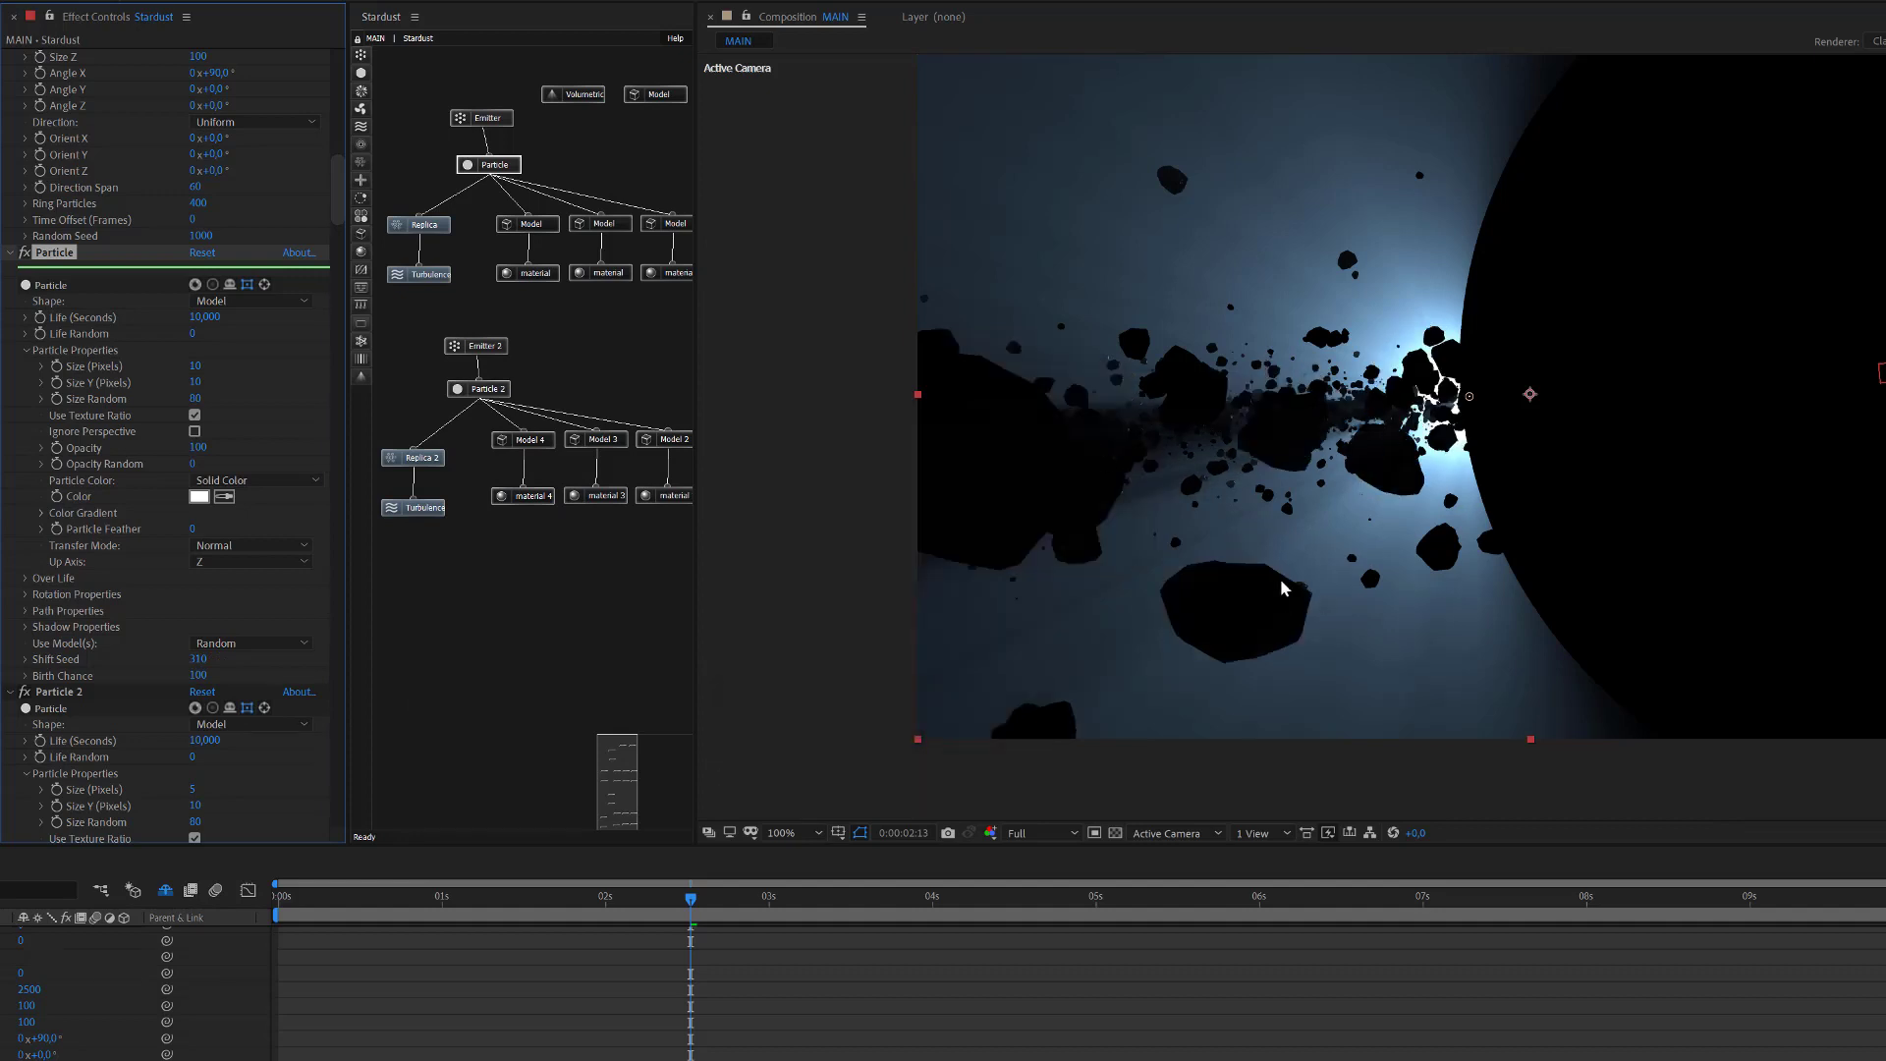
Increase the Shift Seed of the Particle 2 node to rearrange the rocks of the duplicated chain.
click(508, 394)
scroll(144, 787, down, 3)
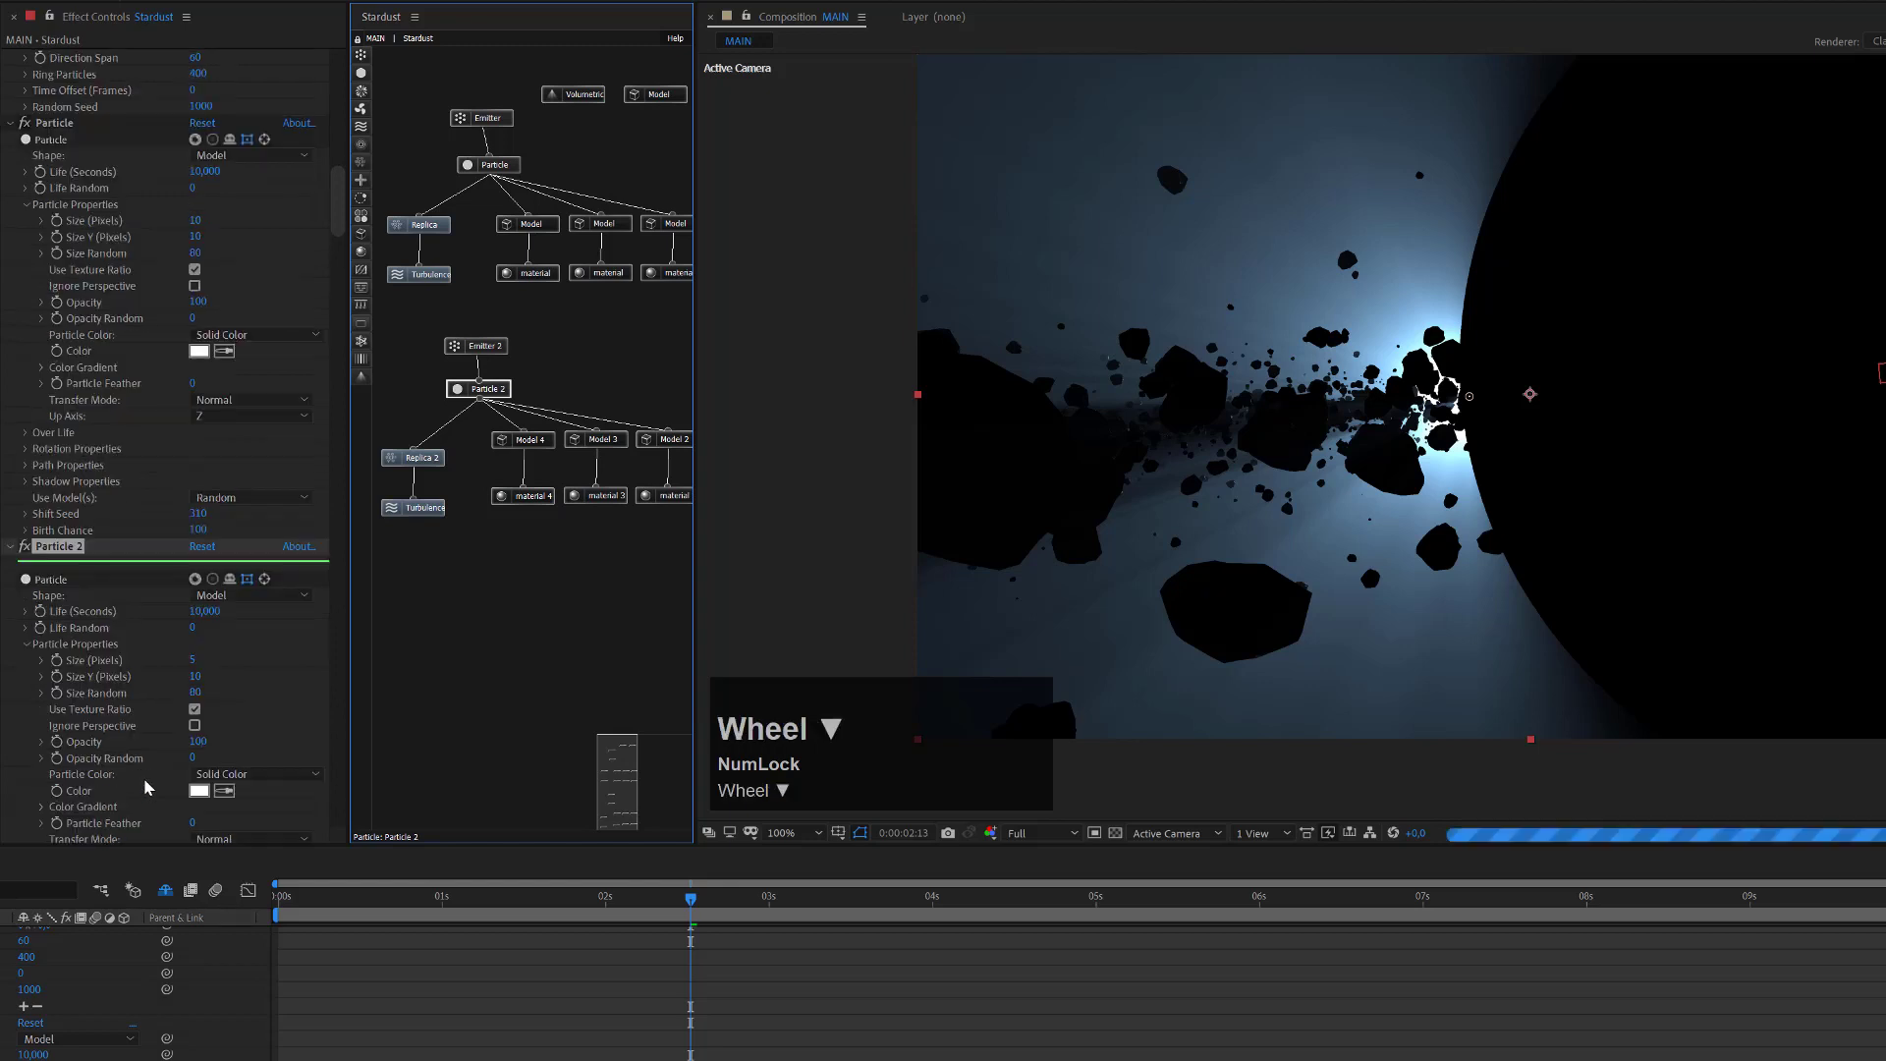
scroll(241, 757, down, 5)
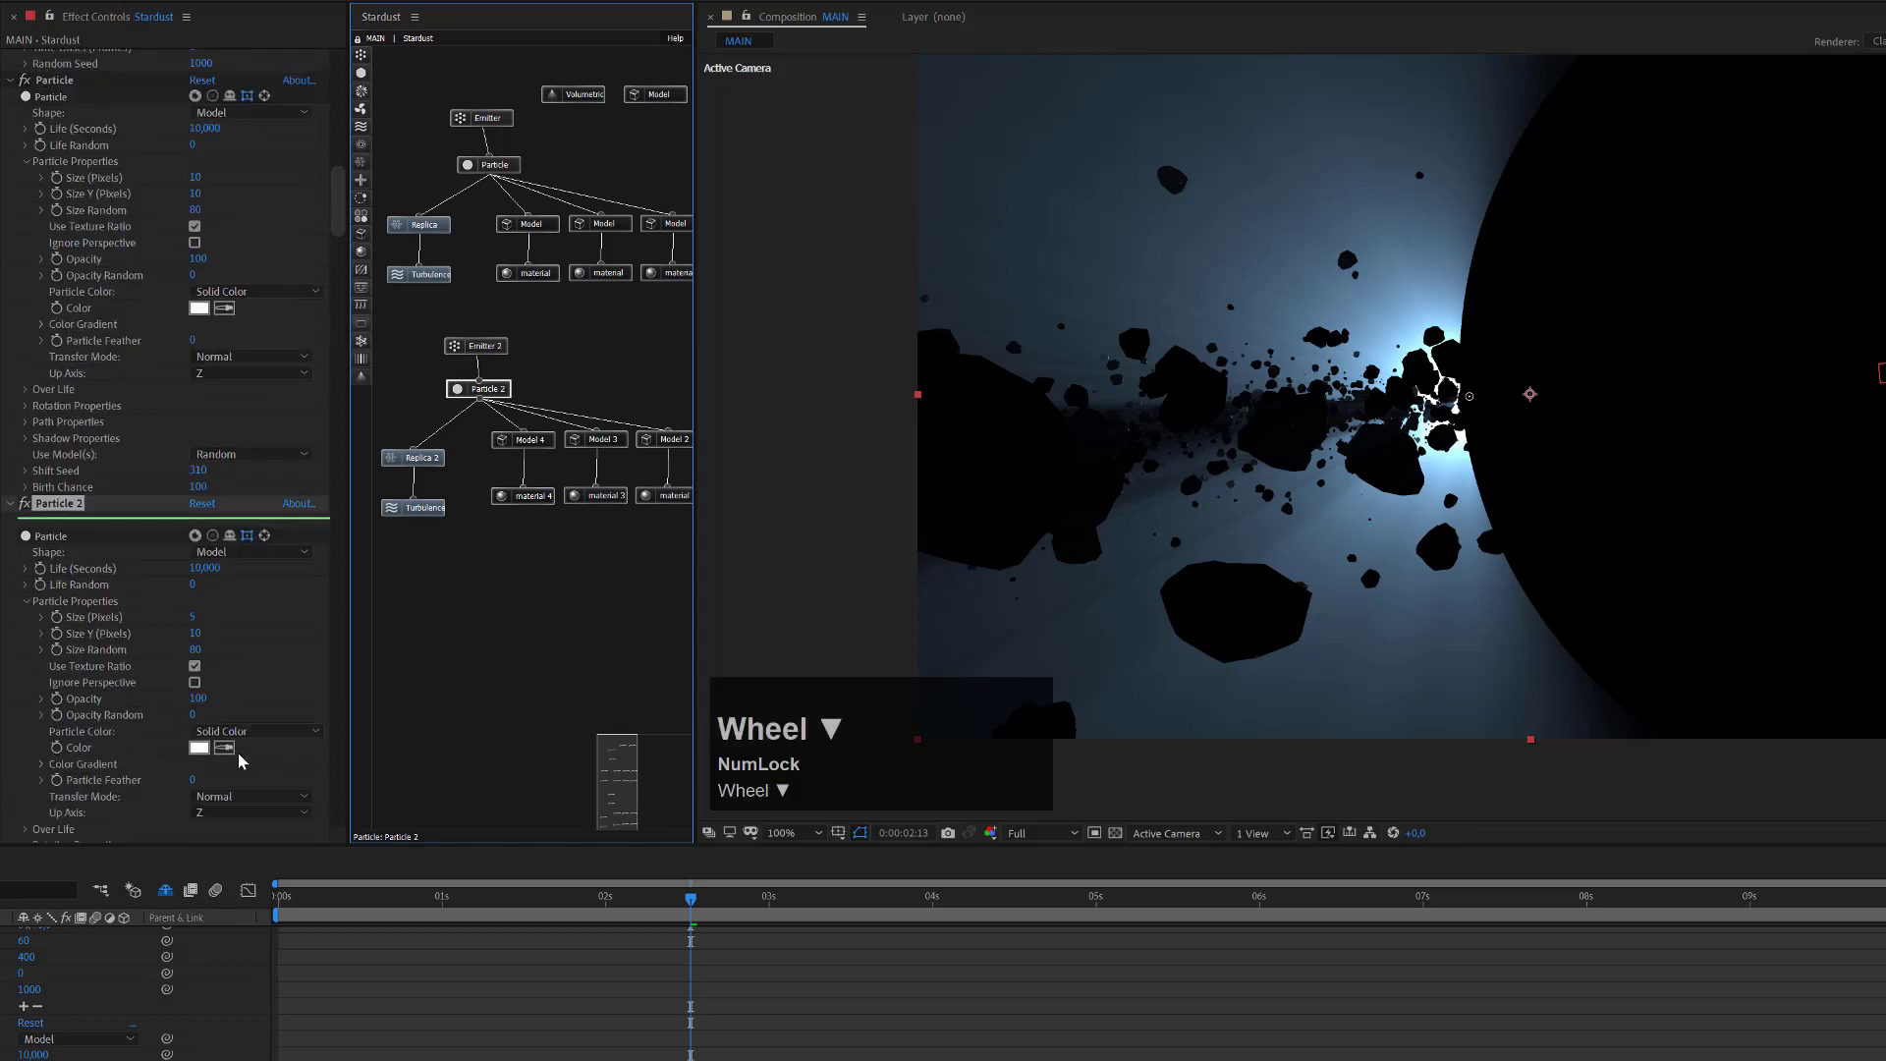
drag(200, 714, 212, 694)
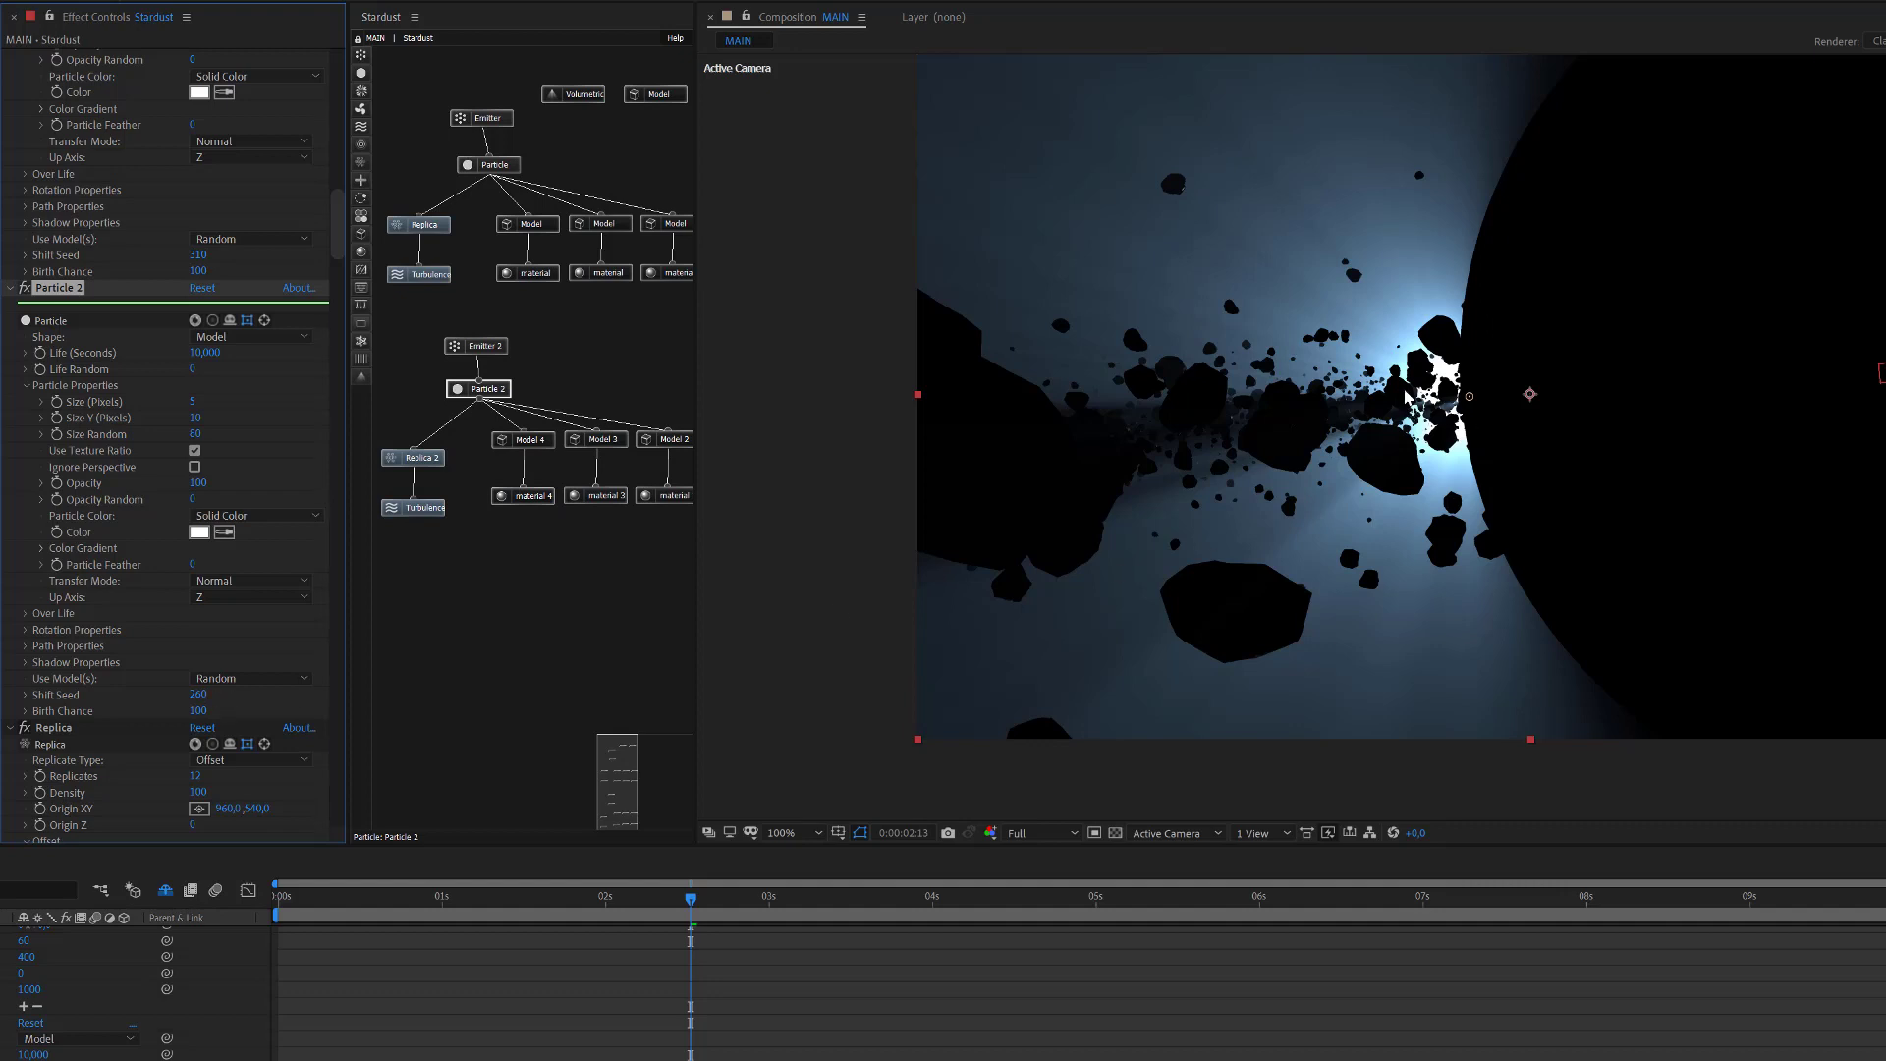
Set the Fractal Speed of the Turbulence 2 node in the duplicated chain to 1.
click(417, 512)
scroll(298, 564, down, 3)
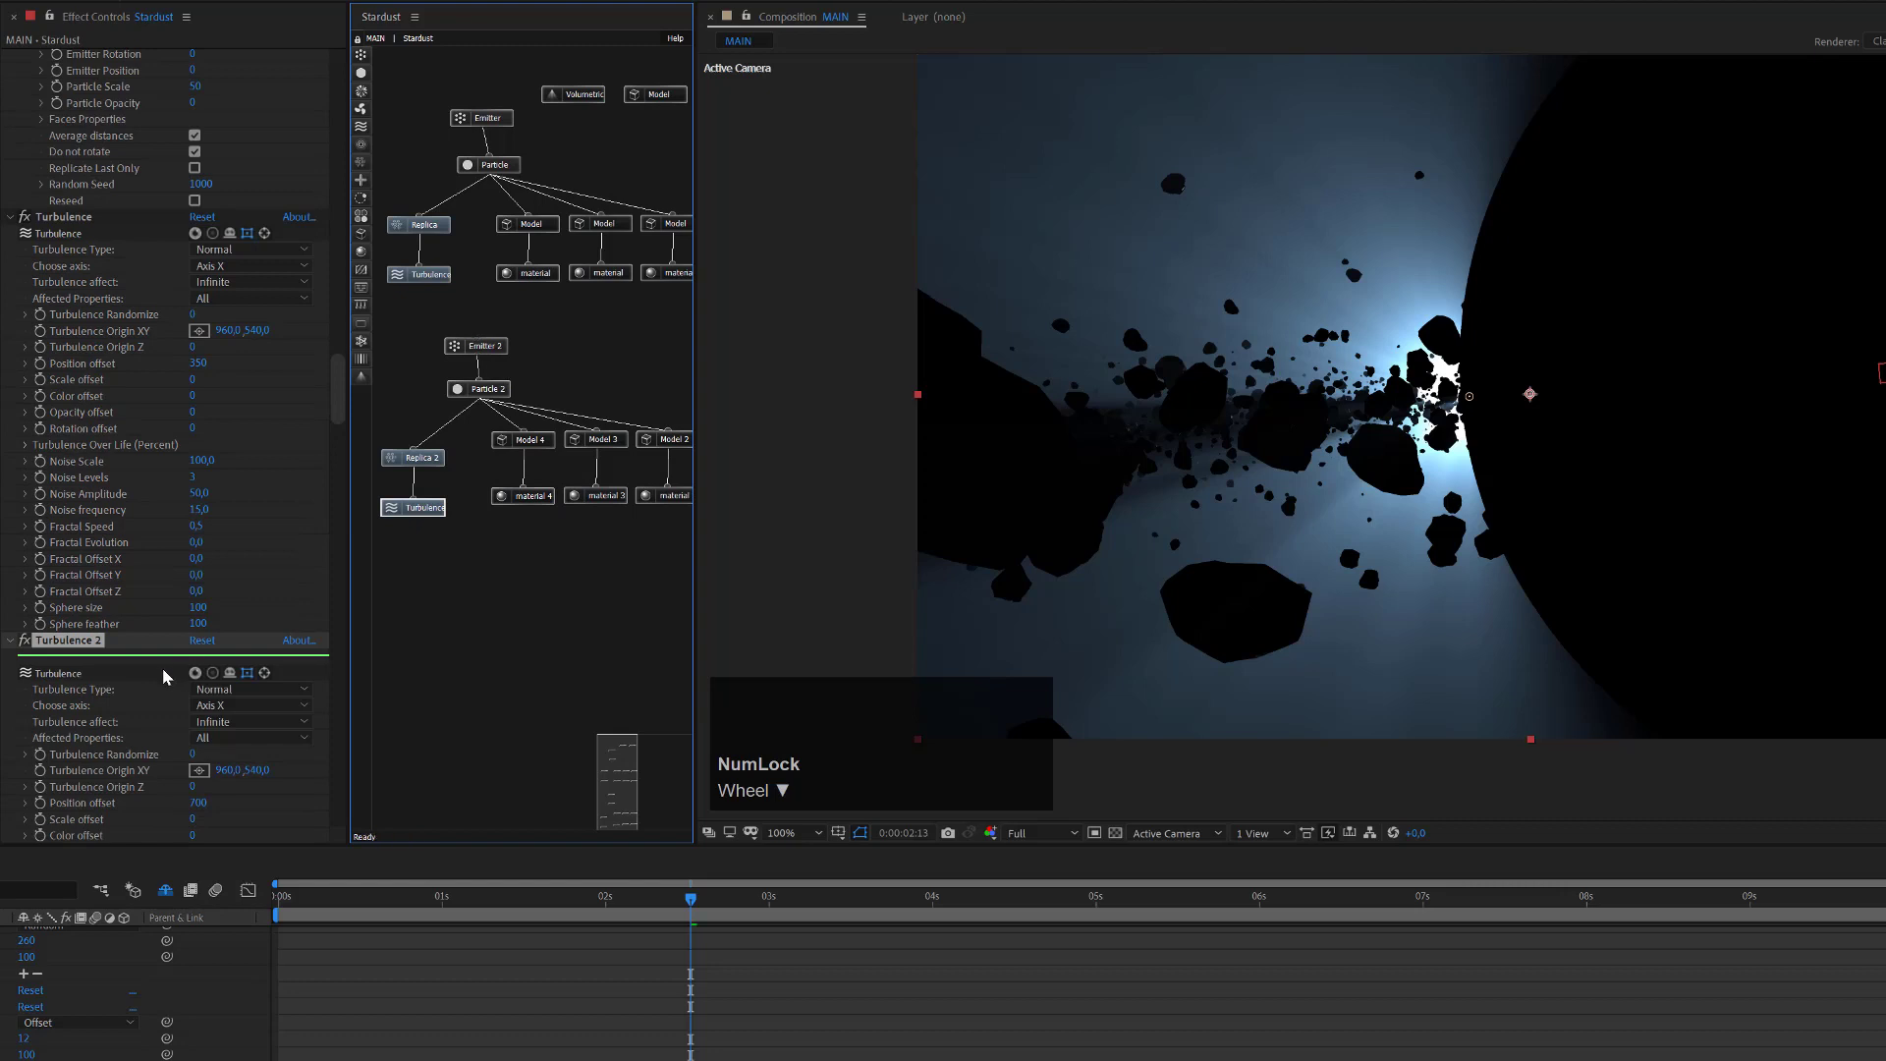
scroll(162, 668, down, 3)
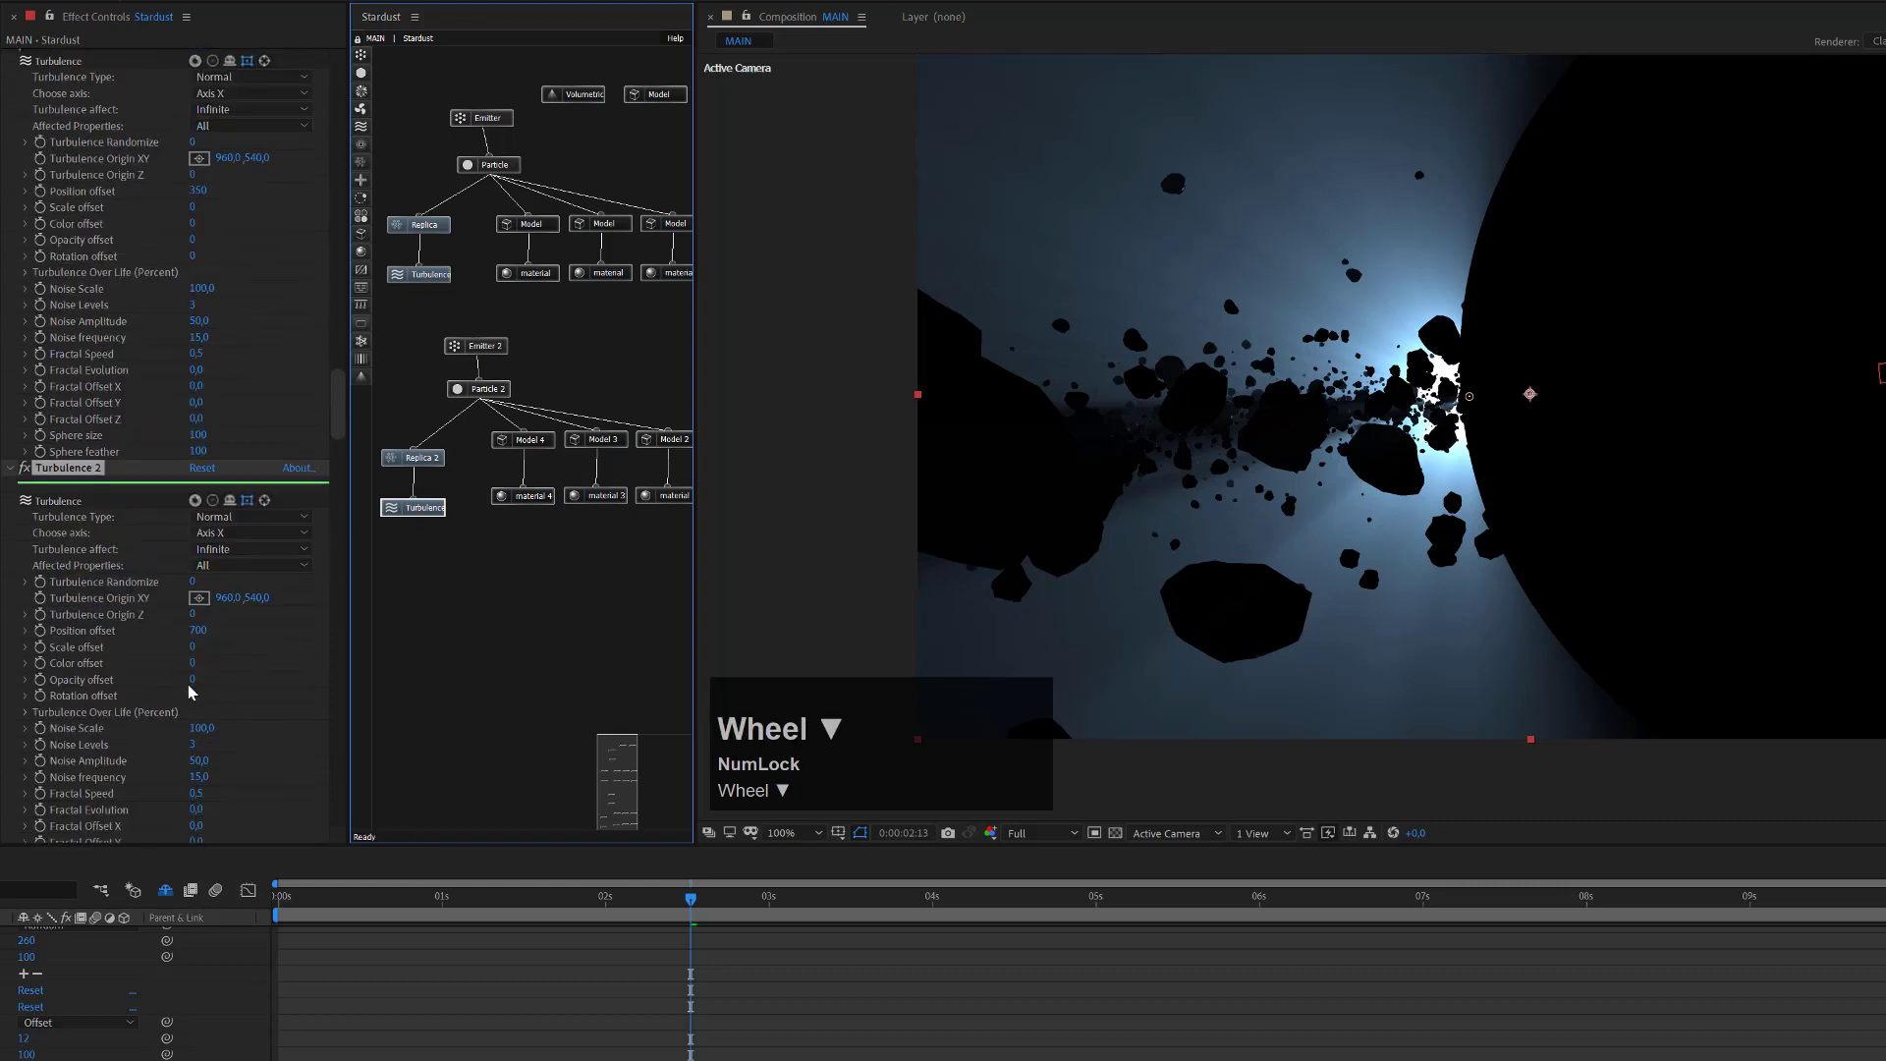
scroll(190, 692, down, 2)
click(201, 670)
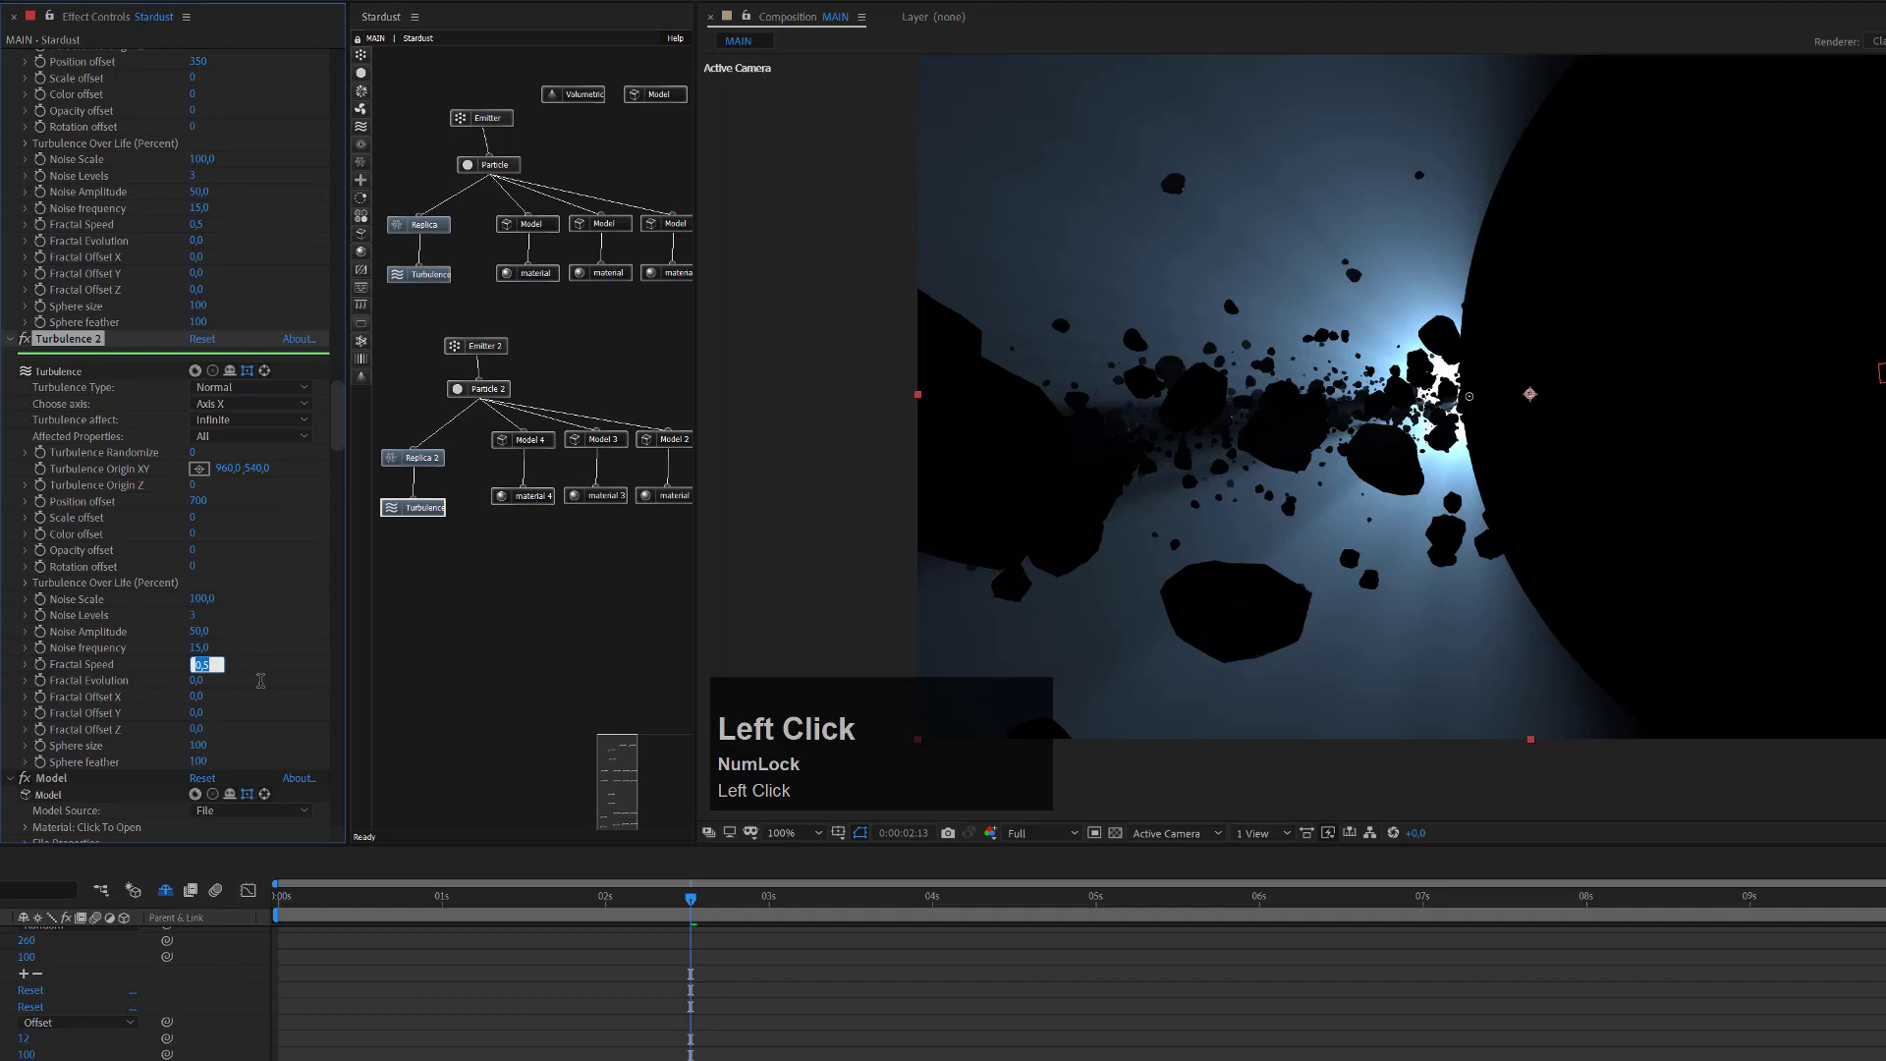
text(1)
click(262, 690)
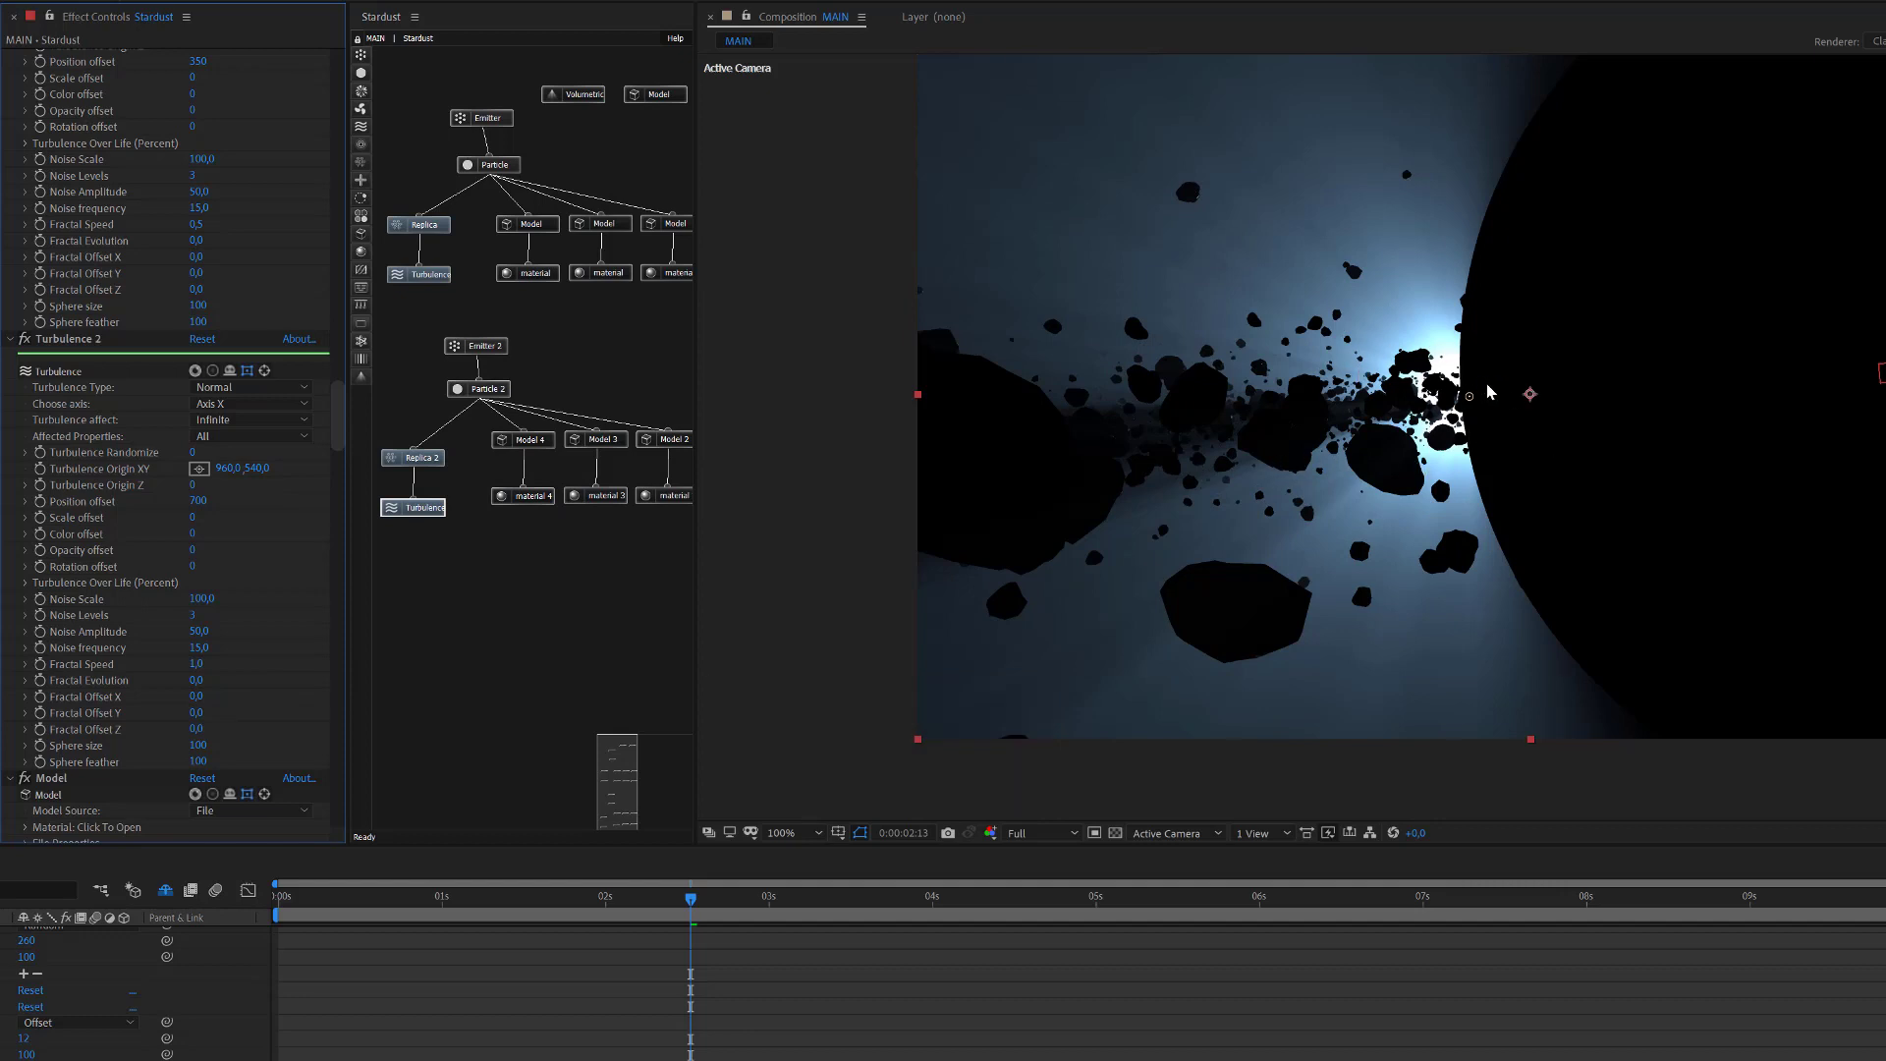
Select the Parallel Light 1 layer and turn its visibility on to light the rocks and planet.
scroll(1487, 391, down, 1)
scroll(1485, 391, up, 1)
scroll(1369, 289, down, 1)
scroll(222, 820, up, 3)
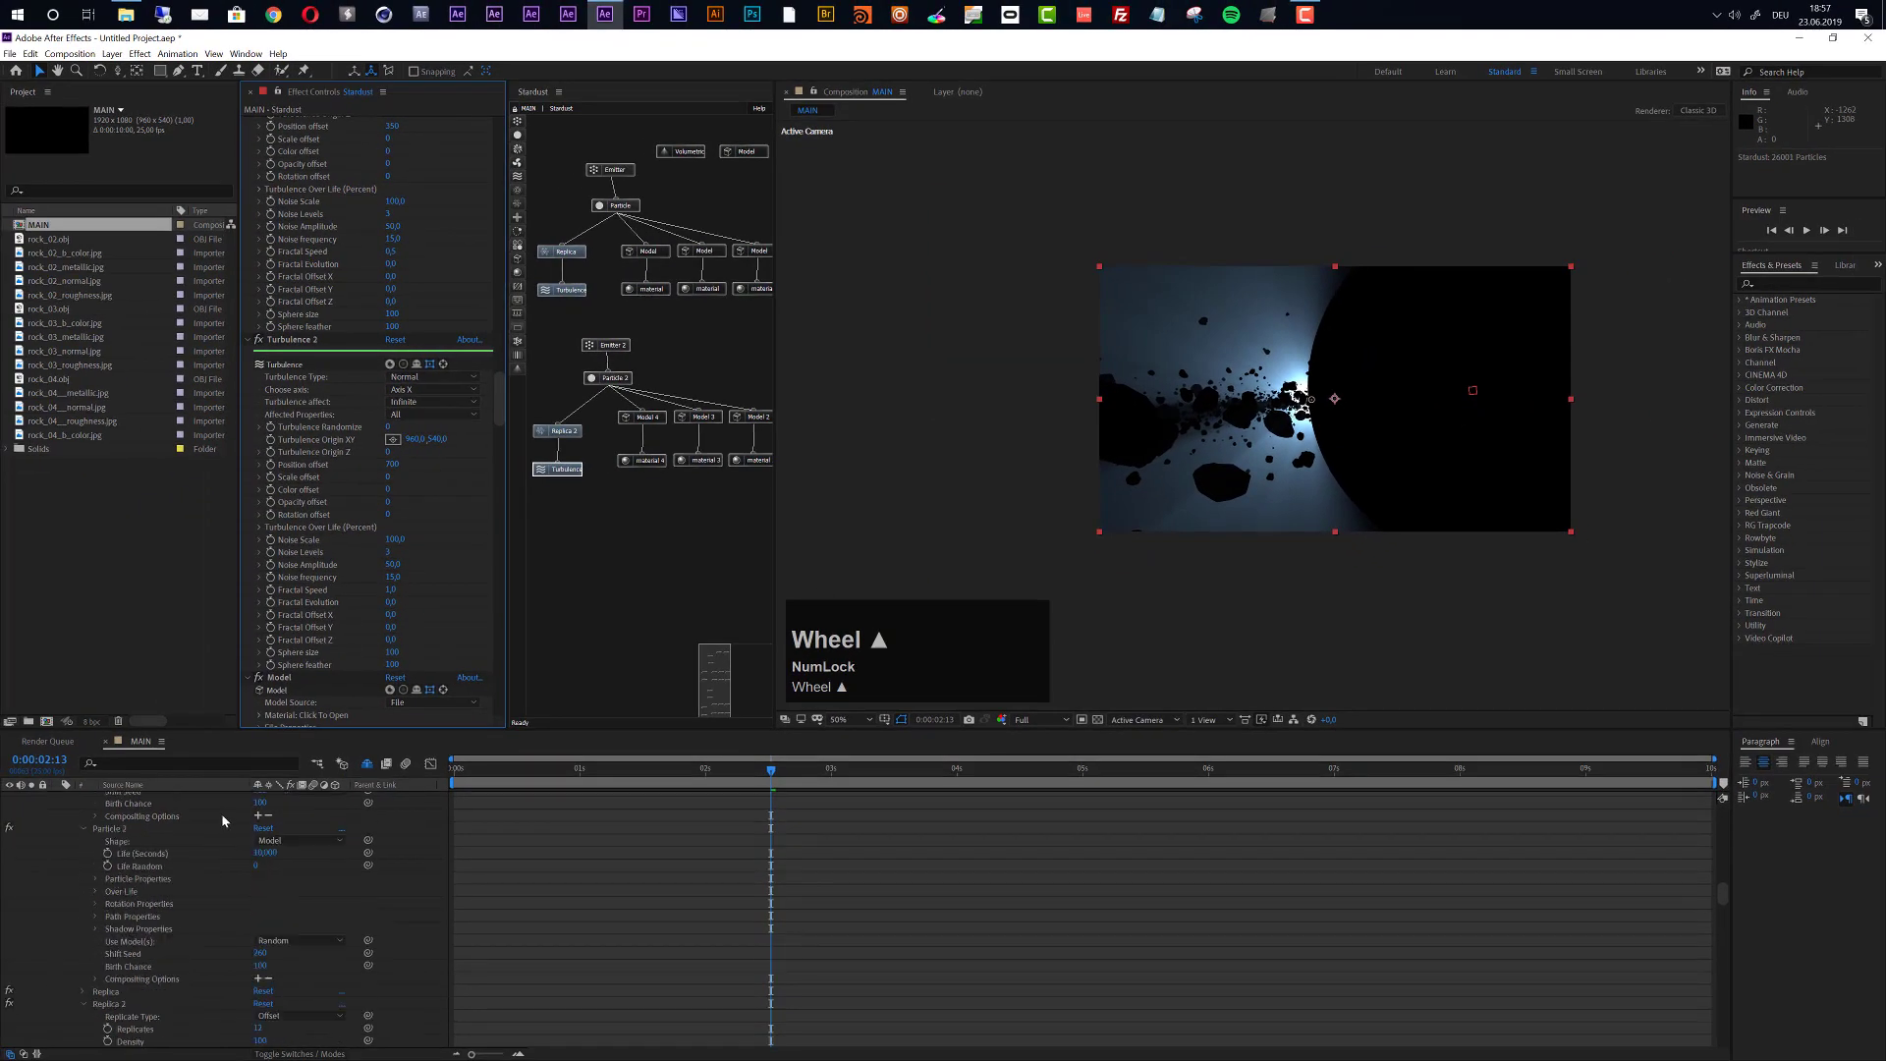
scroll(222, 820, up, 10)
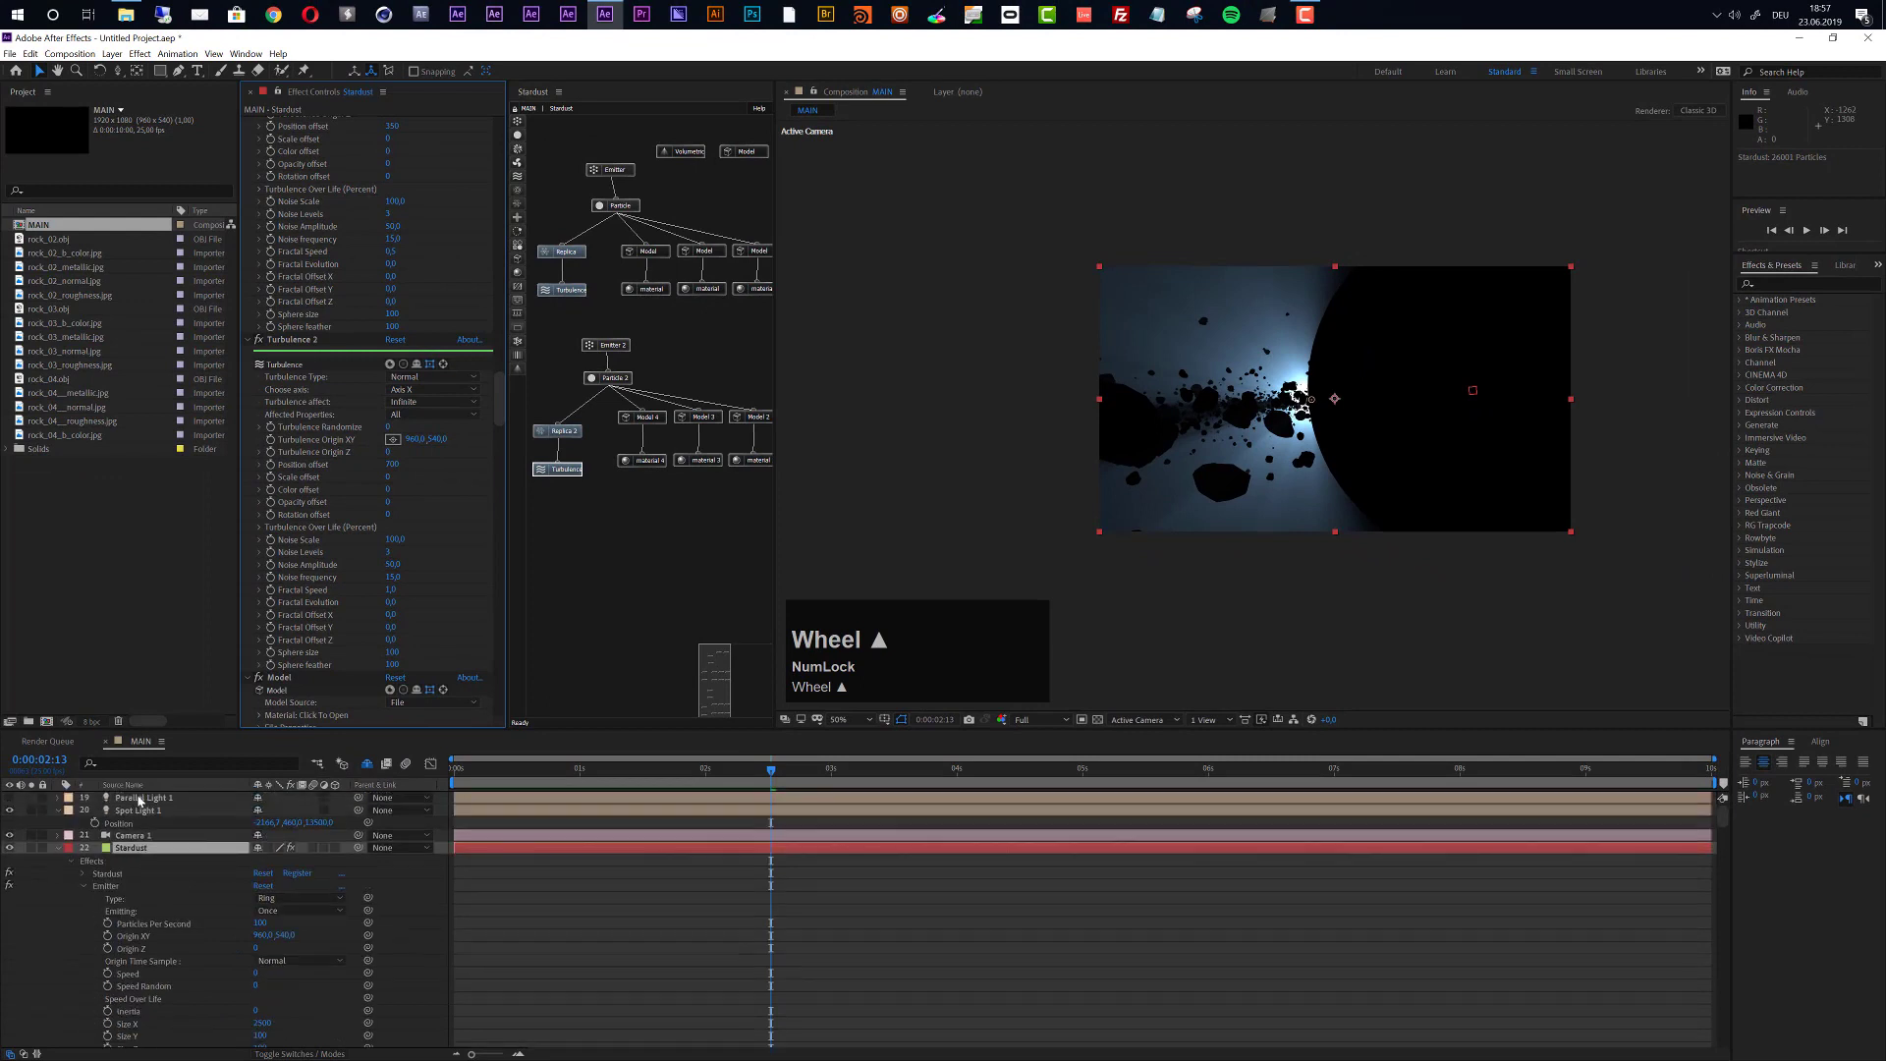
click(139, 799)
click(11, 797)
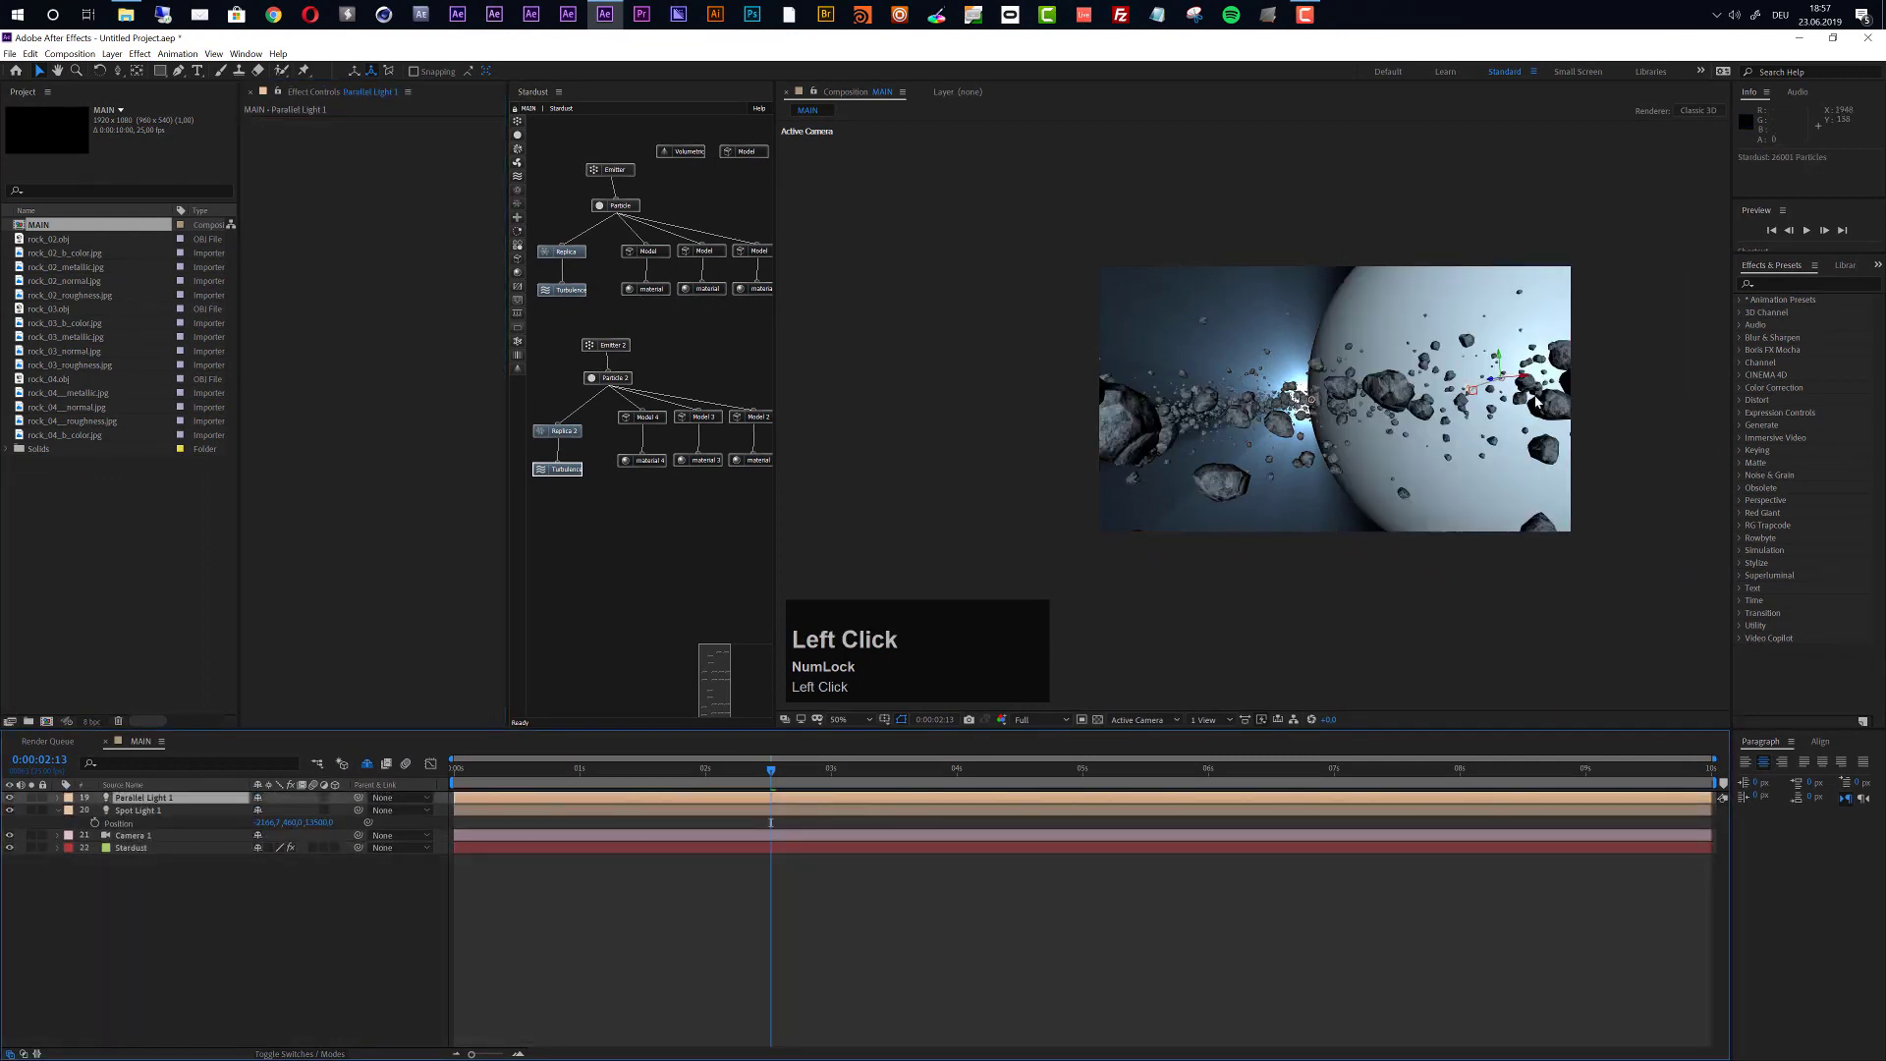
Change the composition view layout to 2 Views - Horizontal, showing the Top view beside the Active Camera.
scroll(1443, 385, up, 2)
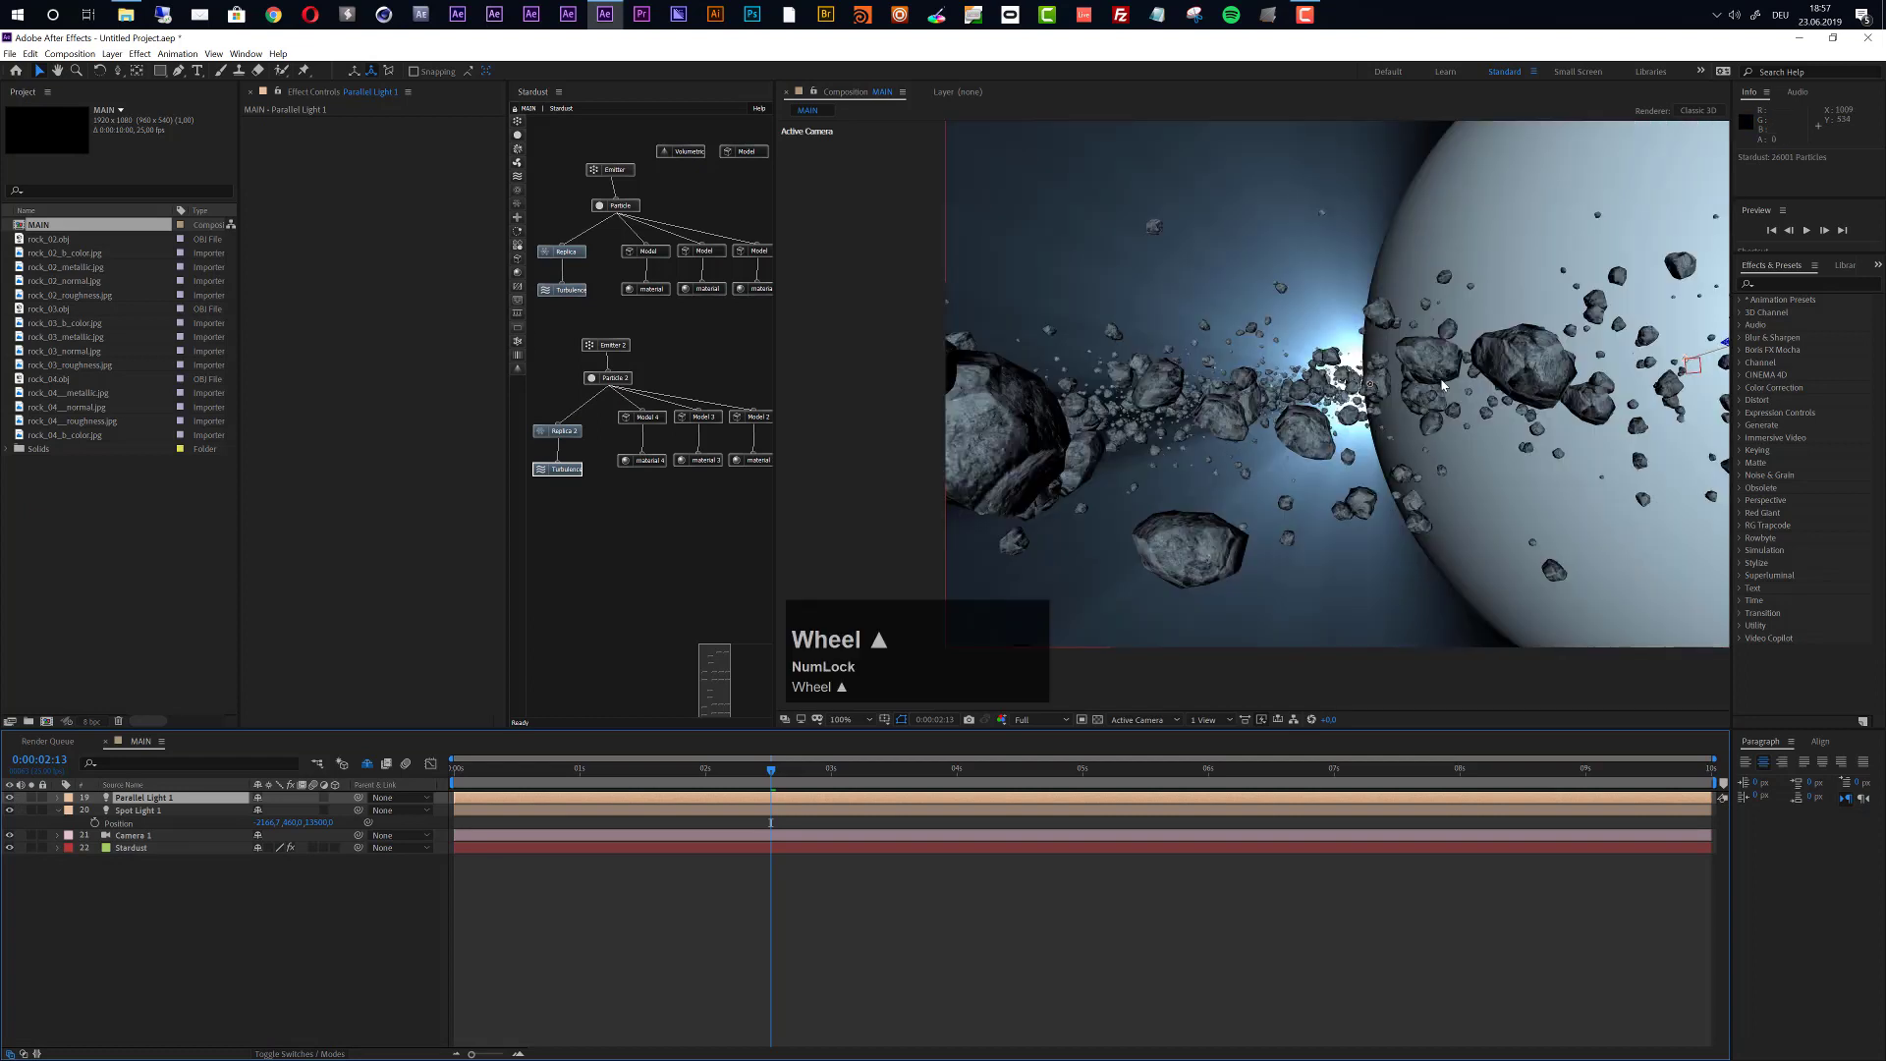
scroll(1443, 385, down, 2)
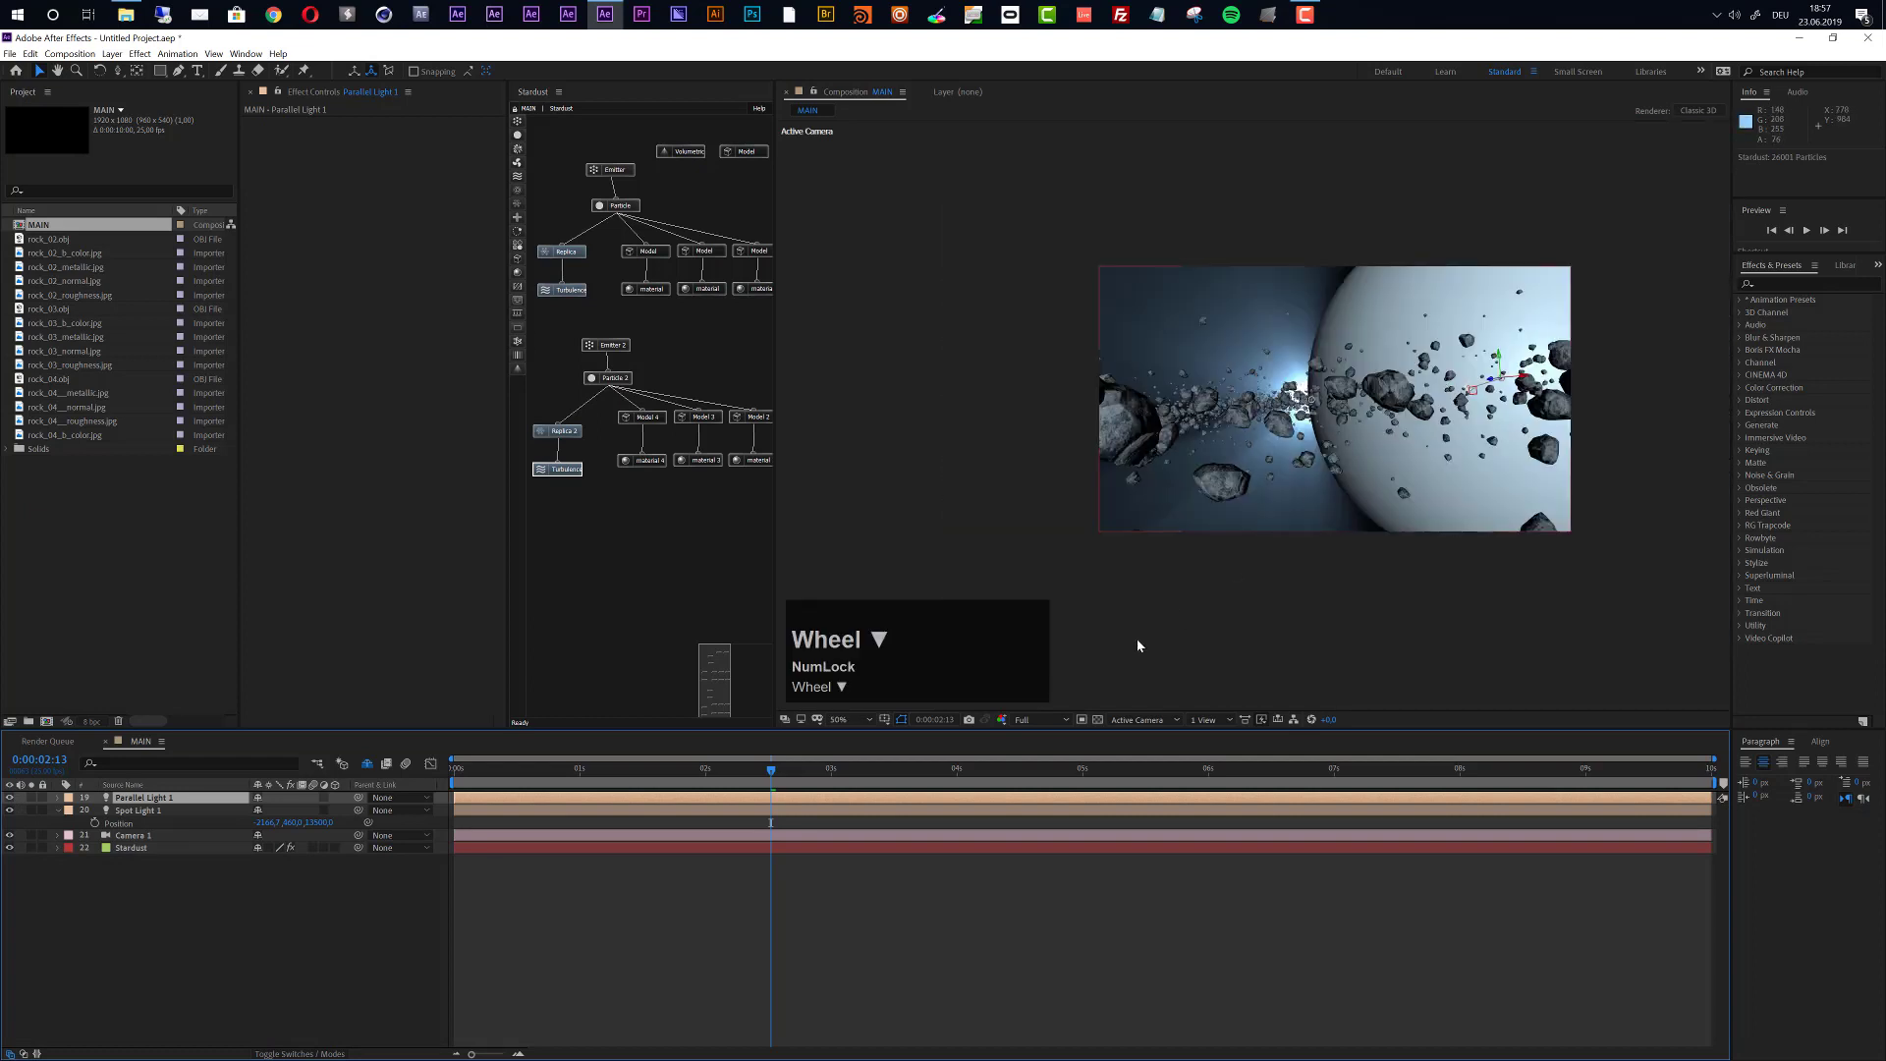
click(1204, 719)
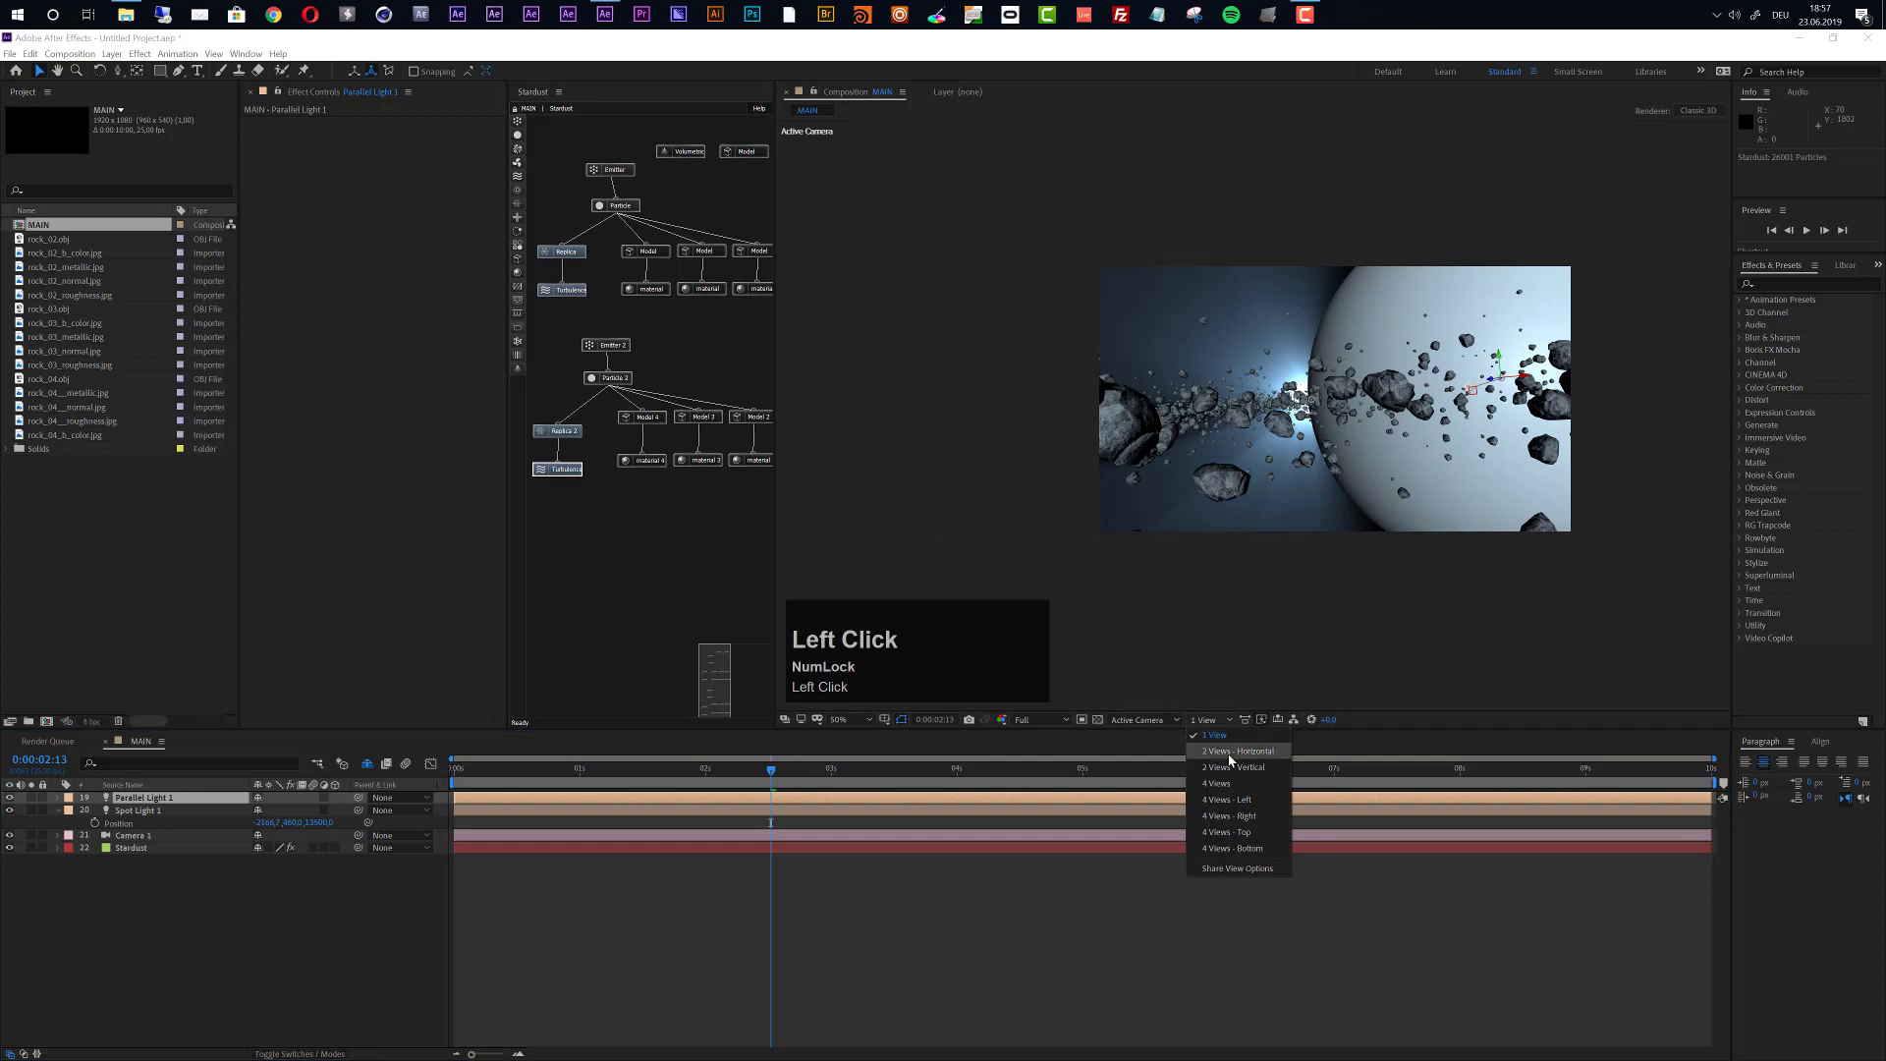
click(1230, 751)
scroll(1015, 429, up, 3)
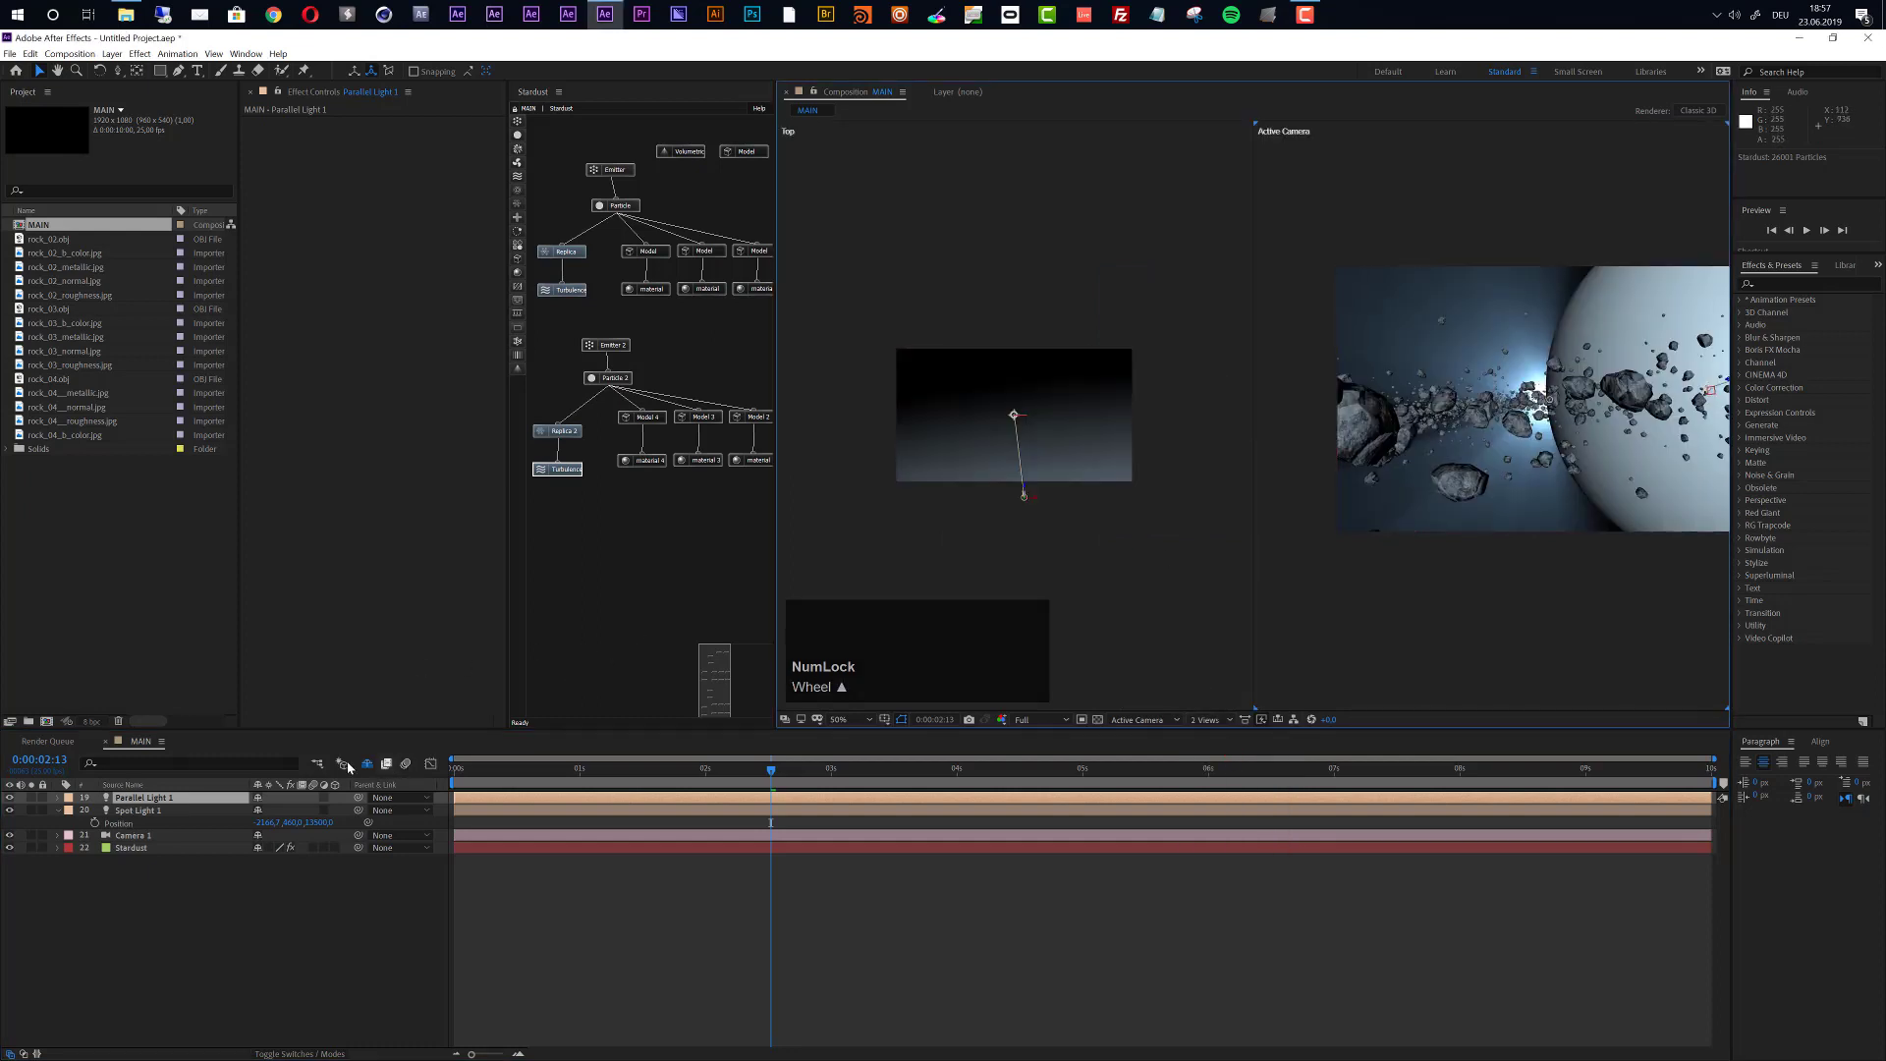
Add a 3D null object to the composition to serve as the light's target.
click(111, 53)
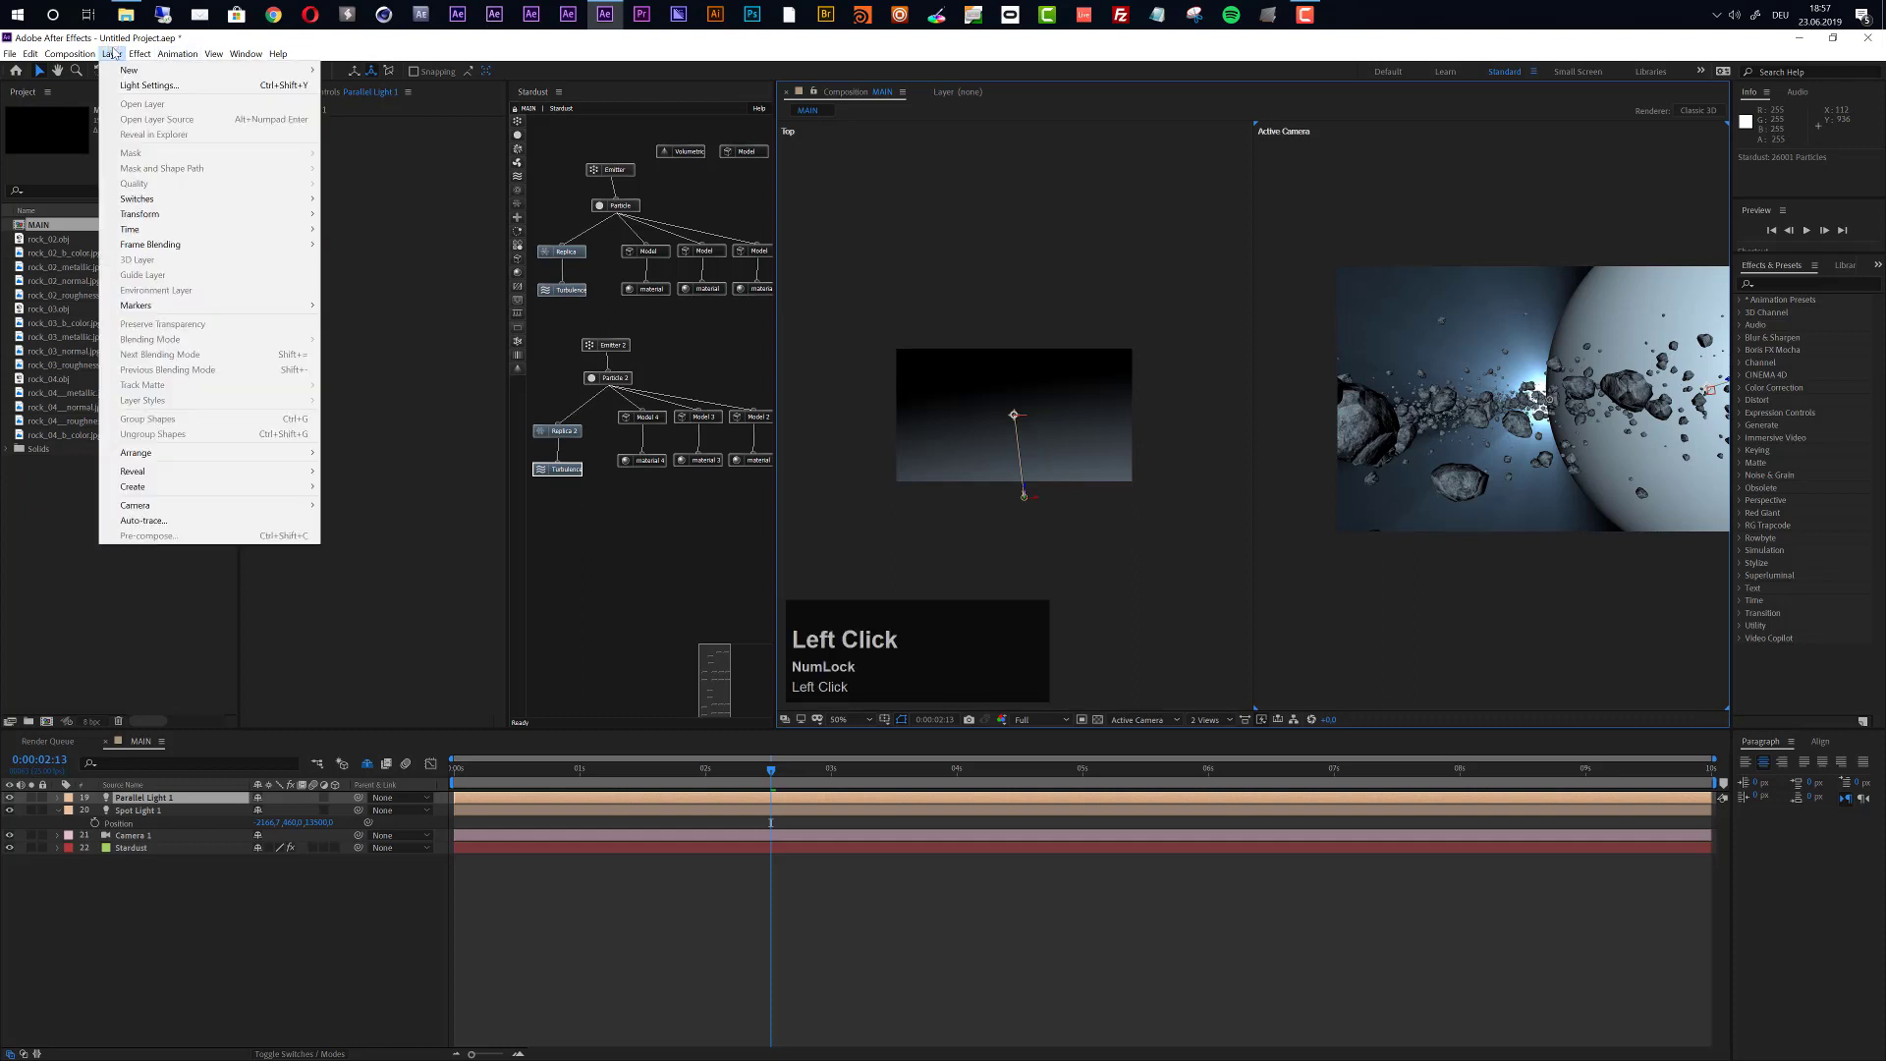
mouse_move(285, 70)
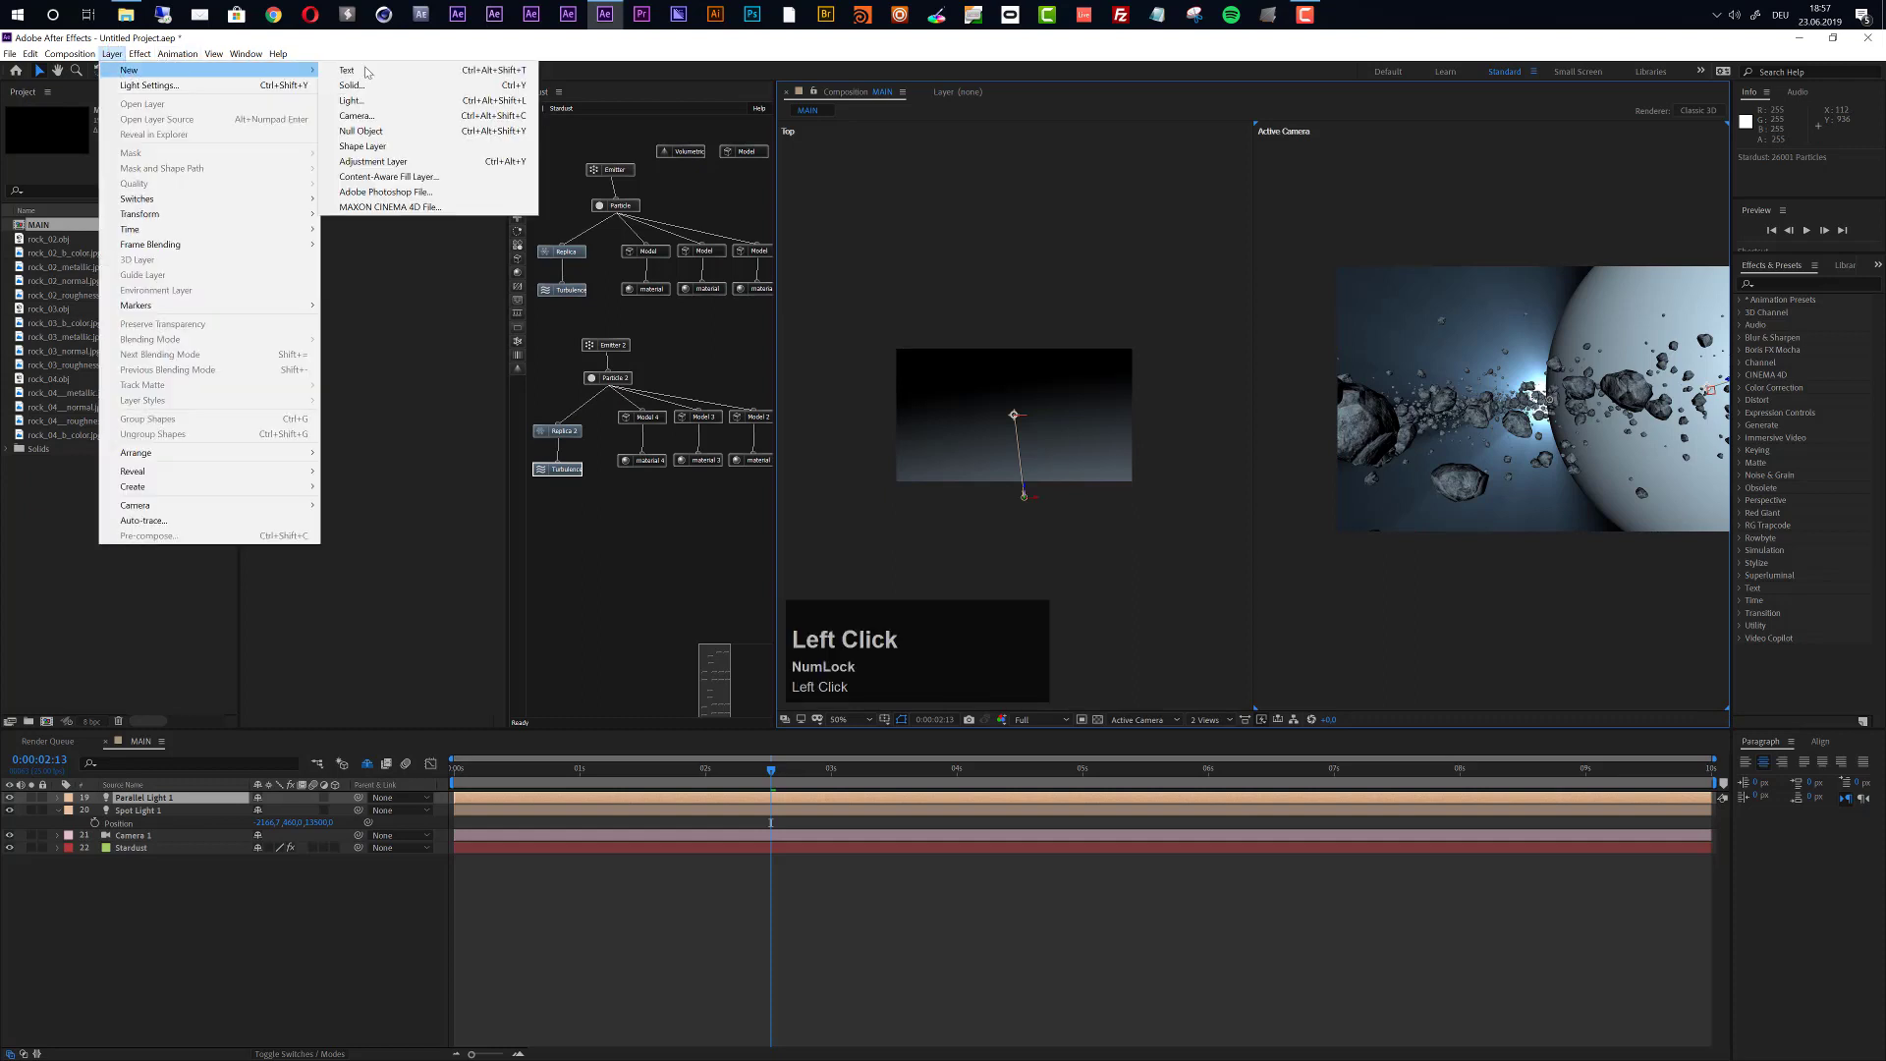
click(360, 130)
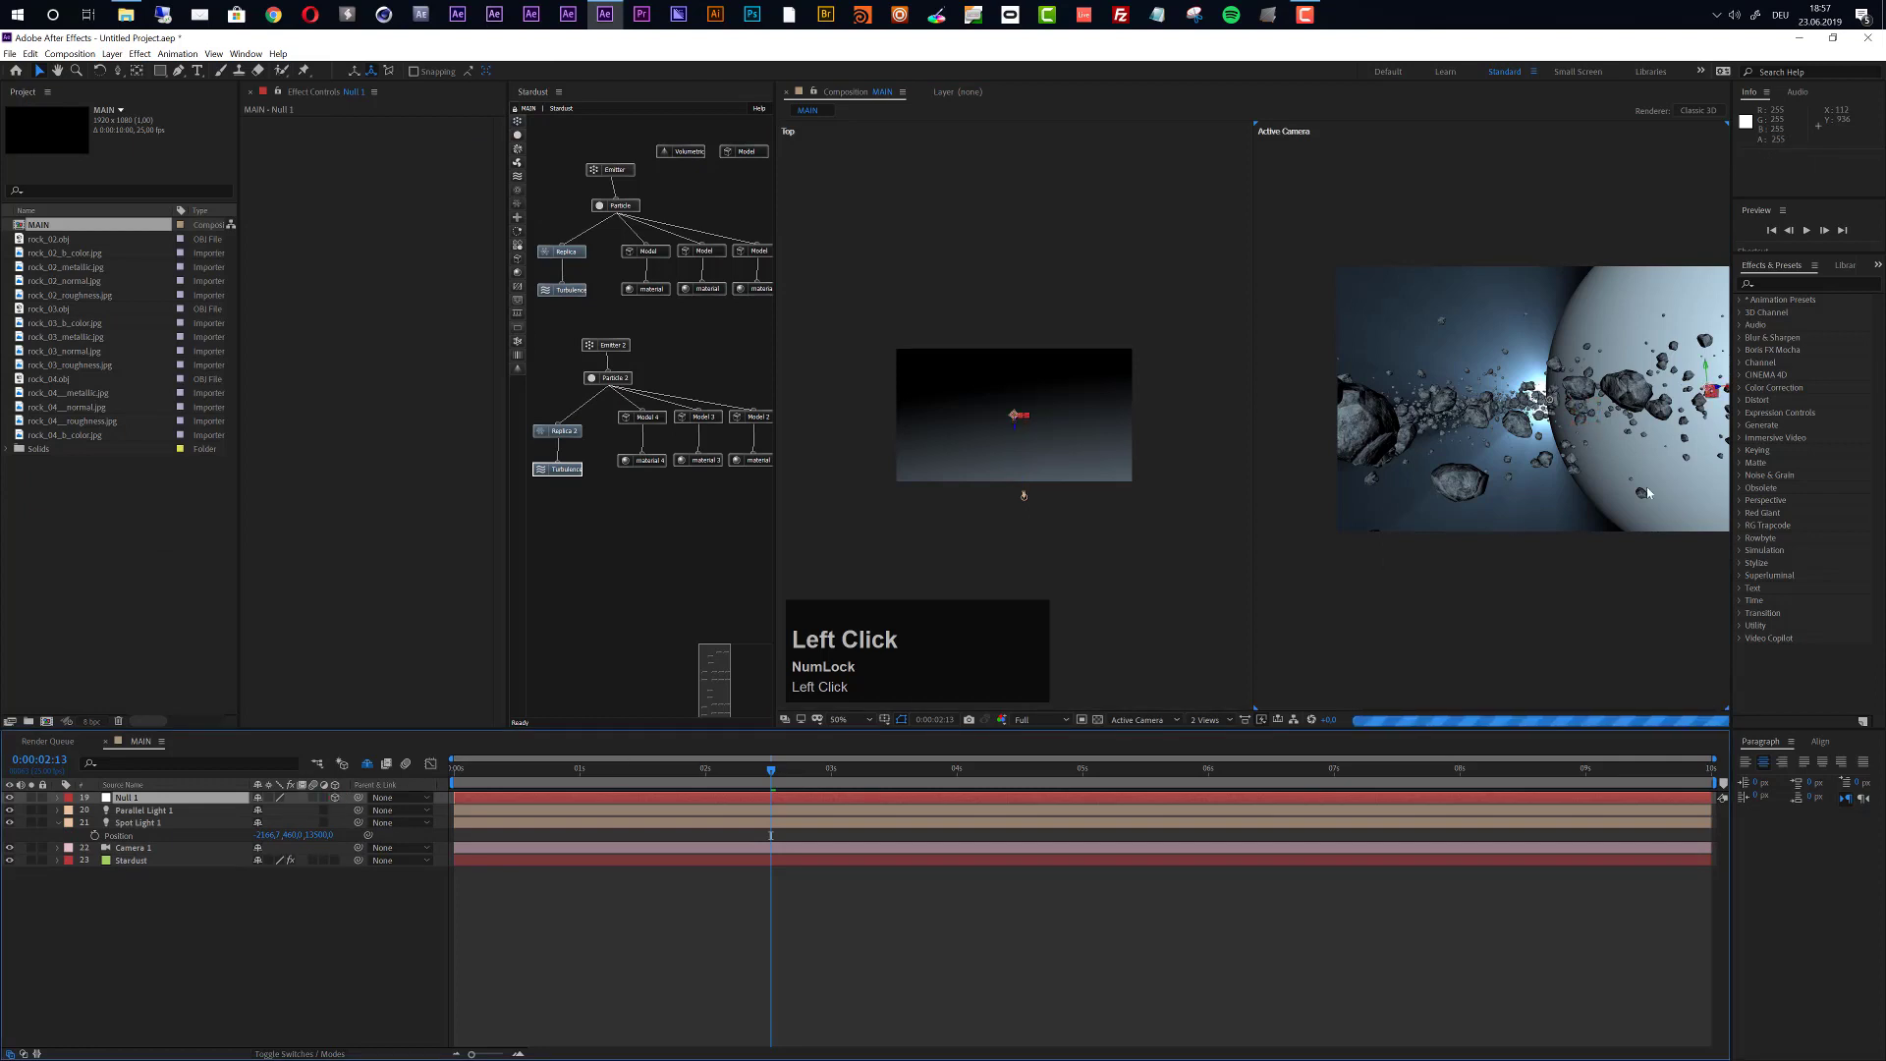
Link the Point of Interest of Parallel Light 1 to the Position of Null 1 with an expression.
click(119, 808)
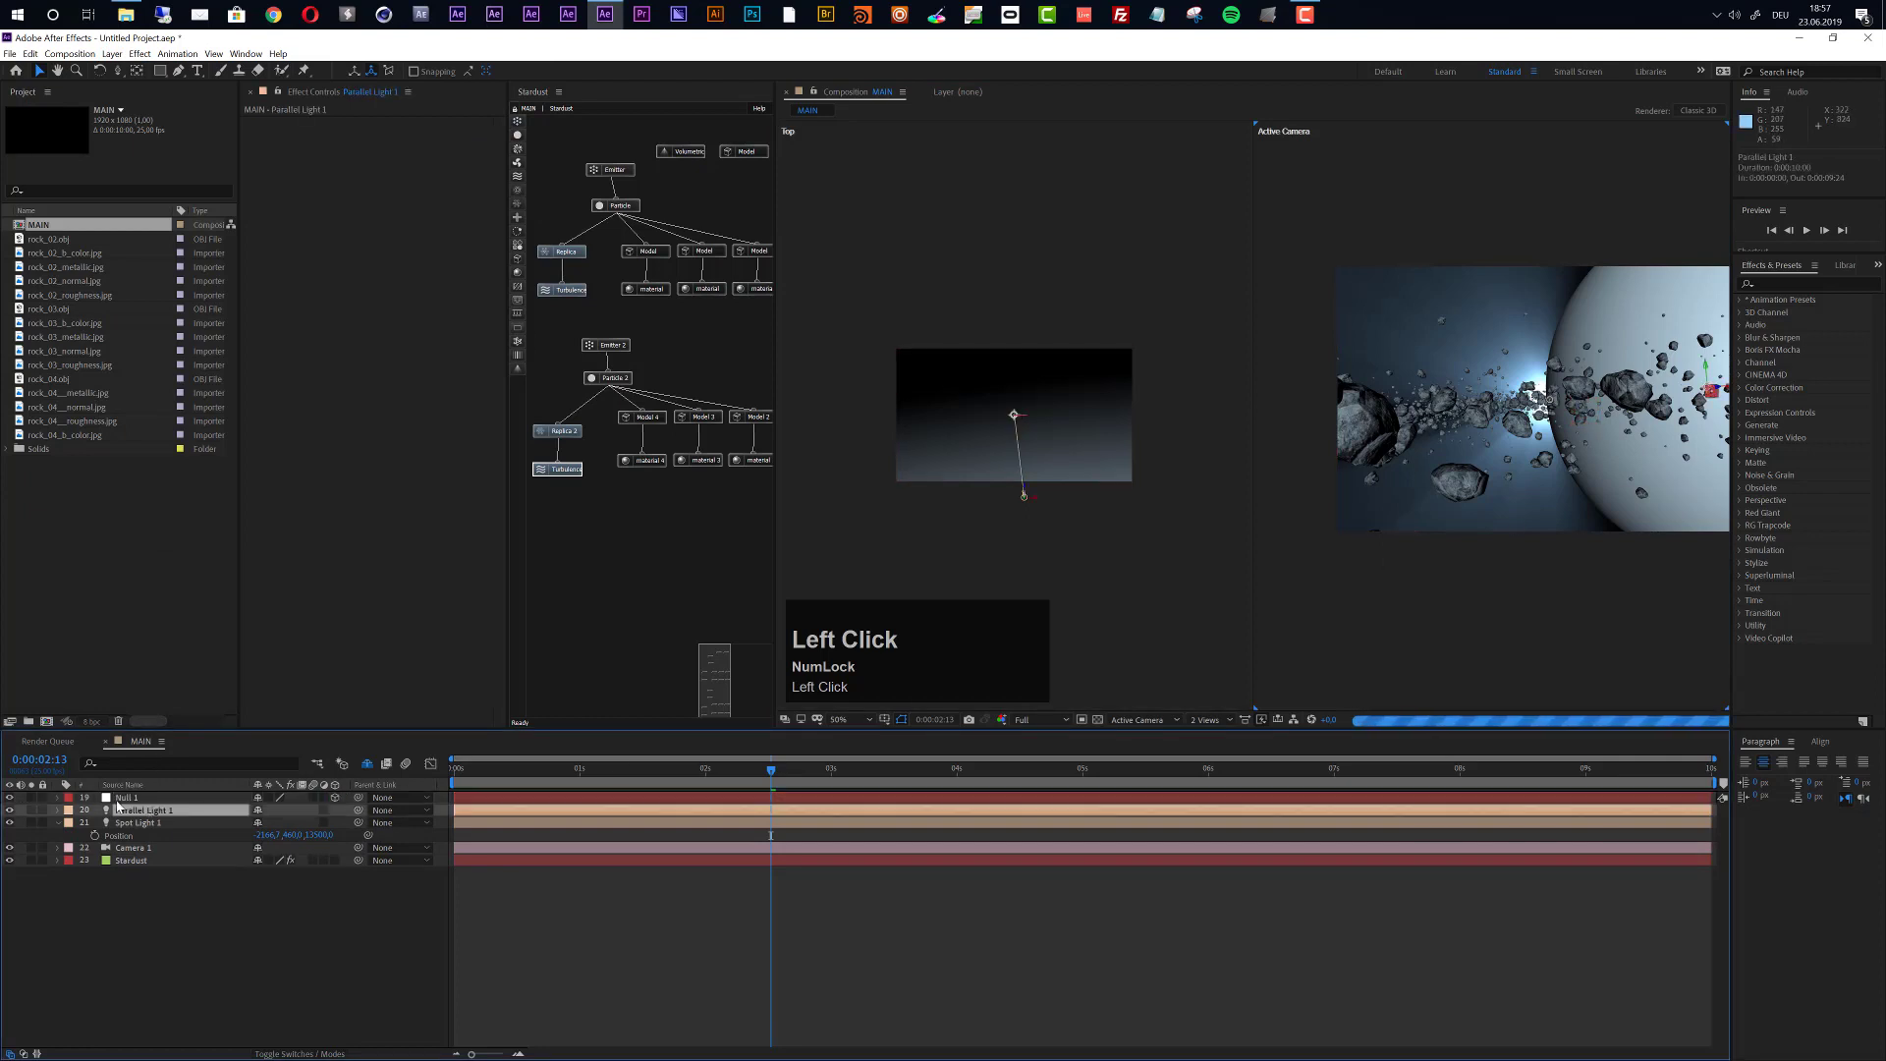
click(125, 800)
key(p)
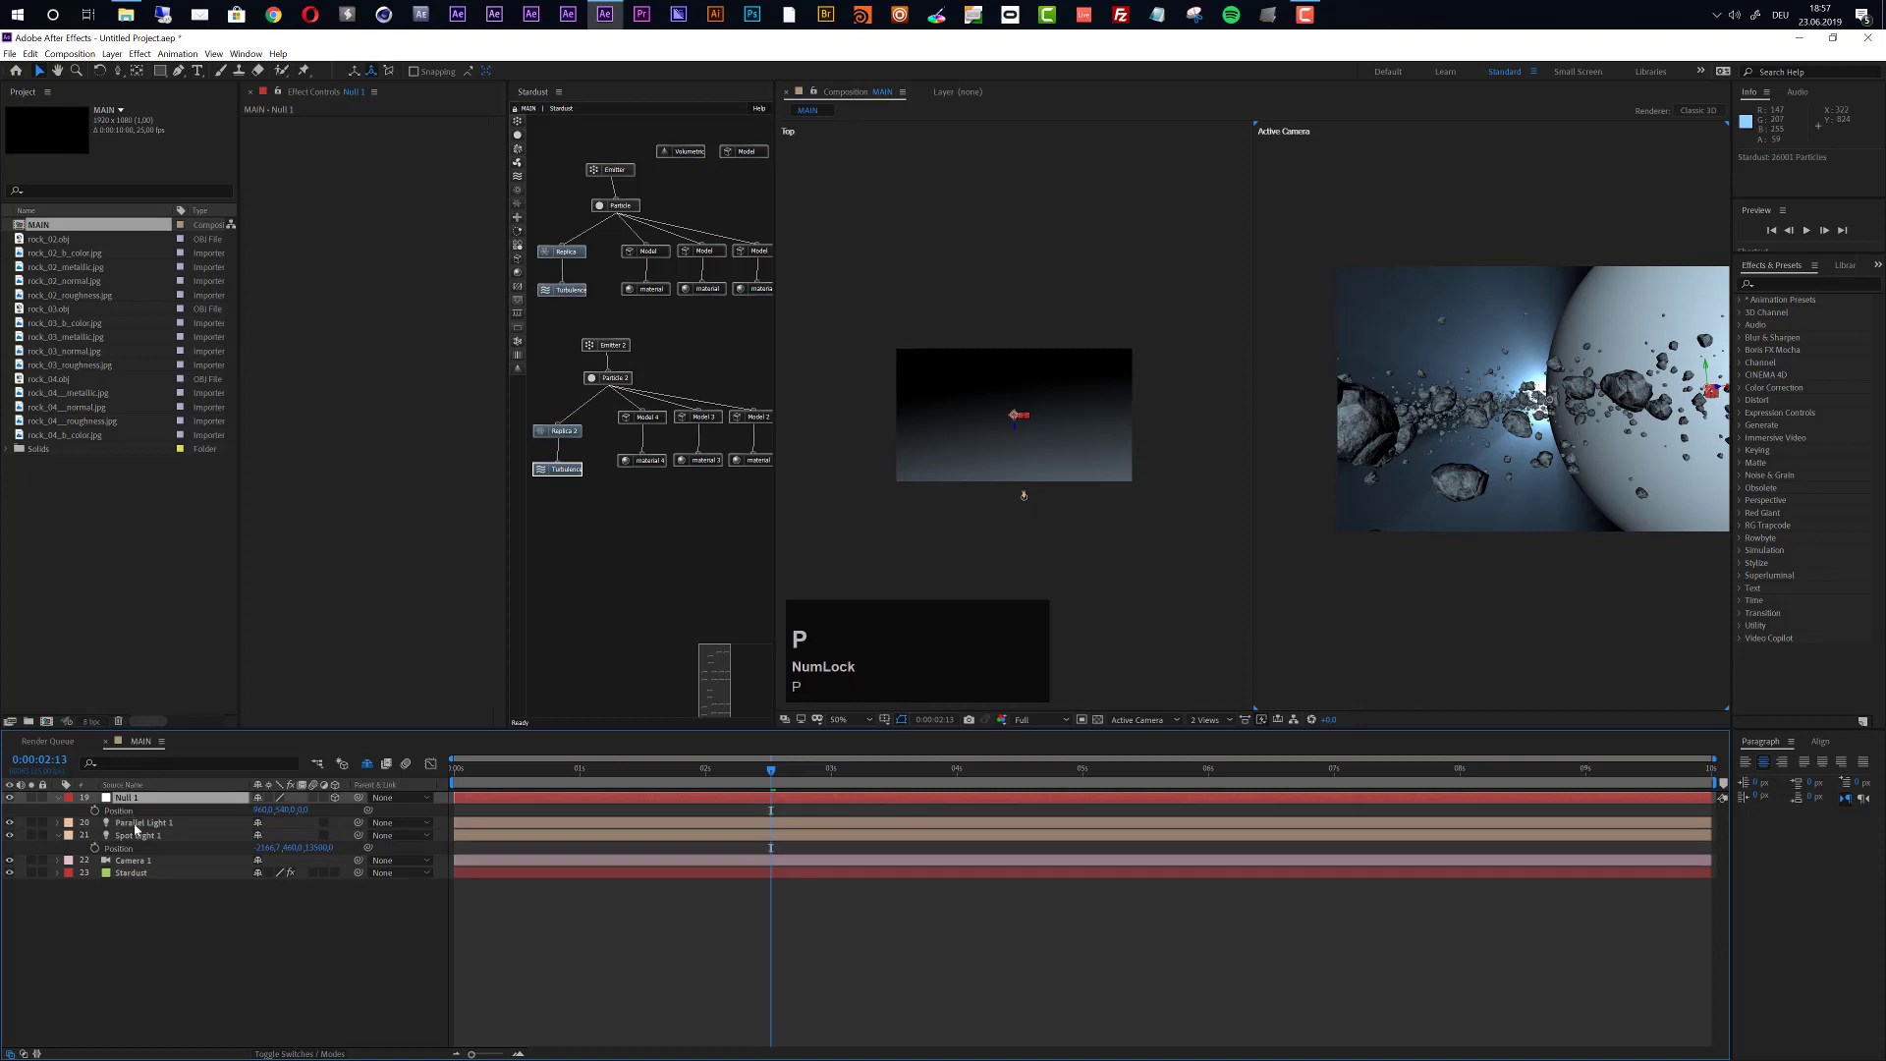
click(136, 826)
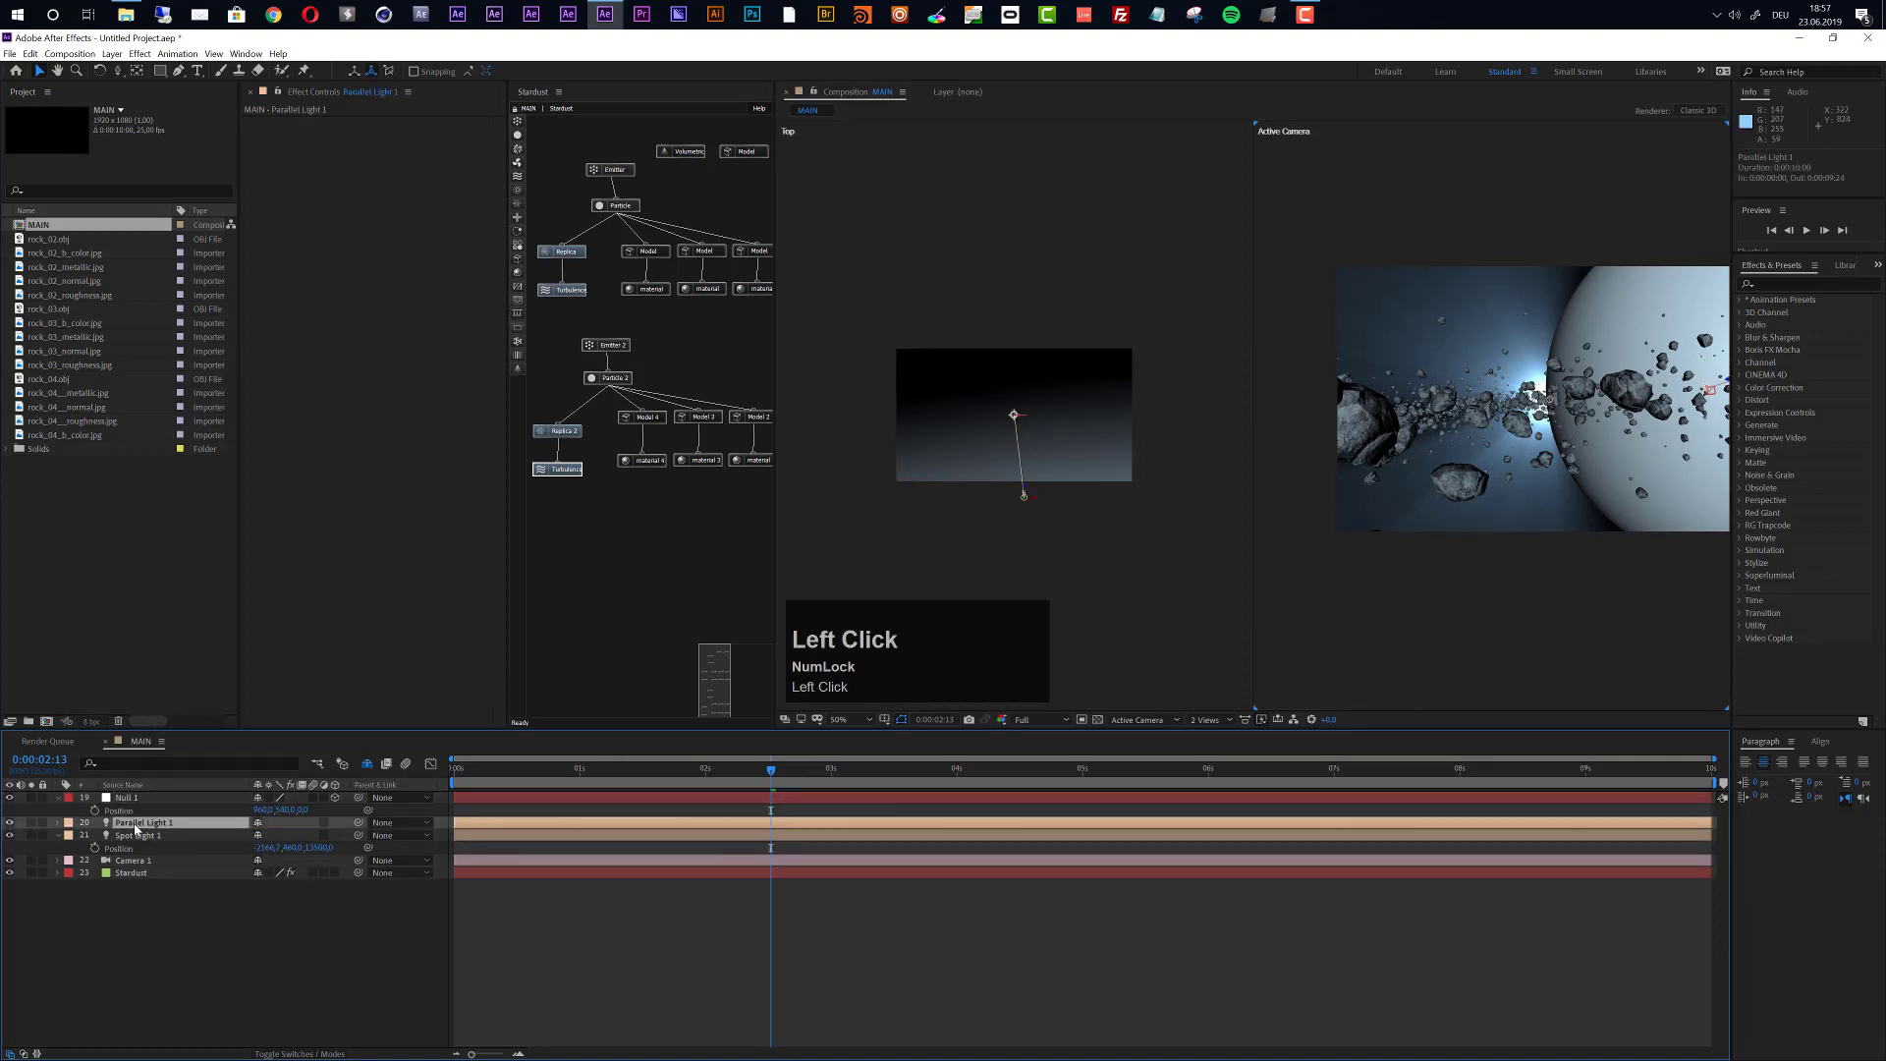
click(57, 827)
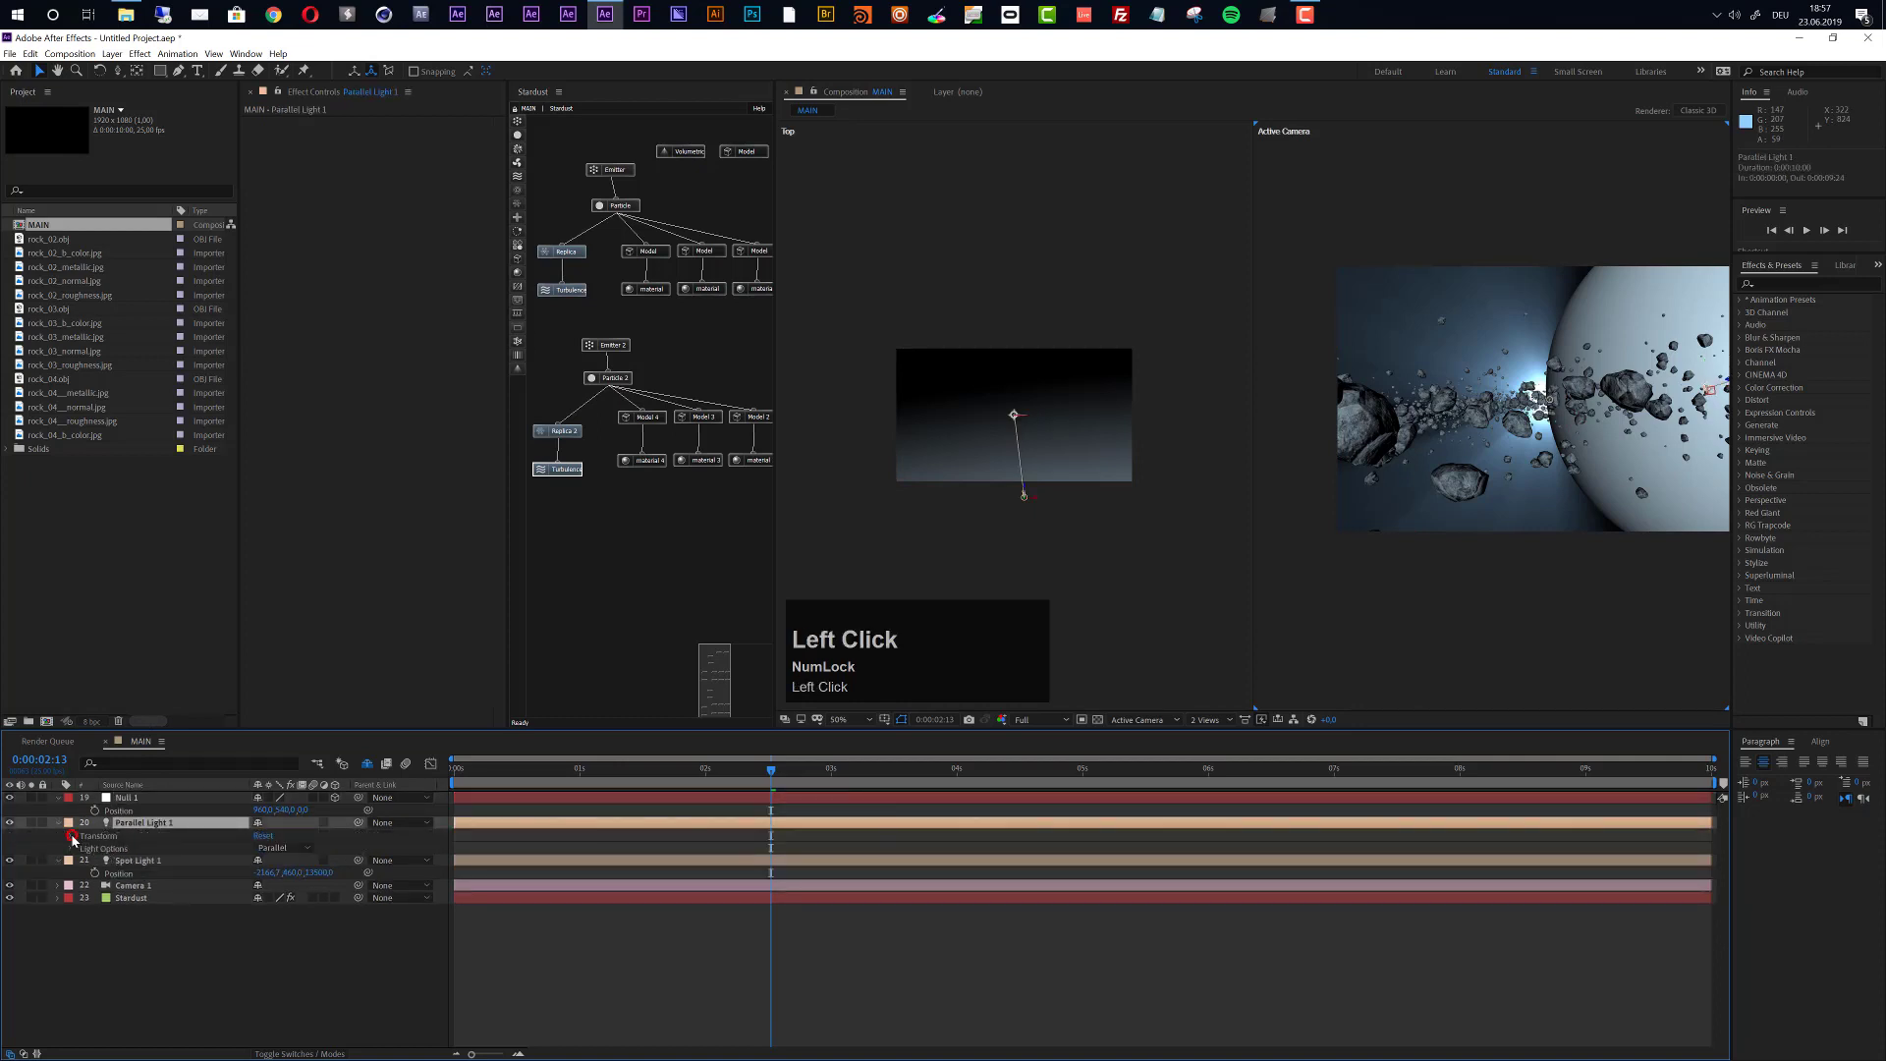
click(72, 836)
alt+click(95, 847)
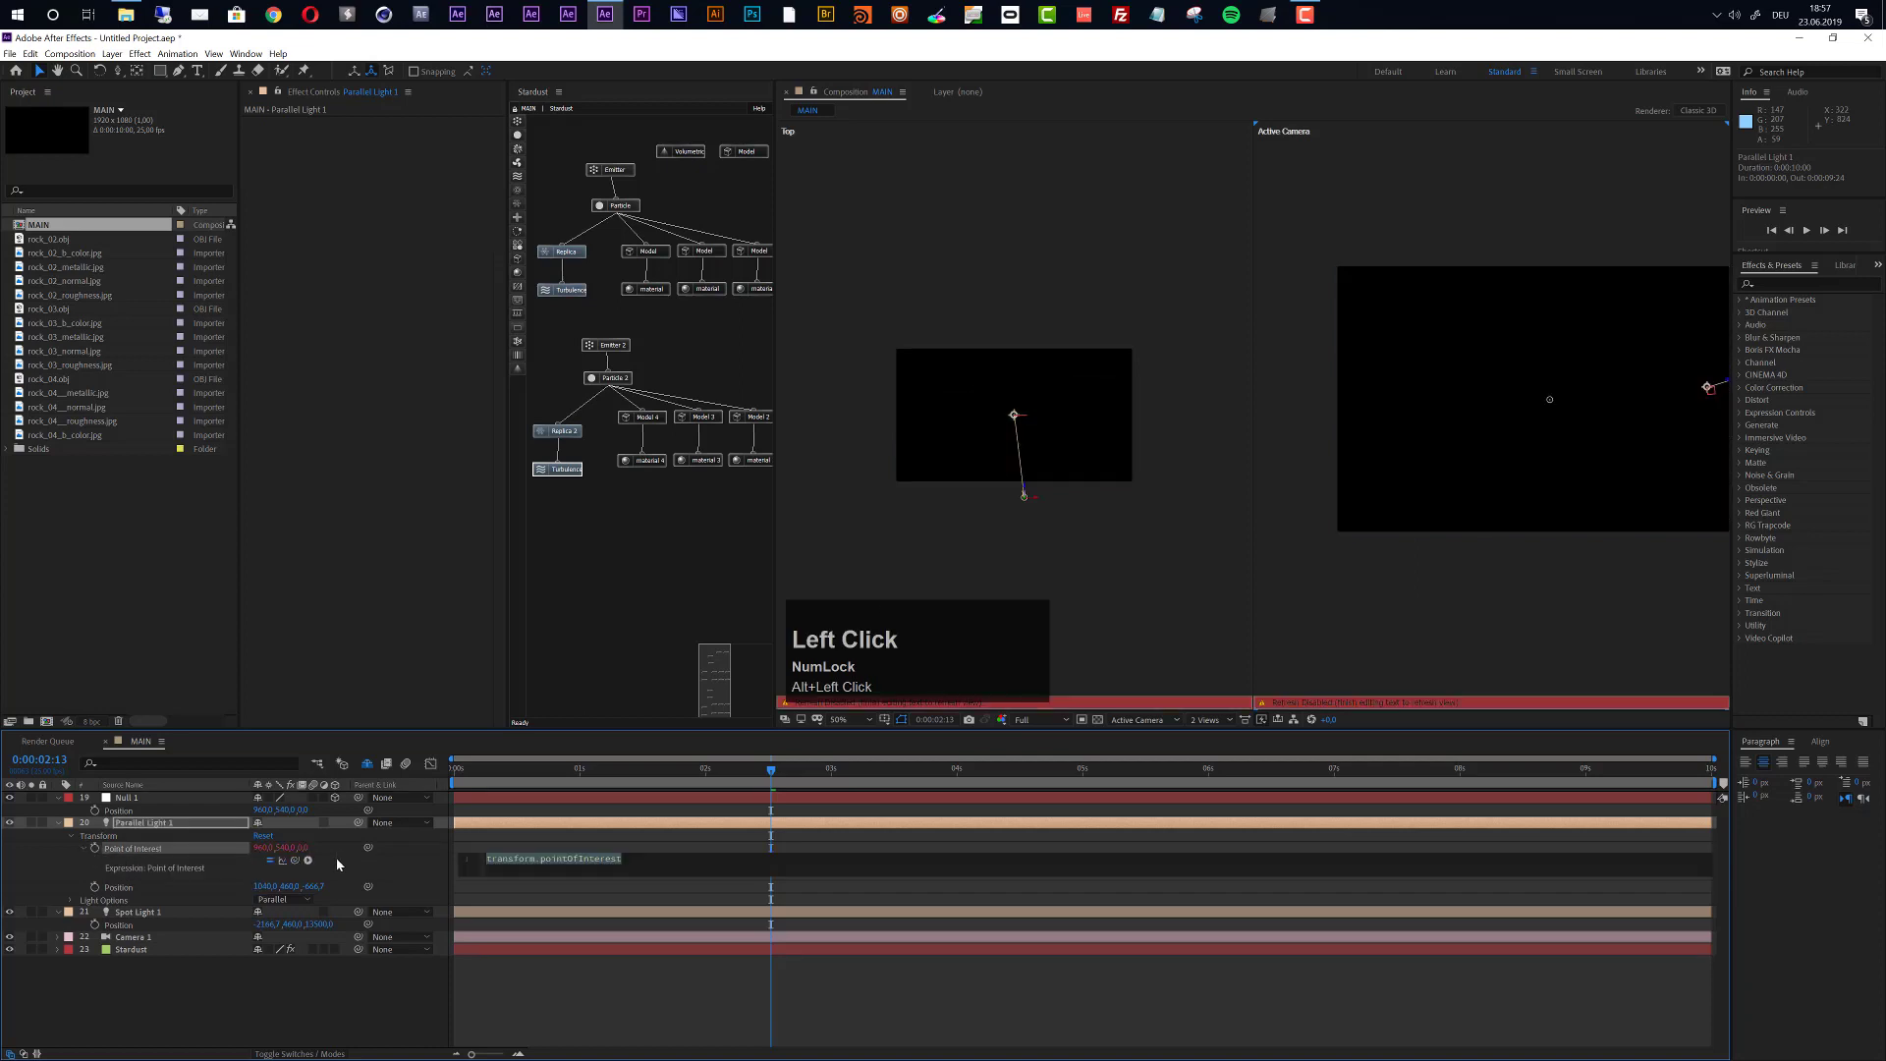
drag(295, 865, 139, 813)
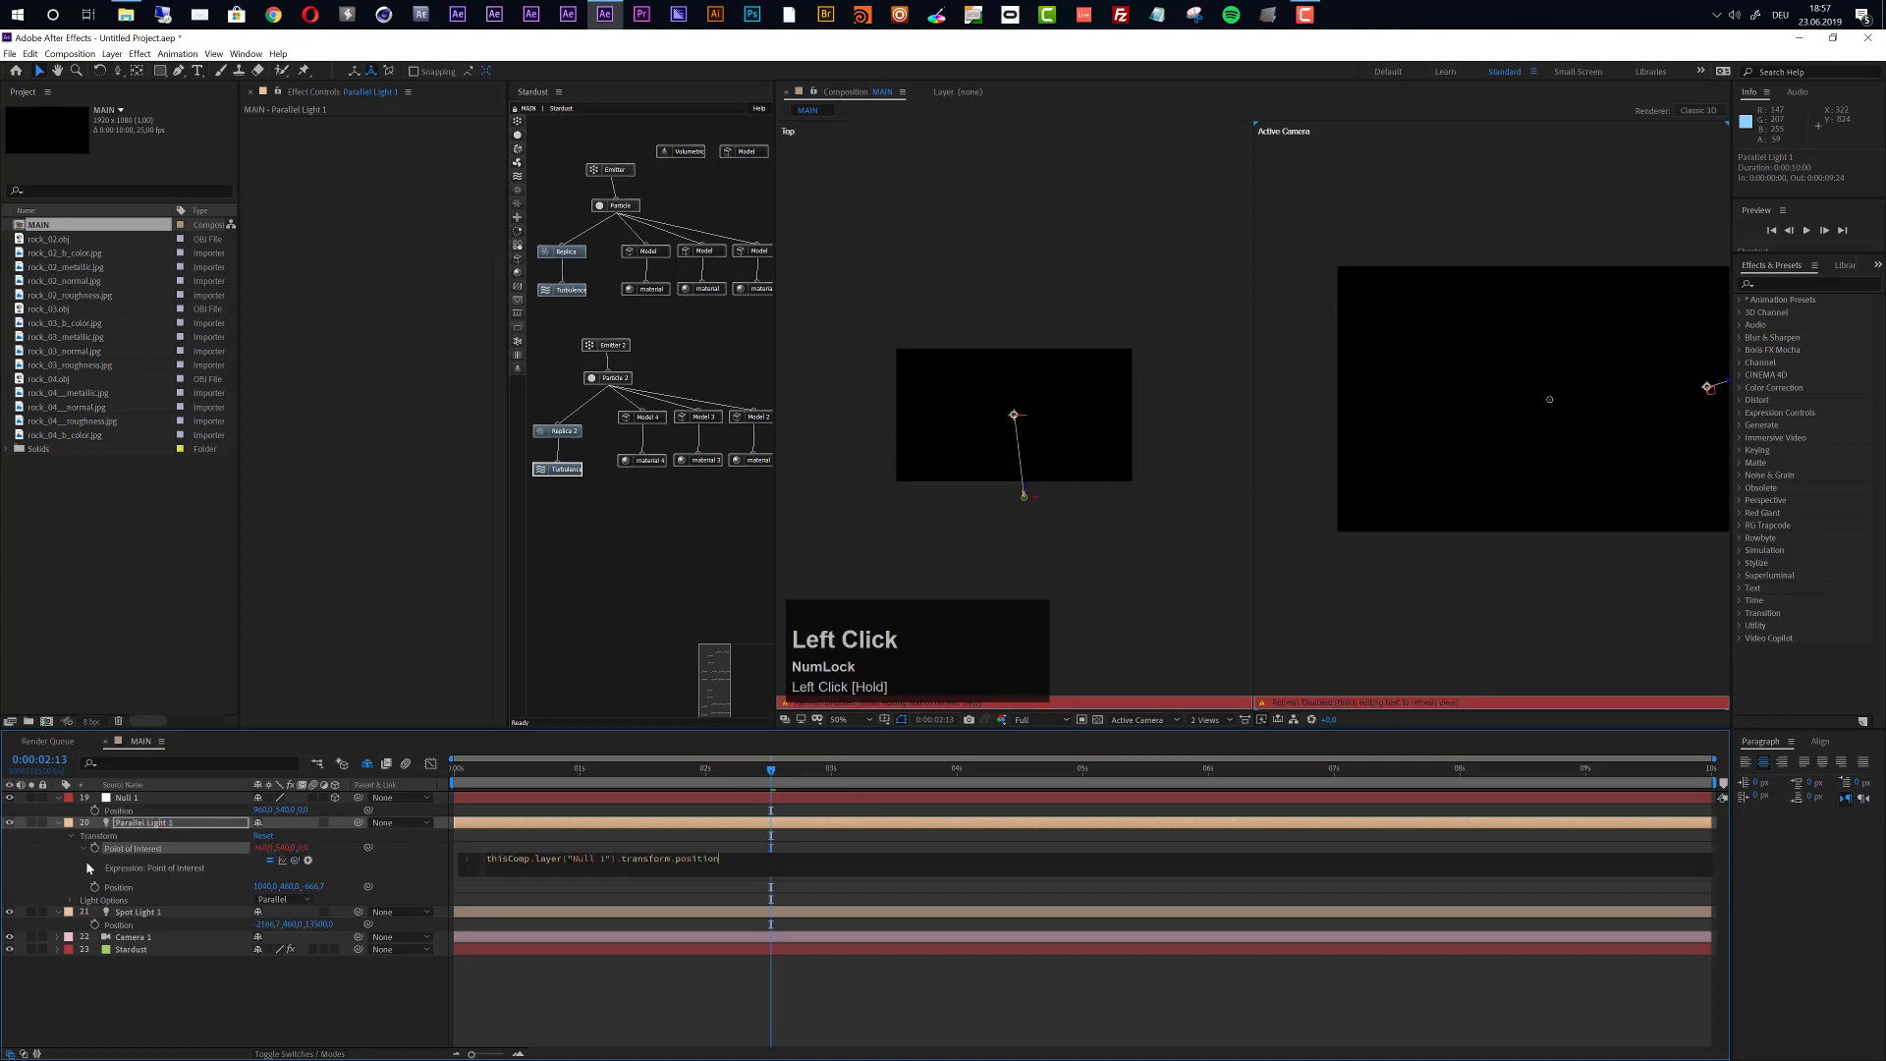
click(74, 869)
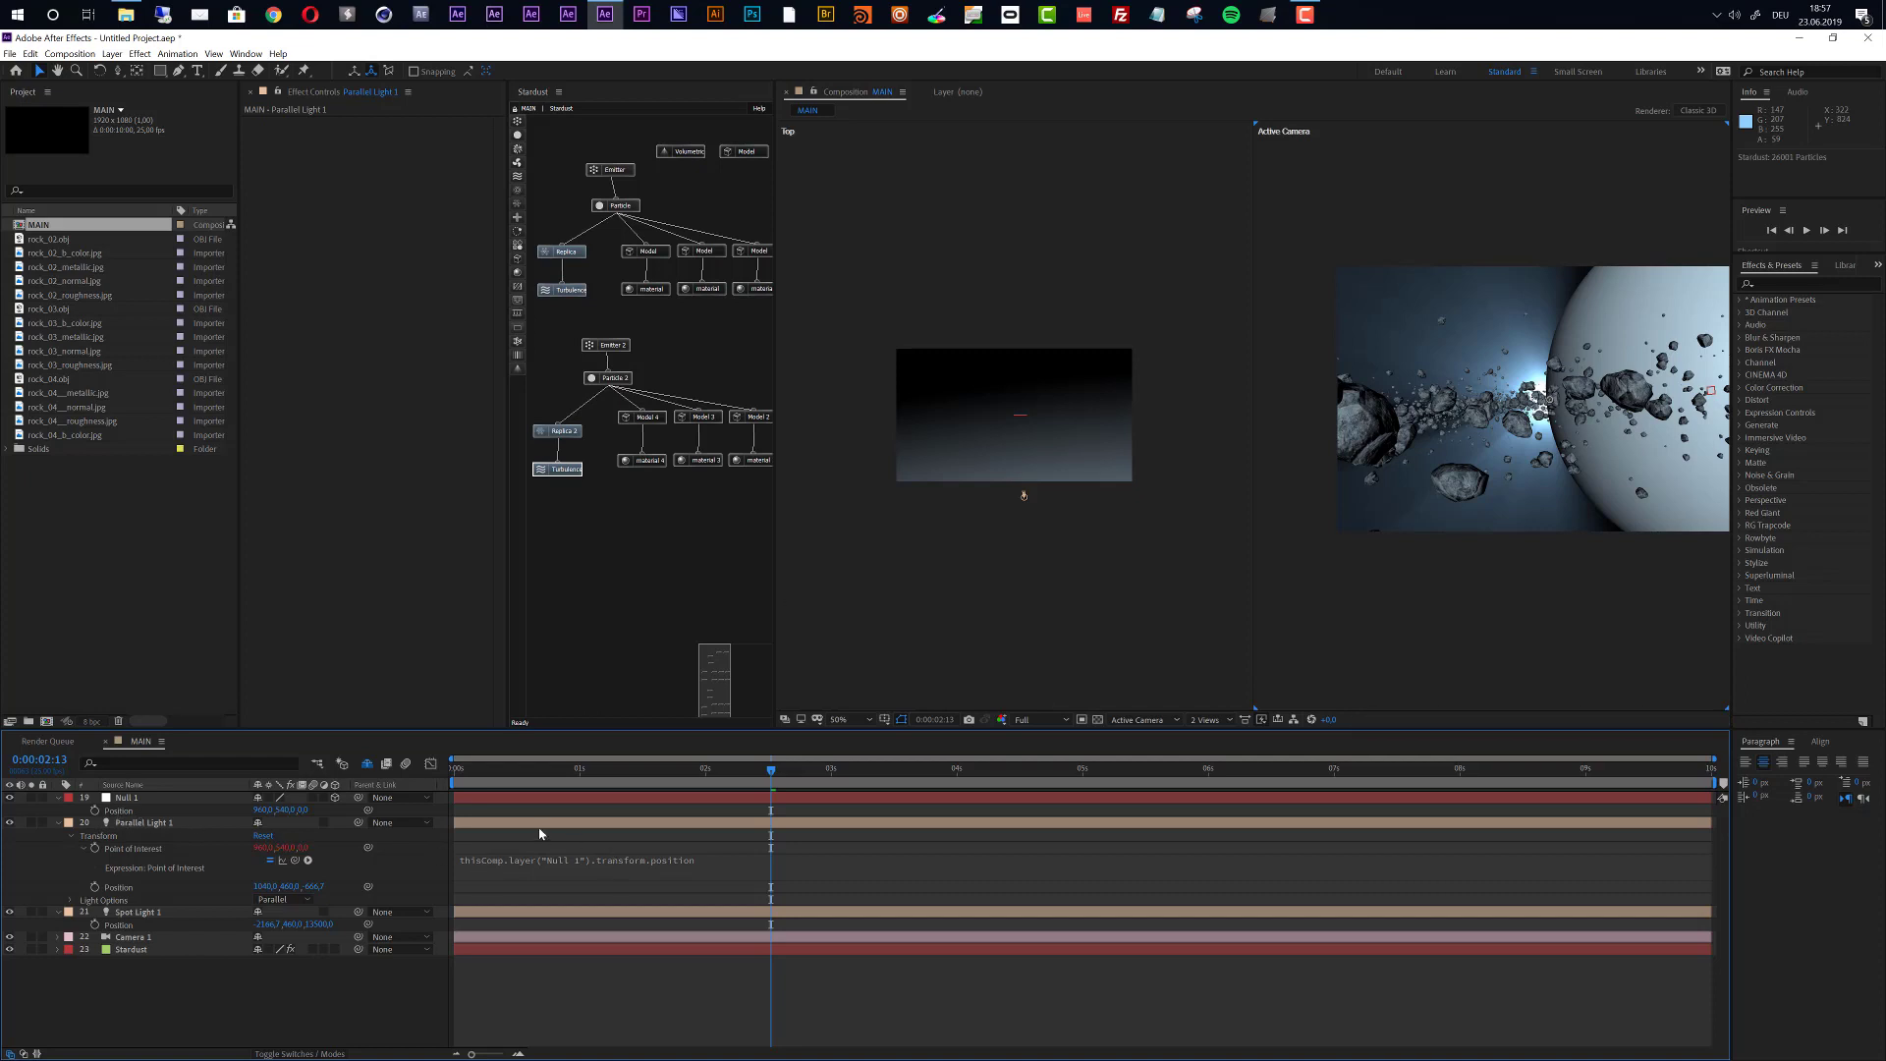
Try moving Parallel Light 1 sideways in the Top view to light the rocks from the side, and undo the moves.
click(143, 825)
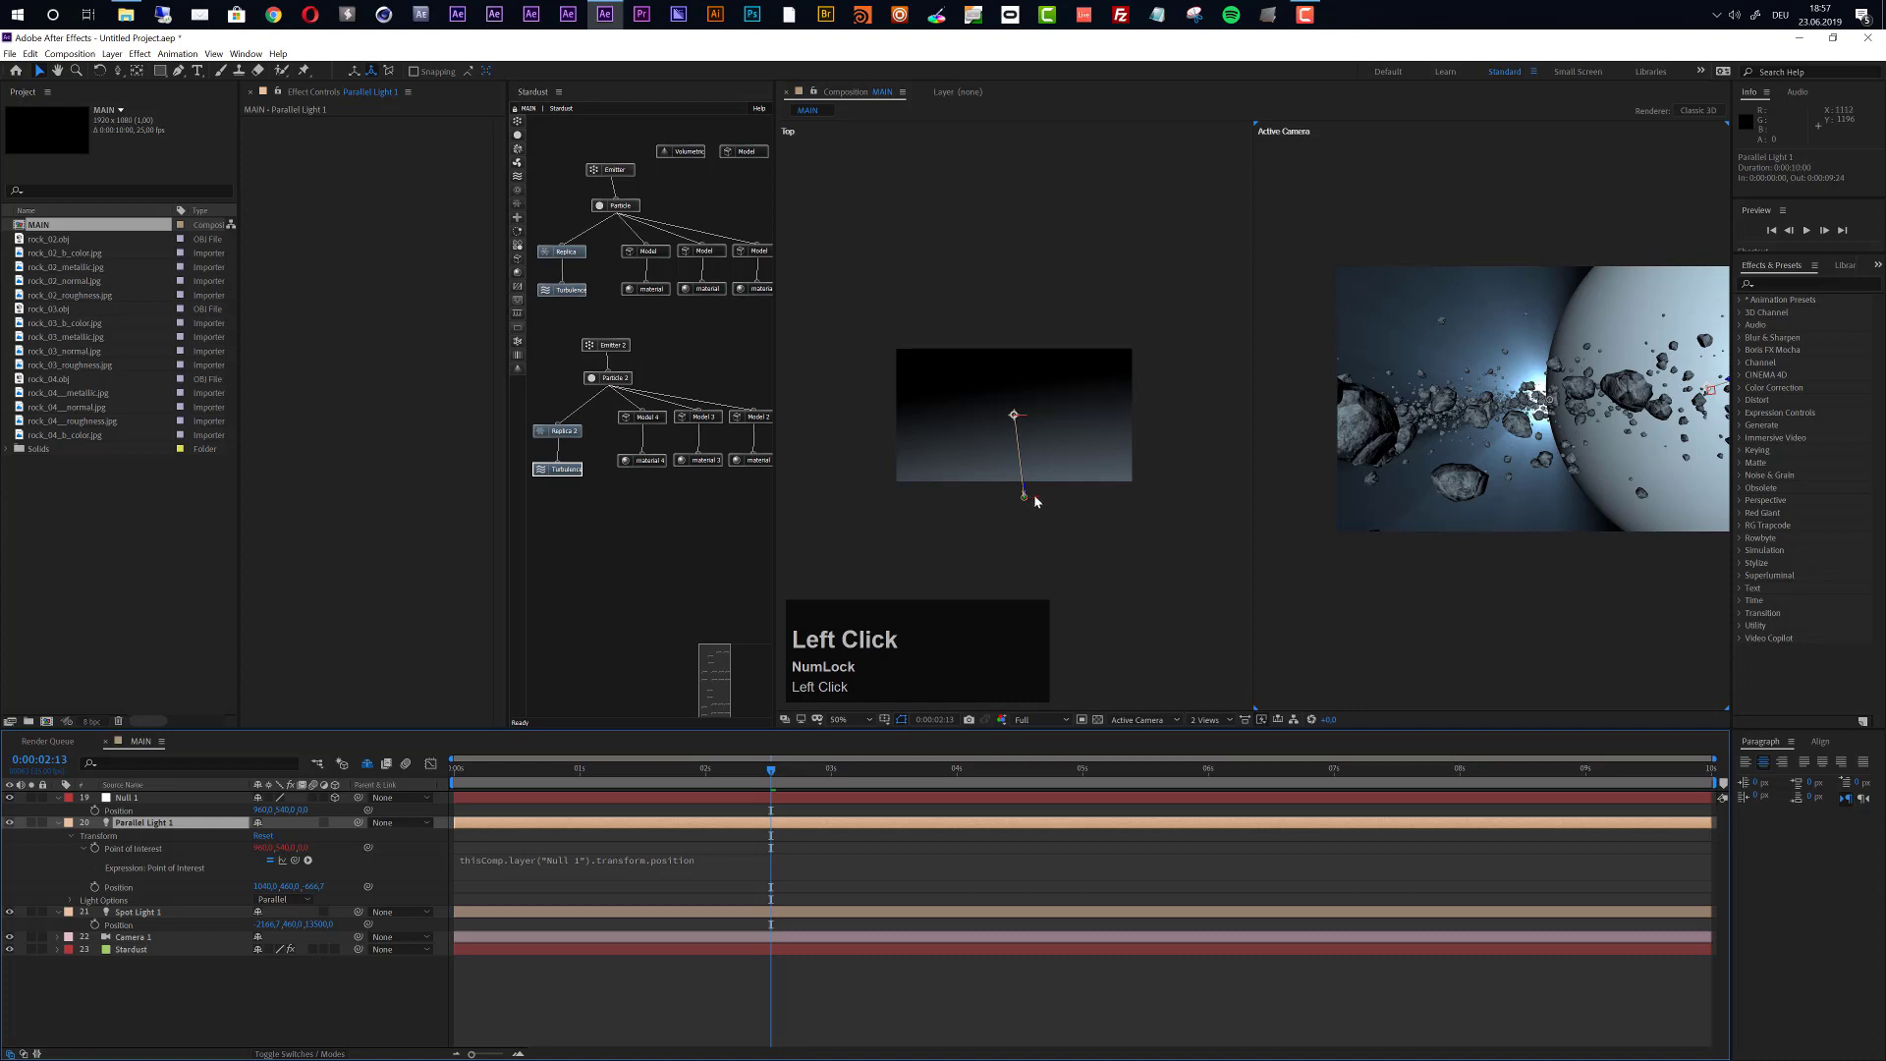
drag(1024, 495, 1234, 503)
scroll(1233, 503, down, 2)
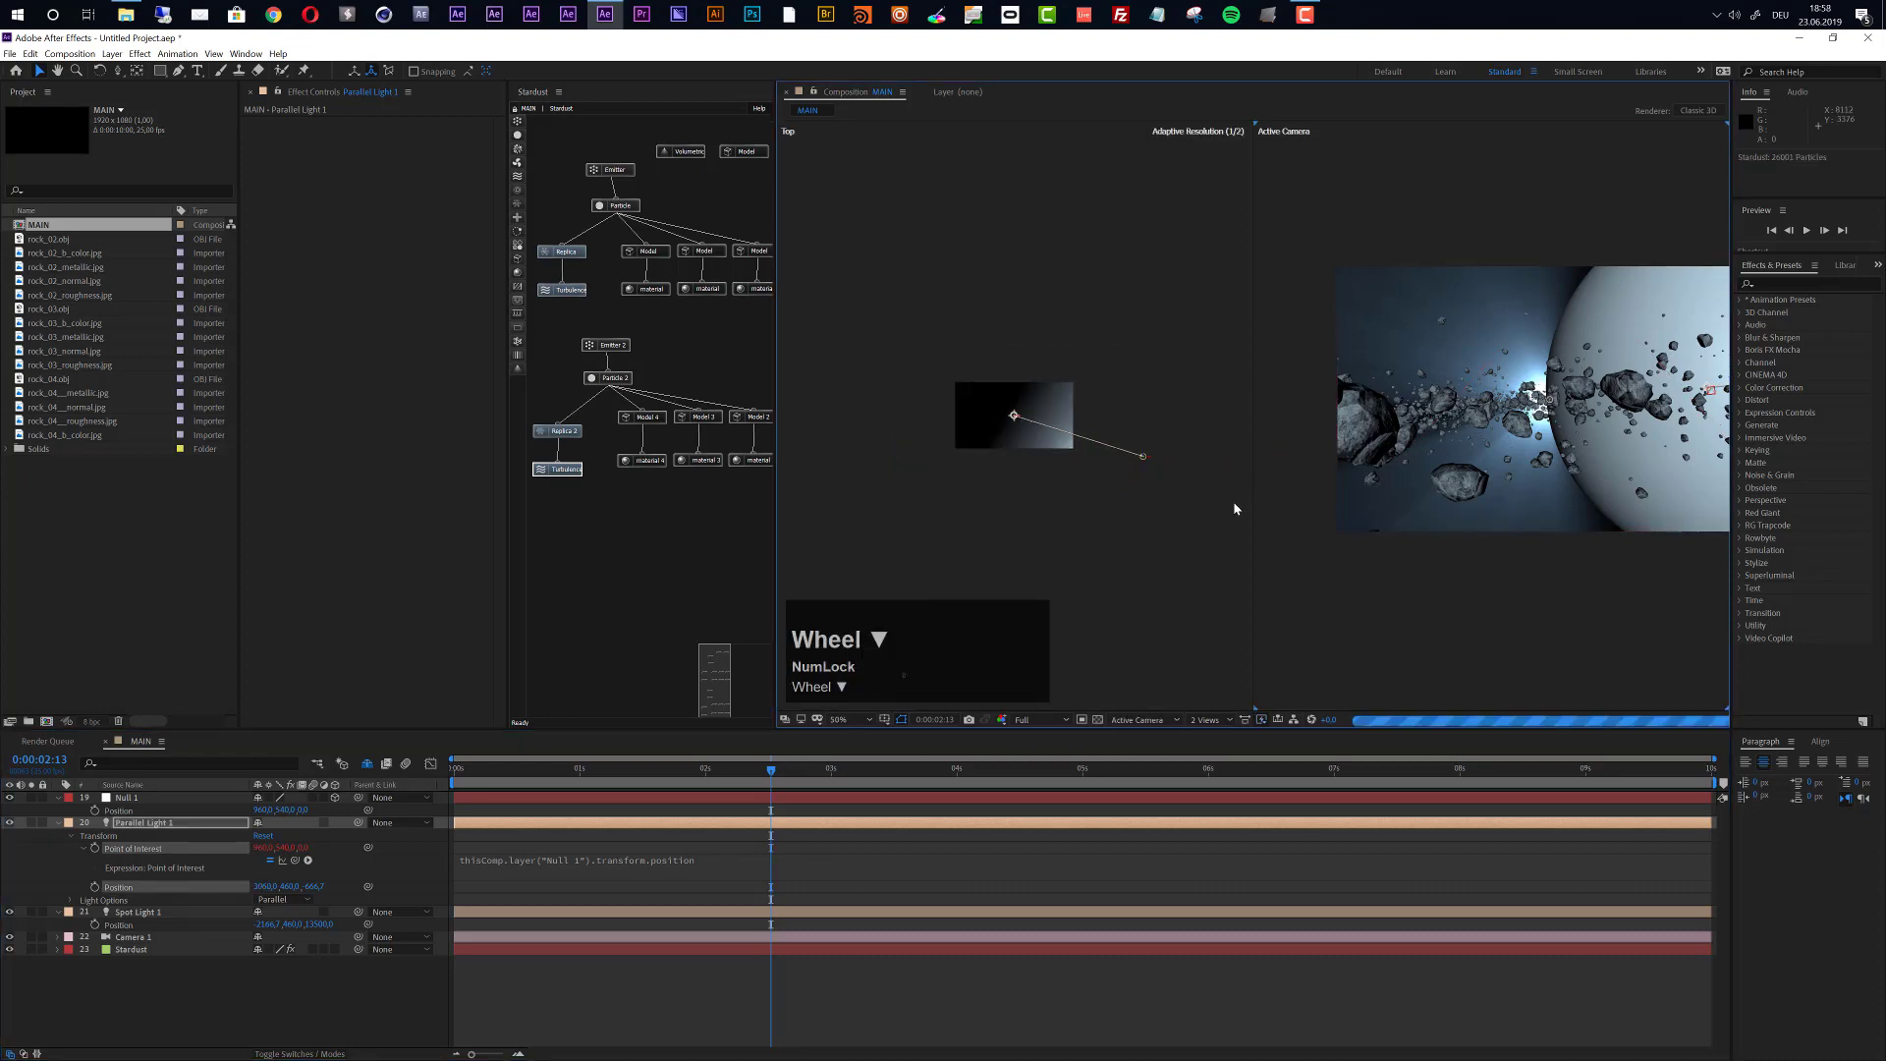
scroll(1234, 508, down, 3)
scroll(1057, 422, up, 1)
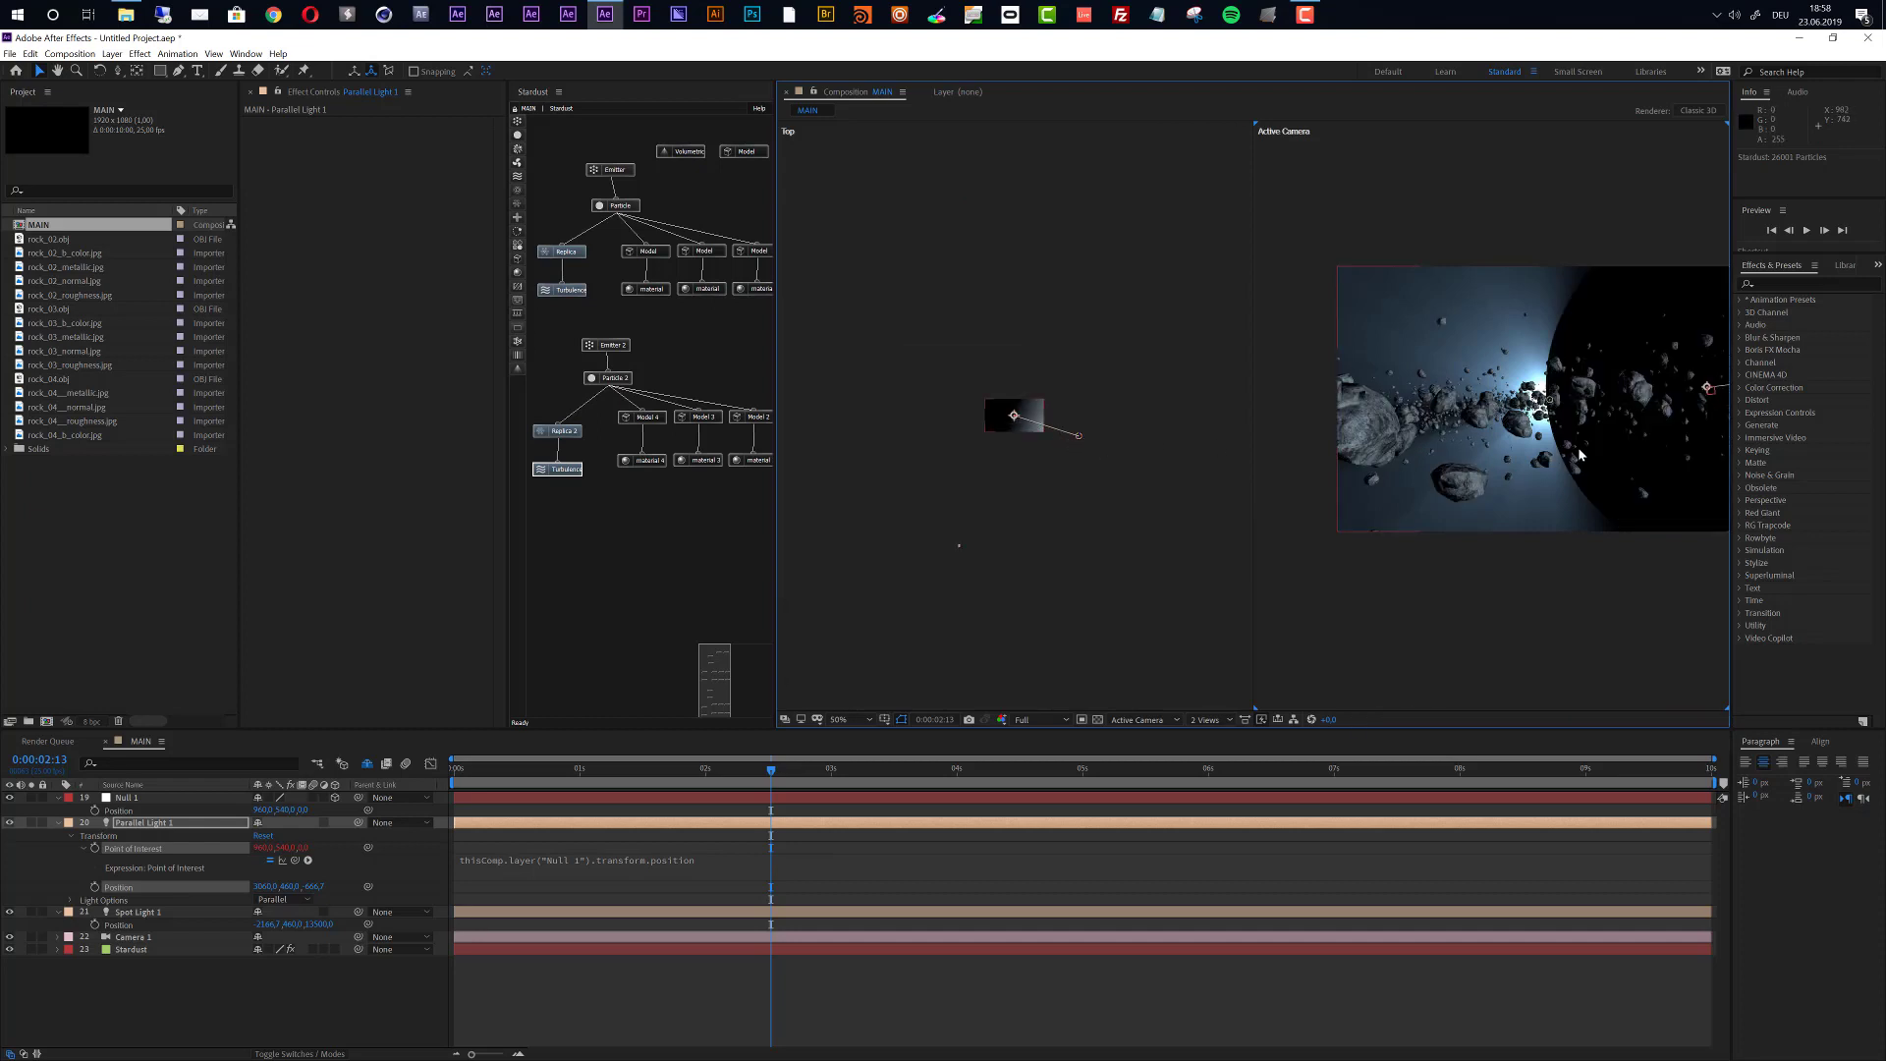
scroll(1576, 446, down, 1)
scroll(1642, 421, up, 1)
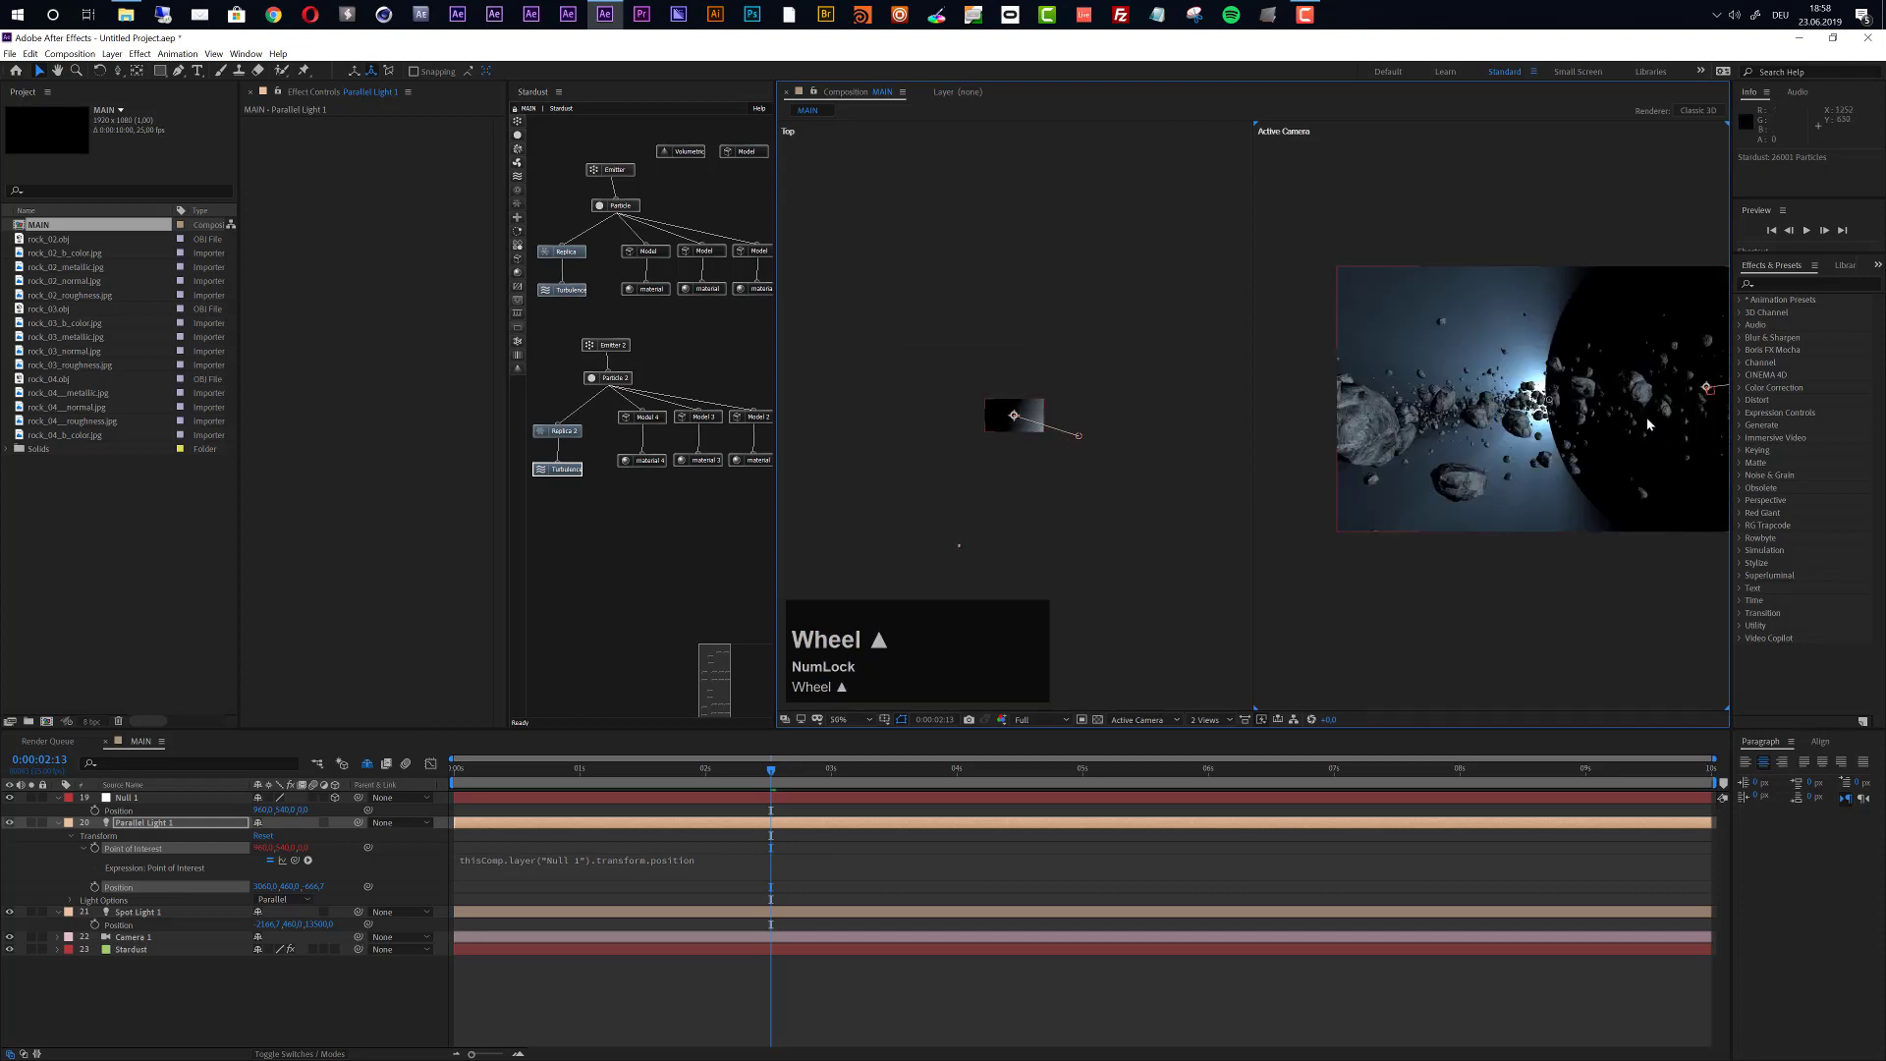
key(space)
drag(1647, 423, 1525, 438)
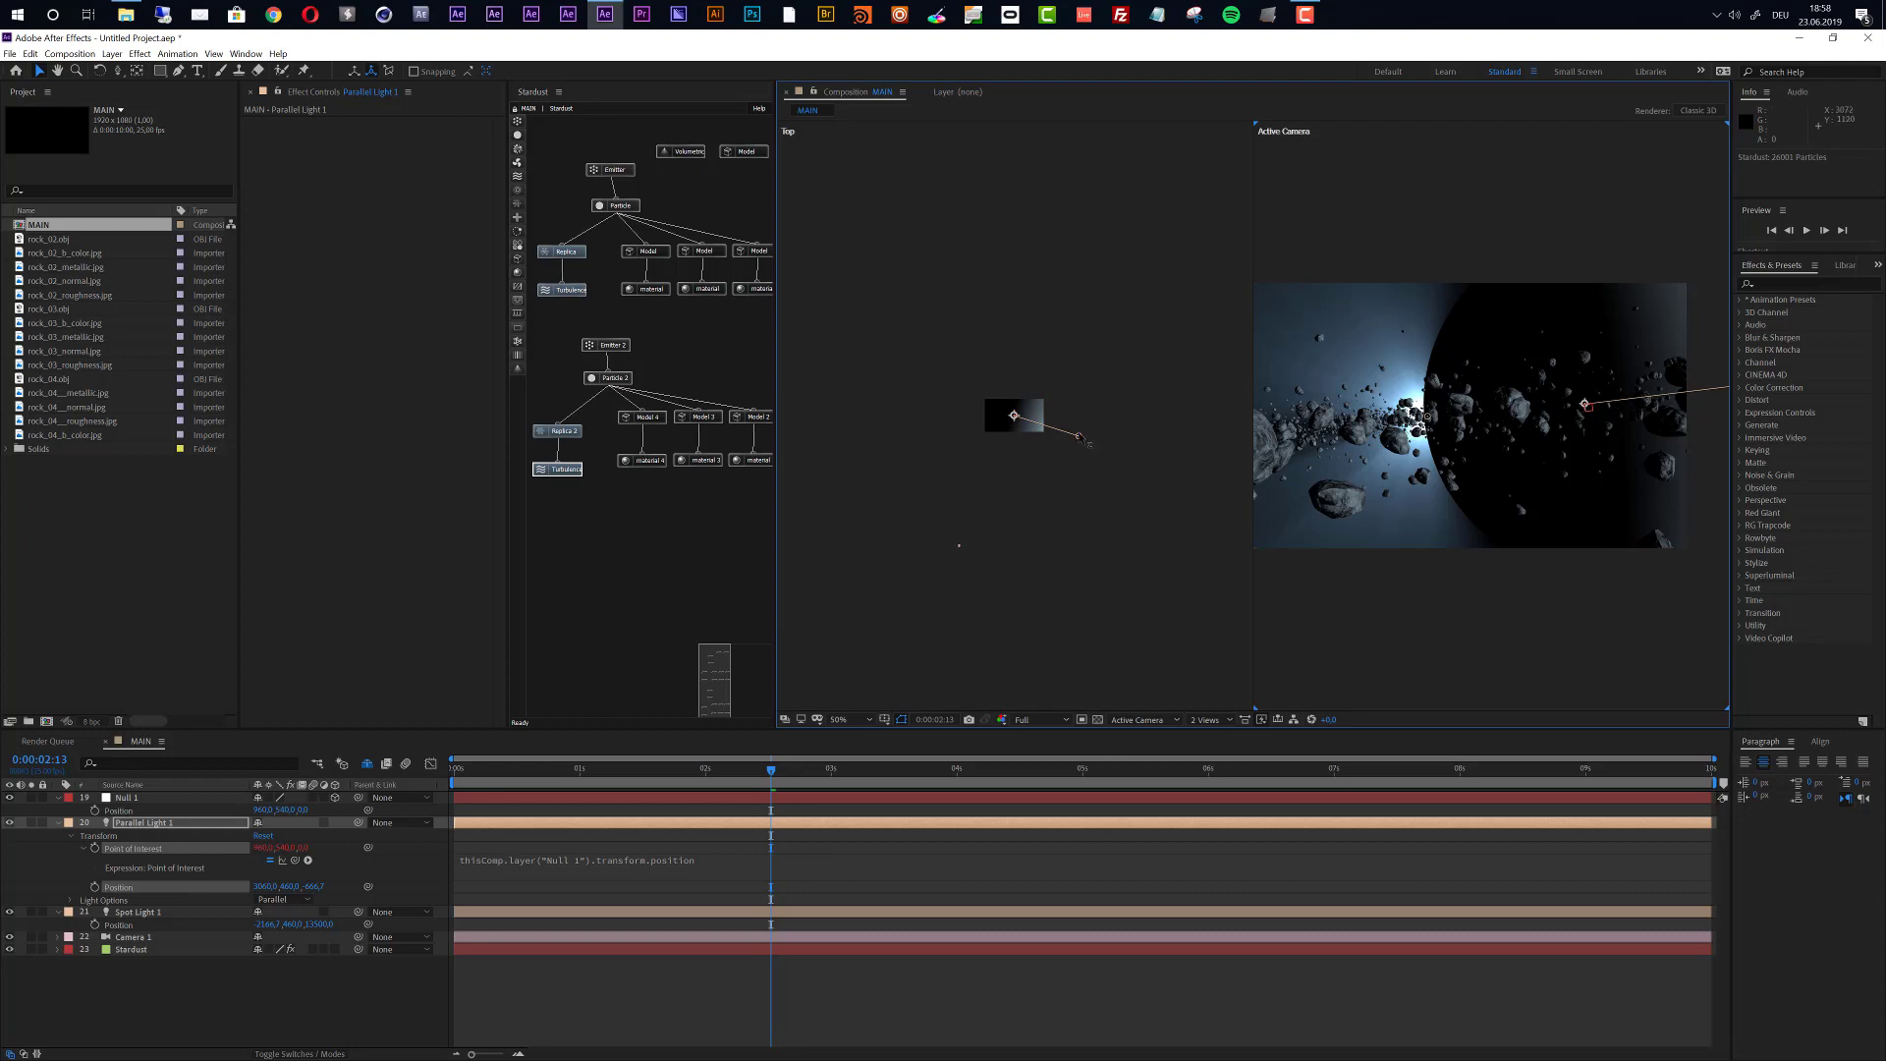
drag(1080, 437, 1083, 416)
key(ctrl+z)
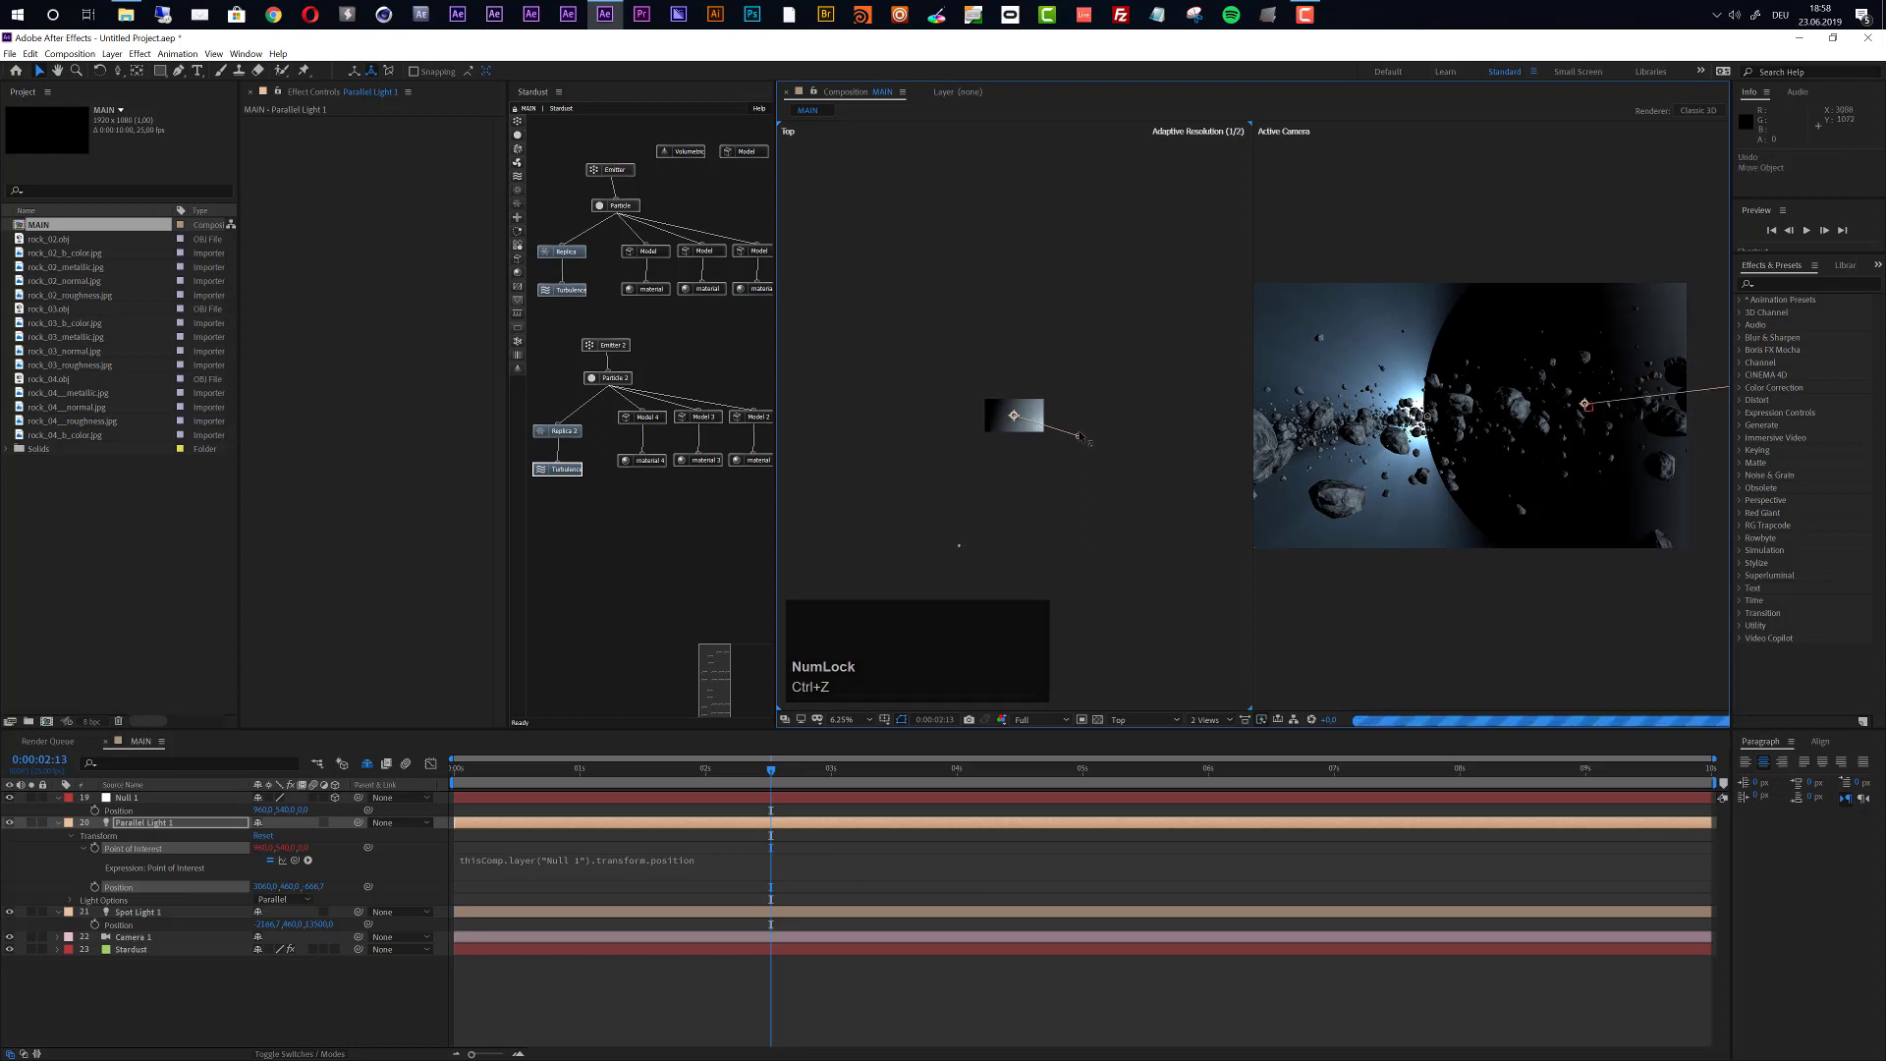
key(ctrl+z)
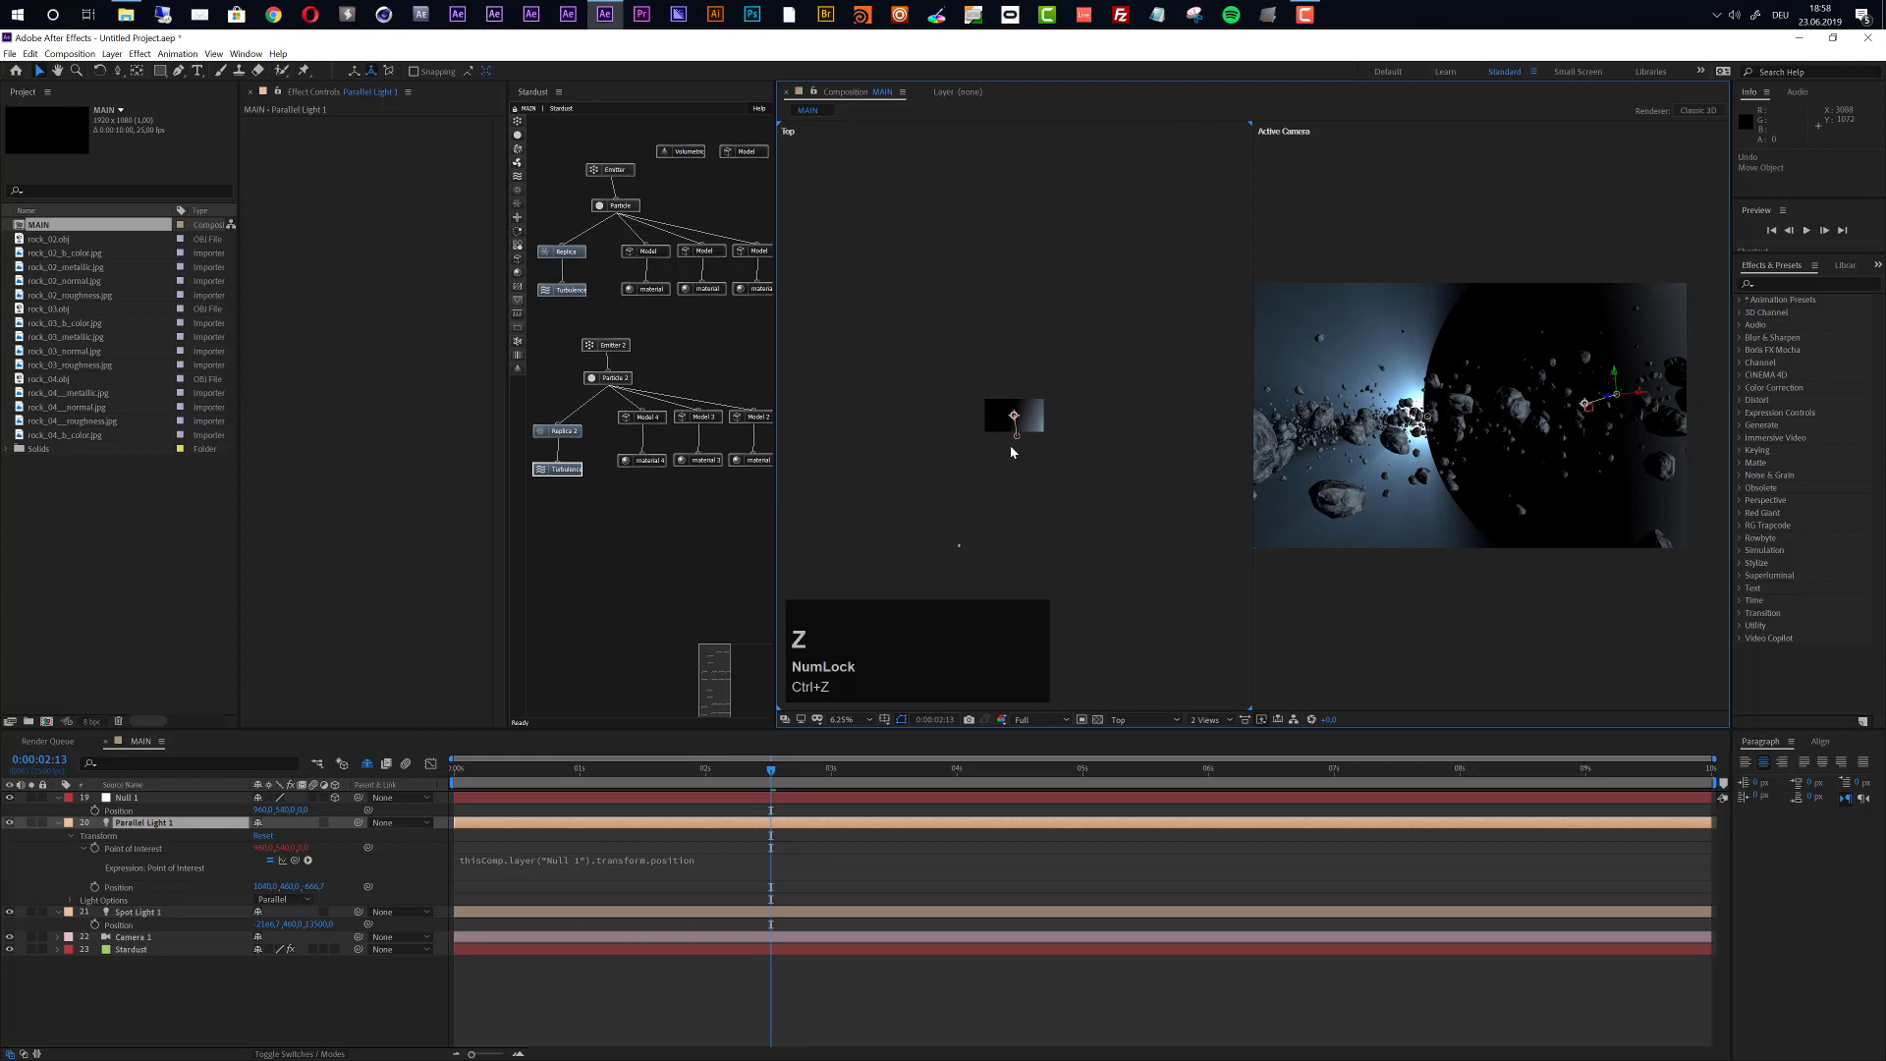
Move Parallel Light 1 in the Top view far out along positive X, to about X 4176 and Z -683.
drag(1016, 435, 1130, 438)
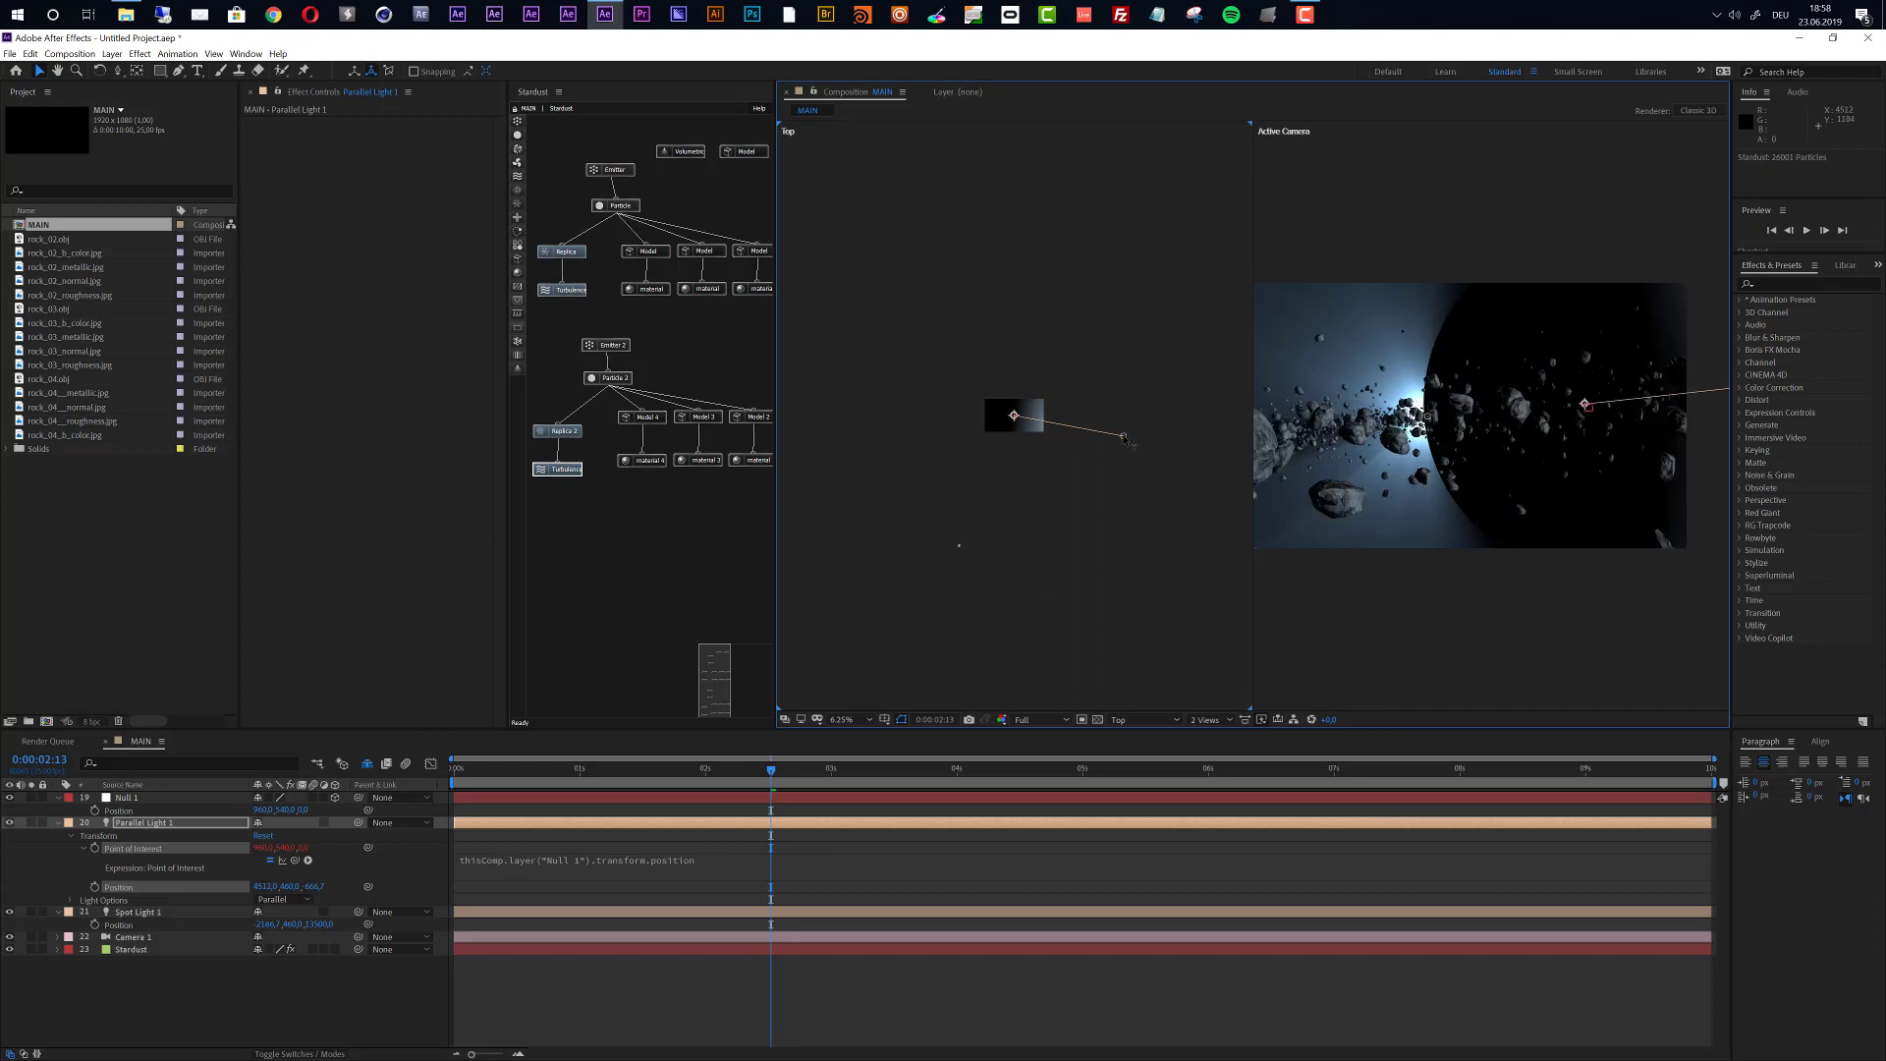
drag(1125, 436, 1117, 427)
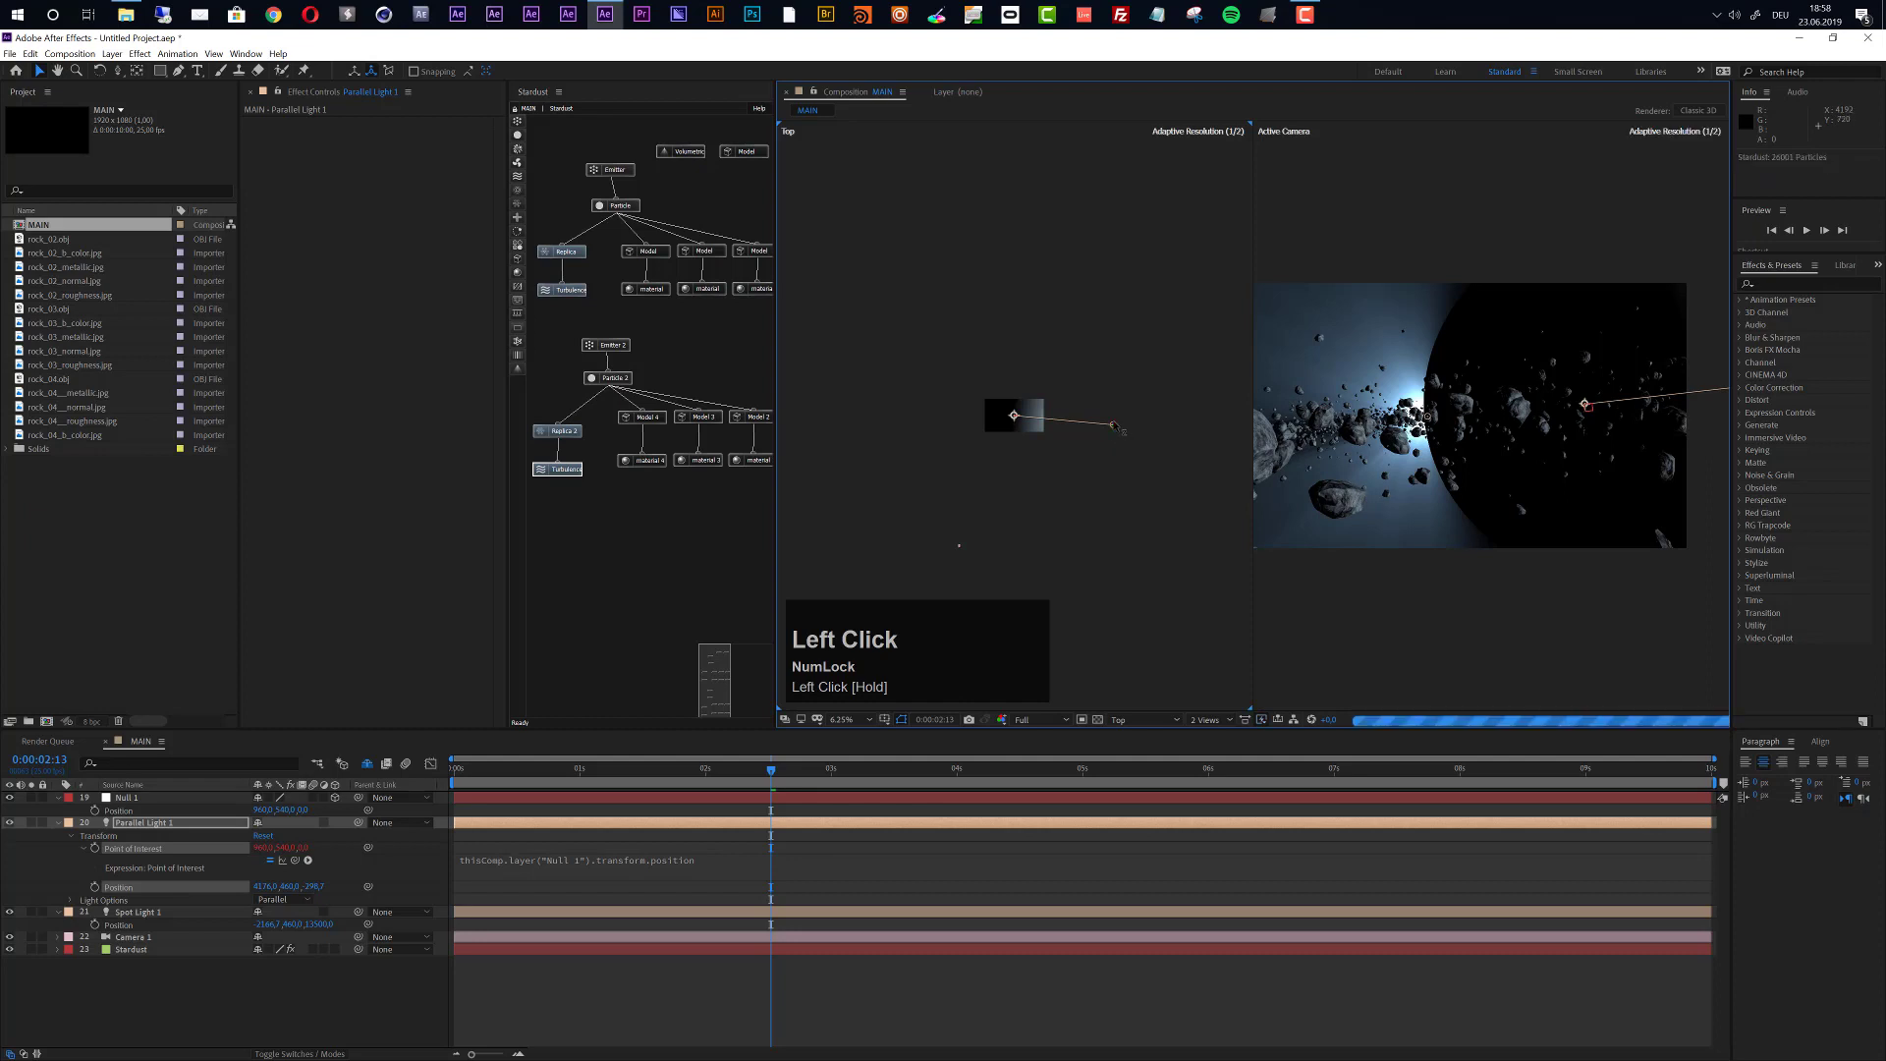
drag(1114, 424, 1114, 433)
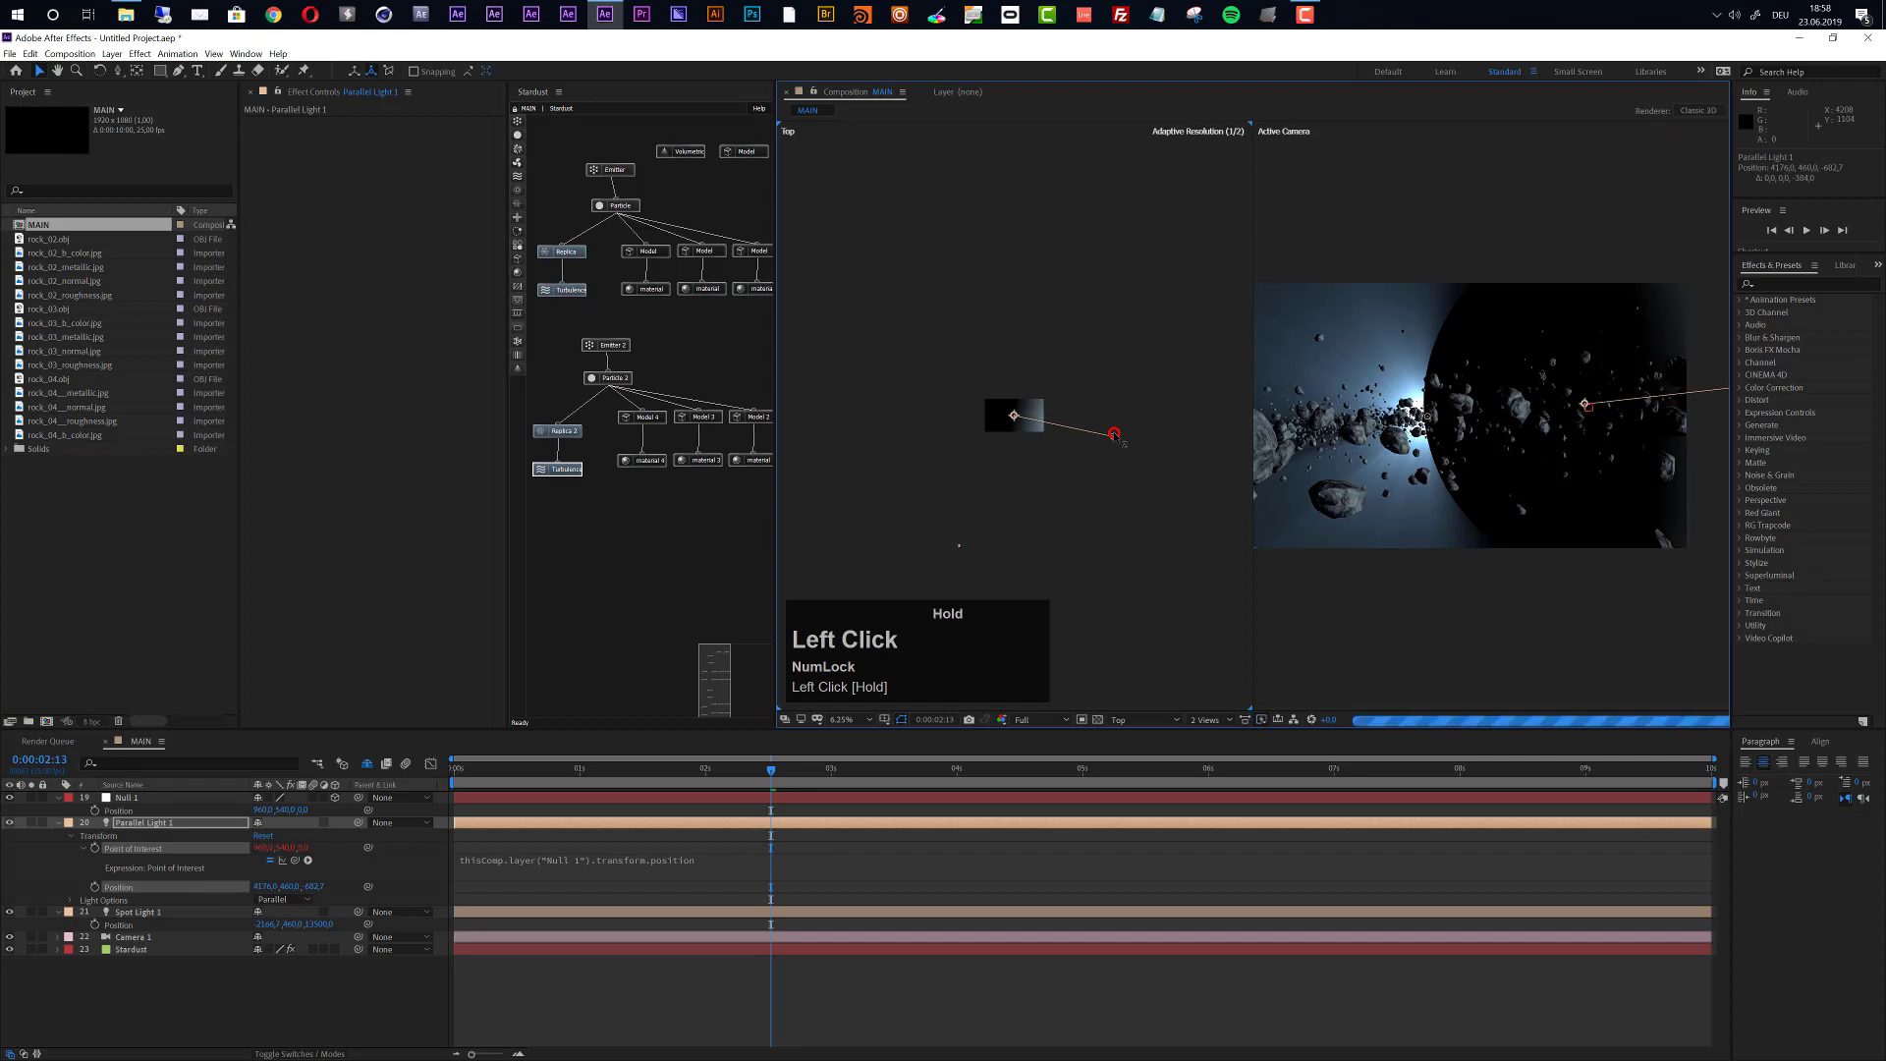
scroll(1523, 442, up, 1)
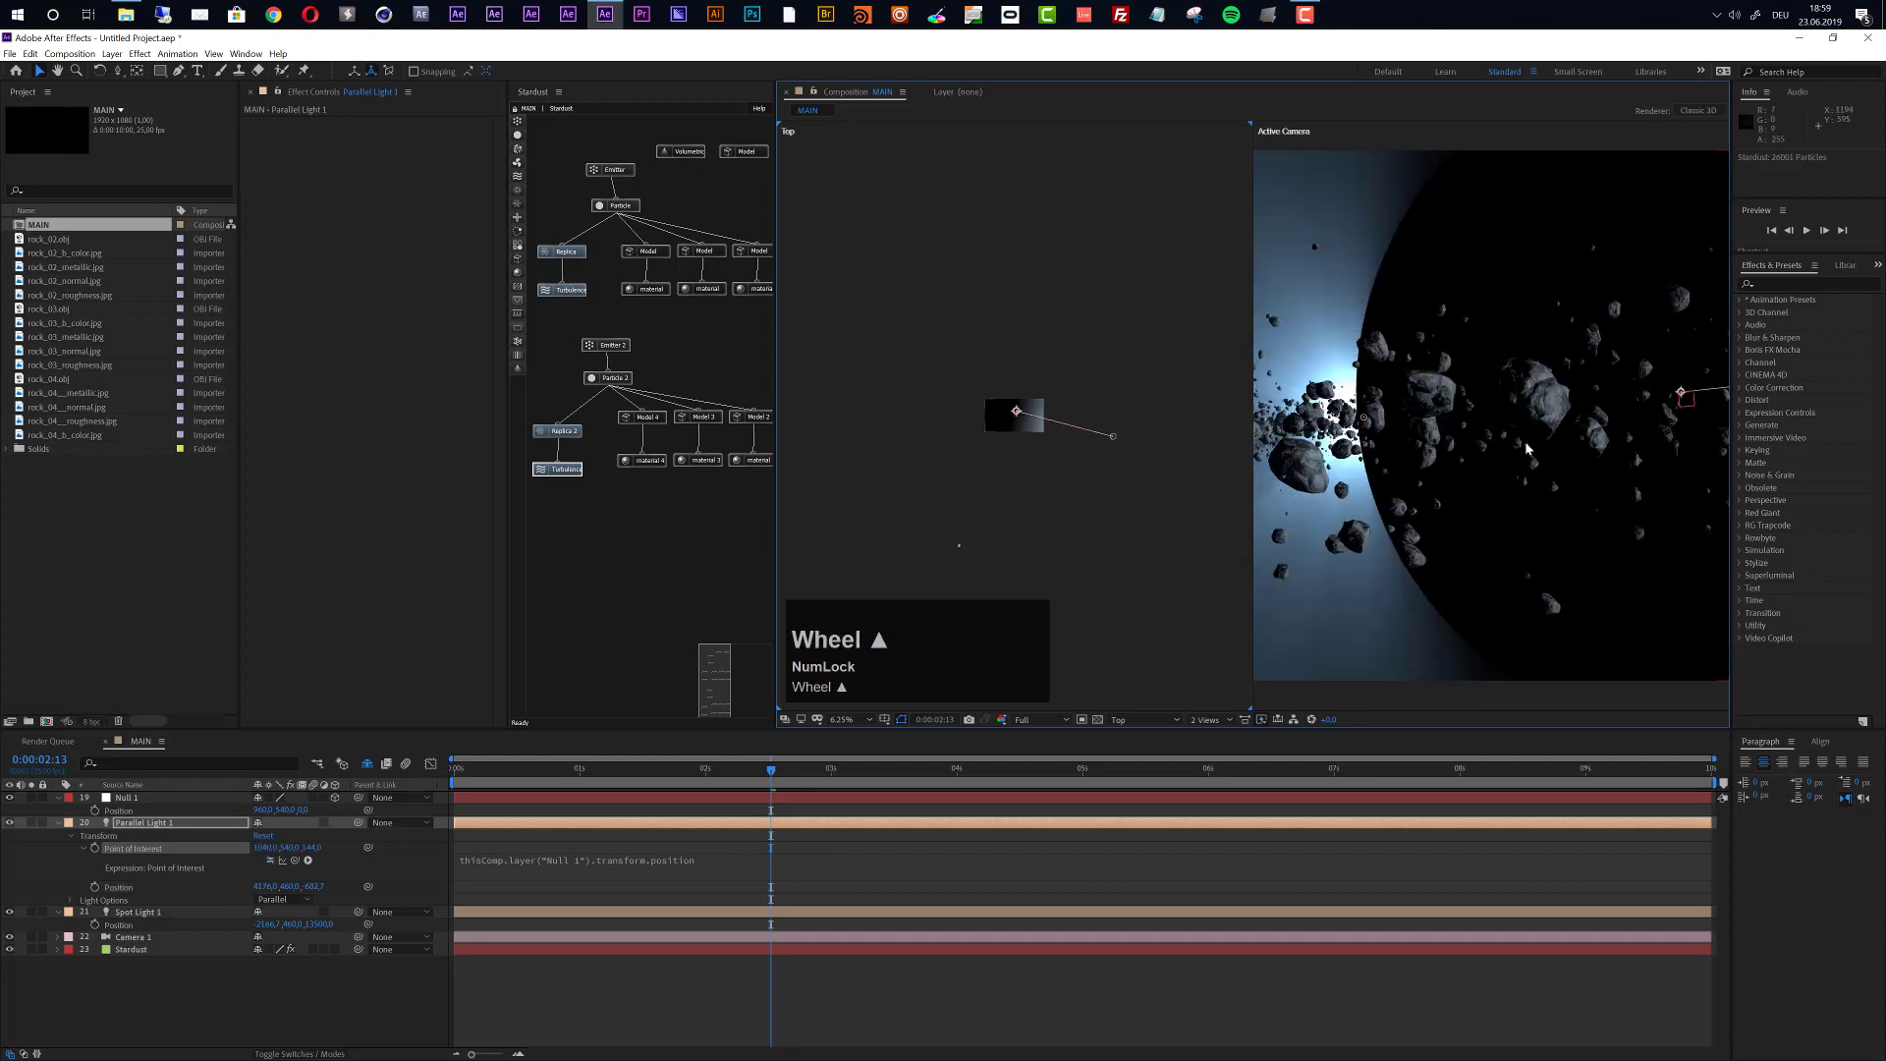
scroll(1523, 442, down, 1)
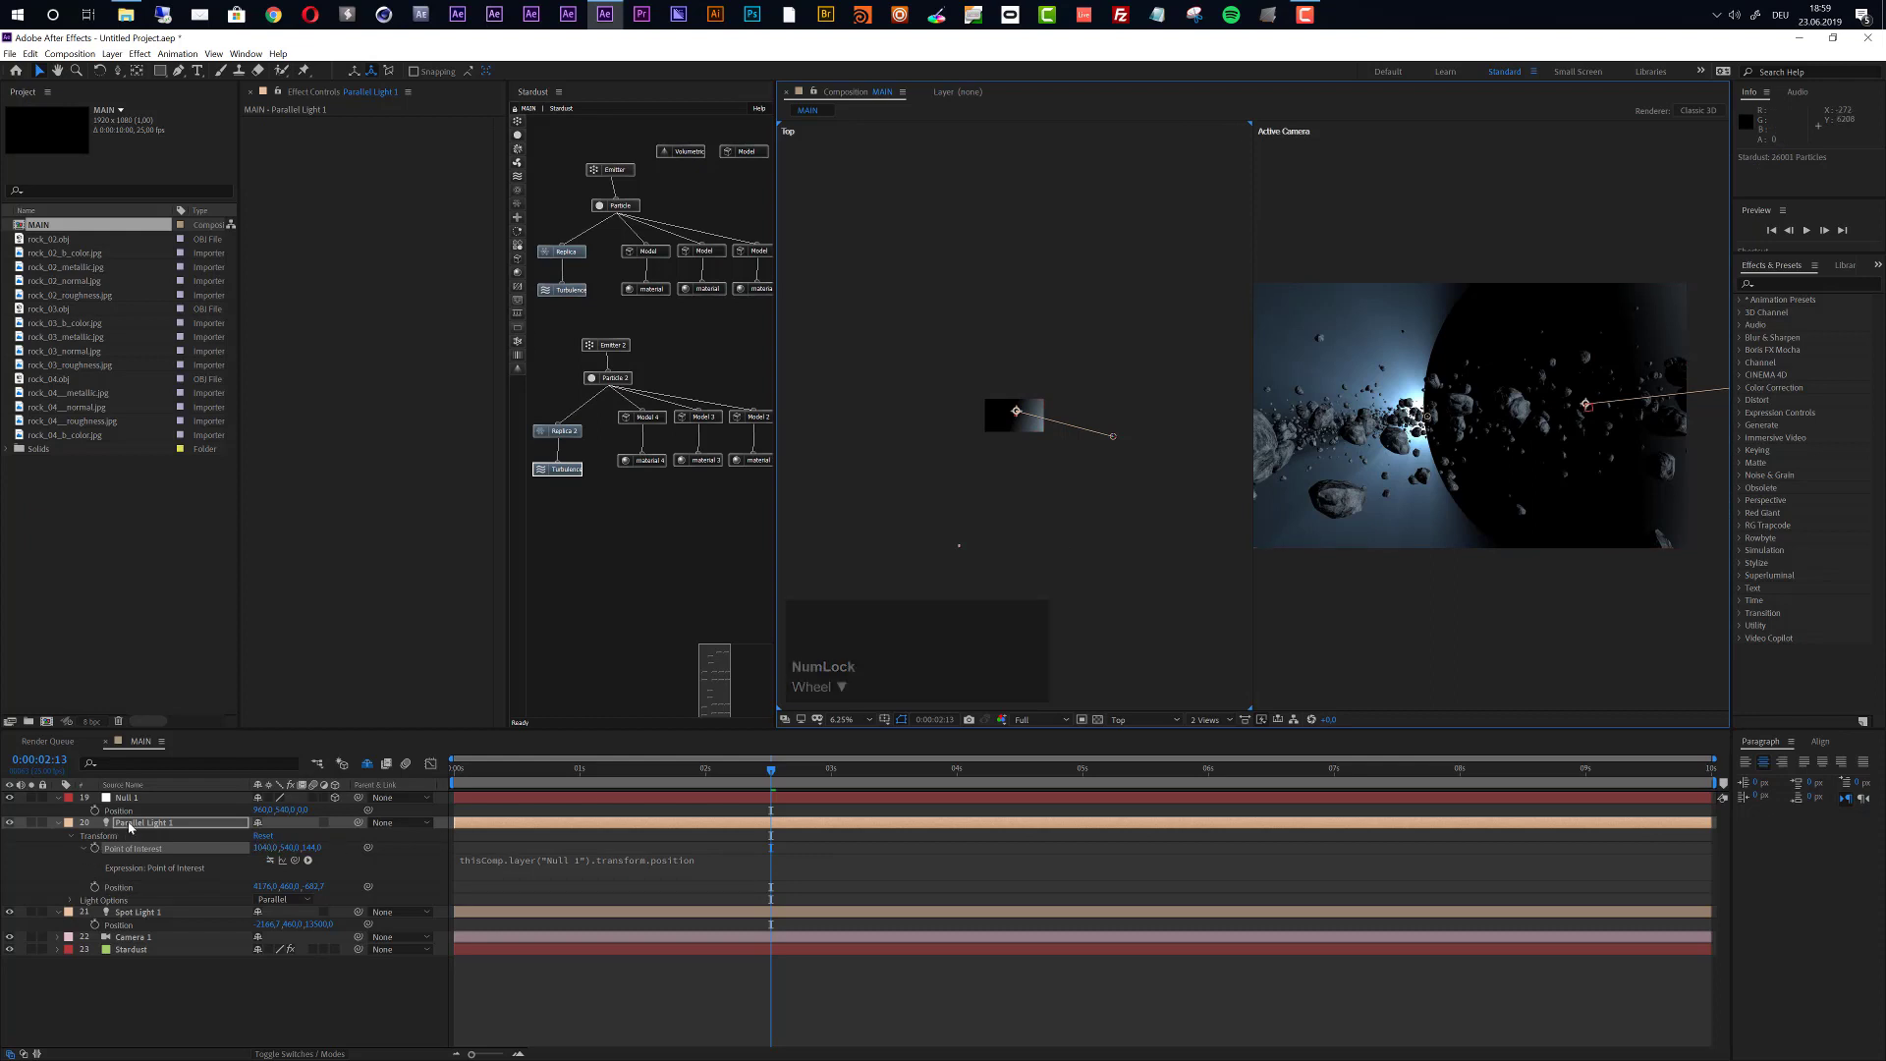
Set the Intensity of Parallel Light 1 to 25% and check the rocks in the Active Camera view.
click(130, 825)
key(a)
key(a)
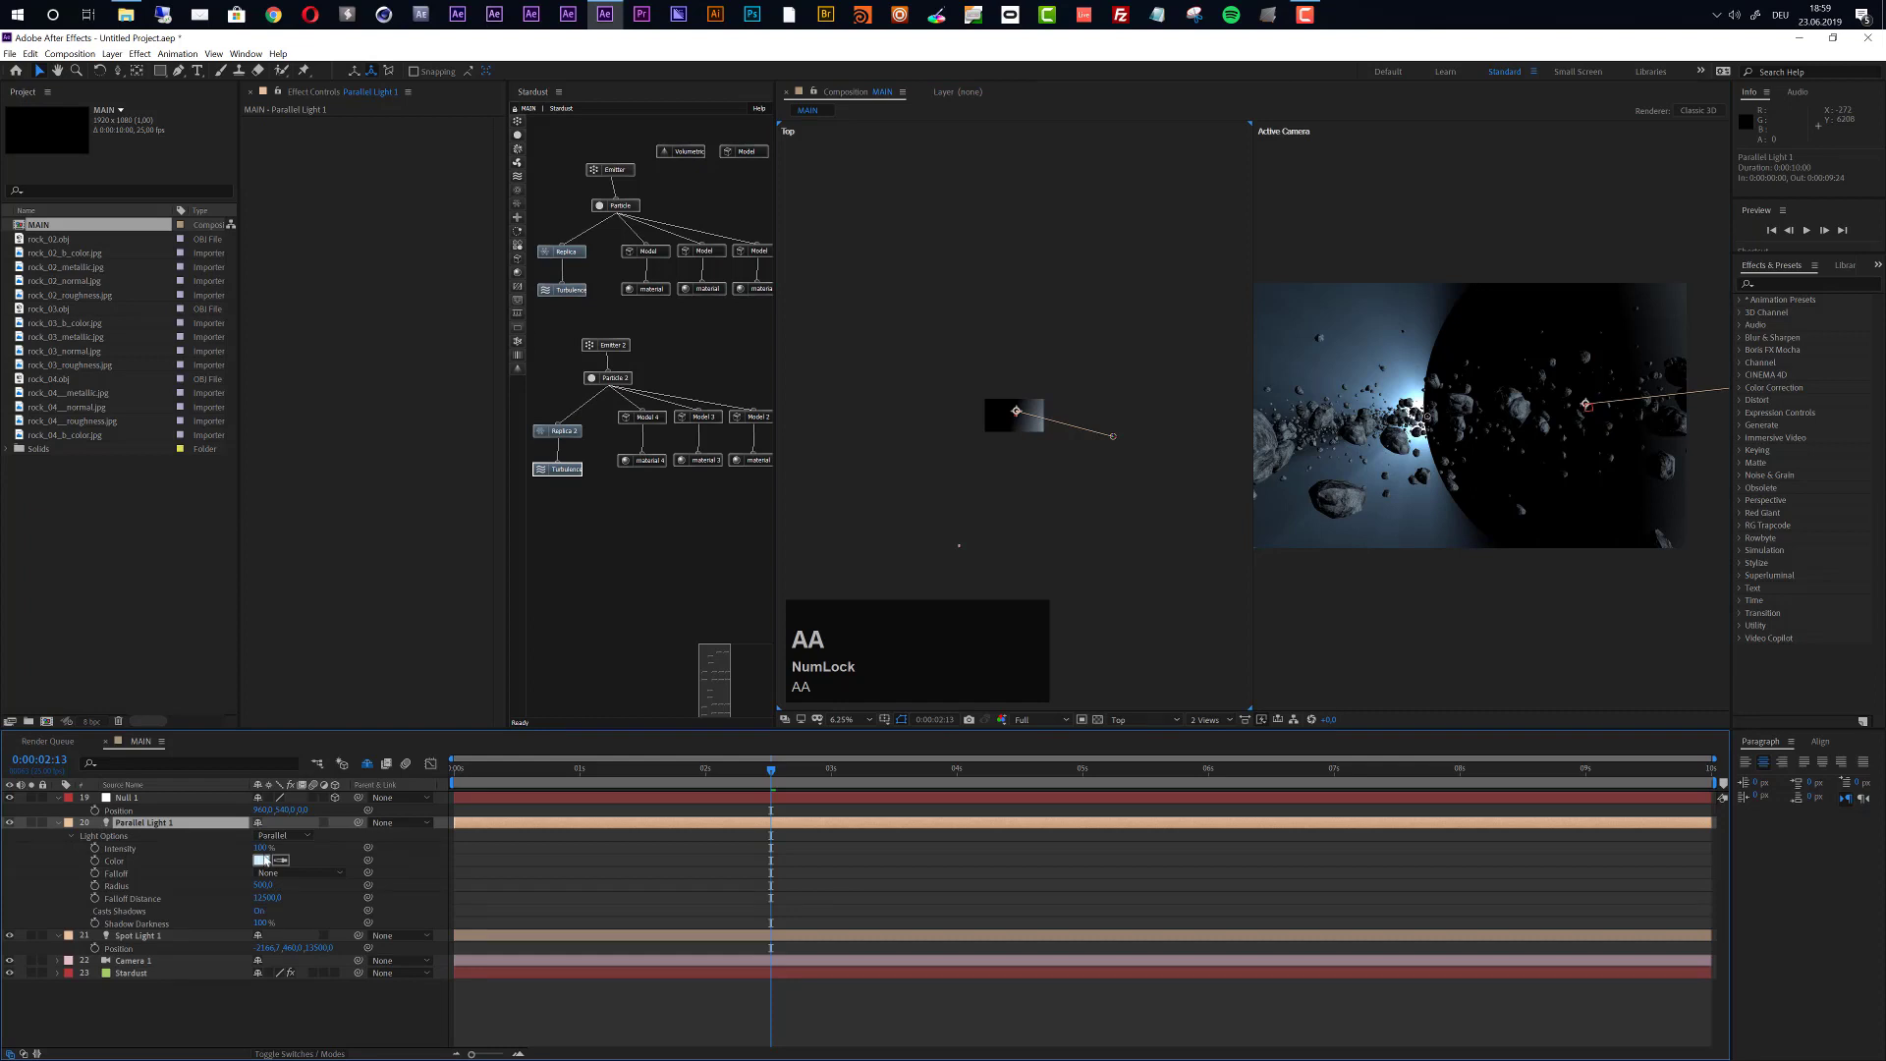
click(263, 846)
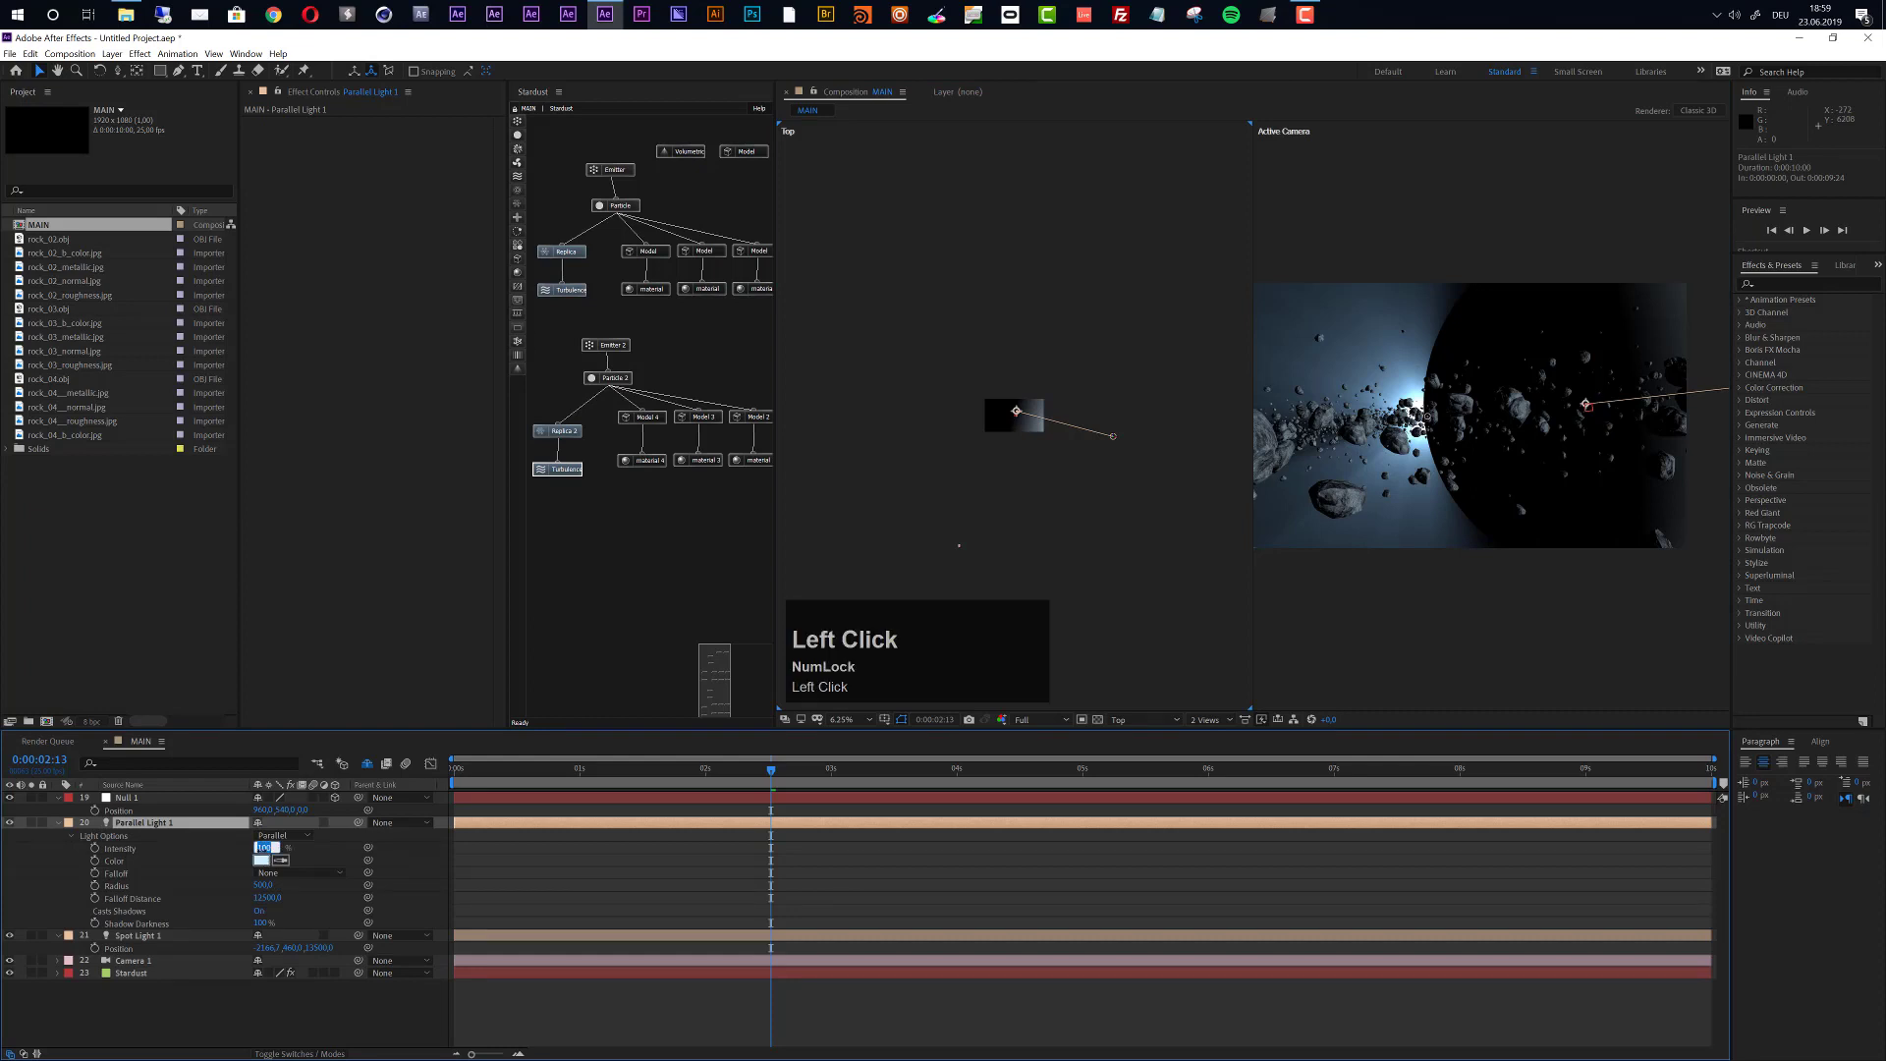
text(25)
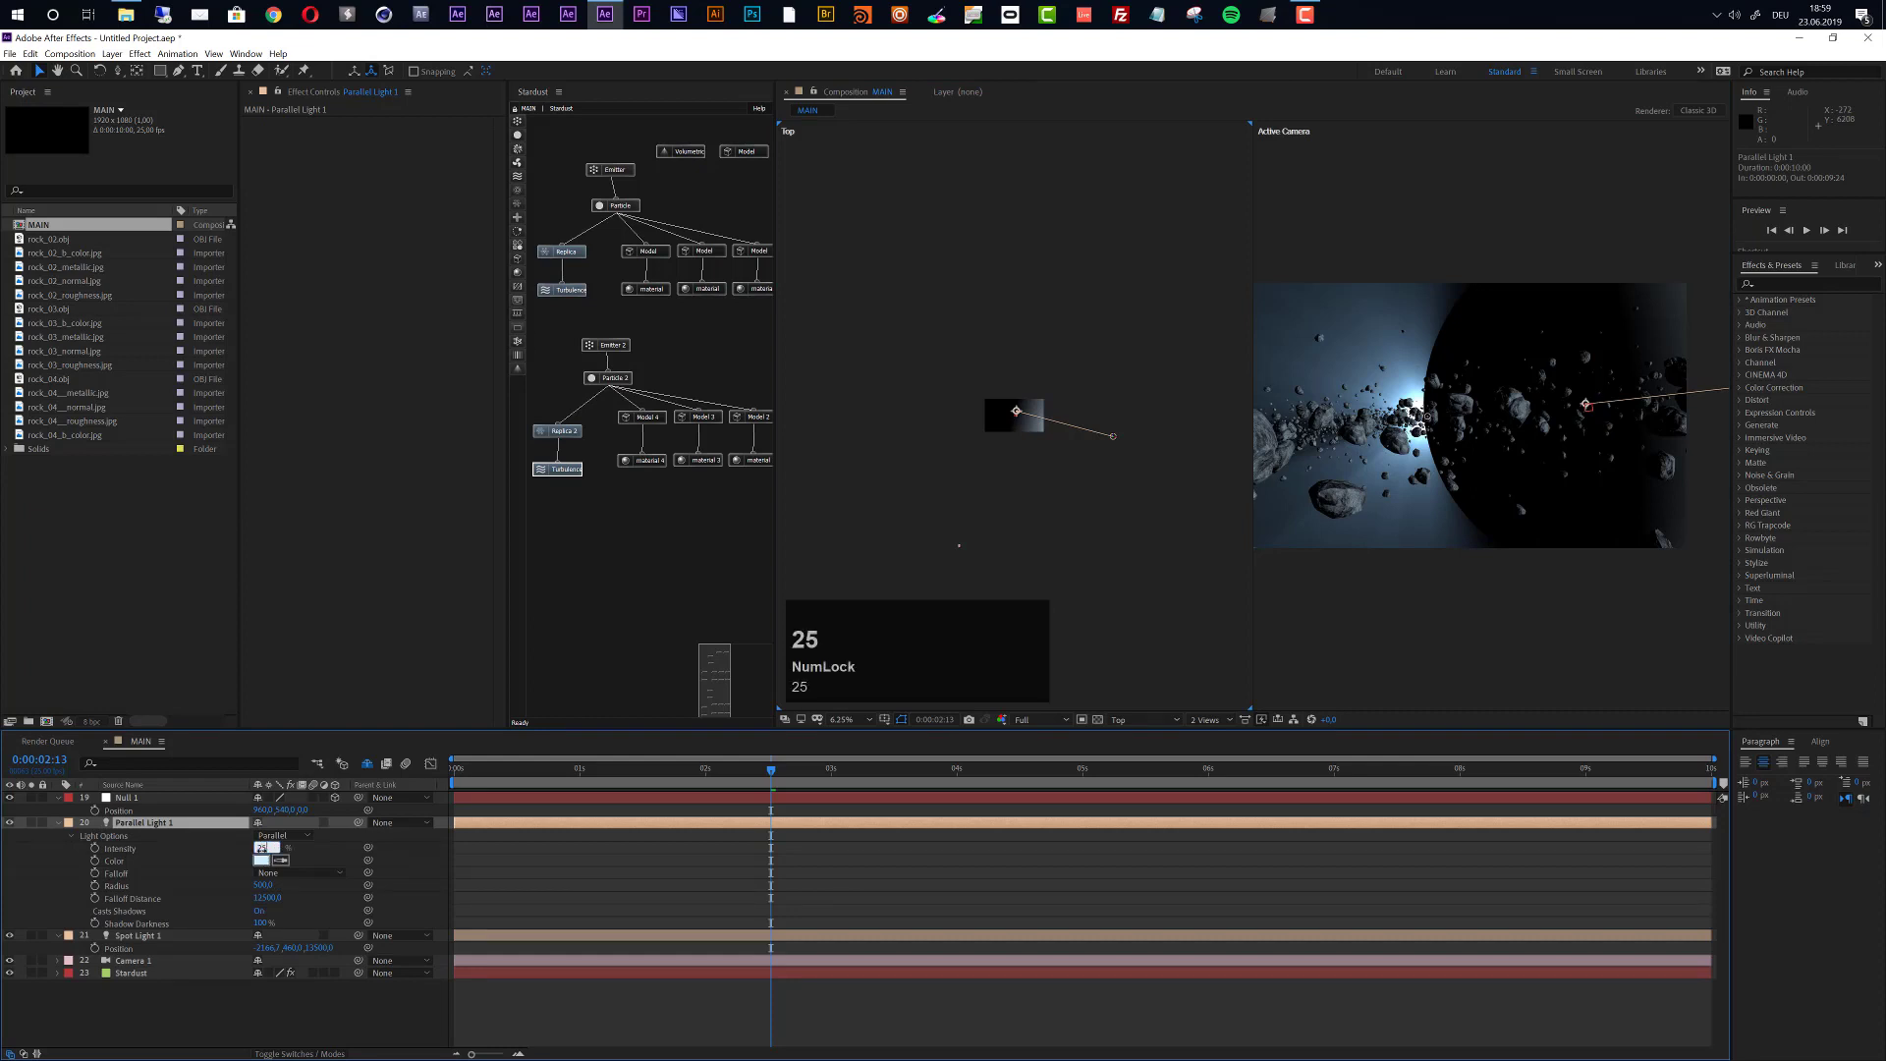
key(Return)
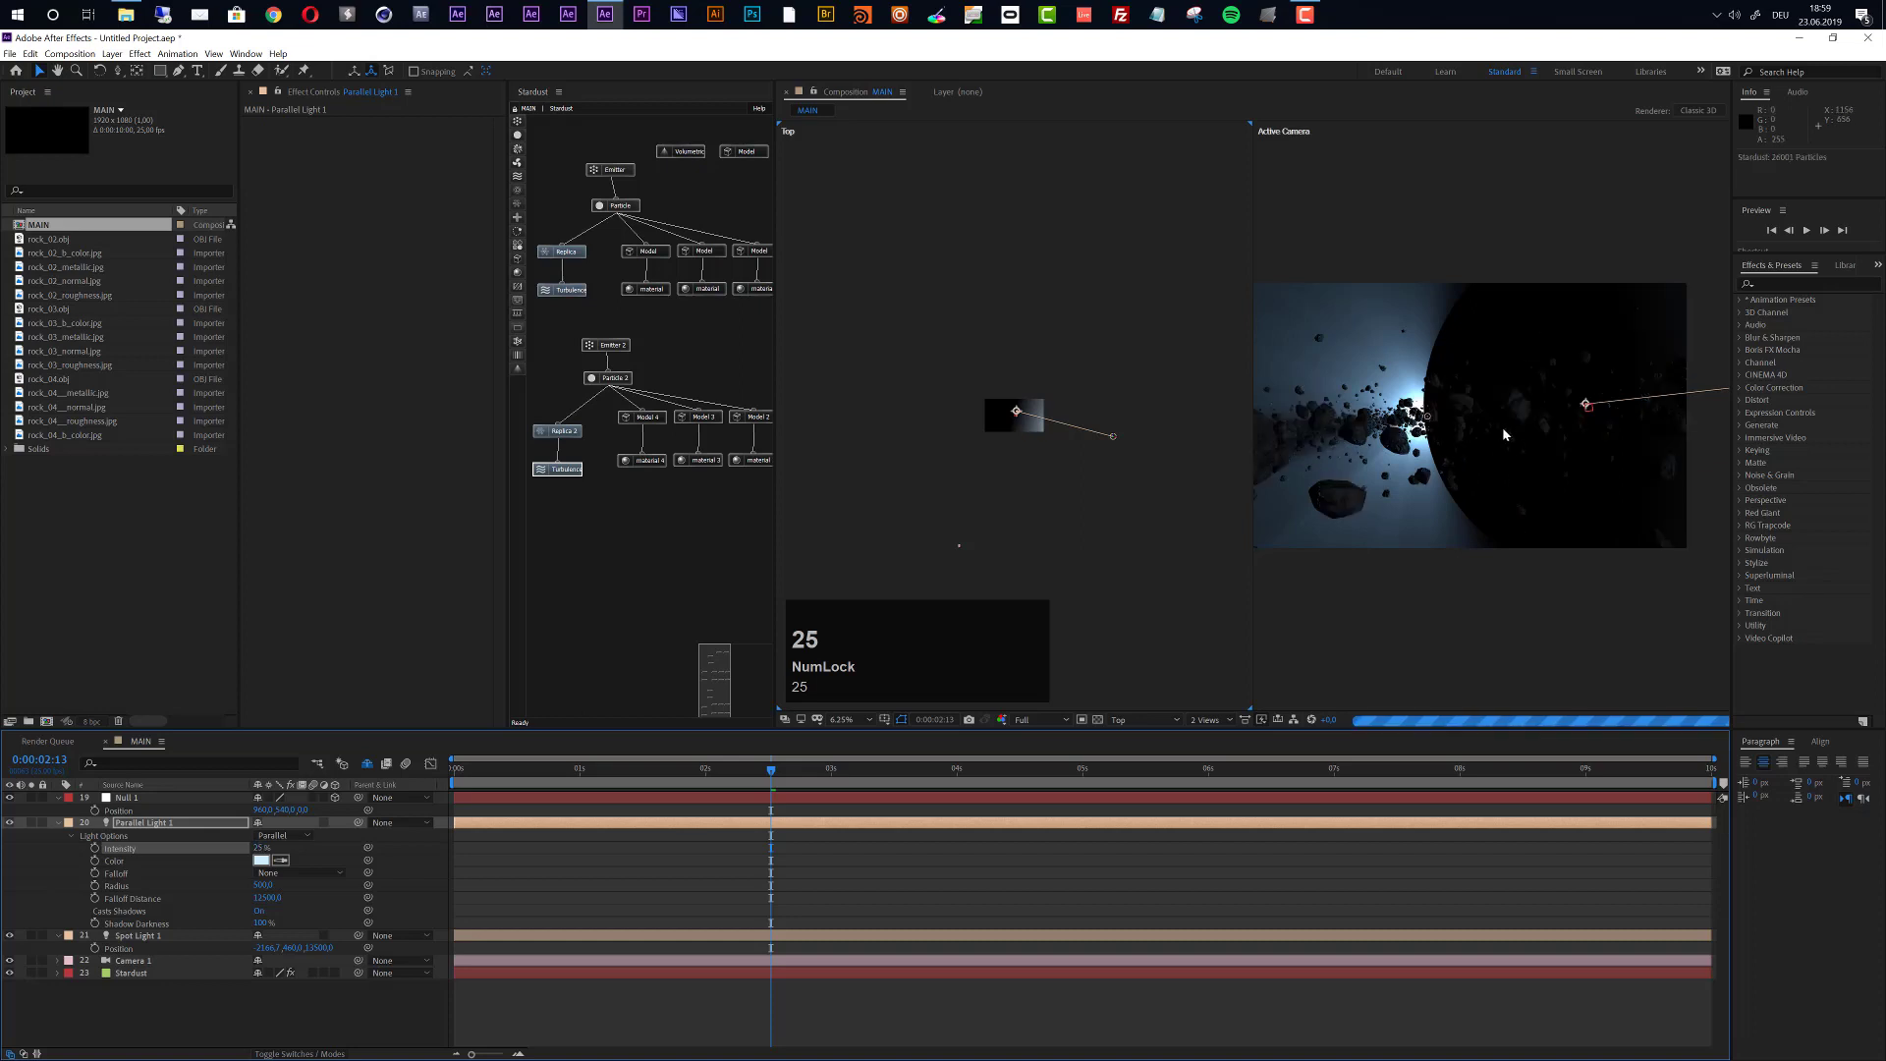
scroll(1513, 407, up, 2)
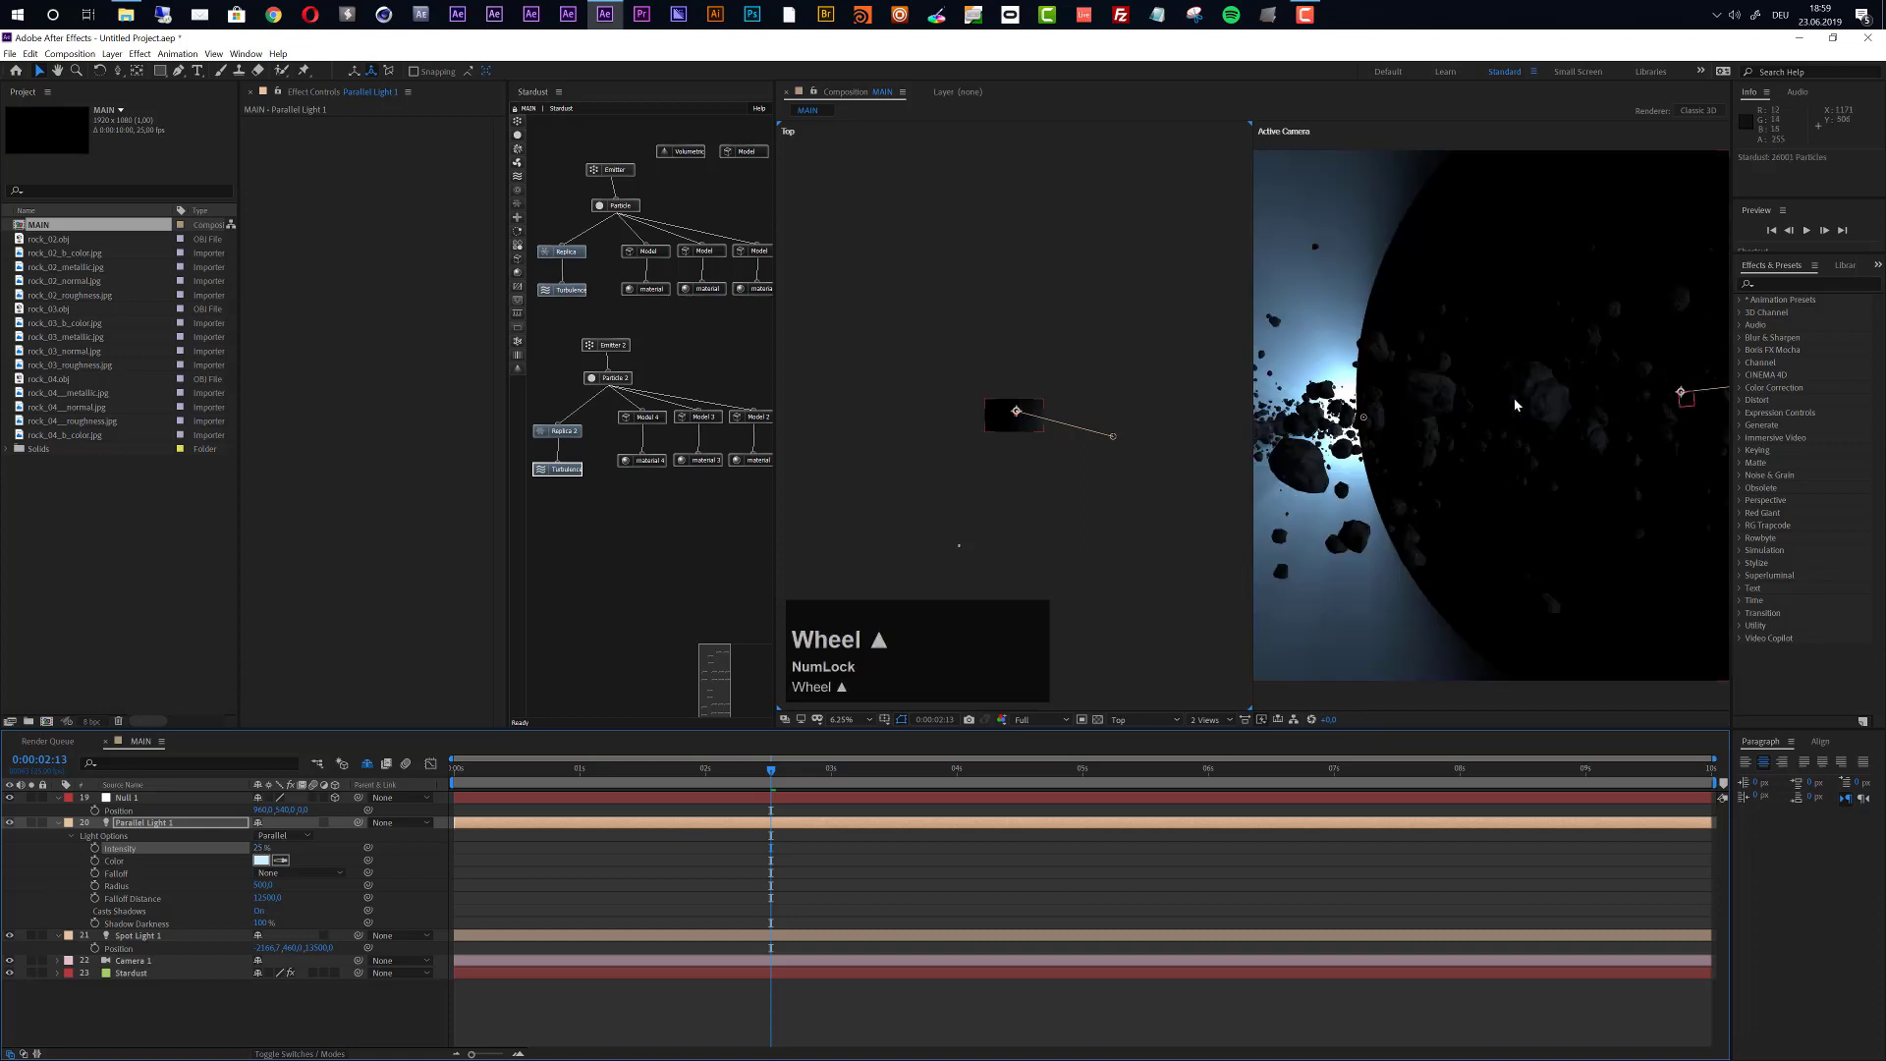
scroll(1512, 397, down, 2)
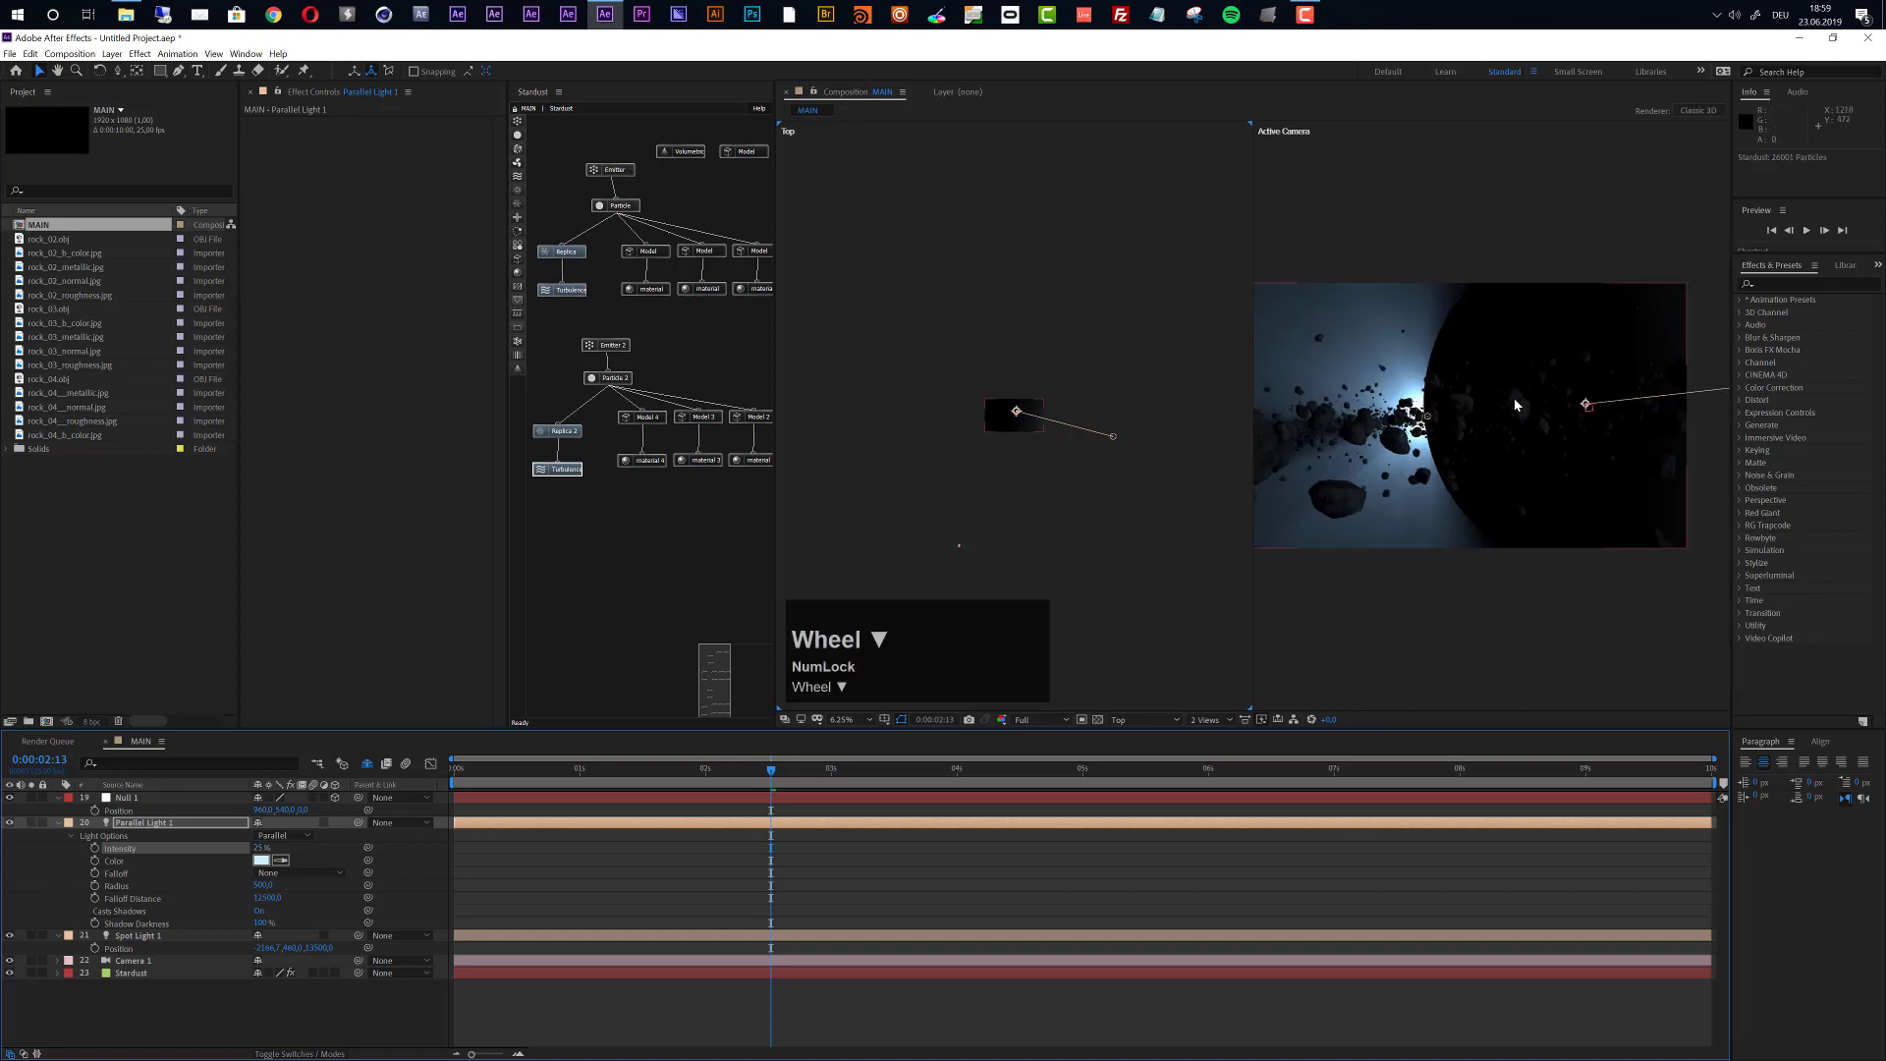
Set the Intensity of Parallel Light 1 to 55%.
scroll(1513, 398, up, 2)
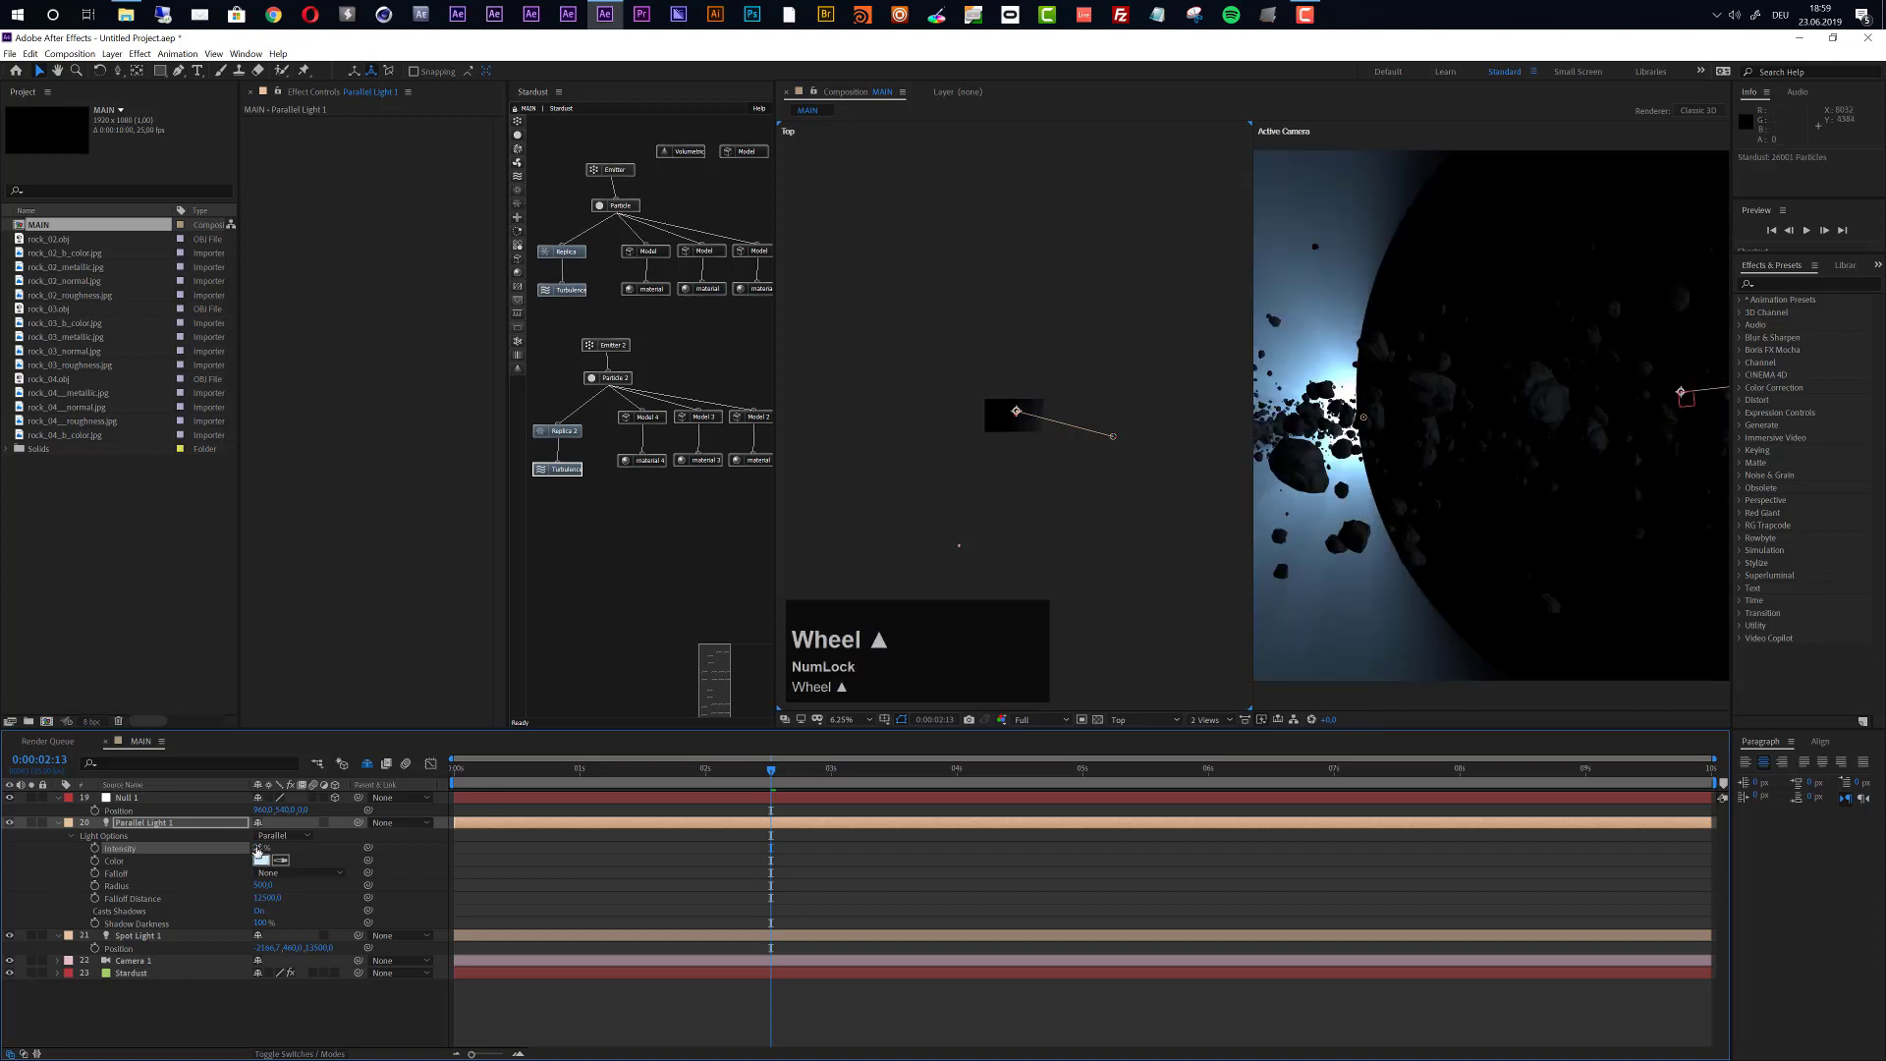
click(257, 848)
text(55)
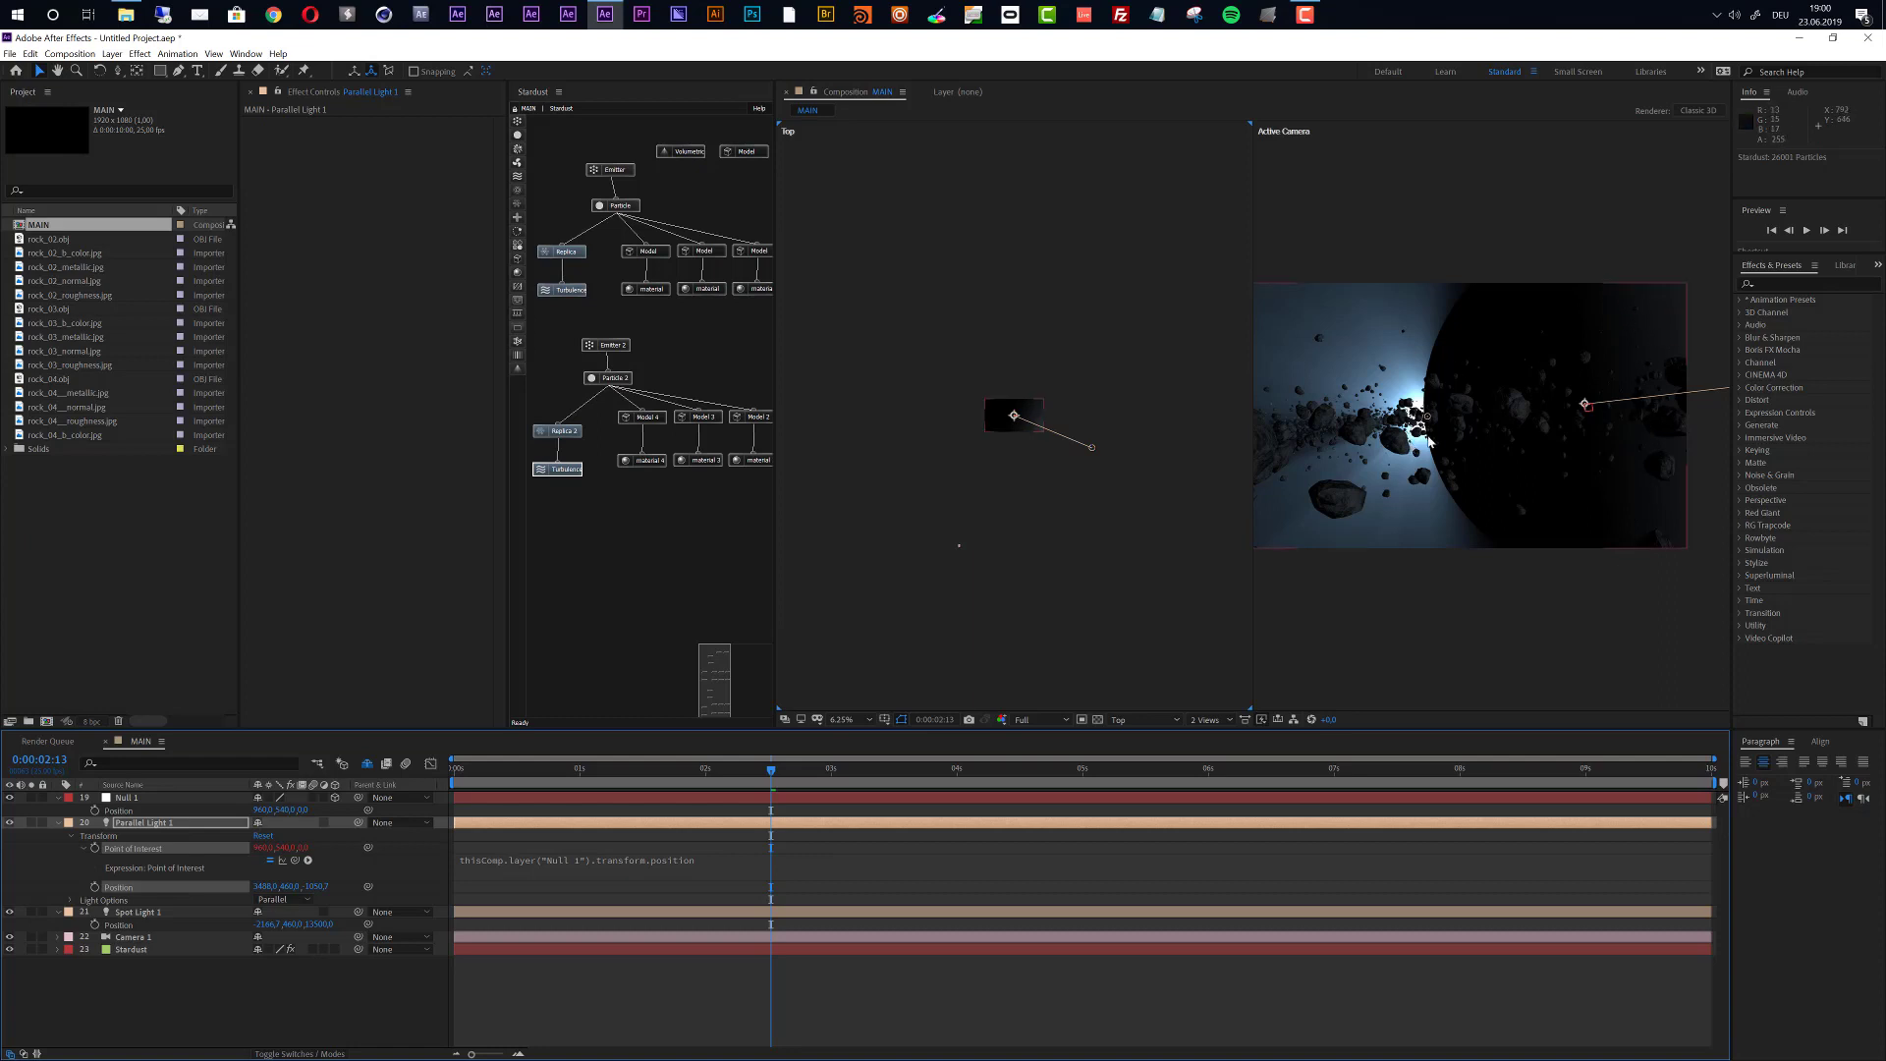
Duplicate Parallel Light 1 and move the copy in the Top view to the opposite side, behind the null.
click(134, 824)
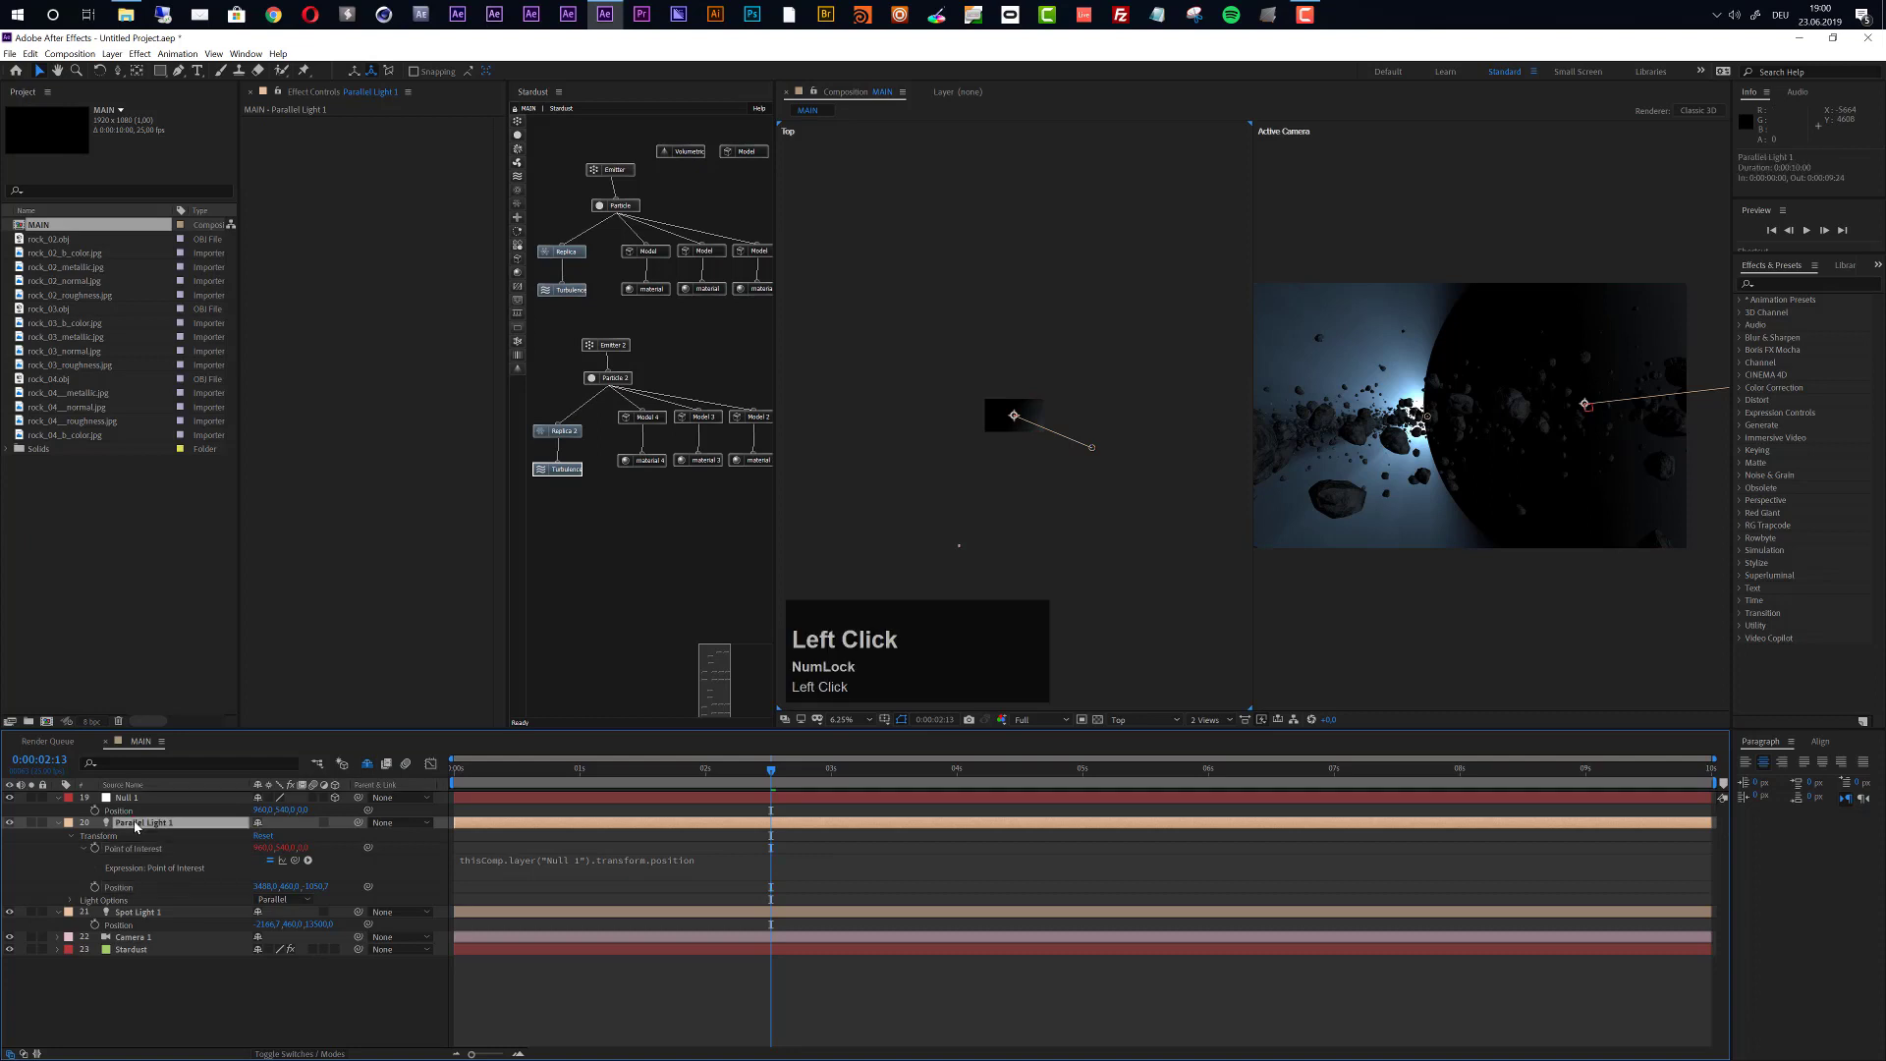
key(ctrl+d)
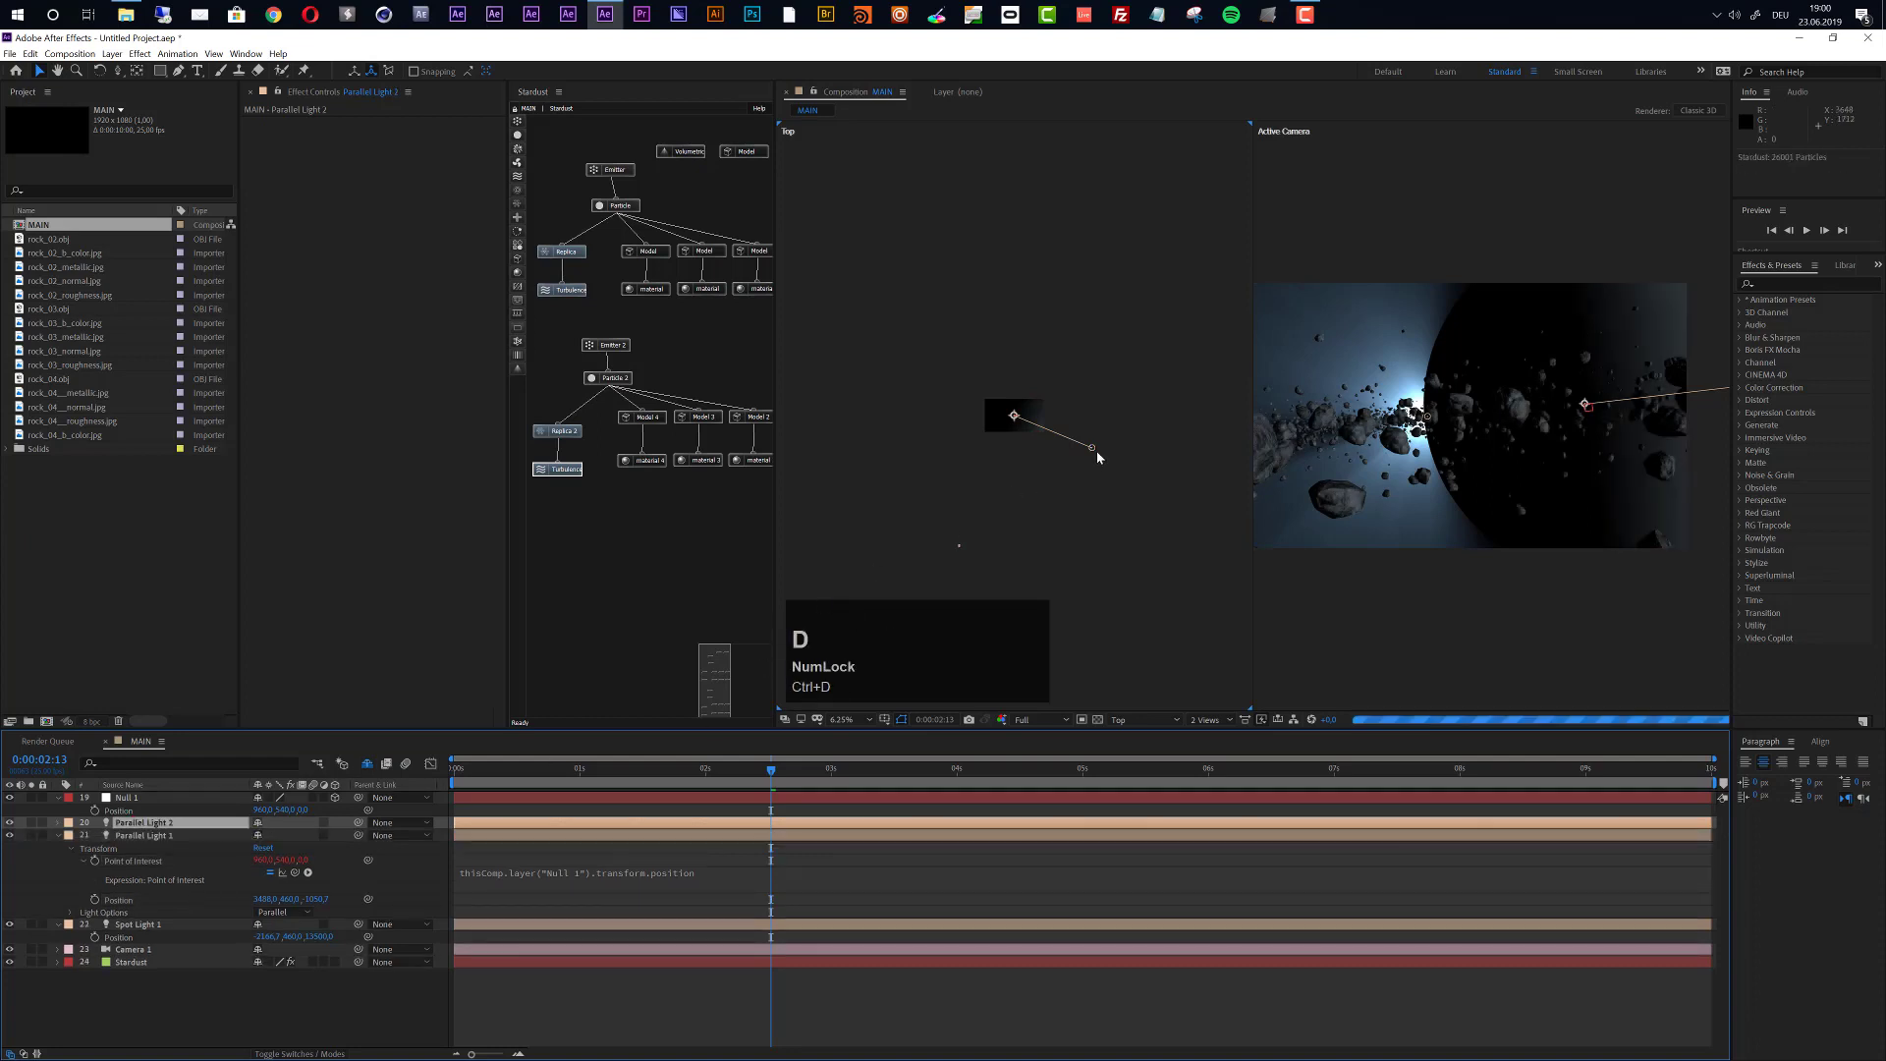
drag(1091, 449, 902, 455)
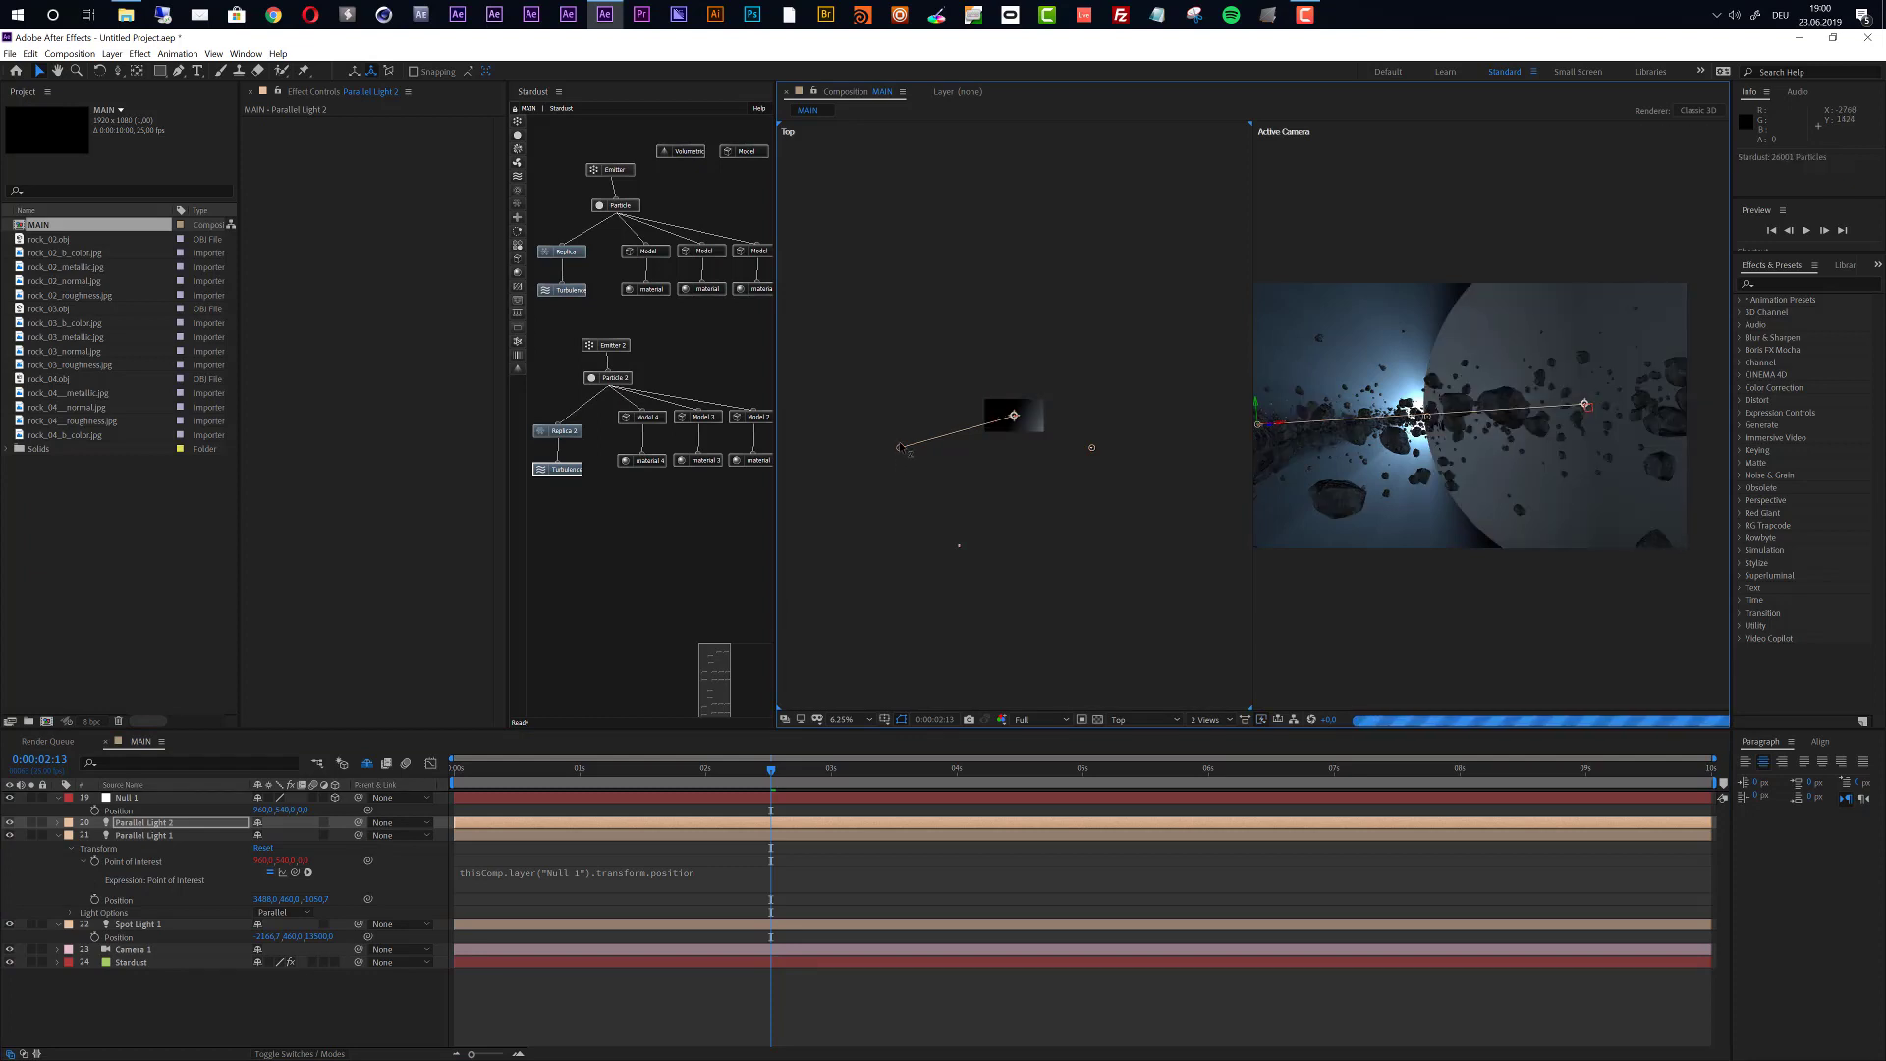
drag(900, 448, 903, 364)
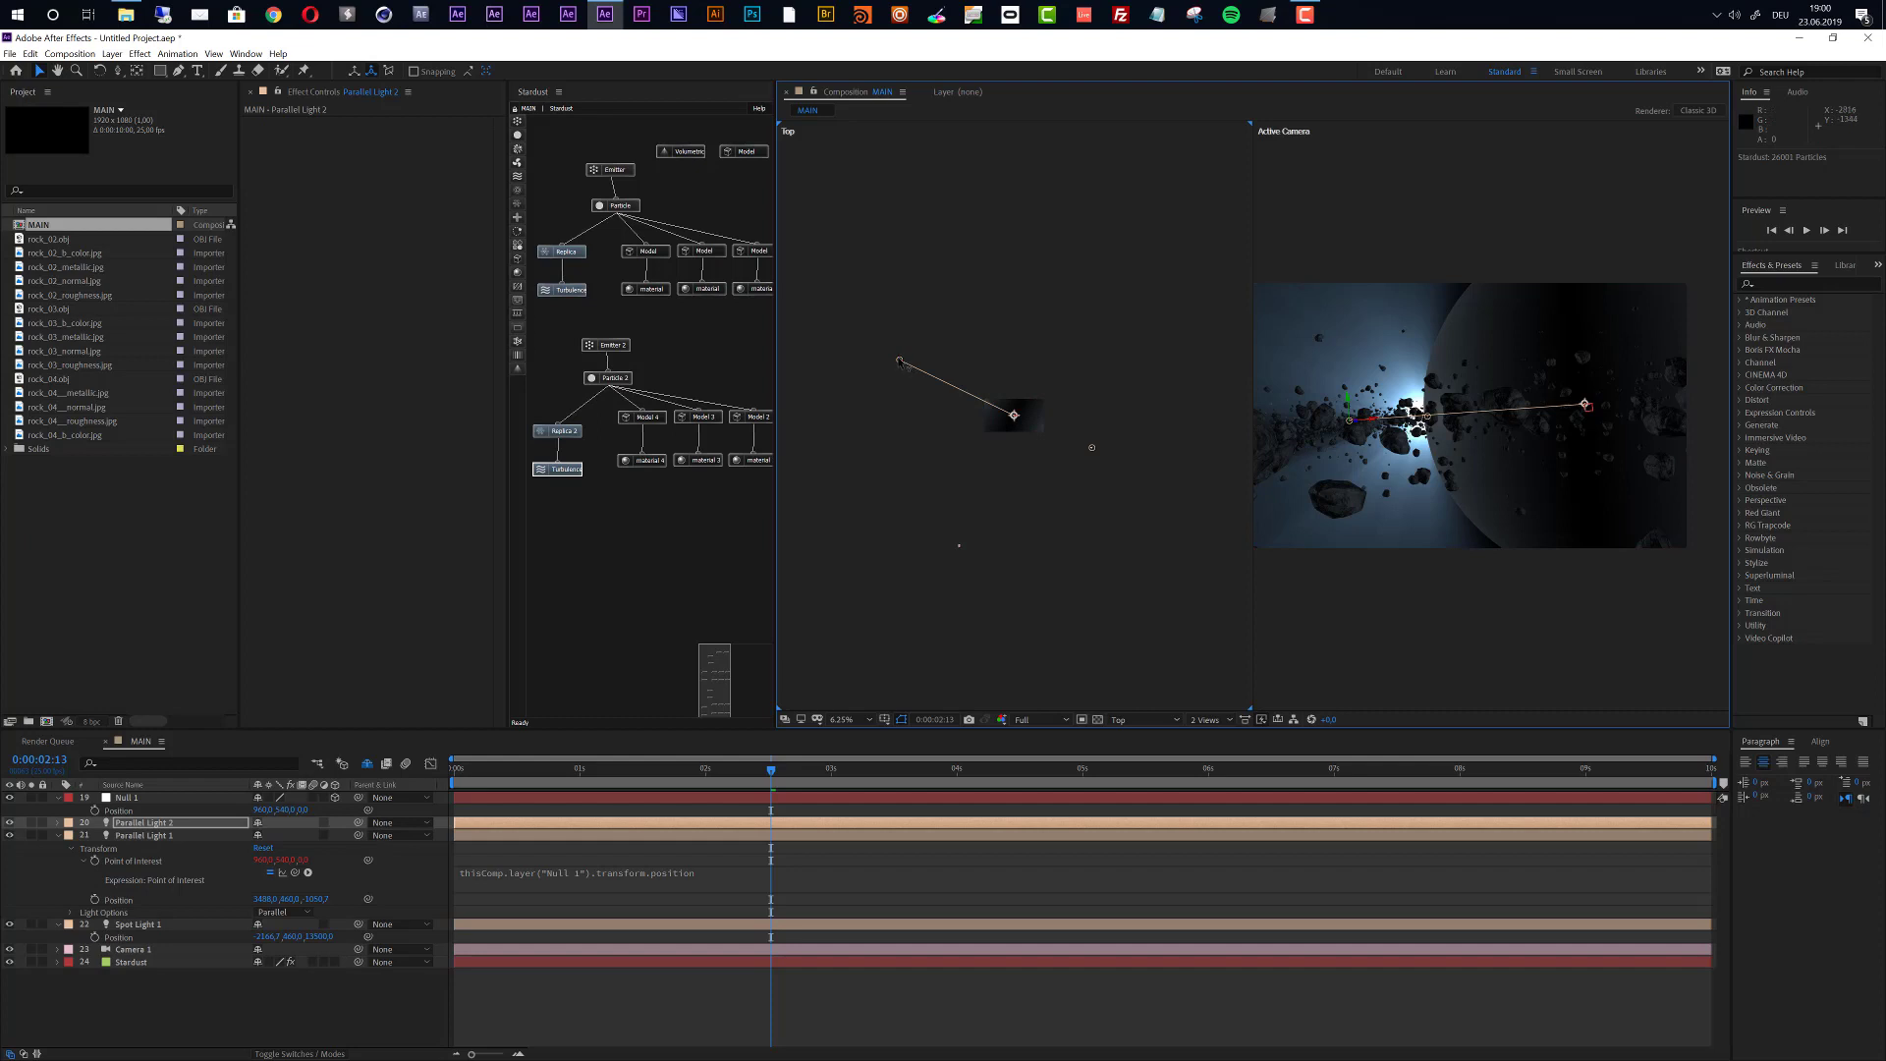
drag(900, 361, 931, 296)
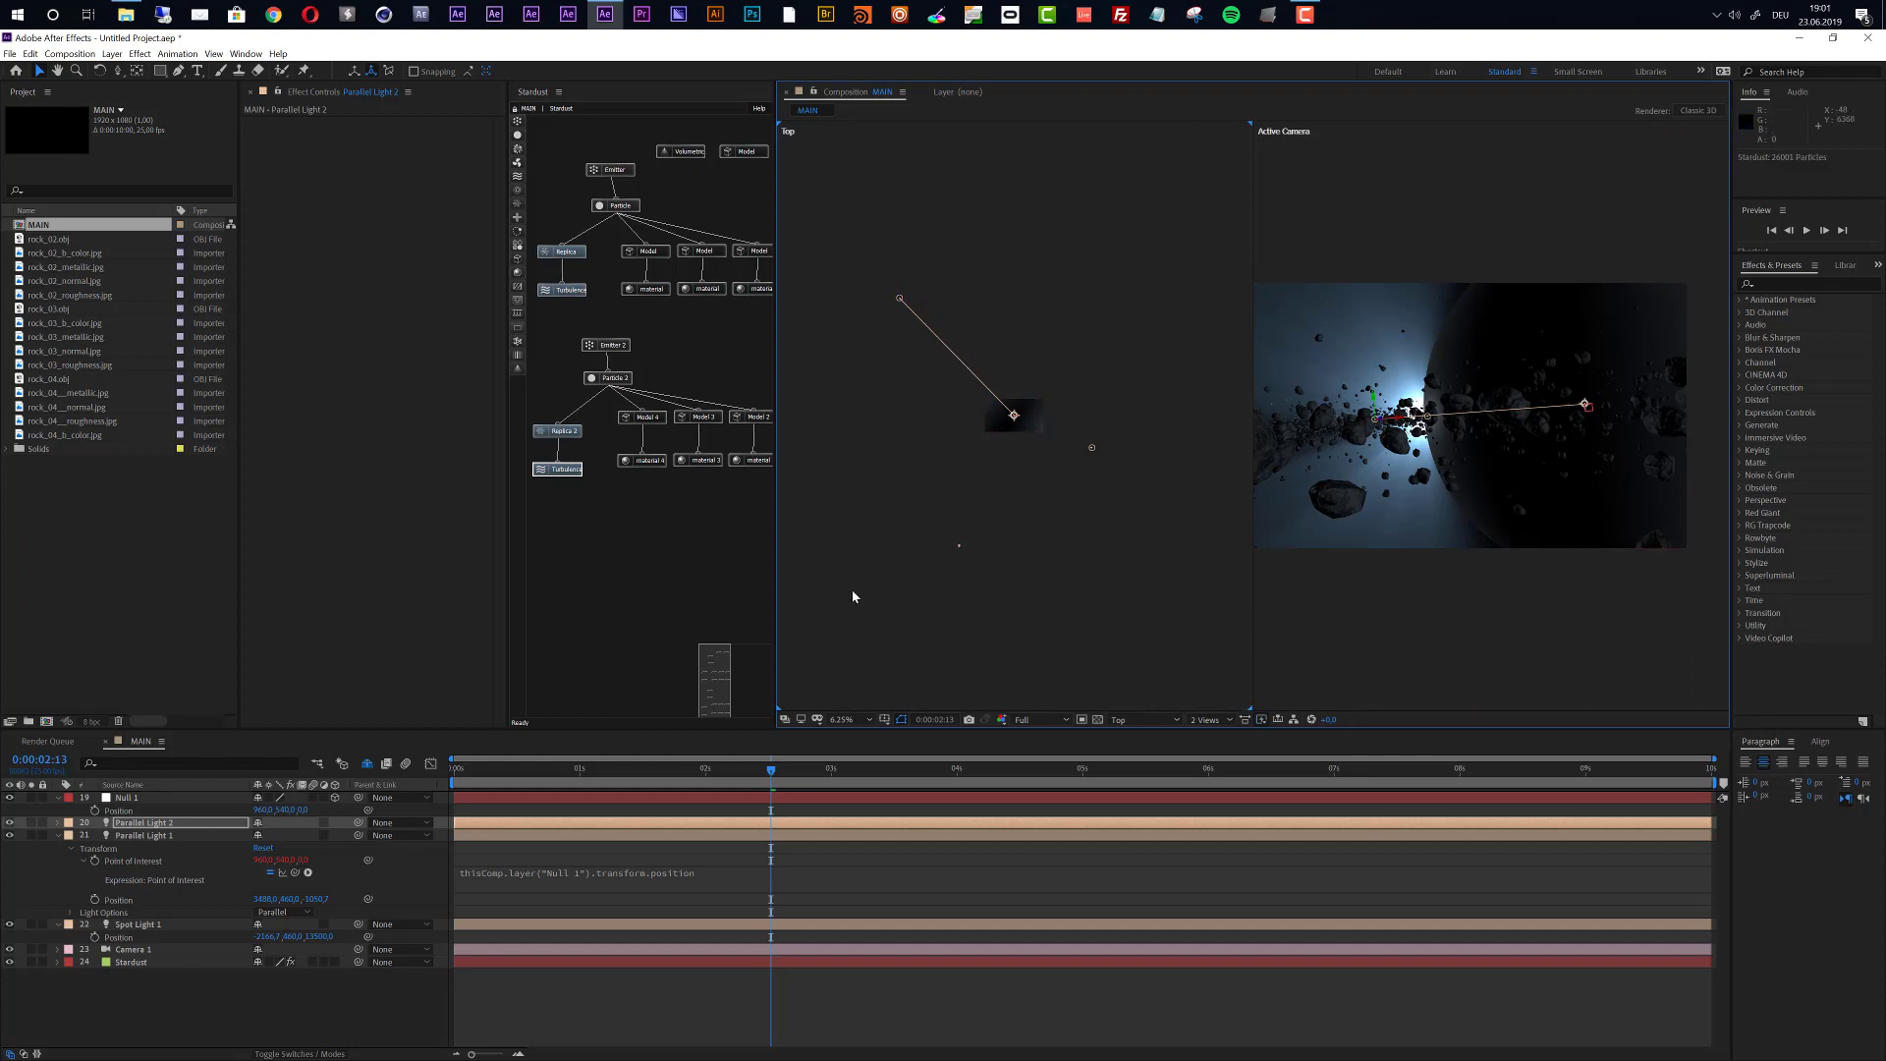
Set the Intensity of Parallel Light 2 to 20%.
click(152, 827)
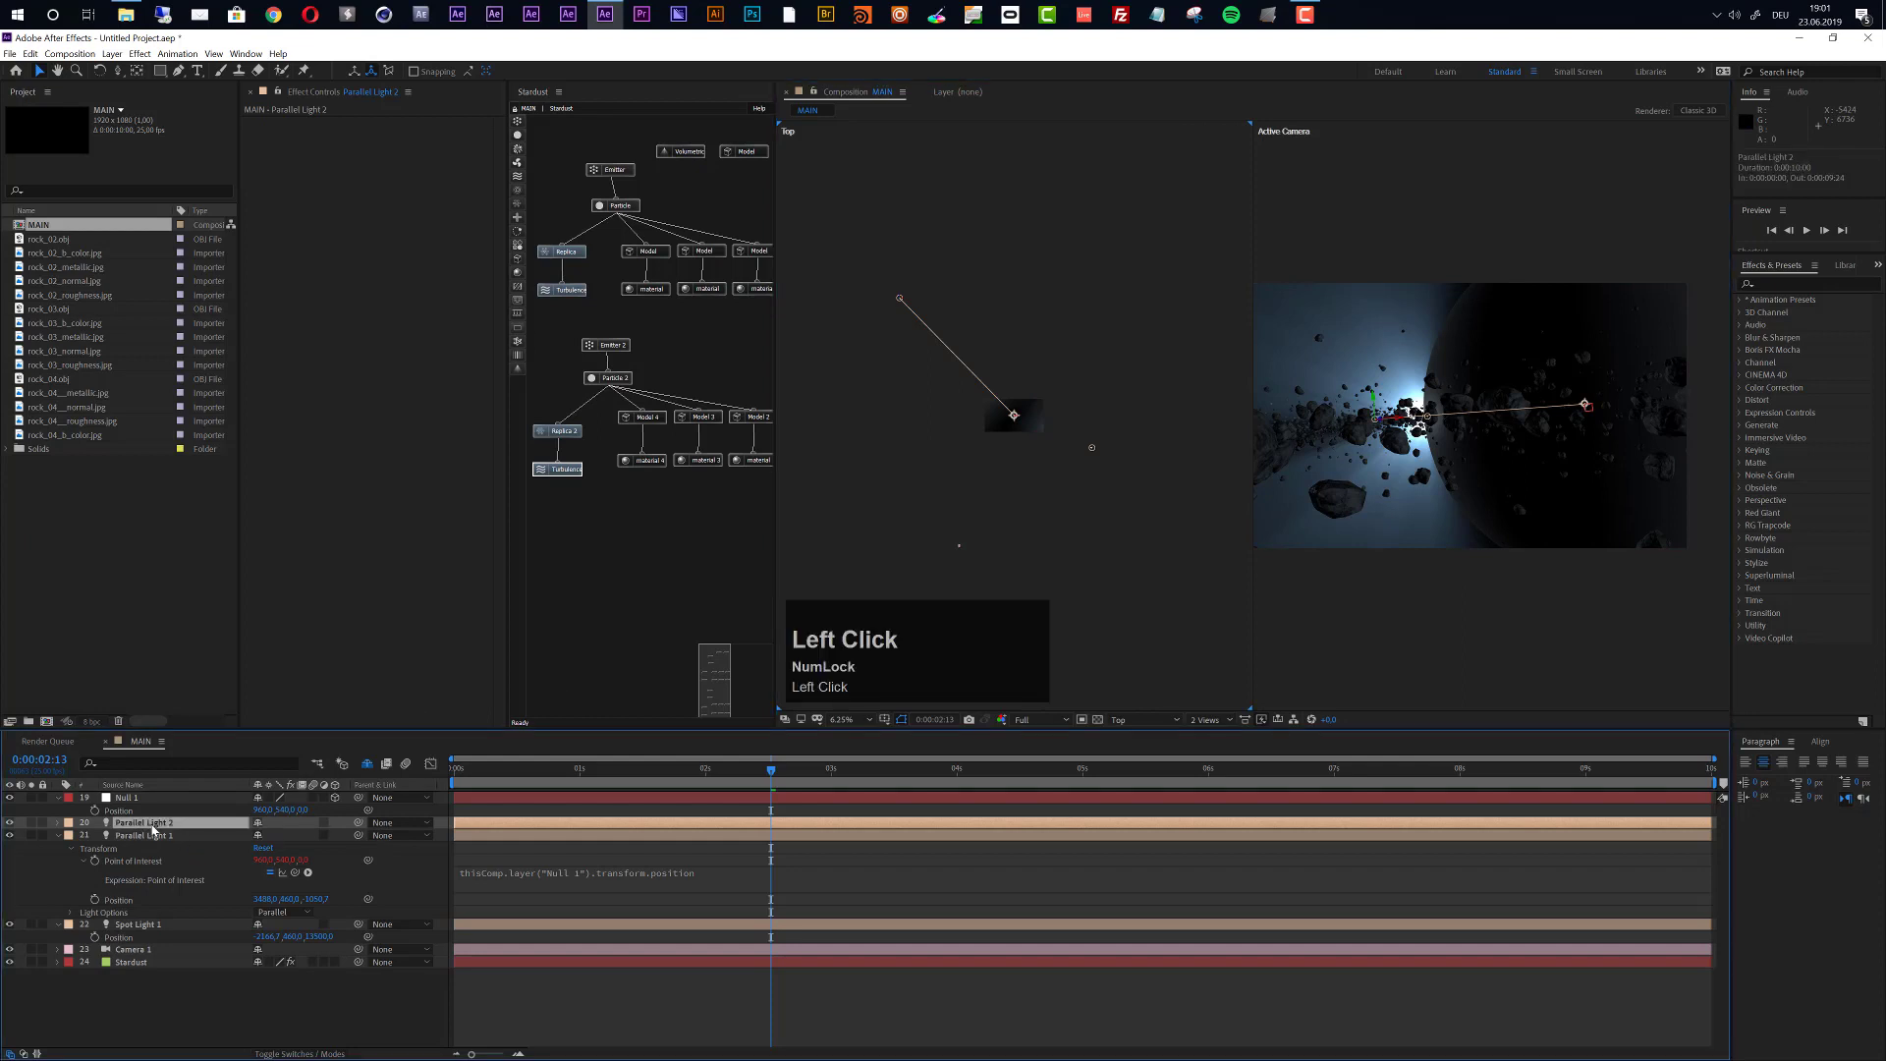
key(a)
key(a)
click(261, 847)
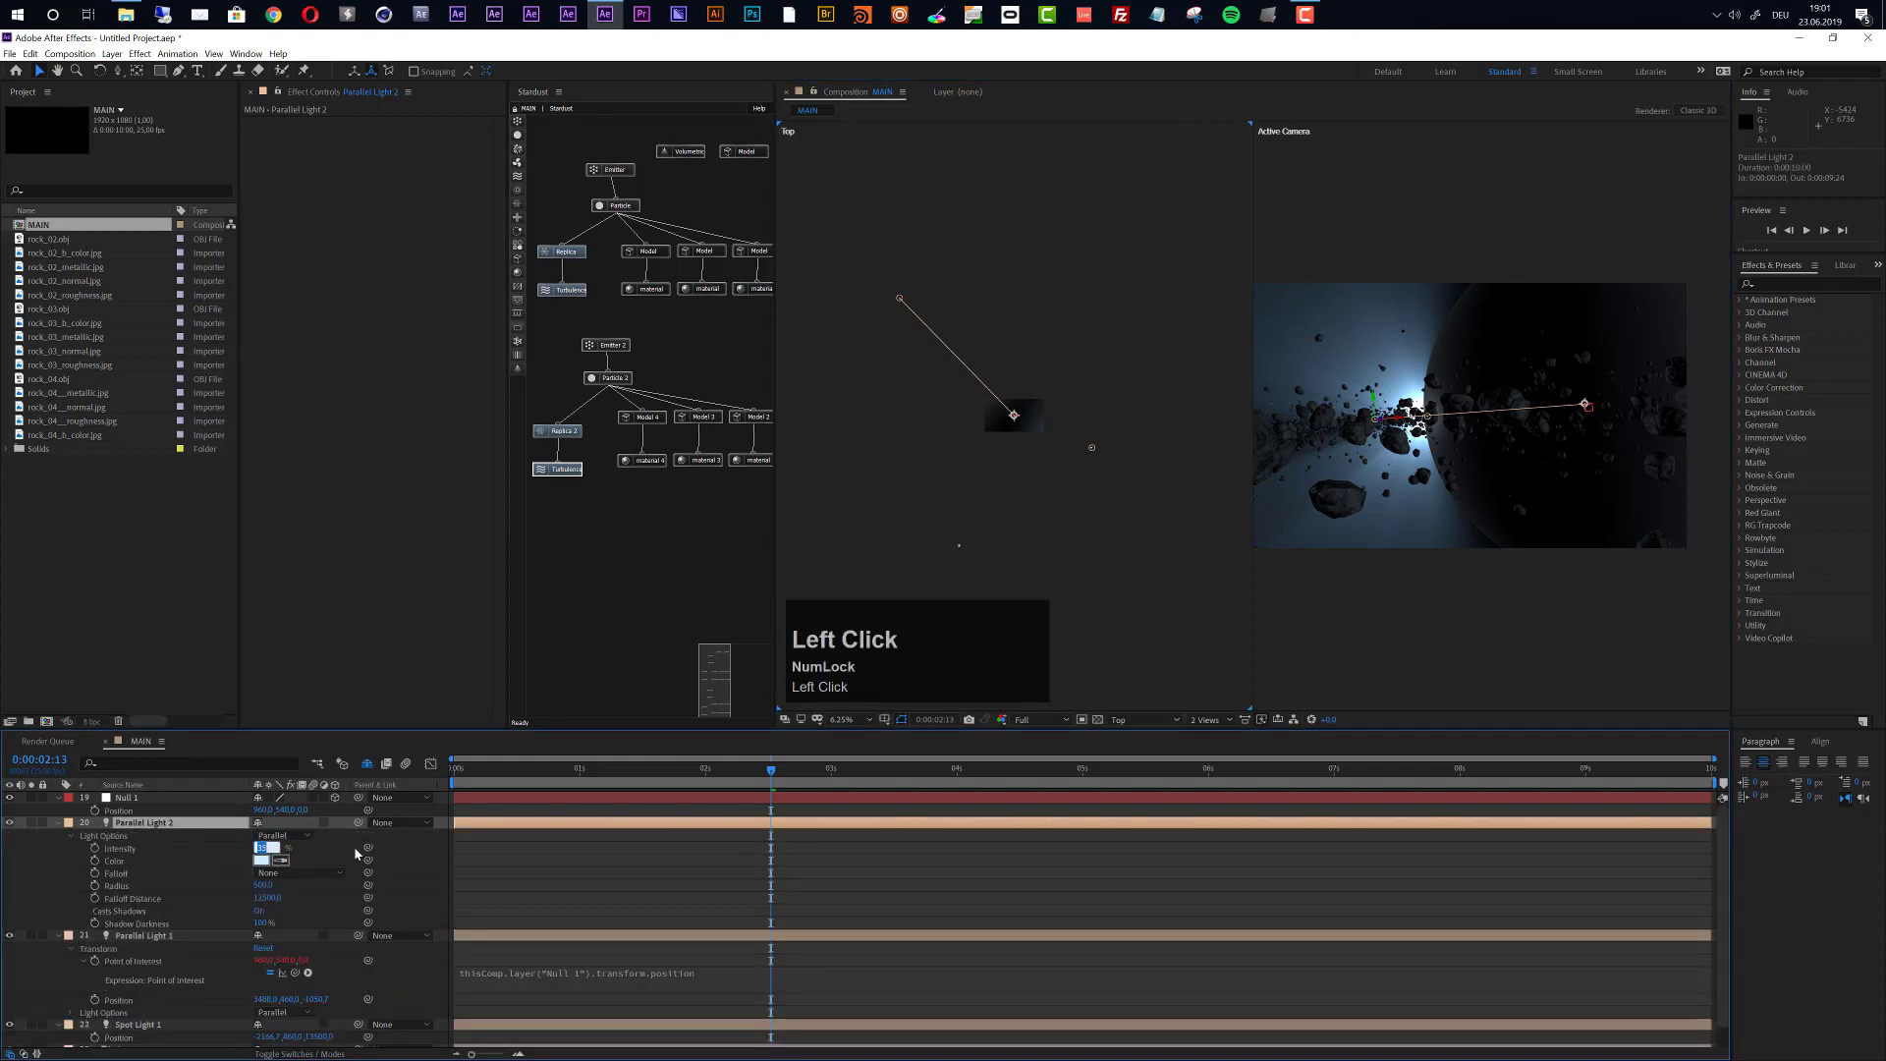
text(2)
key(Return)
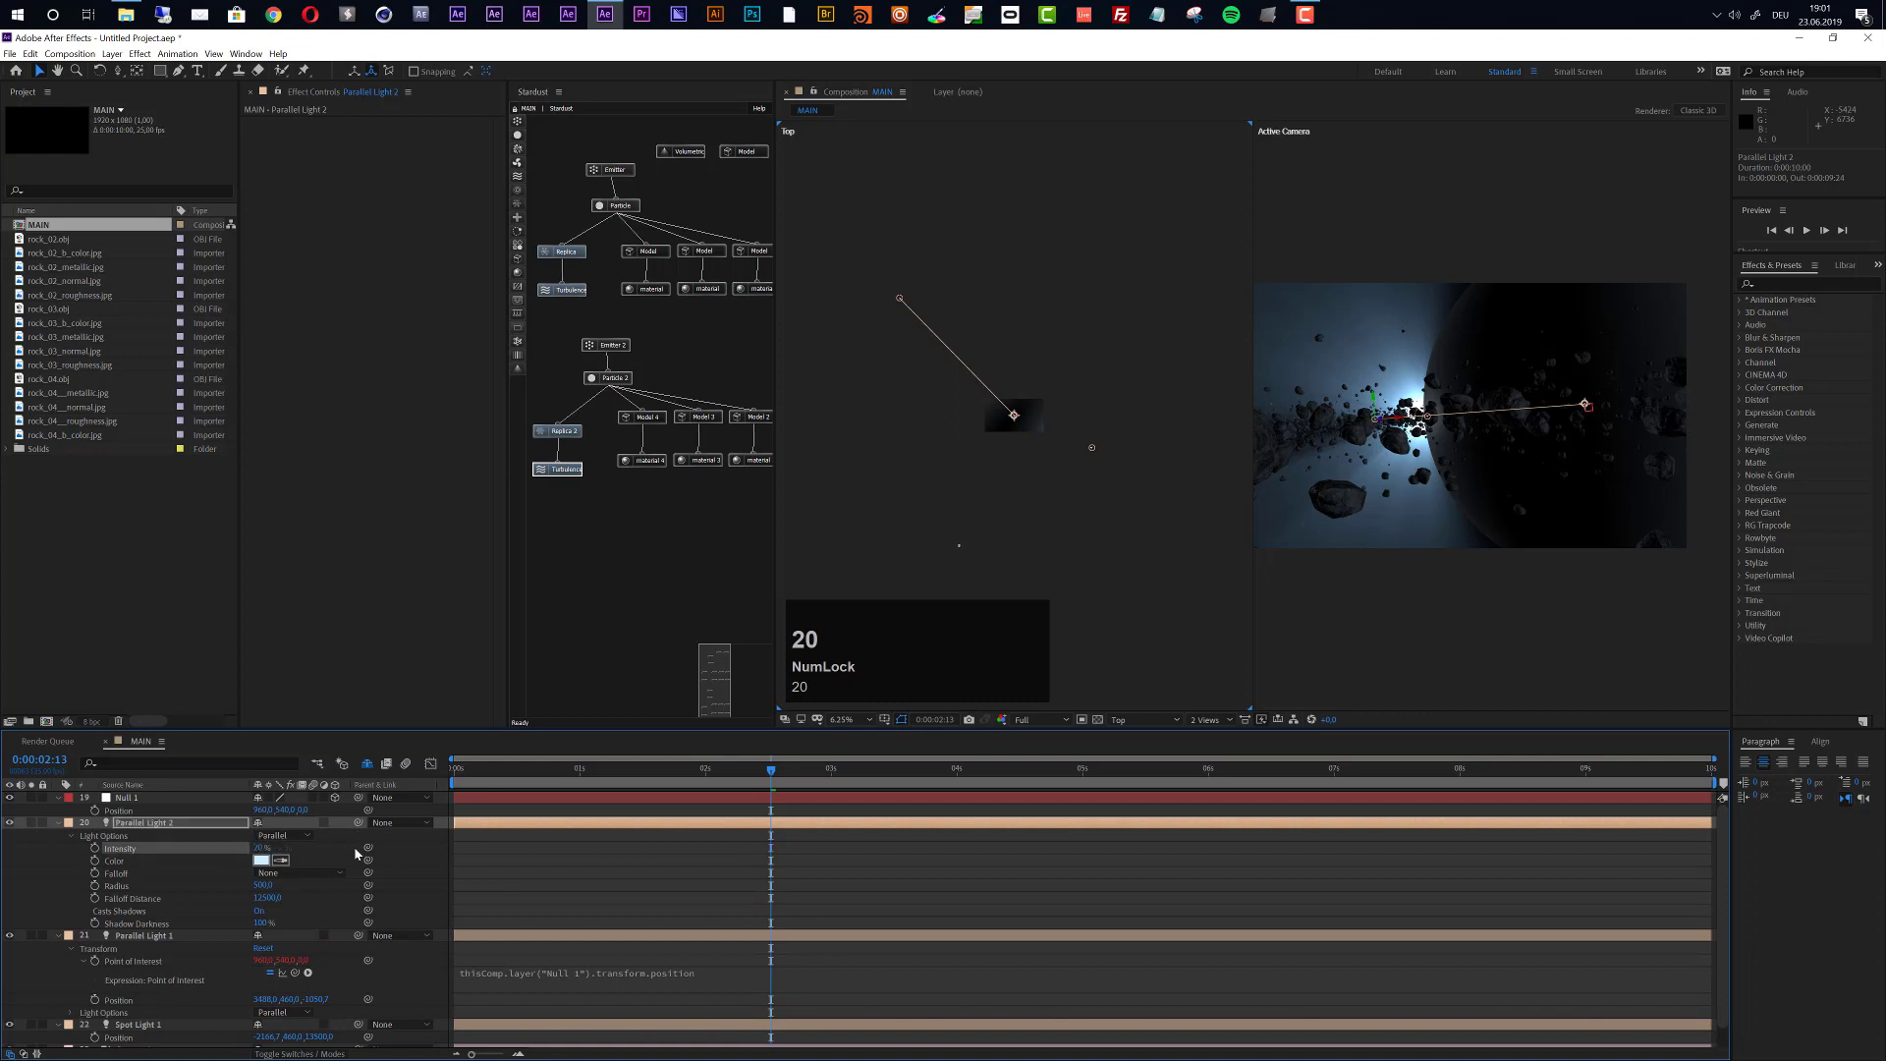
Change the Color of Parallel Light 2 to a more saturated light blue, about 81CEF8.
click(263, 860)
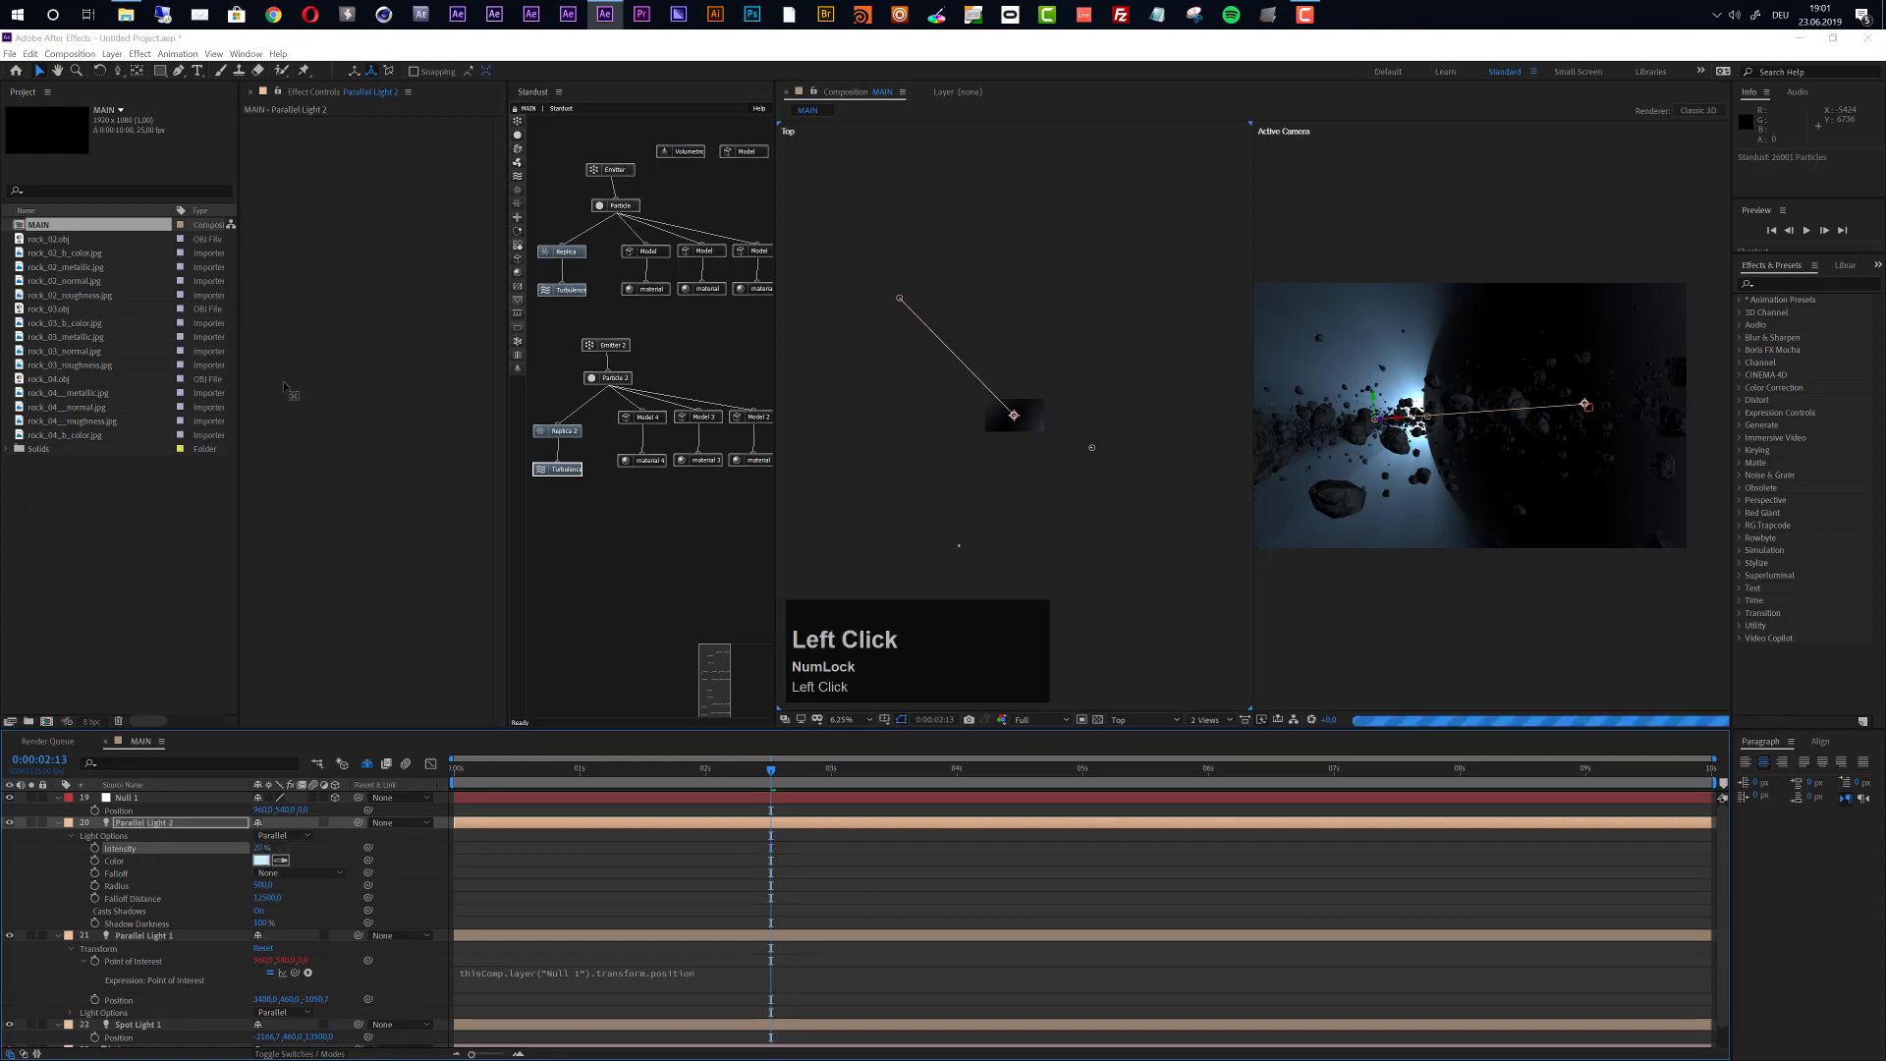
click(108, 115)
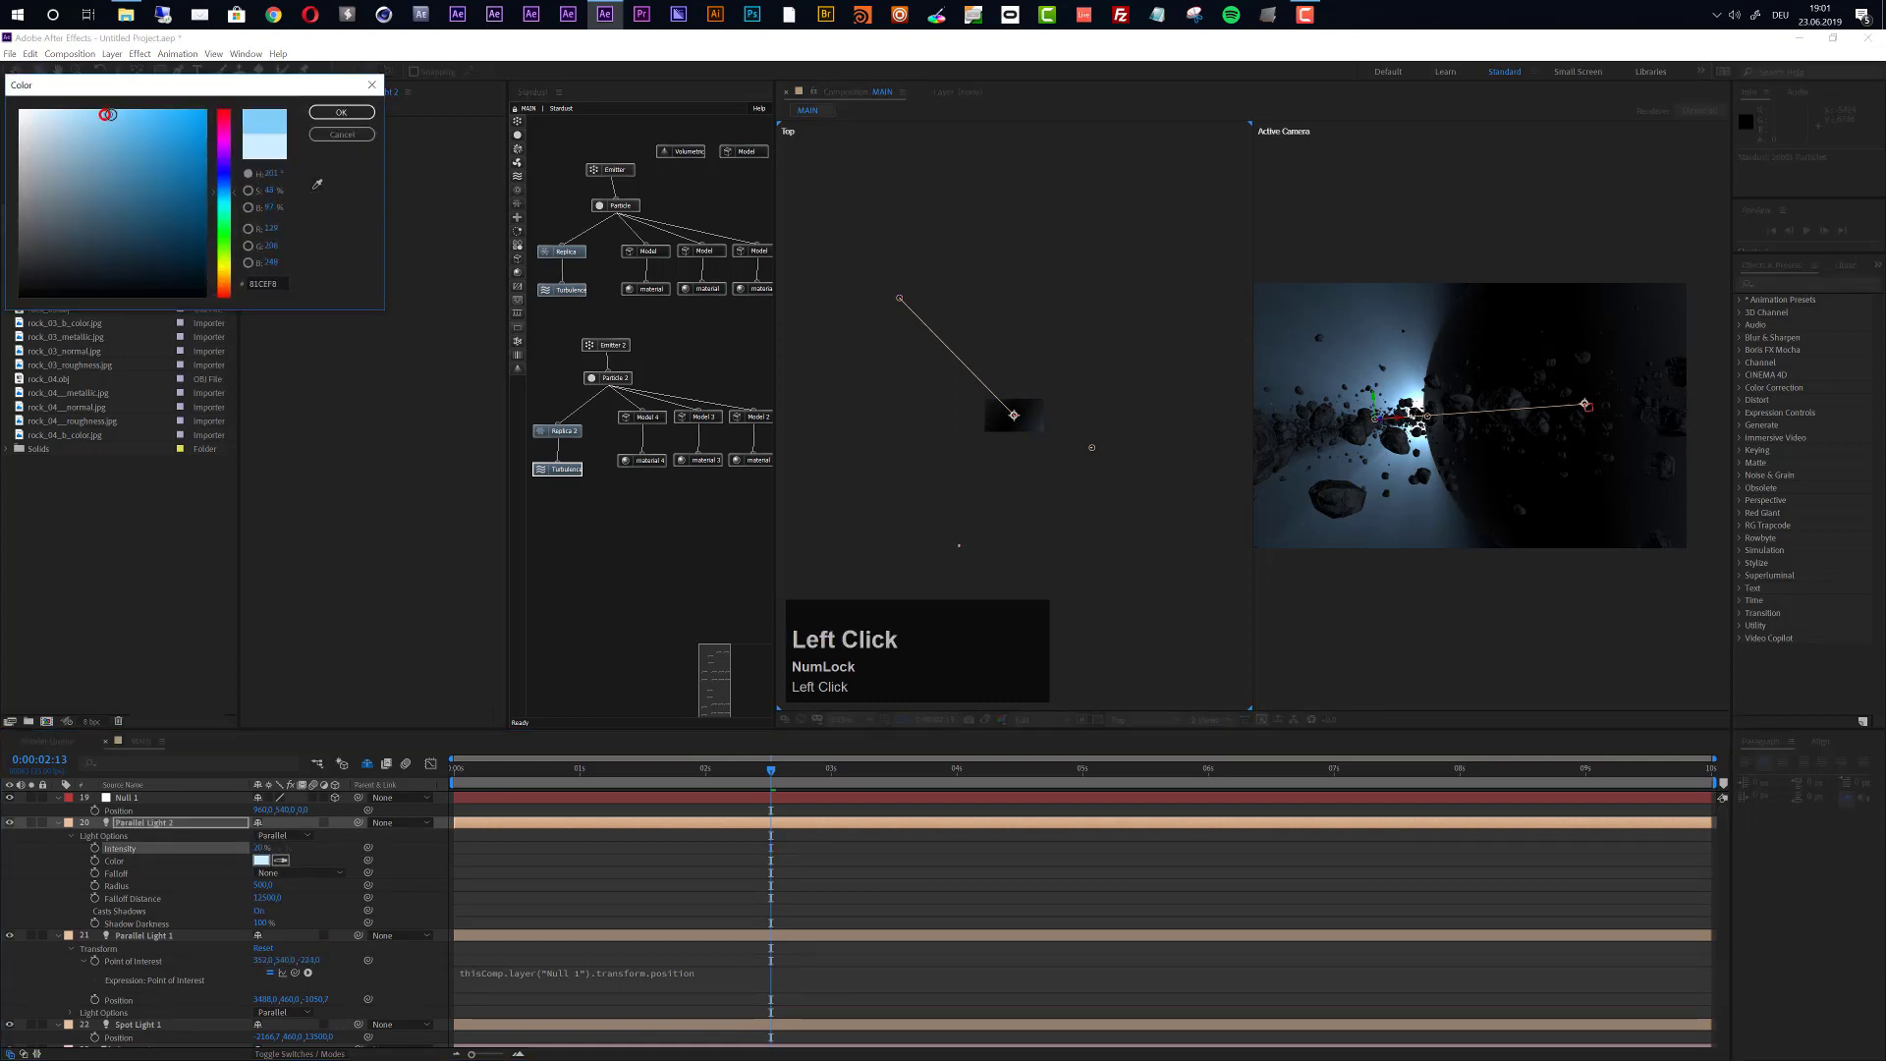
click(341, 112)
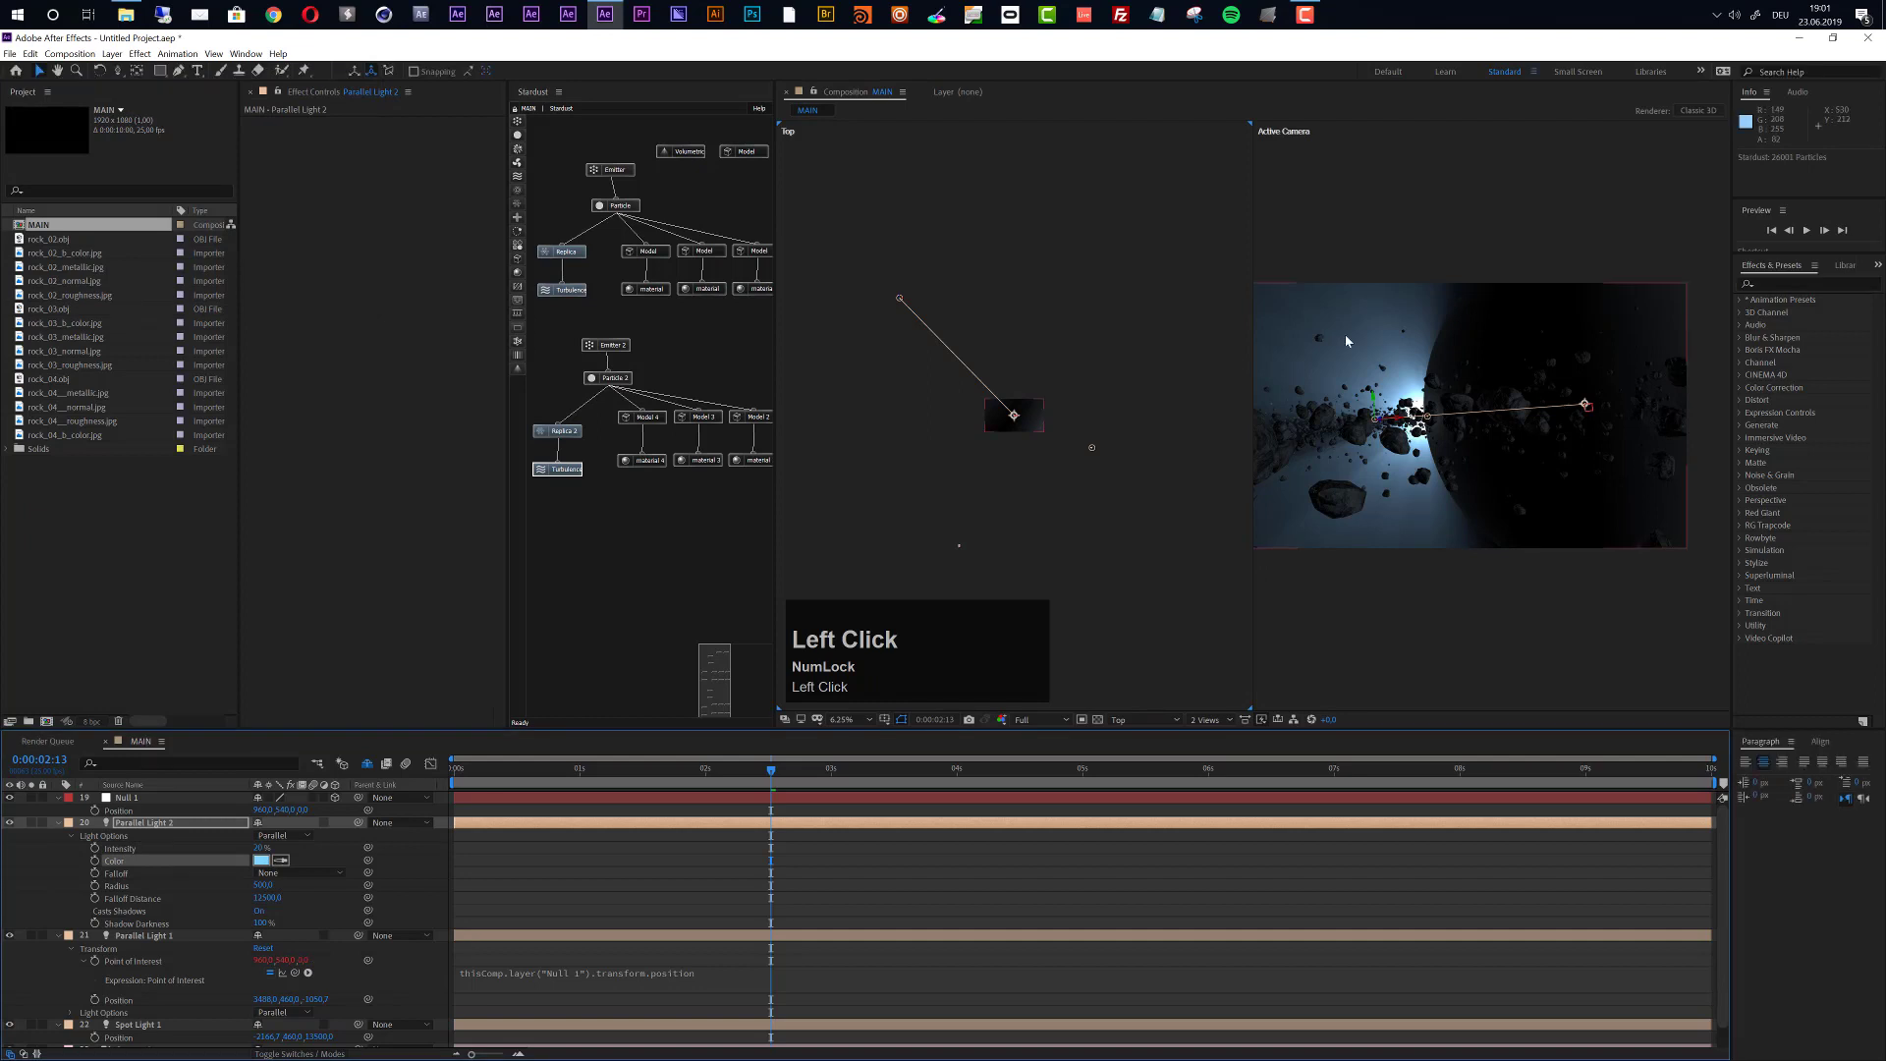
Switch the viewer layout to 1 View of the Active Camera and inspect the lighting on the rocks and planet.
click(1221, 724)
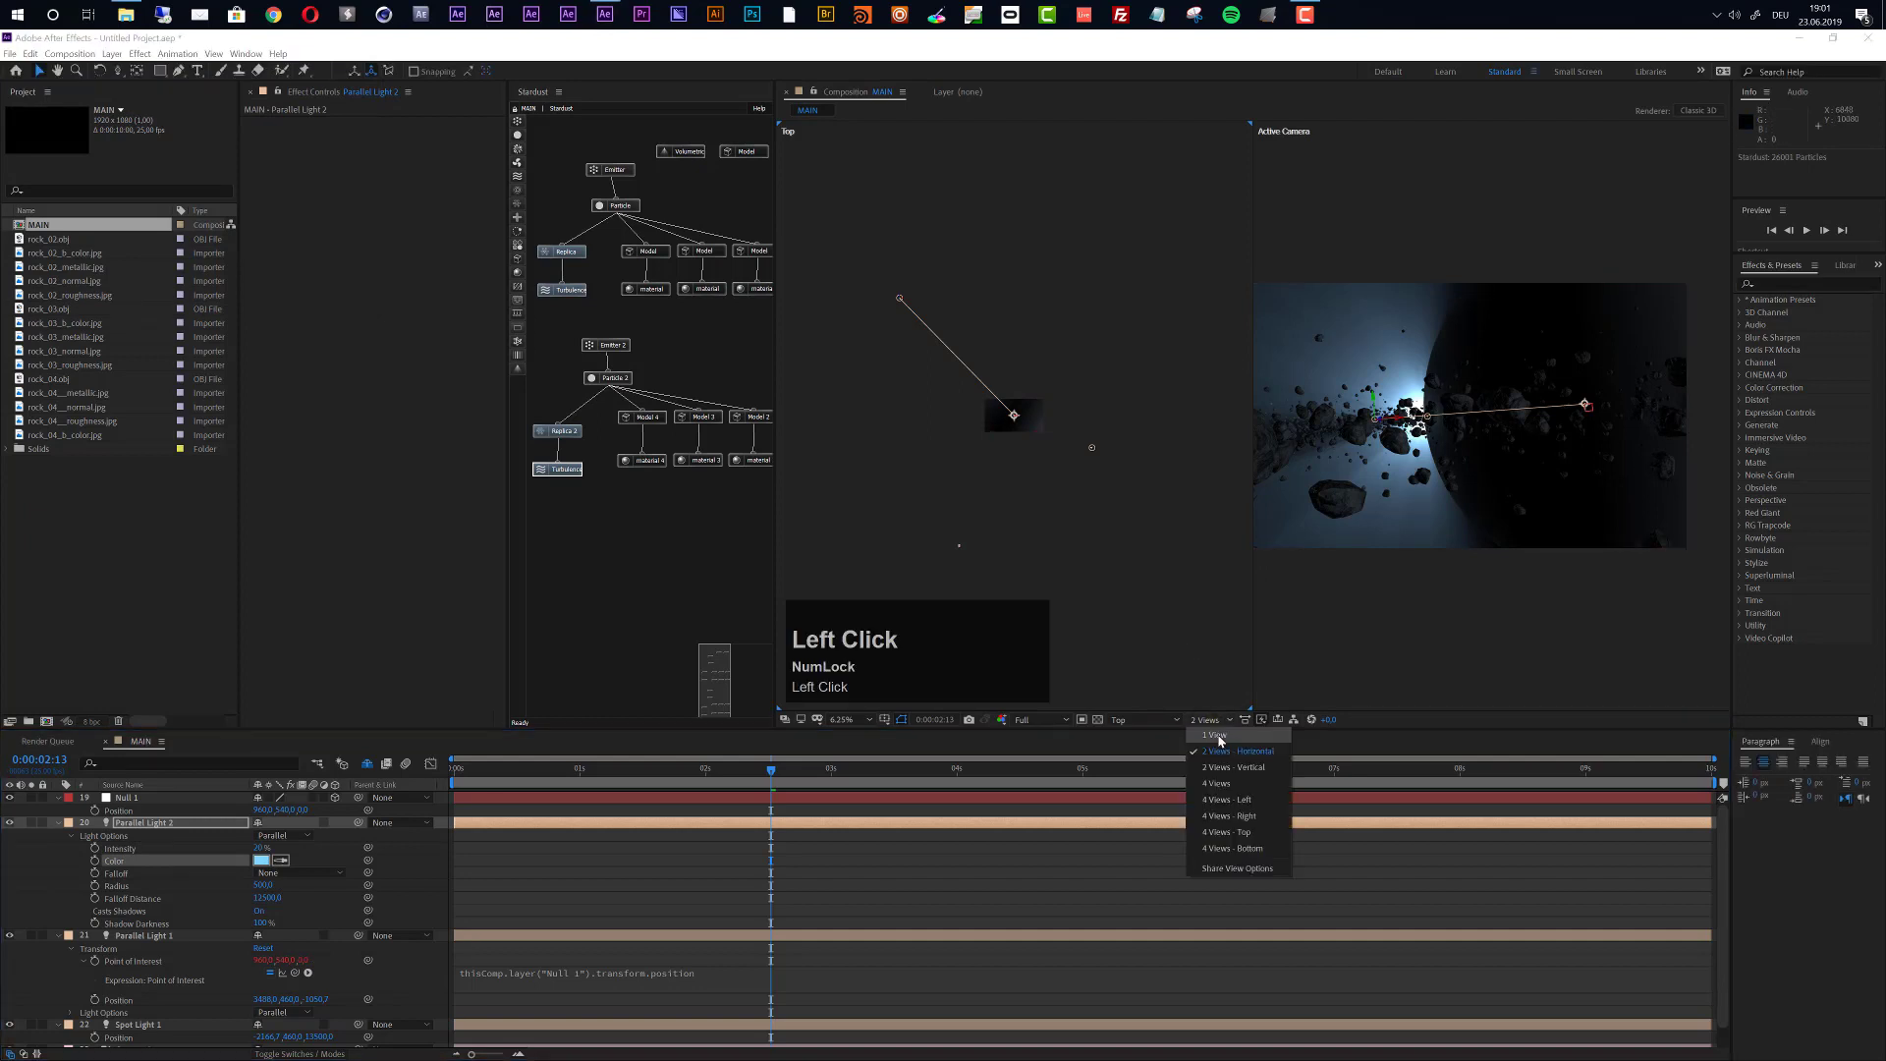
click(1221, 742)
scroll(1187, 363, up, 1)
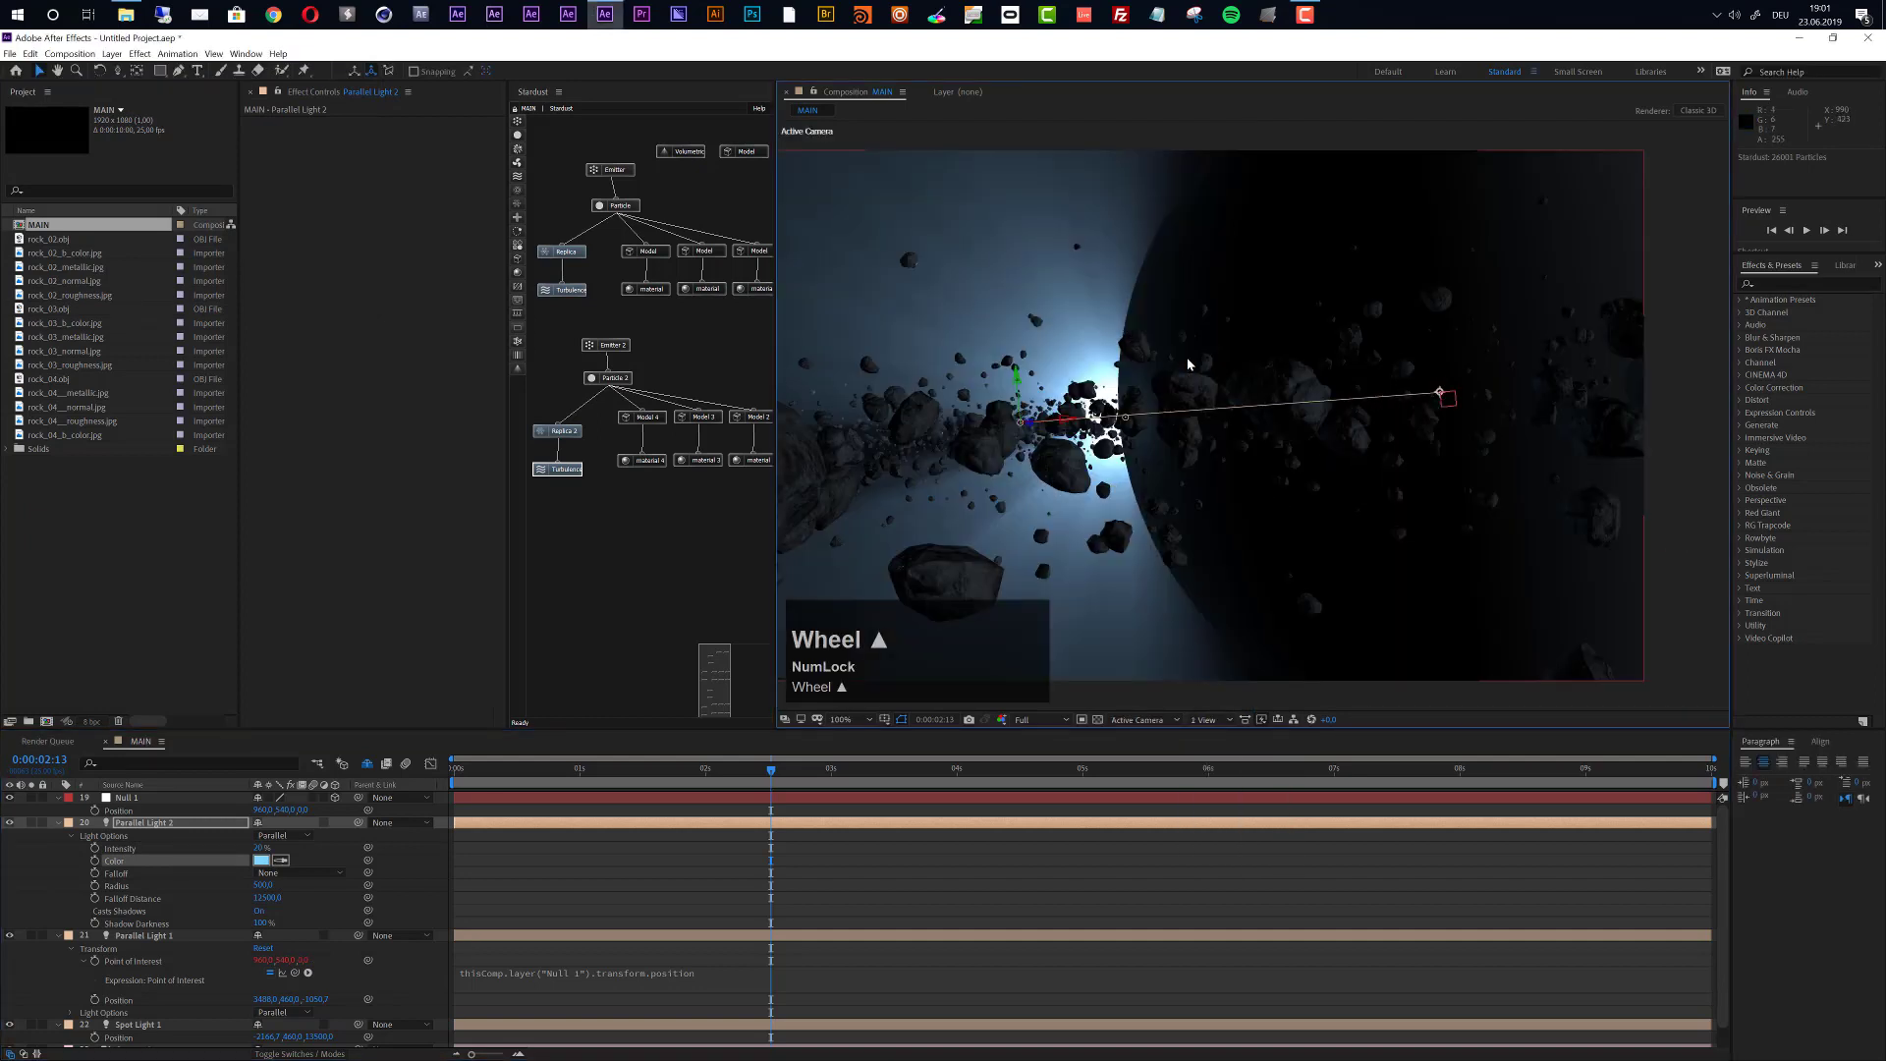
scroll(1187, 363, down, 1)
scroll(1188, 364, up, 1)
scroll(1187, 363, down, 1)
scroll(1187, 363, up, 1)
scroll(1188, 364, down, 1)
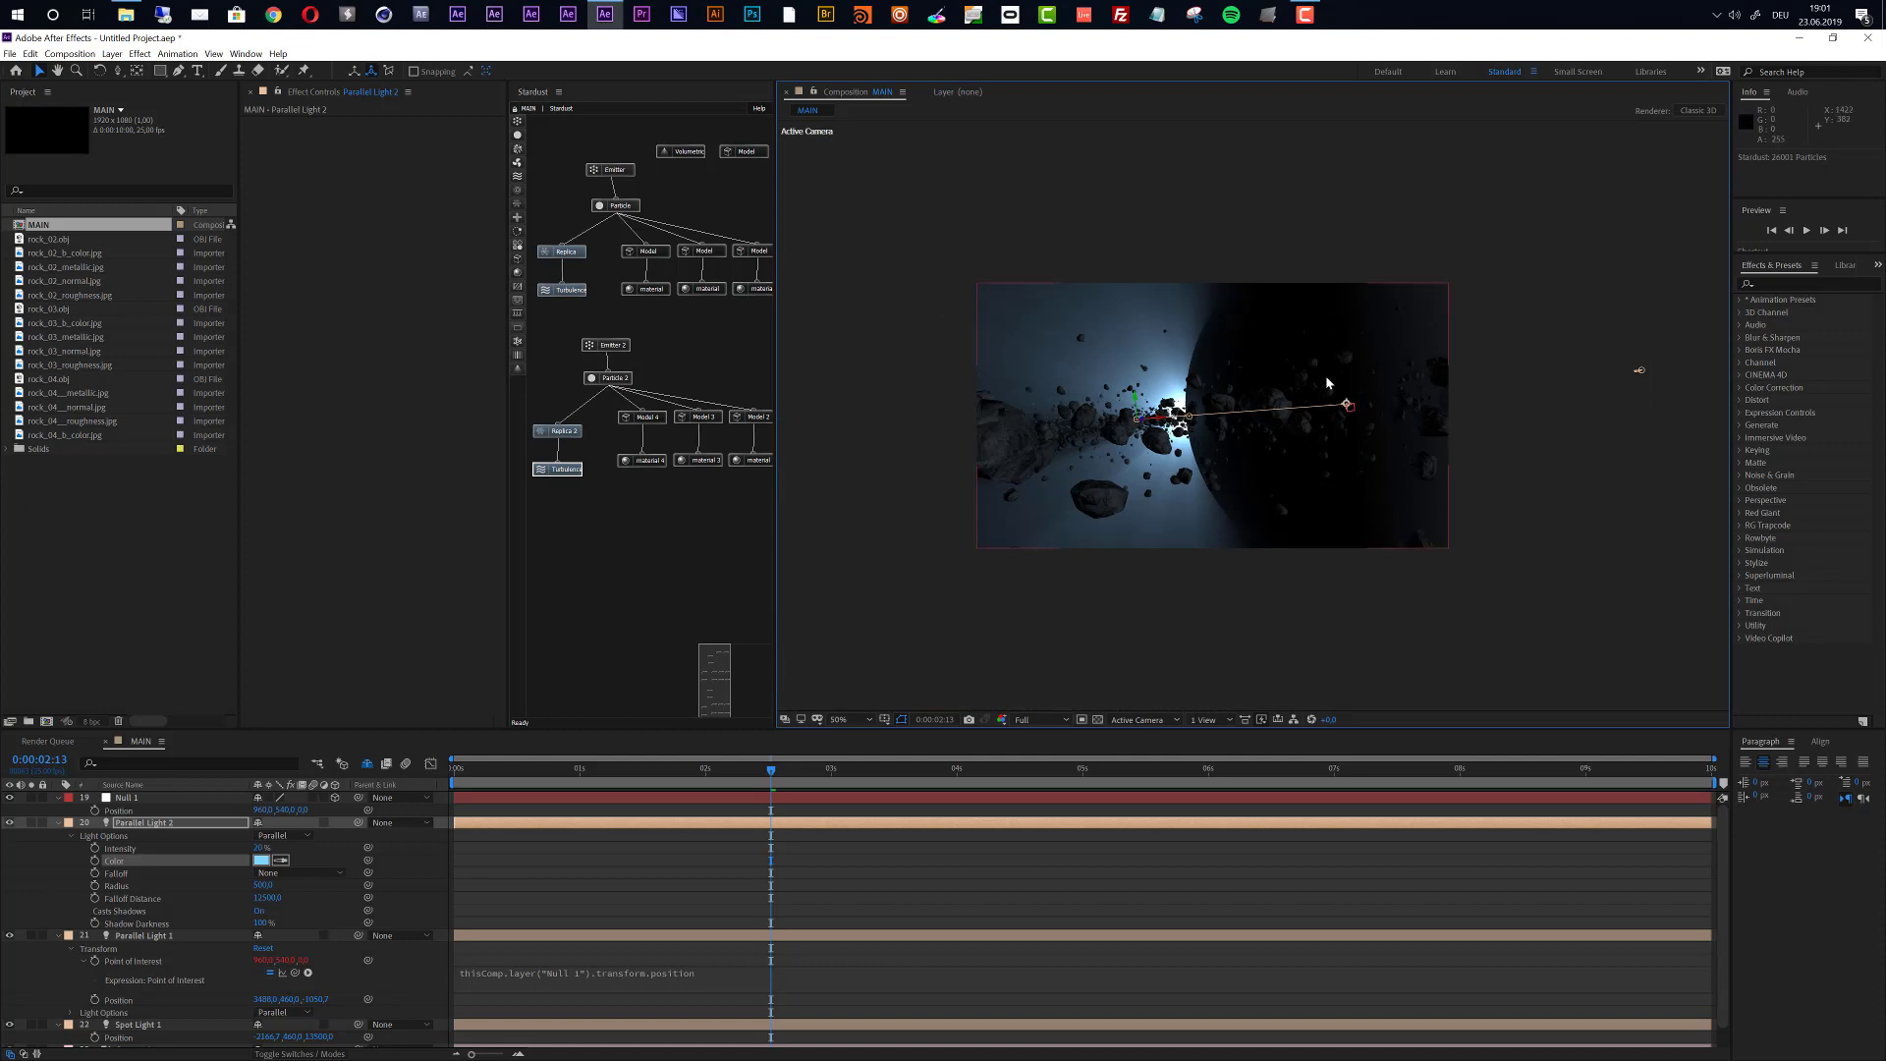
scroll(1326, 382, up, 1)
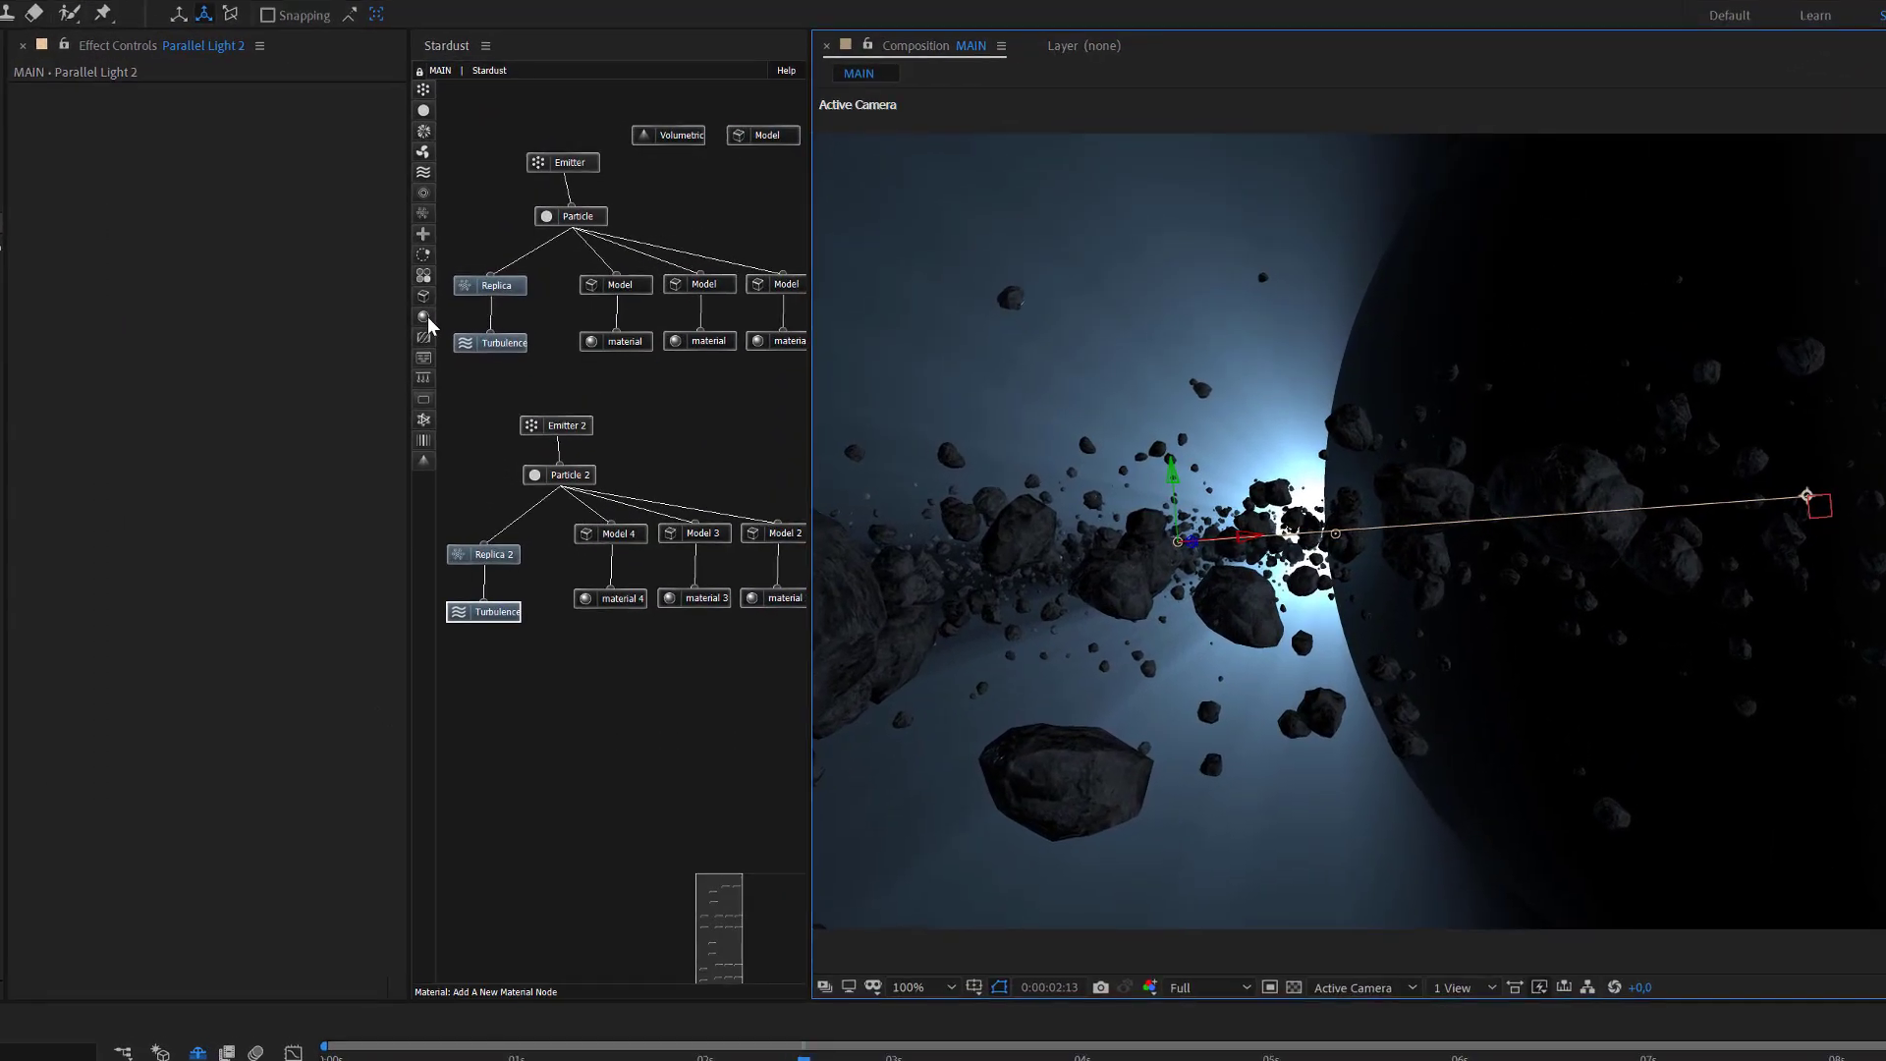
Add a Material node in the Stardust graph and connect it to the planet's Model node.
drag(430, 324, 767, 134)
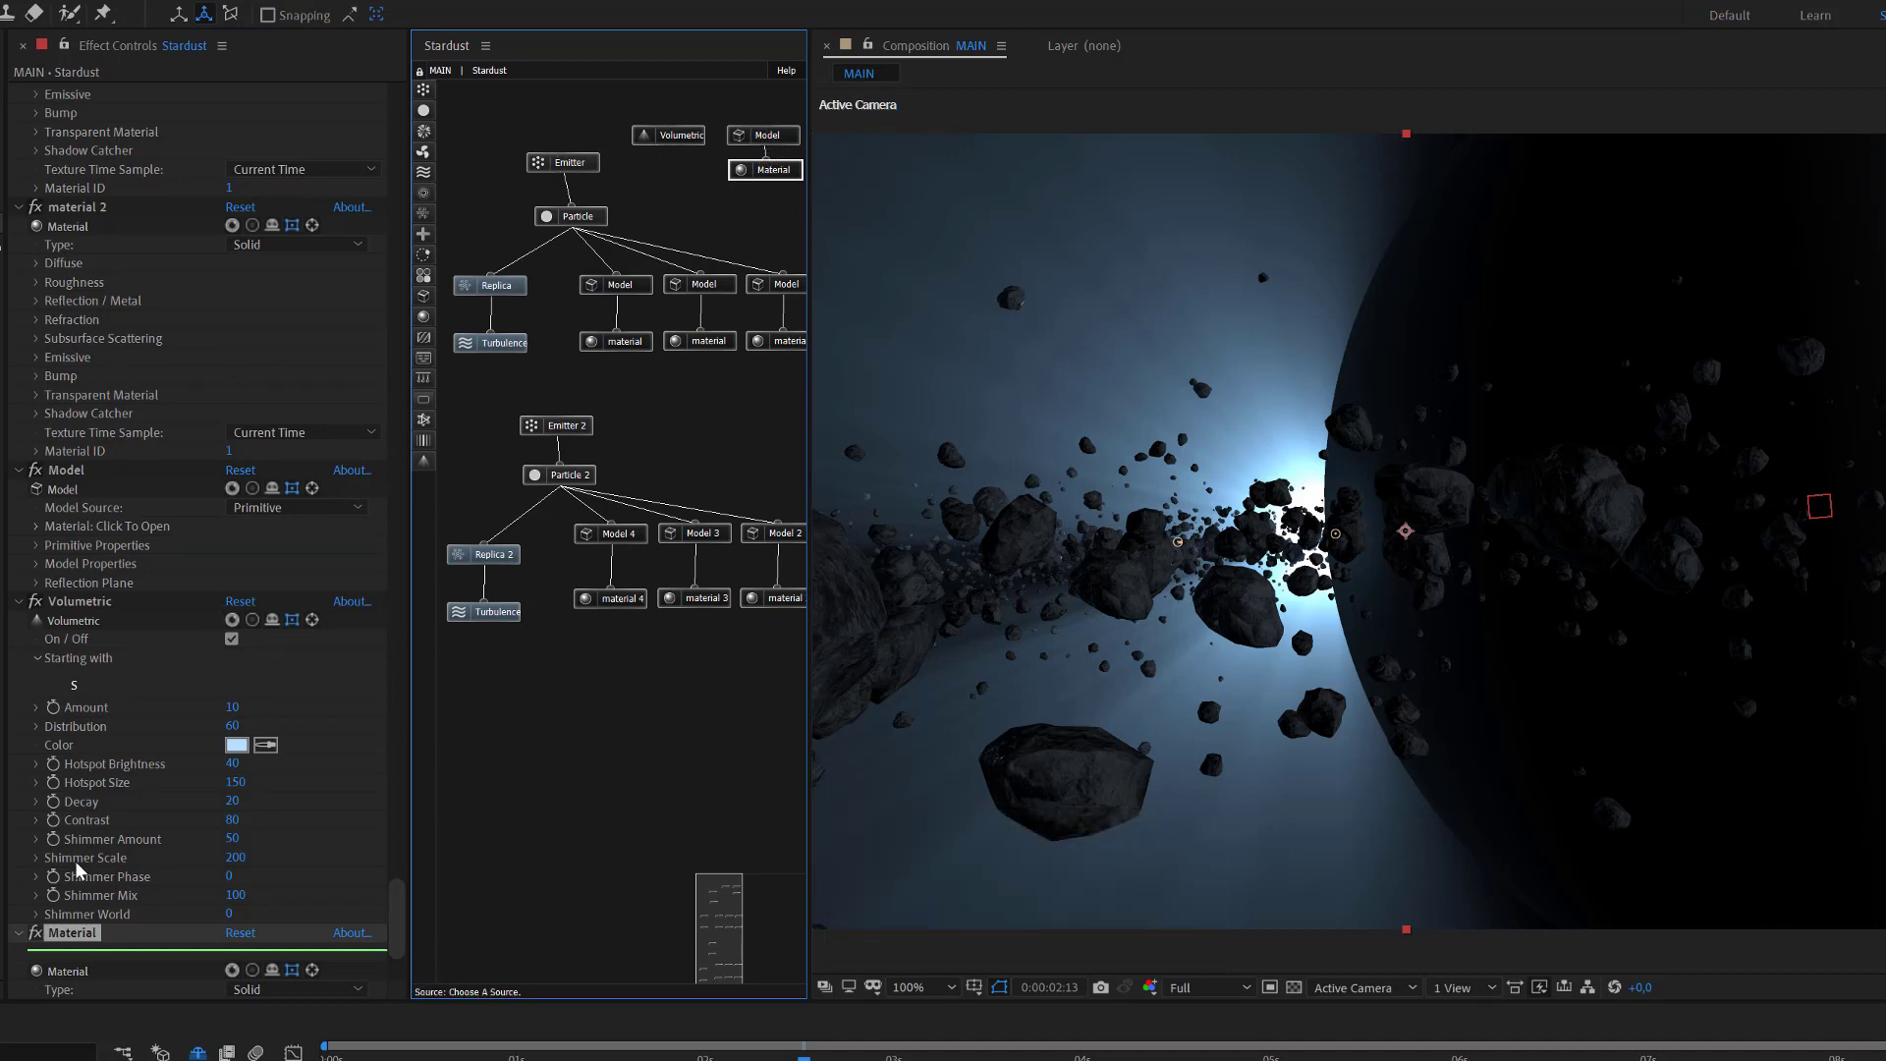
scroll(78, 869, down, 3)
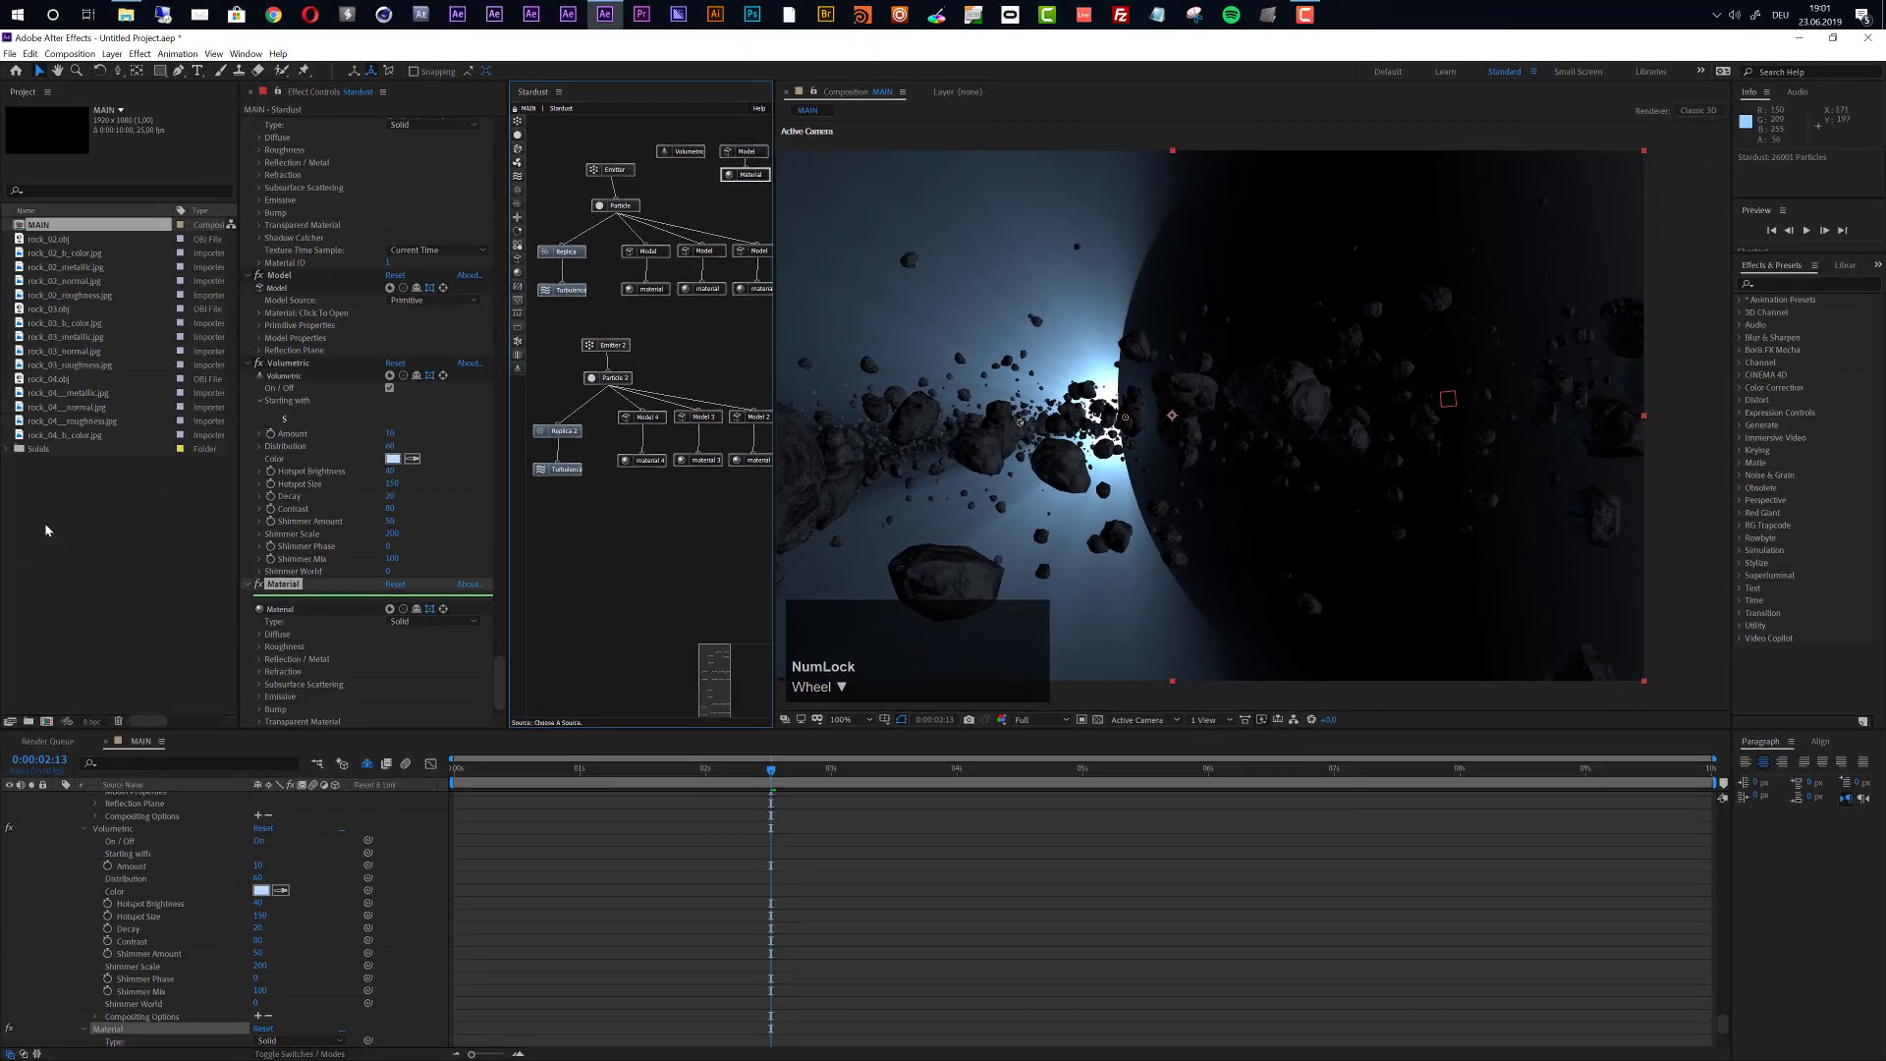
Import the planet texture io_rgb_cyl.jpg from the Planeten folder and create a new composition from it.
click(10, 53)
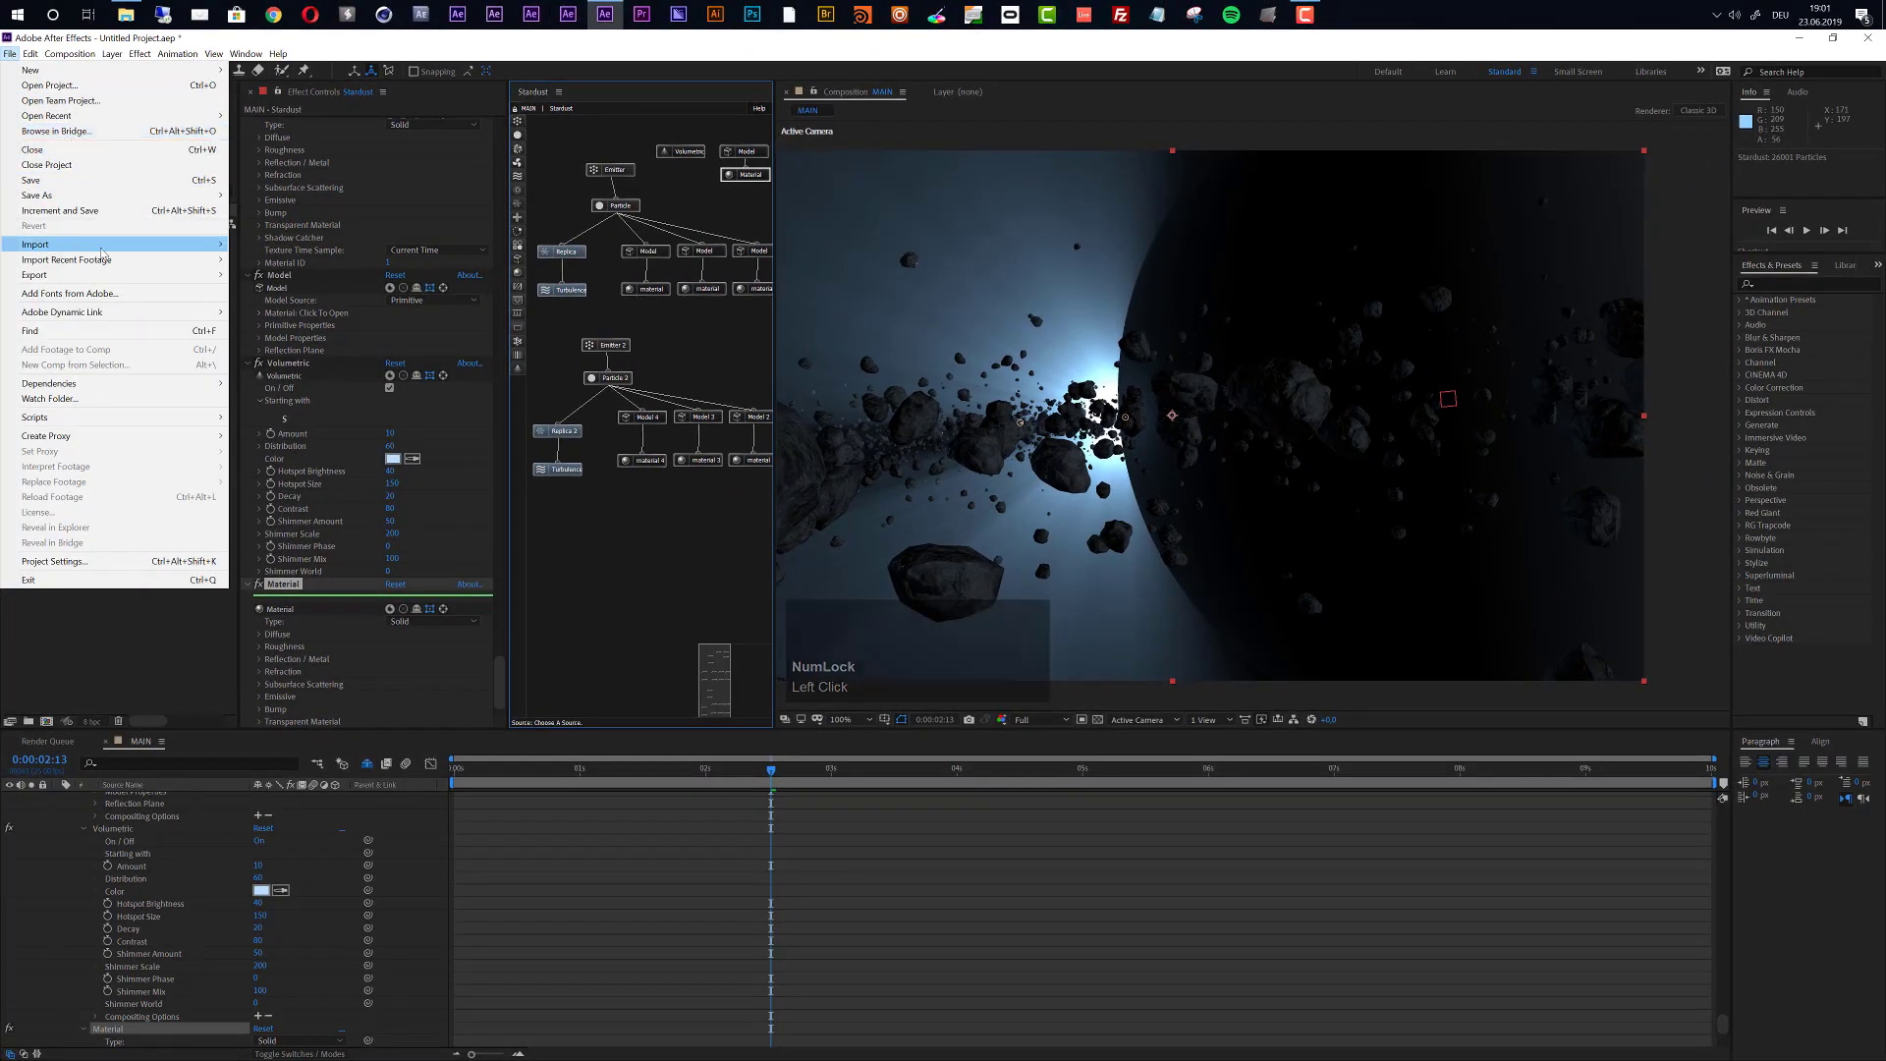
mouse_move(101, 253)
click(260, 245)
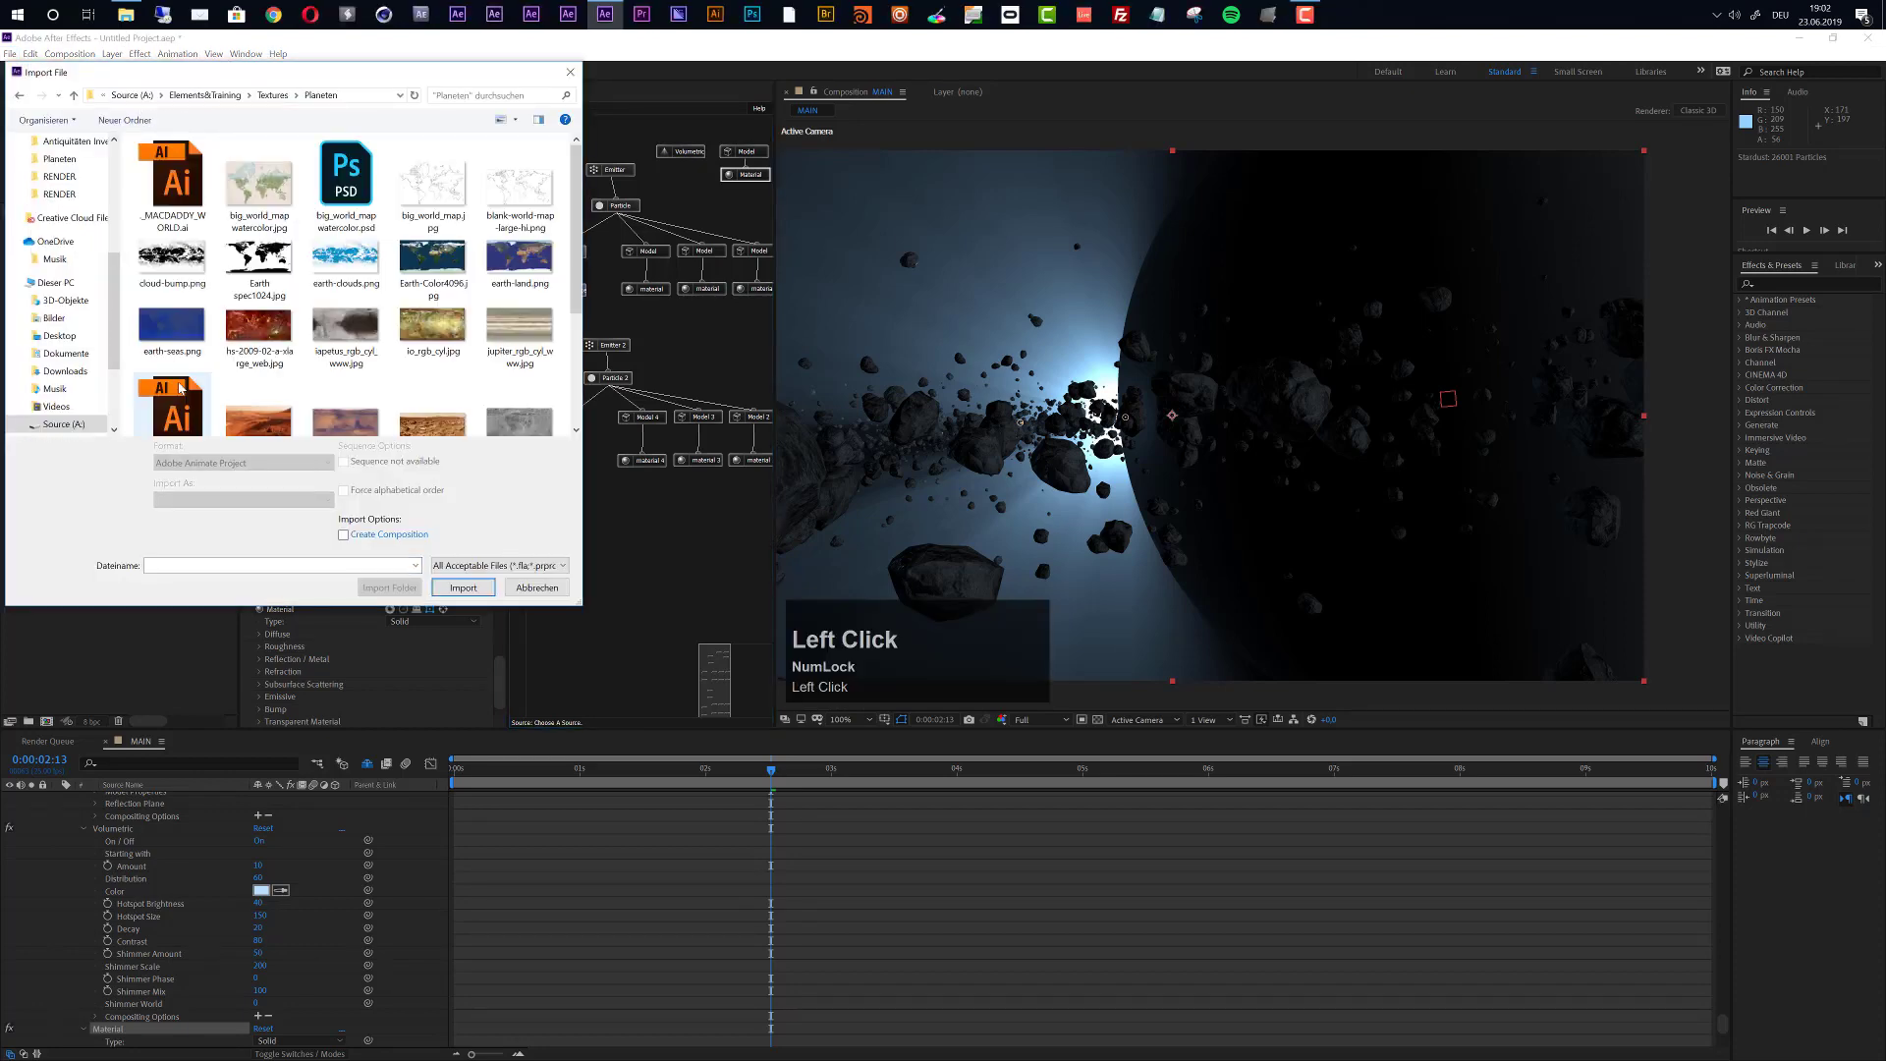
click(438, 332)
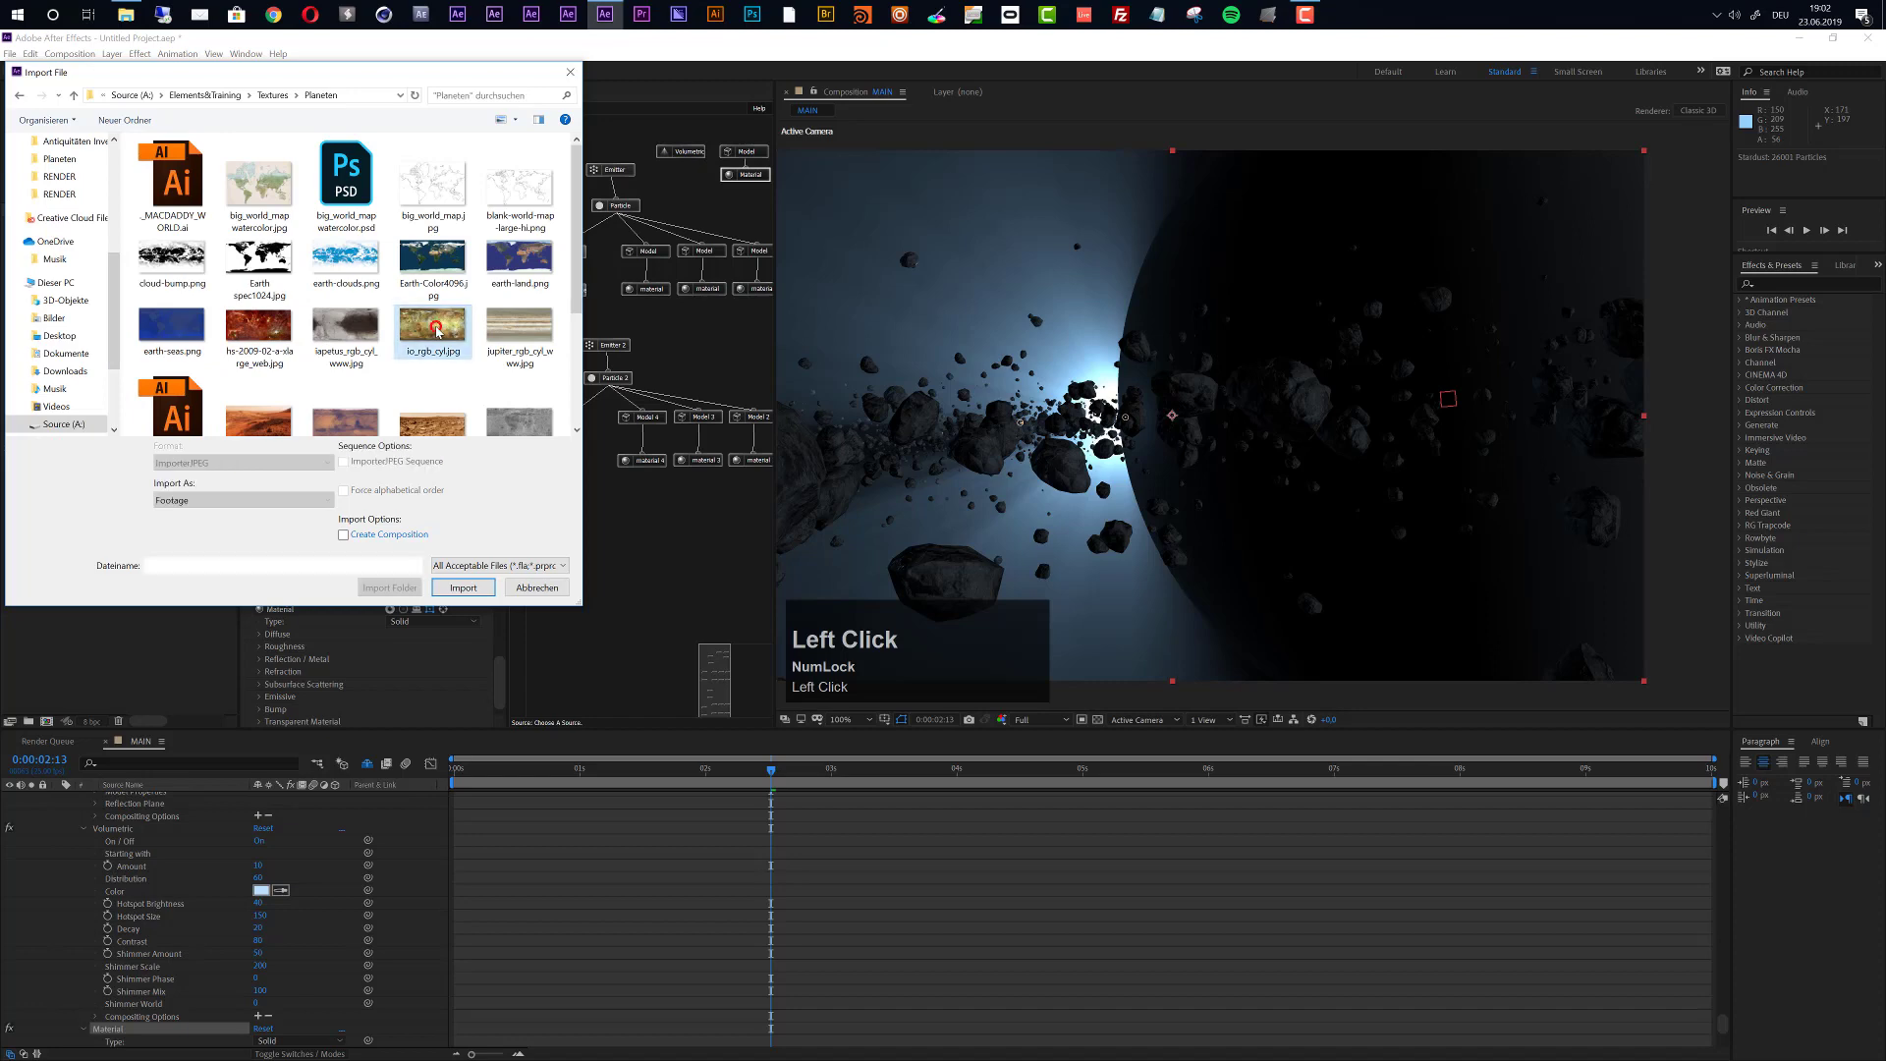
click(460, 590)
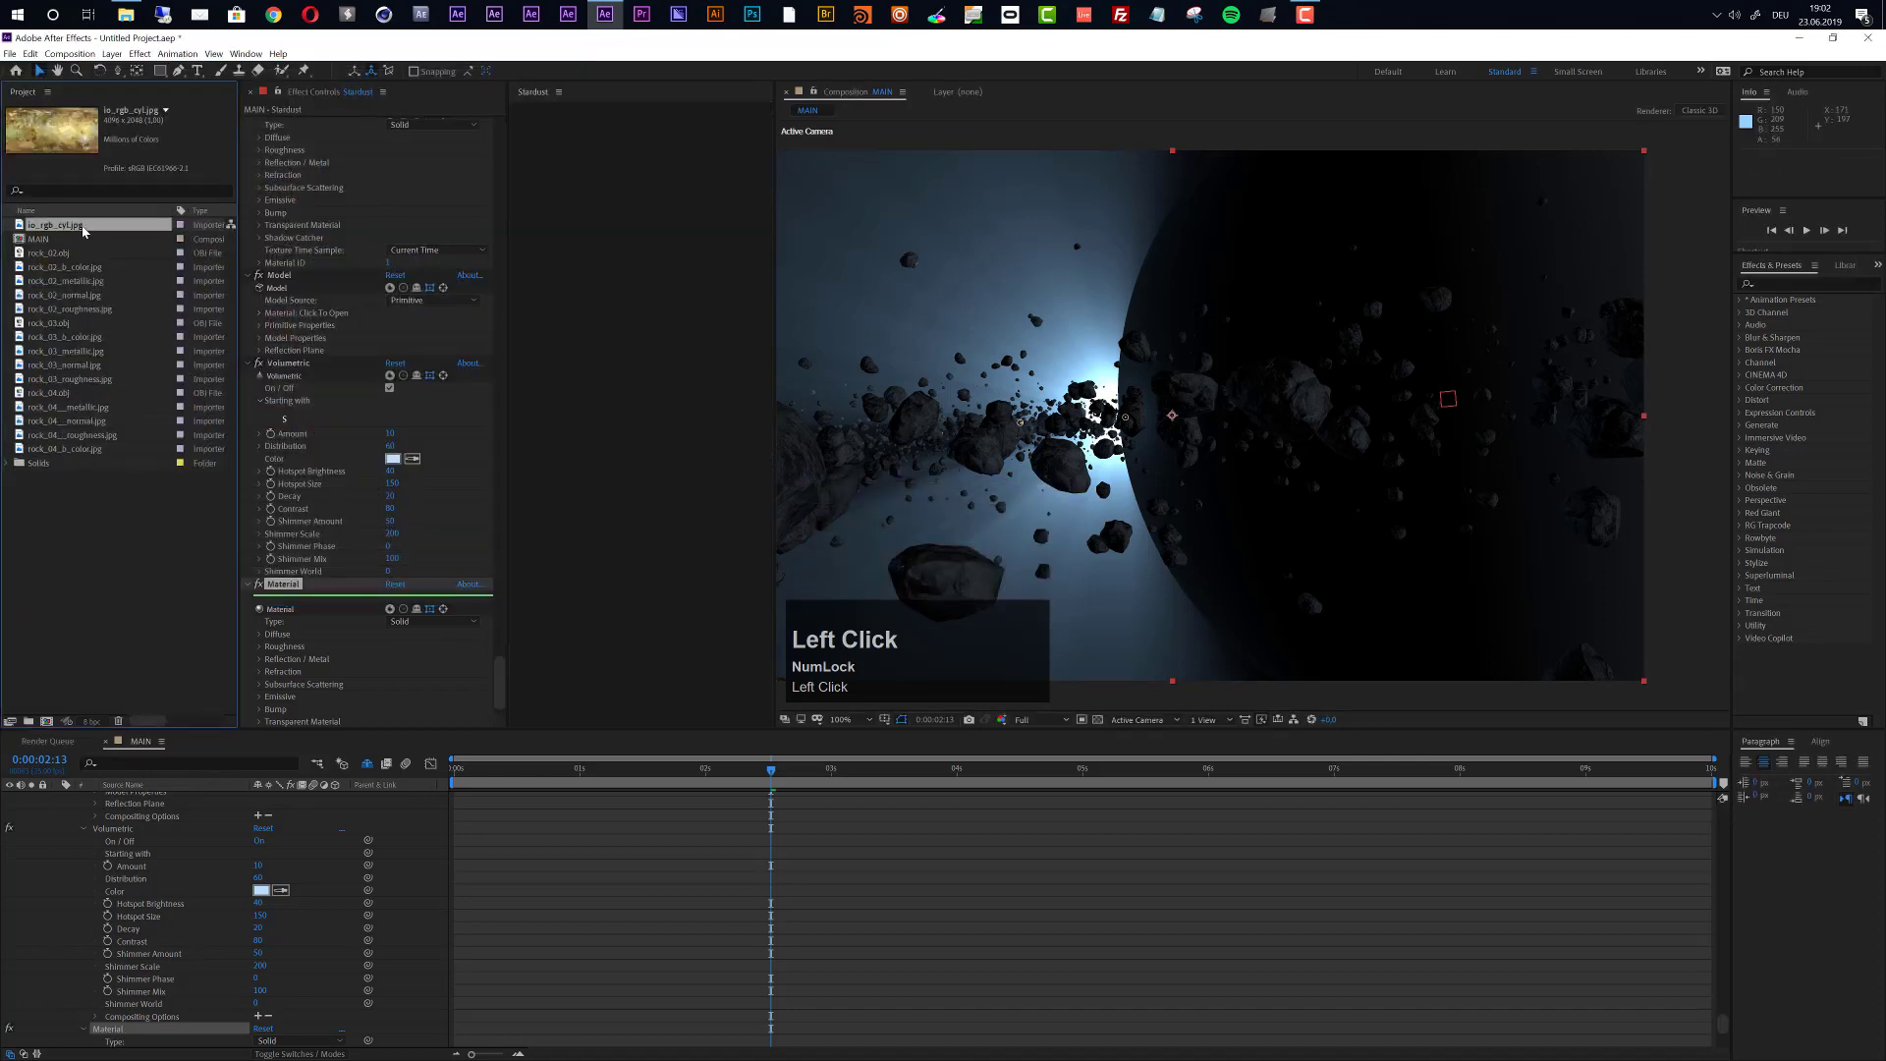
drag(79, 224, 44, 727)
drag(46, 724, 45, 723)
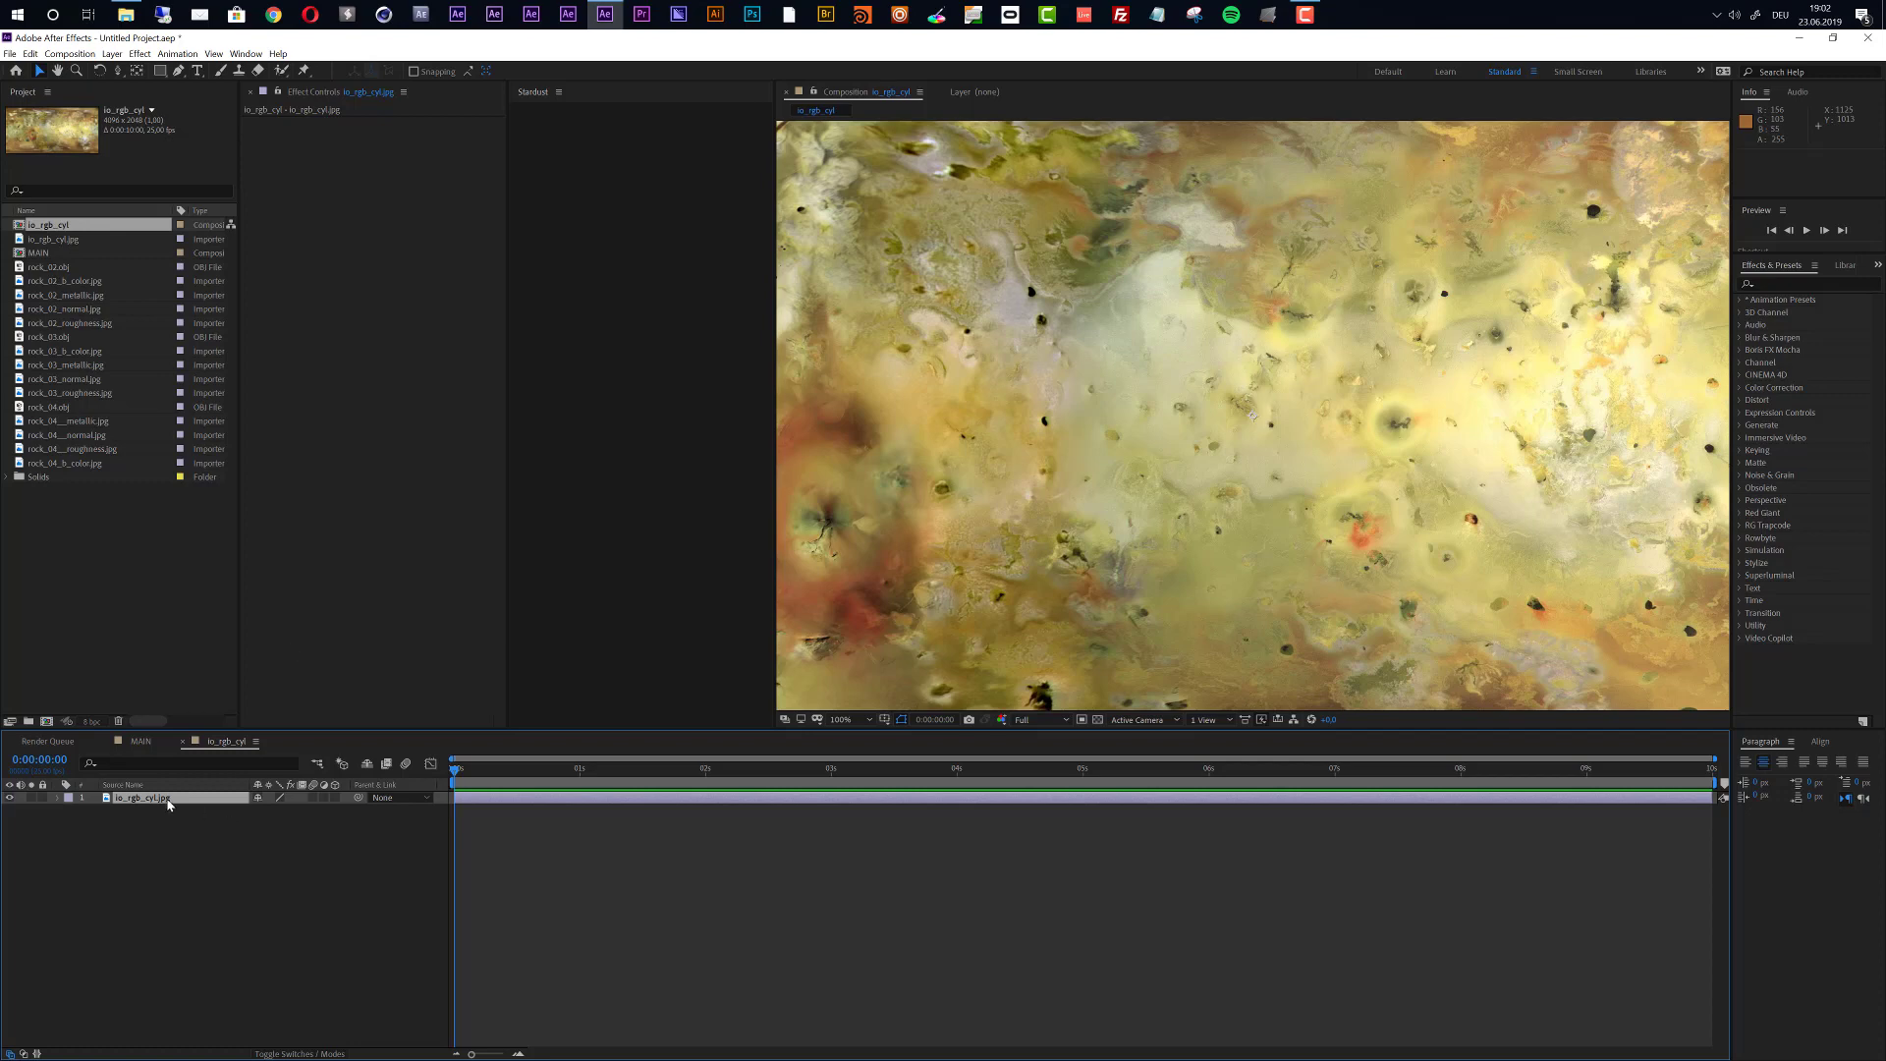
Apply the Tint effect to the io_rgb_cyl.jpg layer to make the texture black and white.
click(1785, 283)
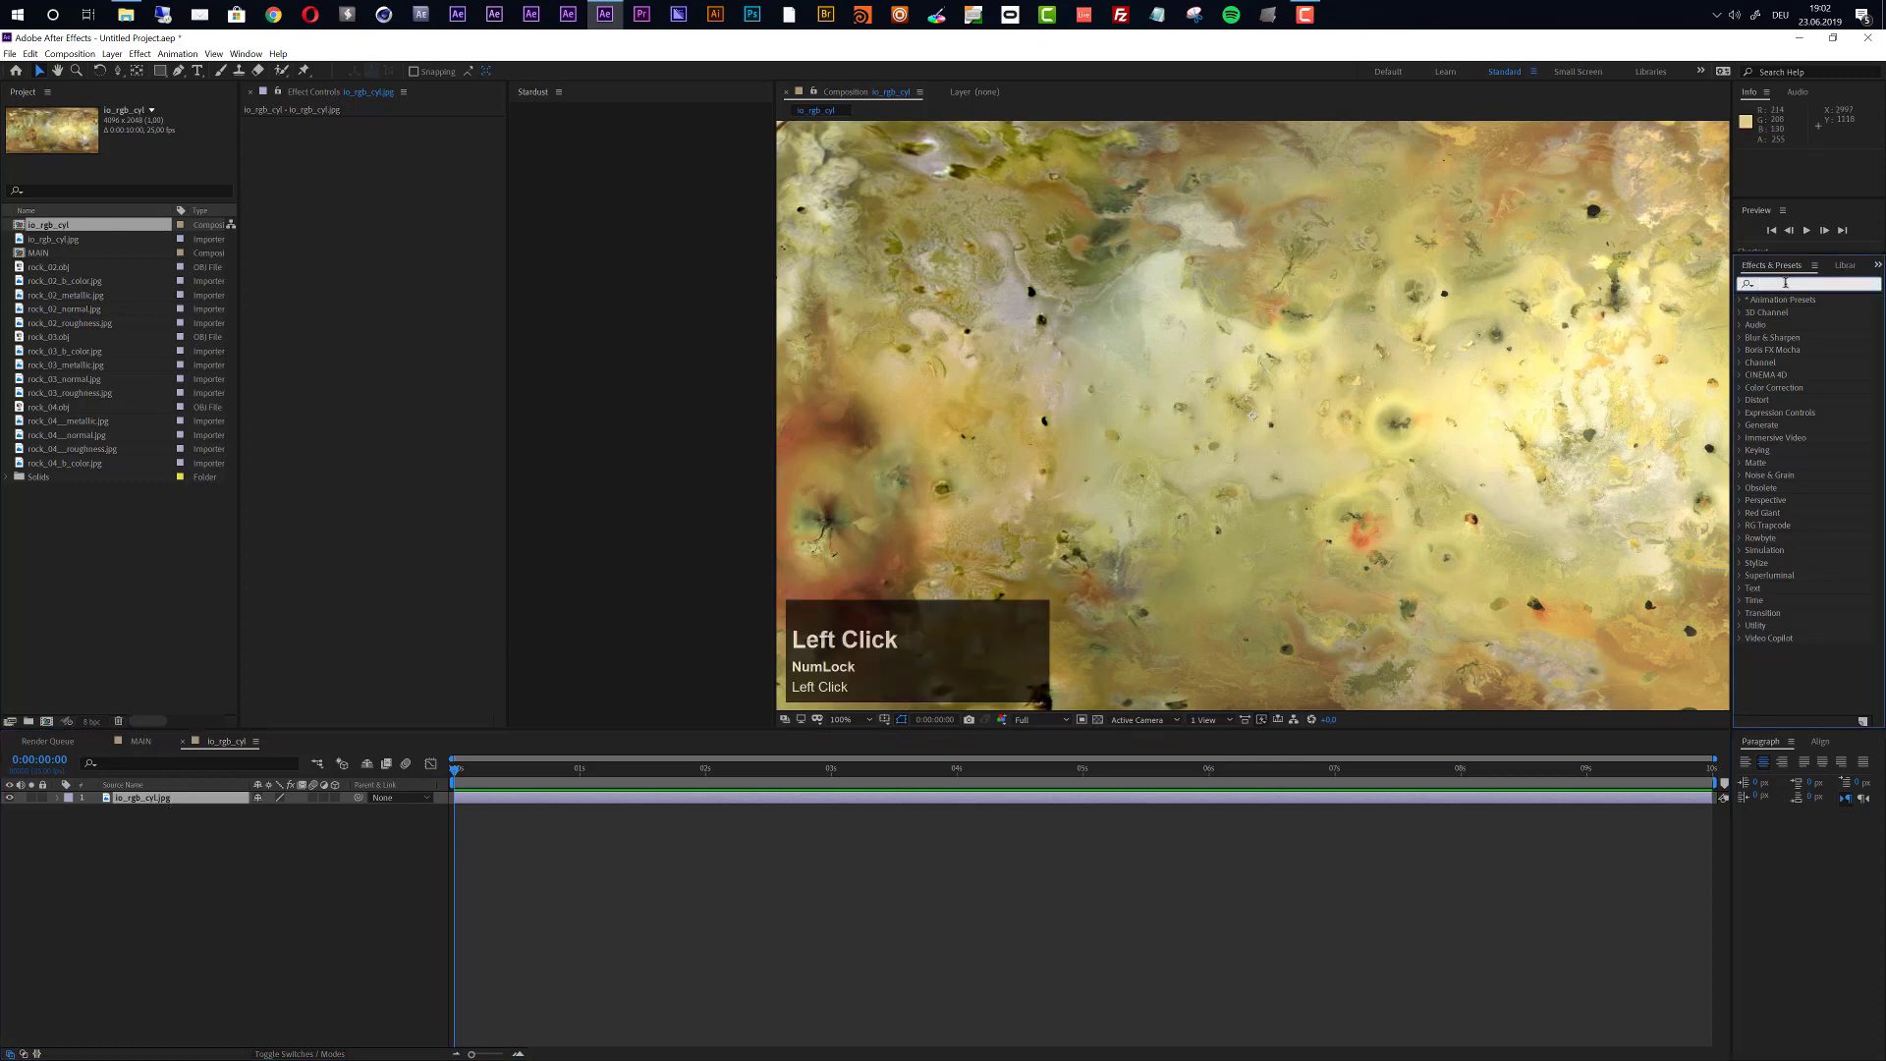
text(tint)
drag(1792, 350, 1283, 795)
scroll(1275, 499, down, 2)
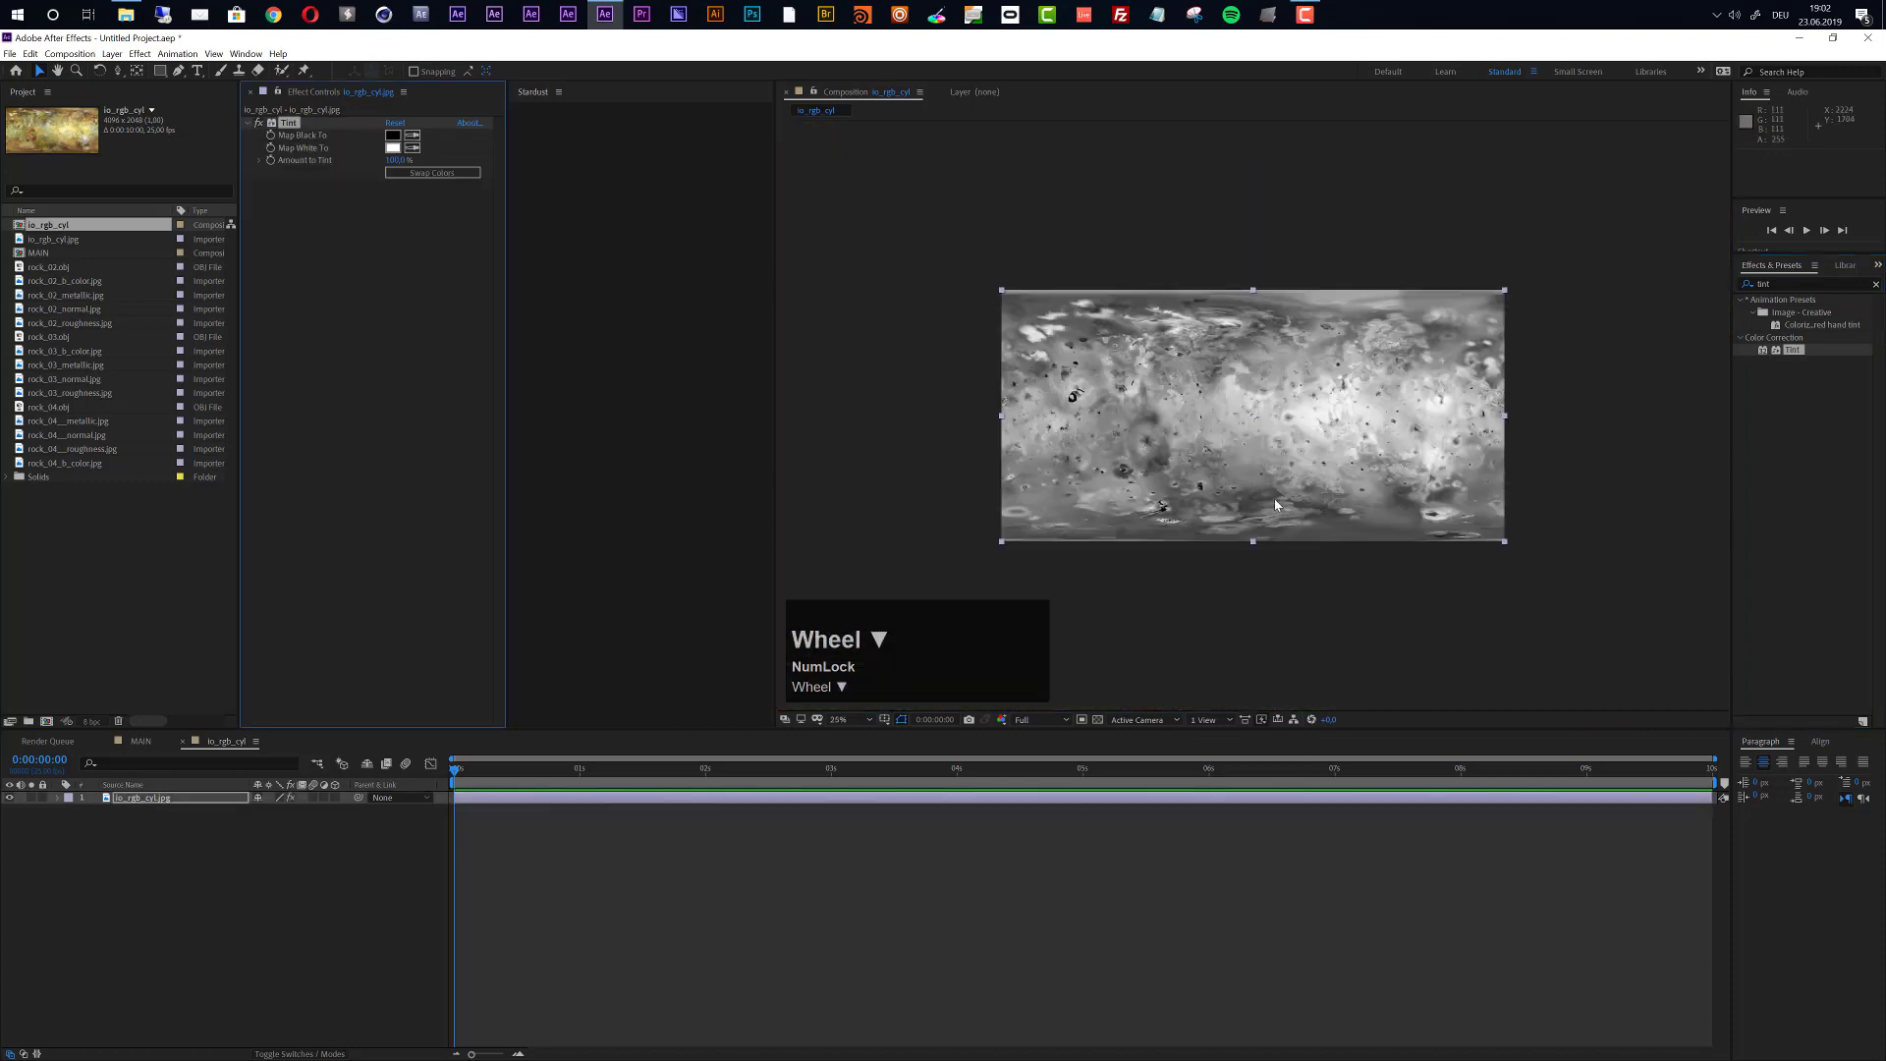
scroll(1275, 498, up, 1)
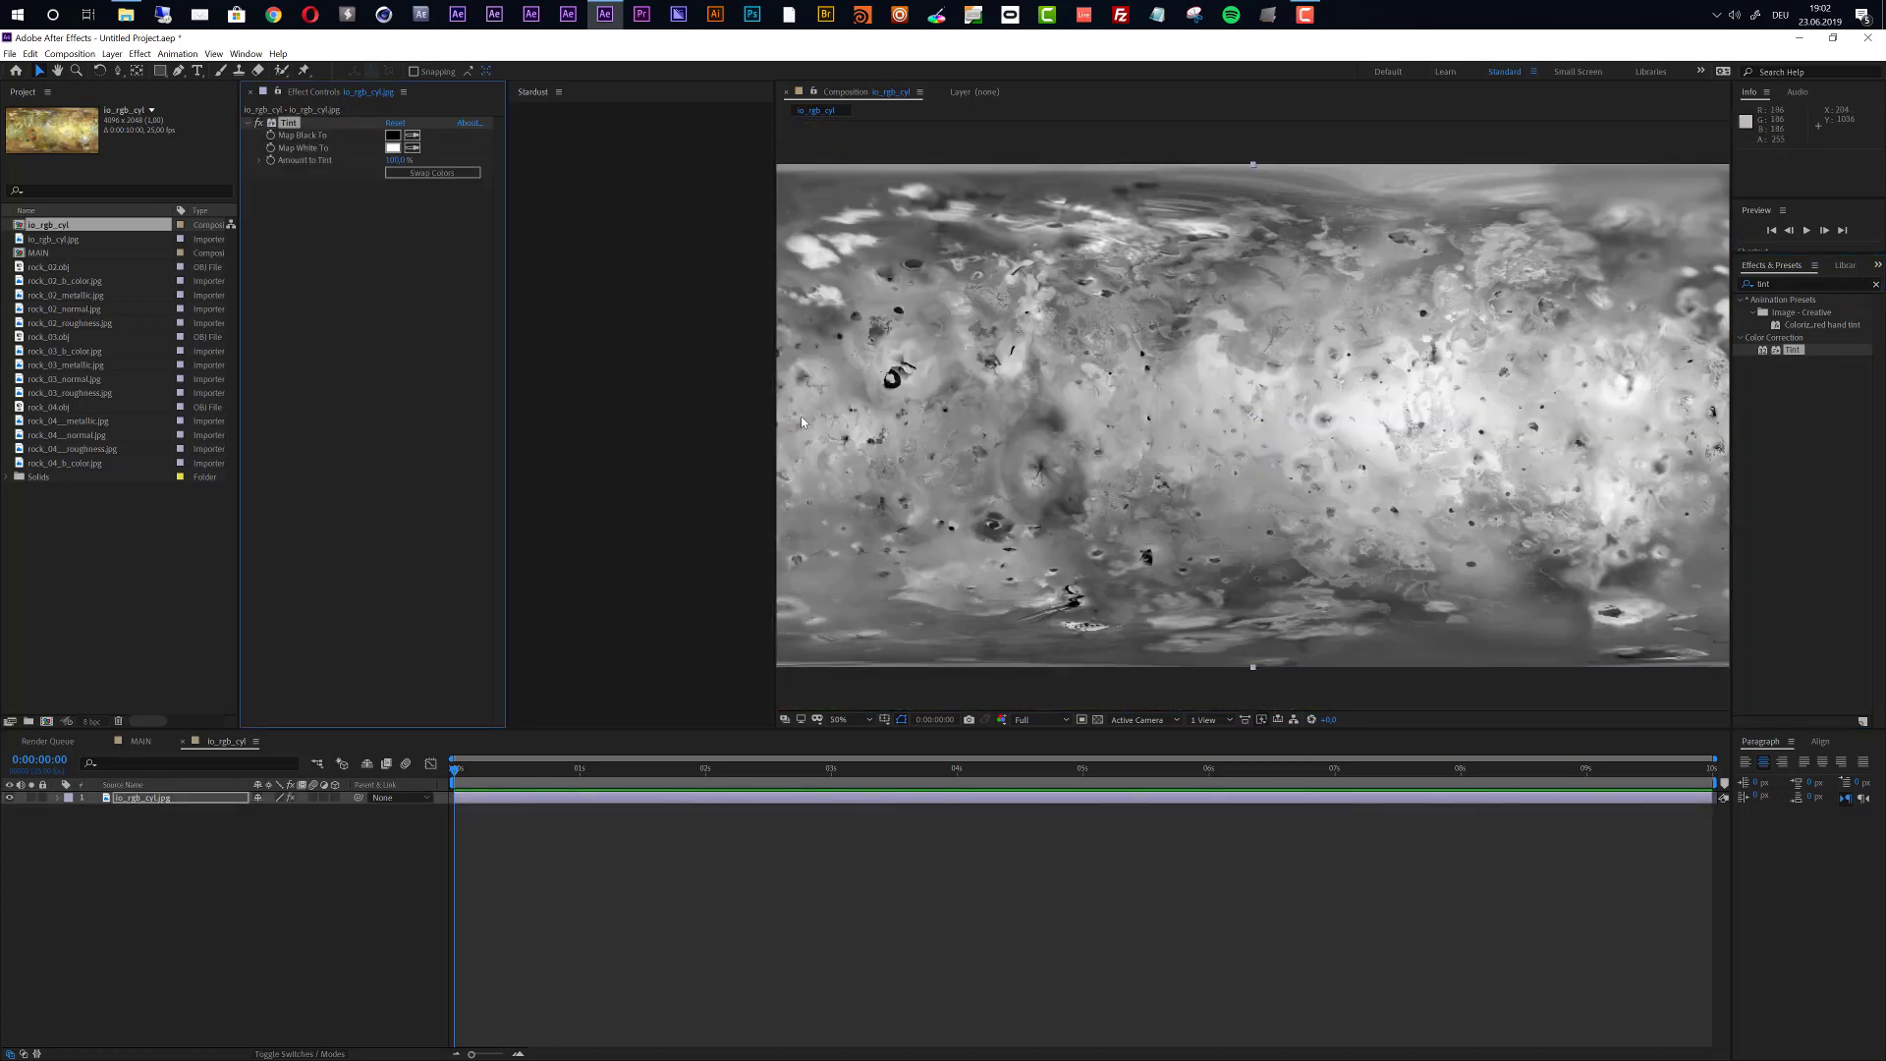
Apply the Curves effect to the io_rgb_cyl.jpg layer and slightly lift the upper part of the RGB curve.
click(1783, 283)
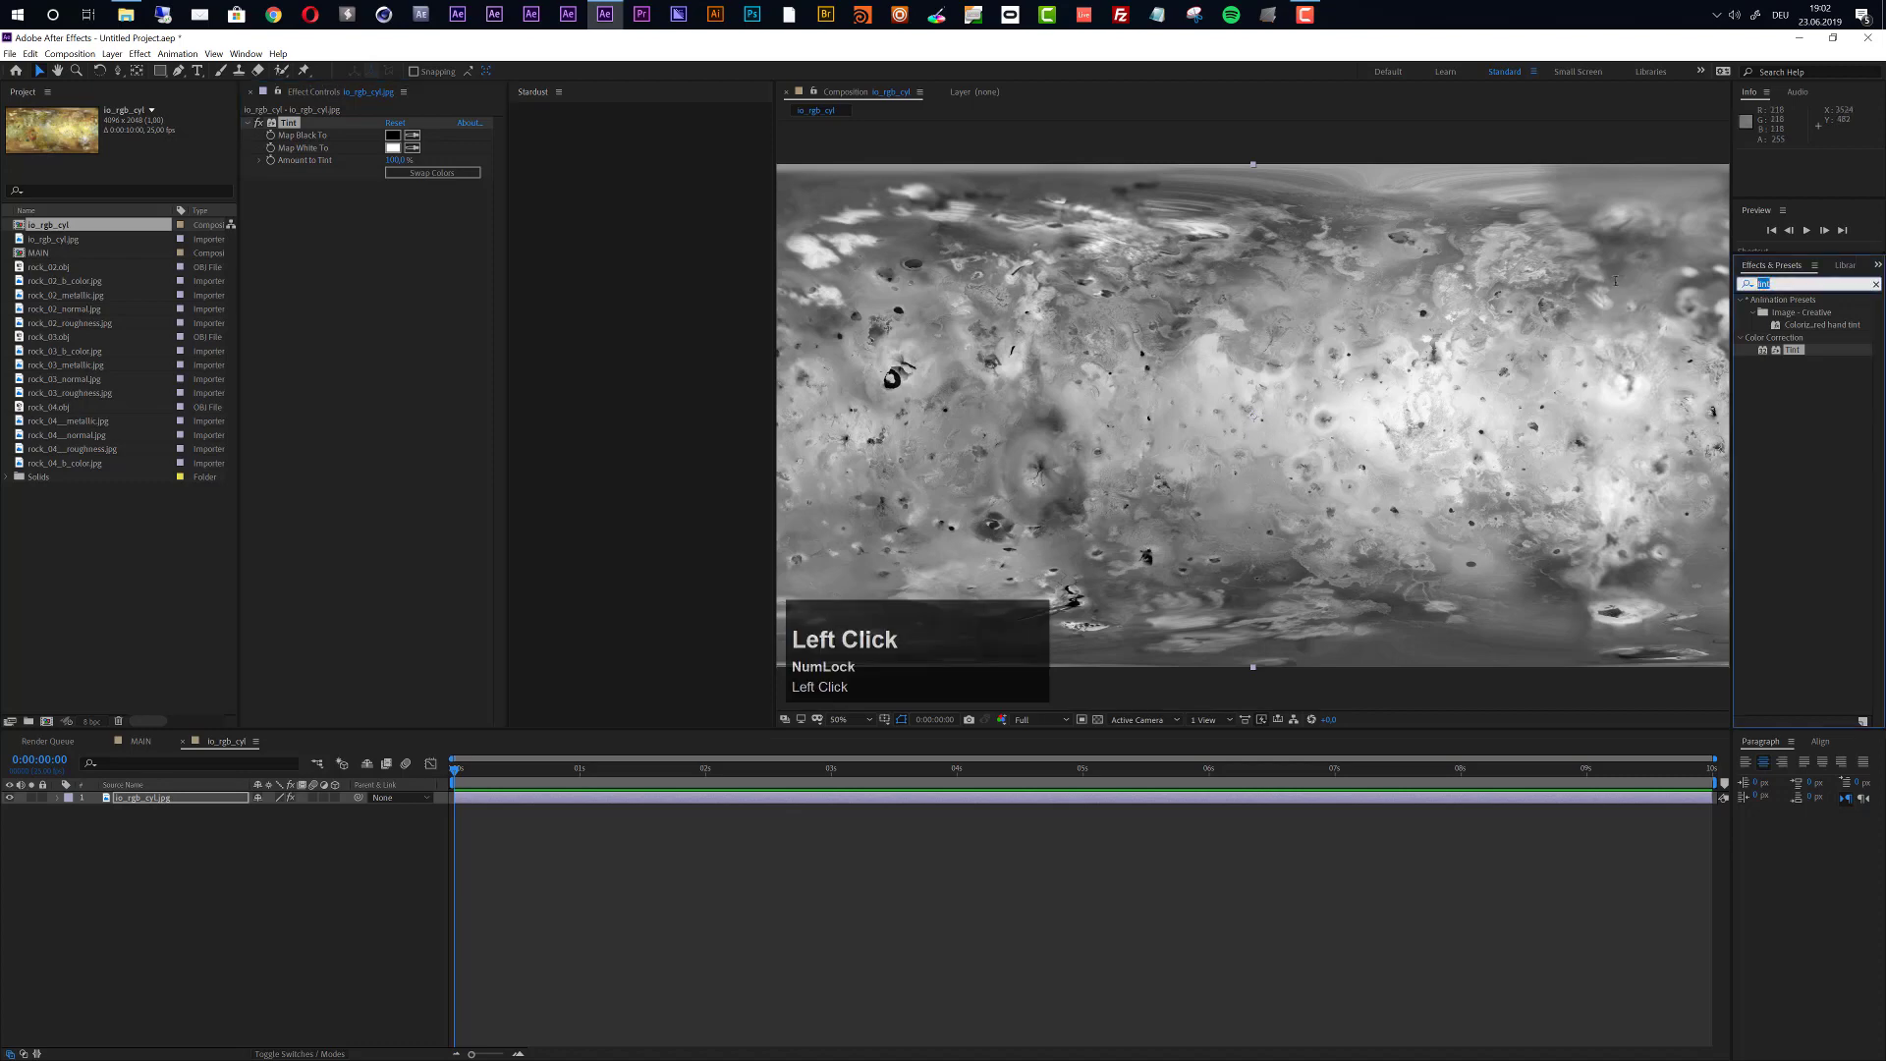
text(cur)
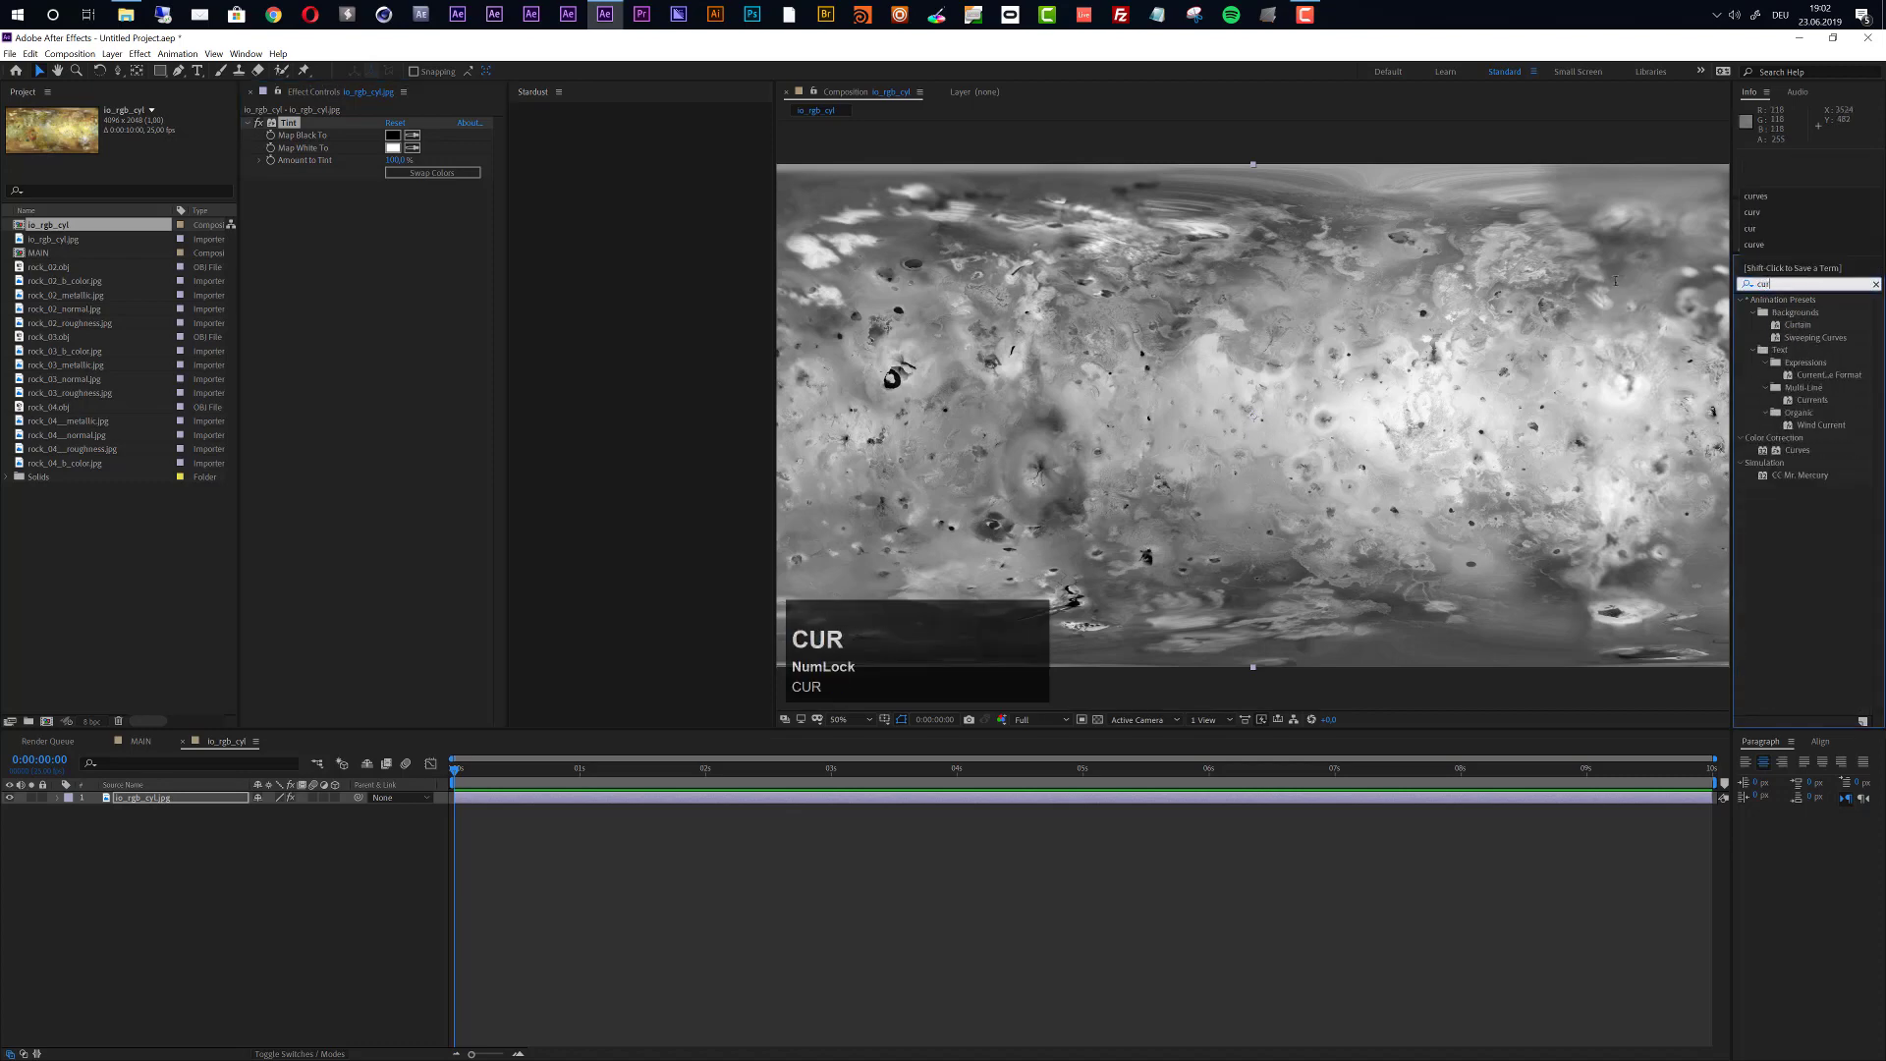
drag(1794, 451, 1330, 798)
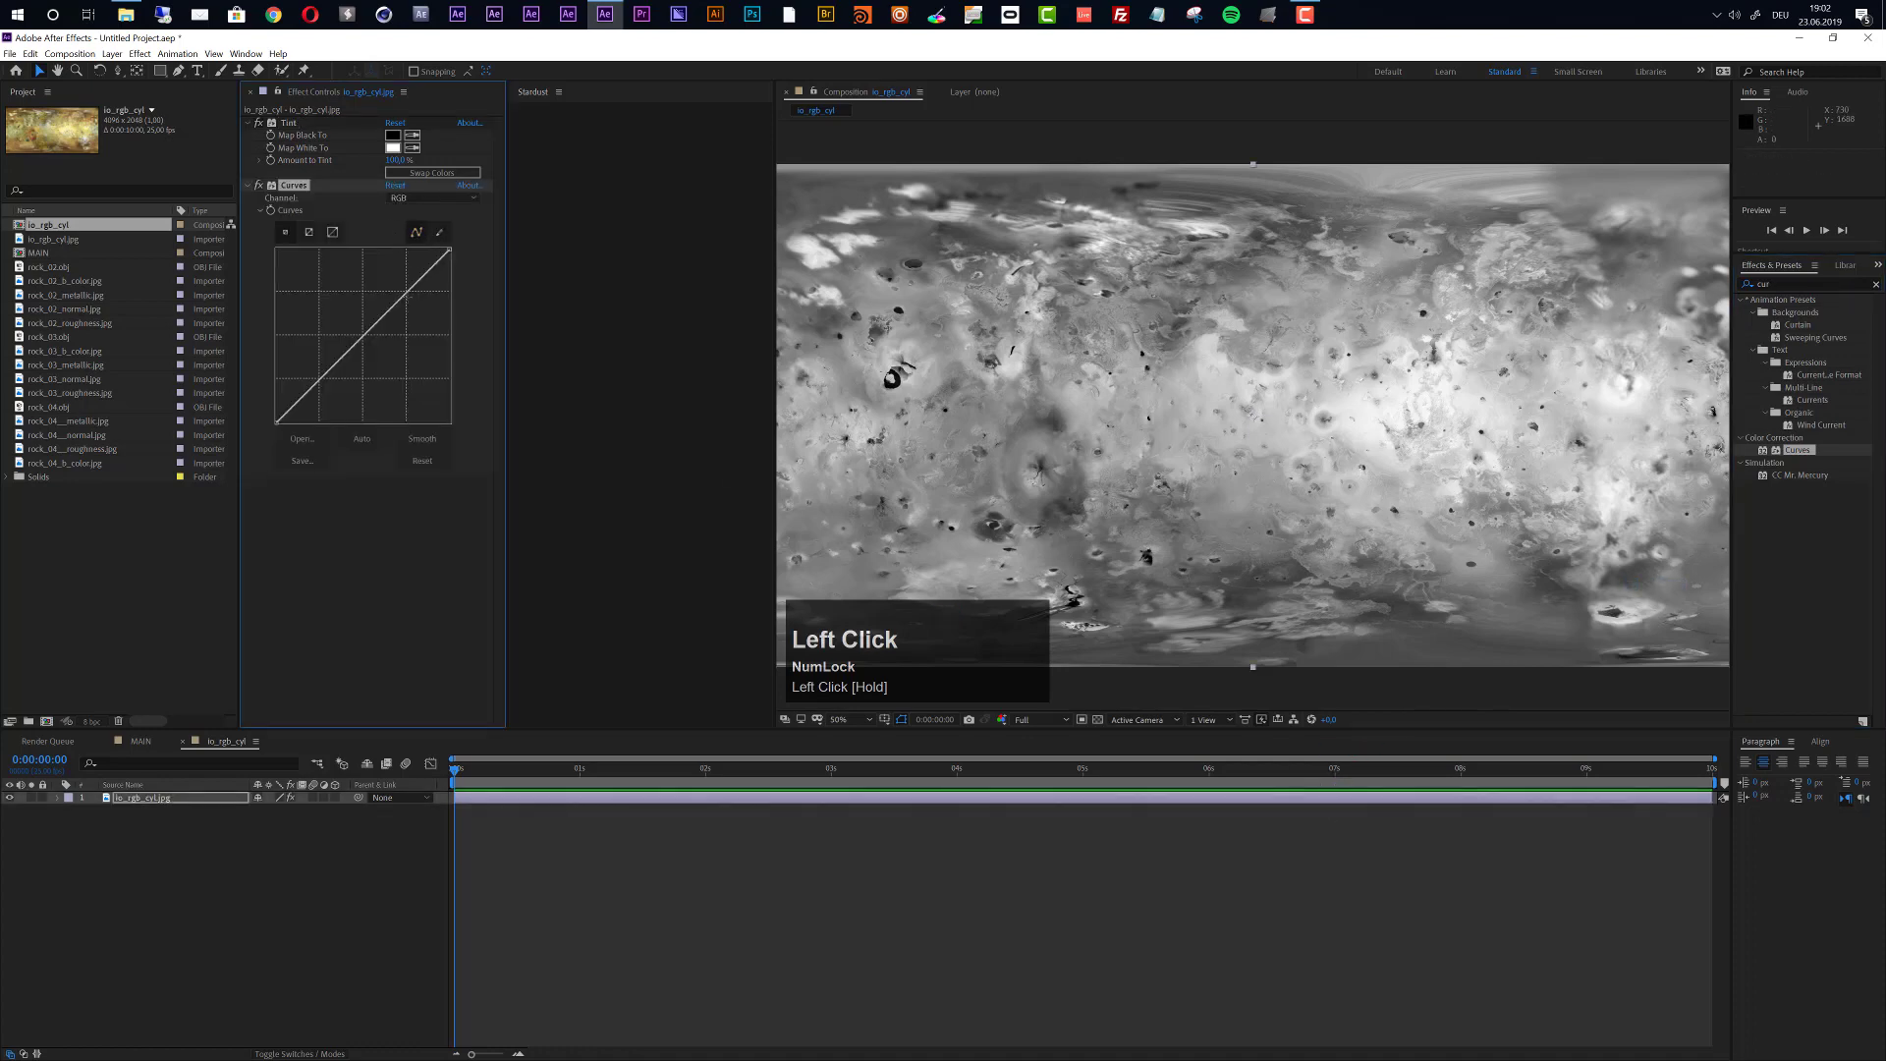
drag(407, 294, 400, 292)
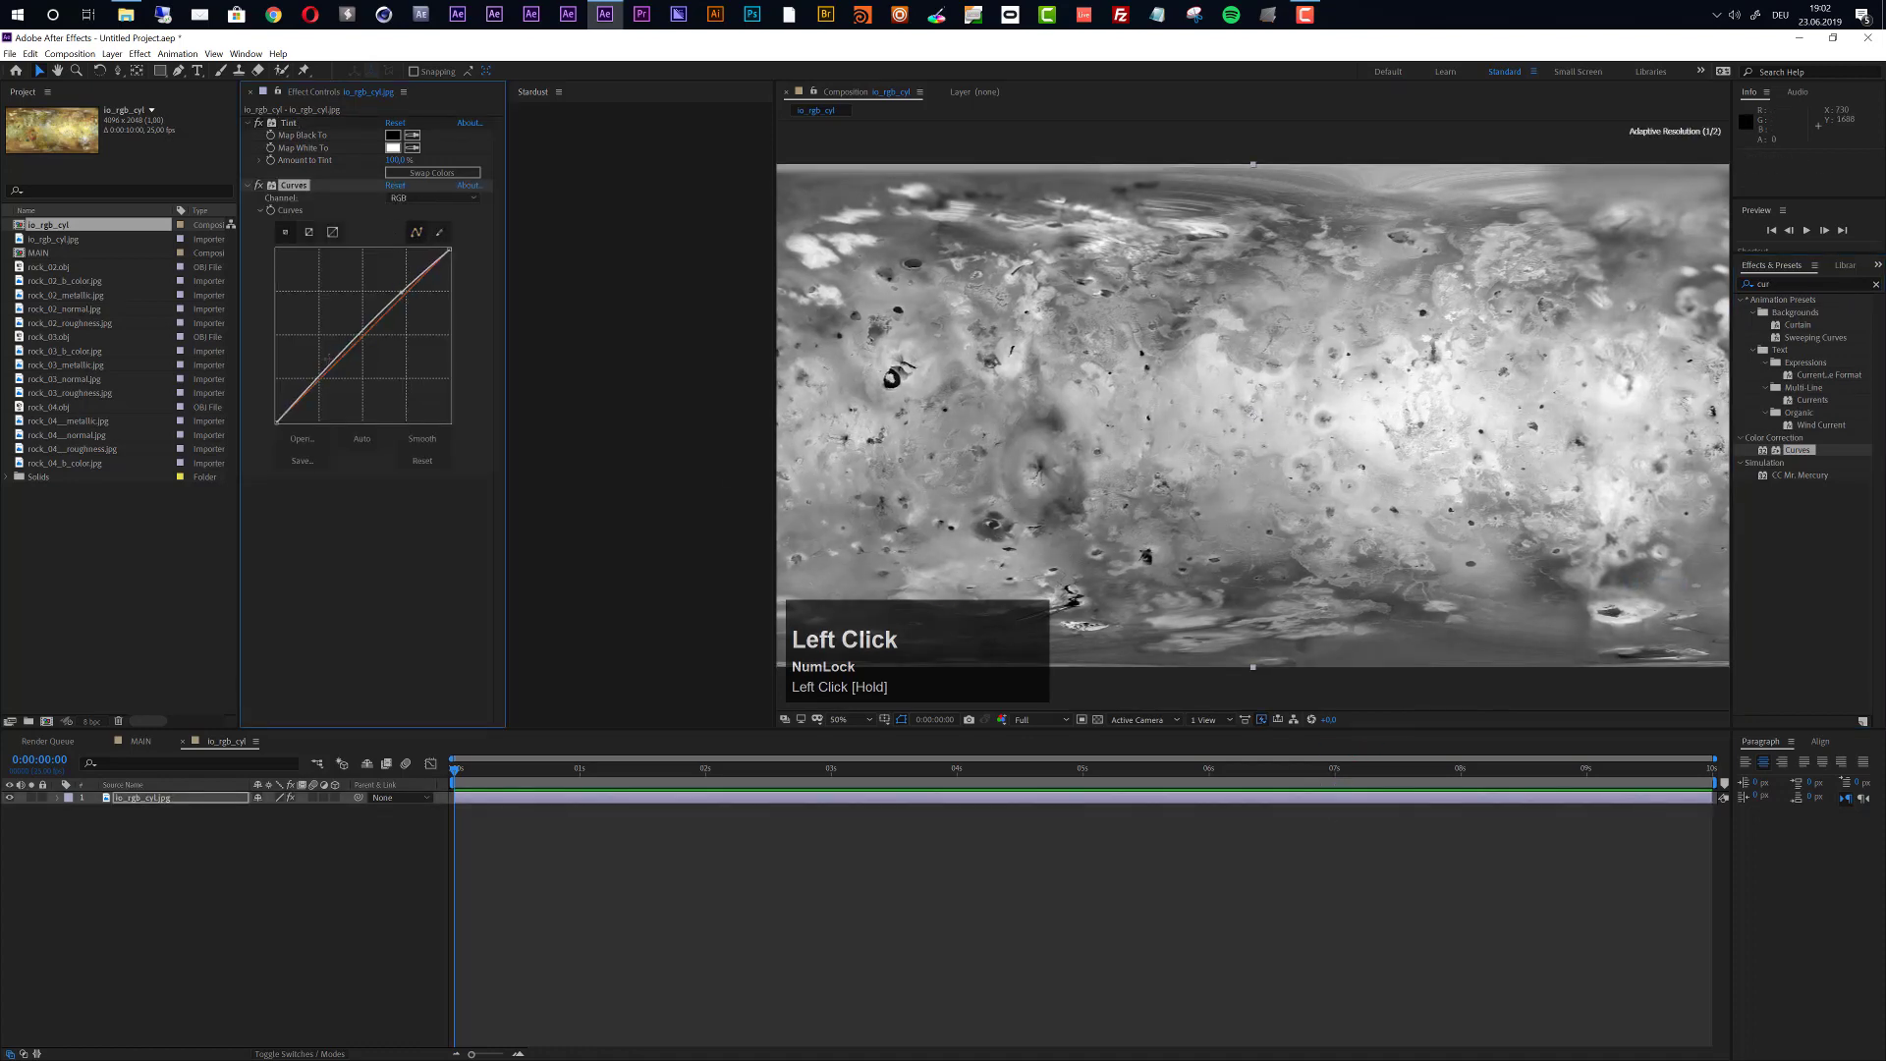
click(433, 198)
click(414, 231)
drag(334, 364, 339, 371)
key(ctrl+z)
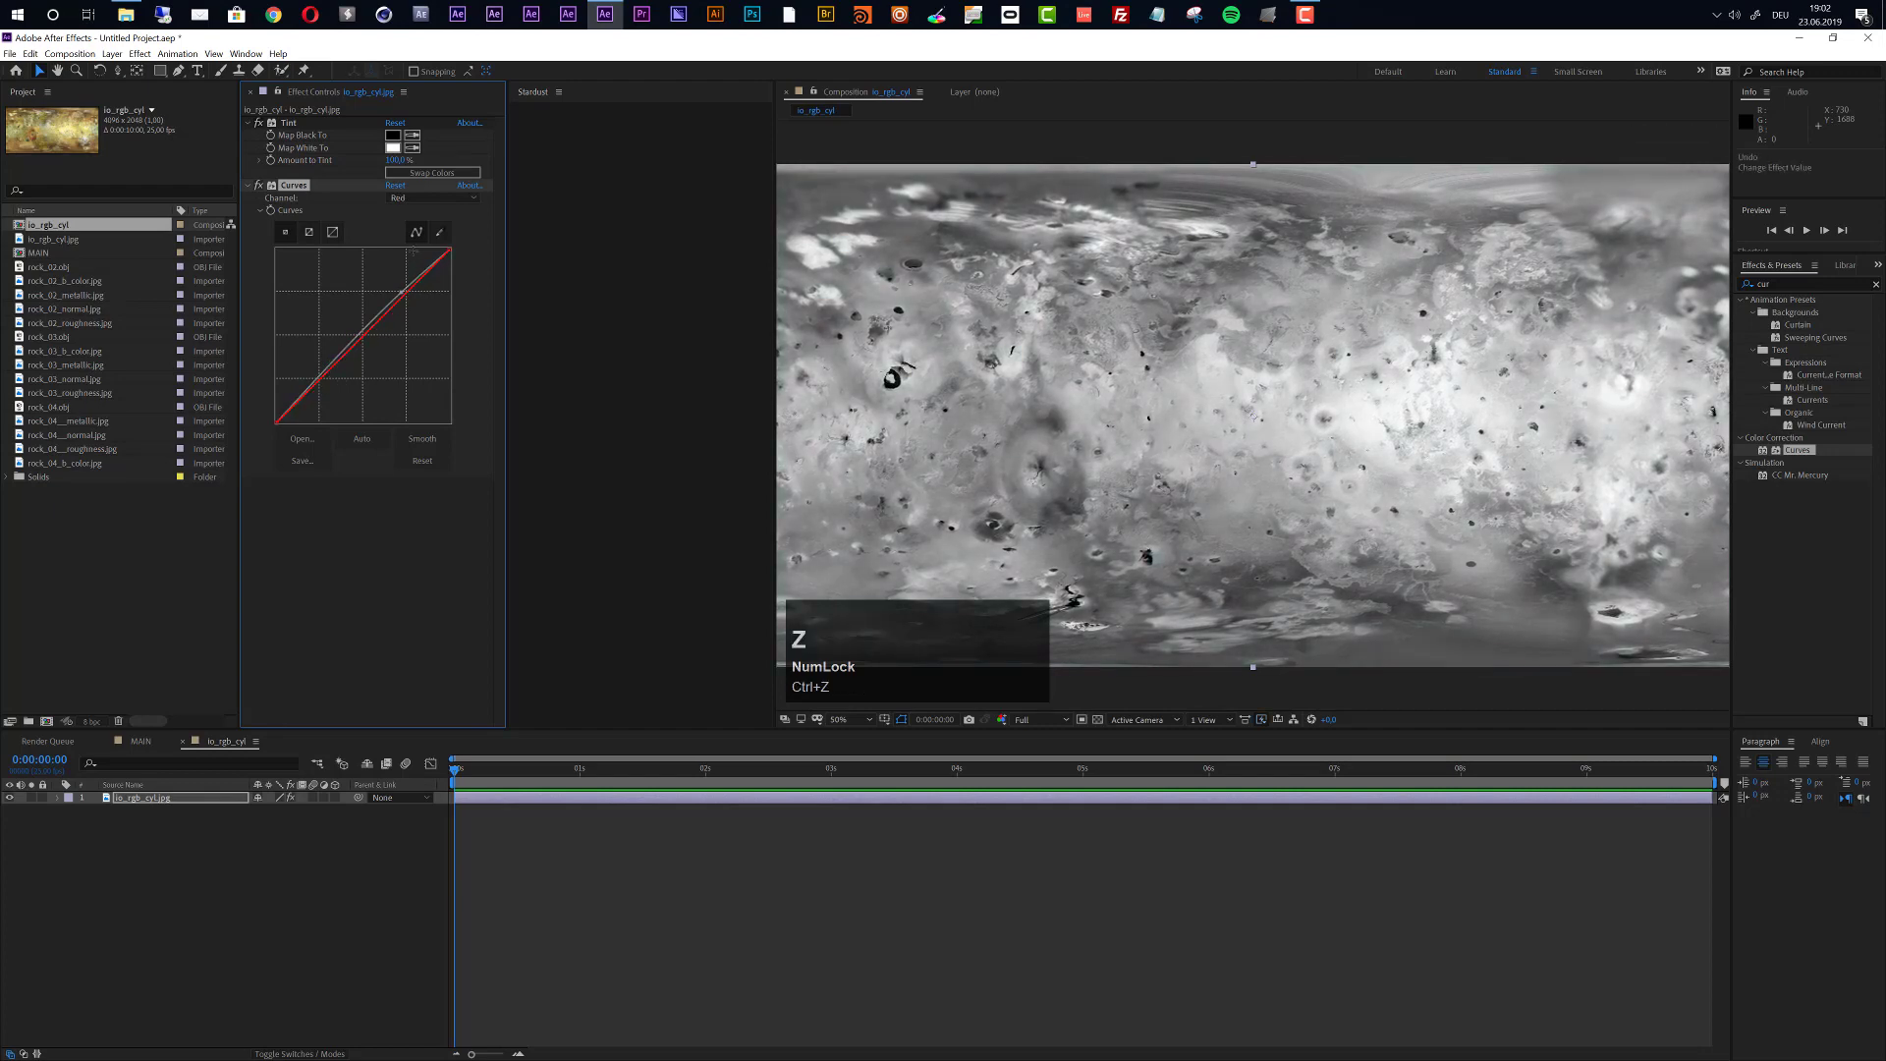
click(432, 199)
click(417, 211)
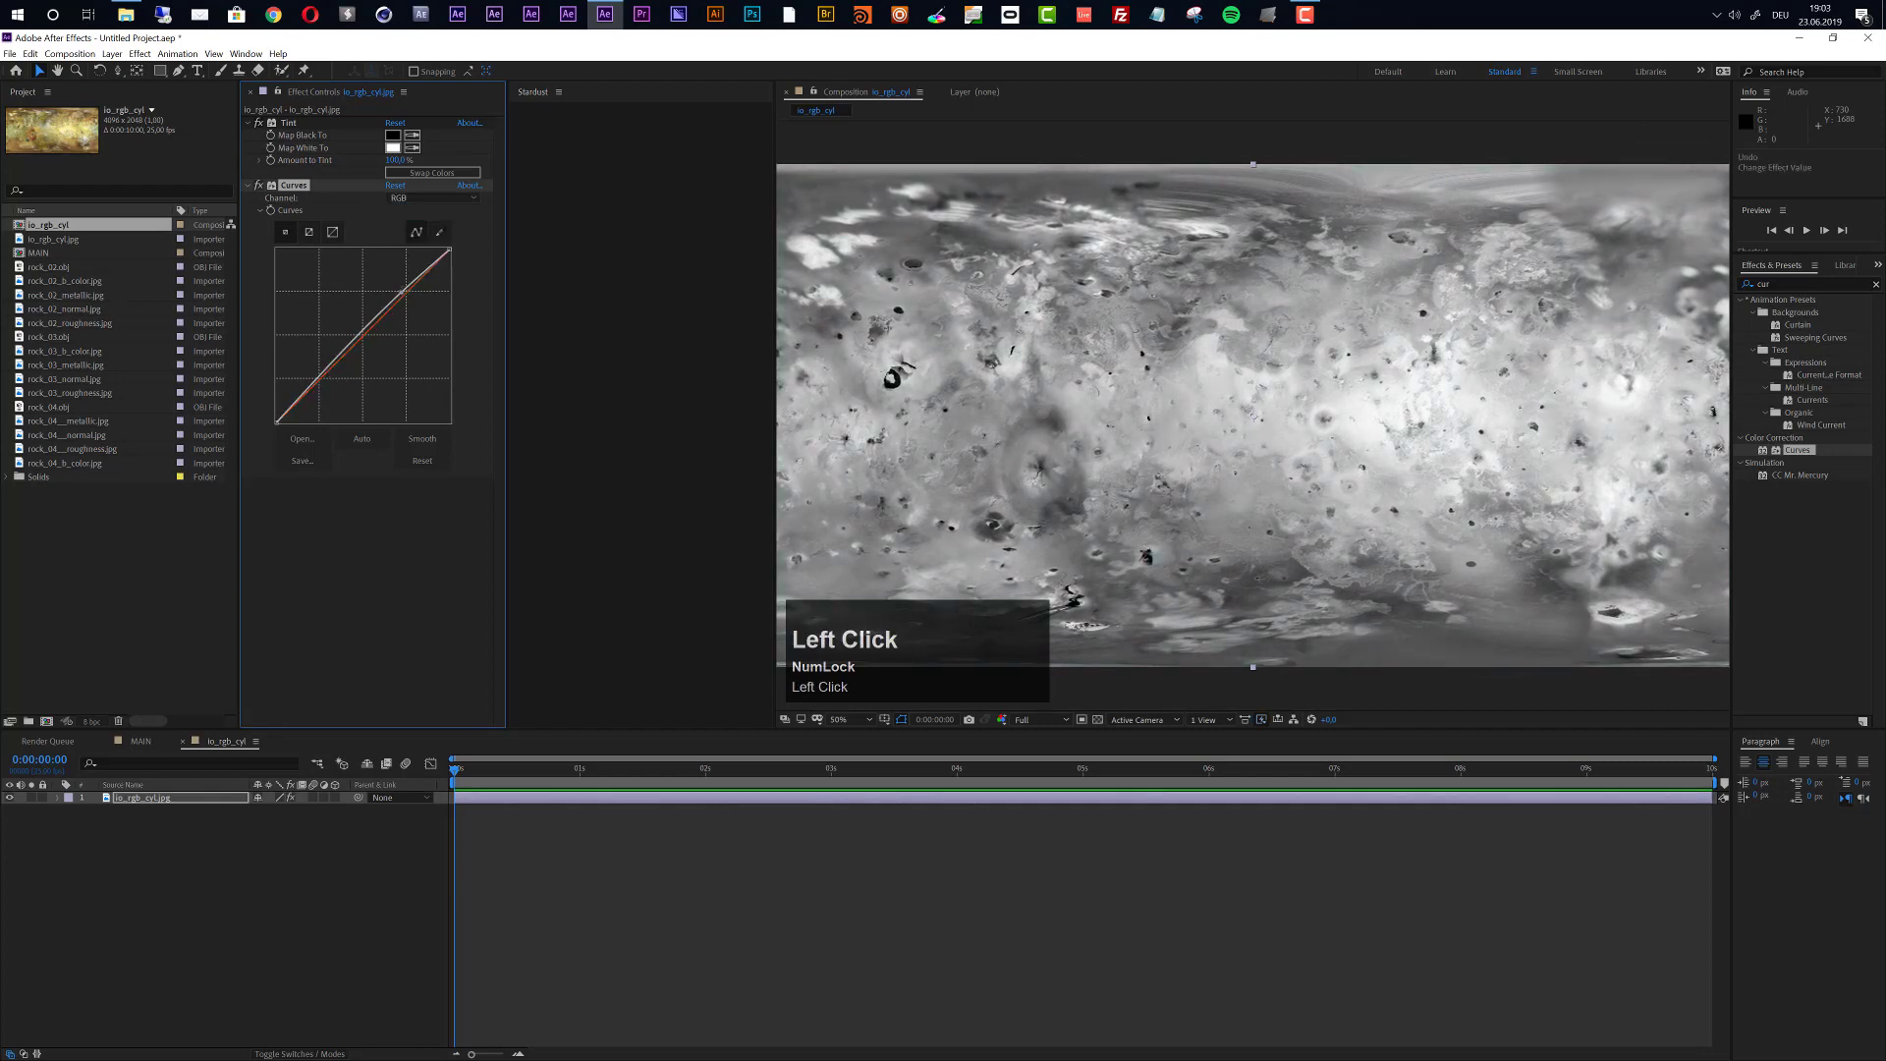
Shape the RGB curve into an S by raising the highlights and lowering the shadows for stronger texture contrast.
drag(401, 293, 397, 290)
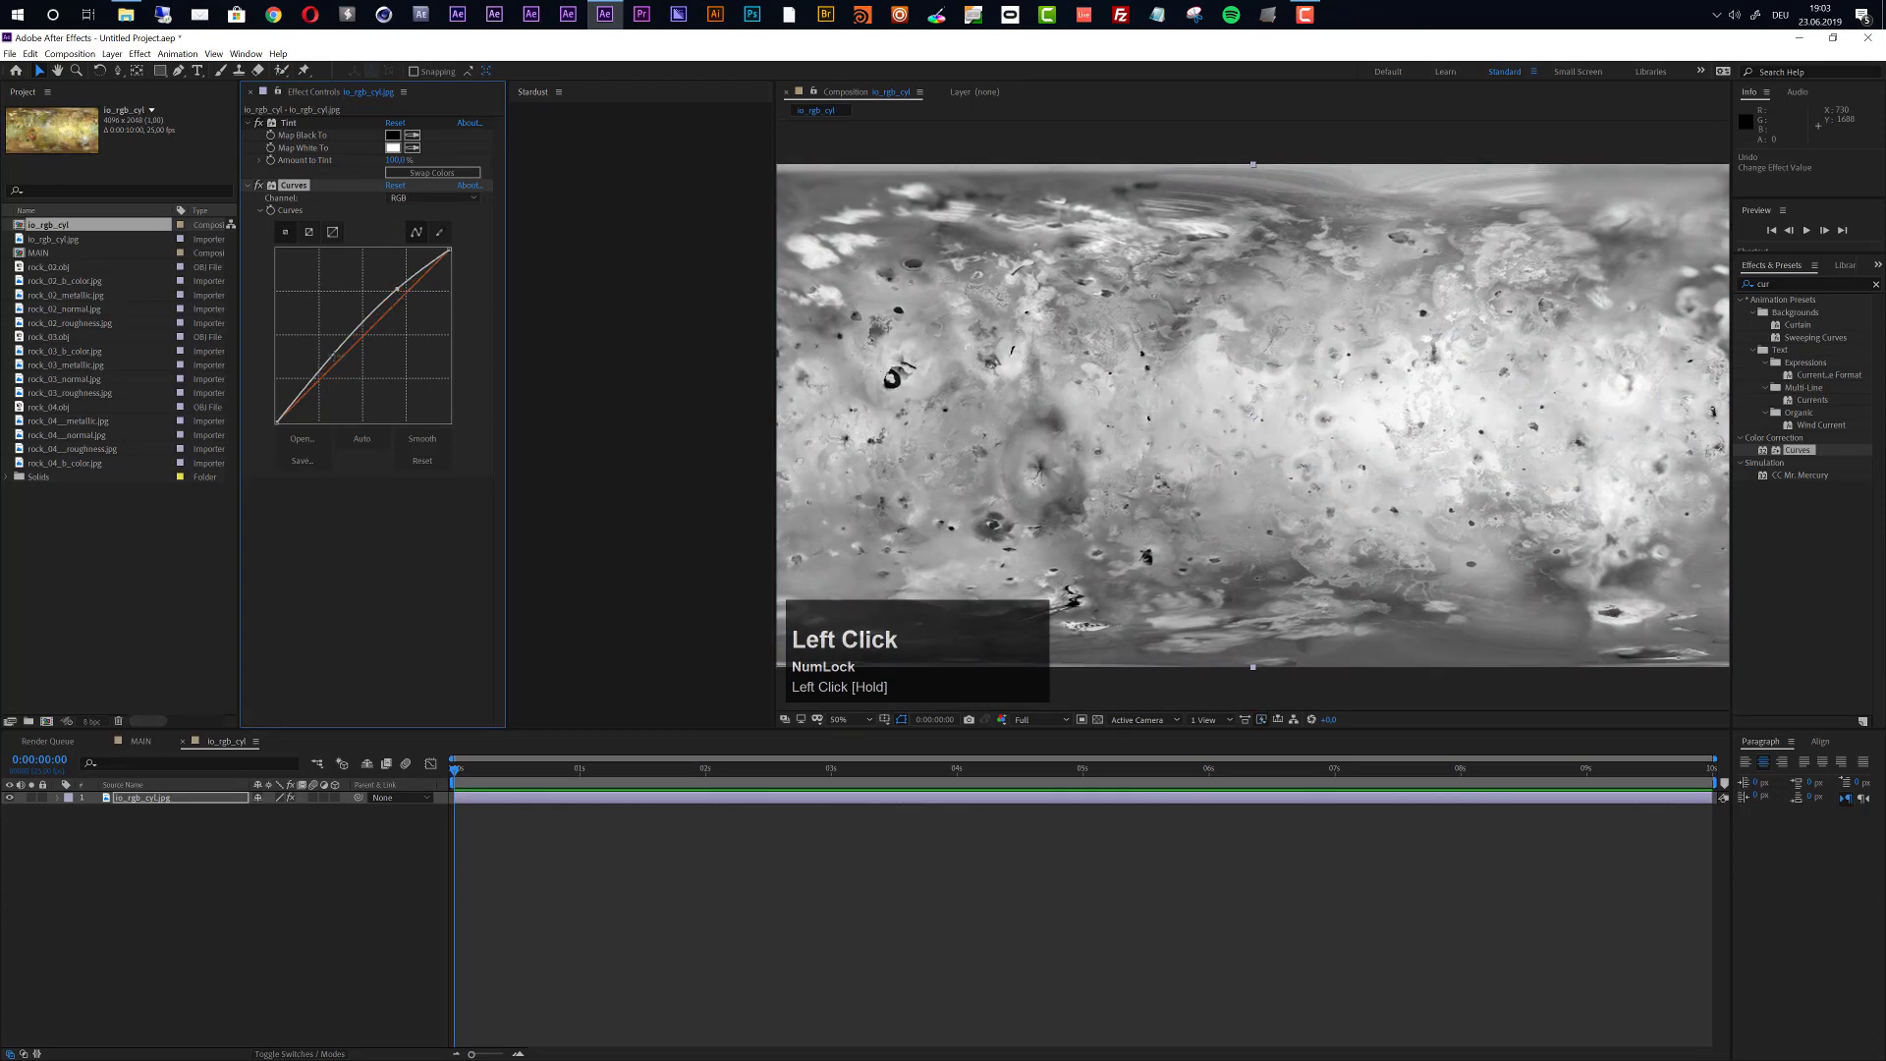
drag(335, 355, 350, 374)
click(198, 869)
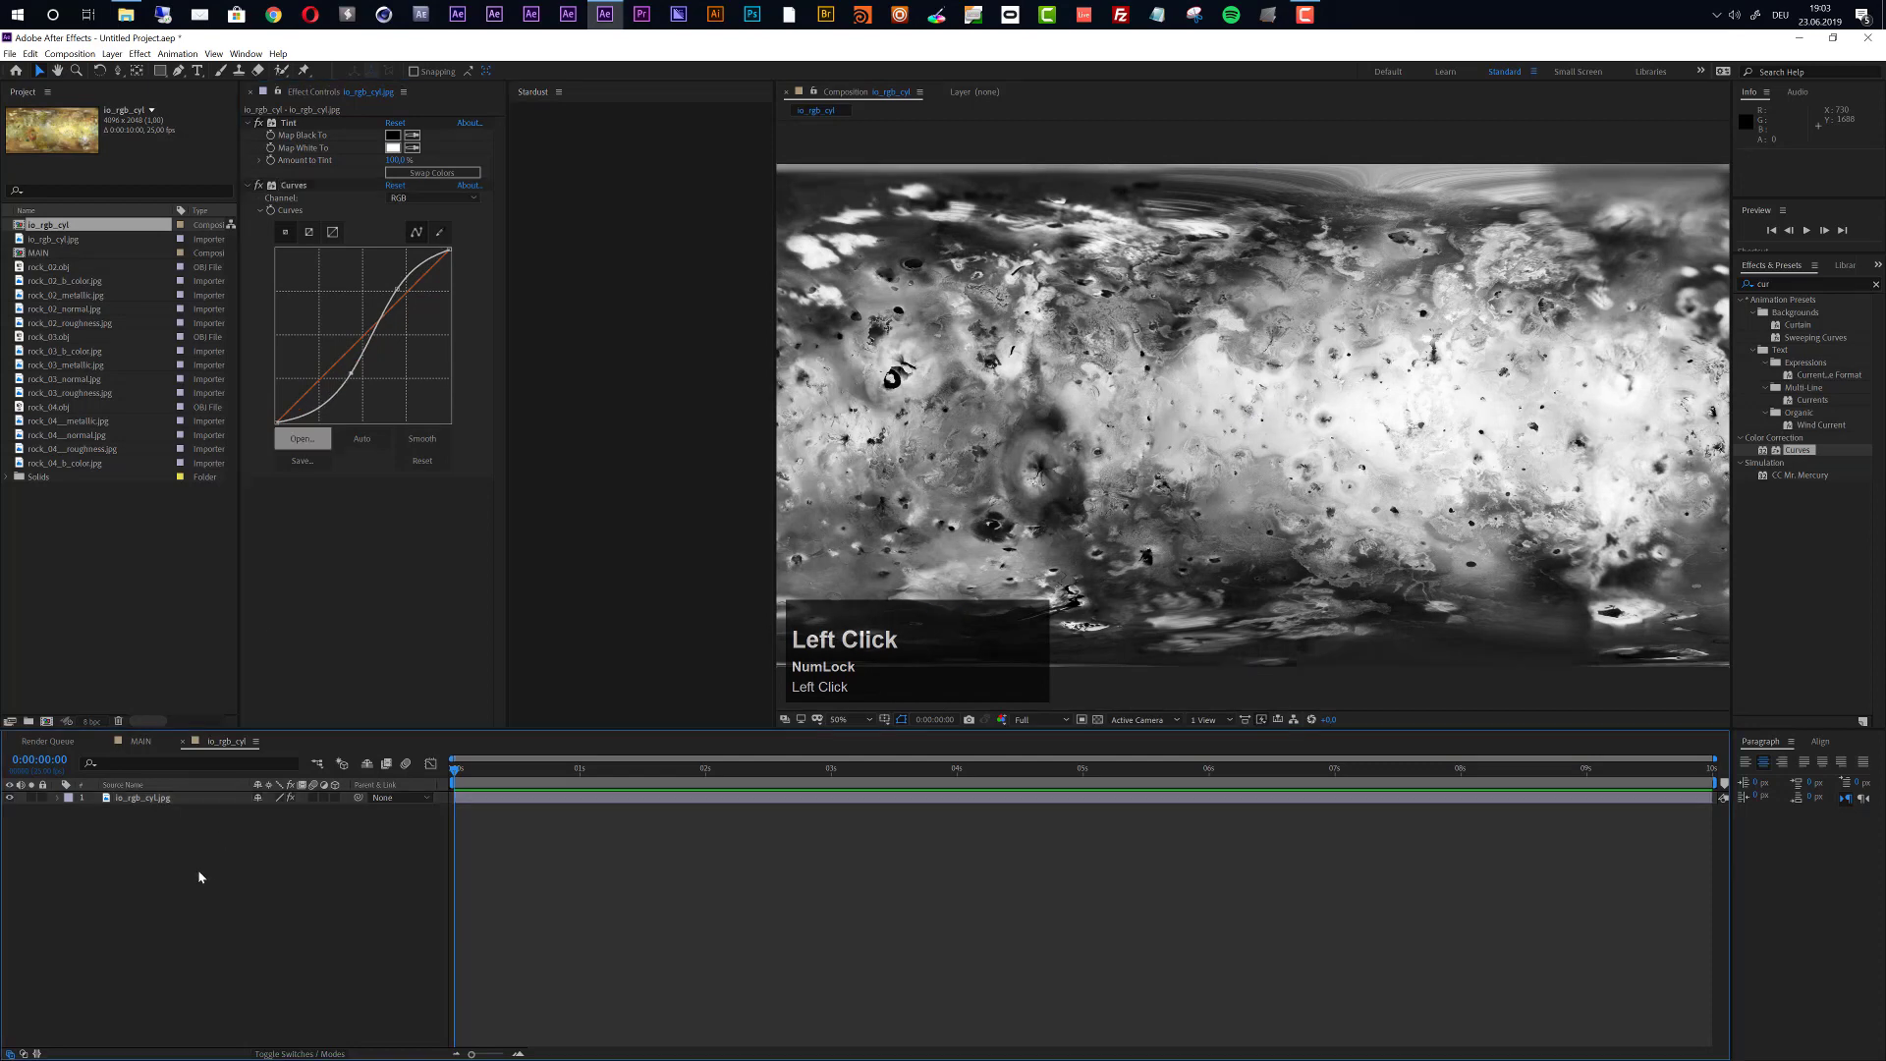
Return to the MAIN composition and collapse the expanded properties of all layers in the timeline.
click(143, 745)
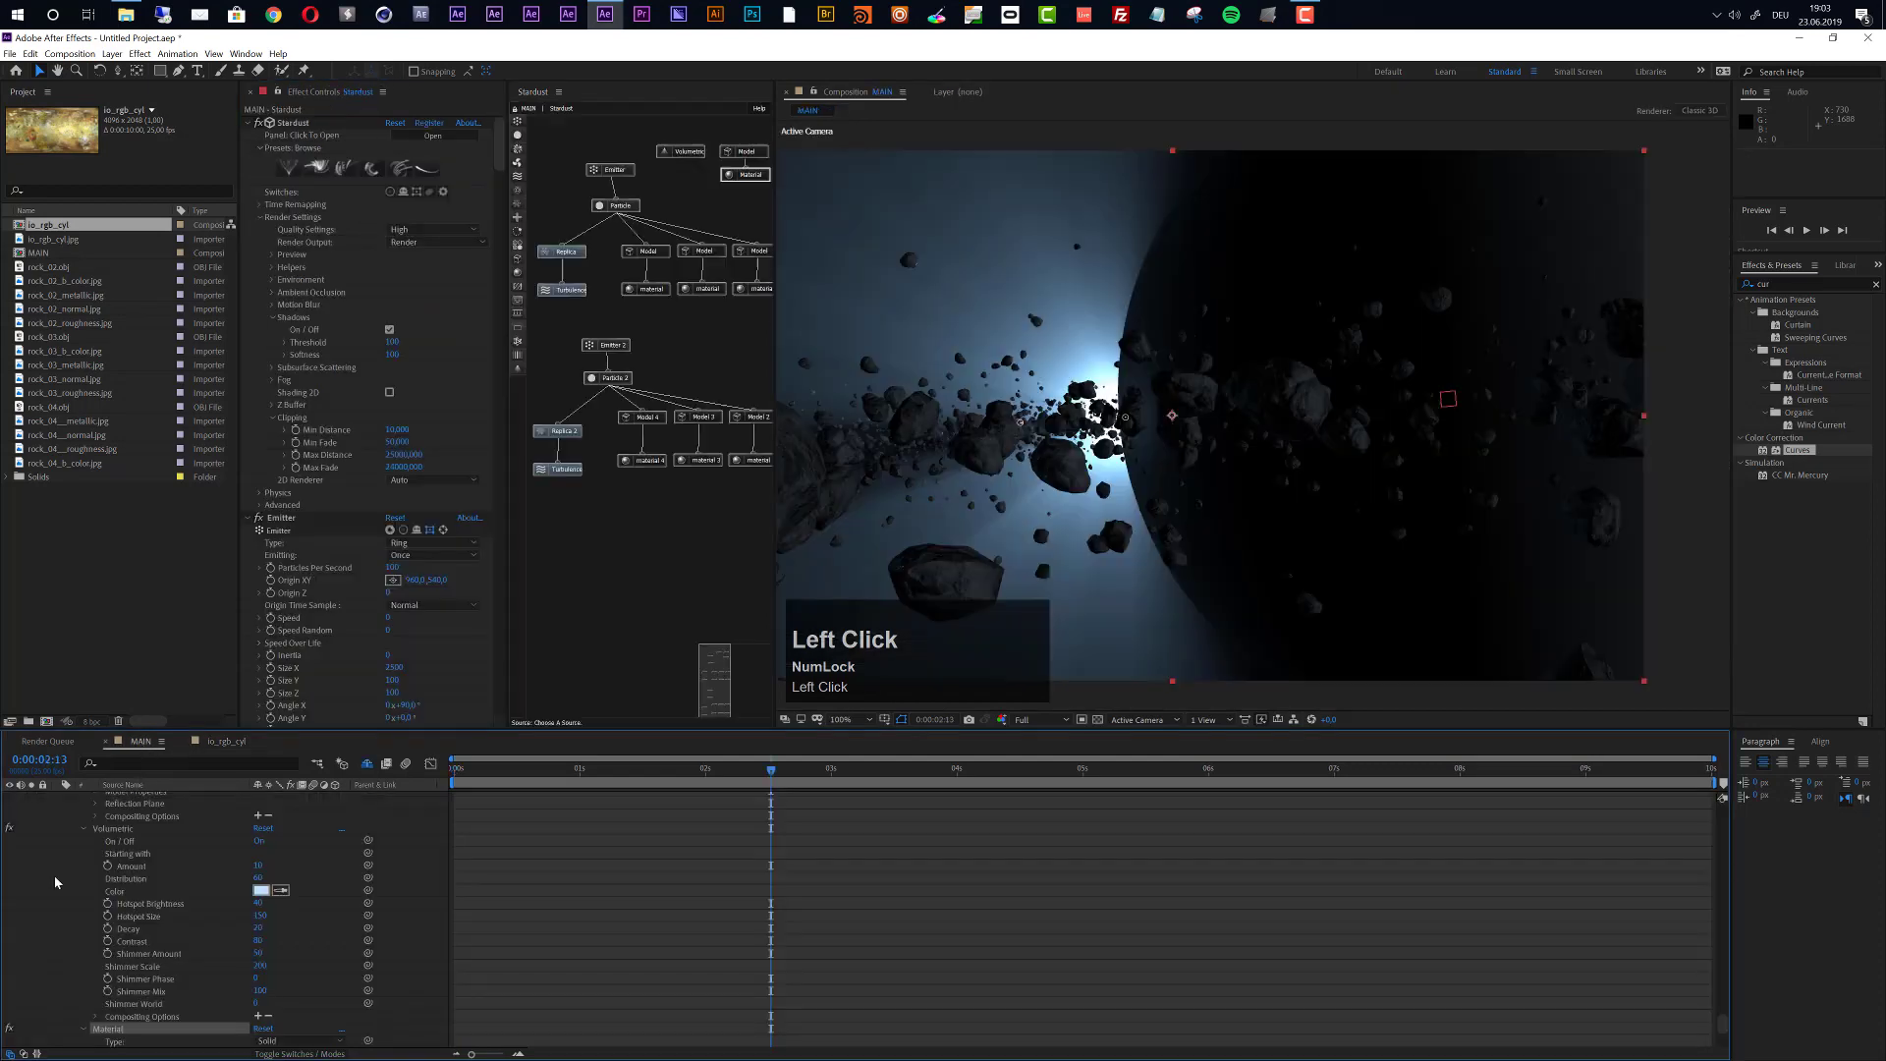
key(u)
key(u)
scroll(126, 880, up, 5)
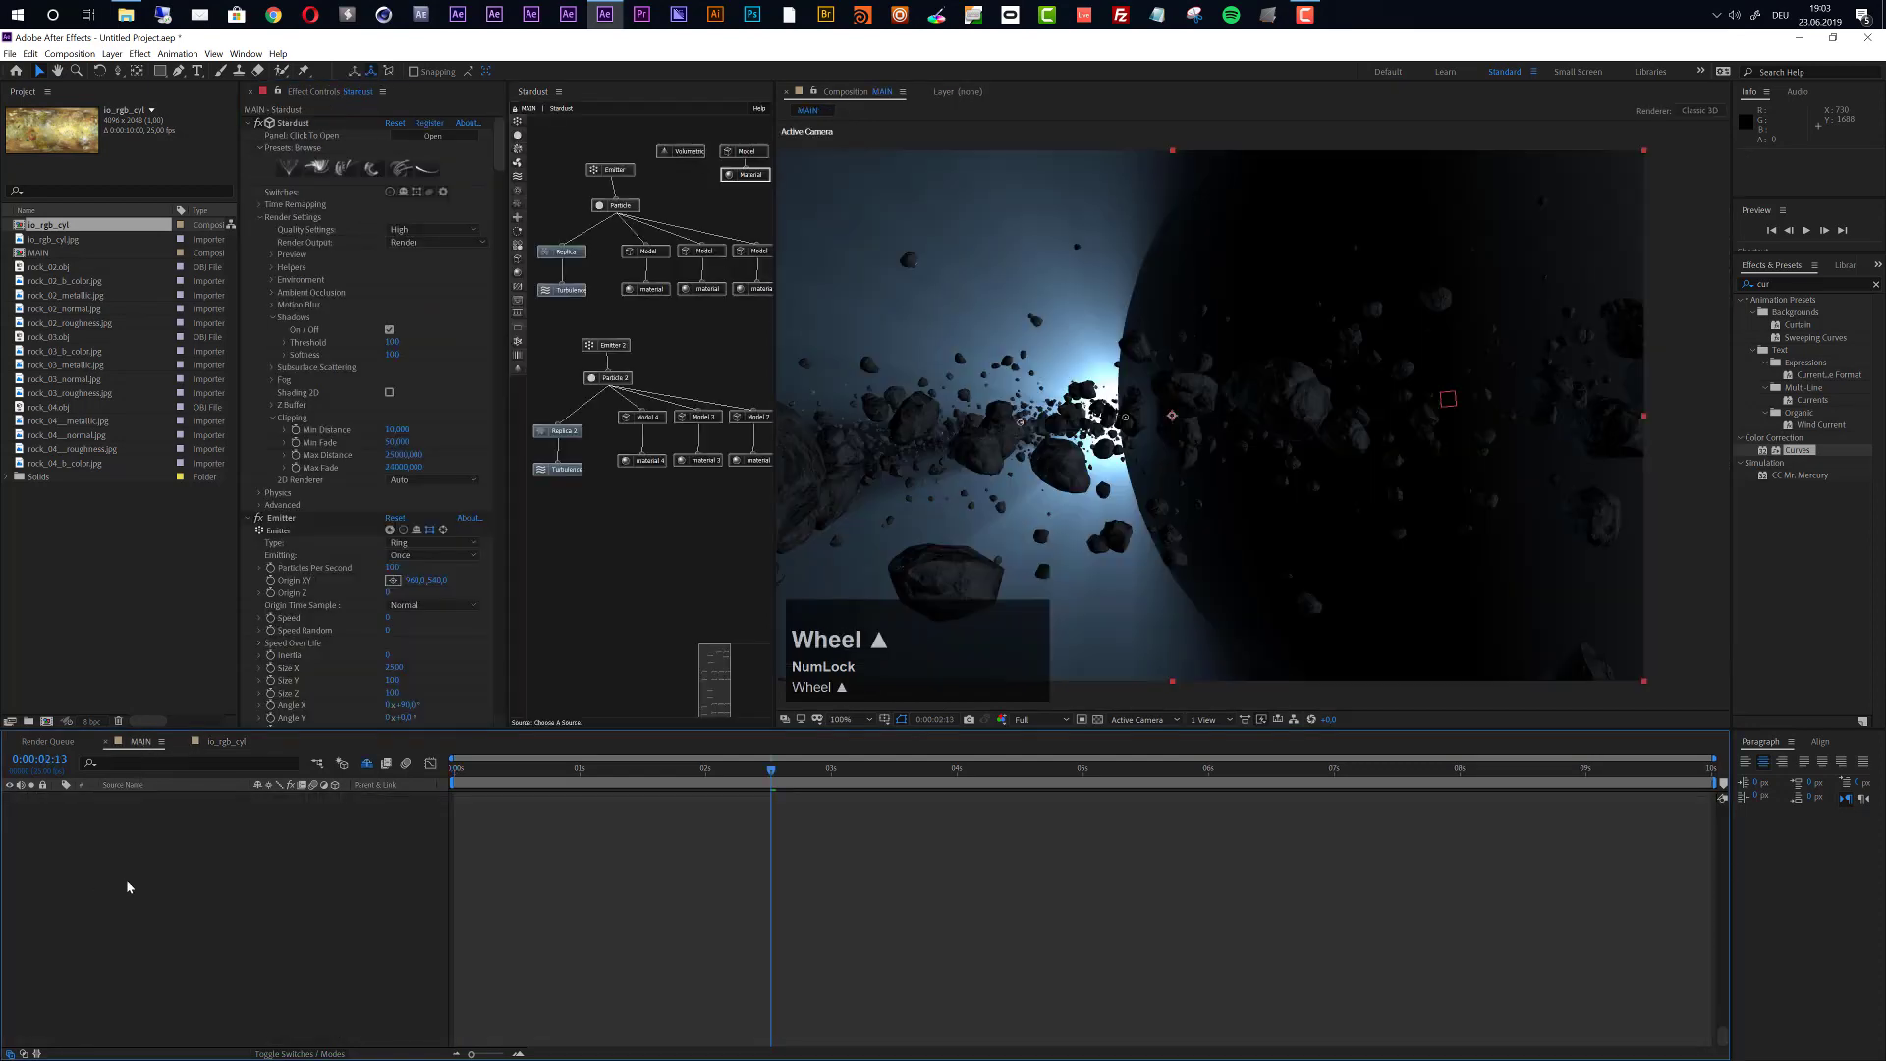
key(u)
click(69, 863)
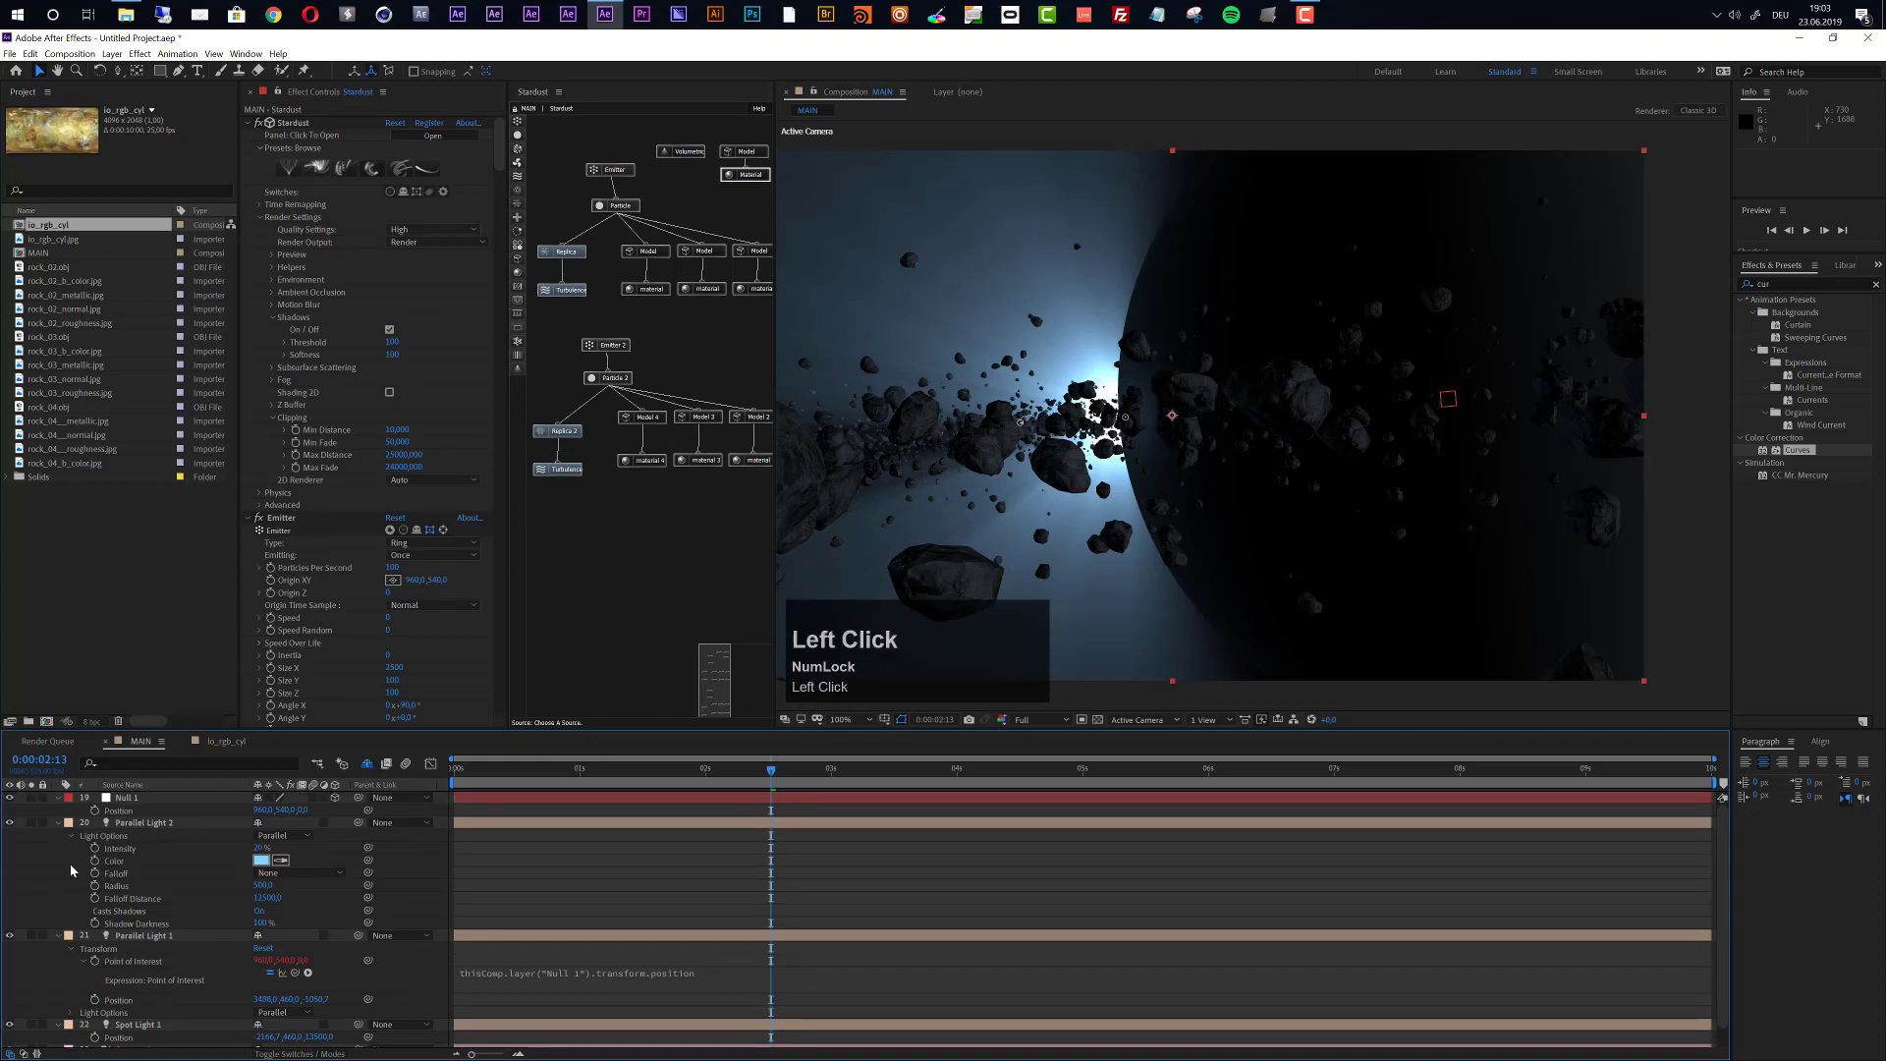
key(u)
key(u)
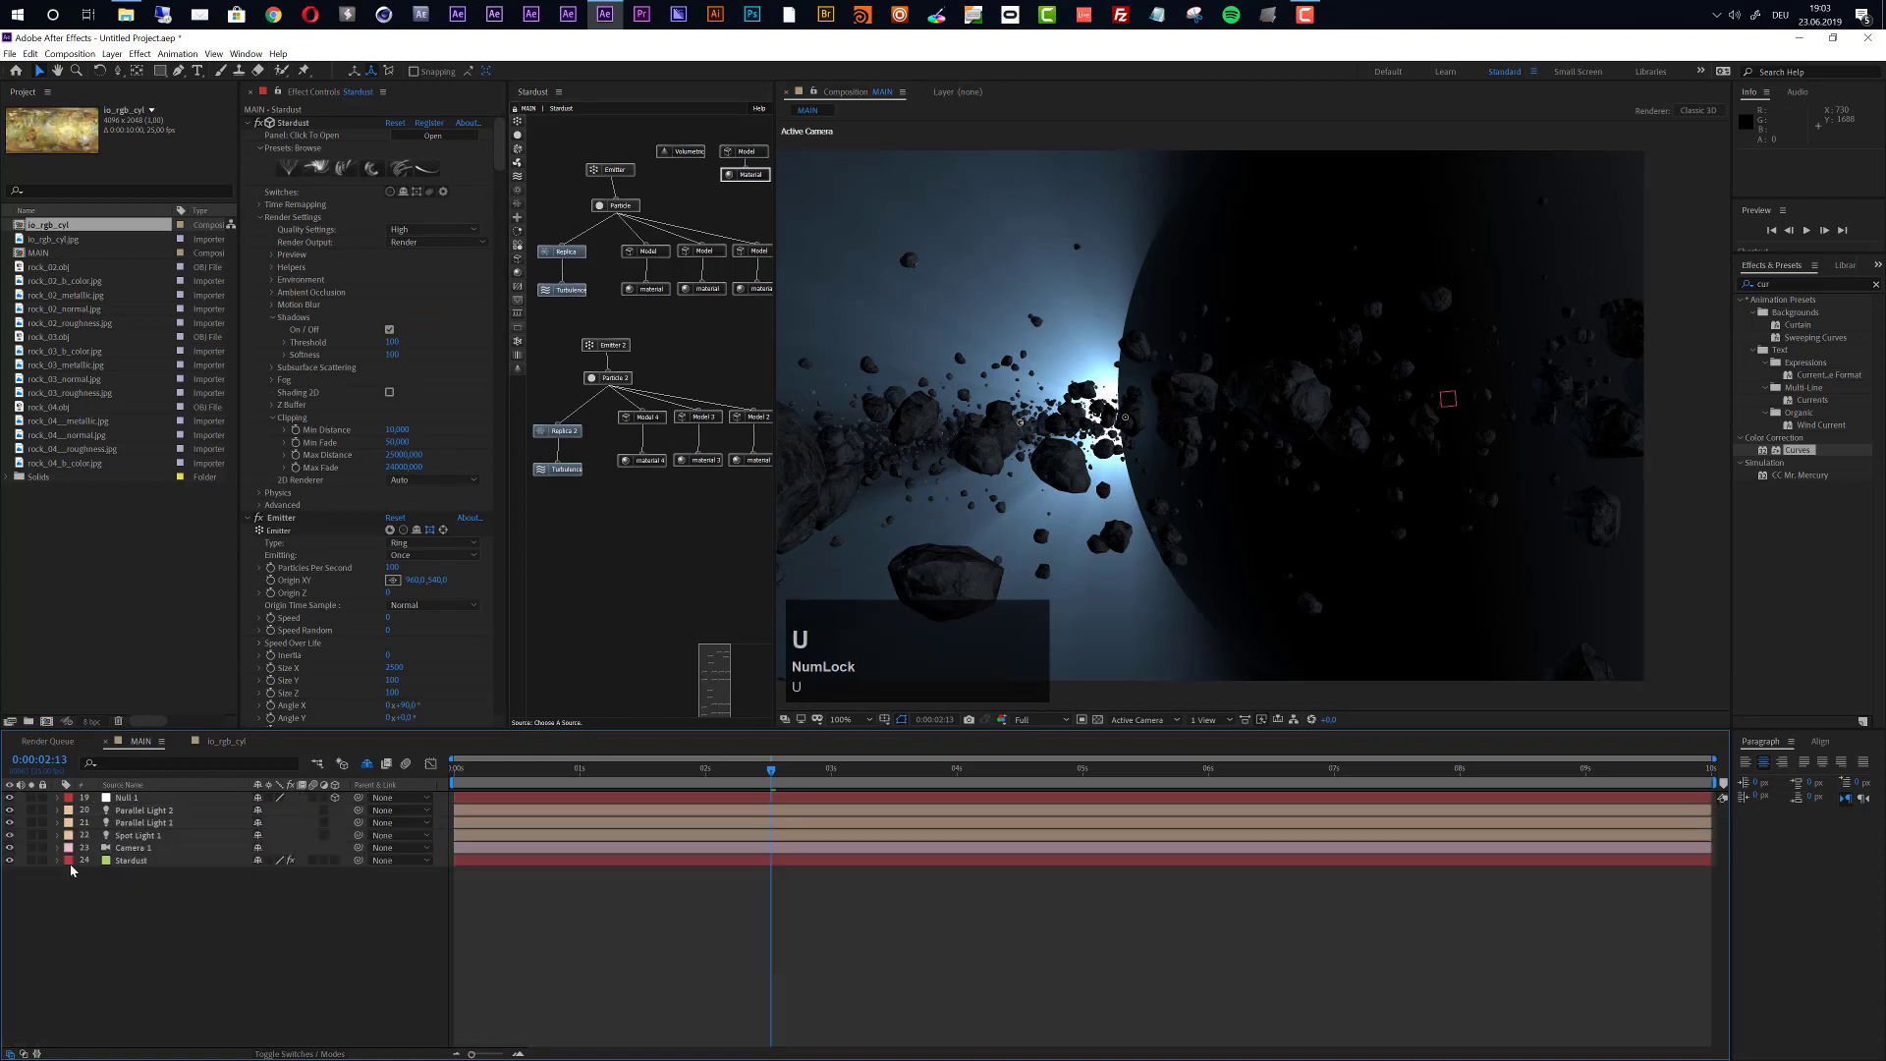
Add the io_rgb_cyl composition to MAIN below the Stardust layer and turn off its visibility.
drag(45, 232, 79, 994)
click(8, 873)
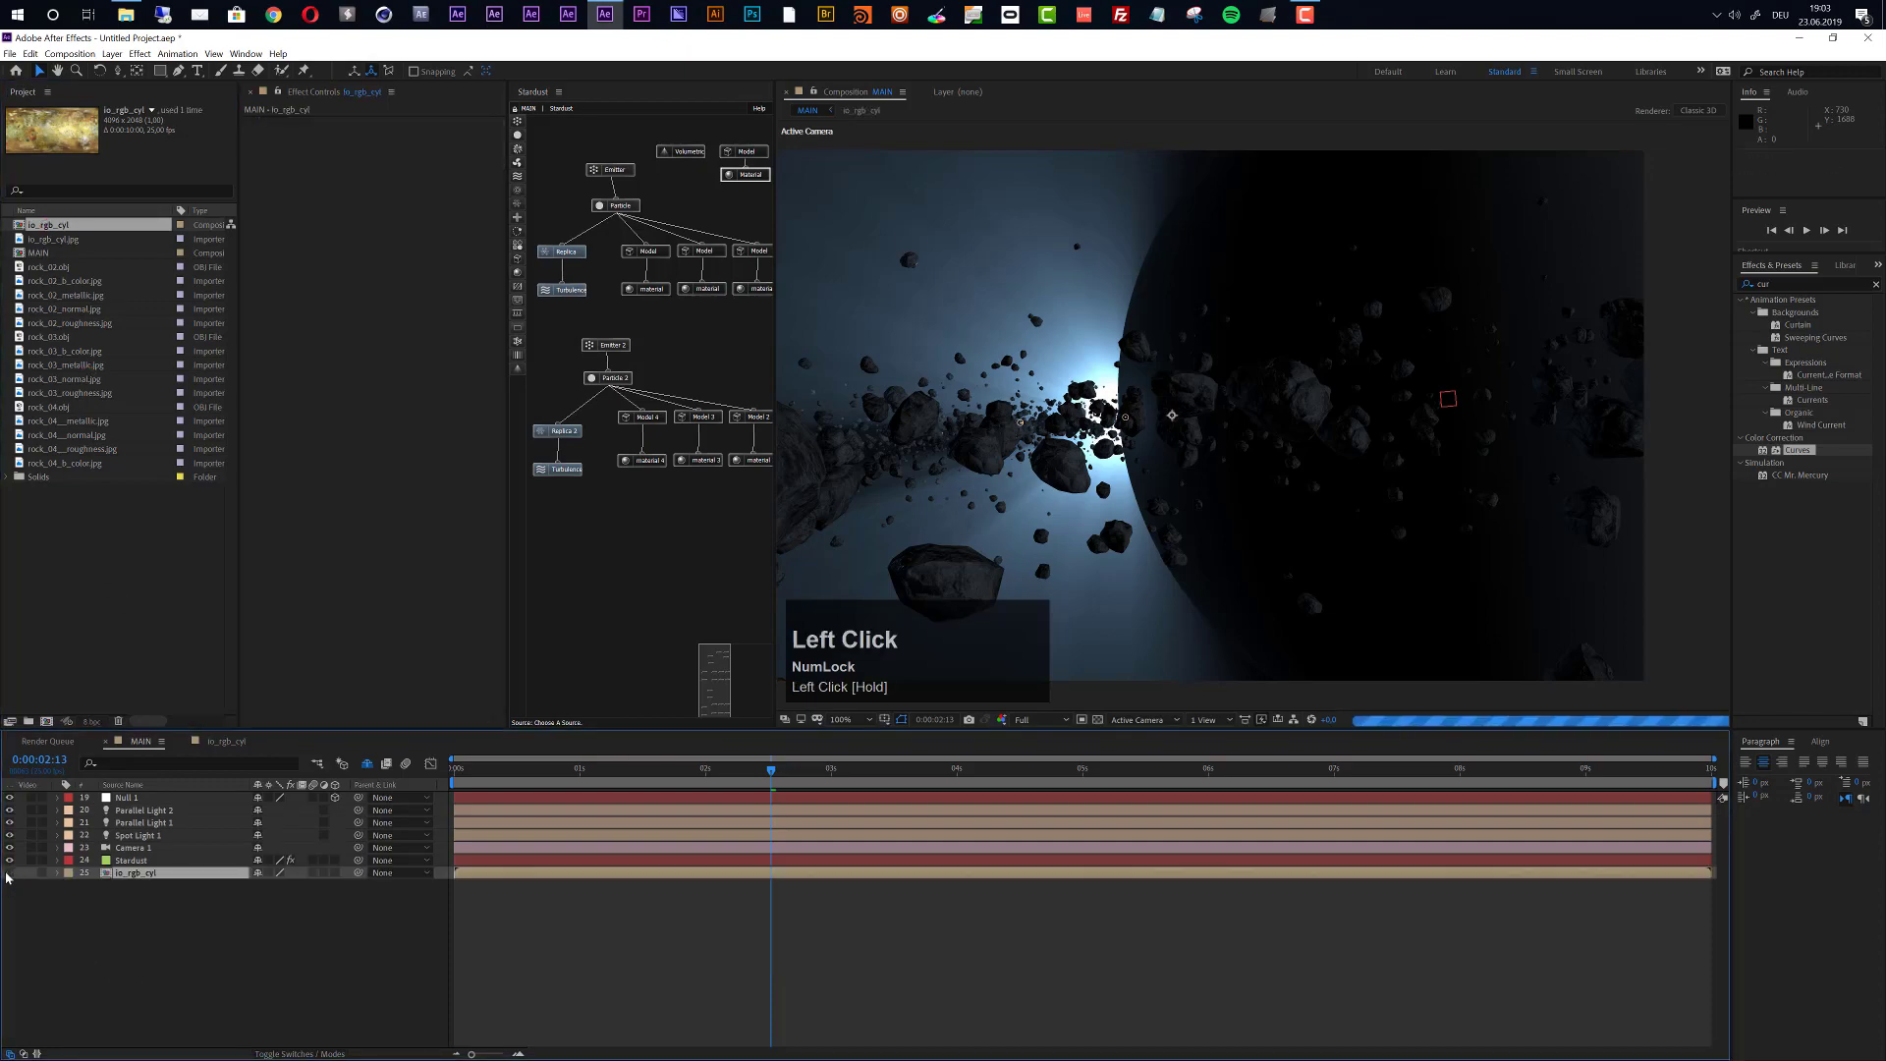
In the planet's Material node on the Stardust layer, set the Diffuse Texture to io_rgb_cyl and Color From Particle to 0.
click(133, 861)
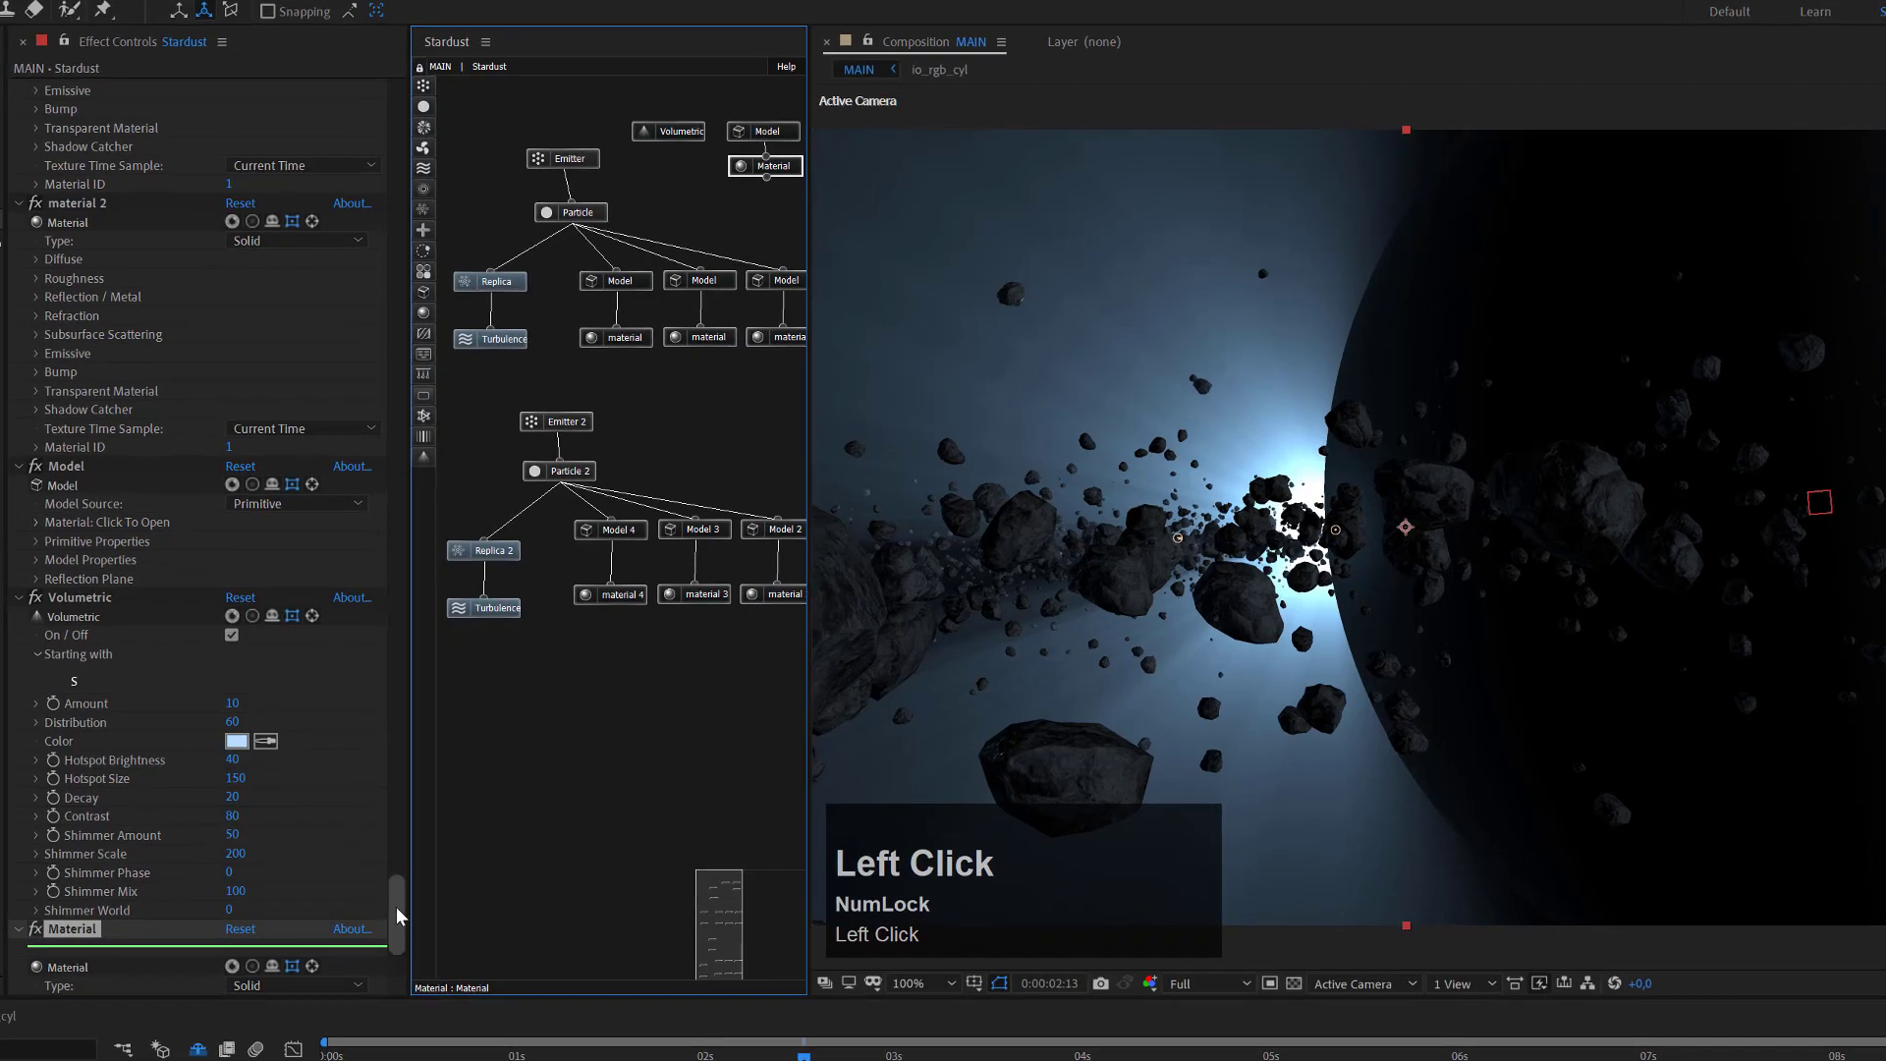
drag(396, 905, 401, 945)
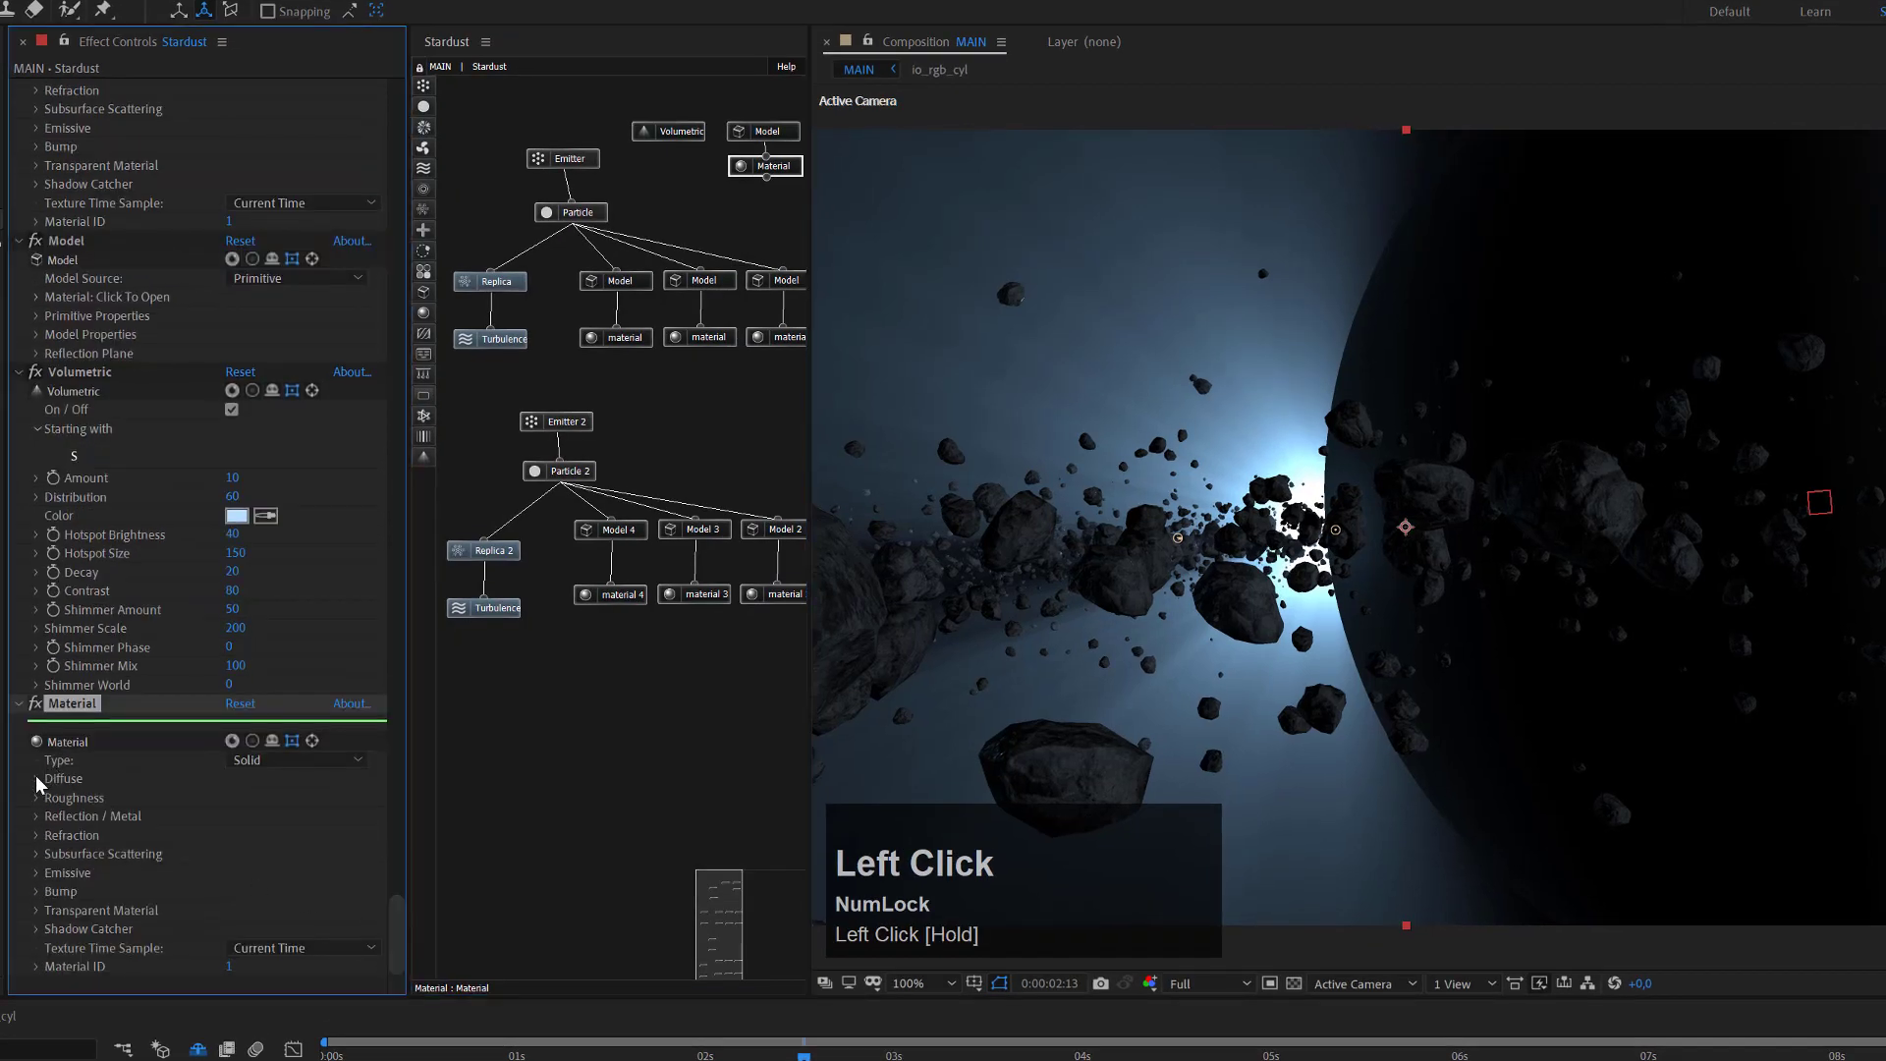
click(36, 778)
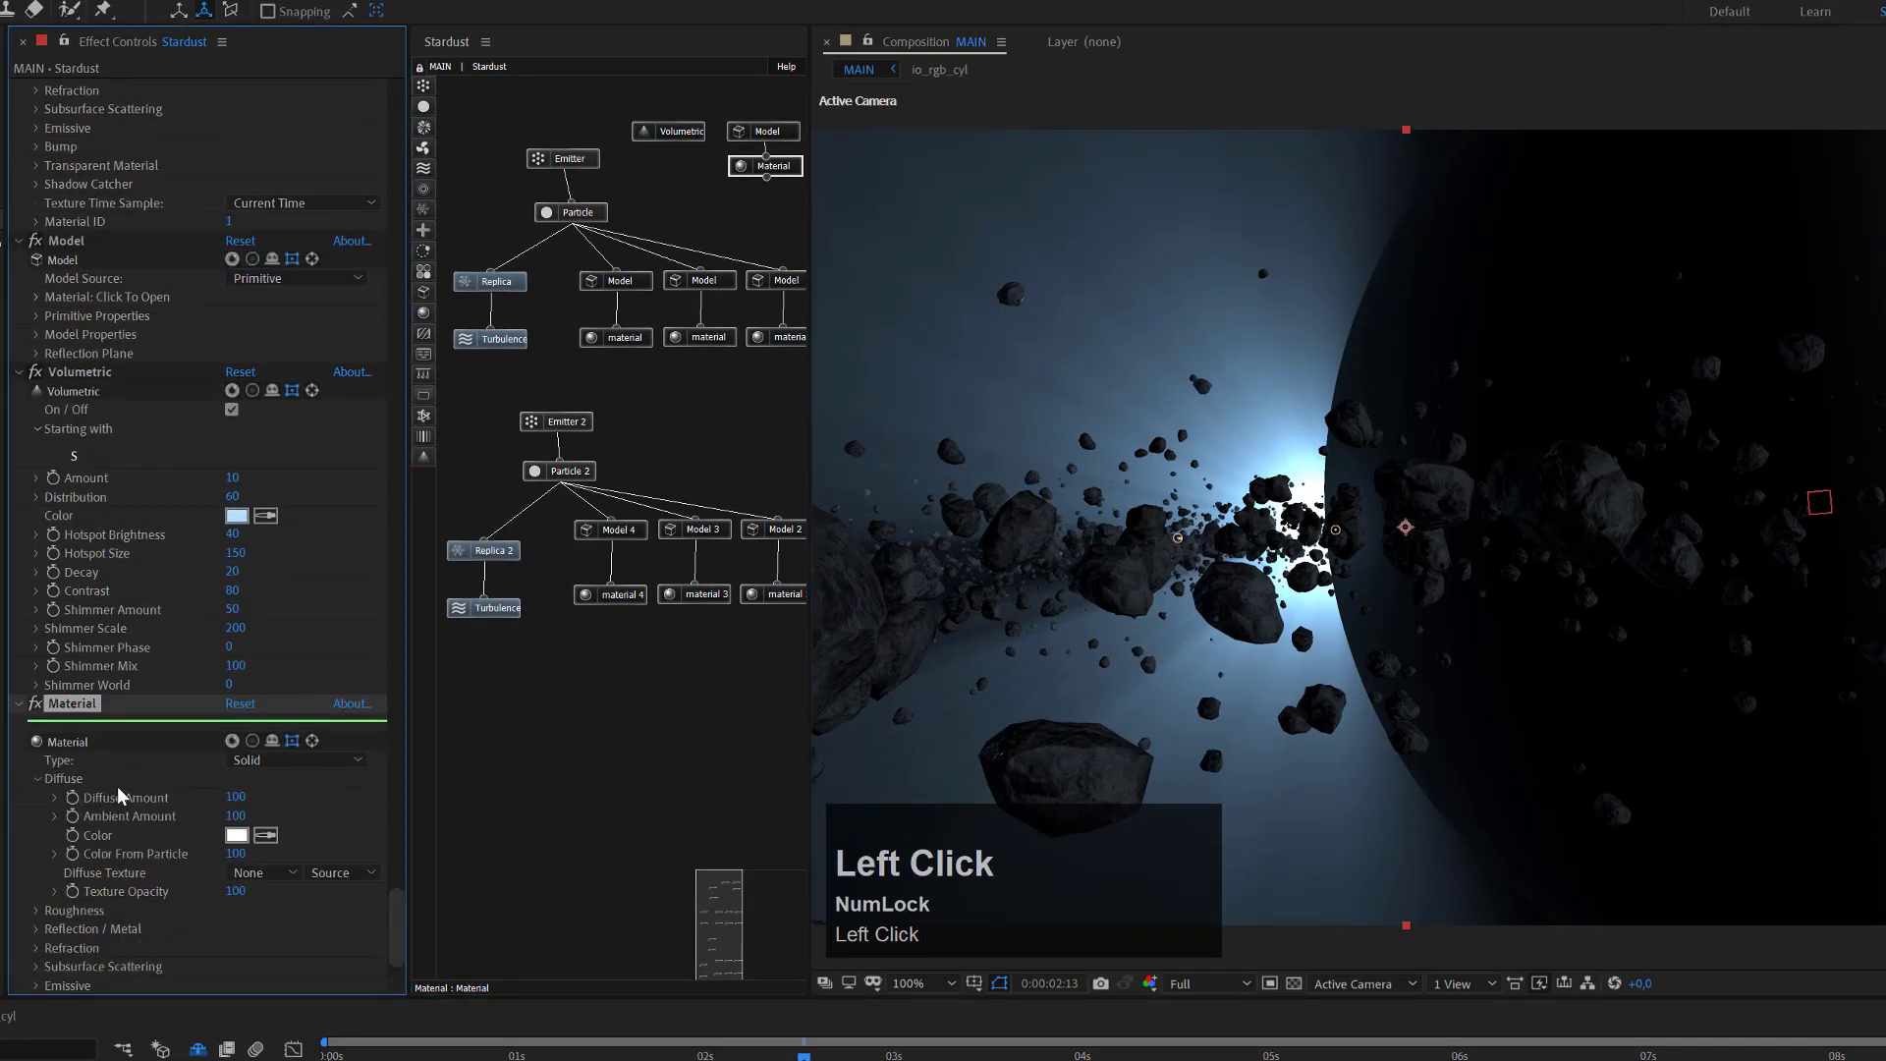
click(282, 877)
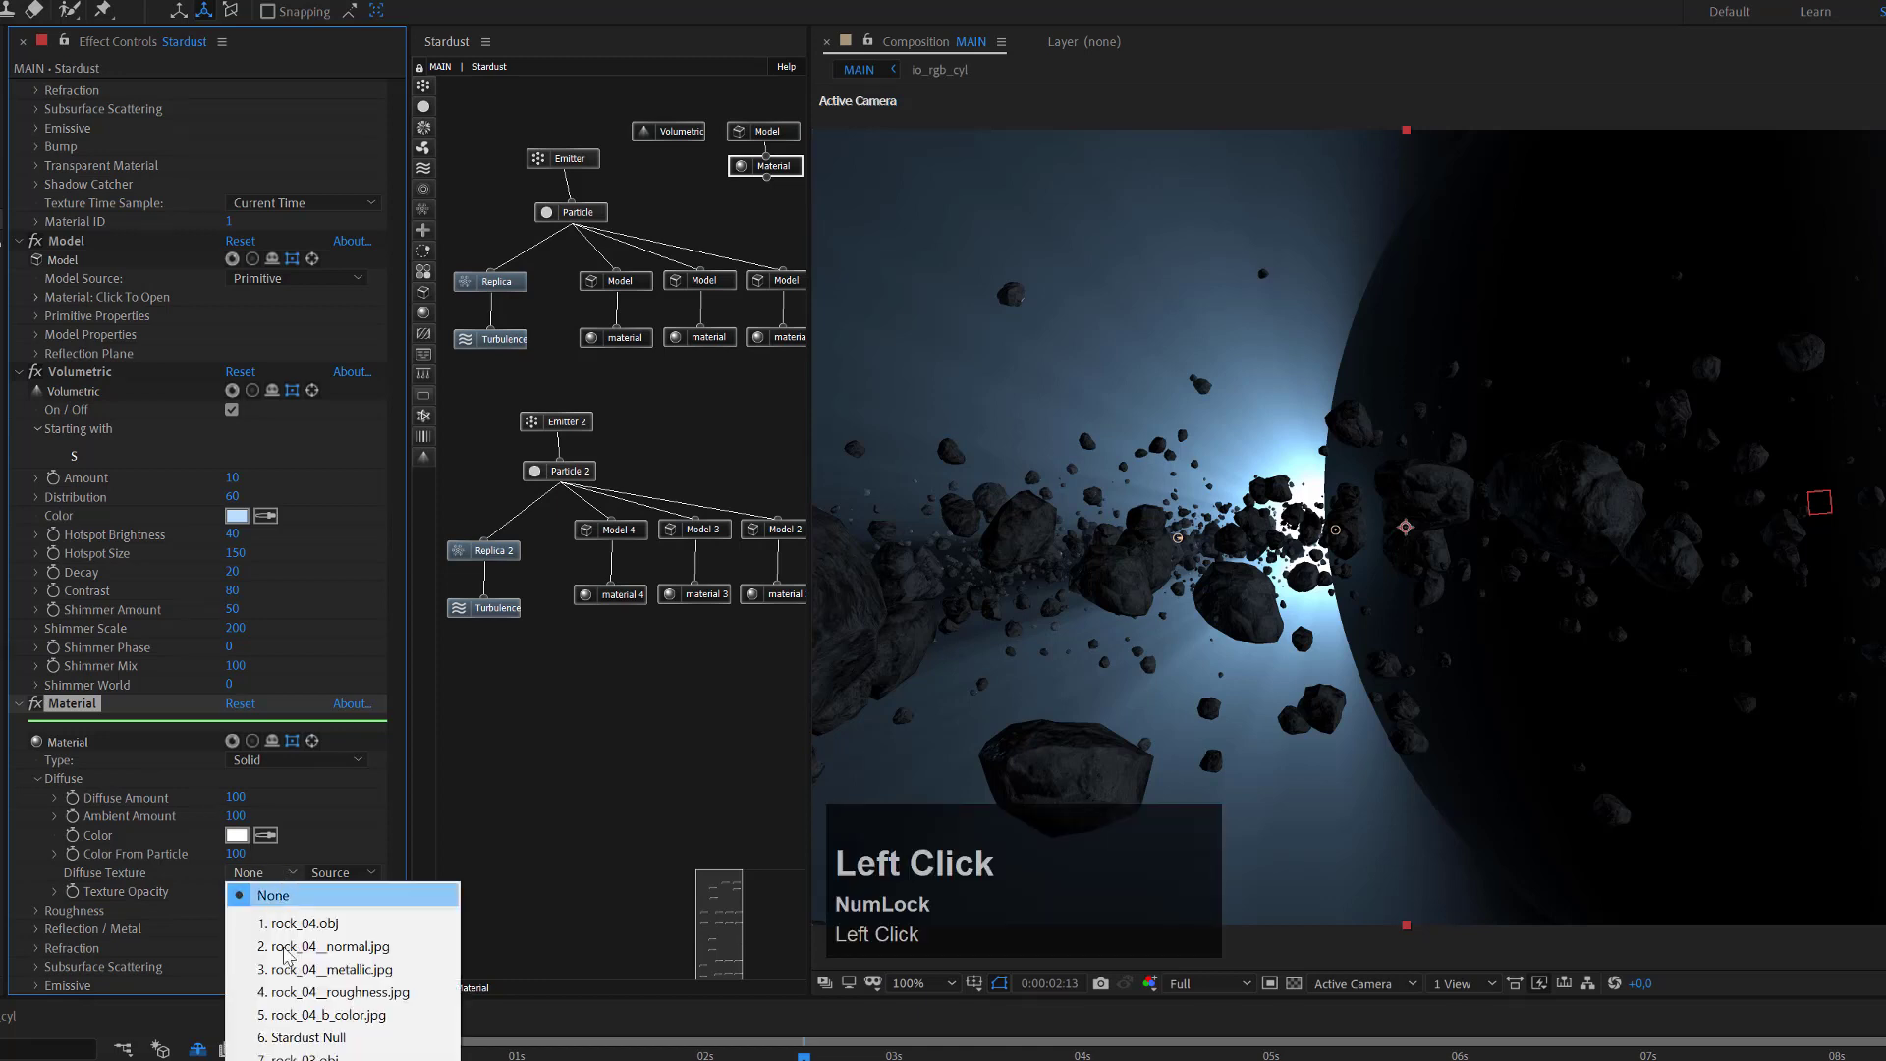
click(304, 1060)
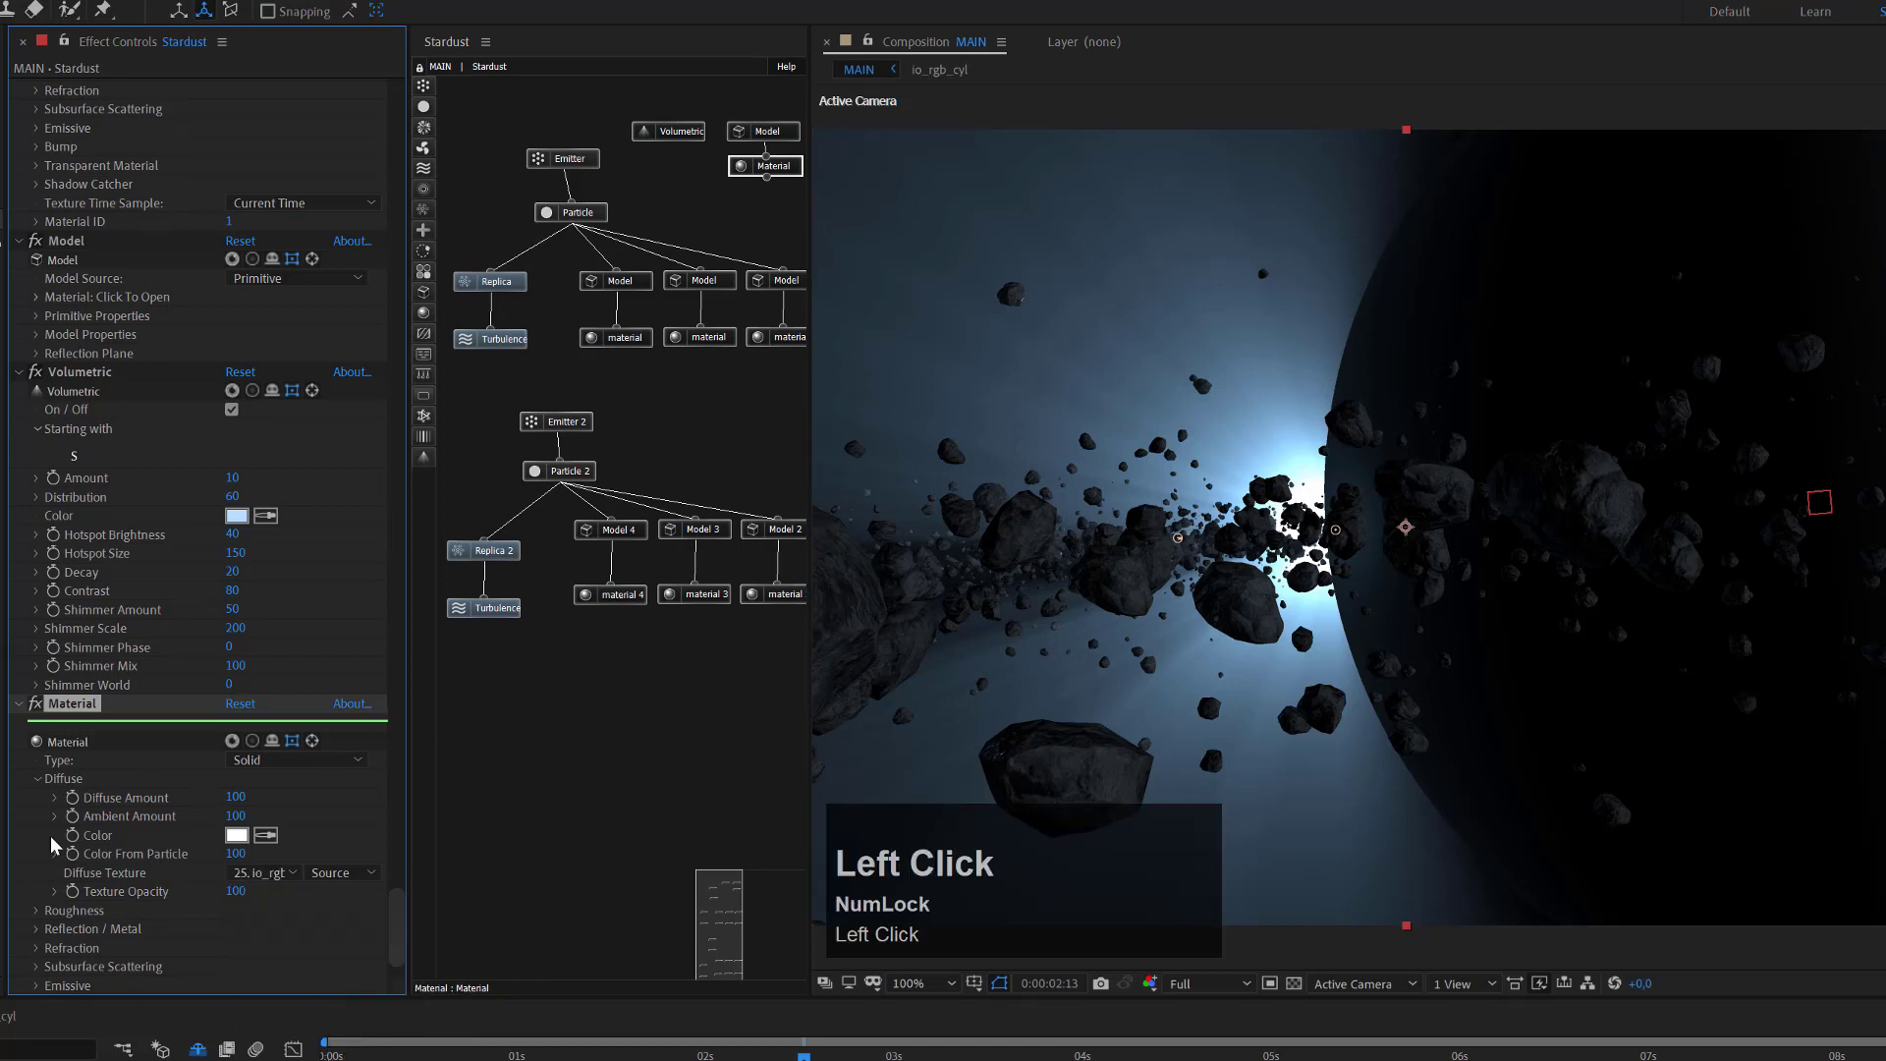
click(236, 854)
text(0)
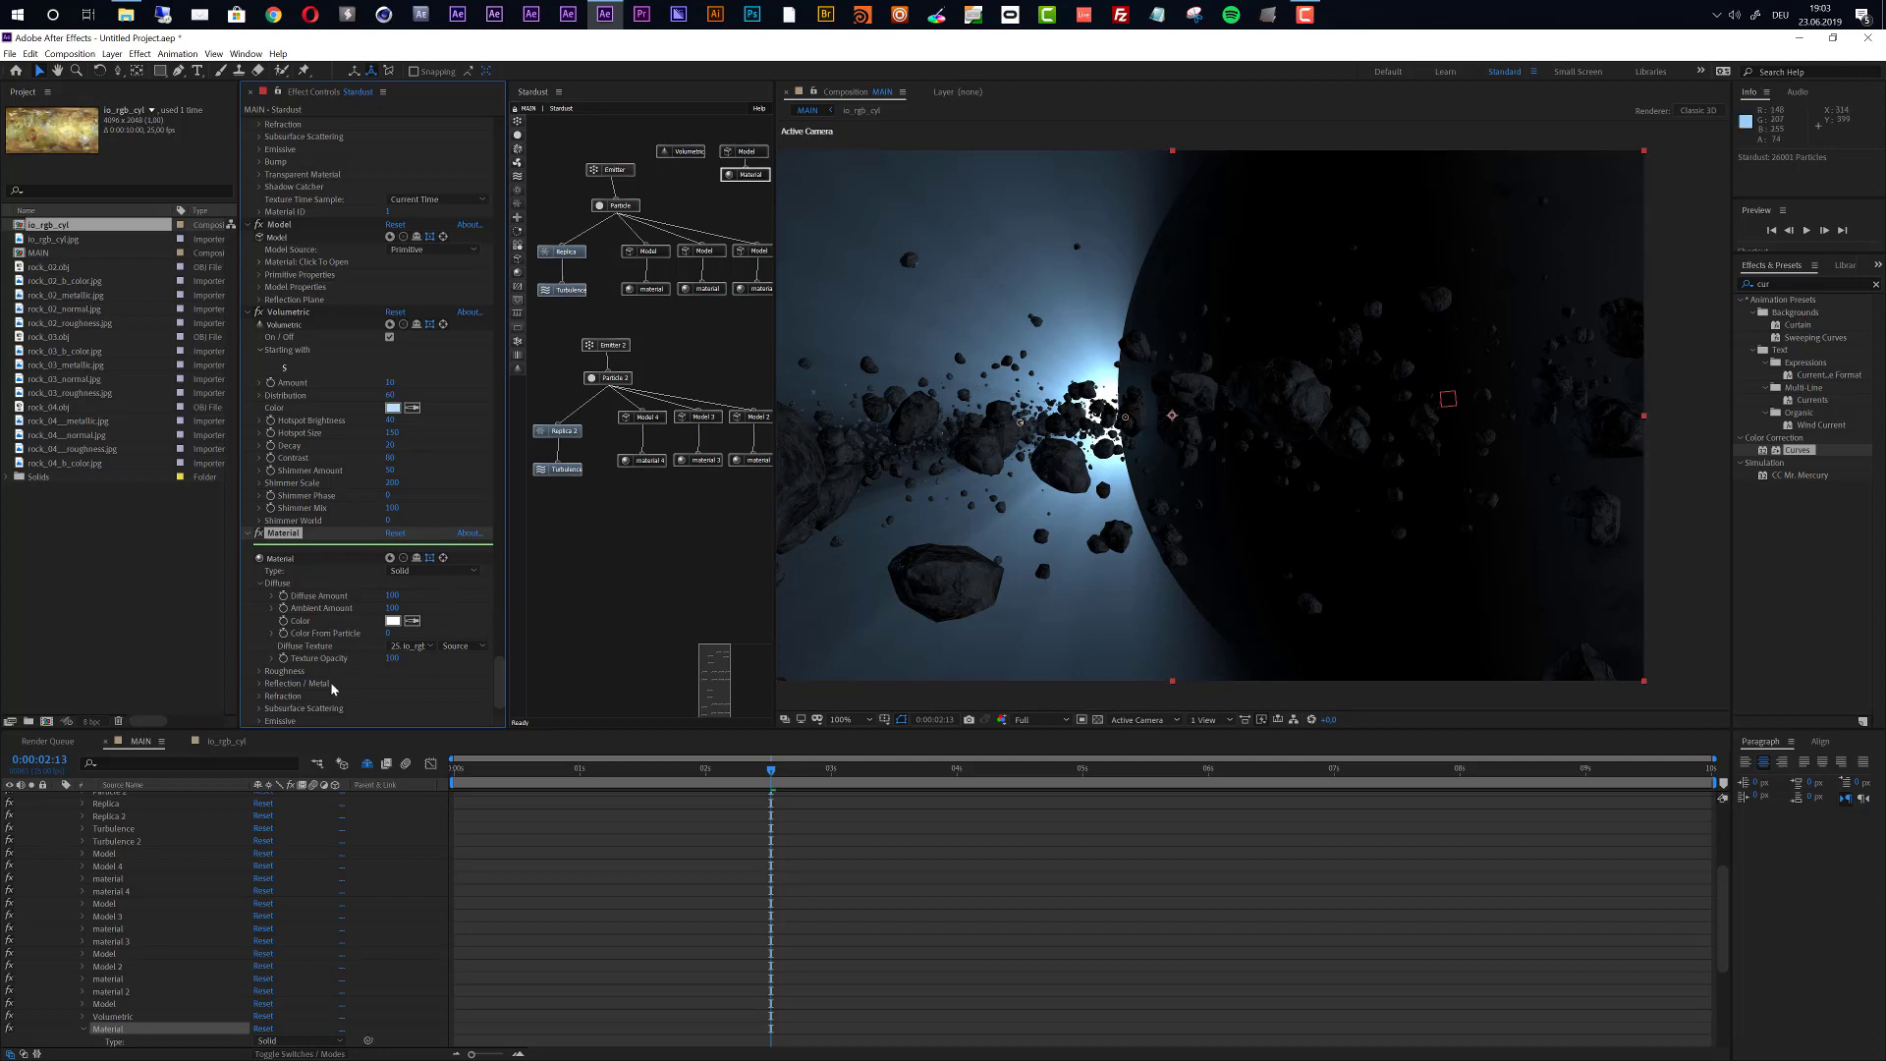
Assign io_rgb_cyl as the Roughness Texture of the planet's Material node.
click(259, 673)
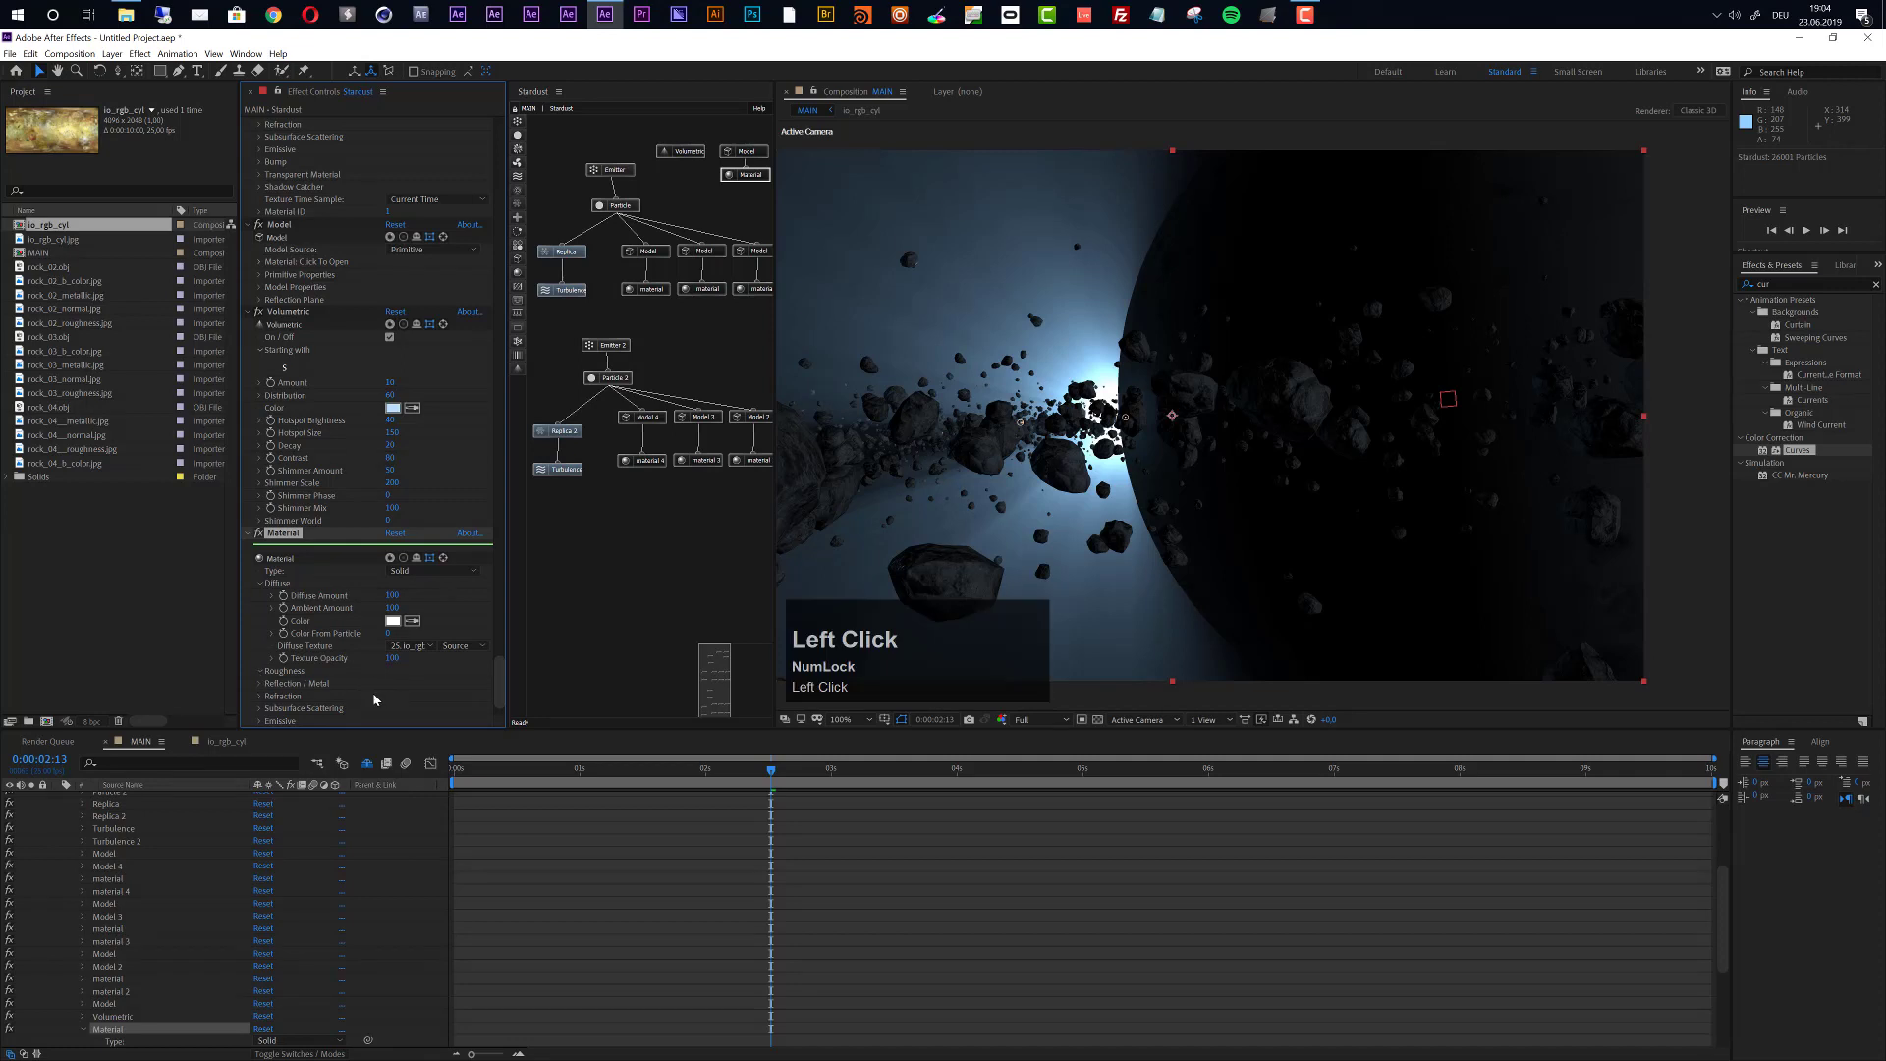
click(403, 696)
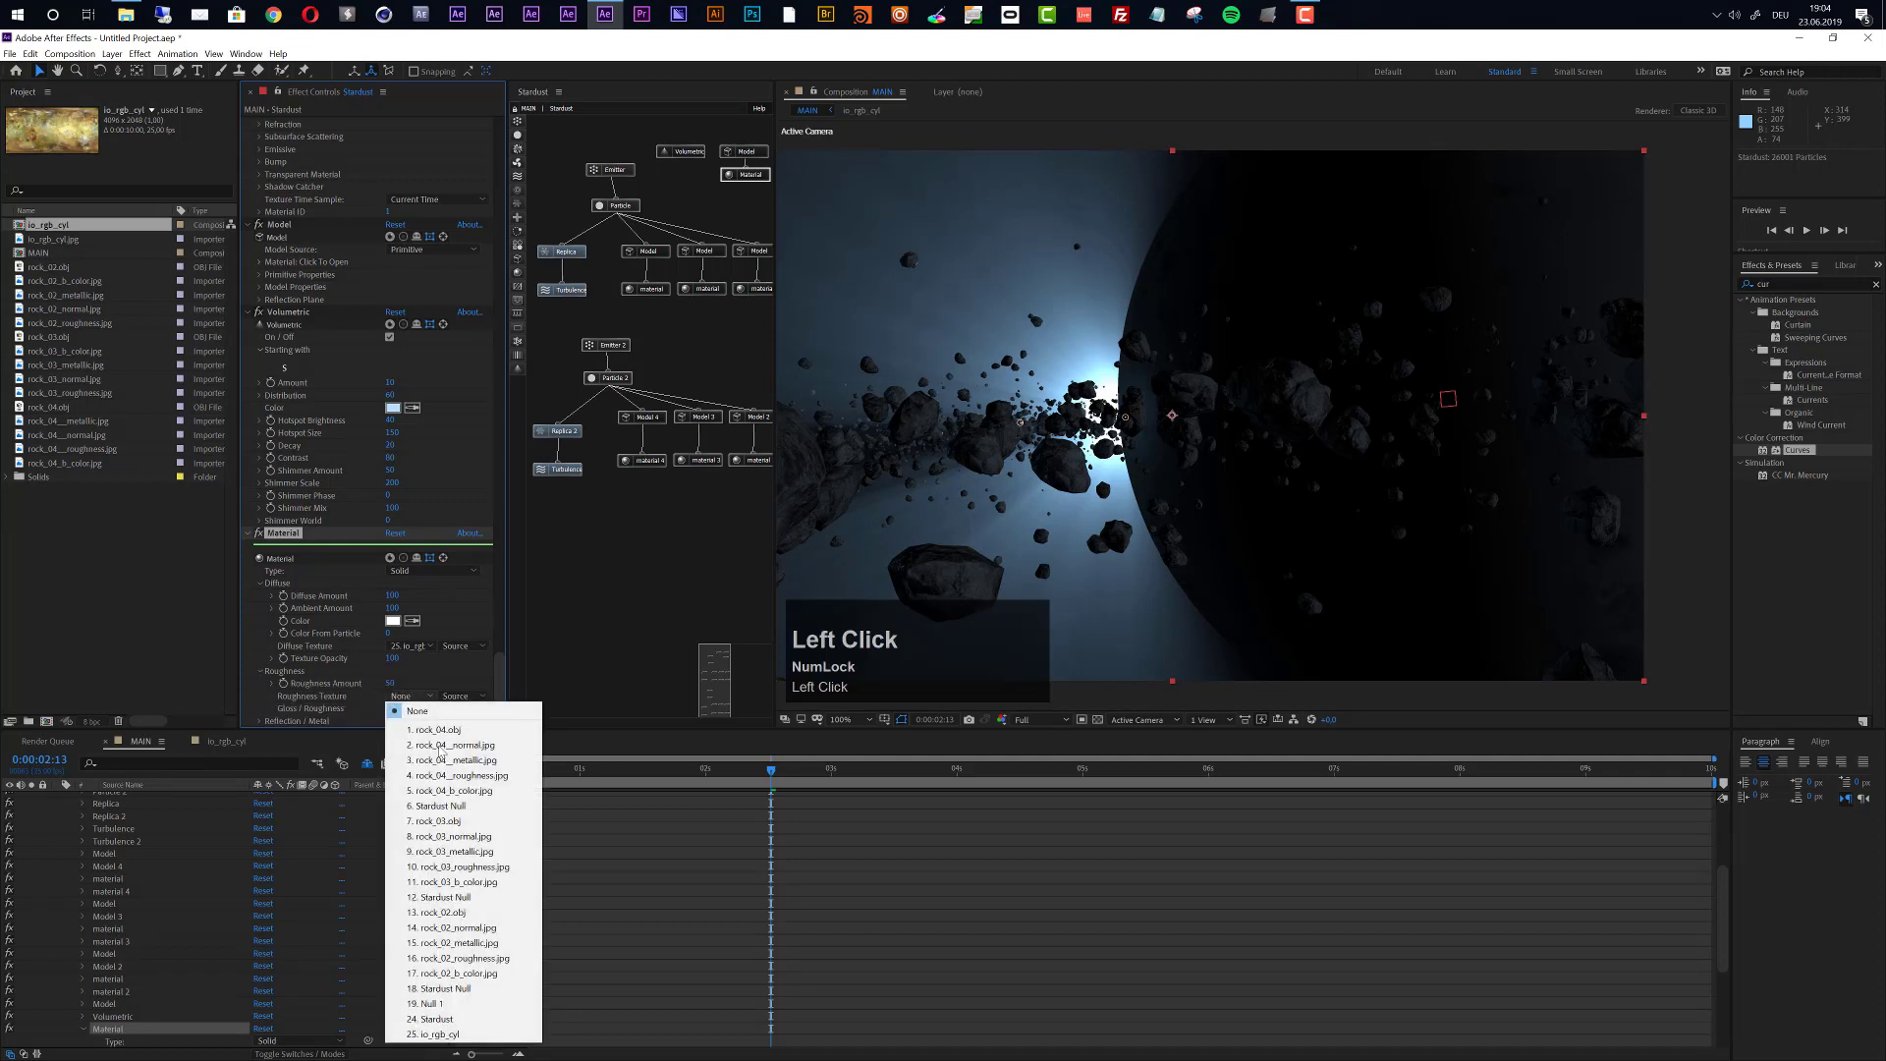
click(457, 1034)
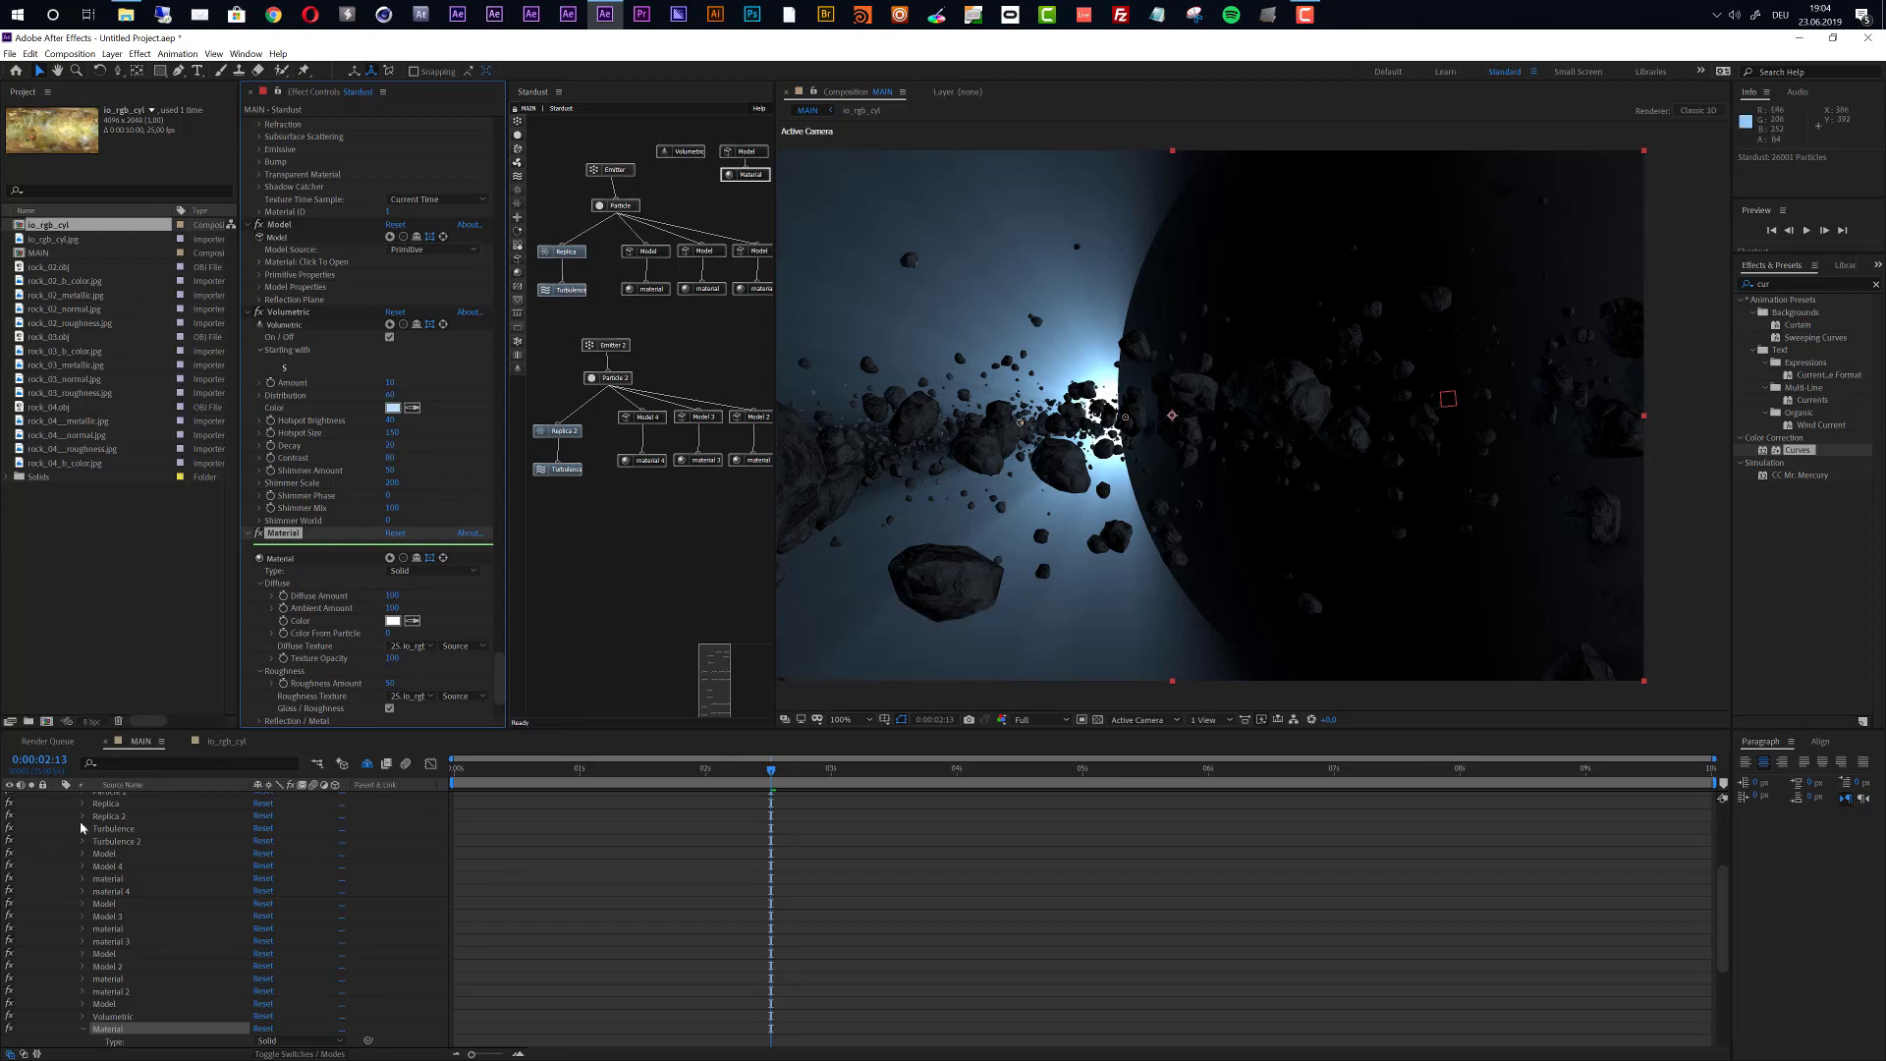
Try an intensity of 75% for Parallel Light 1 and check how it lights the planet and asteroids.
scroll(82, 828, up, 5)
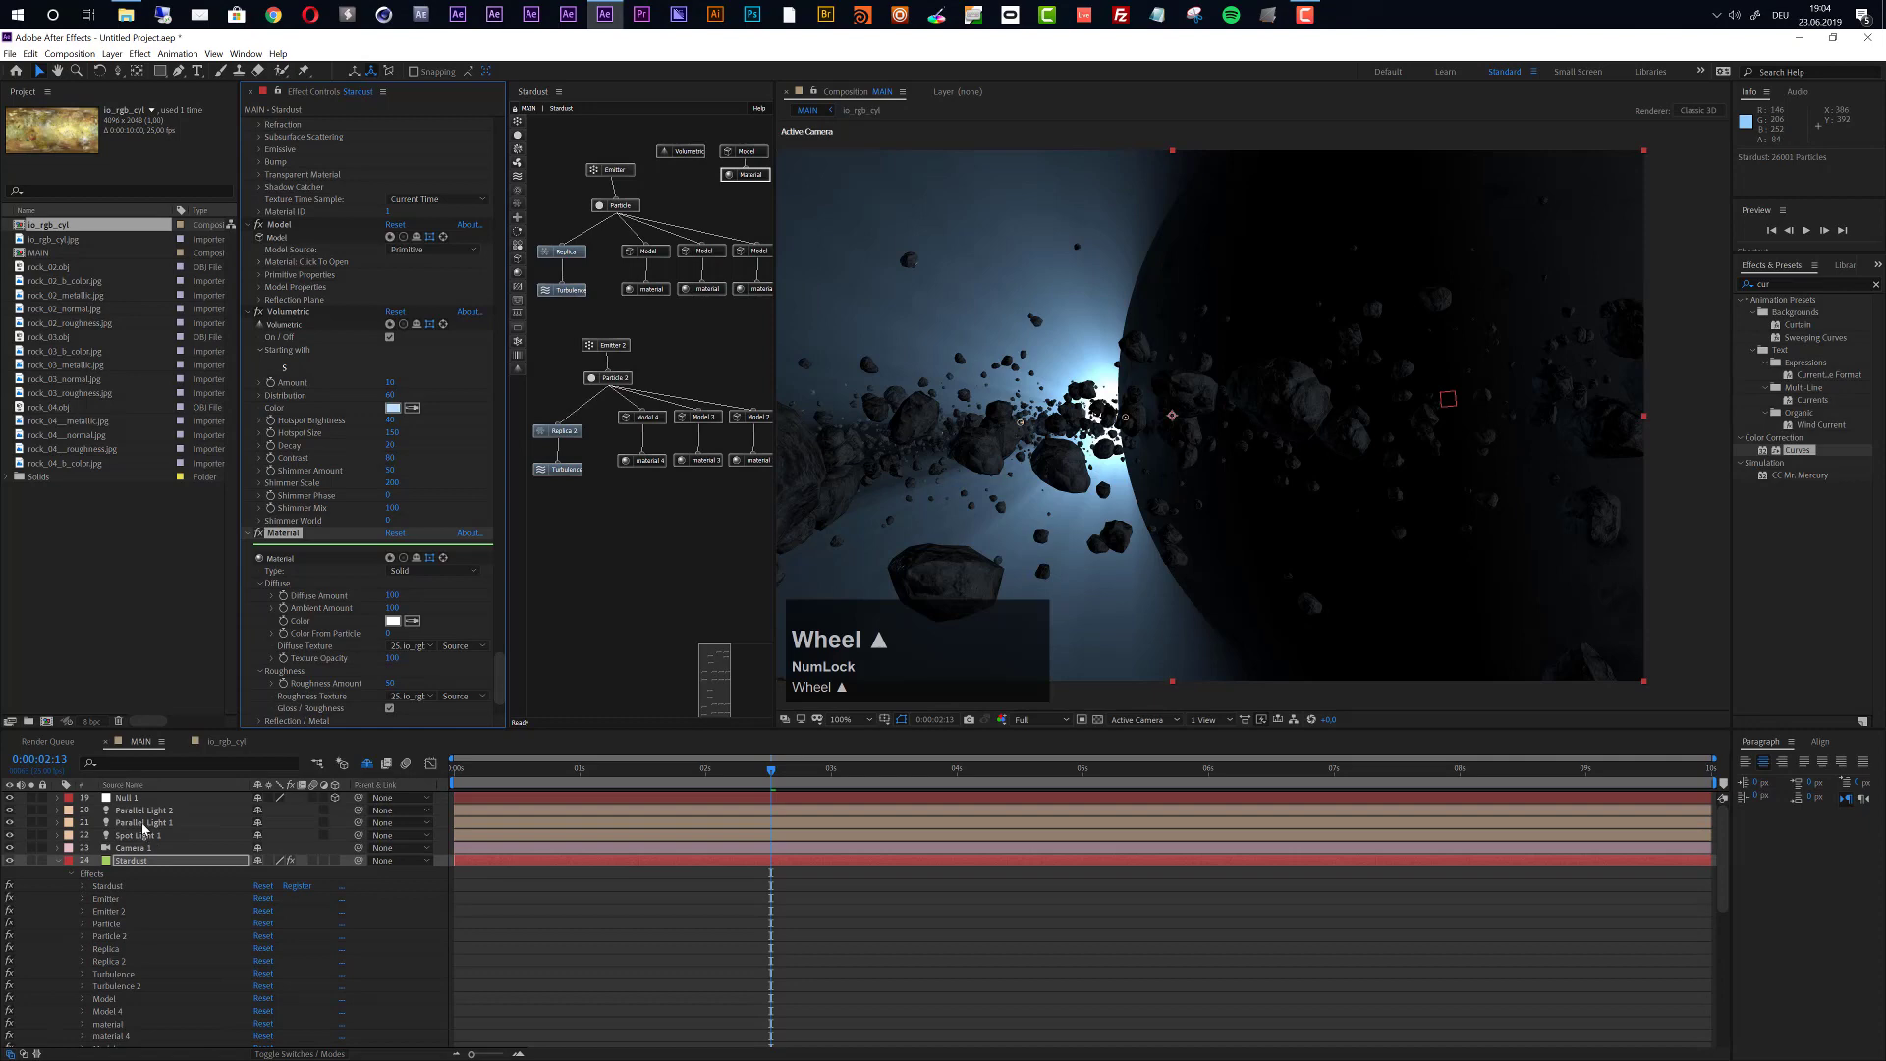
click(143, 826)
key(a)
key(a)
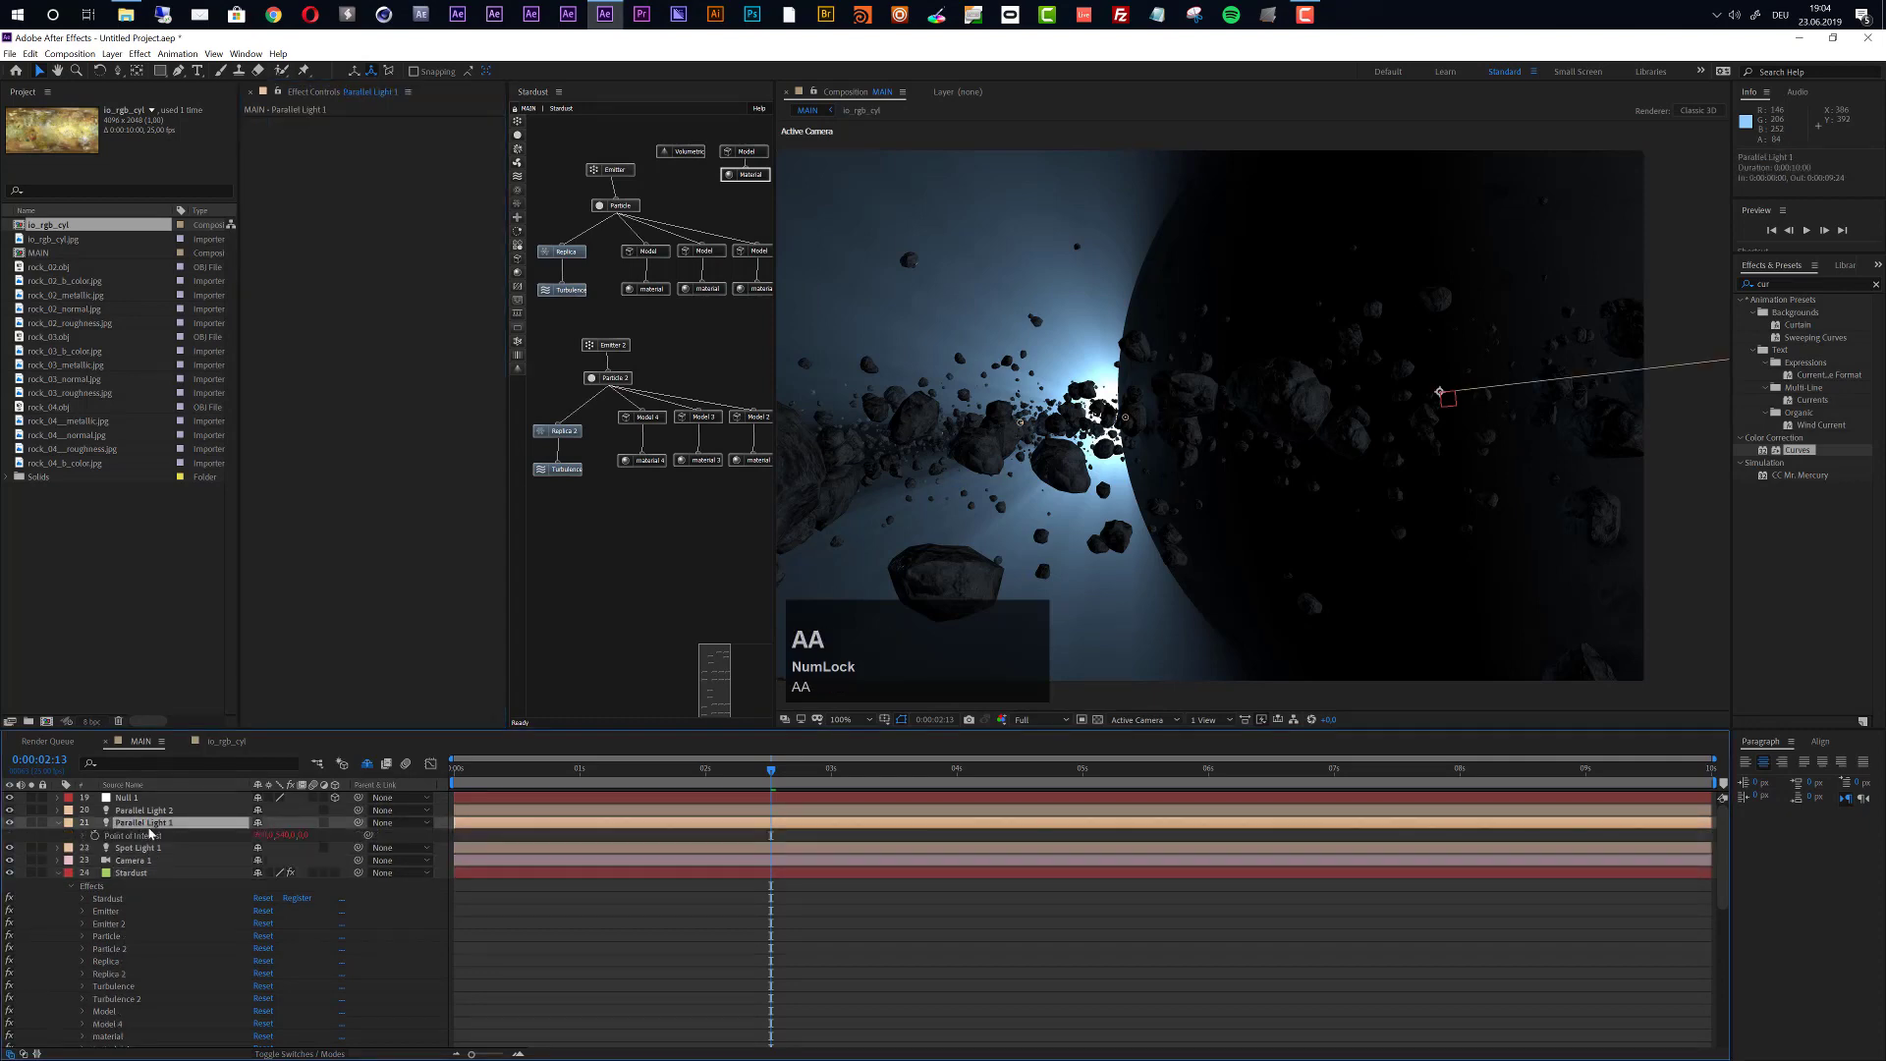
click(262, 847)
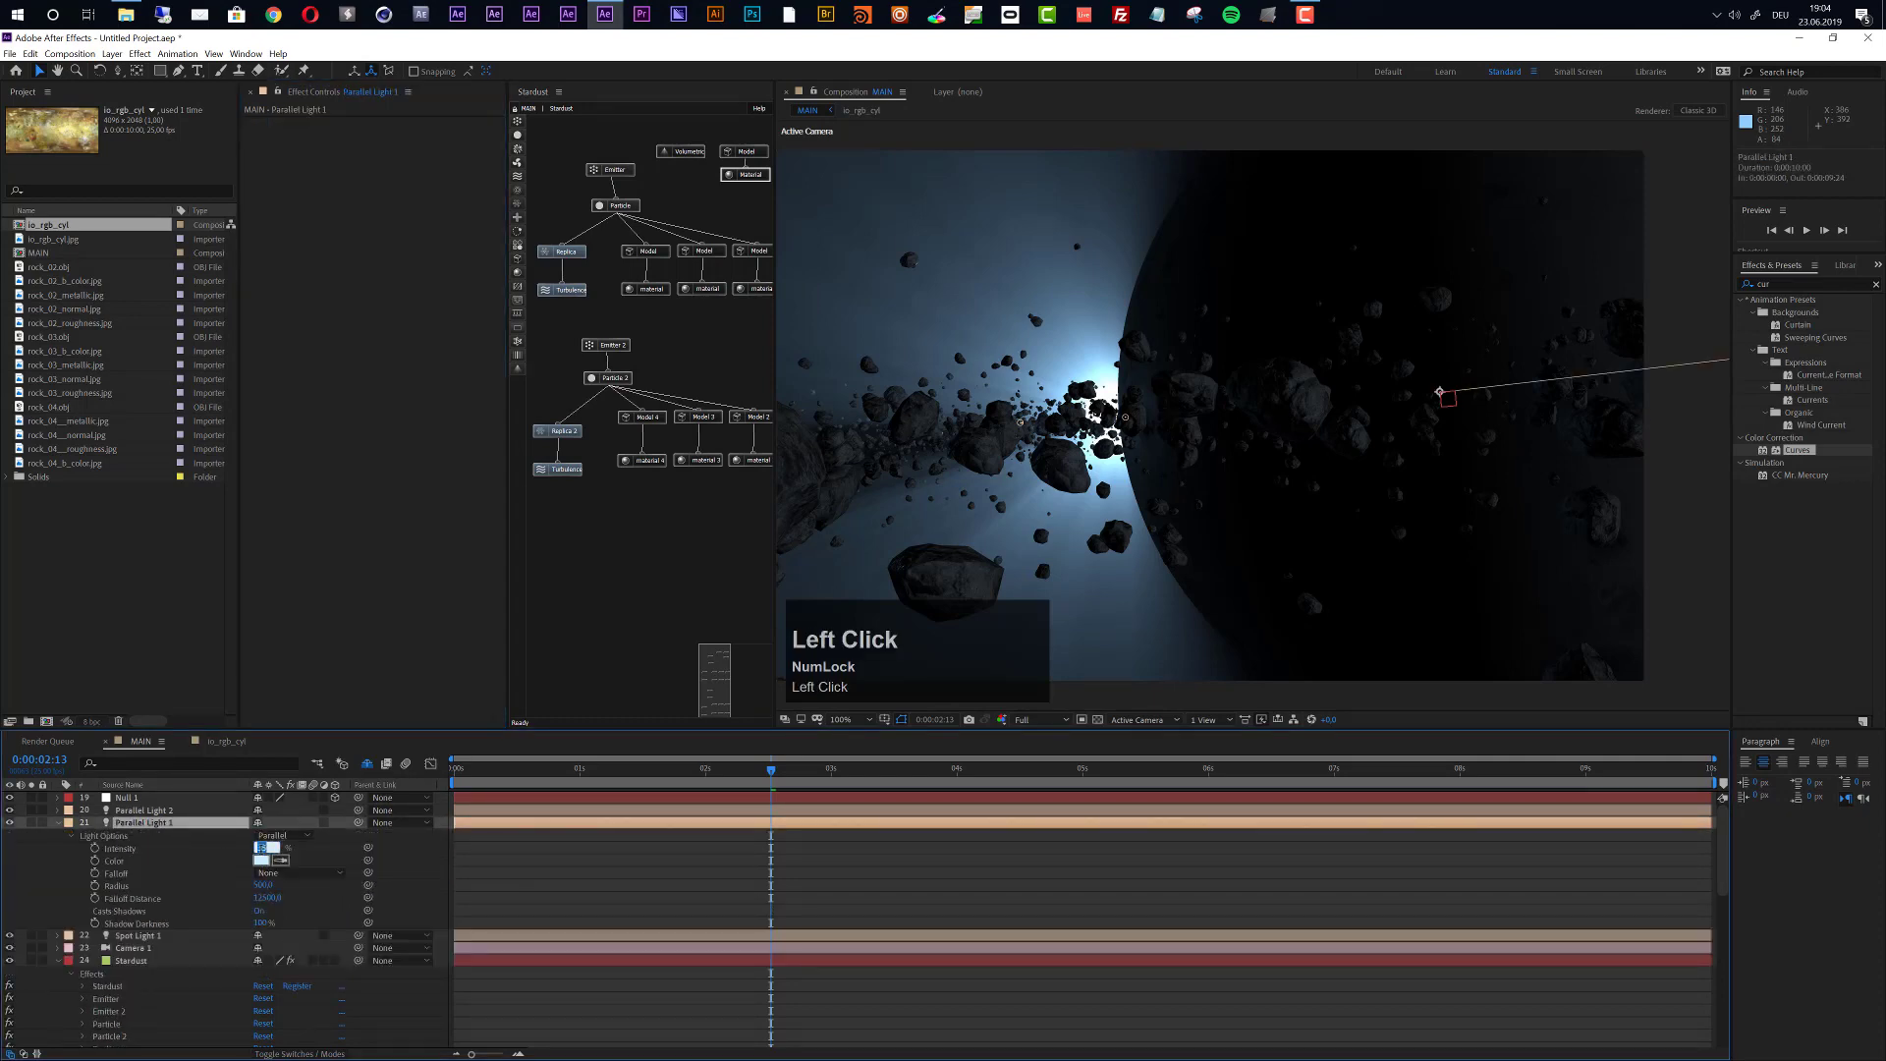
text(754)
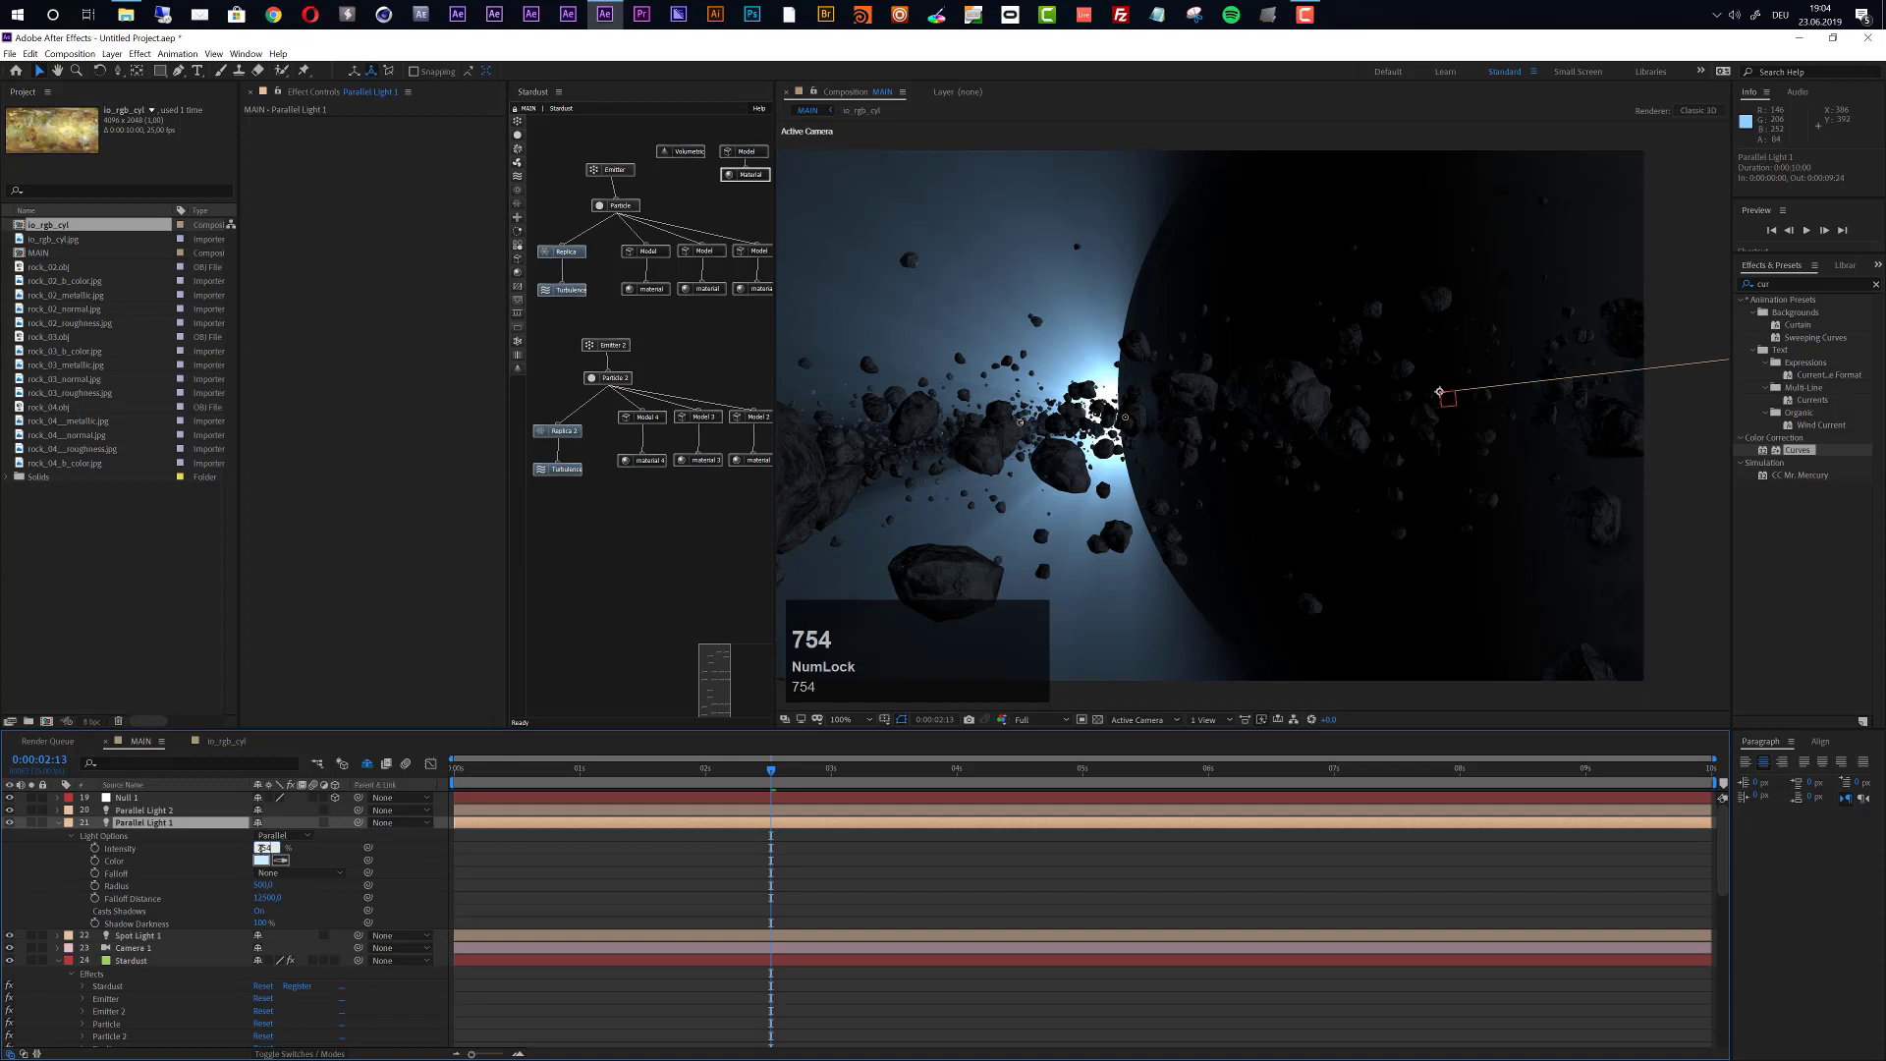
key(BackSpace)
key(Return)
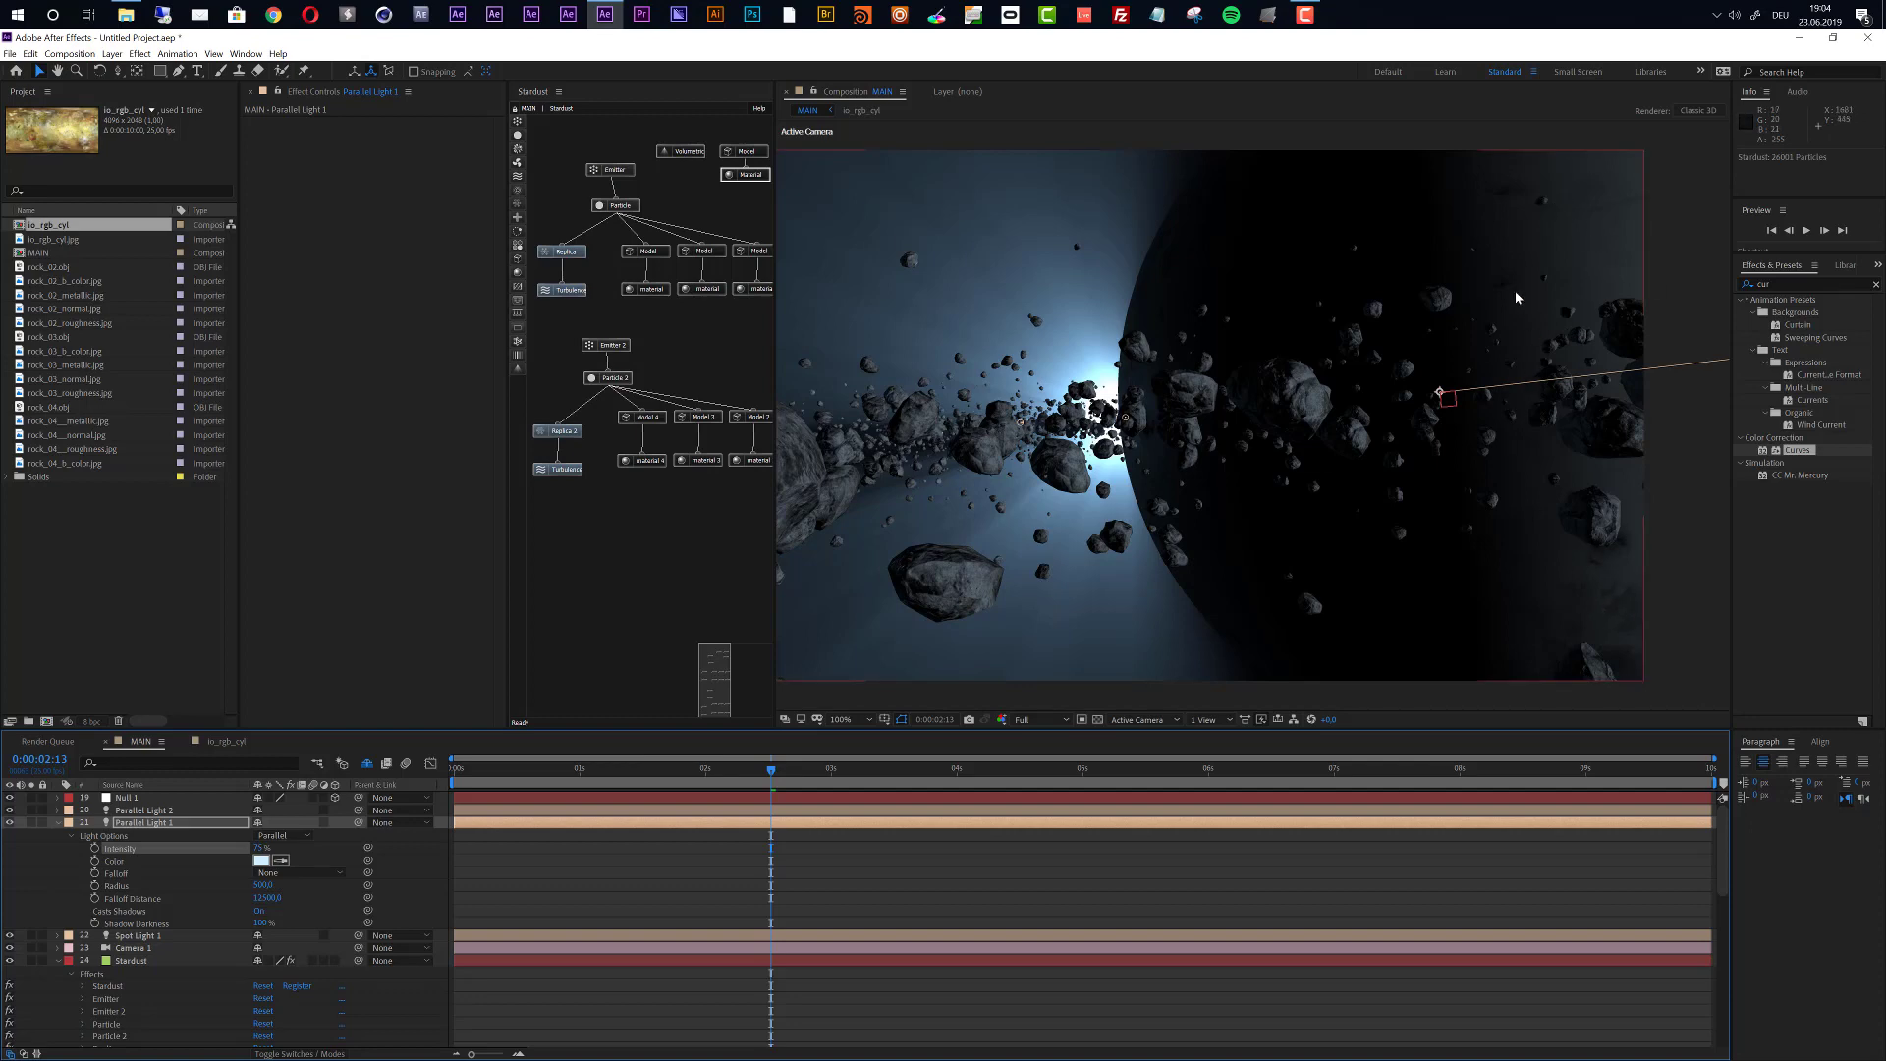
scroll(1541, 350, down, 1)
scroll(1541, 350, up, 1)
Set the intensity of Parallel Light 1 to 25%.
click(260, 848)
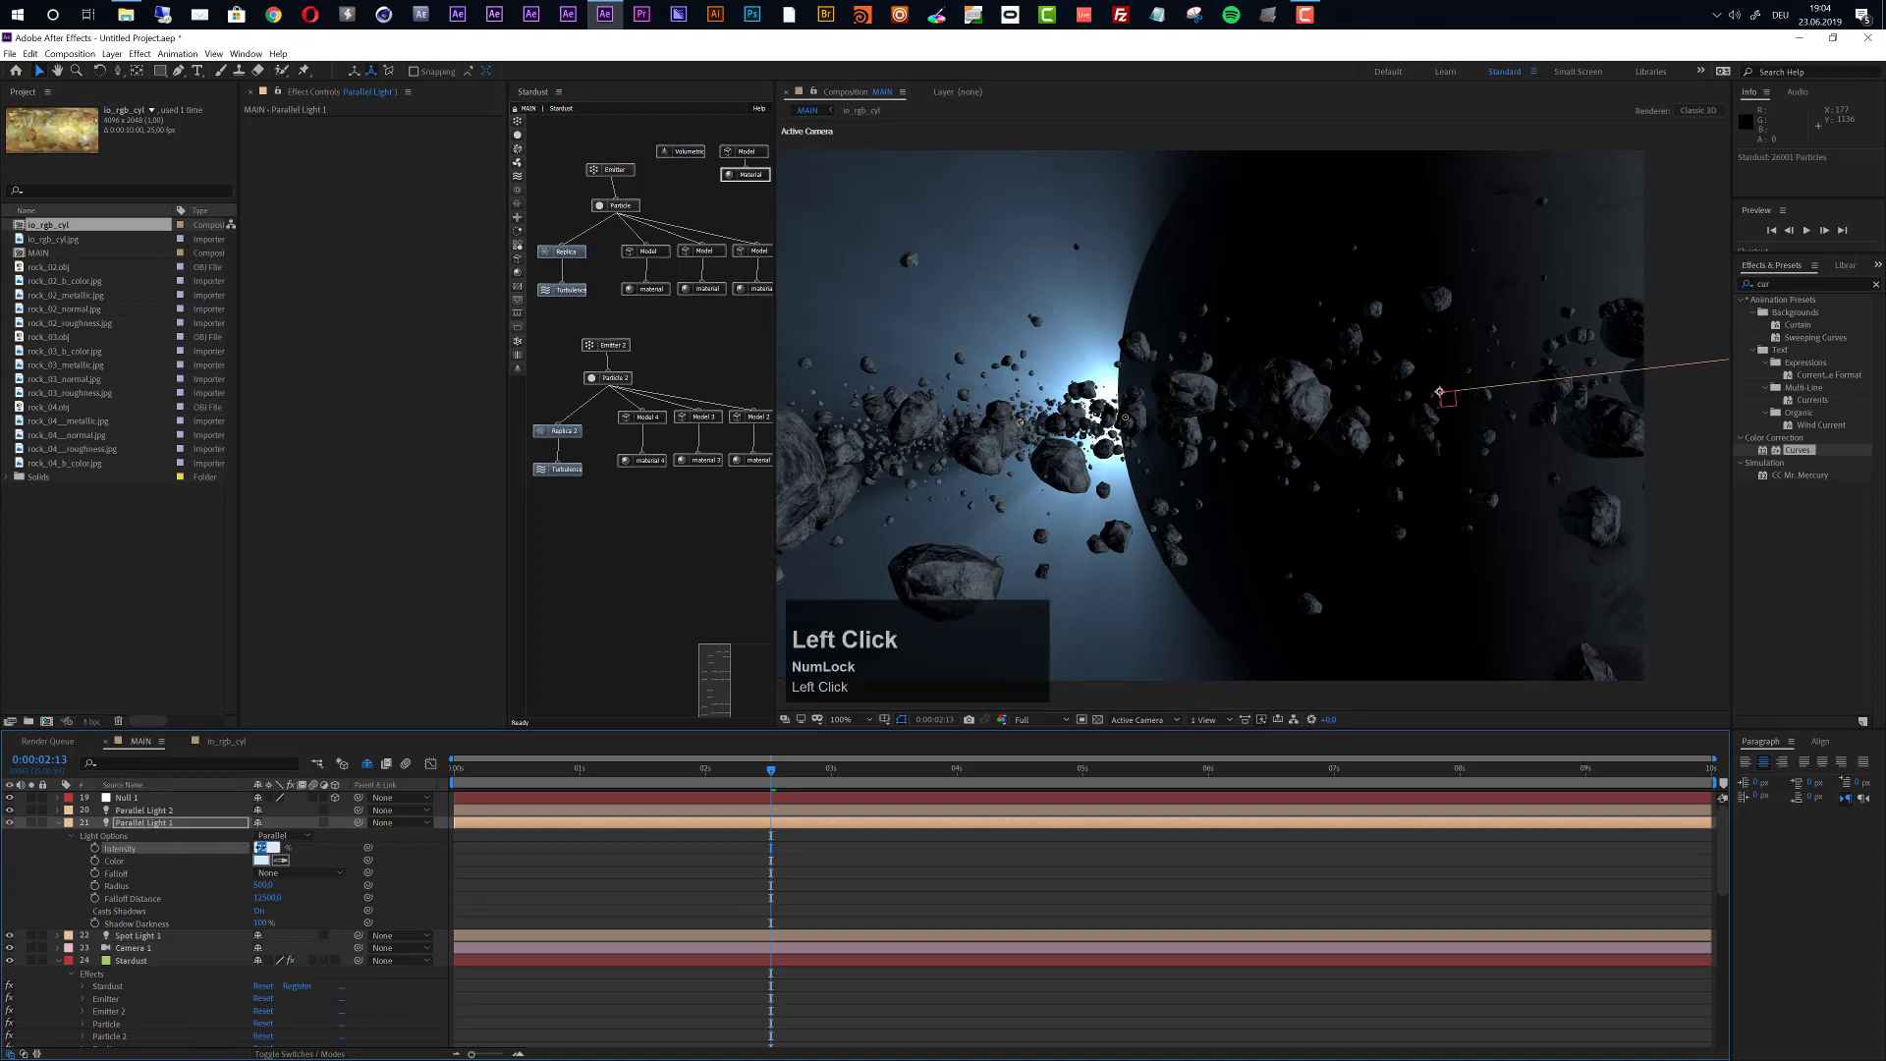
text(25)
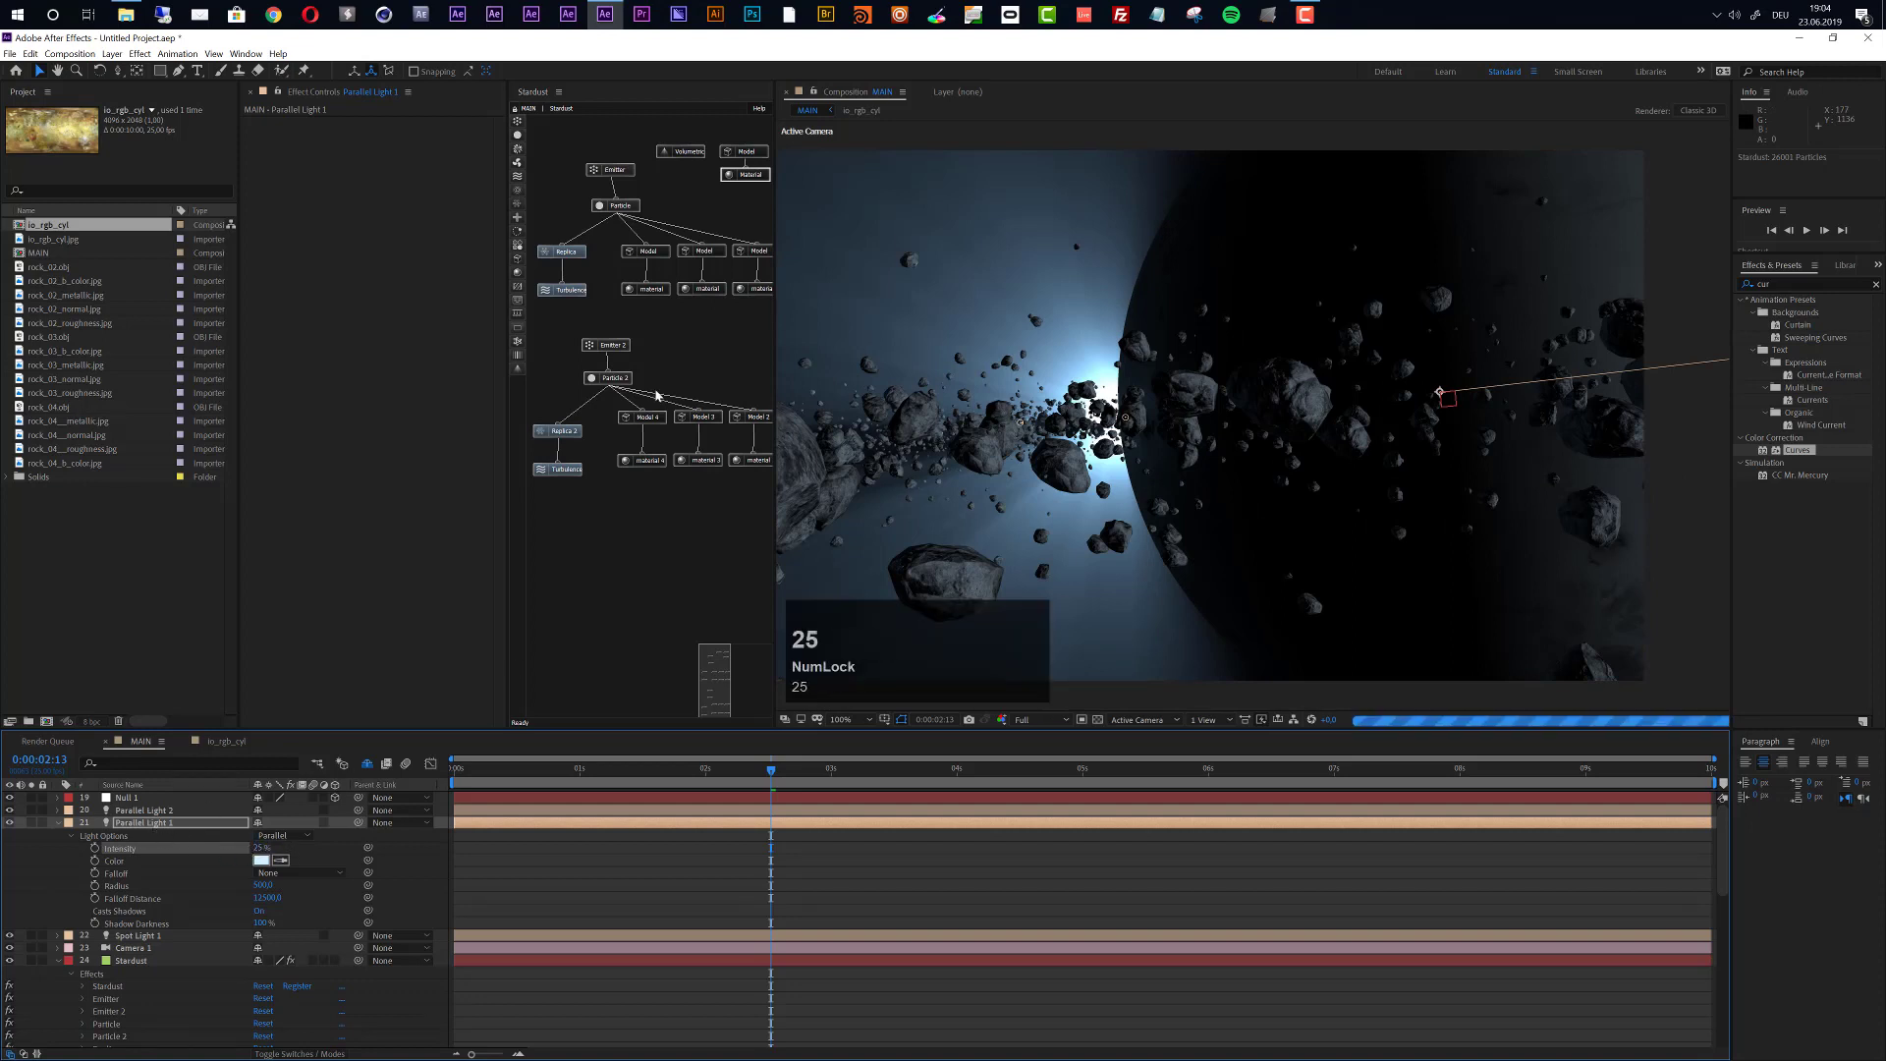
Rotate the planet's Model node around its Y axis using Angle Y to reposition the surface texture.
click(746, 151)
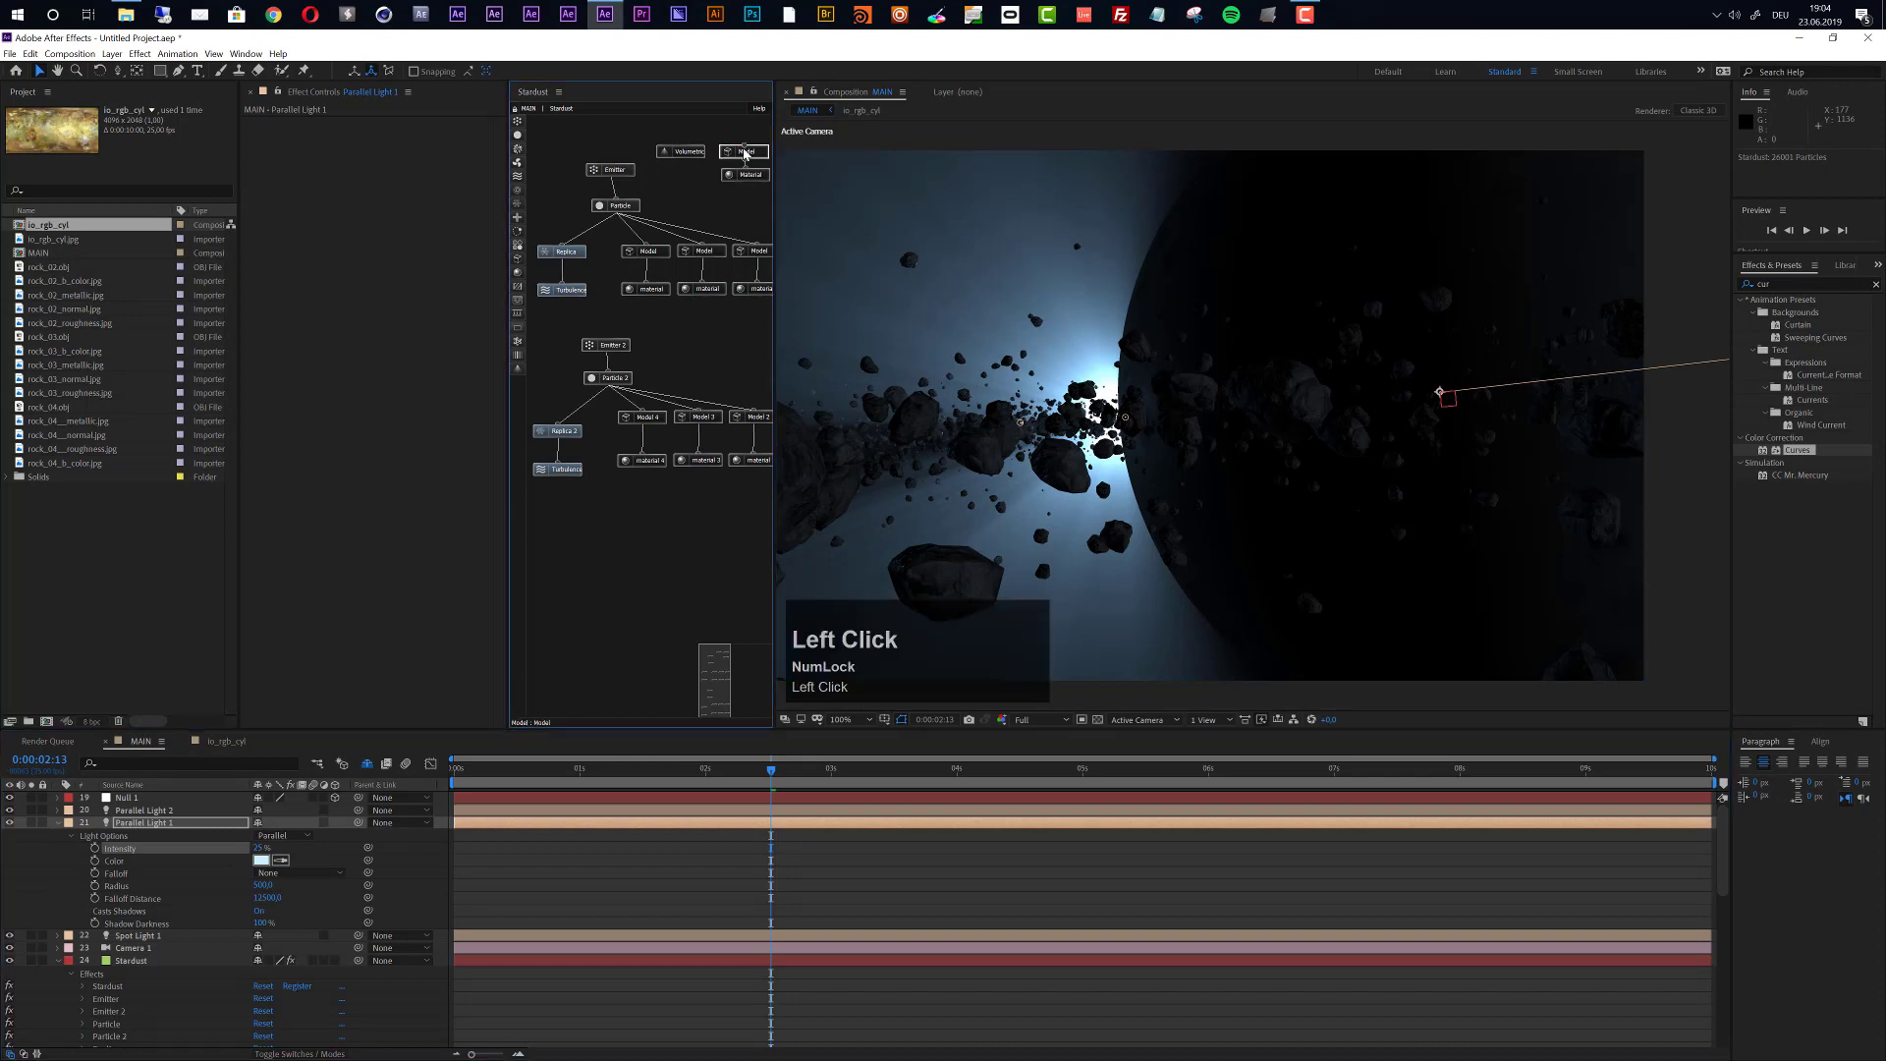
scroll(311, 580, down, 4)
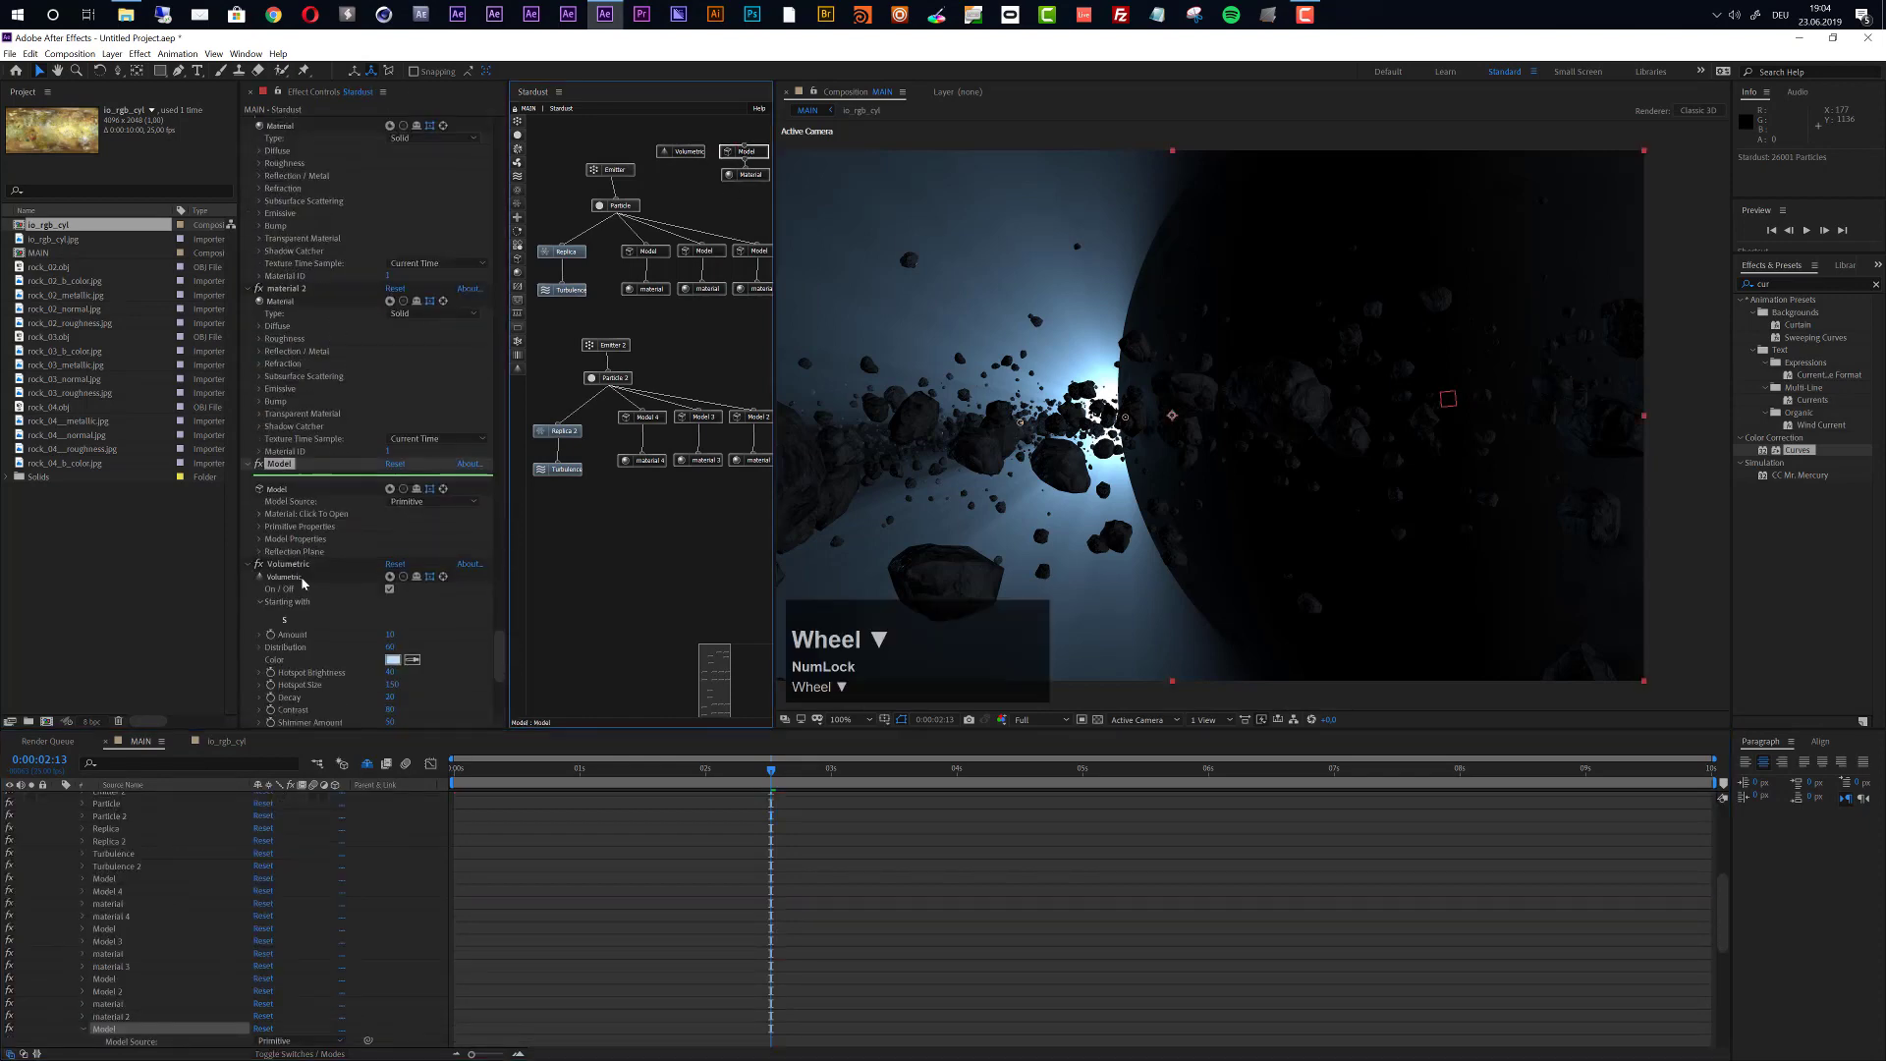
click(260, 539)
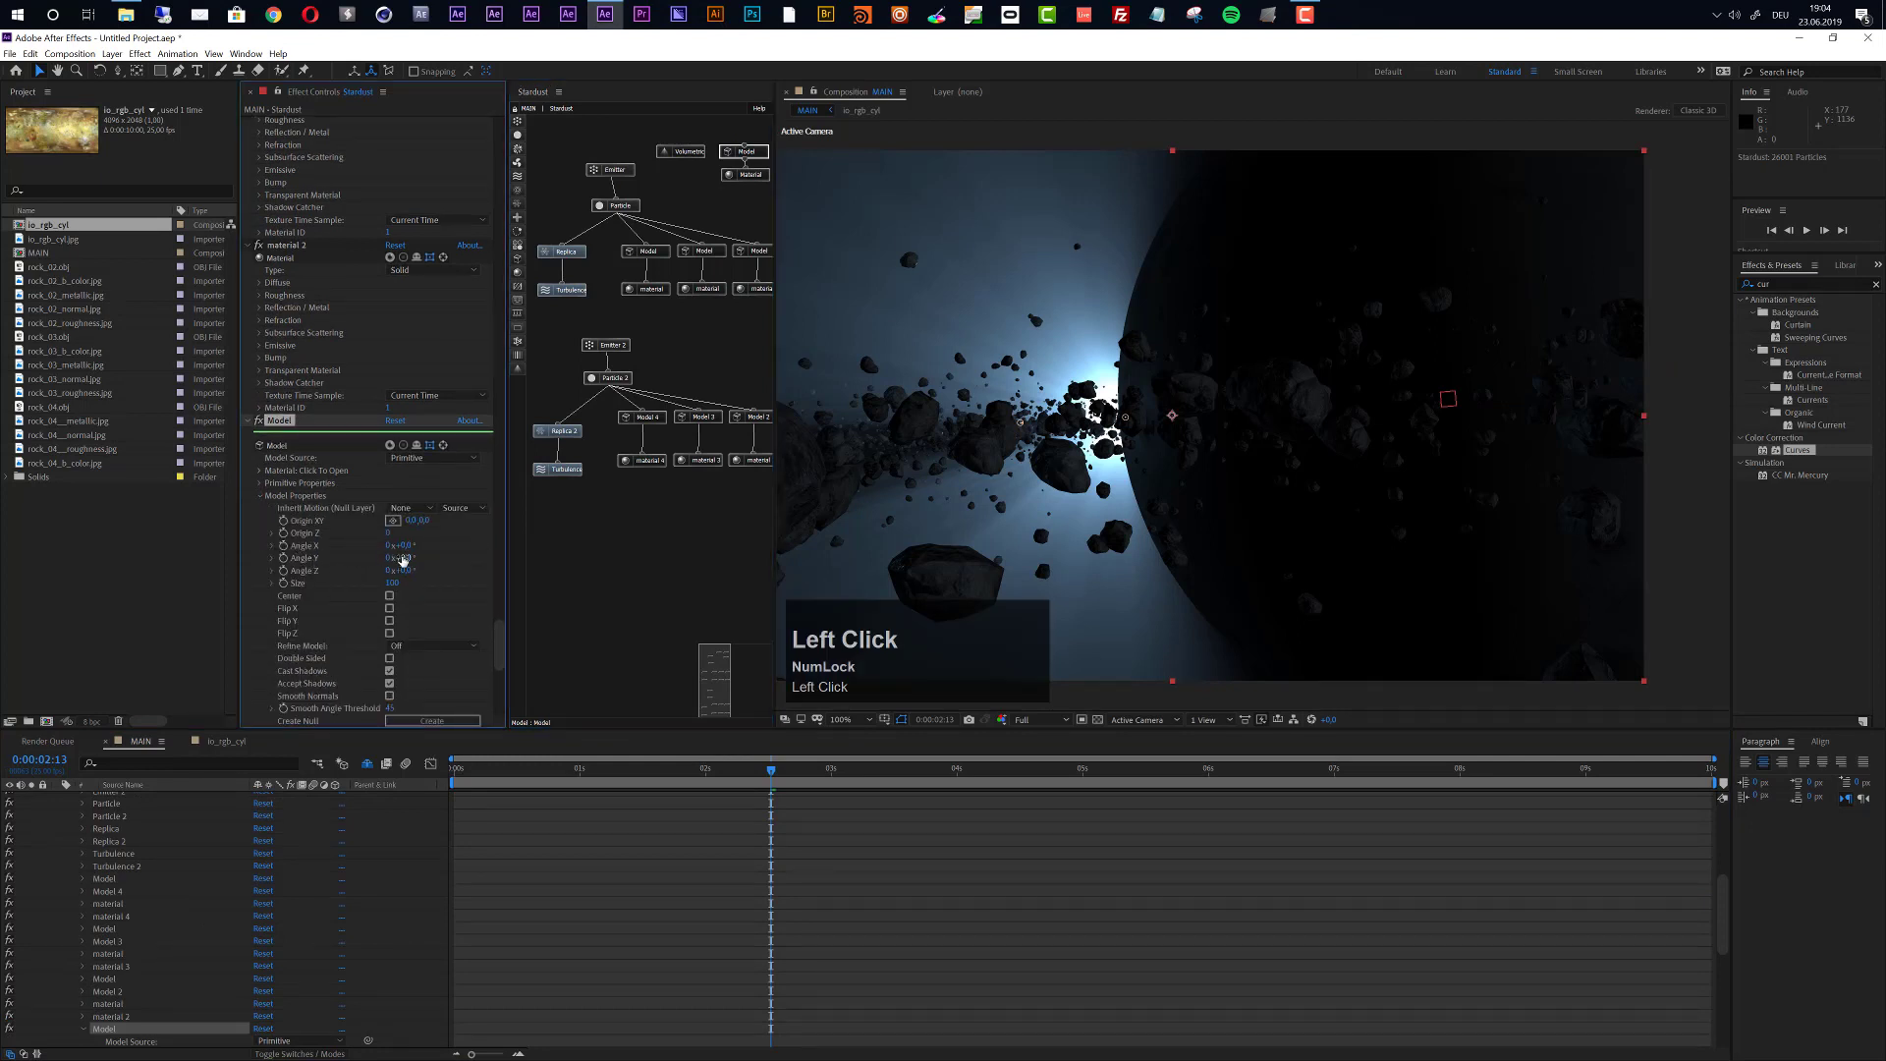
mouse_move(411, 557)
mouse_down()
mouse_move(449, 560)
mouse_move(433, 562)
mouse_up()
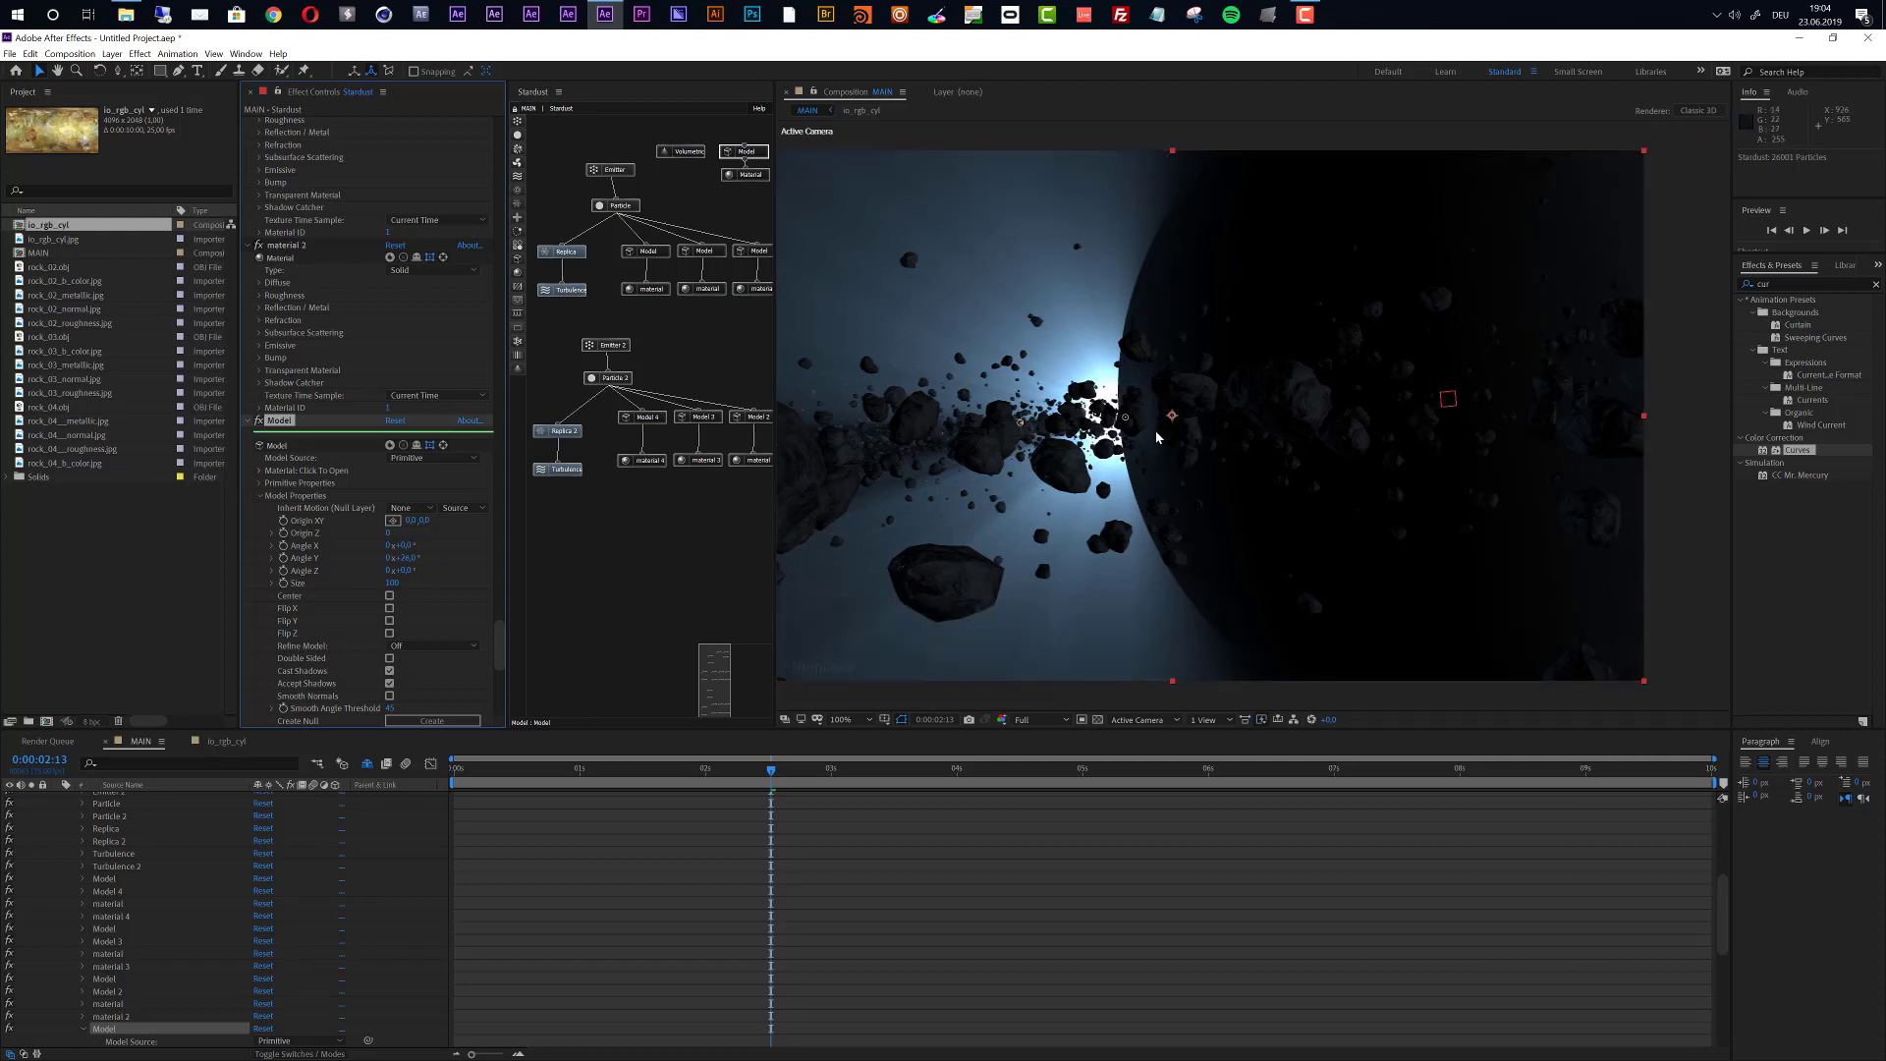
scroll(1036, 496, up, 1)
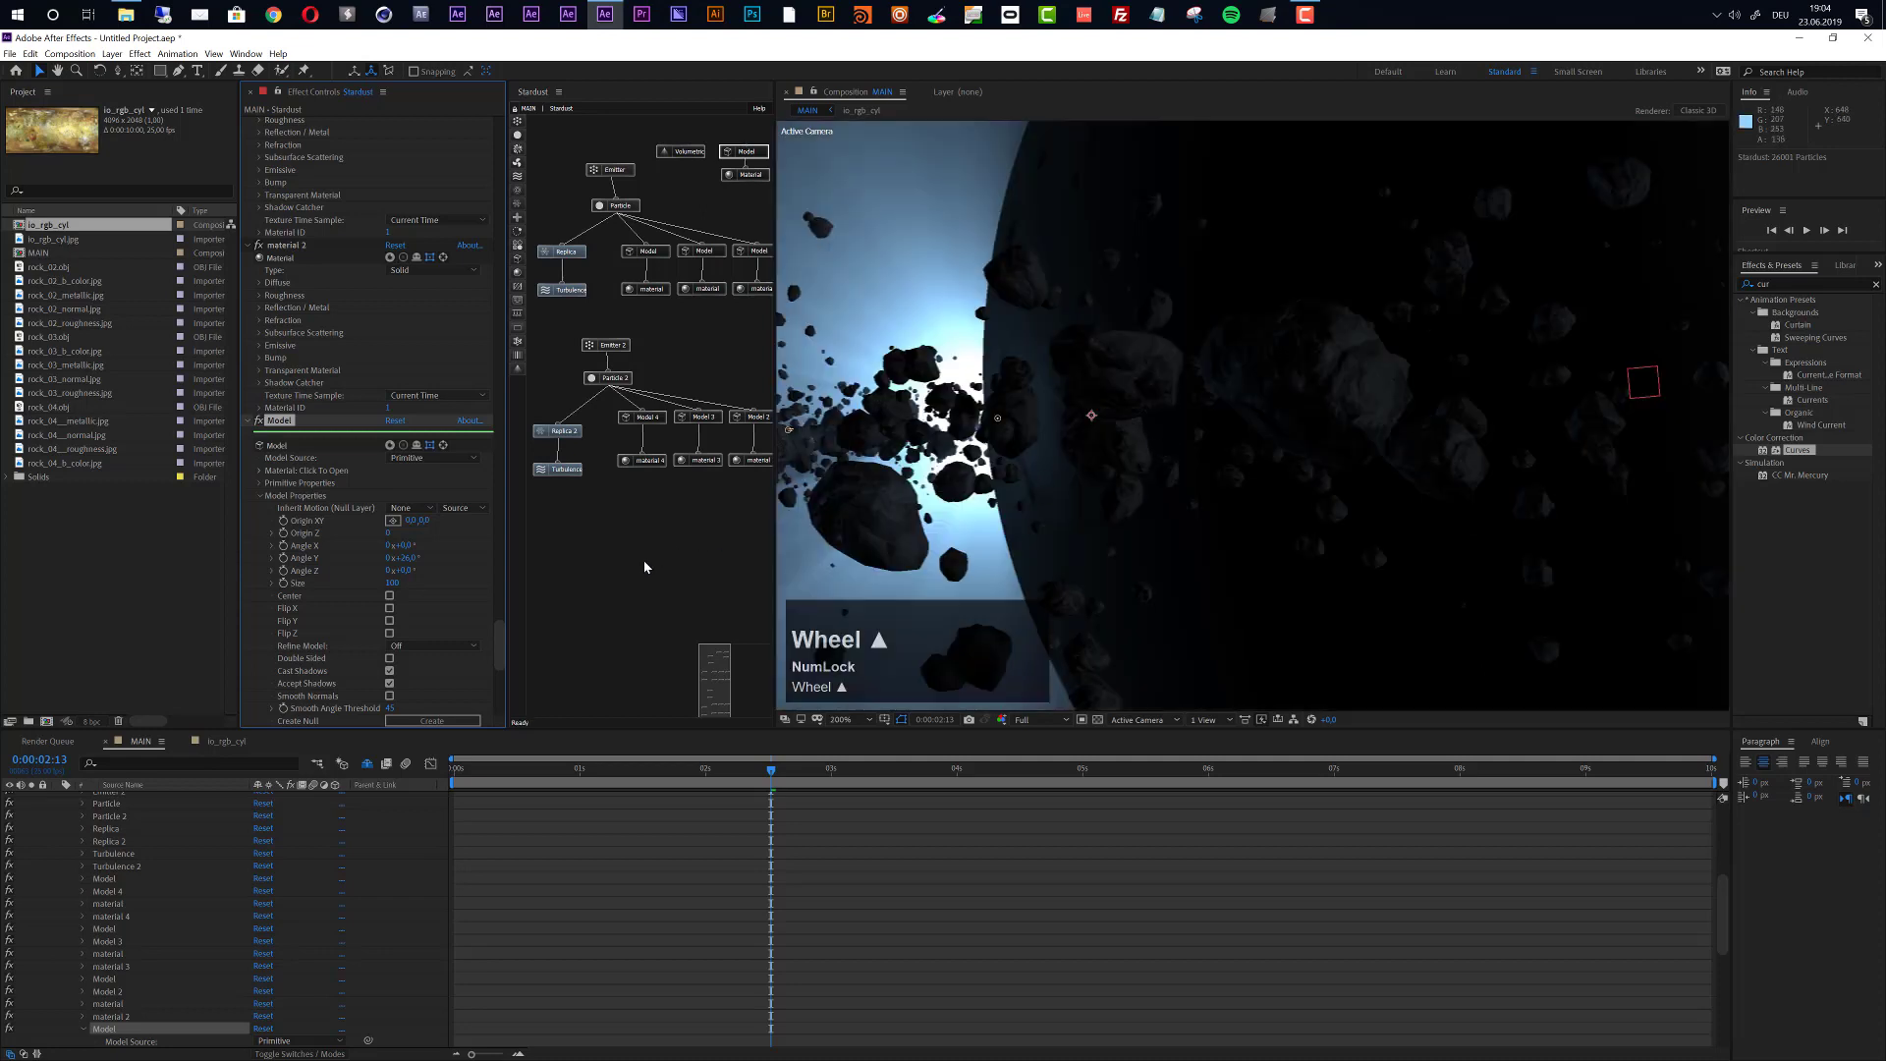
drag(407, 558, 410, 558)
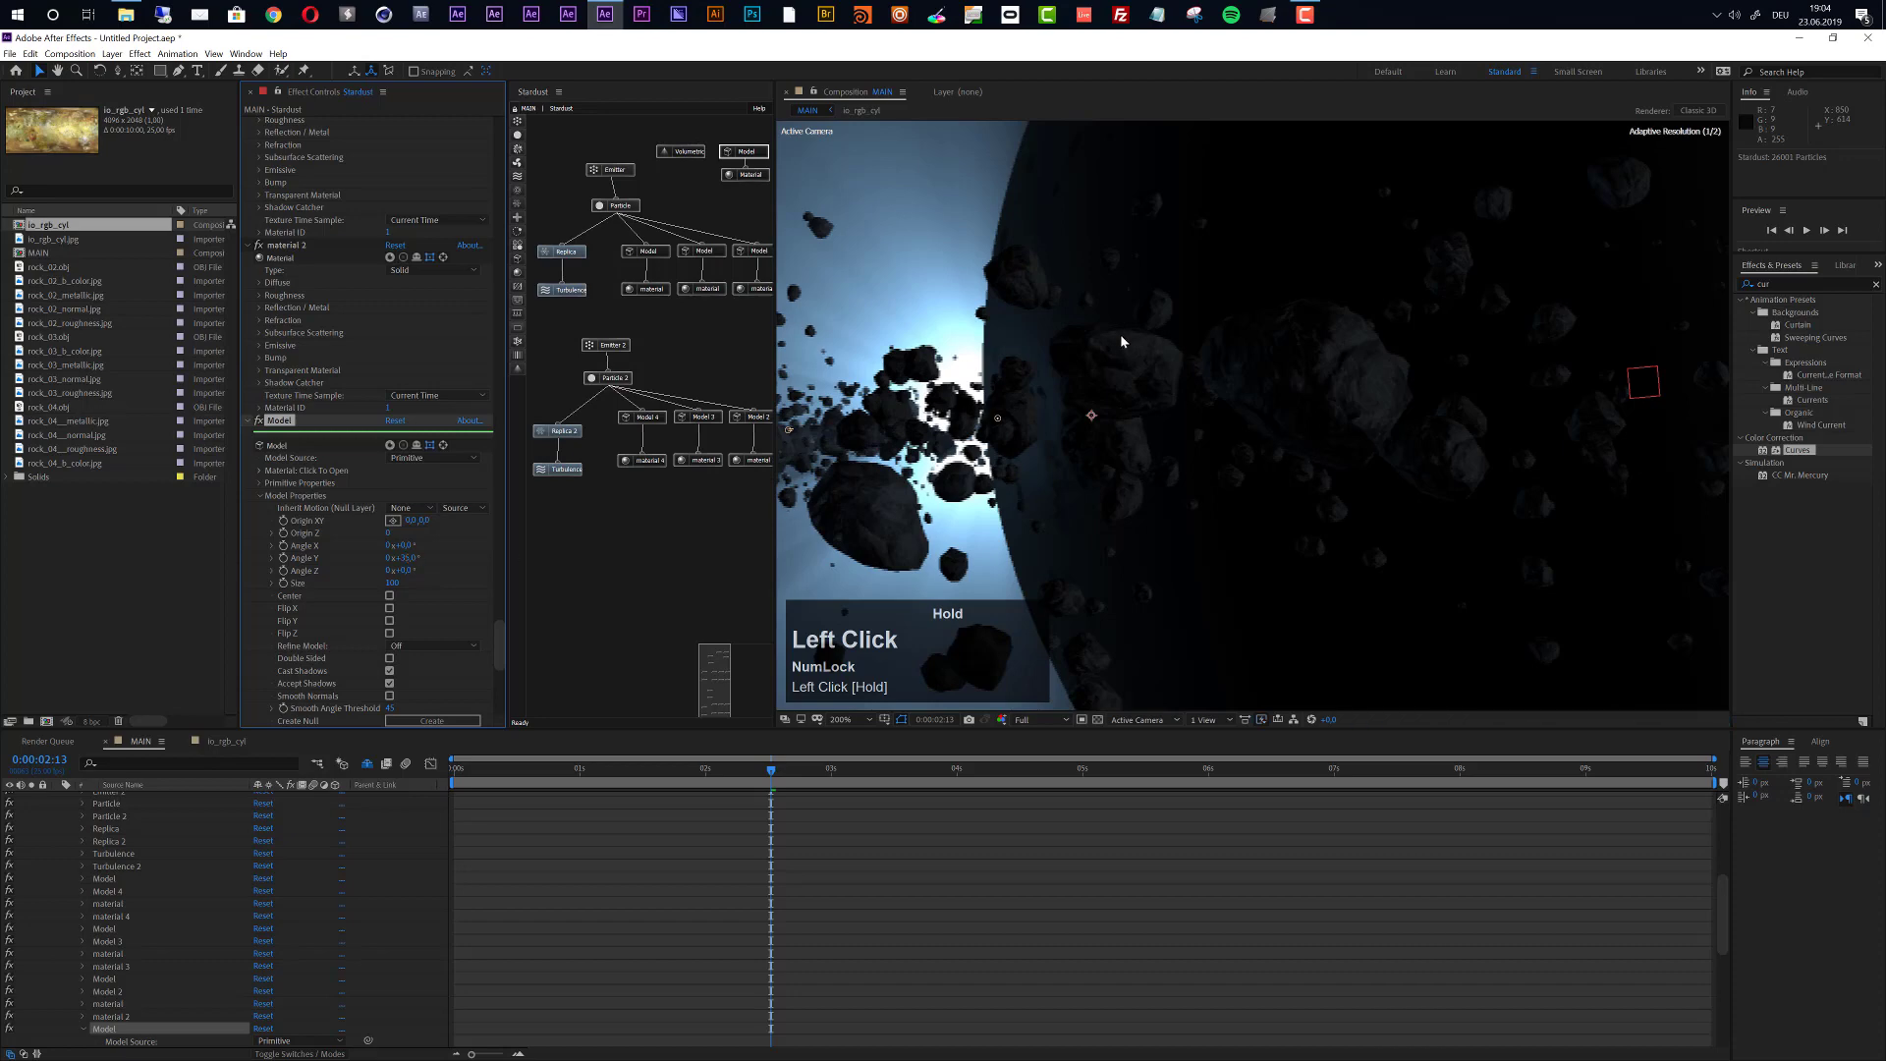
scroll(1091, 403, down, 1)
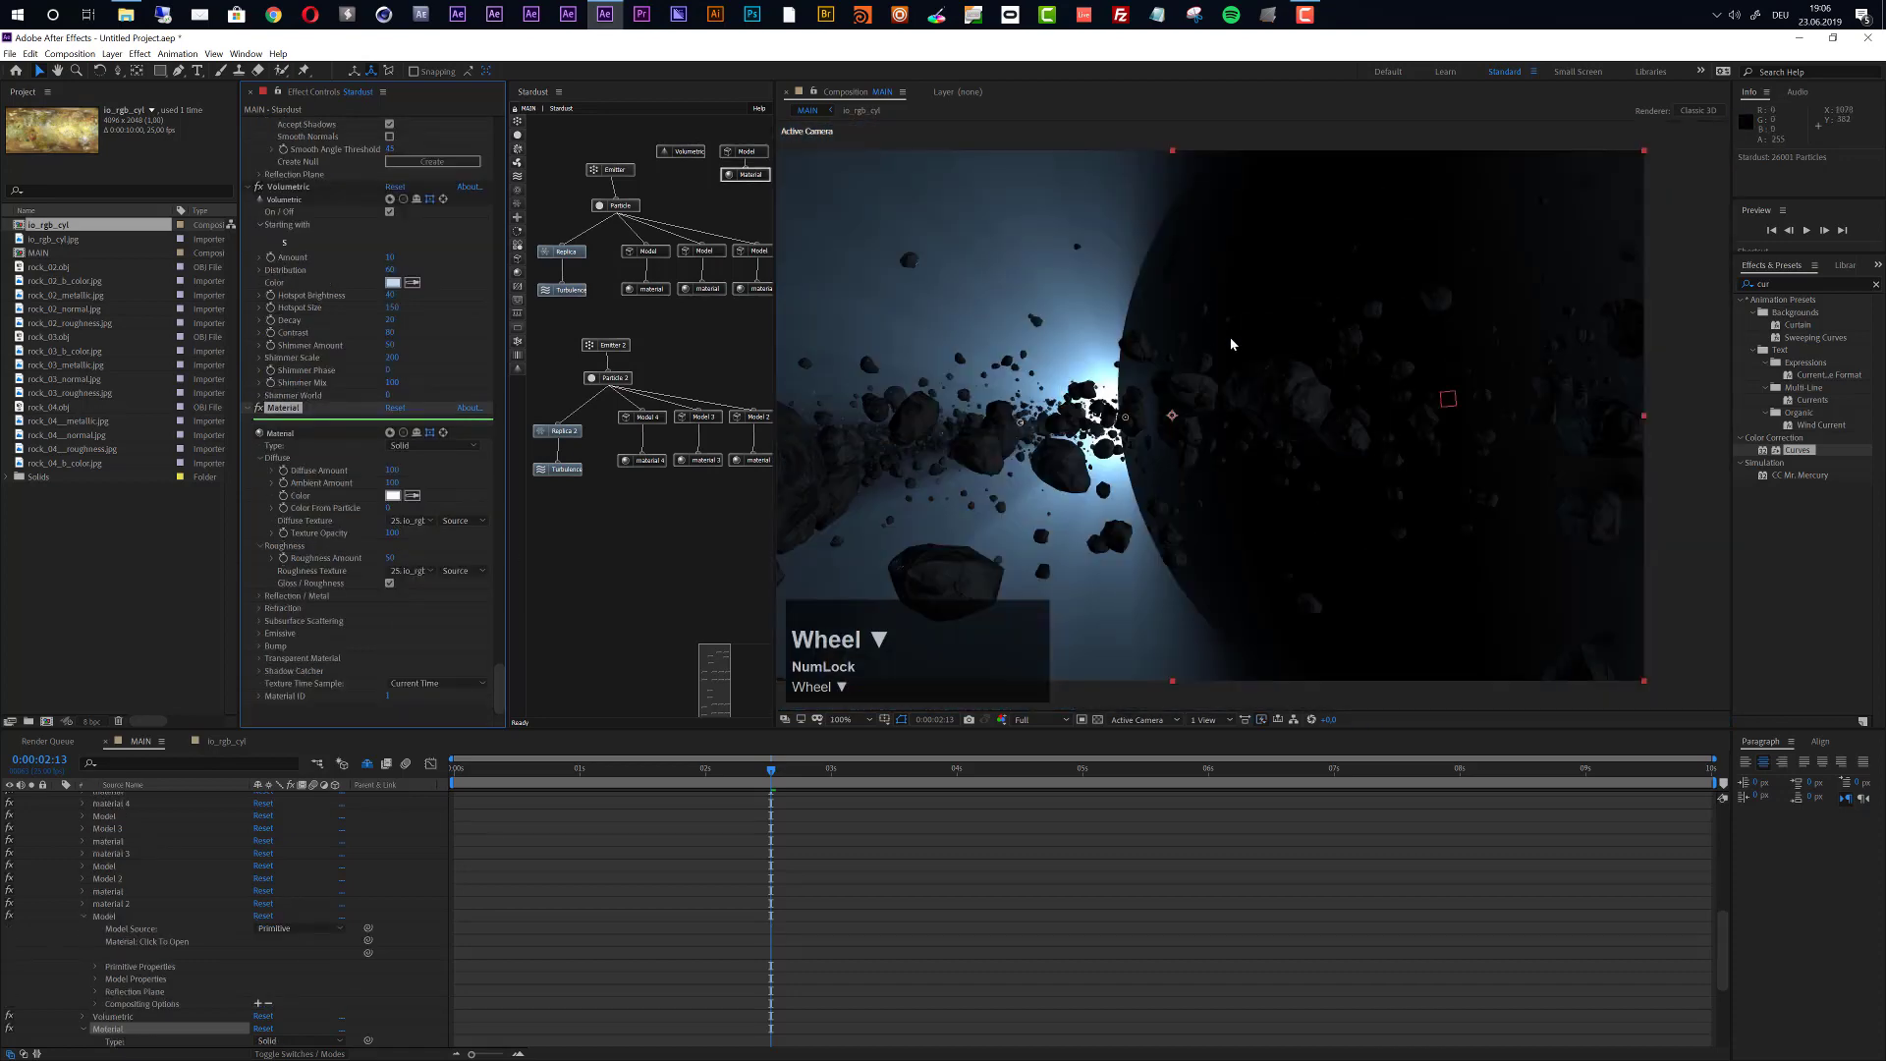
scroll(1231, 342, down, 1)
scroll(1231, 343, up, 1)
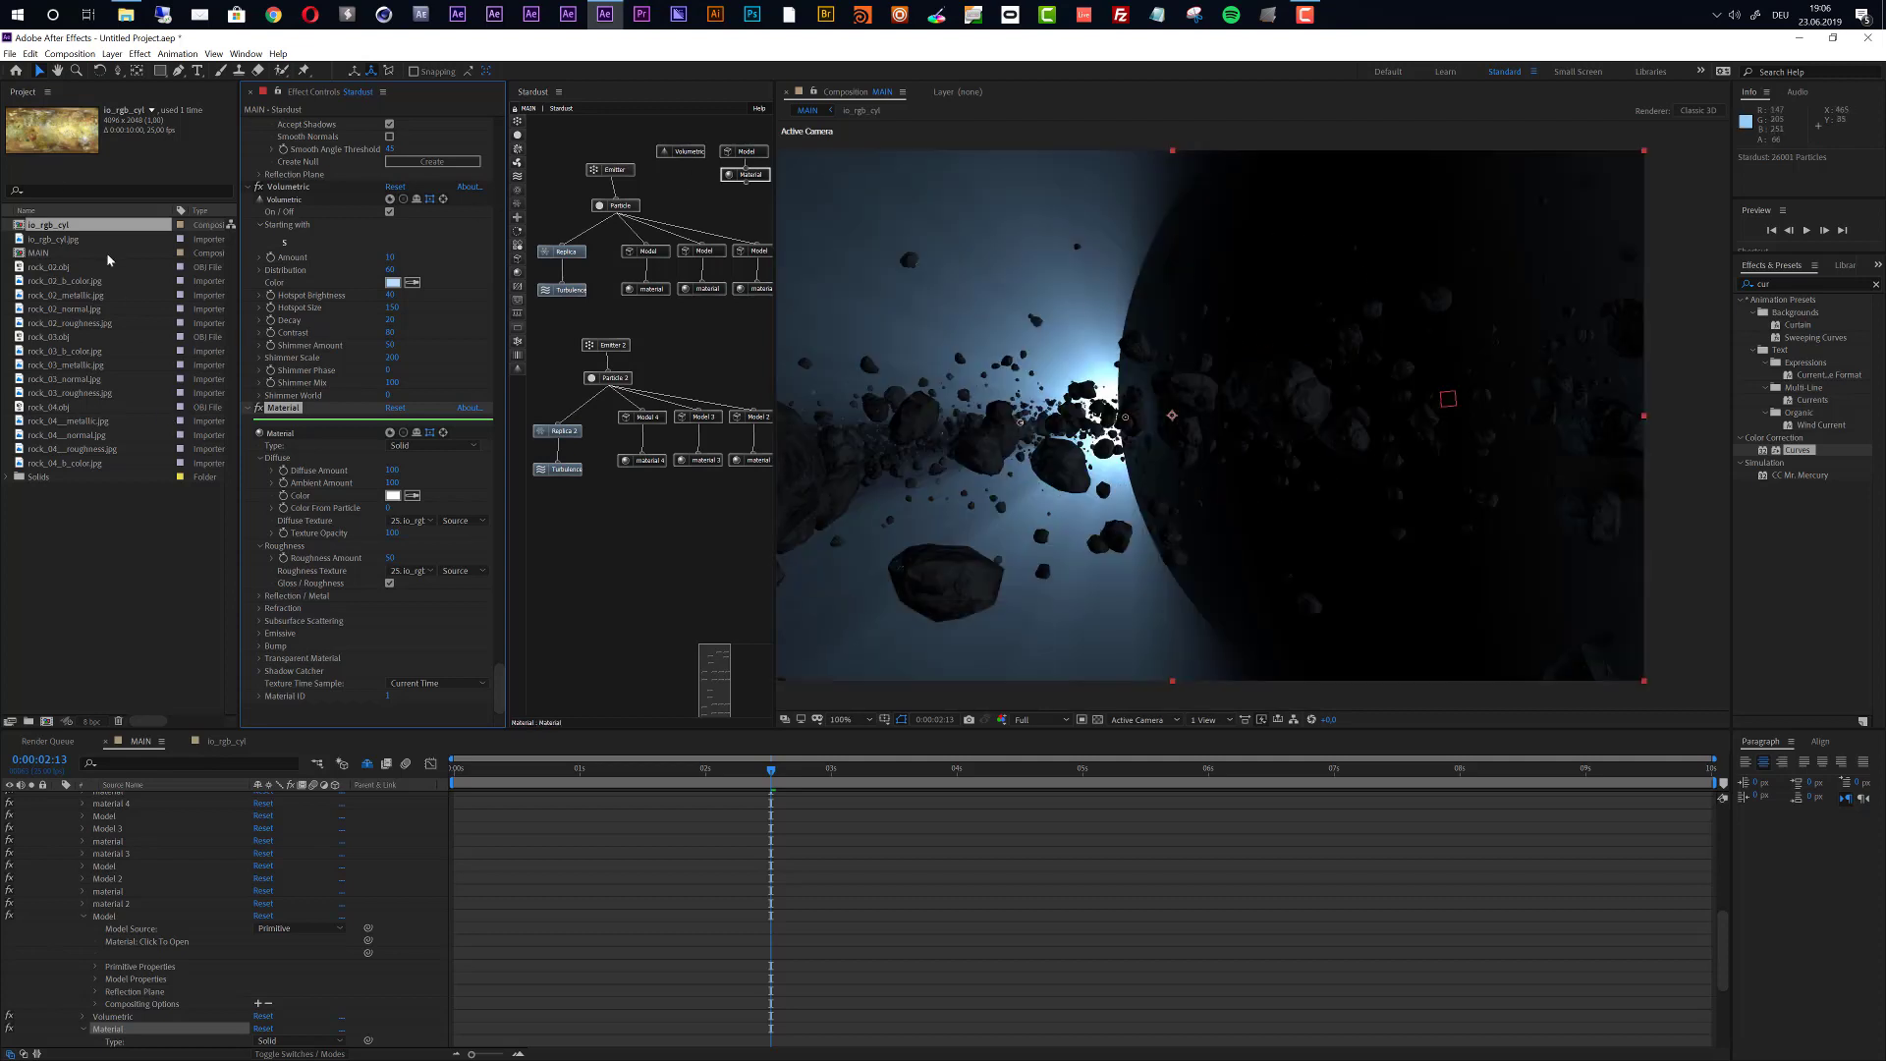
Add a new Ambient light to the MAIN composition with an intensity of 3%.
click(112, 53)
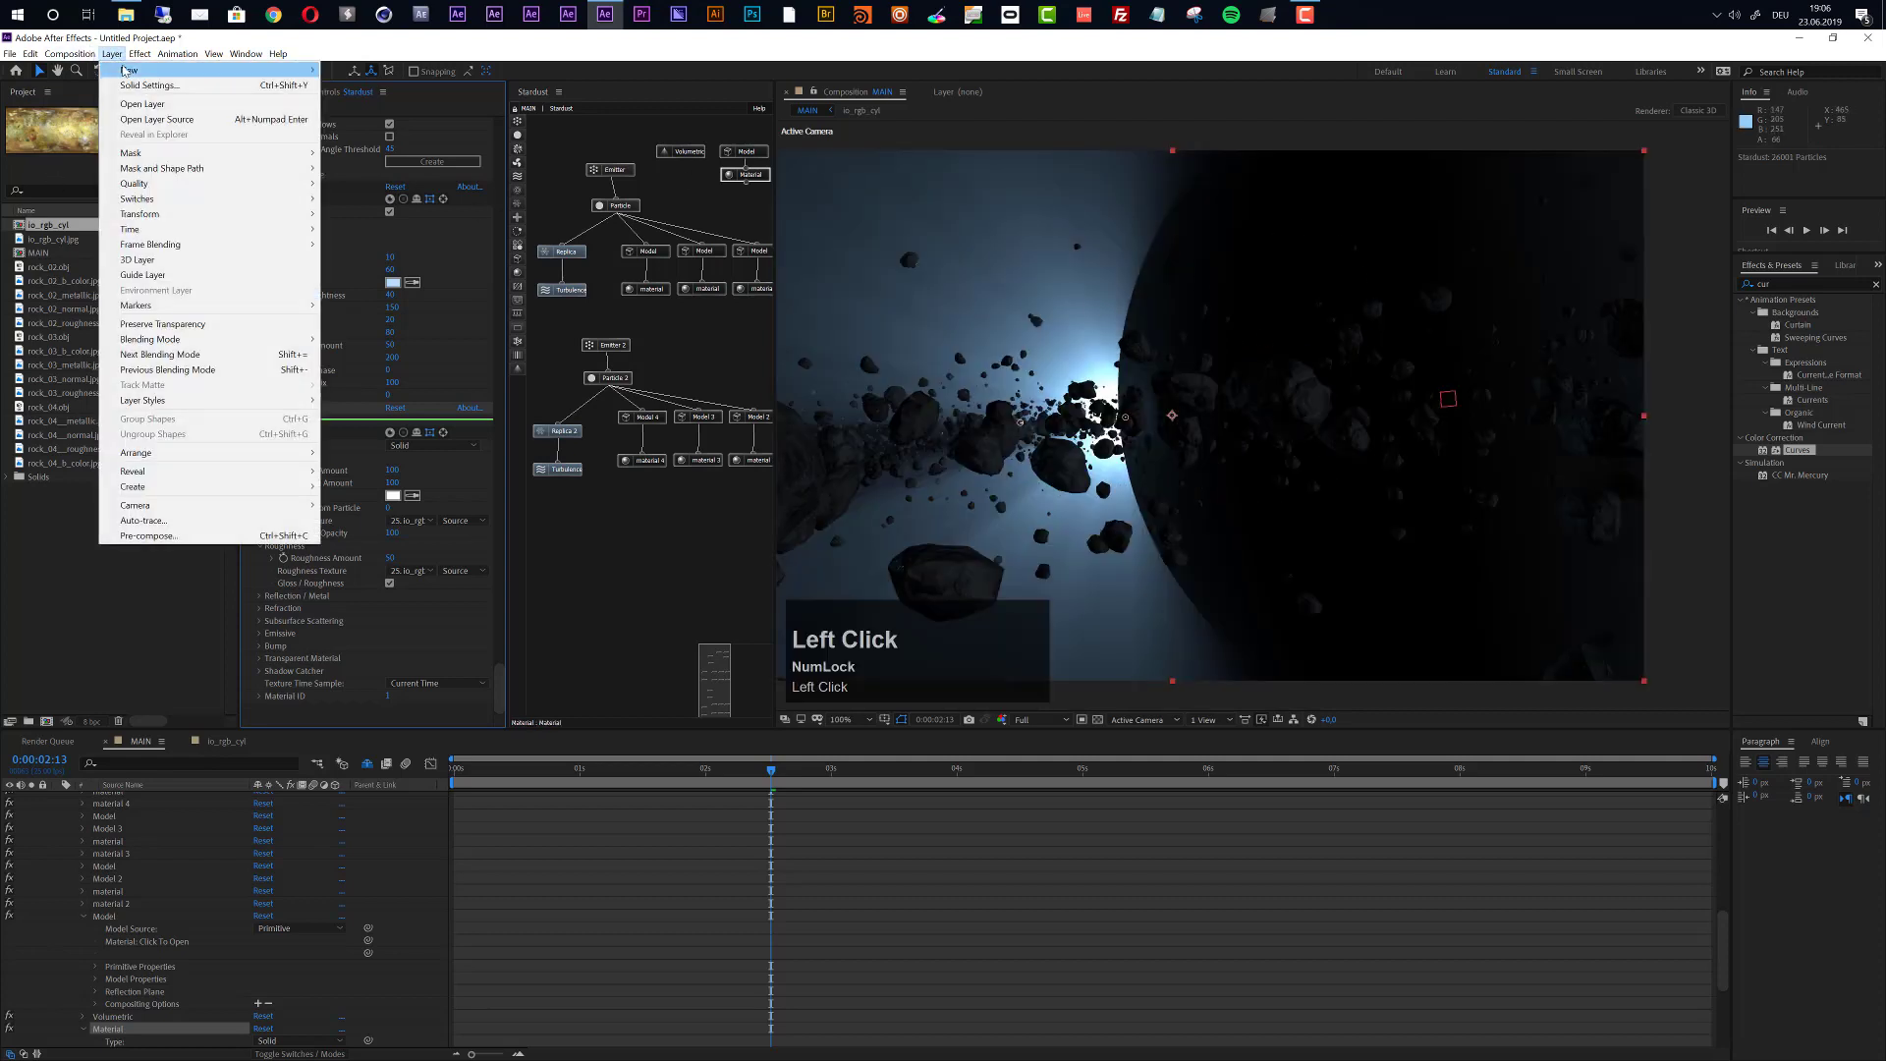
mouse_move(133, 70)
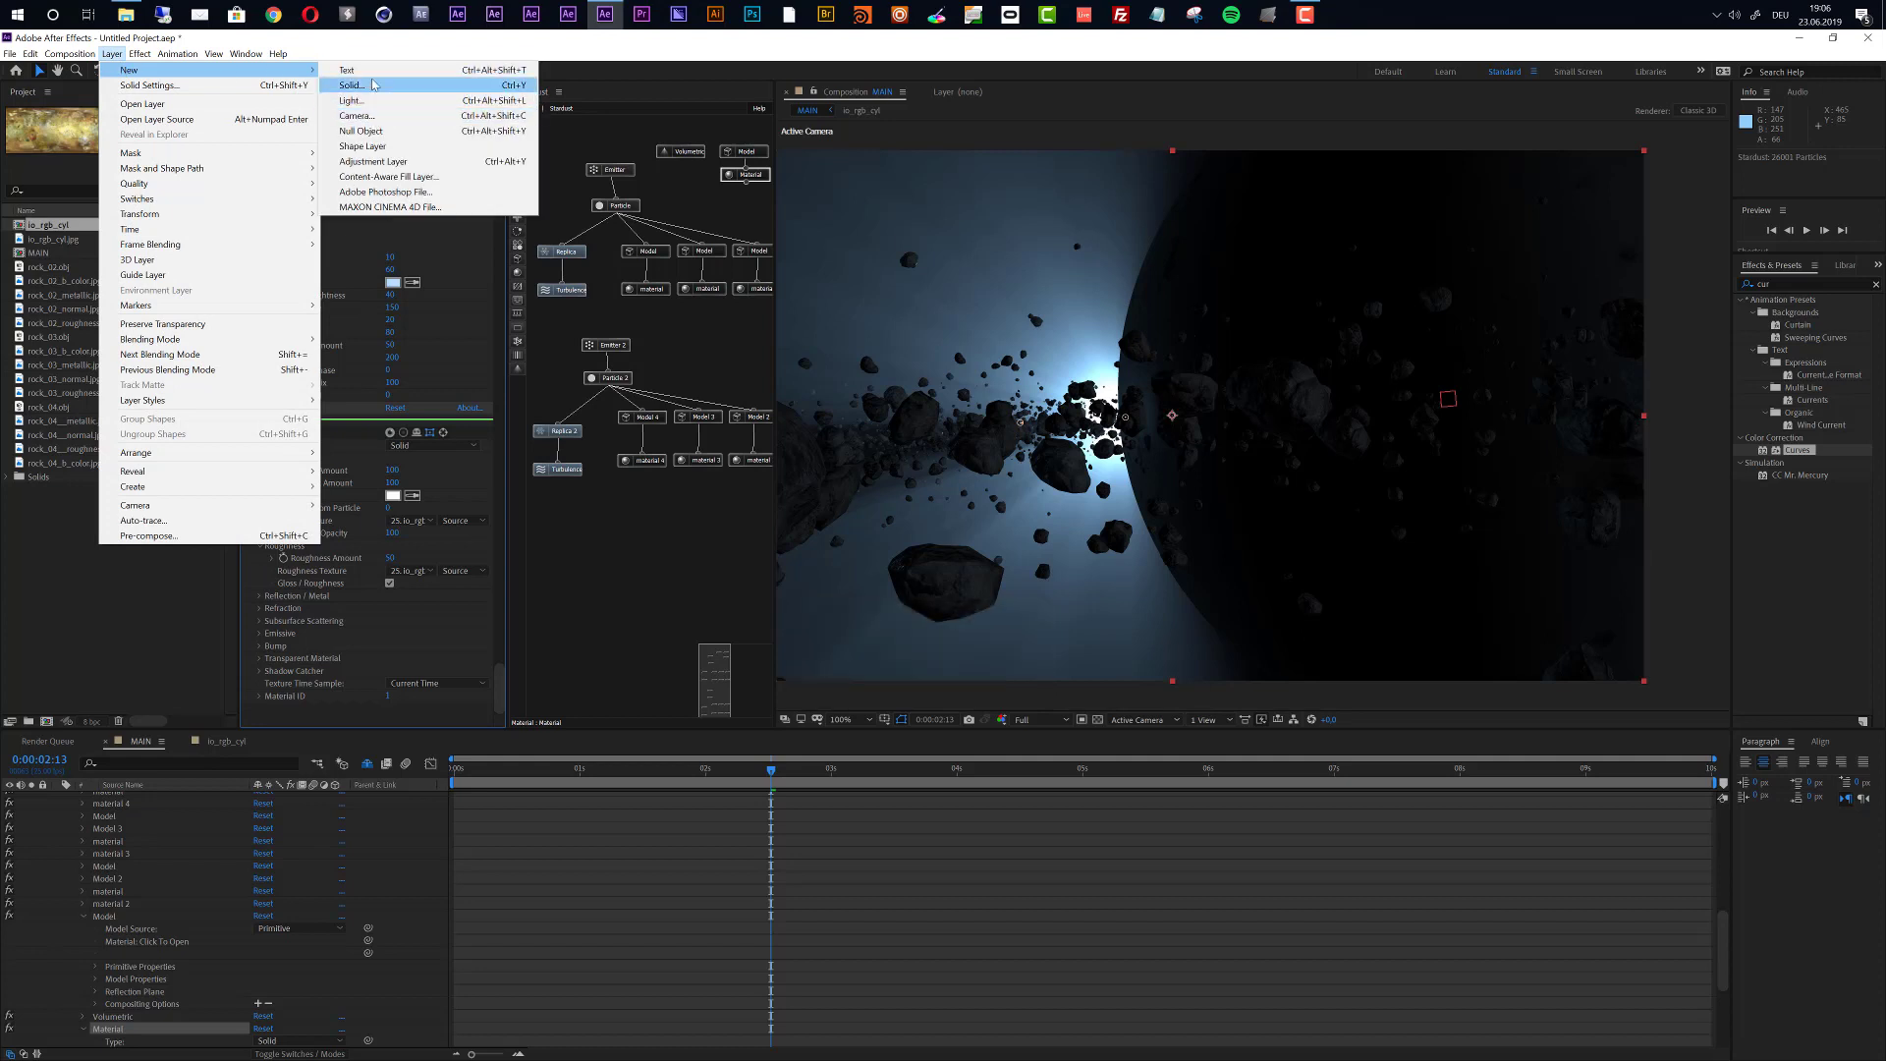
click(370, 99)
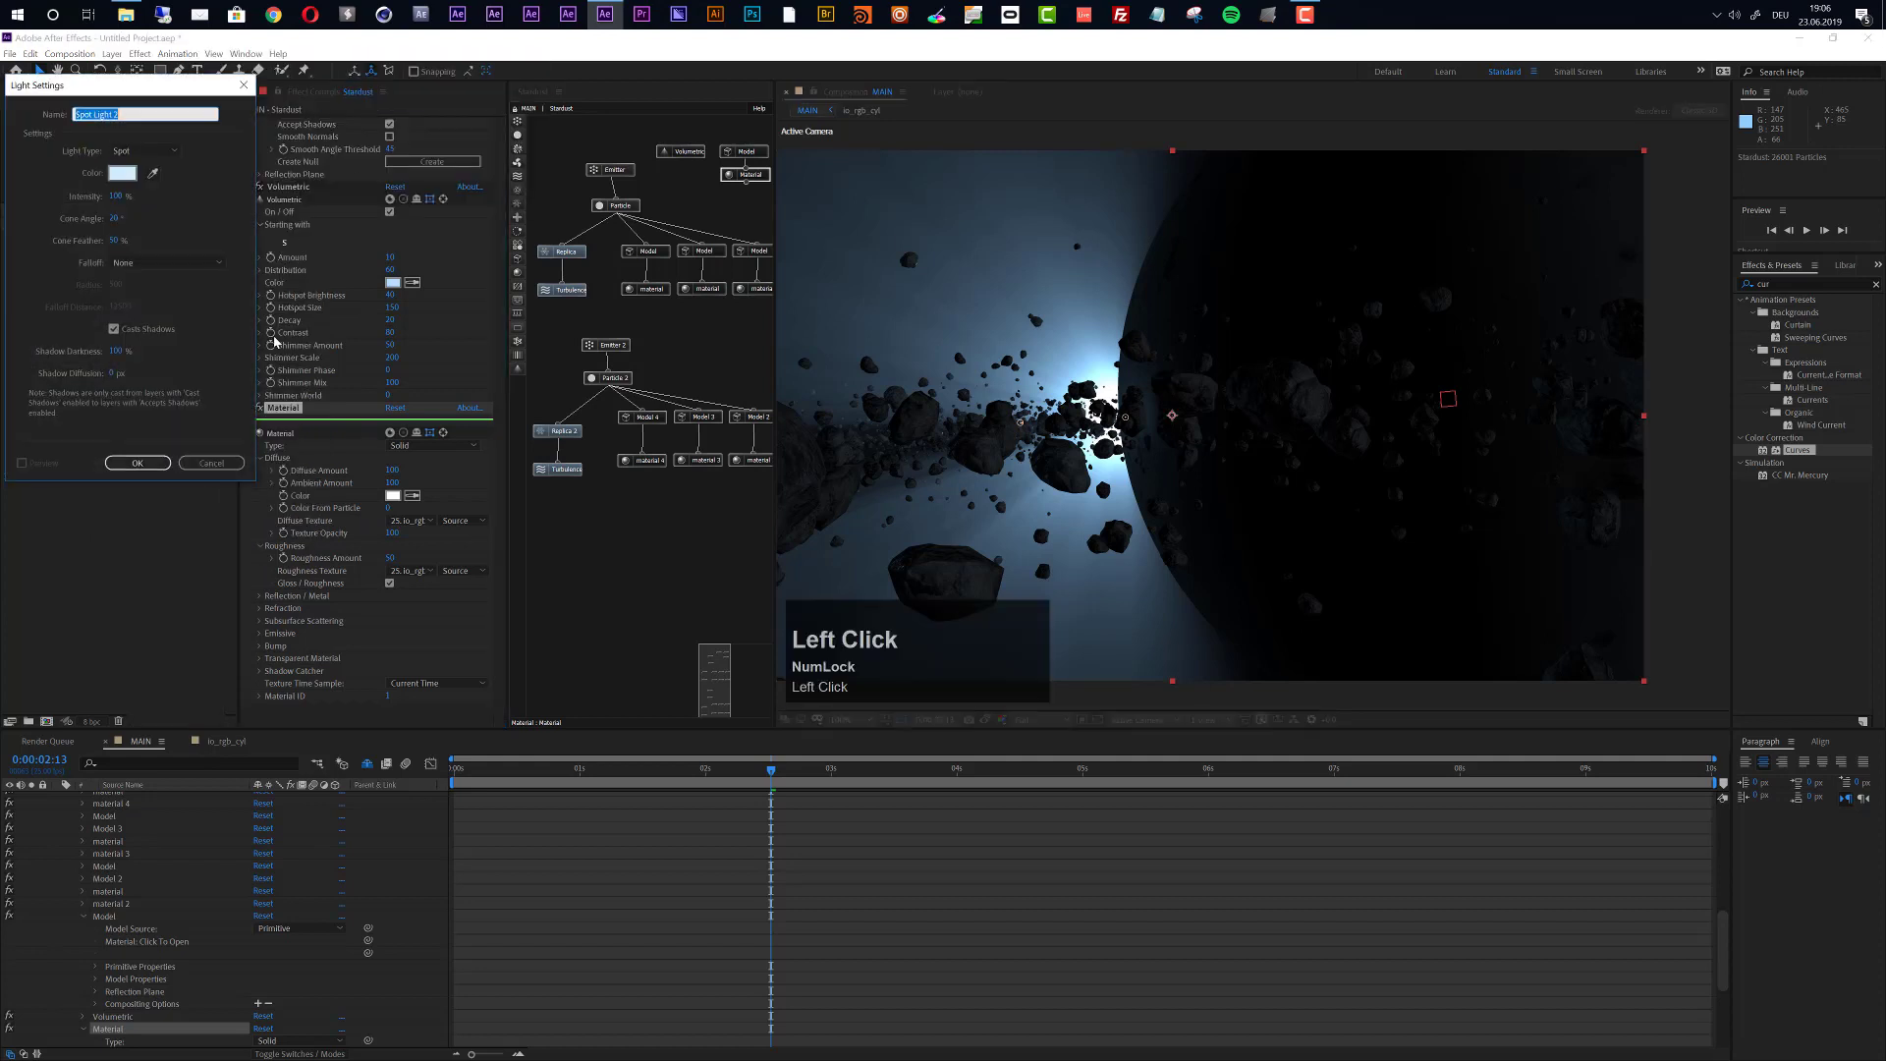
click(128, 149)
click(138, 214)
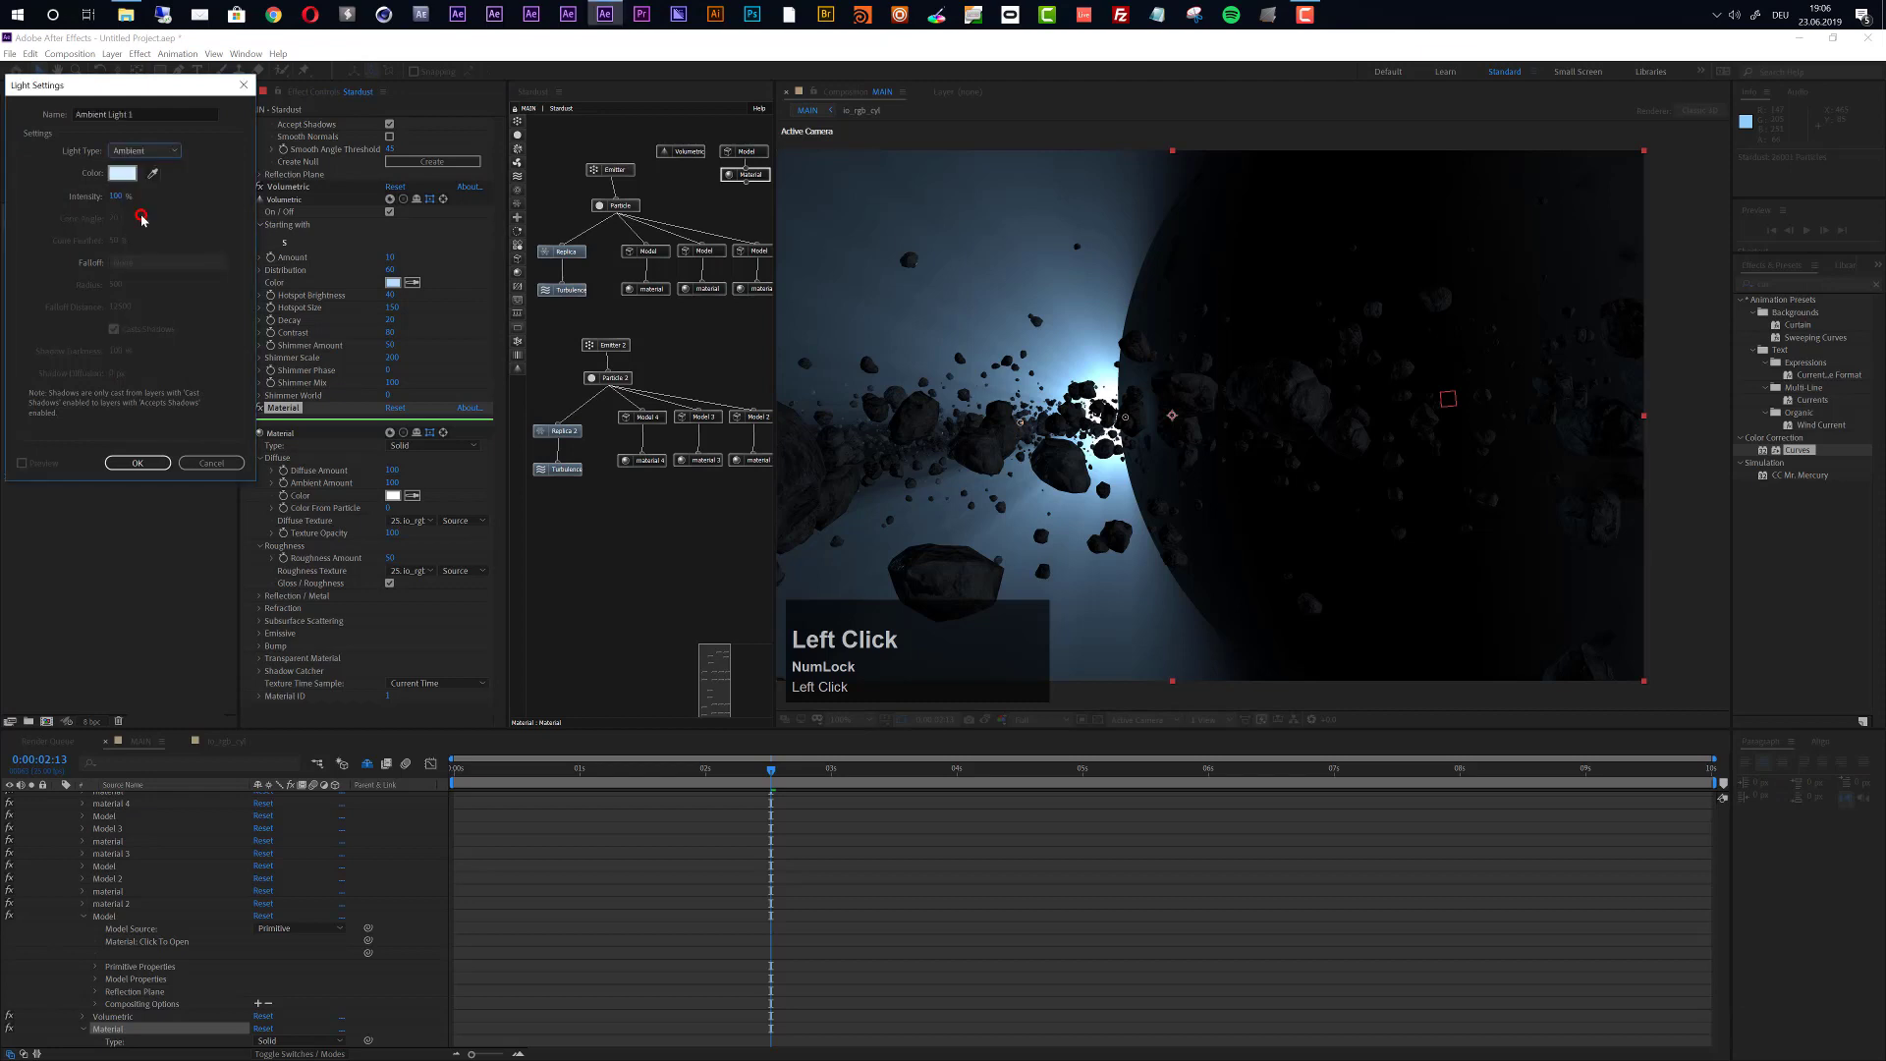
click(116, 197)
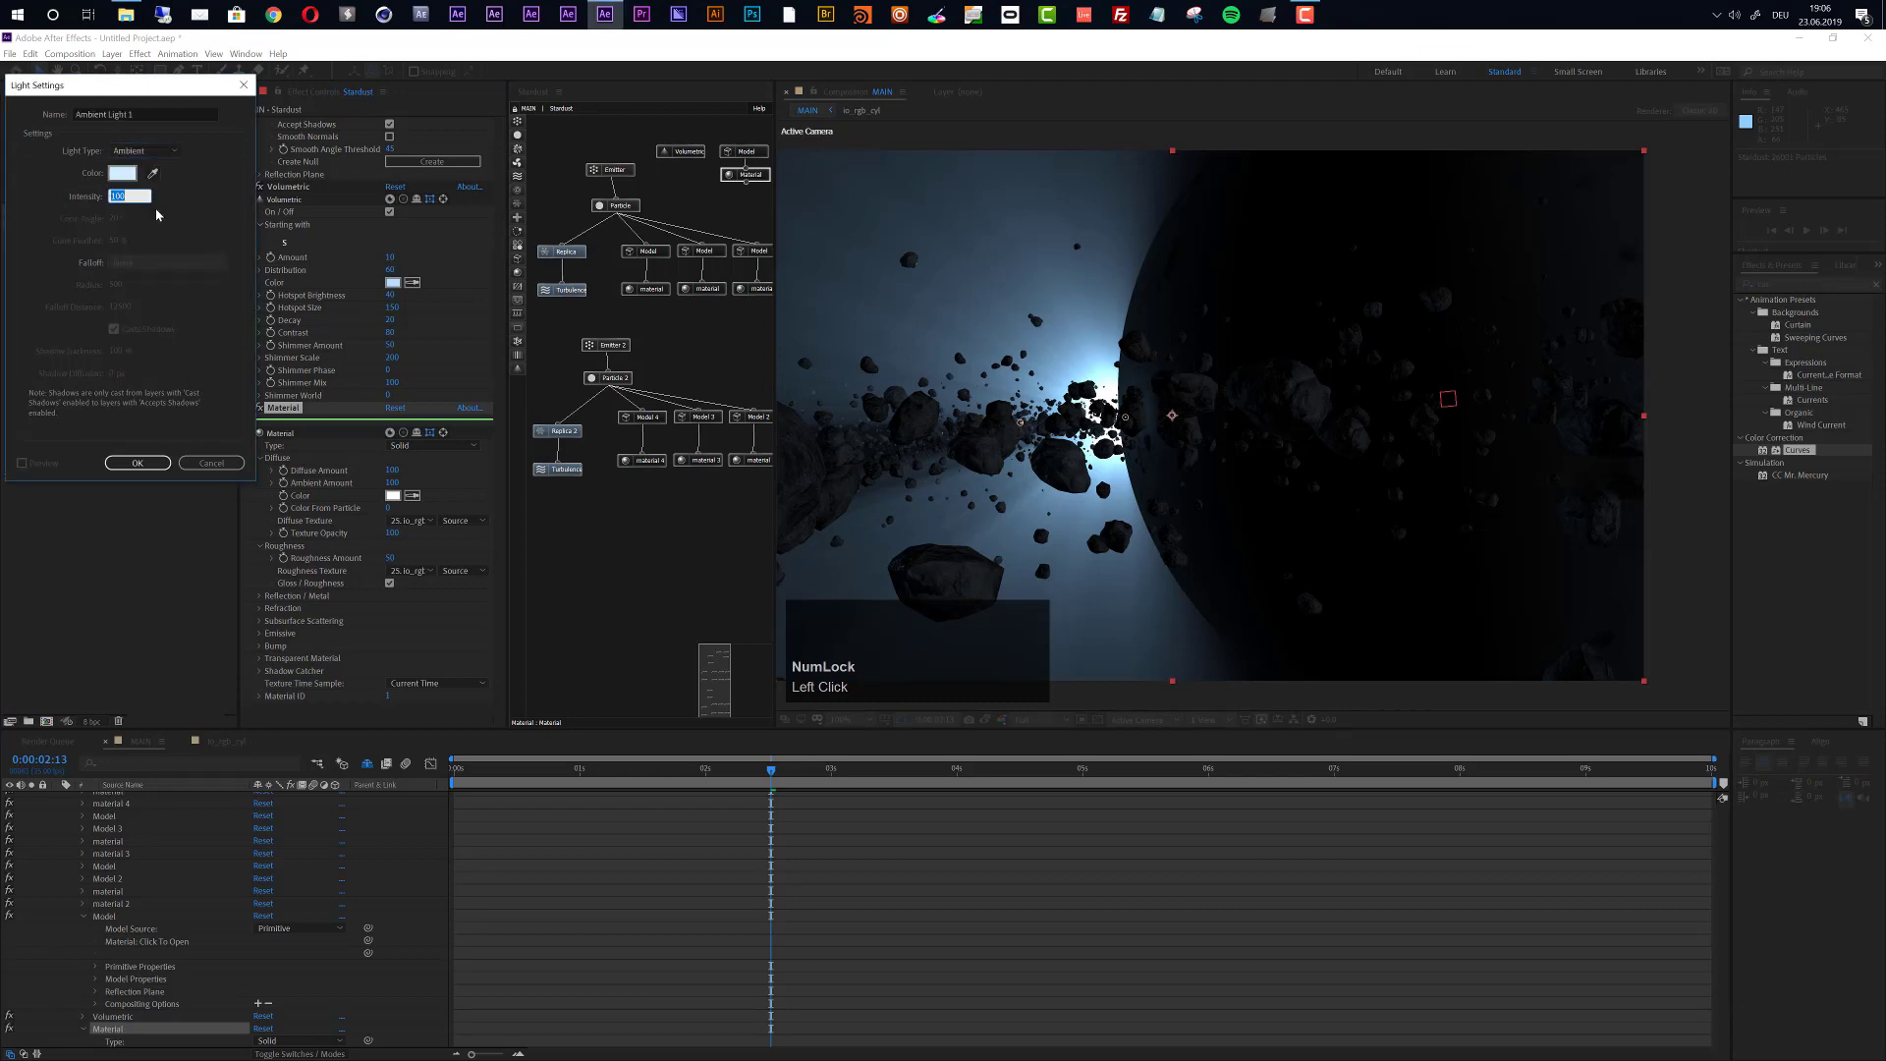
text(3)
key(Return)
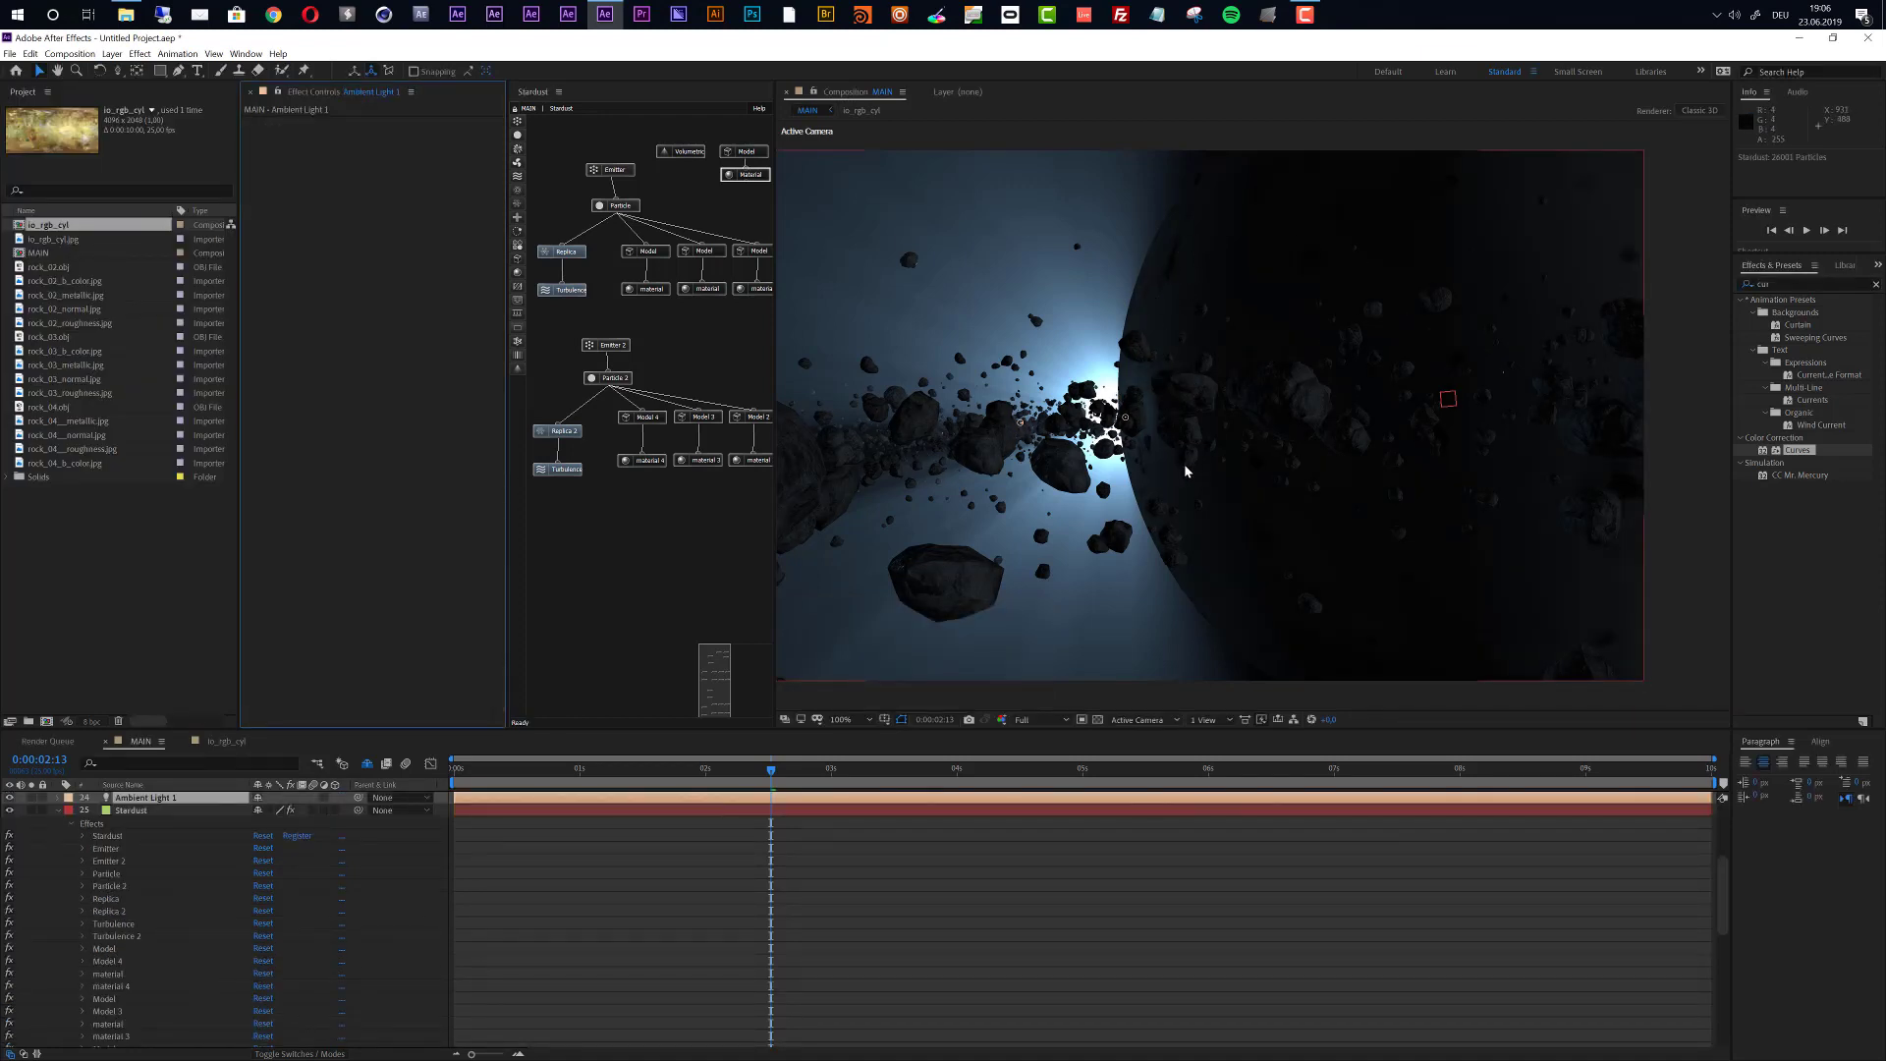
Check the ambient lighting on the planet and collapse the Stardust and Parallel Light 1 layers in the timeline.
scroll(1529, 385, down, 2)
scroll(1311, 378, up, 4)
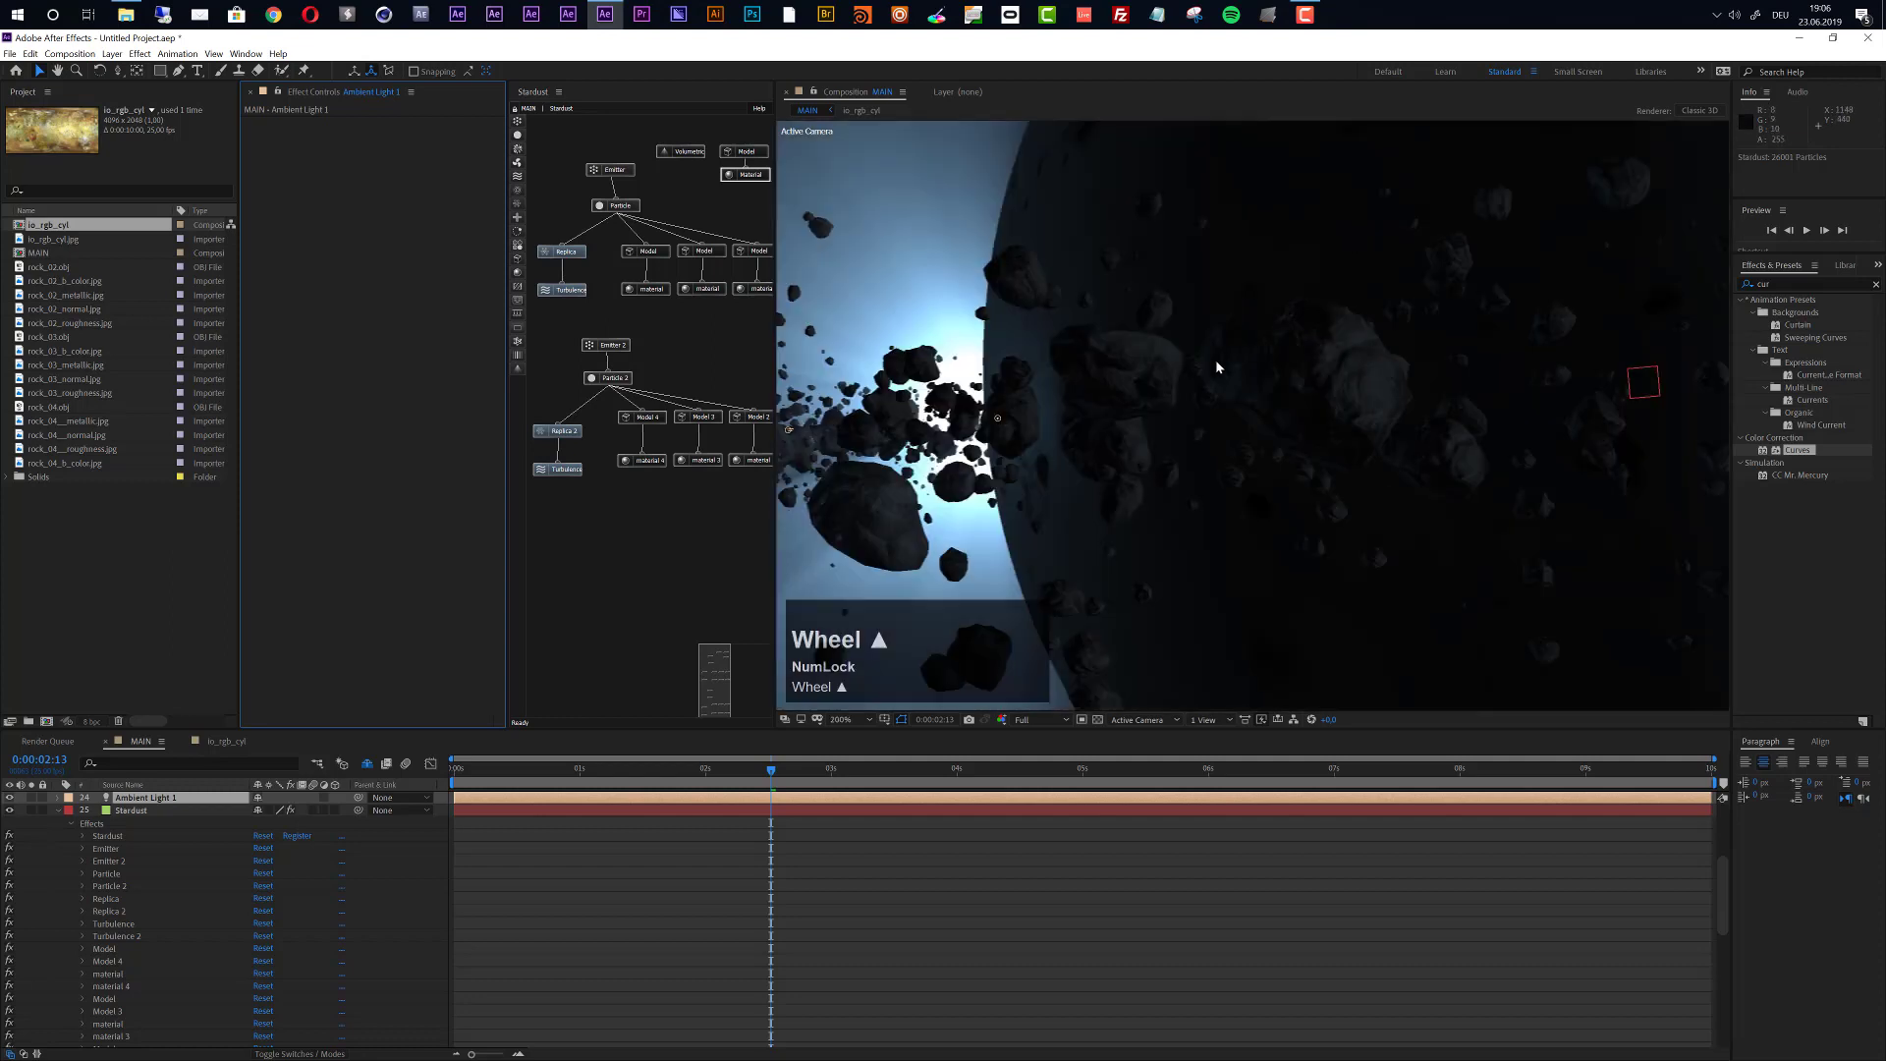
scroll(1211, 308, down, 2)
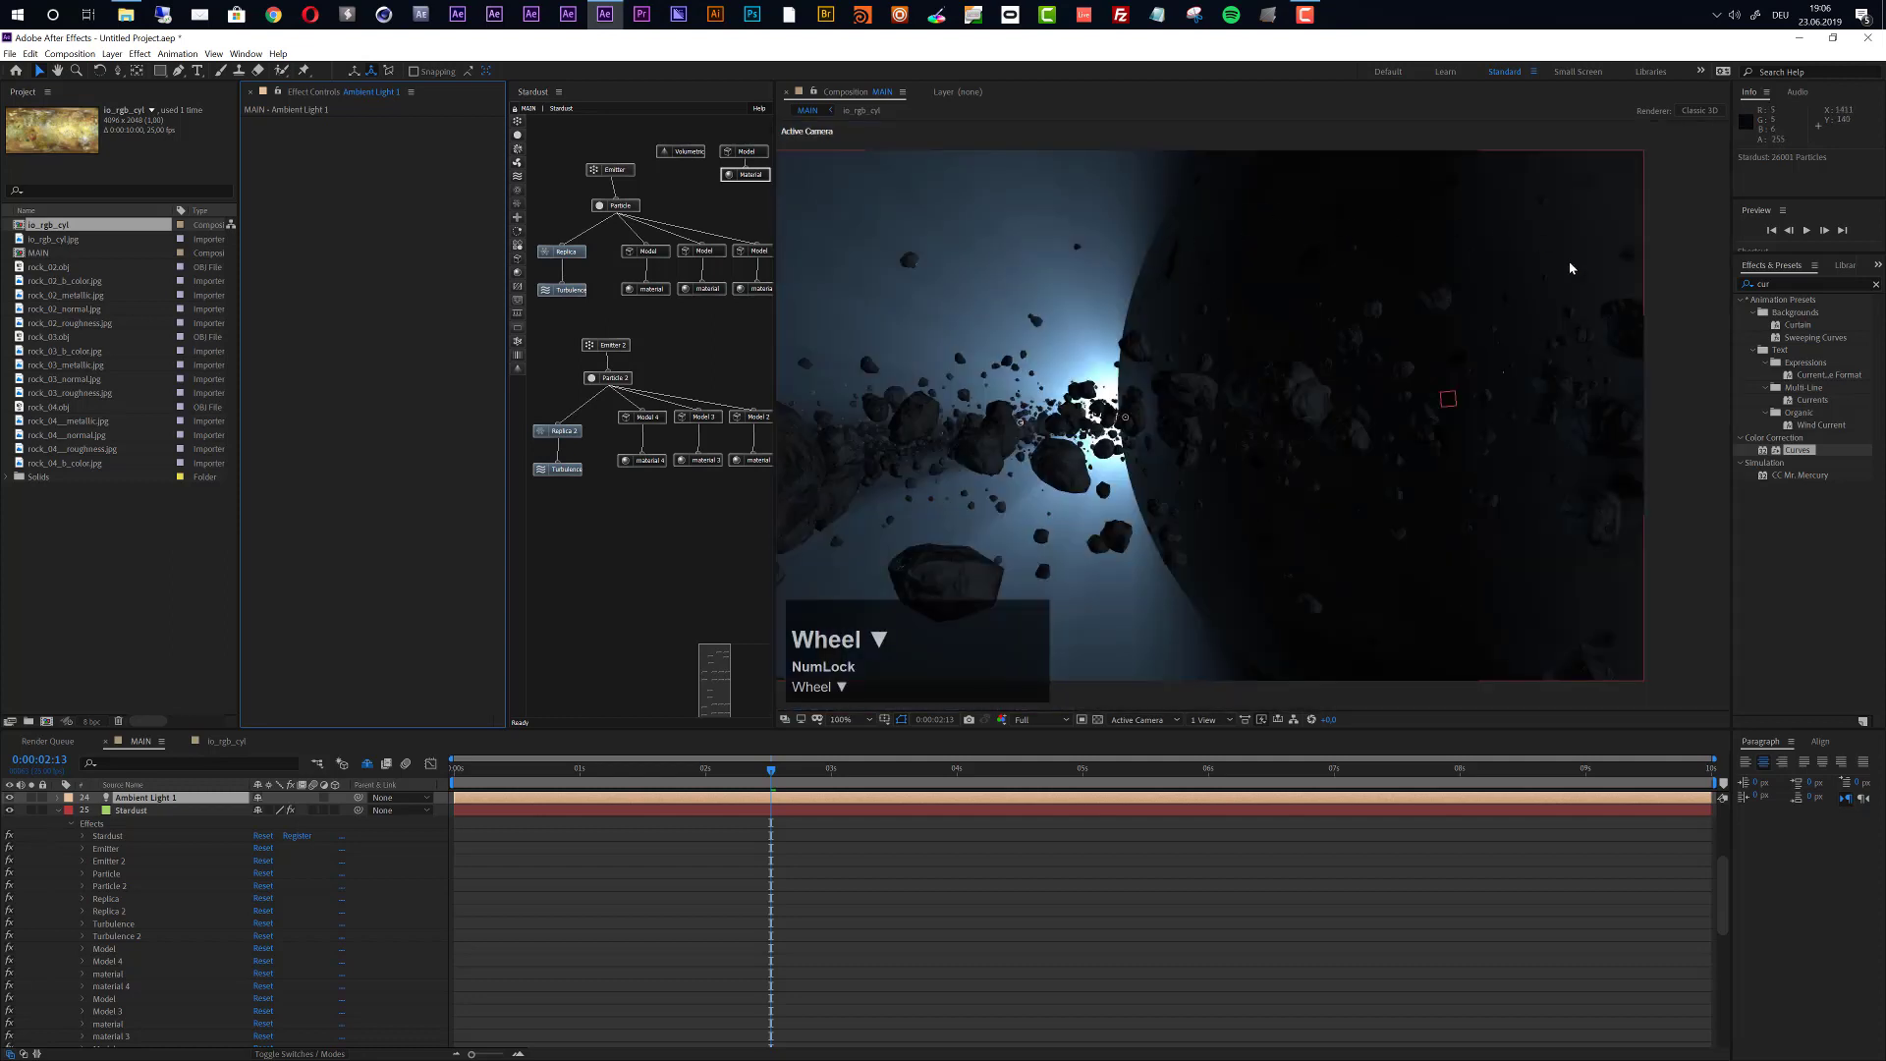
scroll(1251, 405, down, 2)
scroll(1273, 416, up, 2)
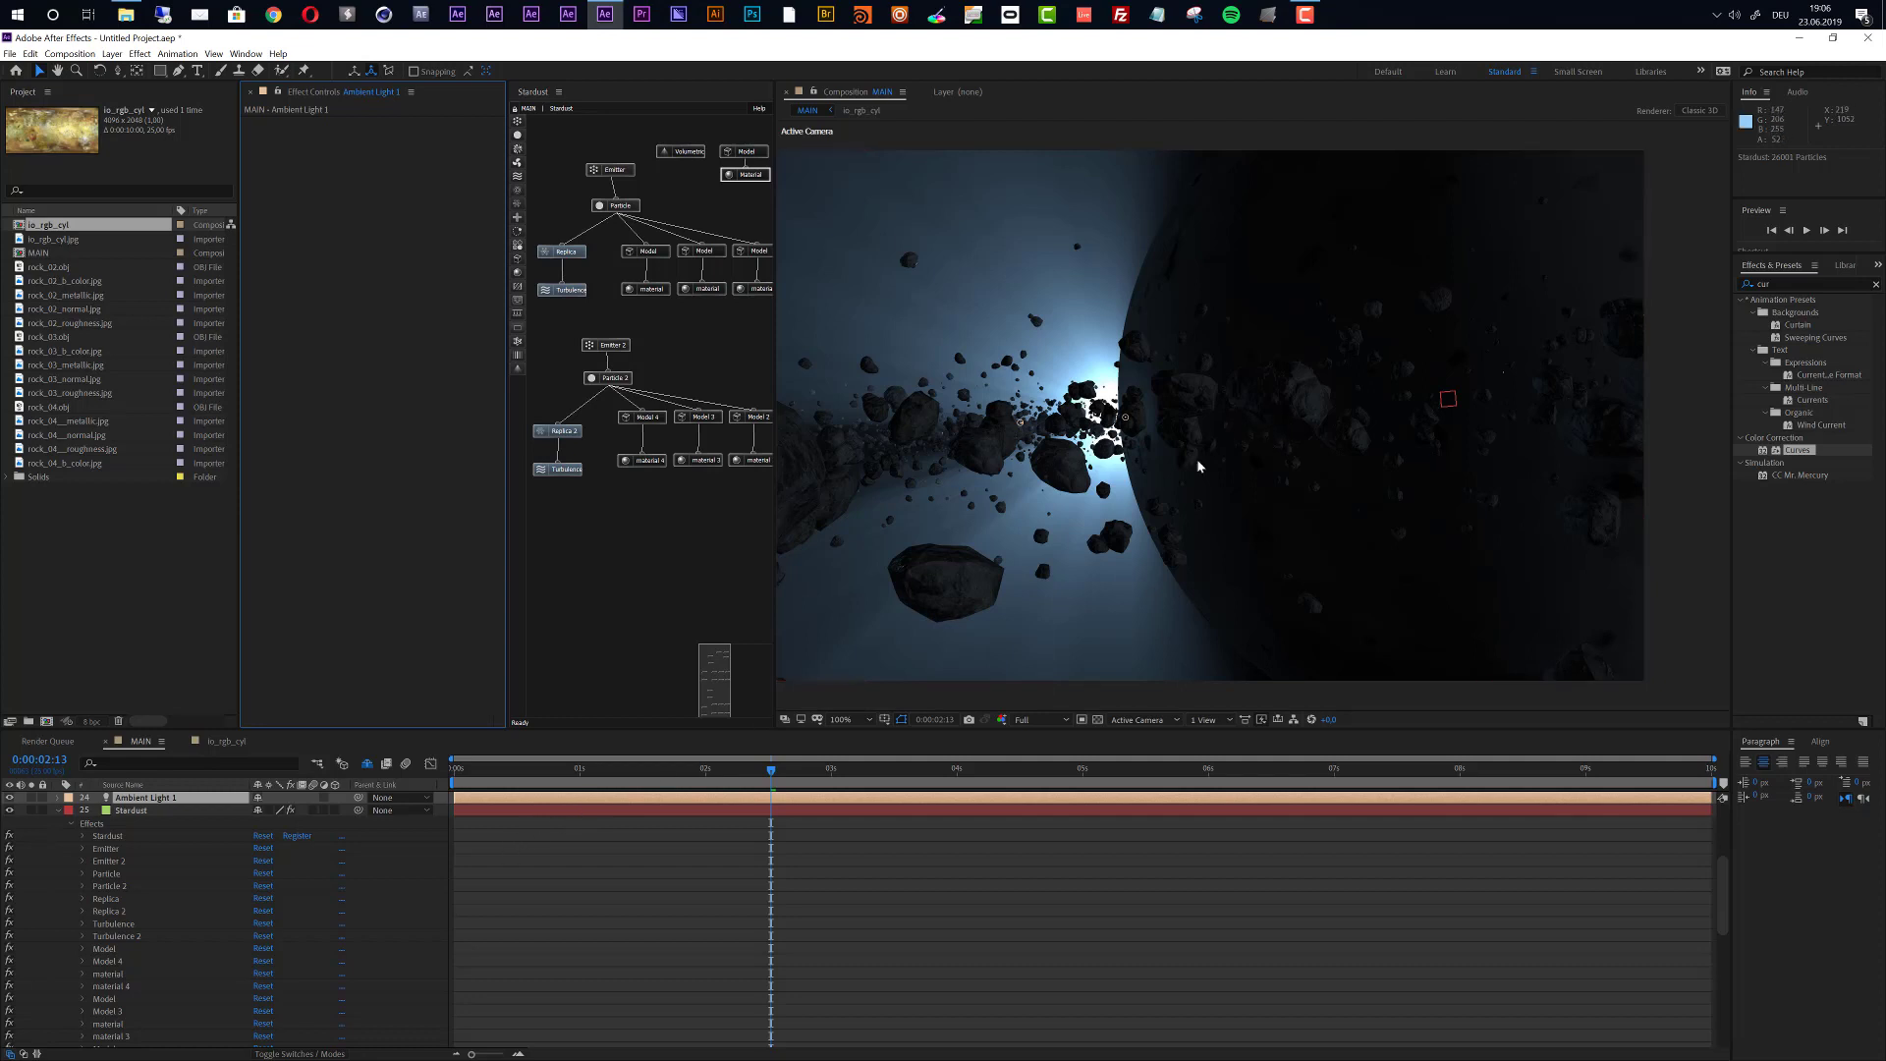
click(62, 816)
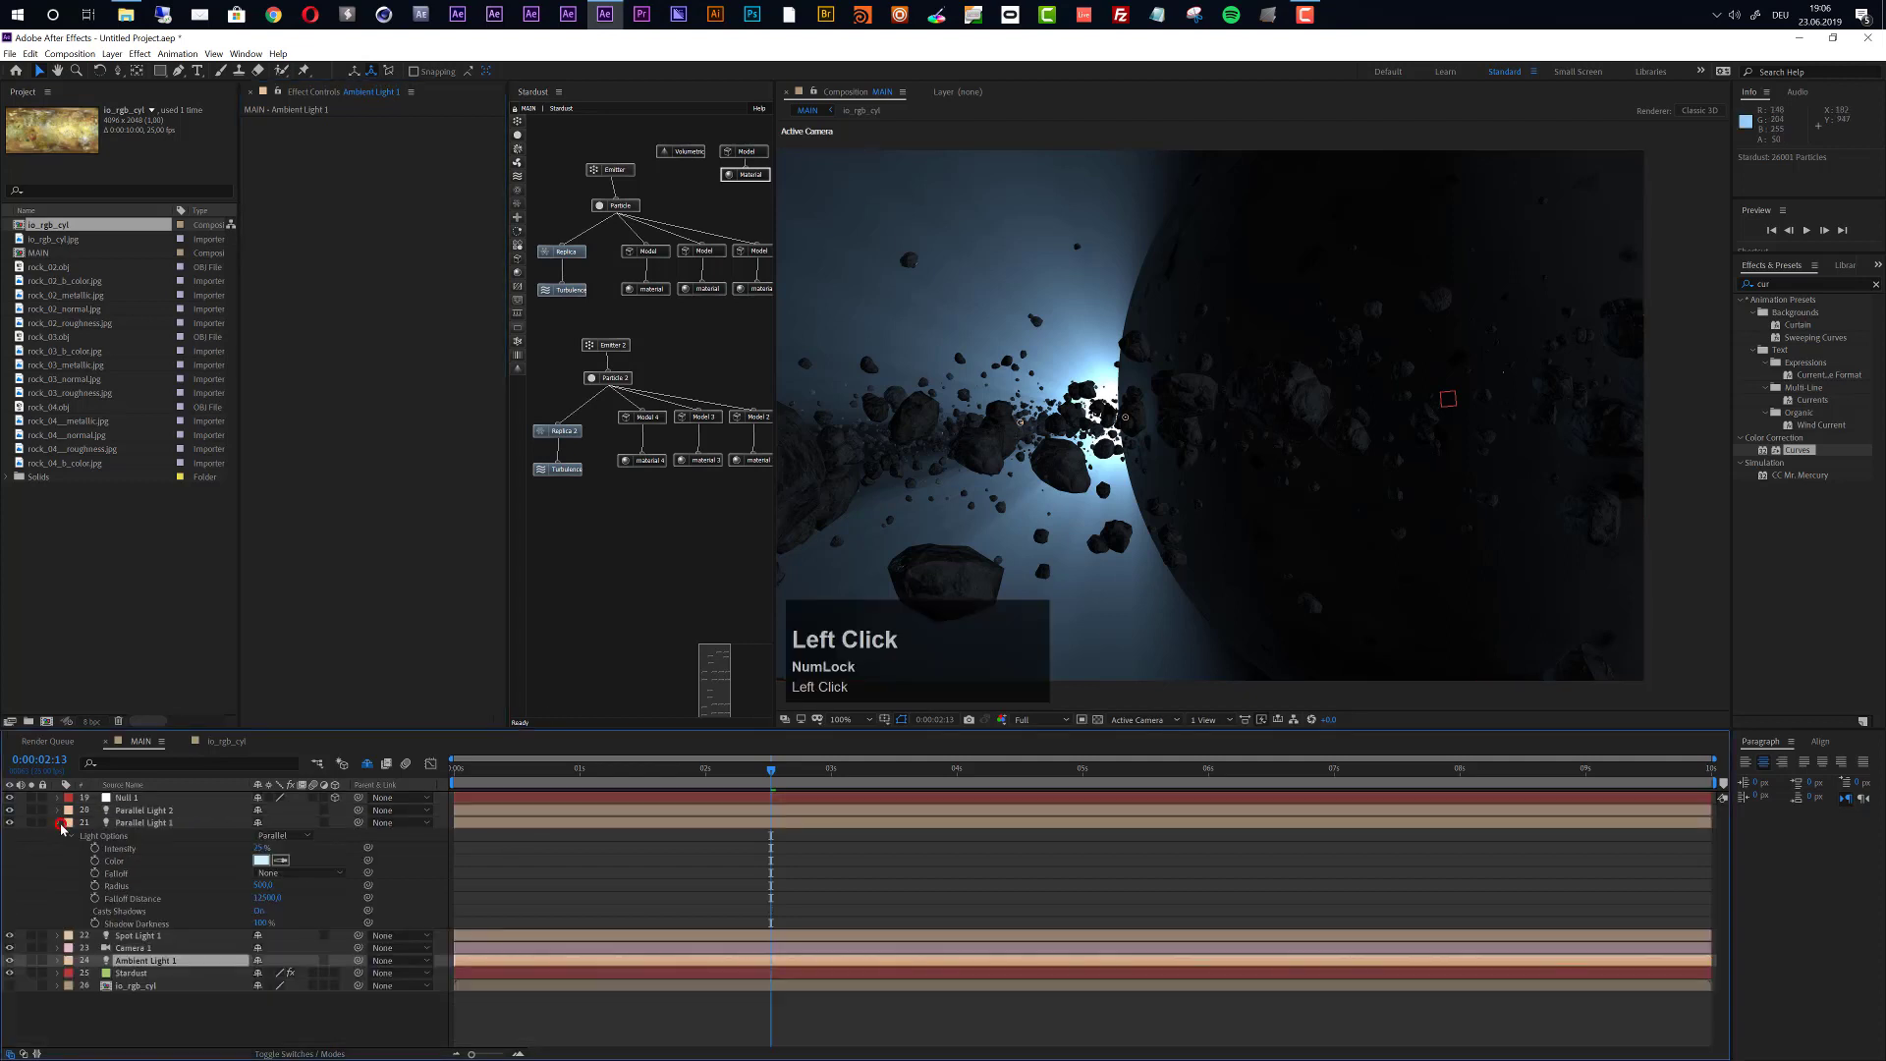
click(59, 823)
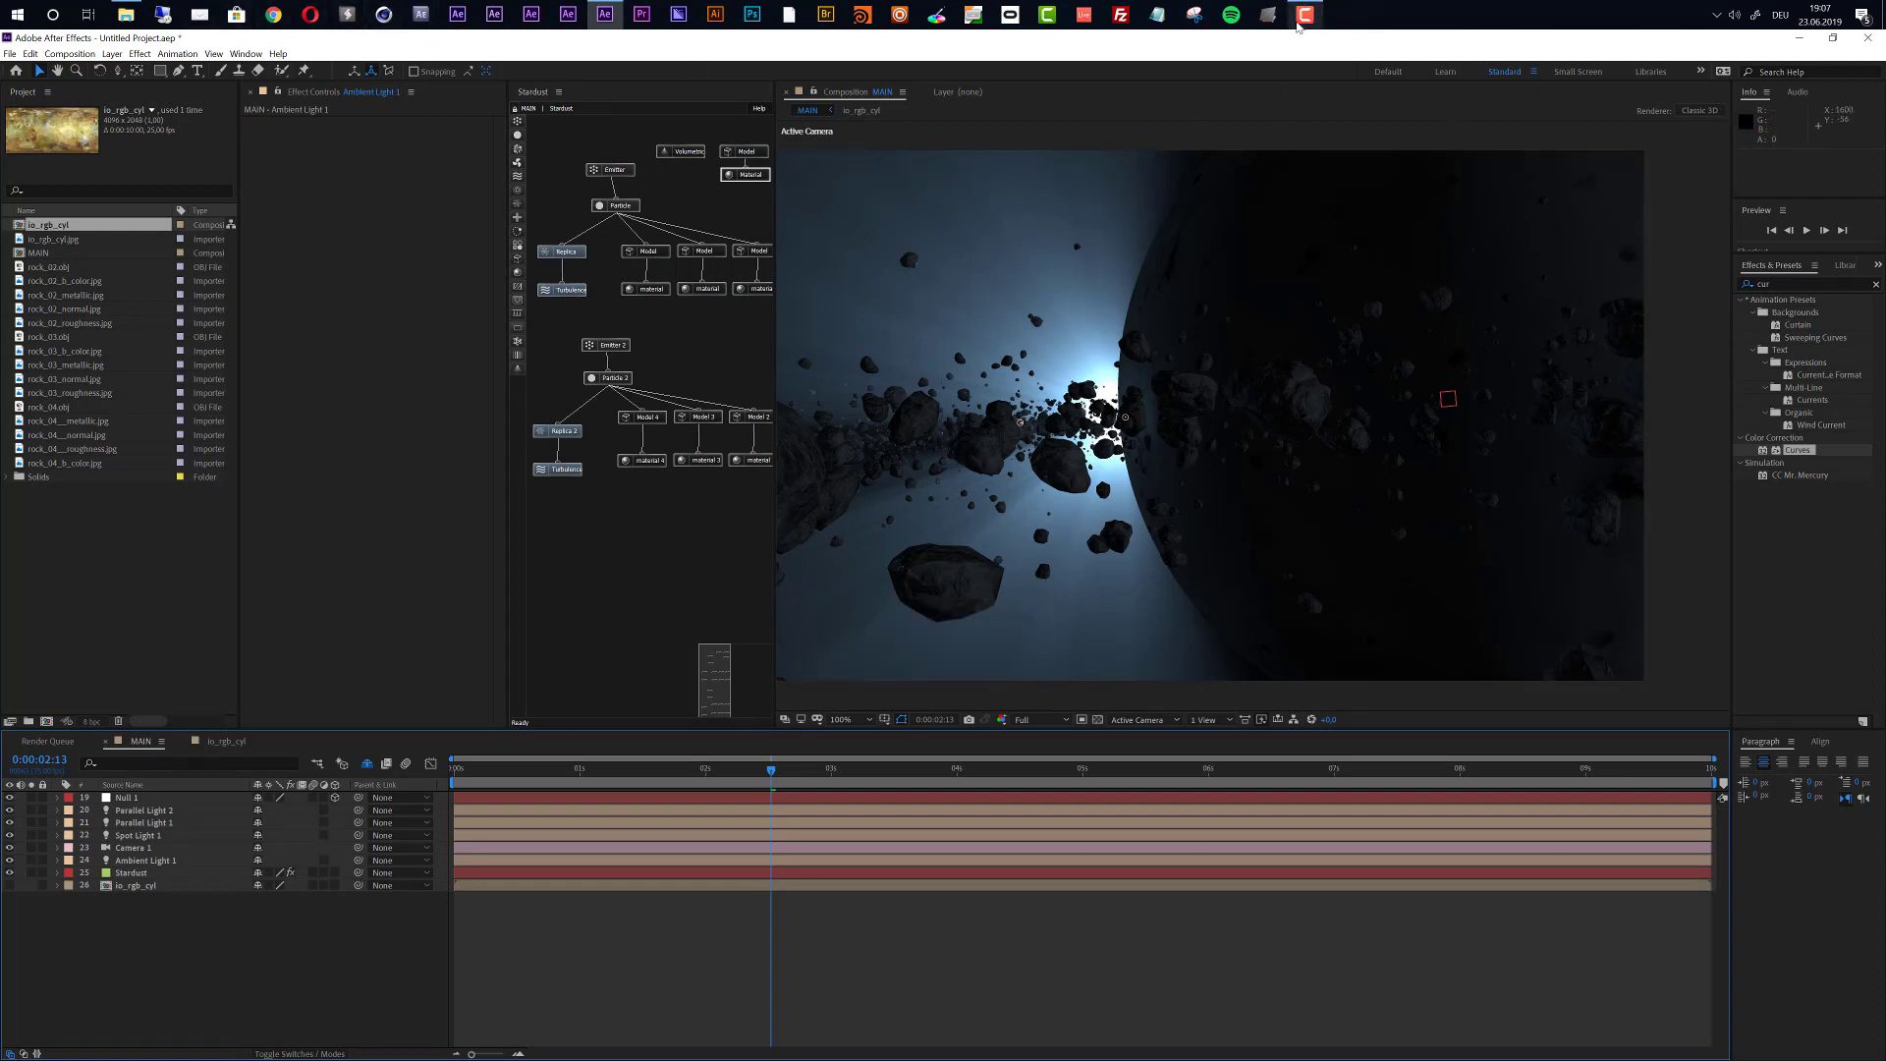
Add a new adjustment layer above the other layers in the MAIN composition.
mouse_move(1298, 23)
click(138, 54)
mouse_move(112, 54)
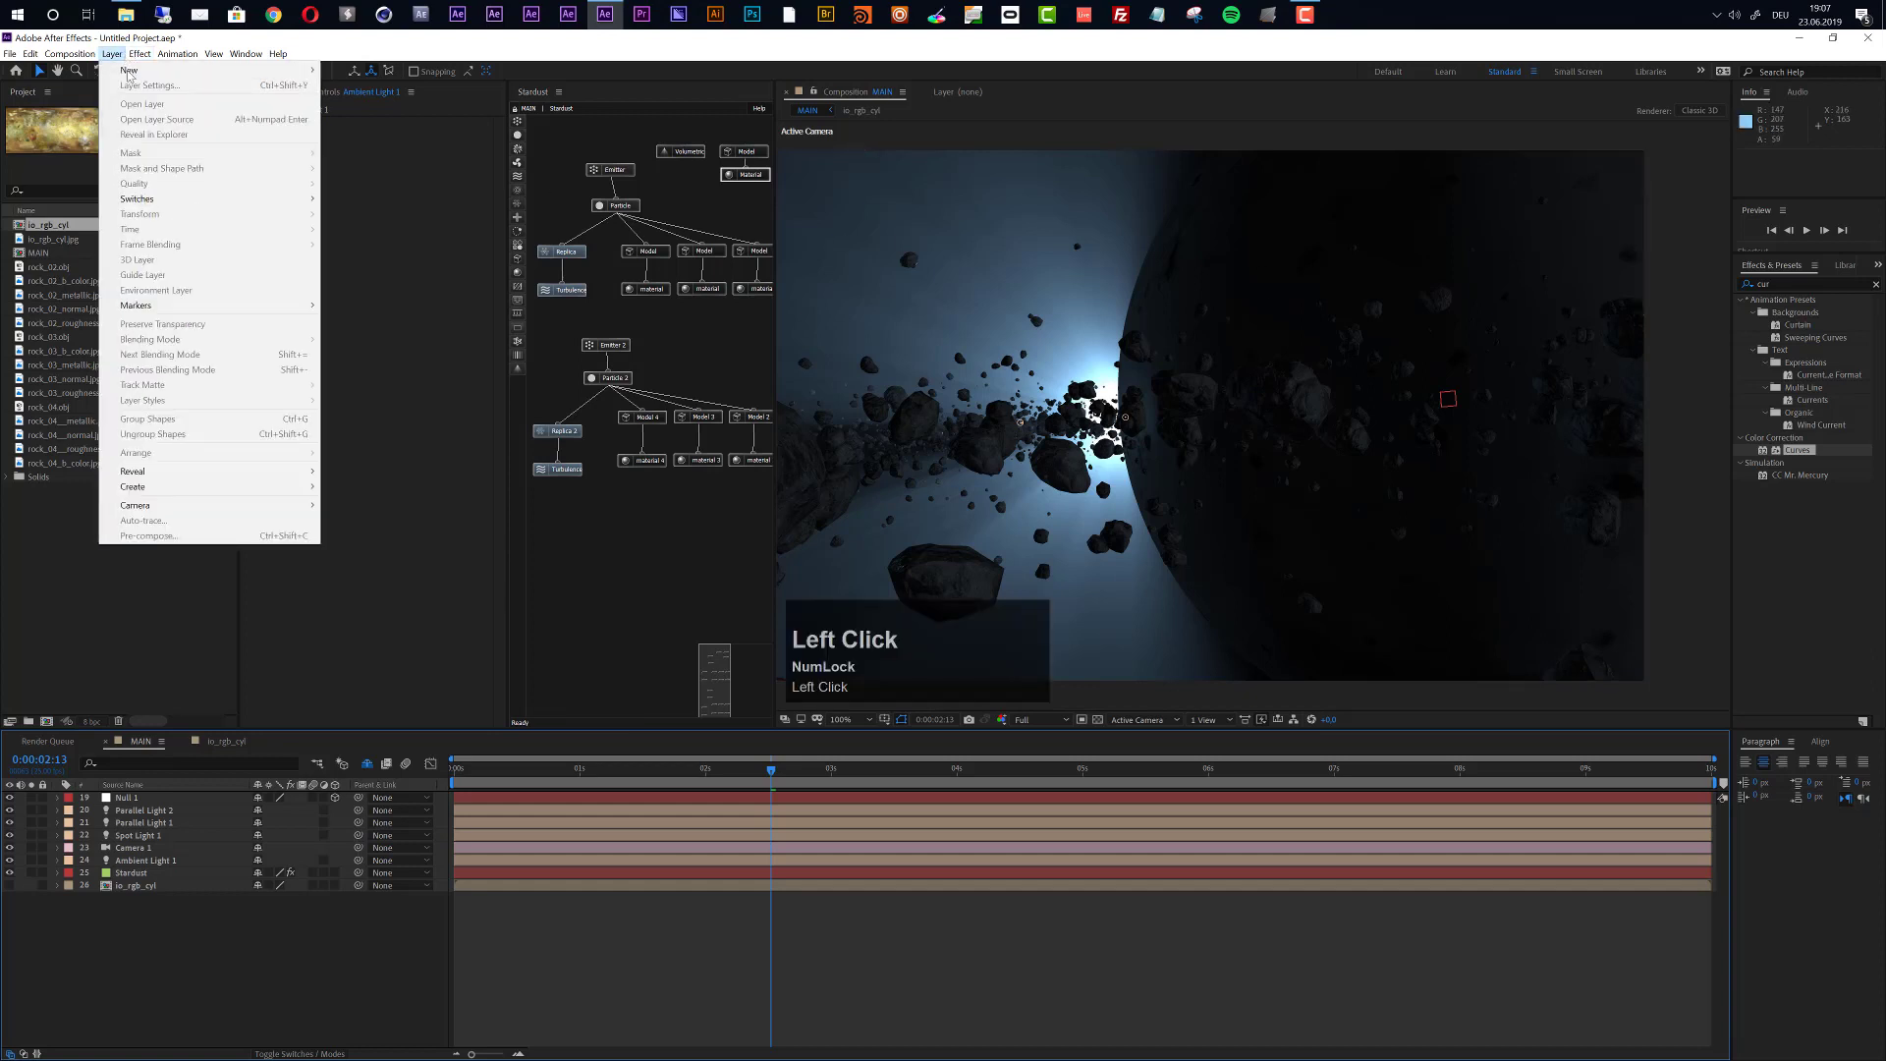
click(355, 161)
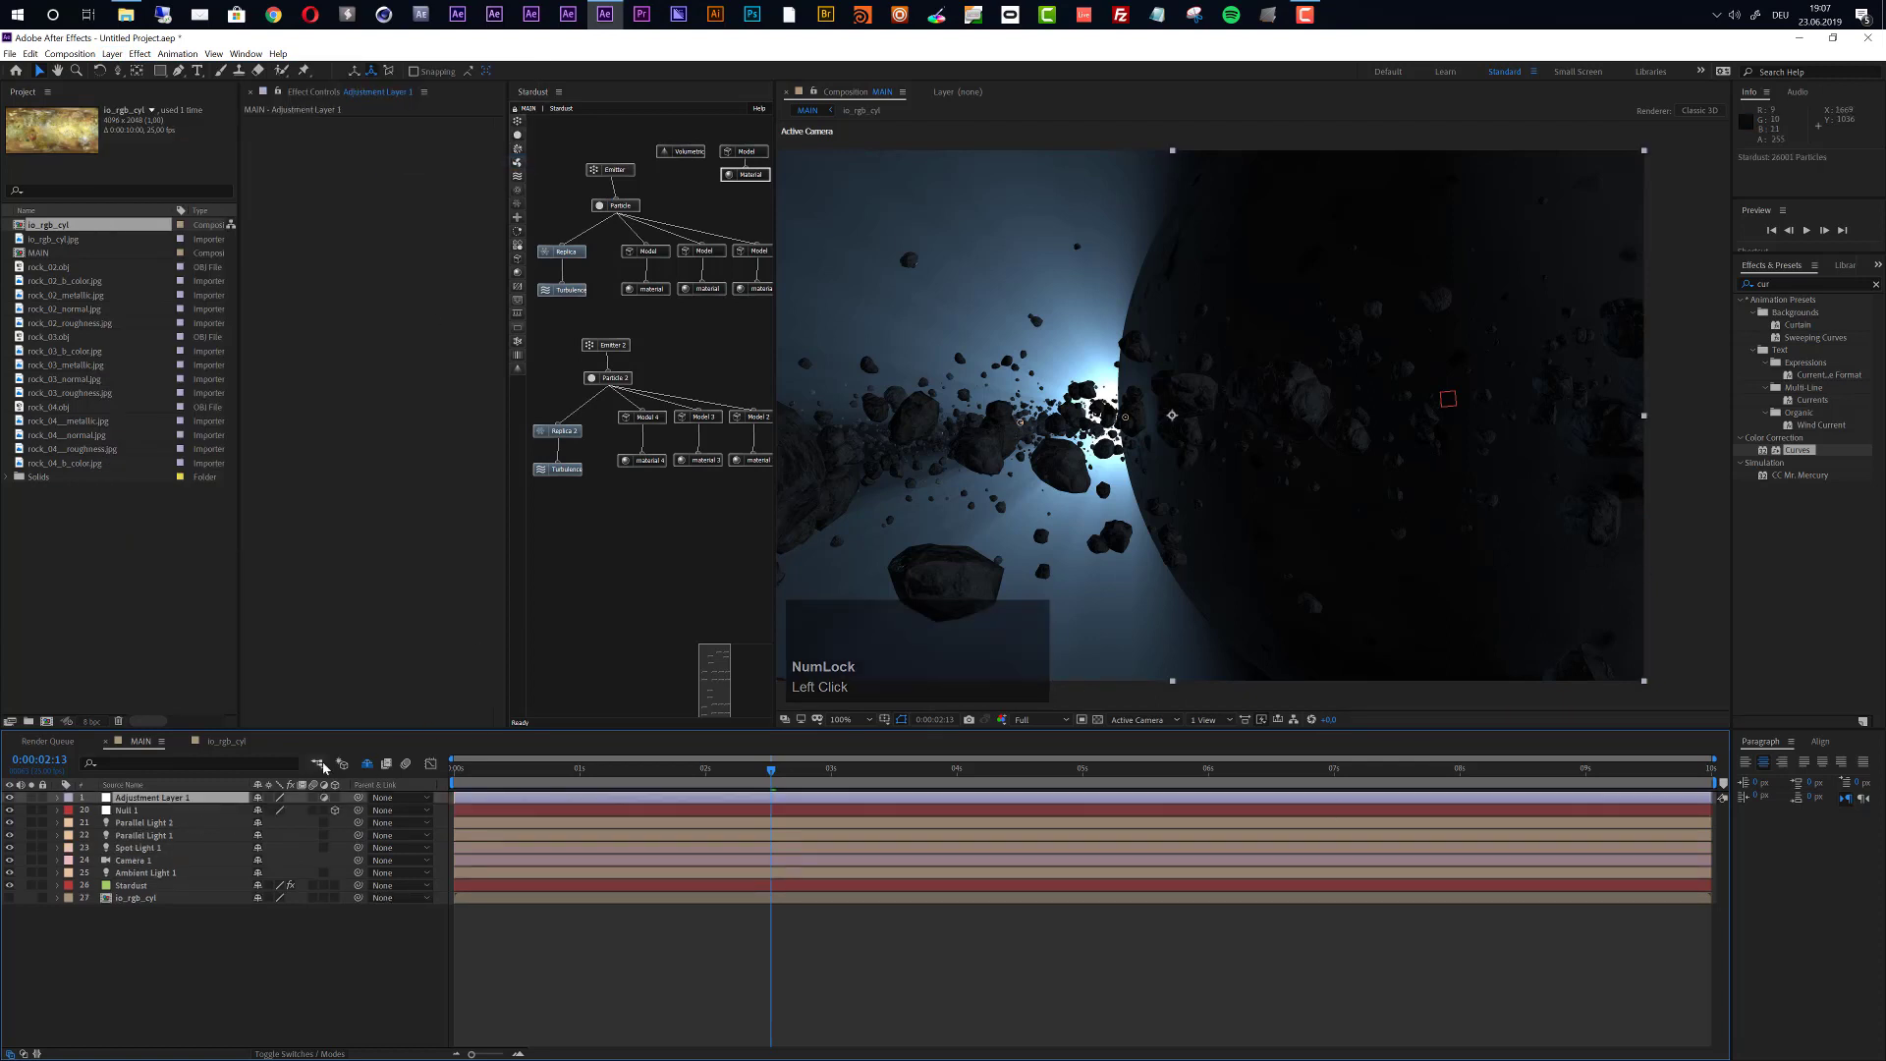
Find and apply the Lumetri Color effect to the new adjustment layer.
key(ctrl+space)
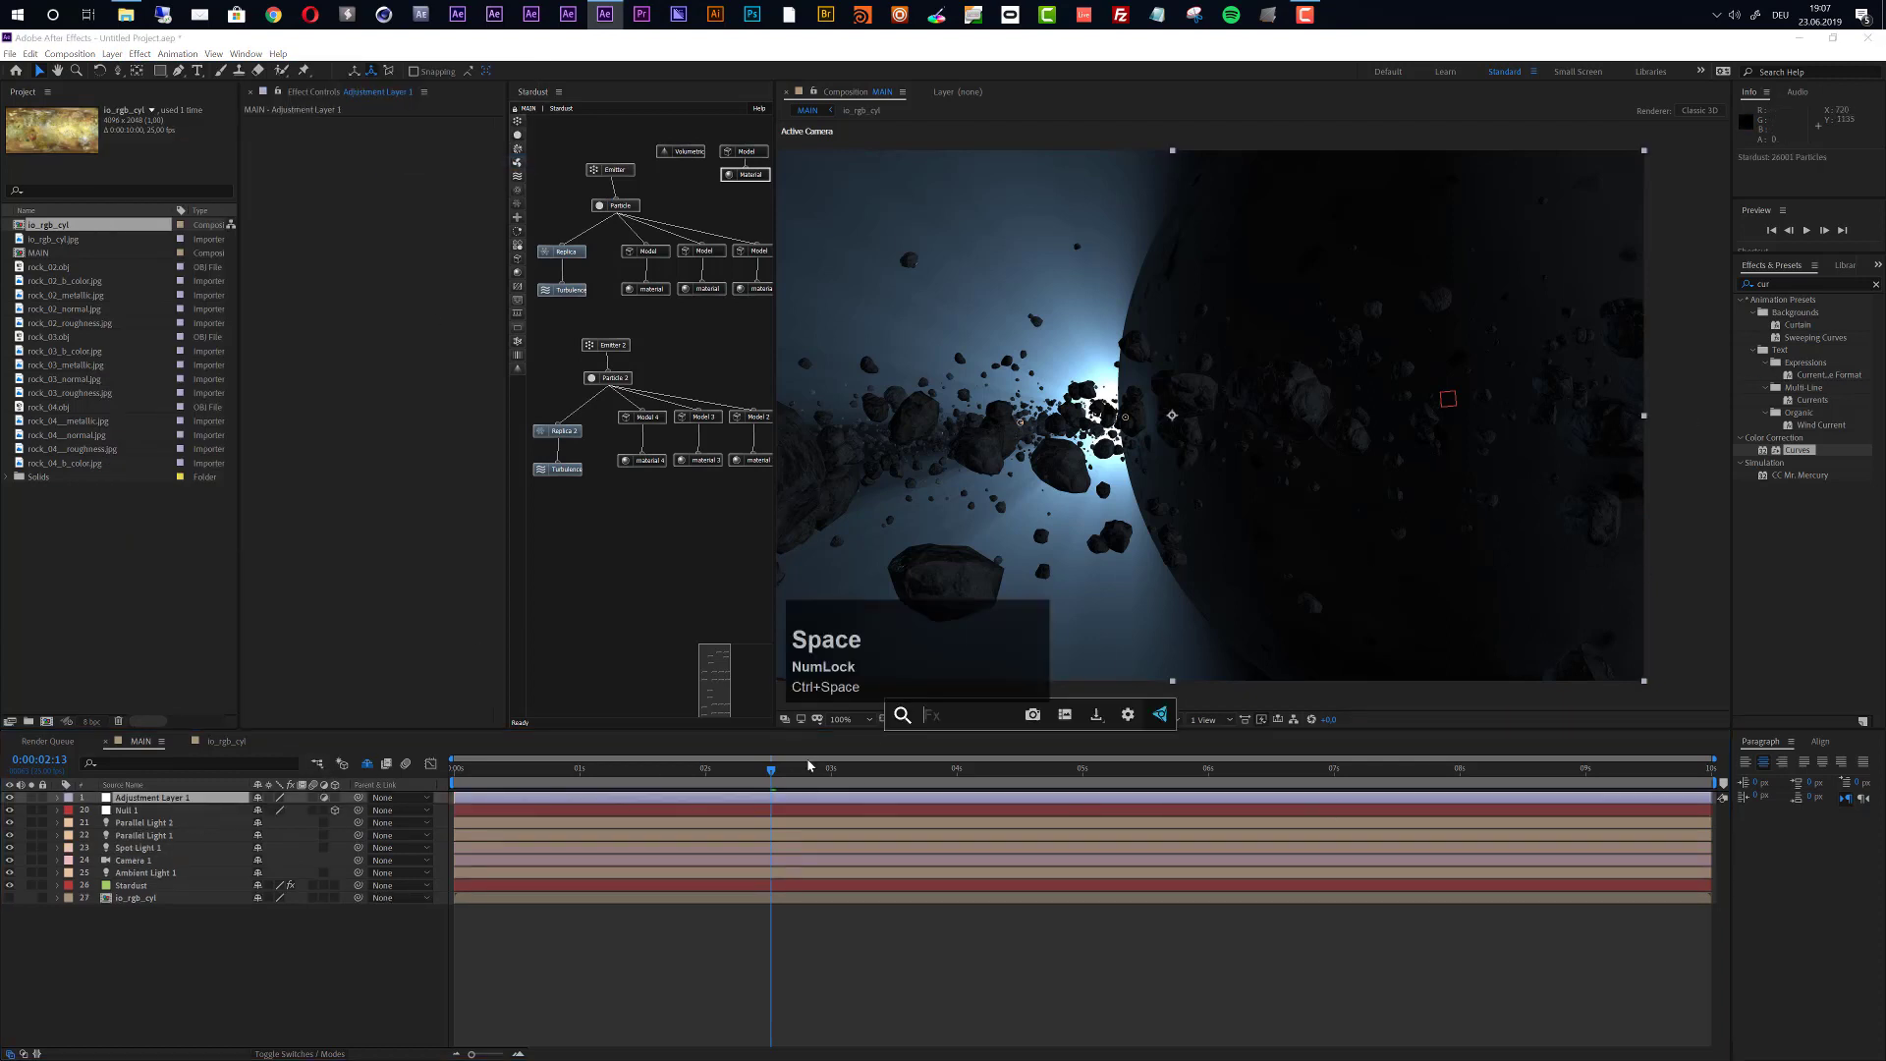
text(lumi)
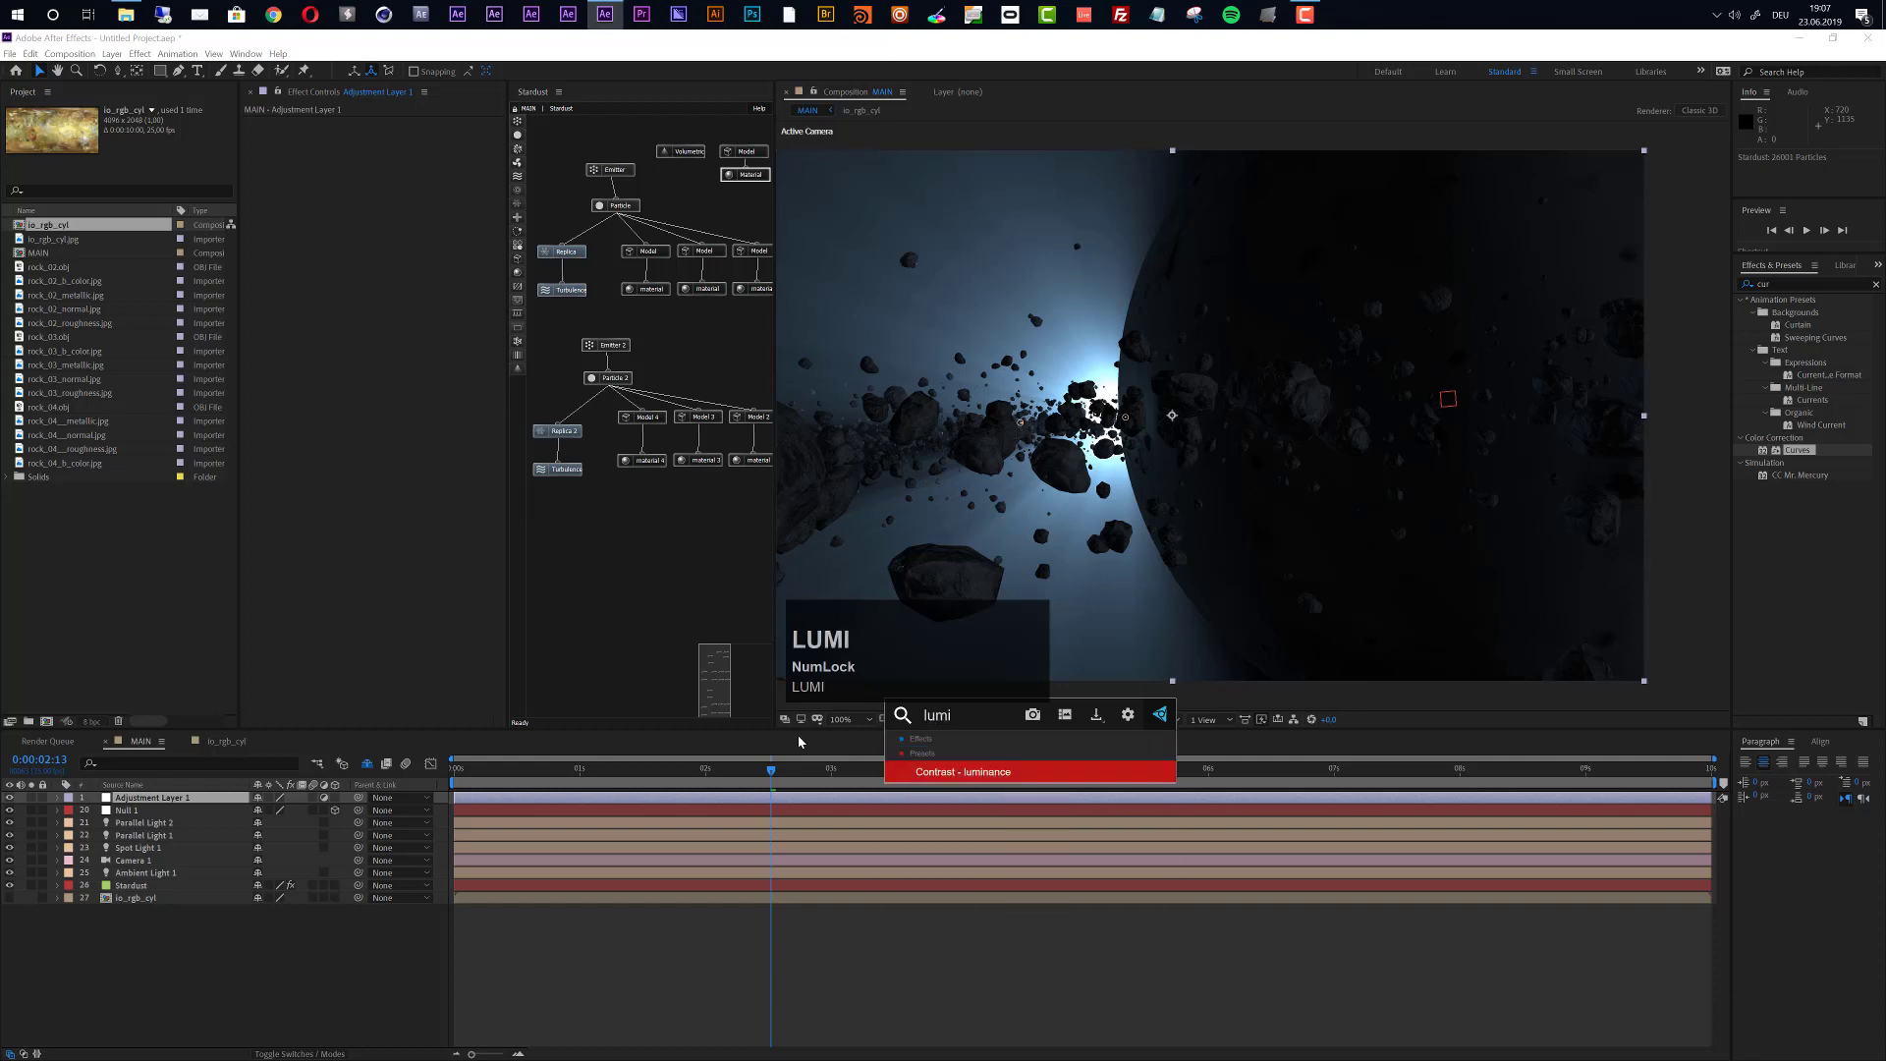
key(BackSpace)
text(e)
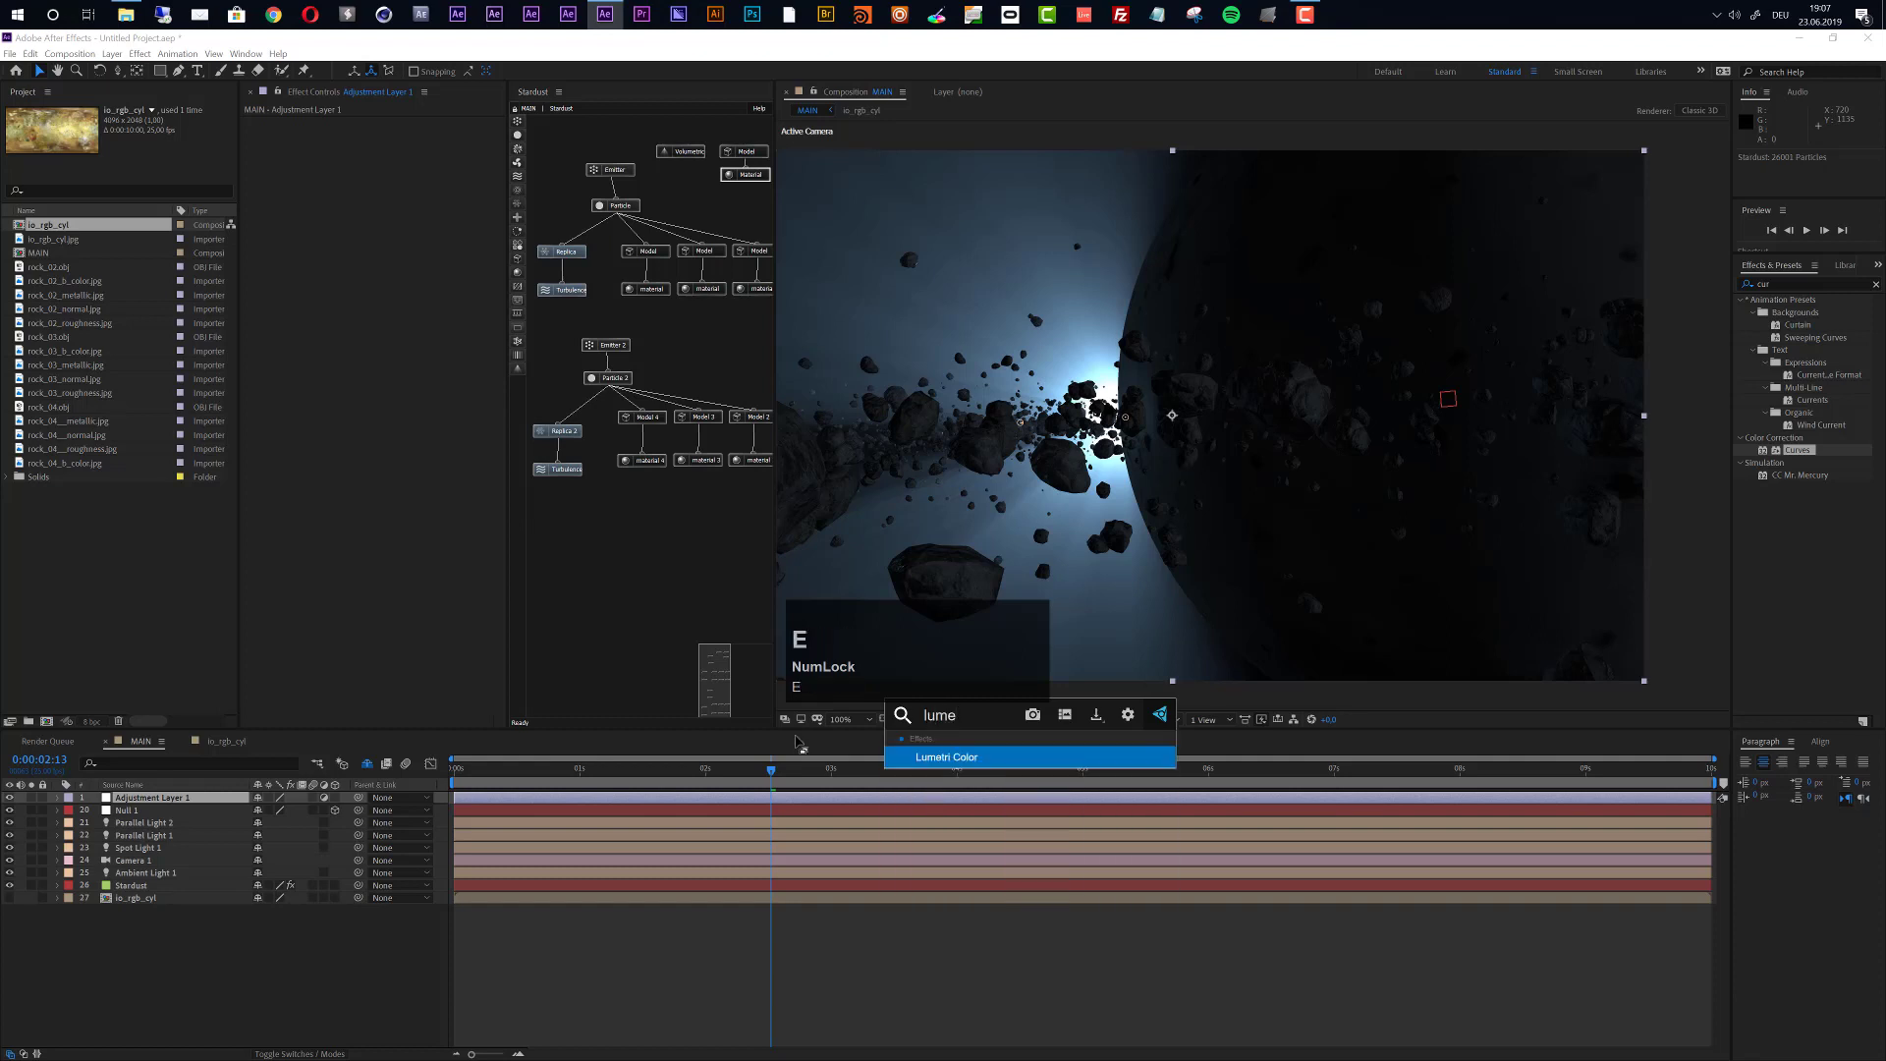
click(920, 759)
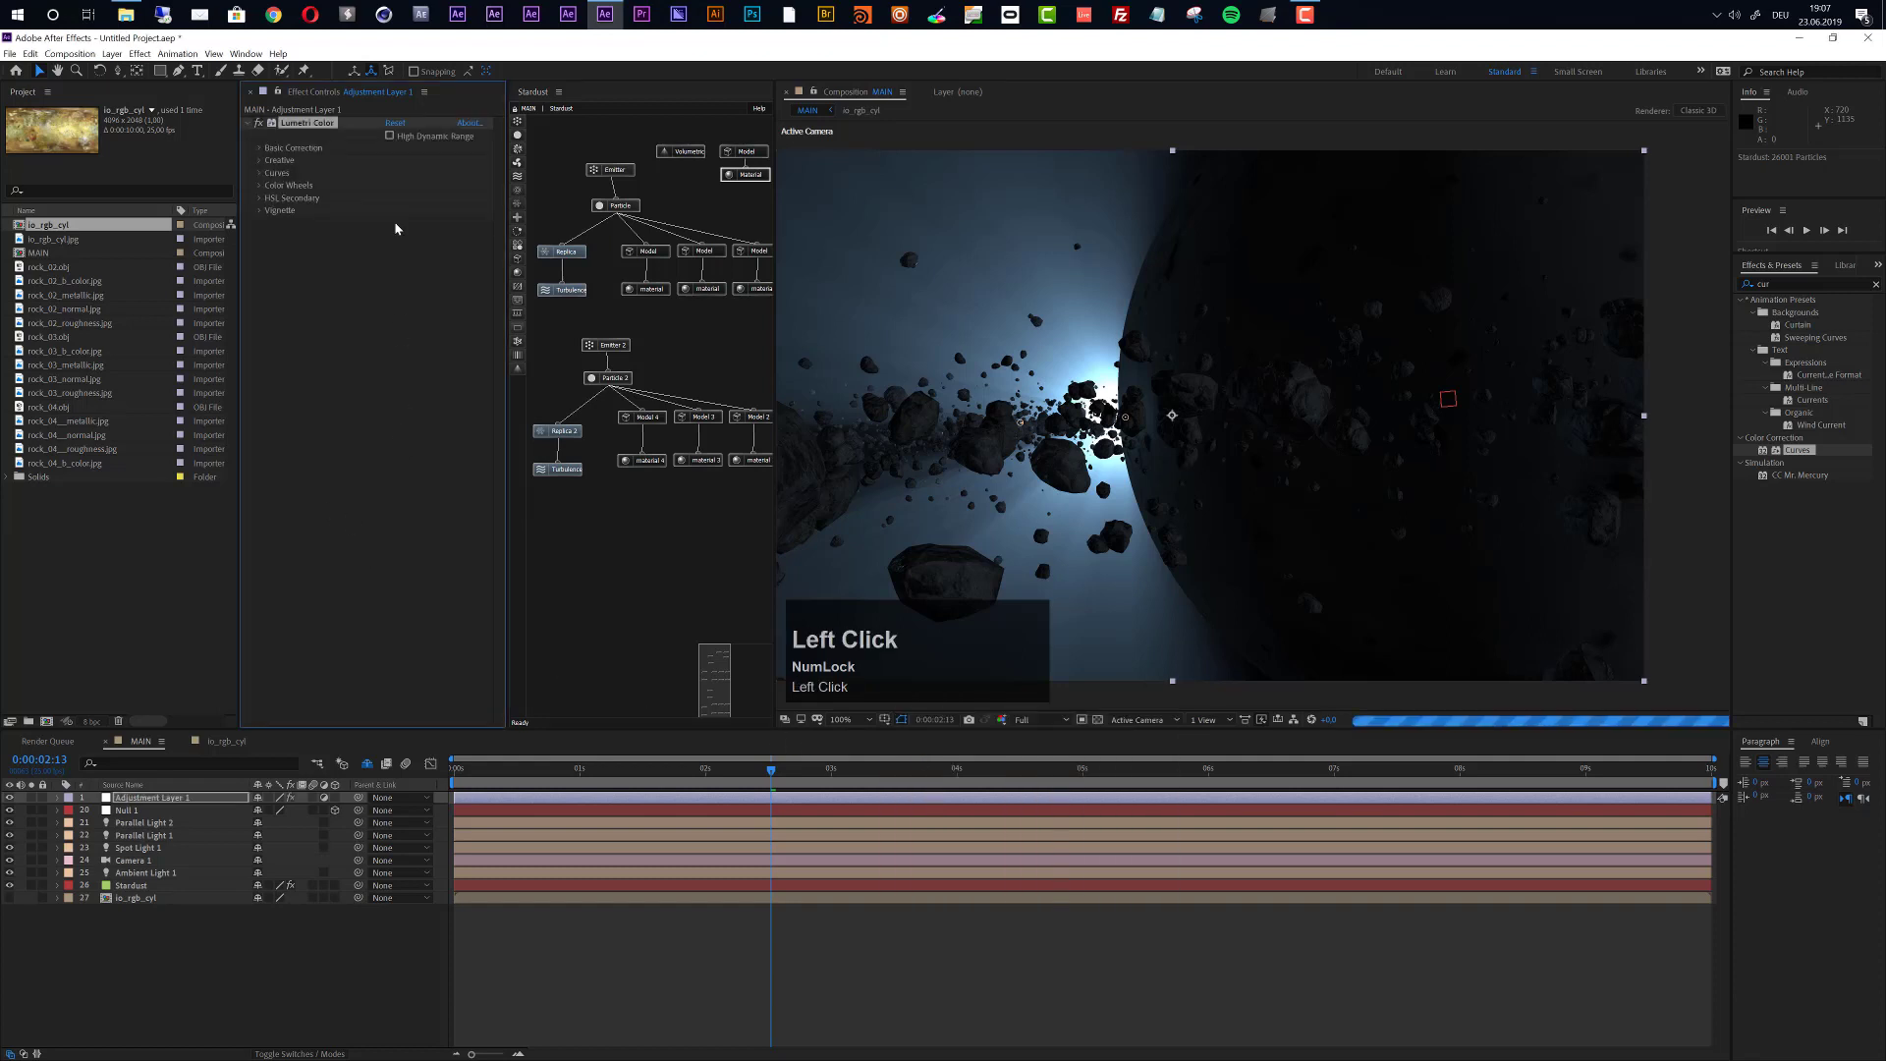
Set the Creative look of Lumetri Color to SL MATRIX MARS.
click(260, 160)
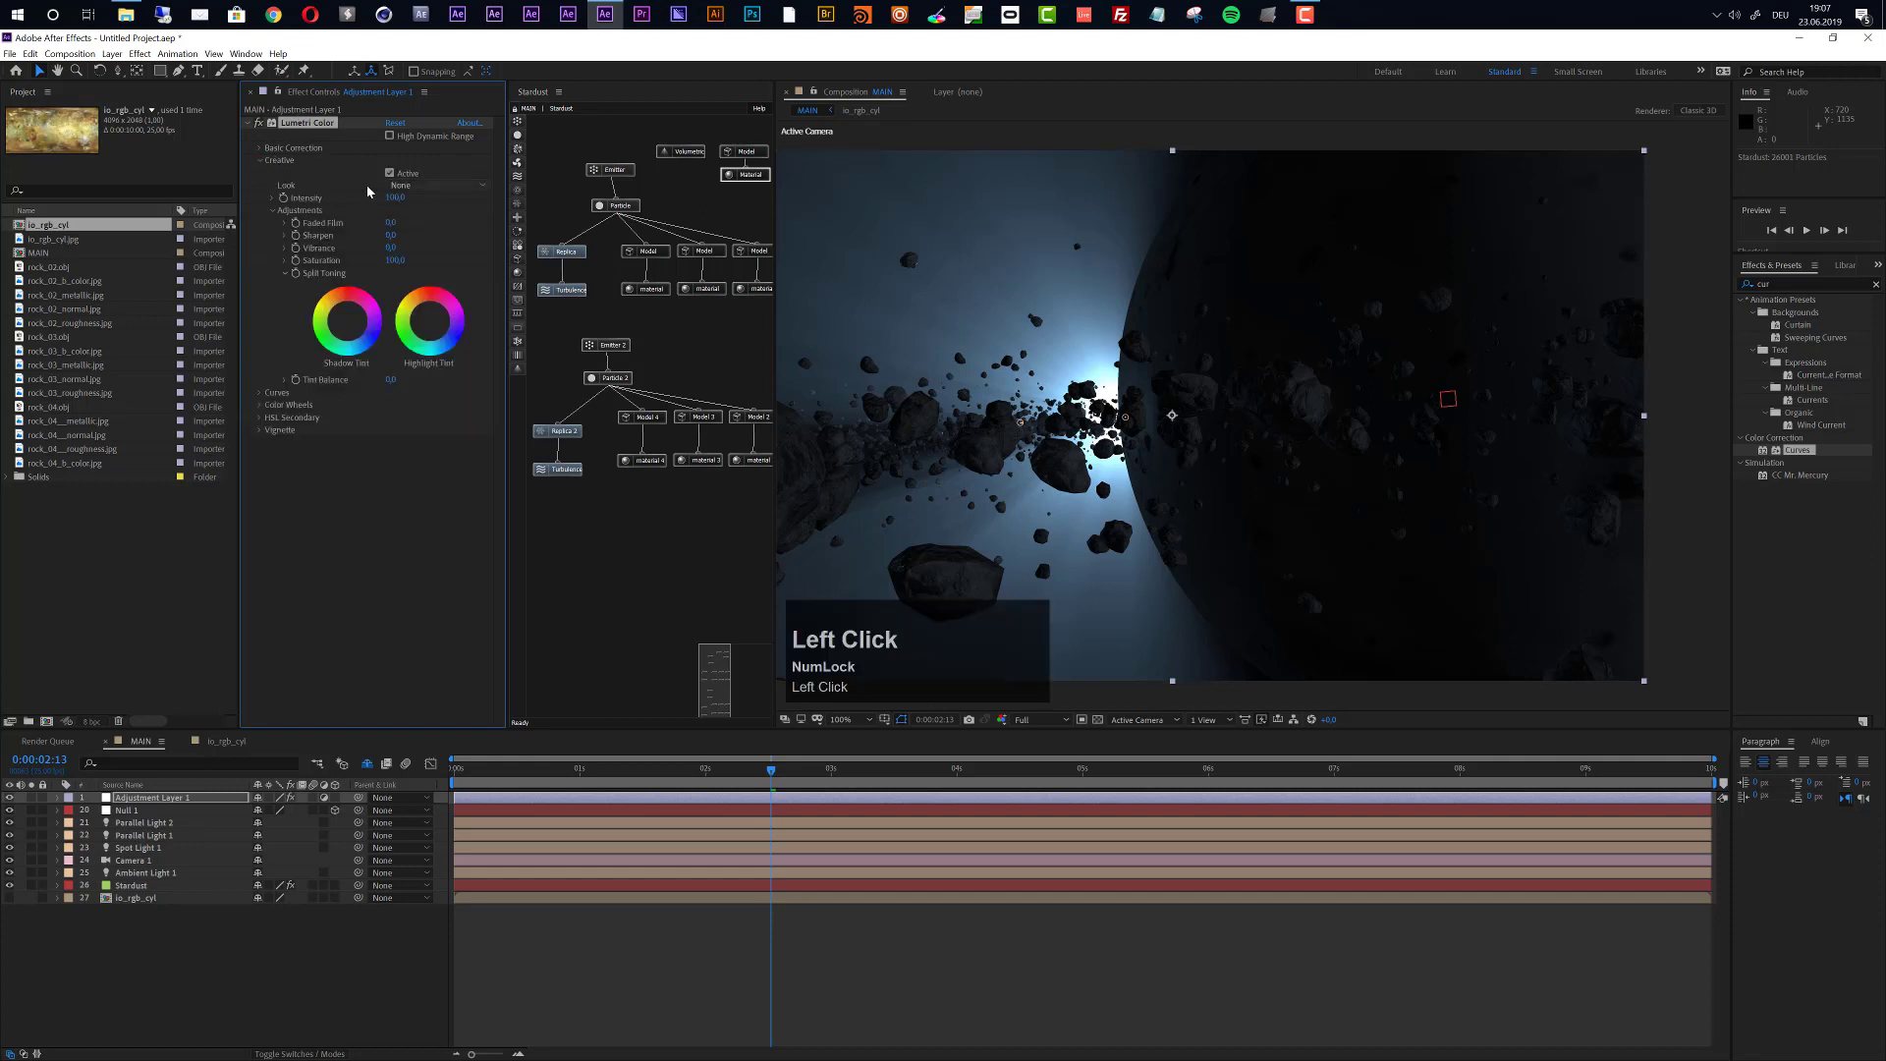
click(393, 185)
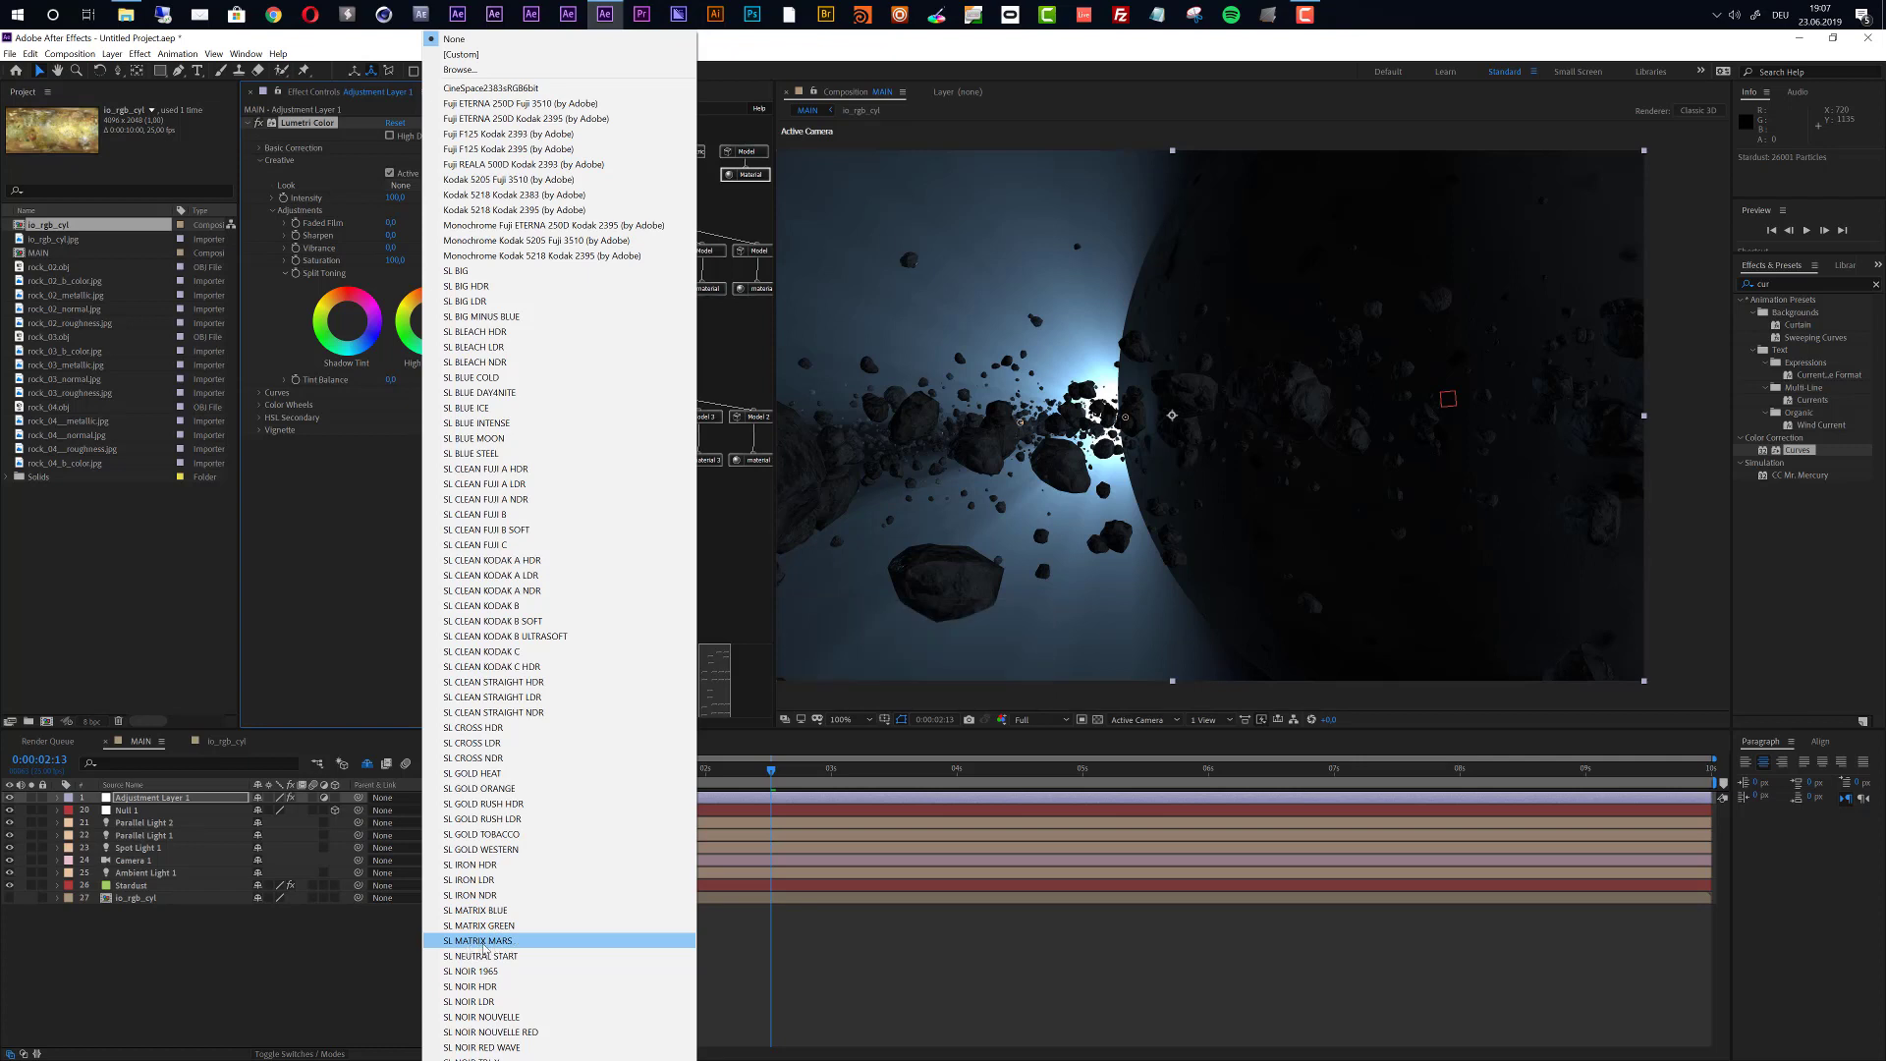
click(482, 941)
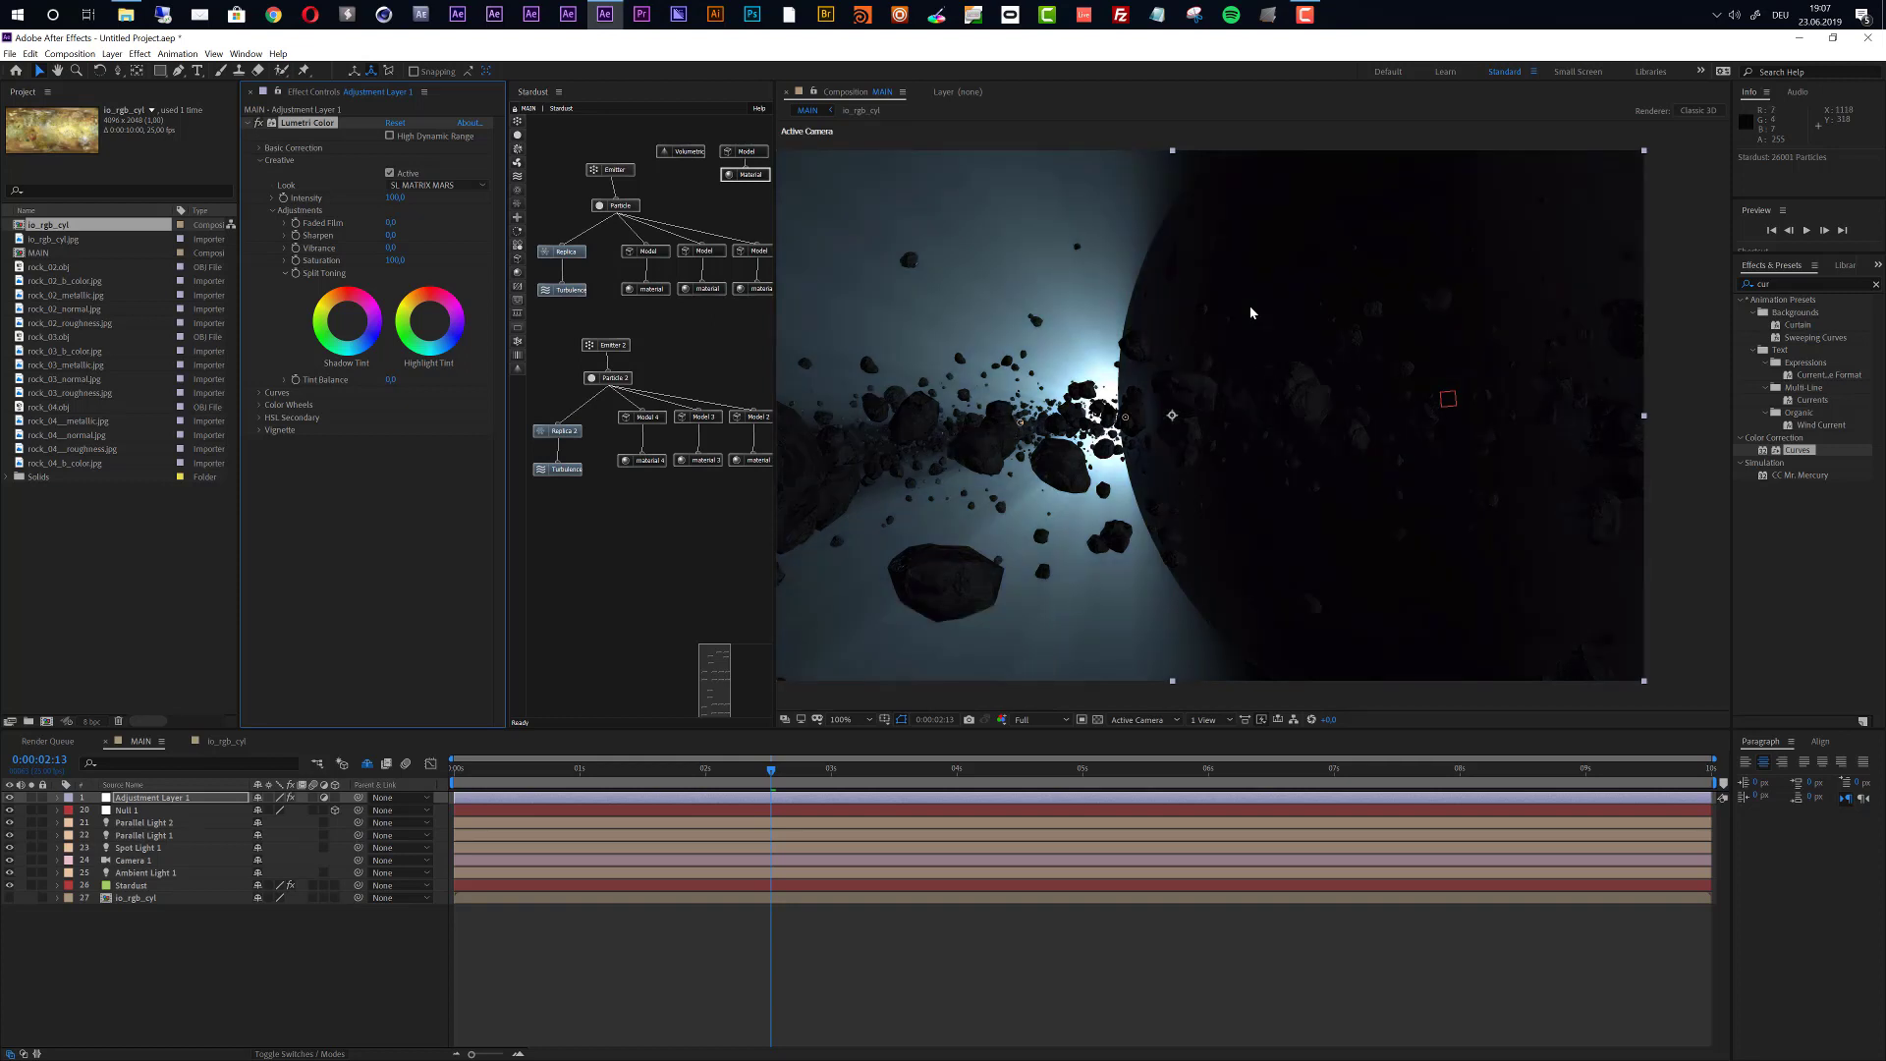
Try the SL MATRIX GREEN and SL MATRIX BLUE looks on the scene, and return to SL MATRIX MARS.
click(446, 187)
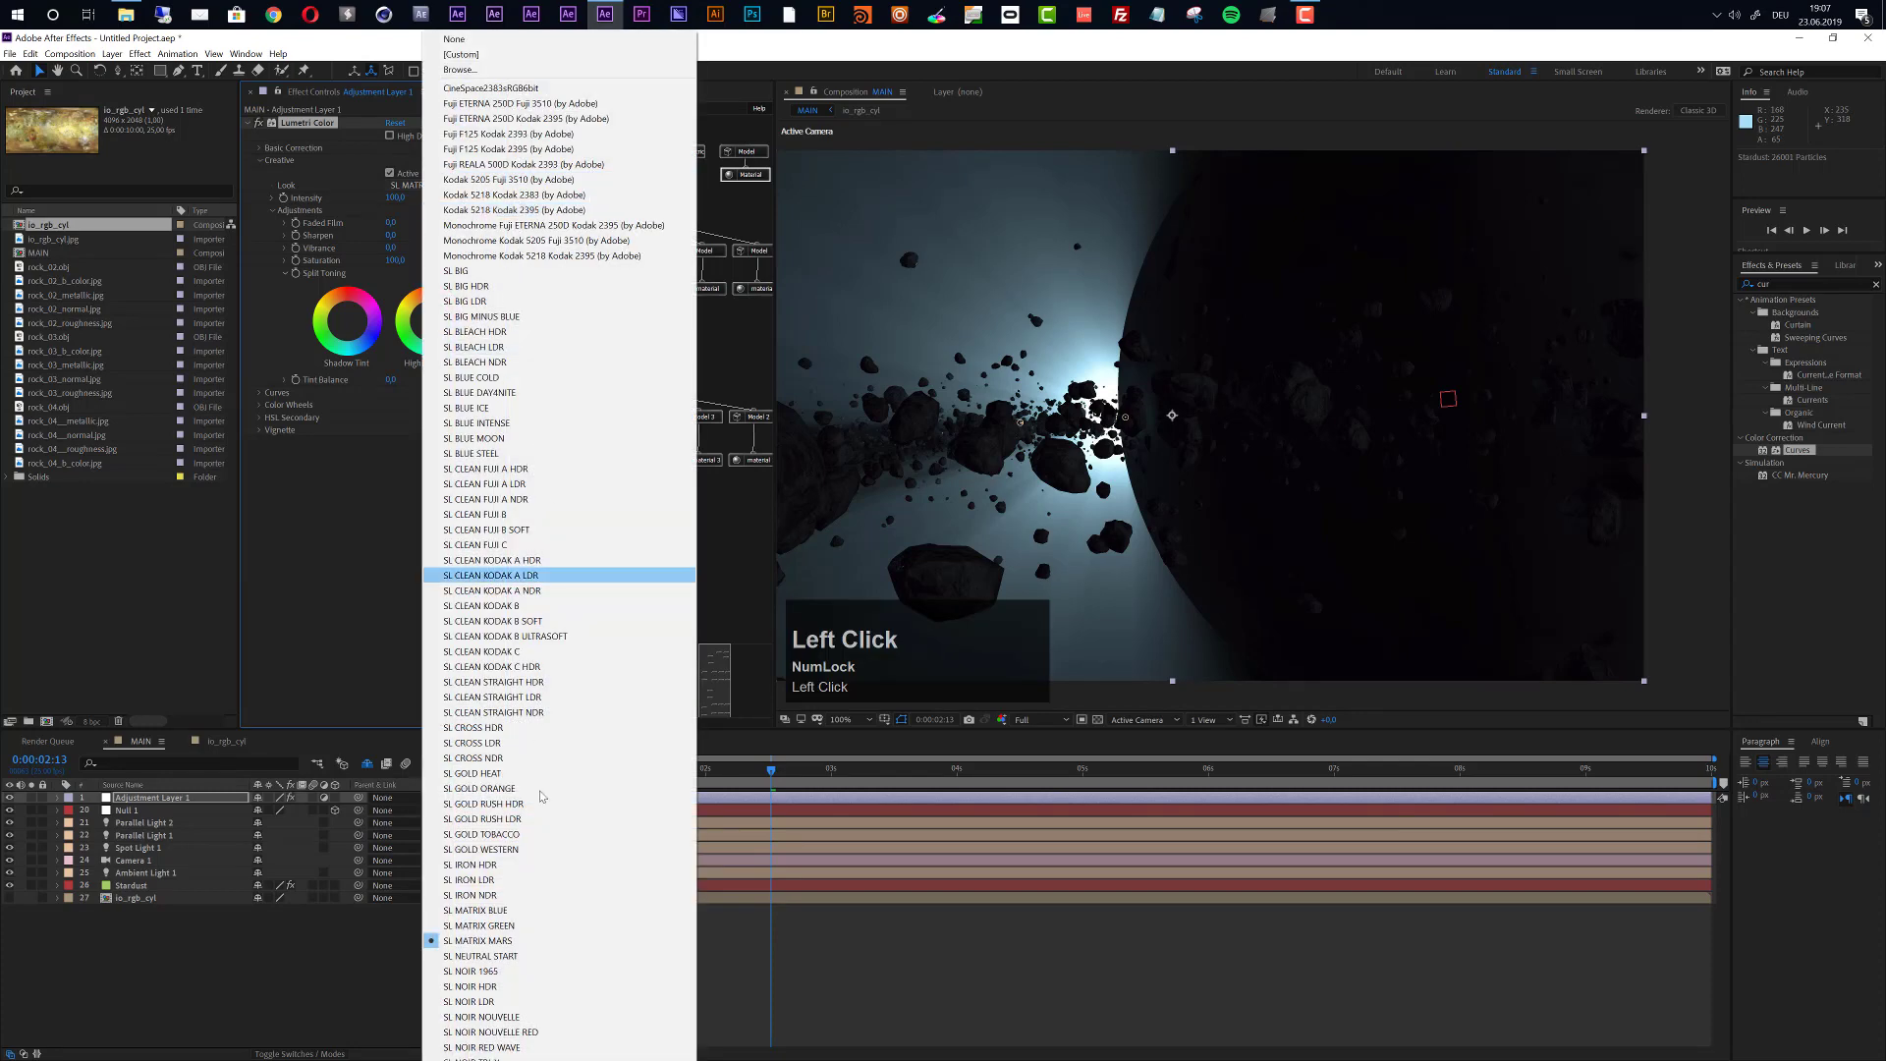
click(506, 925)
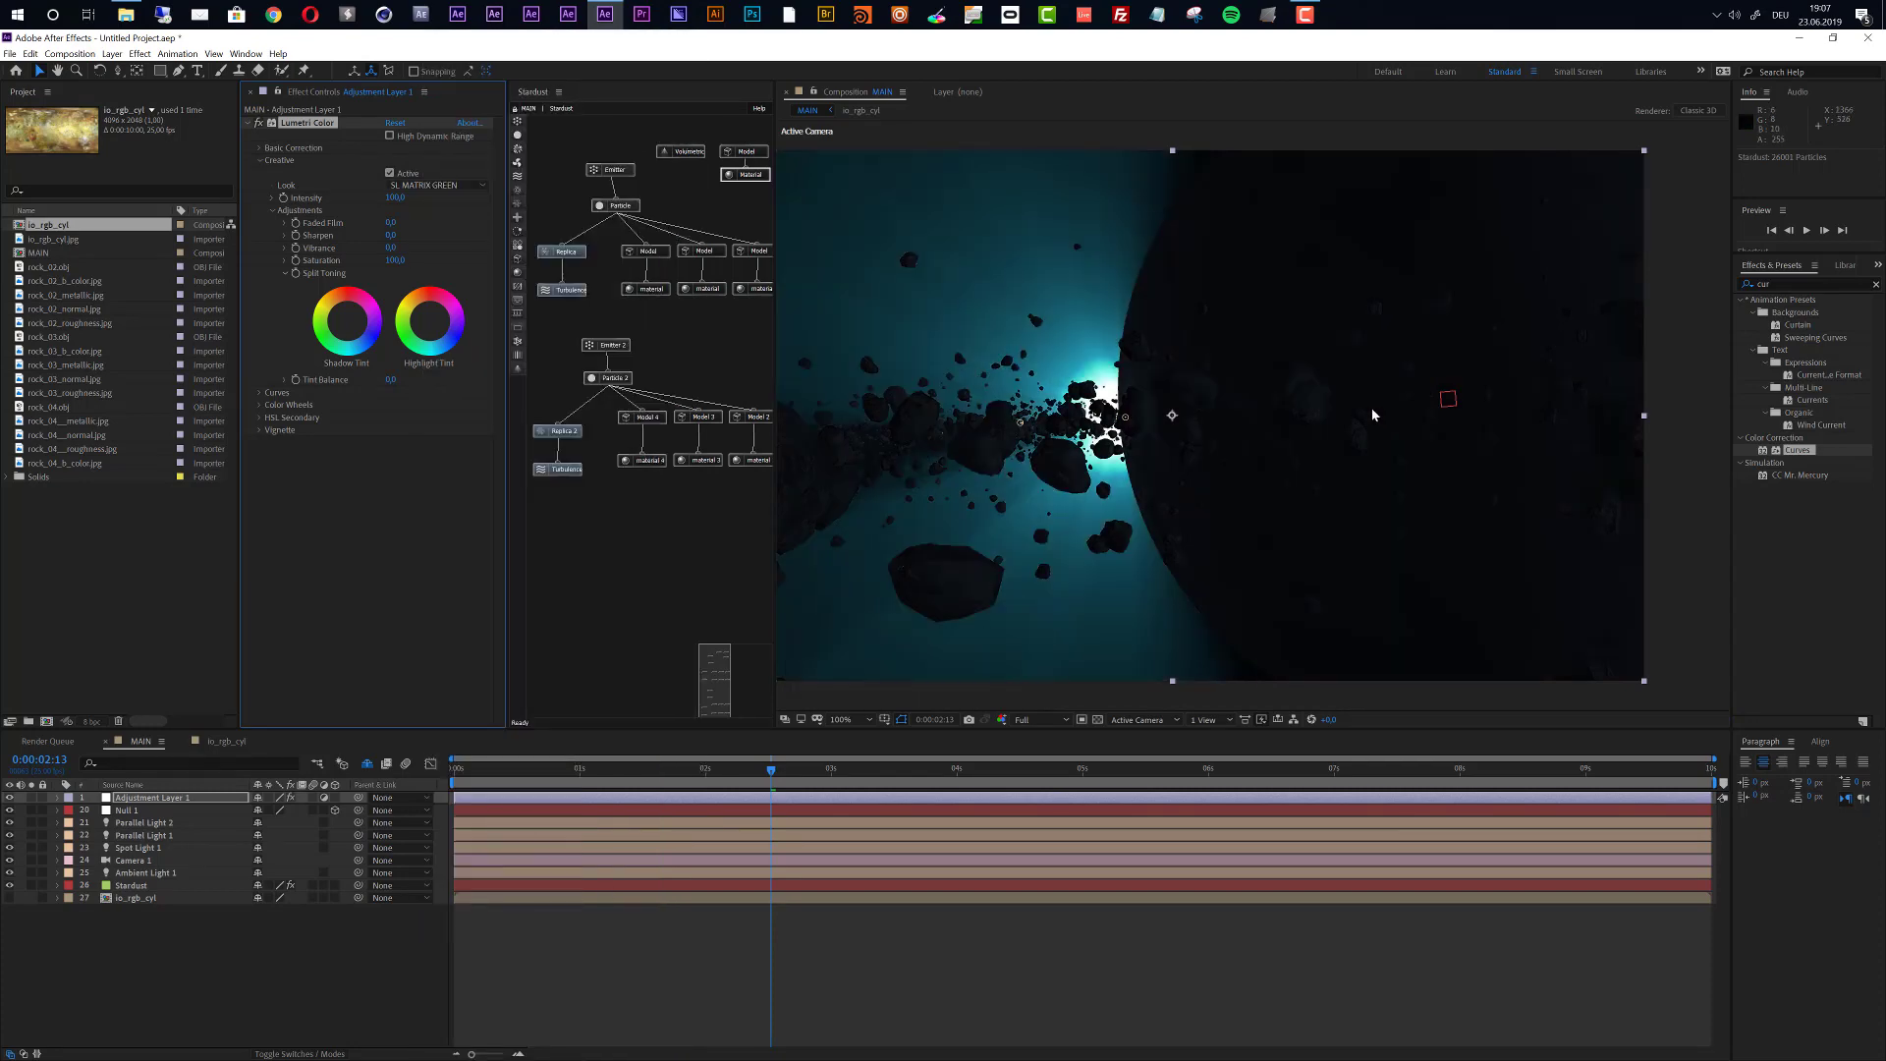
scroll(1371, 408, down, 1)
scroll(1371, 408, up, 1)
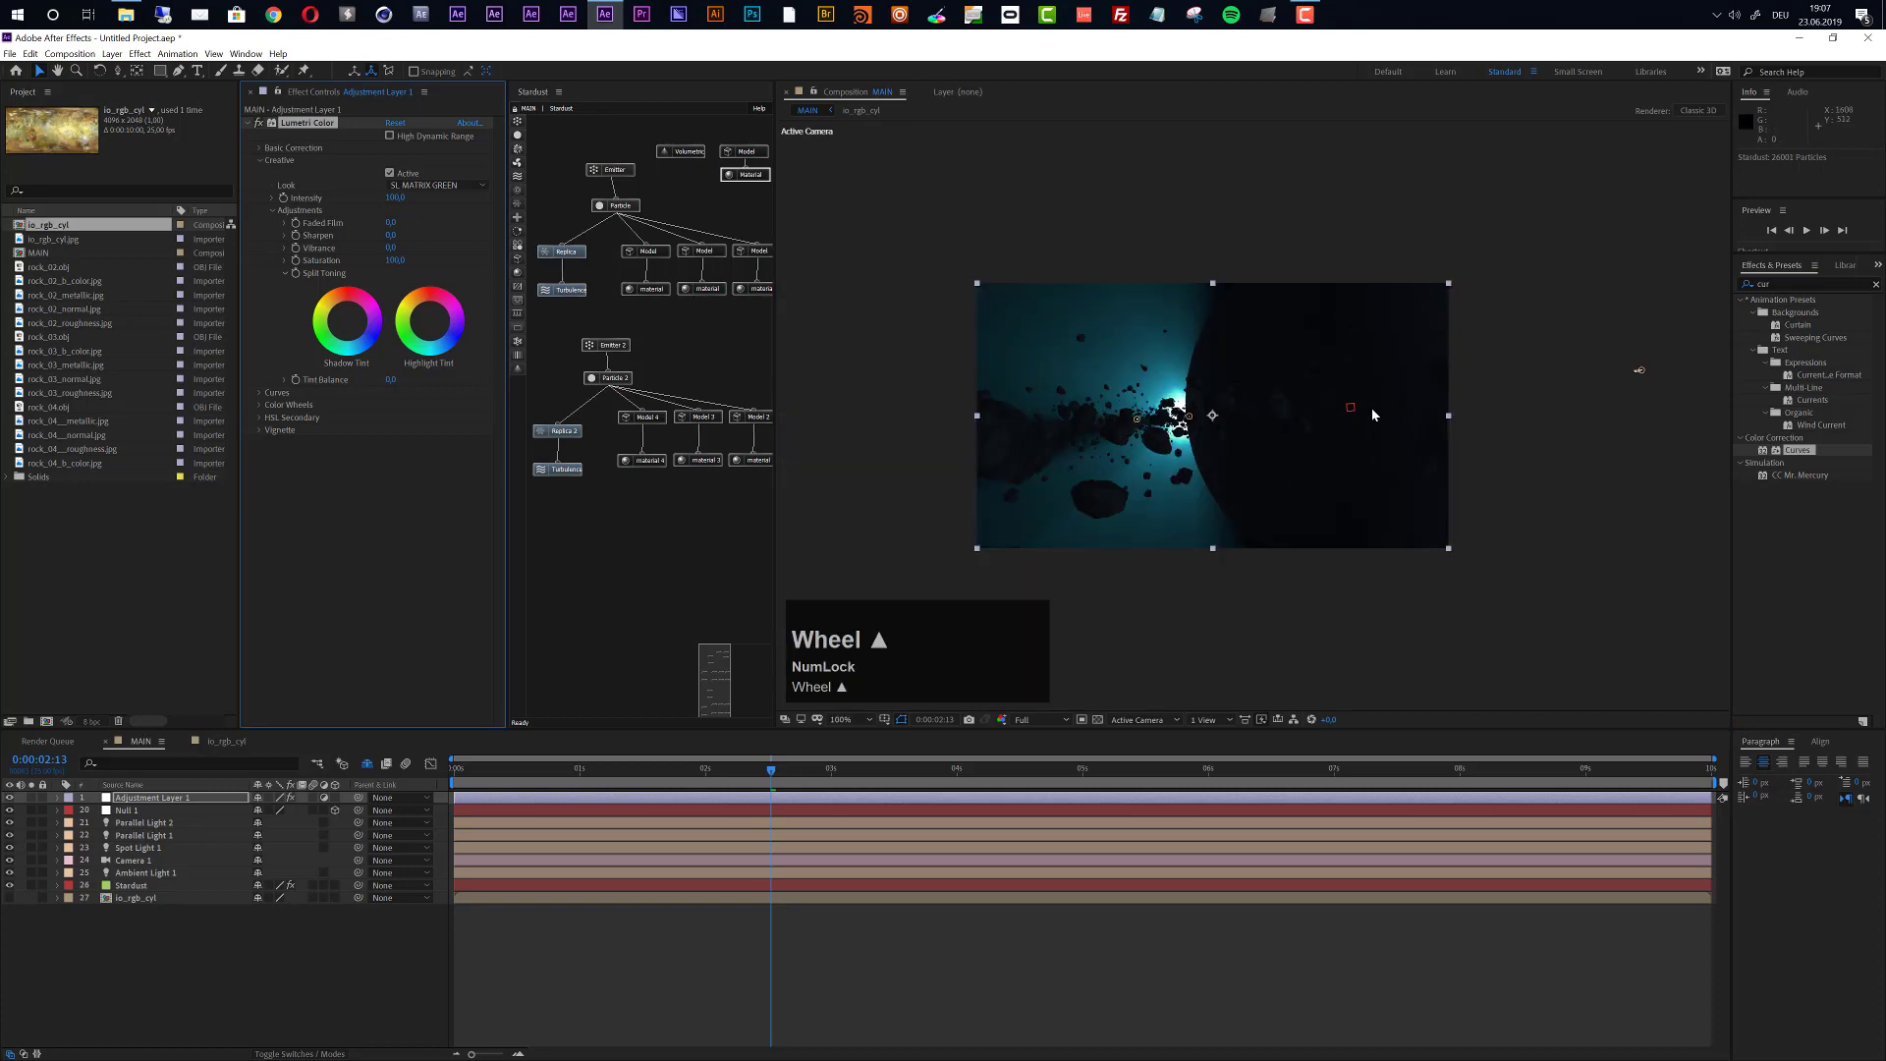
click(432, 184)
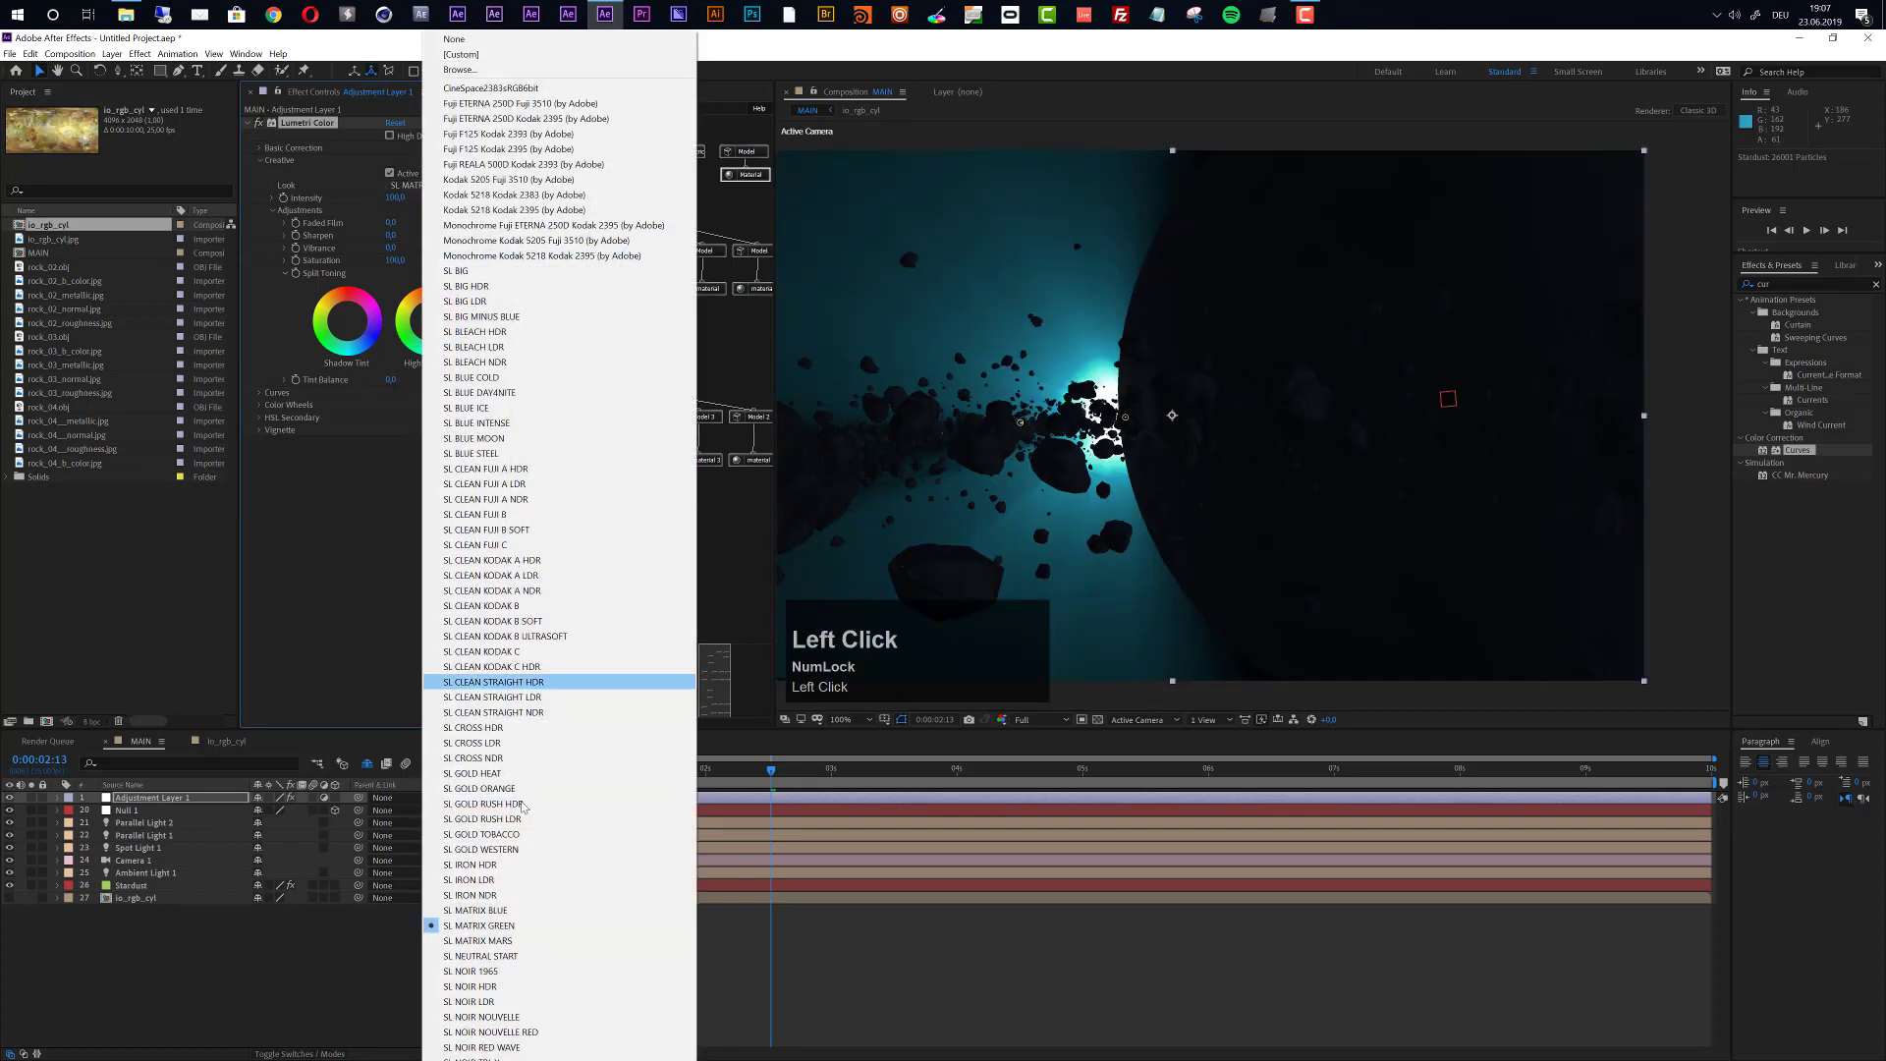
click(522, 912)
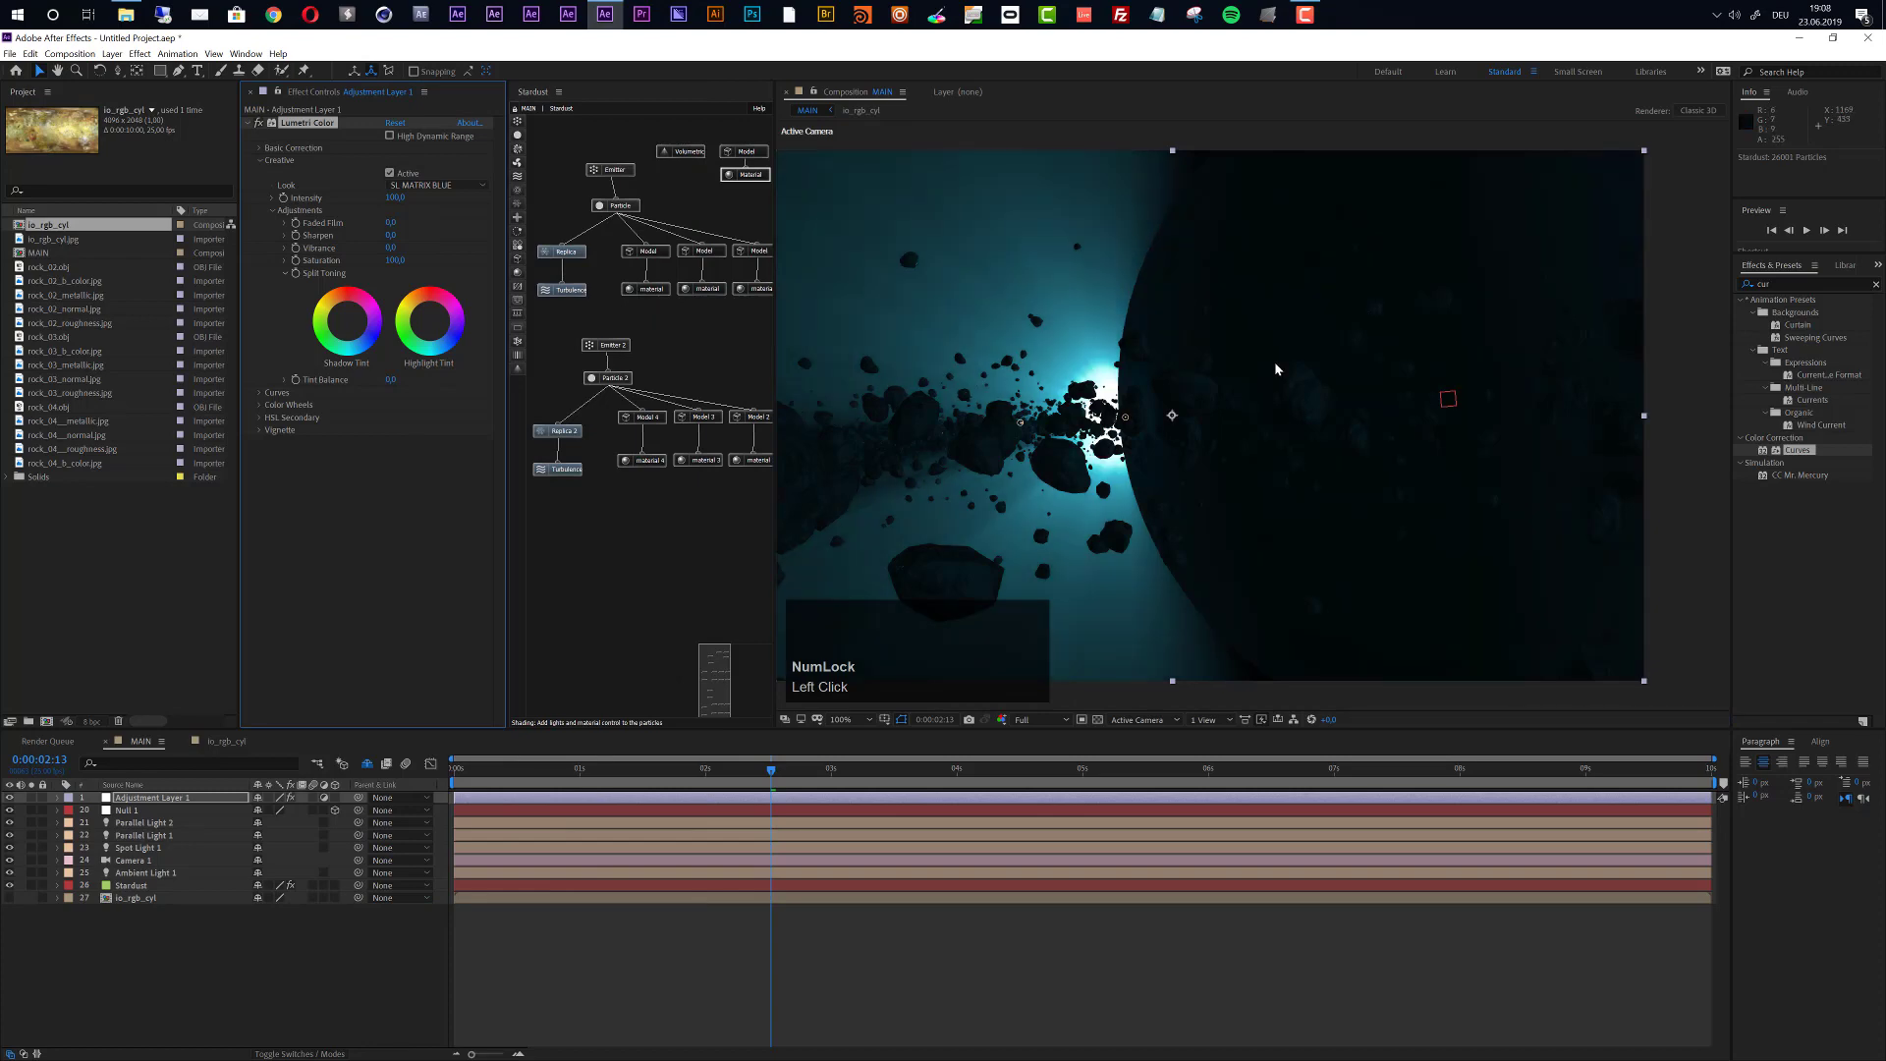
click(411, 188)
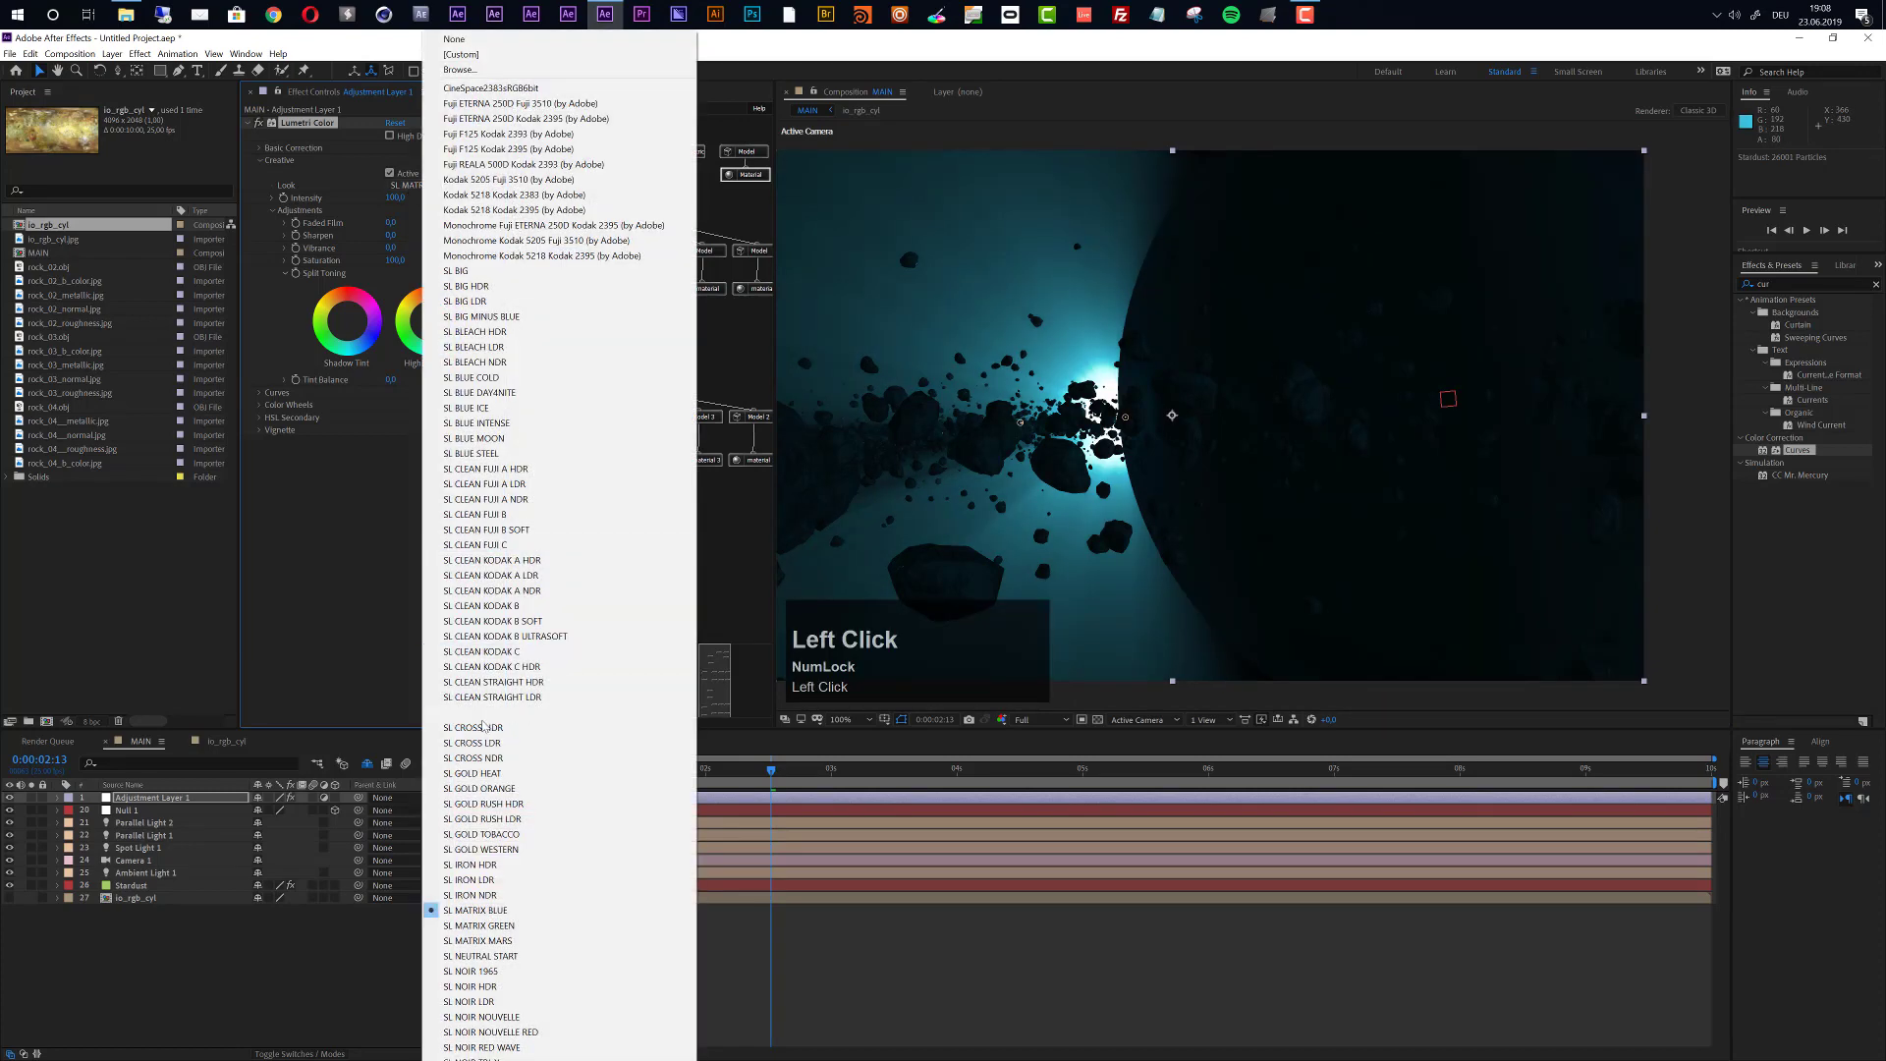
scroll(506, 851, down, 2)
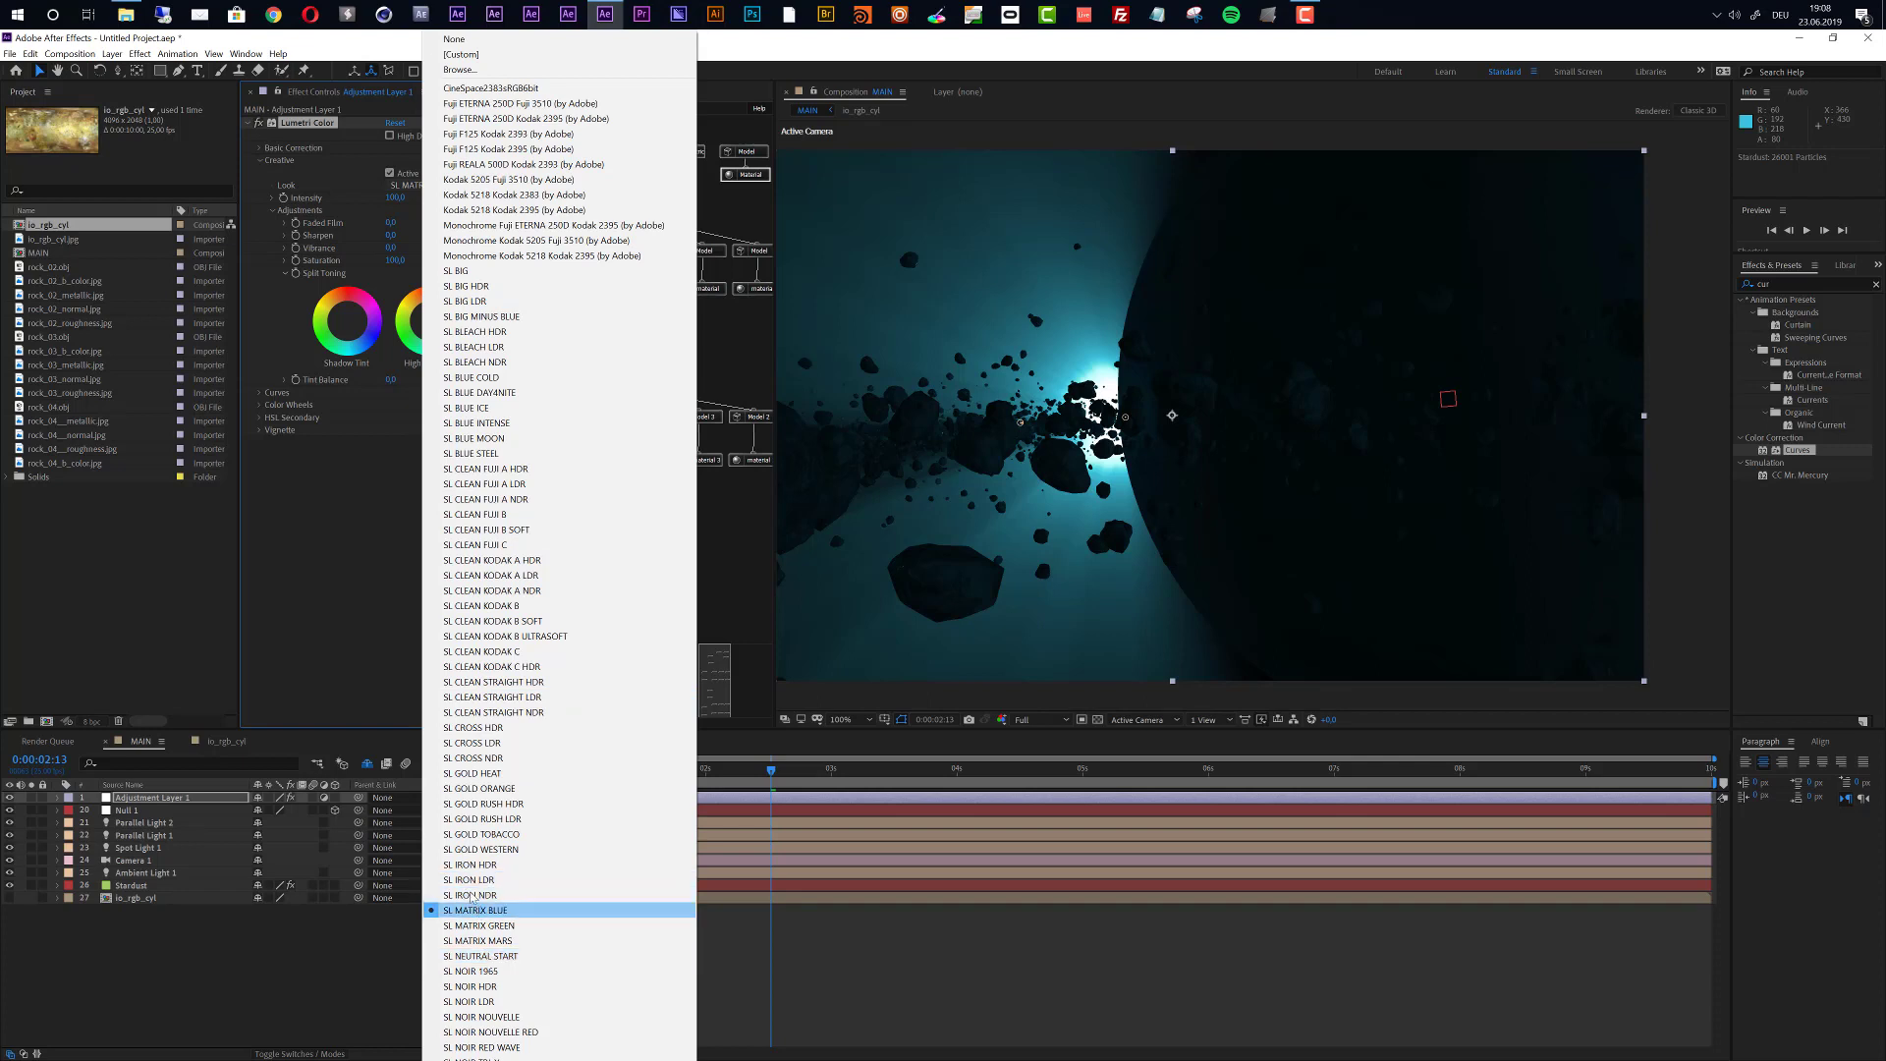
click(492, 941)
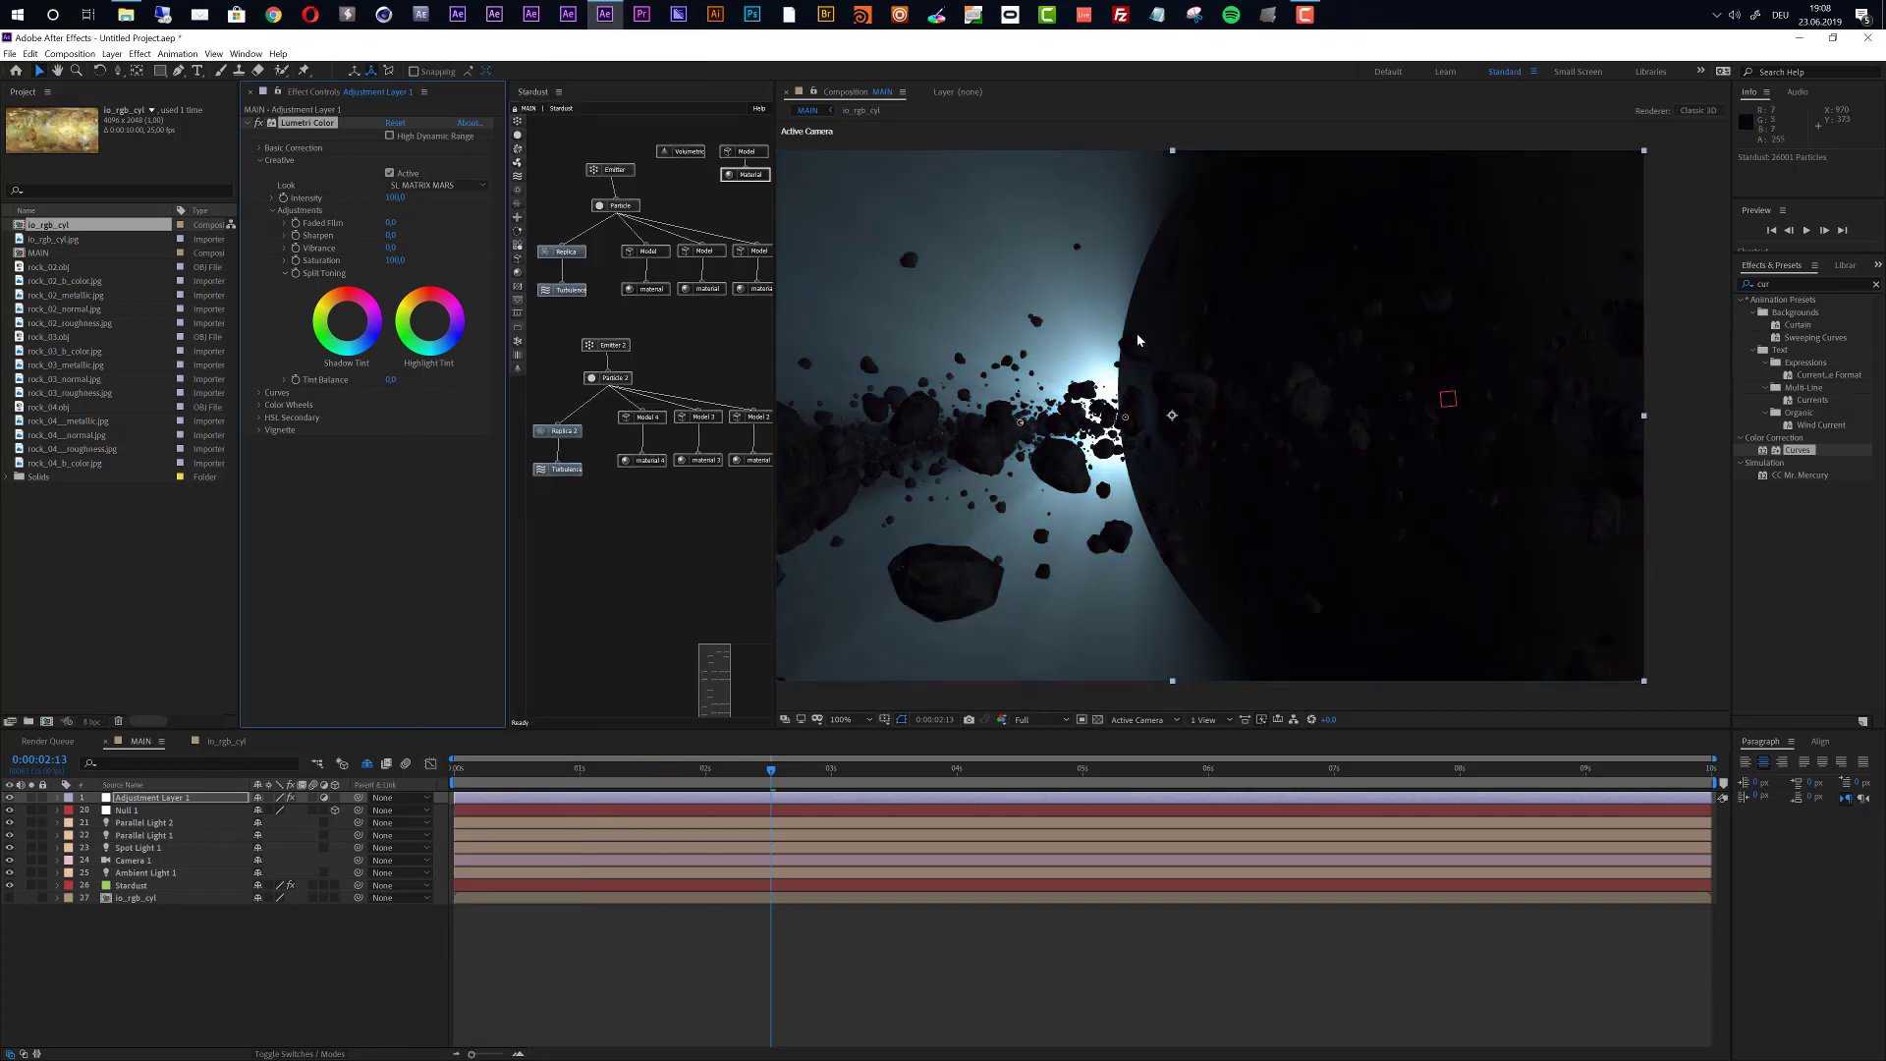
Set the intensity of the Lumetri Color Creative look to 70.
click(394, 197)
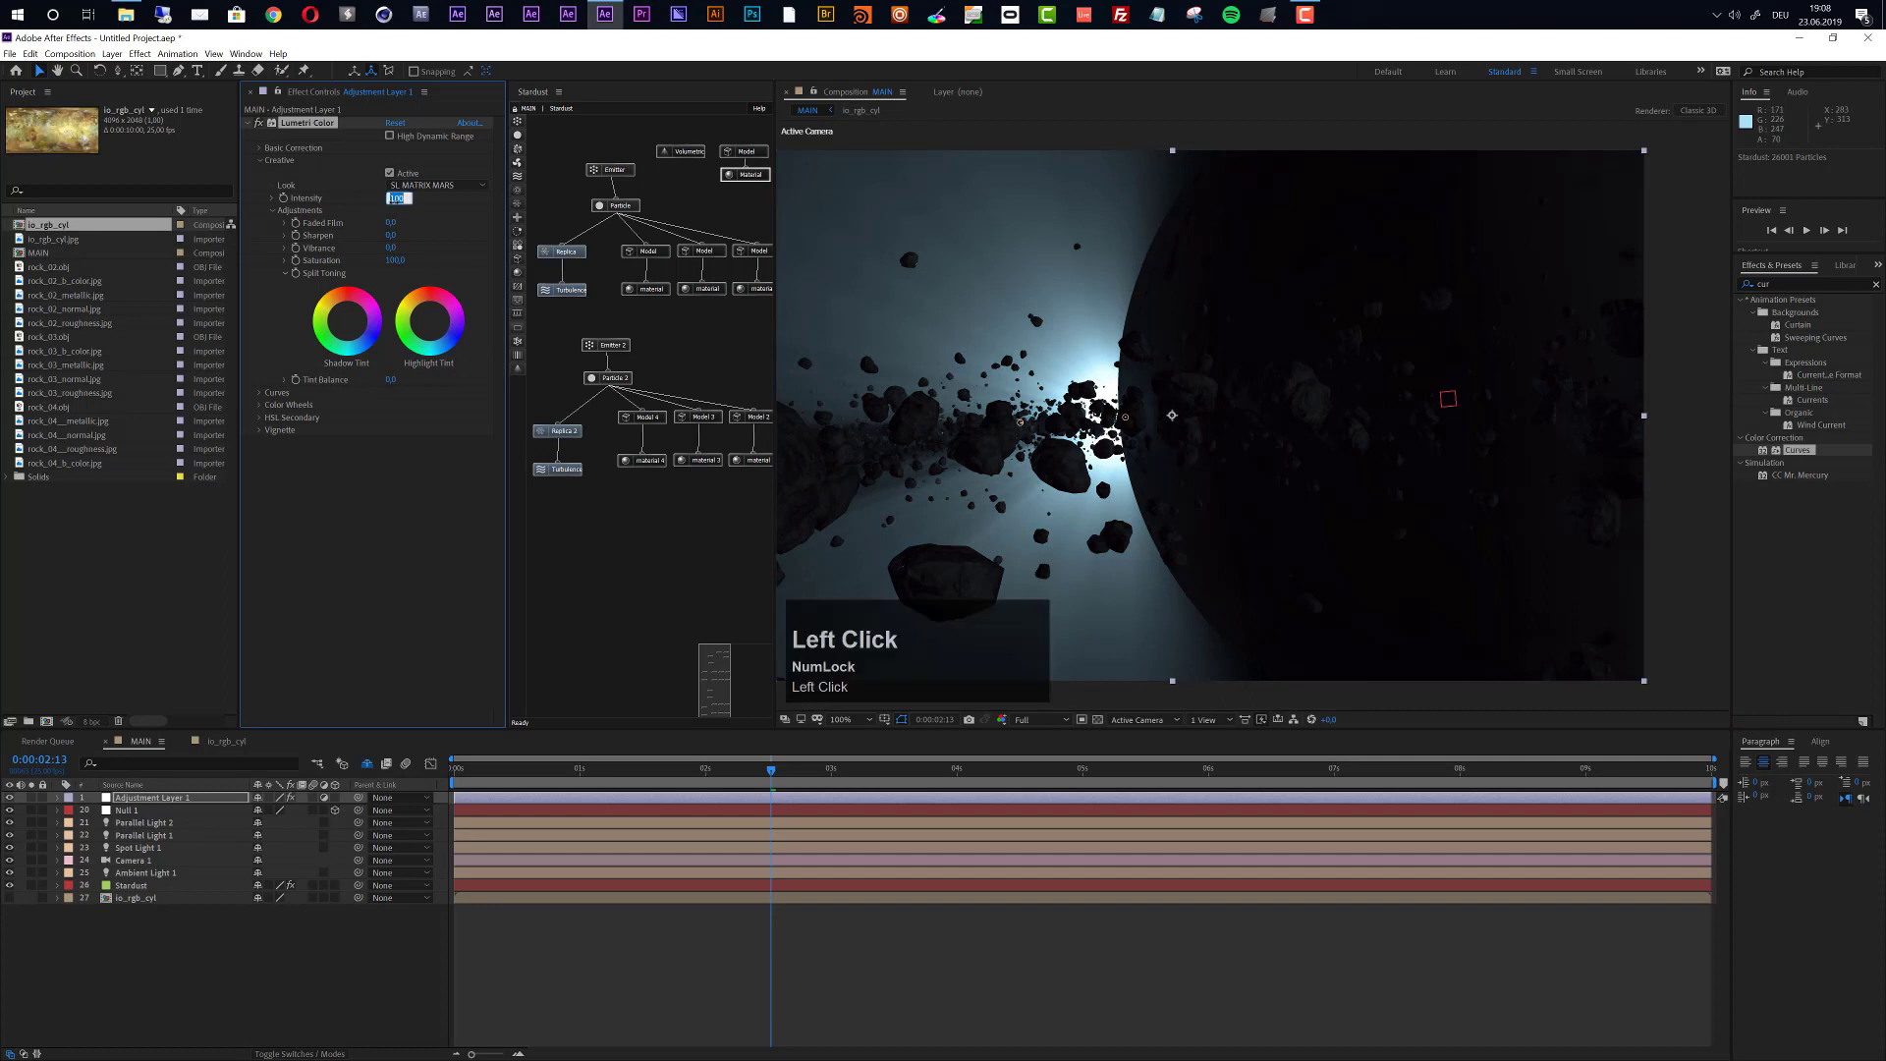
text(70)
key(Return)
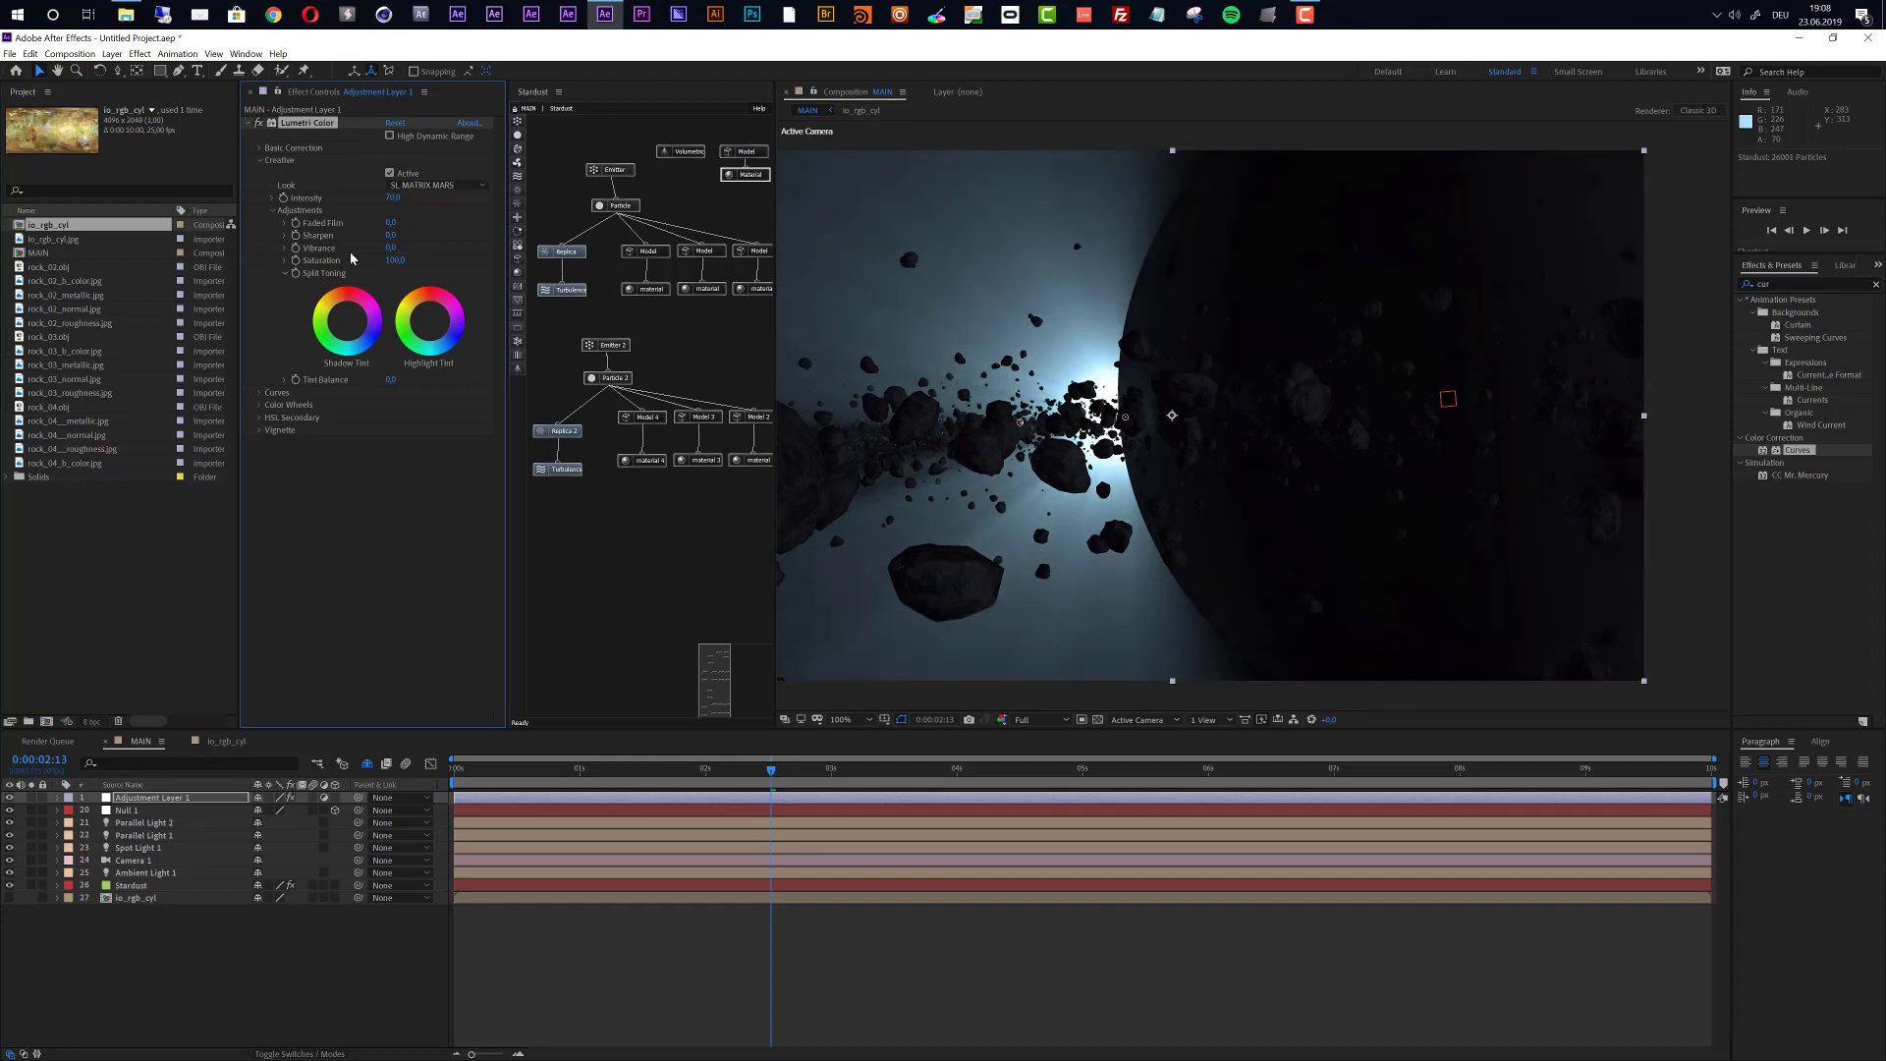
Try an exposure of 0.5 in Lumetri Color's Basic Correction and check the brighter scene.
scroll(268, 149, up, 1)
click(261, 149)
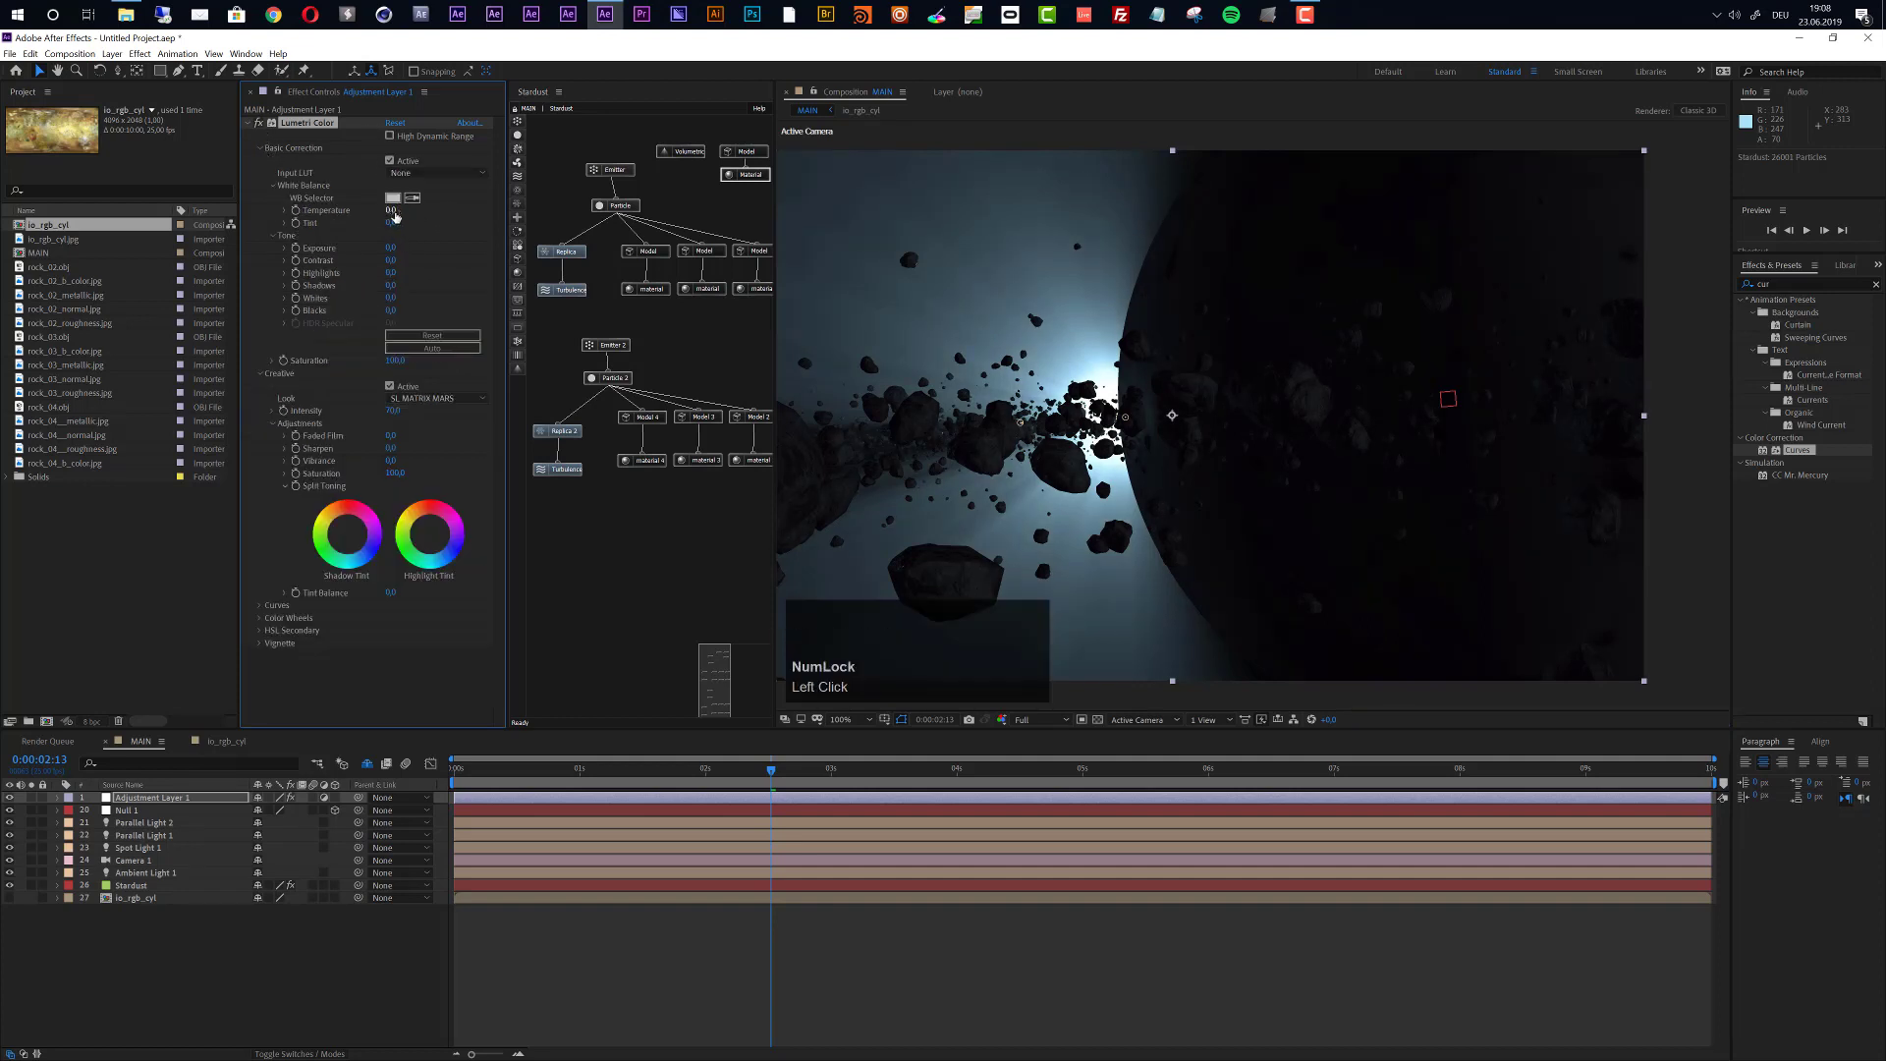
click(391, 250)
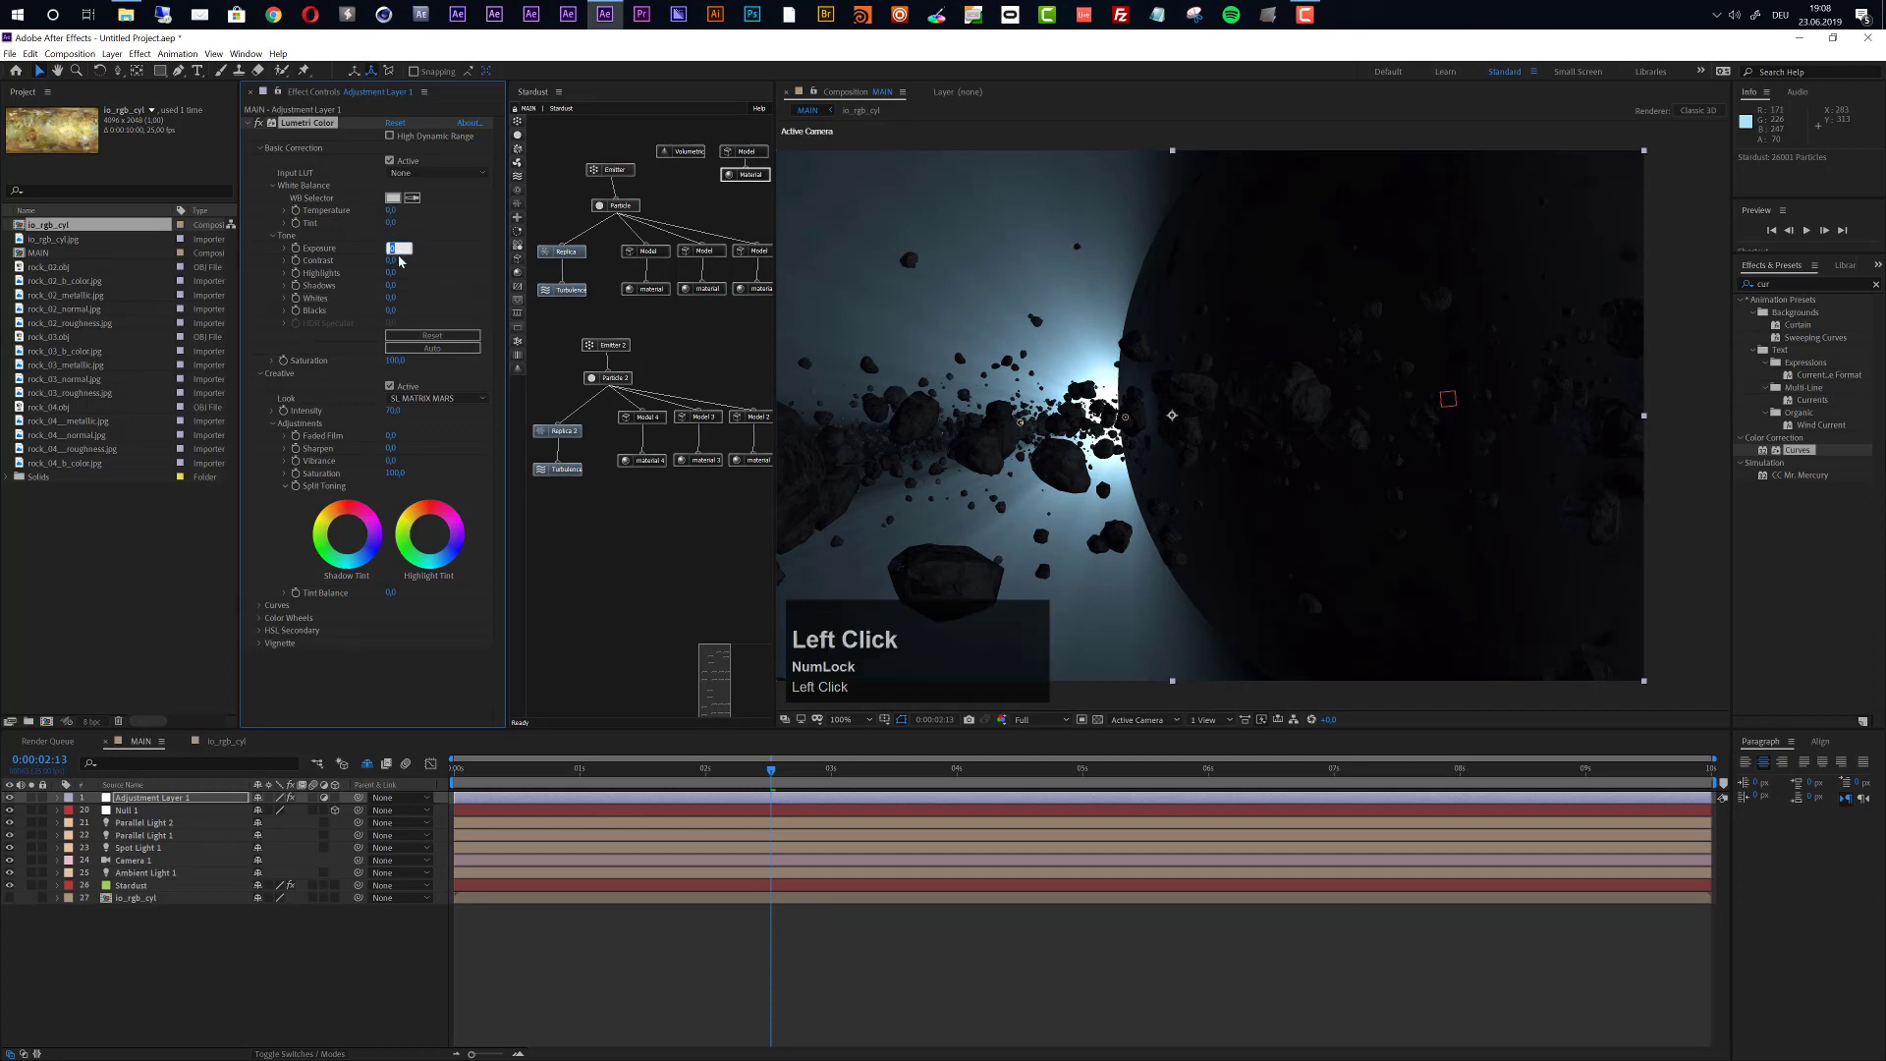
text(,5)
key(Return)
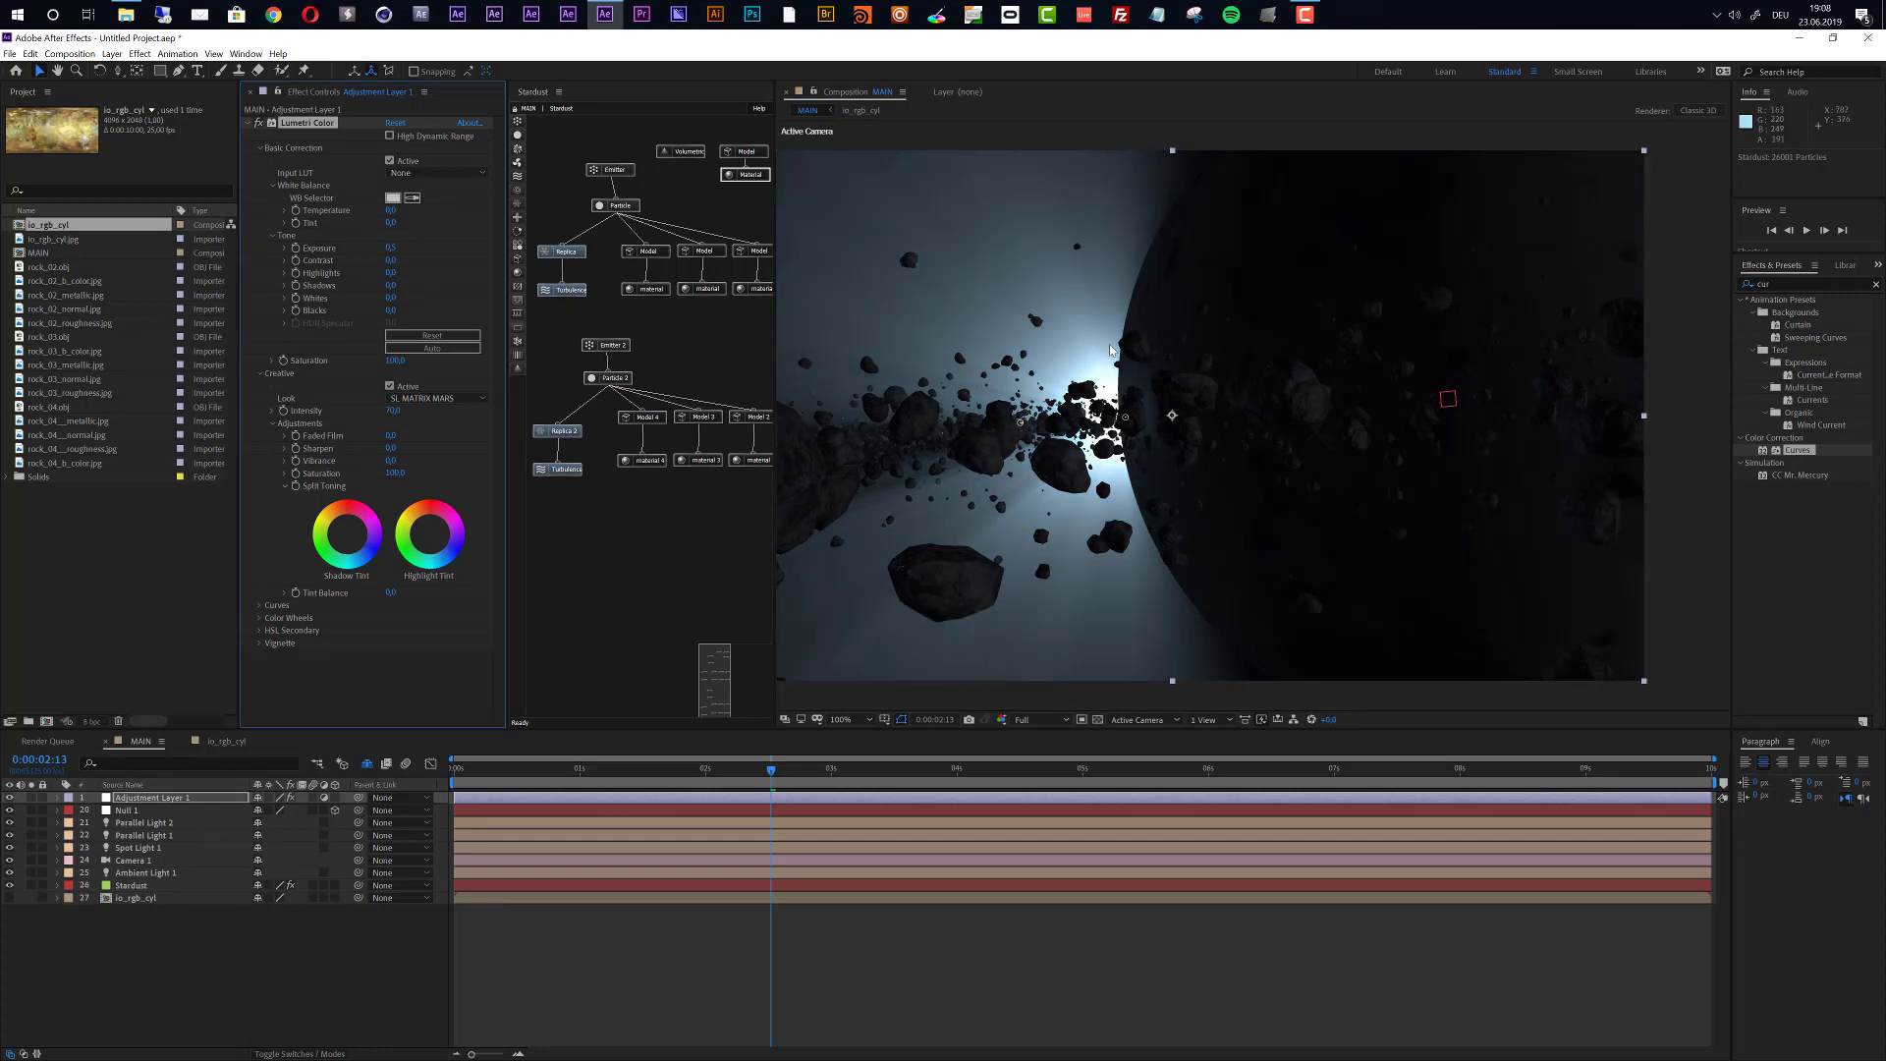
scroll(1208, 369, down, 1)
scroll(1208, 369, up, 1)
scroll(1208, 369, down, 1)
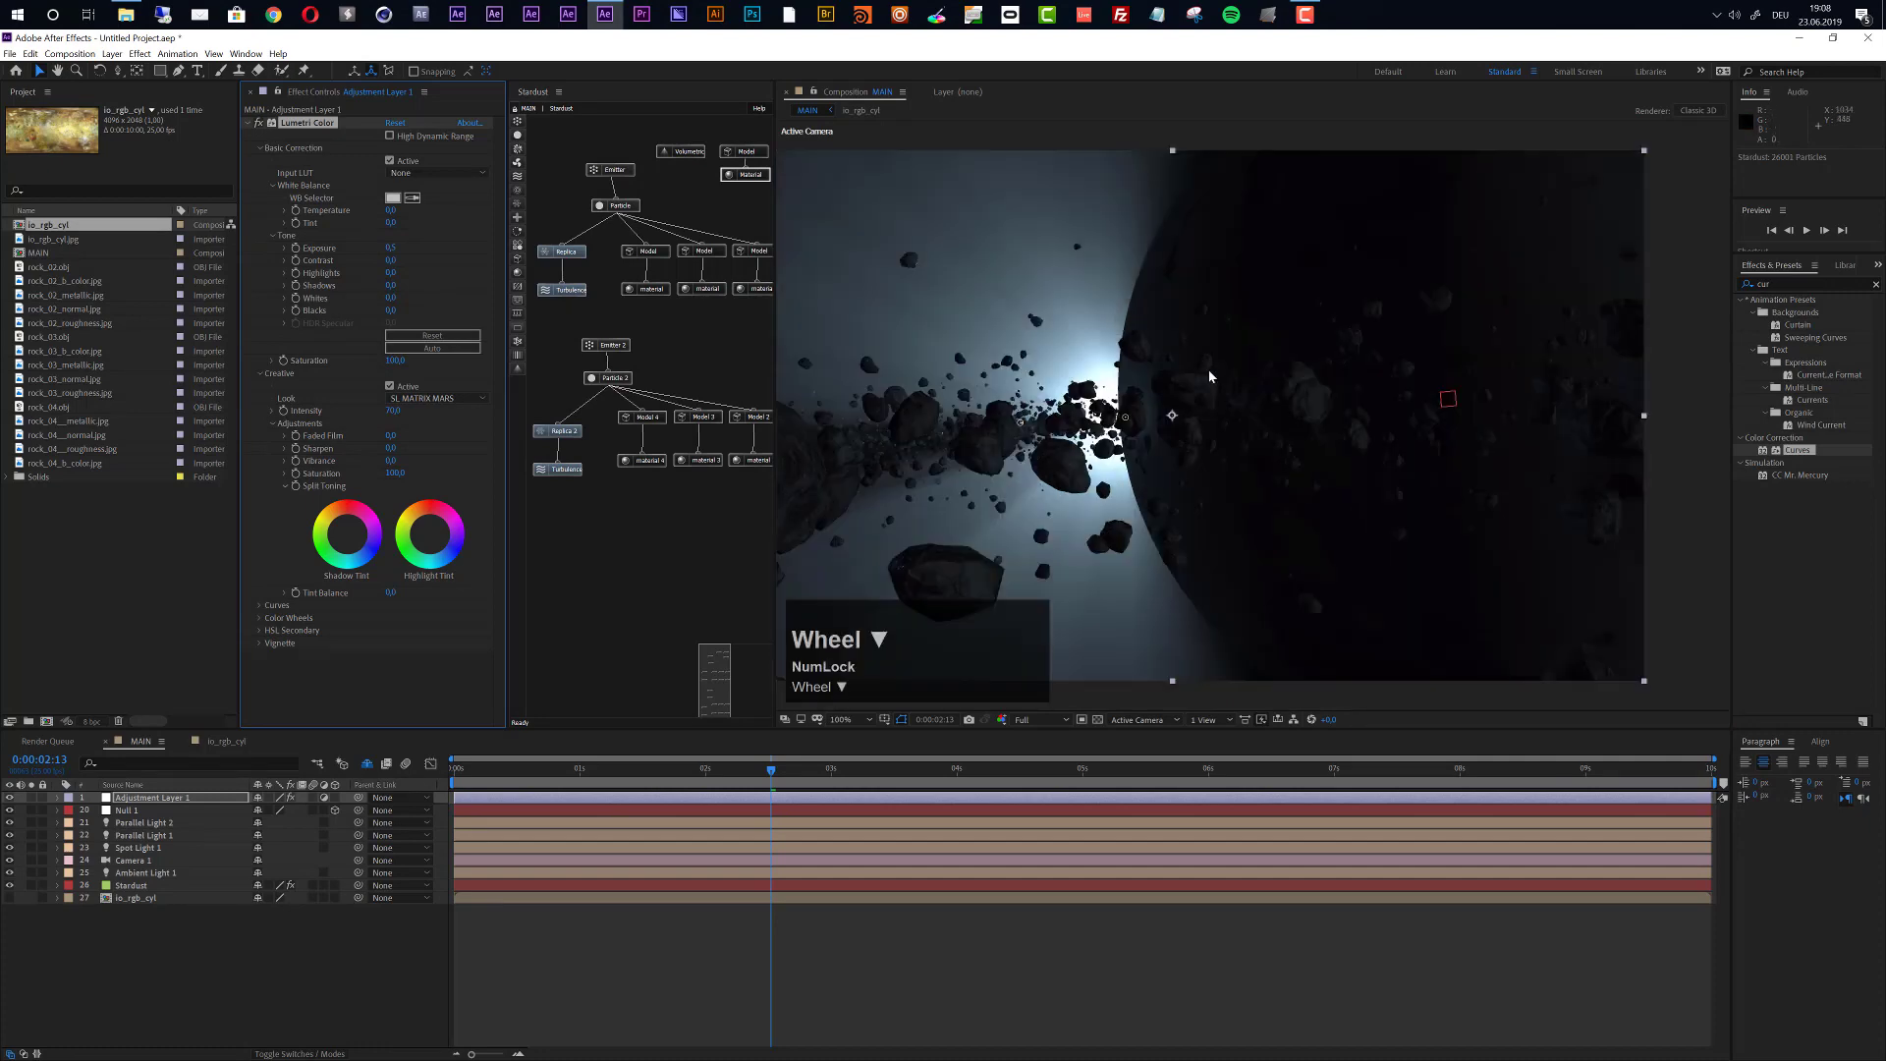
Set Shadows to 25 in the Basic Correction tone settings of Lumetri Color.
click(392, 286)
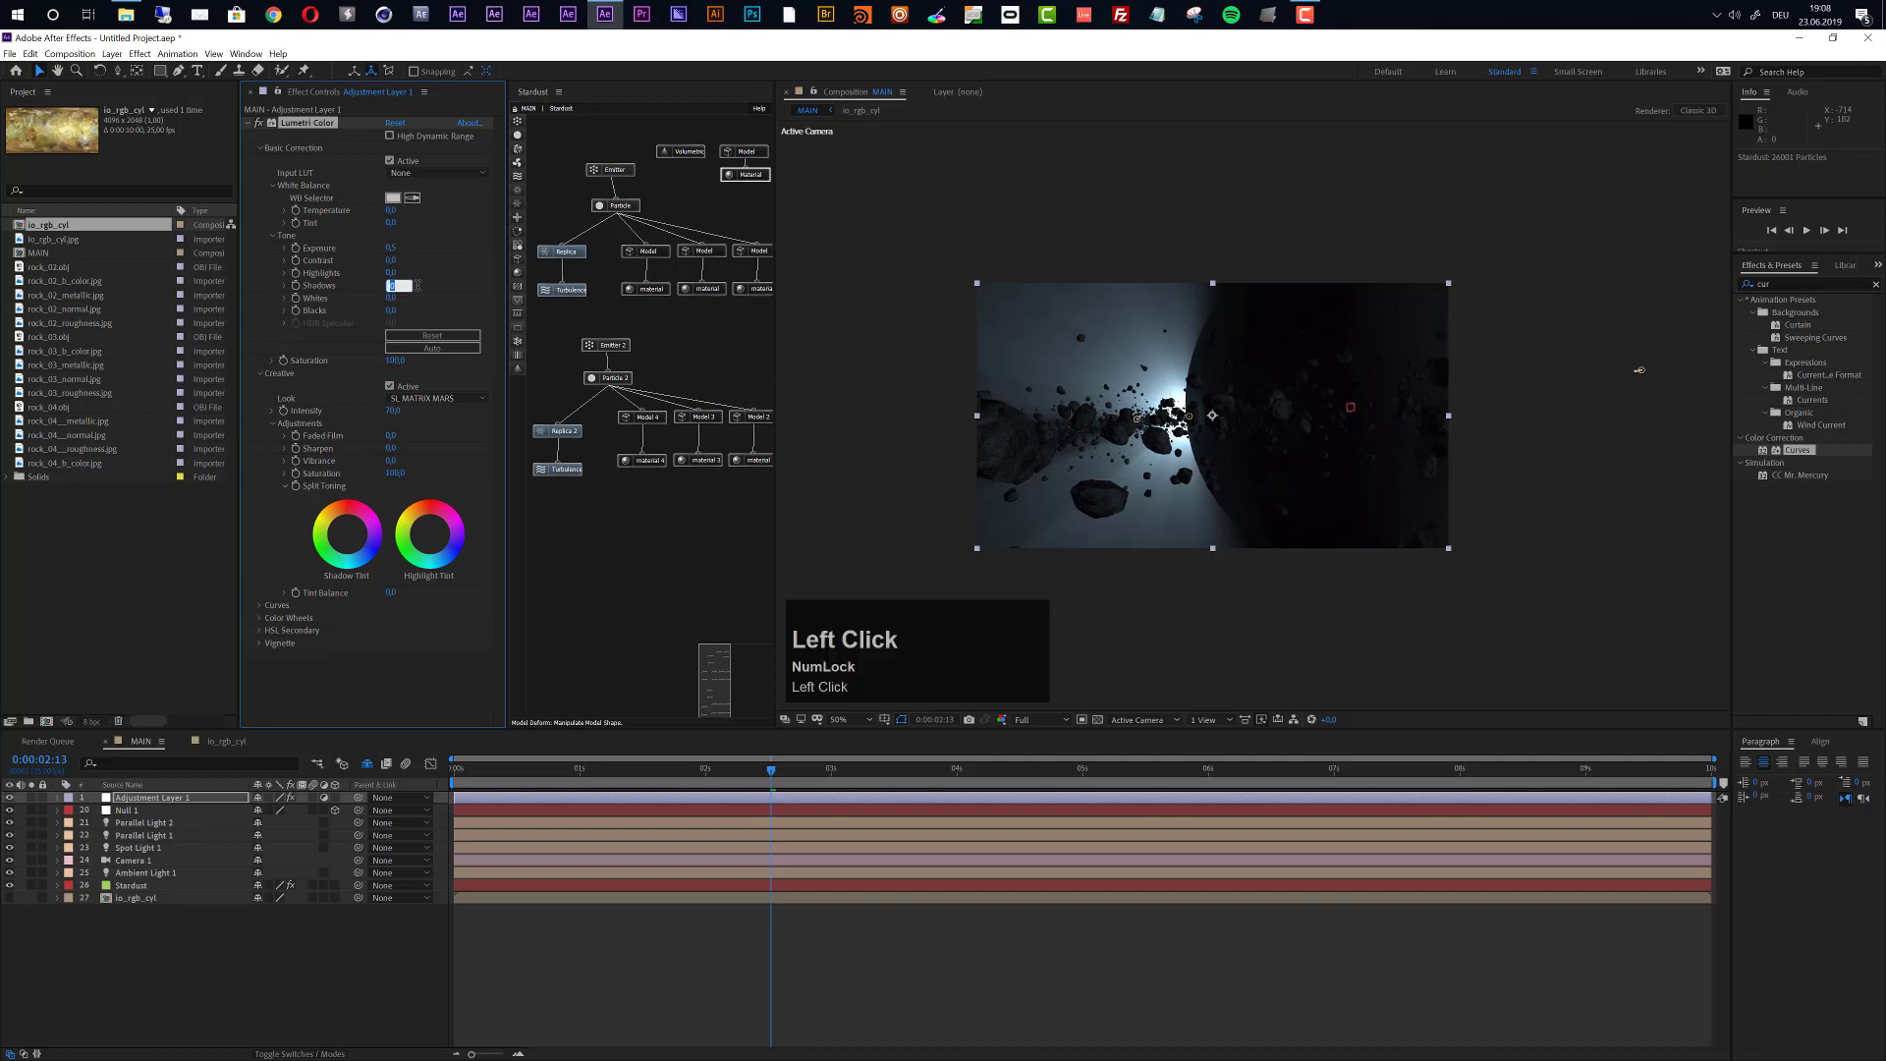
text(25)
key(Return)
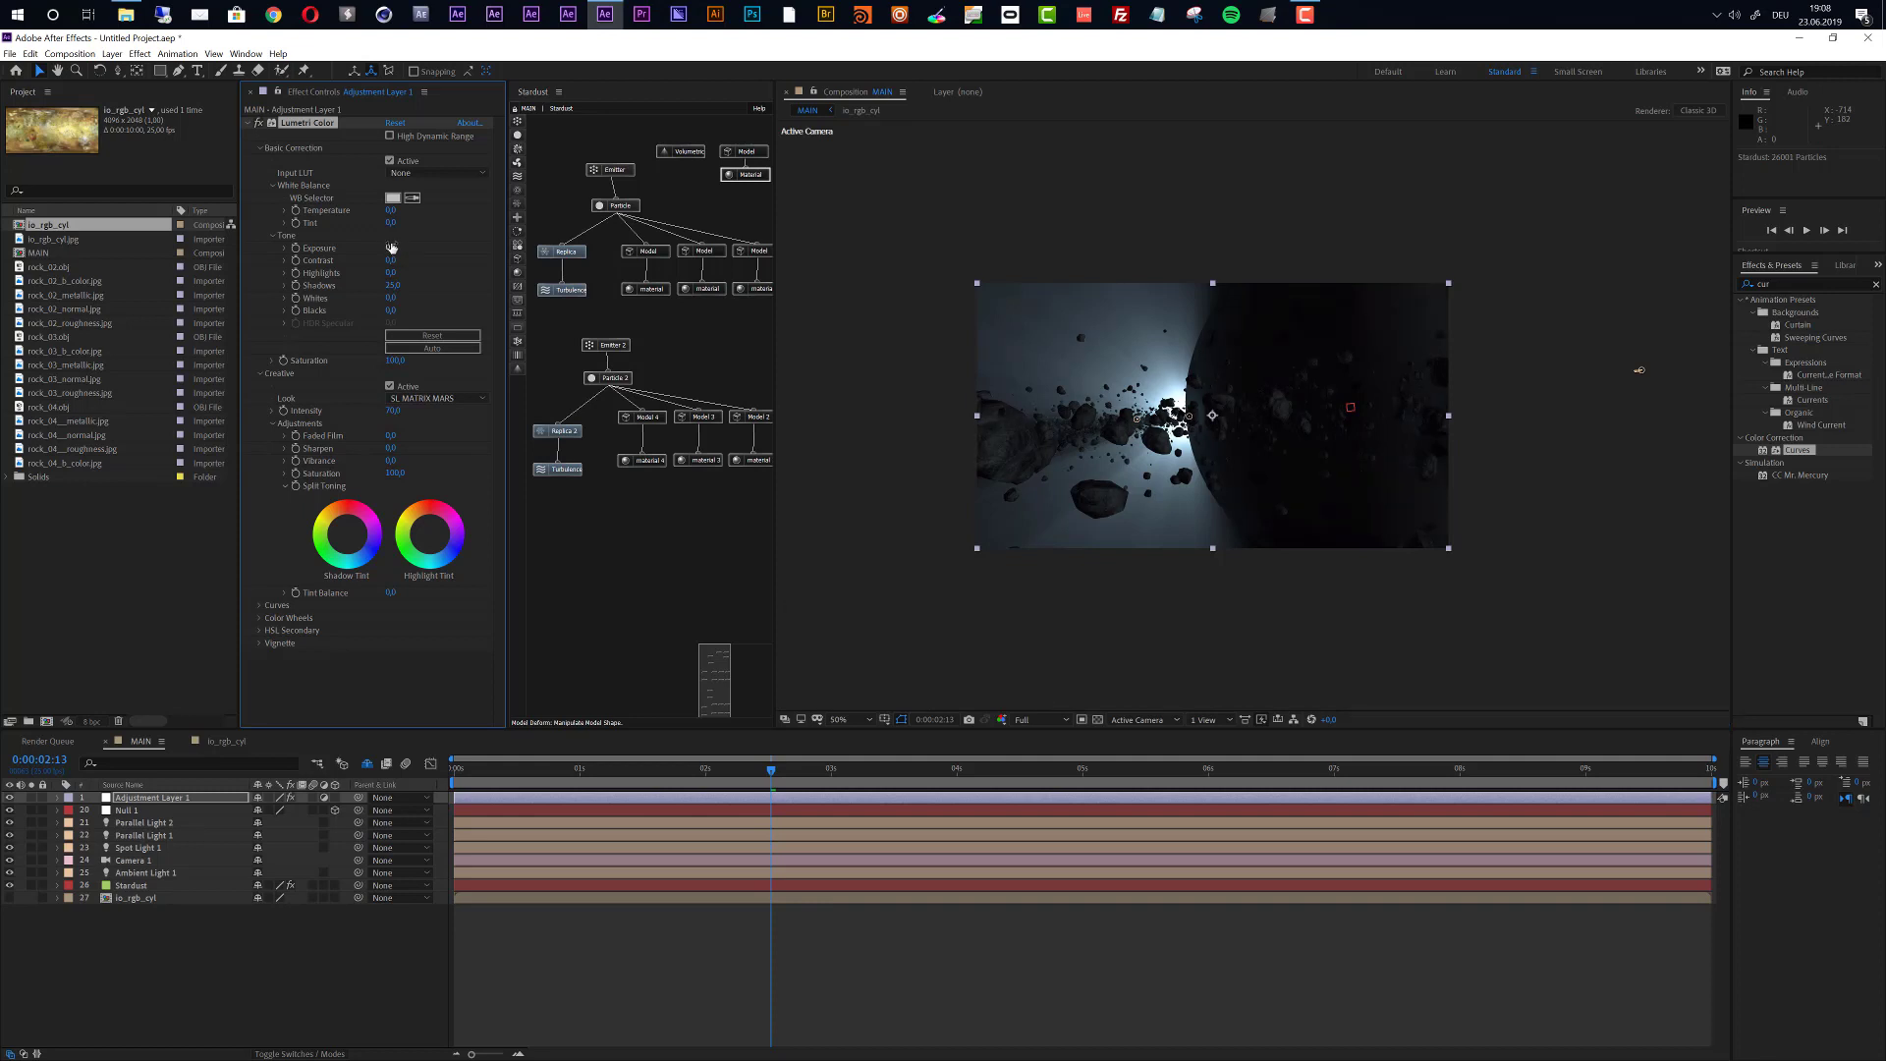
Set the Basic Correction exposure to 0 and check the graded scene at different magnifications.
click(392, 247)
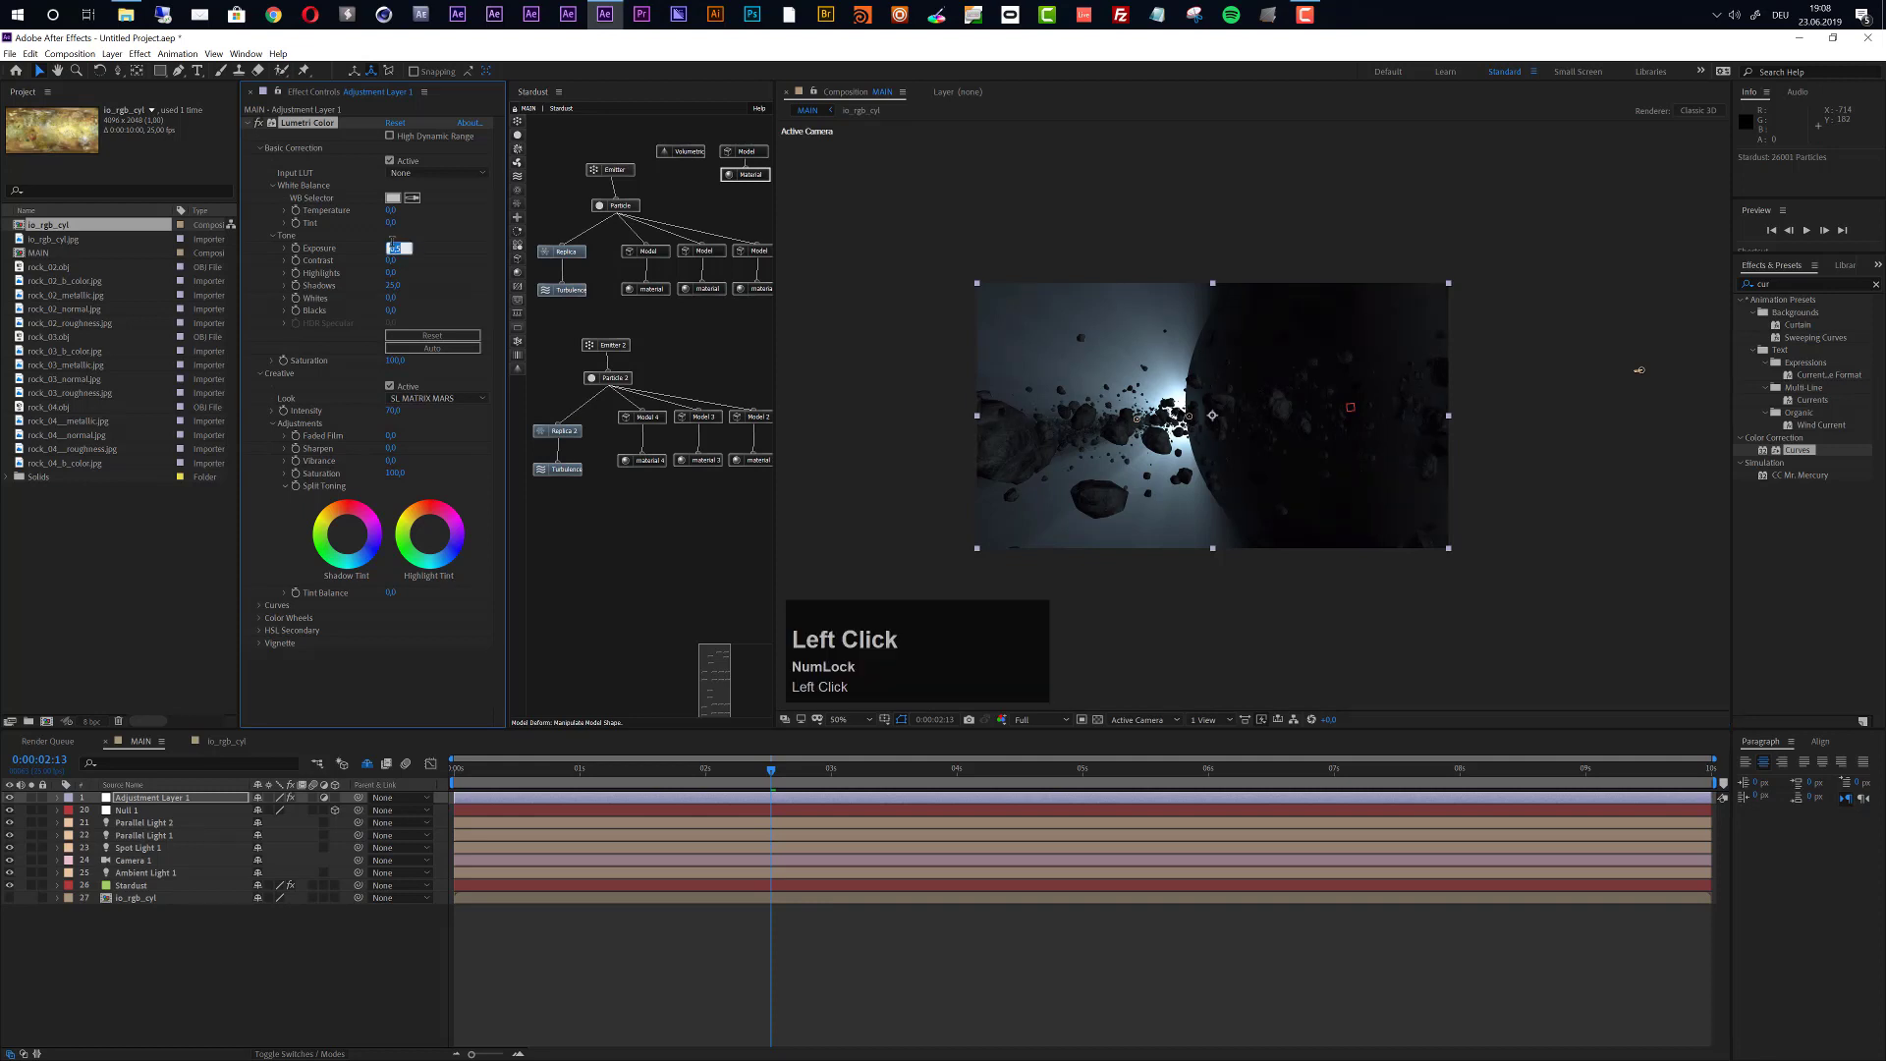
text(0)
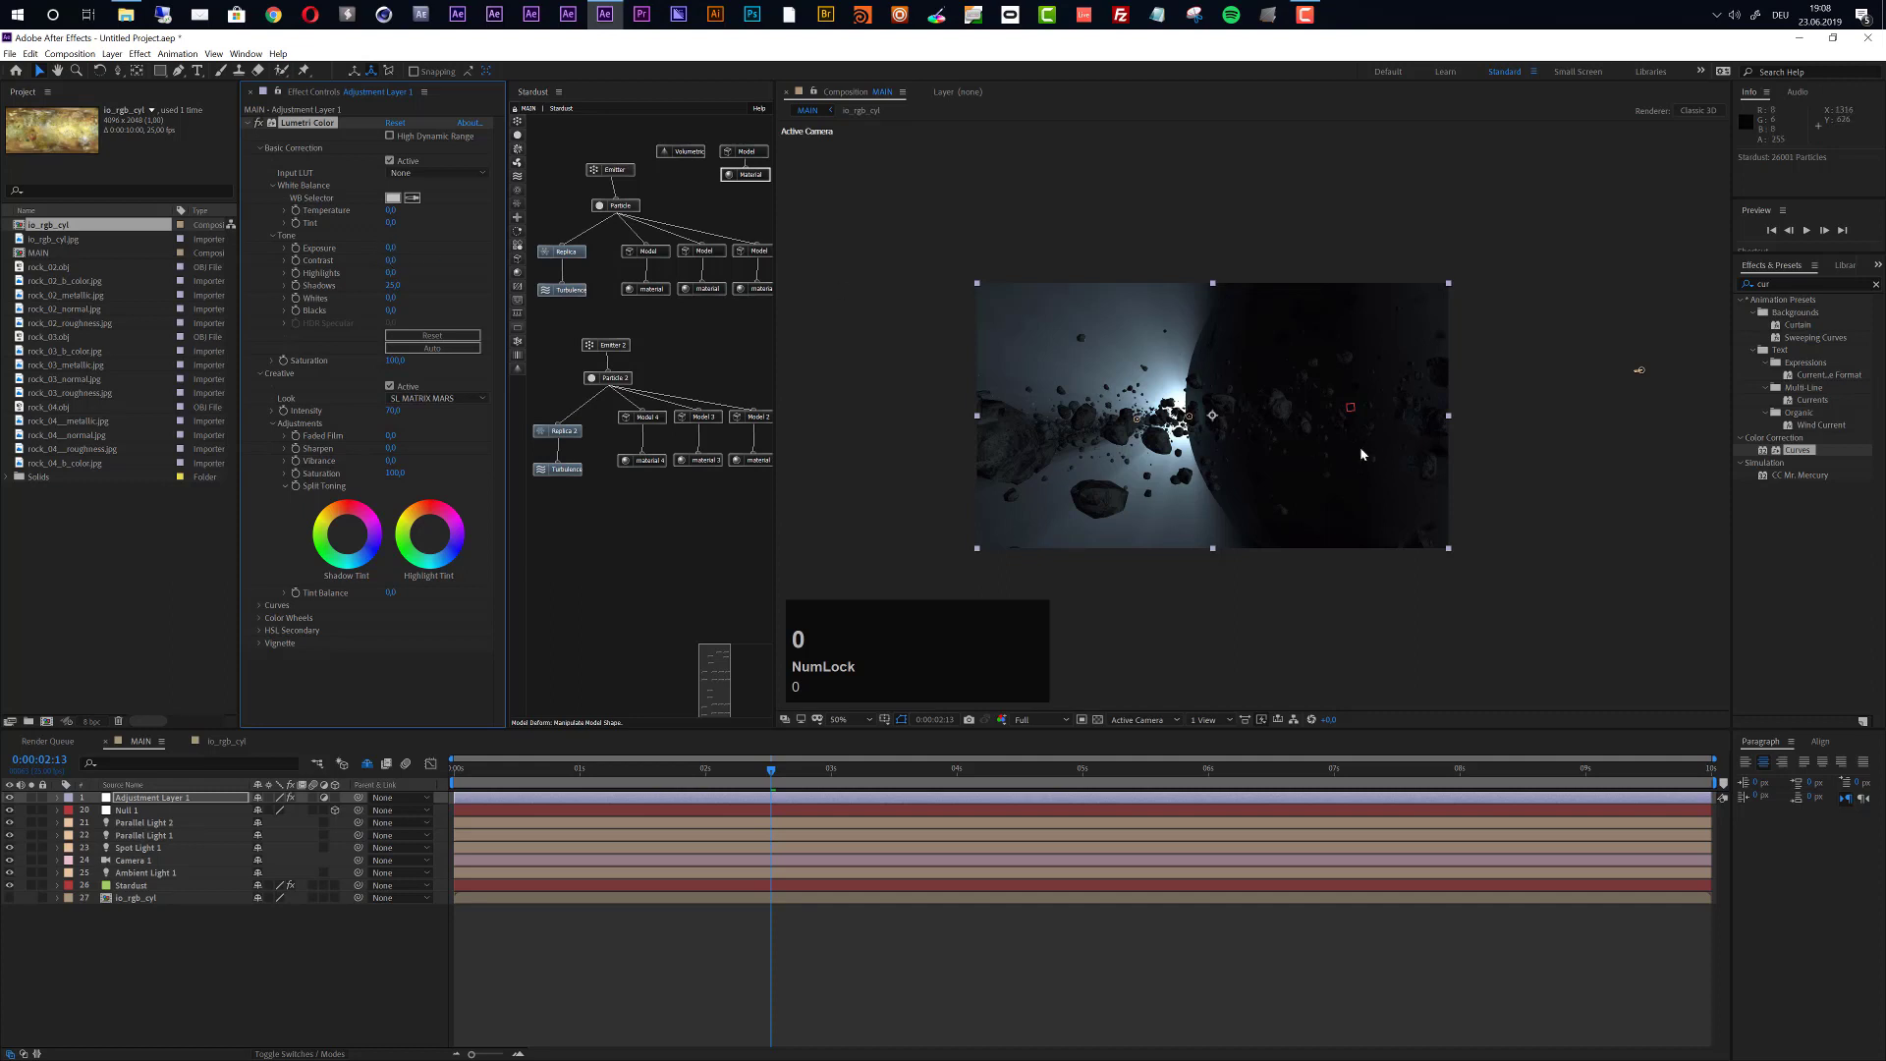
scroll(1359, 455, up, 1)
scroll(1362, 452, down, 1)
scroll(1363, 453, up, 1)
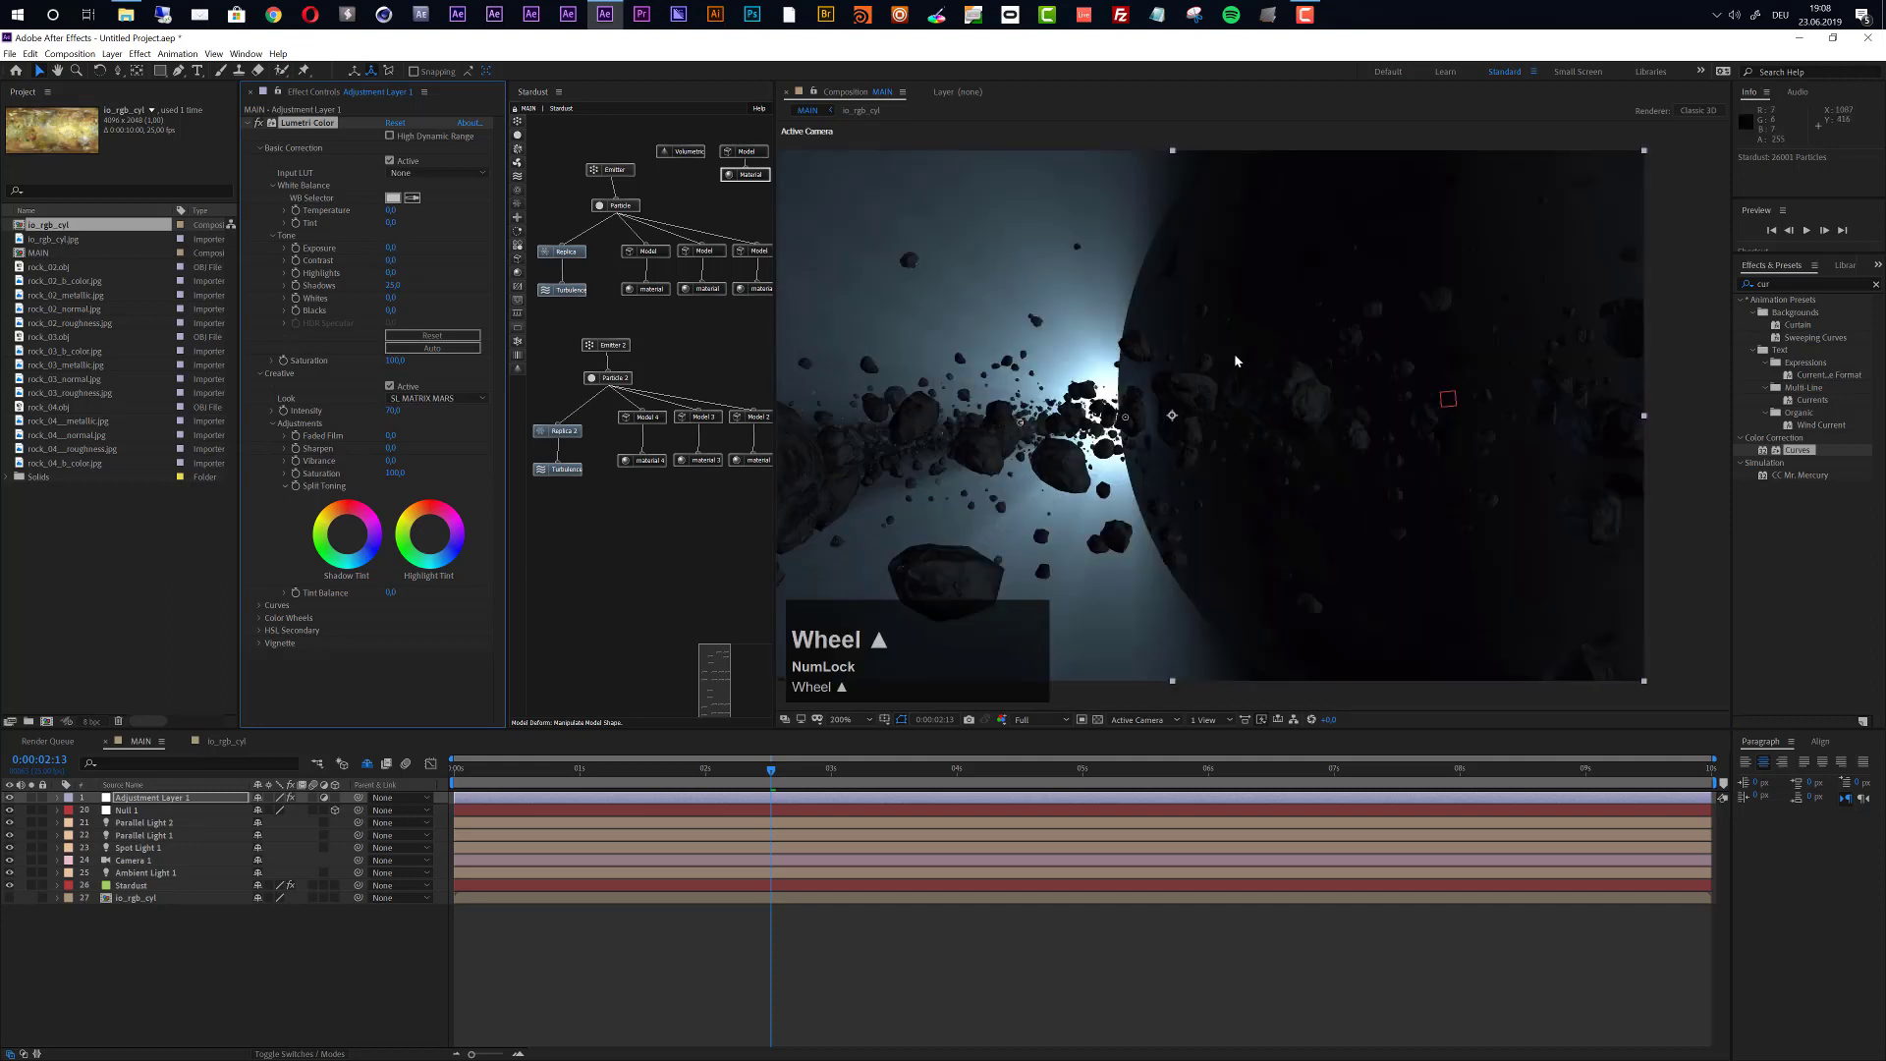
scroll(1236, 360, down, 2)
scroll(1236, 361, up, 1)
scroll(1220, 340, down, 1)
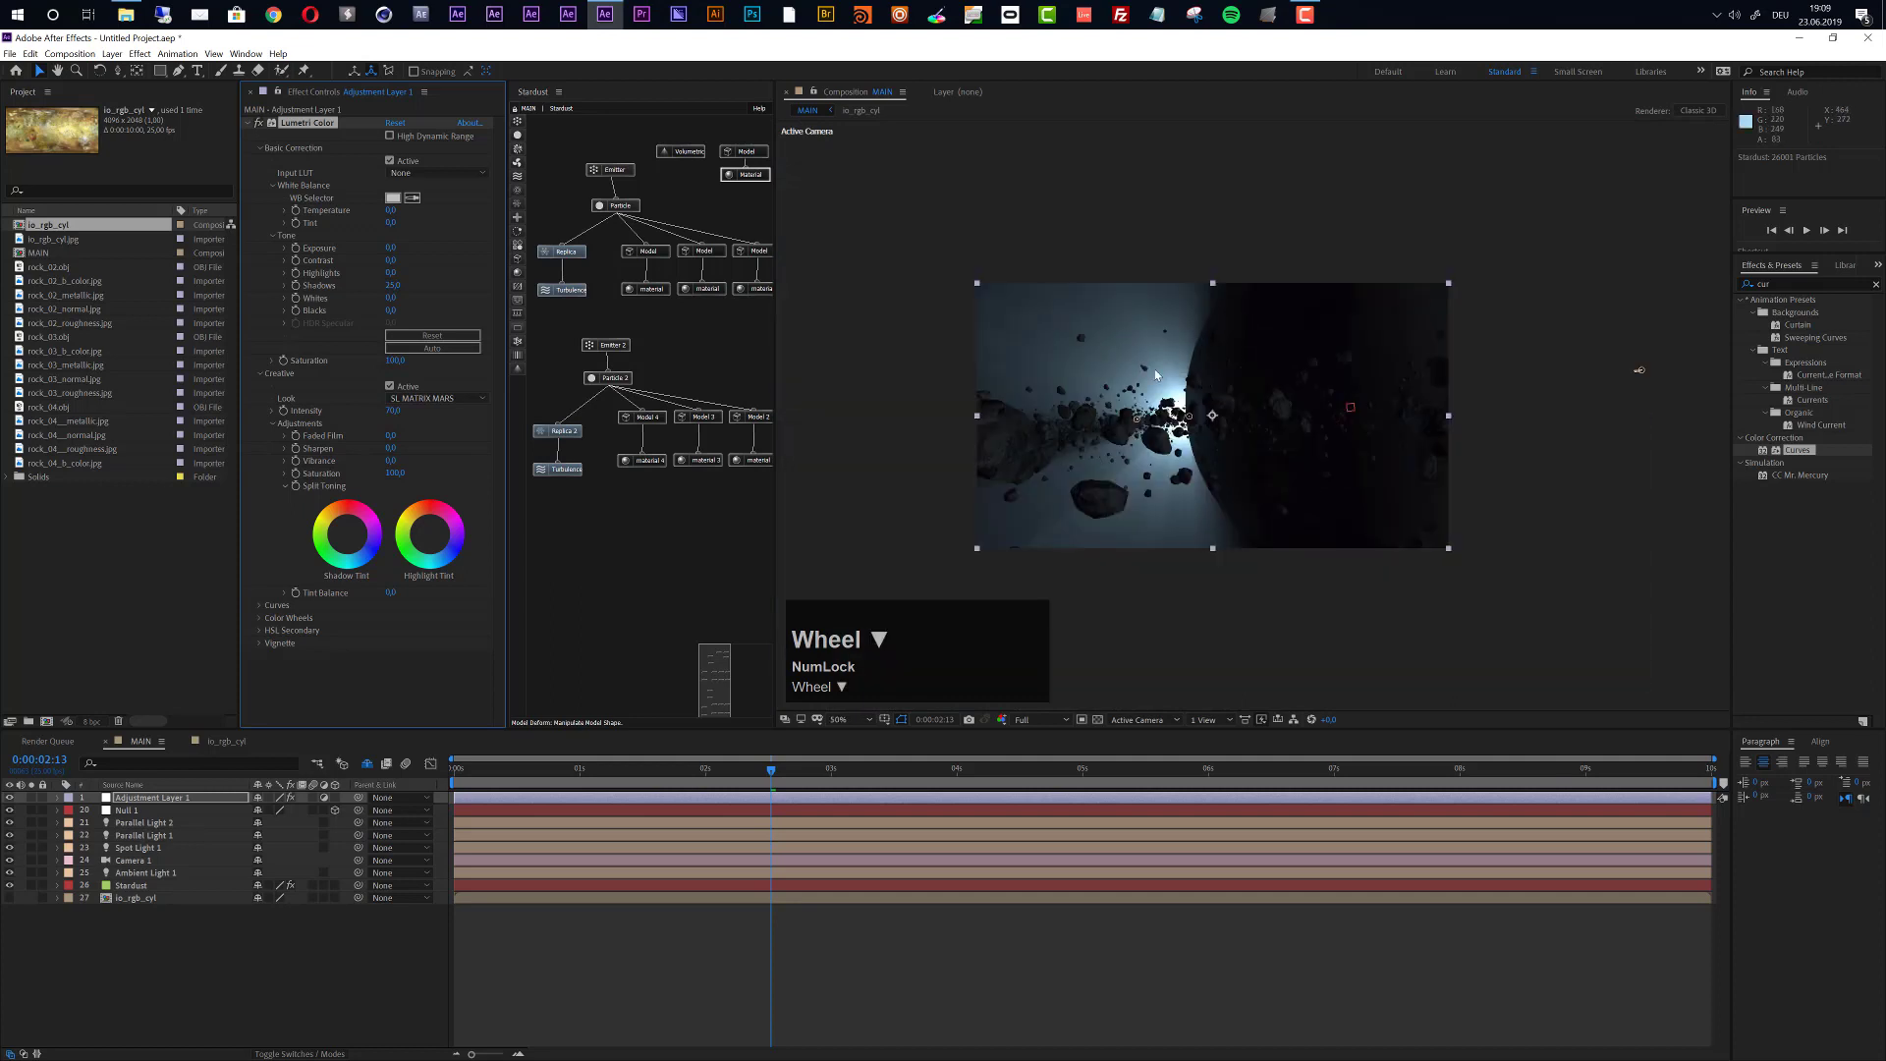
scroll(1156, 374, up, 1)
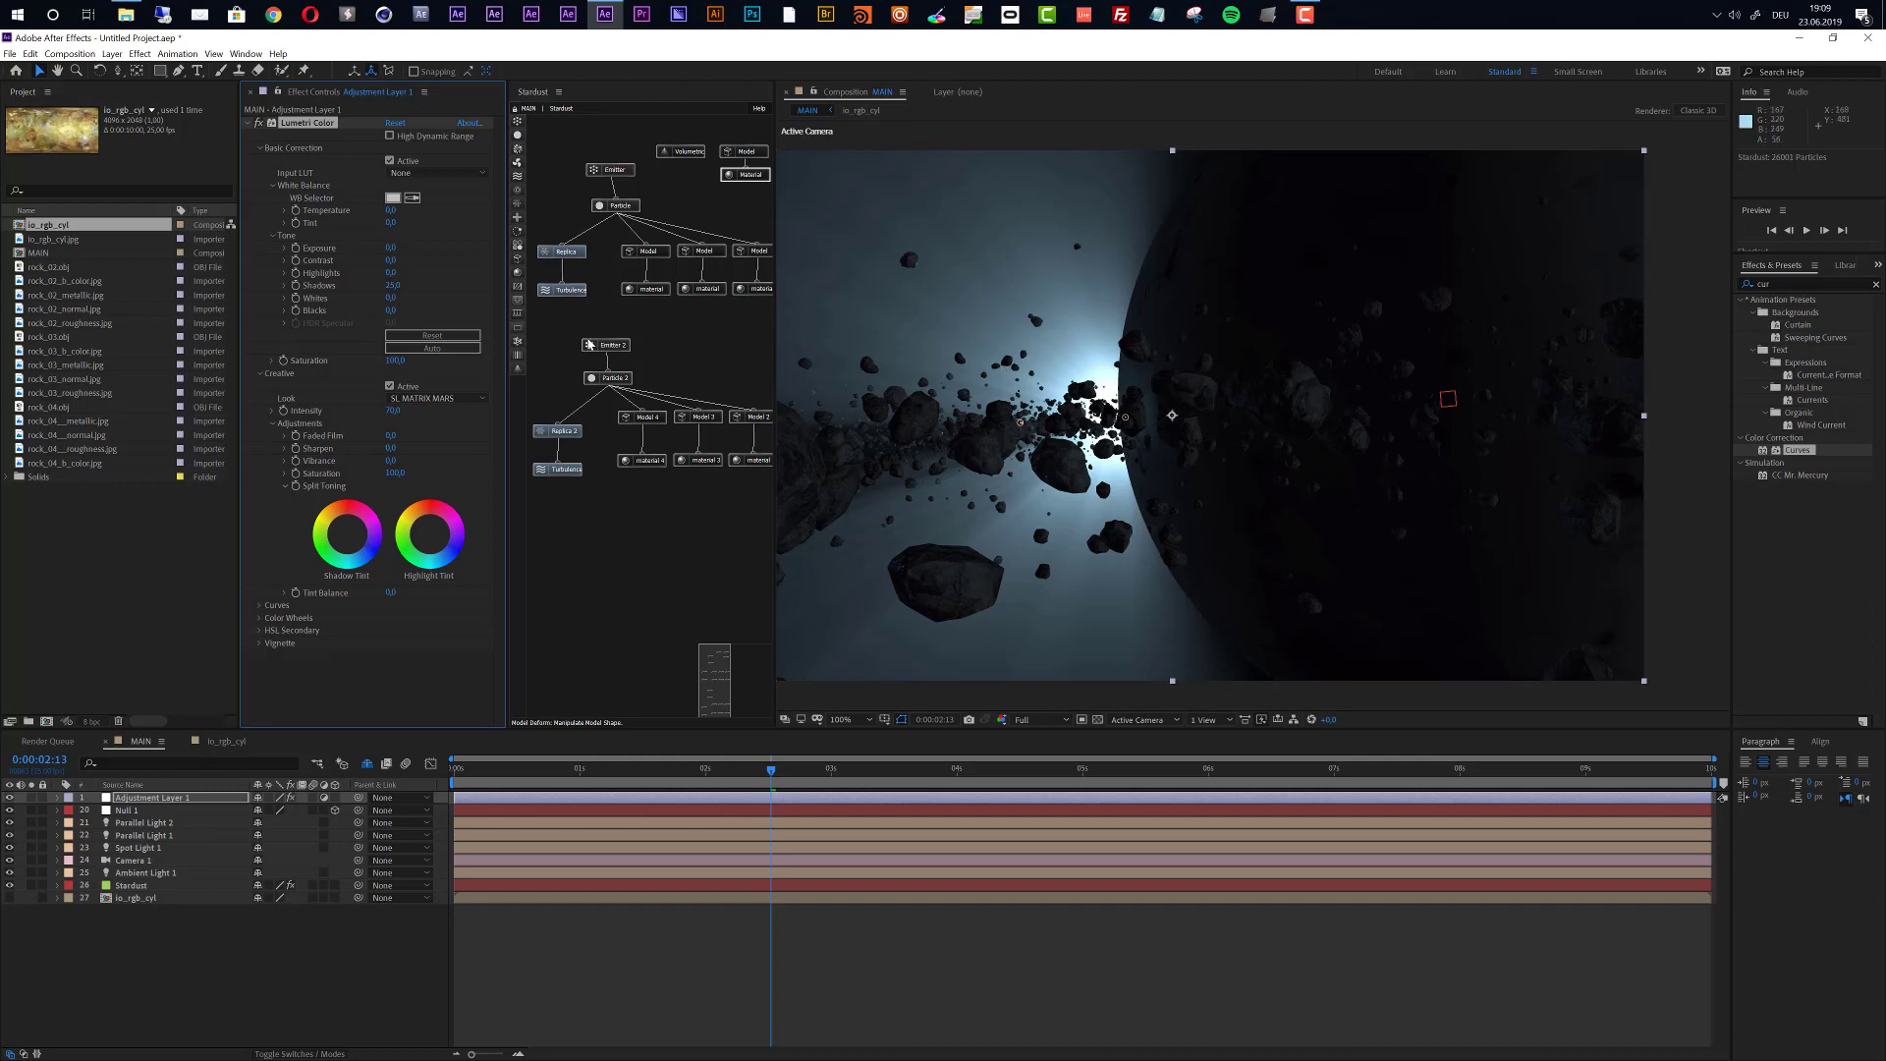
Enable fog in the Stardust render settings and increase its Start distance.
click(132, 886)
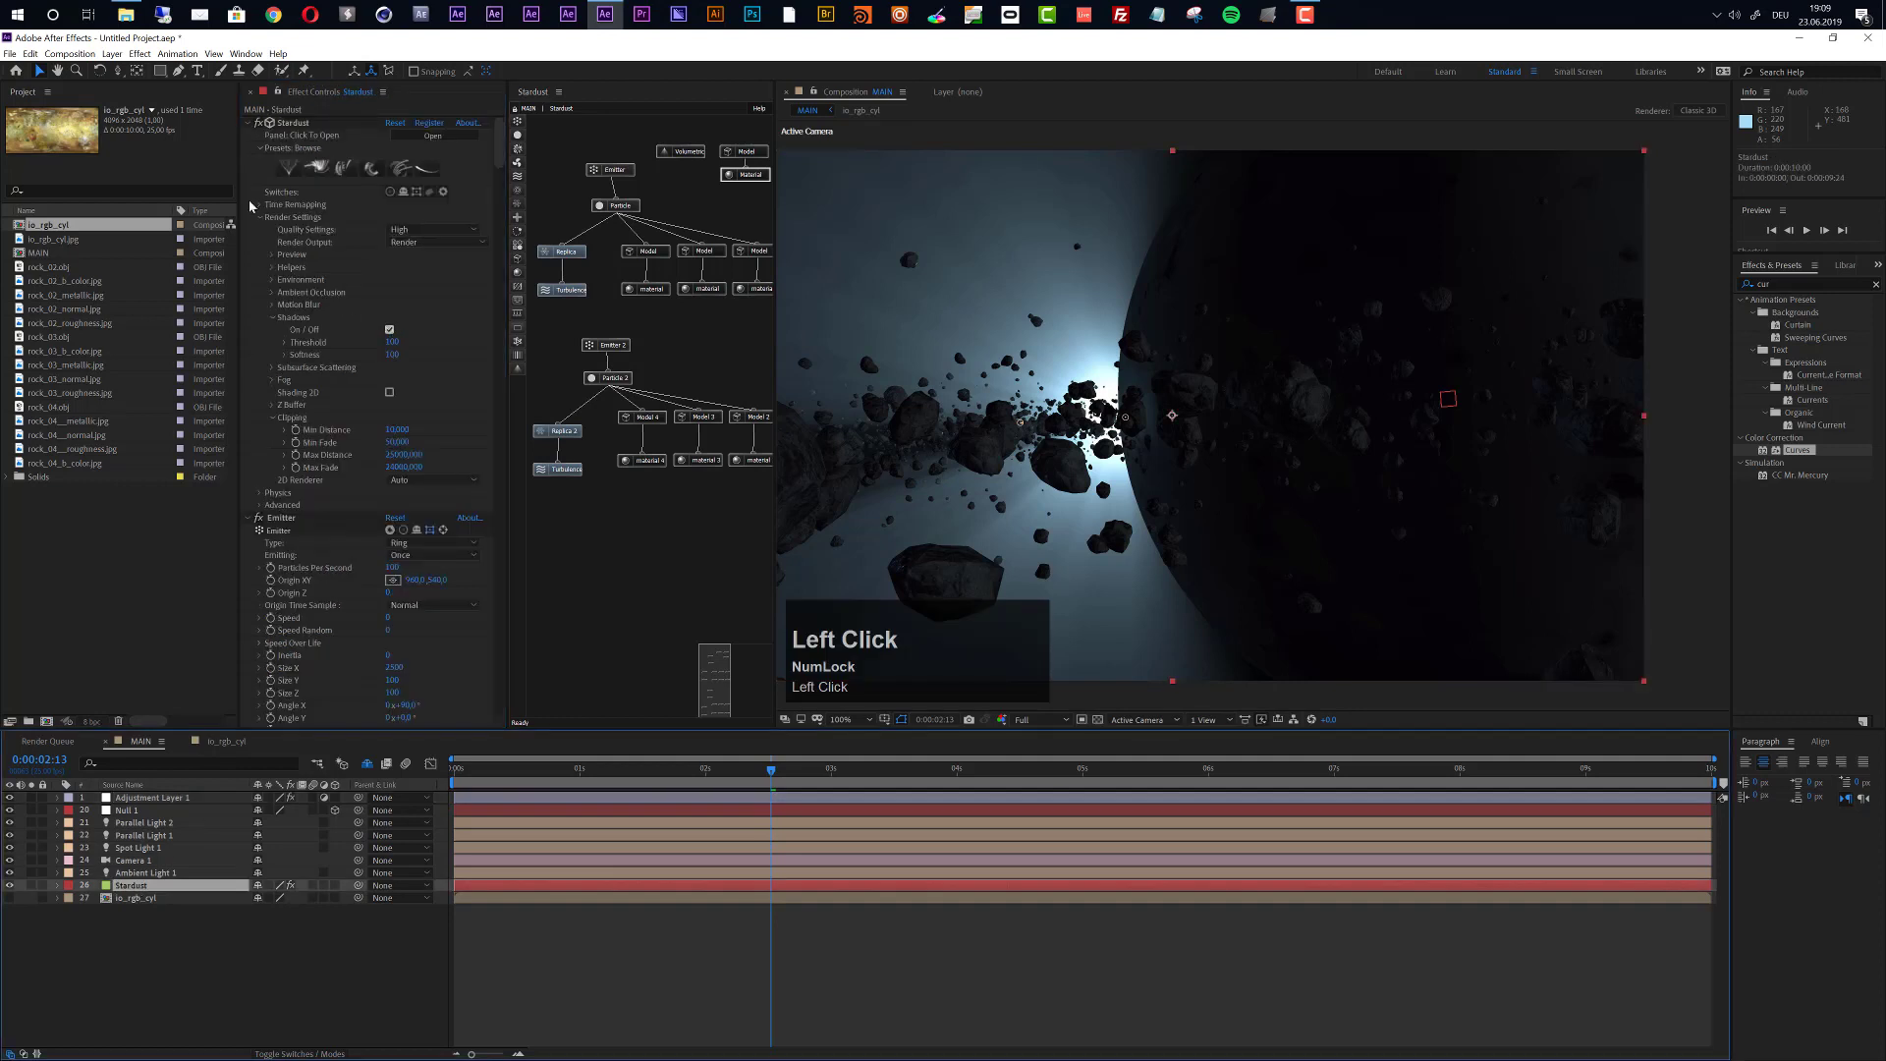
click(272, 380)
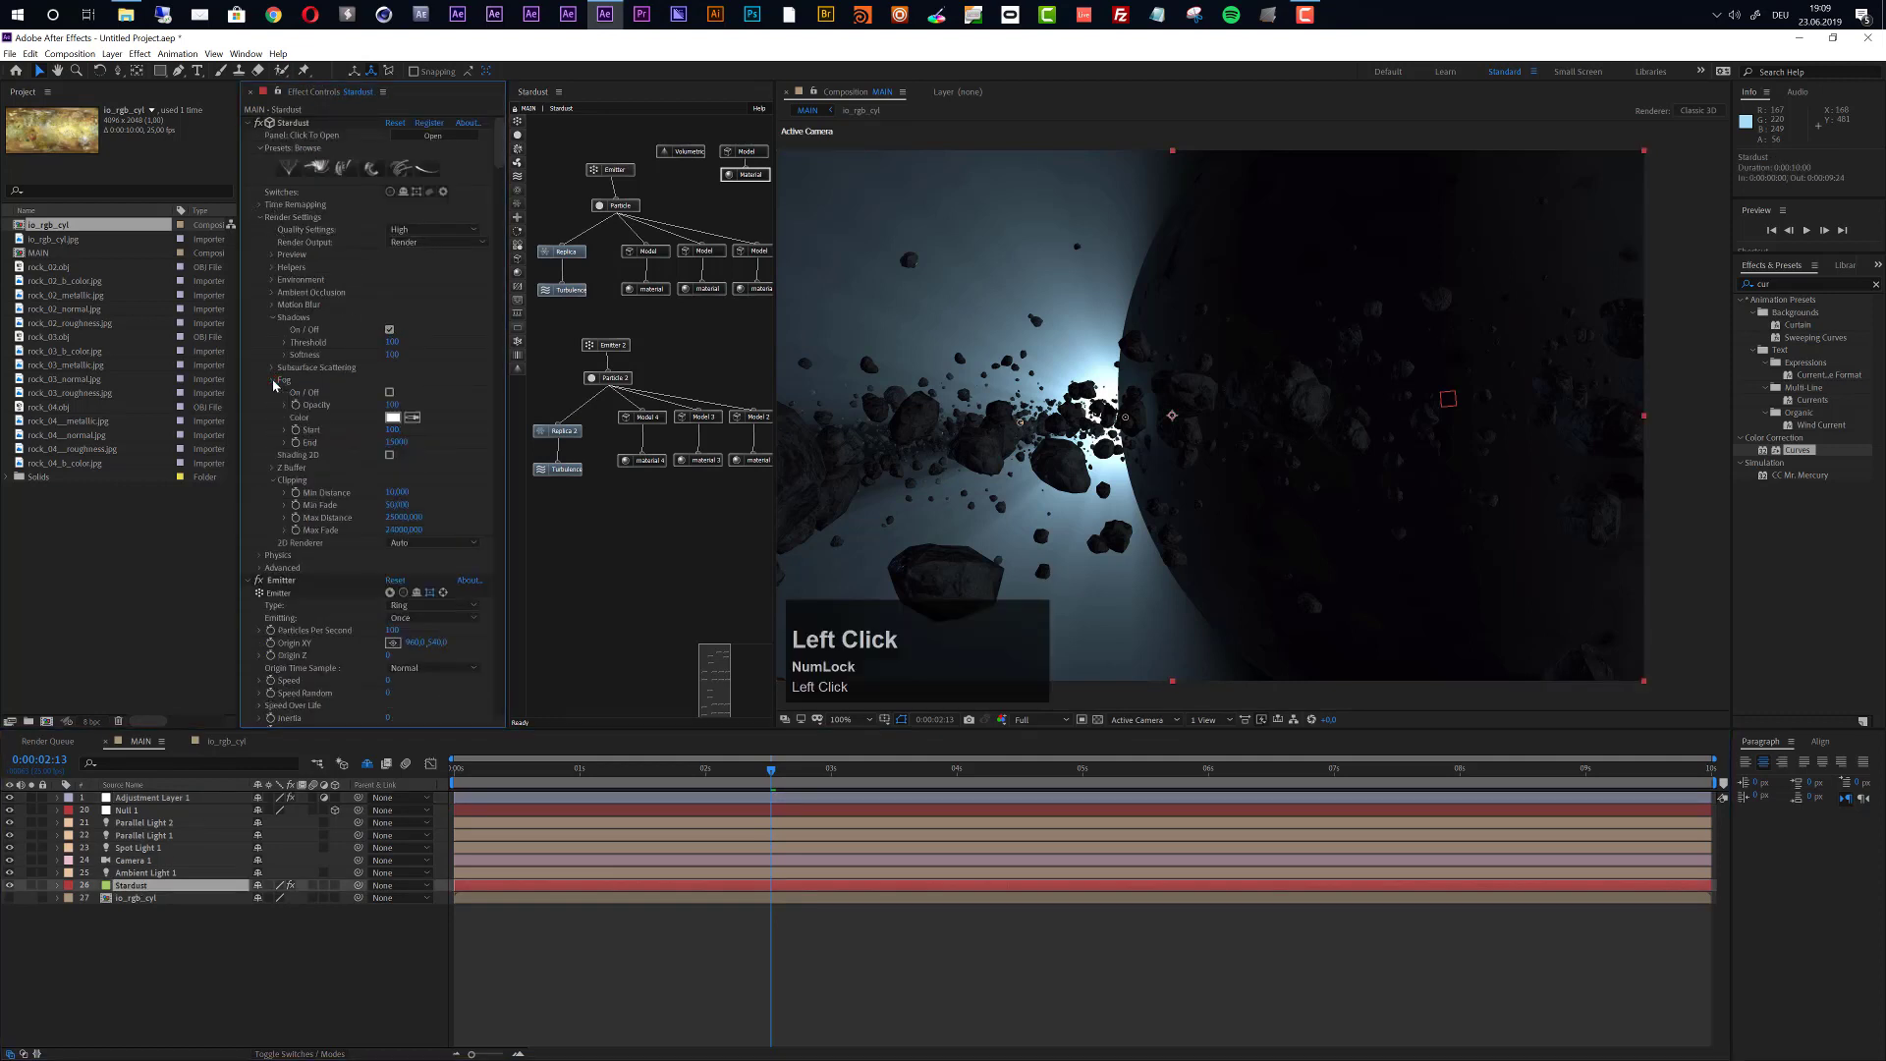
click(390, 393)
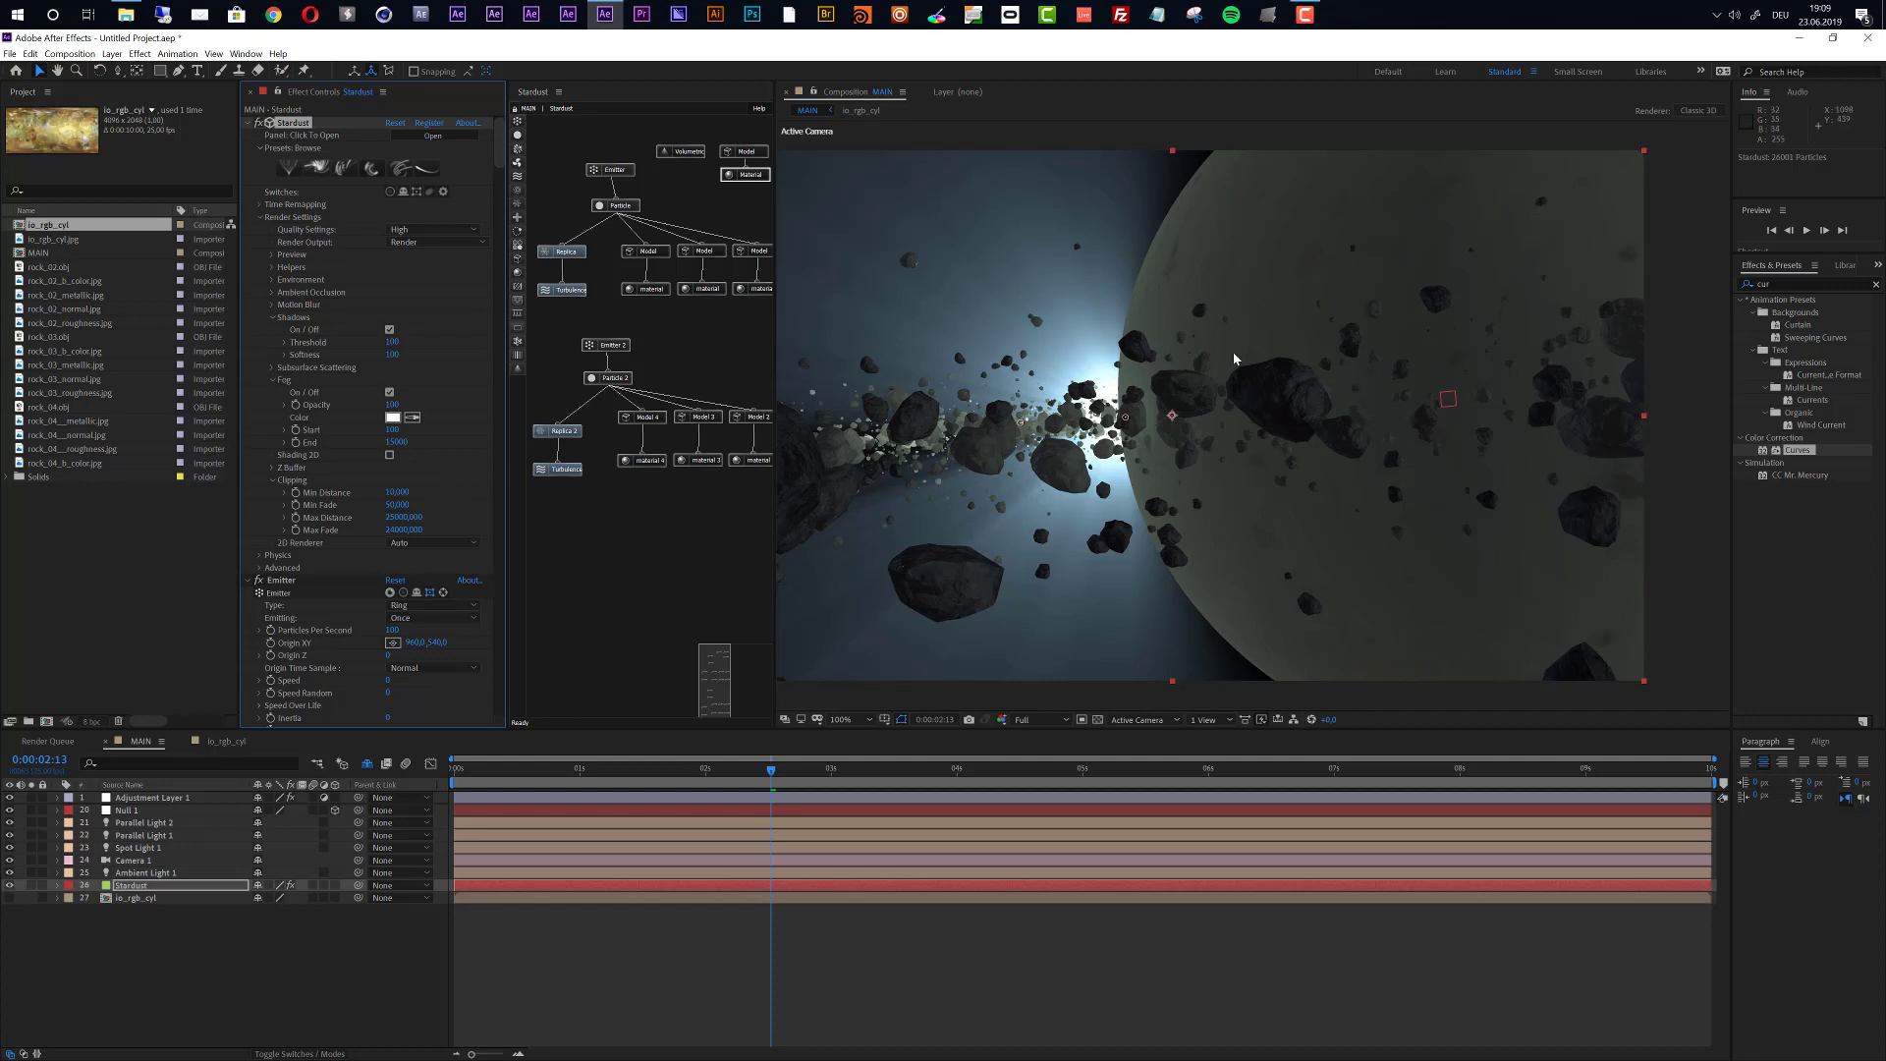
mouse_move(394, 432)
mouse_down()
mouse_move(427, 425)
mouse_move(409, 428)
mouse_up()
Sample the Stardust fog colour from the blue background glow and set the fog Opacity to 60.
click(412, 420)
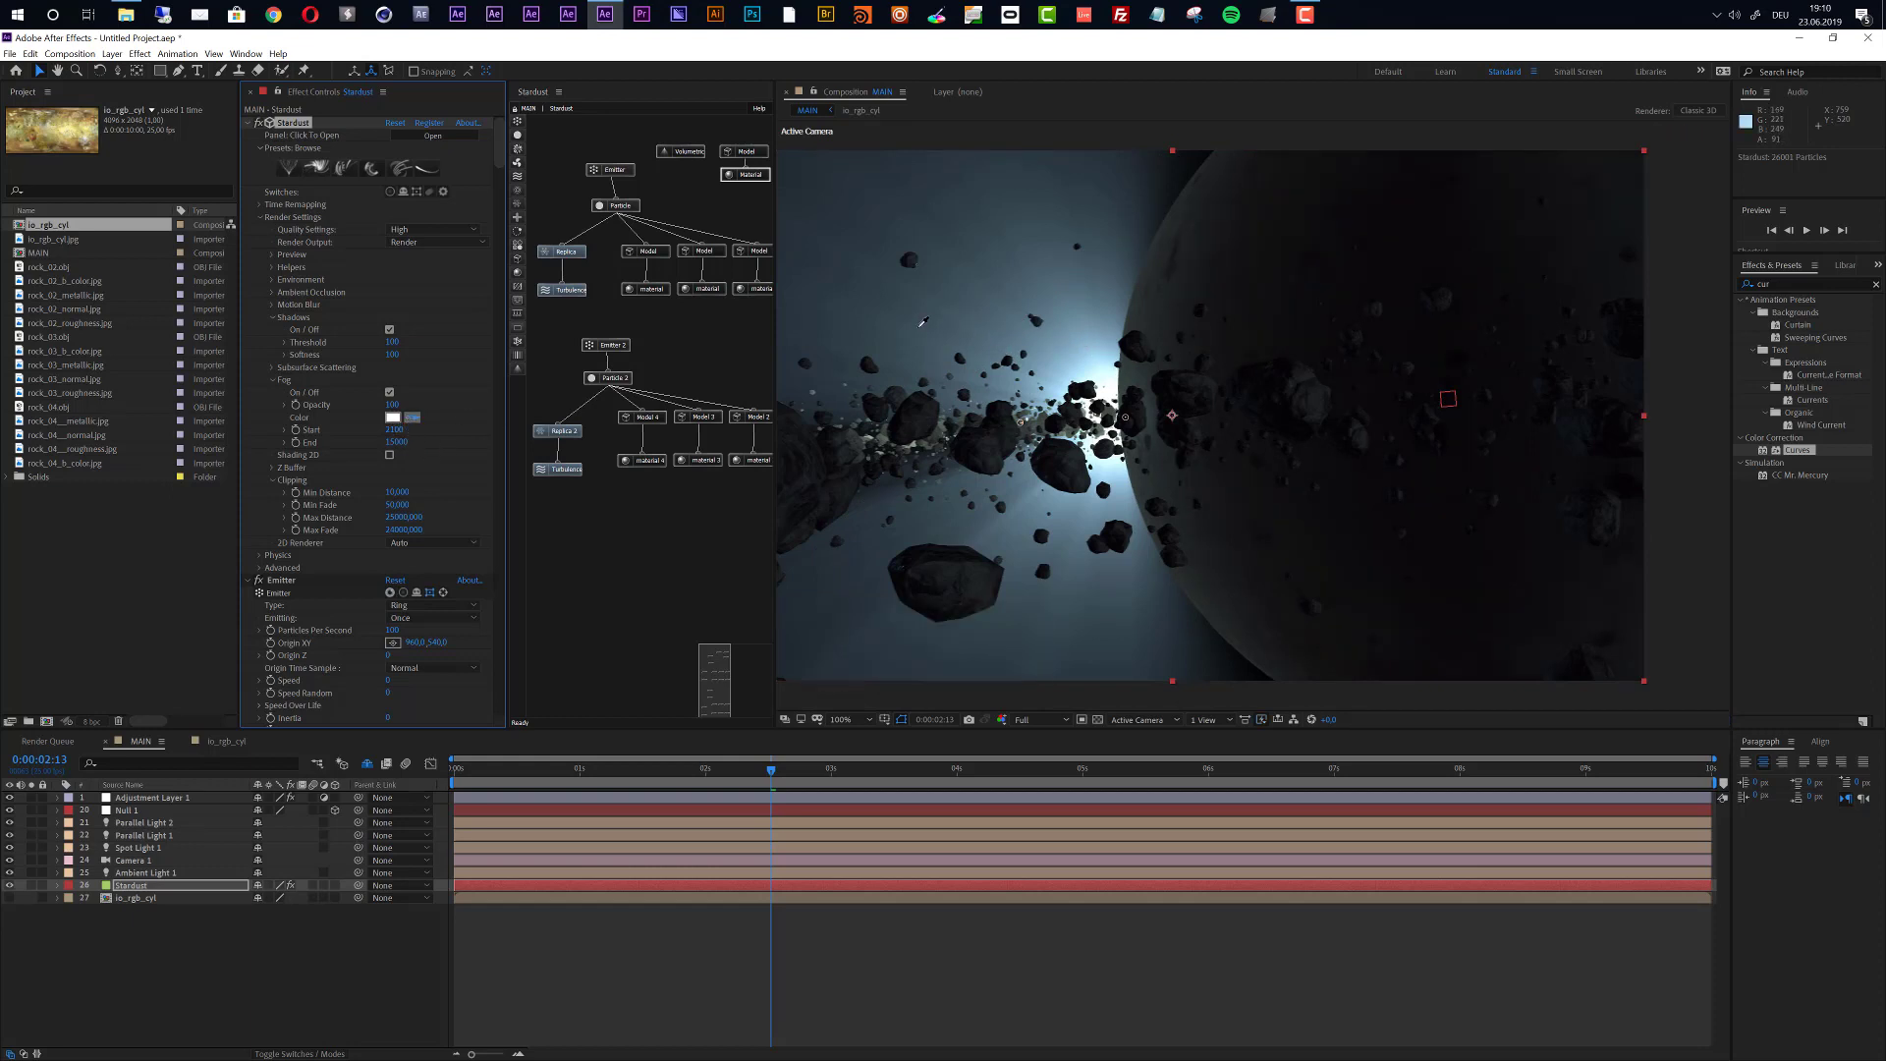
click(921, 325)
click(392, 404)
text(60)
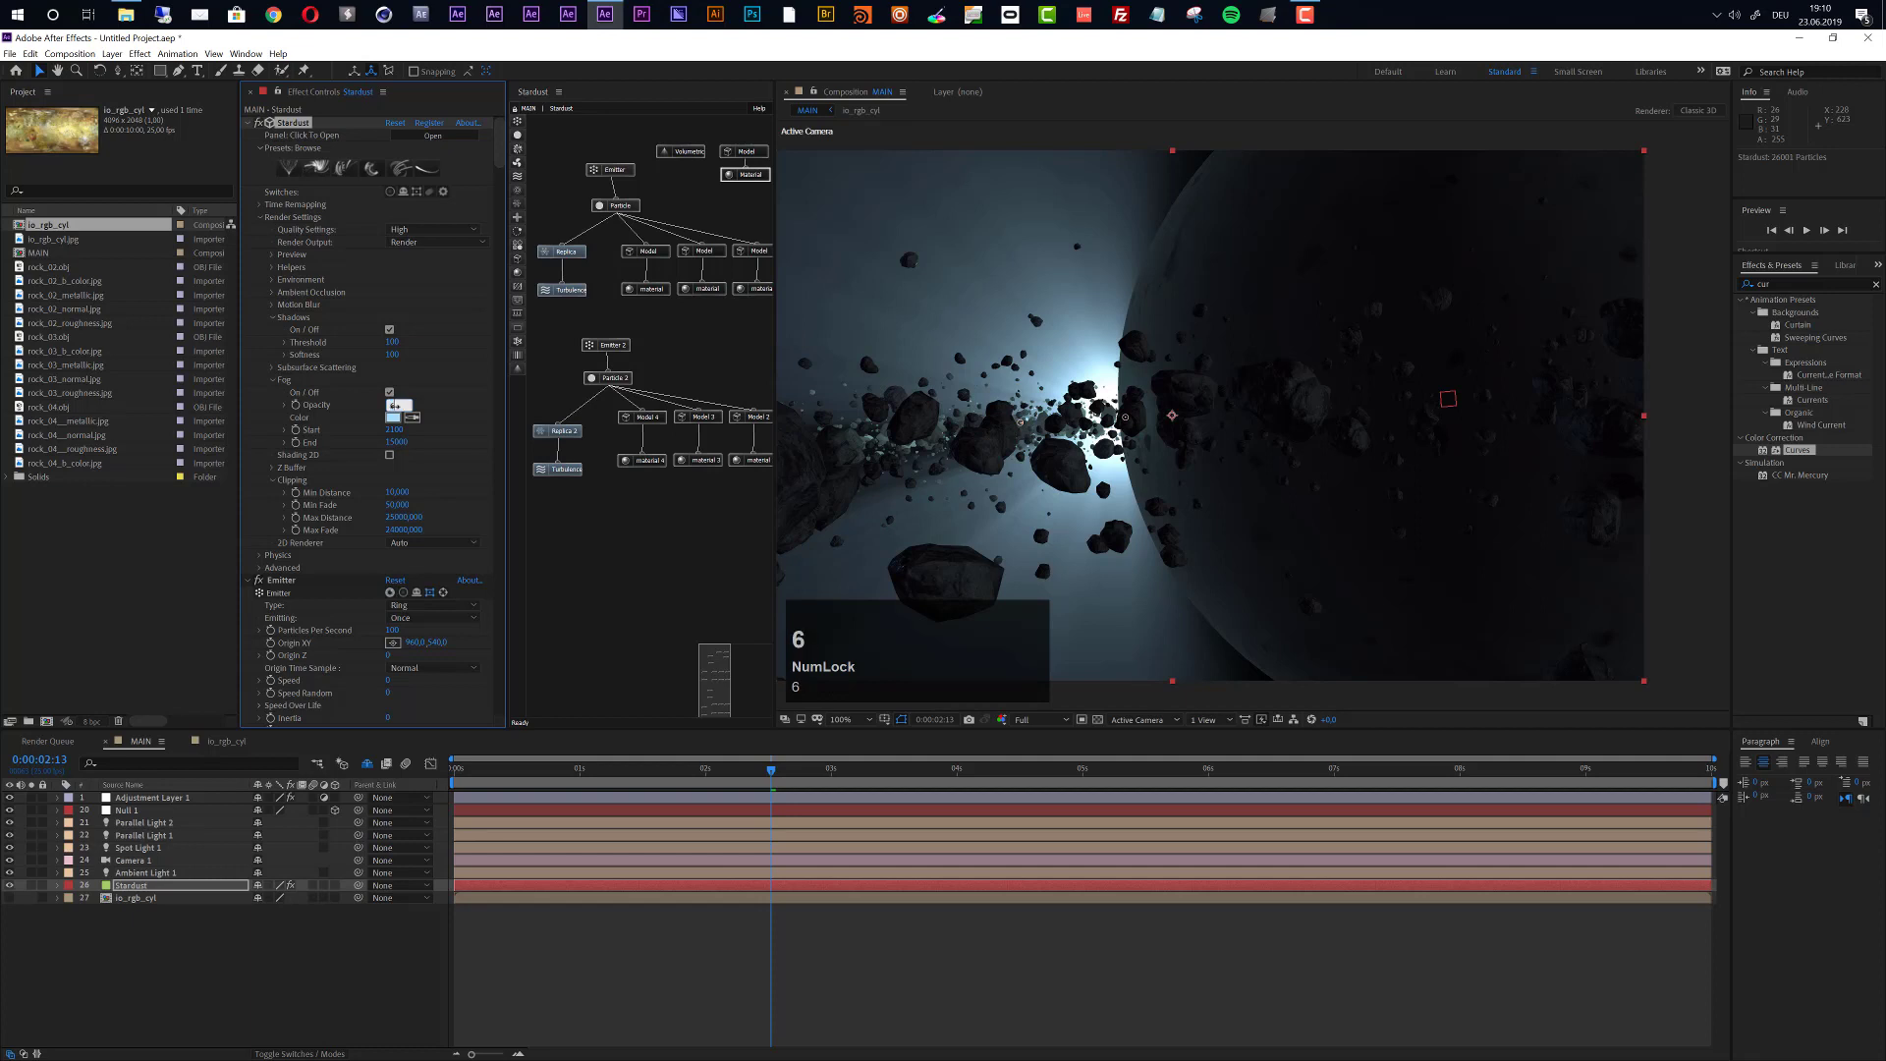
key(Return)
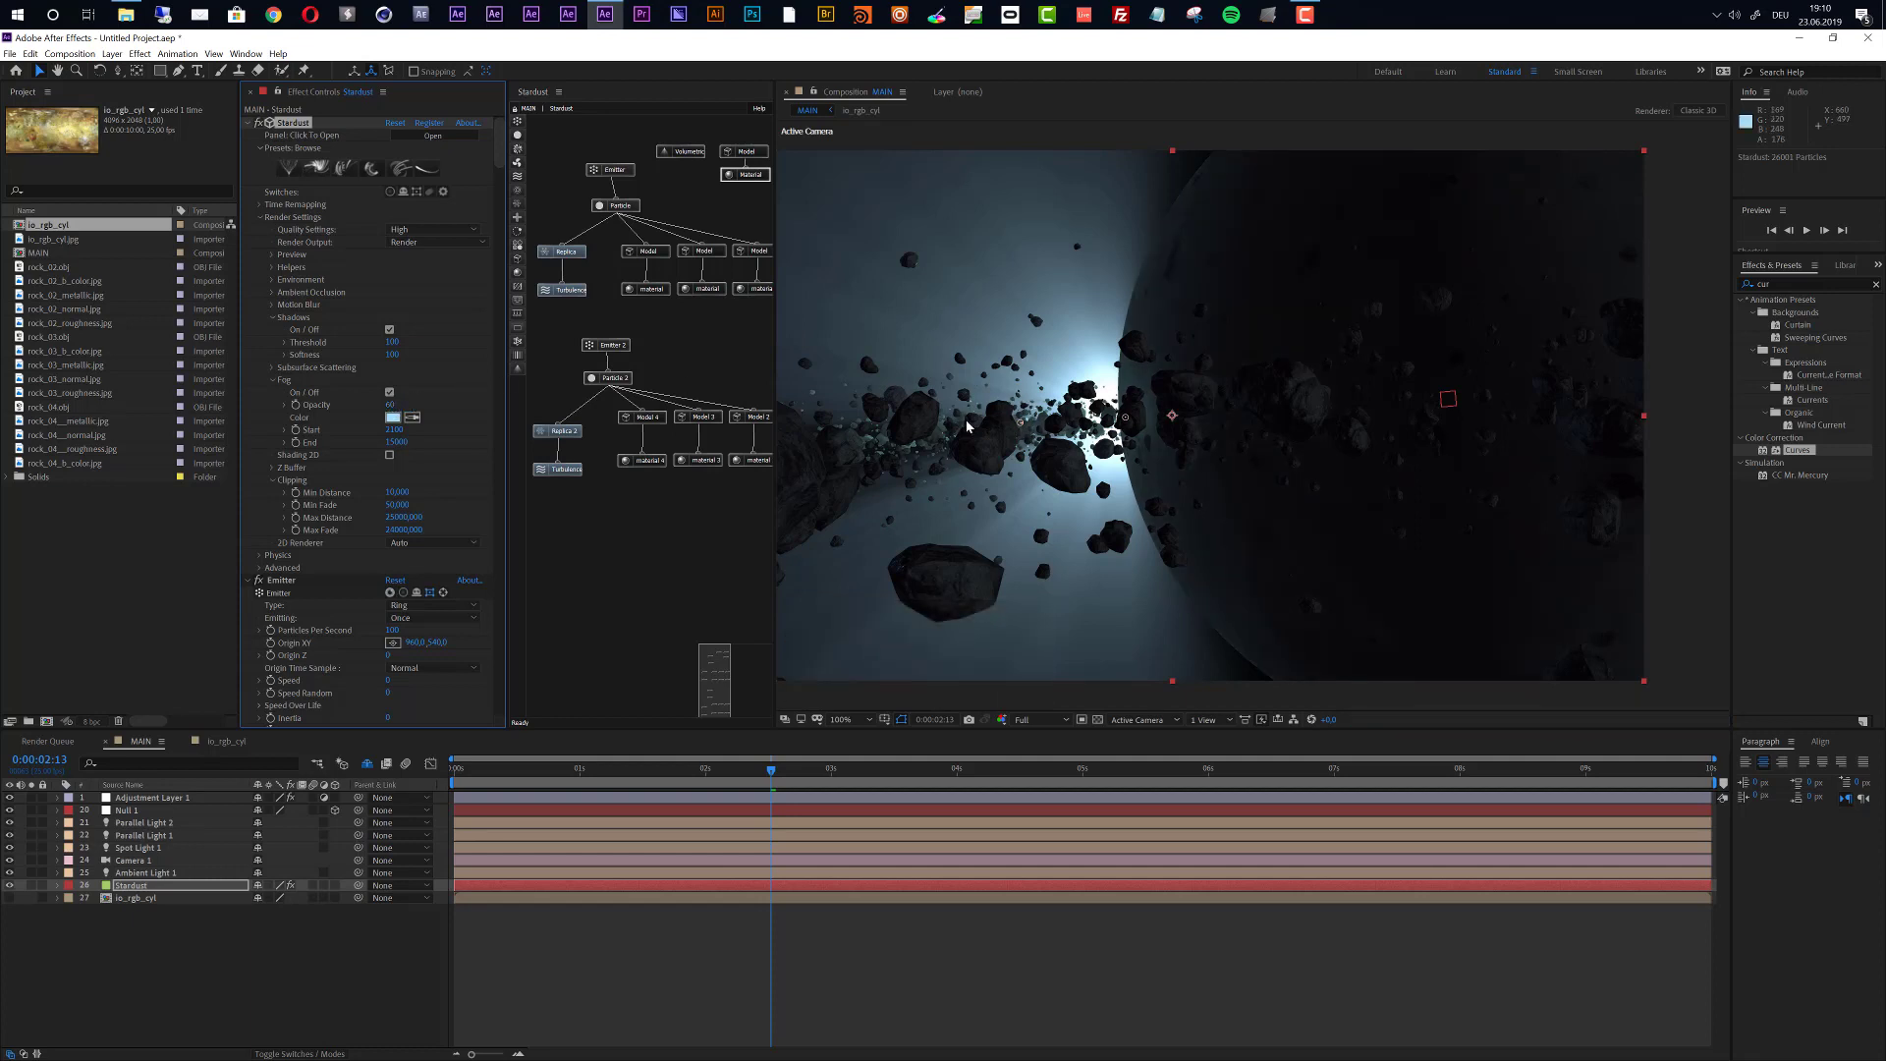
click(412, 419)
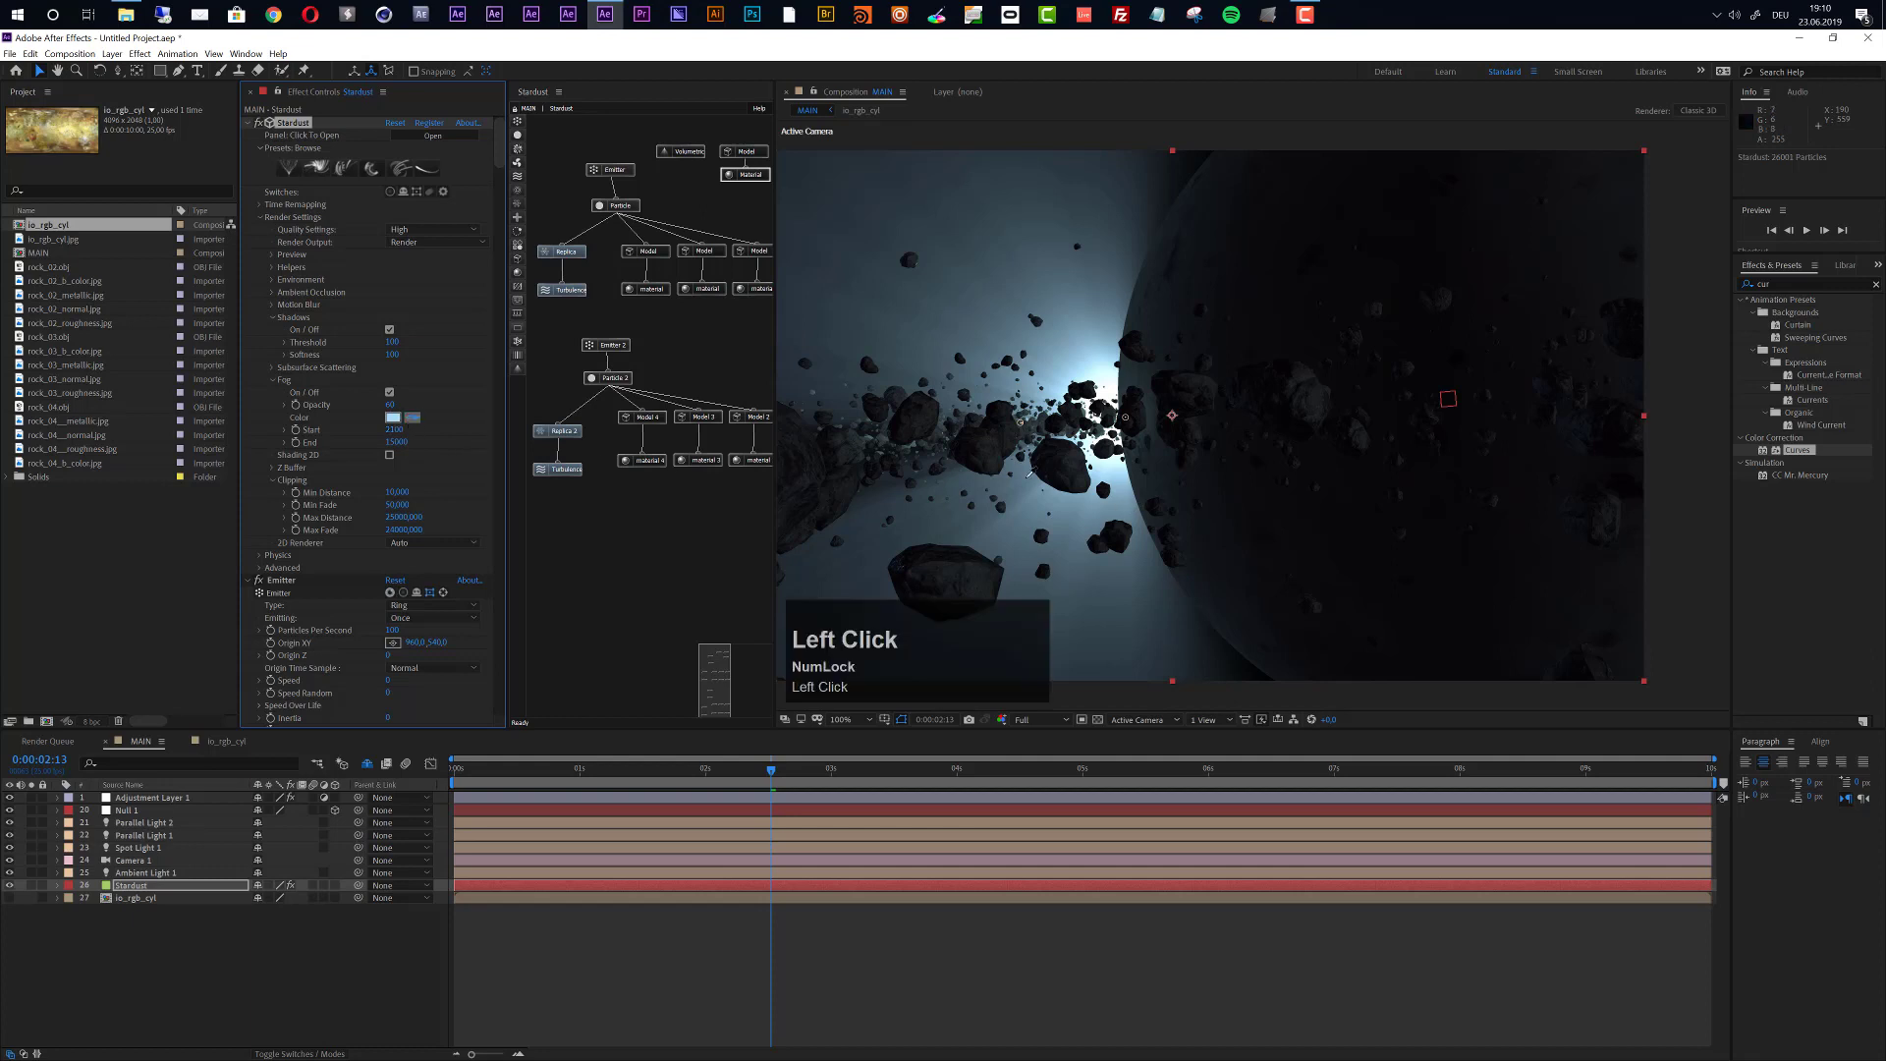
click(895, 483)
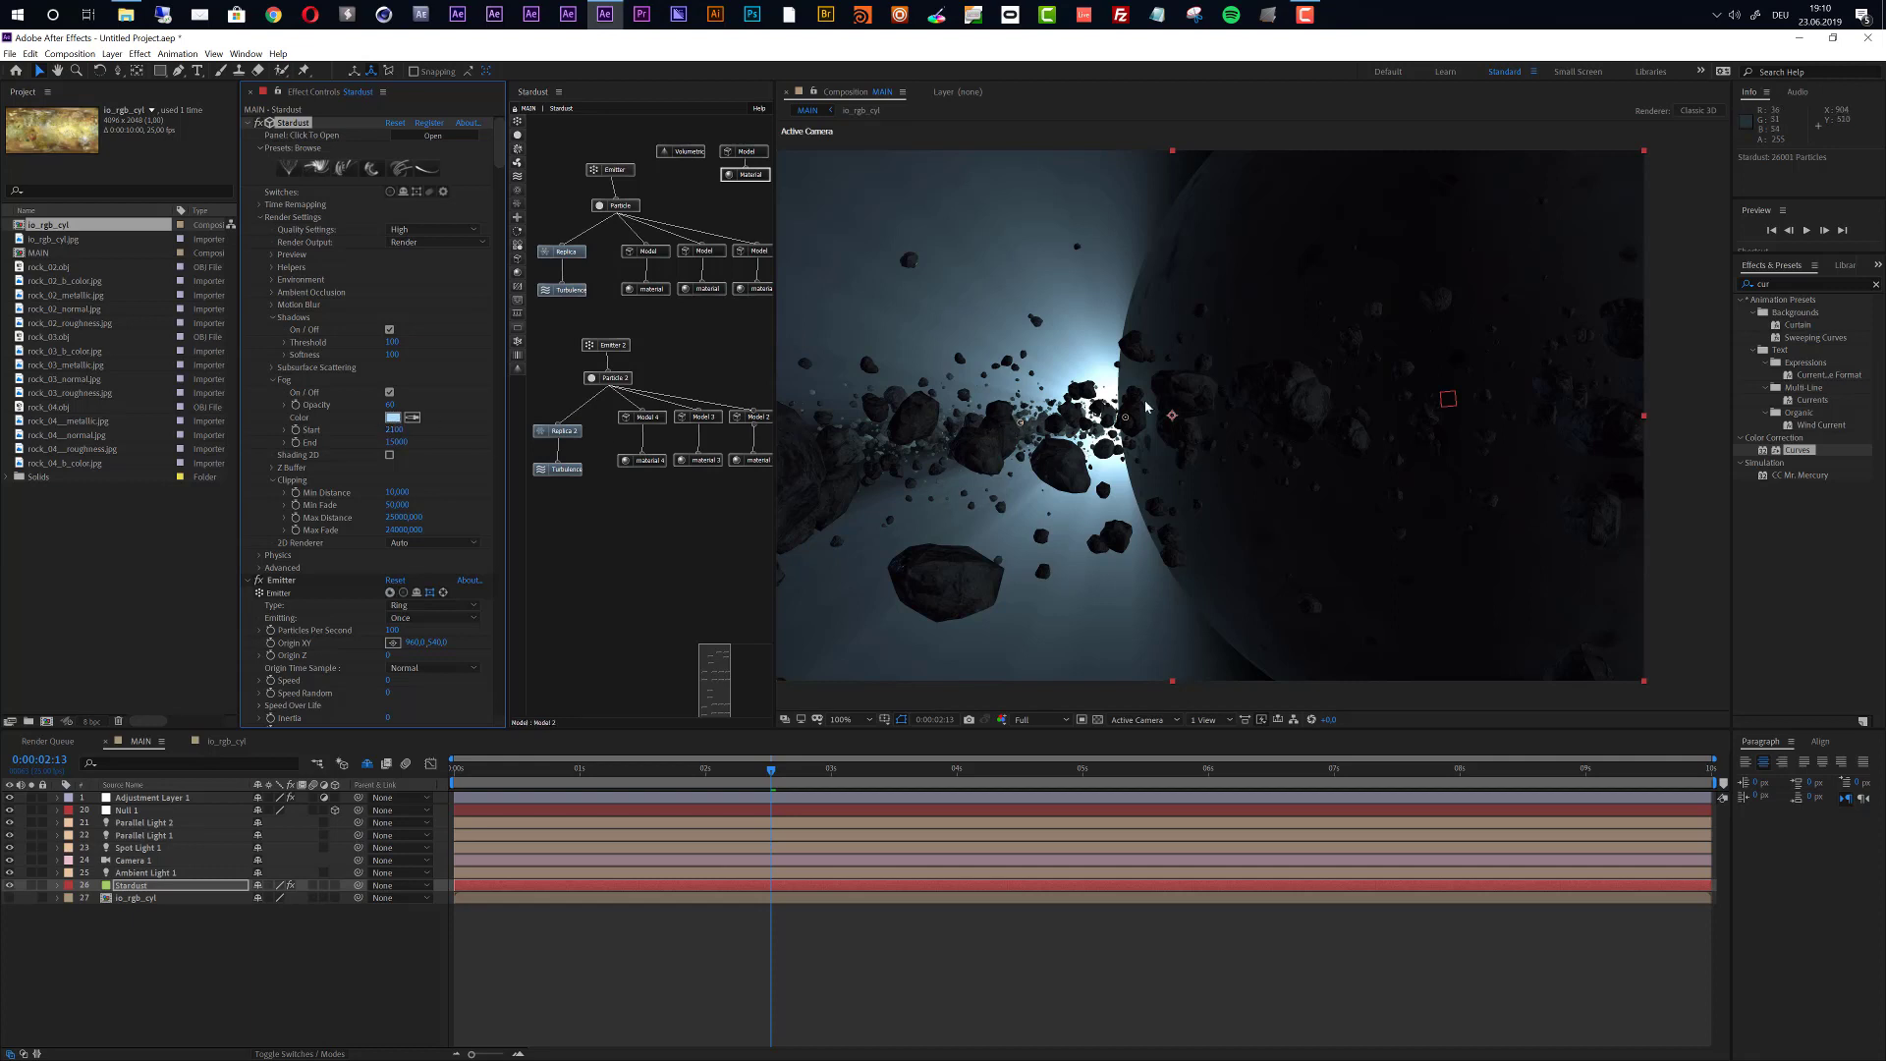
Compare the scene with the Stardust fog switched off and on again.
scroll(1159, 397, down, 1)
scroll(1159, 397, up, 1)
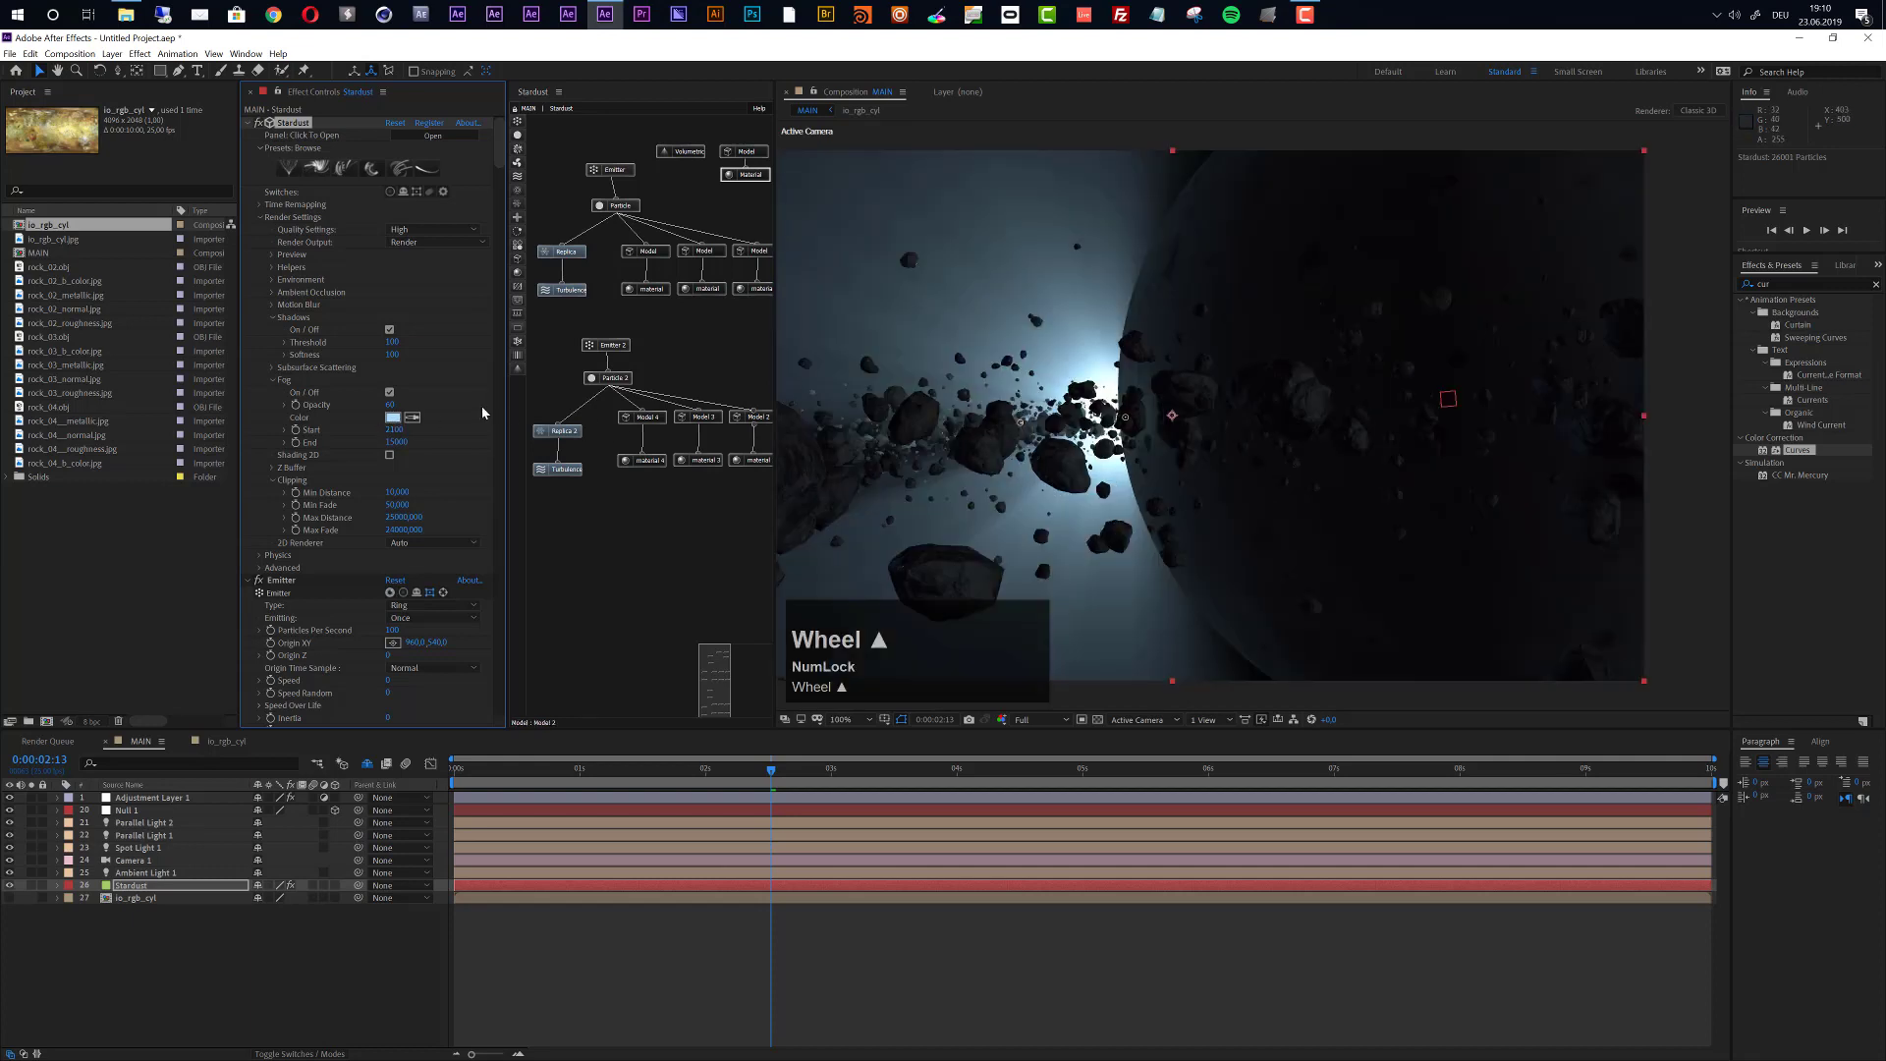
click(390, 393)
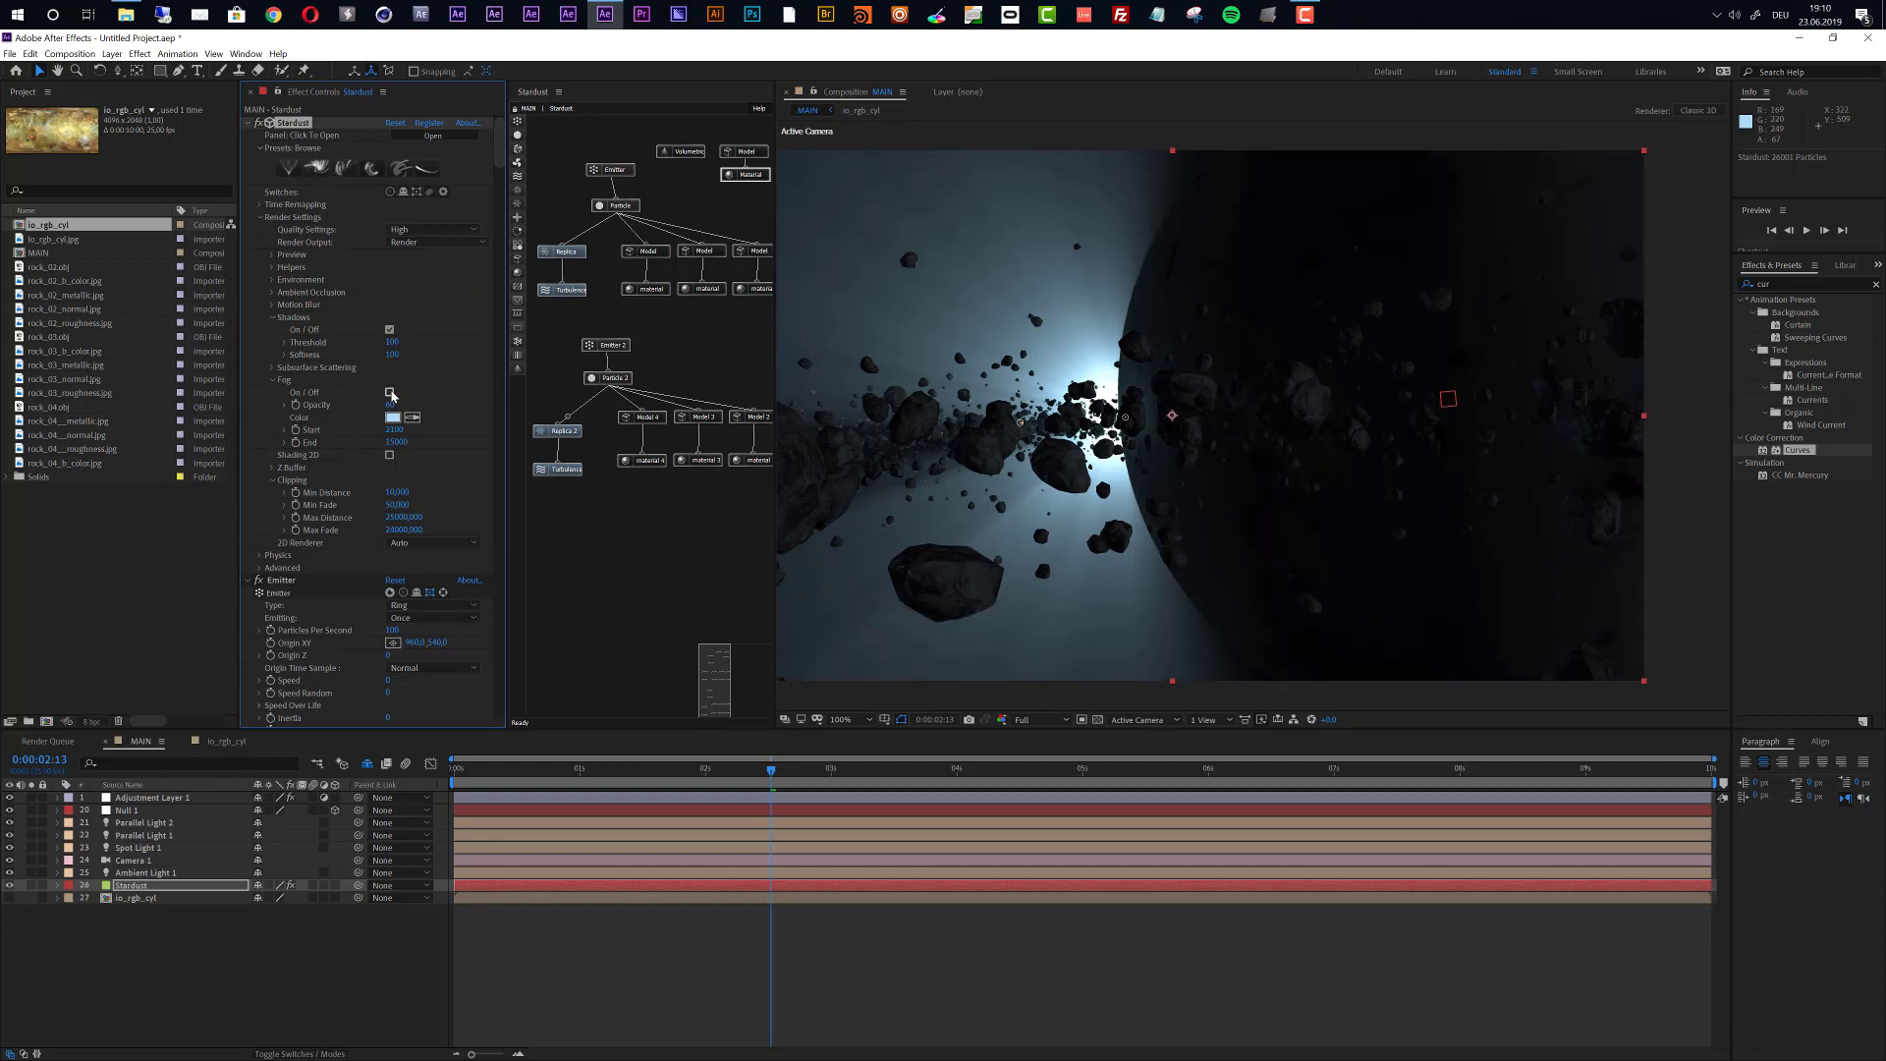
click(390, 393)
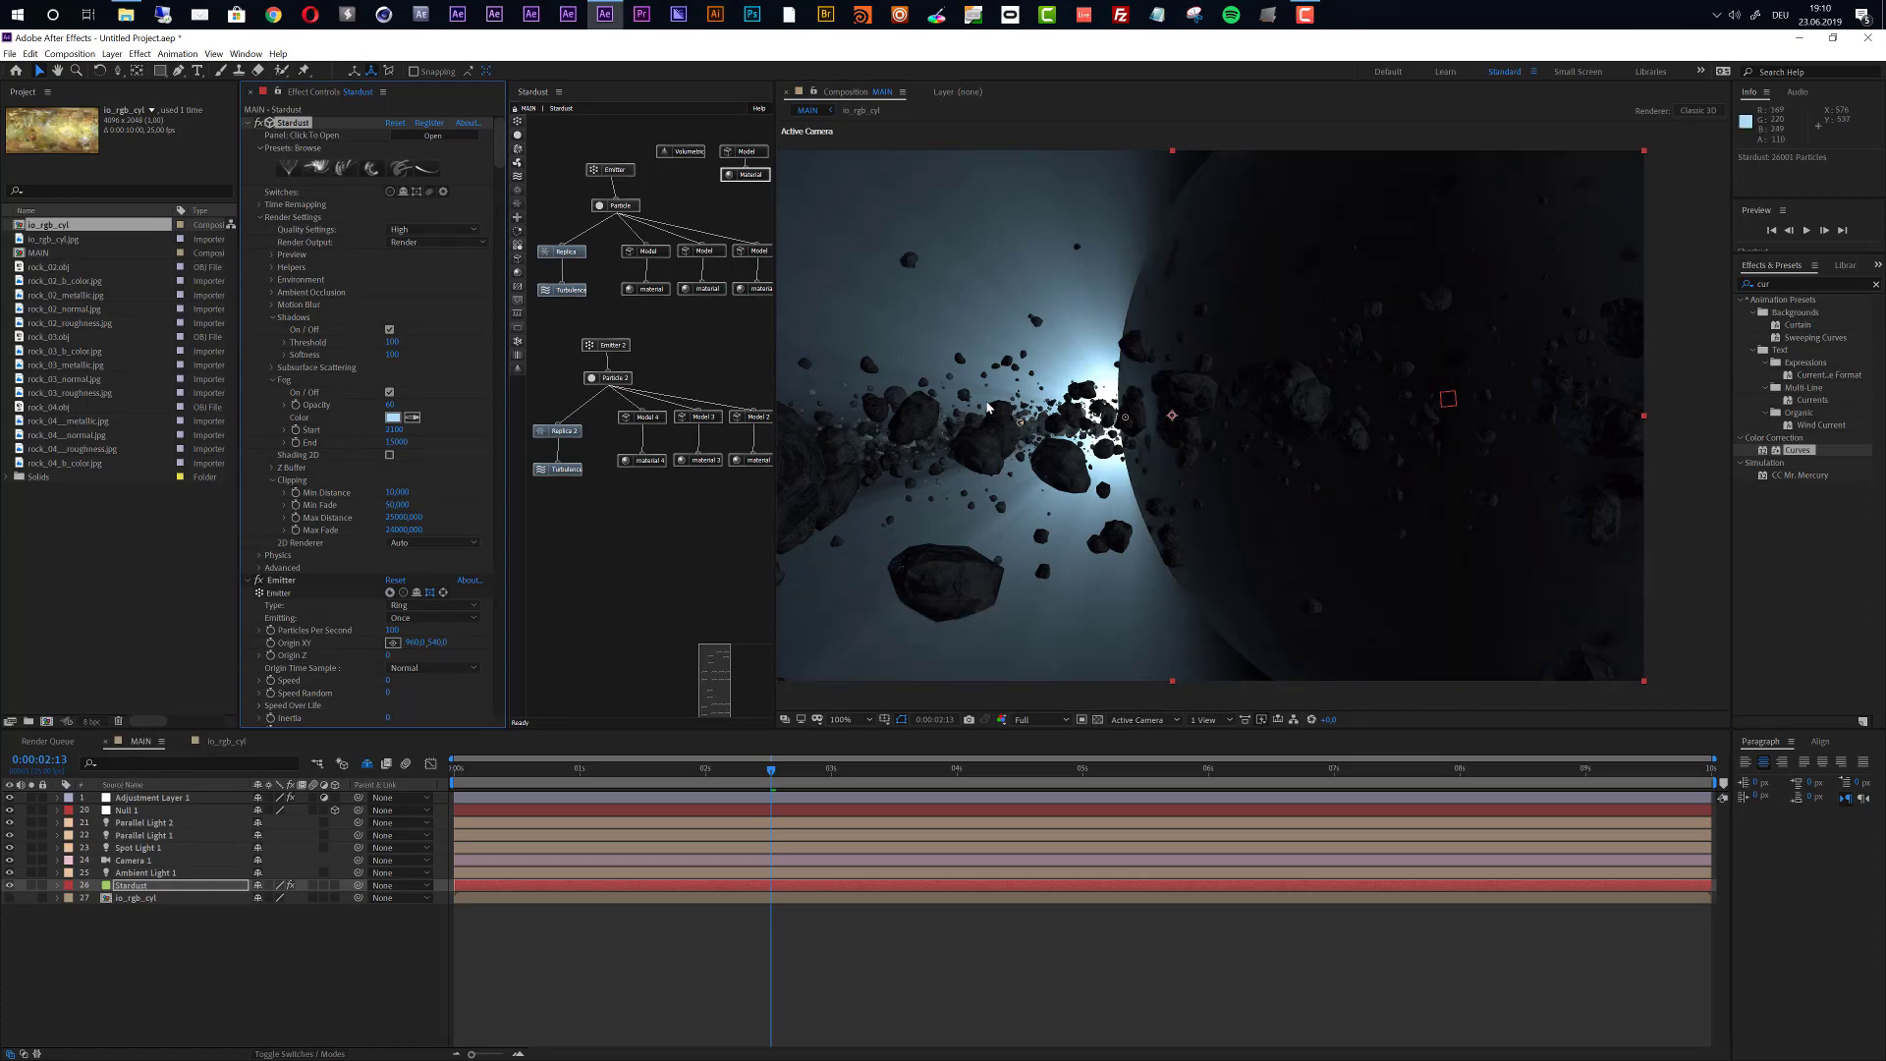
scroll(1055, 386, down, 1)
scroll(1055, 387, up, 1)
Set the beginning of the MAIN composition's work area to 0:00:00:01.
drag(461, 778, 453, 778)
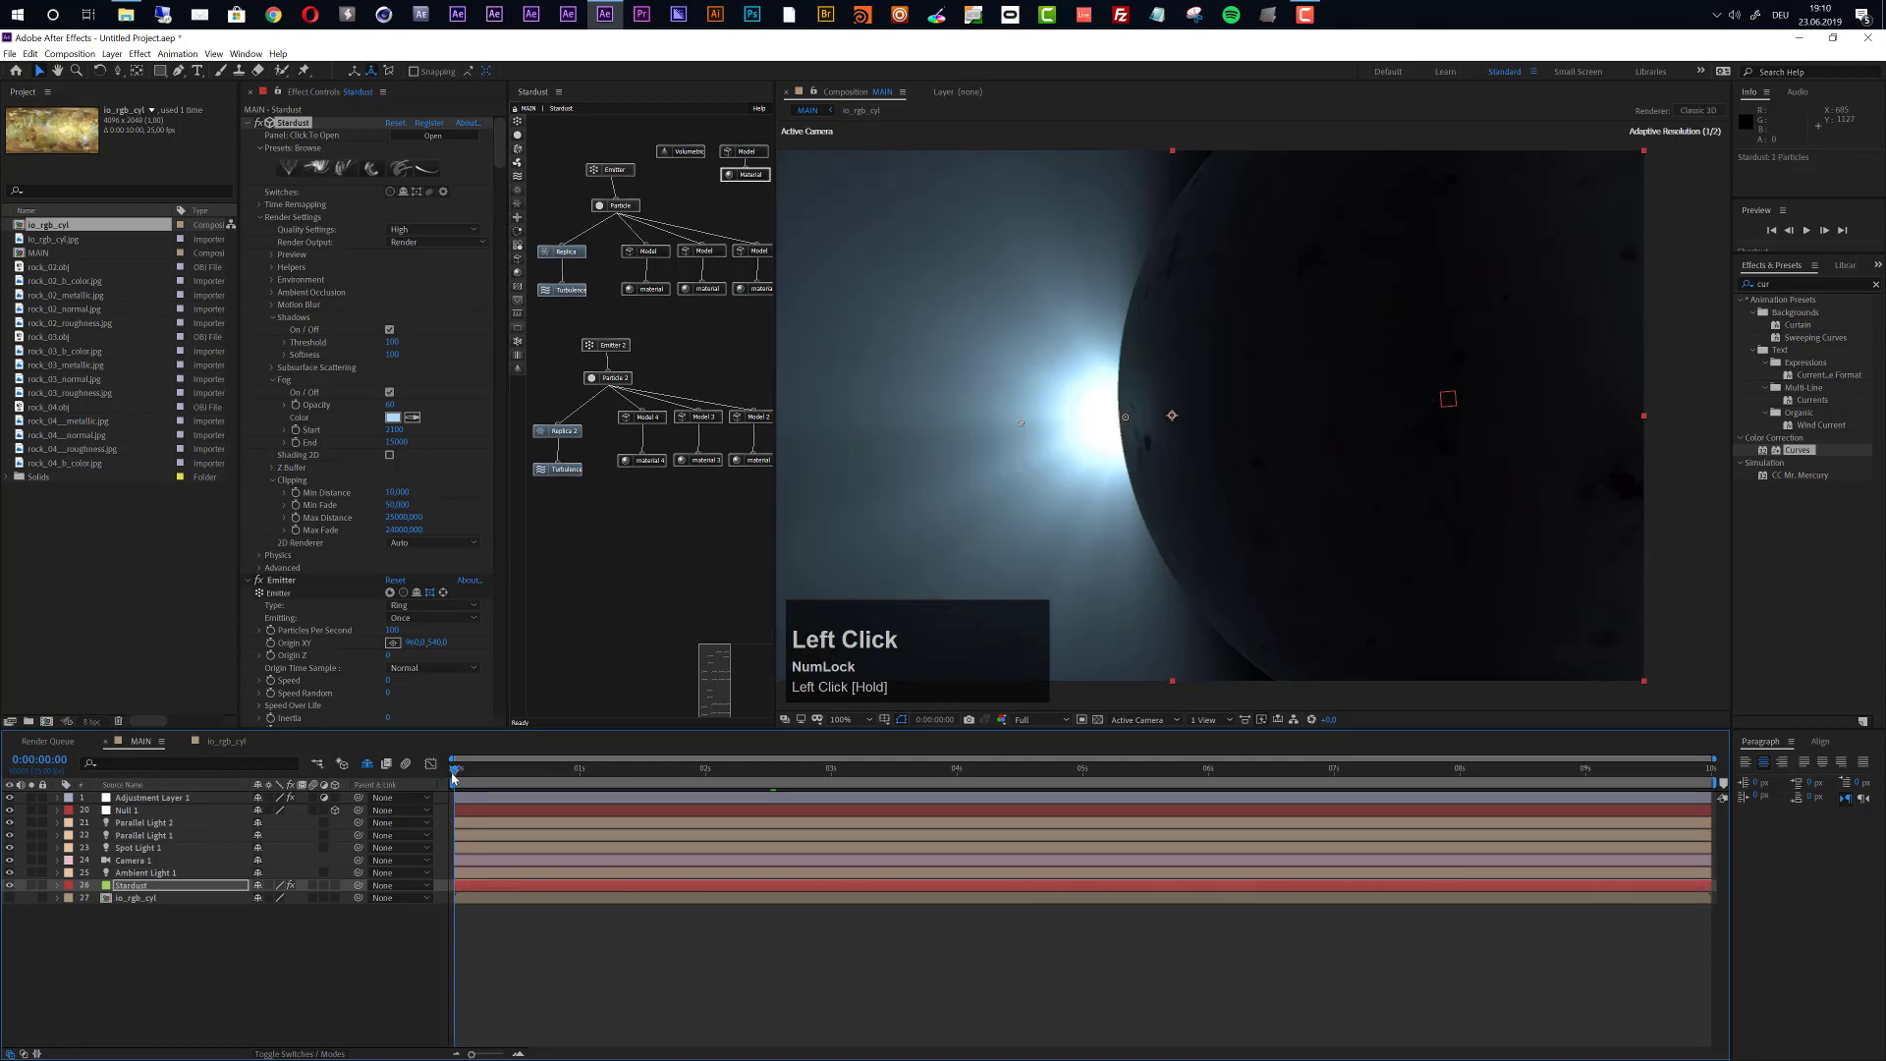
key(Page_Down)
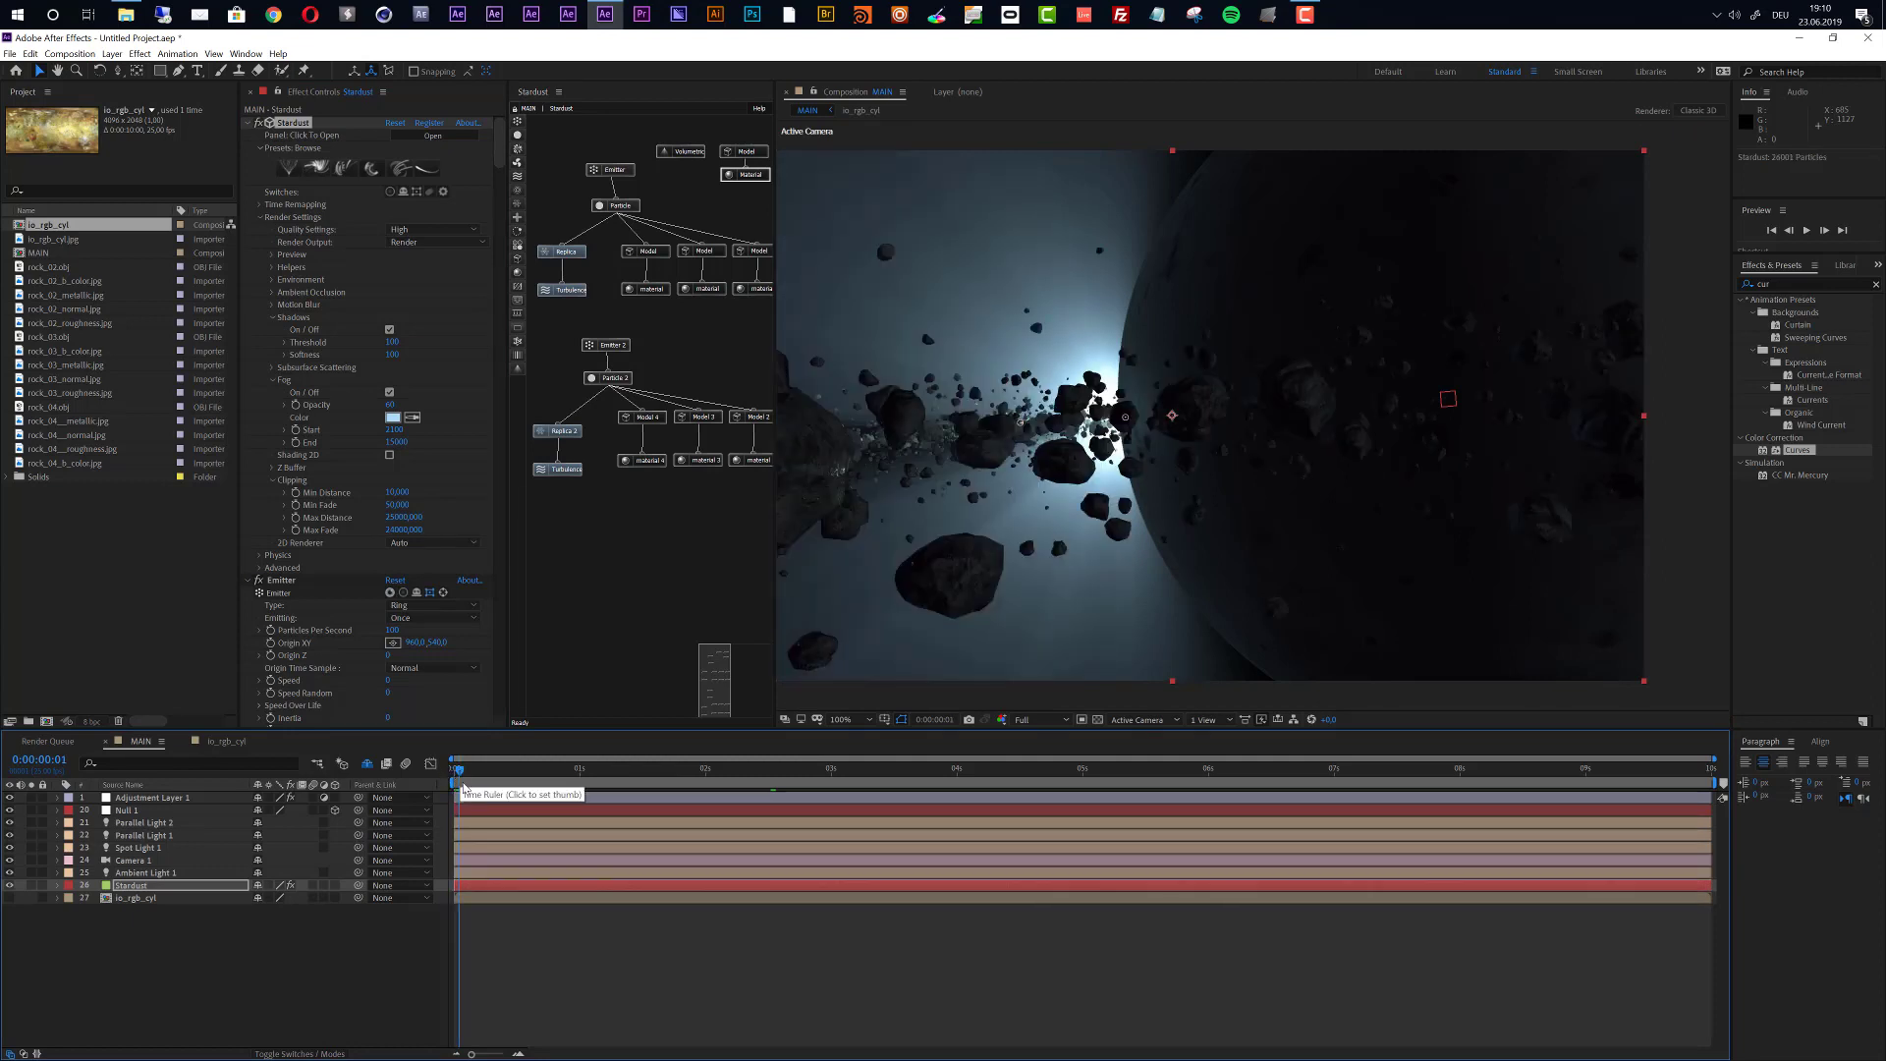
key(b)
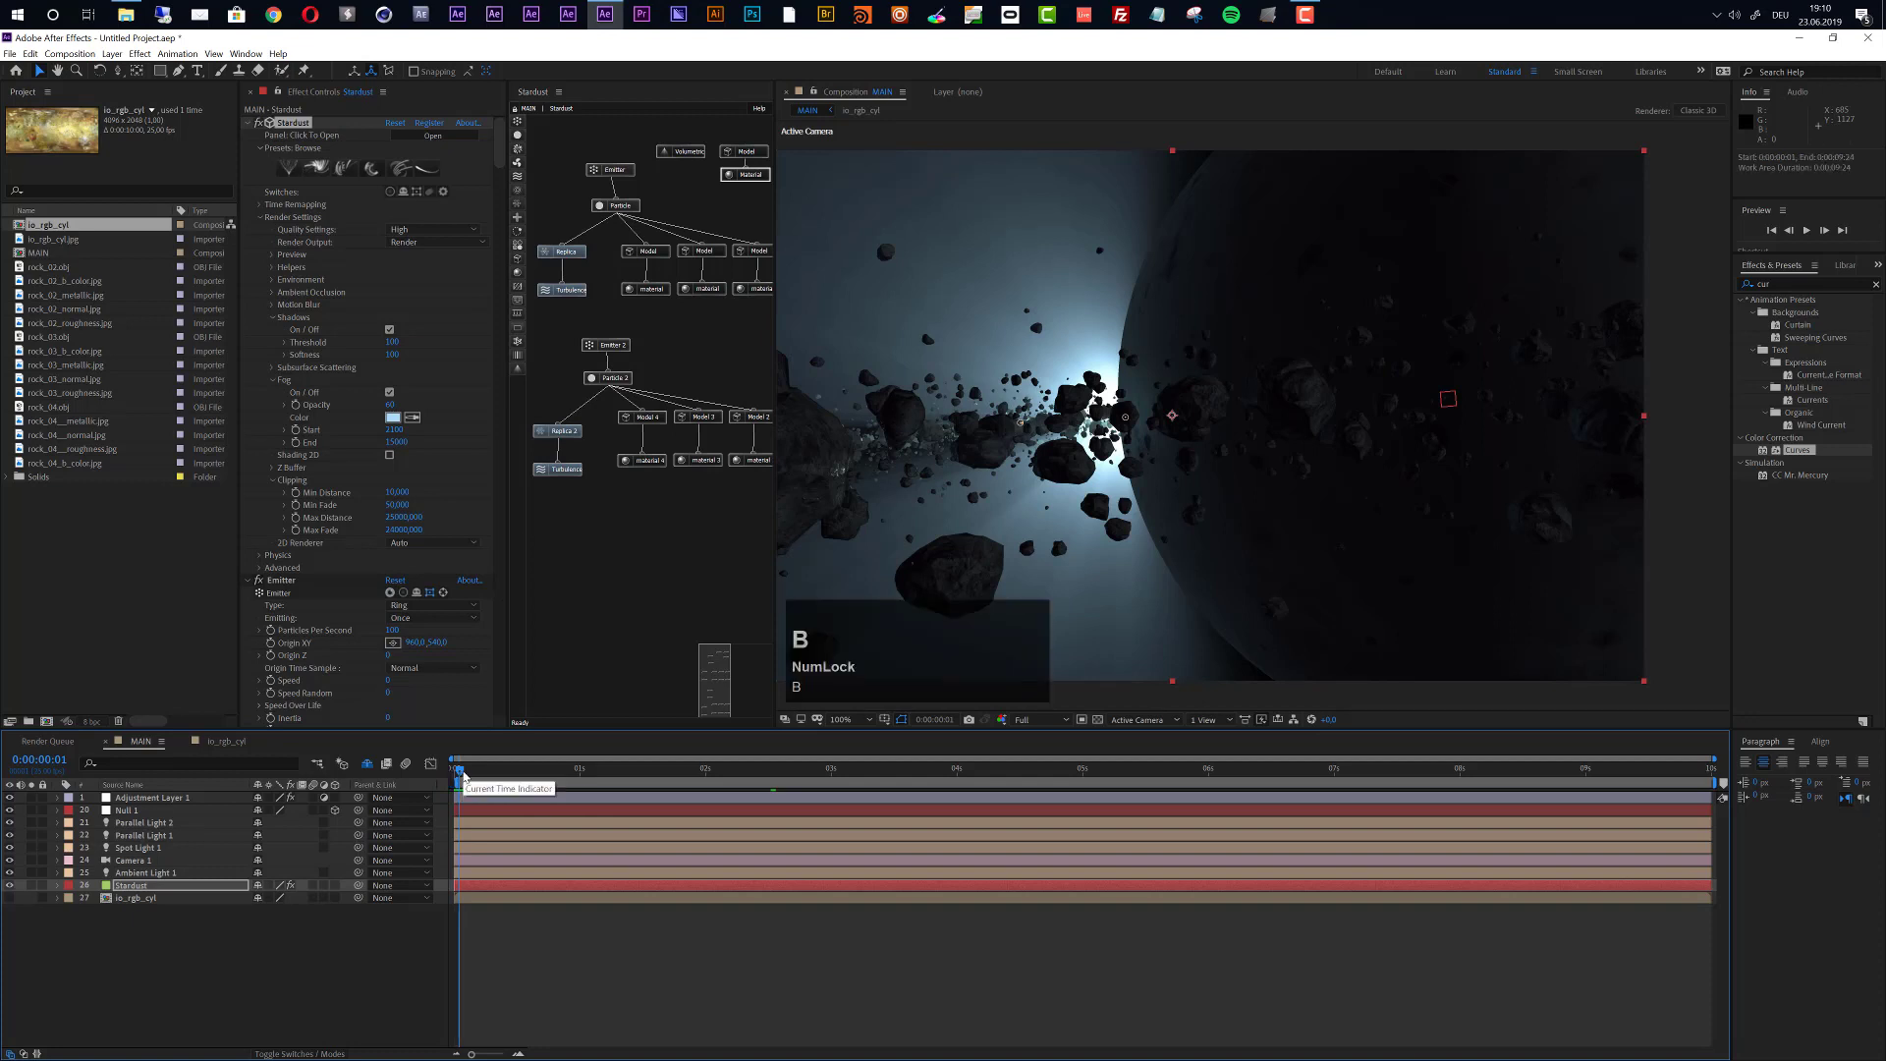
Go to 0:00:05:00 and separate Camera 1's Position into individual X, Y and Z dimensions.
click(139, 860)
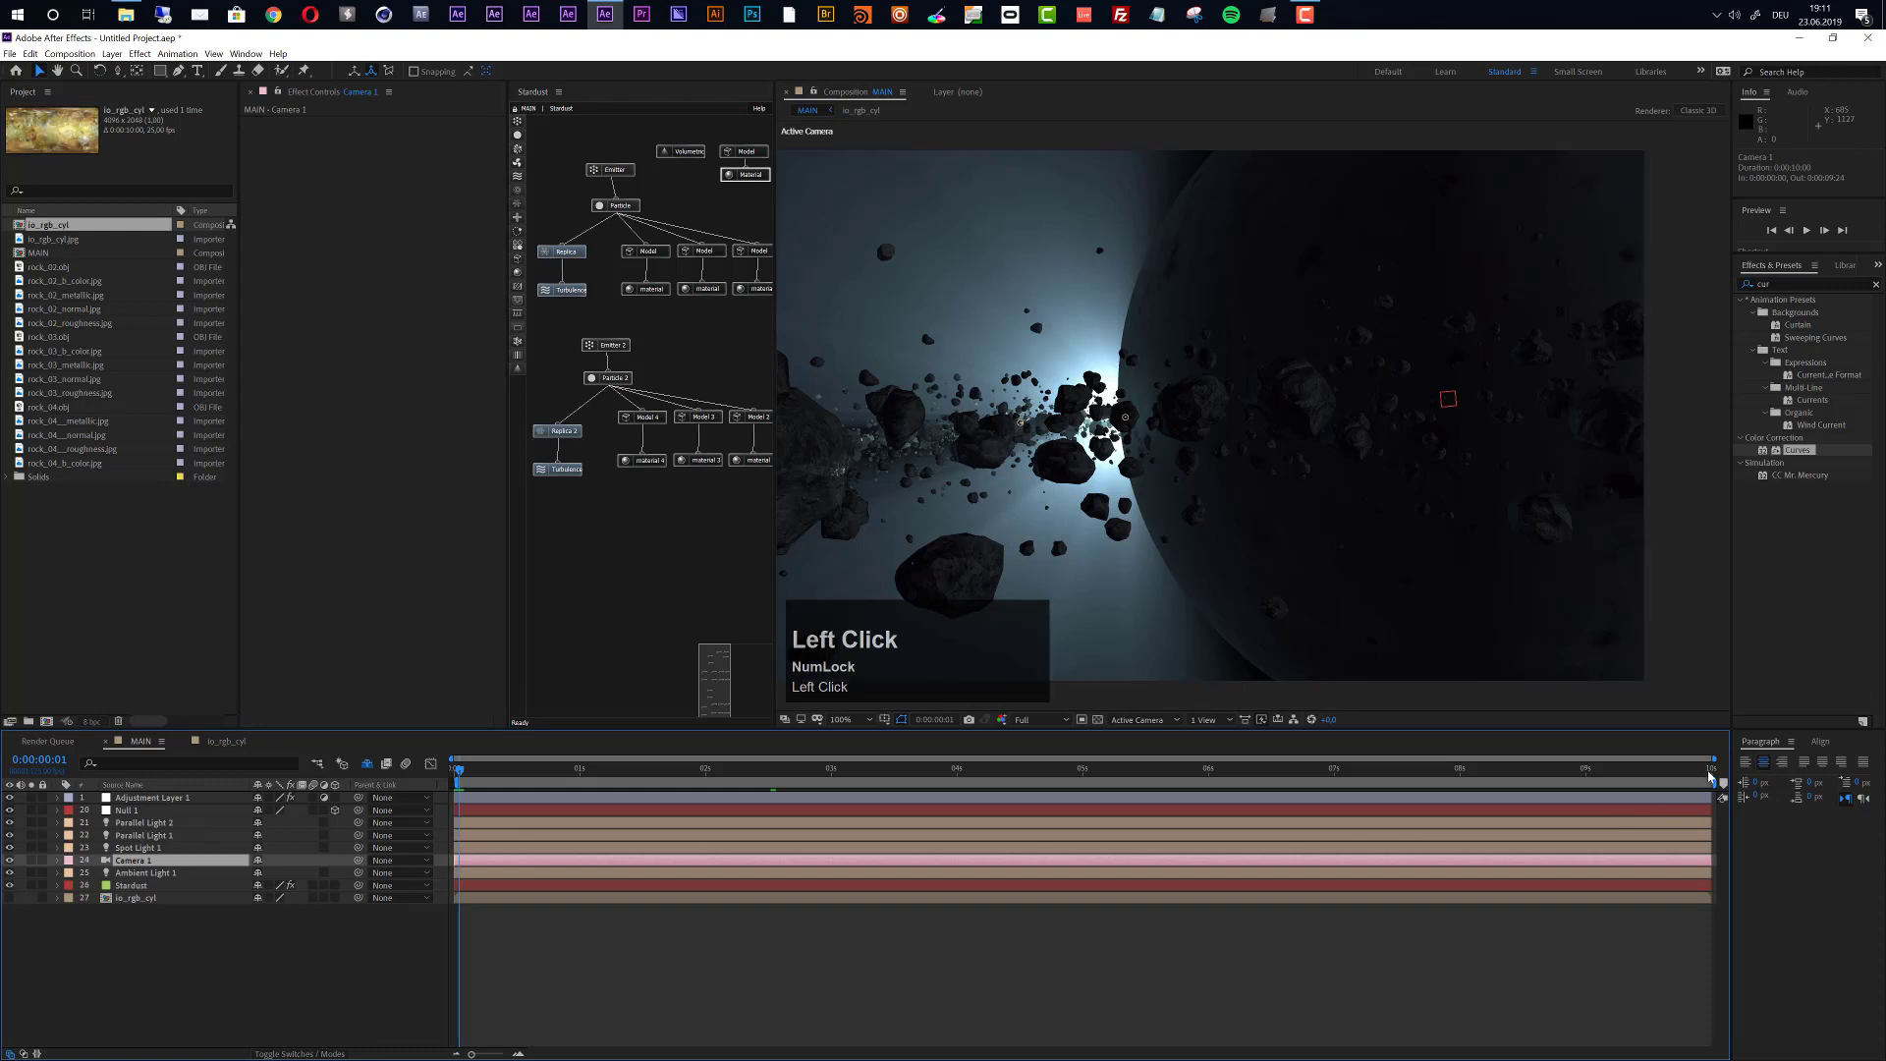
drag(1709, 773, 1083, 776)
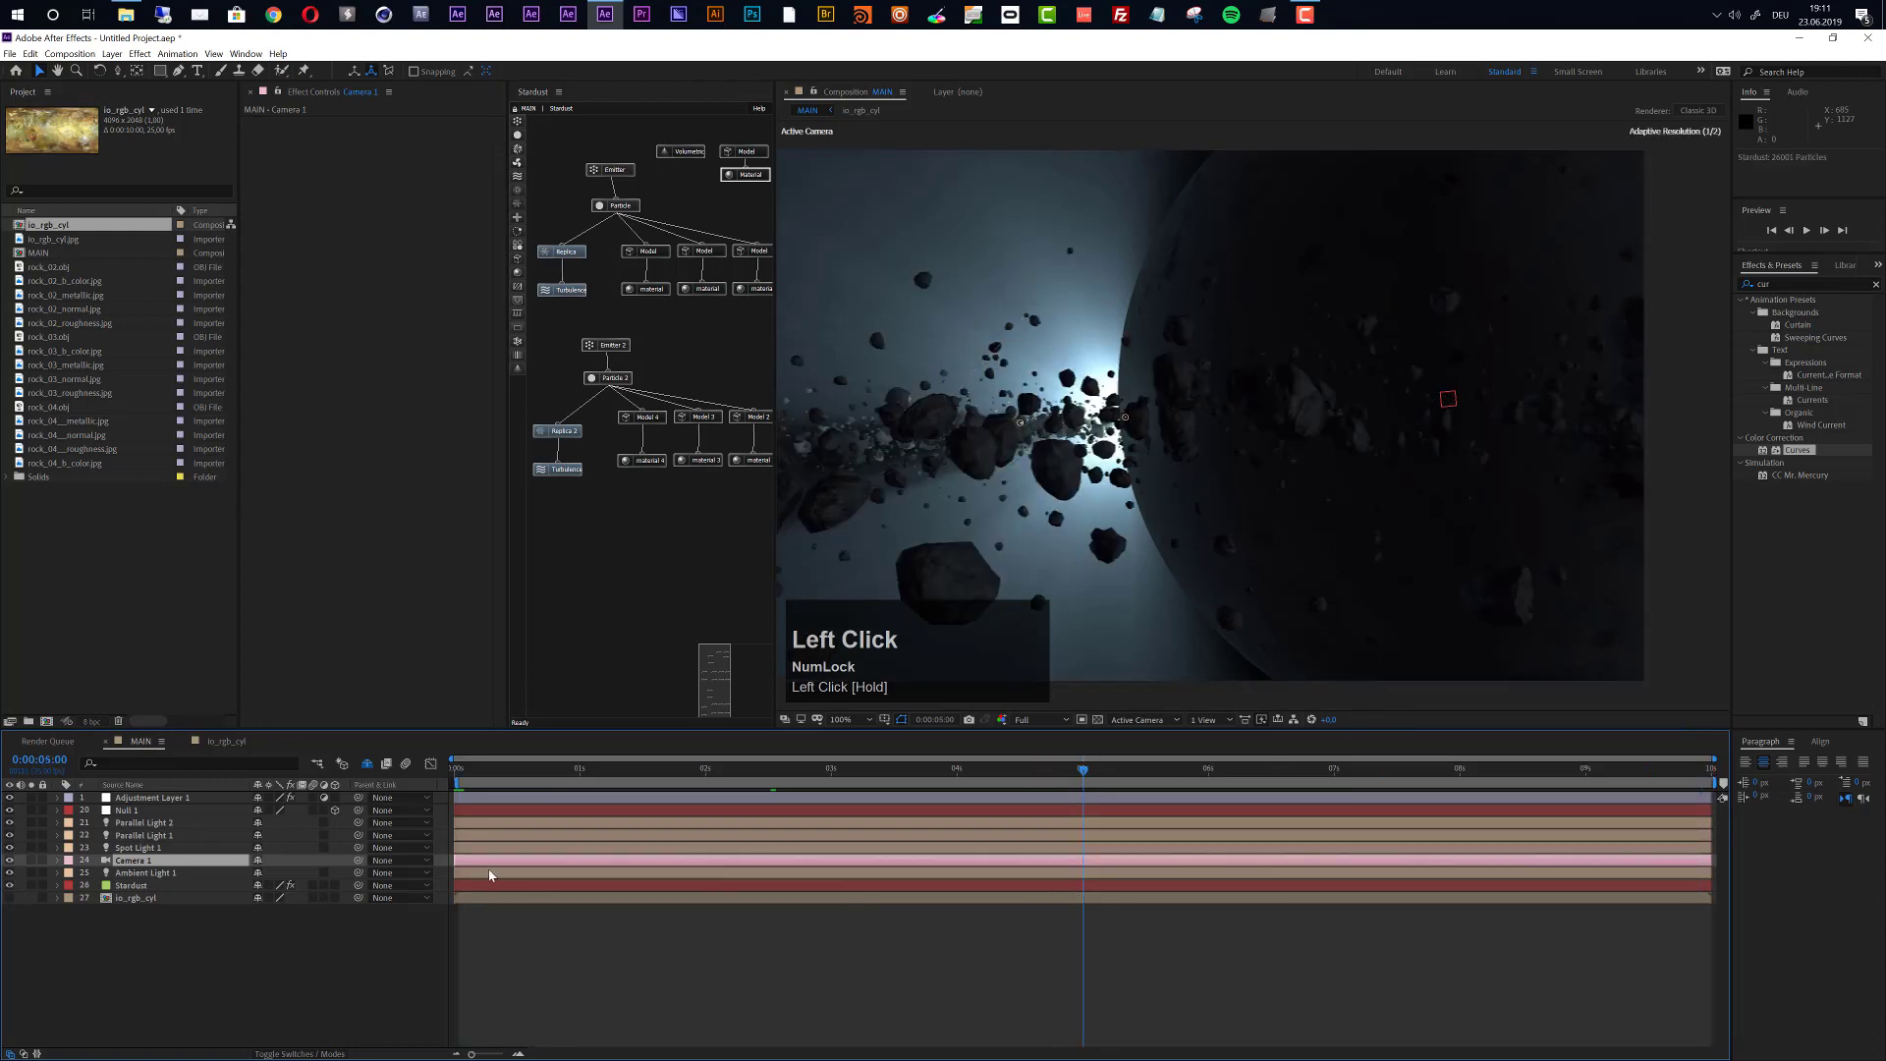
key(p)
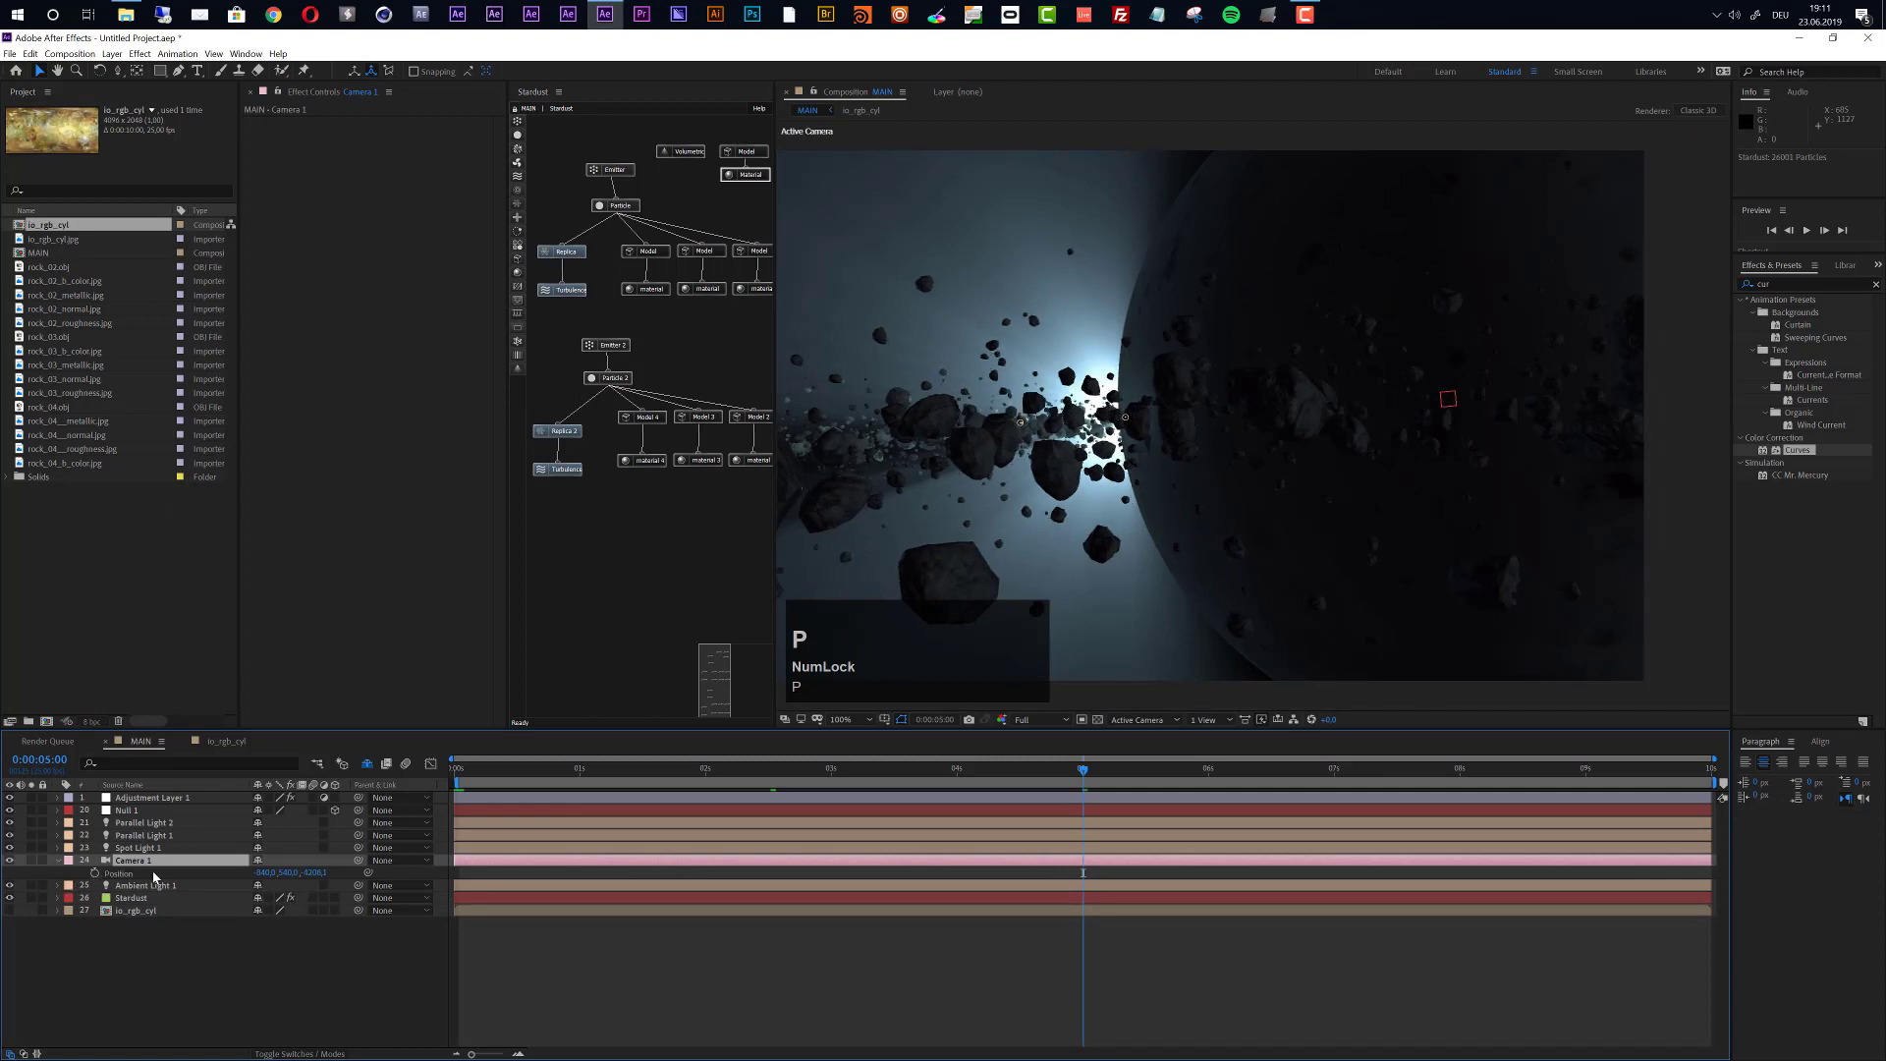
right_click(116, 873)
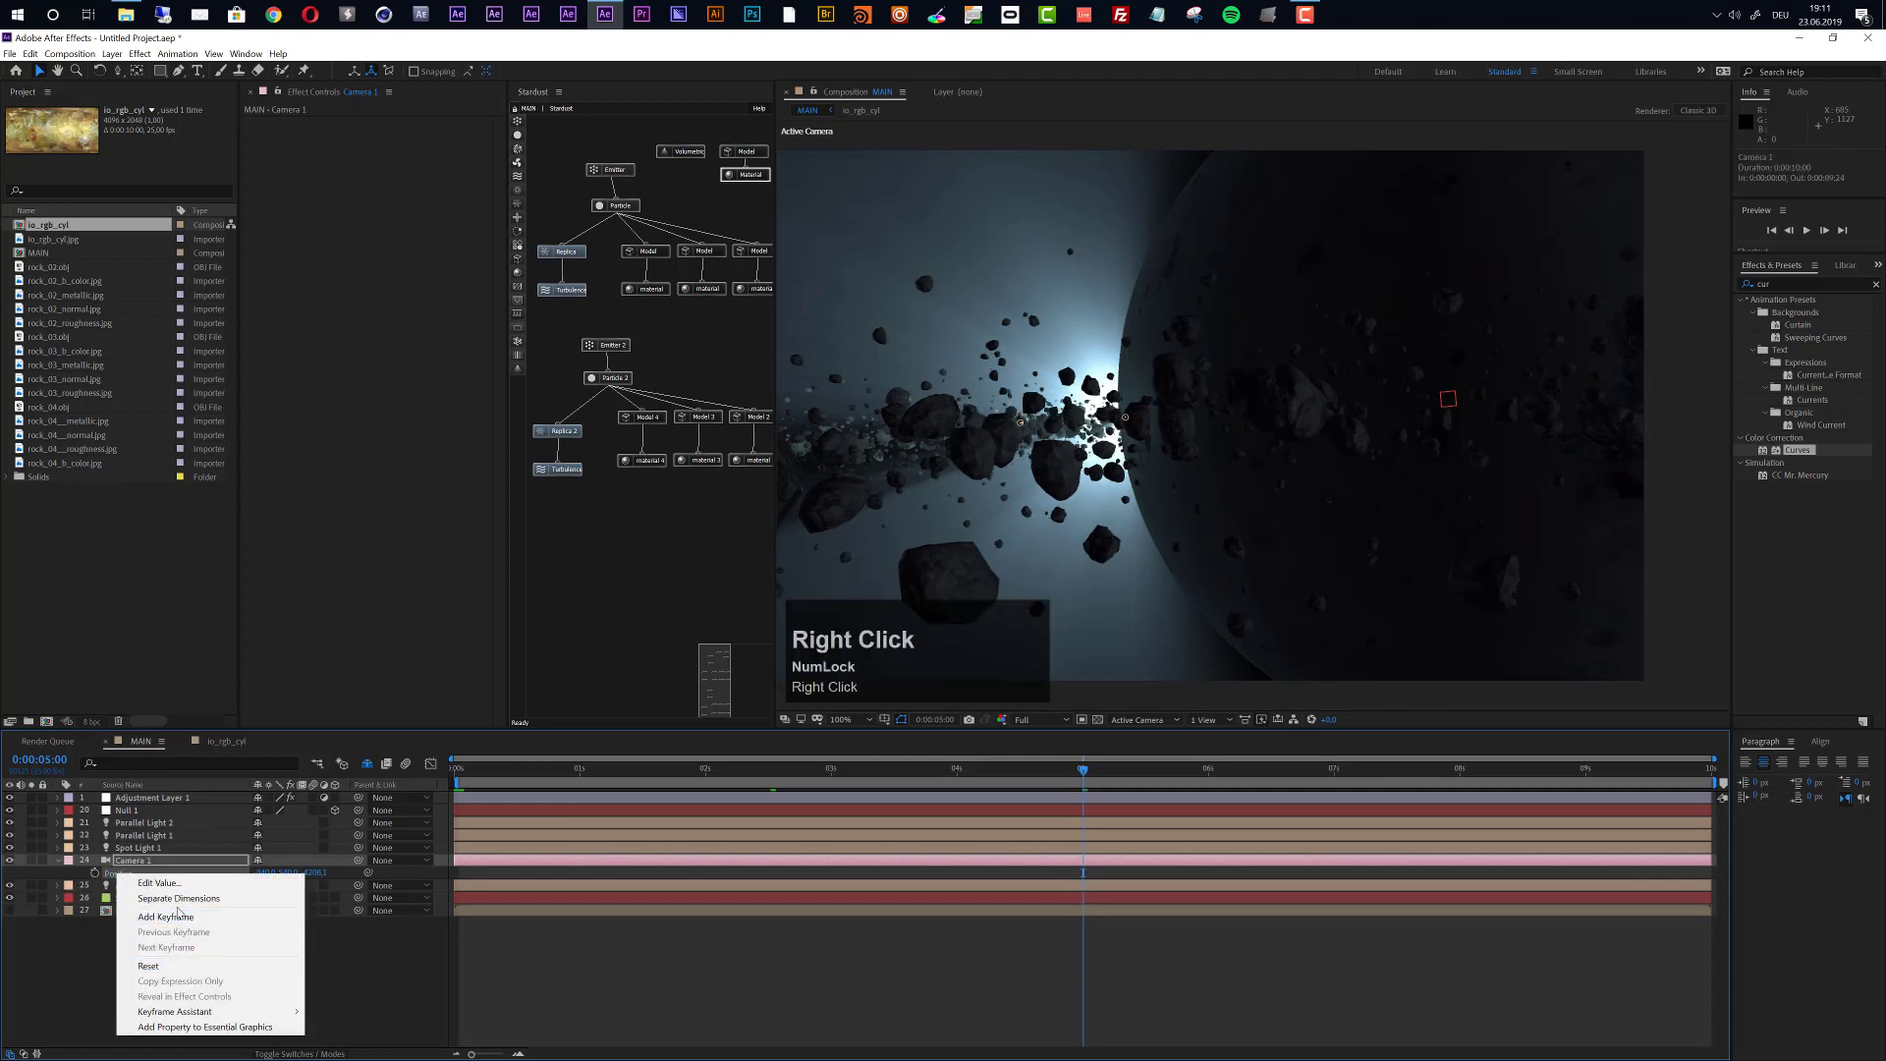
click(178, 898)
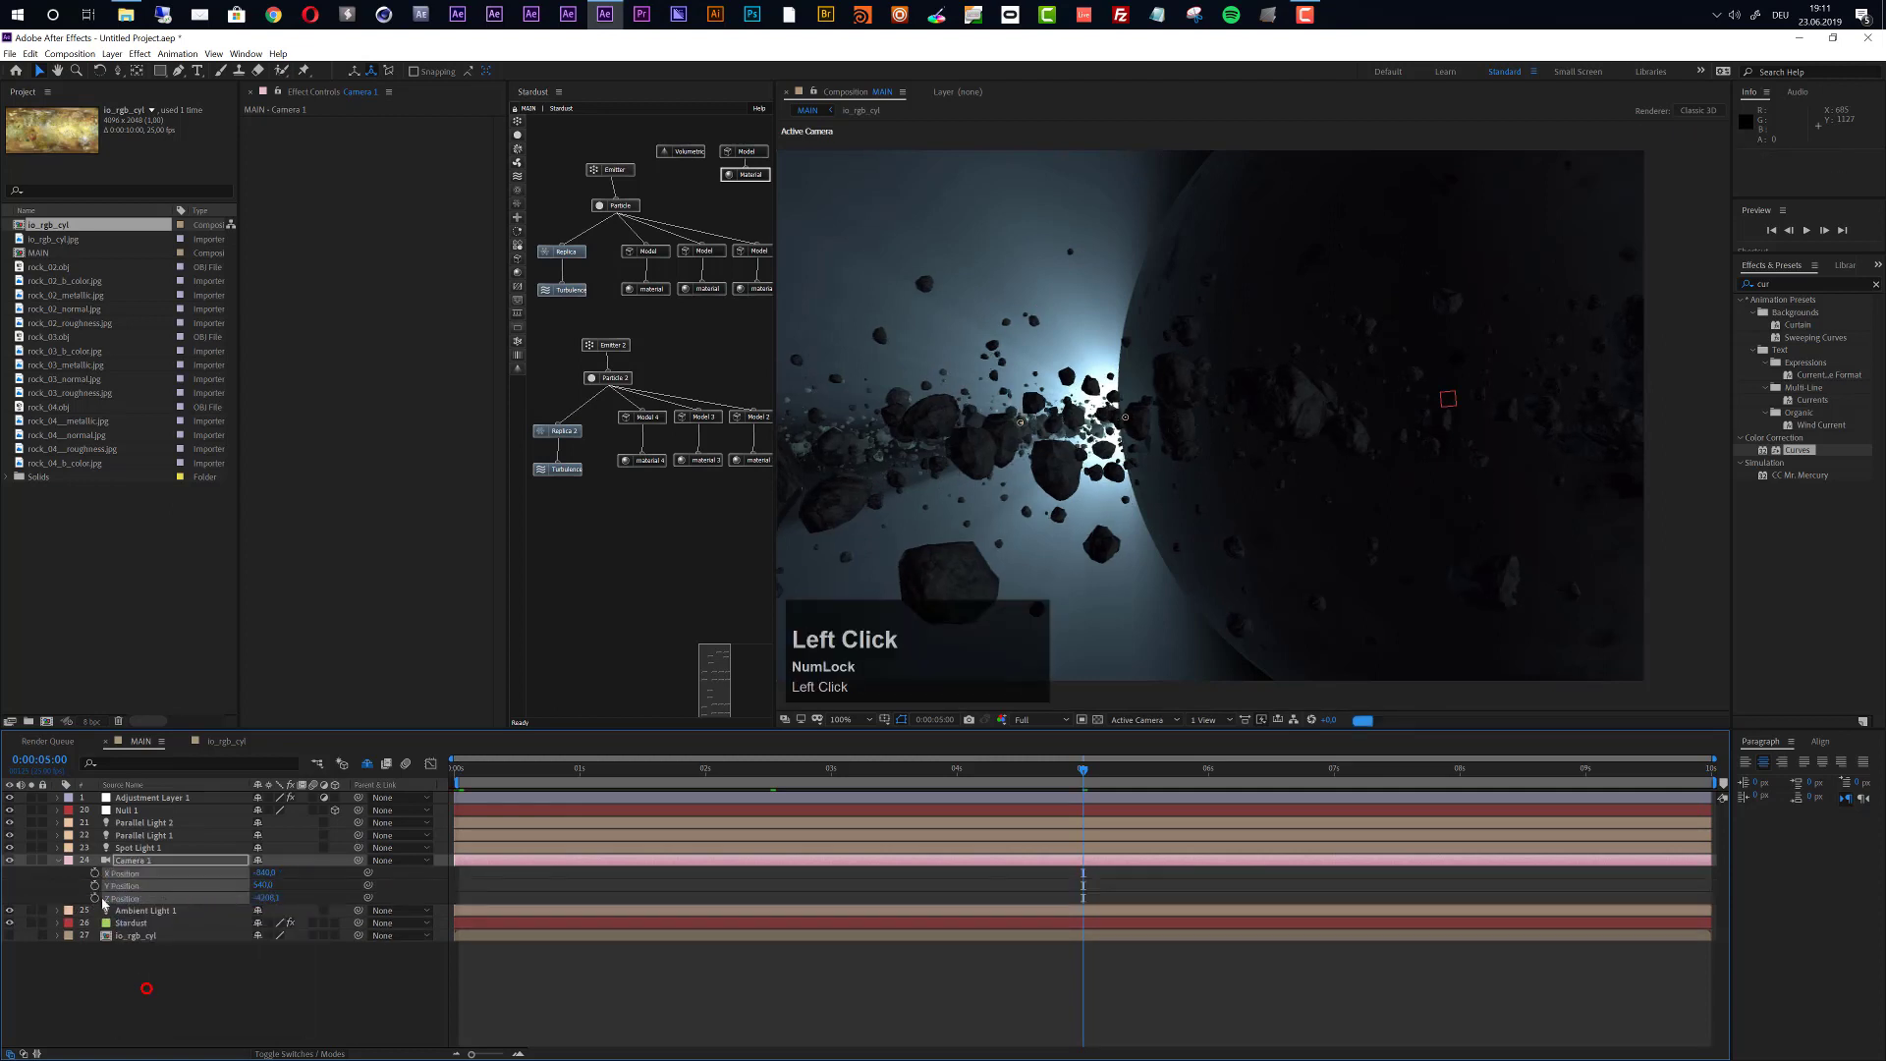
Animate Camera 1's X Position with a keyframe at 0:00:05:00 and a shifted value at 0:00:00:01.
click(94, 872)
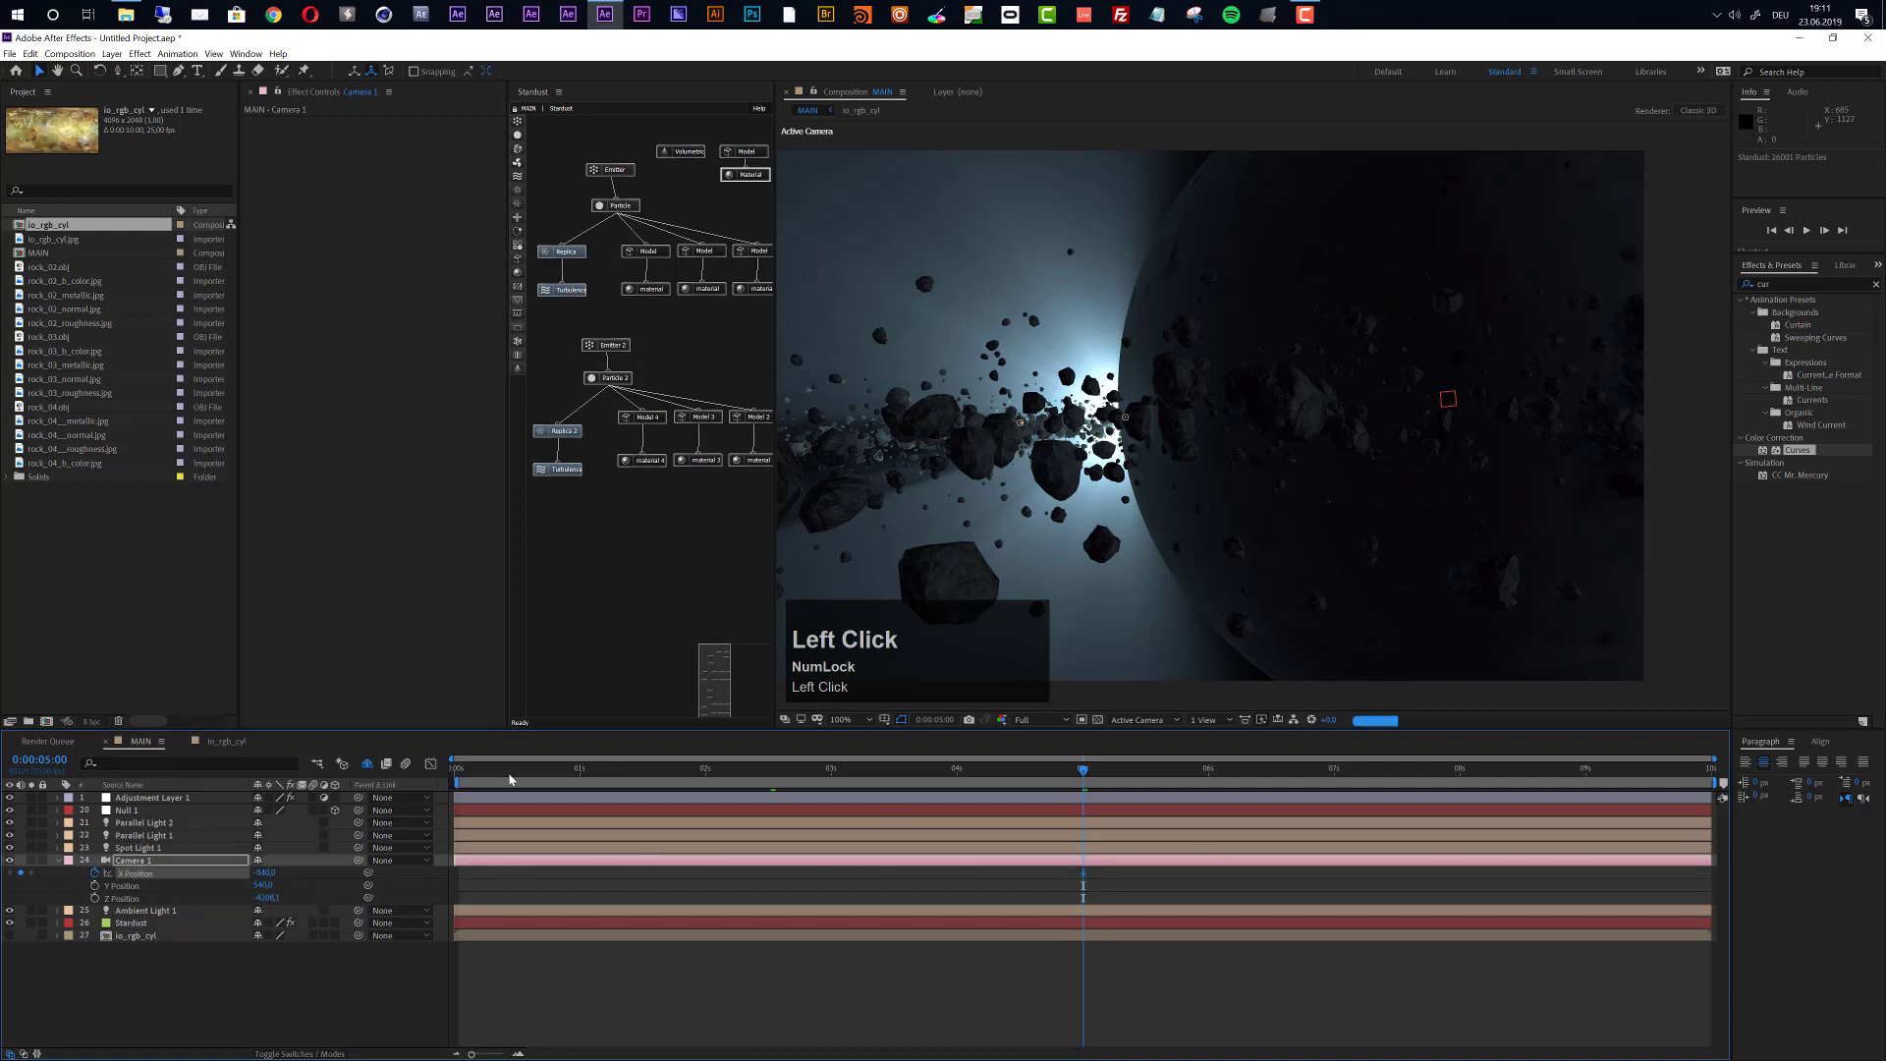
drag(455, 773, 458, 774)
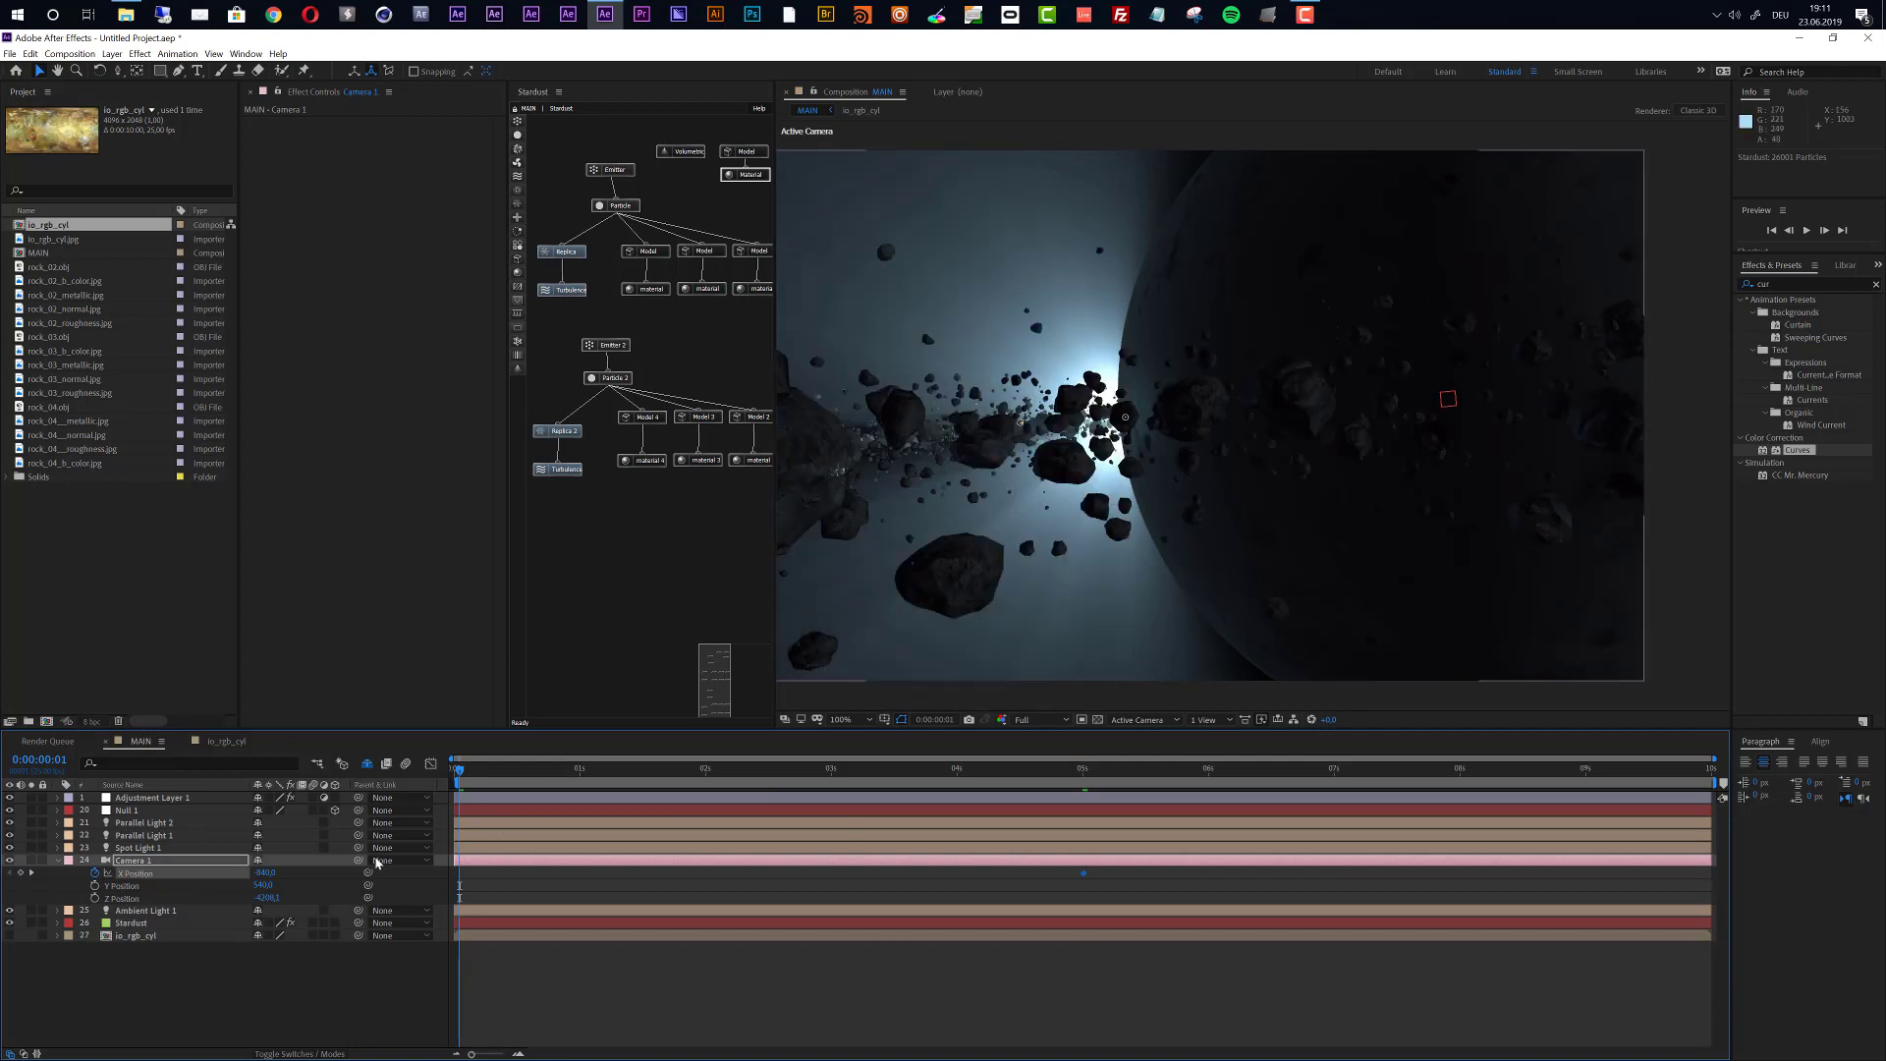
drag(265, 872, 323, 872)
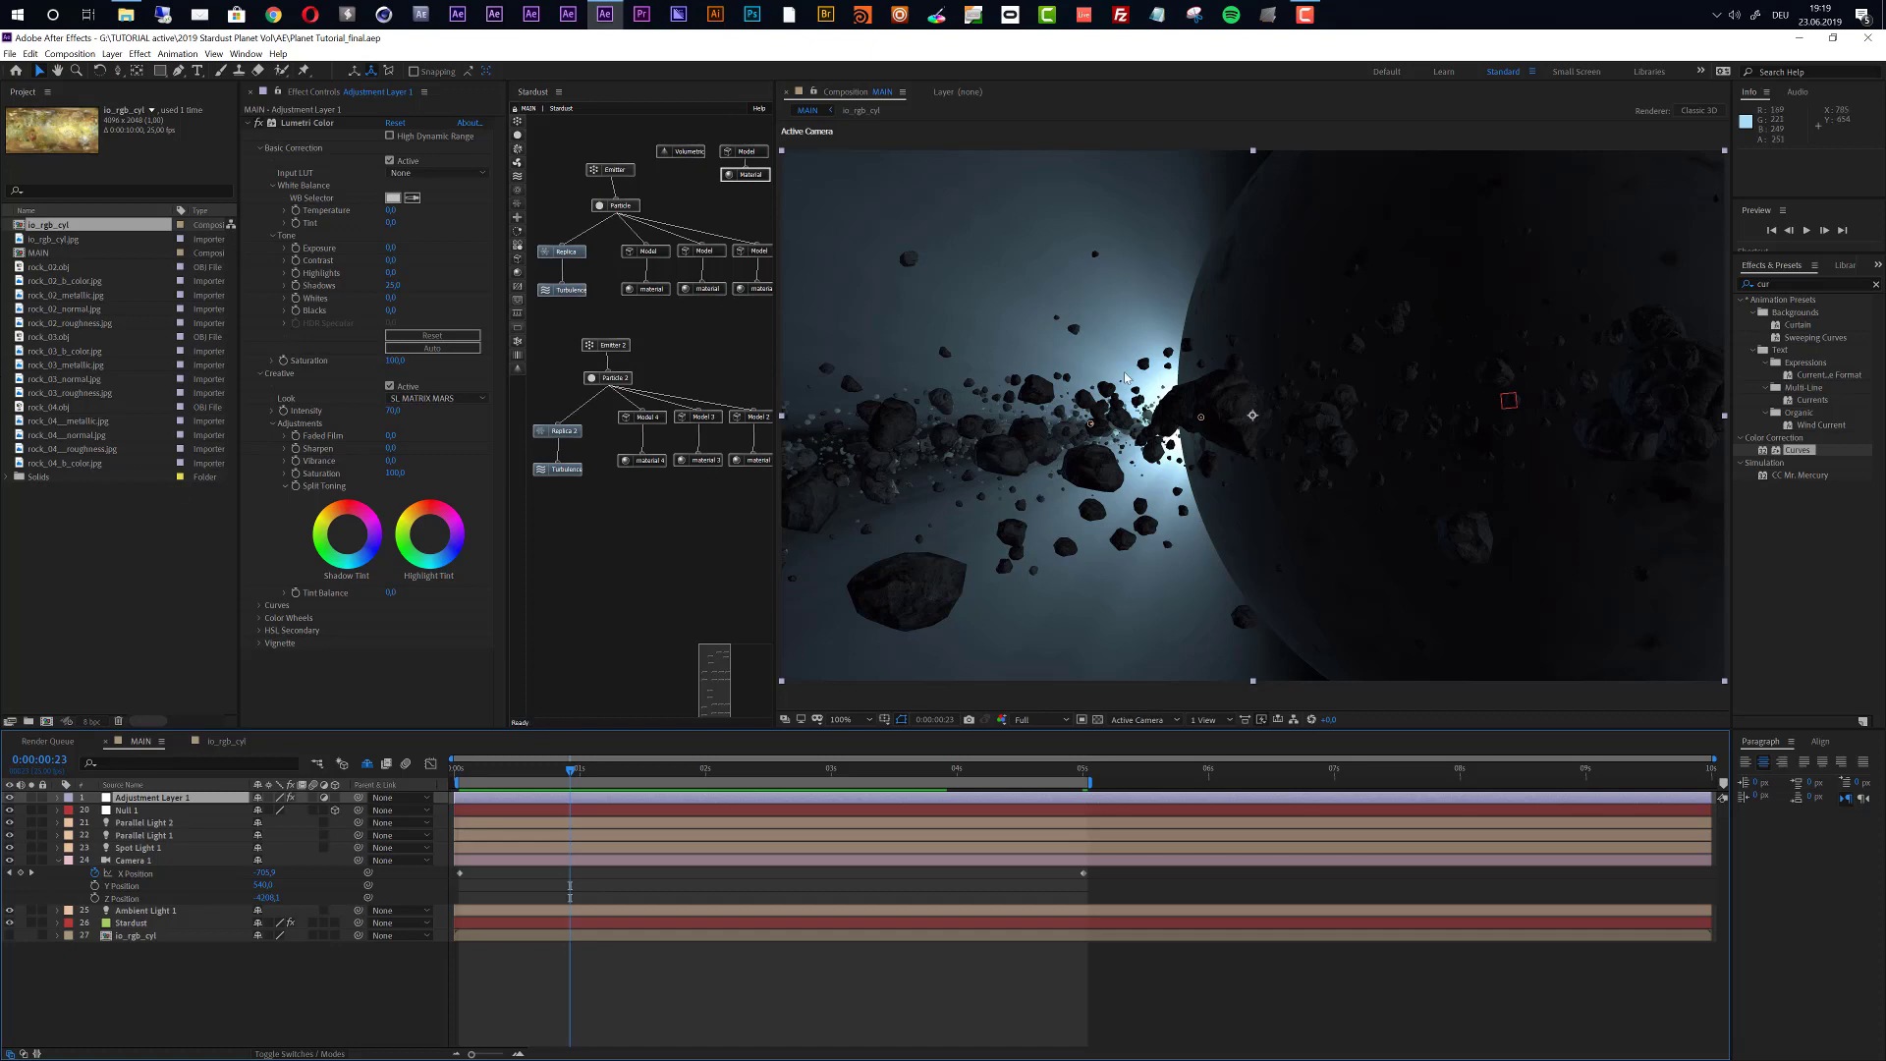
Import outer-space_8.jpg from the Assets folder of the 2019 Stardust Planet Vol project.
click(122, 586)
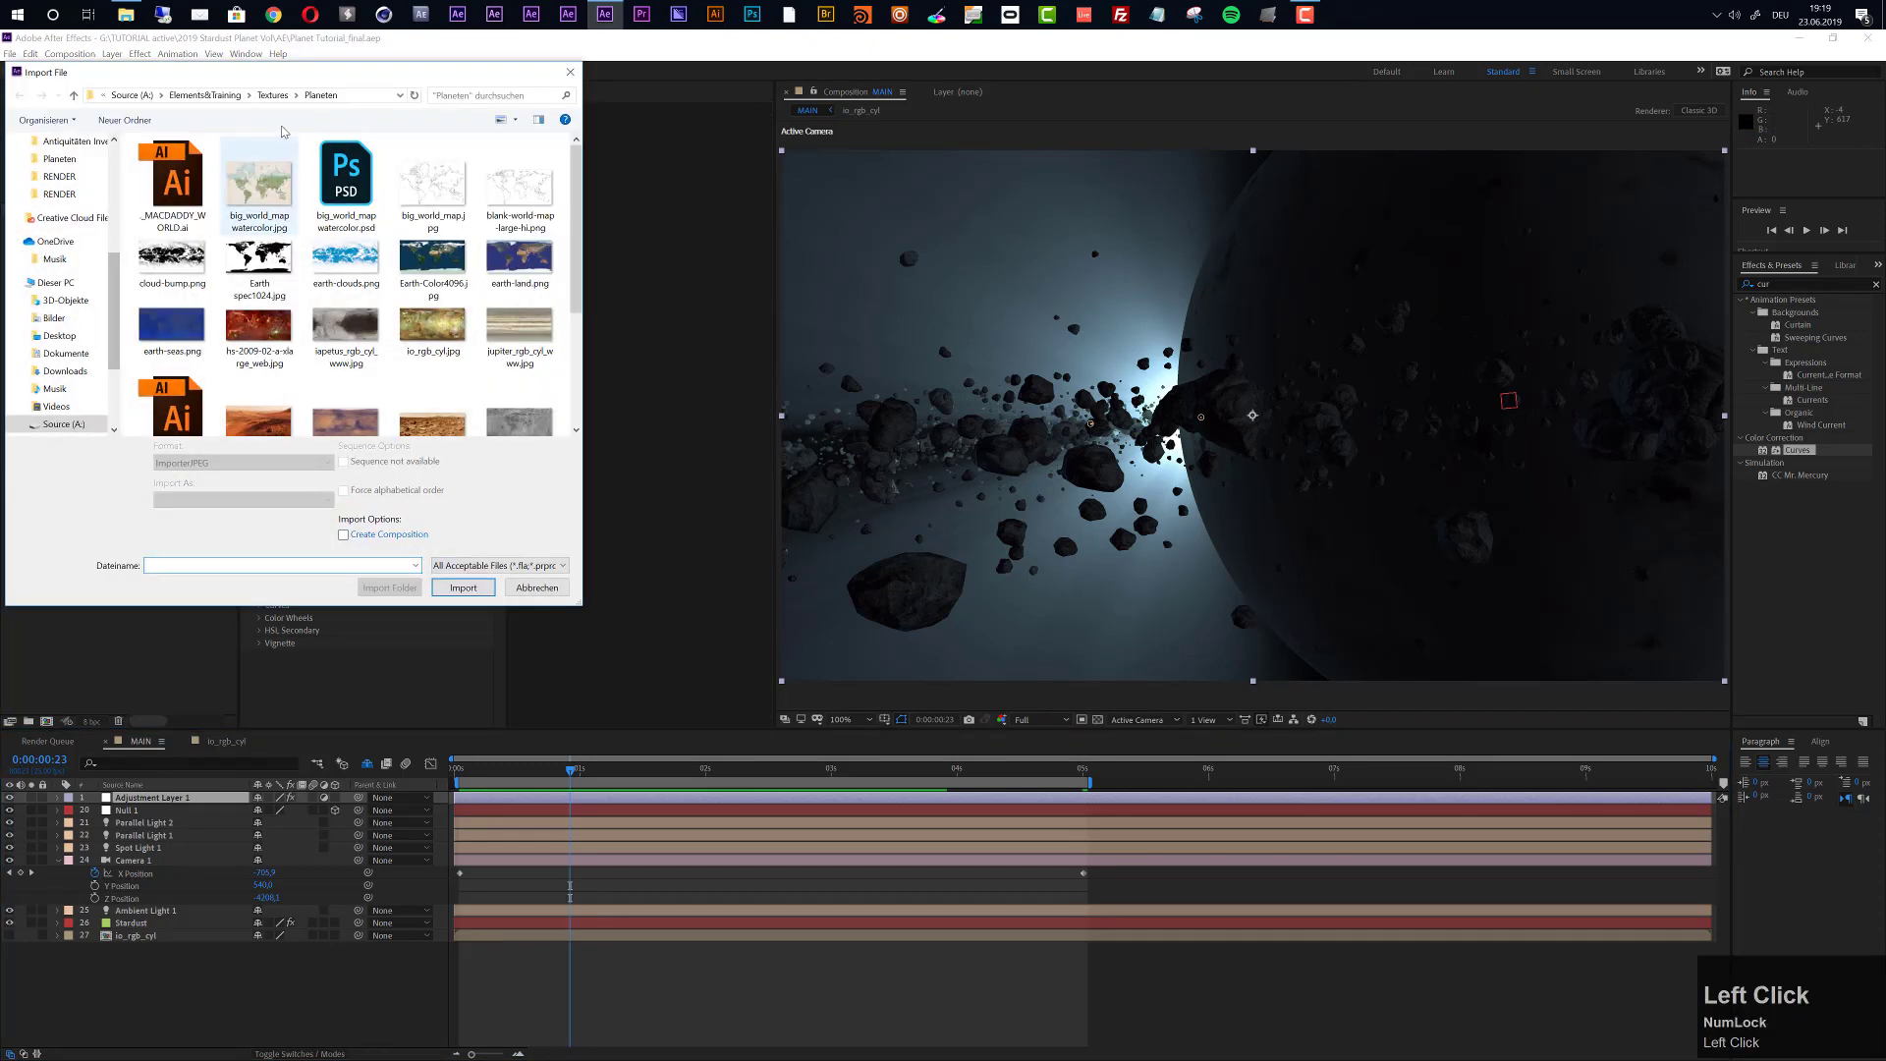
click(59, 194)
click(237, 95)
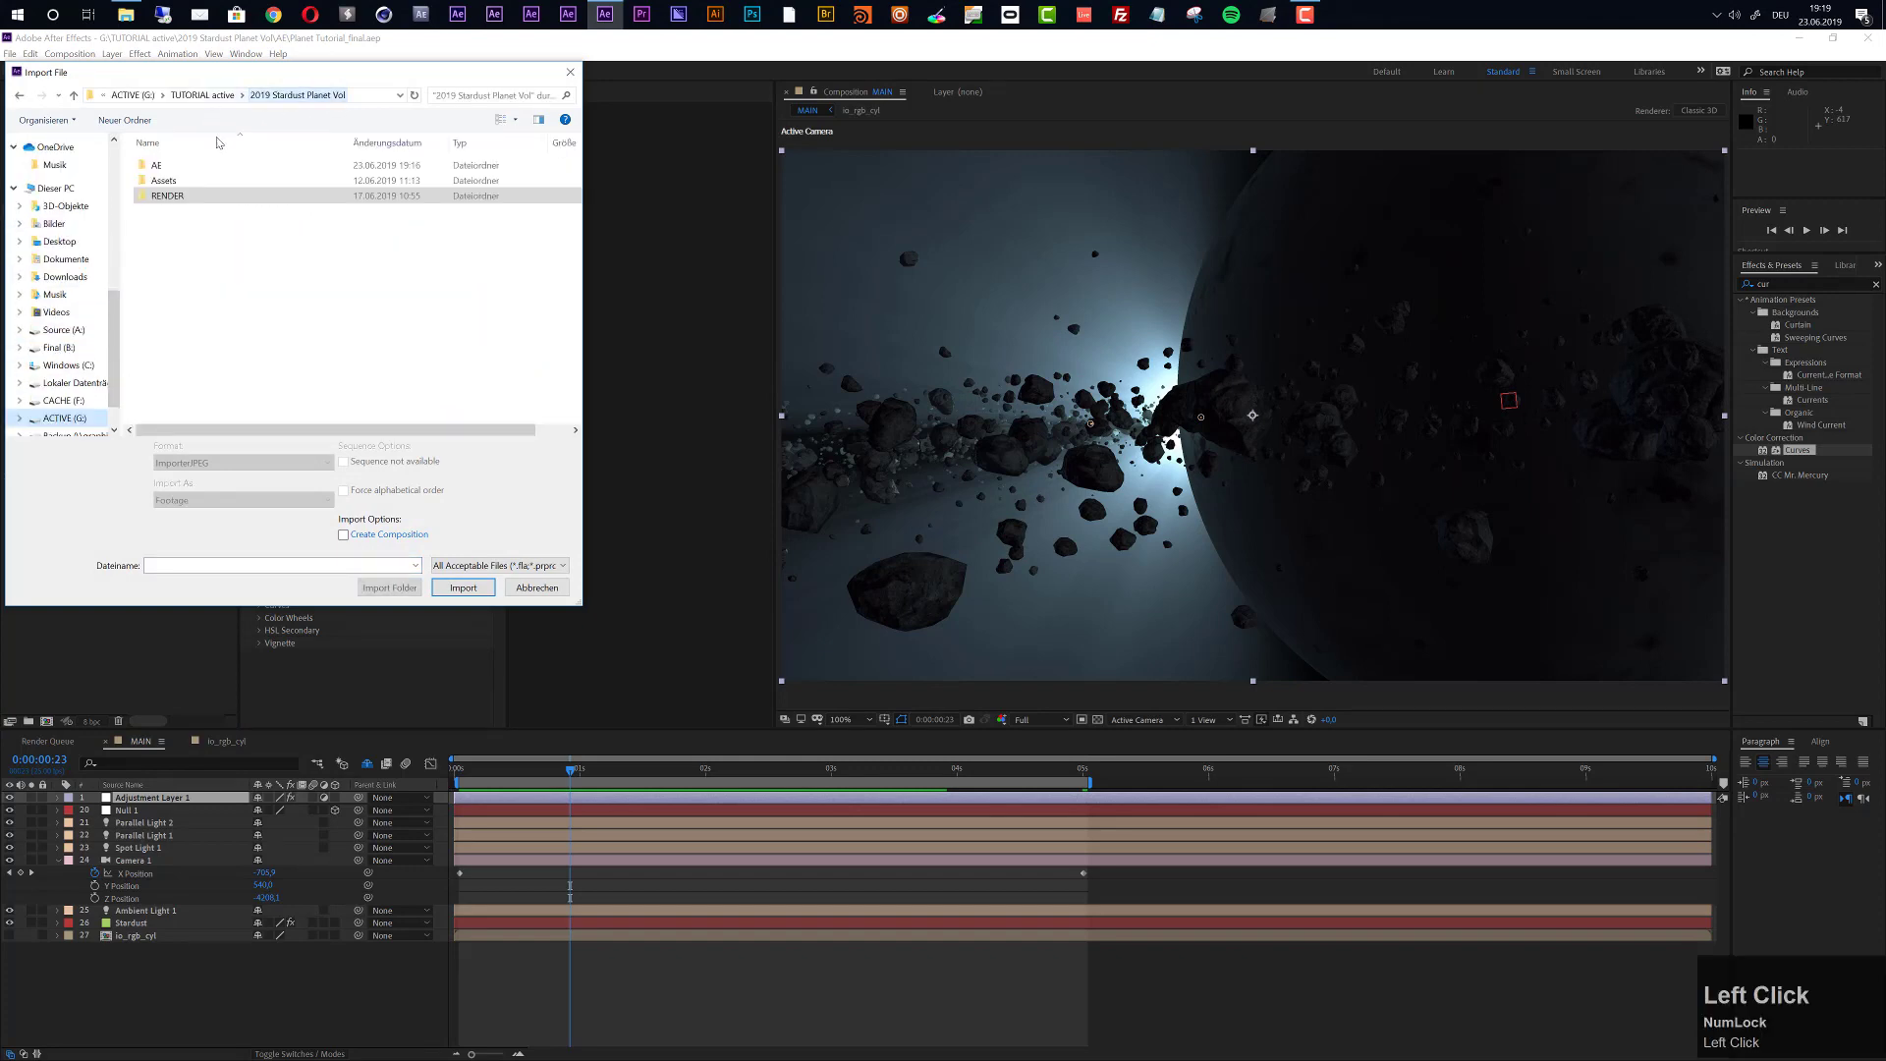
double_click(178, 182)
click(171, 165)
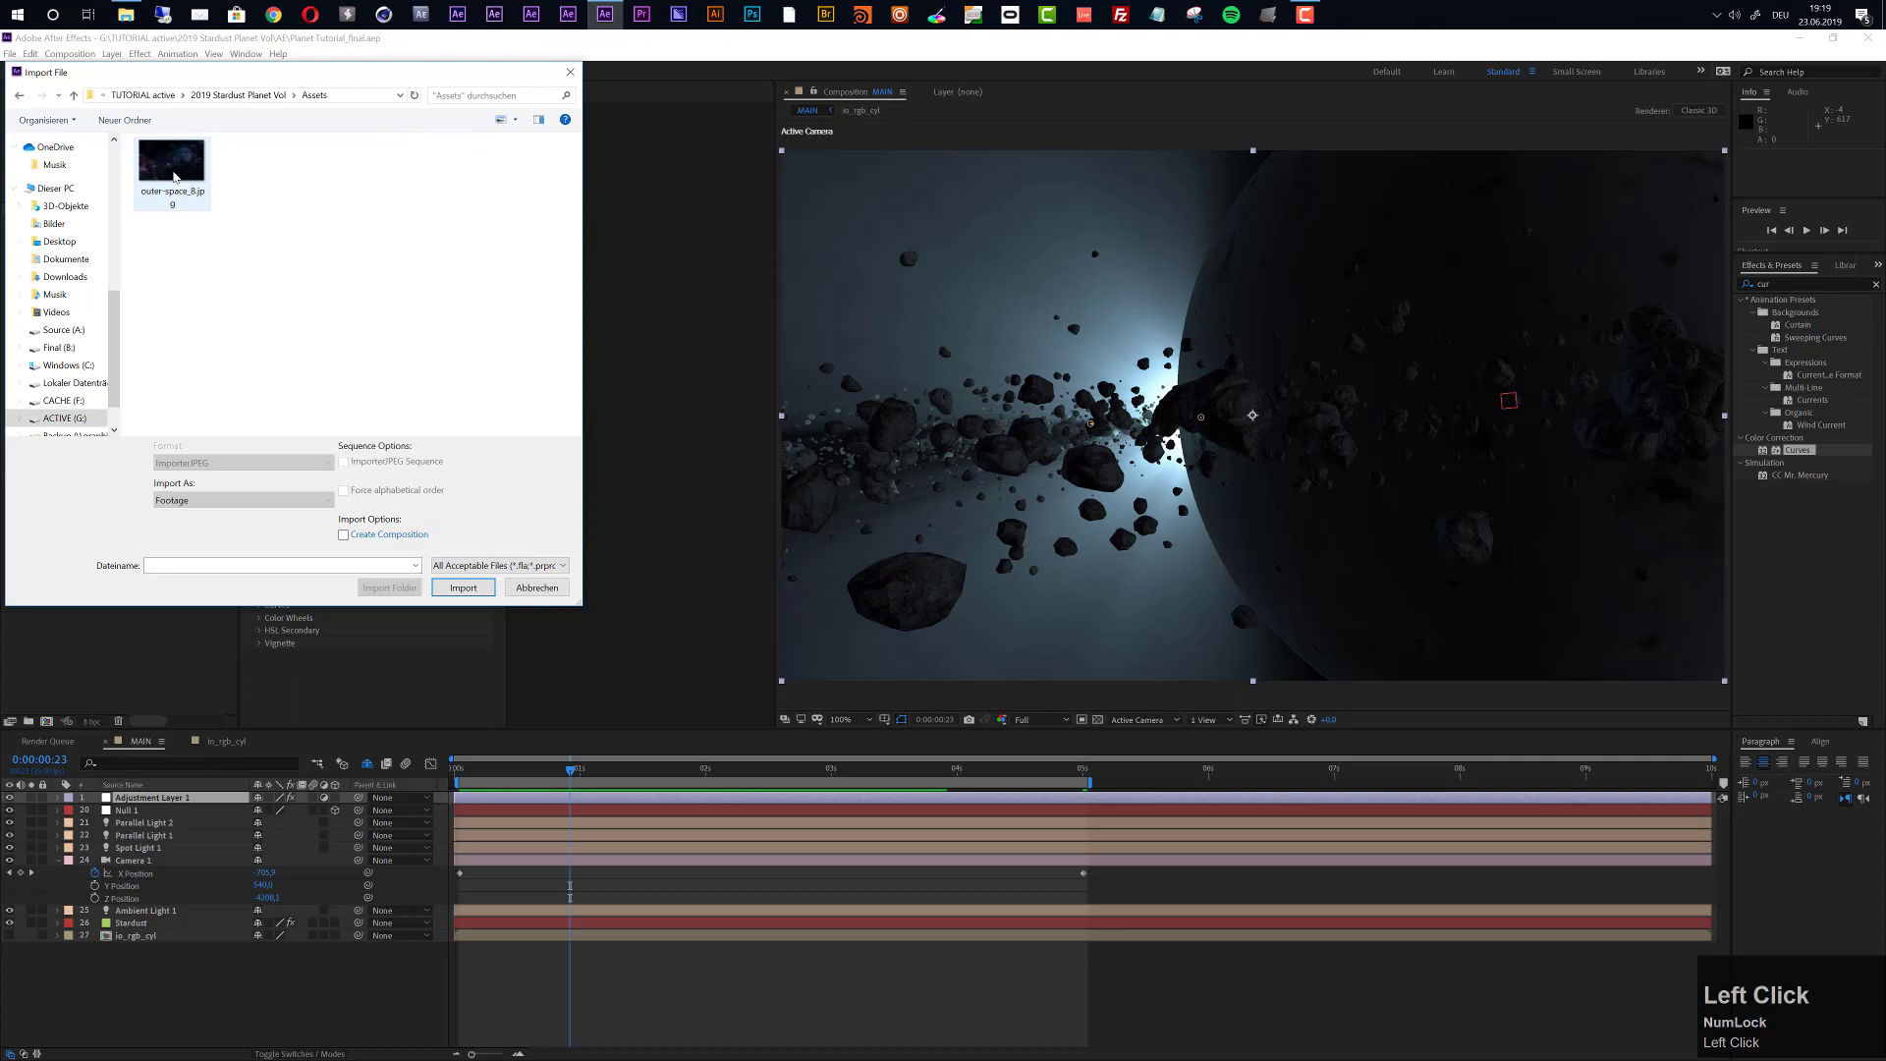
click(454, 587)
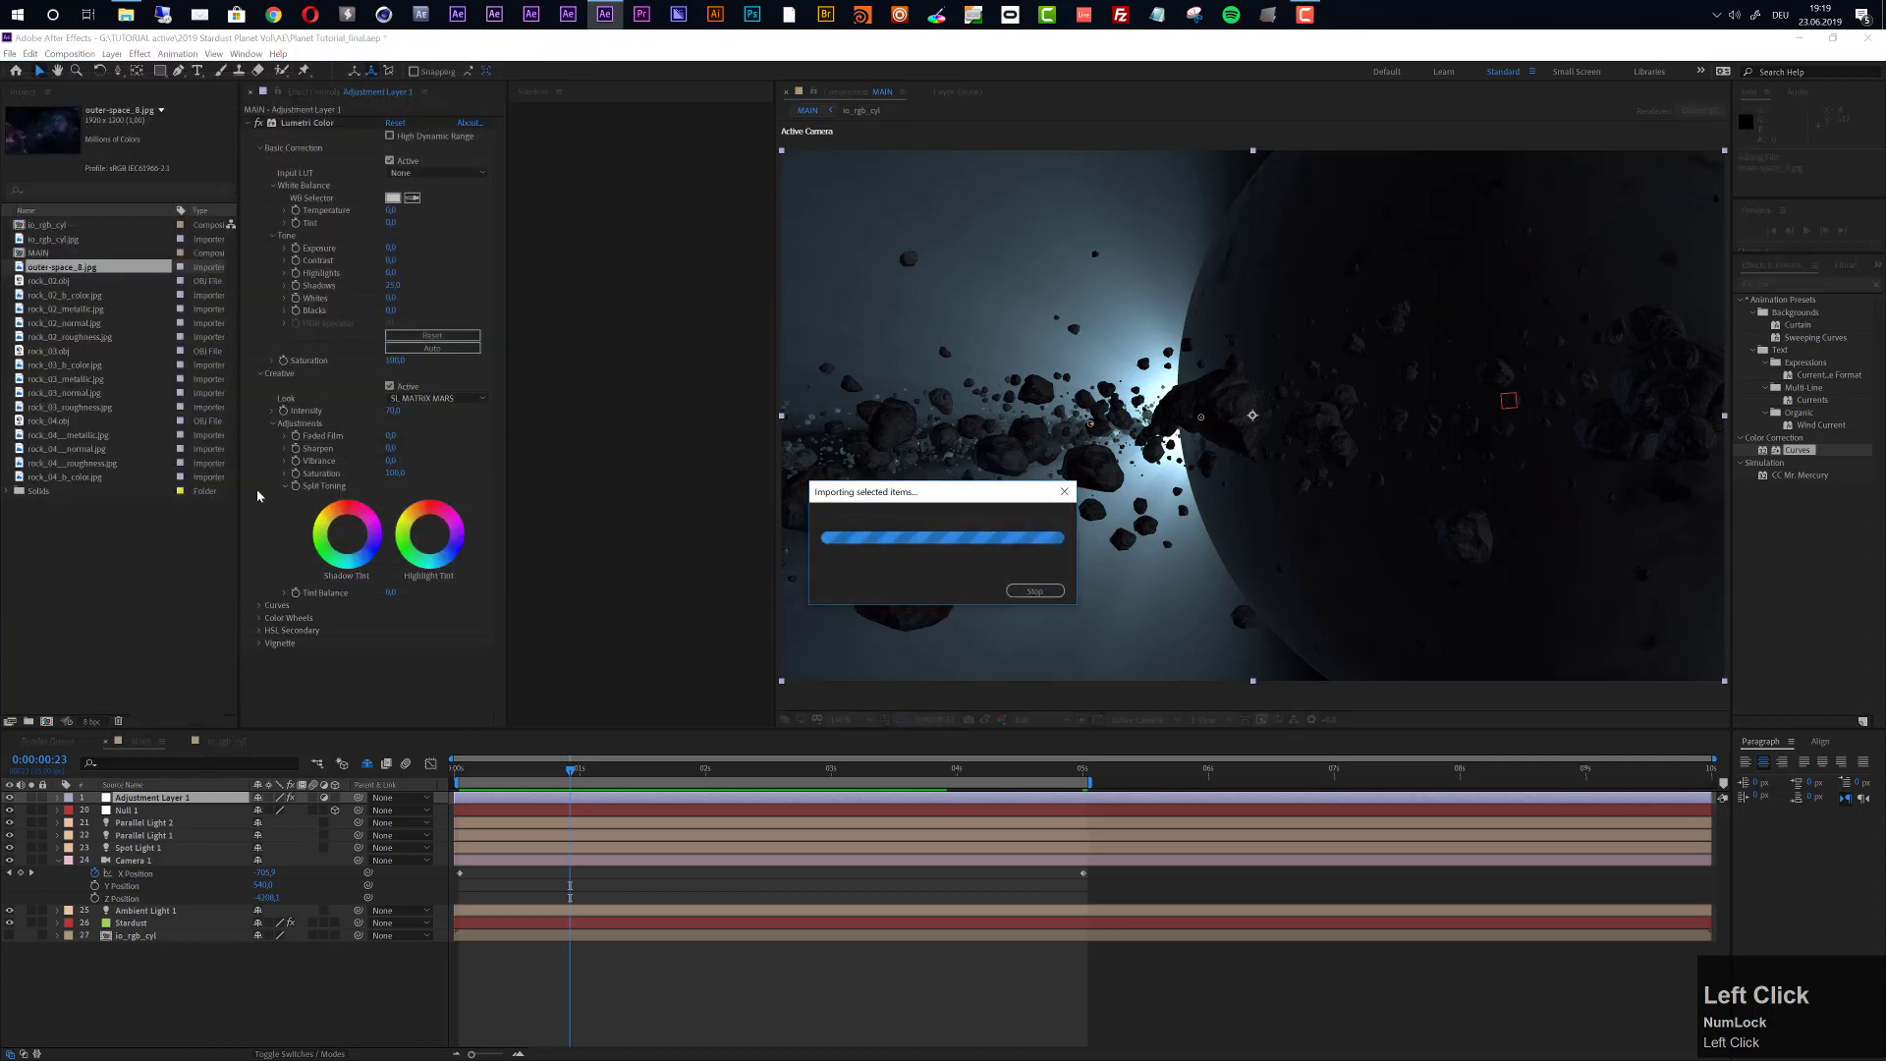
Add outer-space_8.jpg below all layers in MAIN as a 3D layer with Accepts Lights turned off.
drag(42, 272, 184, 994)
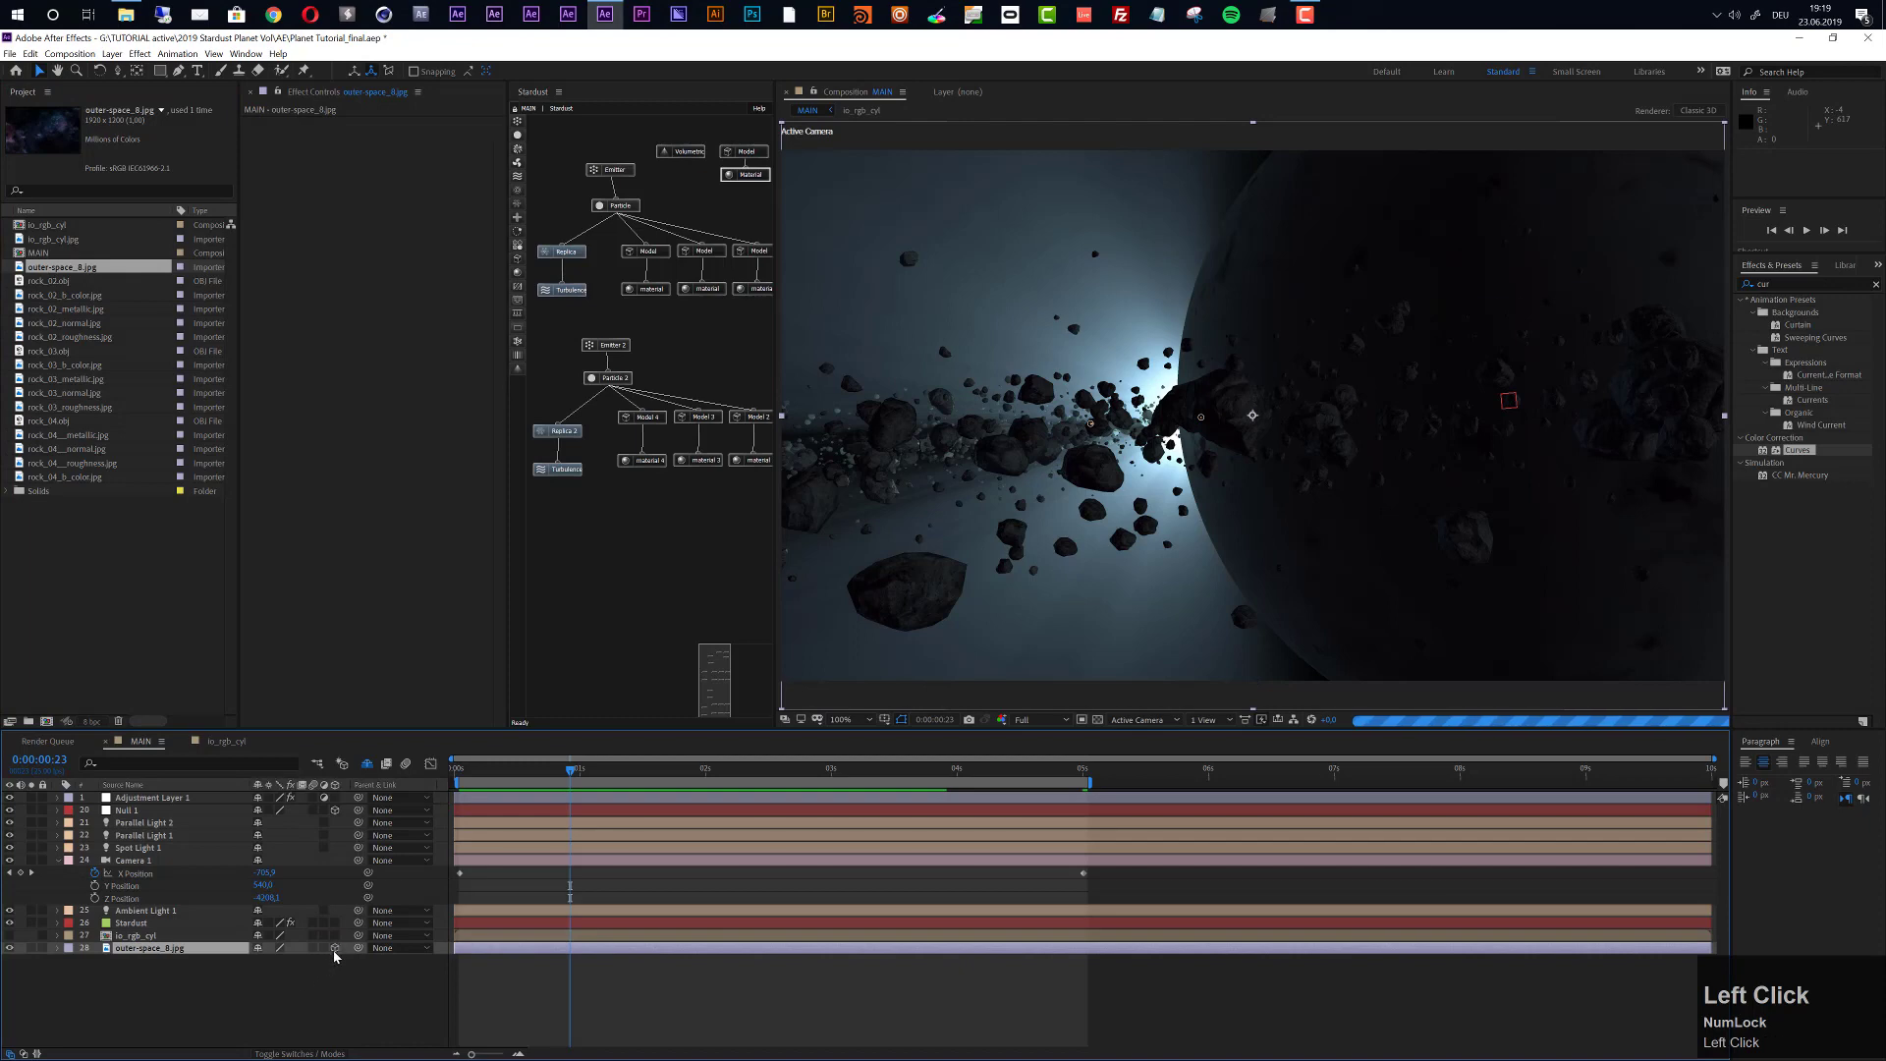
key(a)
key(a)
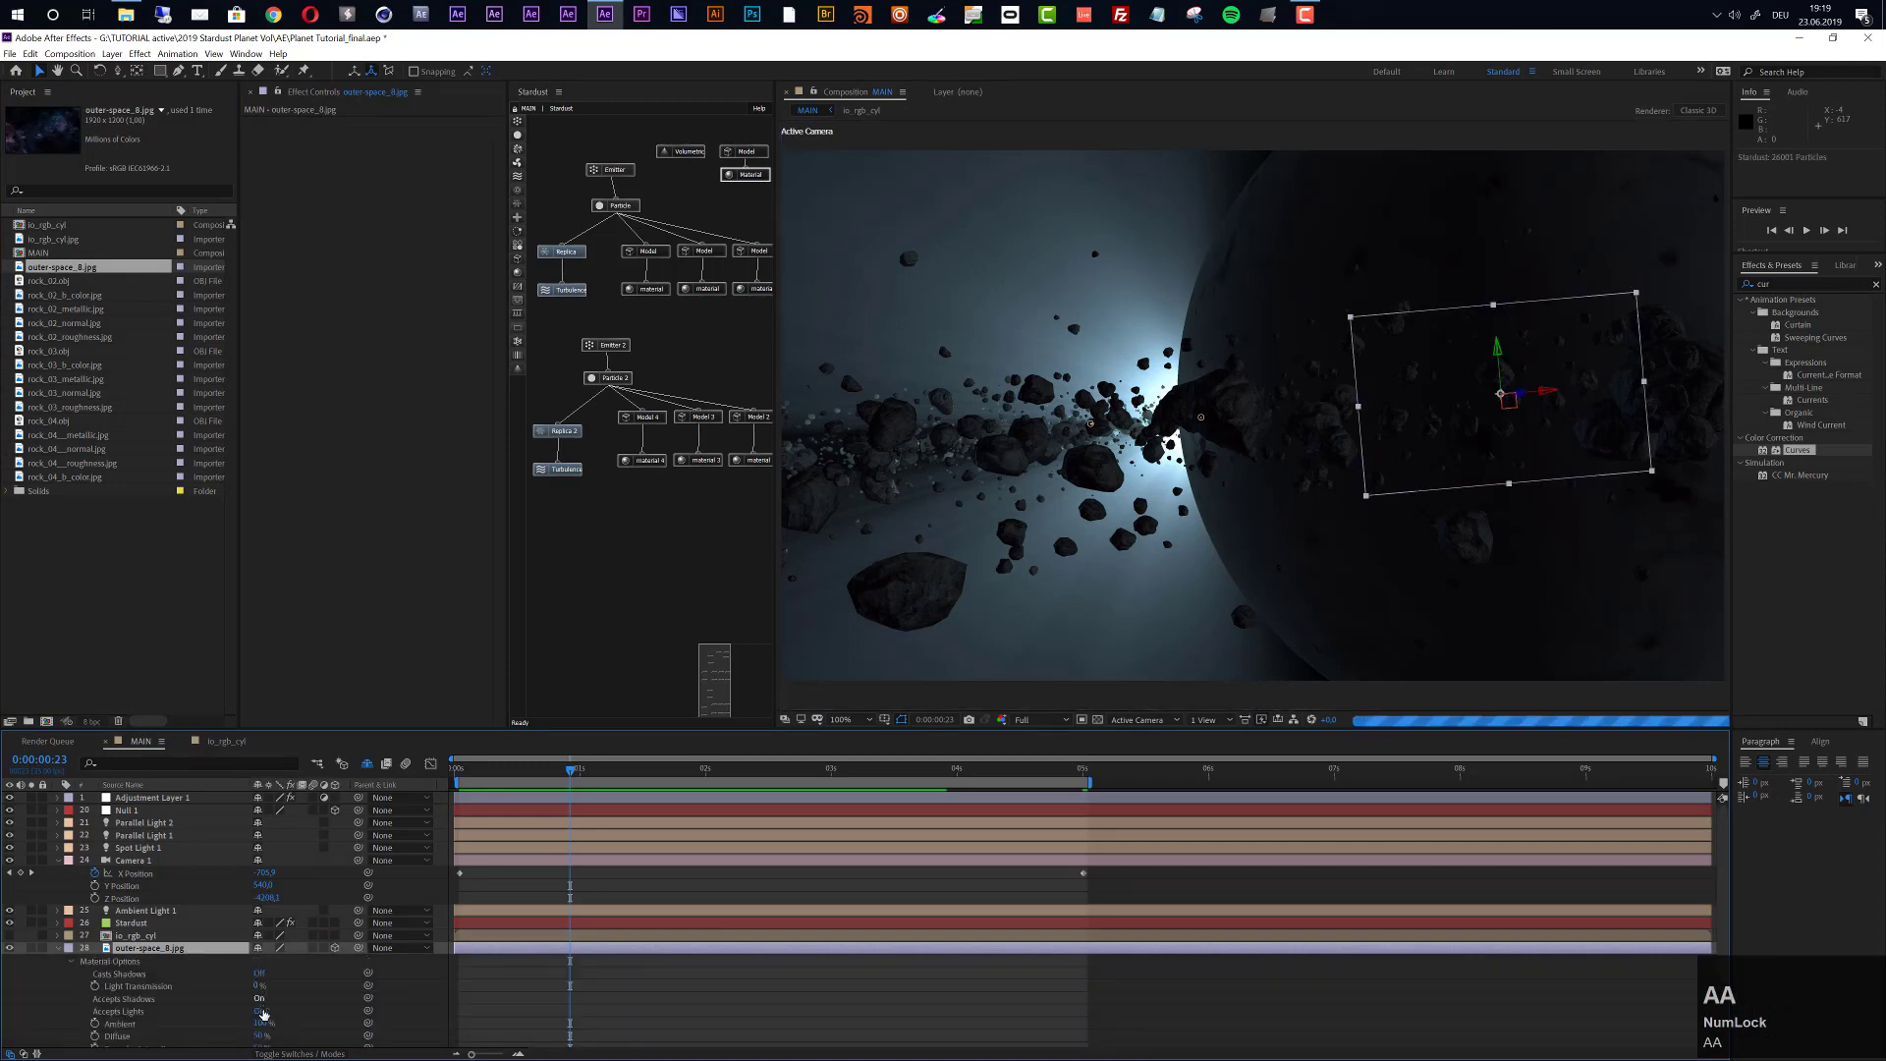
click(222, 1010)
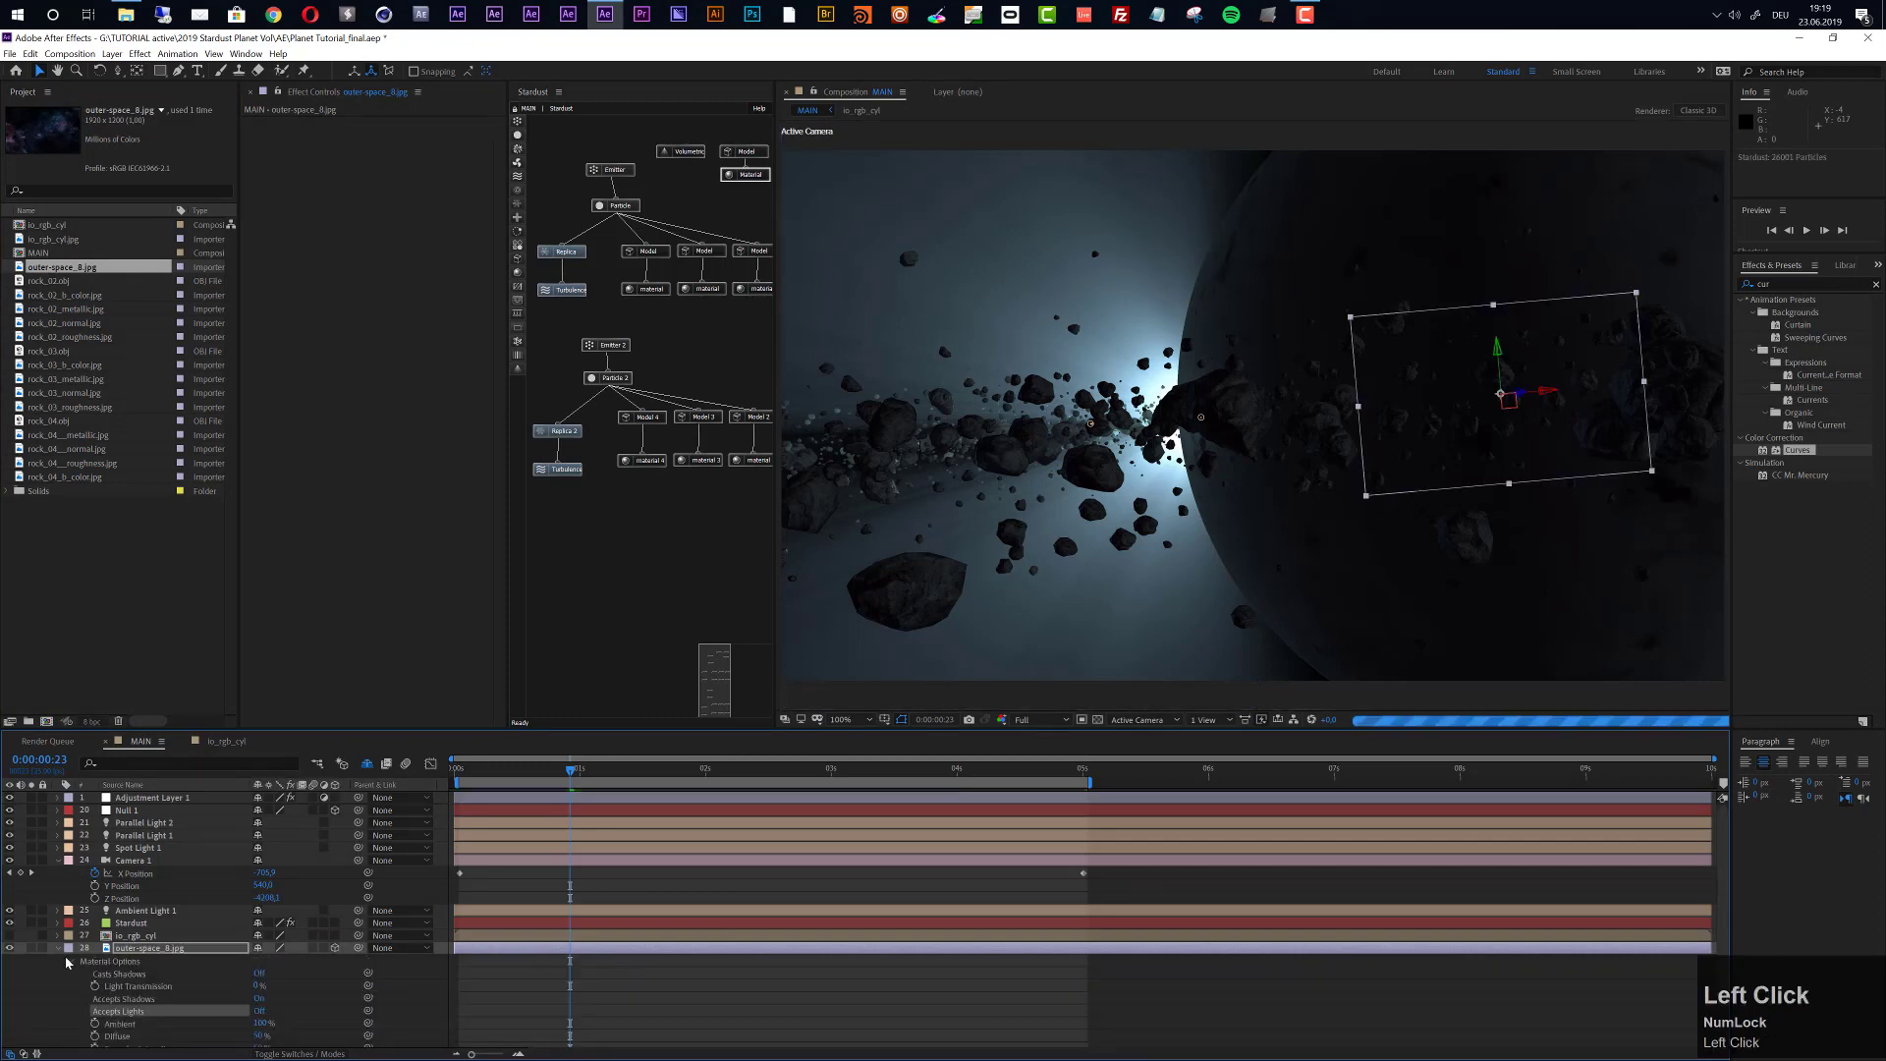
Move the outer-space_8.jpg layer back to Z position 25000 and scale it up to span the background.
key(p)
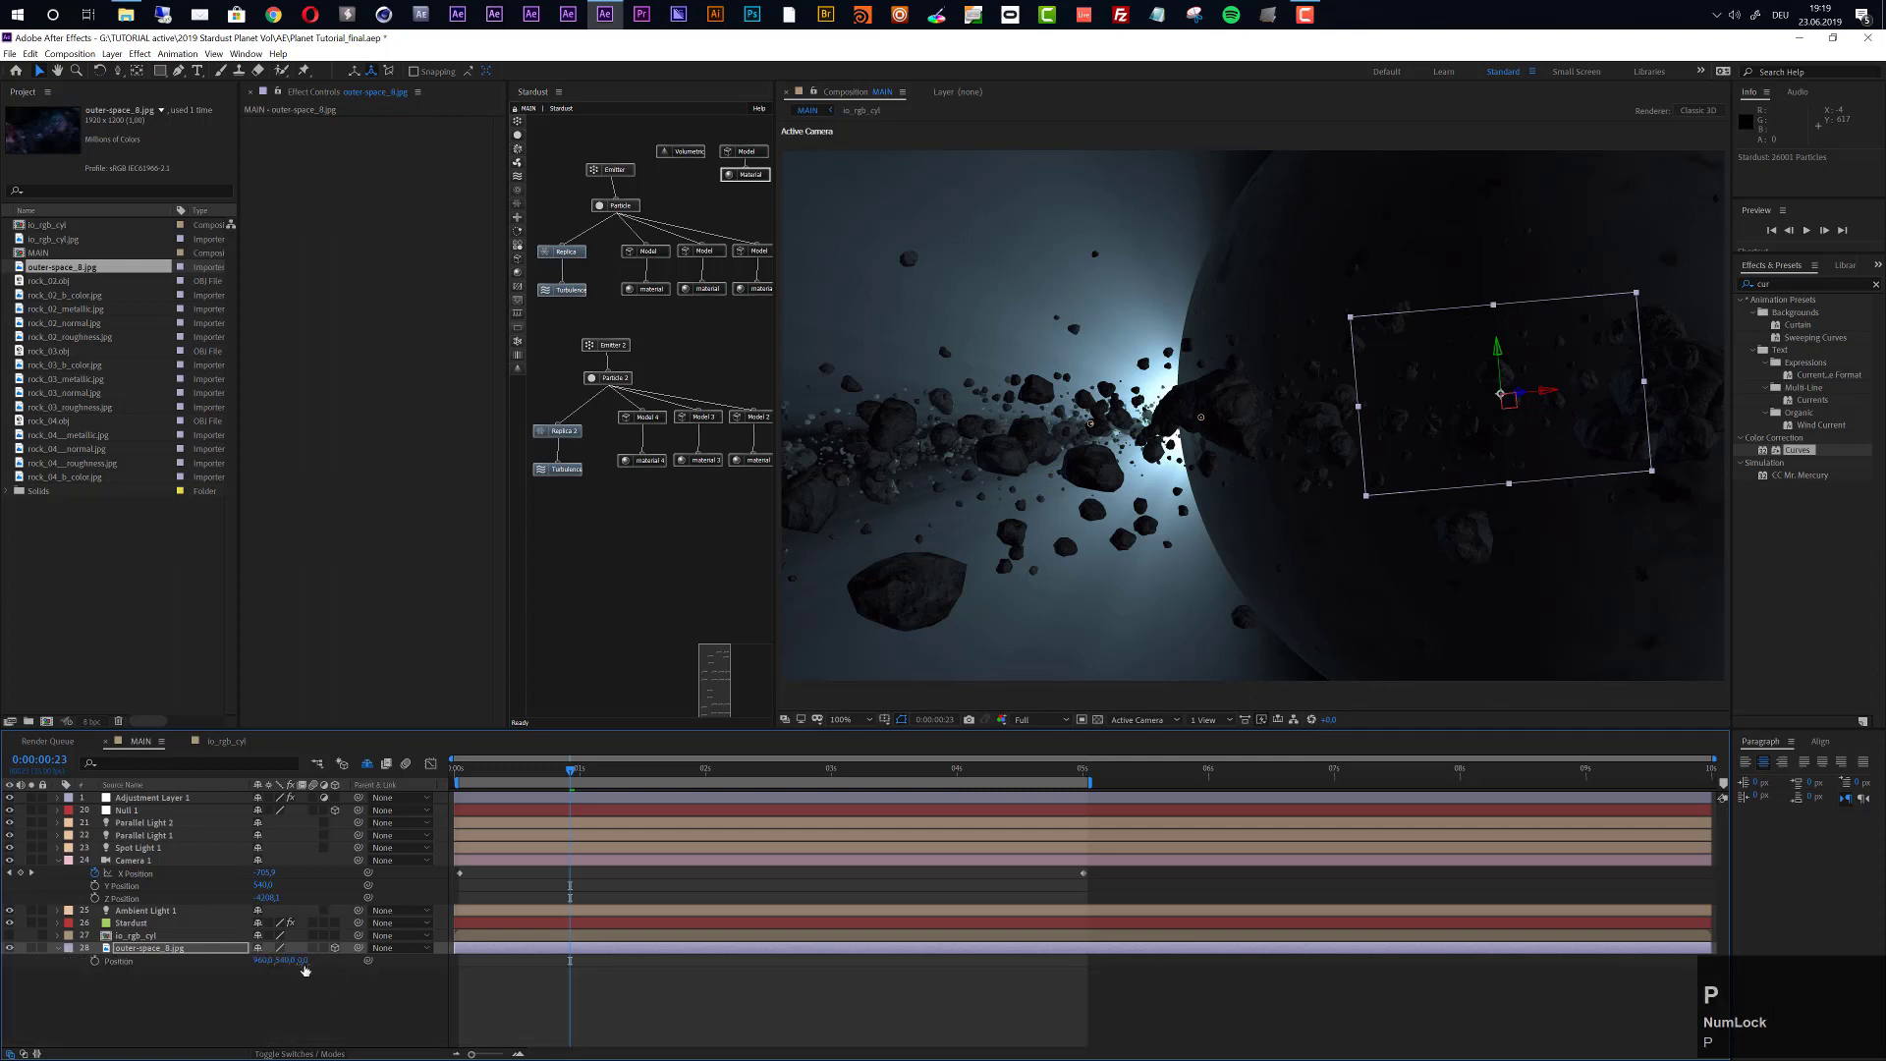
click(300, 961)
text(2500)
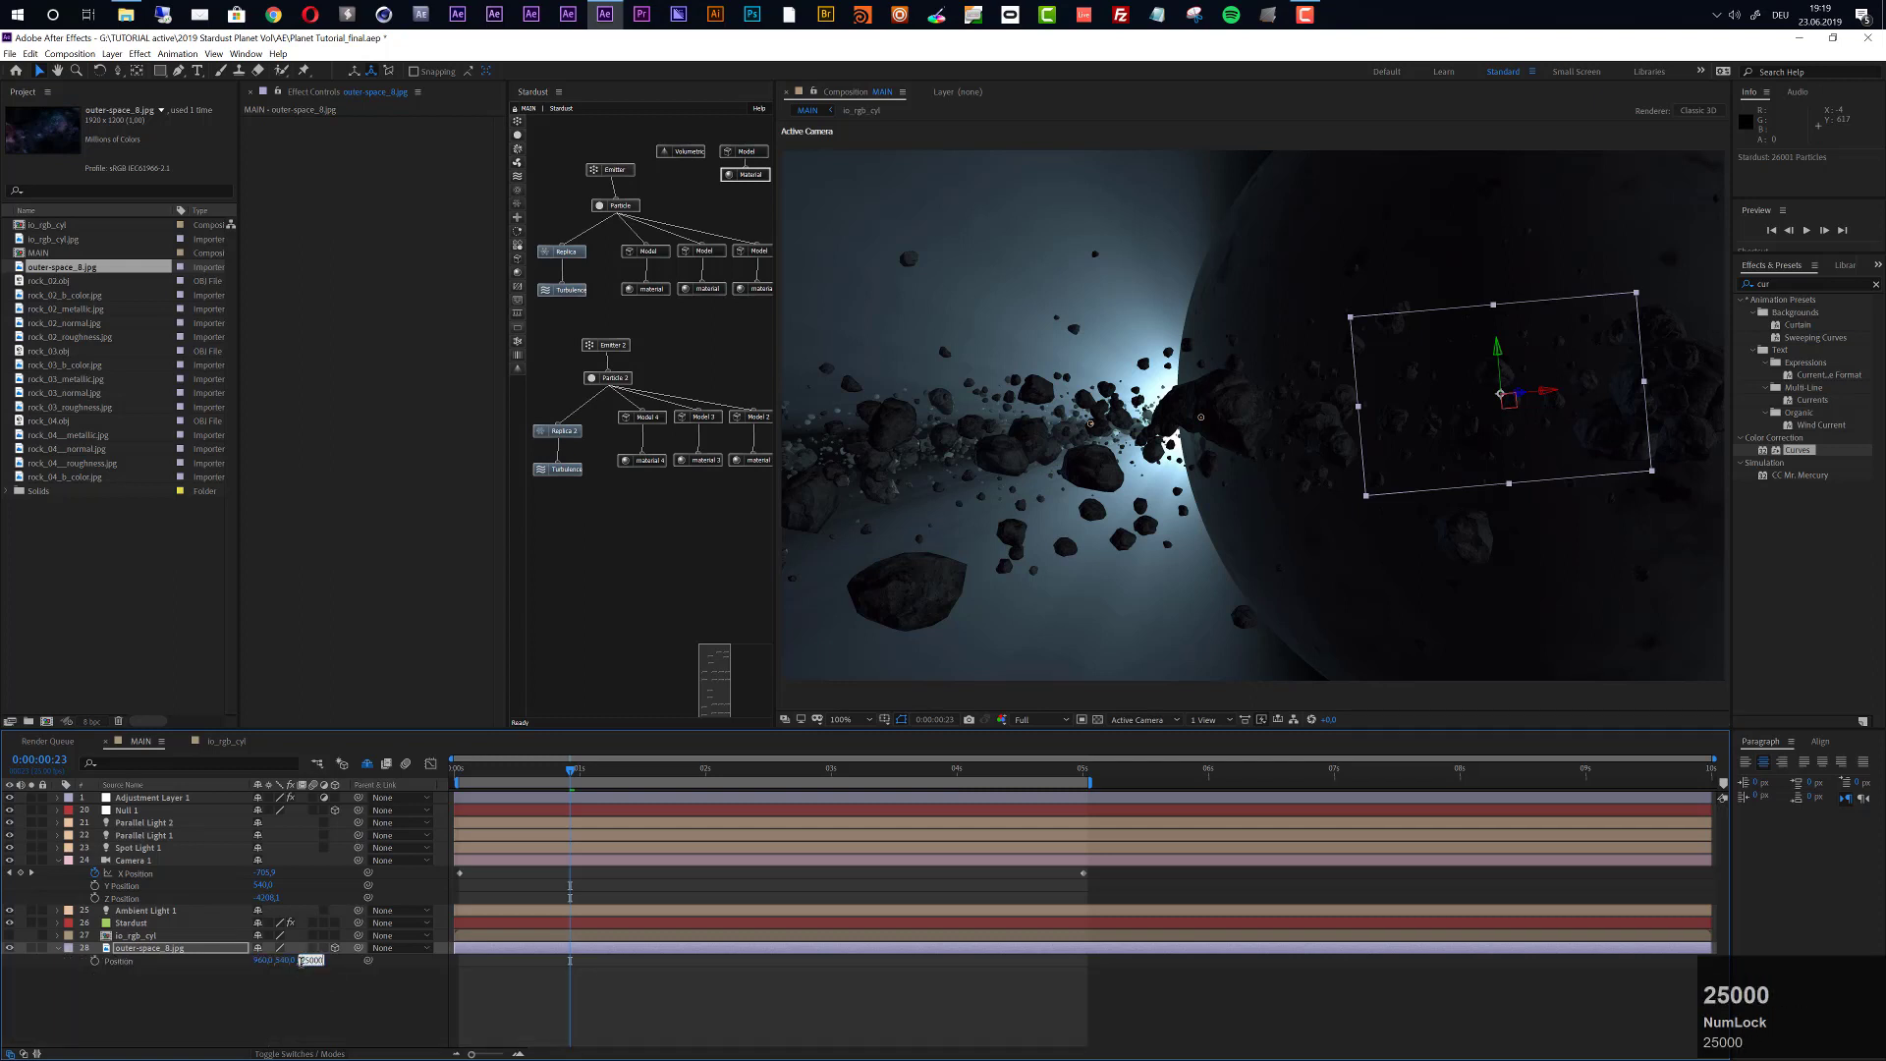
text(0)
key(Return)
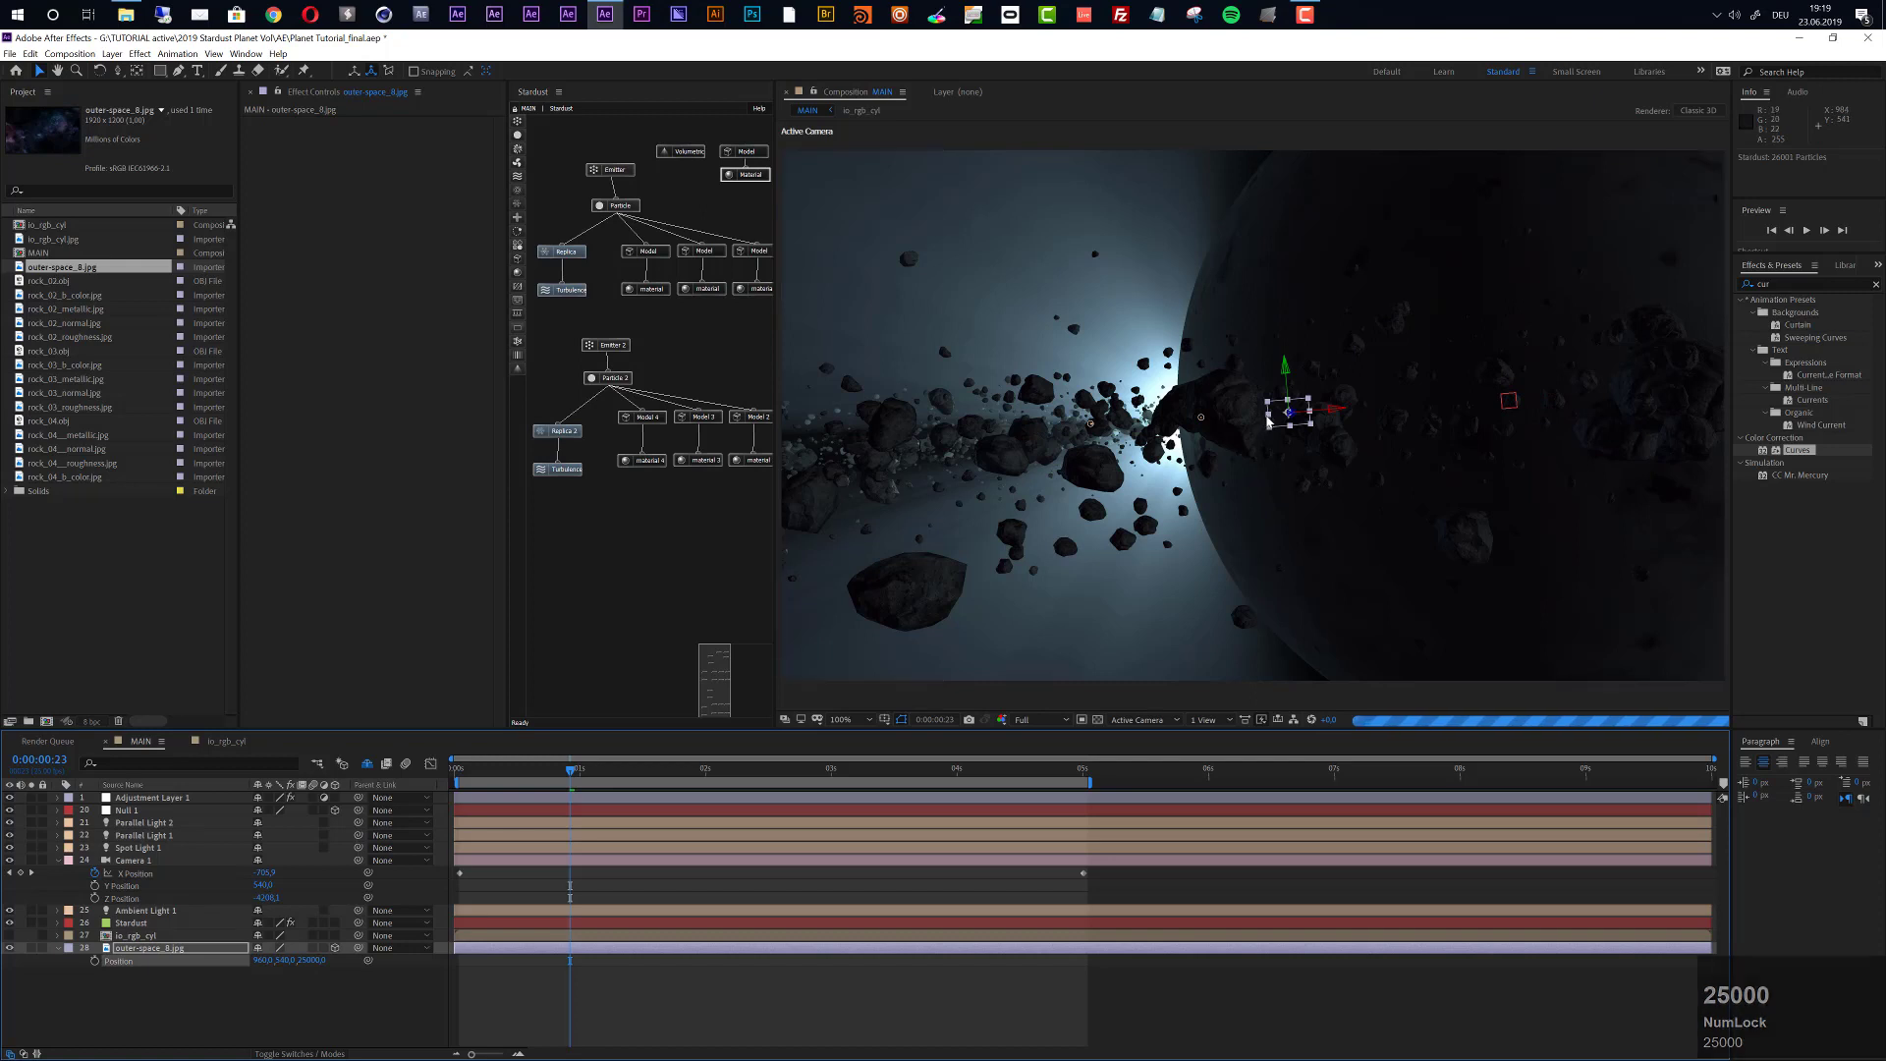
drag(1267, 424, 585, 769)
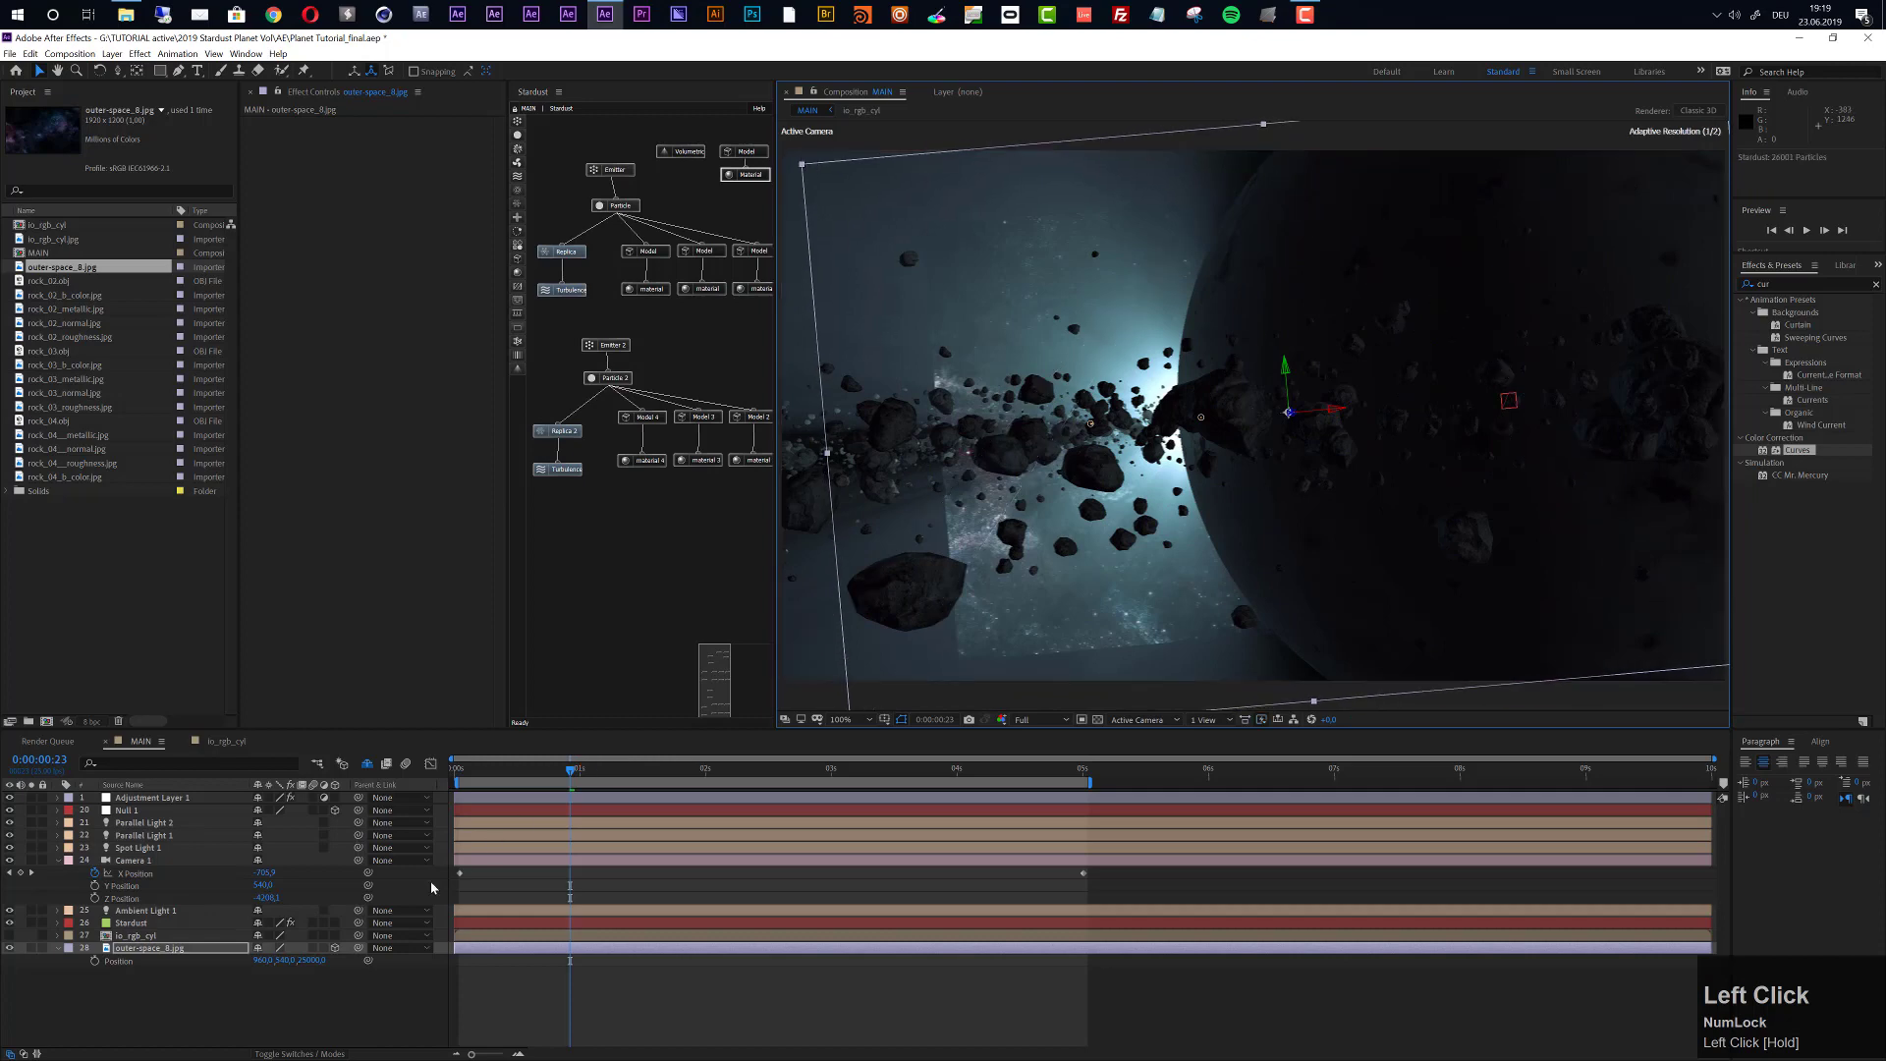
Set the outer-space_8.jpg layer's Z Rotation to 5 degrees.
text(r)
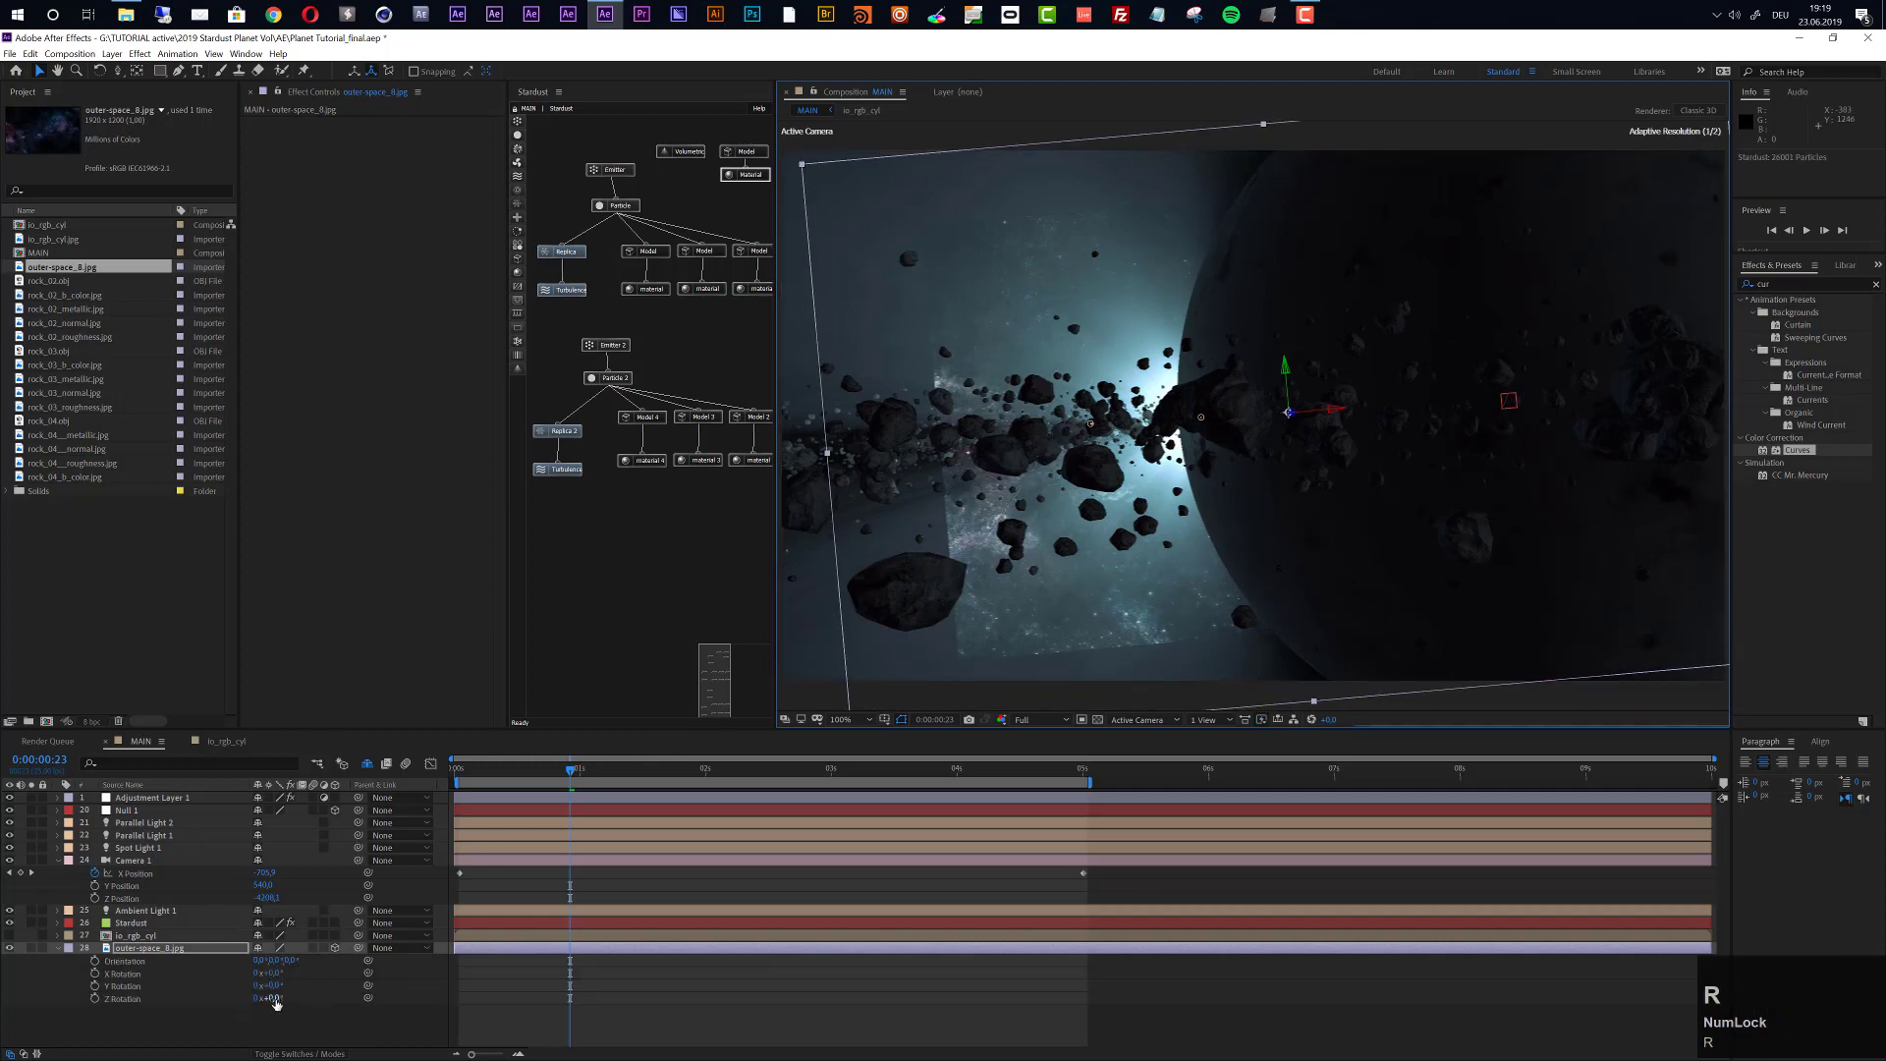
text(5)
key(Return)
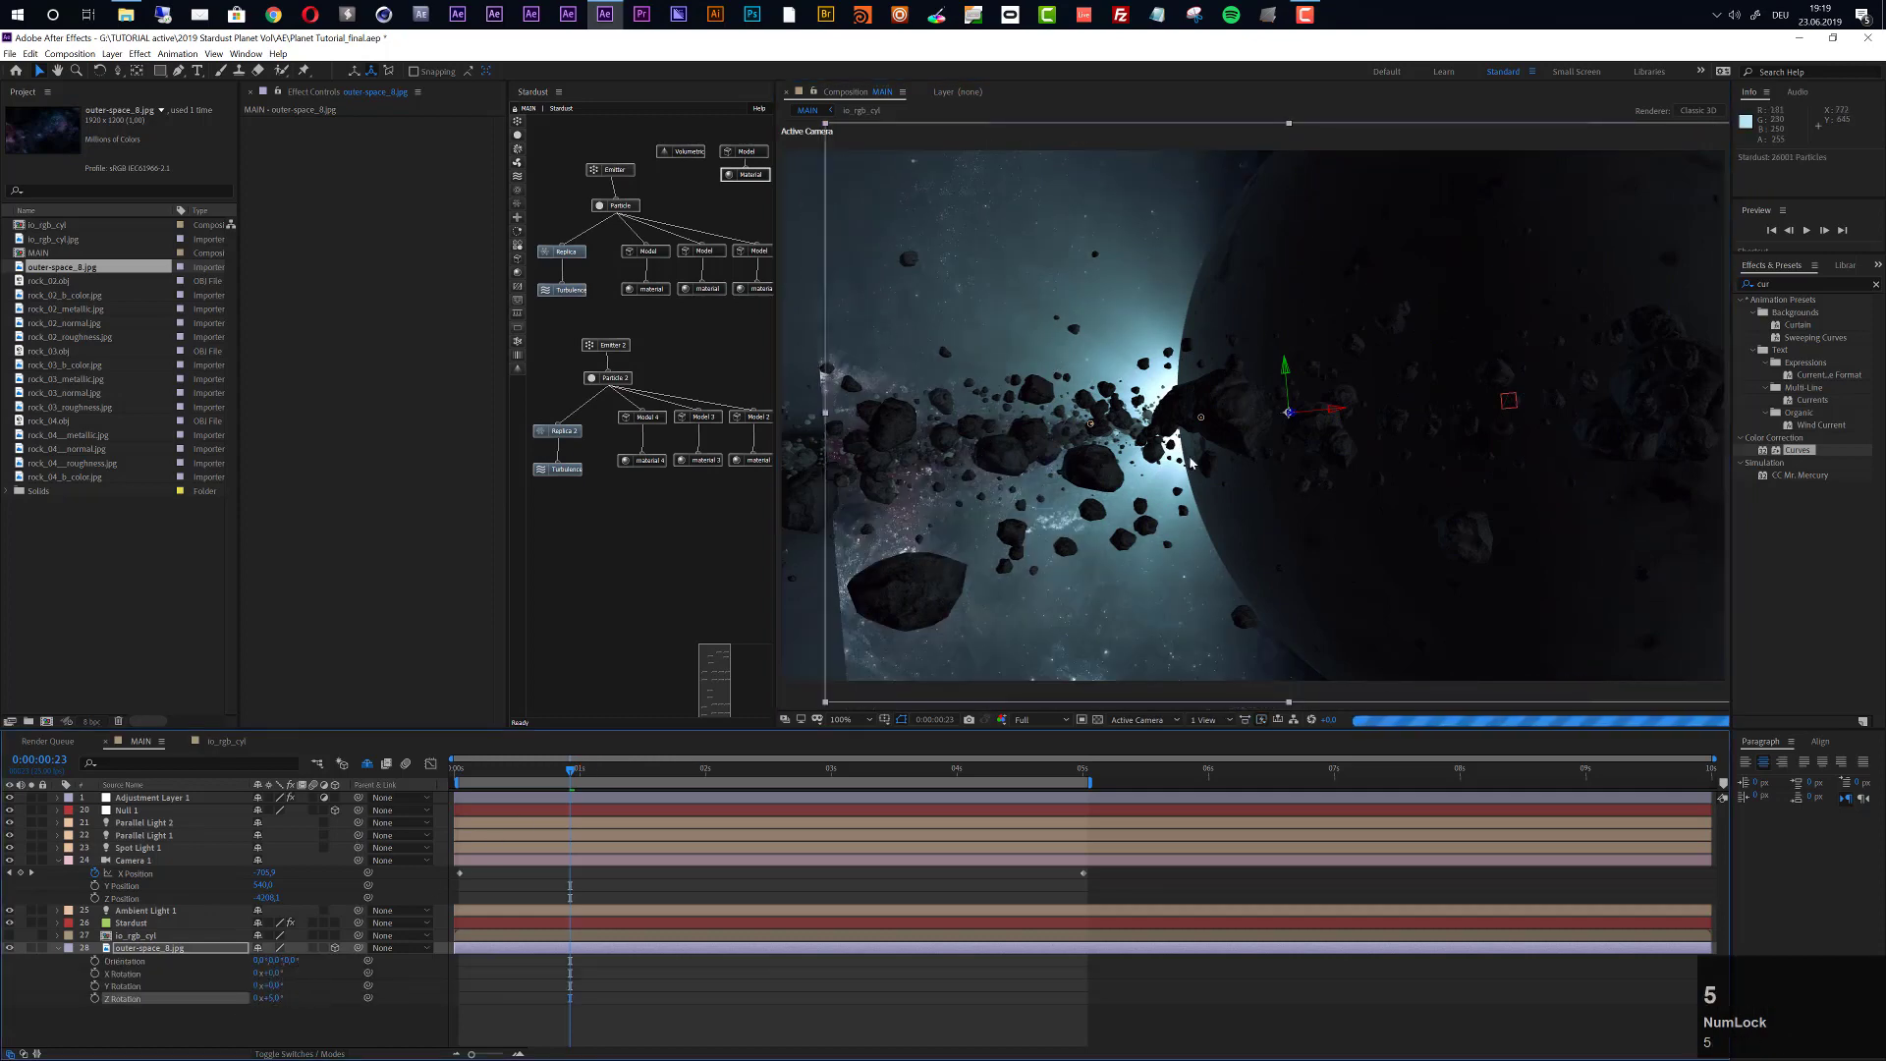
Shift the outer-space_8.jpg layer left along its X axis so it fills the sky beside the planet.
scroll(1191, 462, down, 2)
click(1296, 413)
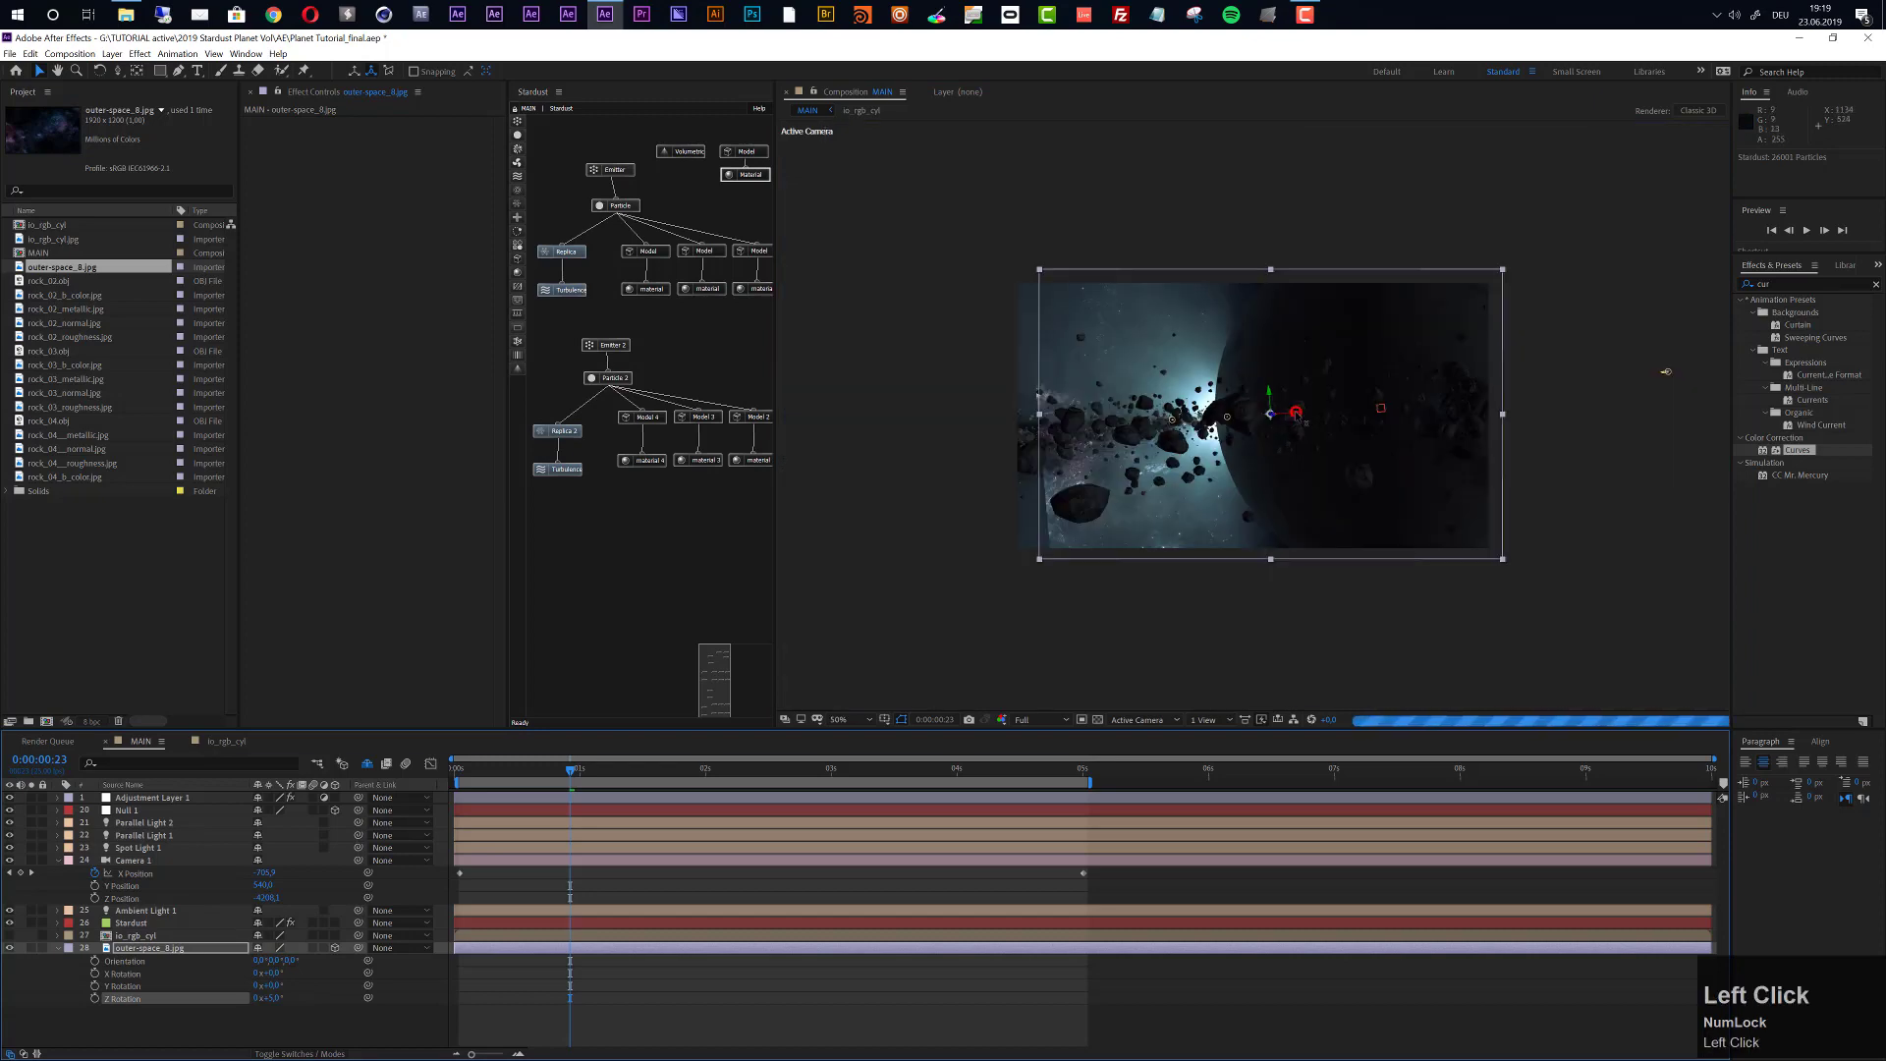
drag(1295, 413, 983, 422)
scroll(1223, 370, up, 2)
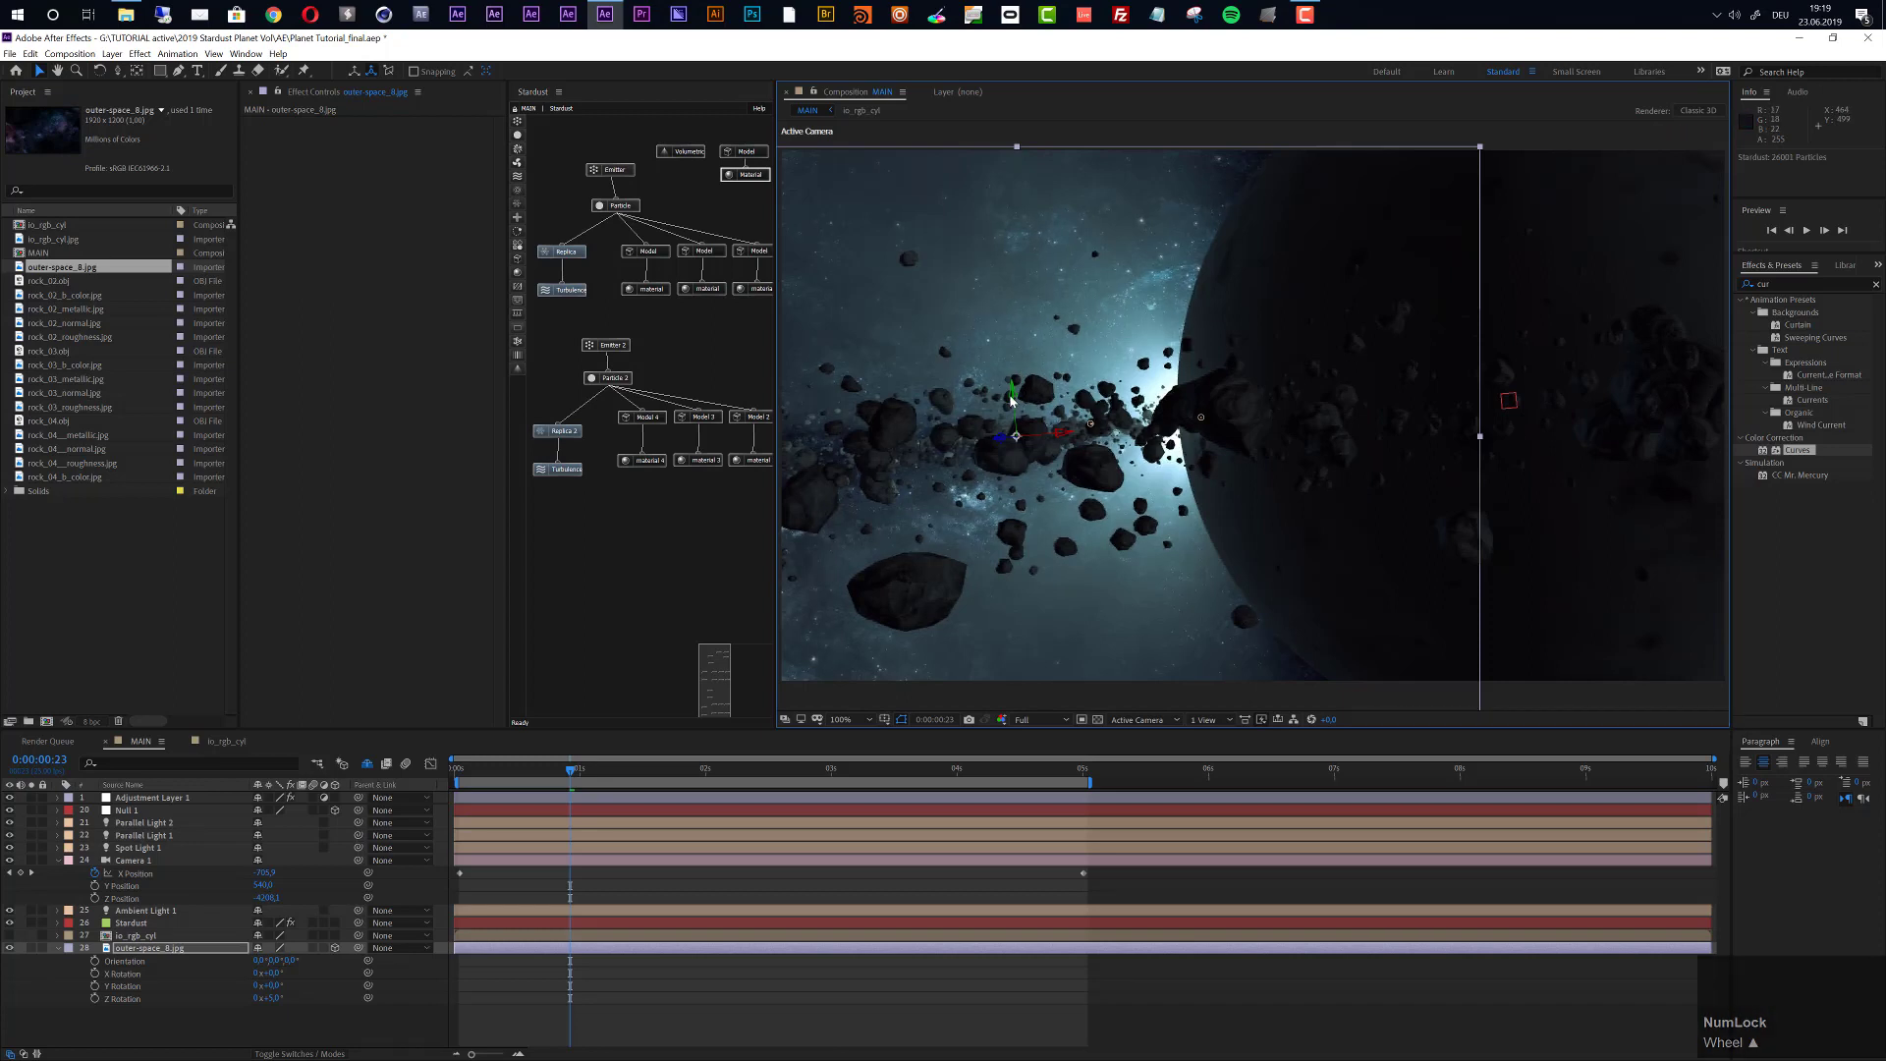
drag(1012, 383, 1013, 383)
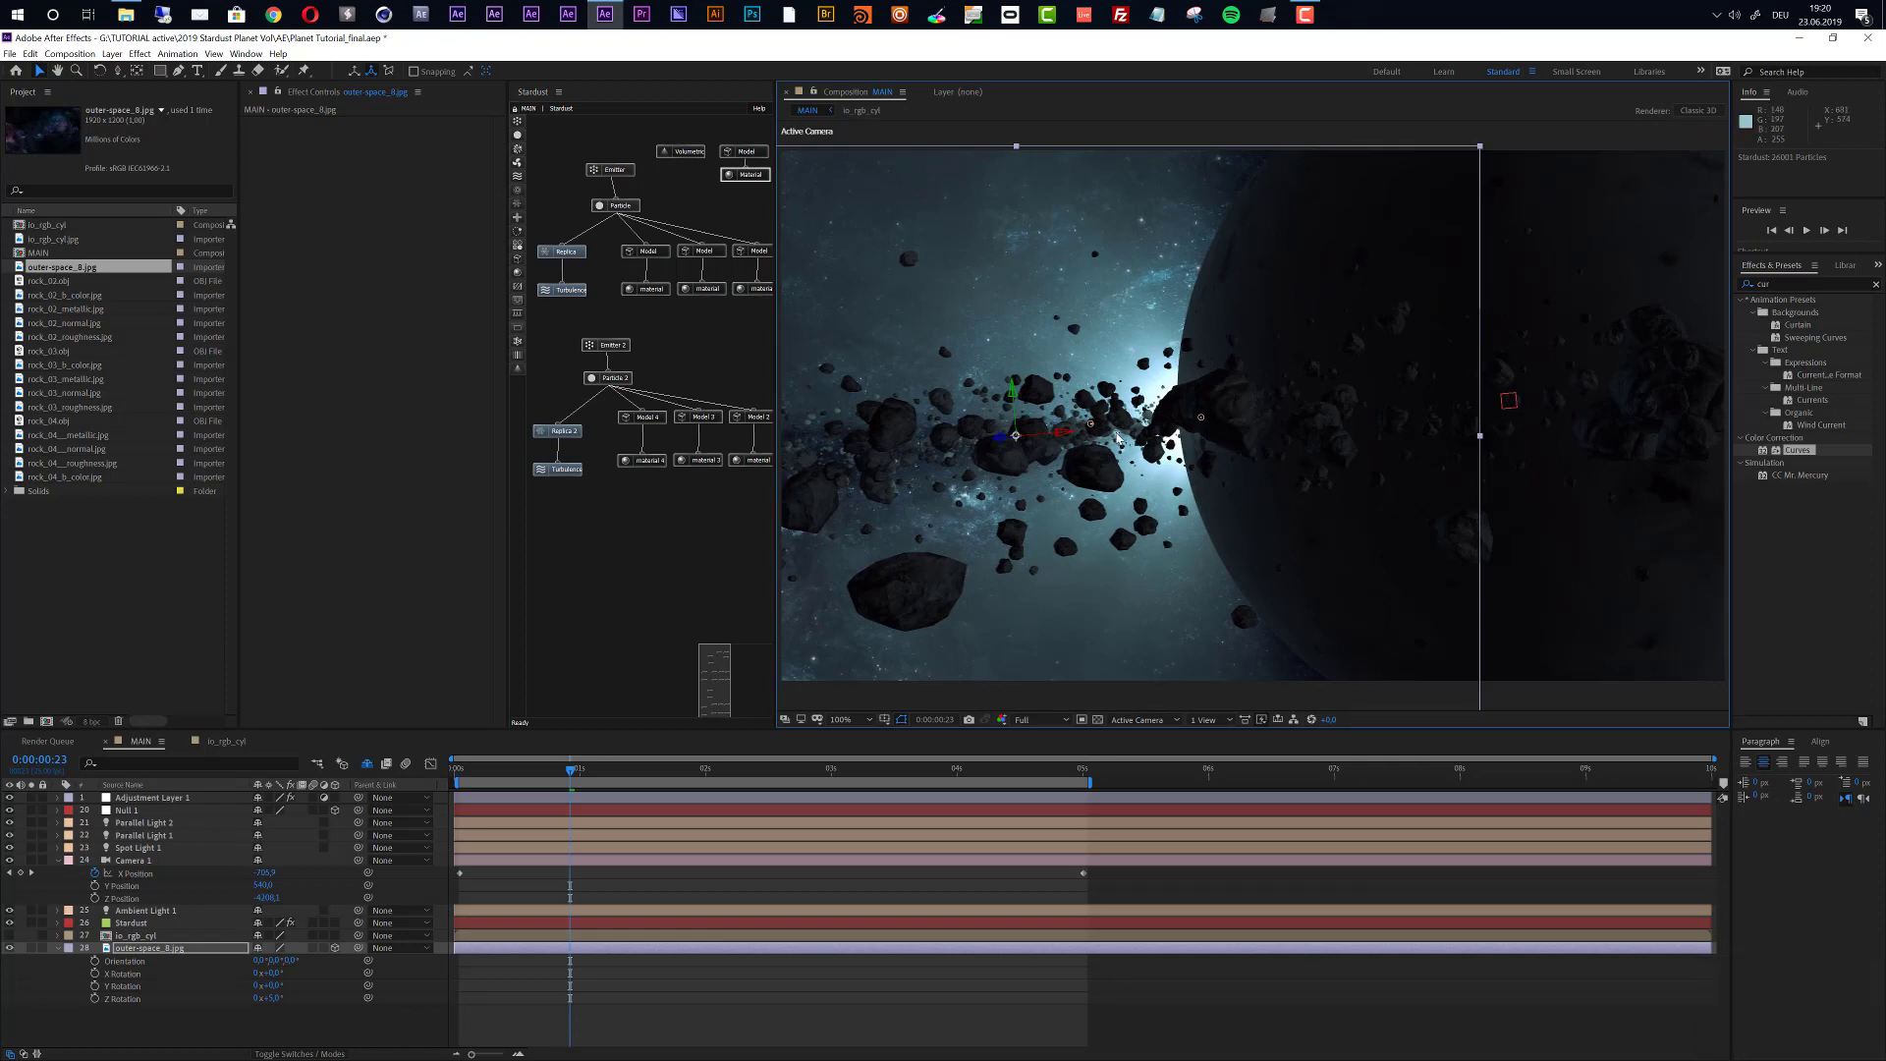
Set the outer-space_8.jpg layer's Opacity to 60%.
scroll(1253, 415, down, 2)
click(148, 949)
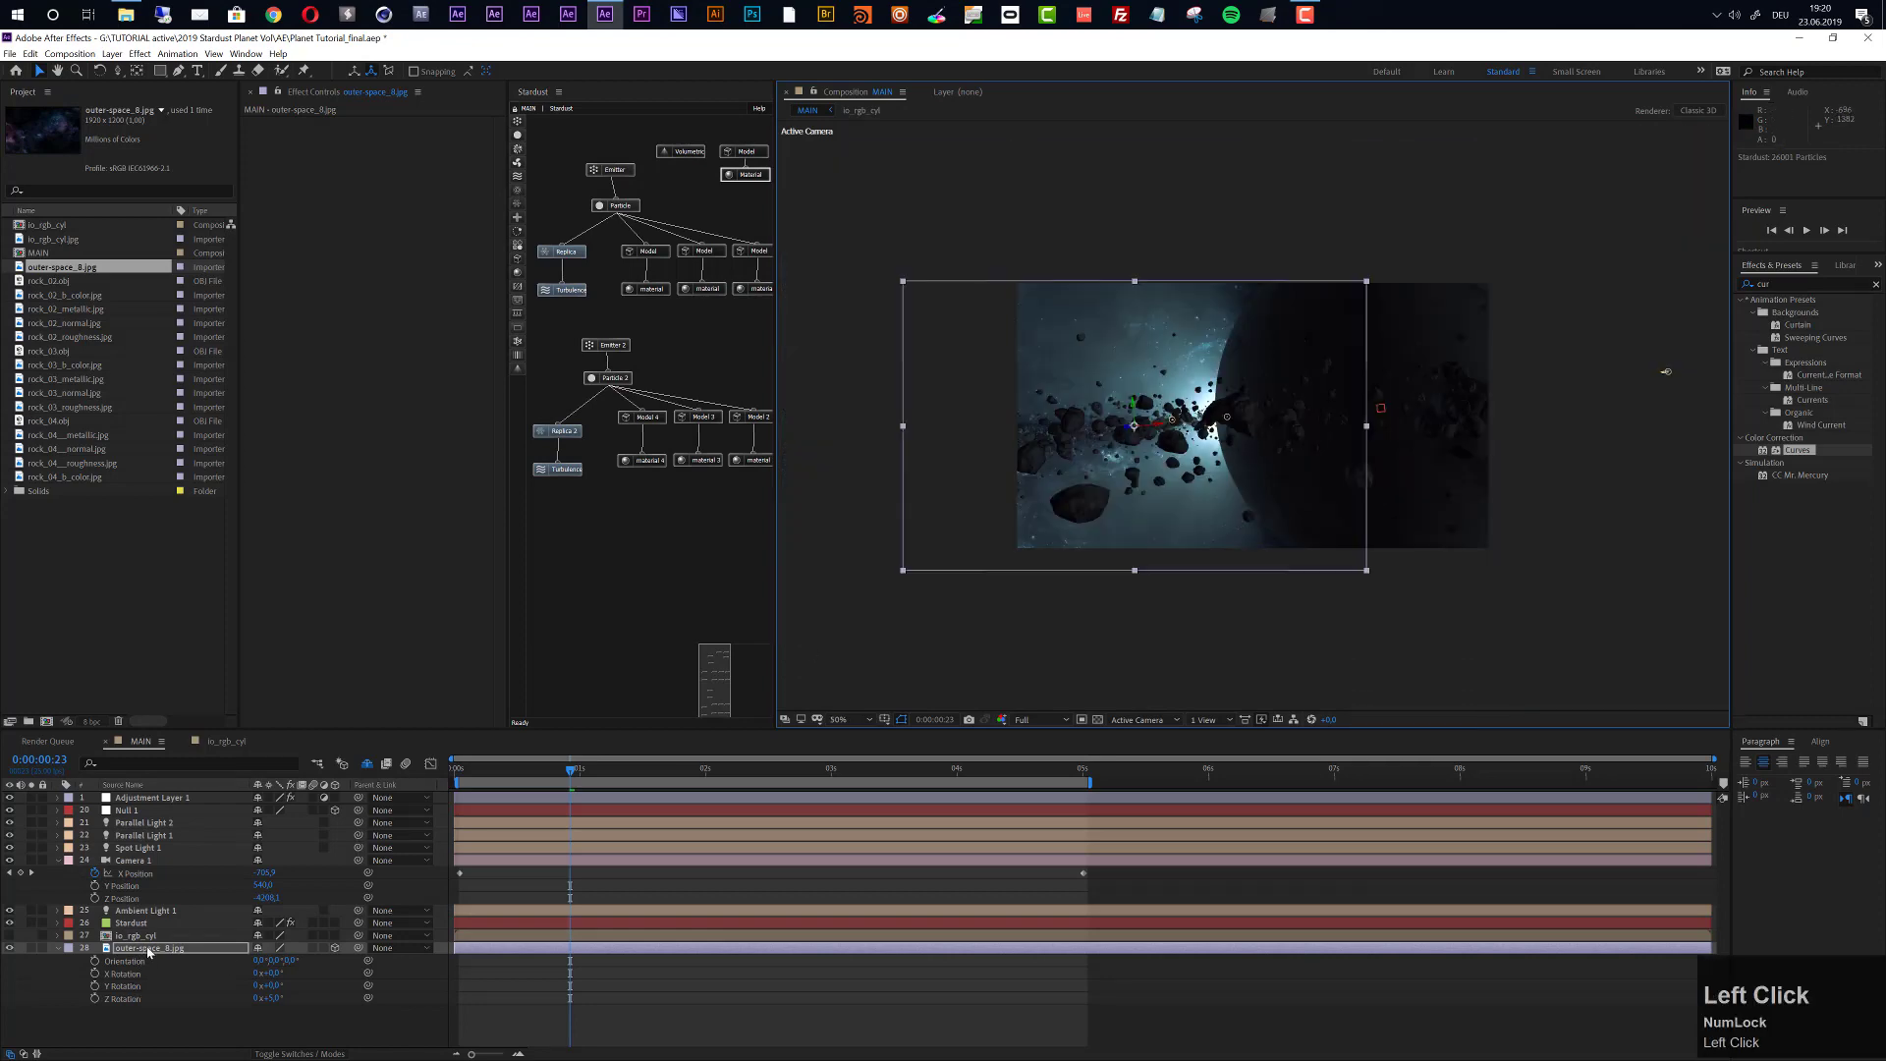
key(t)
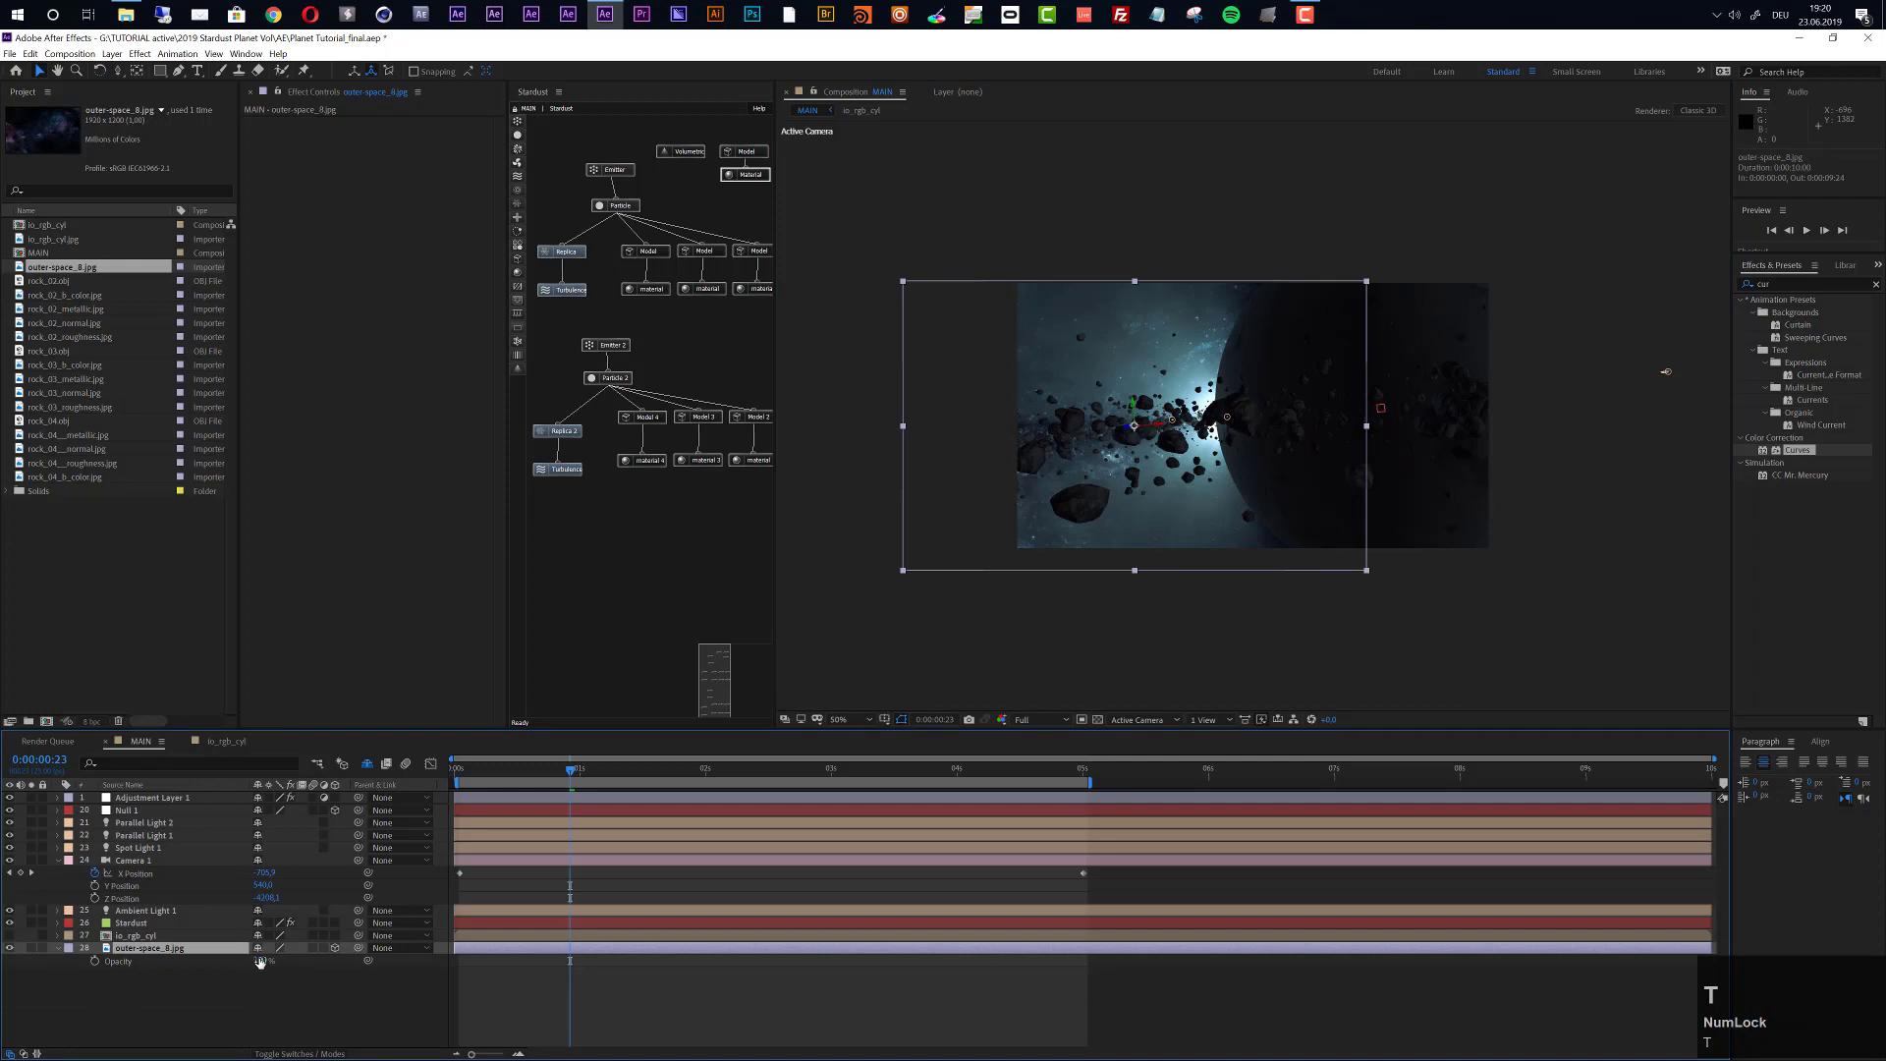
click(259, 960)
text(6)
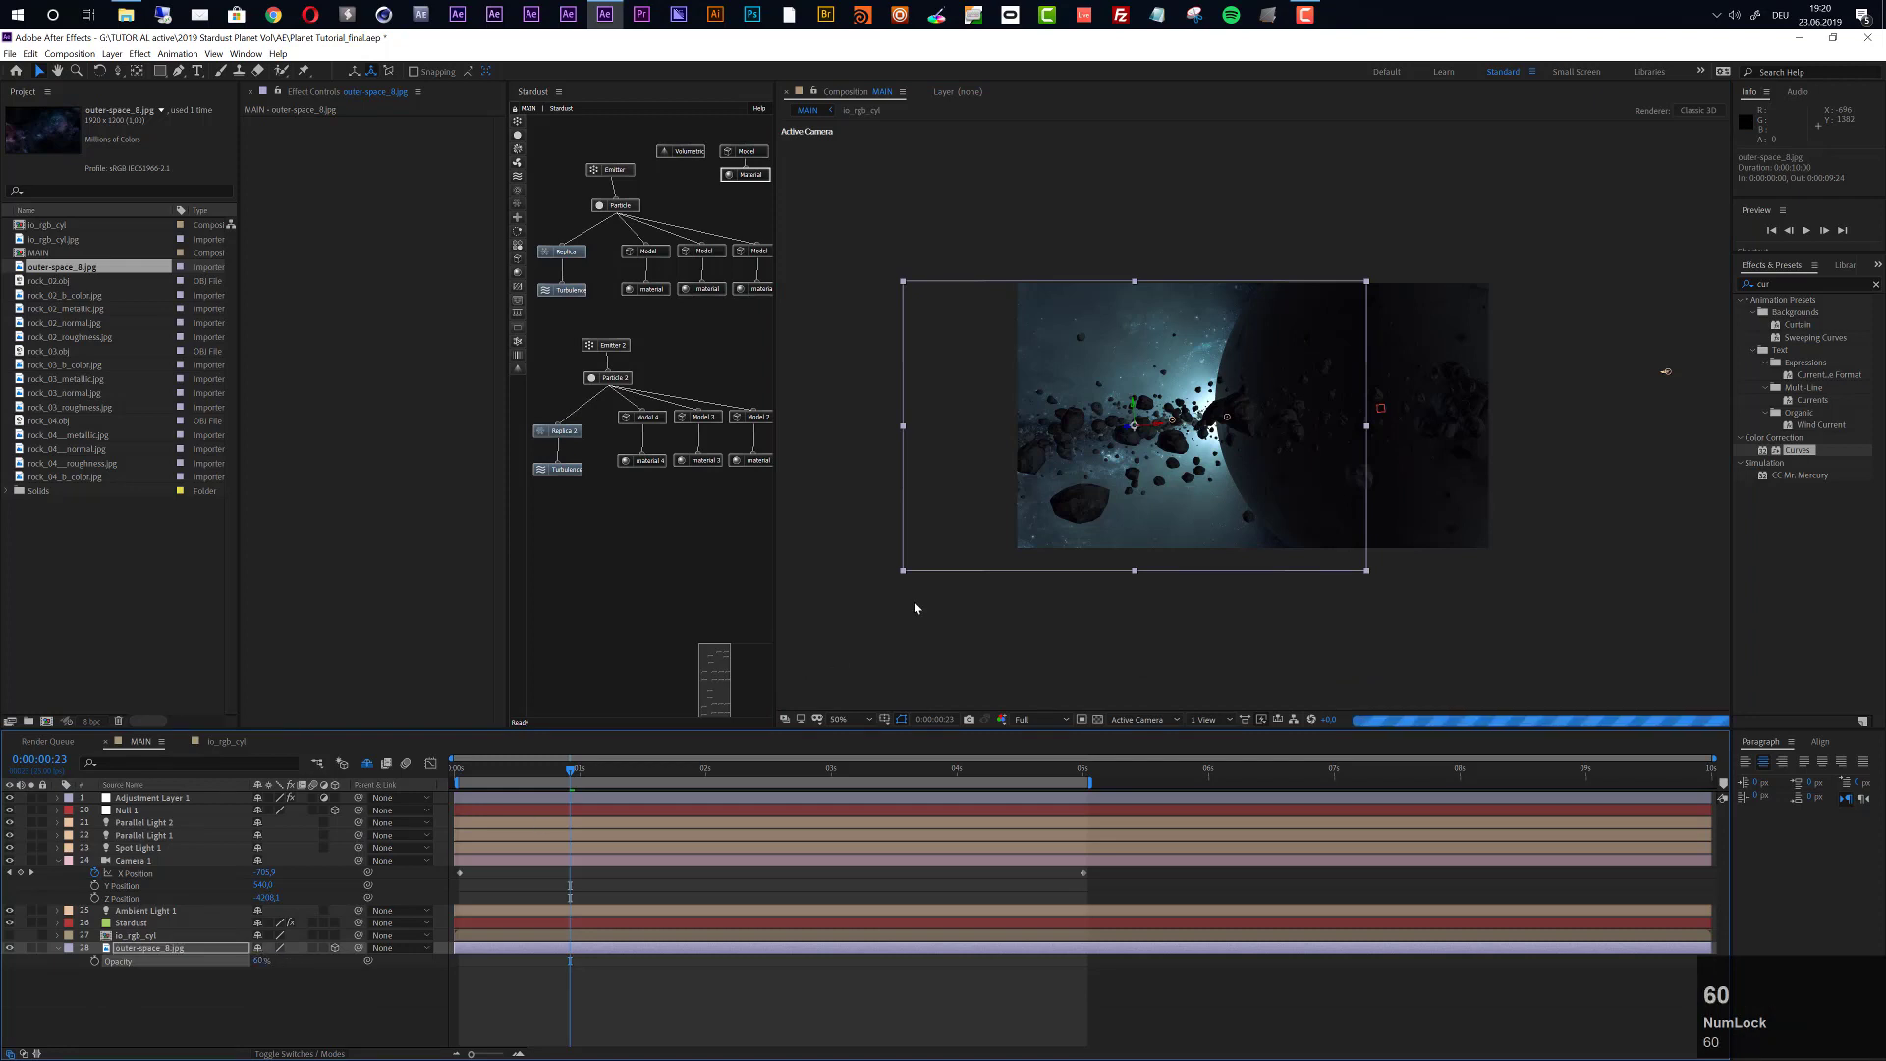
scroll(1138, 268, up, 2)
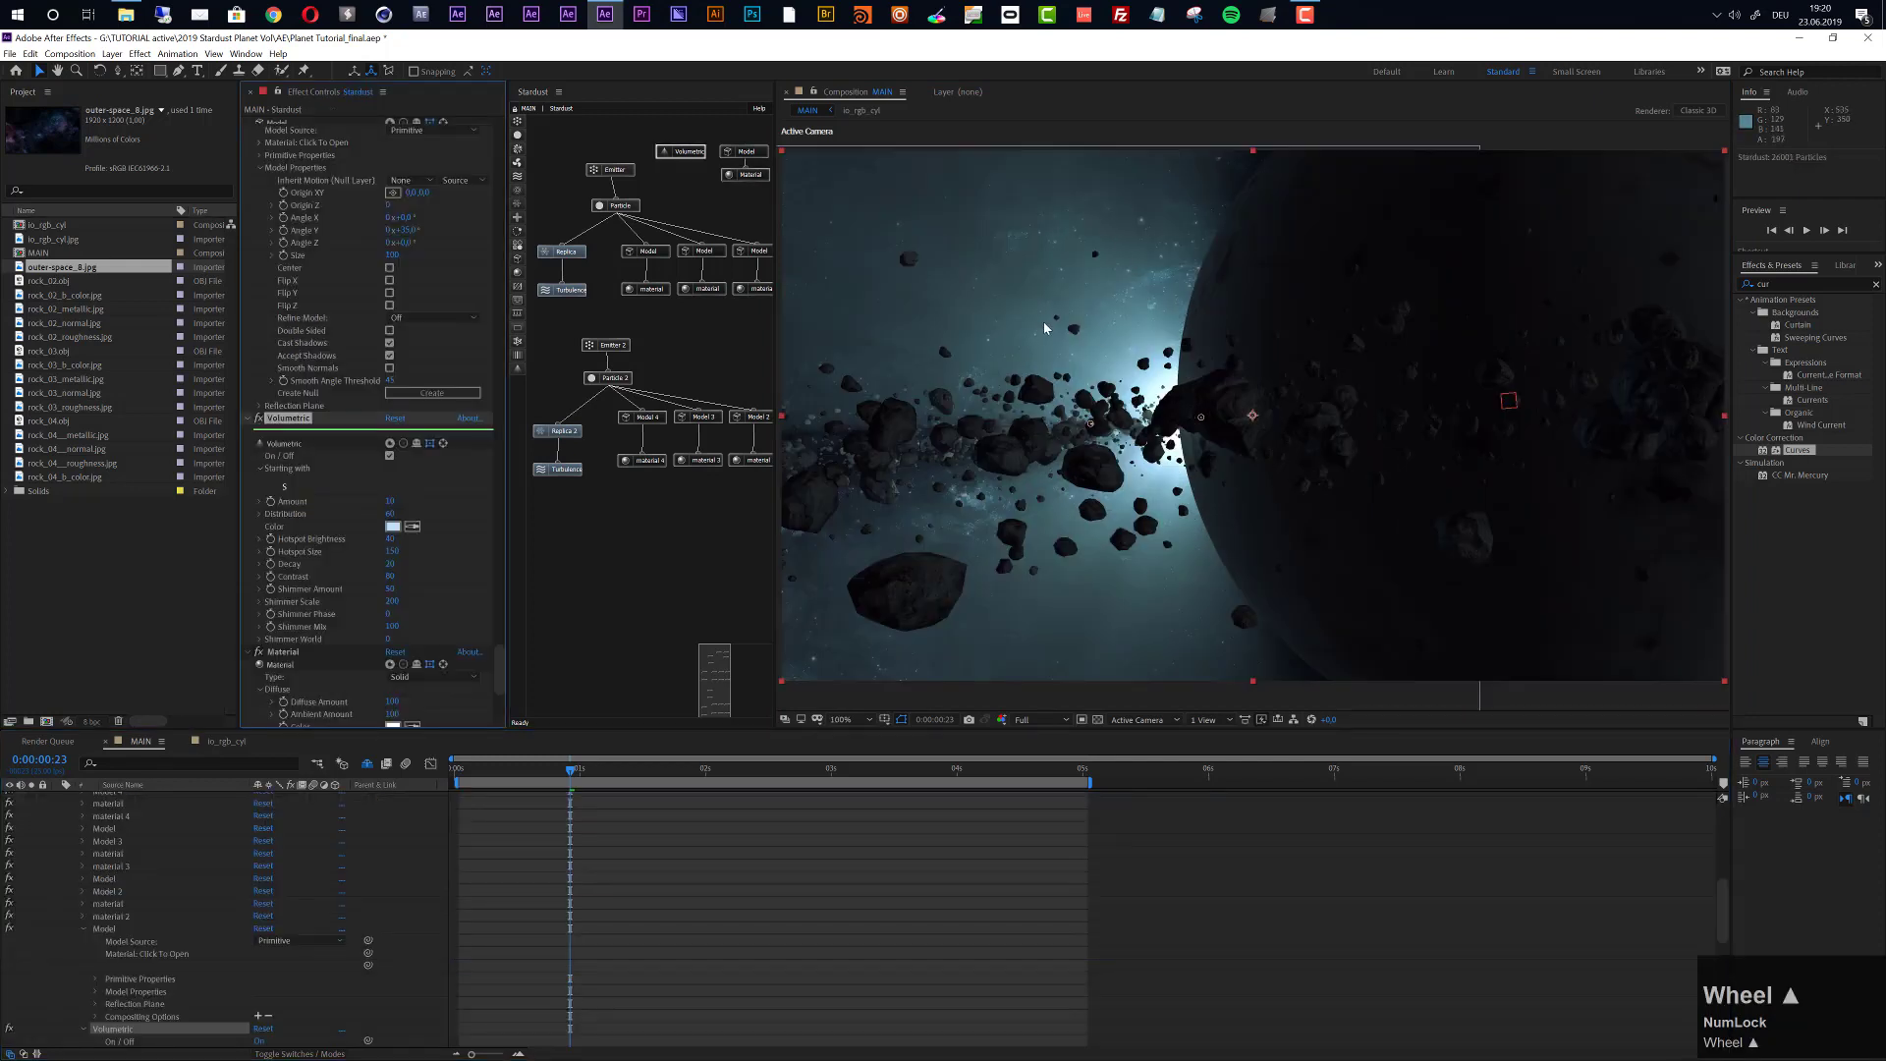